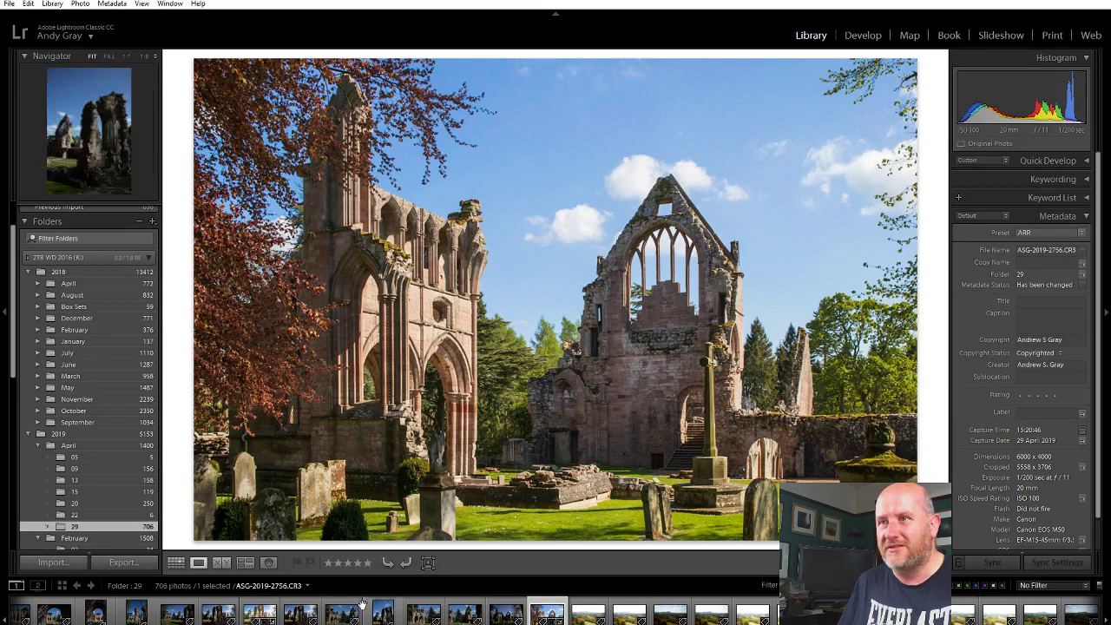
Step: Show the ruined-arch photo ASG-2019-2749.CR3 enlarged, and filter folder 29 to its one-star photos
click(265, 610)
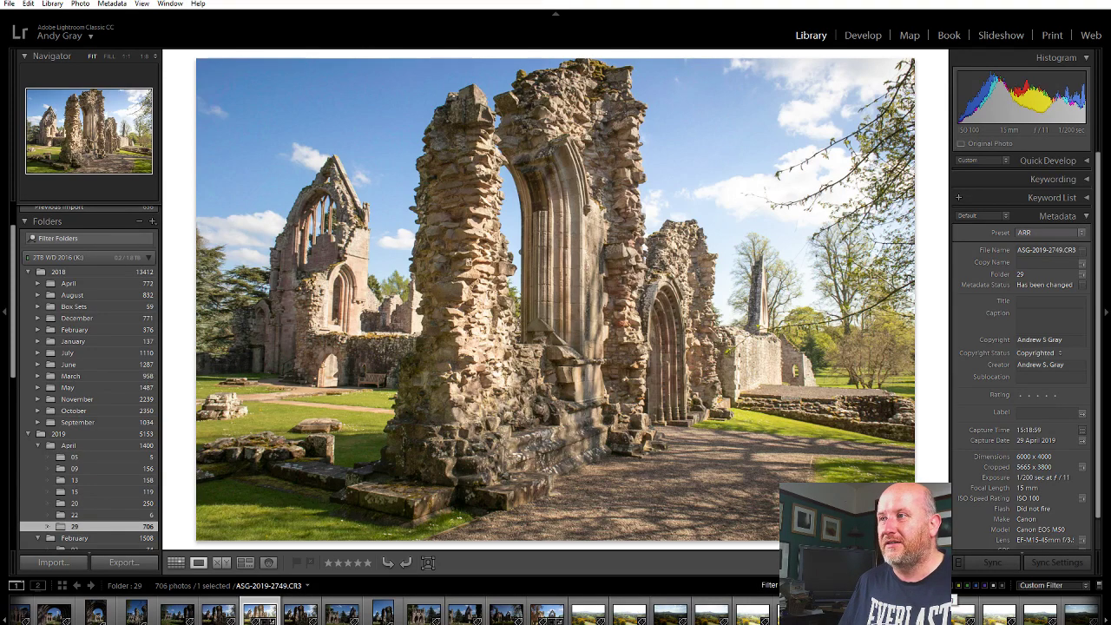
key(ctrl+1)
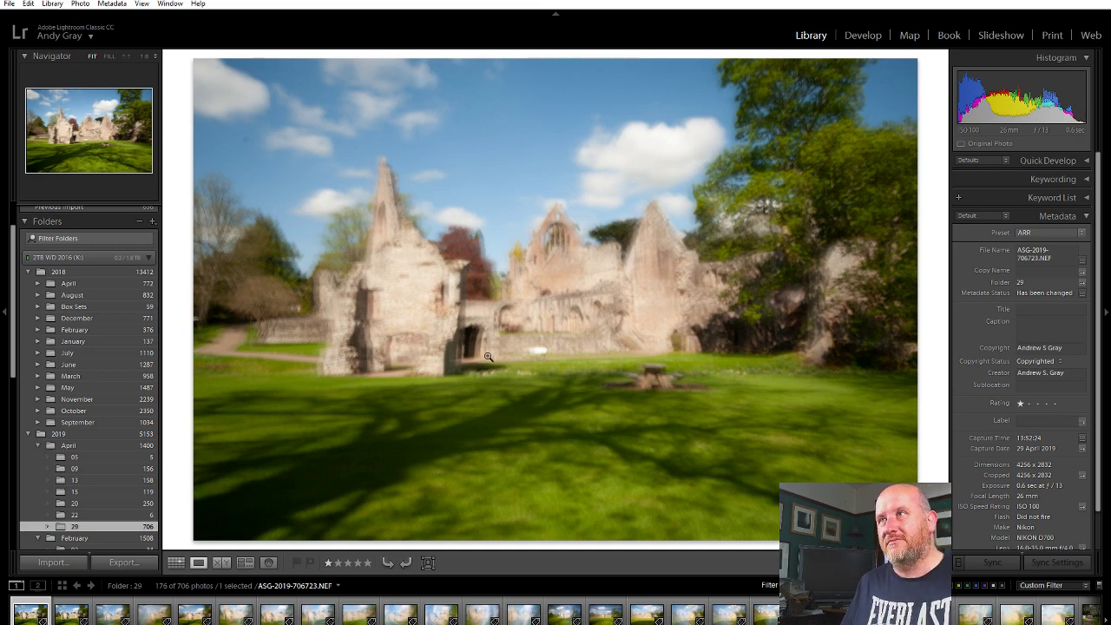
Step: Browse the one-star motion-blurred abbey photos from ASG-2019-706723.NEF to ASG-2019-706755.NEF
key(Right)
key(Right)
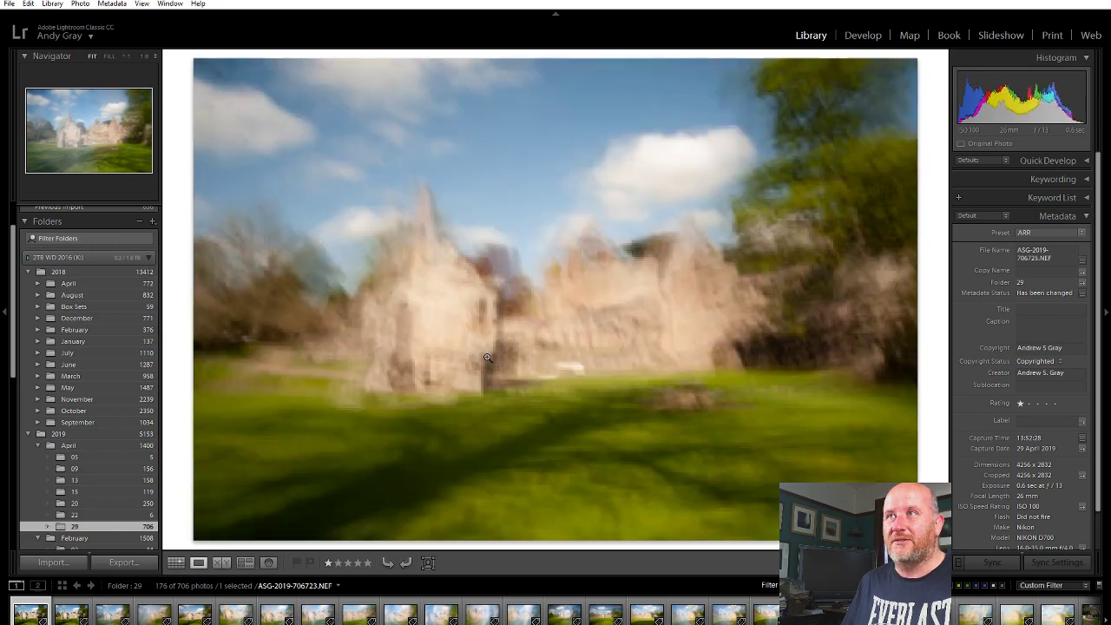
key(Right)
key(Right)
key(Right)
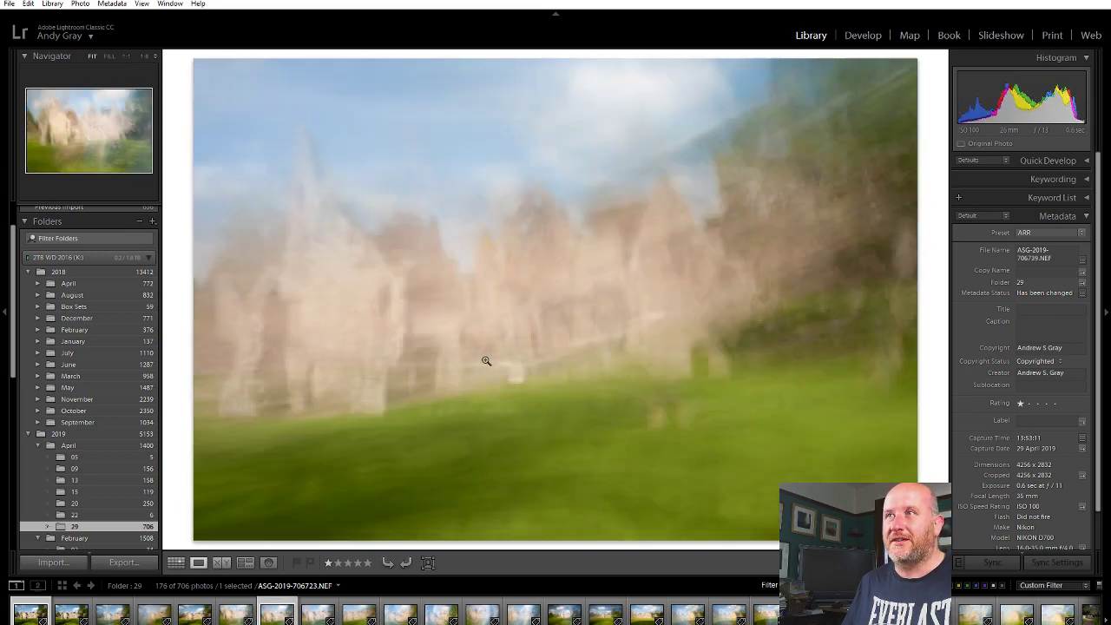
key(Right)
key(Right)
key(Right)
key(Right)
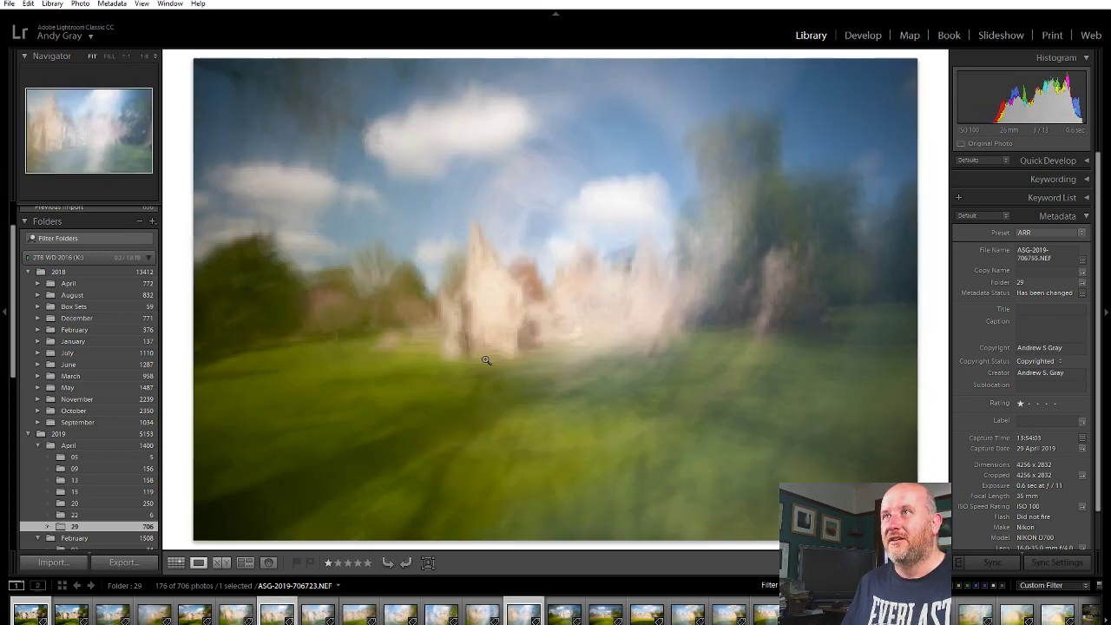
Step: Review the blurred abbey lawn photos up to ASG-2019-706784.NEF, and go back to ASG-2019-706760.NEF
key(Right)
key(Right)
key(Right)
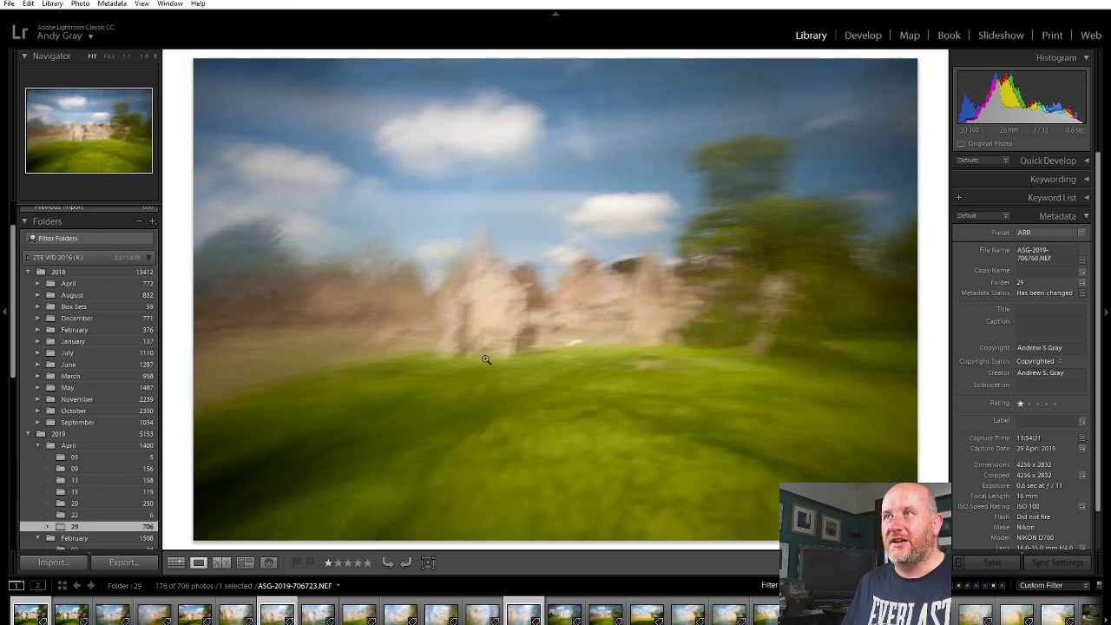
key(Right)
key(Right)
key(Right)
key(Right)
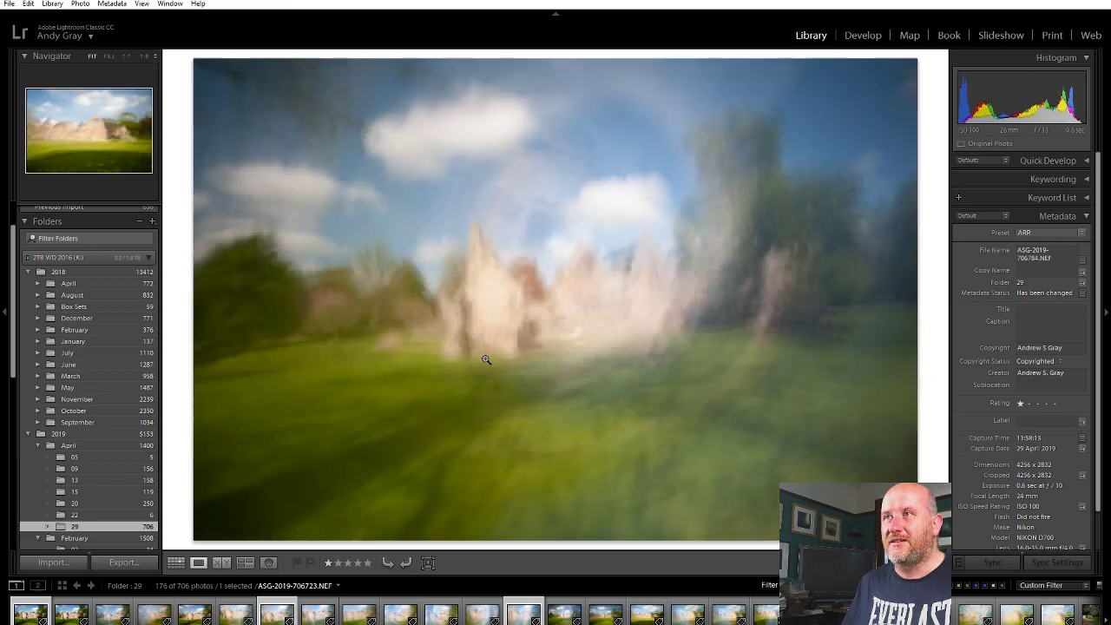
key(Left)
key(Left)
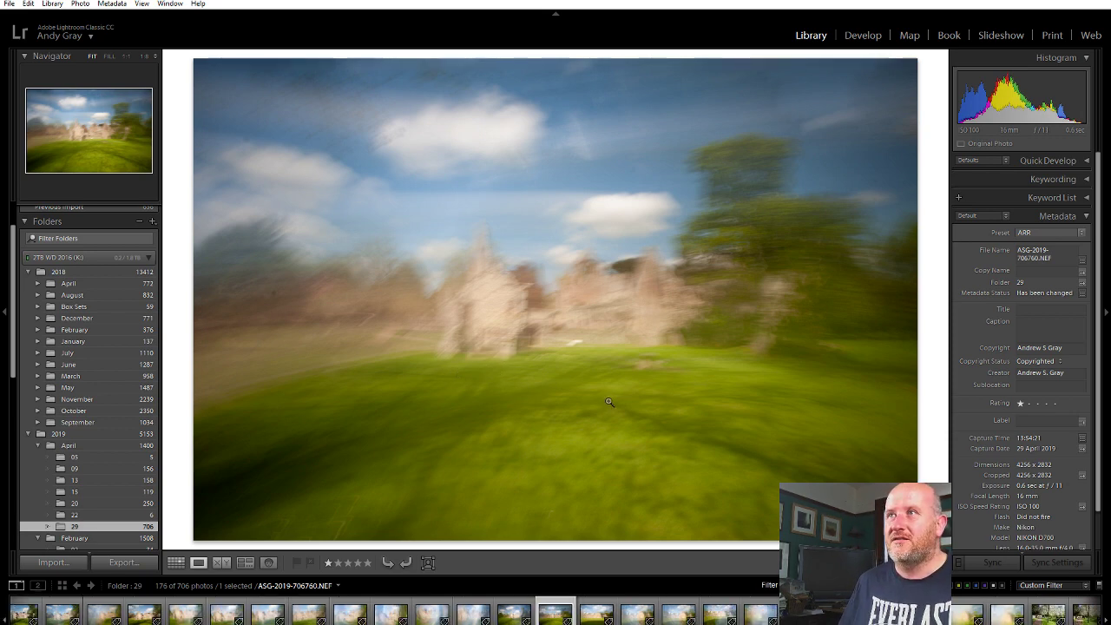
Step: Look through the photos following ASG-2019-706760.NEF as far as the blossom-tree shot ASG-2019-706839.NEF
key(Right)
key(Right)
key(Right)
key(Right)
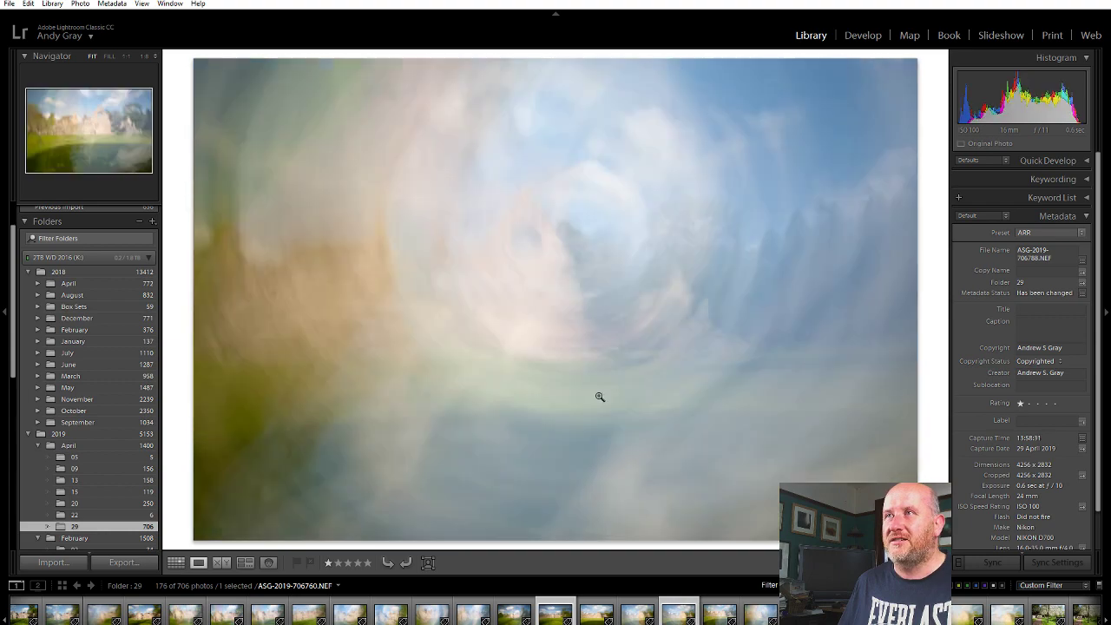
key(Right)
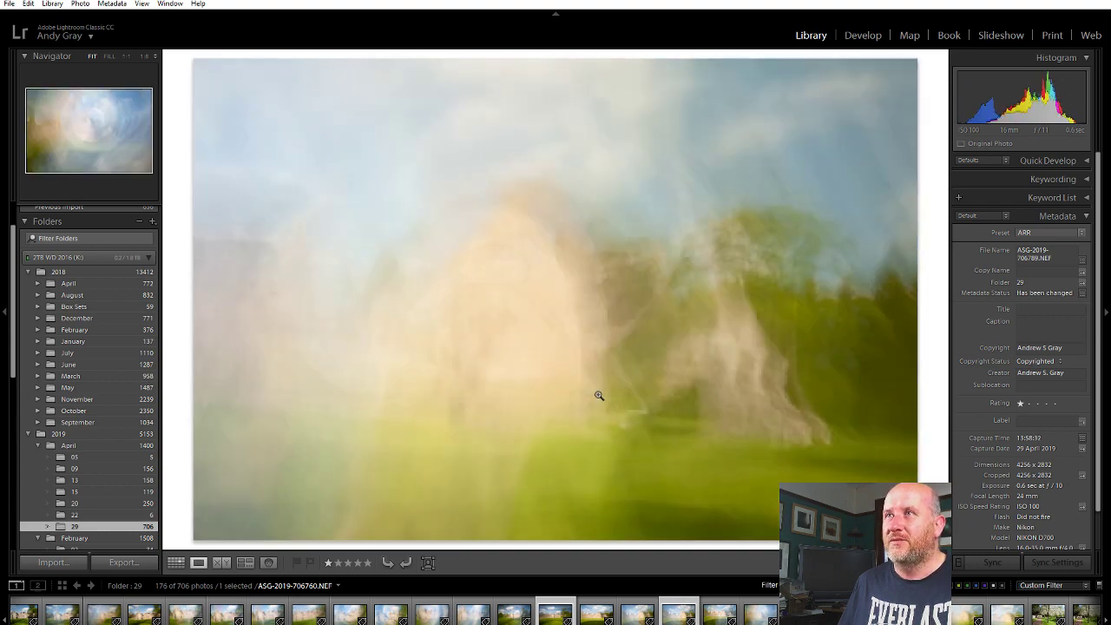
key(Right)
key(Right)
key(Right)
key(Right)
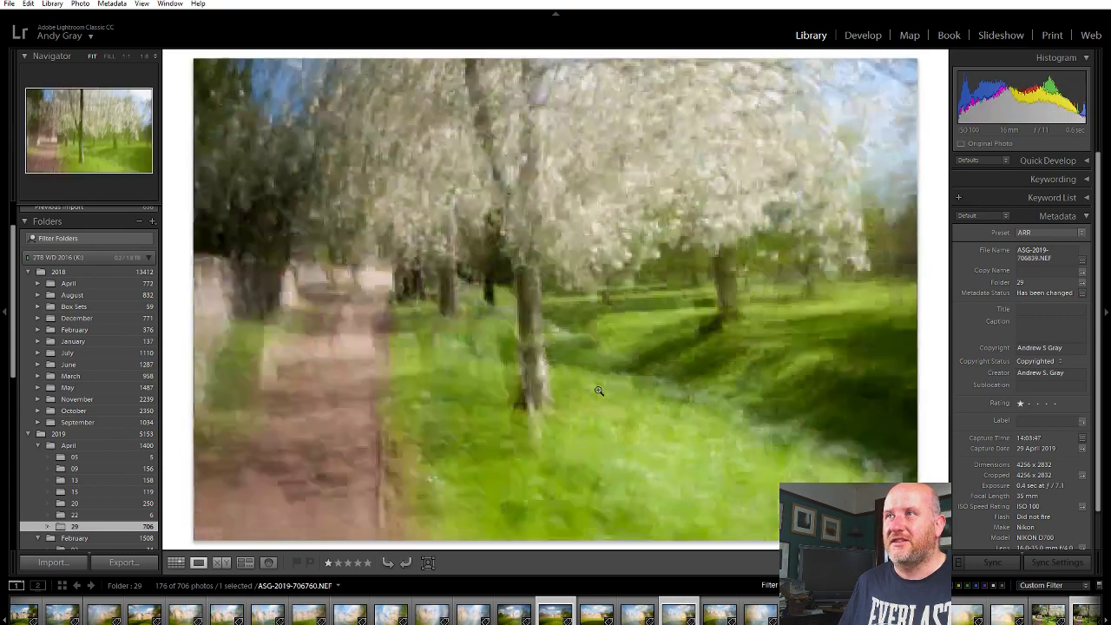
Step: Compare the blurred blossom-tree path photos from ASG-2019-706837.NEF to ASG-2019-706857.NEF
key(Left)
key(Left)
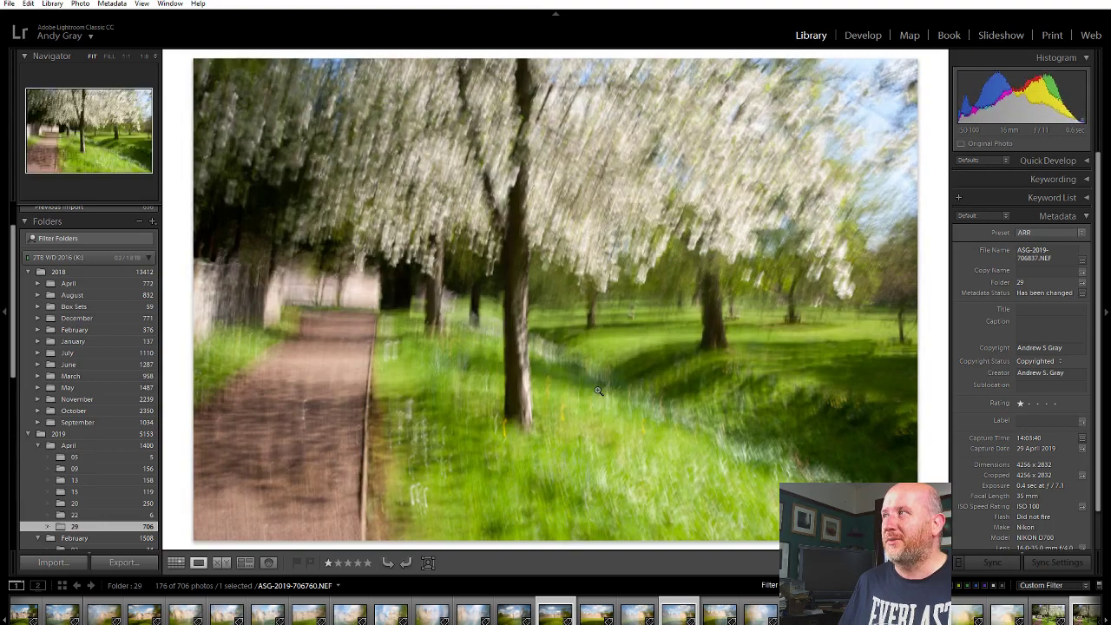
key(Right)
key(Right)
key(Right)
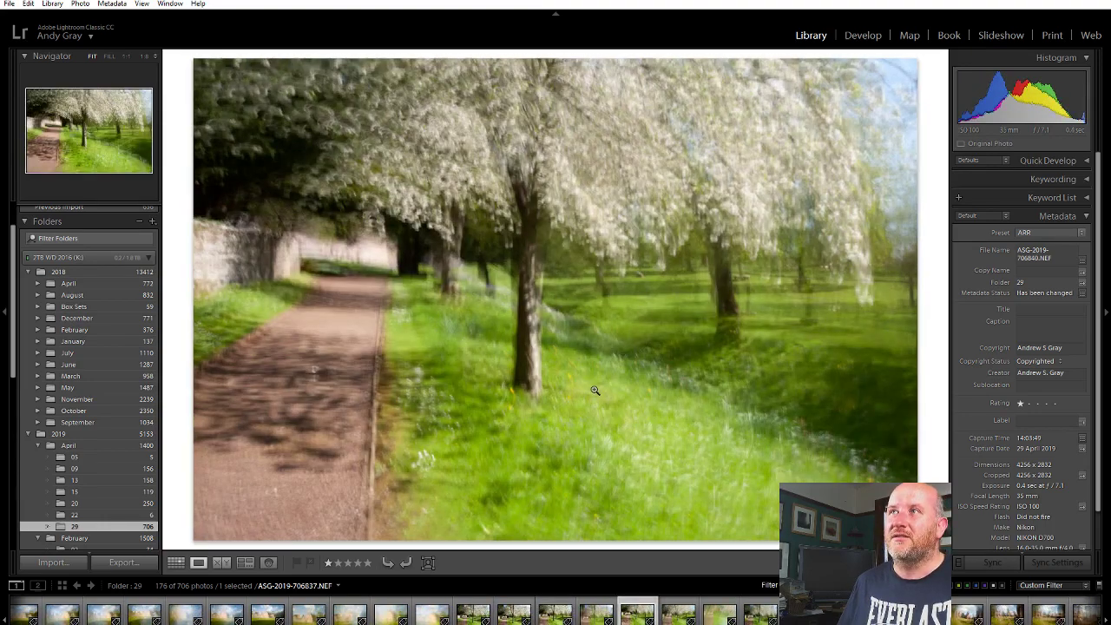
key(Right)
key(Right)
key(Right)
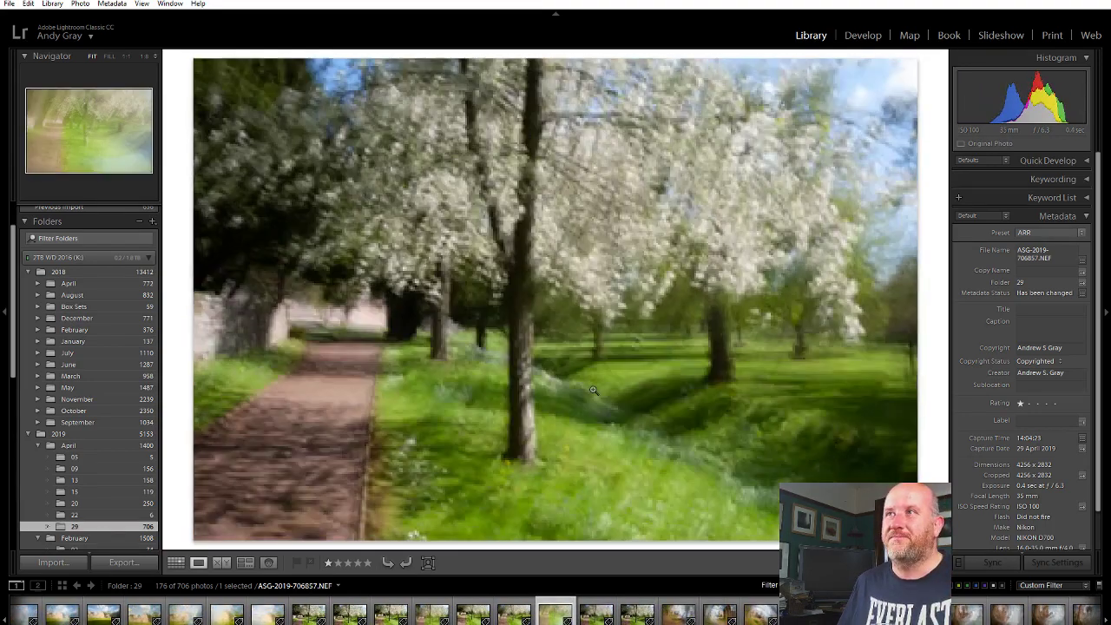
Step: Review the blurred abbey ruin photos ASG-2019-706882.NEF and ASG-2019-706891.NEF, ending on ASG-2019-706894.NEF
key(Right)
key(Right)
key(Right)
key(Right)
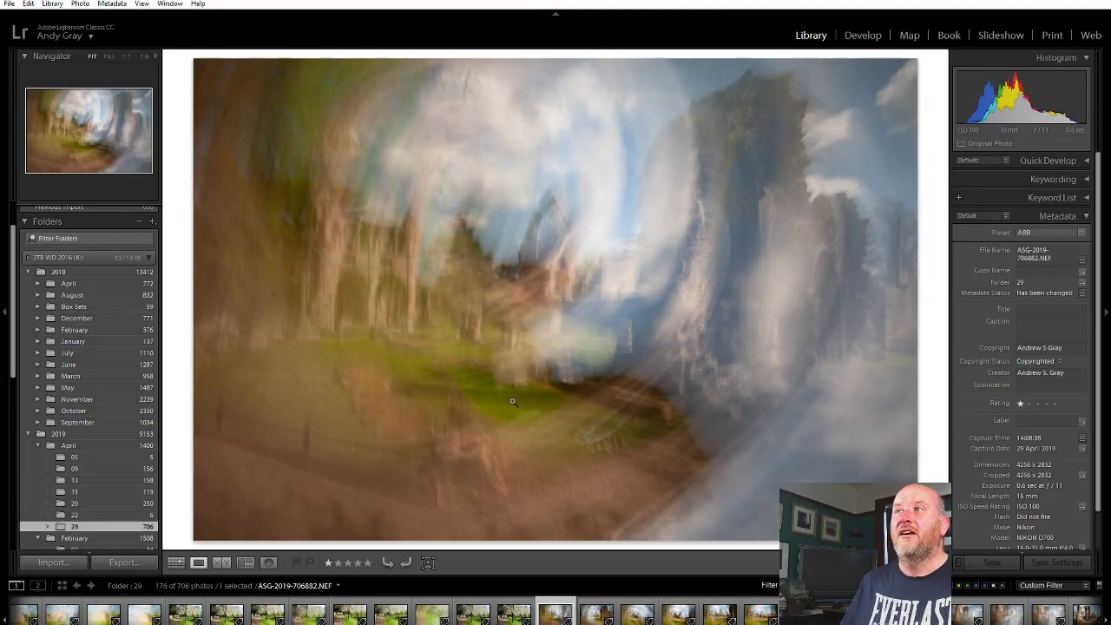
key(Right)
key(Right)
key(Right)
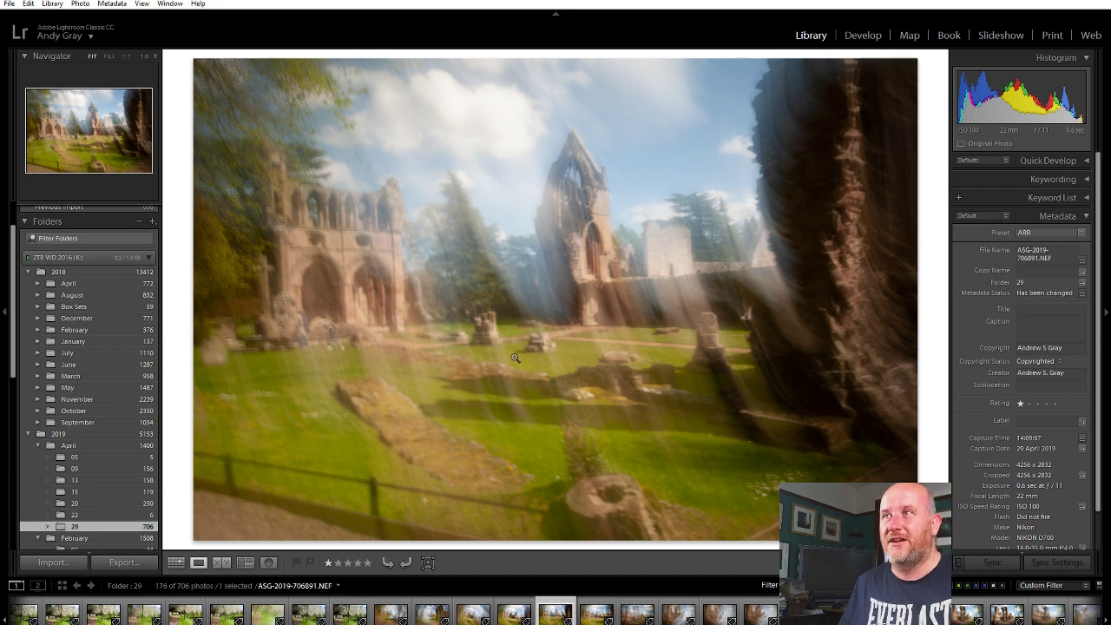
key(Right)
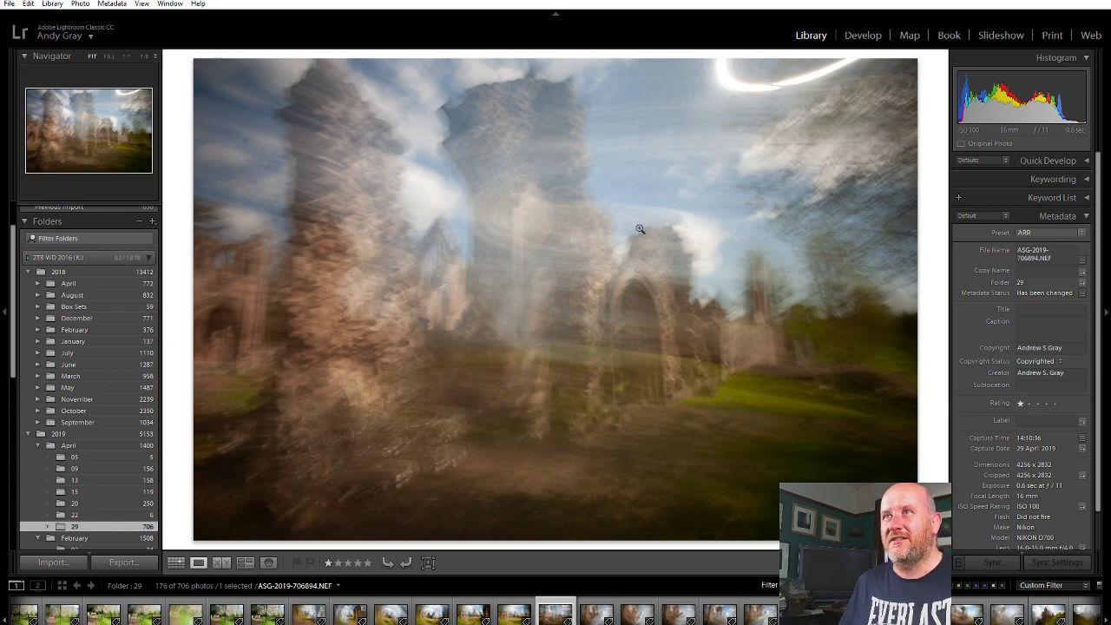
Step: Inspect the stone arch in ASG-2019-706894.NEF at 1:1 magnification and return to the whole photo
click(653, 276)
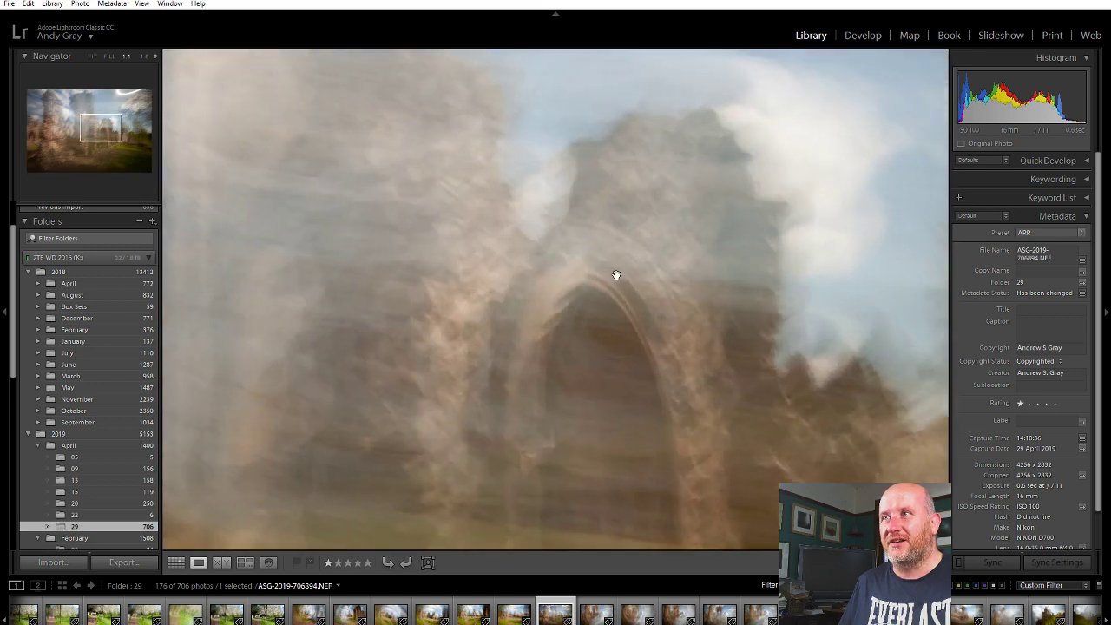
drag(630, 333, 590, 354)
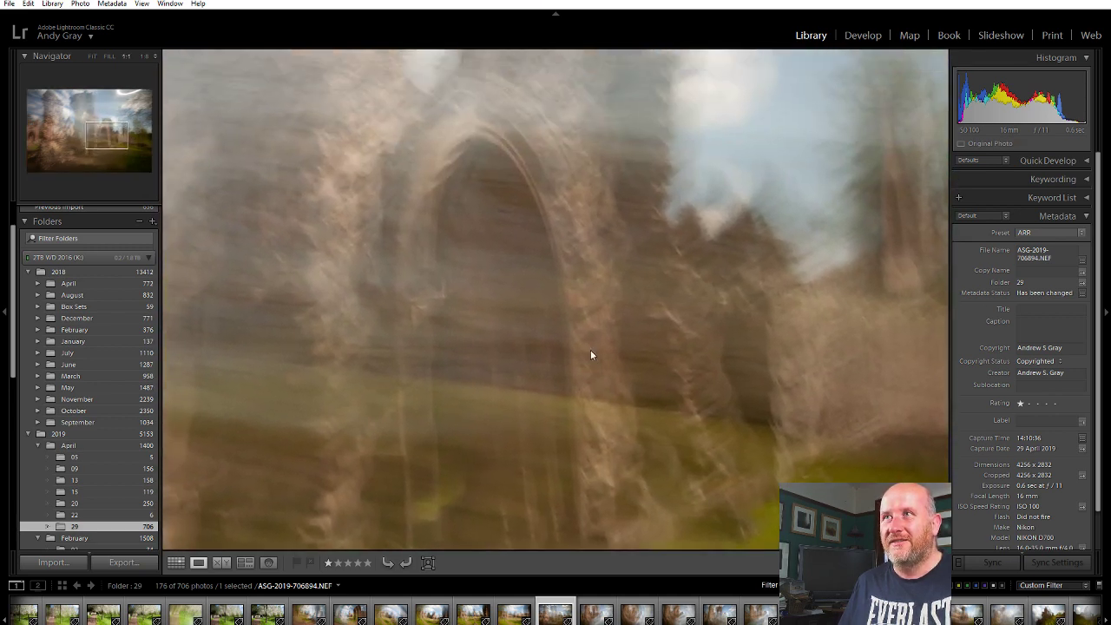
click(509, 223)
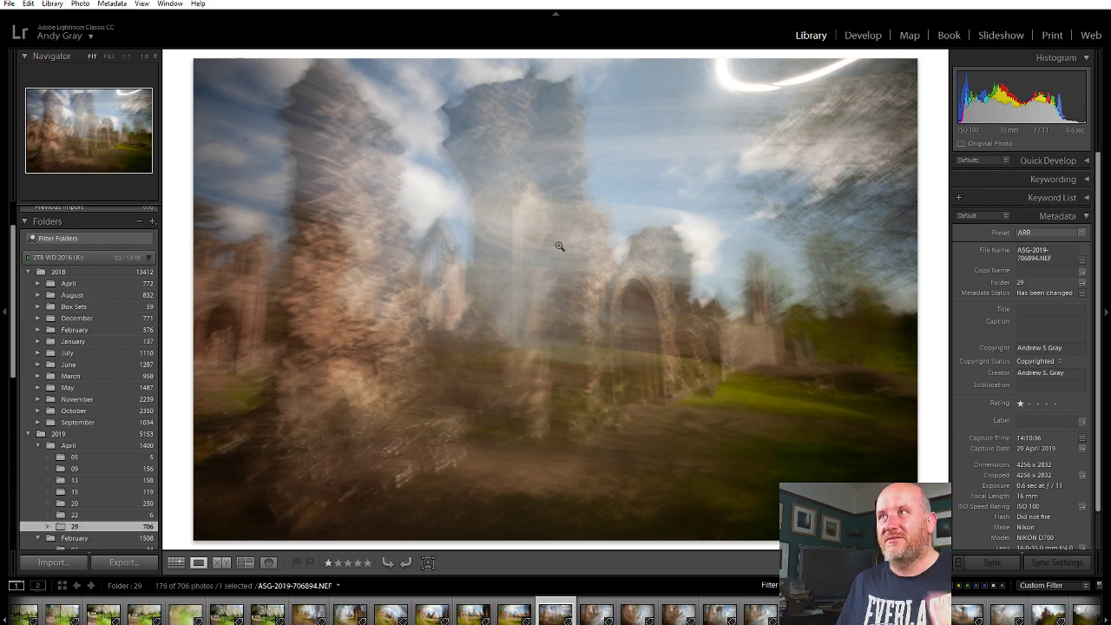
Step: Examine the swirling window and wall details of ASG-2019-706897.NEF at 1:1 magnification and return to the whole photo
key(Right)
key(Right)
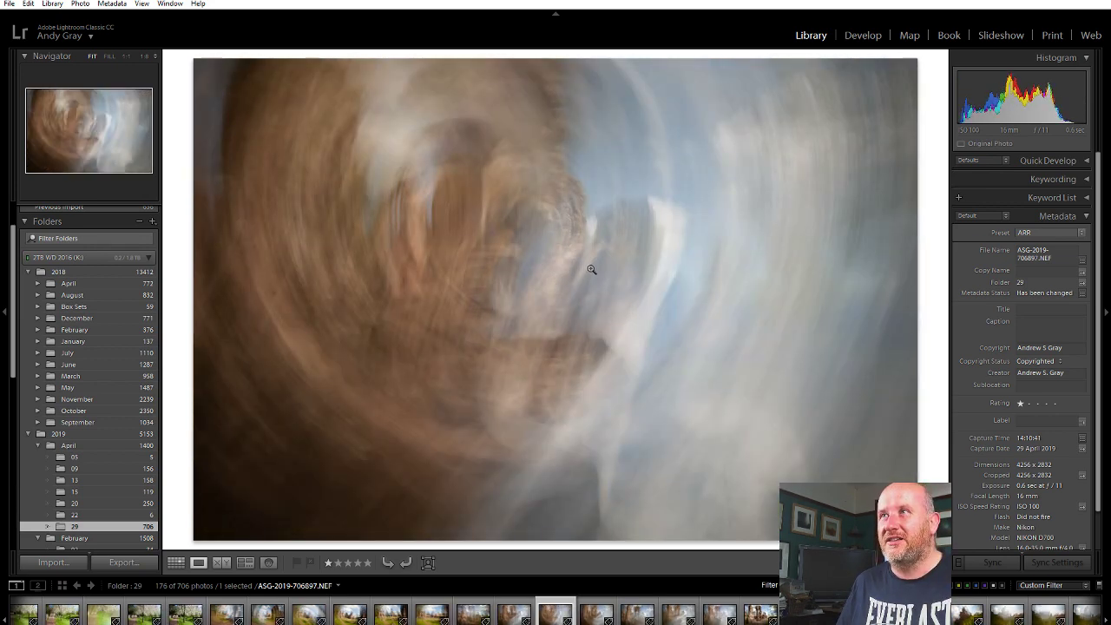
click(387, 172)
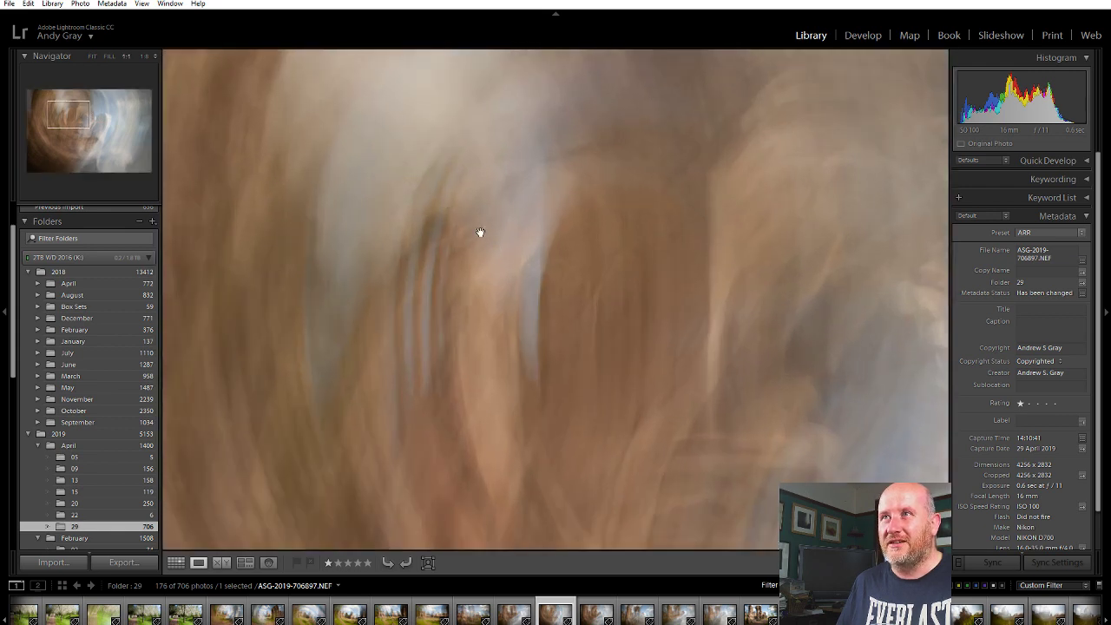
drag(463, 285, 441, 237)
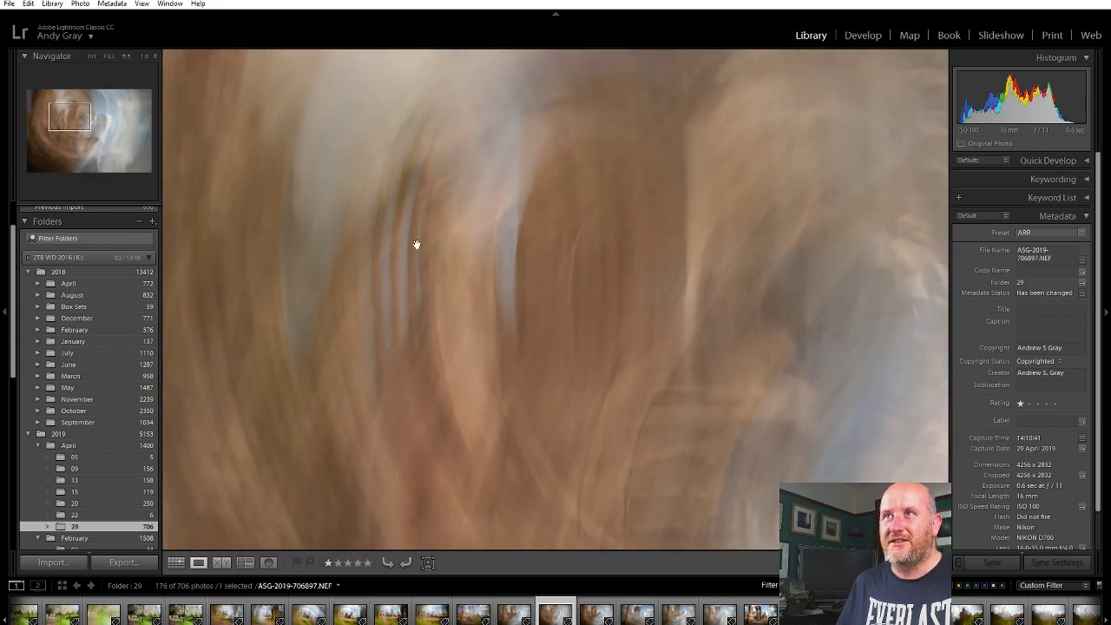
drag(524, 223, 463, 148)
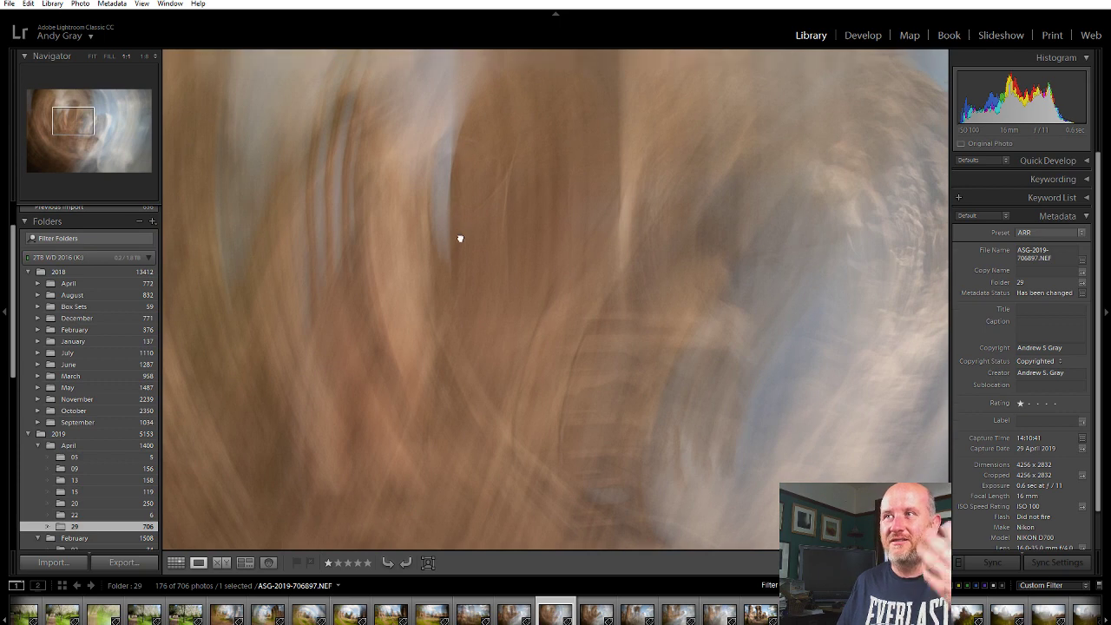
drag(459, 238, 389, 280)
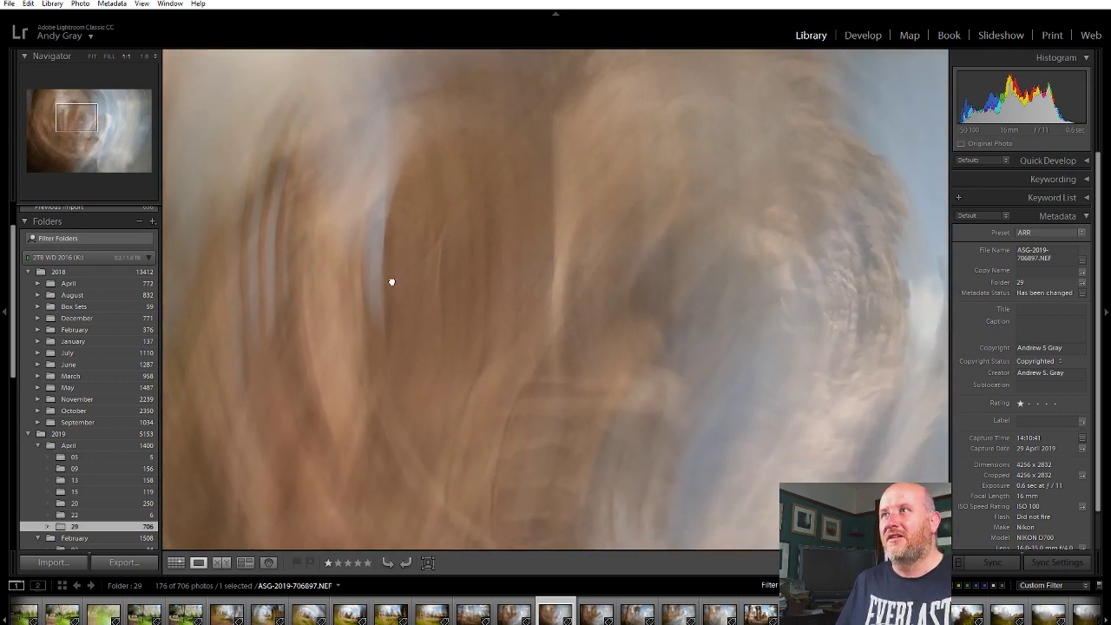
drag(516, 276, 563, 234)
click(494, 267)
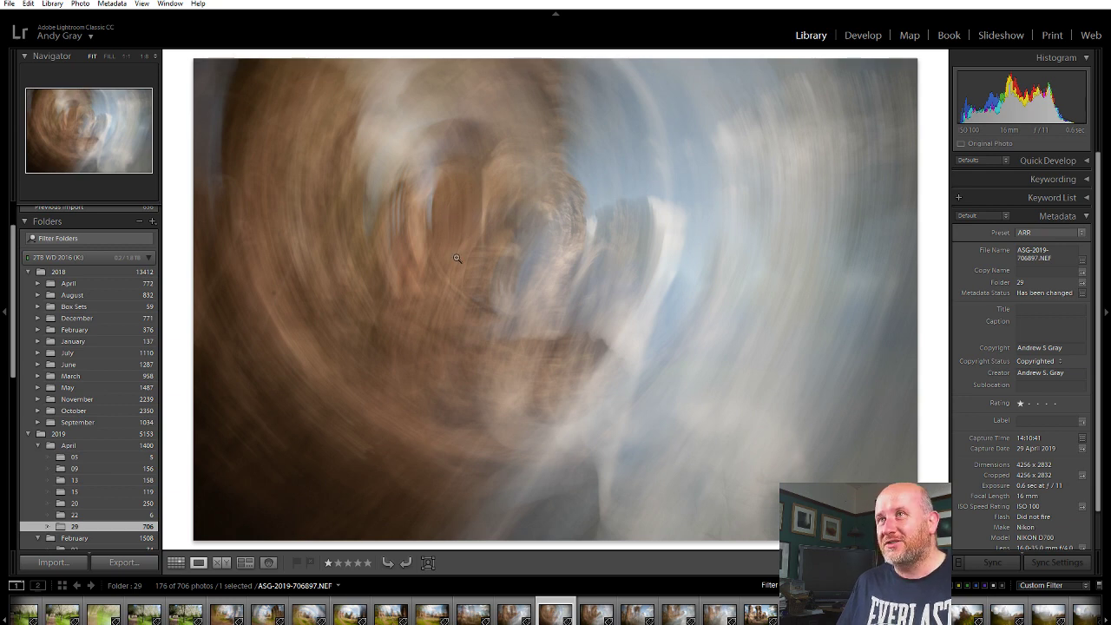
click(457, 258)
click(488, 250)
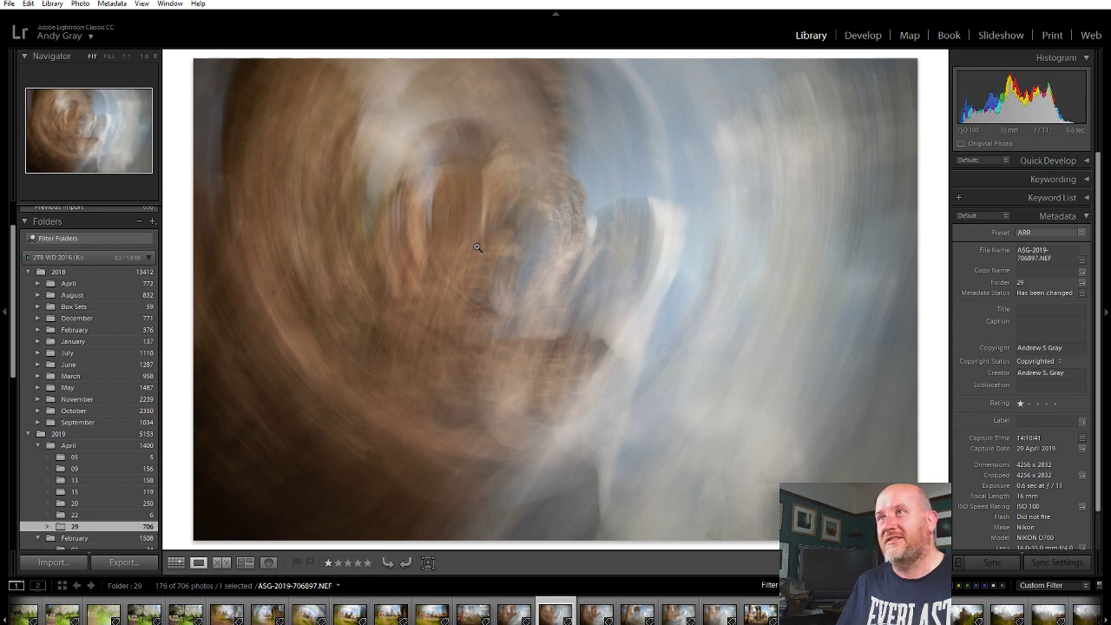
Step: Compare the swirled ruin photos next to ASG-2019-706897.NEF, including ASG-2019-706898.NEF and ASG-2019-706901.NEF
key(Right)
key(Right)
key(Left)
key(Left)
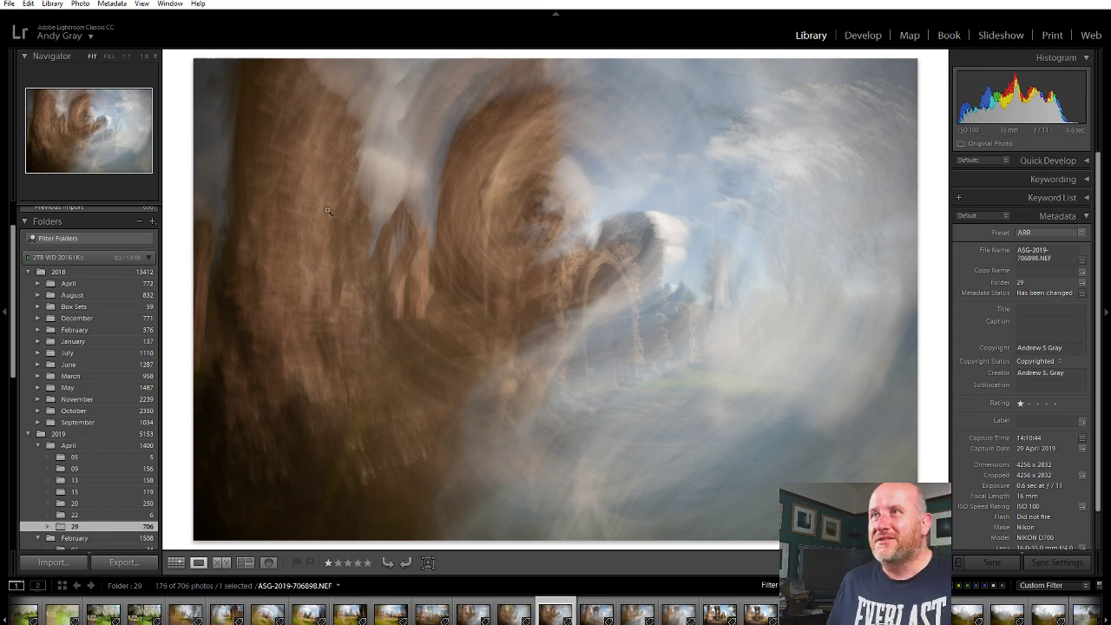
key(Right)
key(Right)
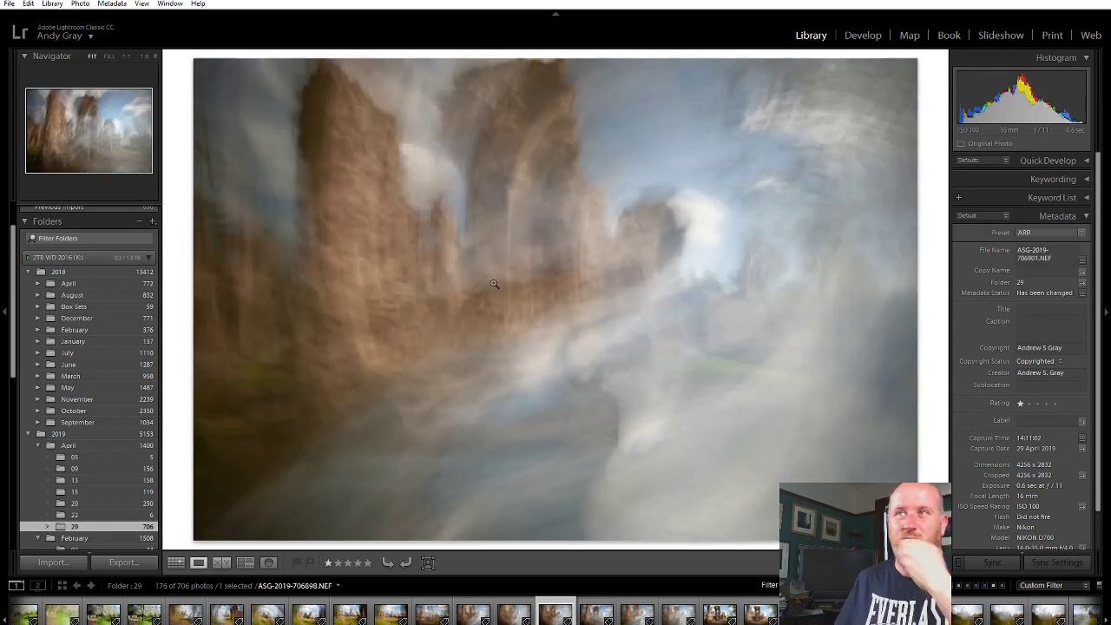
Step: Inspect the pointed ruin between the towers in ASG-2019-706904.NEF at 1:1 magnification and return to the whole photo
key(Right)
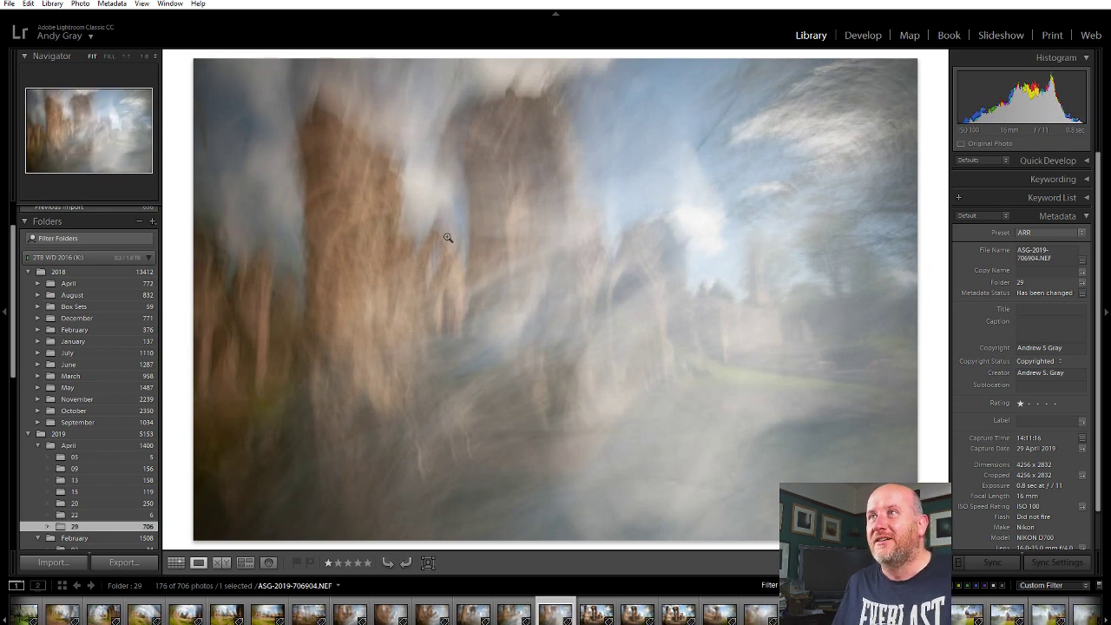
click(425, 205)
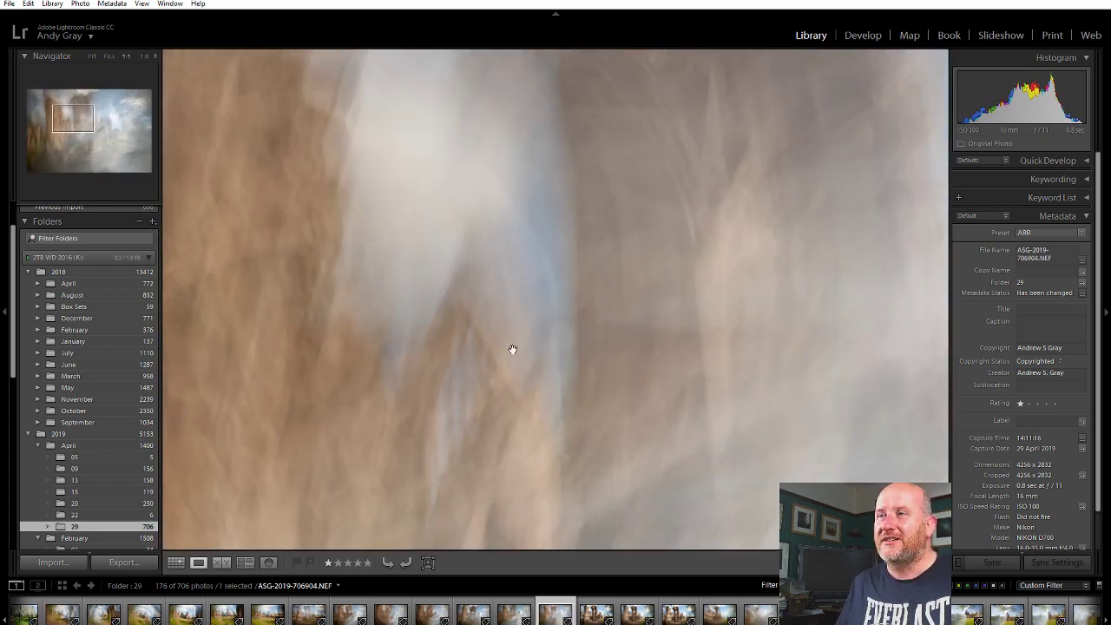
click(524, 357)
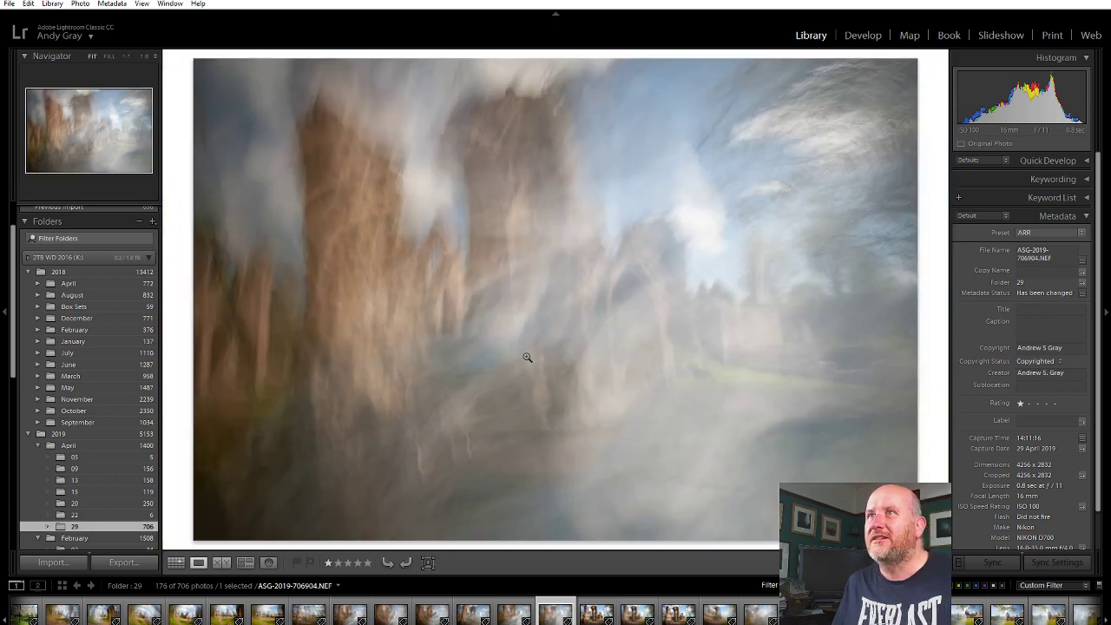
Step: Browse the ruined-tower photos after ASG-2019-706904.NEF, including ASG-2019-706915.NEF and ASG-2019-706918.NEF
key(Right)
key(Right)
key(Right)
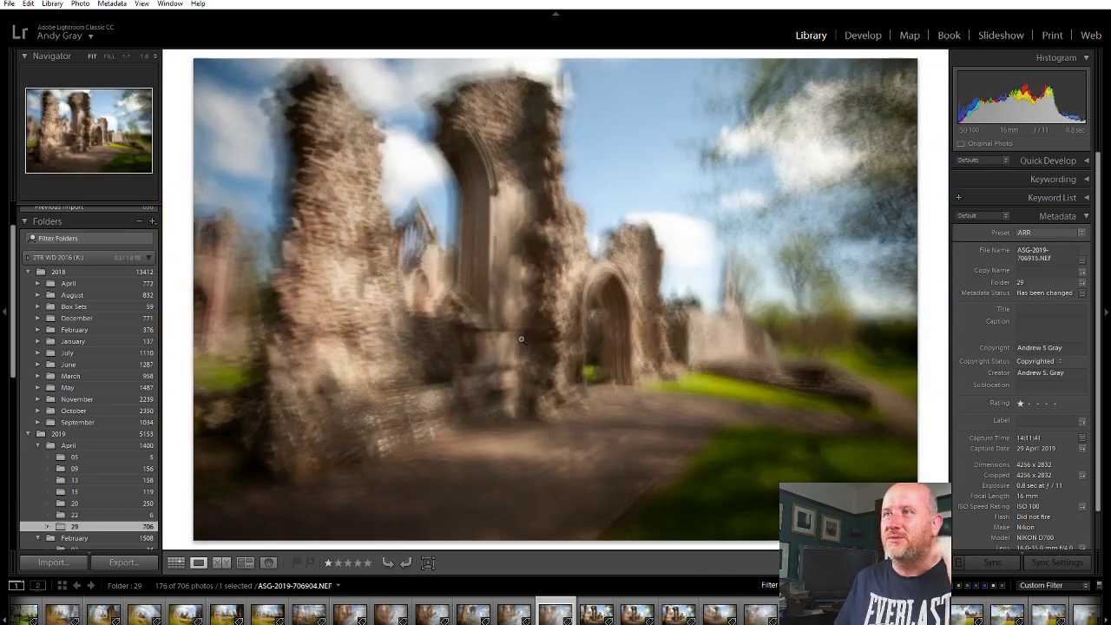
key(Right)
key(Right)
key(Right)
key(Right)
key(Right)
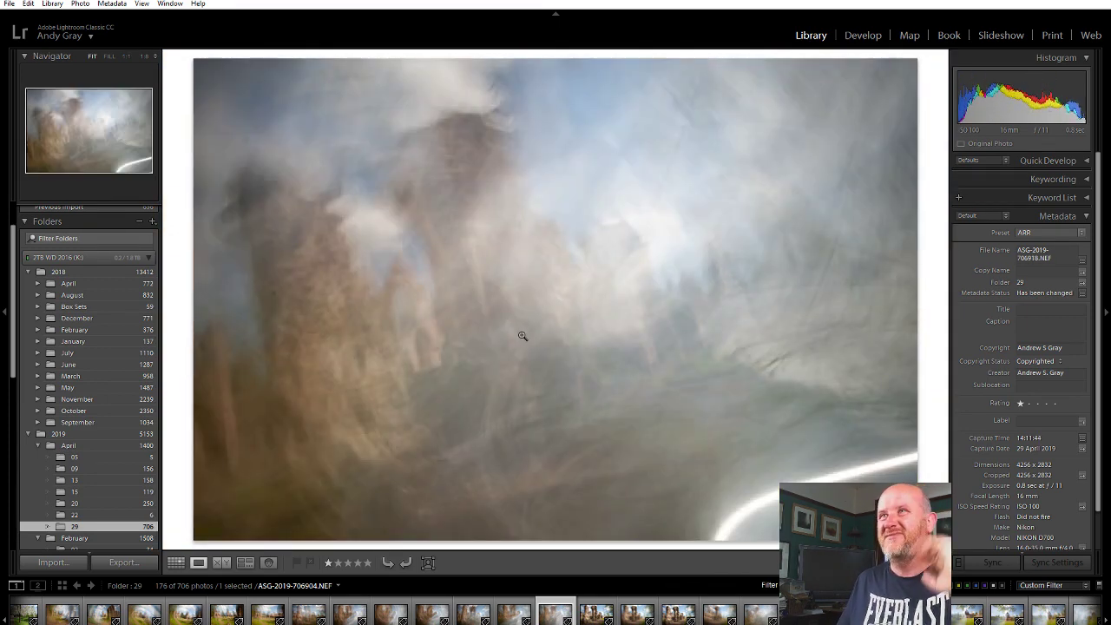
Step: Continue reviewing the blurred tower photos as far as ASG-2019-706934.NEF
key(Right)
key(Right)
key(Right)
key(Right)
key(Right)
key(Right)
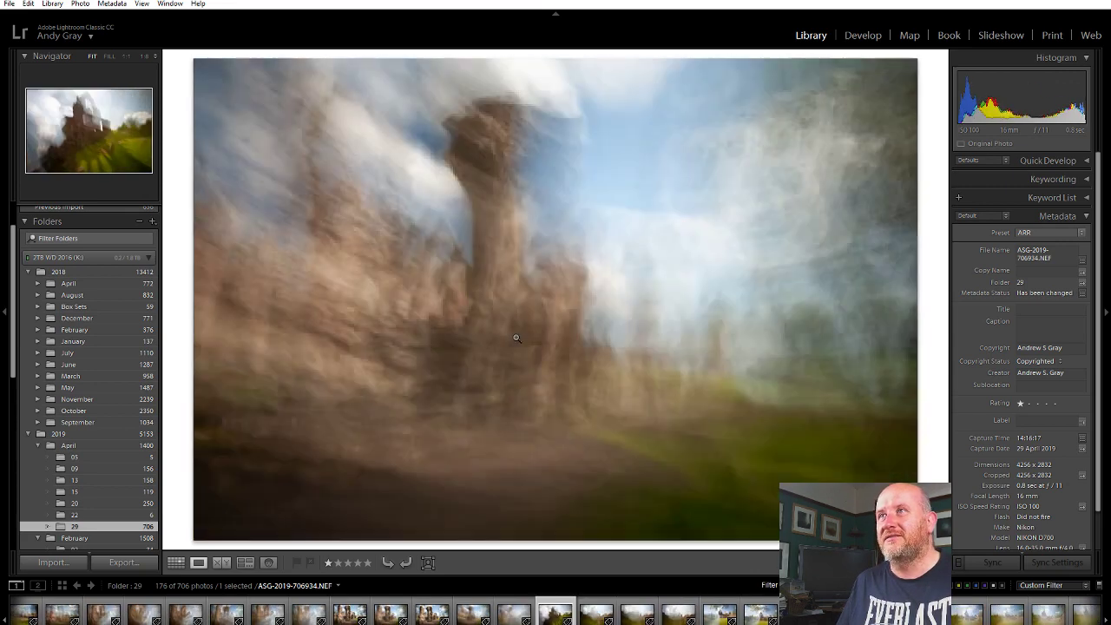
Step: Browse the blurred ruined-tower photos around ASG-2019-706934.NEF, checking how the camera movement renders the stonework and clouds
key(Right)
key(Right)
key(Right)
key(Right)
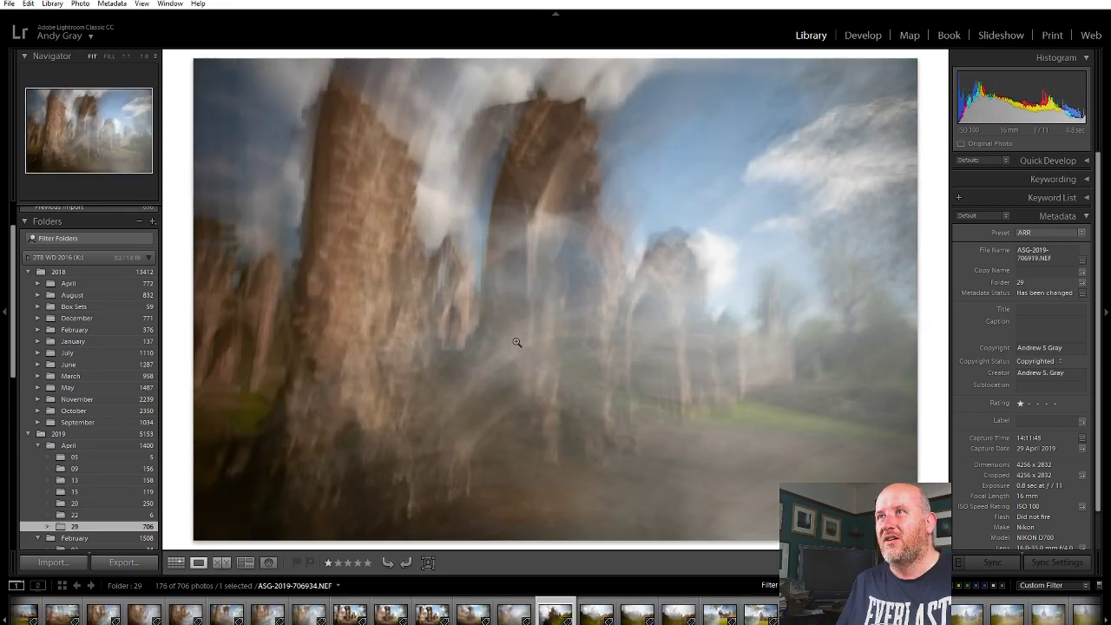
key(Right)
key(Right)
key(Right)
key(Right)
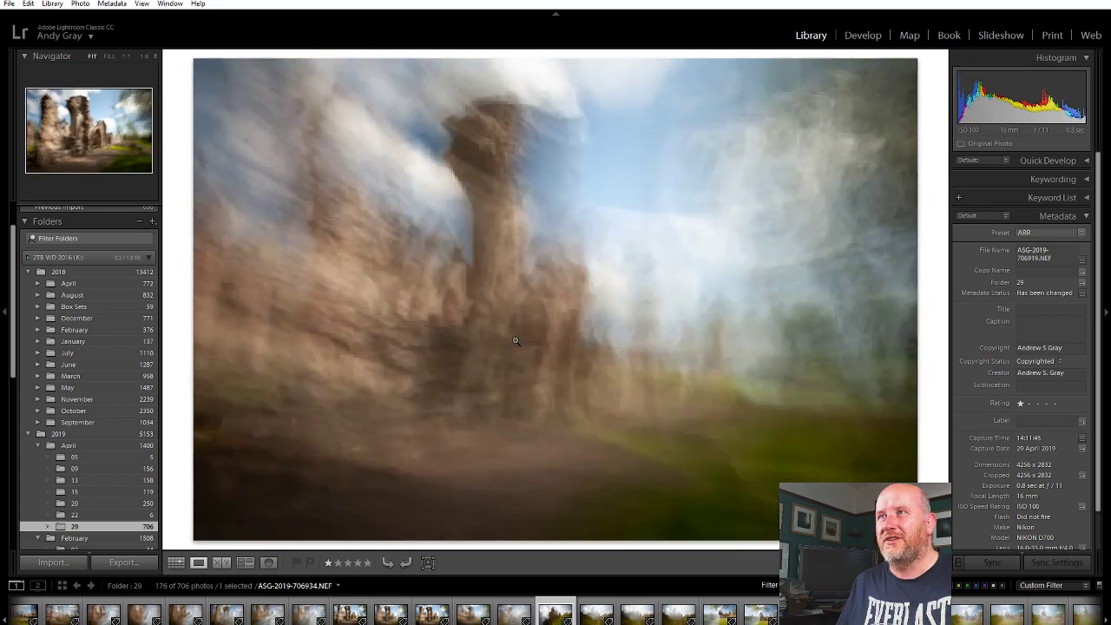
Step: Move on to the photos of the pointed gable beneath the tree branches and review the circular-swirl shots
key(Right)
key(Right)
key(Right)
key(Right)
key(Right)
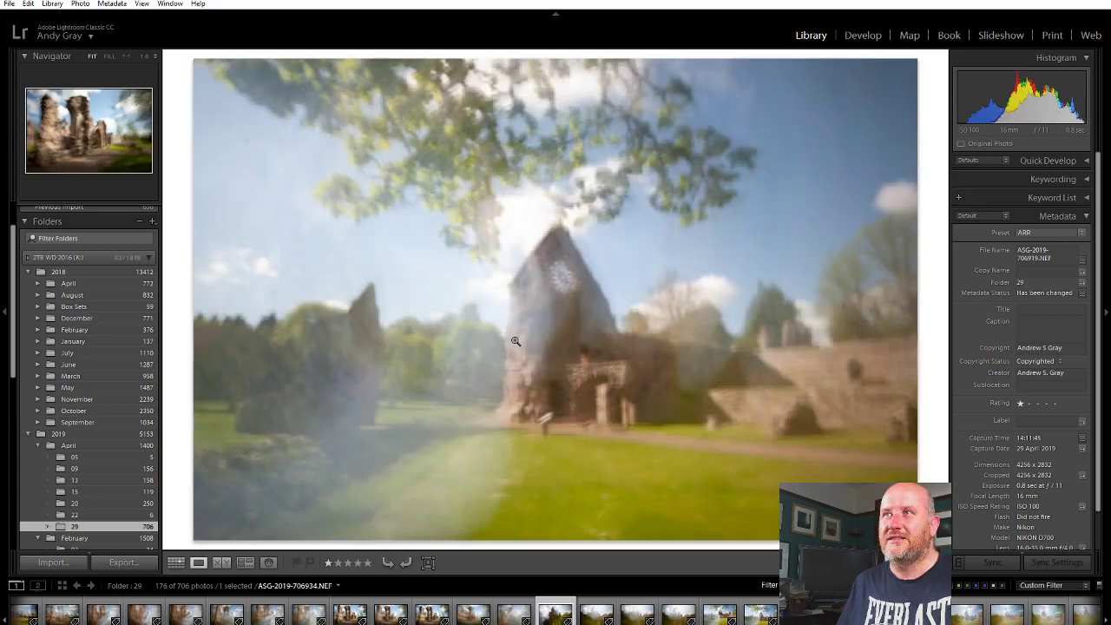
key(Right)
key(Right)
key(Right)
key(Right)
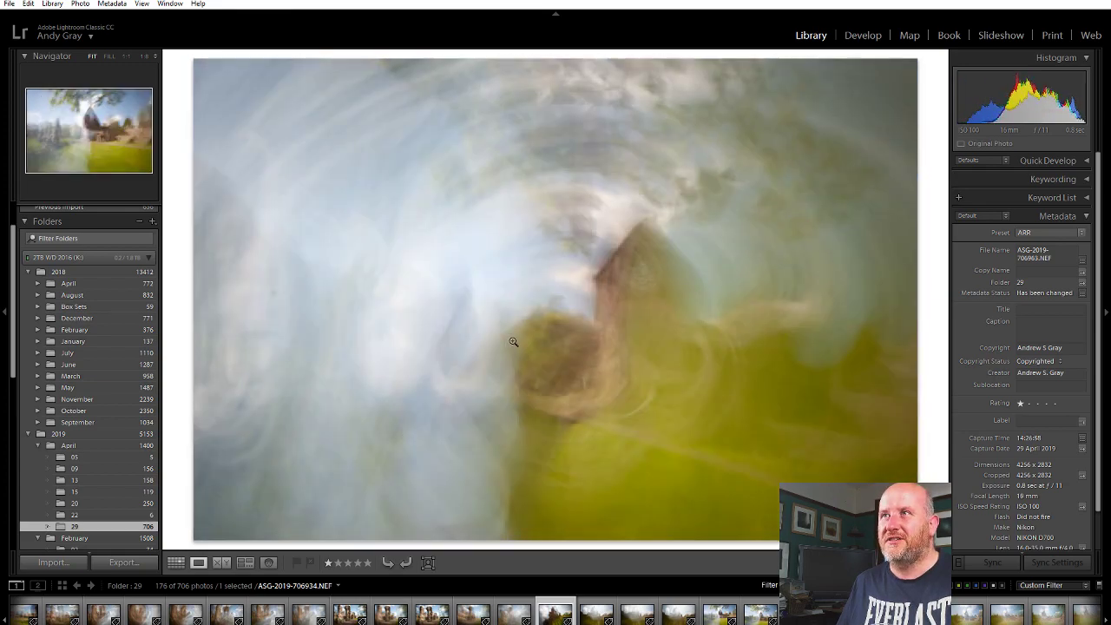
Step: Inspect the gable's round window in ASG-2019-706966.NEF at 1:1 magnification and return to the whole photo
key(Right)
key(Right)
key(Right)
key(Right)
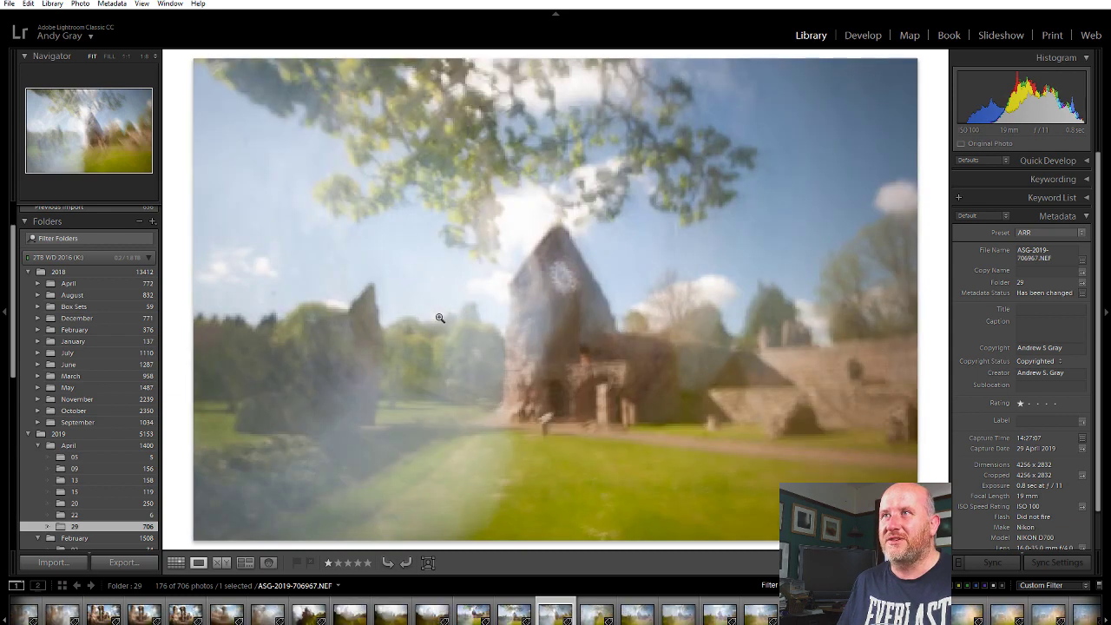
click(560, 277)
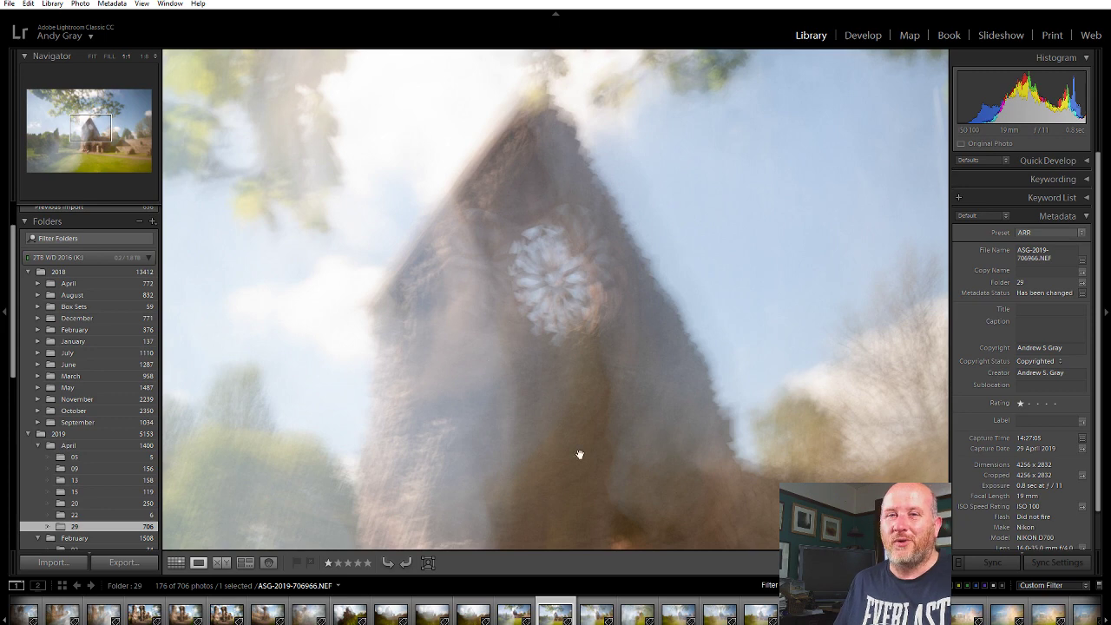
click(578, 416)
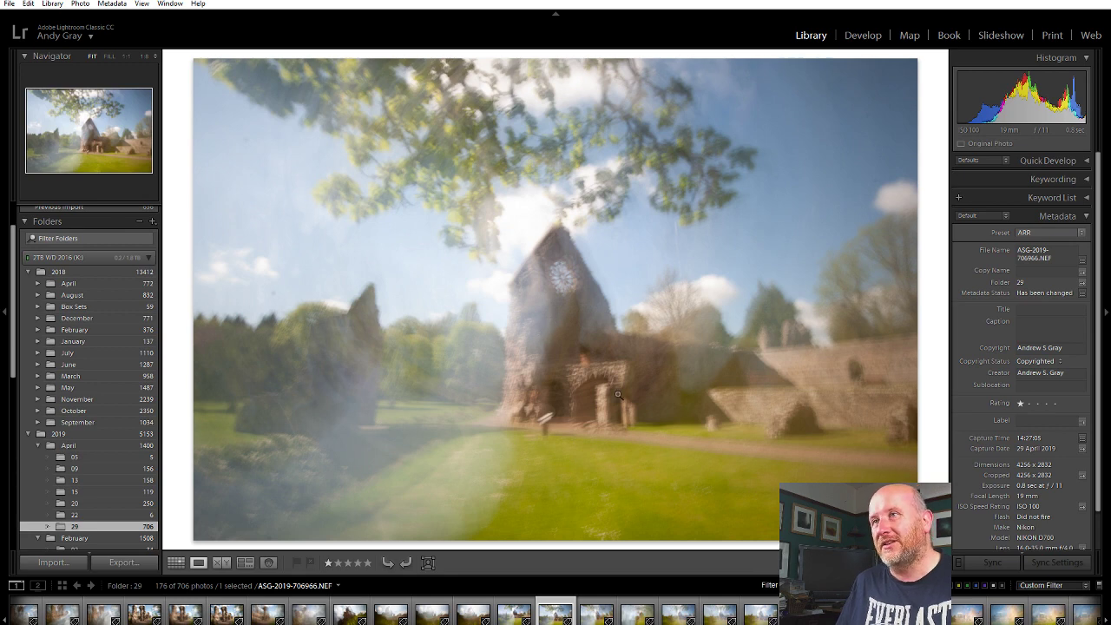
Step: Browse the gable photos following ASG-2019-706966.NEF, including ASG-2019-706967.NEF, ASG-2019-706970.NEF and ASG-2019-706974.NEF
key(Right)
key(Right)
key(Right)
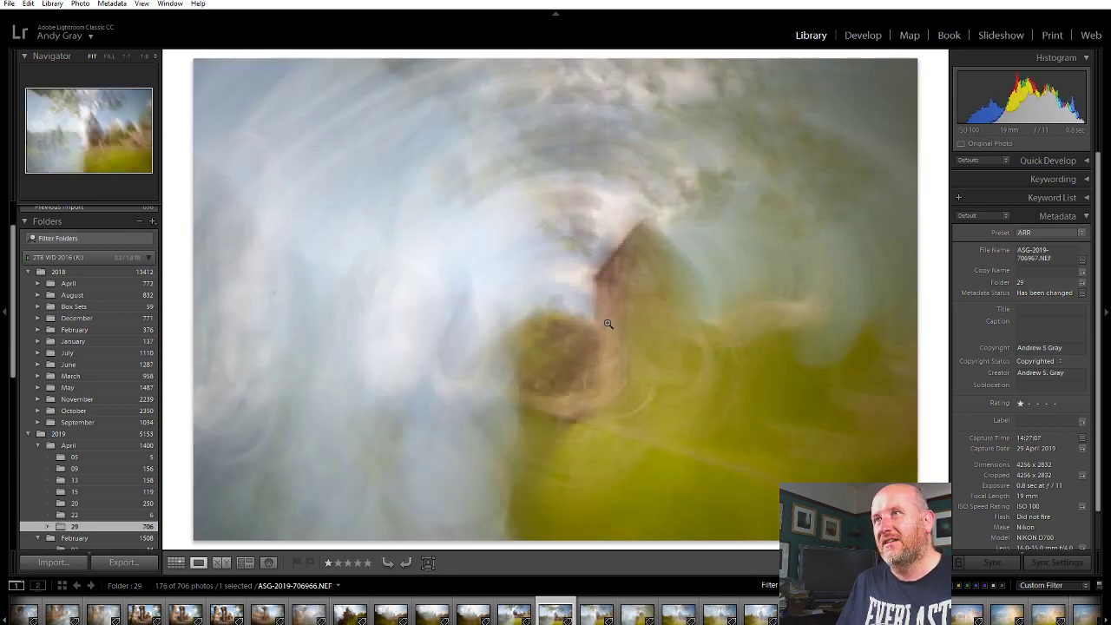
key(Right)
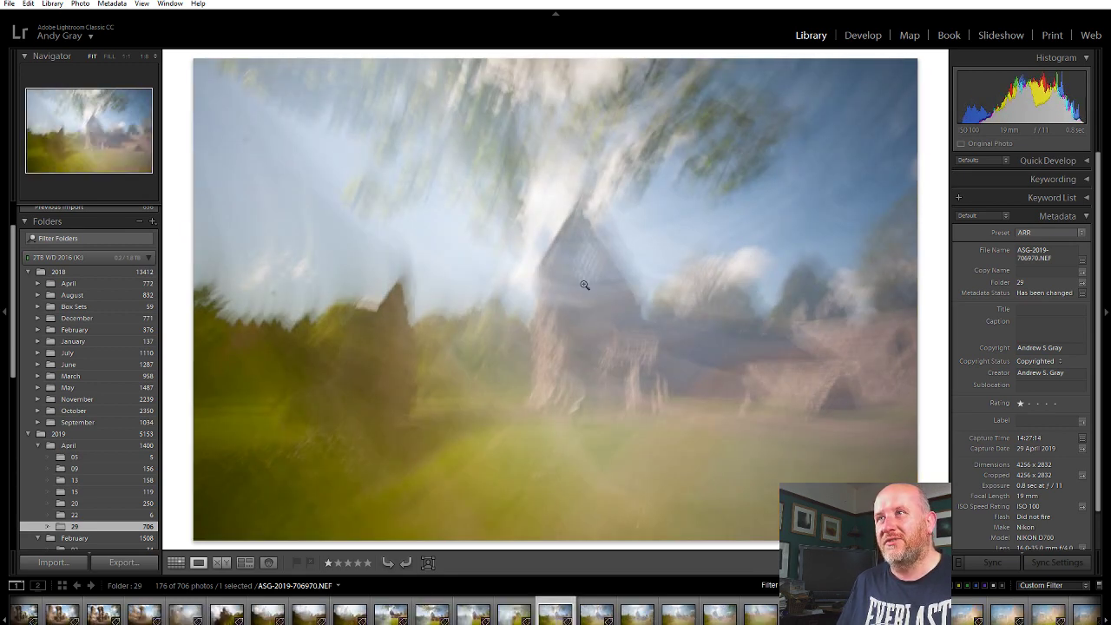
key(Right)
key(Right)
key(Right)
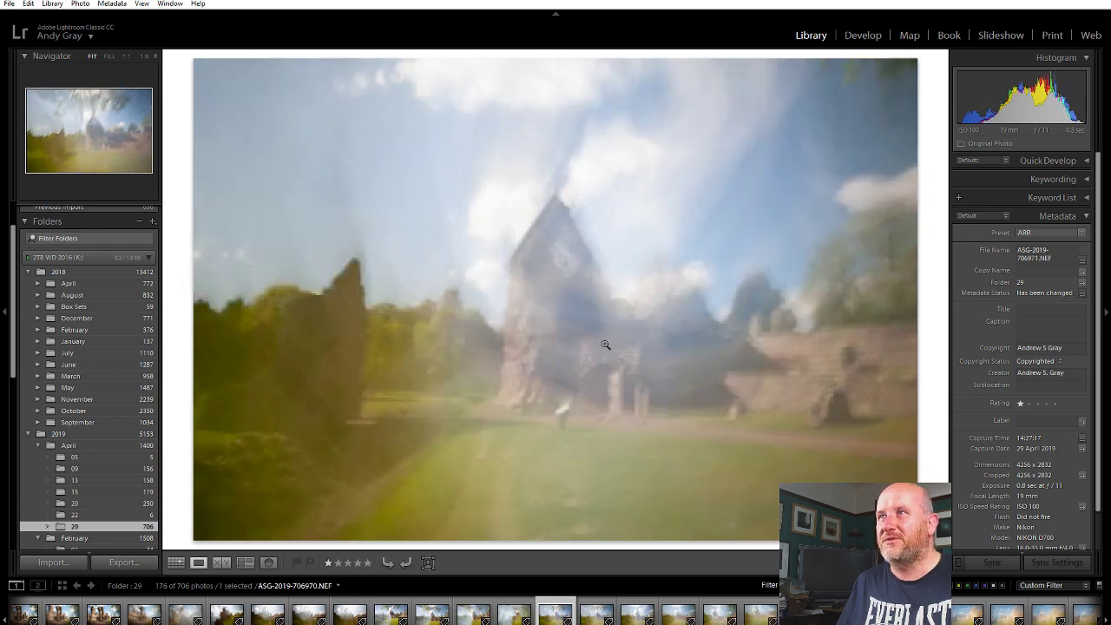
key(Right)
key(Right)
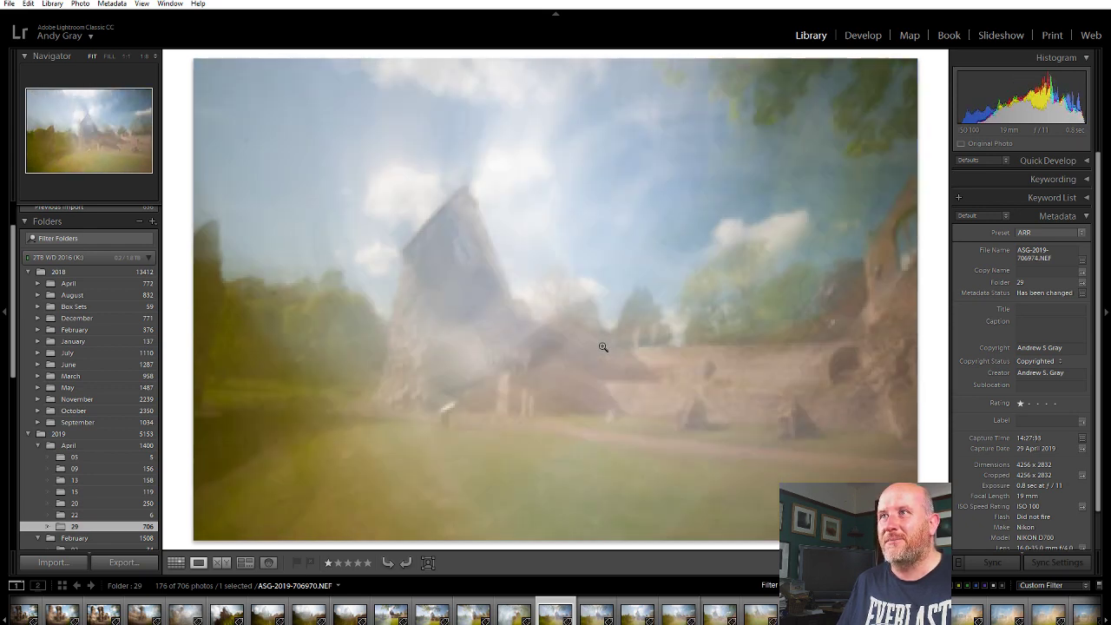
Step: Review the streaked gable photos around ASG-2019-706978.NEF and jump ahead to ASG-2019-706993.NEF
key(Right)
key(Right)
key(Right)
key(Right)
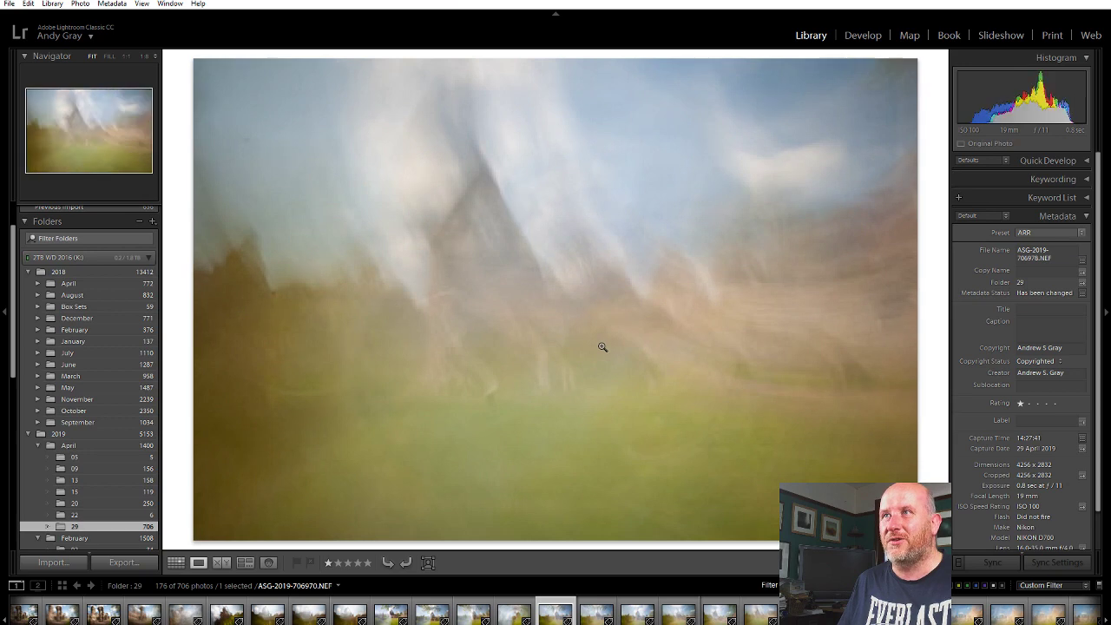
key(Left)
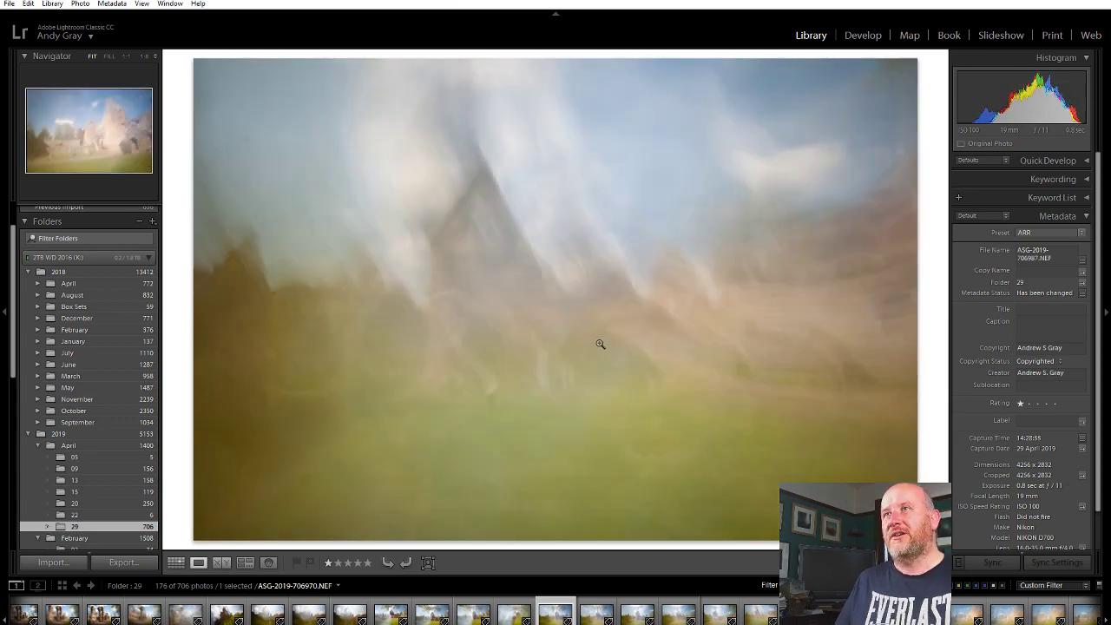
click(516, 612)
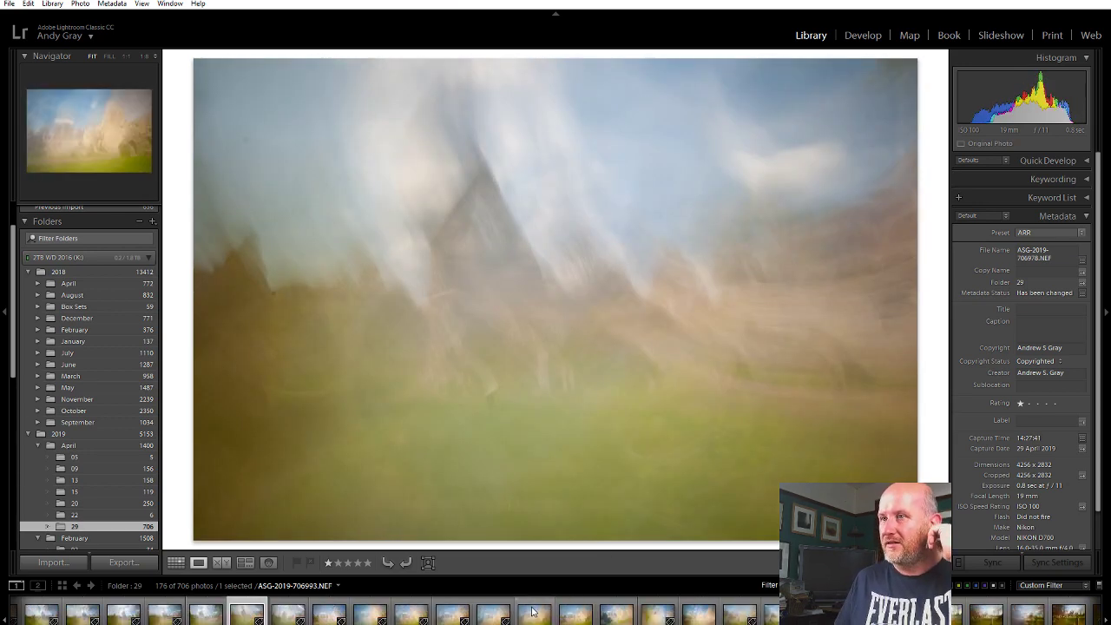
Step: Review the pale ruin-and-sky blurs from ASG-2019-706993.NEF as far as ASG-2019-707021.NEF
key(Right)
key(Right)
key(Right)
key(Right)
key(Right)
key(Right)
key(Right)
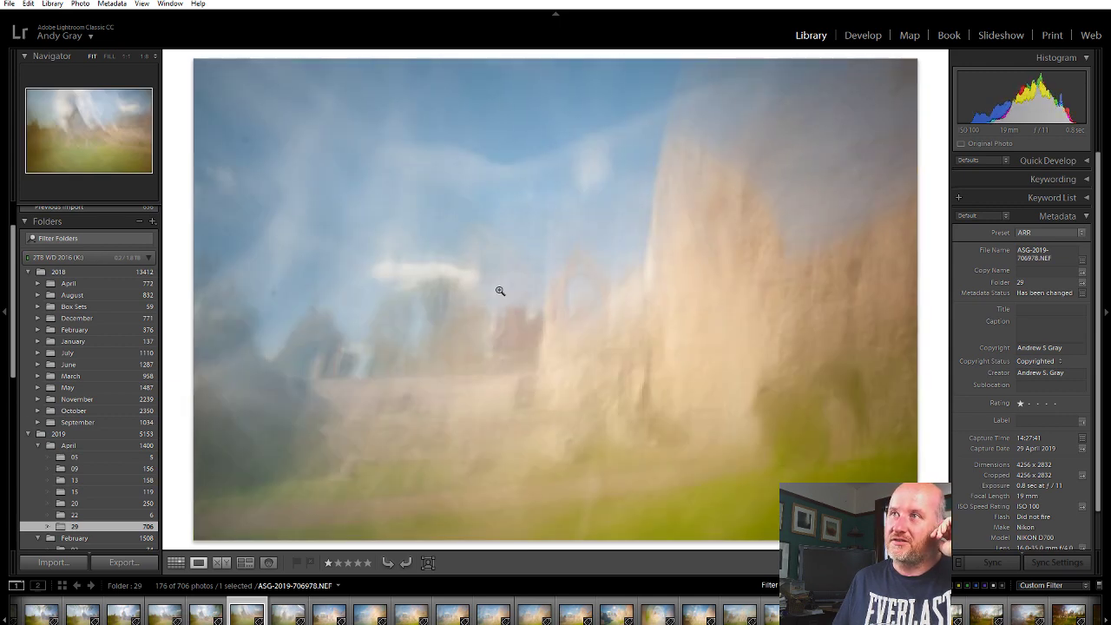
key(Right)
key(Right)
key(Right)
key(Right)
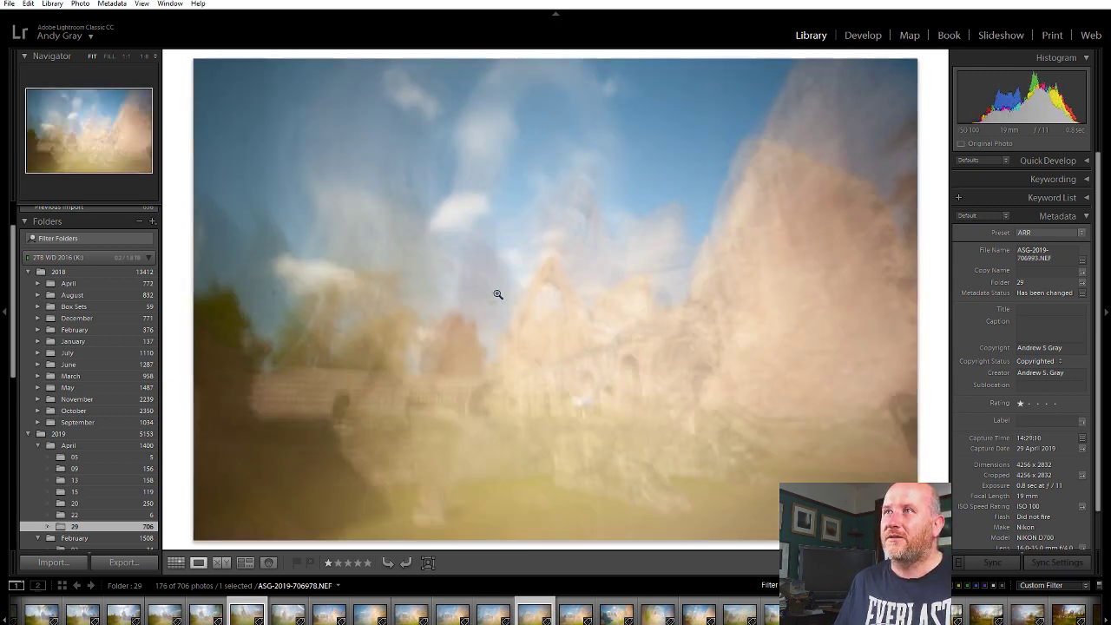
key(Right)
key(Right)
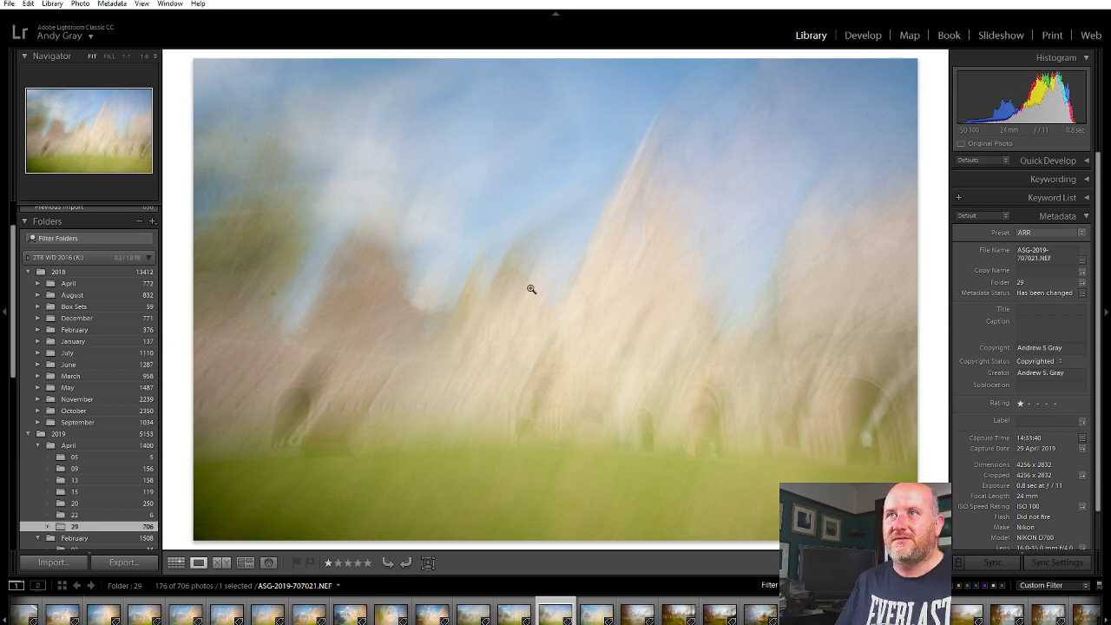
Step: Compare the blurred graveyard photos ASG-2019-707046.NEF, ASG-2019-707047.NEF and ASG-2019-707048.NEF
key(Right)
key(Right)
key(Right)
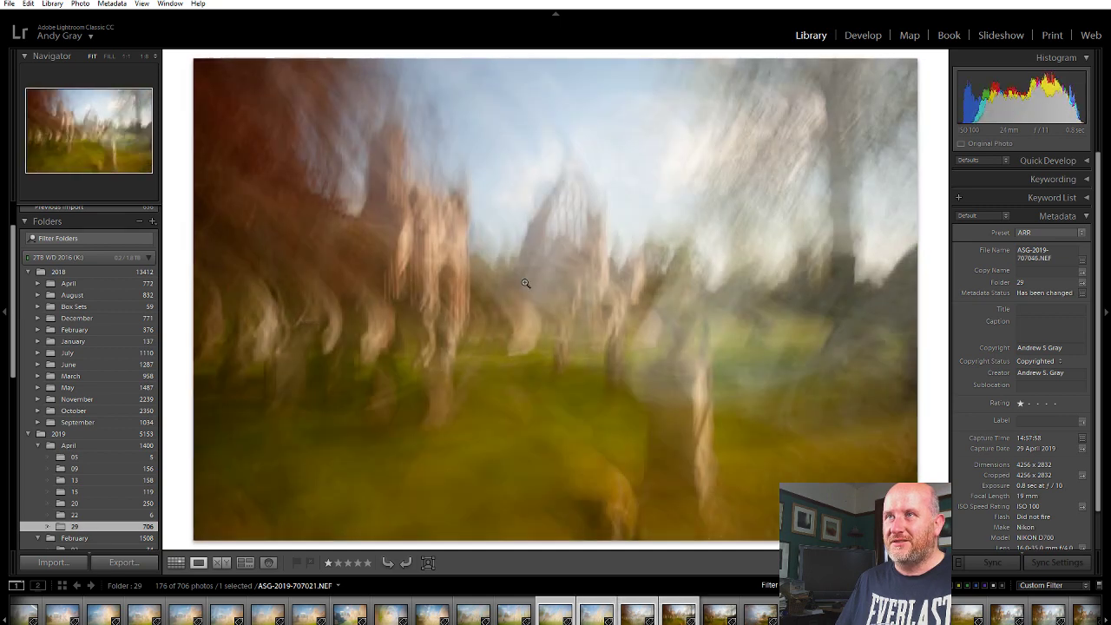
key(Right)
key(Right)
key(Right)
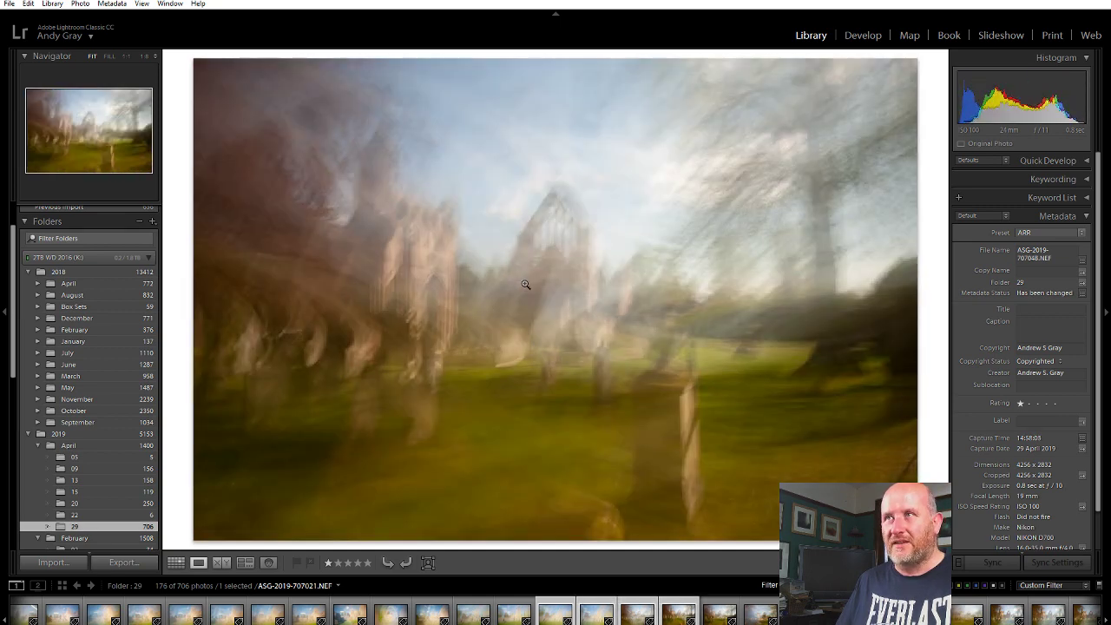
key(Left)
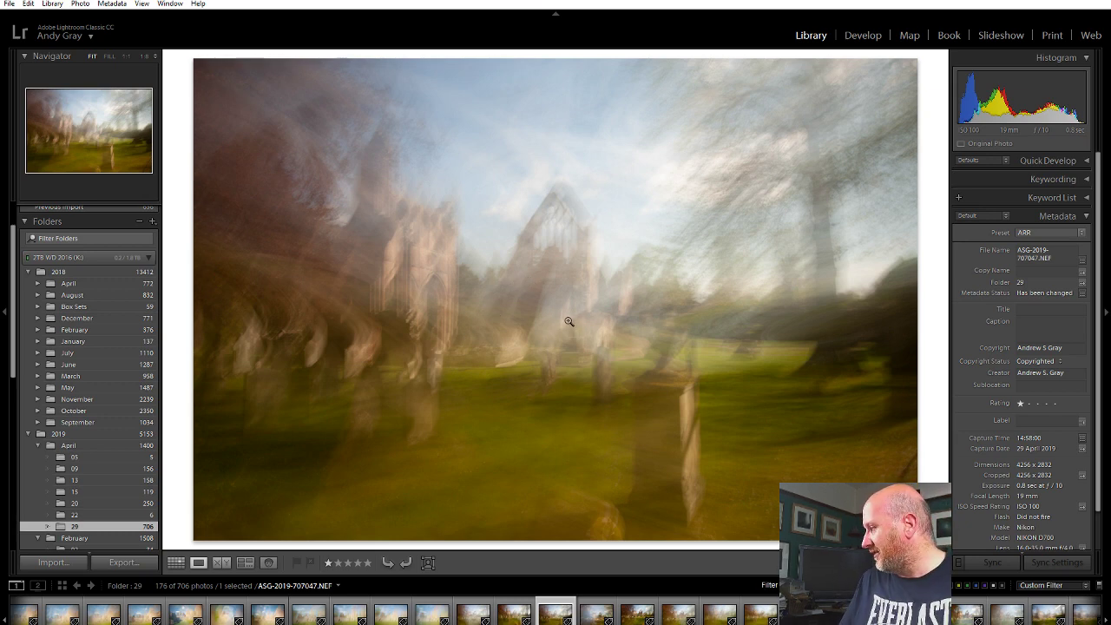
key(Right)
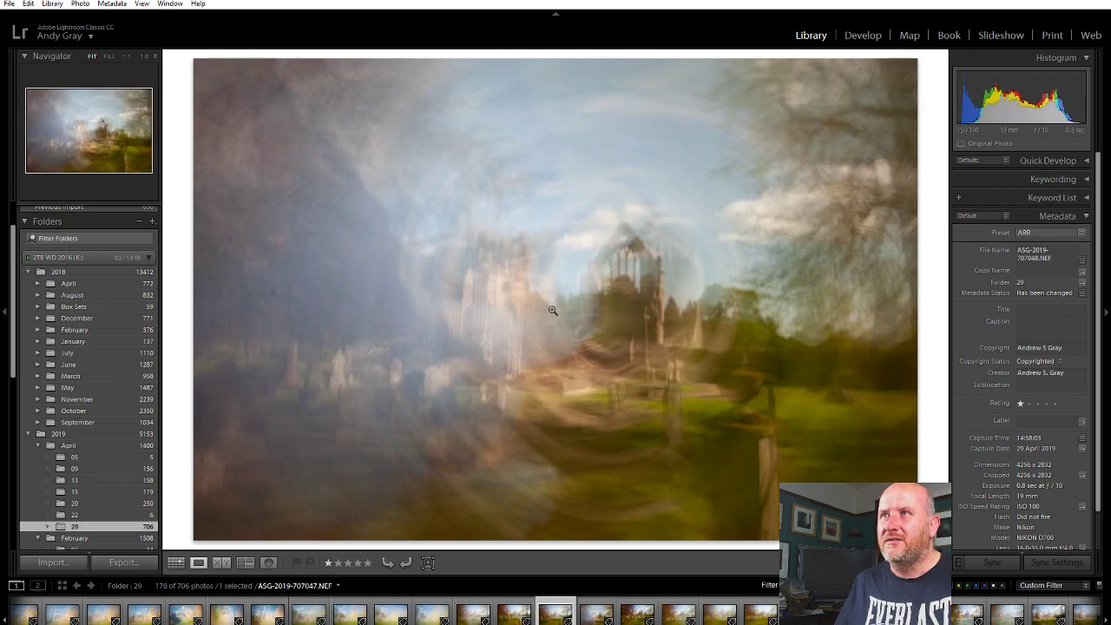
Step: Browse the graveyard photos after ASG-2019-707048.NEF, including ASG-2019-707073.NEF and the light-trail shot ASG-2019-707087.NEF
key(Right)
key(Right)
key(Right)
key(Right)
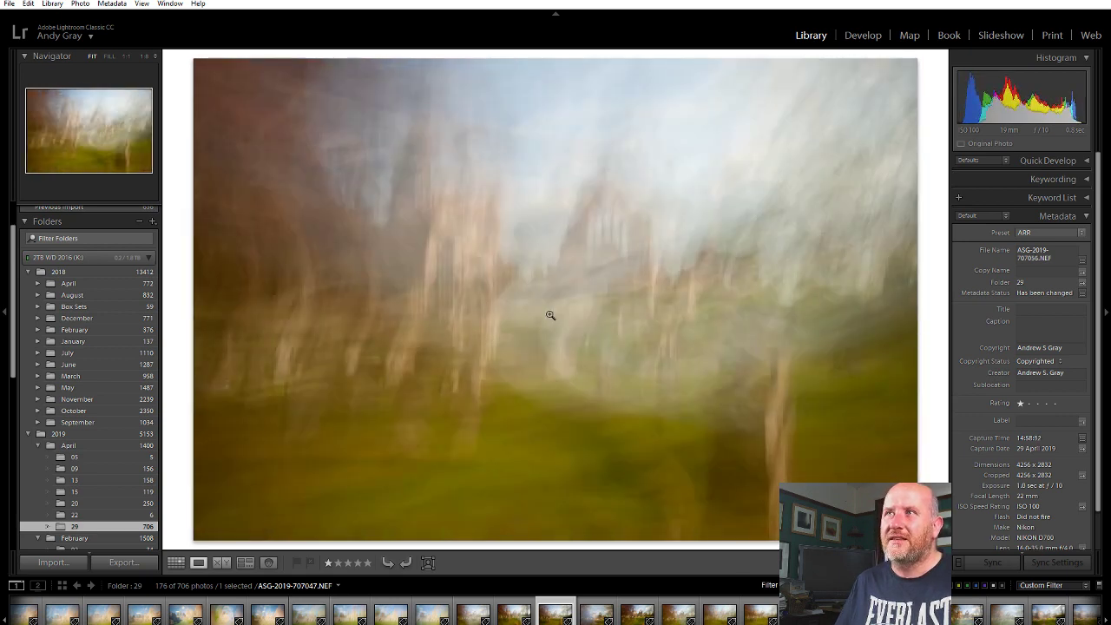
key(Right)
key(Right)
key(Right)
key(Right)
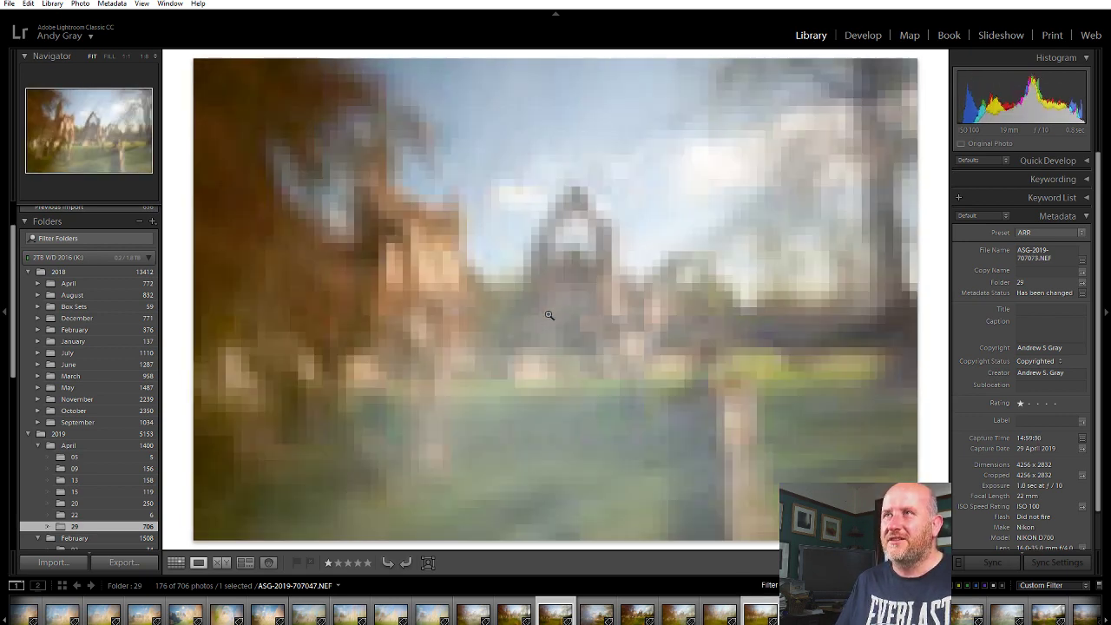
key(Right)
key(Right)
key(Right)
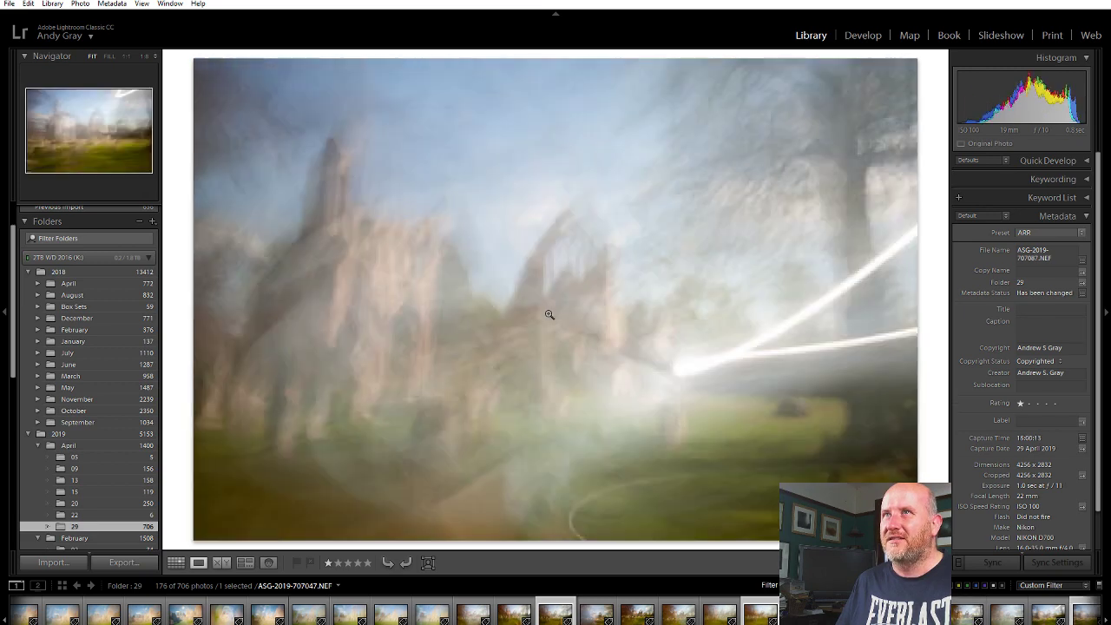
Step: Review the last abbey photos from ASG-2019-707095.NEF and continue to the hill landscape in ASG-2019-707124.NEF
key(Right)
key(Right)
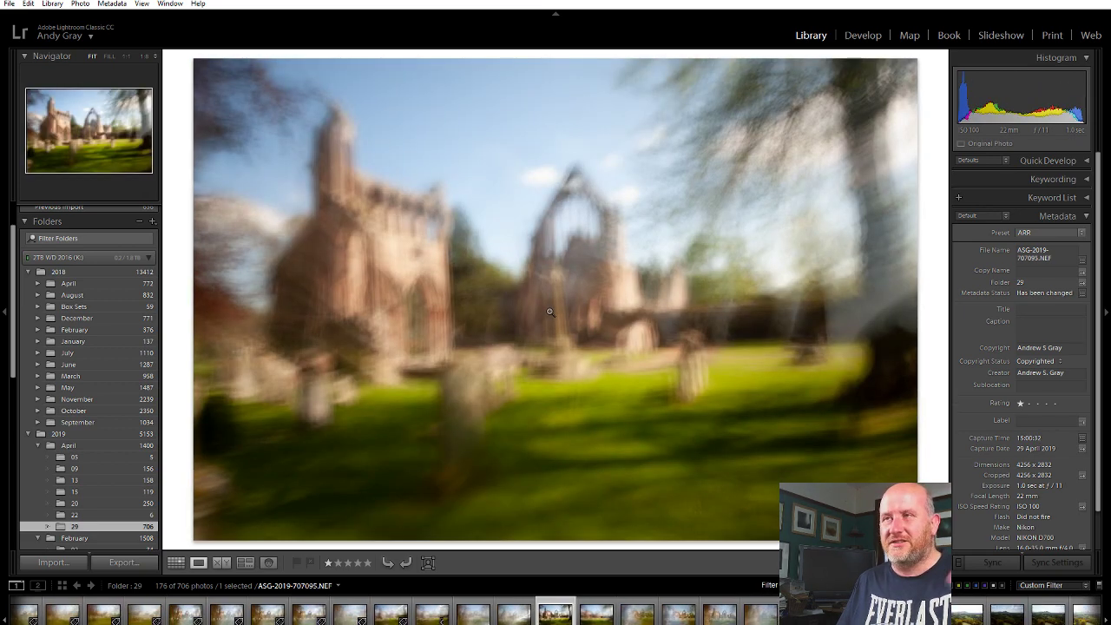
key(Right)
key(Right)
key(Right)
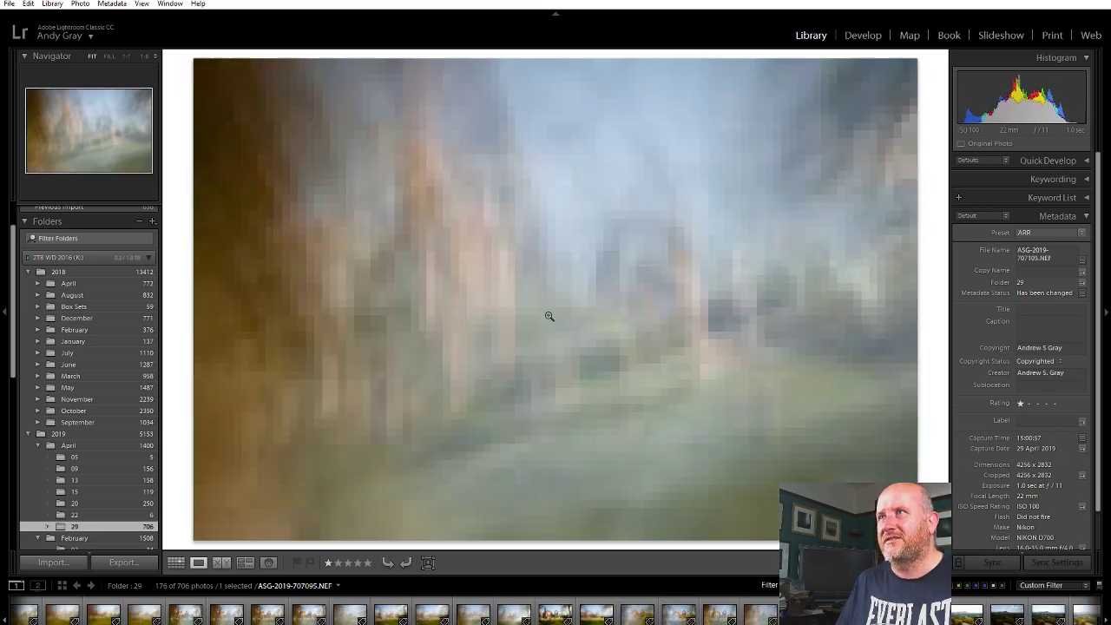
key(Right)
key(Right)
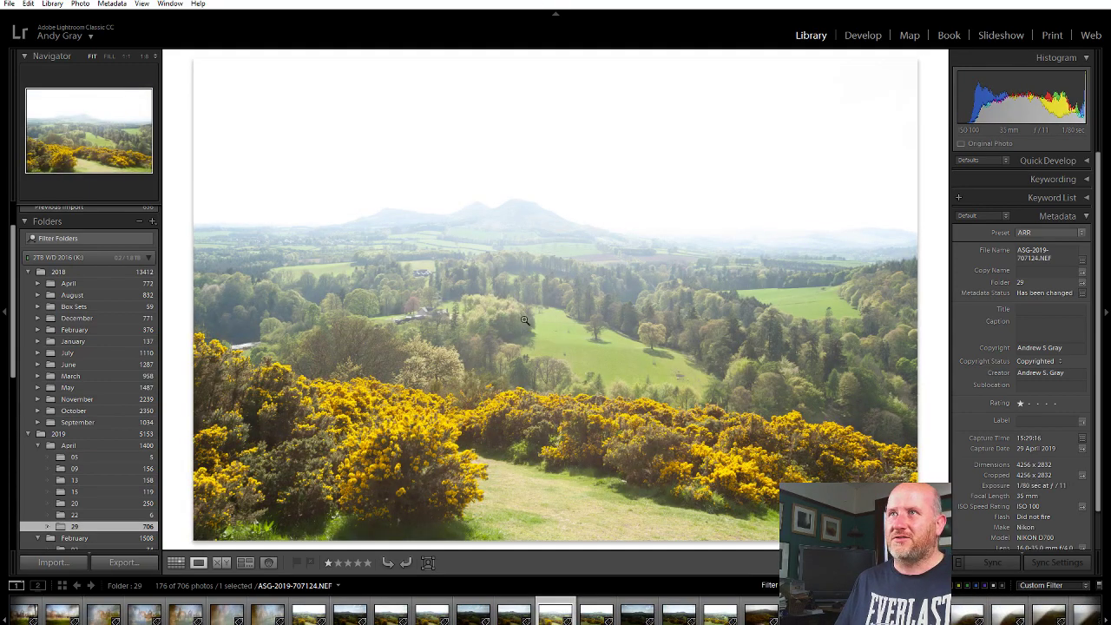
Step: Compare the hill landscape exposures around ASG-2019-707124.NEF and view the blurred hill shots up to ASG-2019-707158.NEF
key(Left)
key(Left)
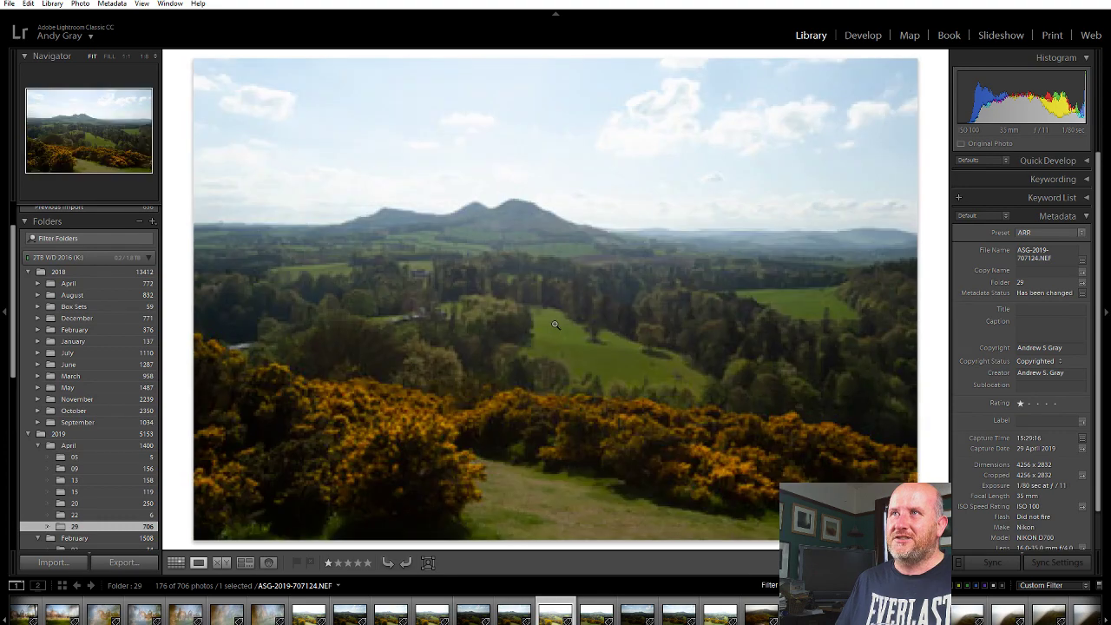
key(Right)
key(Right)
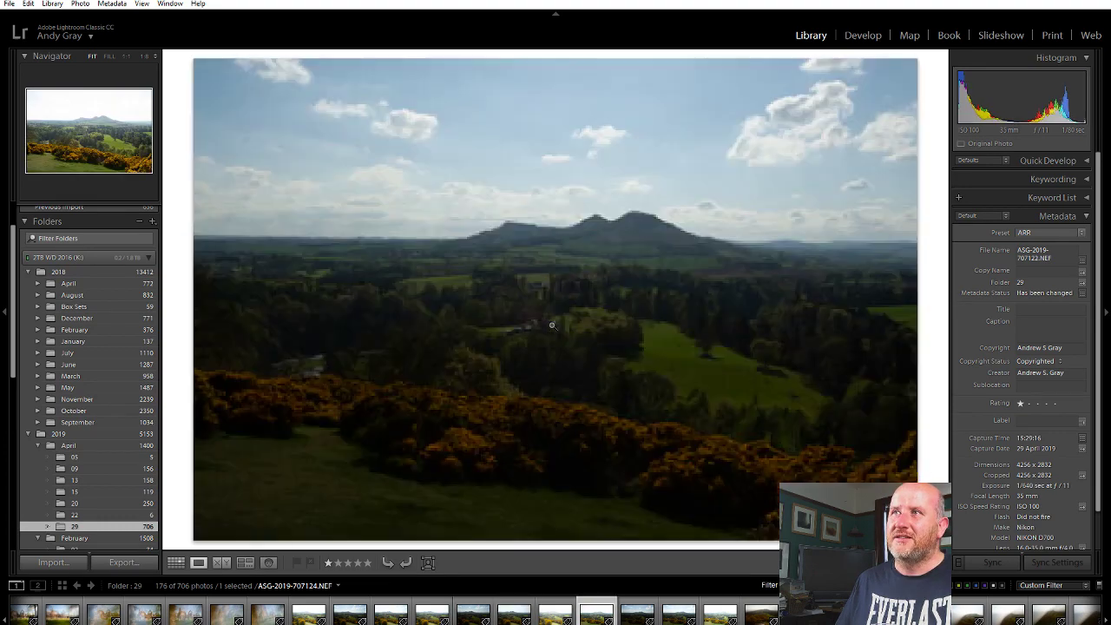
key(Right)
key(Right)
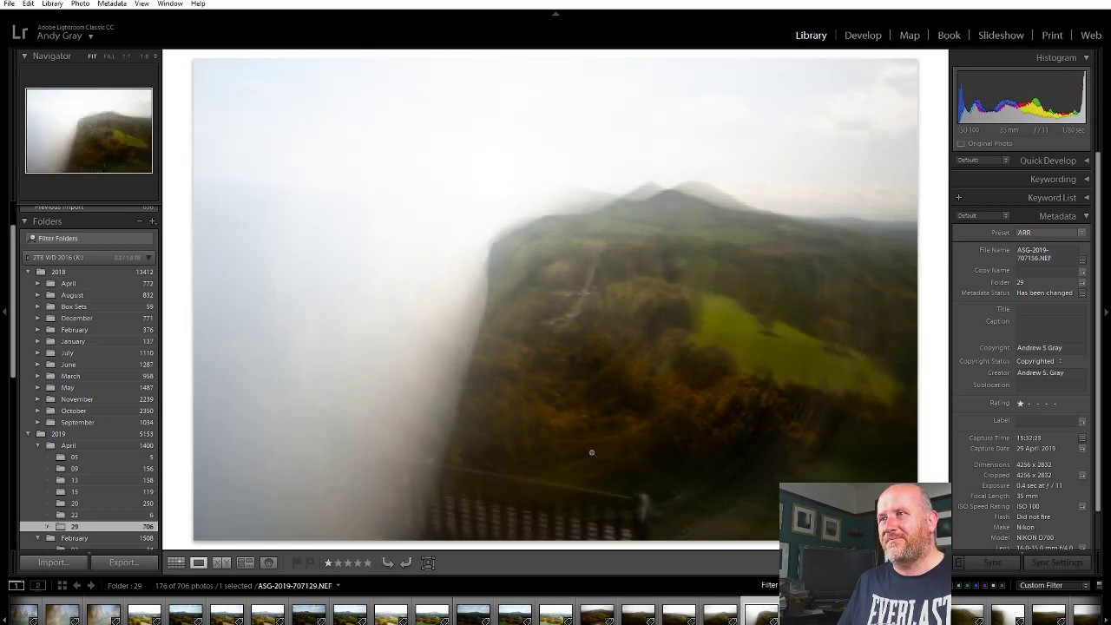
key(Right)
Step: Return to the first photo of the abbey shoot, ASG-2019-706723.NEF
scroll(87, 373, up, 2)
scroll(607, 618, up, 10)
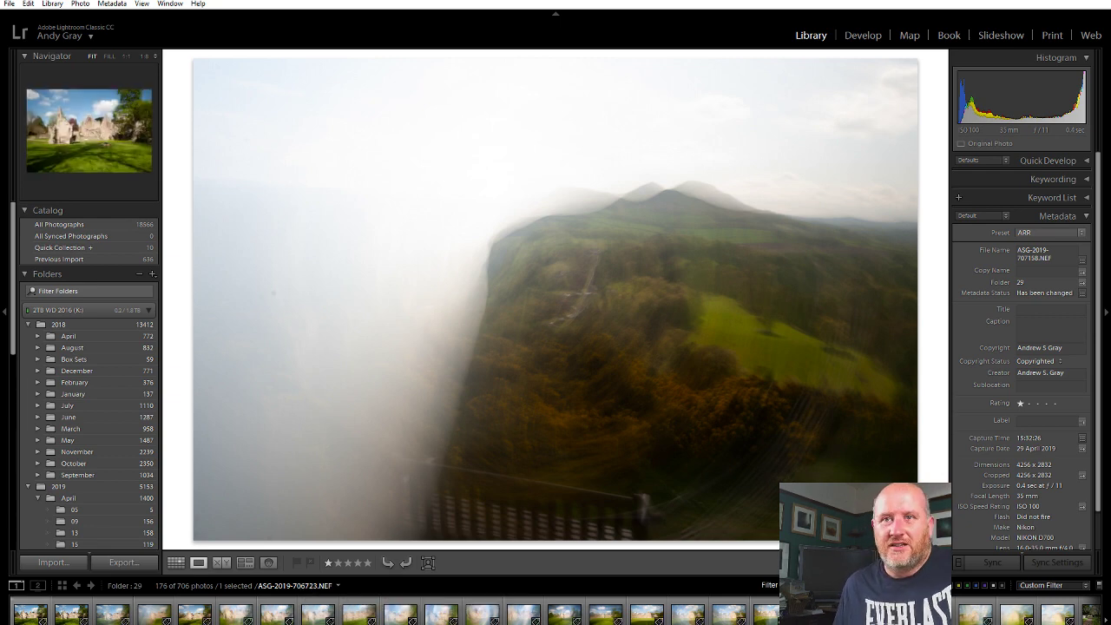
click(30, 616)
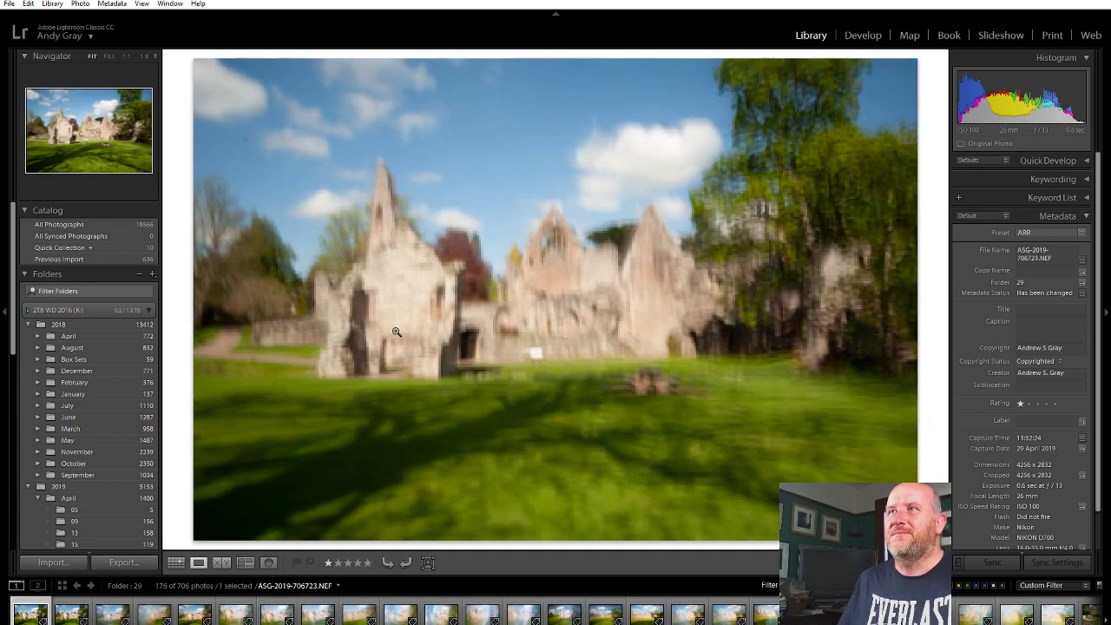
Step: Review the opening ruin photos up to ASG-2019-706735.NEF and compare ASG-2019-706725.NEF with ASG-2019-706726.NEF
key(Right)
key(Right)
key(Right)
key(Right)
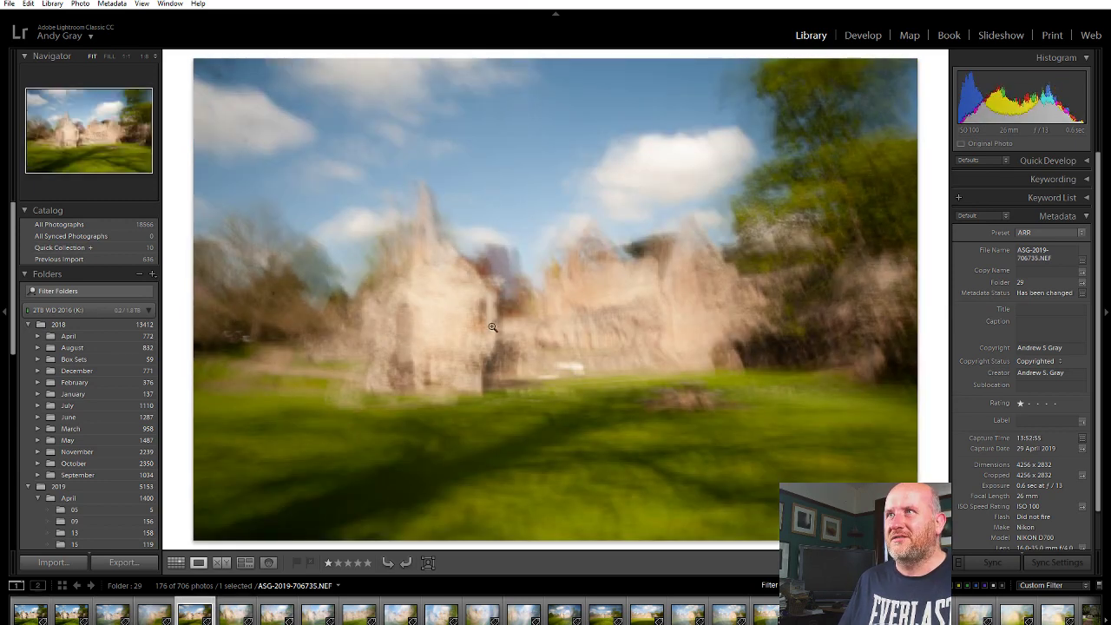
key(Right)
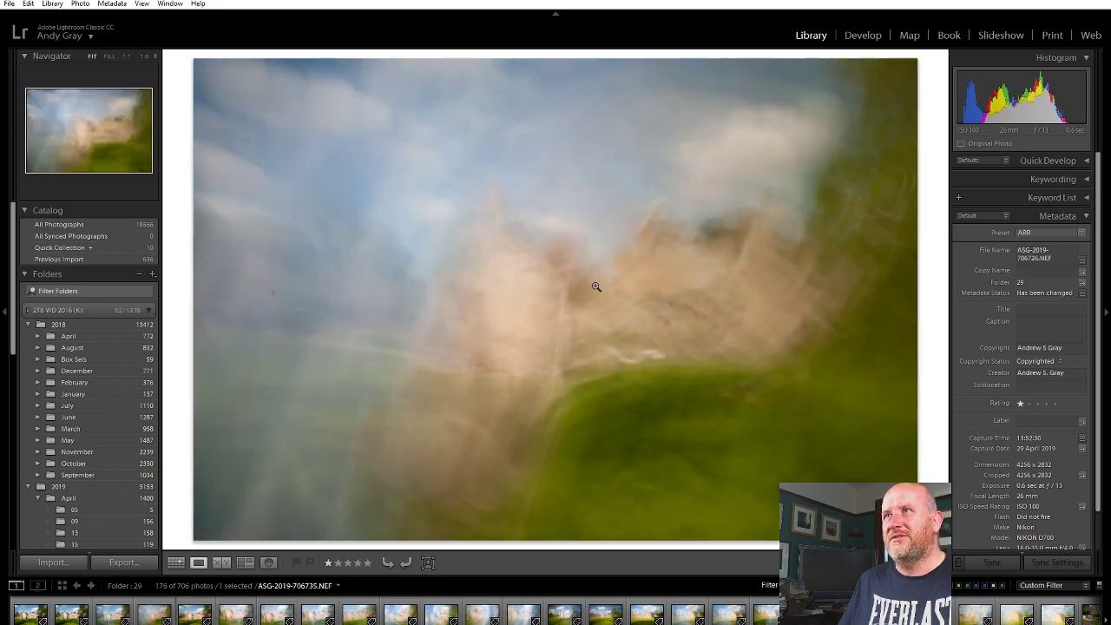
key(Left)
key(Right)
key(Left)
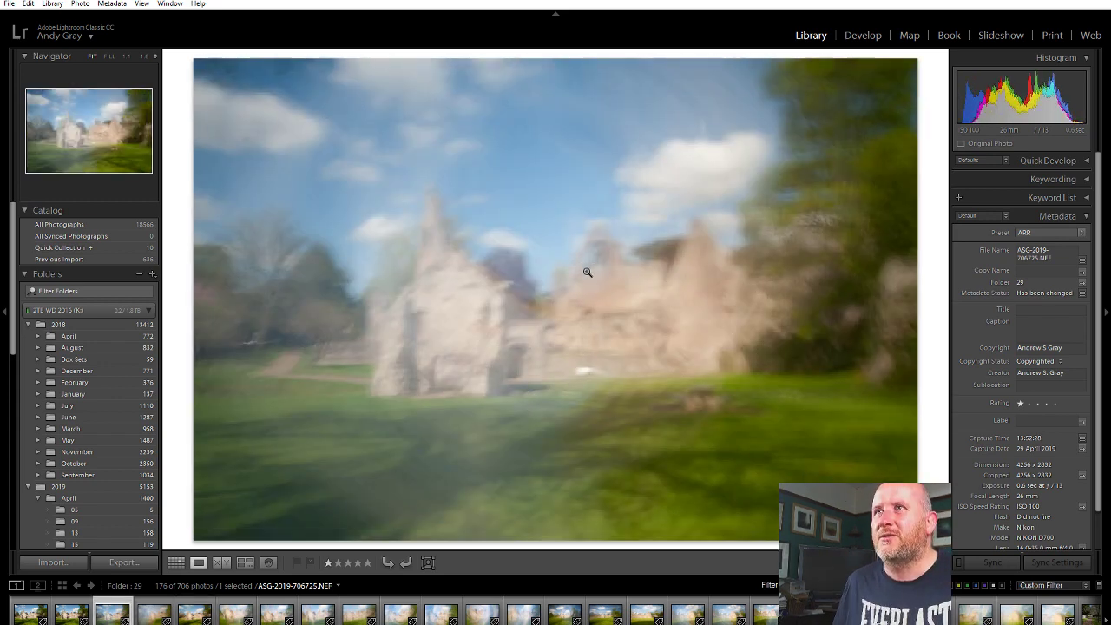
Step: Compare the blurred opening ruin photos around ASG-2019-706725.NEF, going back to ASG-2019-706723.NEF
key(Left)
key(Left)
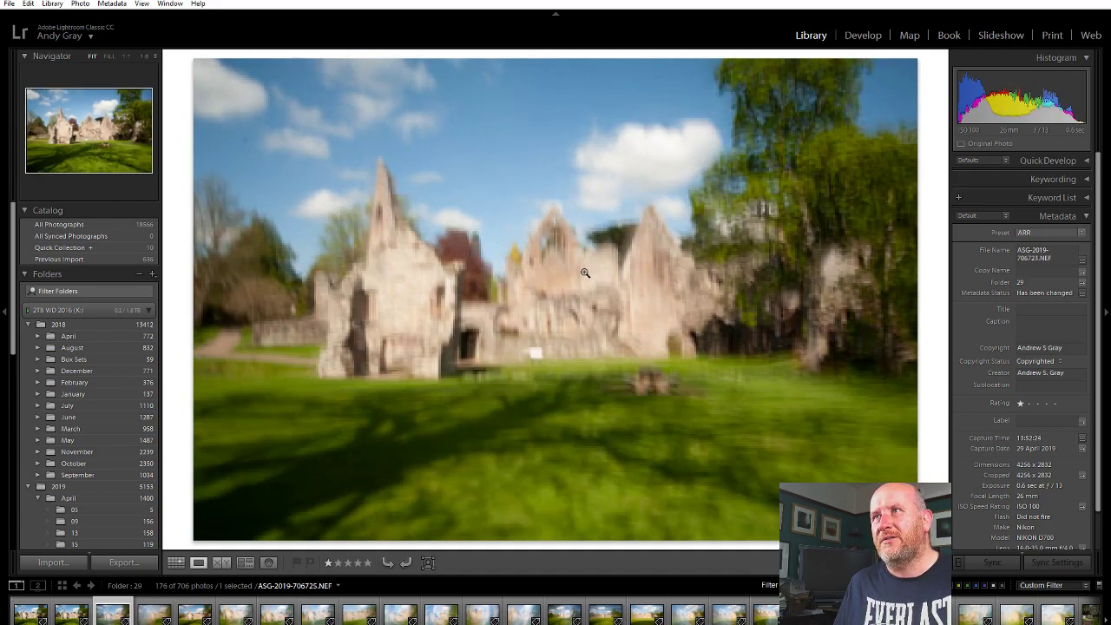
key(Left)
key(Left)
key(Left)
key(Left)
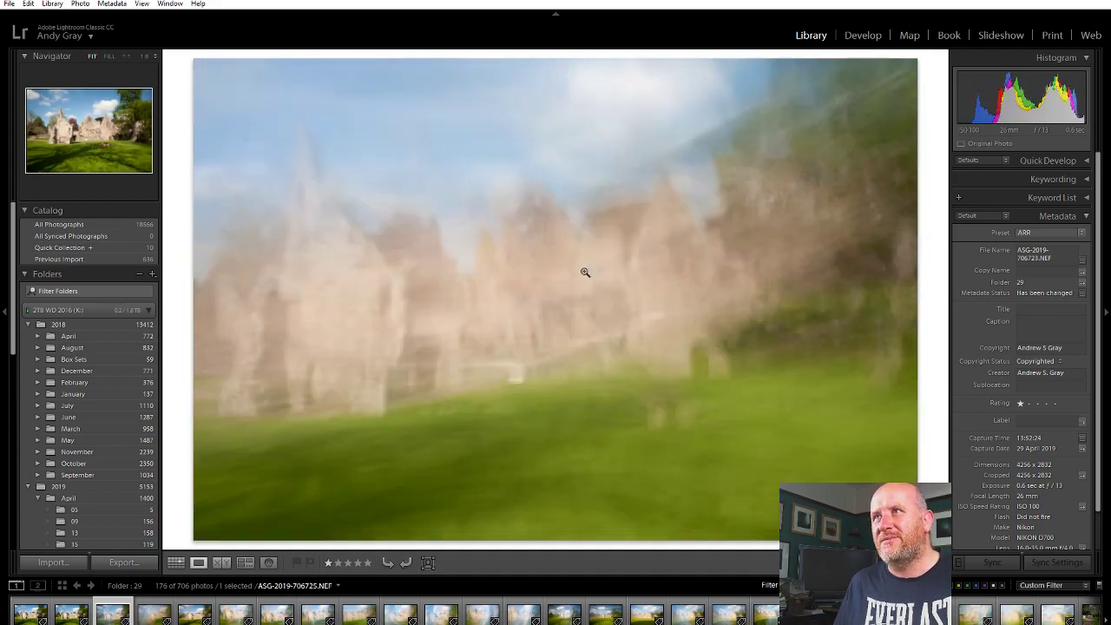
Step: Review the following ruin photos, including the swirling camera-movement shot ASG-2019-706752.NEF
key(Right)
key(Right)
key(Right)
key(Right)
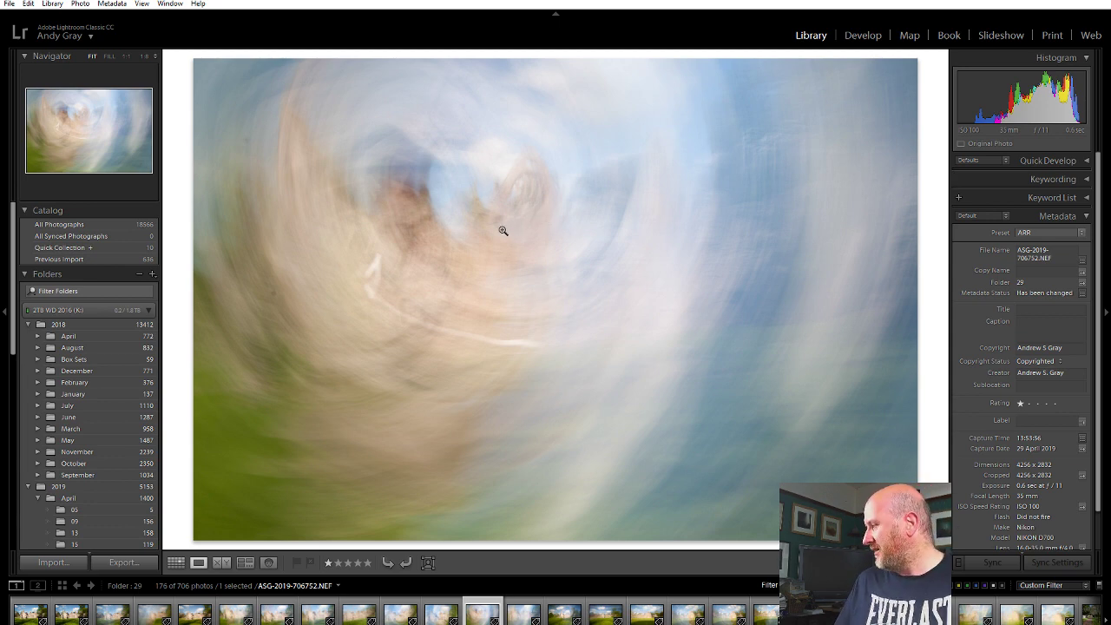
key(Right)
key(Right)
key(Right)
key(Right)
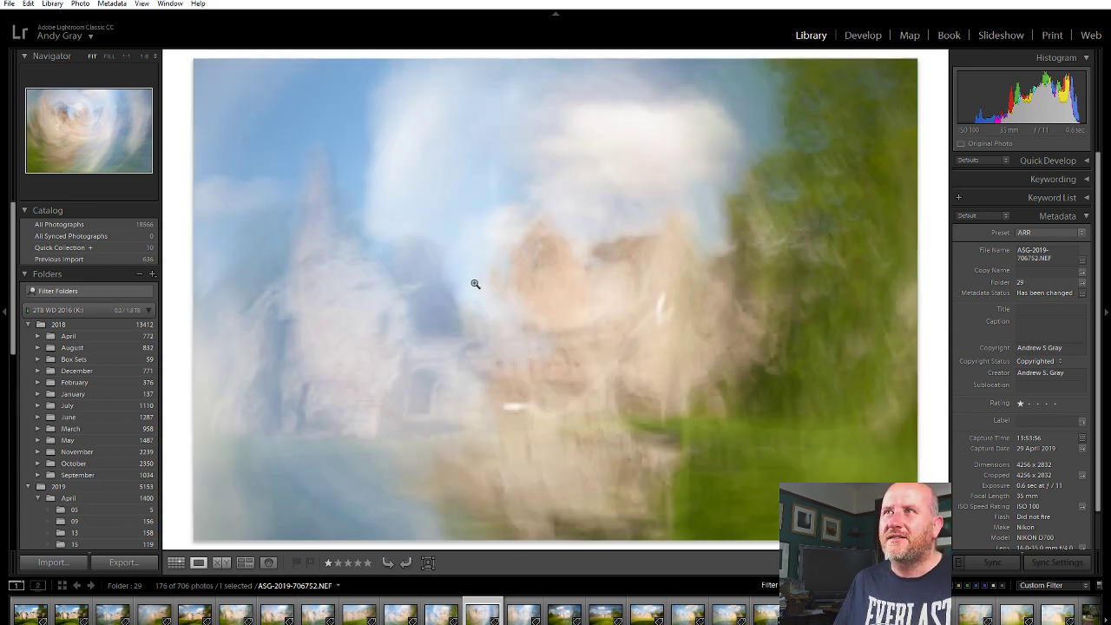
Step: Select the first five abbey photos, starting with ASG-2019-706723.NEF, and open them for developing
key(Home)
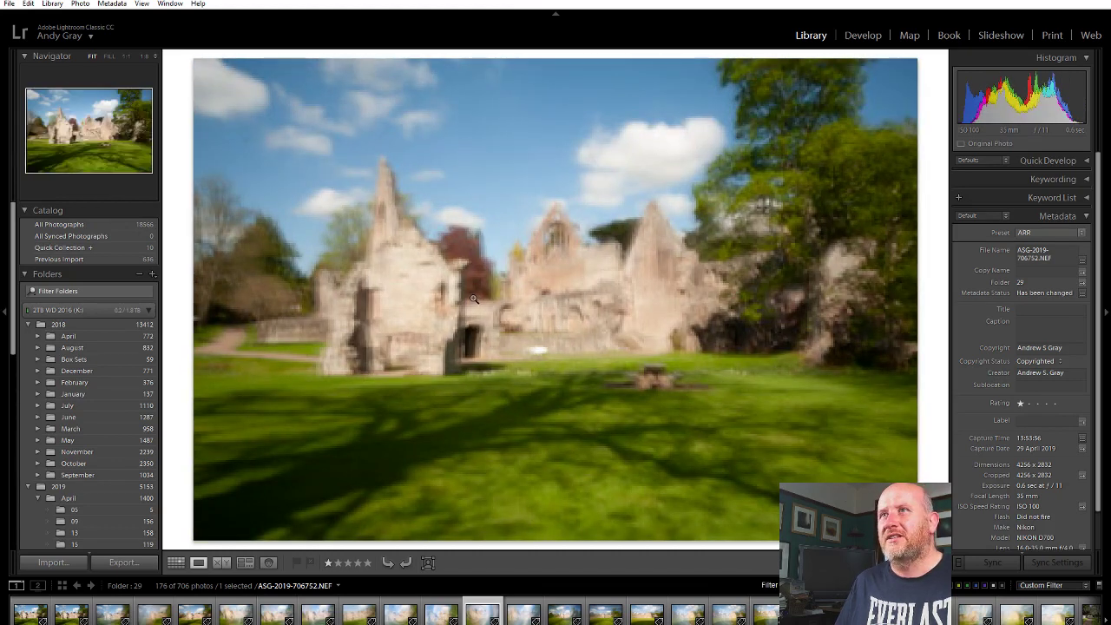
key(shift+Right)
key(shift+Right)
key(shift+Right)
key(shift+Right)
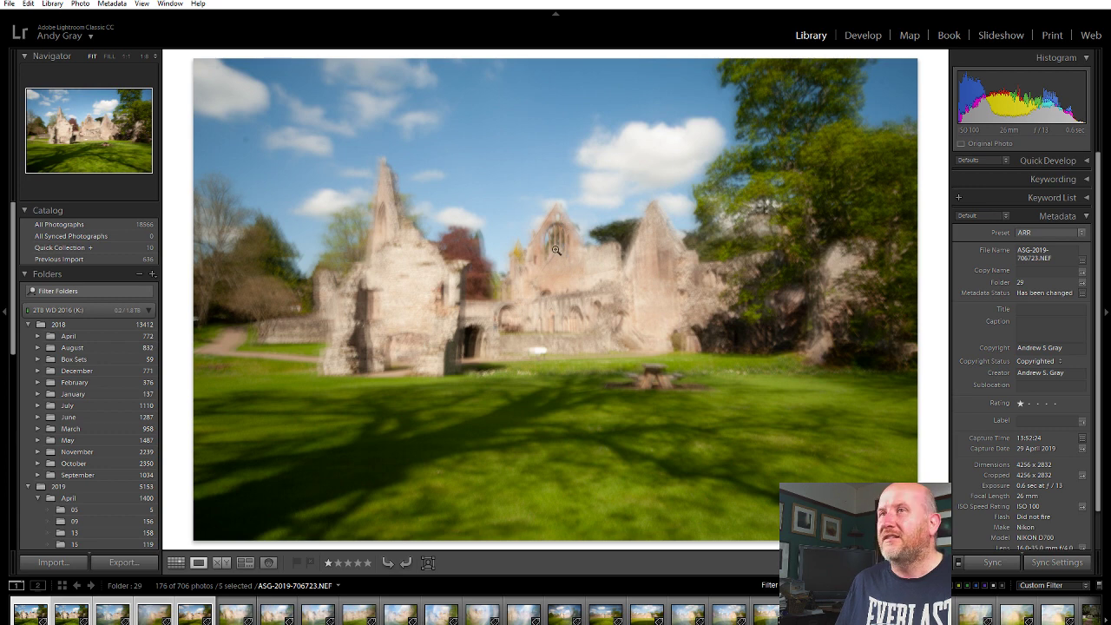
click(864, 36)
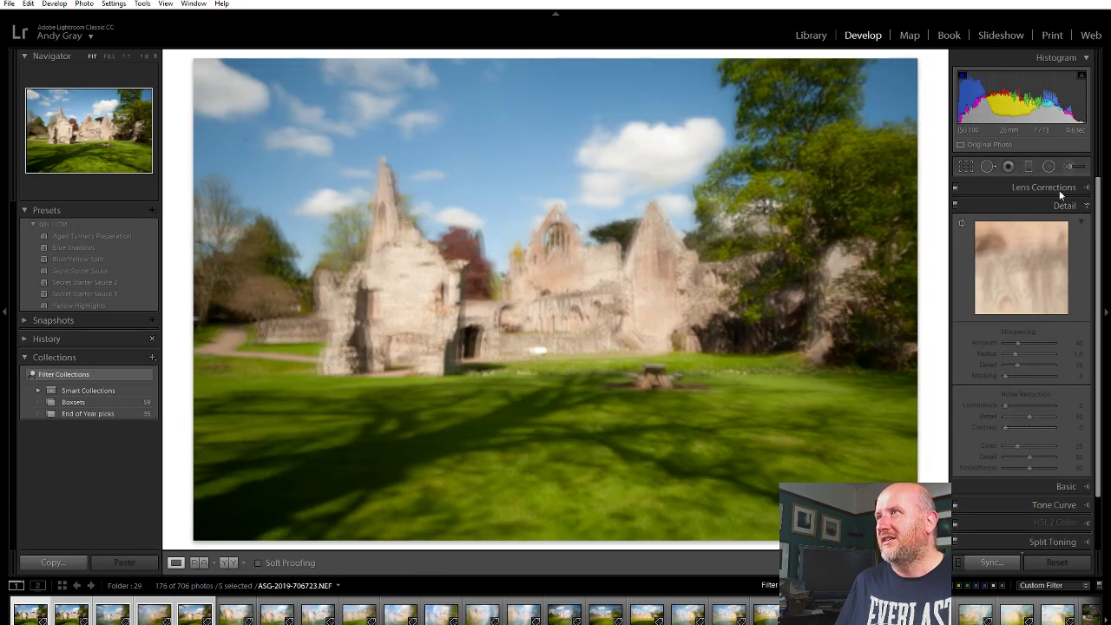
Step: Remove chromatic aberration, enable the lens profile corrections, and set the profile's vignetting amount to 188
click(1057, 189)
click(998, 222)
click(998, 234)
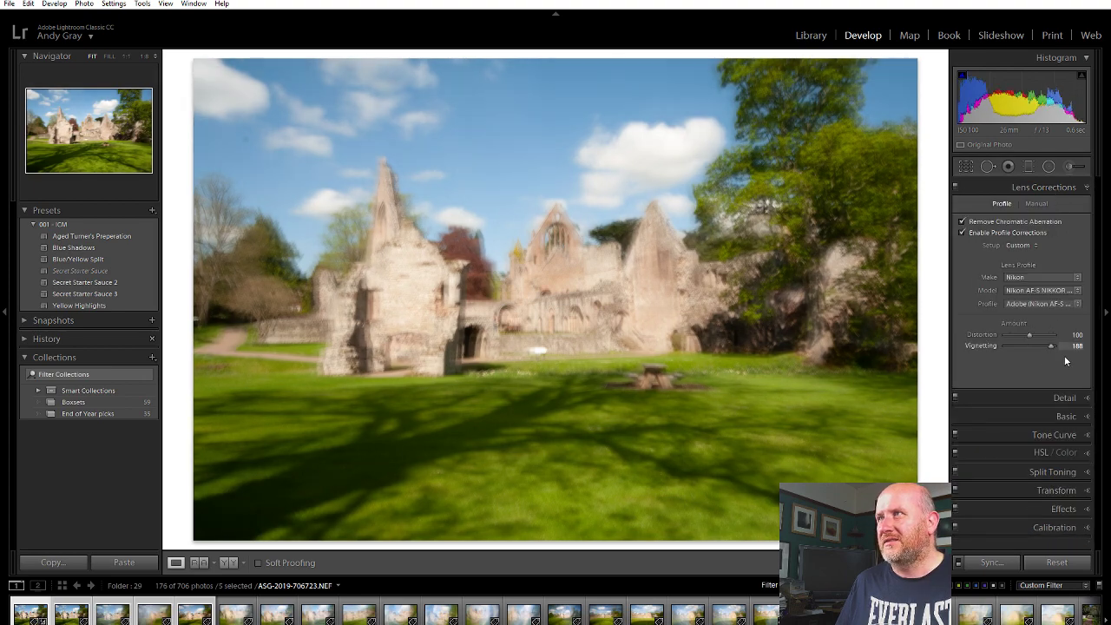
click(1049, 188)
Step: Set sharpening masking to 10 and luminance noise reduction to 52, and raise the sharpening amount slightly
click(1054, 204)
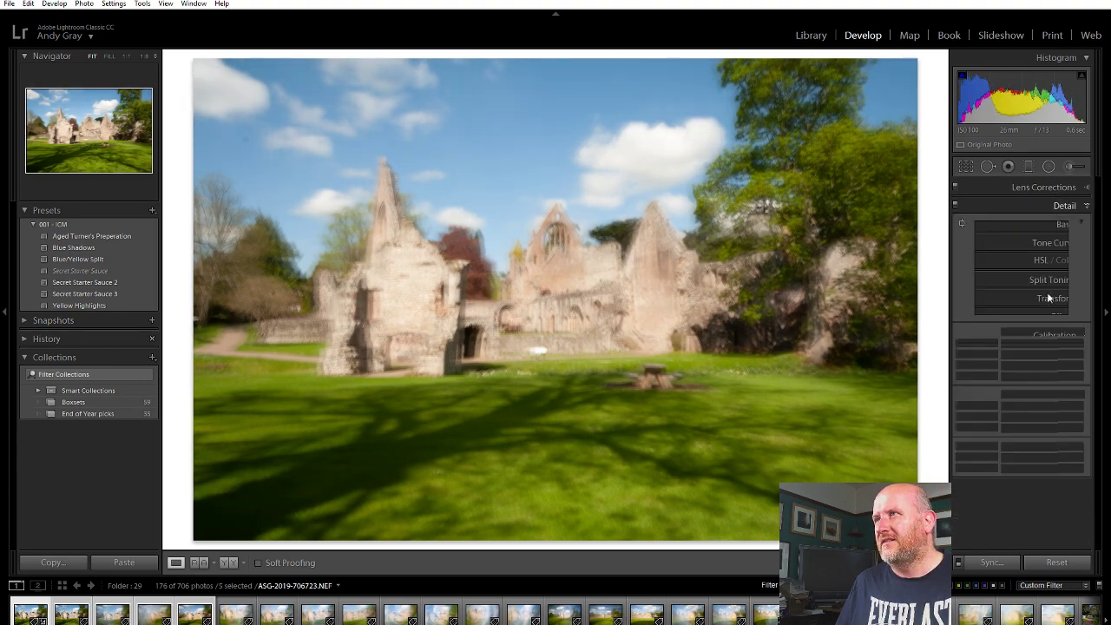
click(1030, 405)
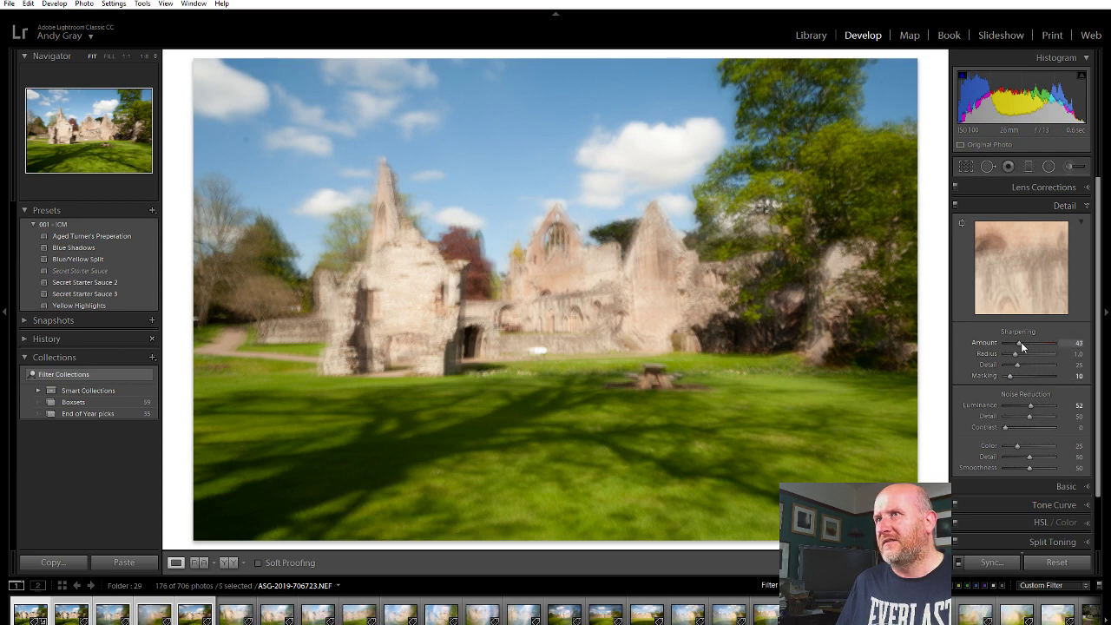
drag(1019, 343, 1025, 343)
click(1062, 204)
Step: Change the colour profile to Adobe Landscape and set the white balance to Auto
click(1054, 227)
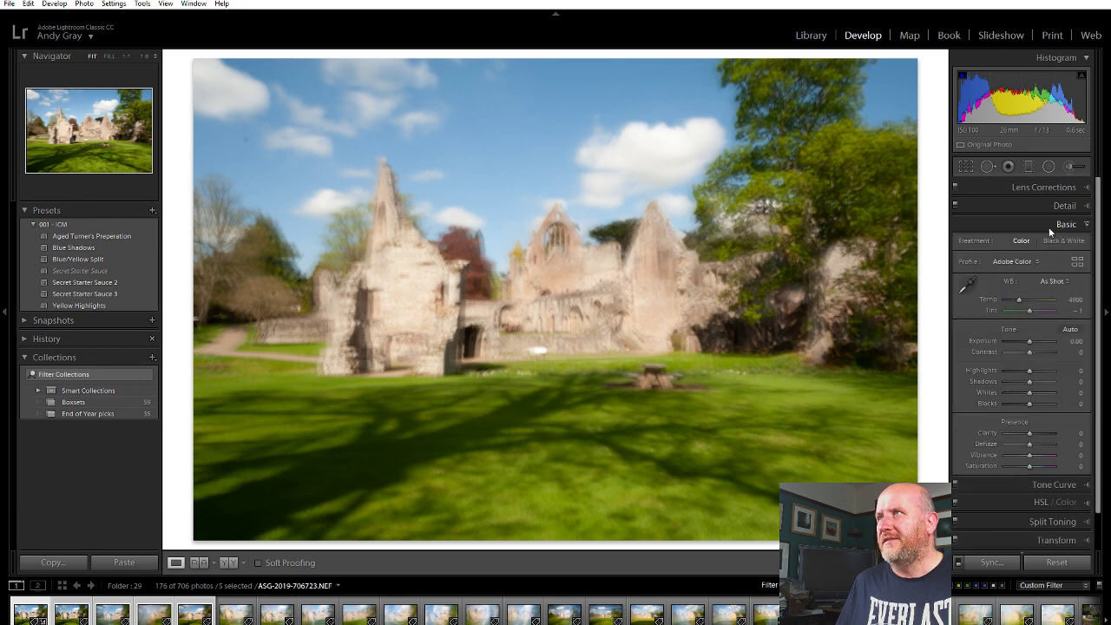
click(1009, 260)
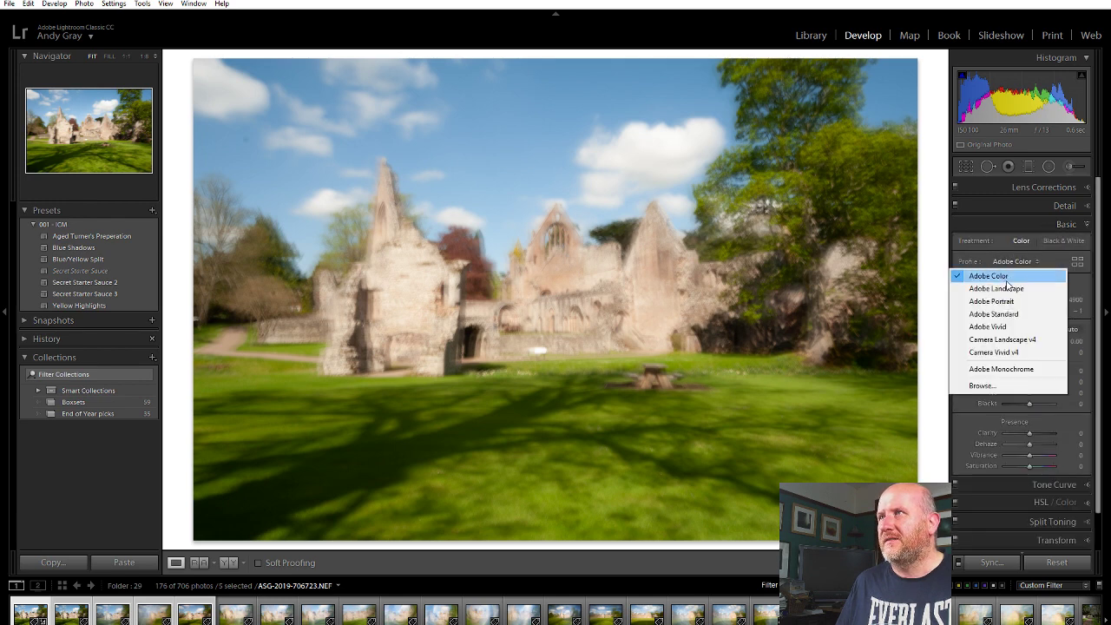
click(1006, 286)
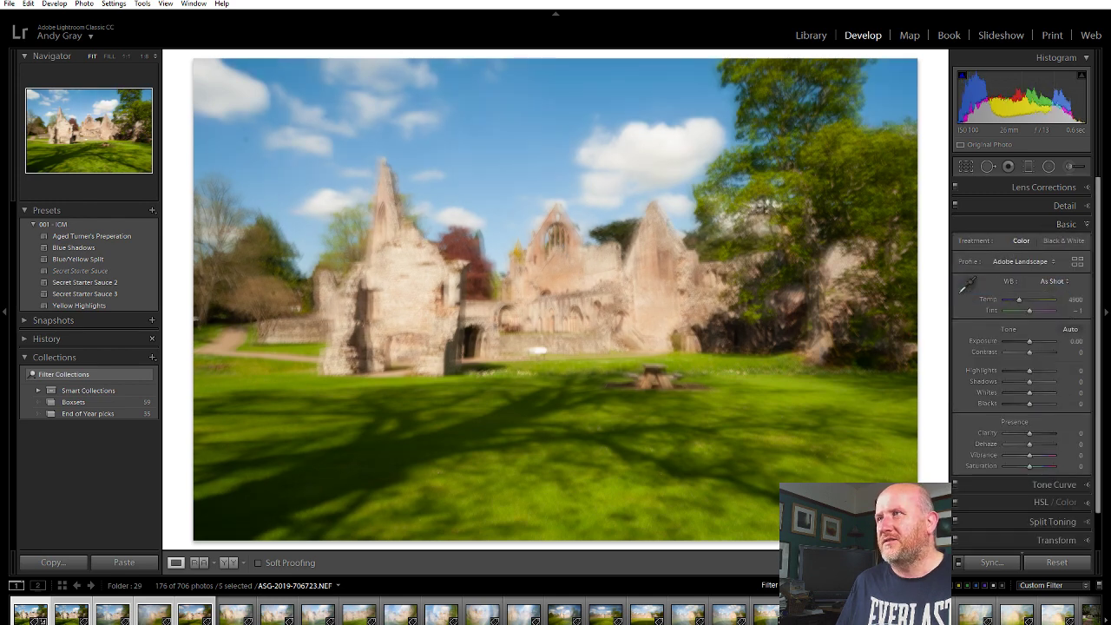
click(1054, 282)
click(1012, 308)
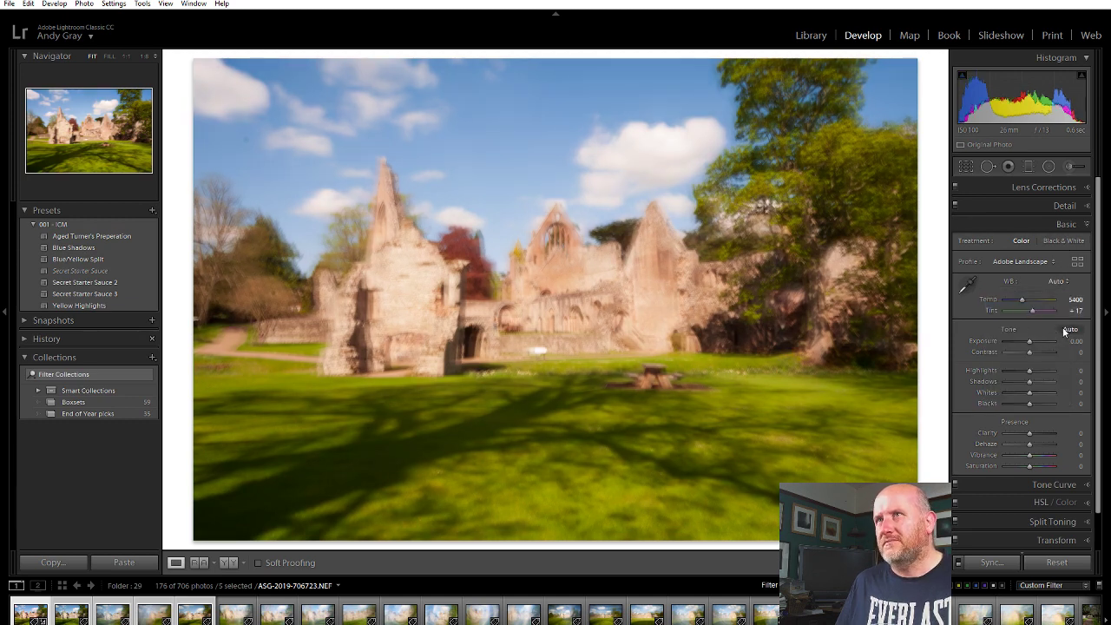
Step: Try the automatic tone, reset the tone values, and set Highlights to +17, Shadows to +100, Whites to −12 and Dehaze to −19
click(1062, 326)
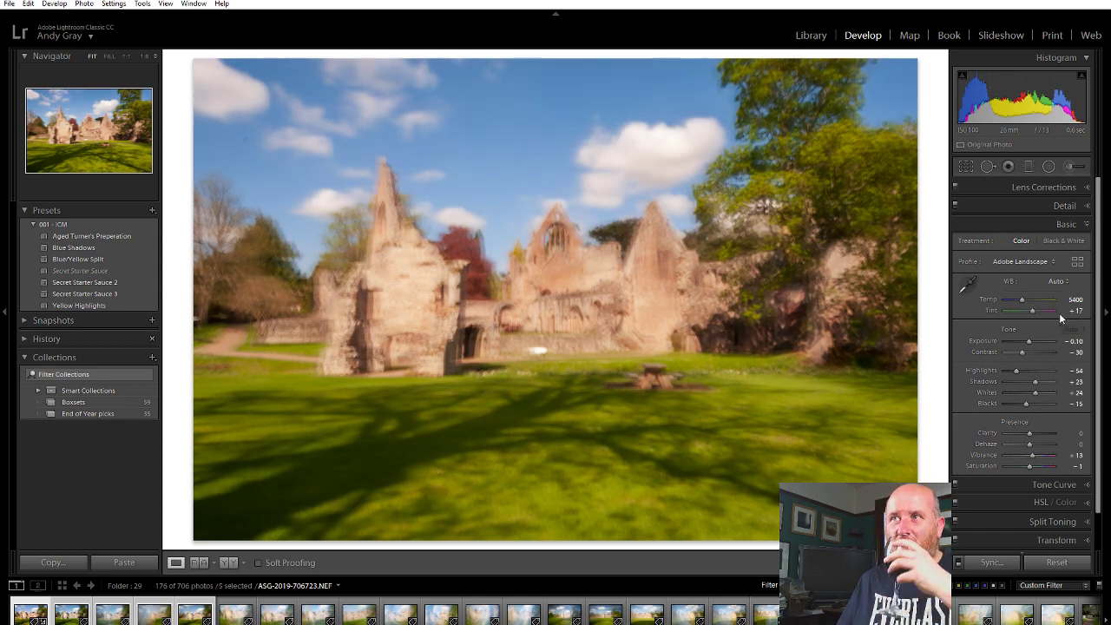
double_click(1007, 330)
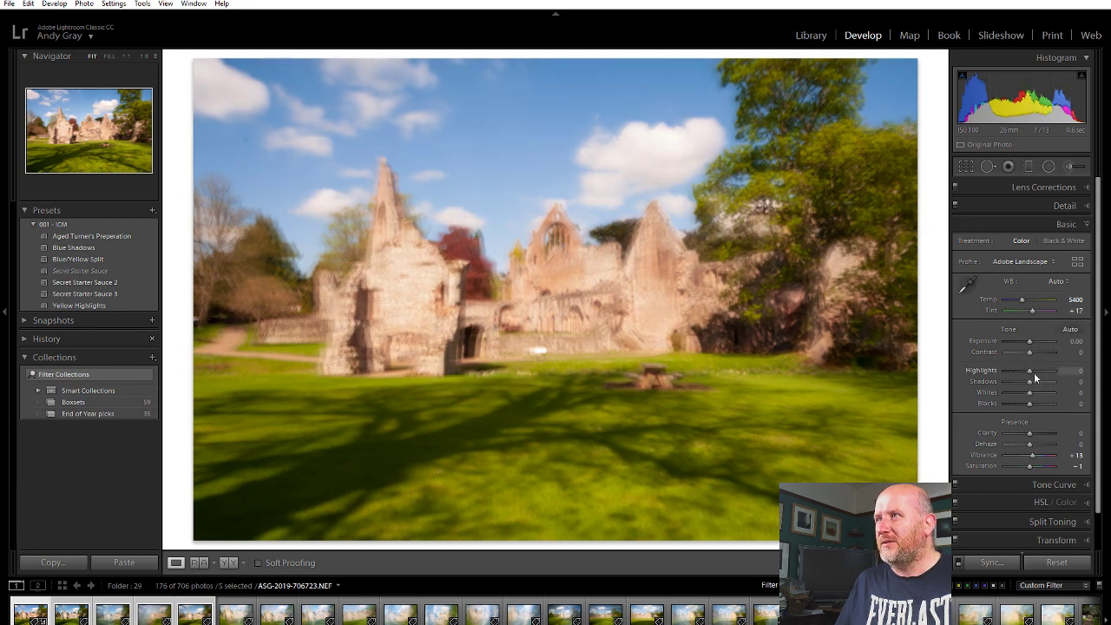
mouse_move(1030, 381)
mouse_down()
mouse_move(1054, 383)
mouse_move(1054, 368)
mouse_move(1035, 369)
mouse_up()
mouse_move(1030, 444)
mouse_down()
mouse_move(1047, 444)
mouse_move(1024, 446)
mouse_up()
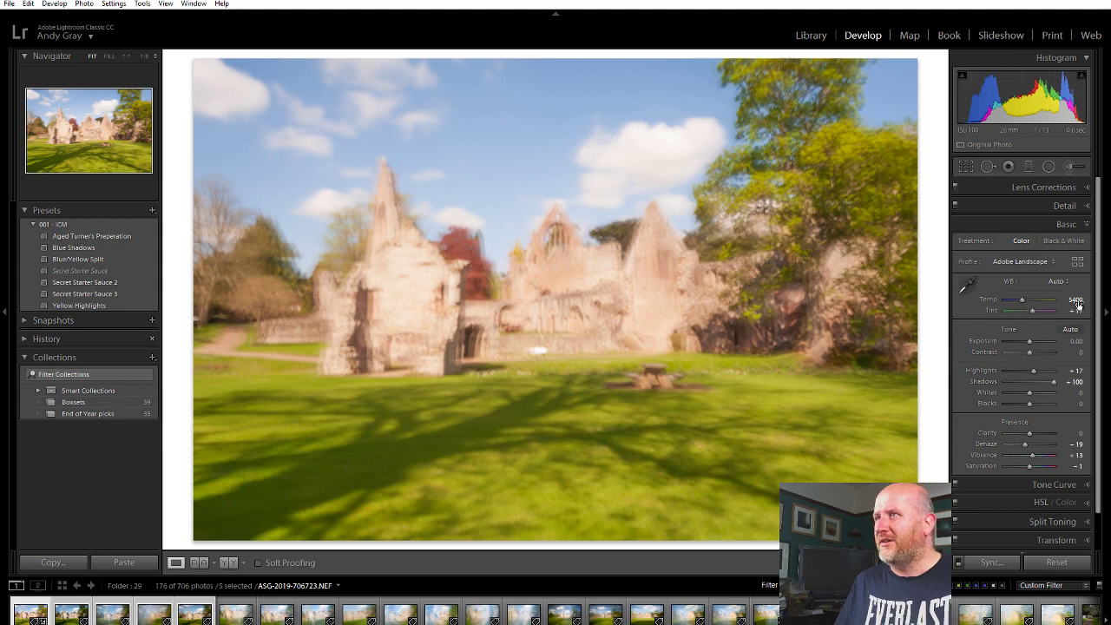
mouse_move(1028, 391)
mouse_down()
mouse_move(1042, 393)
mouse_move(1025, 395)
mouse_up()
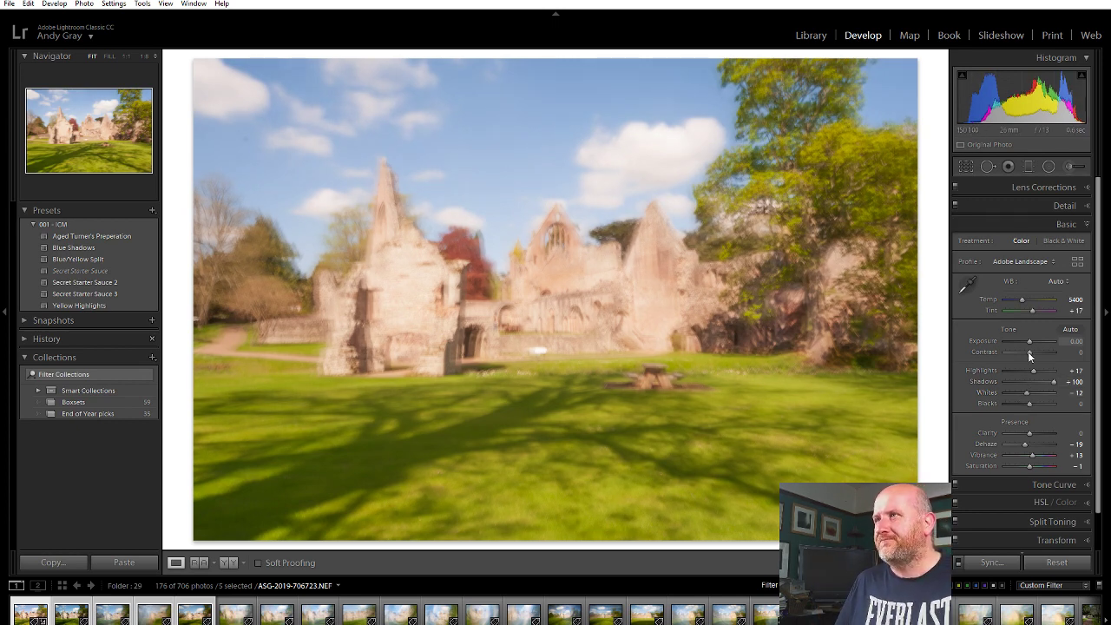
Step: Set Contrast to −19 and reset Vibrance and Saturation to 0
mouse_move(1026, 351)
mouse_down()
mouse_move(1014, 354)
mouse_move(1025, 354)
mouse_up()
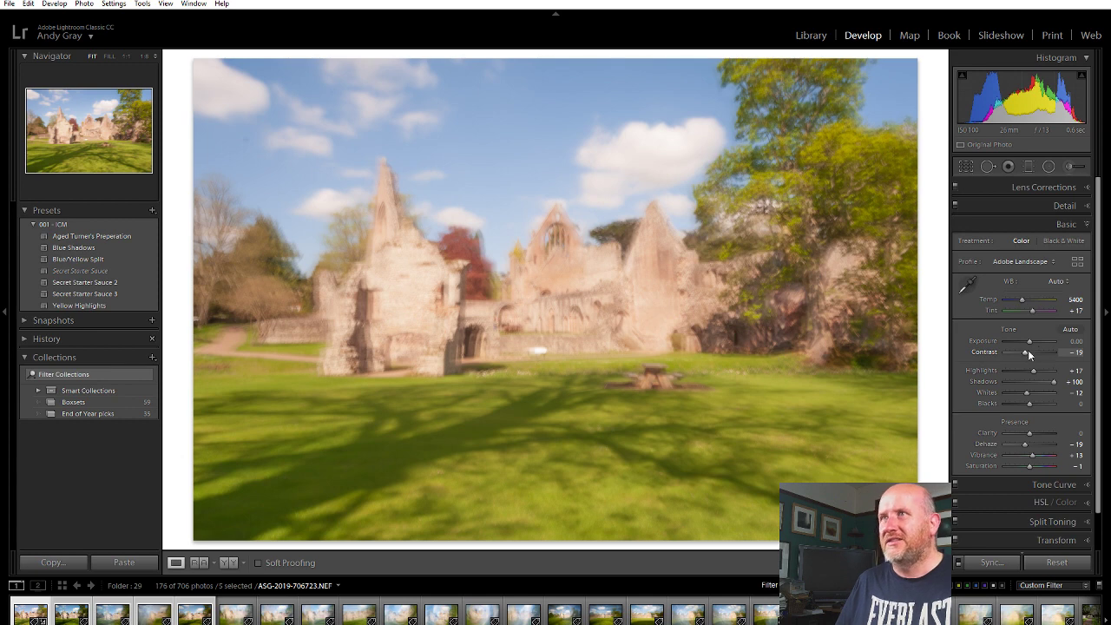
drag(1024, 355, 1023, 354)
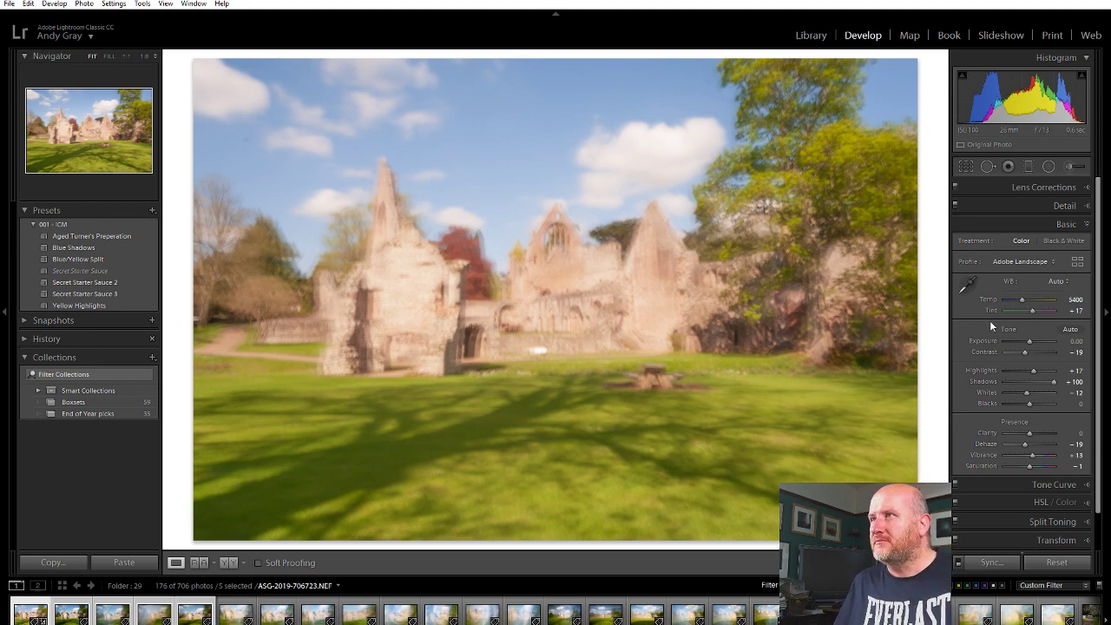
double_click(1033, 466)
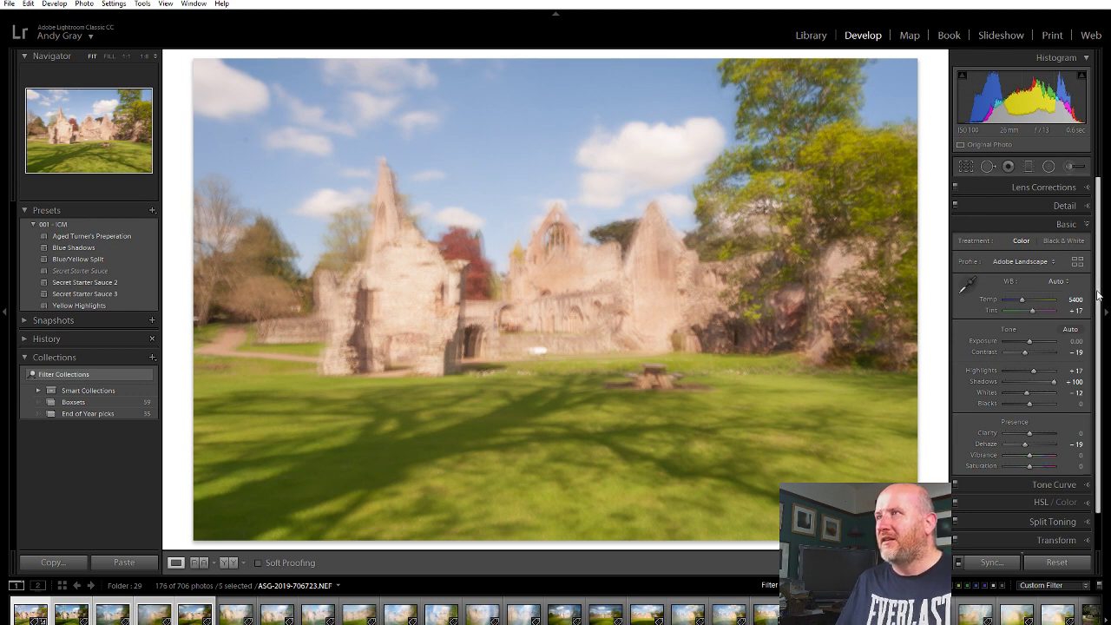
click(1073, 227)
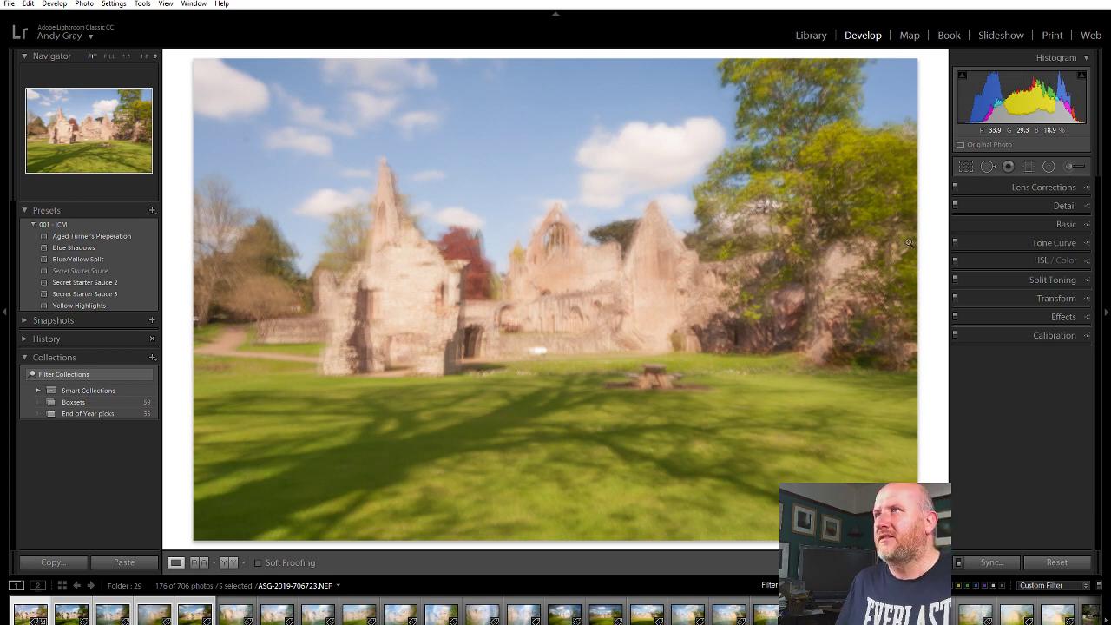
Step: Try the Daylight white balance on the ruin photo and settle on Cloudy
click(1067, 225)
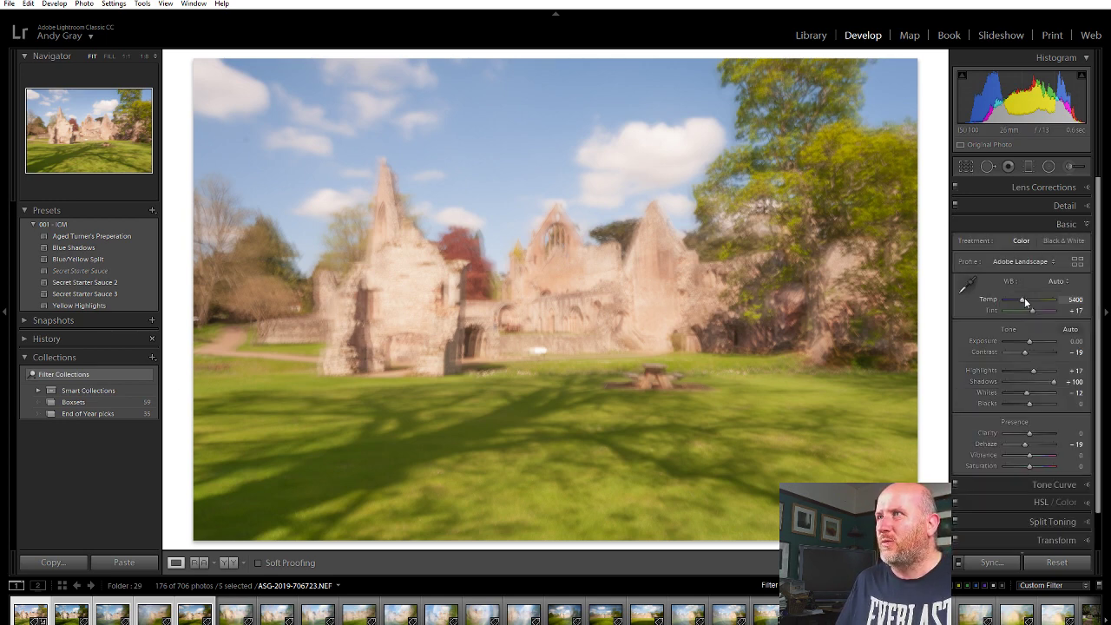
click(1056, 281)
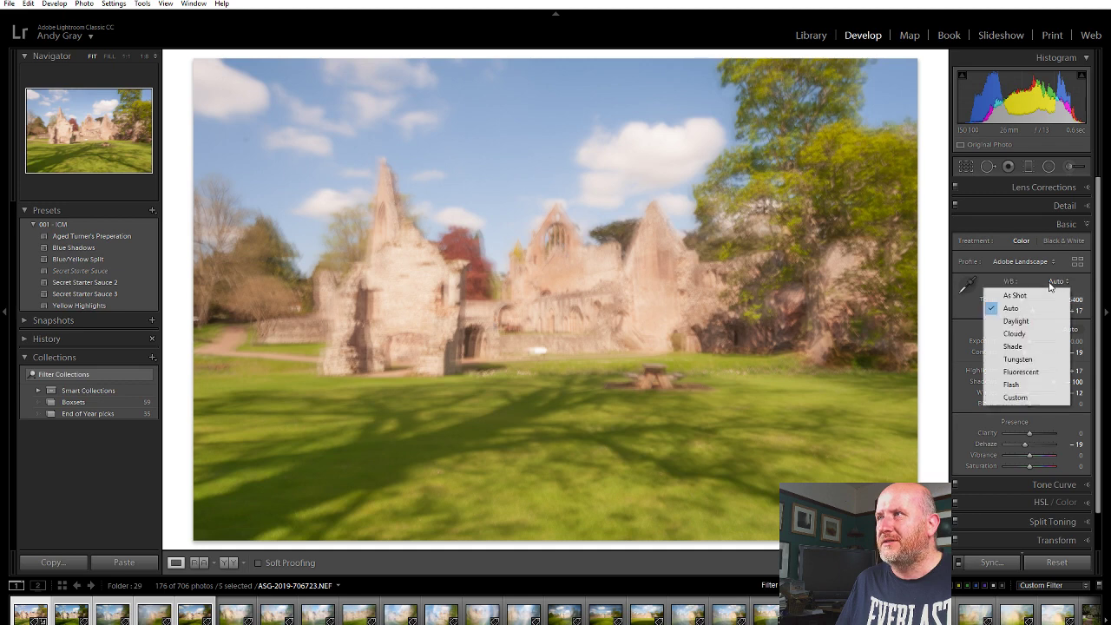
click(1025, 321)
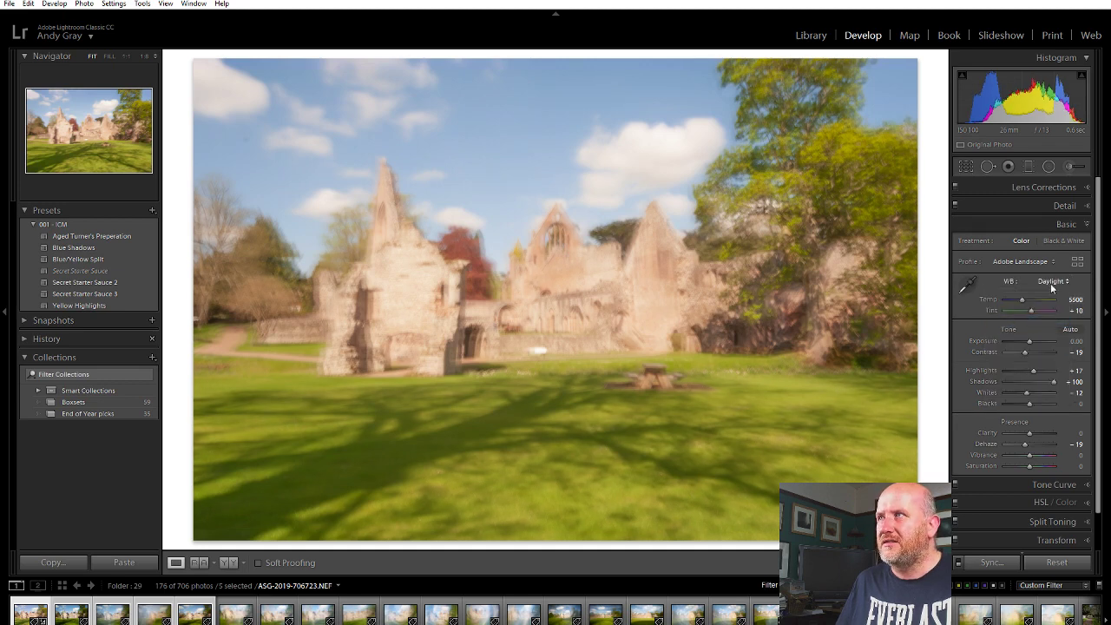
click(1053, 282)
click(1017, 333)
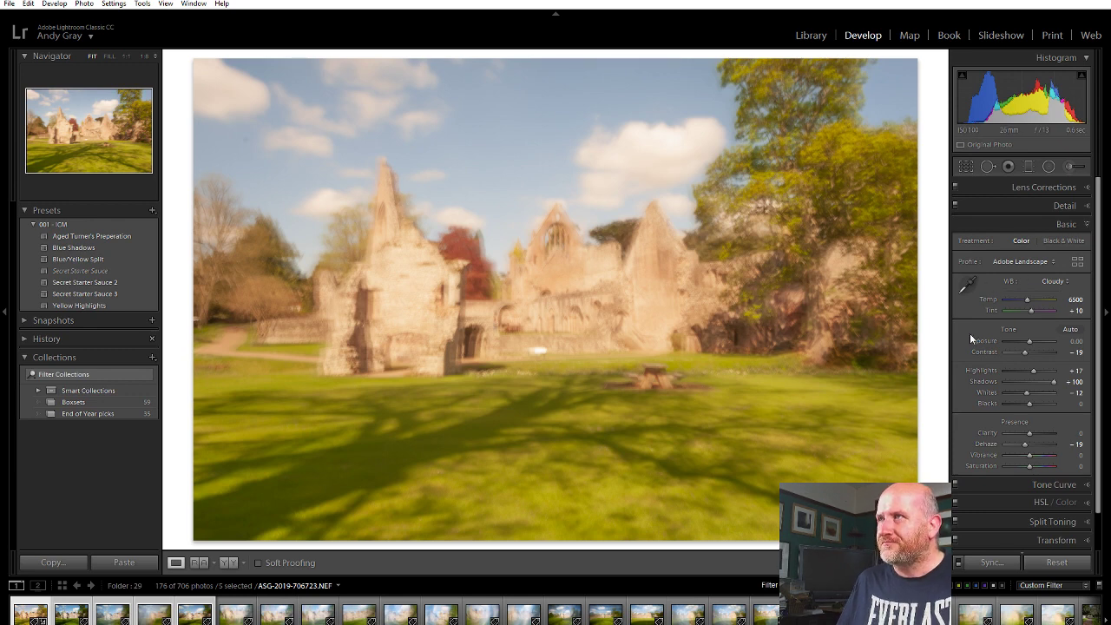
Step: Shift the grass hue towards autumn tones with targeted adjustment, giving Yellow −49 and Green −4
click(1043, 501)
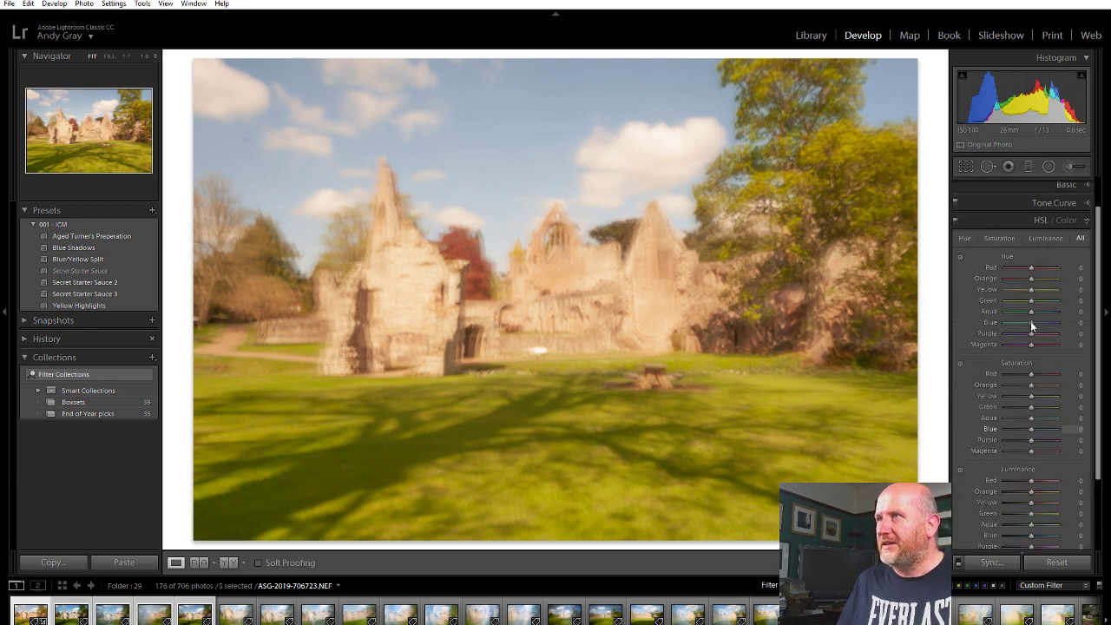
click(959, 255)
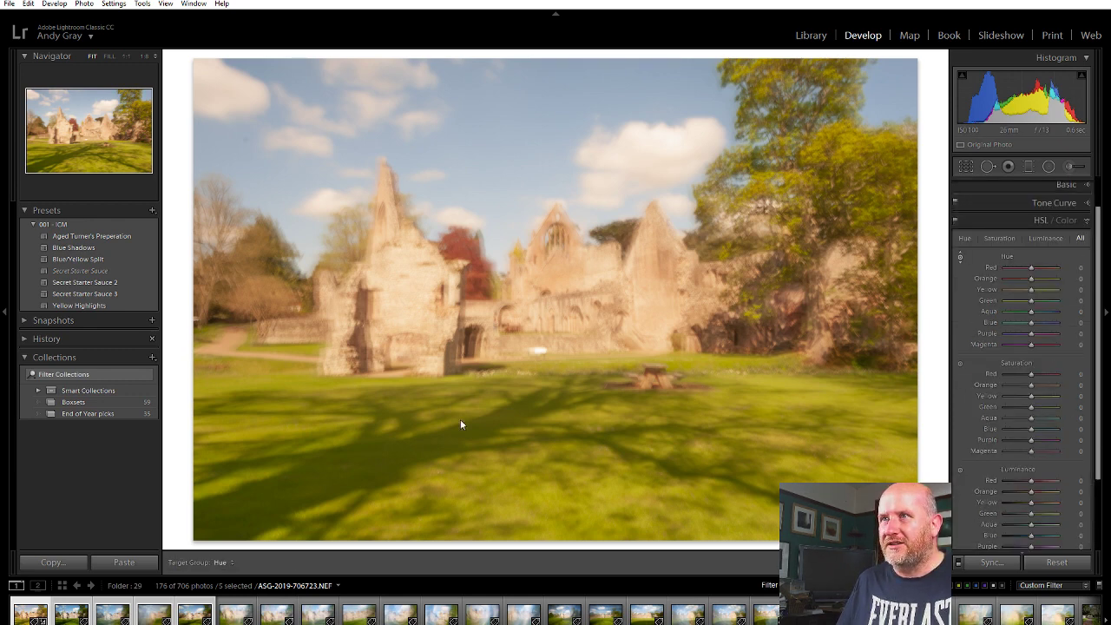
drag(460, 419, 513, 575)
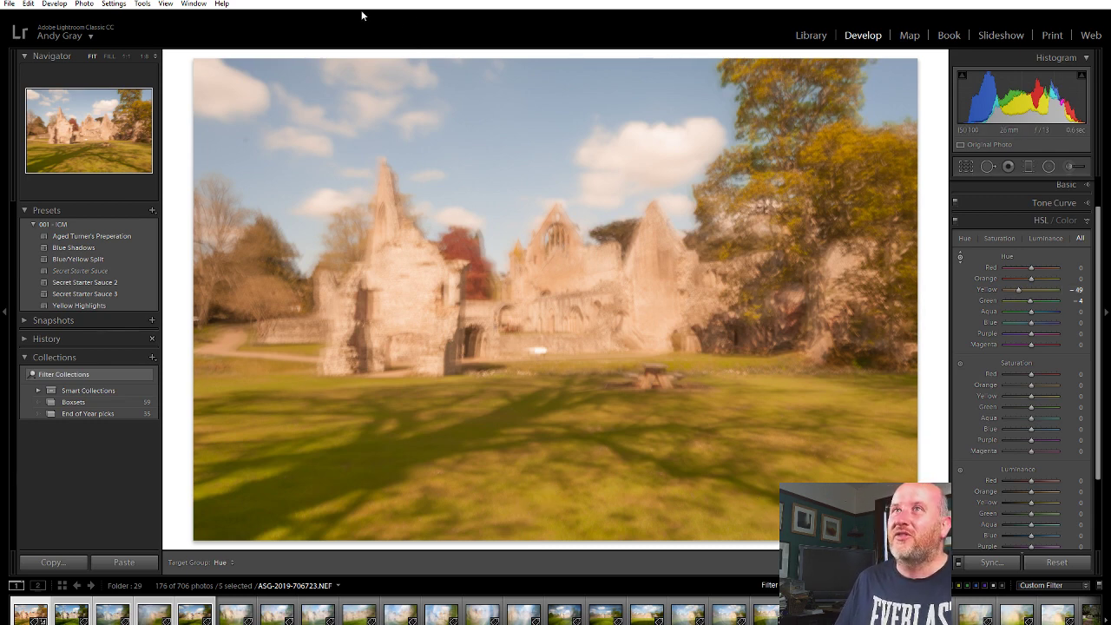
Step: Visualize the sensor spots and heal the three in the sky: far left, beside the spire, and right of the large tree
click(988, 166)
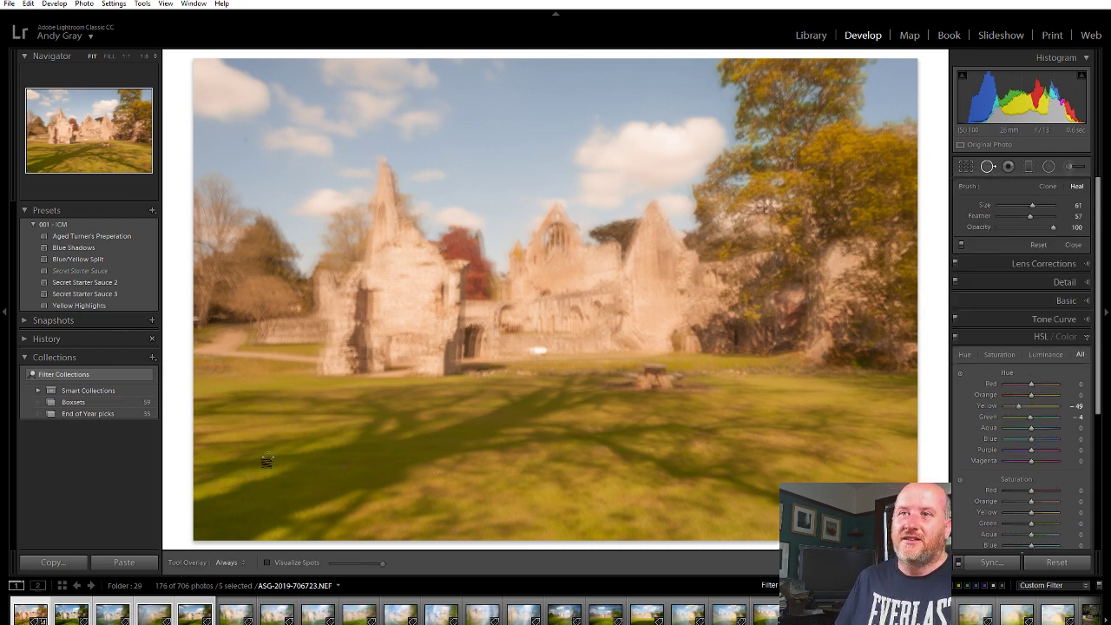
click(267, 562)
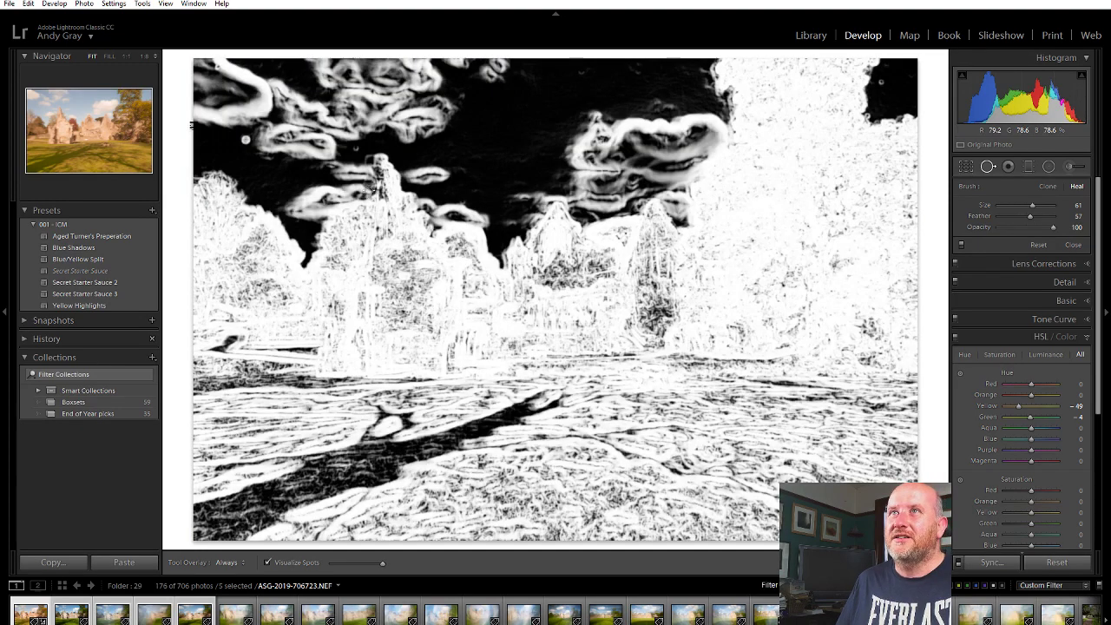
scroll(243, 137, up, 4)
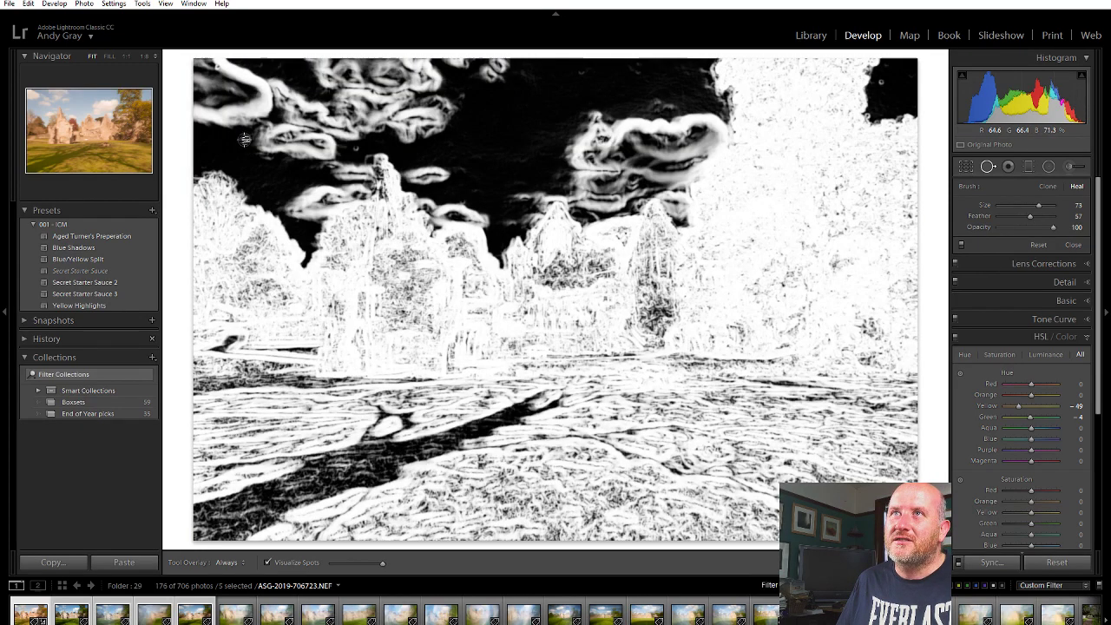
click(244, 139)
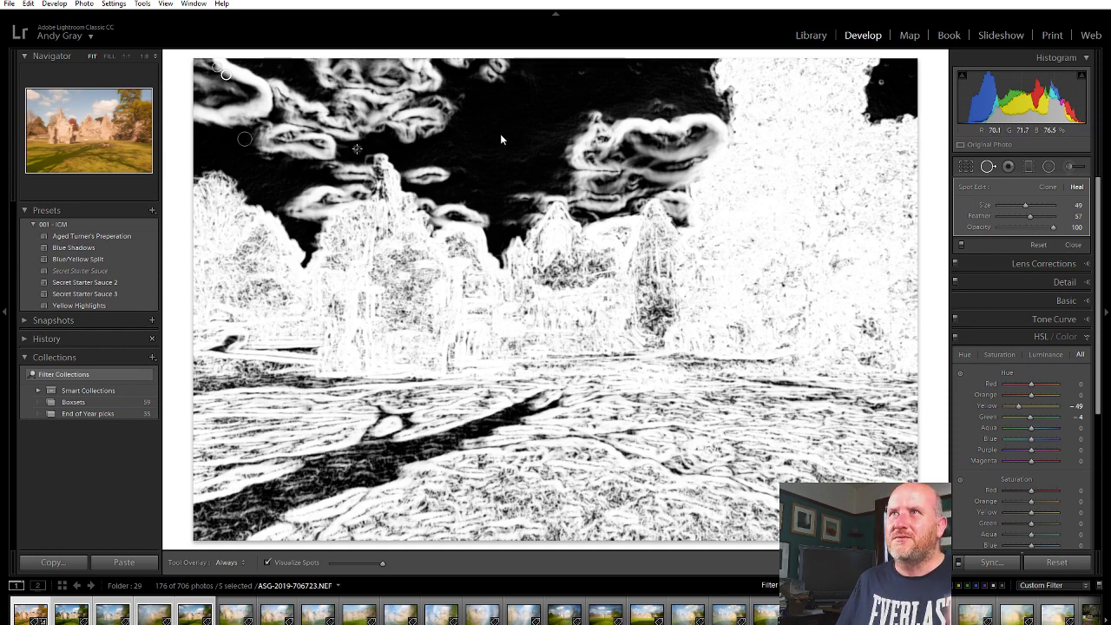
key(slash)
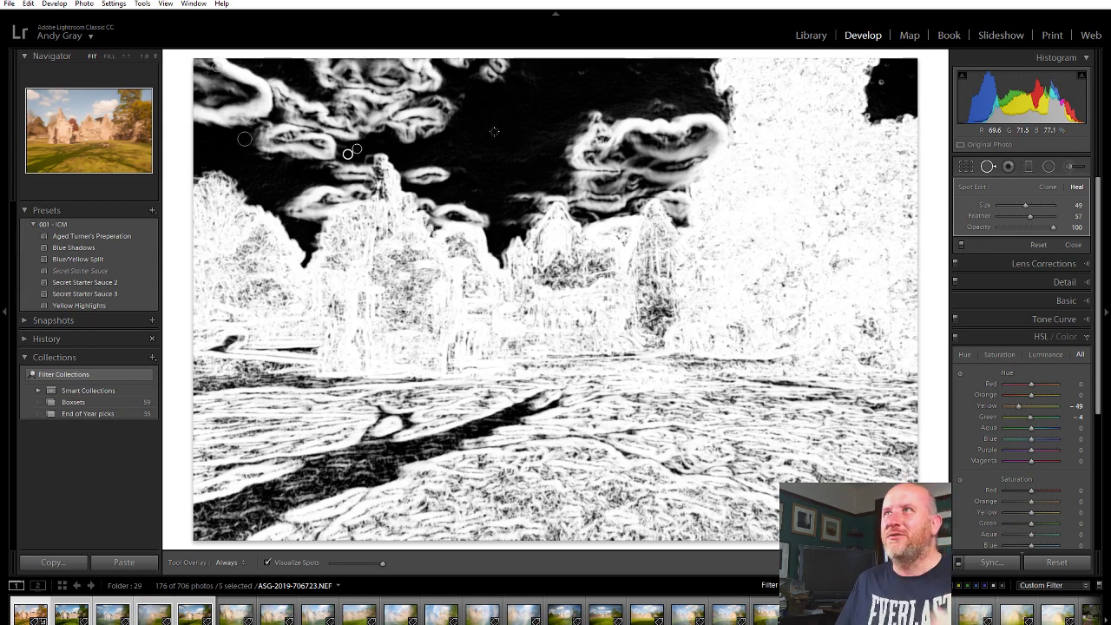
click(881, 90)
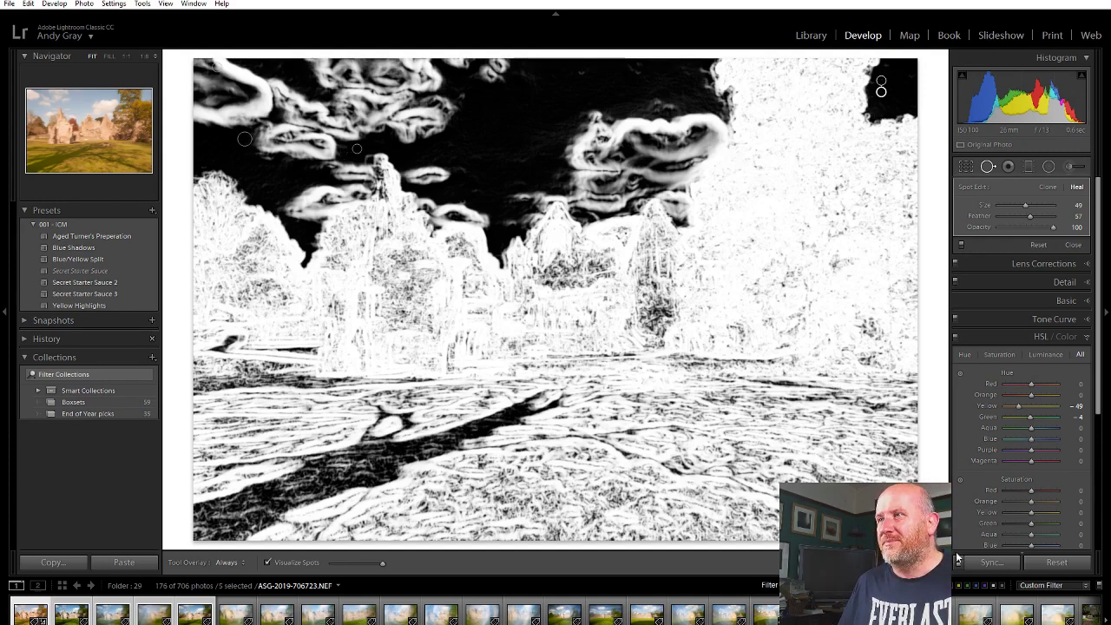
Step: Synchronize all develop settings, including spot removal, from the first photo to the other four selected photos
key(q)
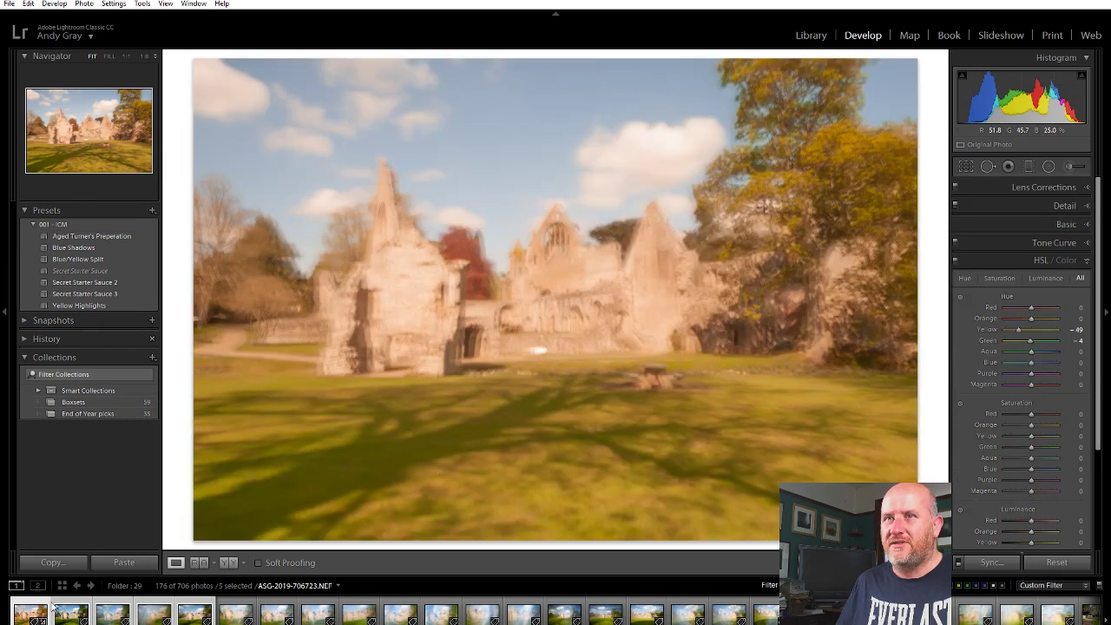
click(992, 562)
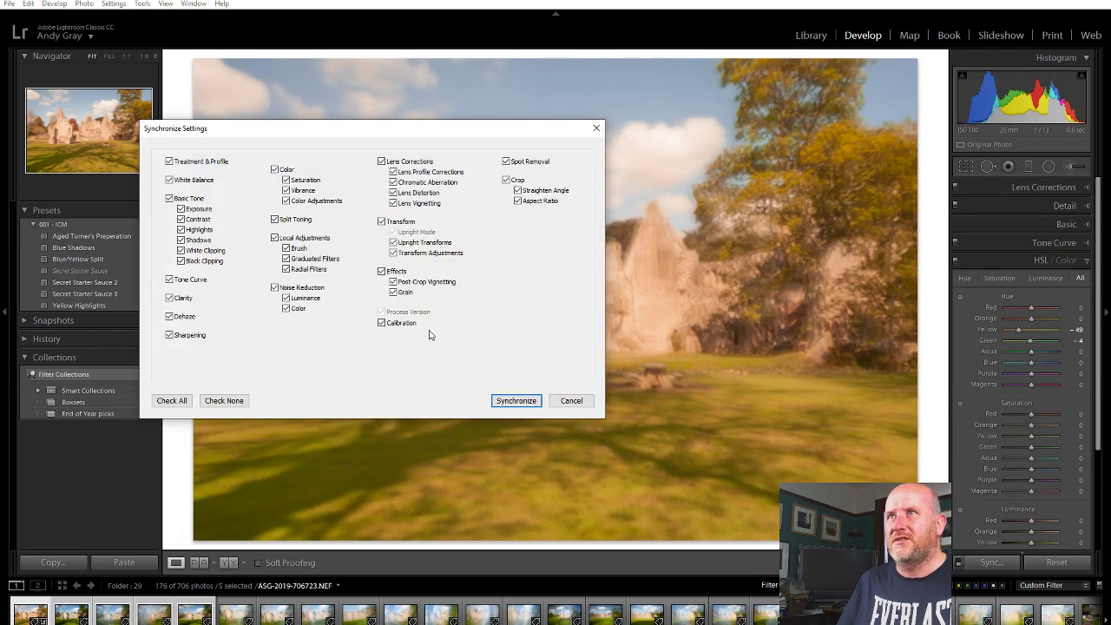
click(516, 401)
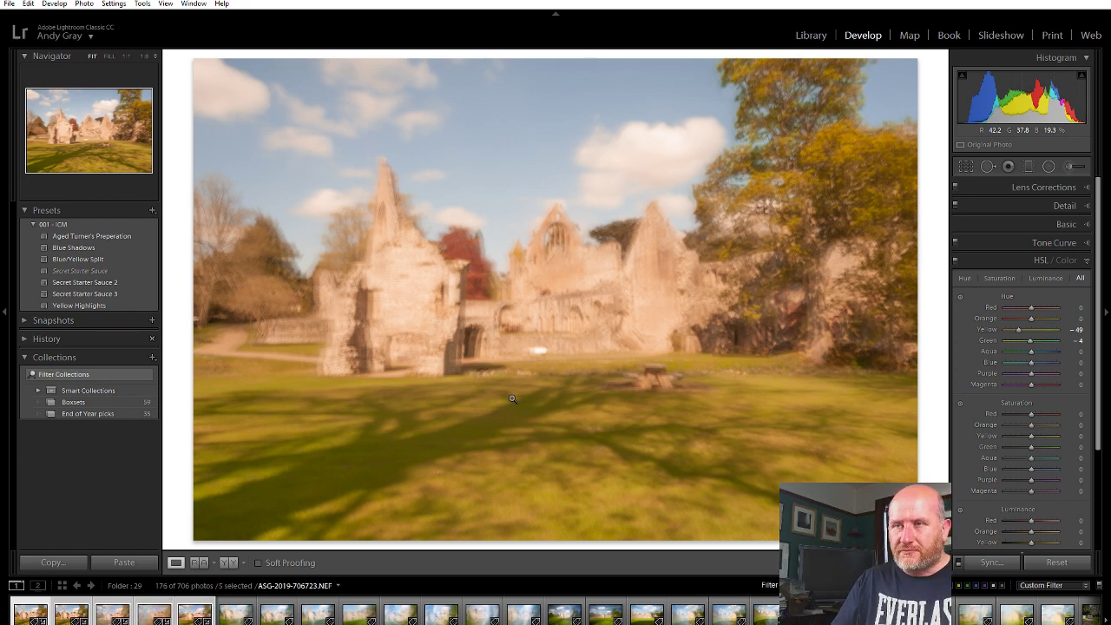
Step: Check the synced photos and, on ASG-2019-706726.NEF, visualize the sensor spots and heal those along the left side and lower-left edge
key(Right)
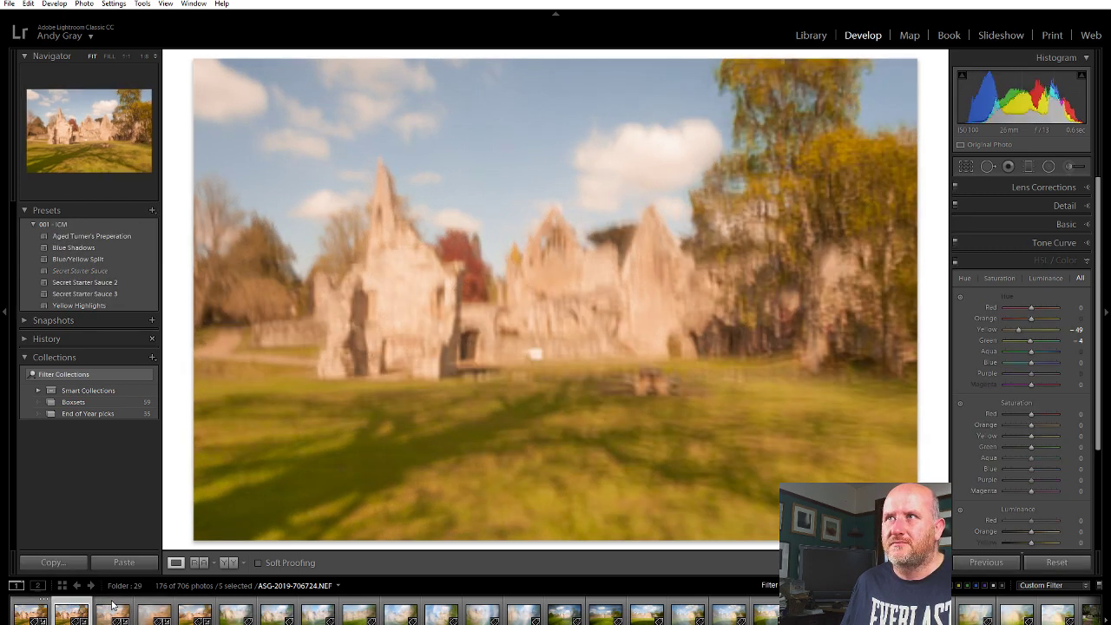
key(Right)
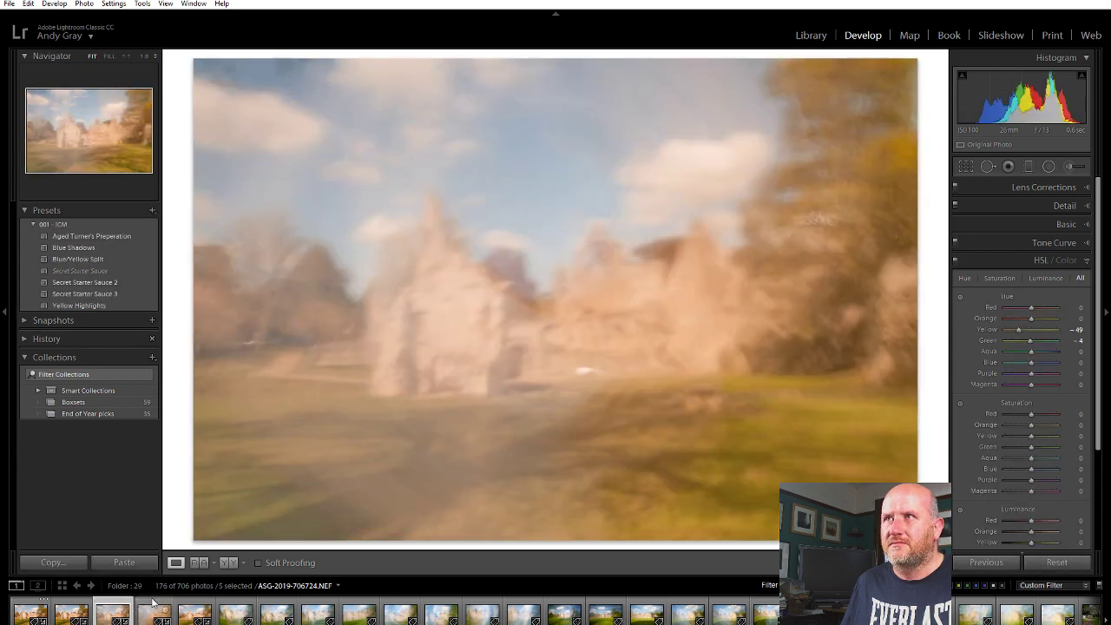
key(Right)
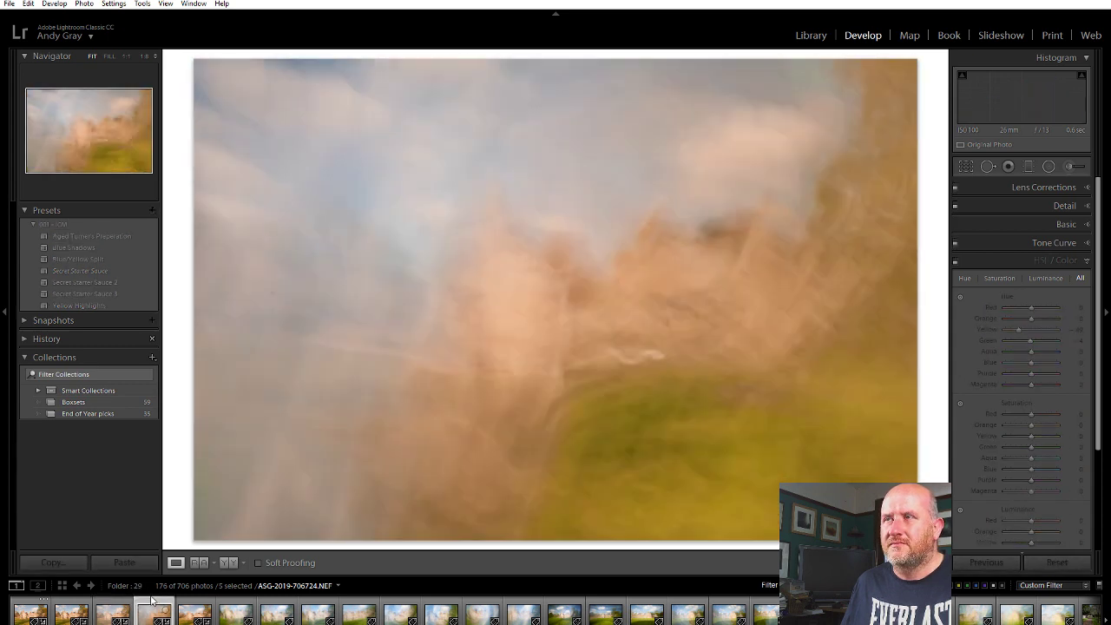
click(153, 599)
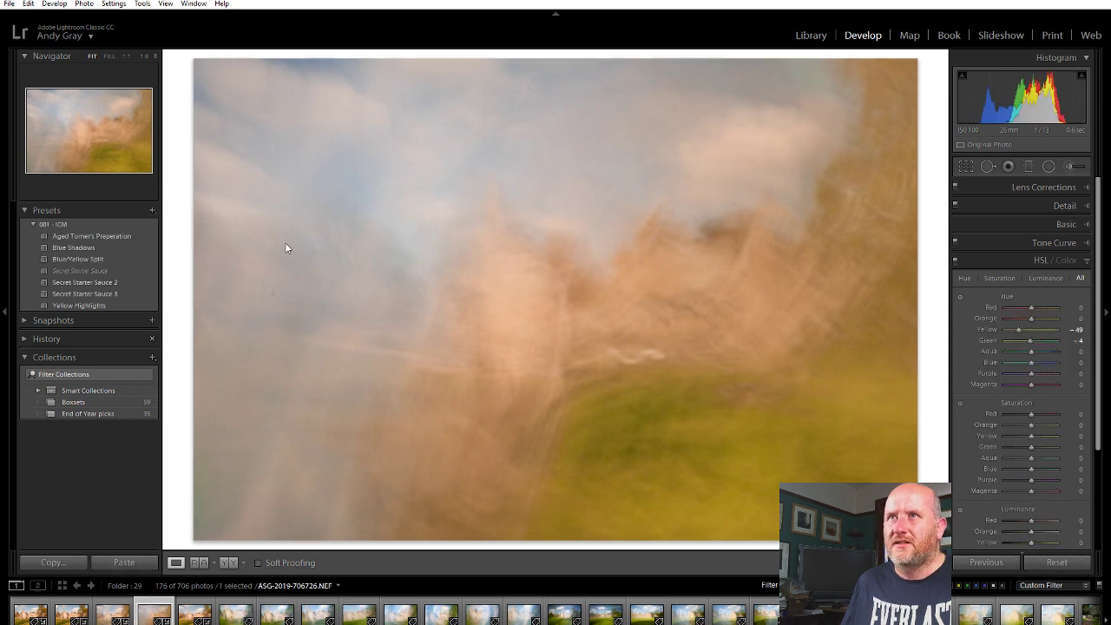
click(986, 166)
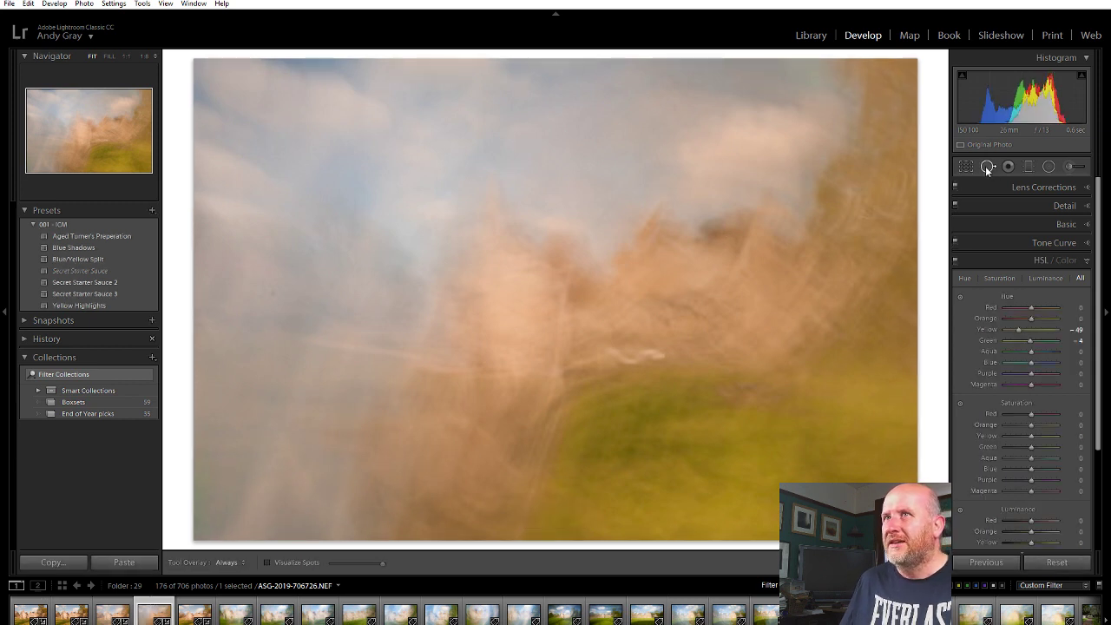
click(268, 562)
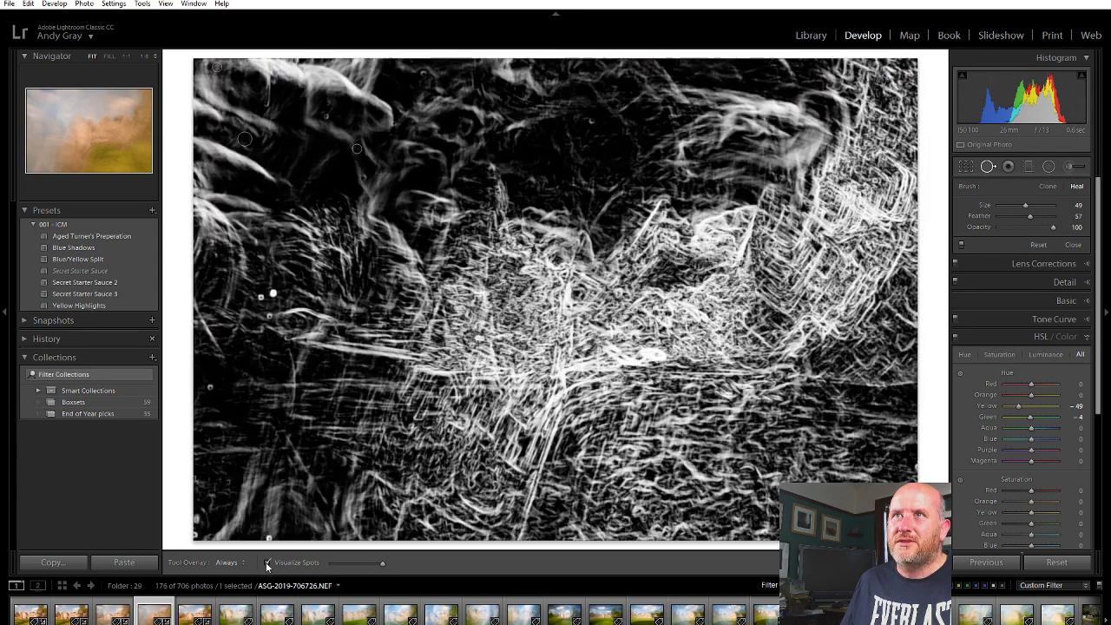
click(261, 297)
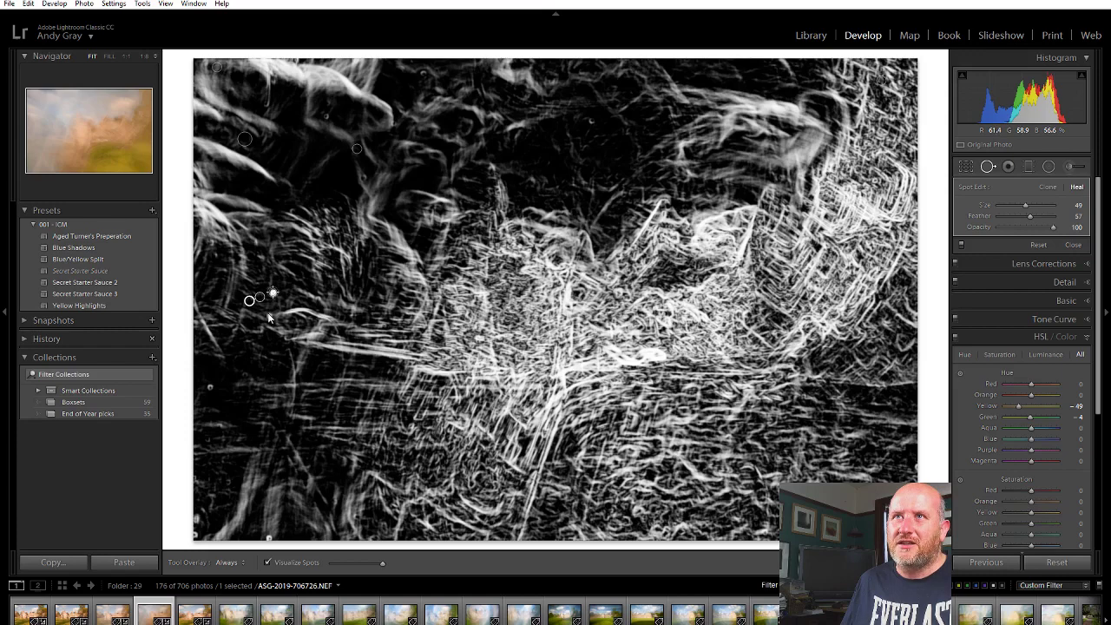
scroll(269, 315, up, 3)
click(269, 315)
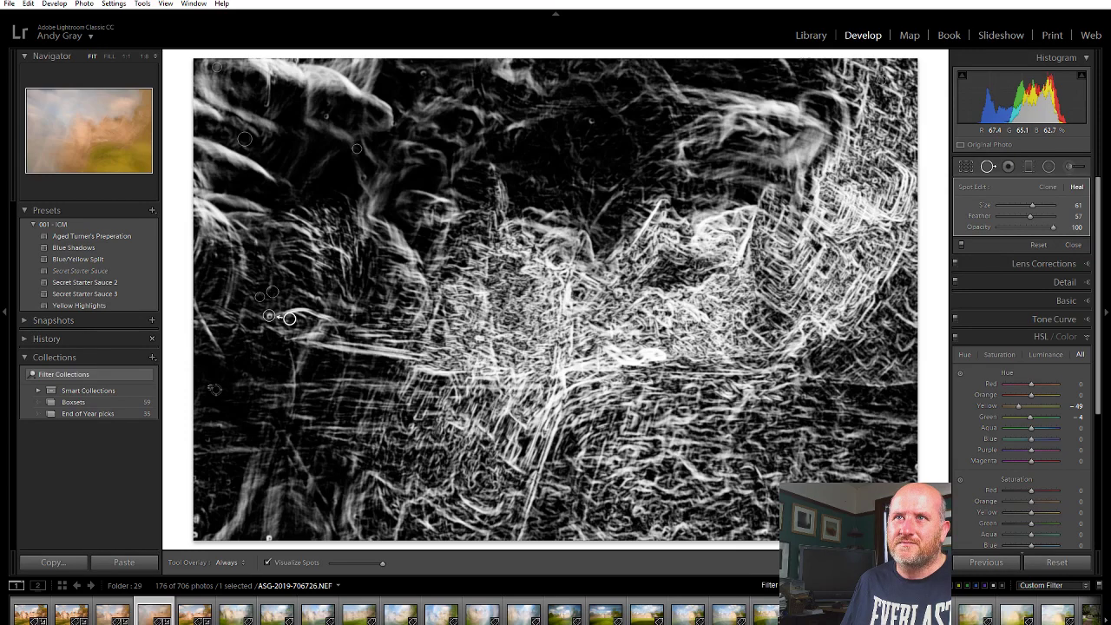
click(210, 386)
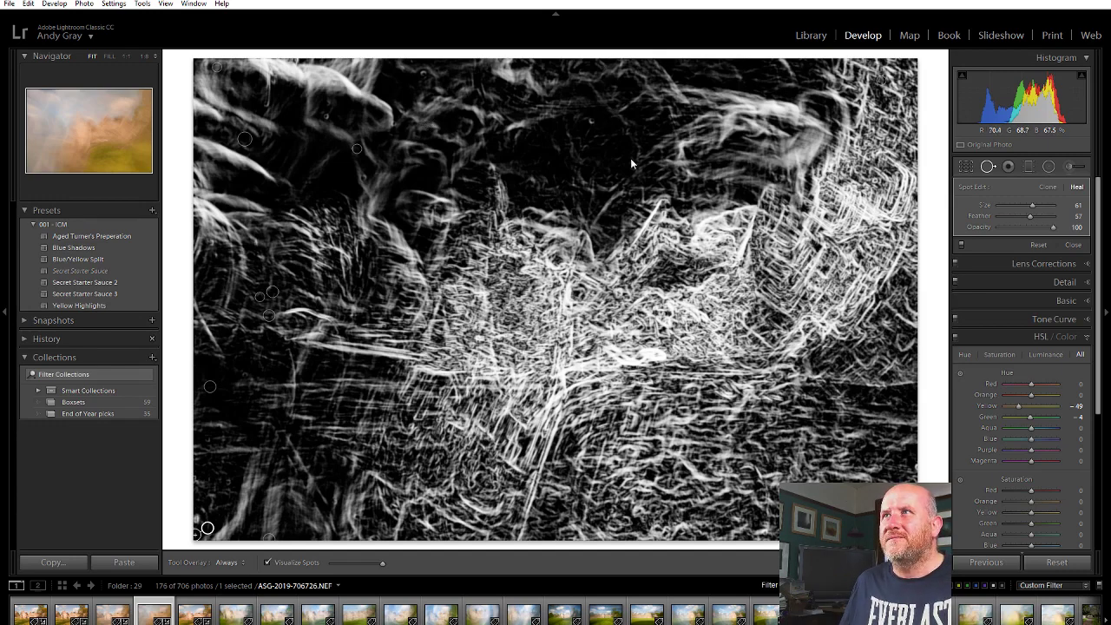
key(q)
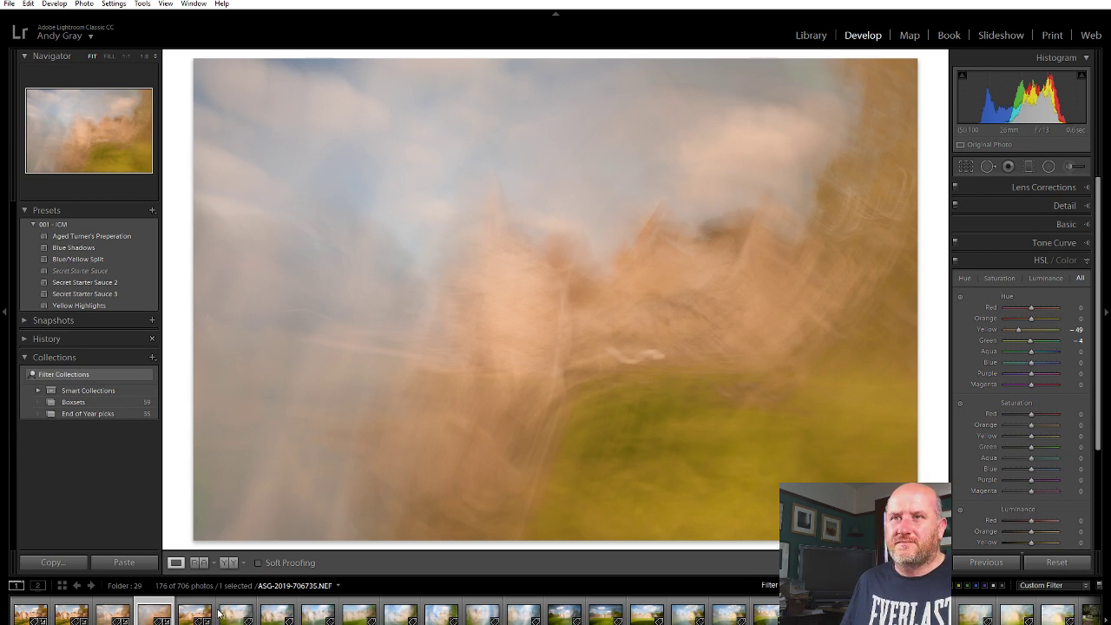
Step: Select the first five photos and open them as layers in Photoshop
click(195, 609)
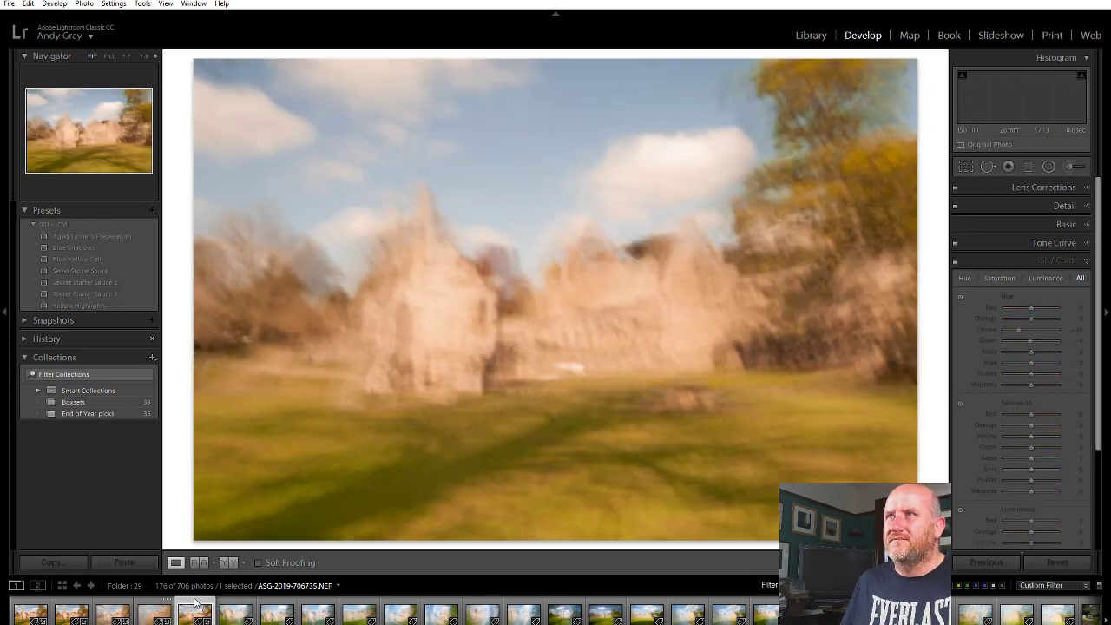
shift+click(32, 608)
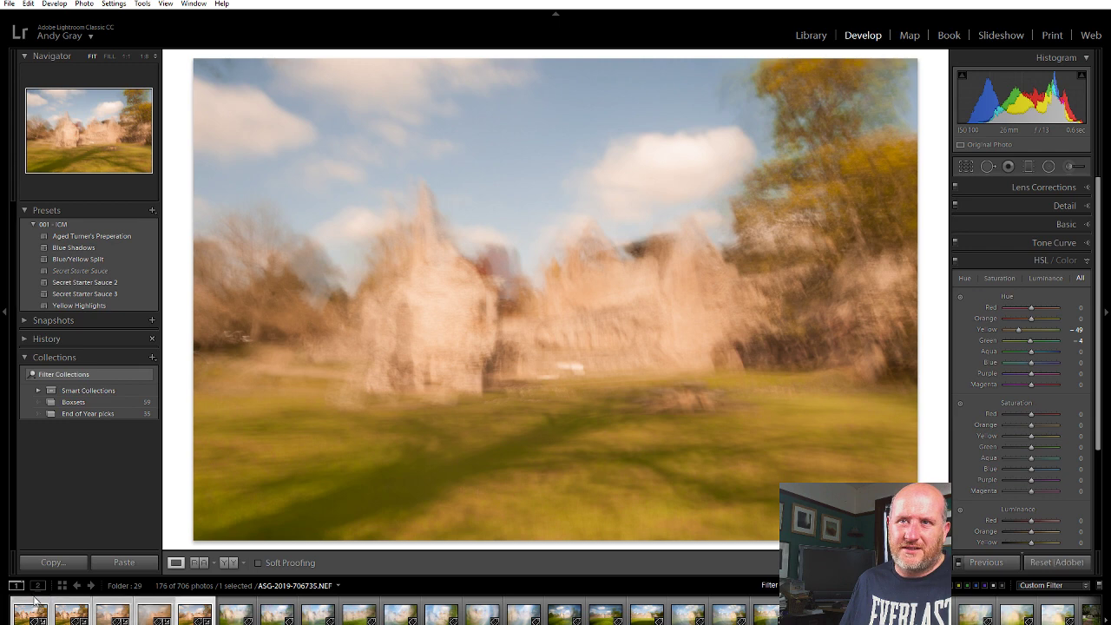
right_click(369, 265)
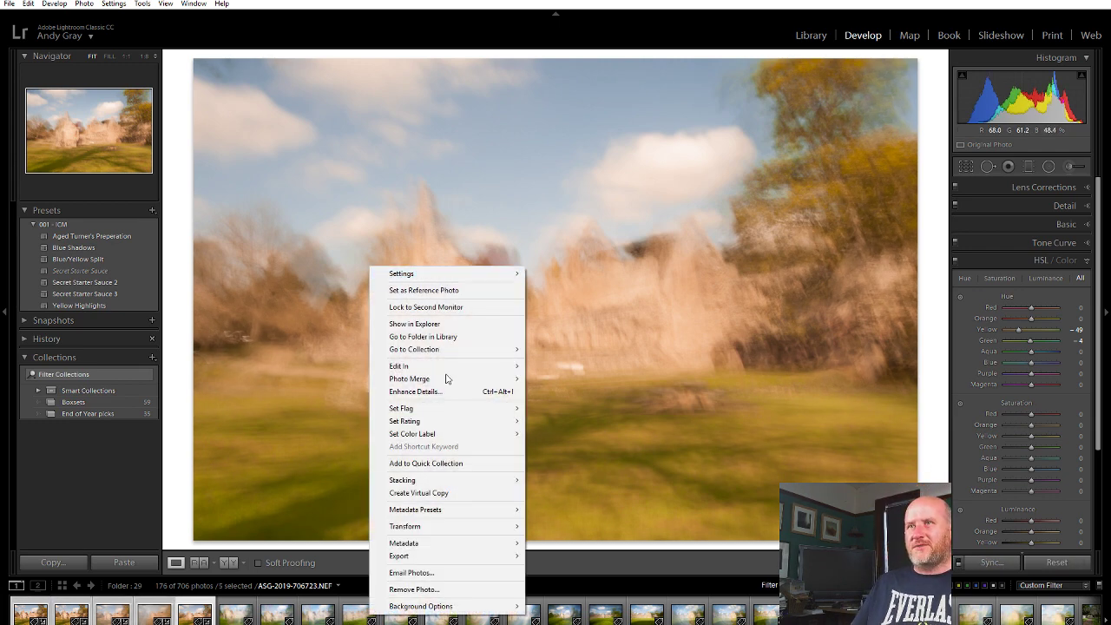
mouse_move(471, 366)
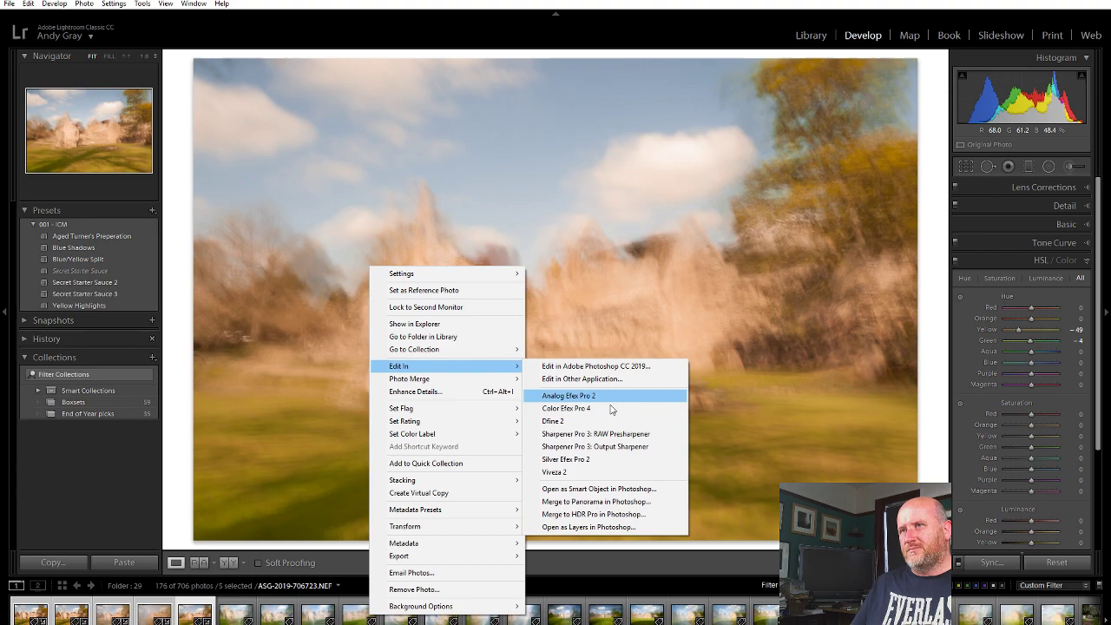
click(621, 528)
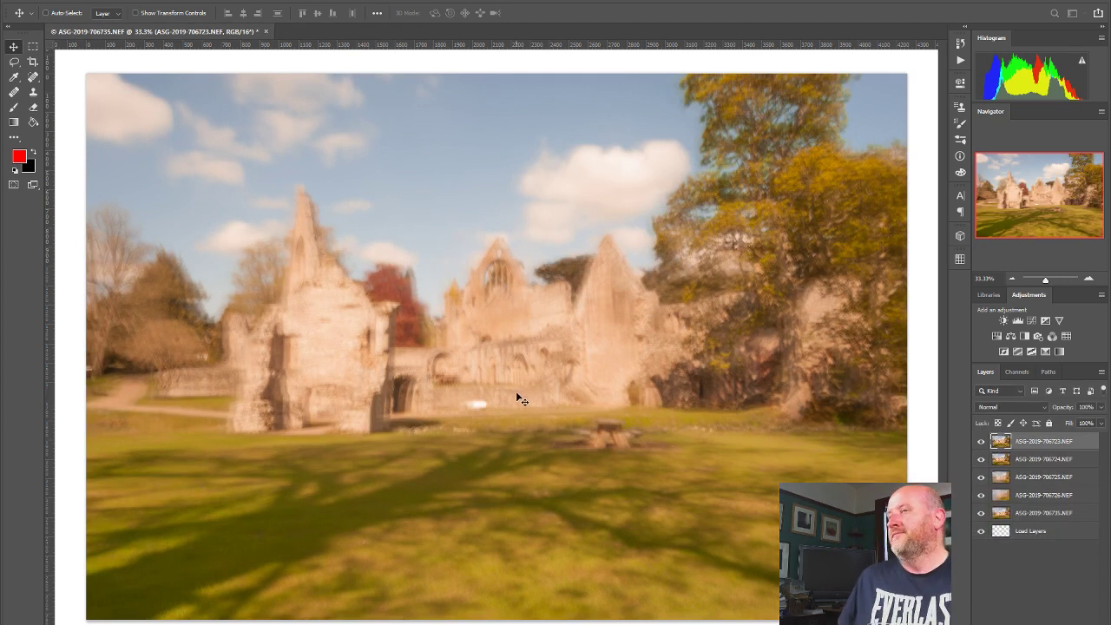
Step: Remove the empty Load Layers layer and set the blend mode of all five photo layers to Darken
shift+click(1053, 513)
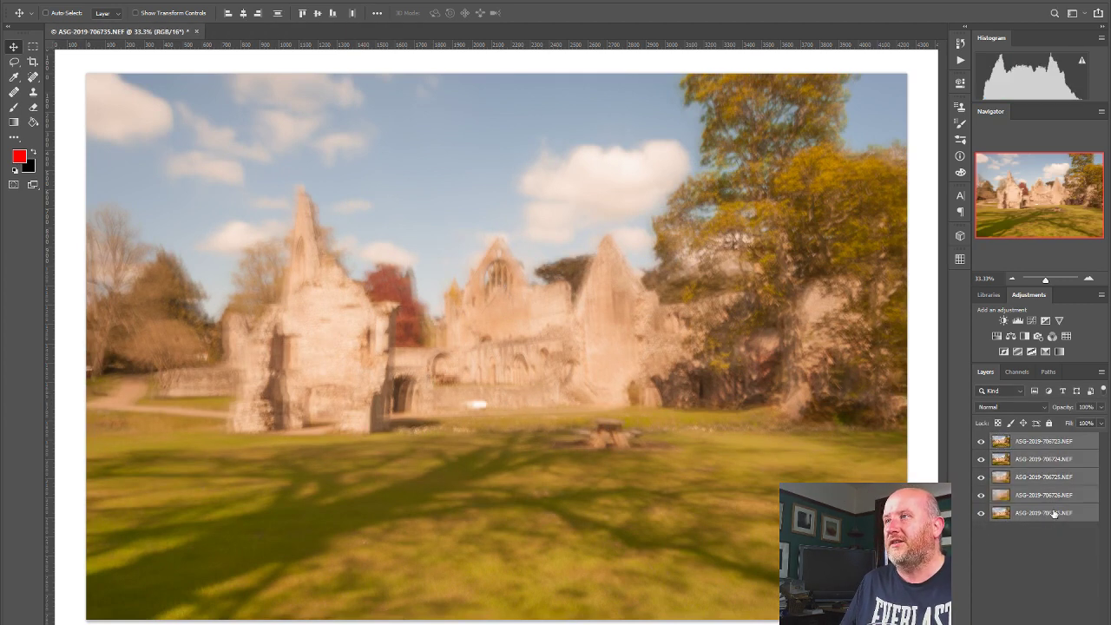
click(1015, 408)
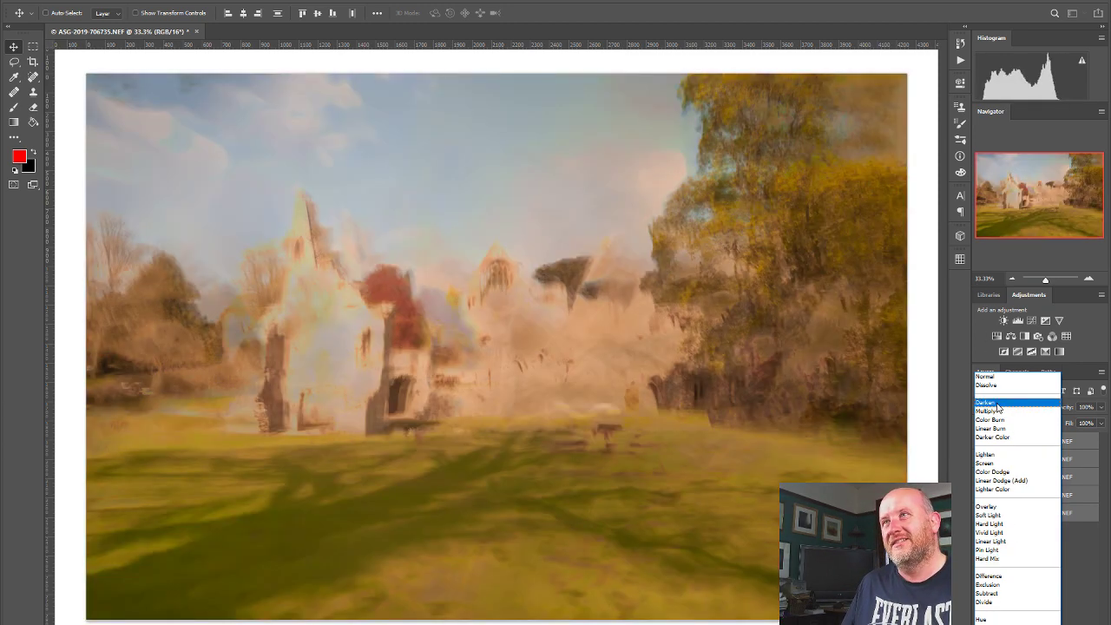
click(998, 403)
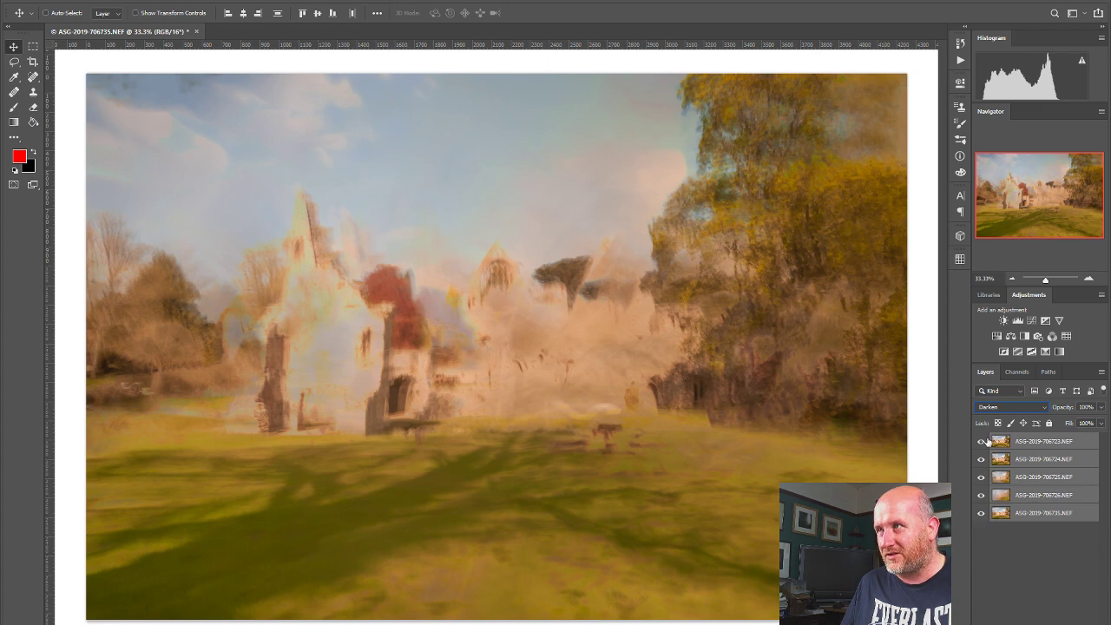
Step: Hide the upper four layers and move ASG-2019-706726.NEF to the top of the stack, with ASG-2019-706725.NEF directly beneath it
click(981, 442)
click(982, 459)
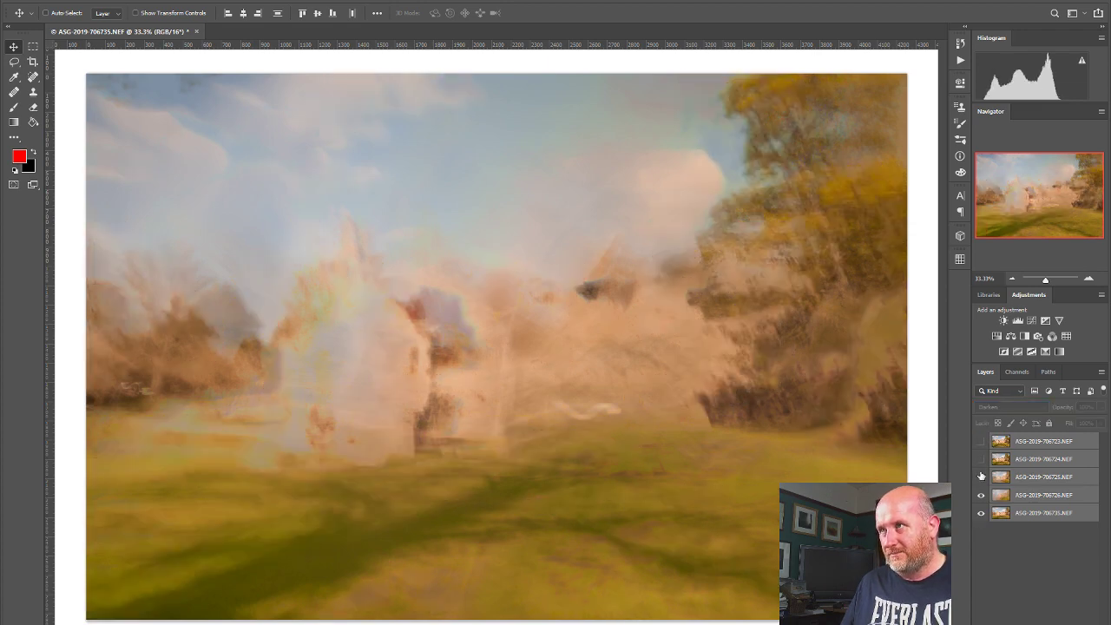
click(982, 476)
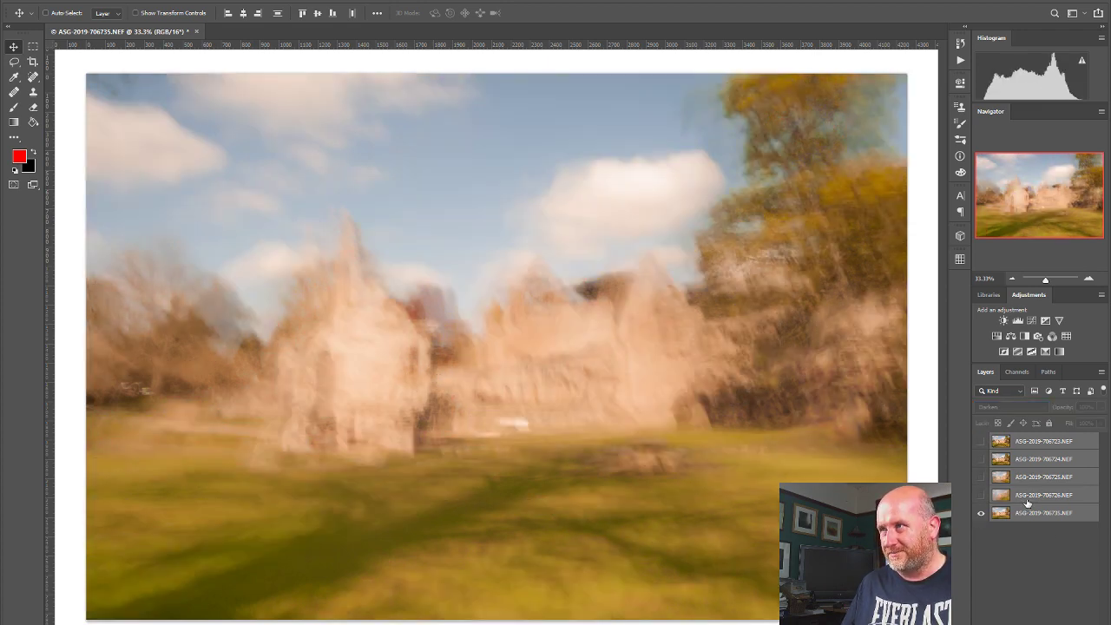
click(1032, 496)
drag(1051, 497, 1031, 437)
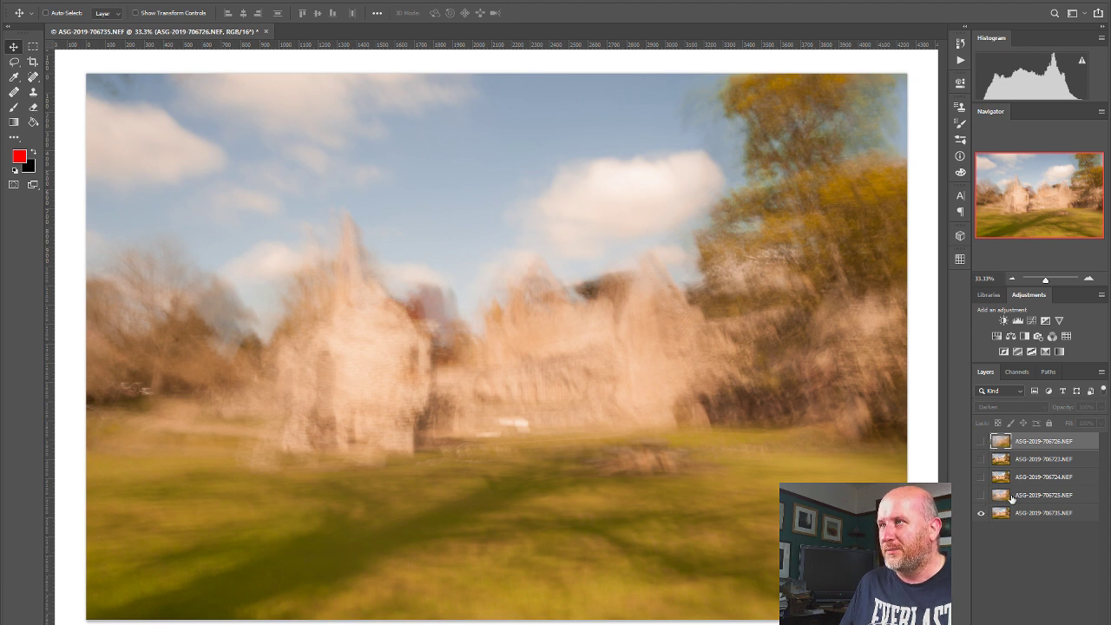
drag(1011, 497, 1049, 458)
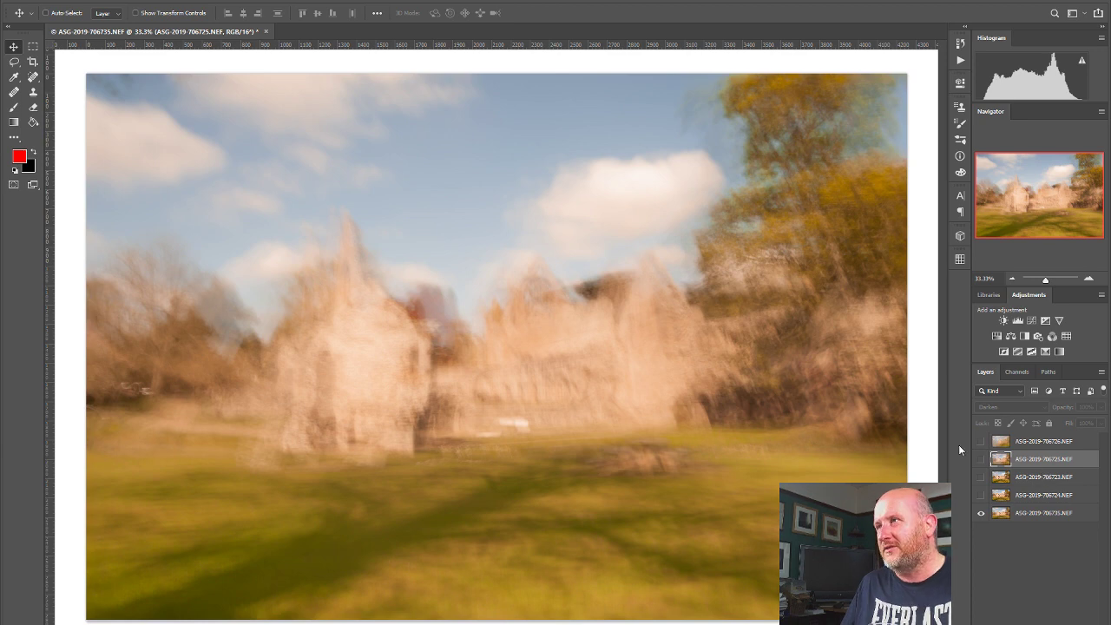
Step: Show the ASG-2019-706724.NEF and ASG-2019-706723.NEF layers, switching them off and on to compare the blend before leaving both visible
click(981, 495)
click(981, 476)
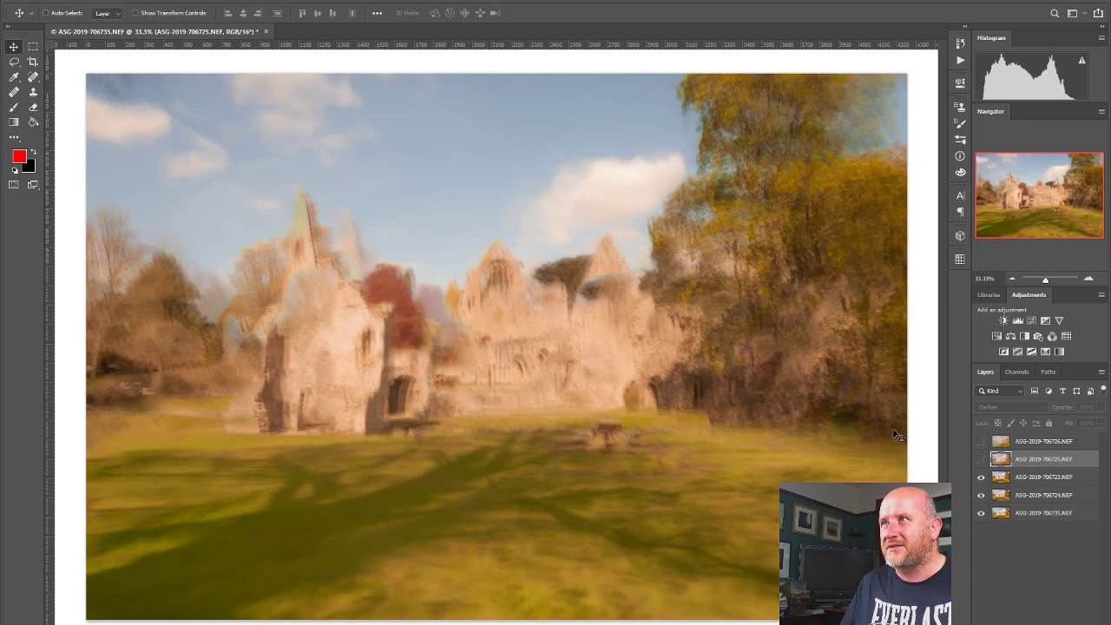
click(981, 476)
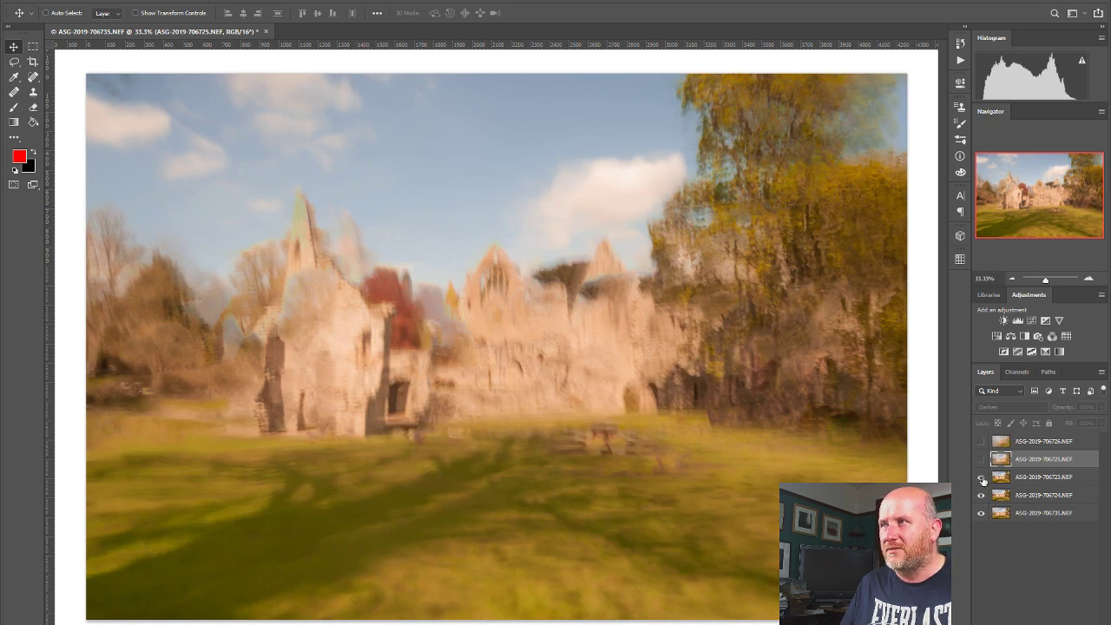
click(981, 478)
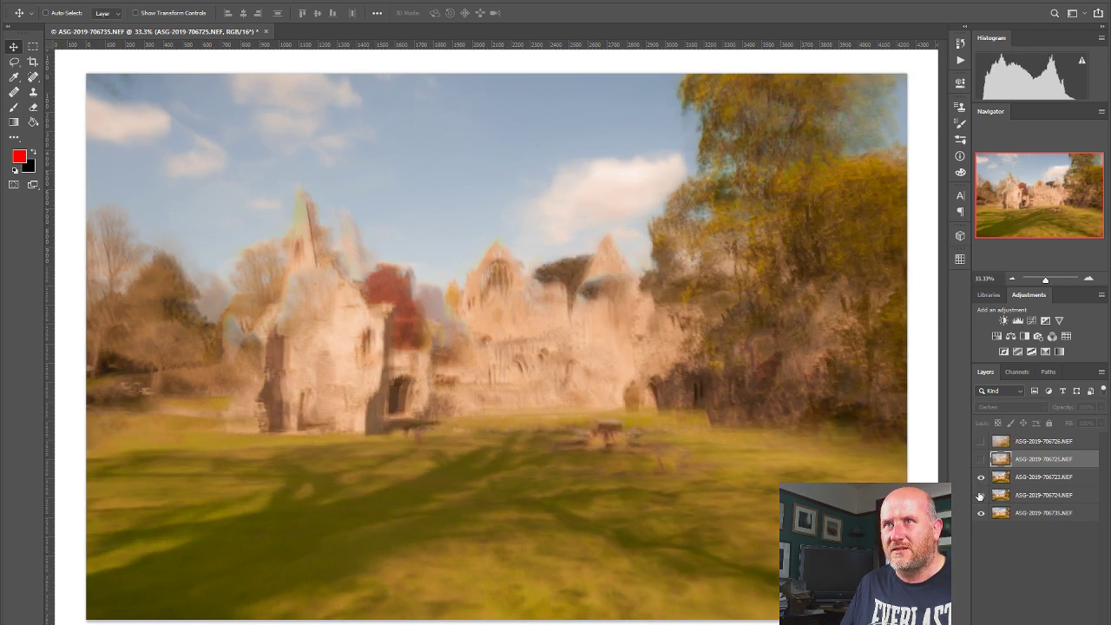
click(982, 479)
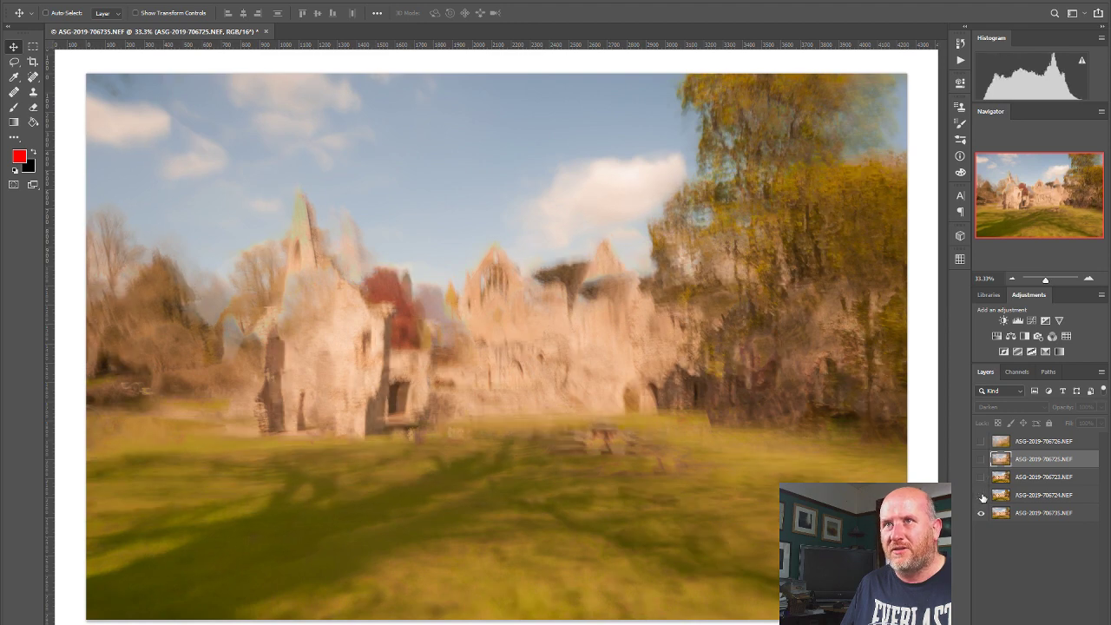
click(981, 494)
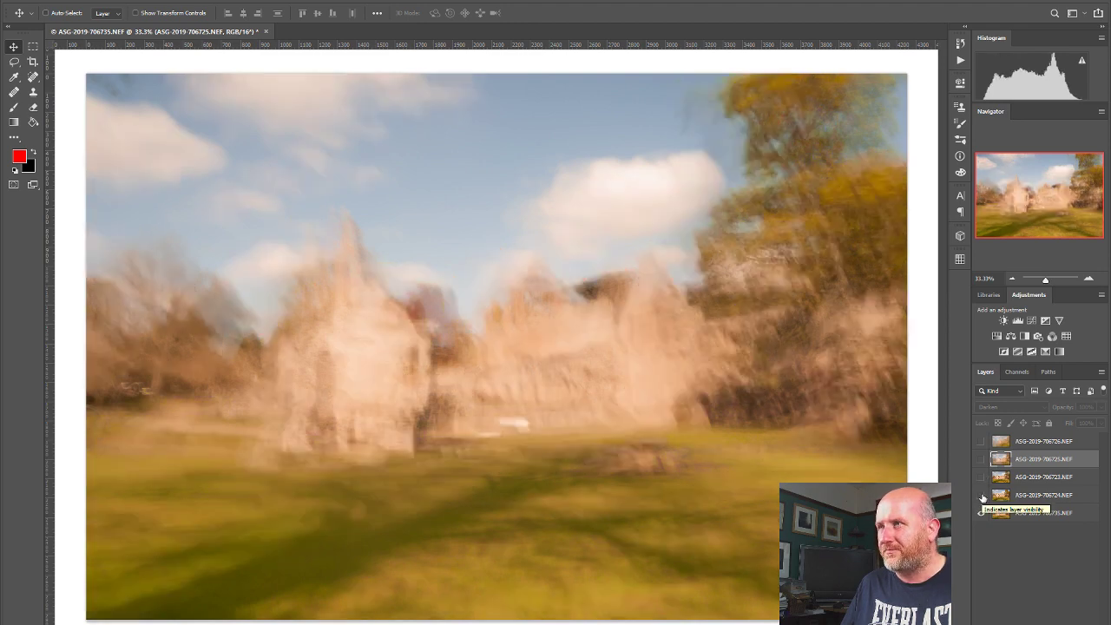
click(981, 495)
click(981, 477)
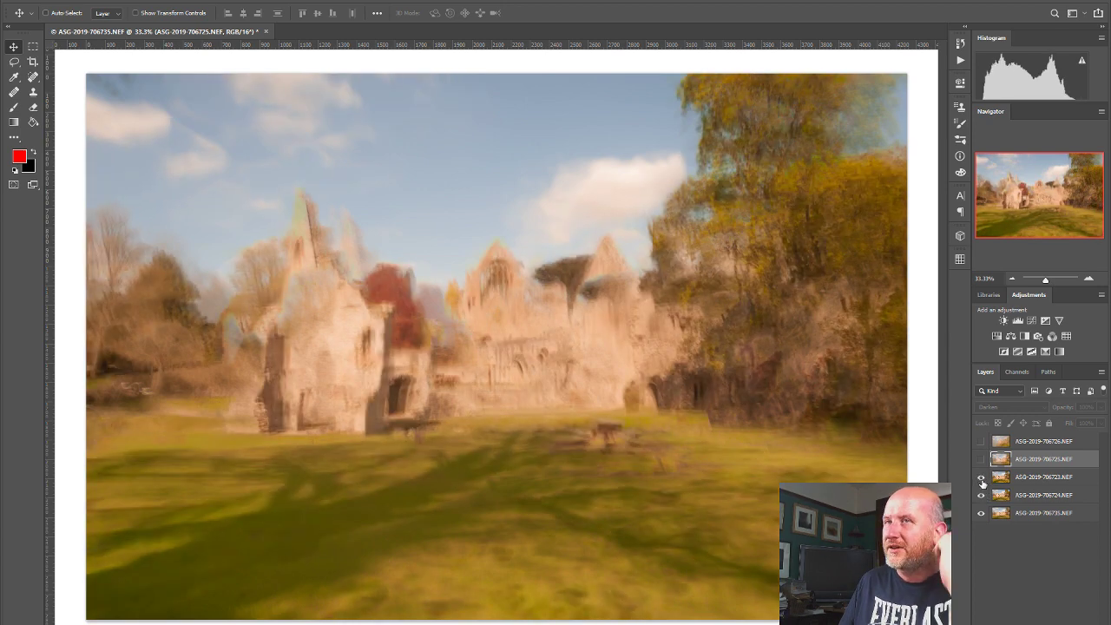
Step: Move the ASG-2019-706735.NEF layer to align its ruins with the other layers, and show and align ASG-2019-706725.NEF the same way
click(1037, 513)
drag(551, 428, 598, 497)
click(982, 460)
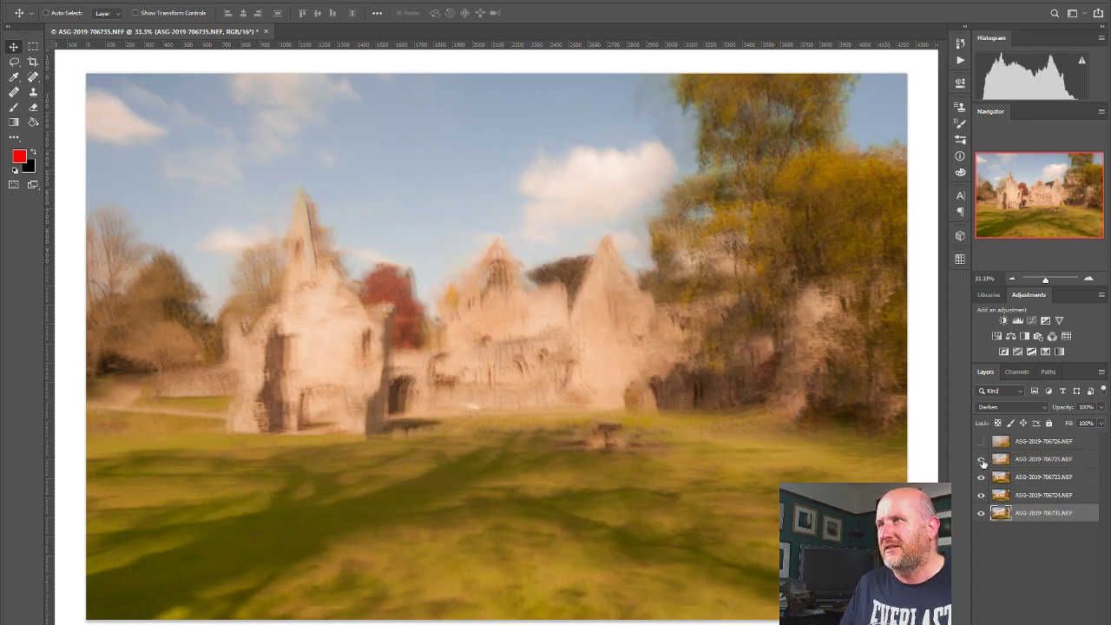
click(1038, 460)
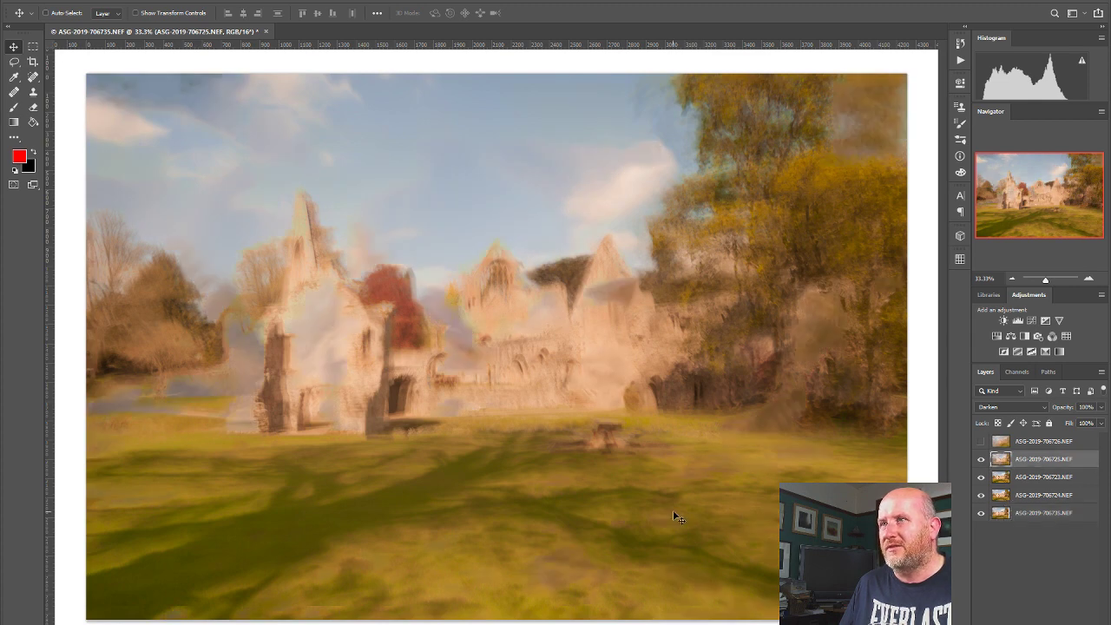
drag(659, 470, 611, 470)
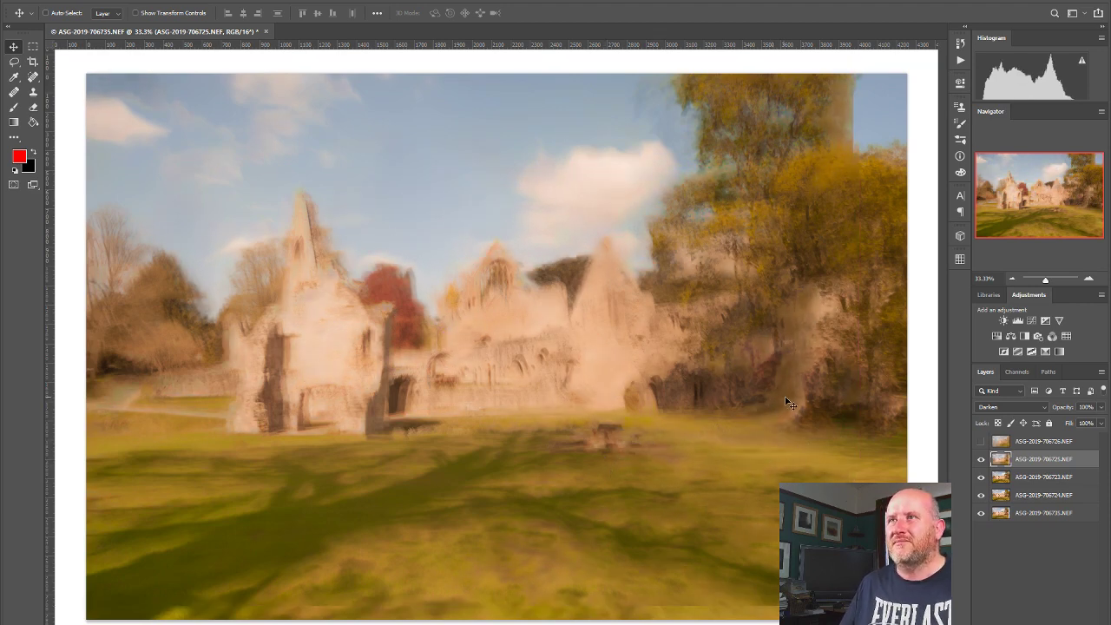
Step: Show the ASG-2019-706726.NEF layer, shift it left over the scene, set it to Soft Light, and compare the blend with ASG-2019-706725.NEF hidden
click(982, 442)
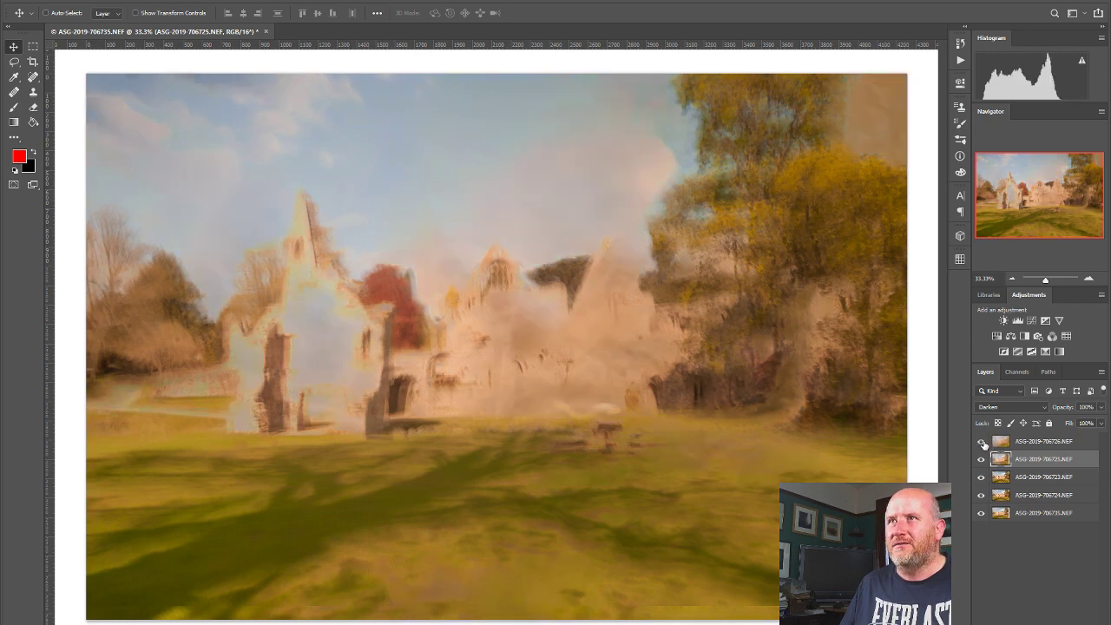
click(1001, 442)
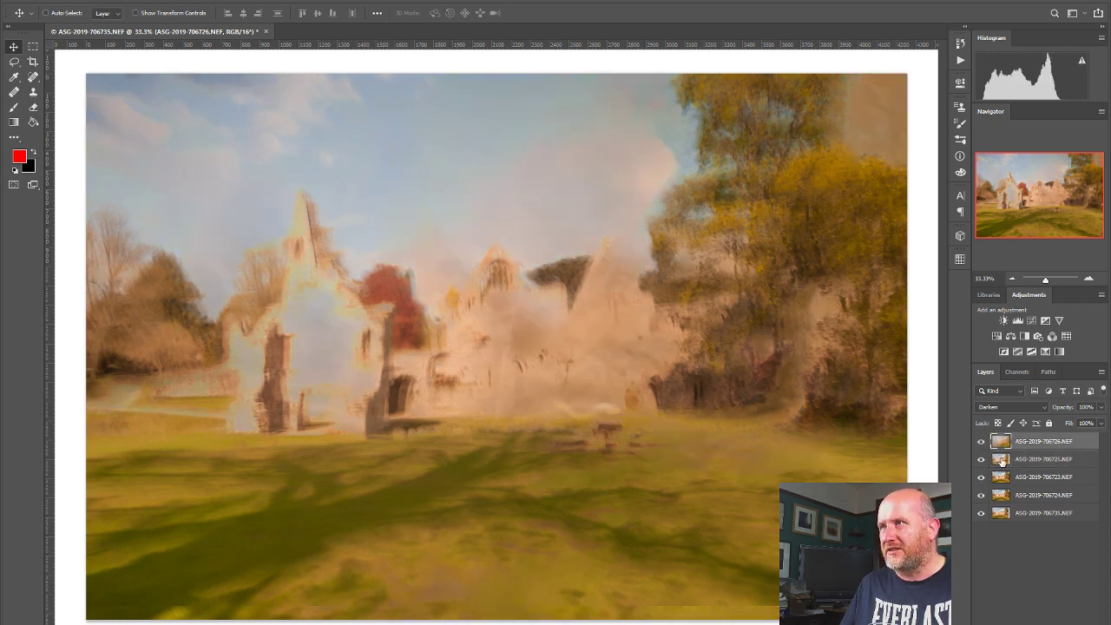
drag(613, 462, 513, 522)
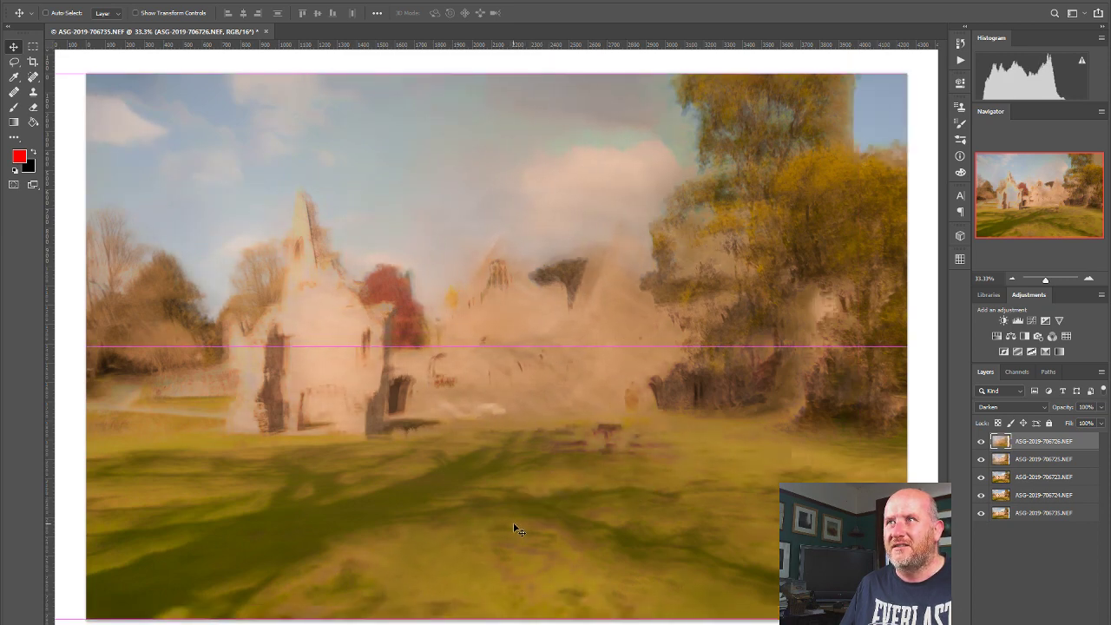
click(1009, 409)
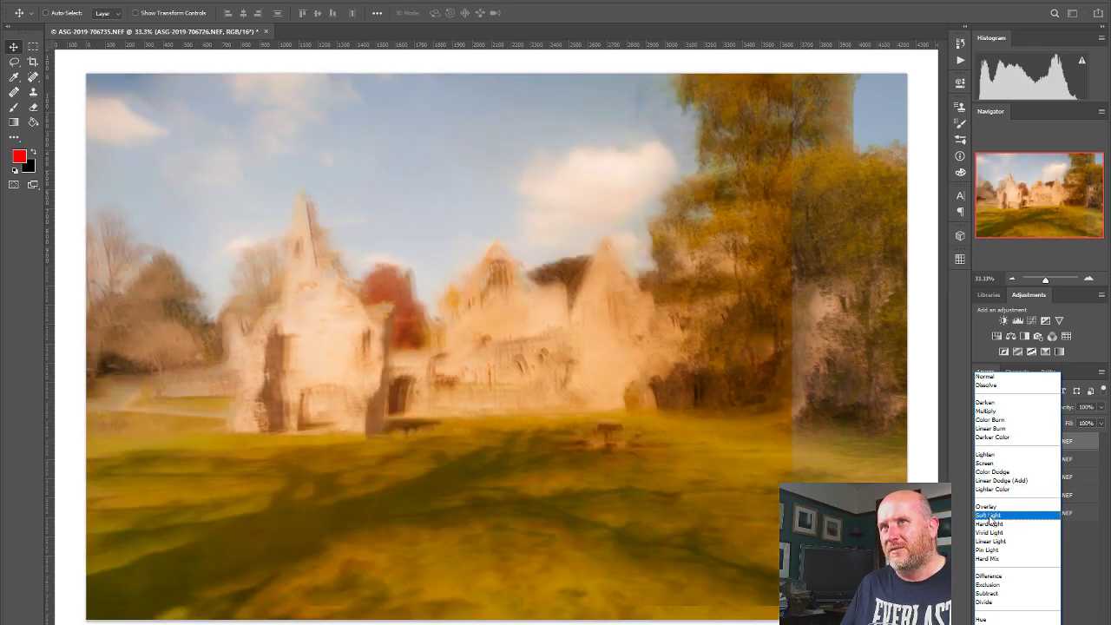
click(990, 516)
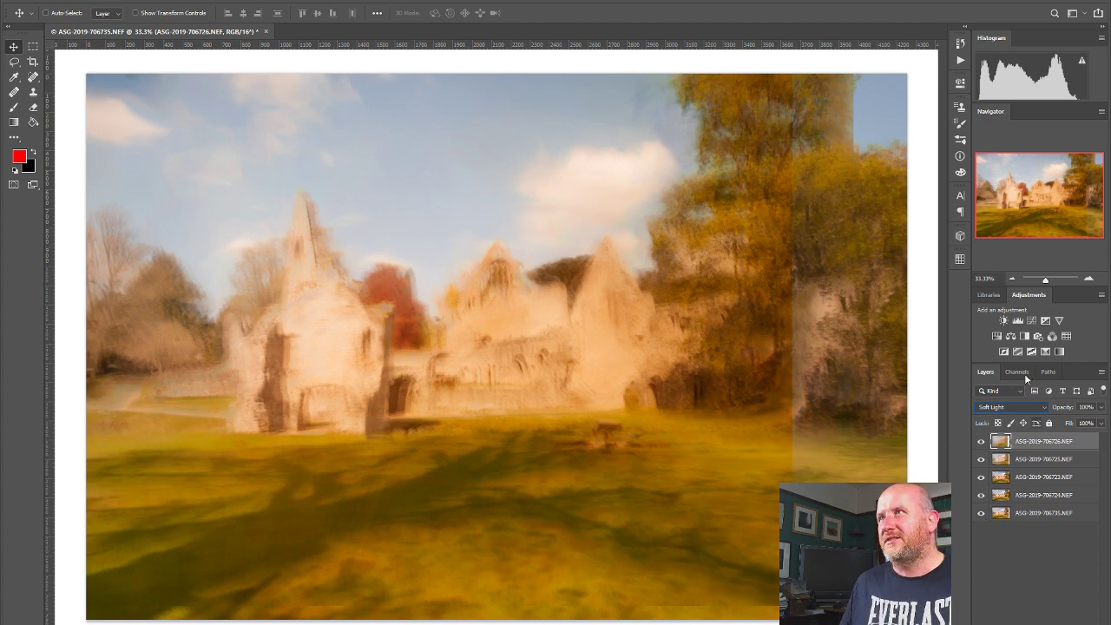
click(981, 460)
click(981, 460)
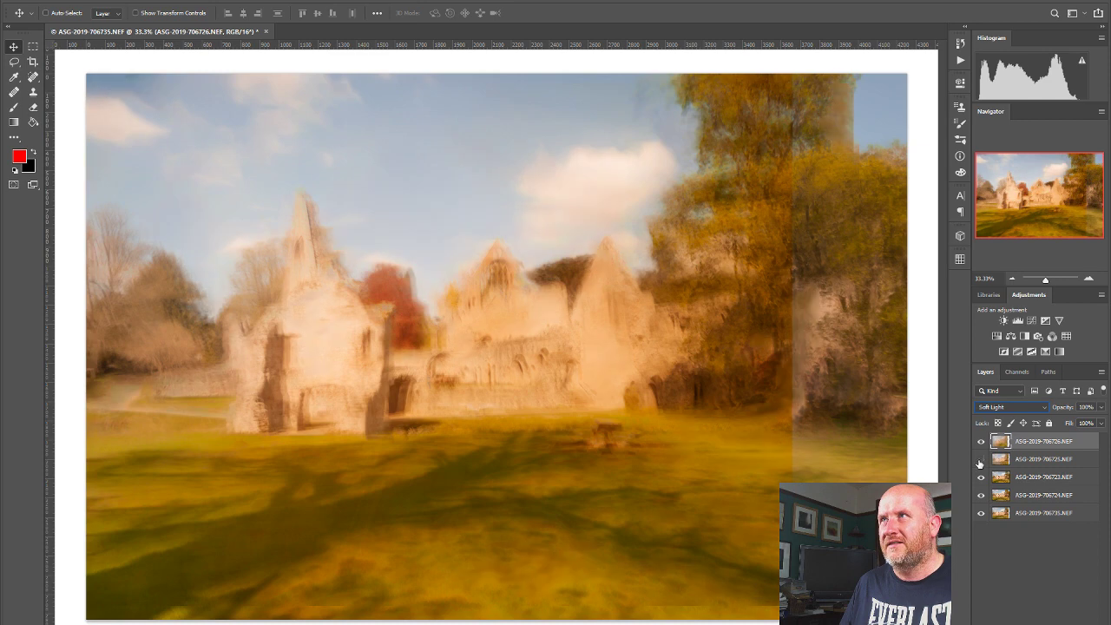
click(981, 460)
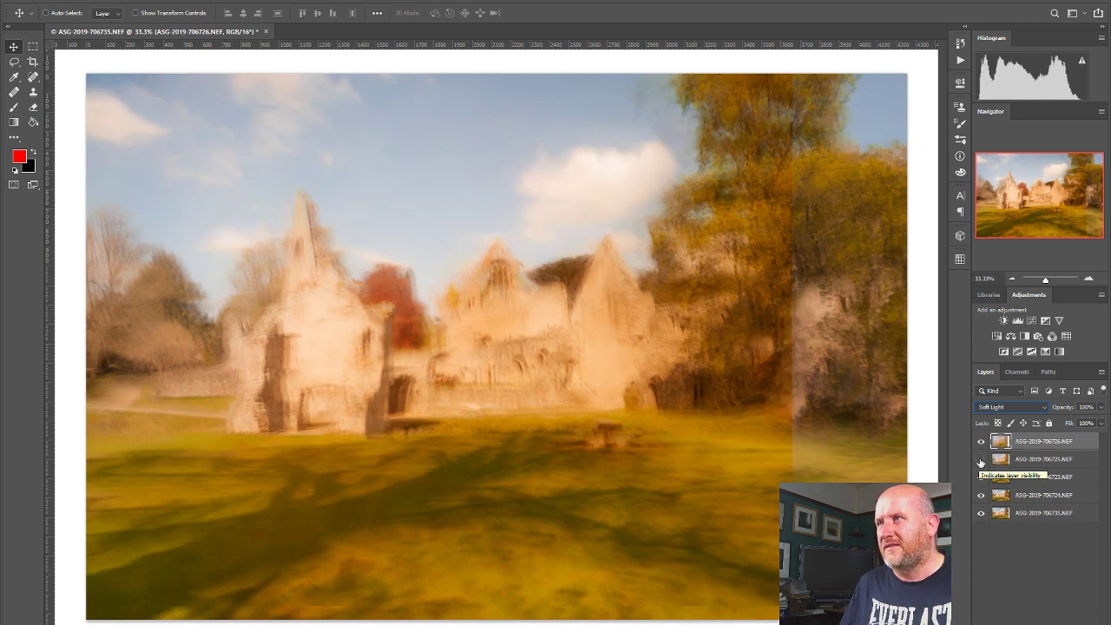
click(980, 460)
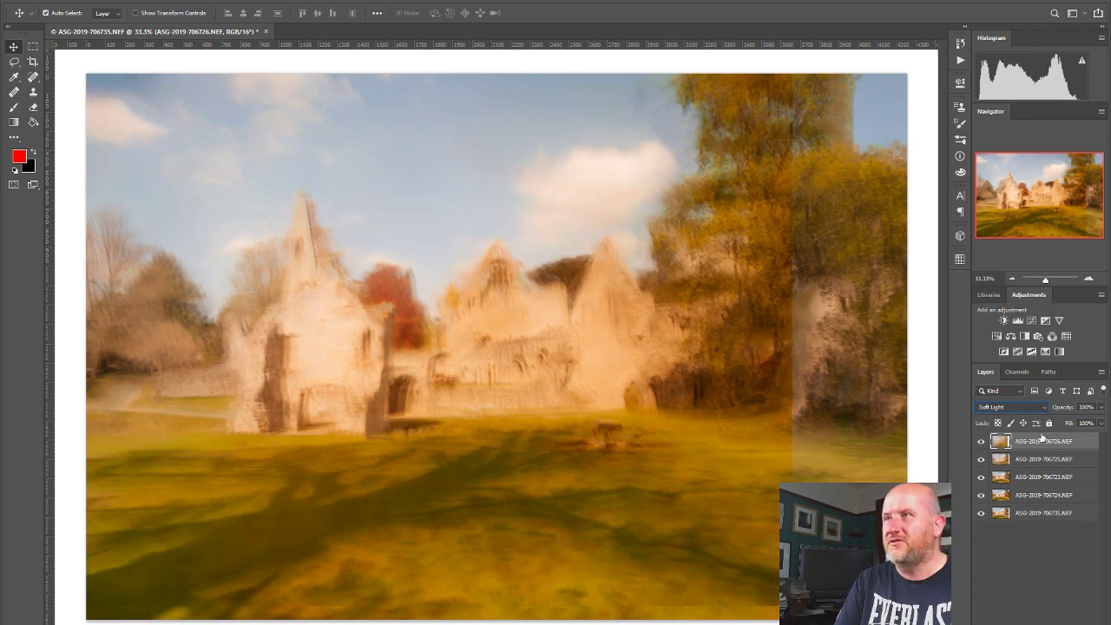
Step: Duplicate the ASG-2019-706726.NEF layer and set the copy's blend mode to Overlay
key(ctrl+j)
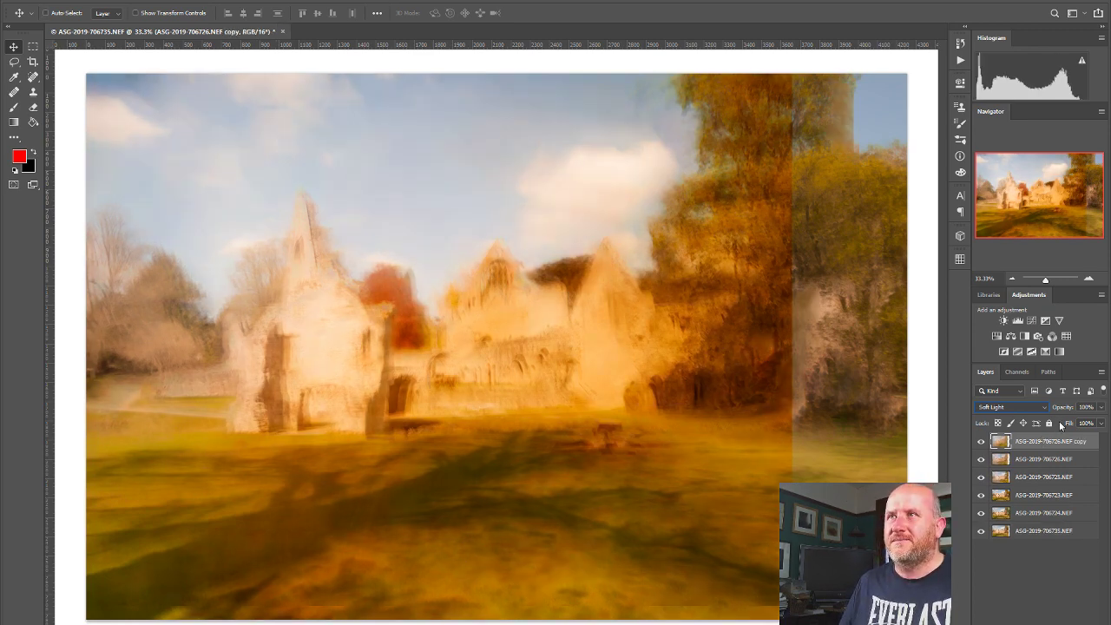
click(1032, 404)
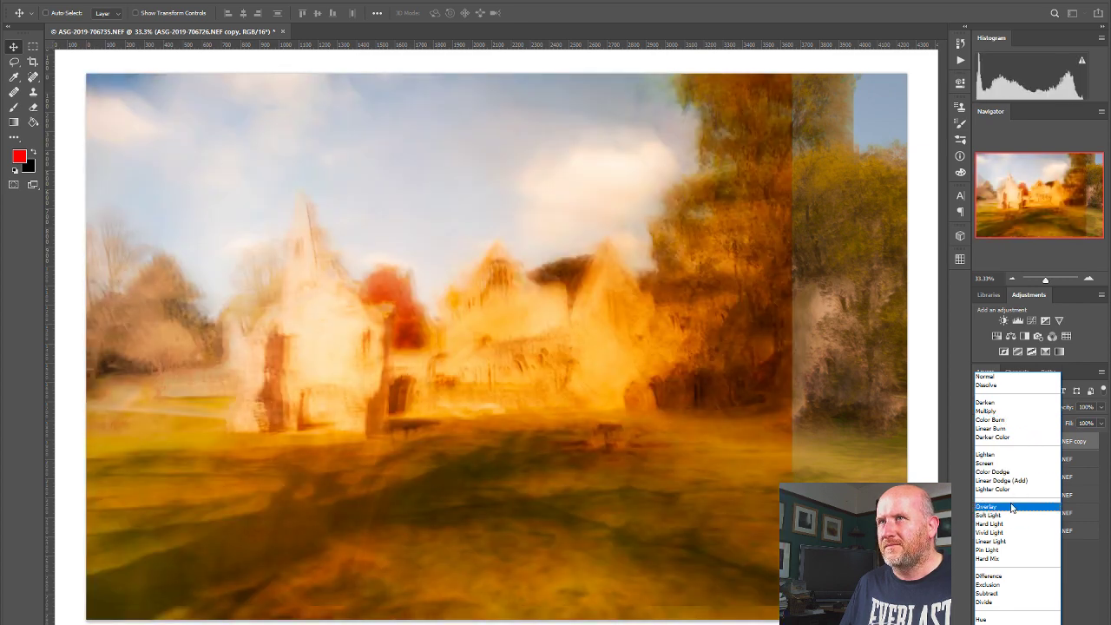
click(1012, 508)
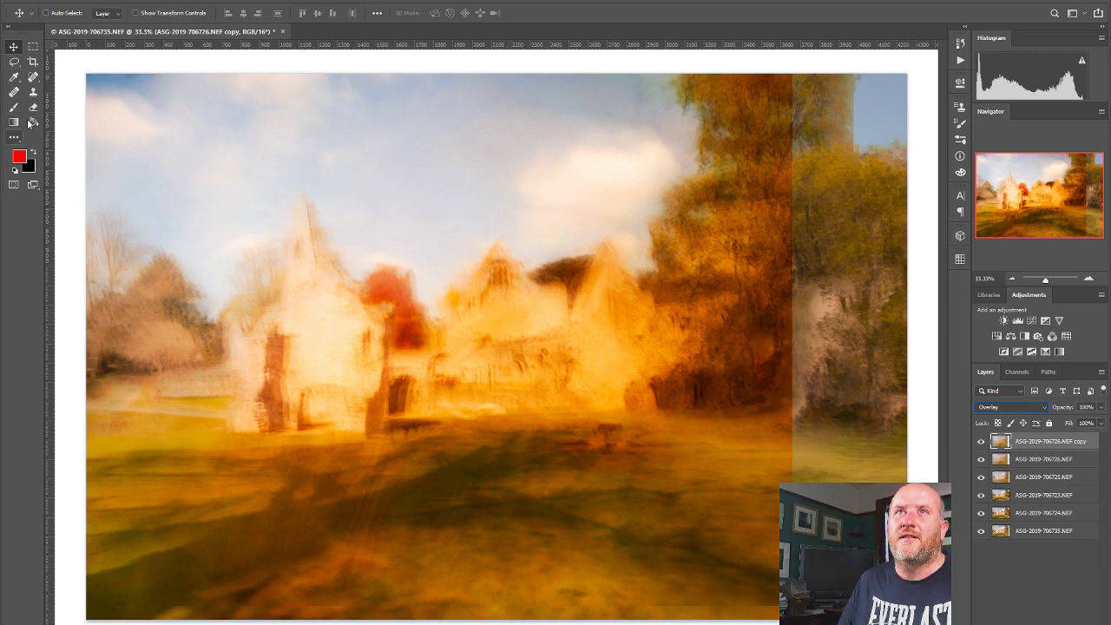
Step: Add a layer mask to the ASG-2019-706726.NEF copy and fade out its right edge with a linear gradient
click(14, 122)
click(14, 172)
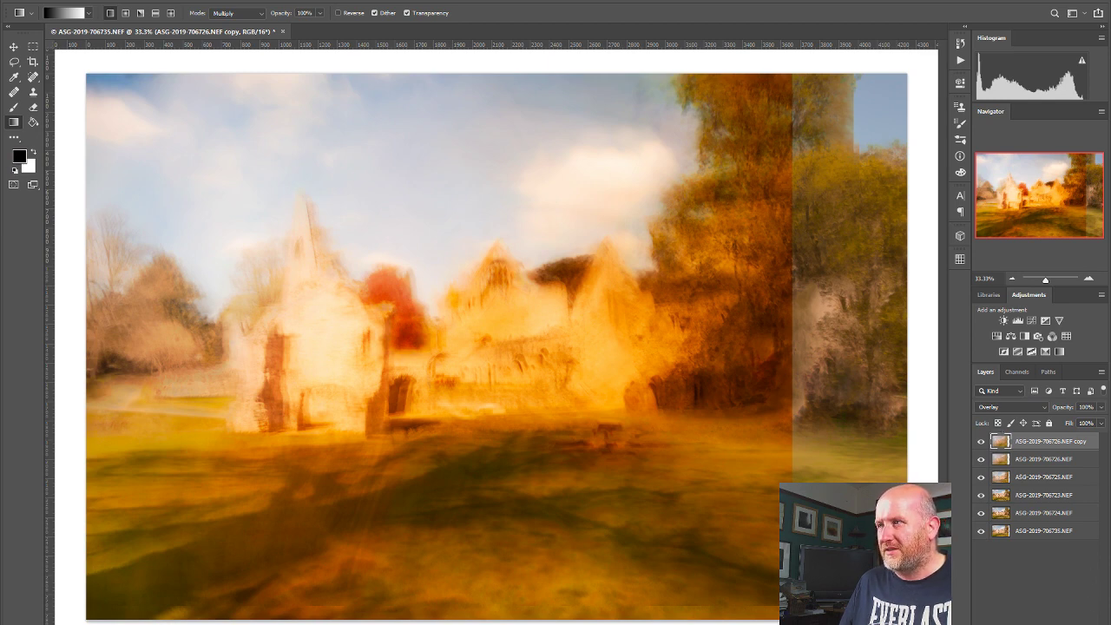
click(1051, 622)
drag(604, 592, 553, 595)
key(ctrl+z)
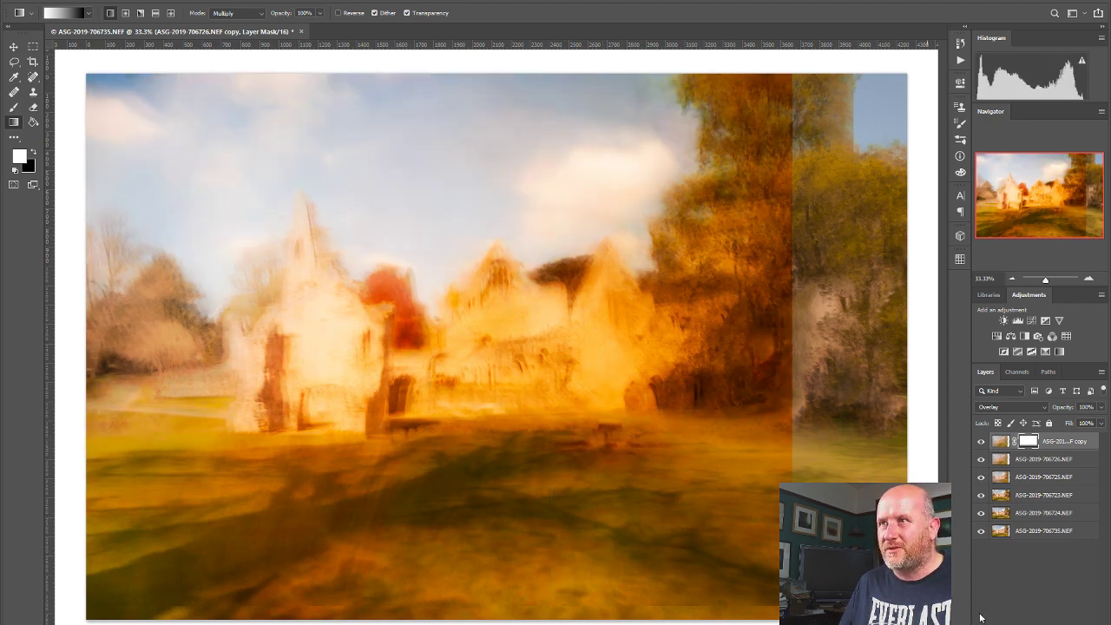
drag(622, 359, 786, 357)
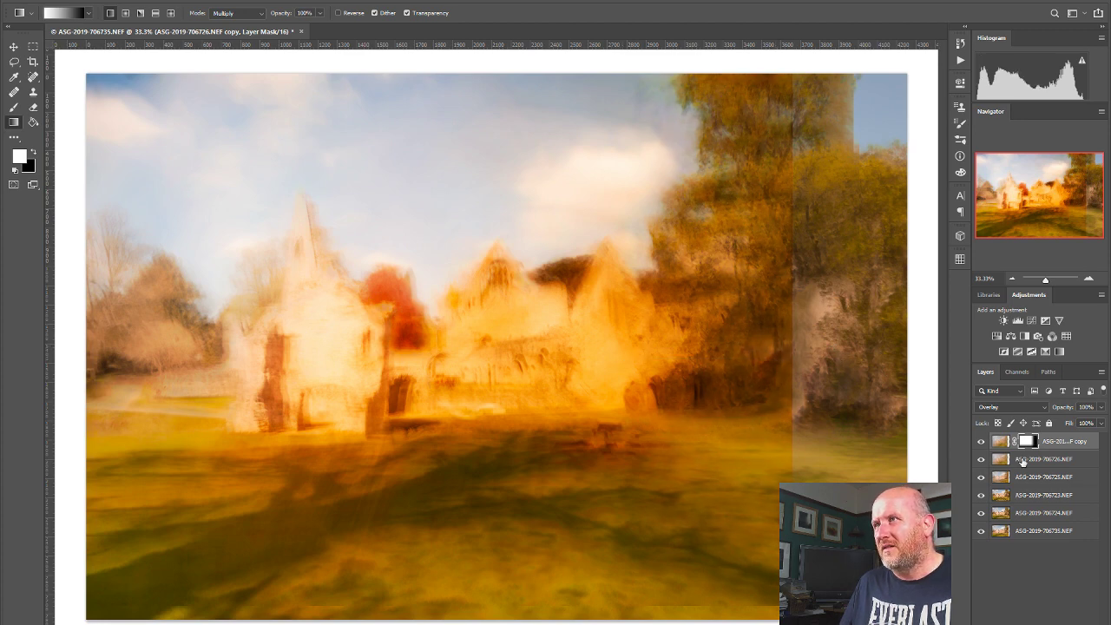
Step: Add a layer mask to ASG-2019-706726.NEF and fade out its right, bottom and left edges with linear gradients
click(1027, 458)
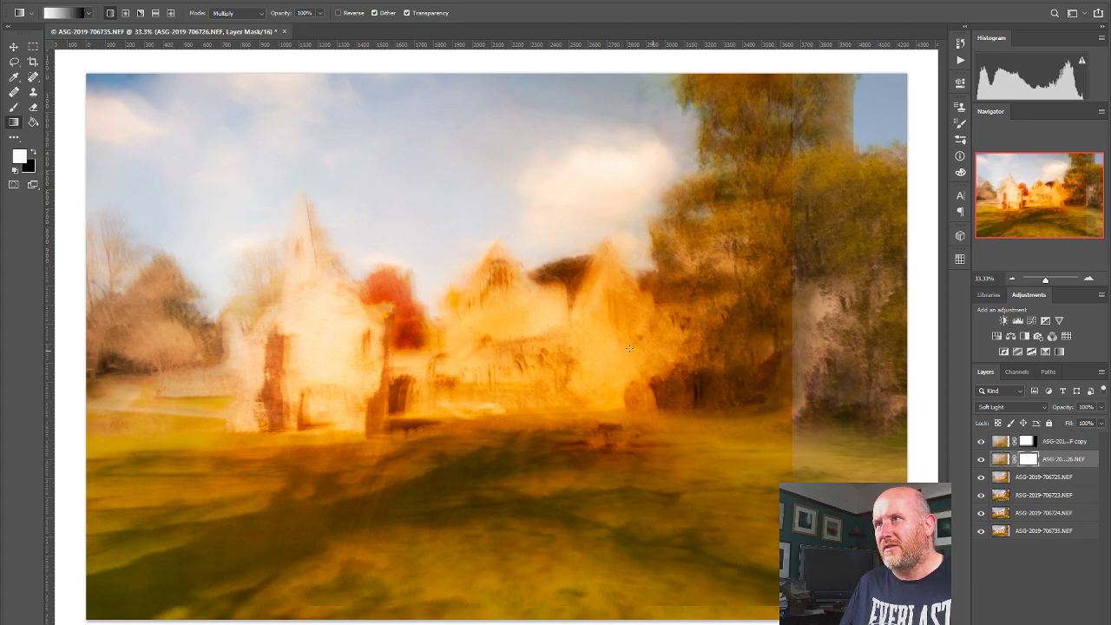
drag(597, 362, 788, 369)
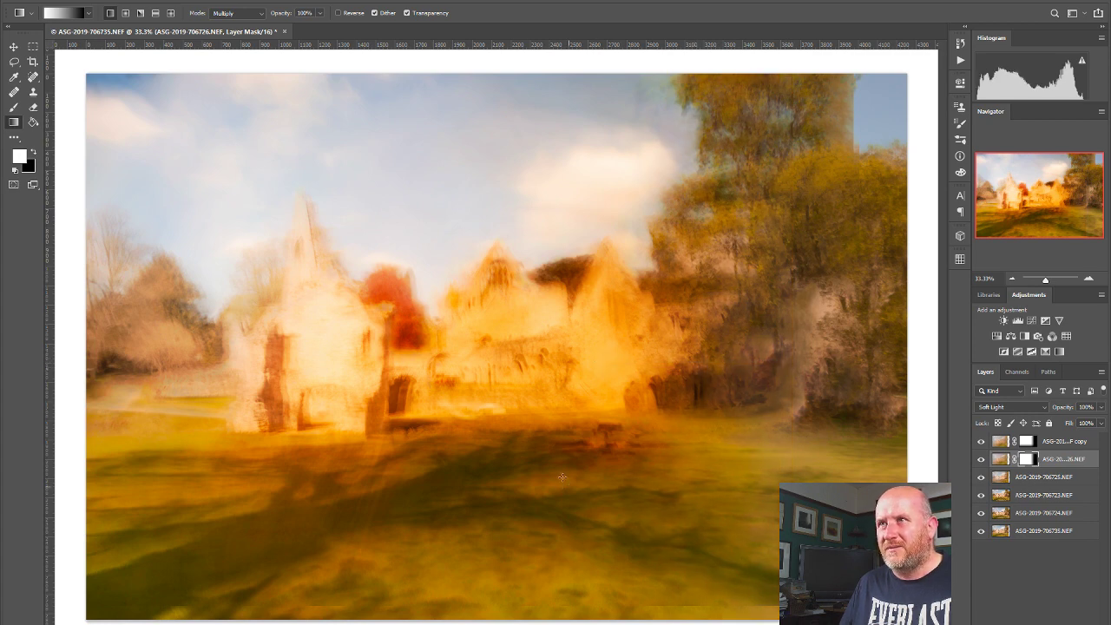
drag(527, 430, 522, 601)
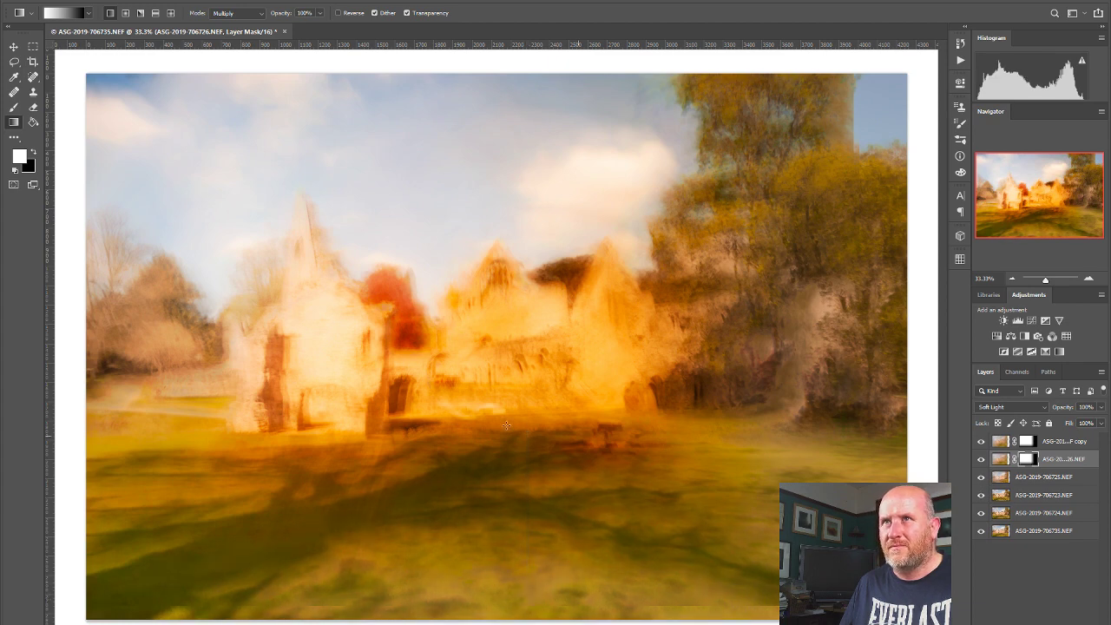
drag(141, 366, 106, 375)
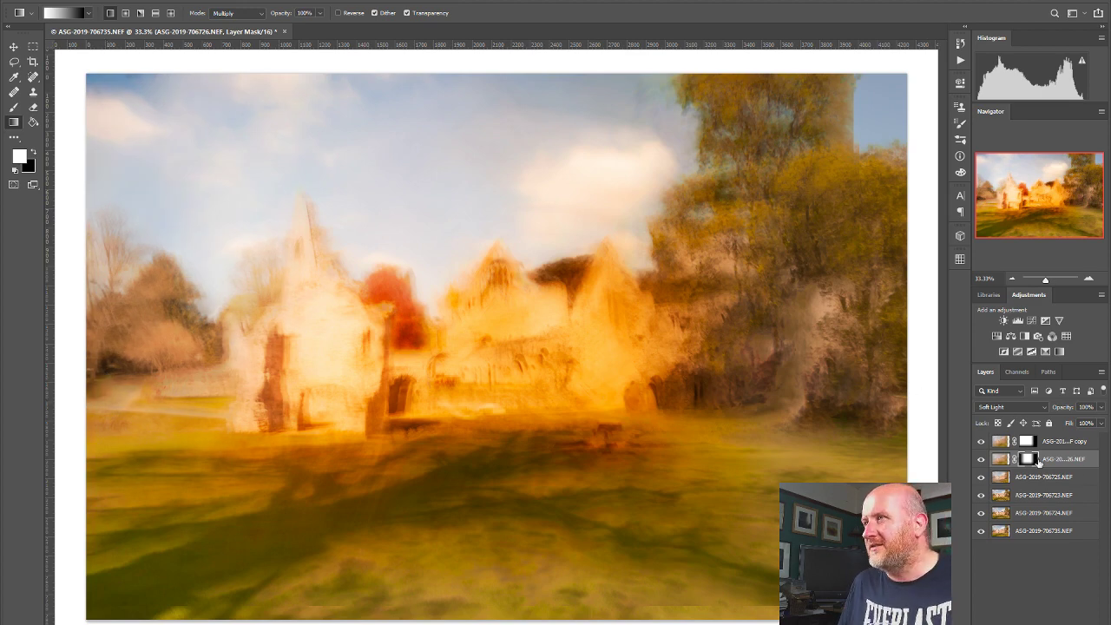
Step: Switch the ASG-2019-706725.NEF layer off and on to examine its contribution to the blend
click(982, 477)
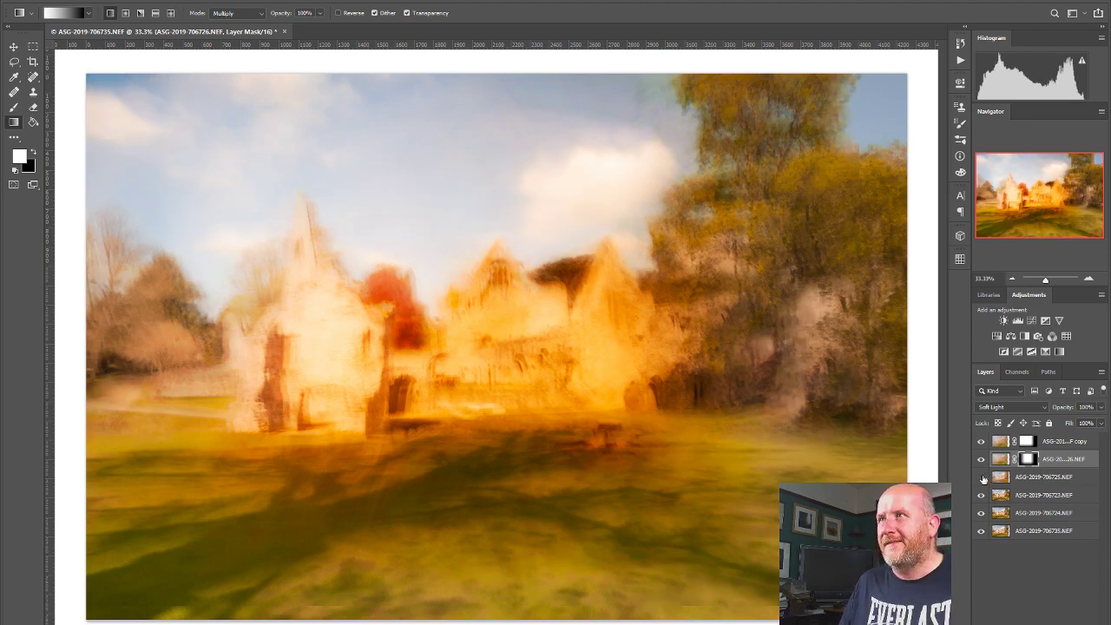
click(982, 477)
click(982, 477)
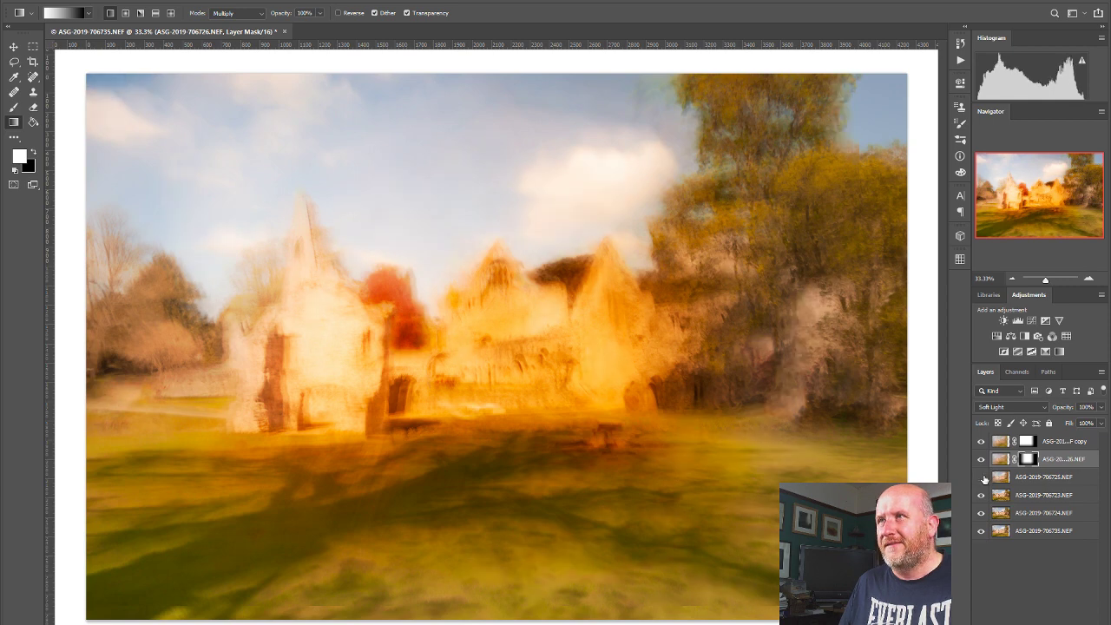
click(982, 478)
click(982, 477)
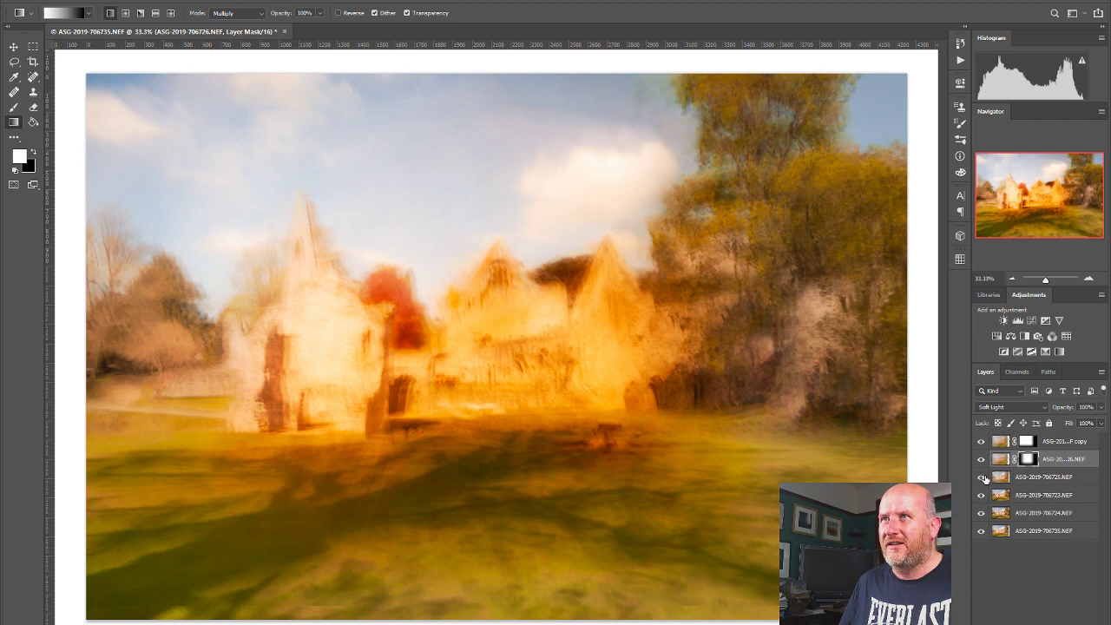
click(982, 477)
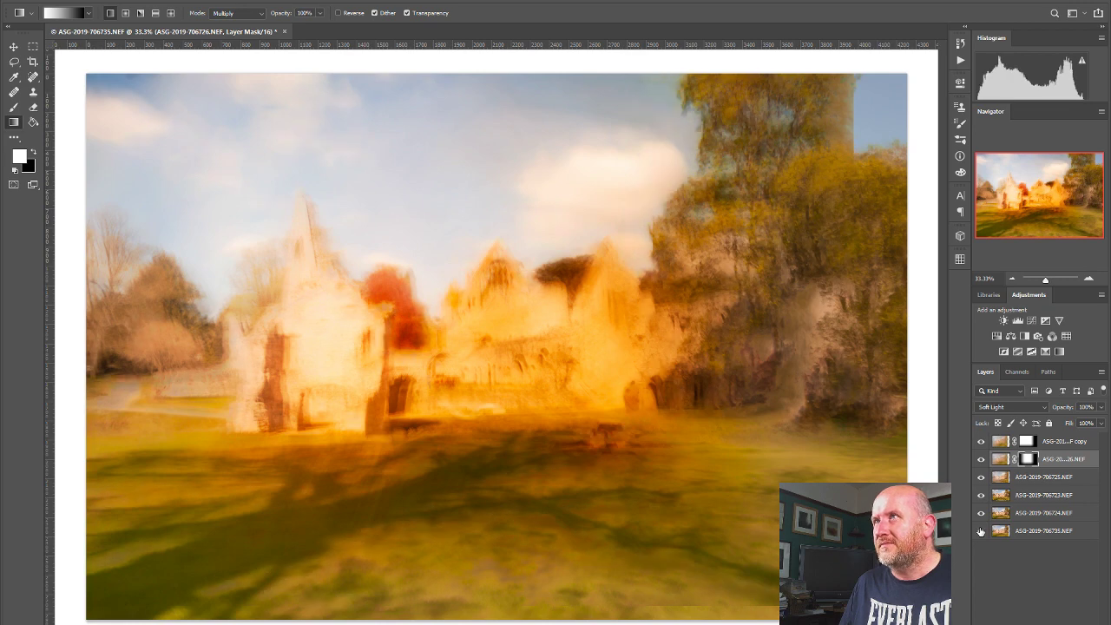
click(981, 478)
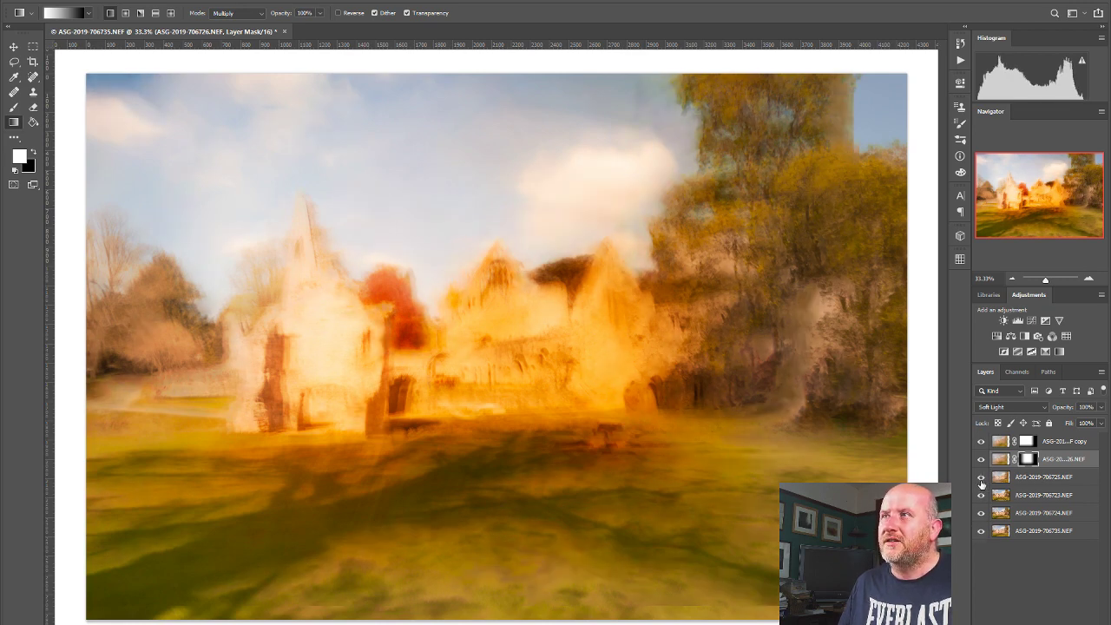
Step: Add layer masks to the ASG-2019-706725.NEF and ASG-2019-706735.NEF layers
click(1010, 476)
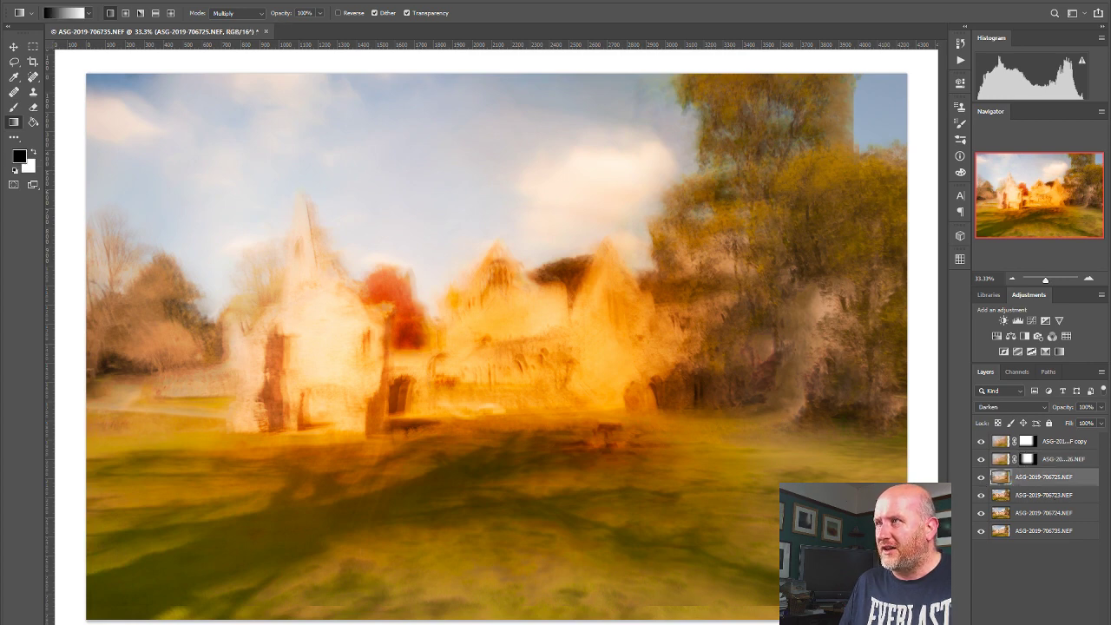
key(ctrl+shift+m)
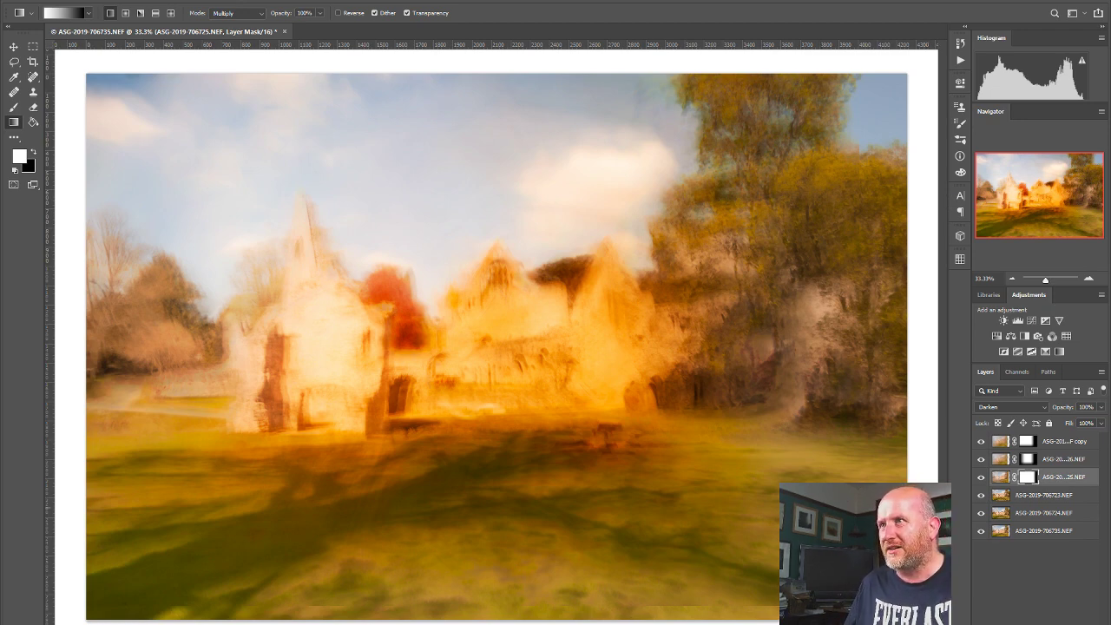
click(1034, 537)
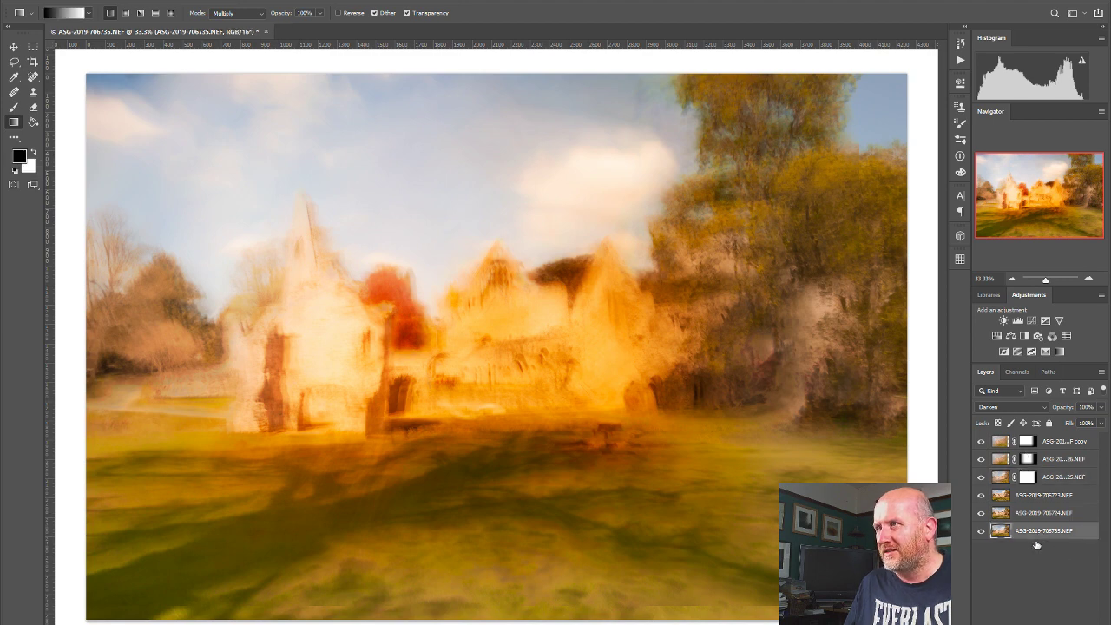
key(ctrl+shift+m)
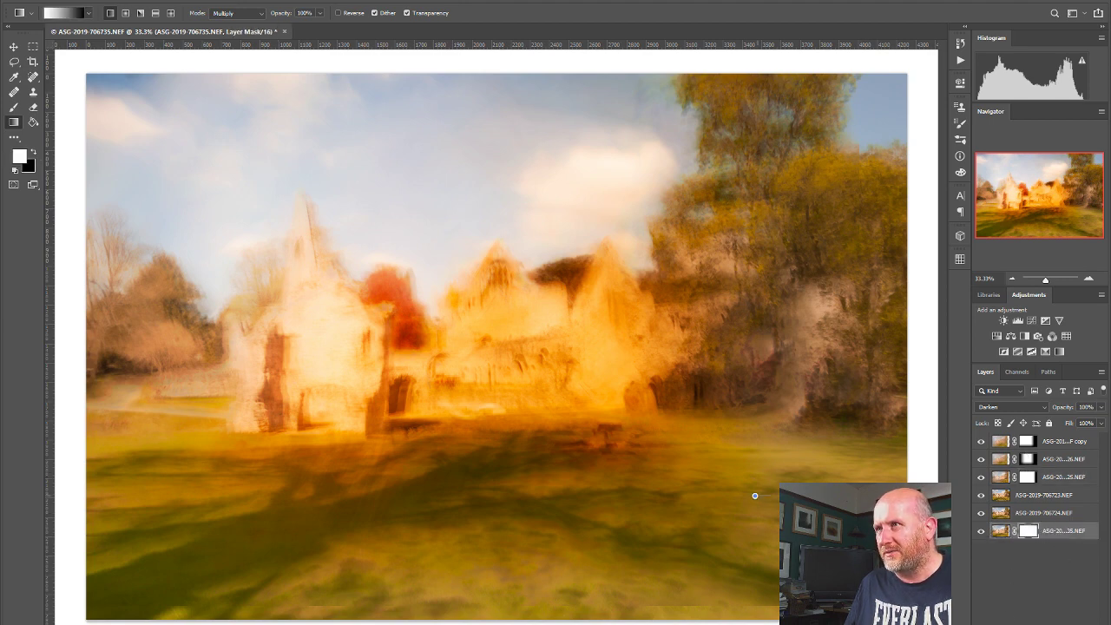
Step: Erase the lower-right corner on ASG-2019-706735.NEF's mask and the lower part of ASG-2019-706725.NEF's mask, setting the Eraser's opacity to 35%
click(14, 107)
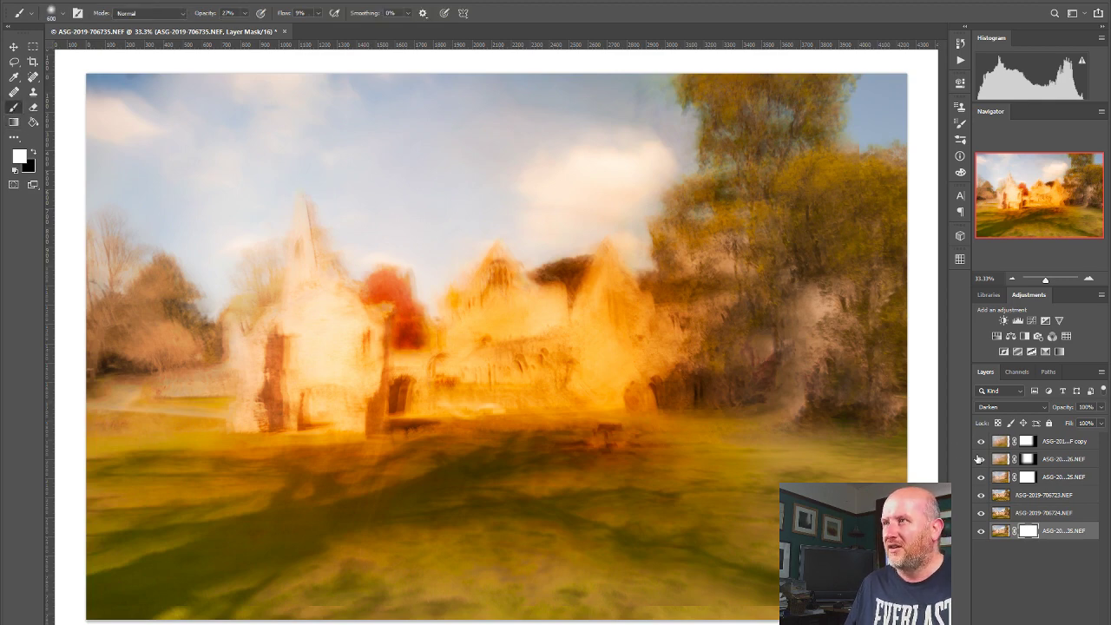
click(33, 107)
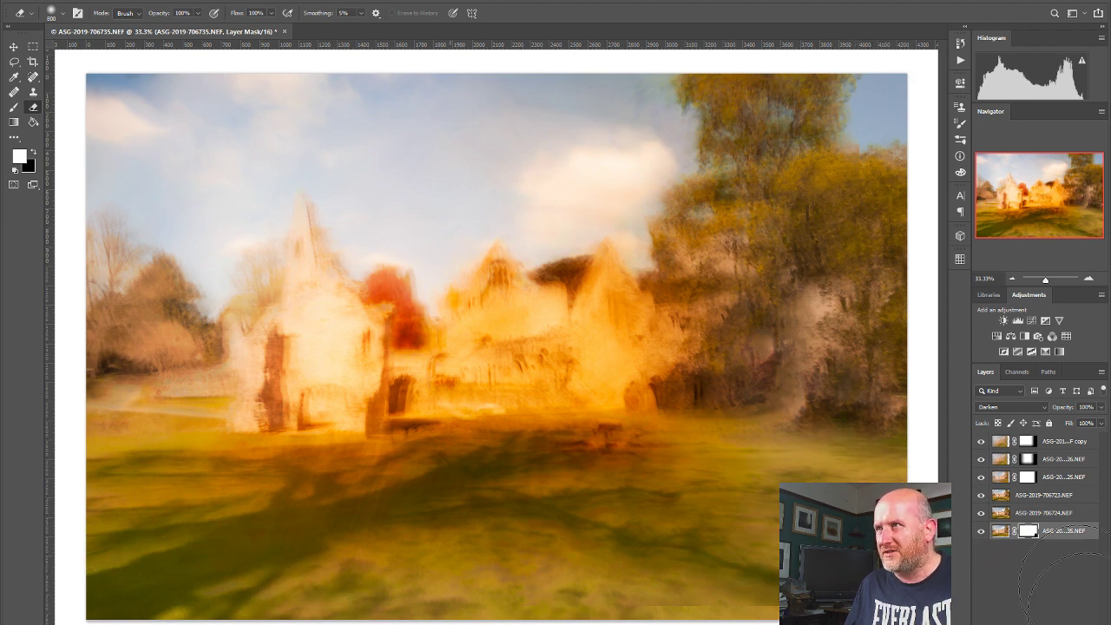
click(981, 477)
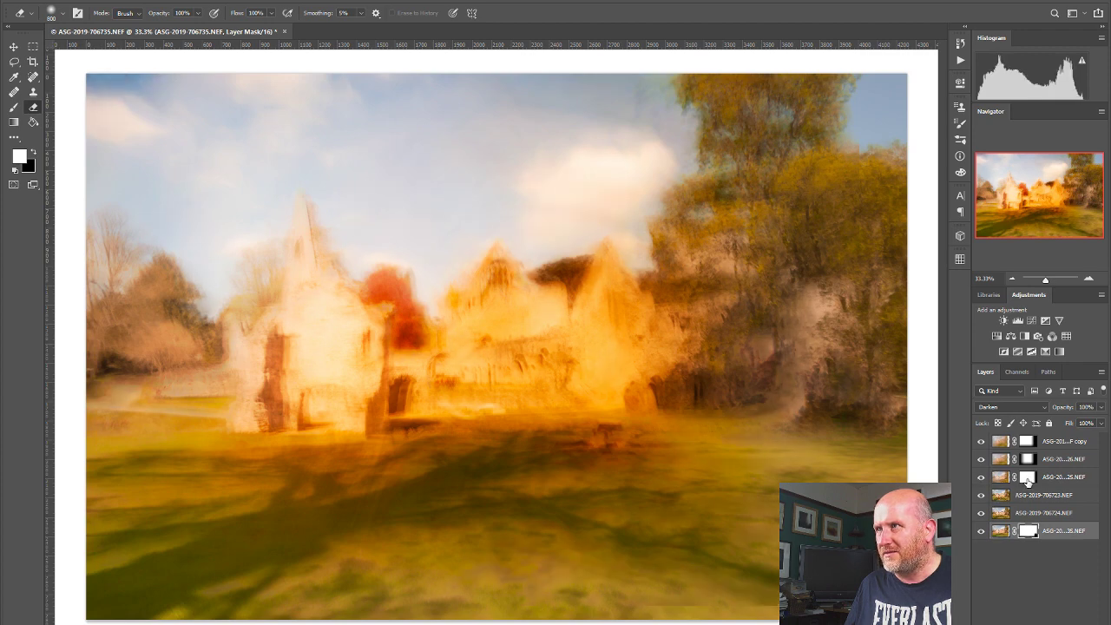
click(1027, 477)
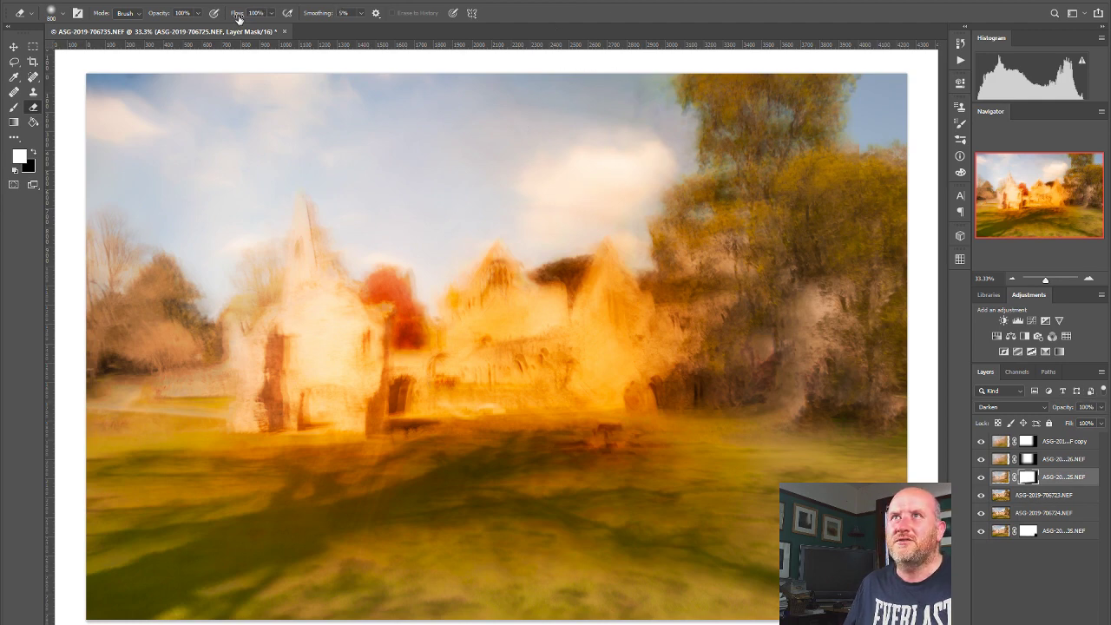
drag(202, 15, 162, 29)
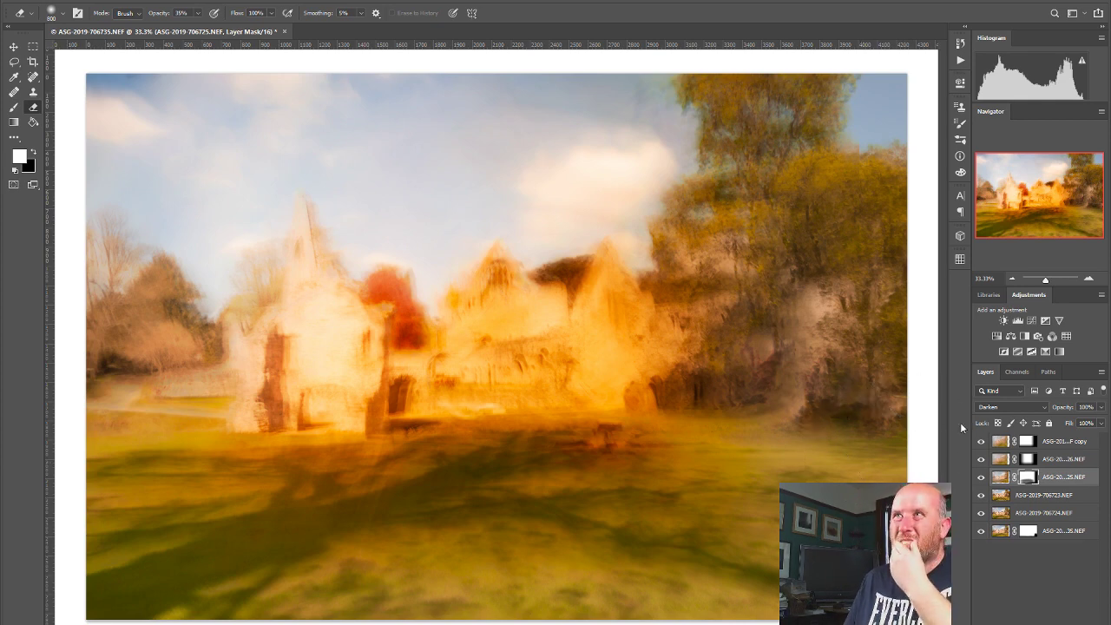
Step: Add a Hue/Saturation adjustment layer above the ASG-2019-706726.NEF copy and set its saturation to -30
click(1070, 443)
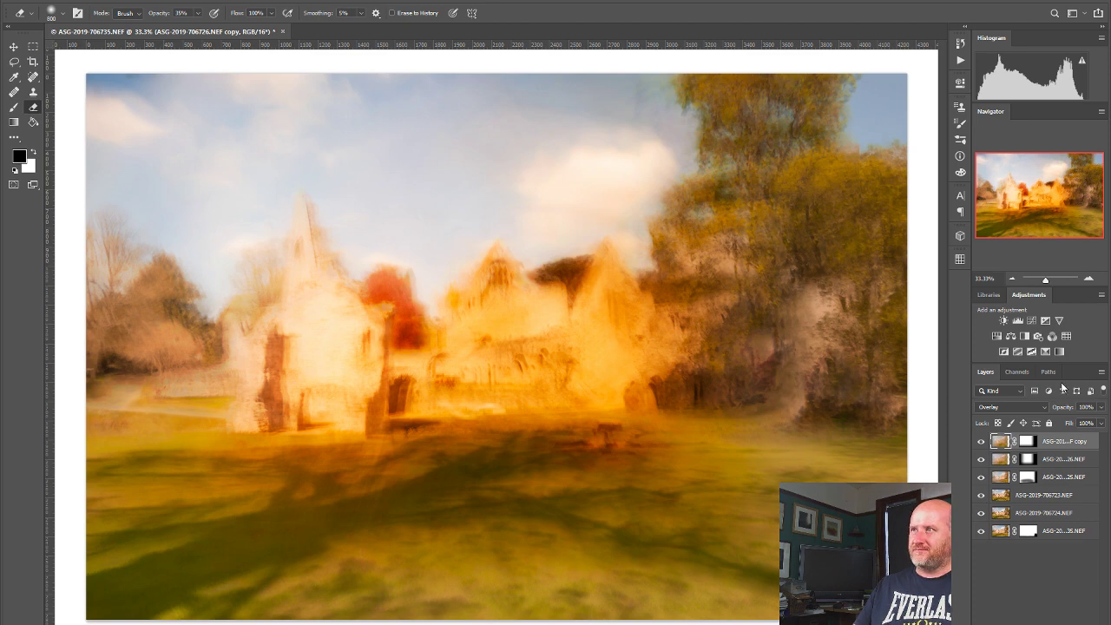
click(996, 336)
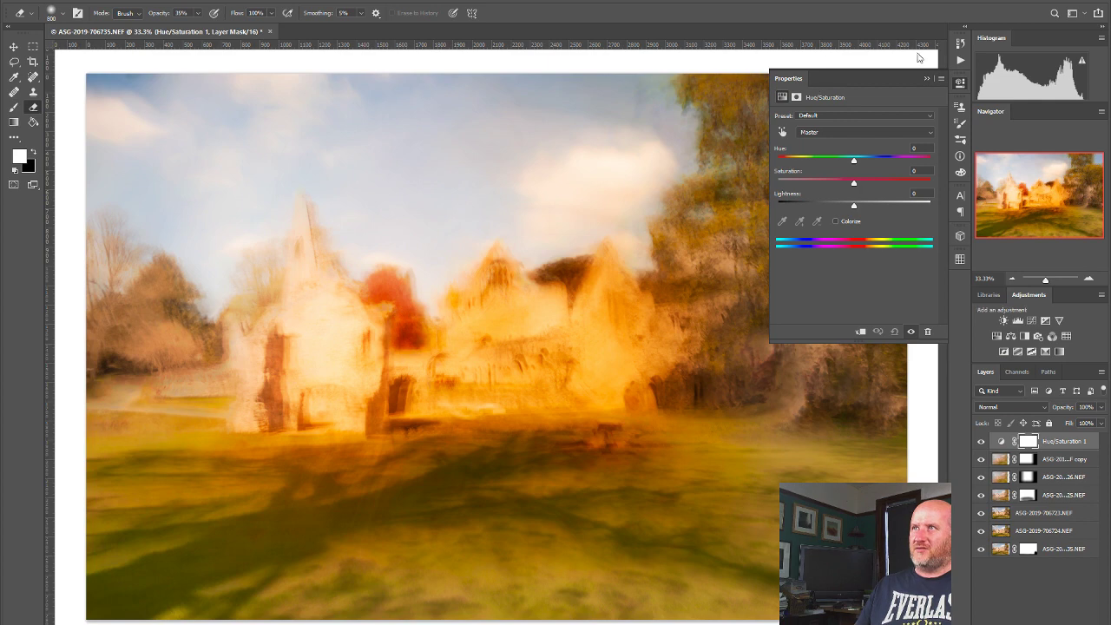
drag(855, 183, 829, 190)
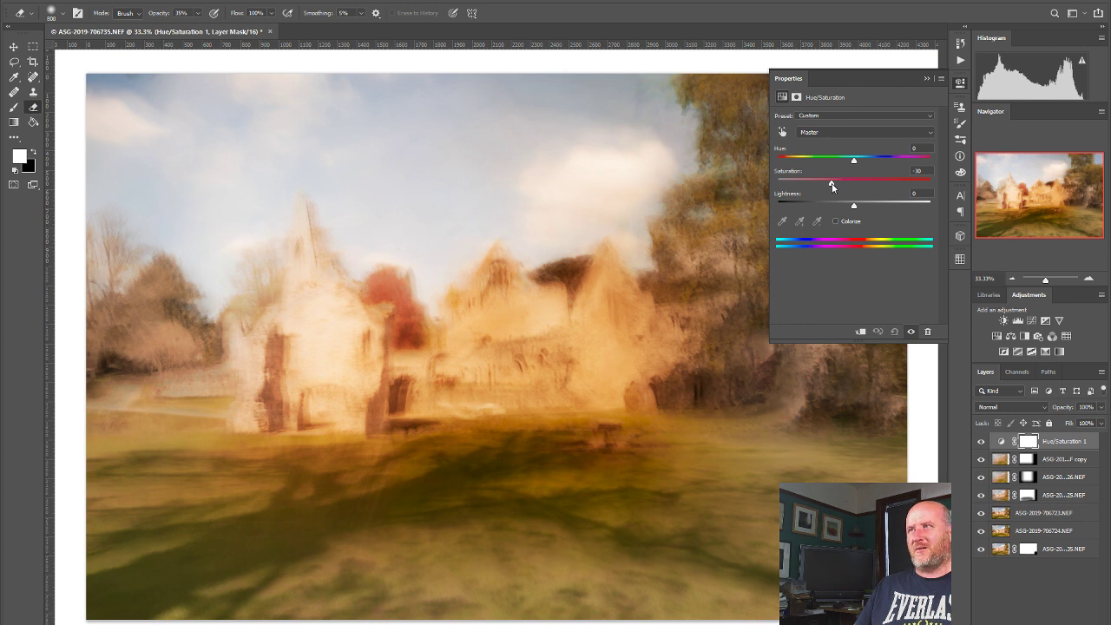
Step: Delete the Hue/Saturation adjustment layer and add a new empty layer at the top of the layer stack
drag(852, 185, 851, 185)
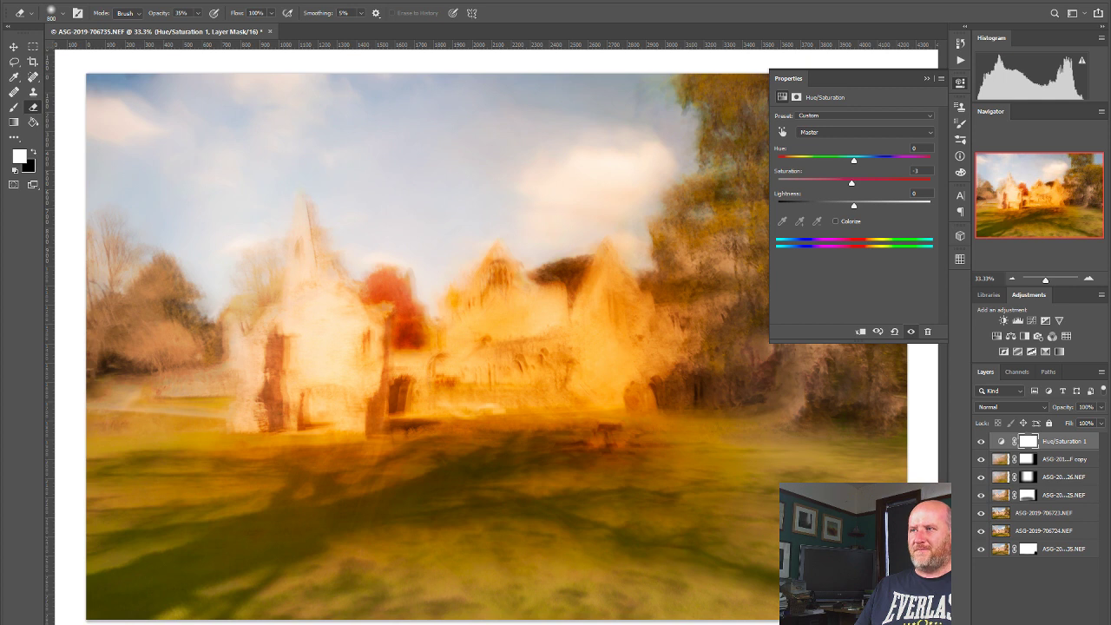
key(Delete)
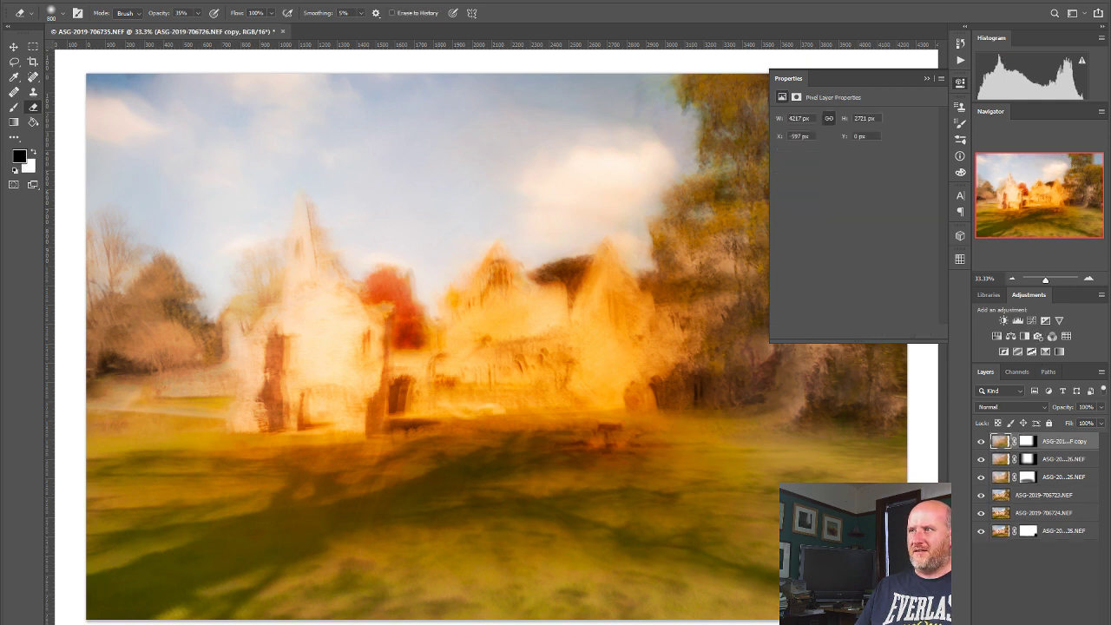
key(ctrl+shift+alt+n)
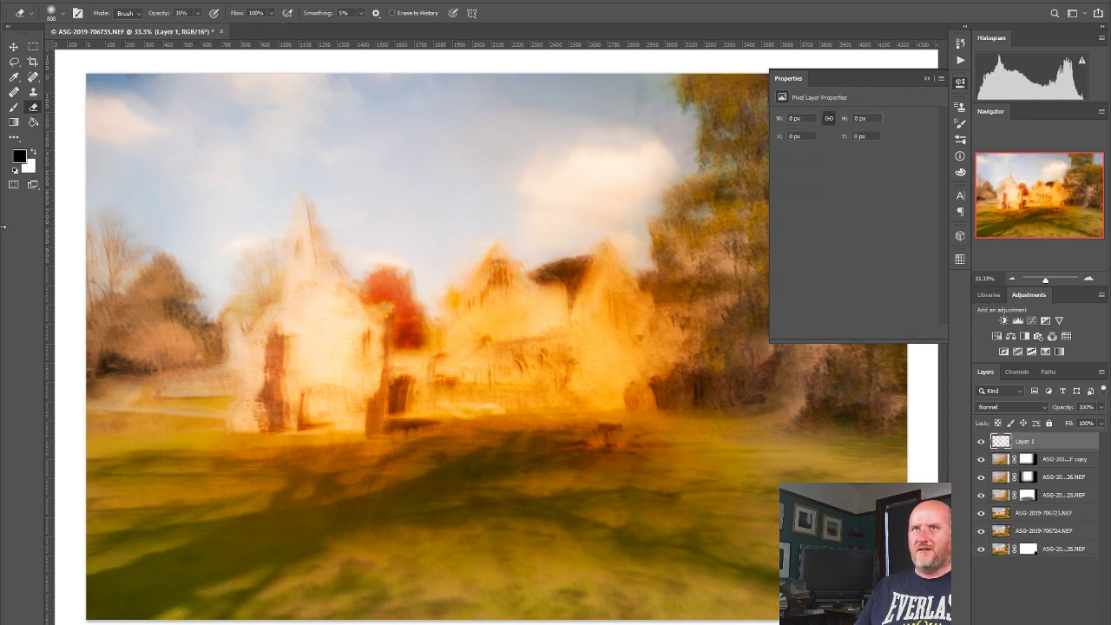
Step: Set the foreground colour to orange (#cf8a31) and fill the empty top layer with it using the Paint Bucket
click(19, 157)
click(267, 341)
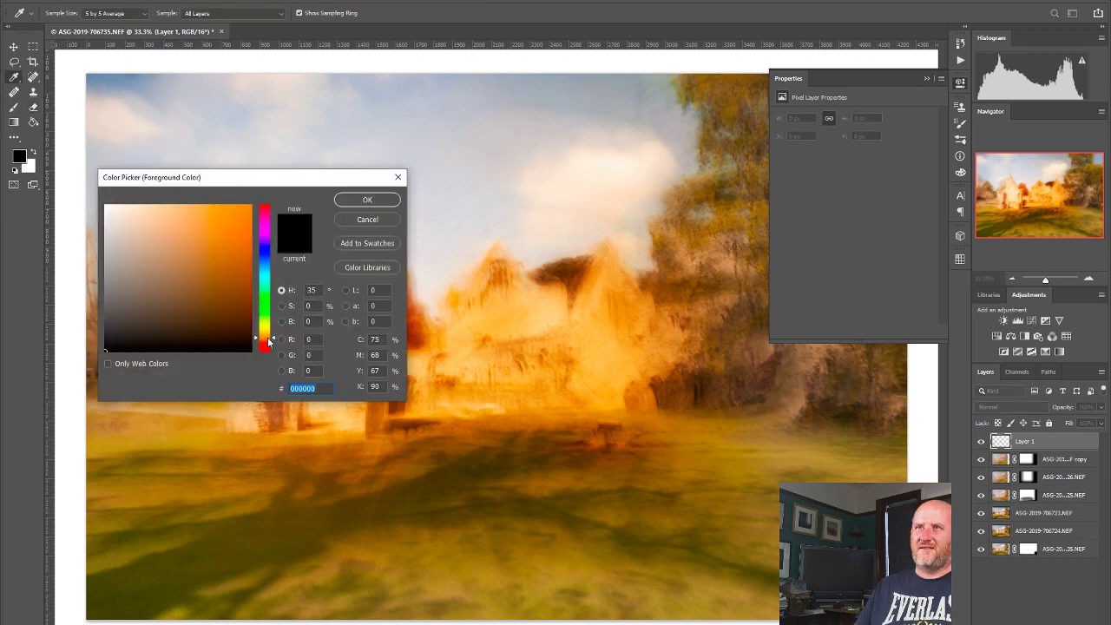
click(231, 230)
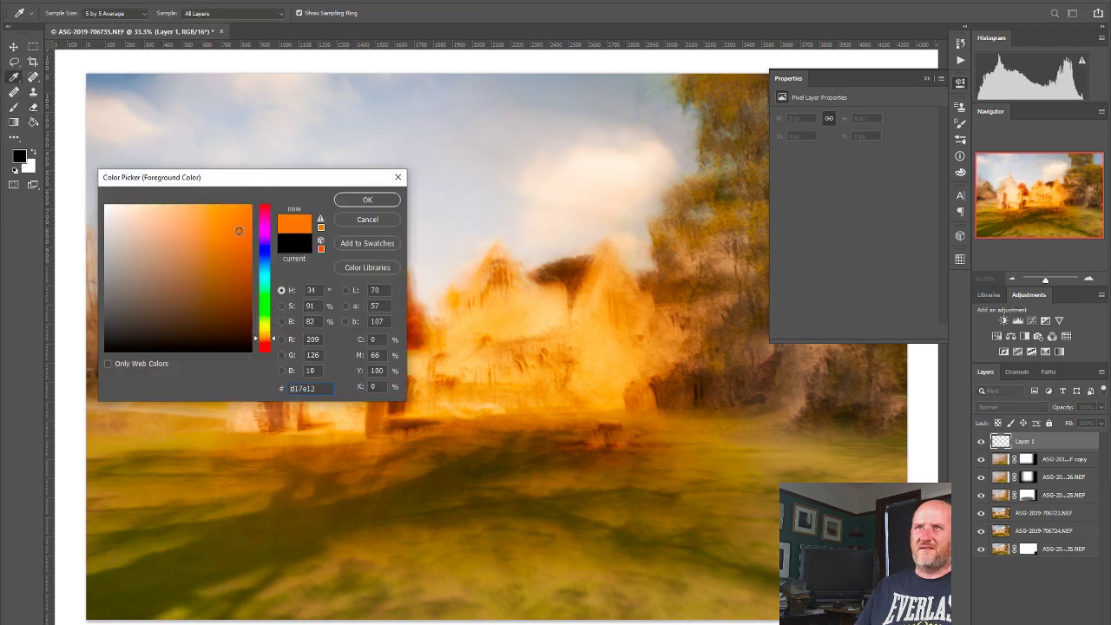
drag(231, 231, 217, 231)
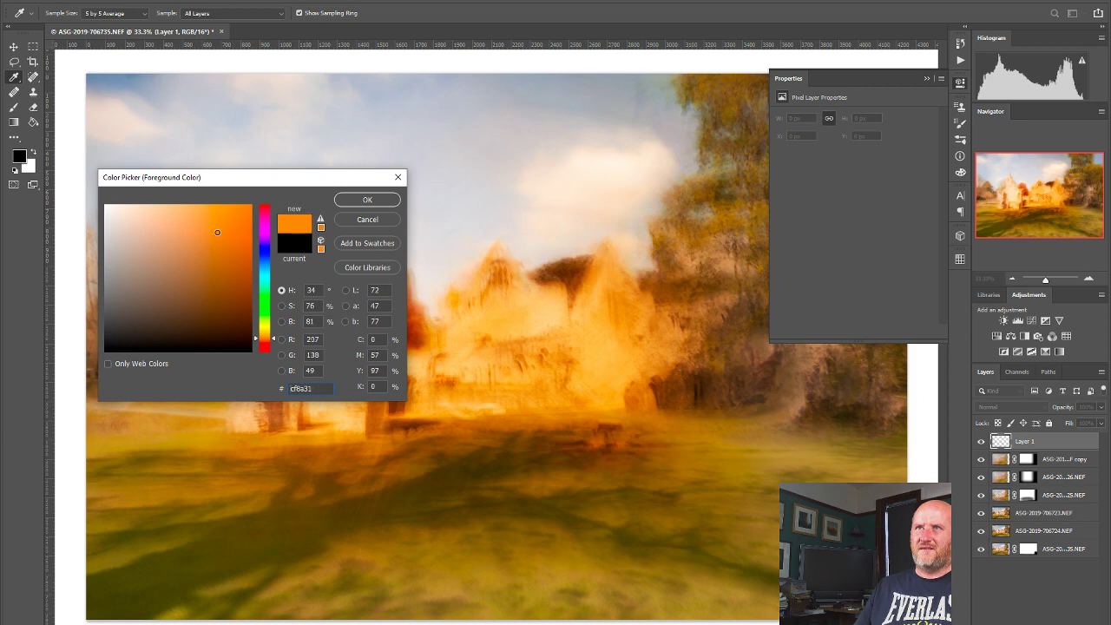
click(367, 200)
key(b)
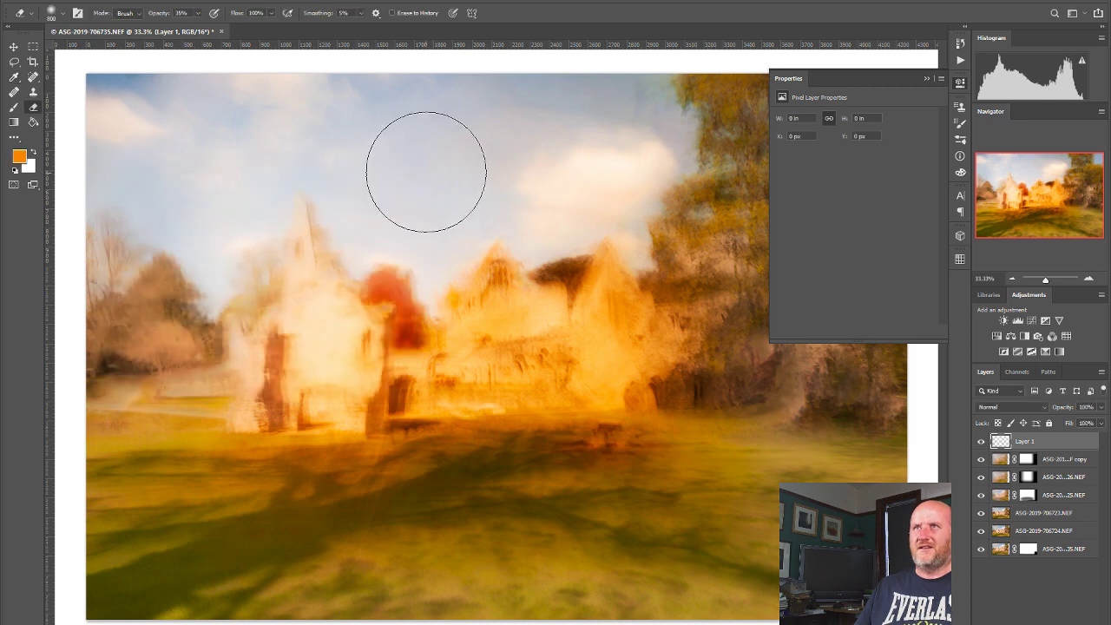
click(33, 121)
click(580, 288)
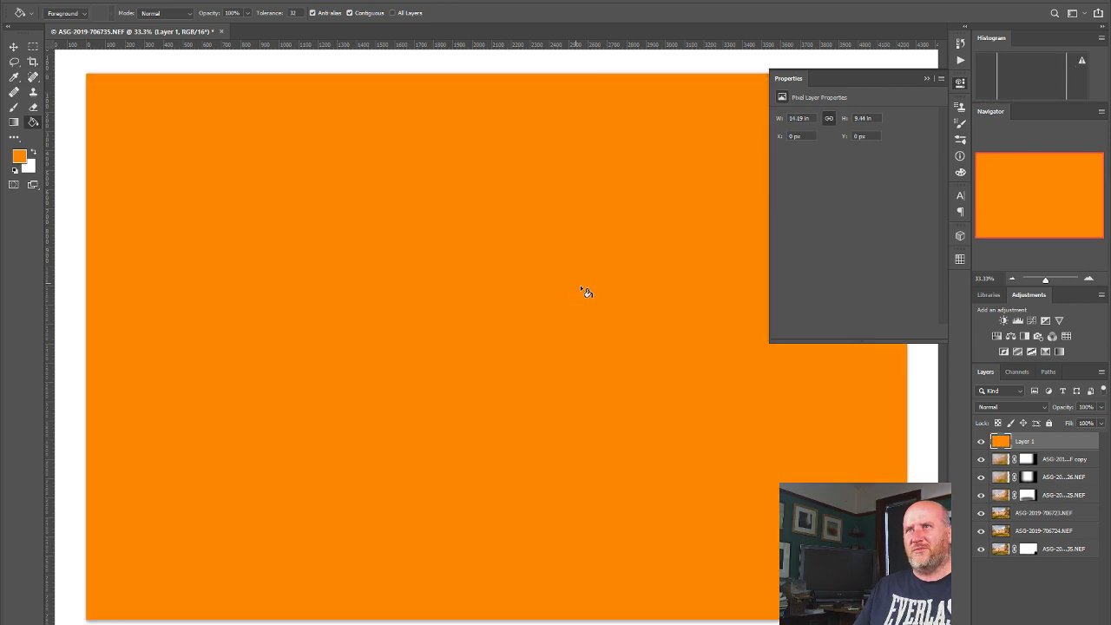
Step: Set the orange layer's blend mode to Hue and its opacity to 34%
click(1007, 408)
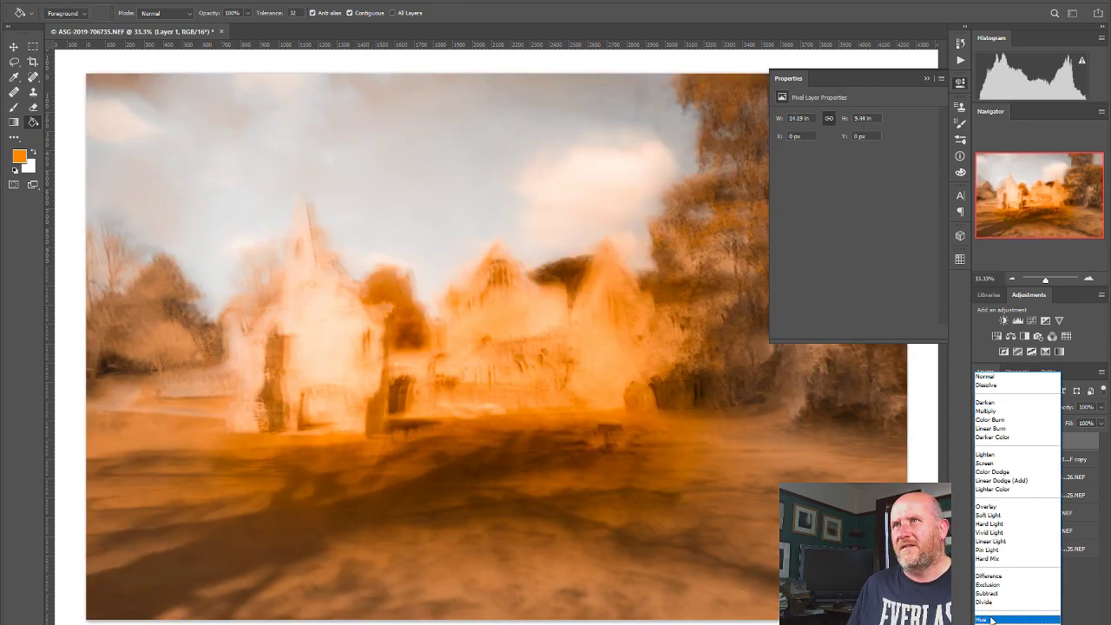
click(991, 619)
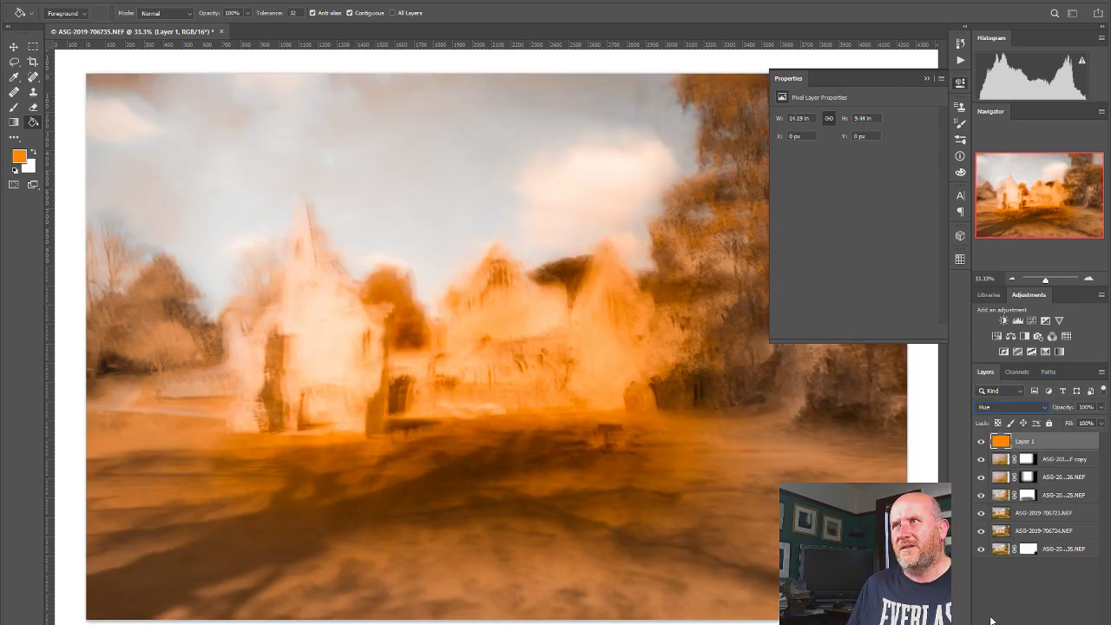
click(1101, 407)
drag(1073, 428, 1066, 422)
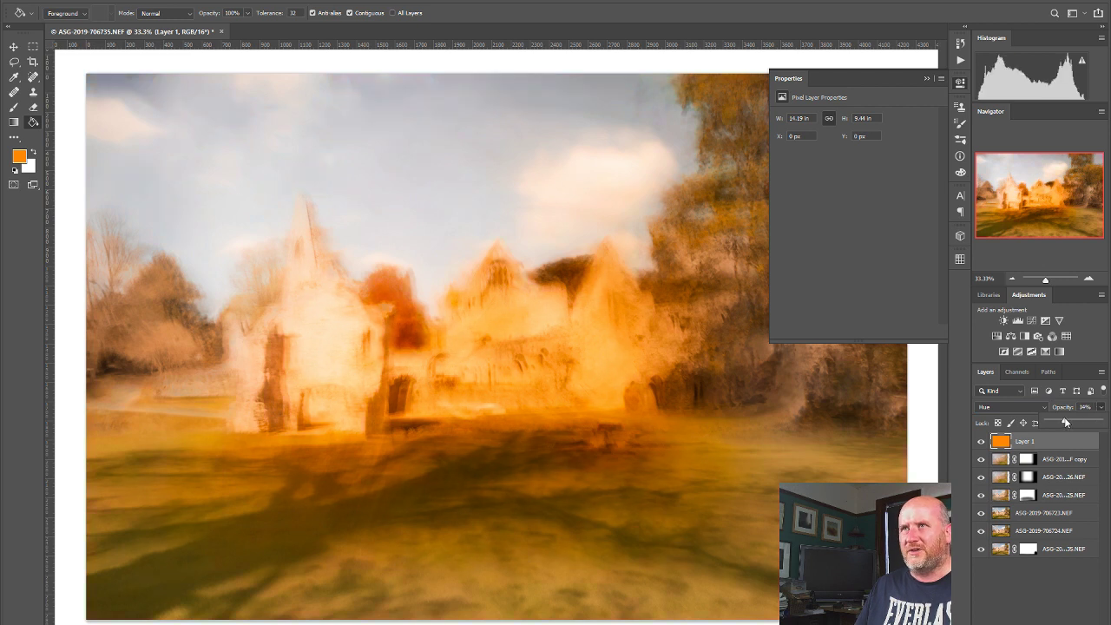
Step: Switch the orange layer off and on twice to compare the image with and without its tint
click(982, 442)
click(982, 441)
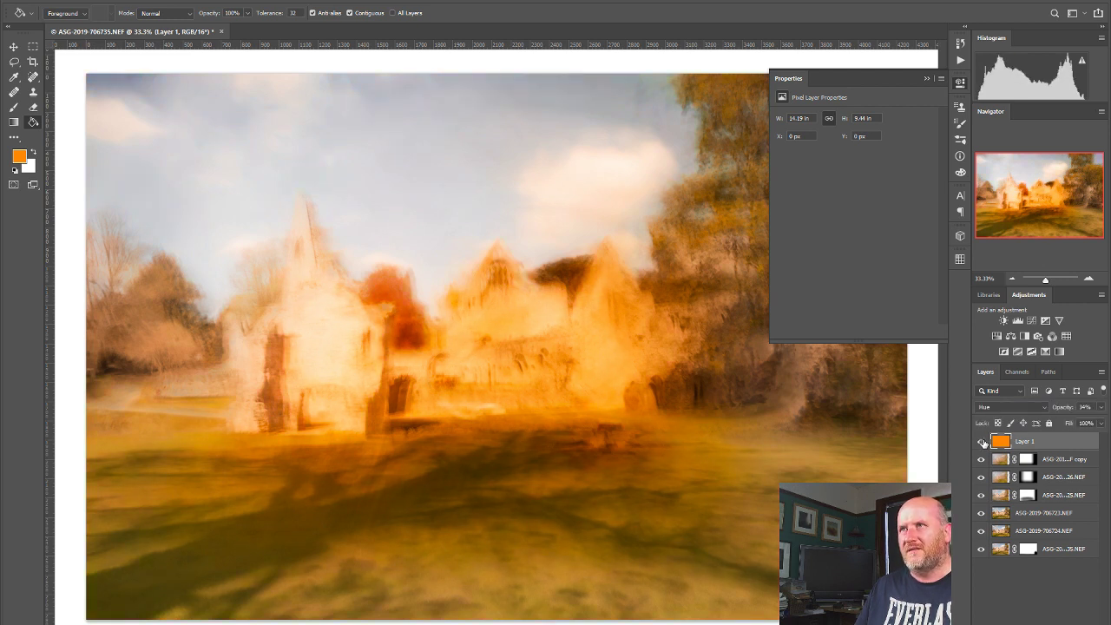
click(981, 441)
click(982, 441)
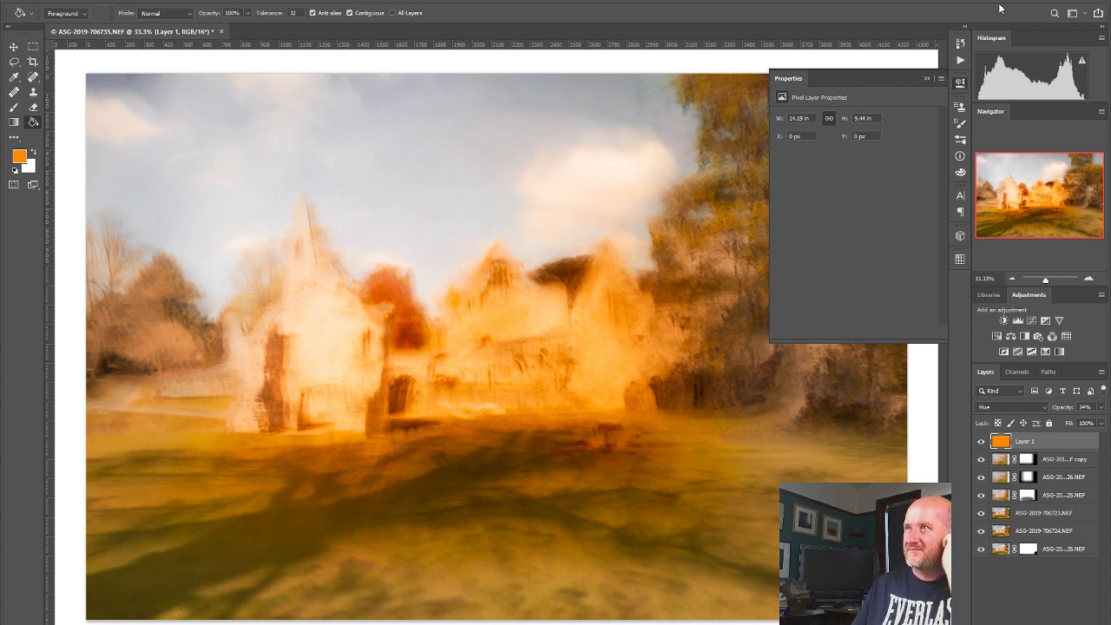
Step: Stamp all visible layers into a new merged layer on top and open it in Analog Efex Pro 2
click(960, 82)
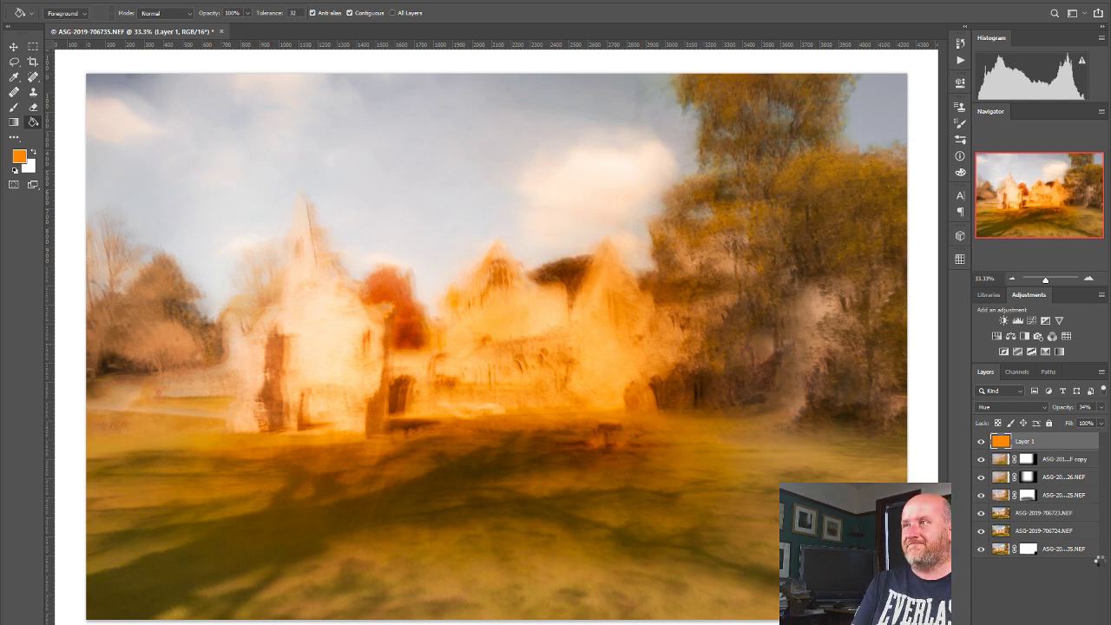
key(ctrl+shift+alt+e)
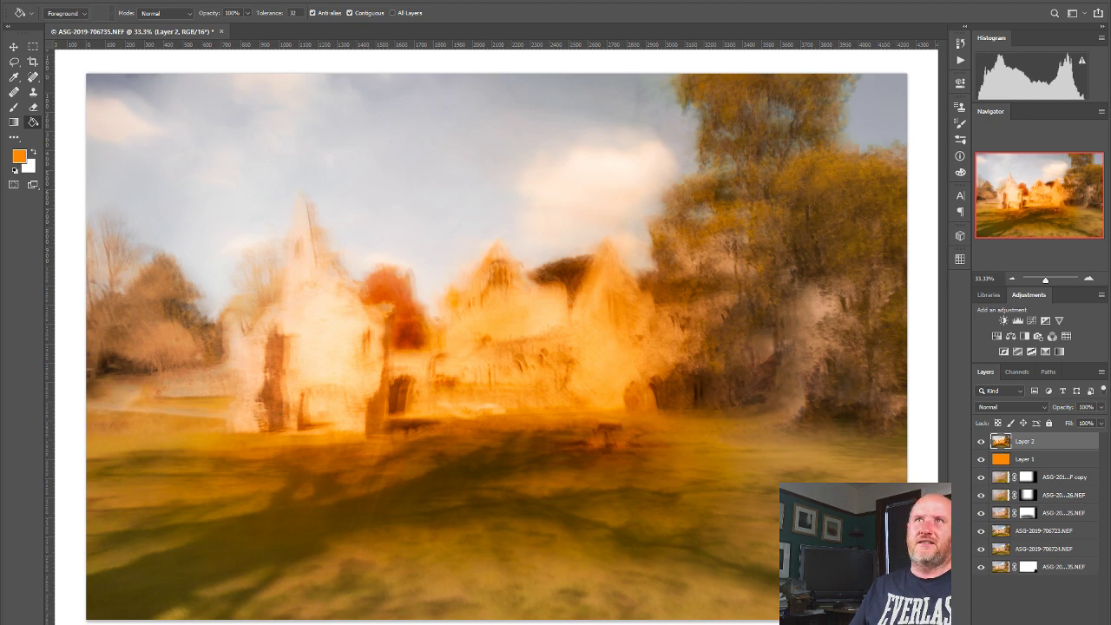
click(184, 0)
mouse_move(211, 241)
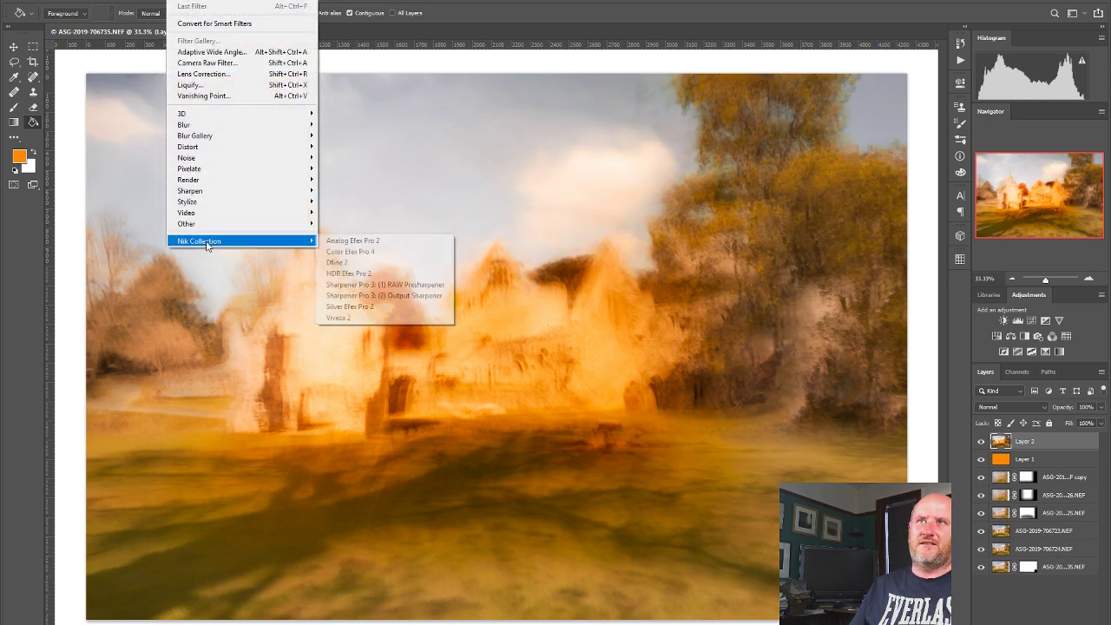
click(363, 242)
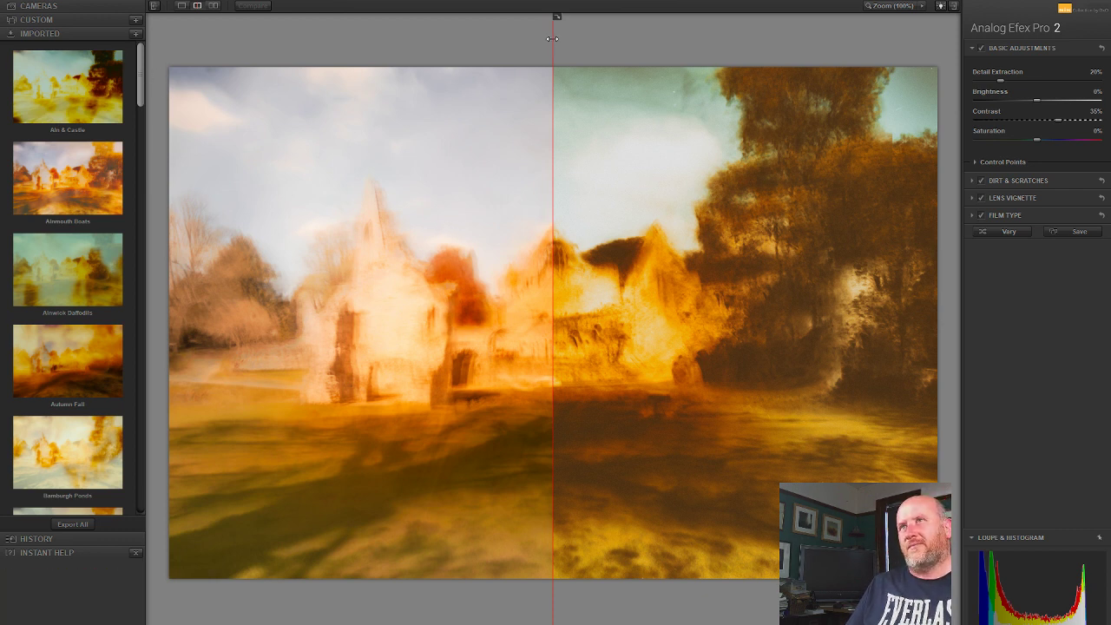
Step: Shift the before/after divider near the image's left edge and examine the imported presets' previews for a suitable look
drag(552, 38, 213, 16)
scroll(144, 67, down, 1)
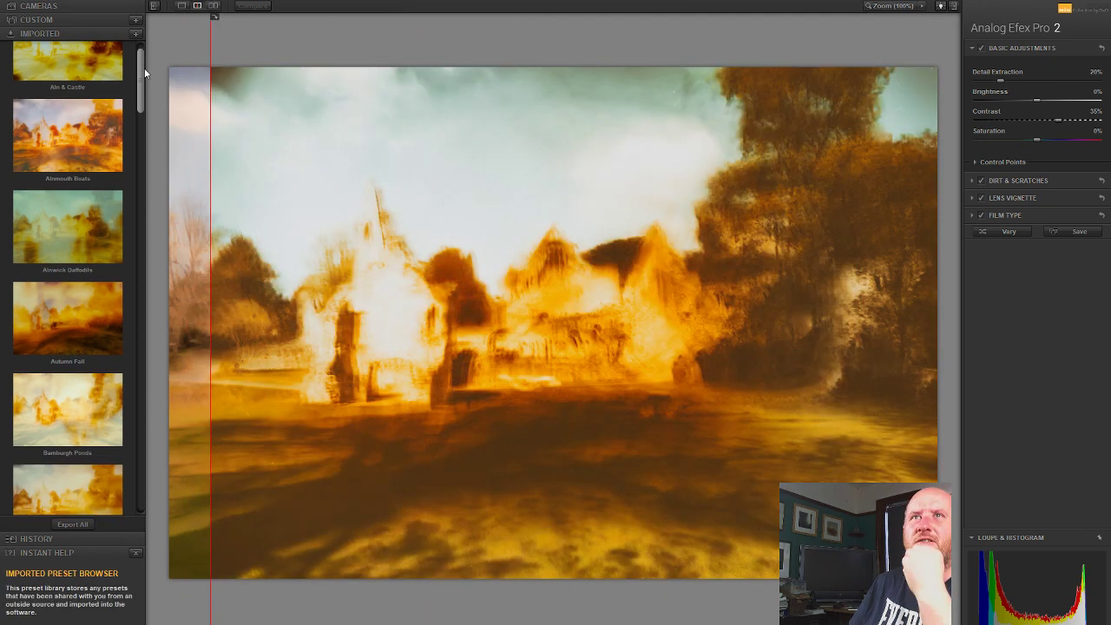
scroll(144, 68, down, 3)
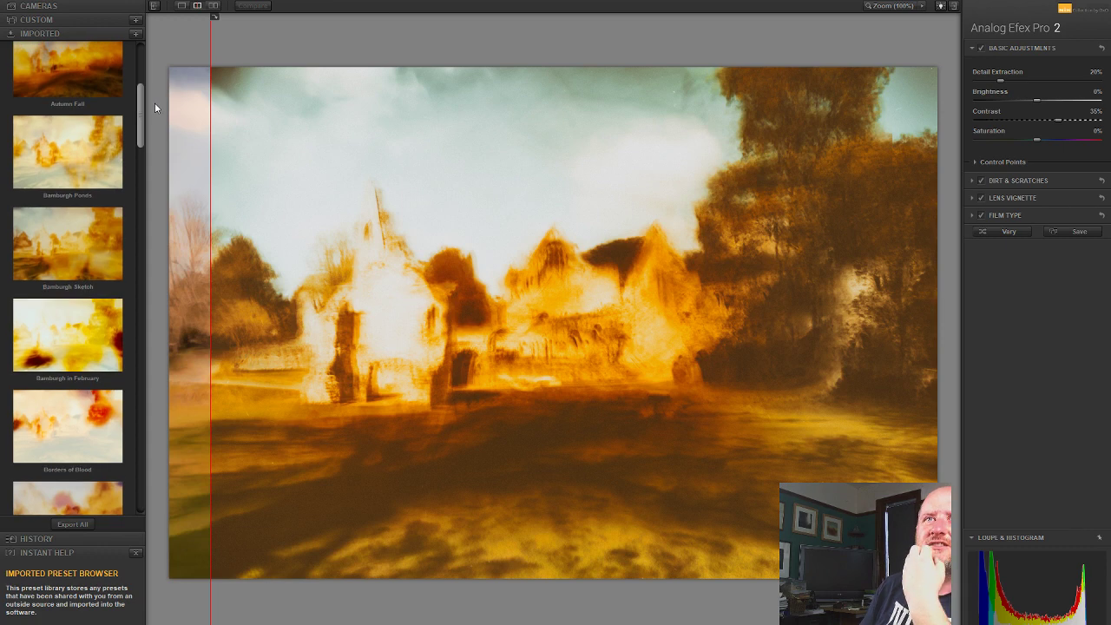
scroll(152, 126, down, 3)
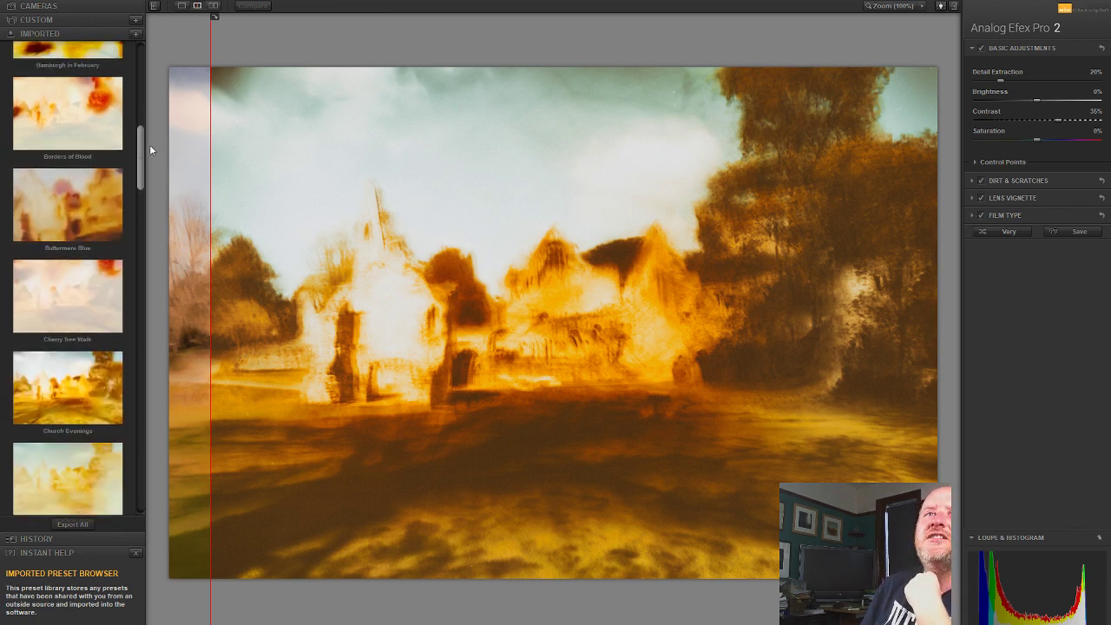
scroll(151, 156, down, 3)
scroll(154, 187, down, 2)
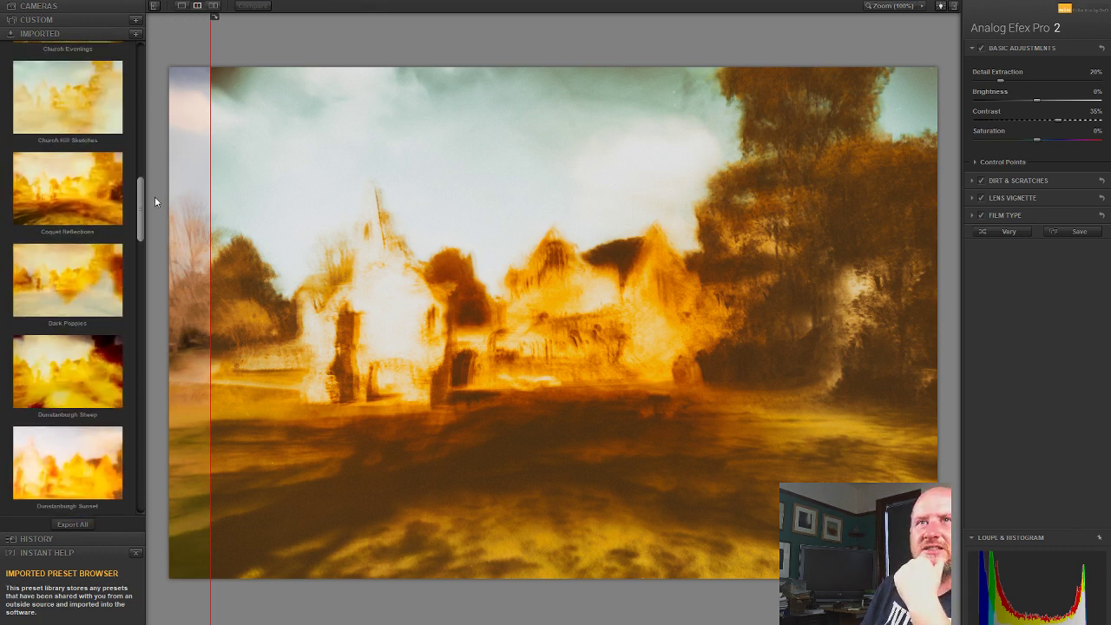
scroll(155, 201, down, 5)
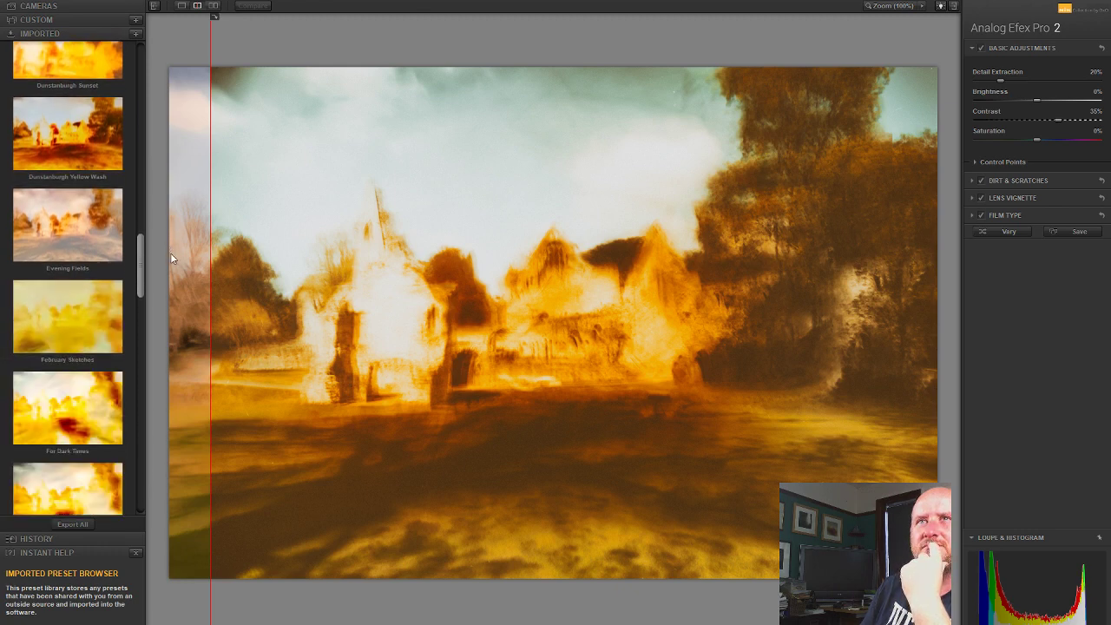
scroll(168, 261, down, 5)
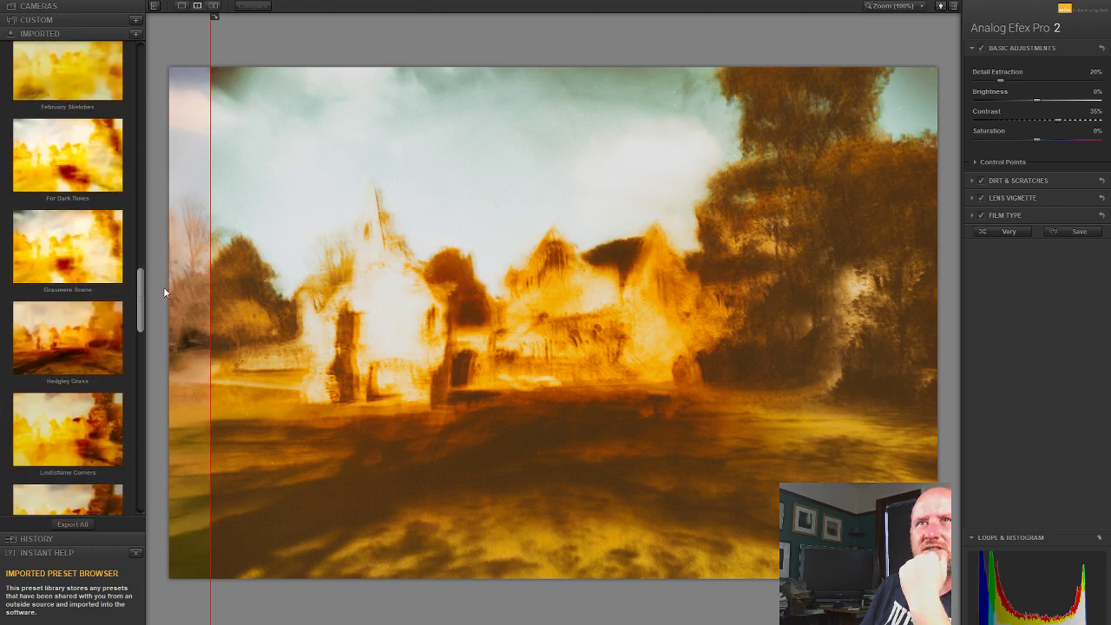
scroll(164, 292, down, 4)
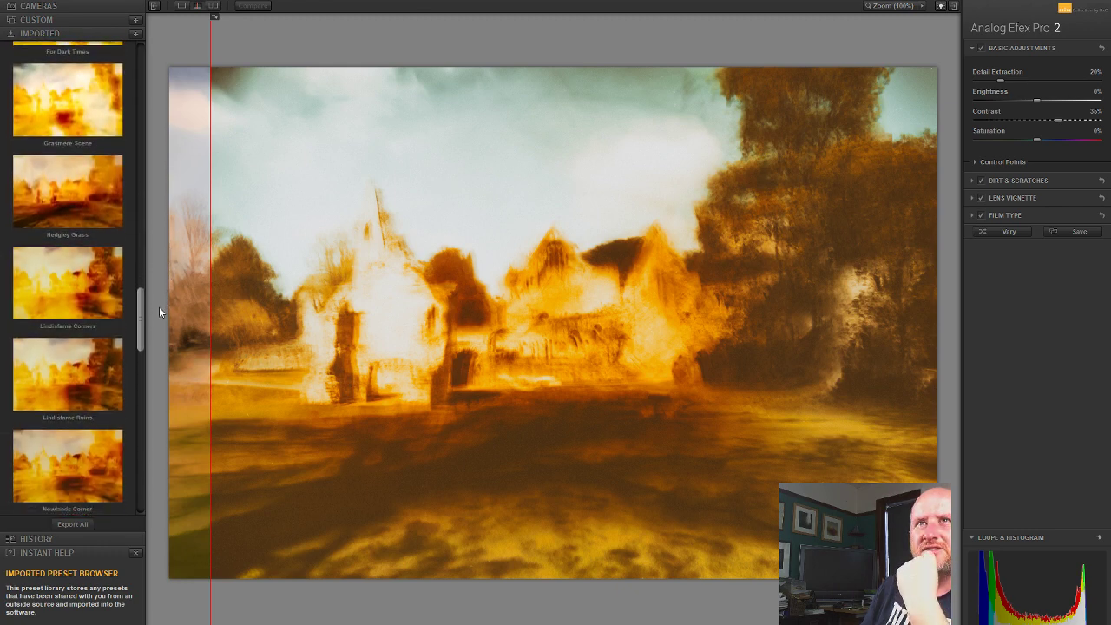
scroll(159, 312, down, 4)
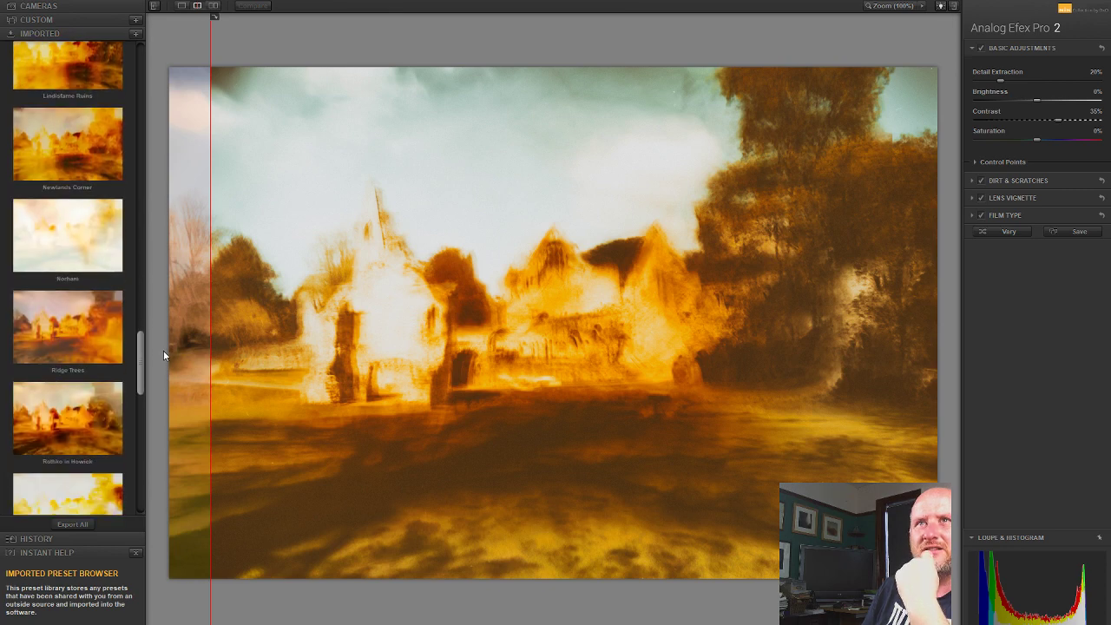
scroll(163, 350, down, 5)
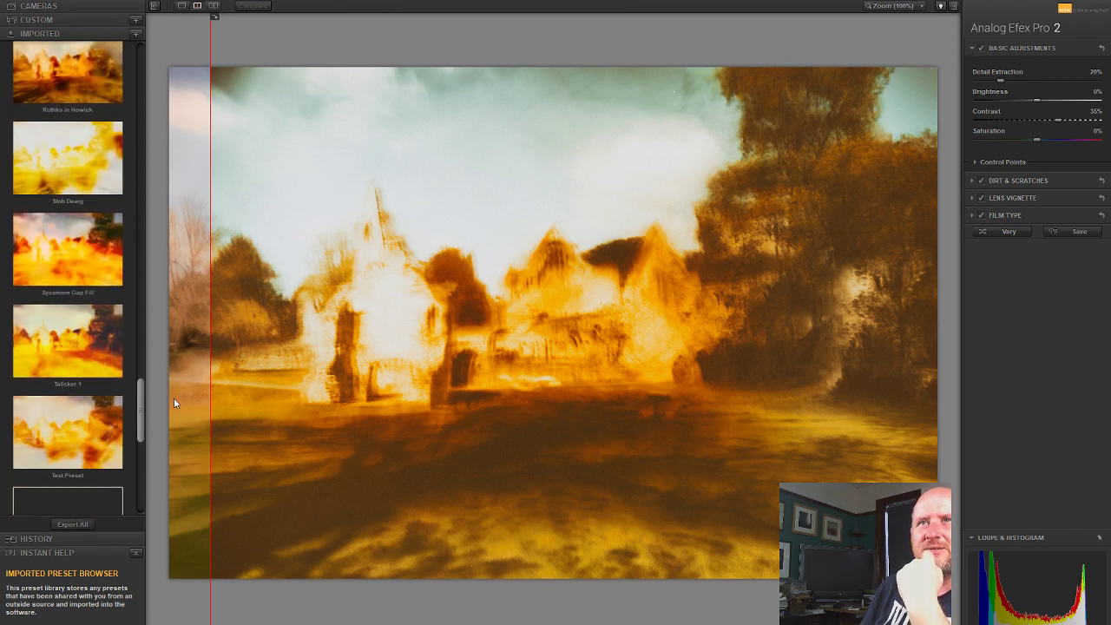
scroll(174, 402, down, 4)
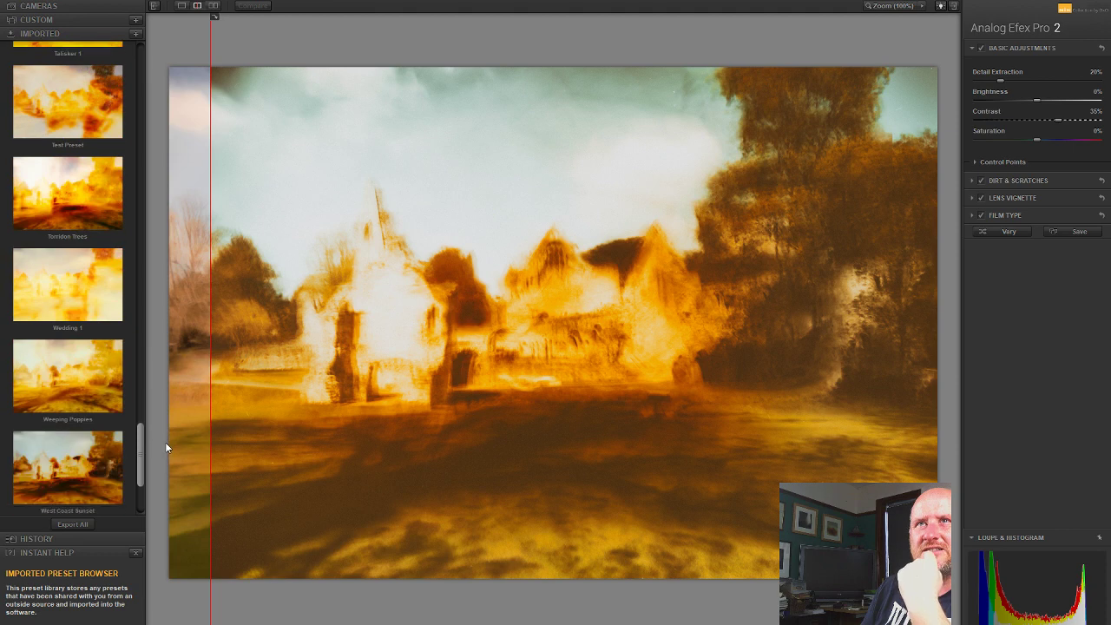
scroll(167, 447, down, 4)
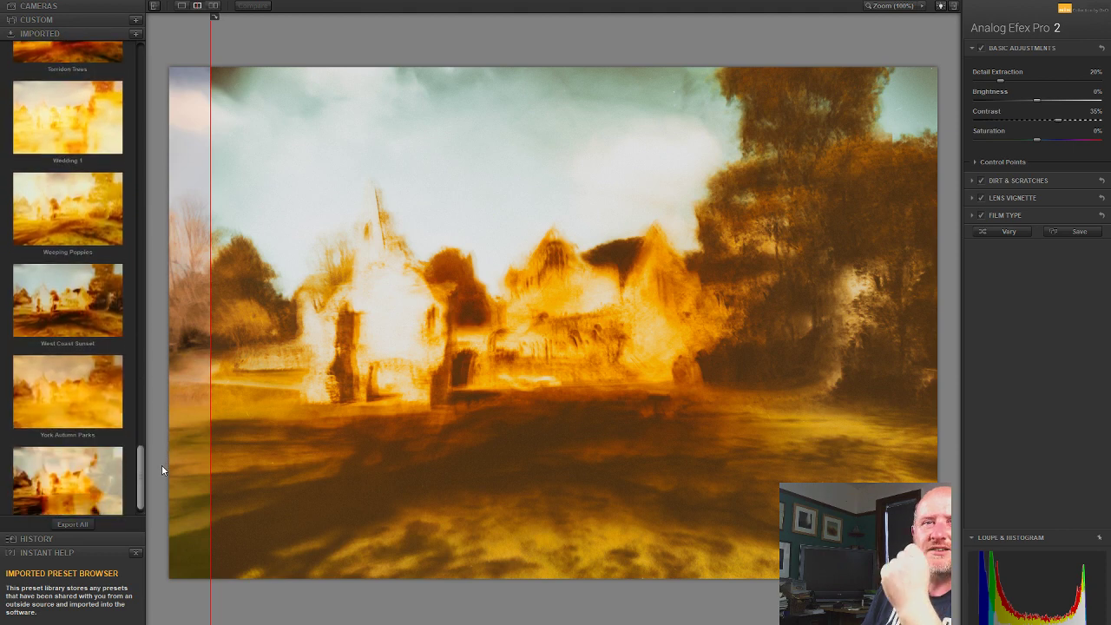
scroll(162, 469, down, 2)
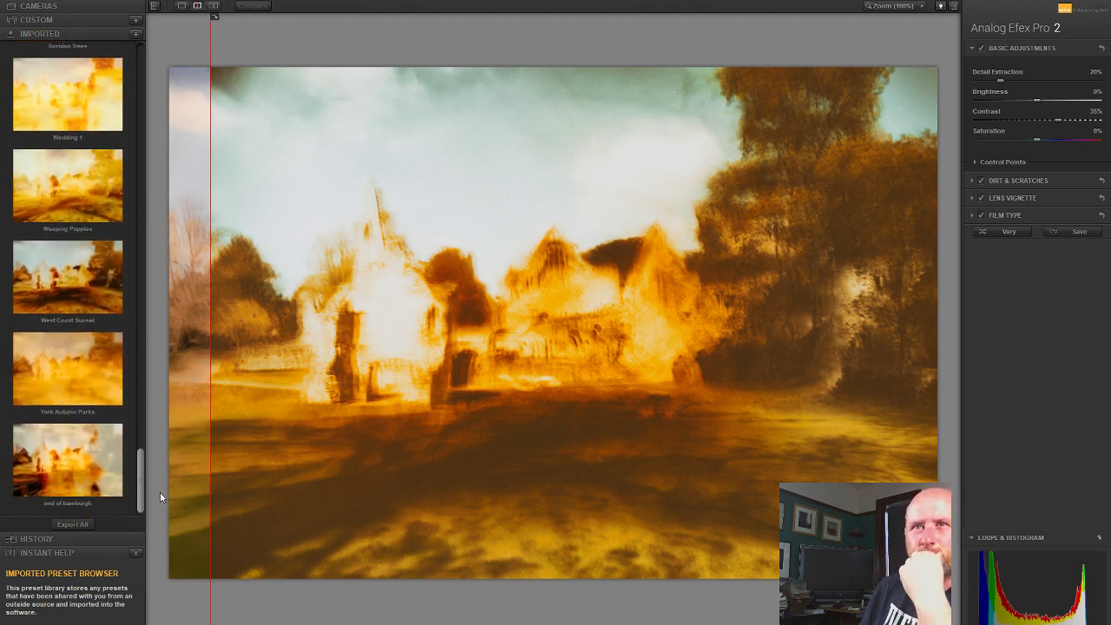
scroll(165, 469, up, 20)
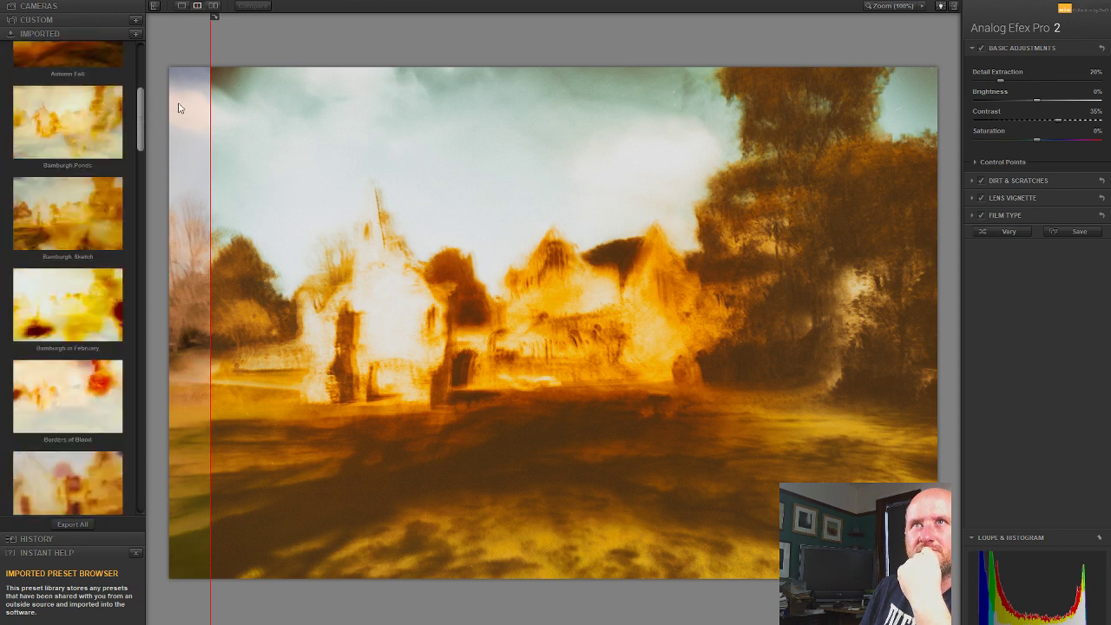
Step: Try the custom preset Golden Mist and shift the before/after divider fully to the image's left edge
click(71, 22)
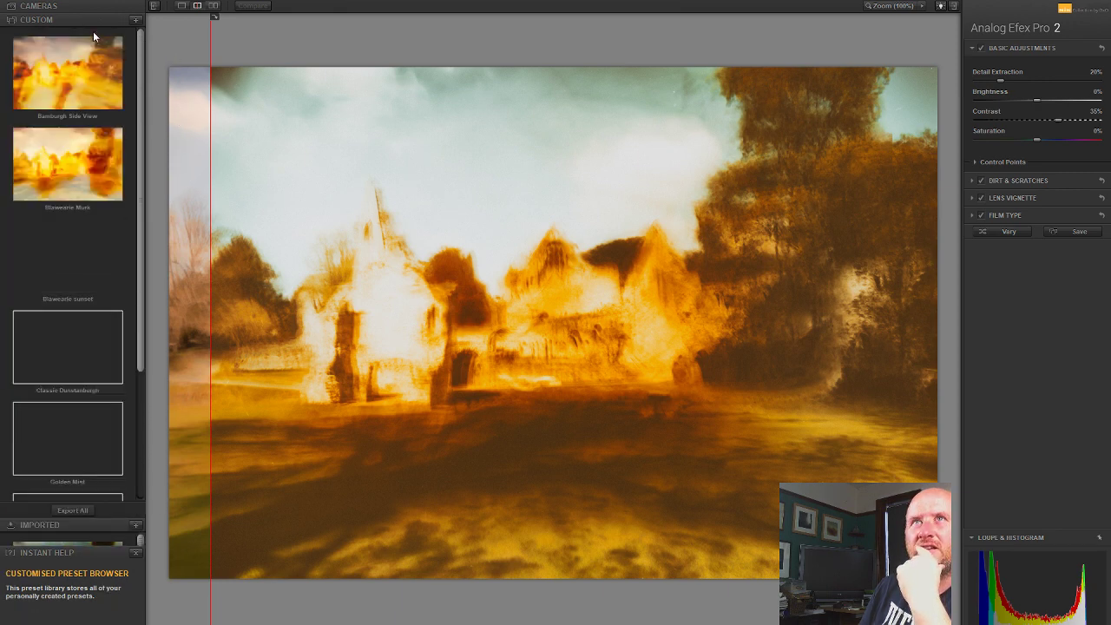
drag(139, 100, 130, 283)
click(113, 276)
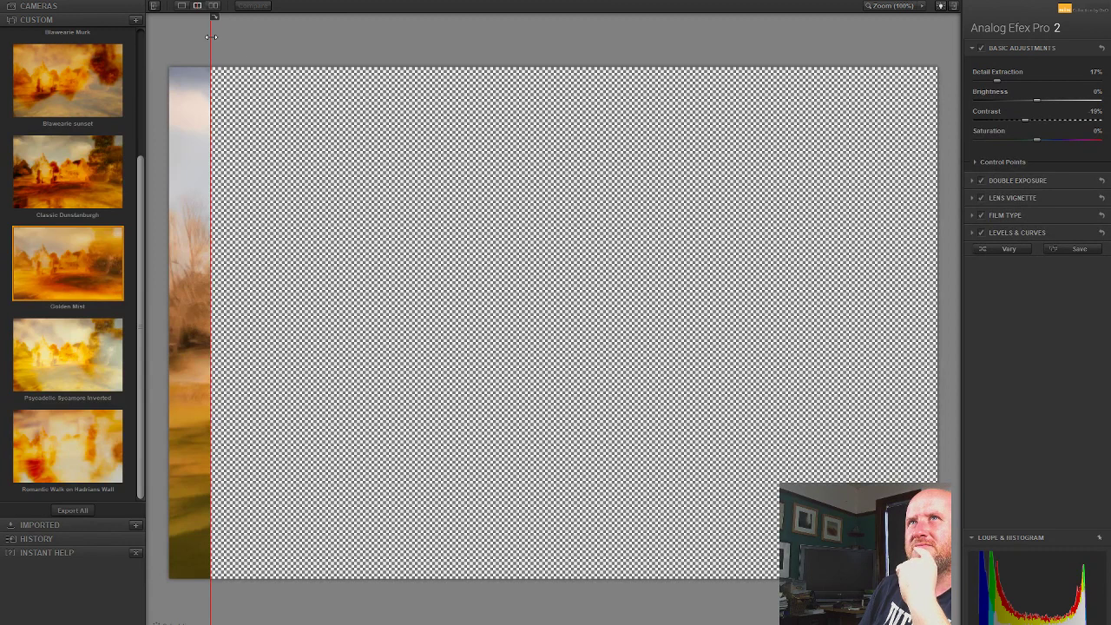
drag(210, 38, 170, 38)
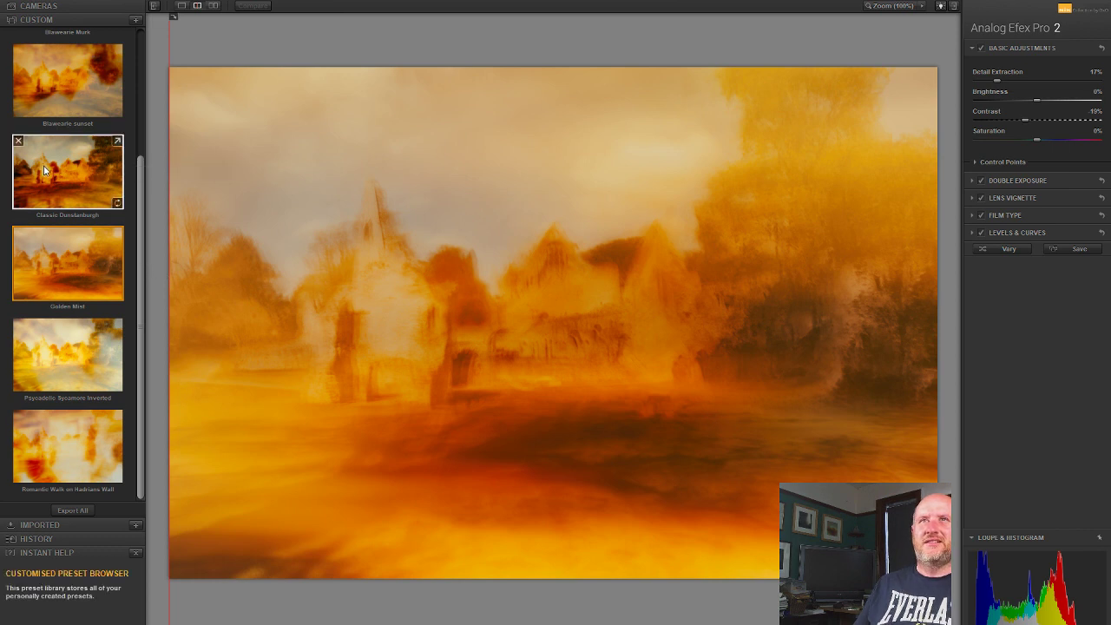
Step: Apply the custom preset Classic Dunstanburgh and reposition its double exposure's second image over the abbey ruins, tilting it slightly
click(116, 142)
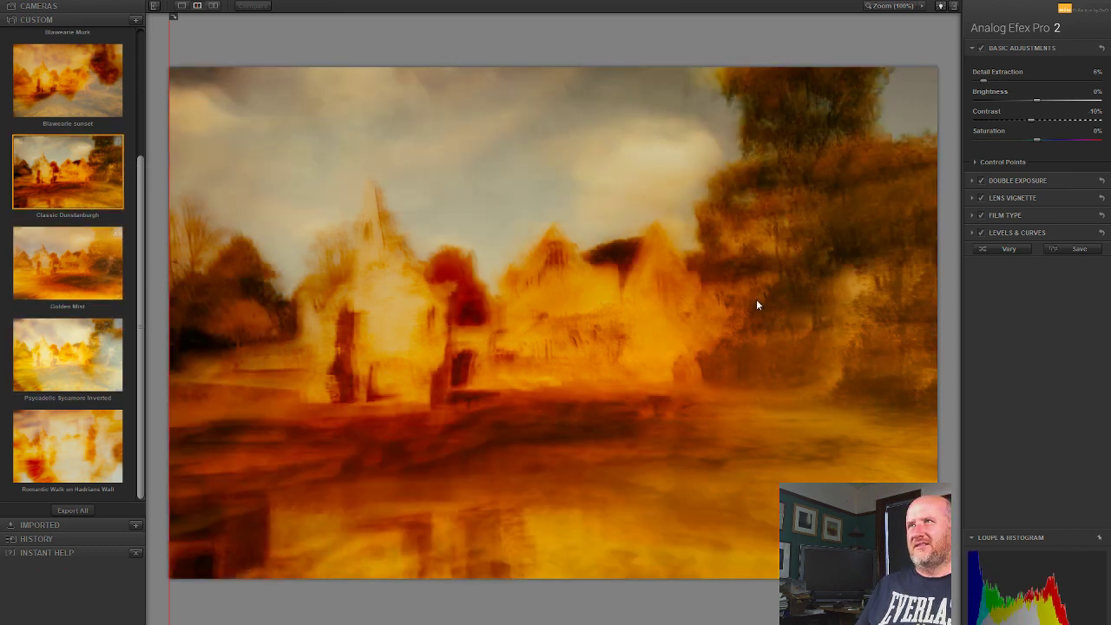
click(1028, 180)
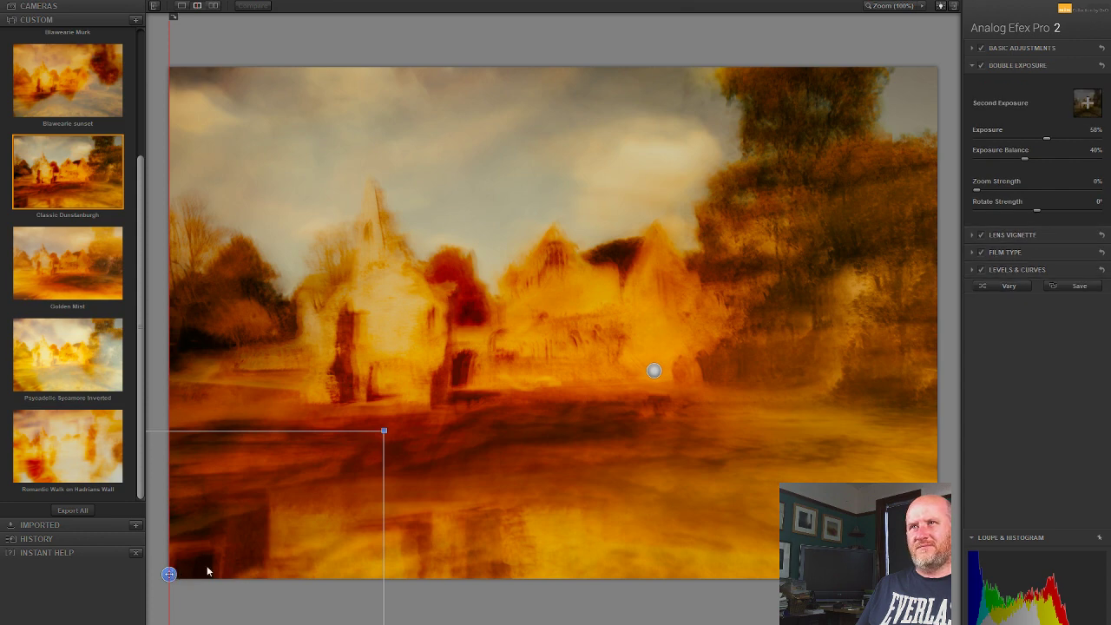
drag(170, 573, 473, 299)
drag(694, 151, 697, 186)
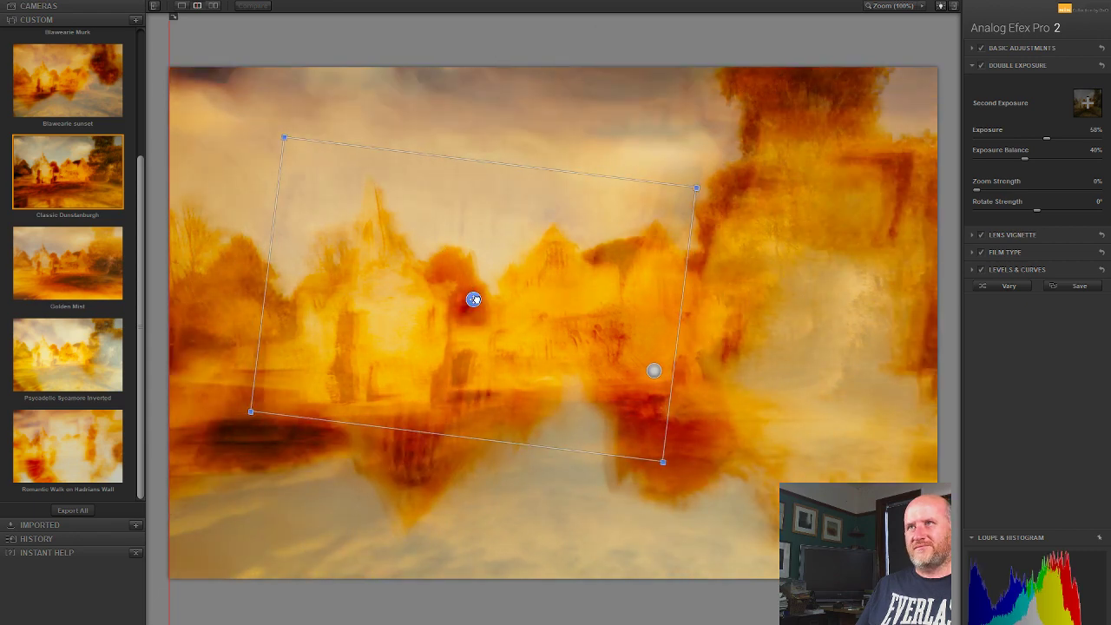
drag(473, 298, 420, 302)
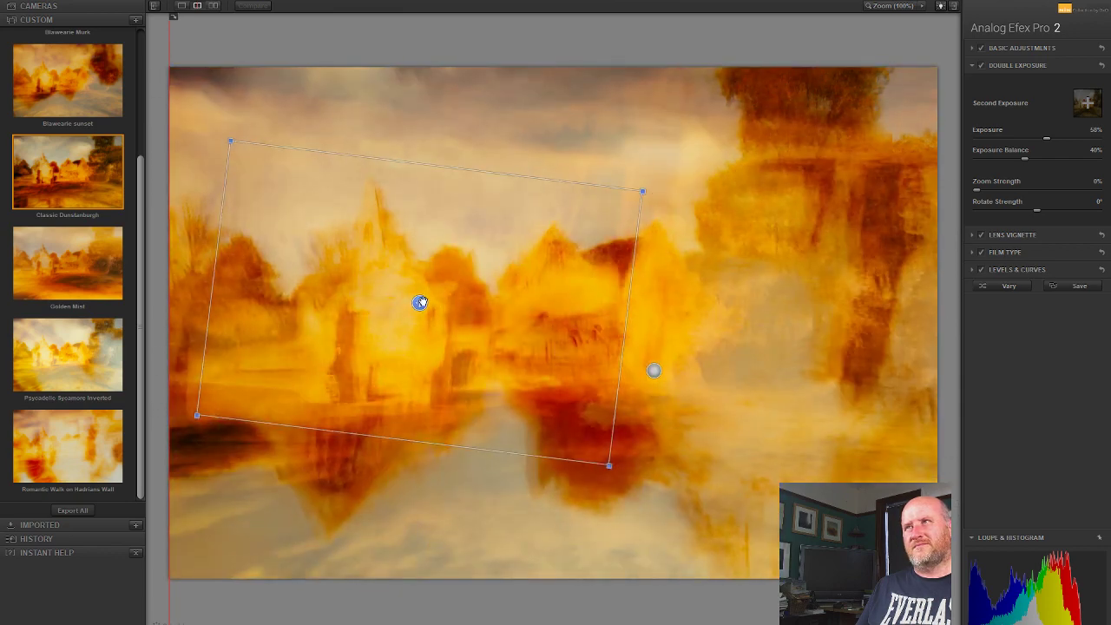
Step: Set the double exposure's Exposure and Exposure Balance to 50%, and lower the image's Saturation to -26%
double_click(1031, 158)
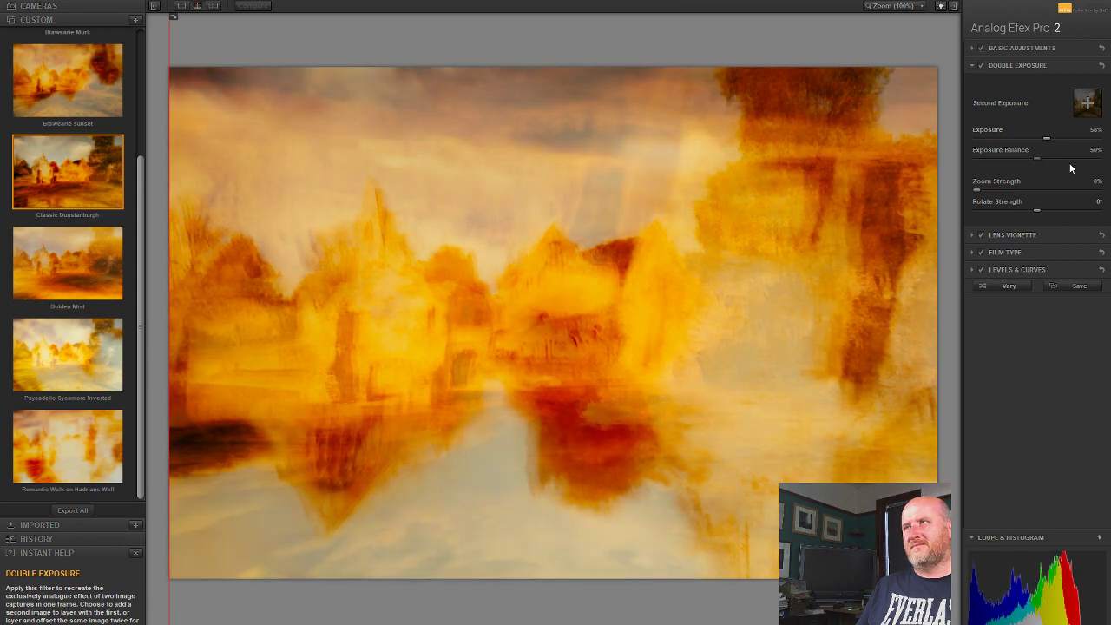
double_click(1048, 139)
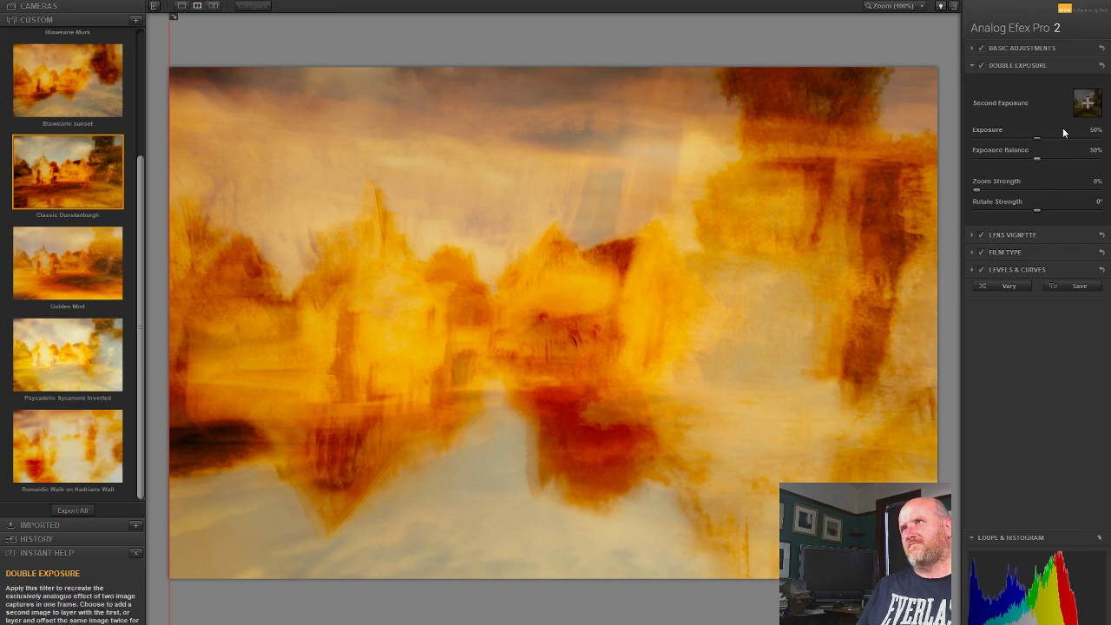
click(1004, 47)
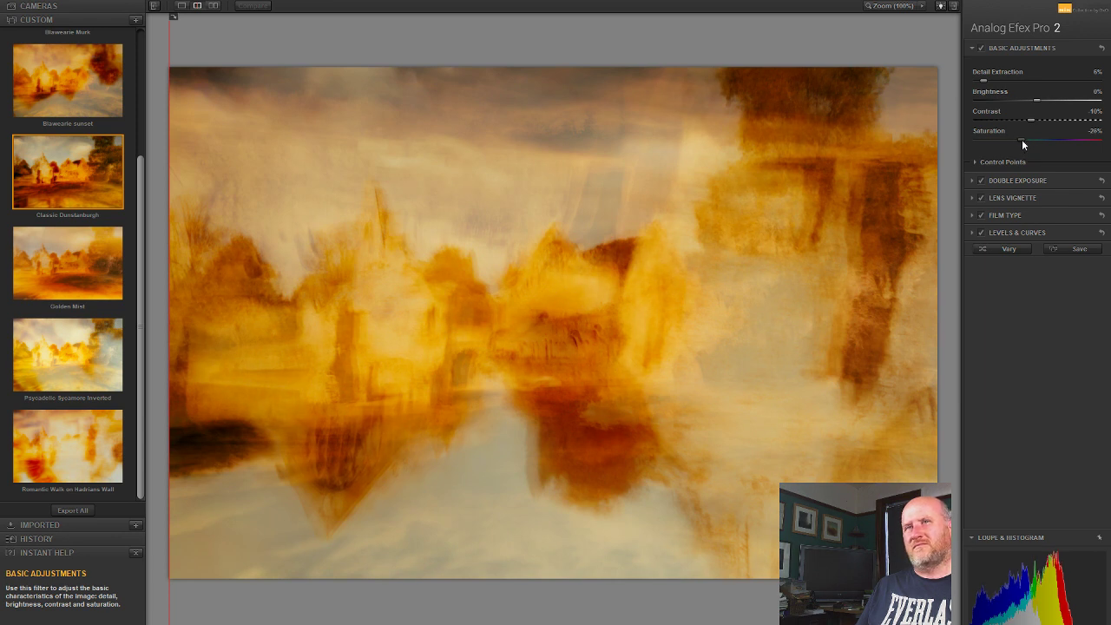
Step: Shift the before/after divider slightly into the image and switch Double Exposure off and on to compare its effect
drag(170, 50, 183, 84)
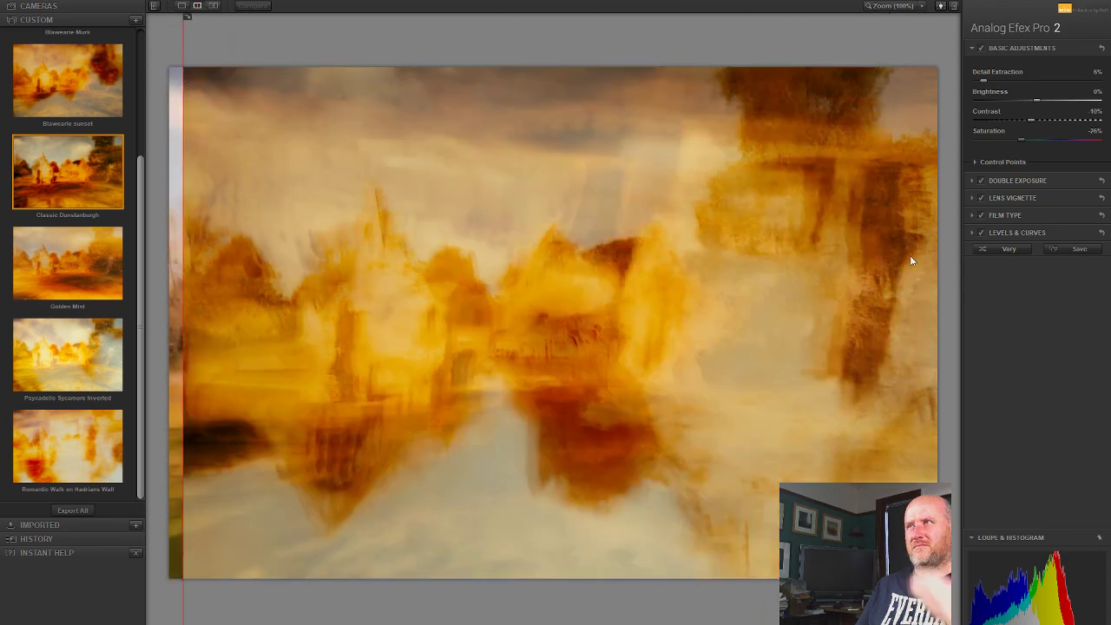
click(981, 181)
click(981, 181)
click(981, 180)
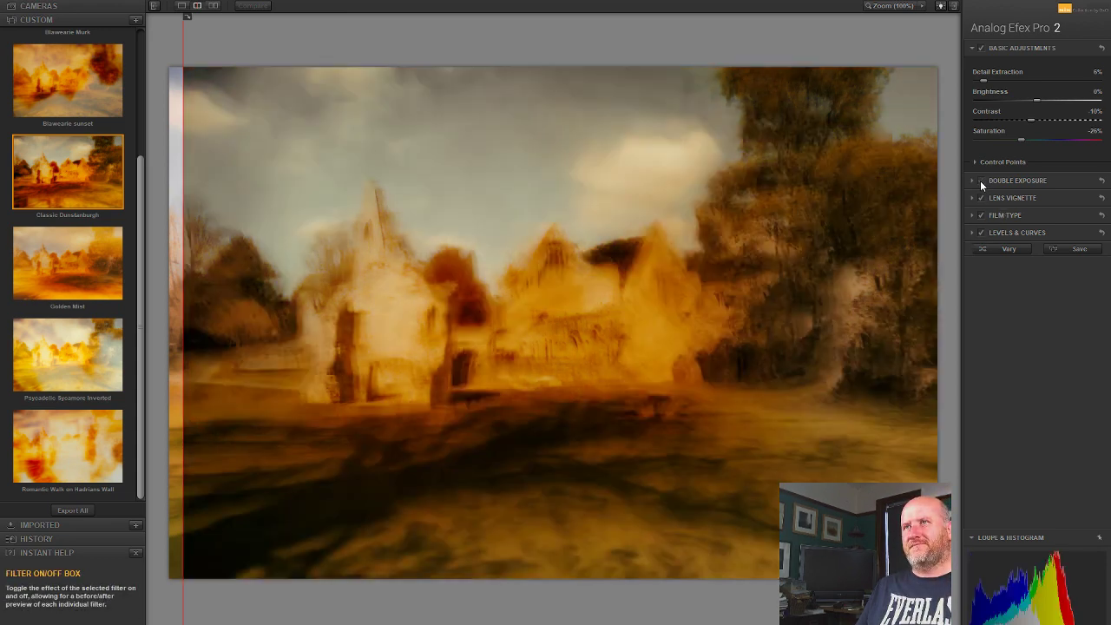
click(981, 180)
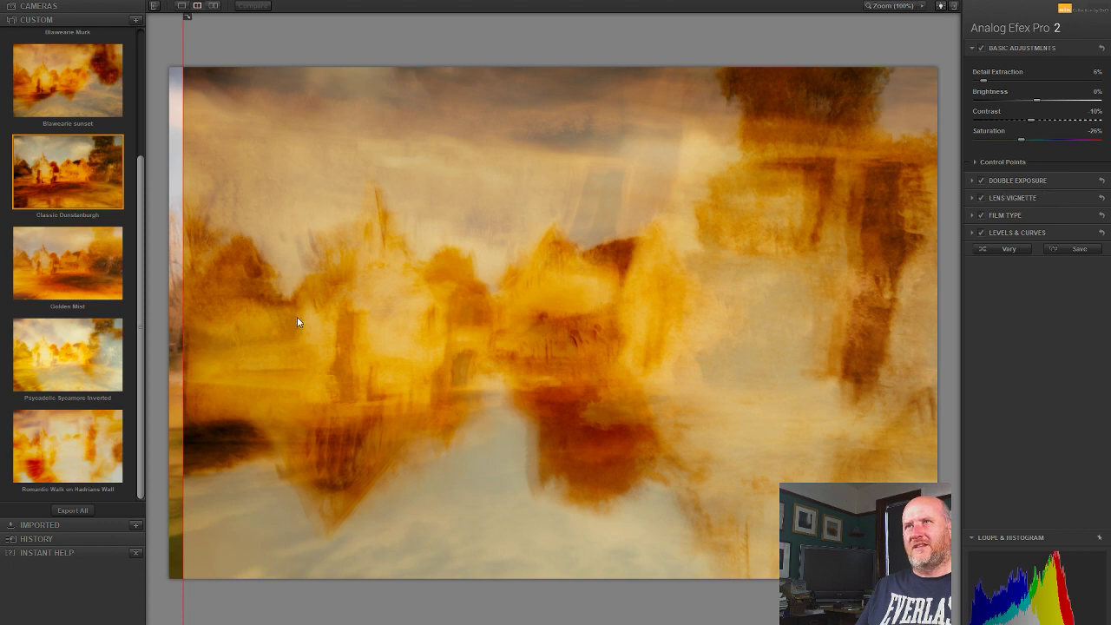
Step: Enlarge the double exposure's second image to a scale of 400%, level its frame, and position it near the image's centre
click(1007, 181)
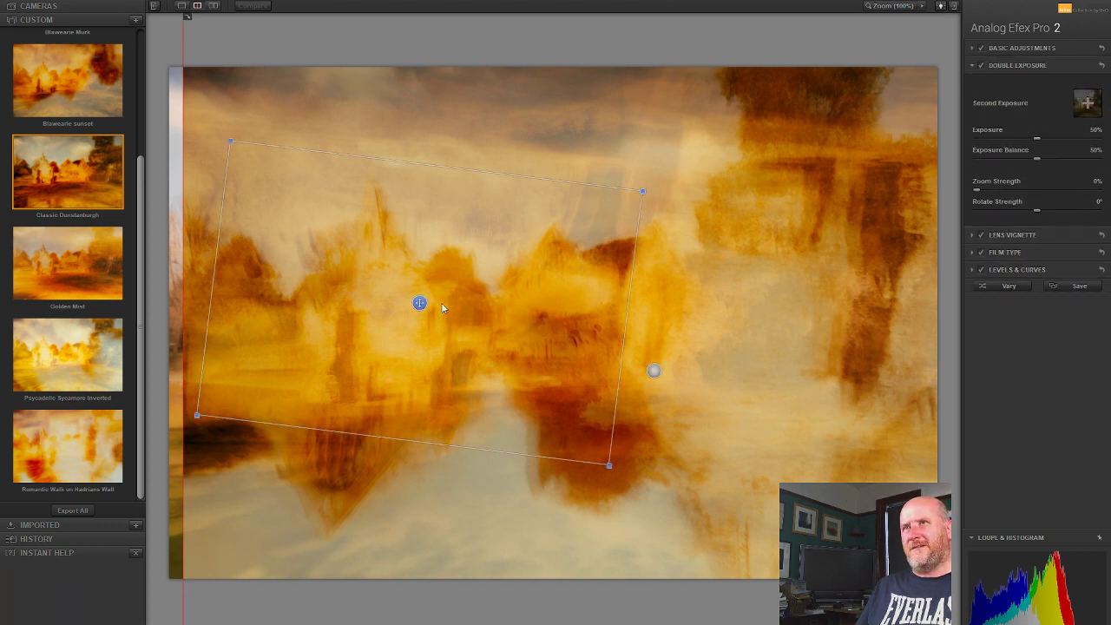
drag(420, 302, 581, 432)
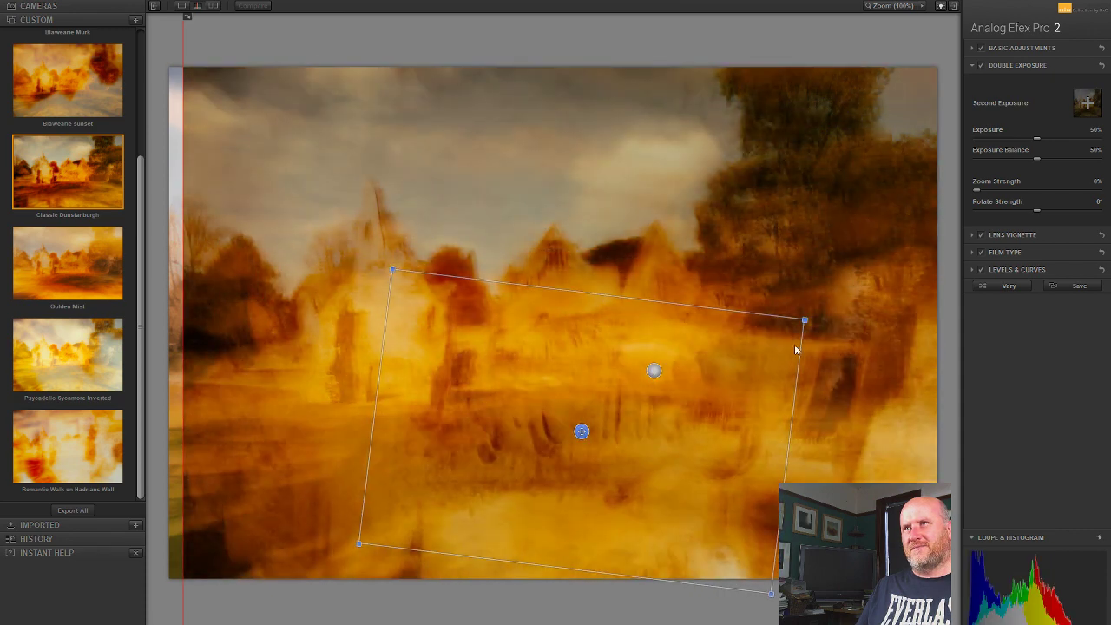
drag(465, 490, 521, 486)
scroll(650, 462, up, 5)
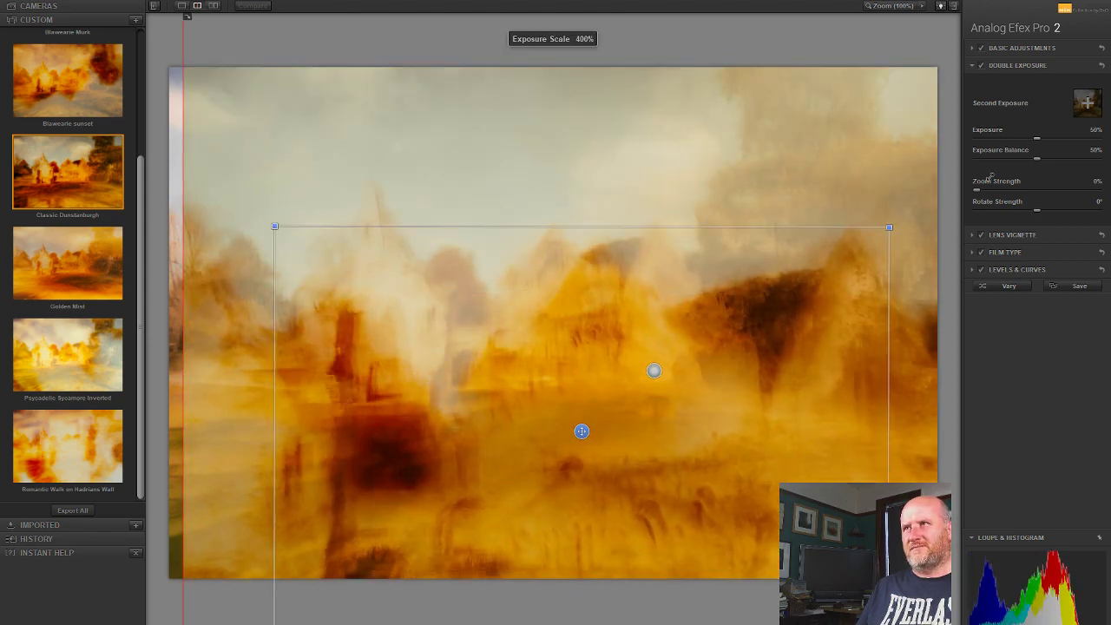
drag(582, 431, 876, 374)
drag(801, 321, 593, 303)
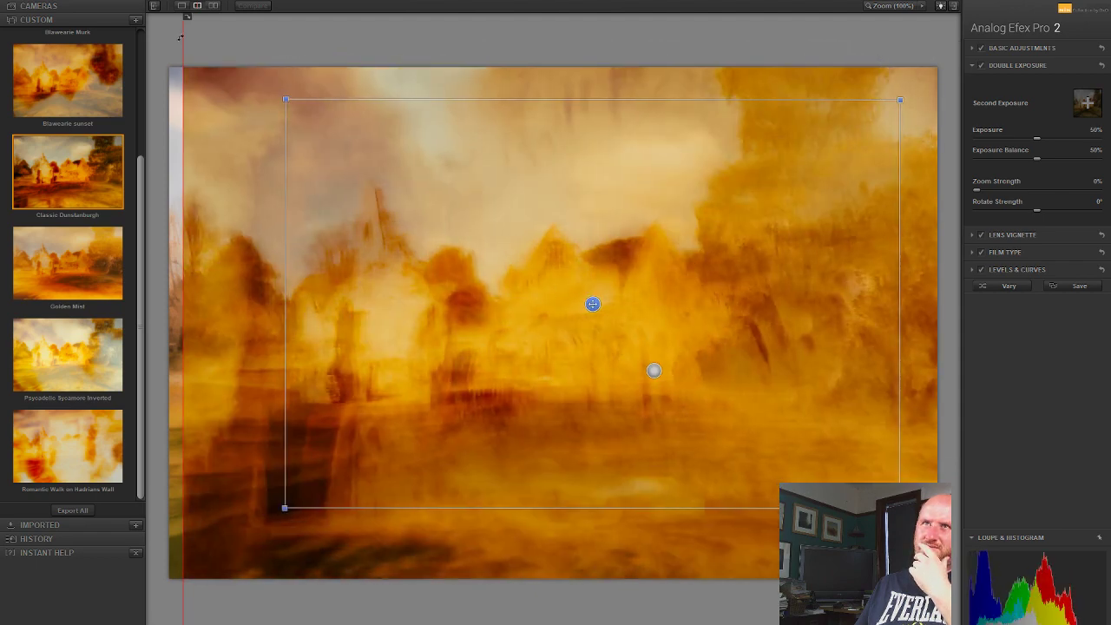
Step: Return the before/after divider to the image's left edge, tilt the second exposure diagonally, and nudge it over the abbey
drag(183, 36, 170, 36)
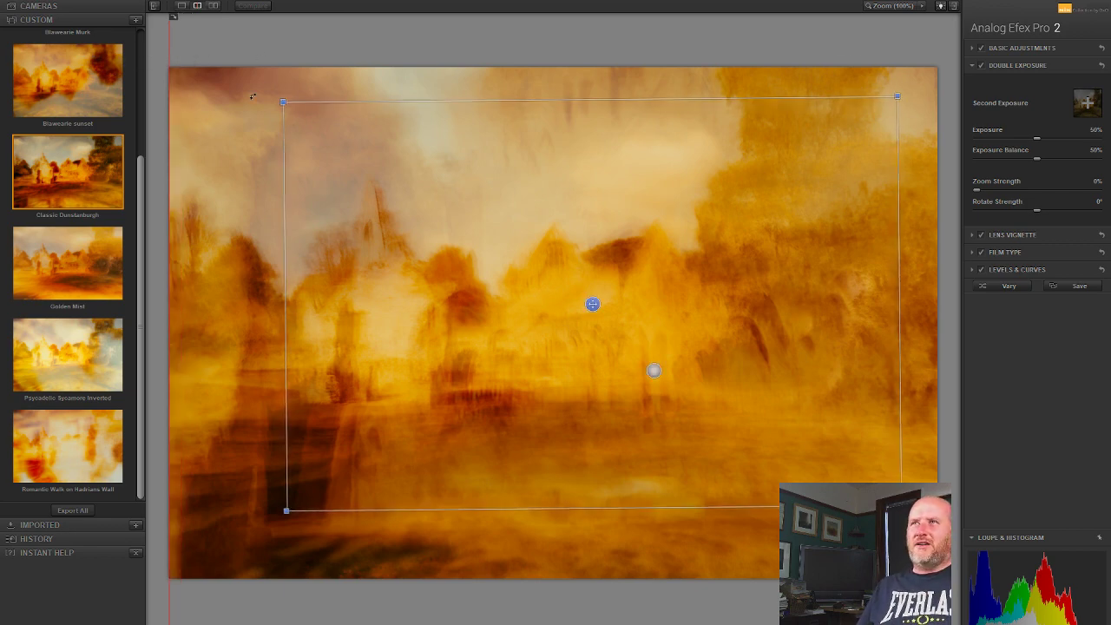
drag(284, 508, 585, 504)
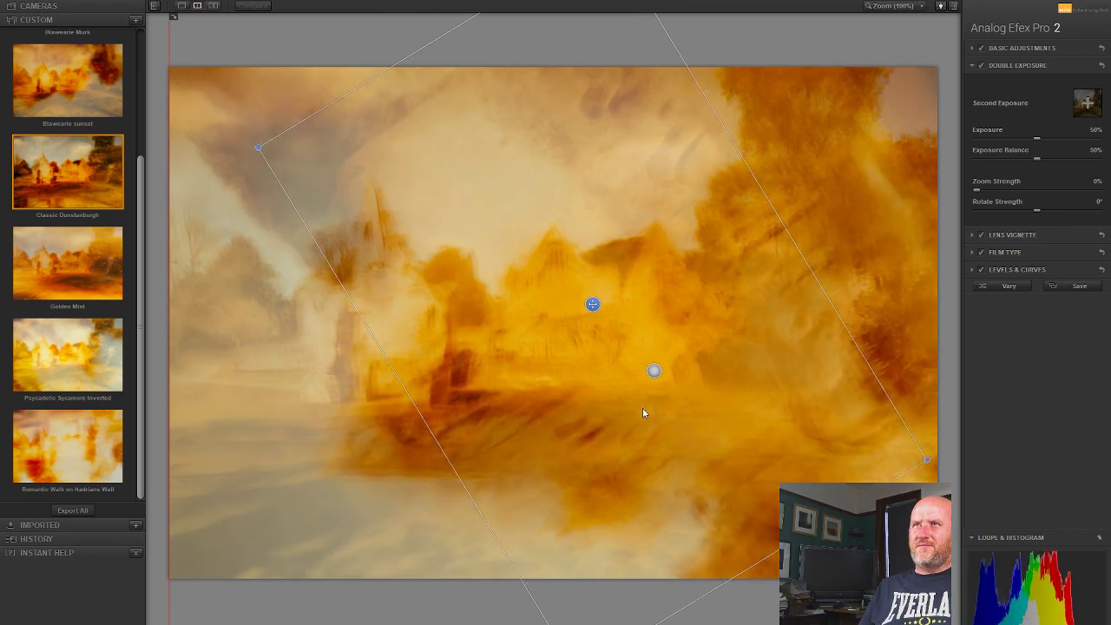
drag(591, 306, 563, 277)
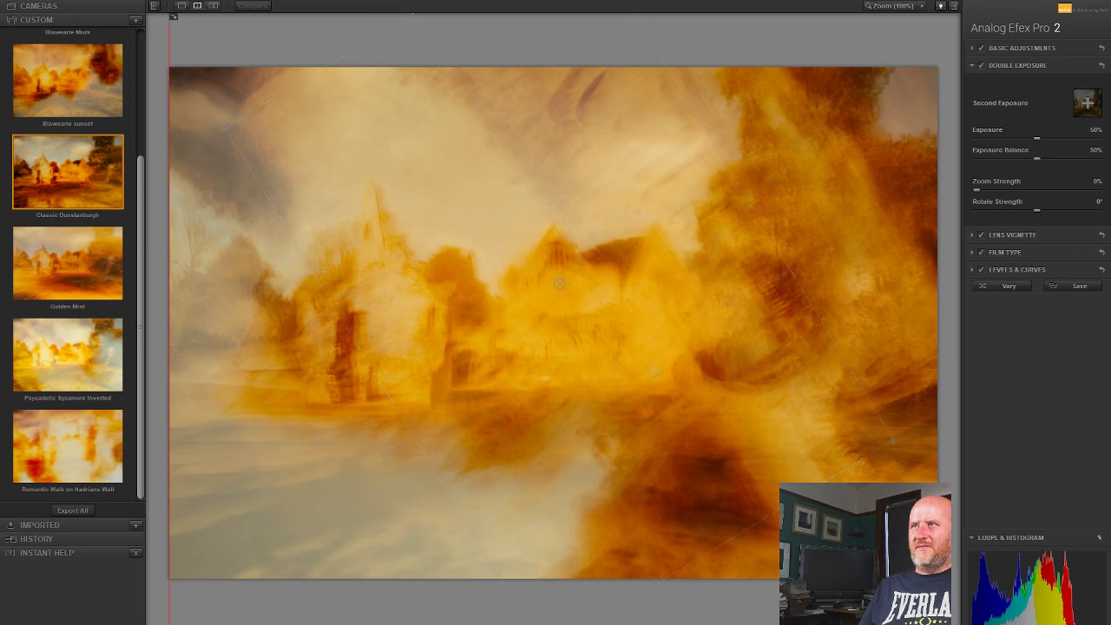
drag(886, 469, 938, 448)
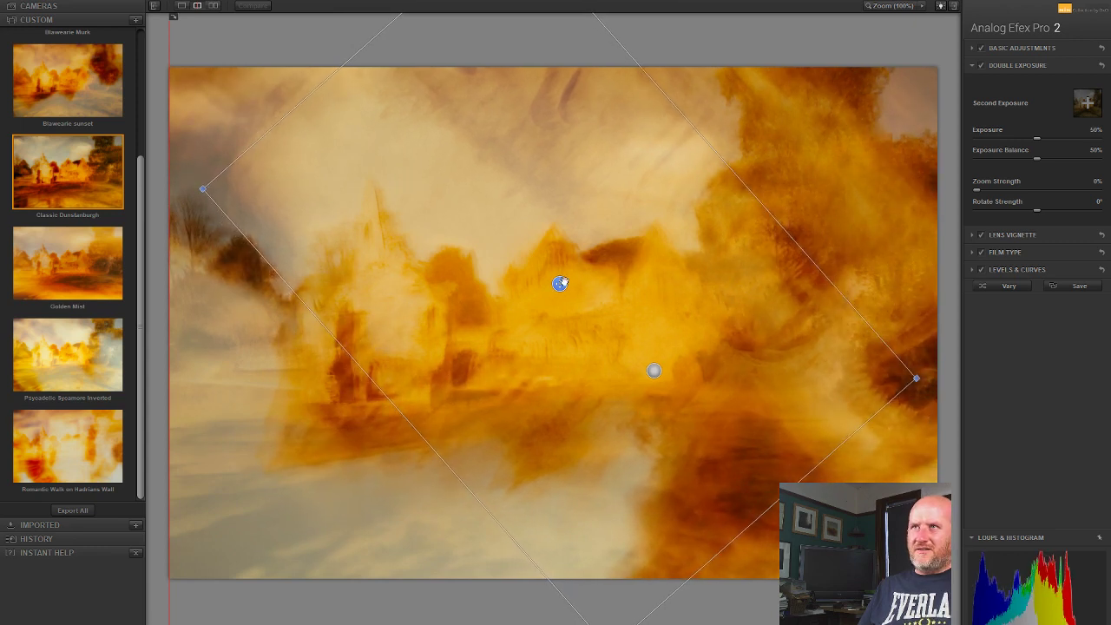
drag(560, 283, 549, 295)
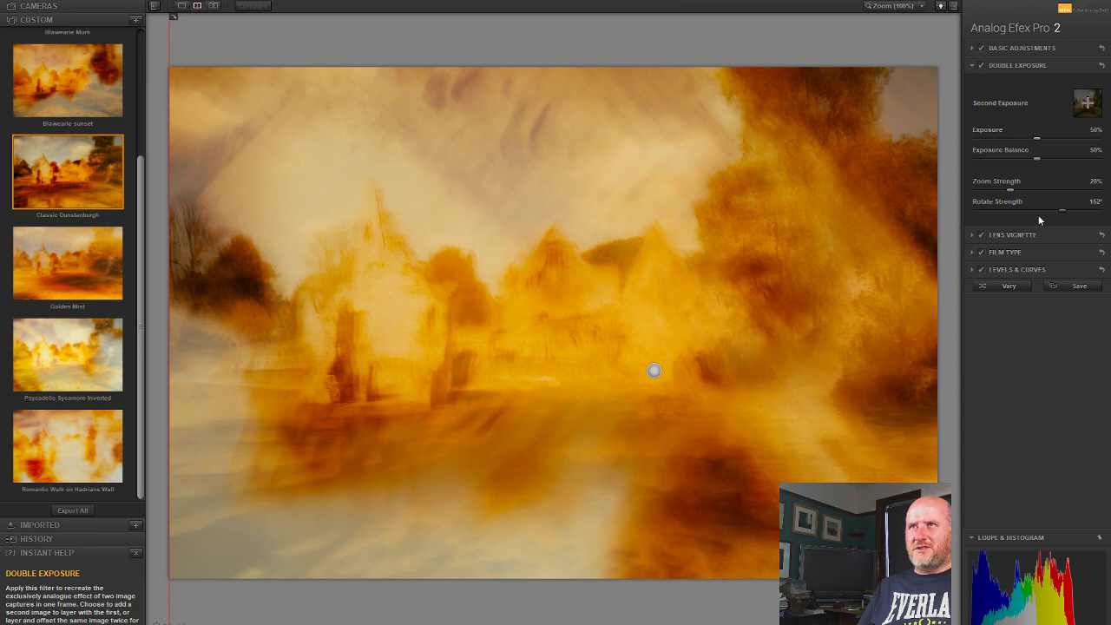
Step: Move the second exposure's zoom centre to the image's right edge, with Zoom Strength at 3% and Rotate Strength at 0°
drag(1036, 211, 1061, 210)
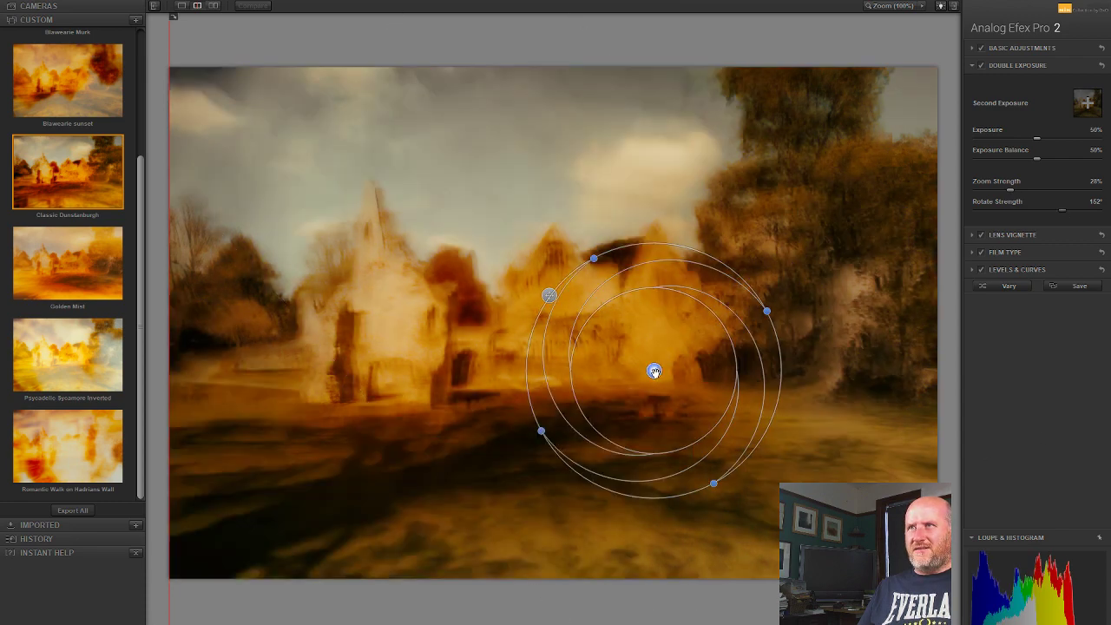
drag(655, 372, 938, 220)
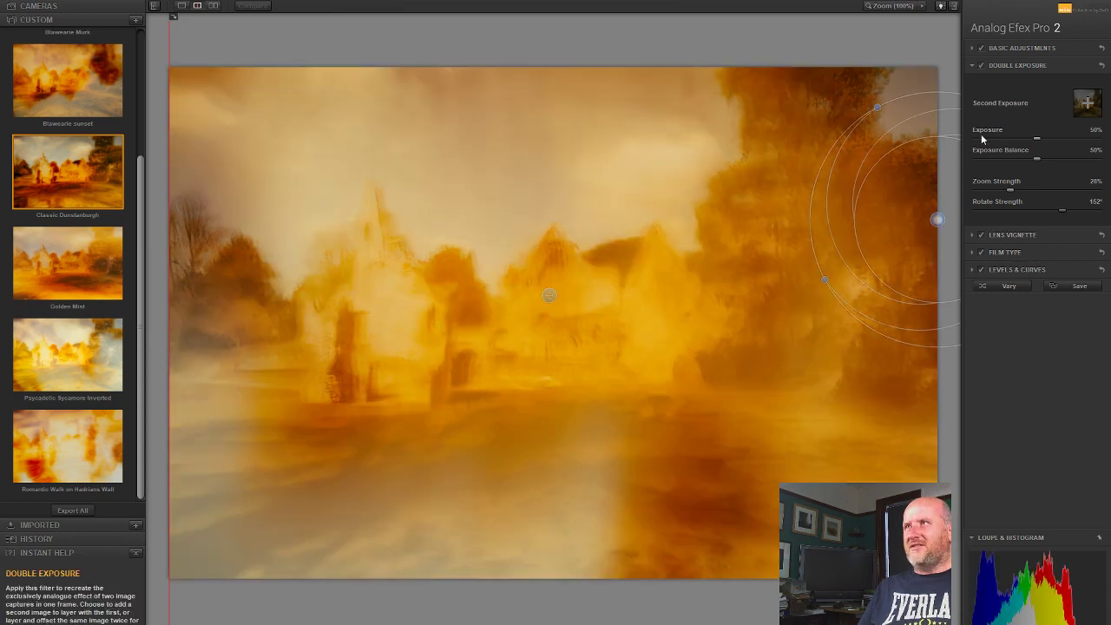
double_click(1062, 209)
drag(1010, 189, 982, 198)
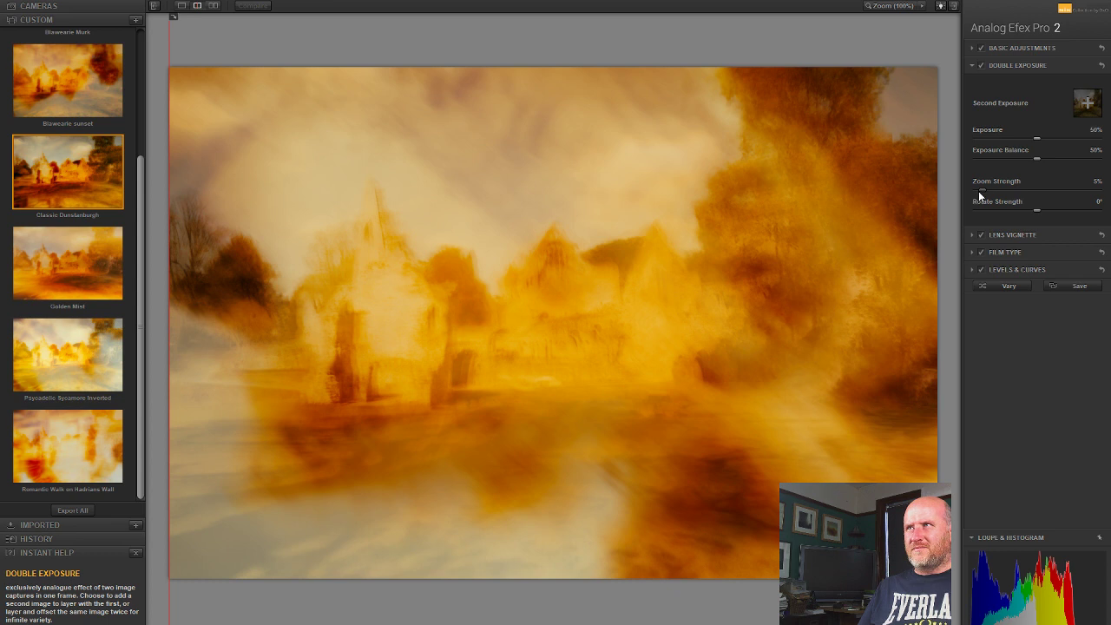
drag(981, 190, 979, 189)
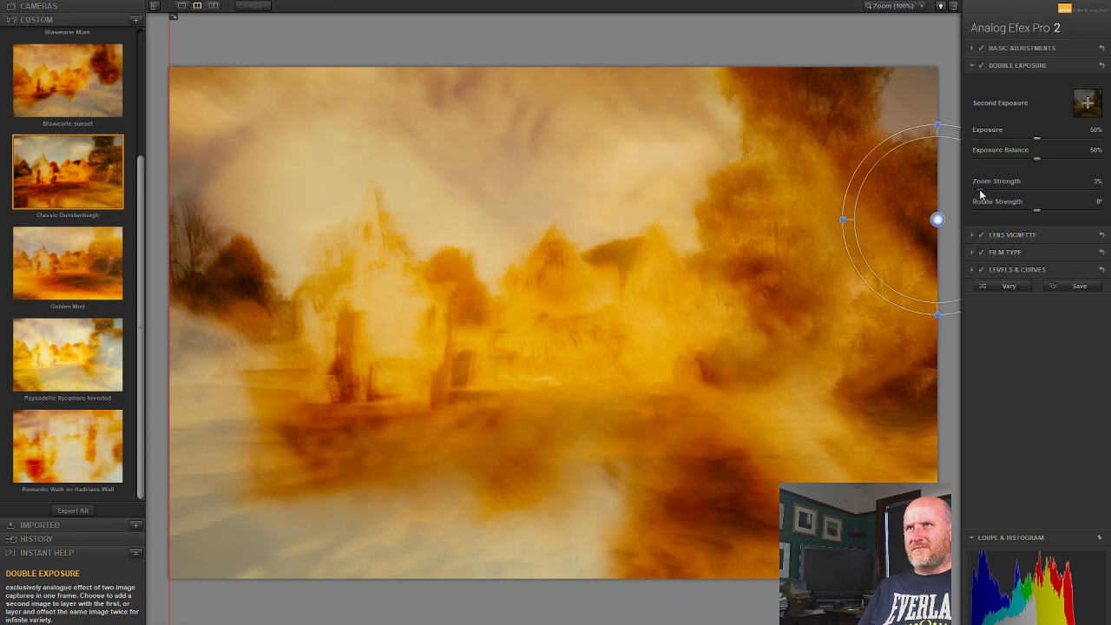
Step: Switch the lens vignette off and on to check it, and reposition its centre away from the image's lower-right corner
click(979, 234)
click(979, 234)
click(1014, 237)
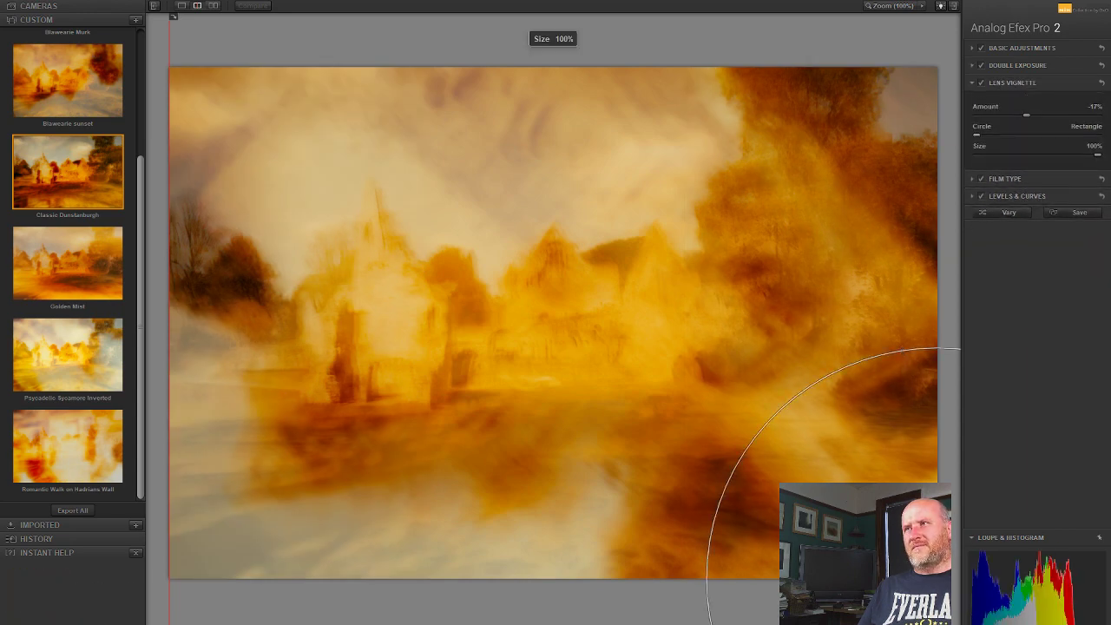
drag(937, 580, 297, 72)
drag(223, 606, 597, 613)
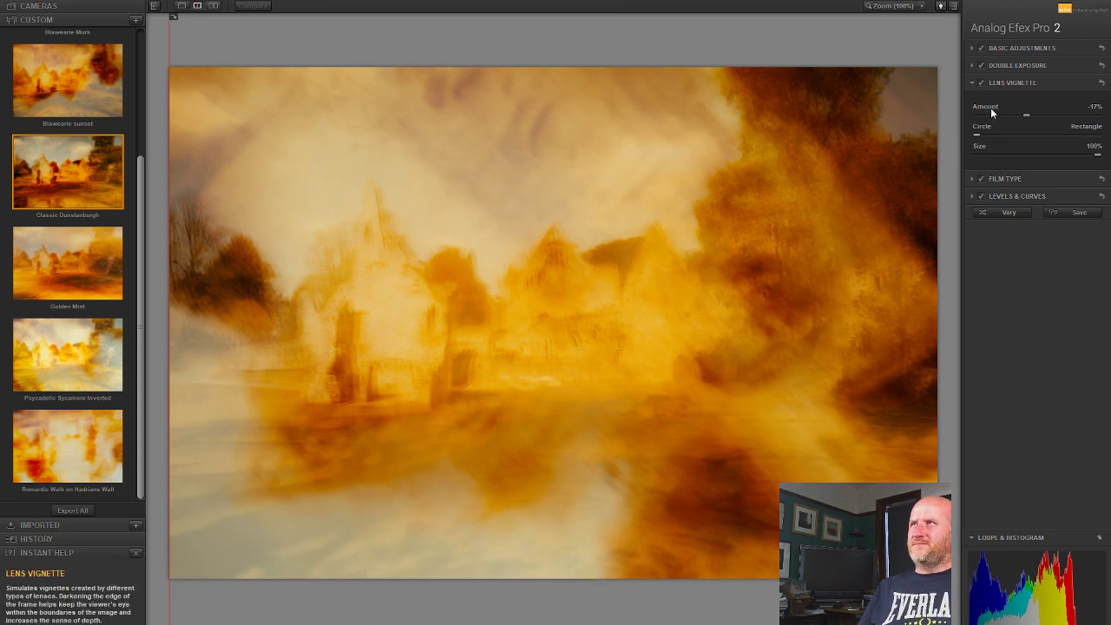
Step: Rotate the double exposure's second image further counter-clockwise around its centre
click(1019, 65)
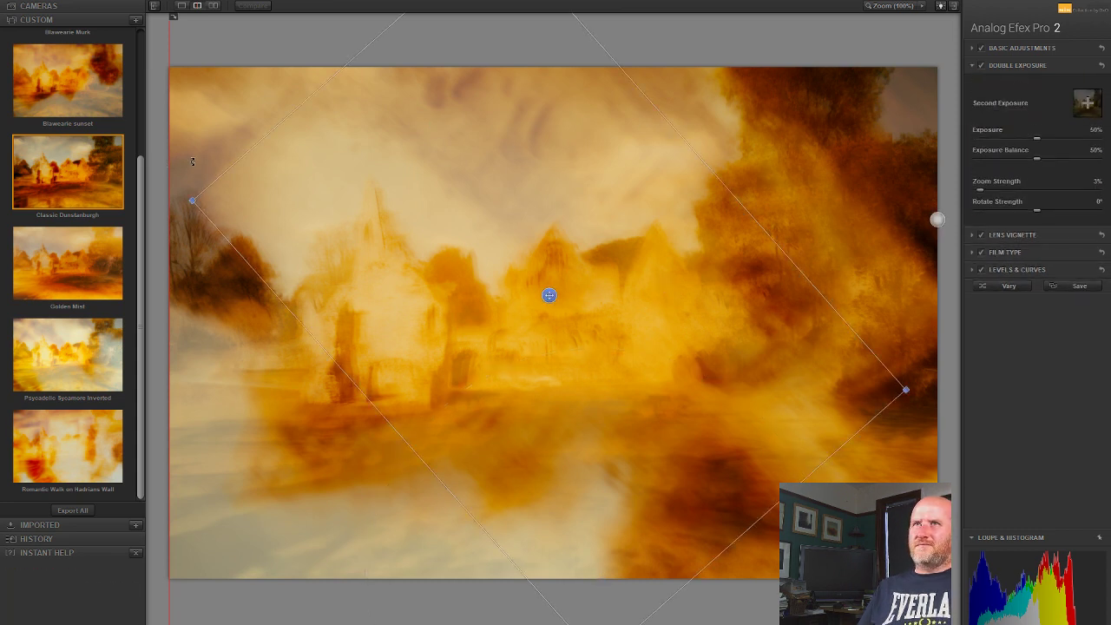
drag(192, 162, 158, 259)
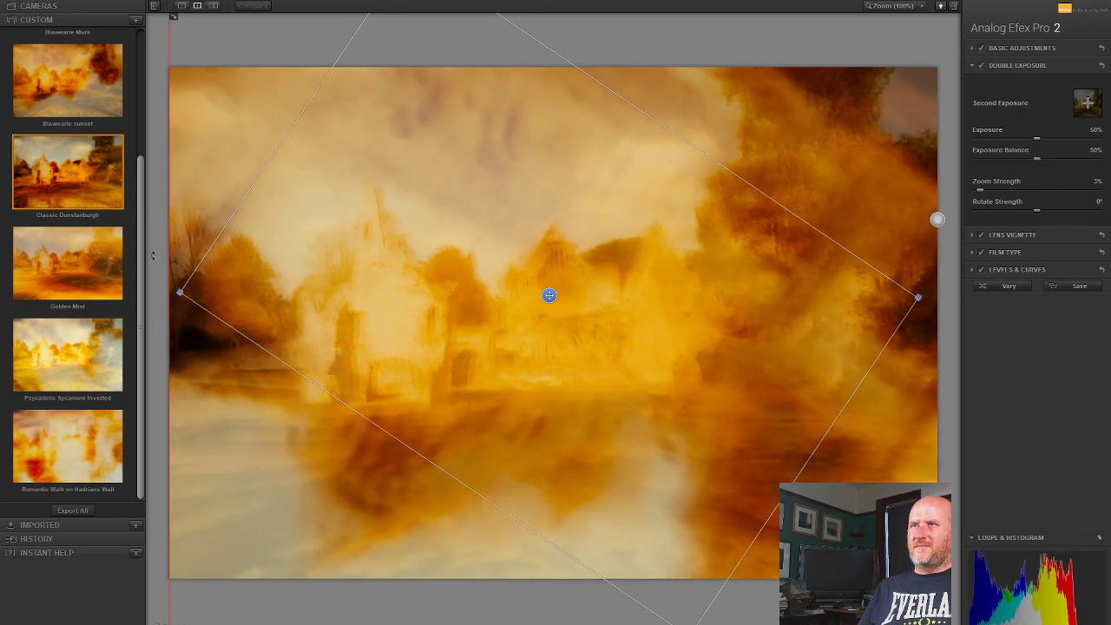
Step: Try alternative Warm and Cool film types on the image to compare their colour tones
click(975, 252)
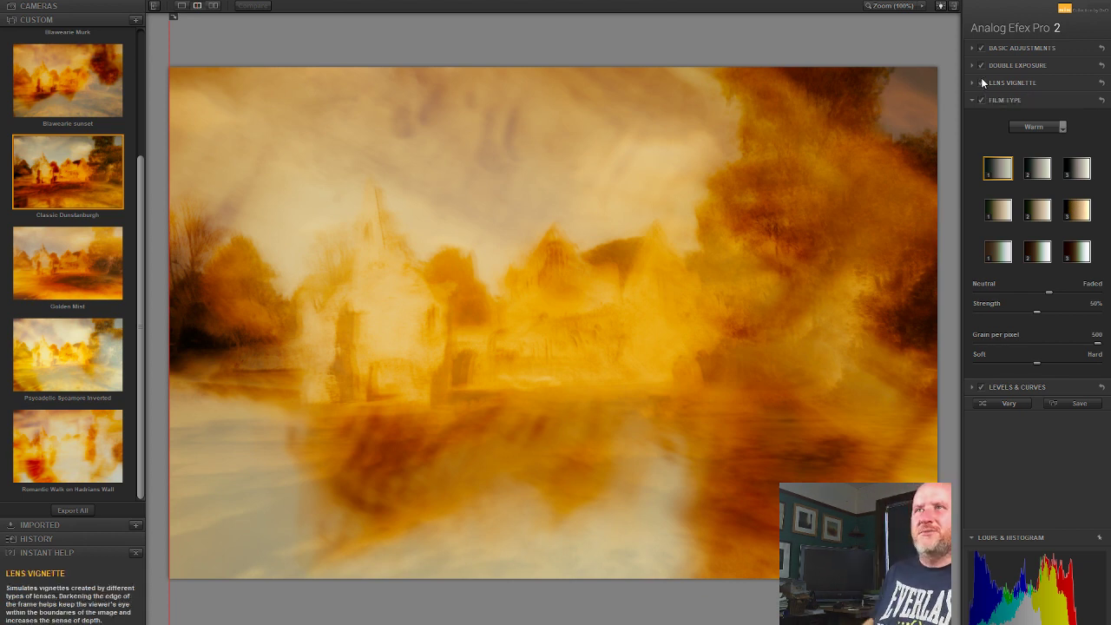
click(1000, 213)
click(1001, 256)
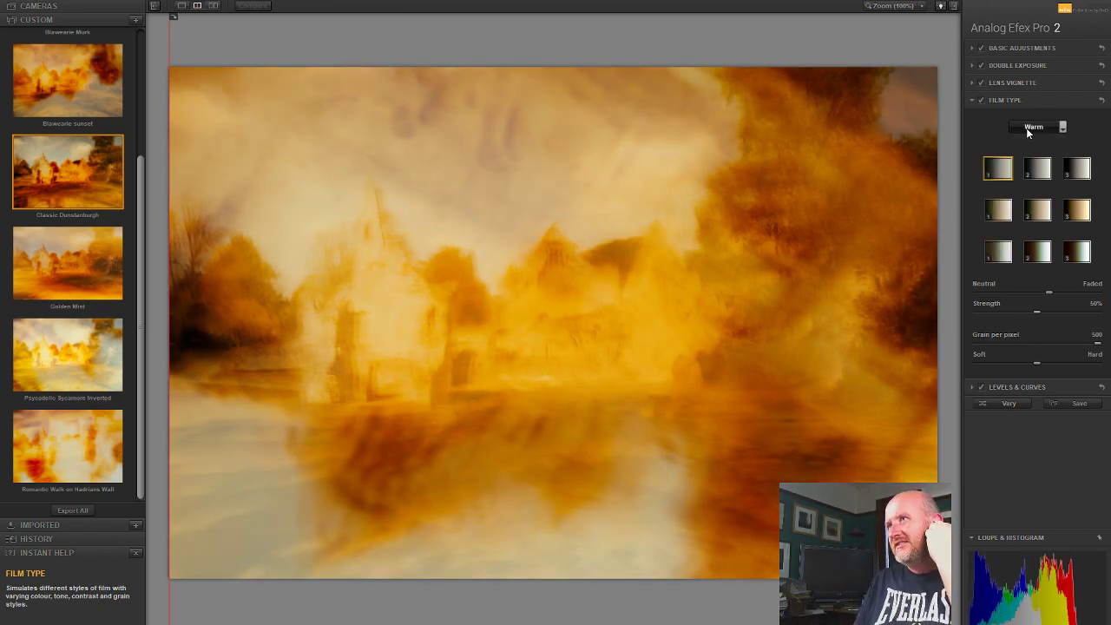
click(1021, 152)
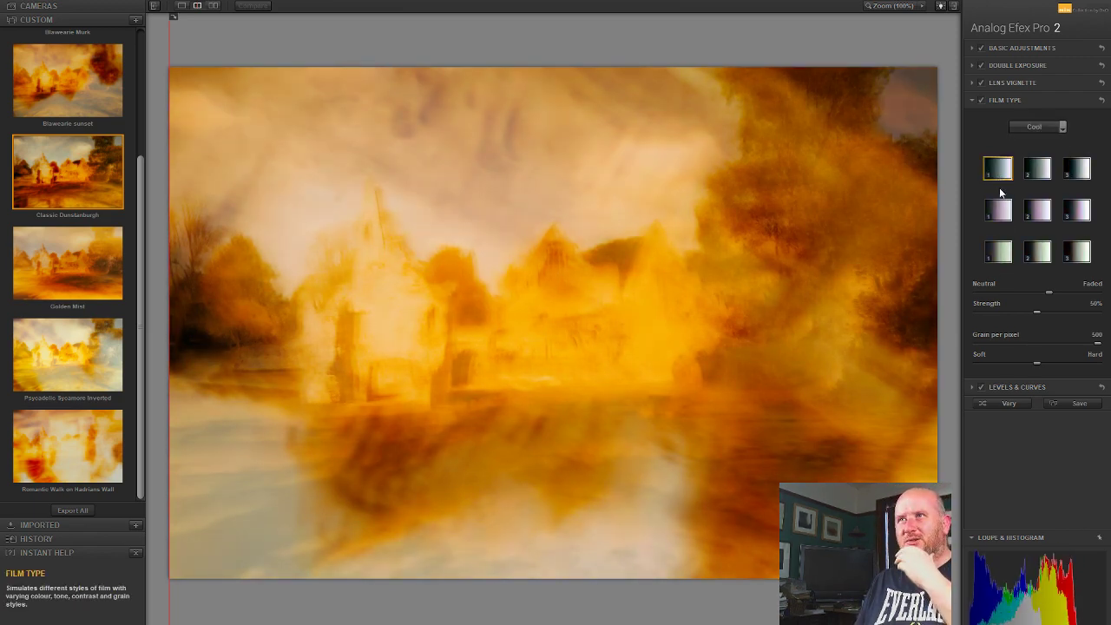
click(998, 214)
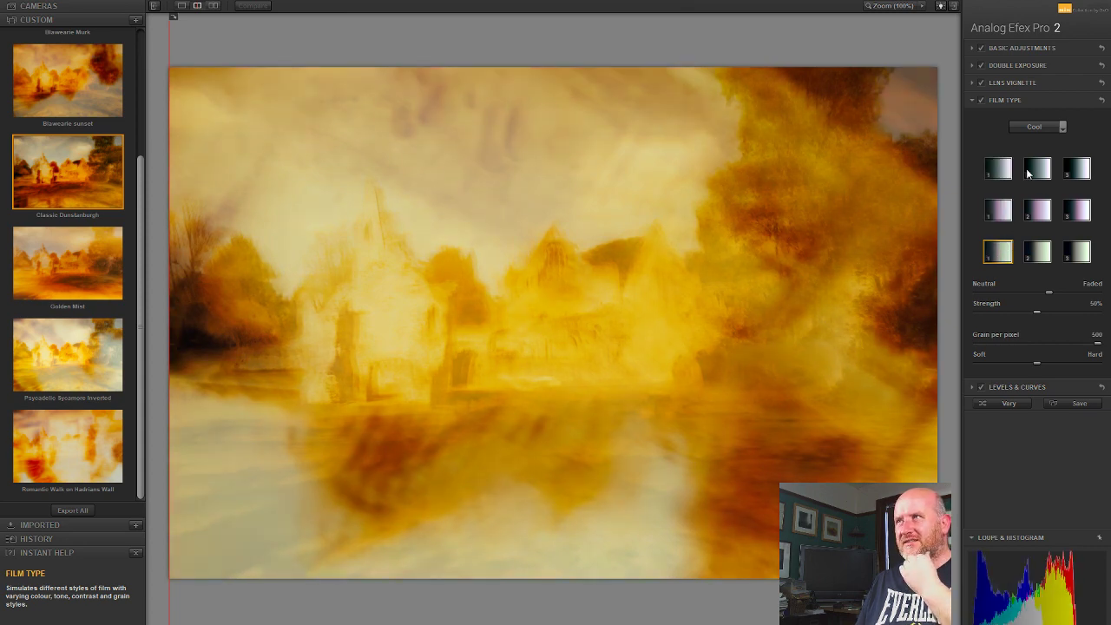
Step: Try the first variant of each row in the Subtle film types
click(1039, 127)
click(1022, 168)
click(1000, 170)
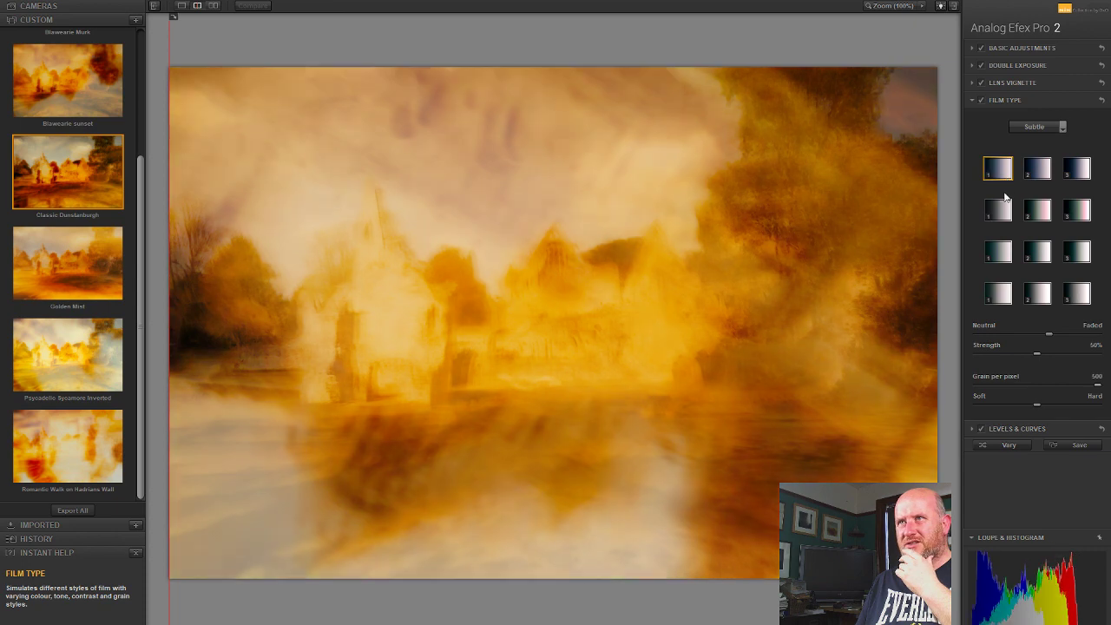
click(1009, 216)
click(1004, 254)
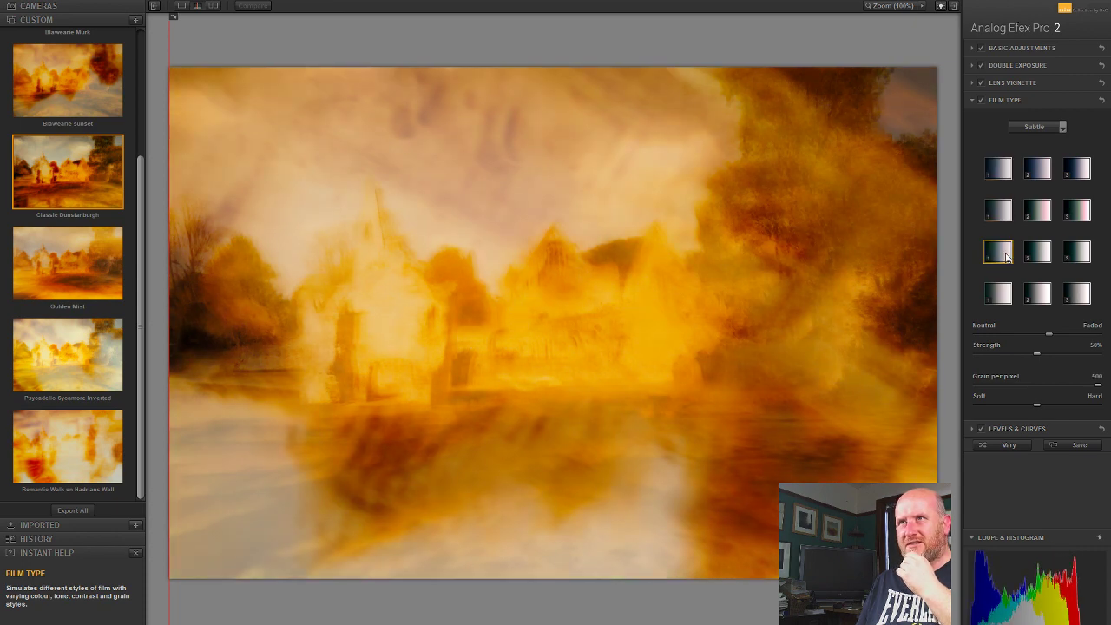
click(1000, 295)
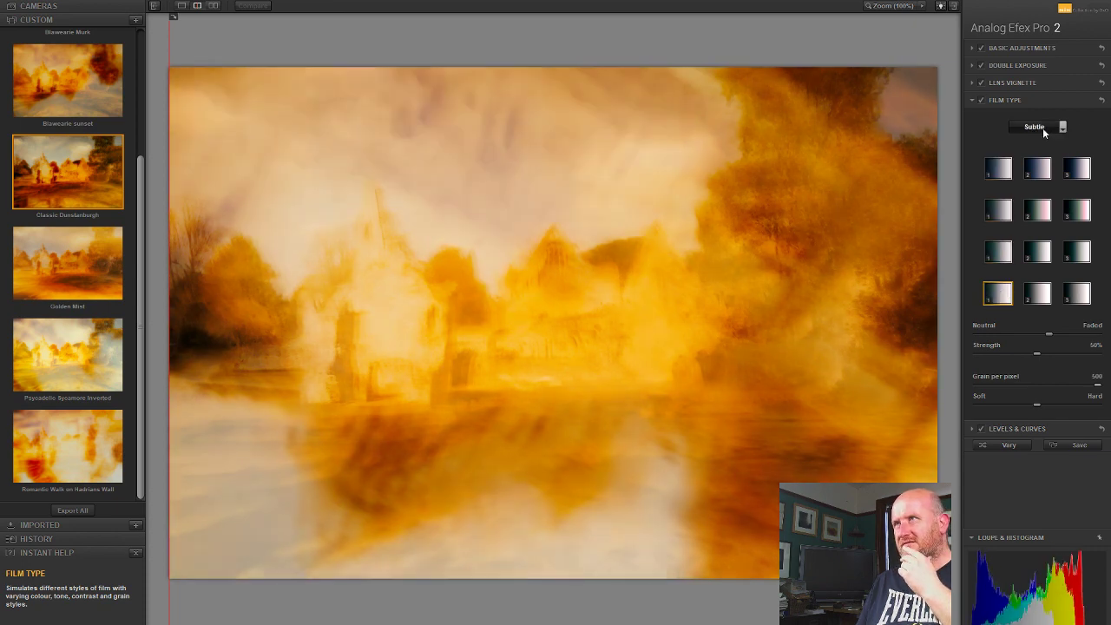
Step: Set the film type to the first Warm variant
click(1043, 127)
click(1033, 149)
click(999, 169)
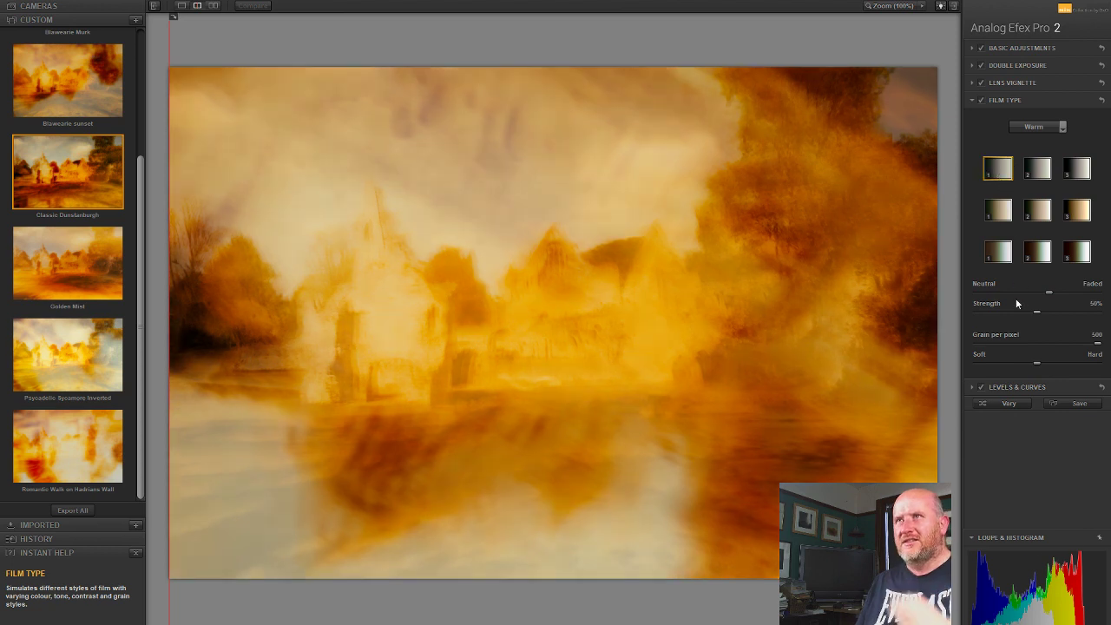
Step: Reset Levels & Curves and reshape the RGB curve by lowering its white point and pulling down the shadows
click(1025, 390)
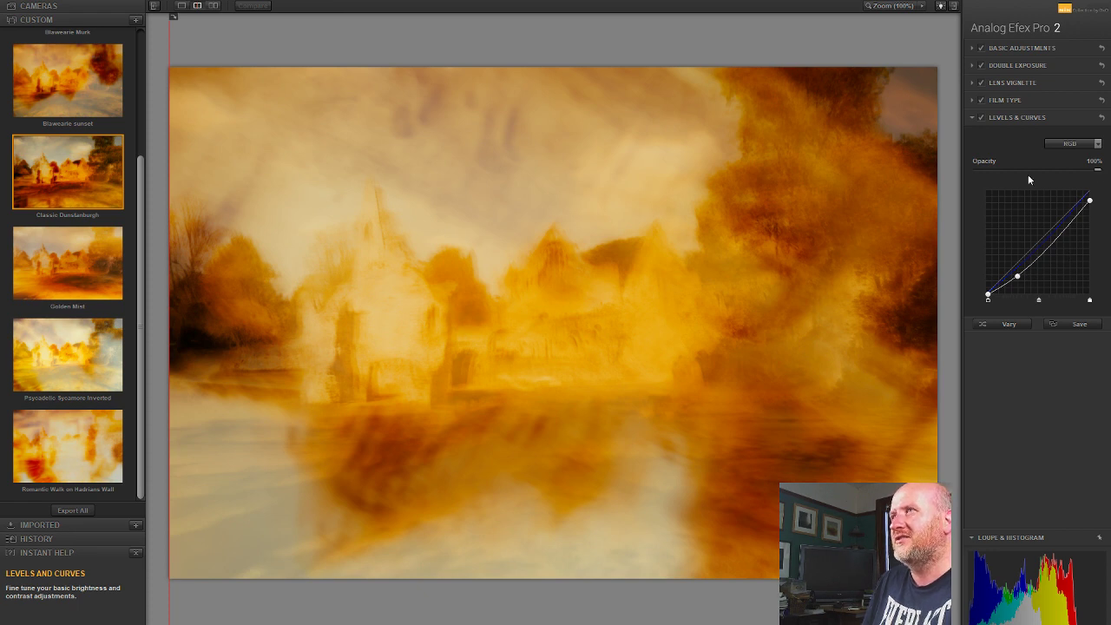
click(1101, 117)
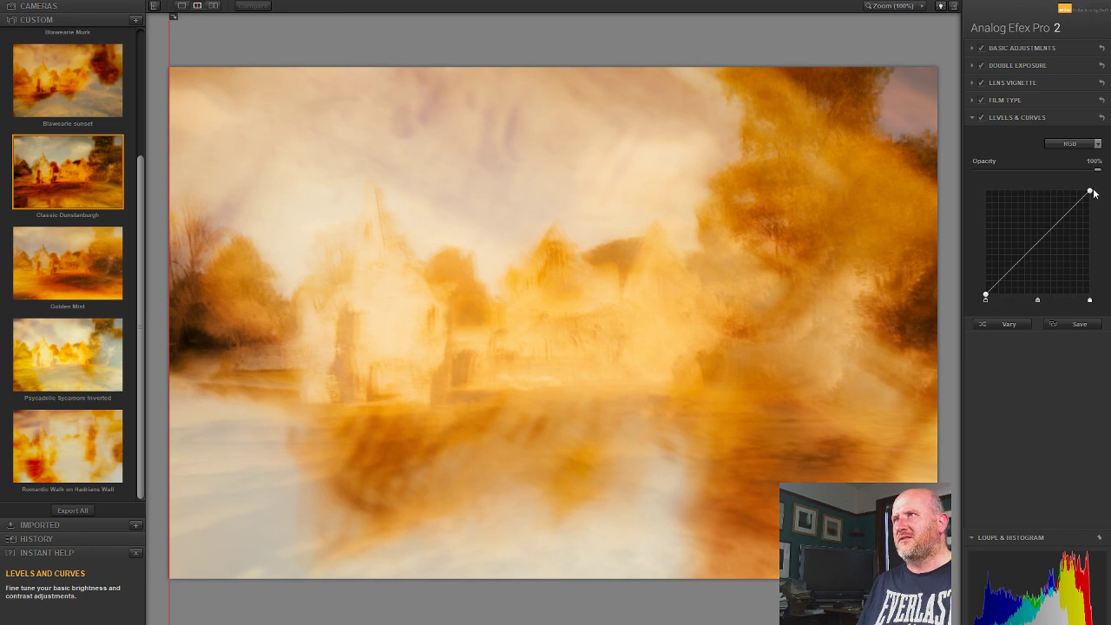
drag(1094, 195, 1102, 210)
drag(1015, 271, 1013, 282)
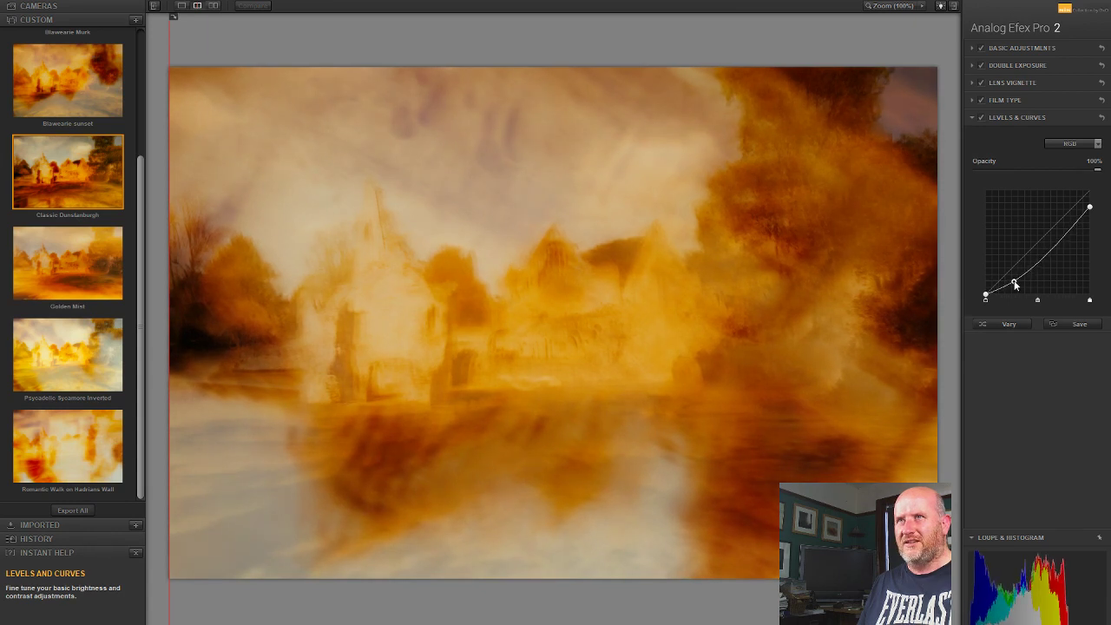
Step: Adjust the Luminosity curve, lowering the white point slightly and raising the black point to fade the shadows
click(1071, 144)
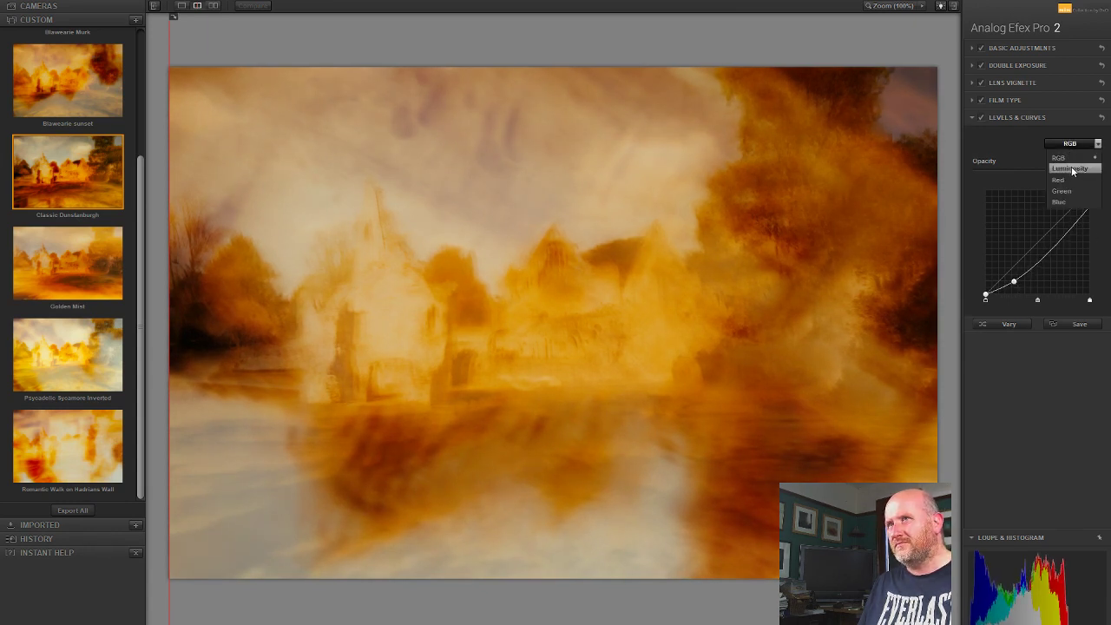
click(1073, 169)
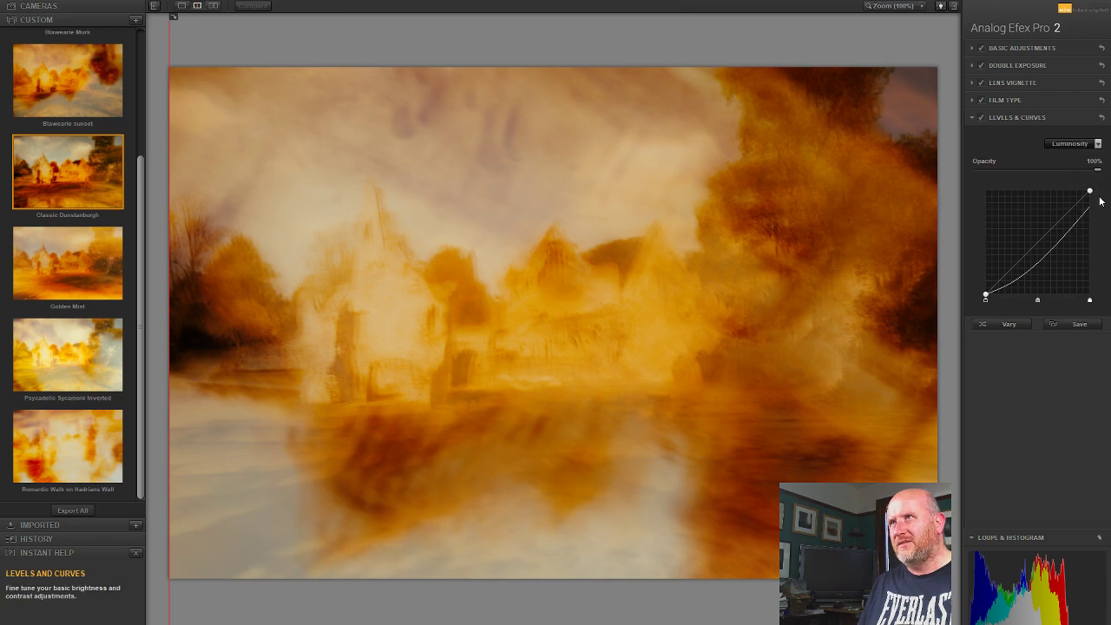
drag(1091, 196, 1088, 195)
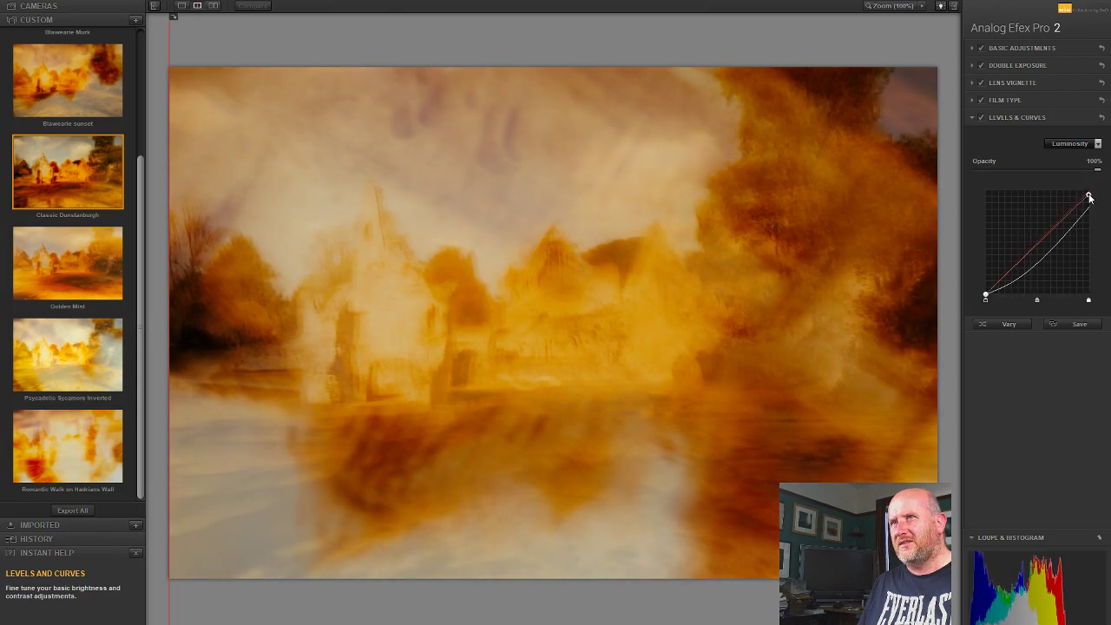
drag(984, 291, 969, 272)
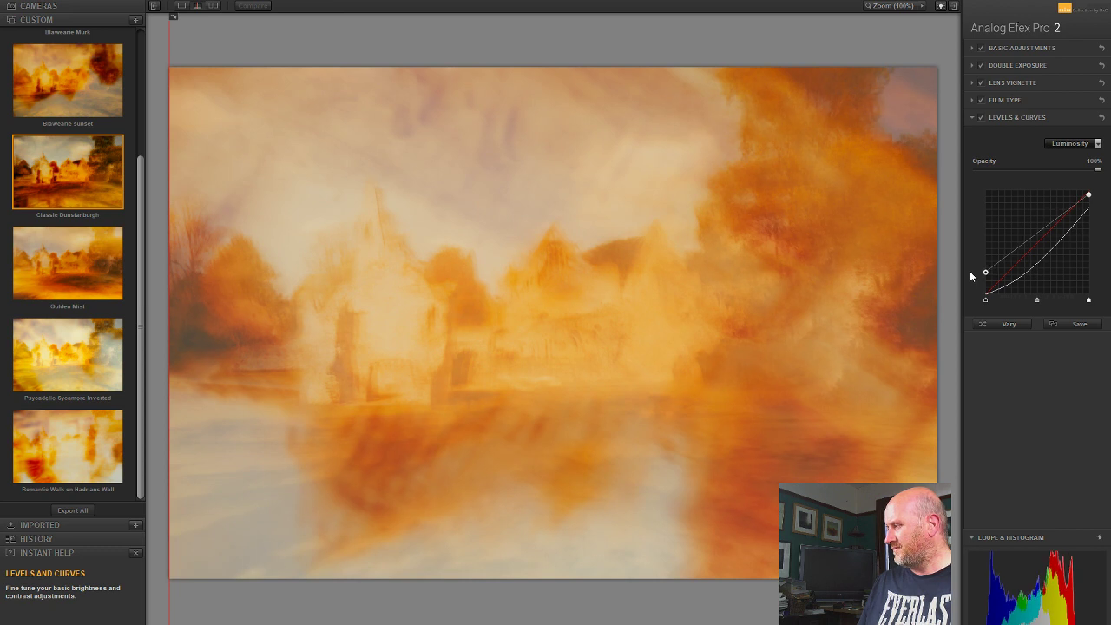
drag(970, 276, 963, 271)
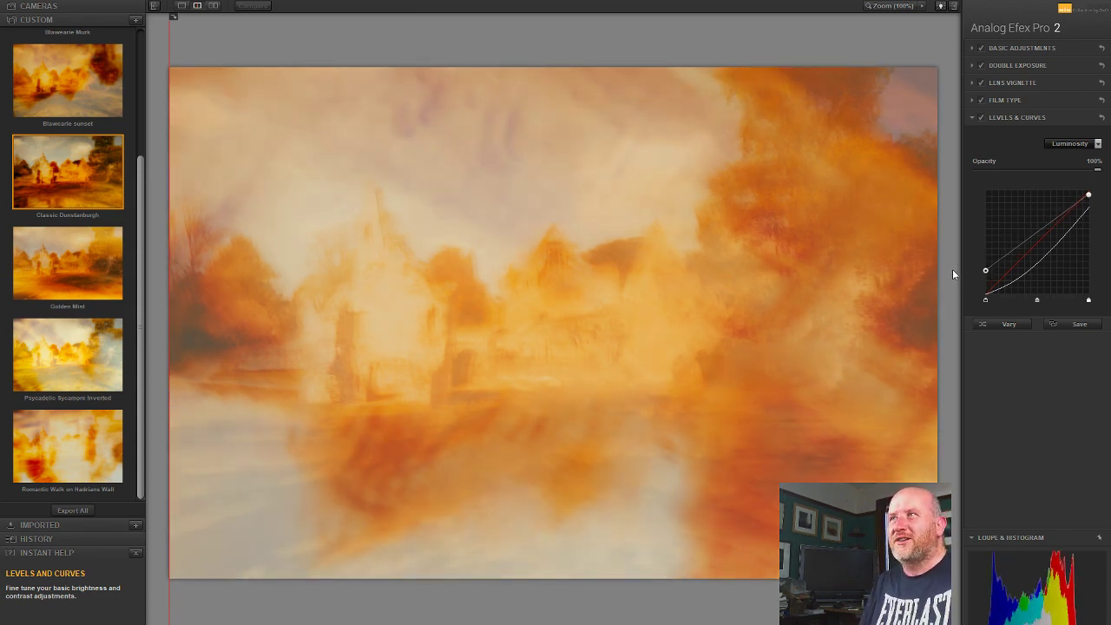
drag(952, 269, 946, 278)
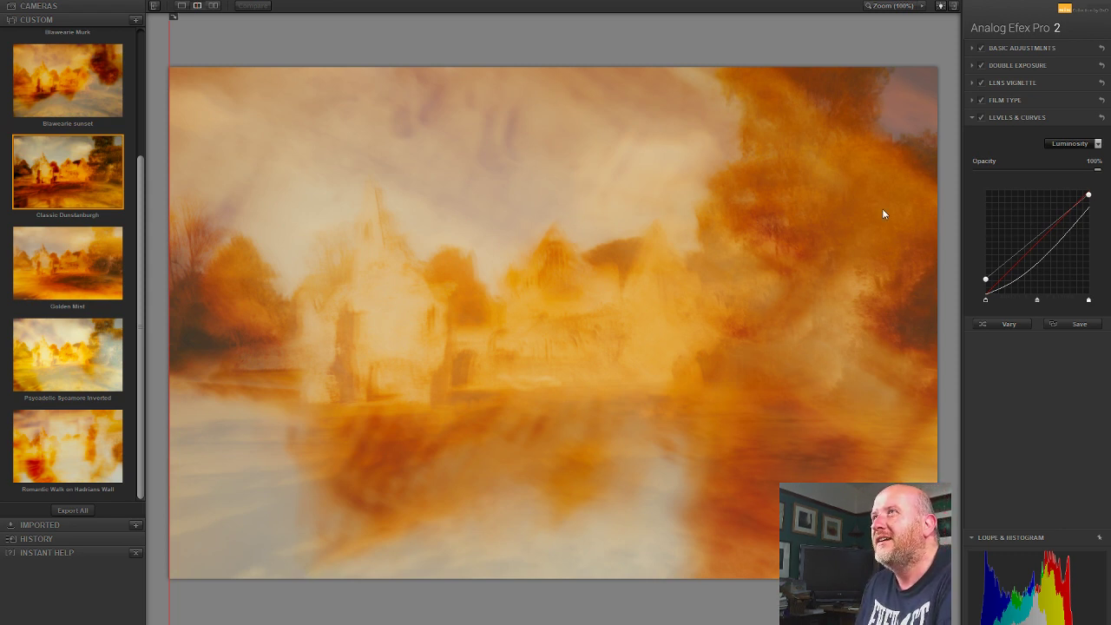
Step: Try lens vignette amounts of 10% and -25% with the vignette centre shifted toward the image's lower-right corner
click(984, 100)
click(1004, 82)
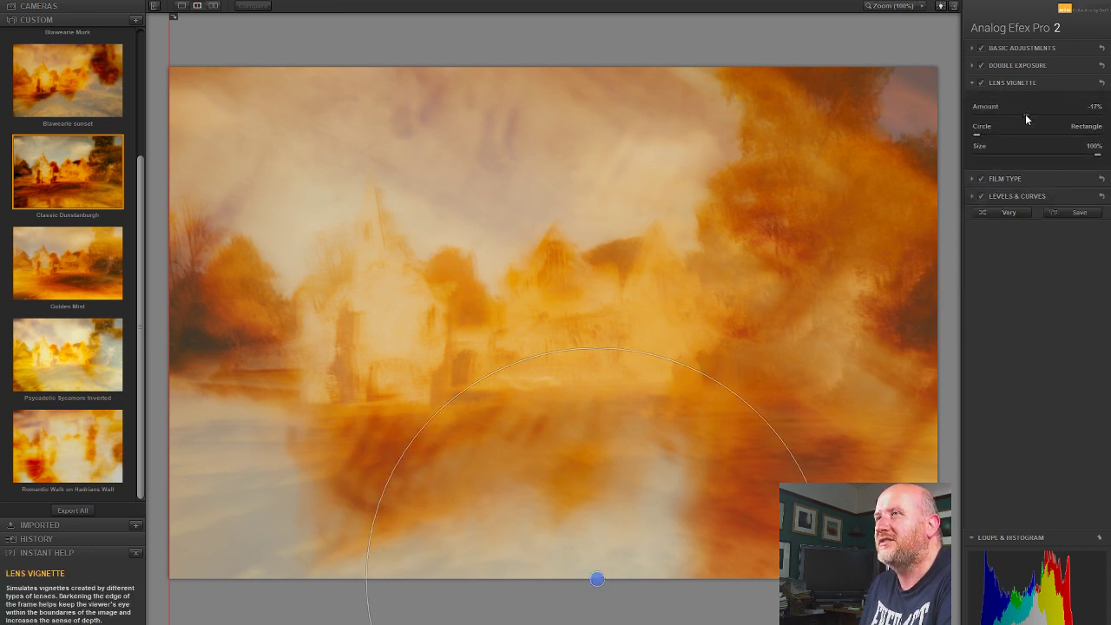
mouse_move(1025, 114)
mouse_down()
mouse_move(1052, 117)
mouse_move(1041, 117)
mouse_up()
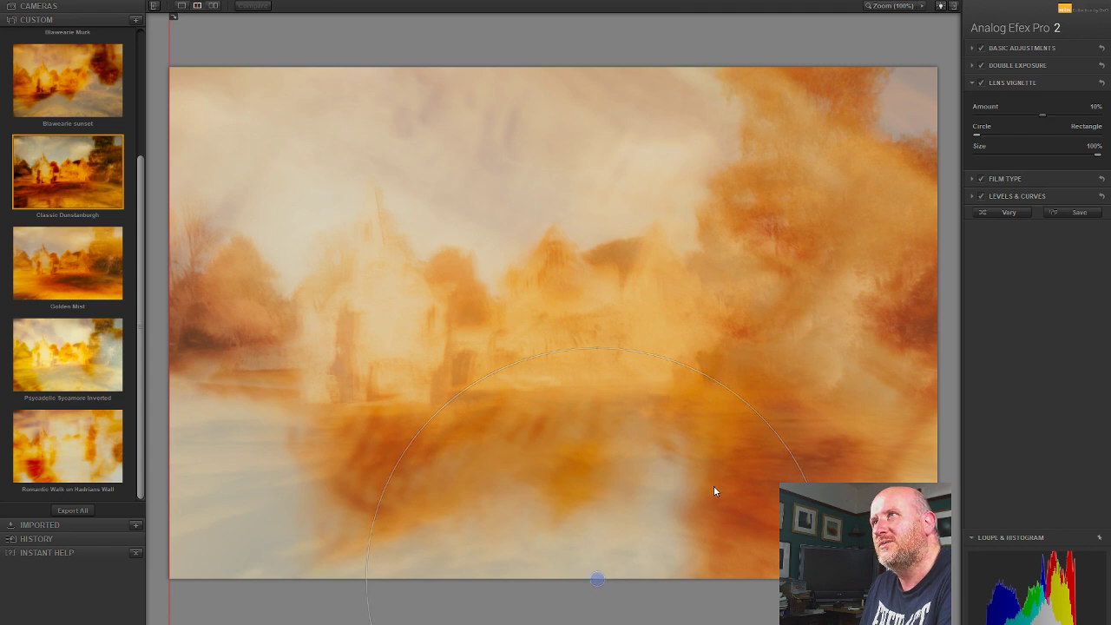
drag(595, 580, 940, 581)
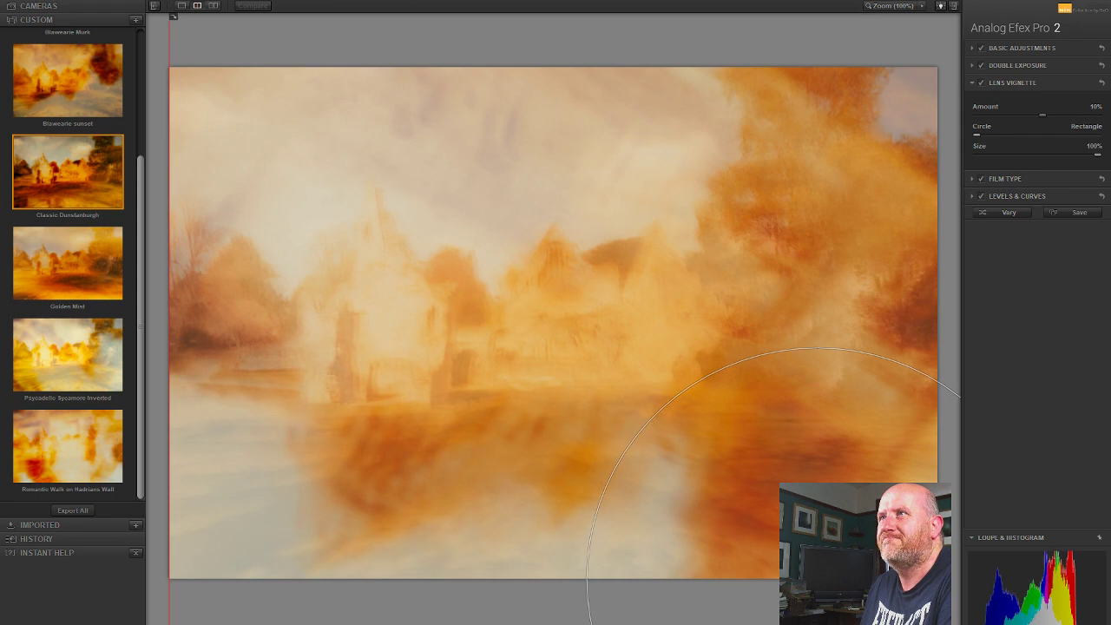
drag(1045, 108, 1019, 122)
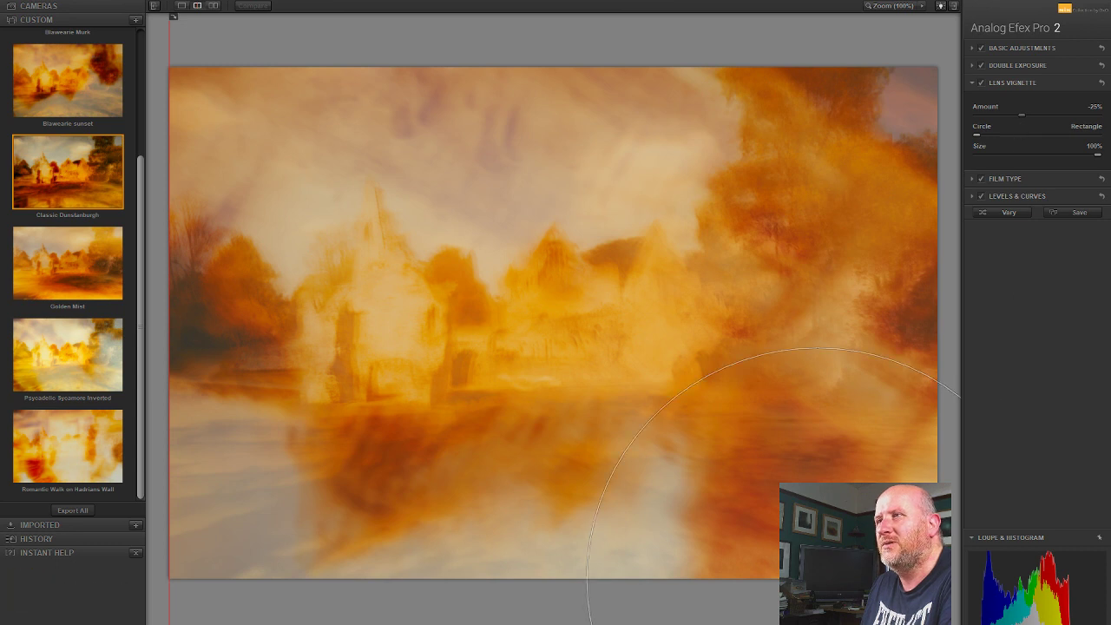
Step: Set the lens vignette amount to 10% and place its centre over the lower part of the image, slightly right of the middle
drag(816, 577, 727, 378)
drag(1021, 122, 1028, 123)
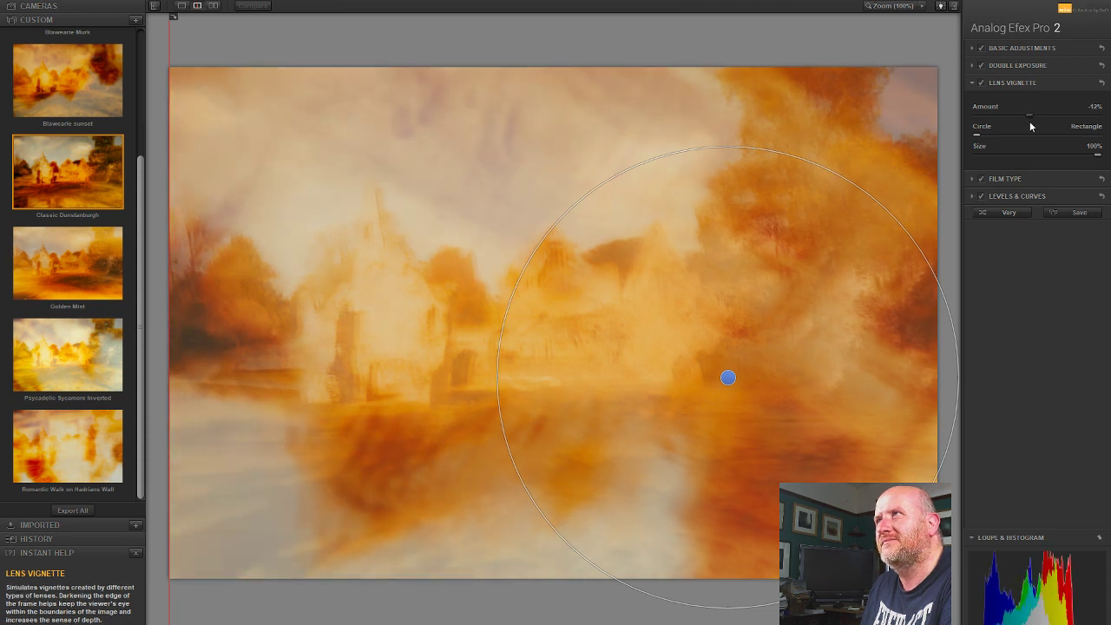
mouse_move(1031, 127)
mouse_down()
mouse_move(1053, 126)
mouse_move(1042, 123)
mouse_up()
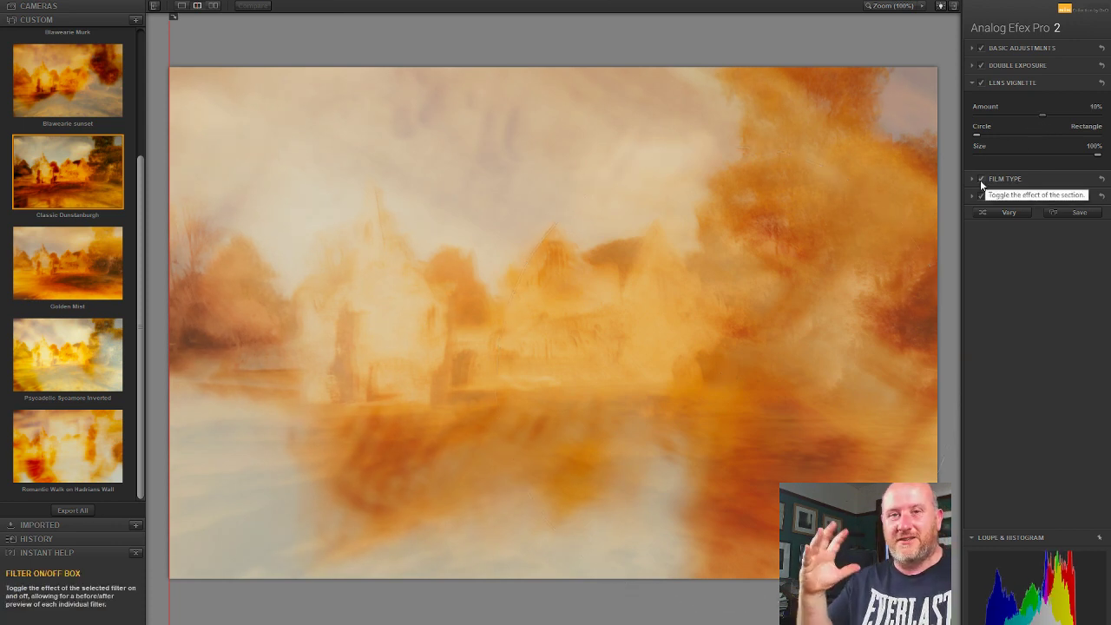
mouse_move(916, 282)
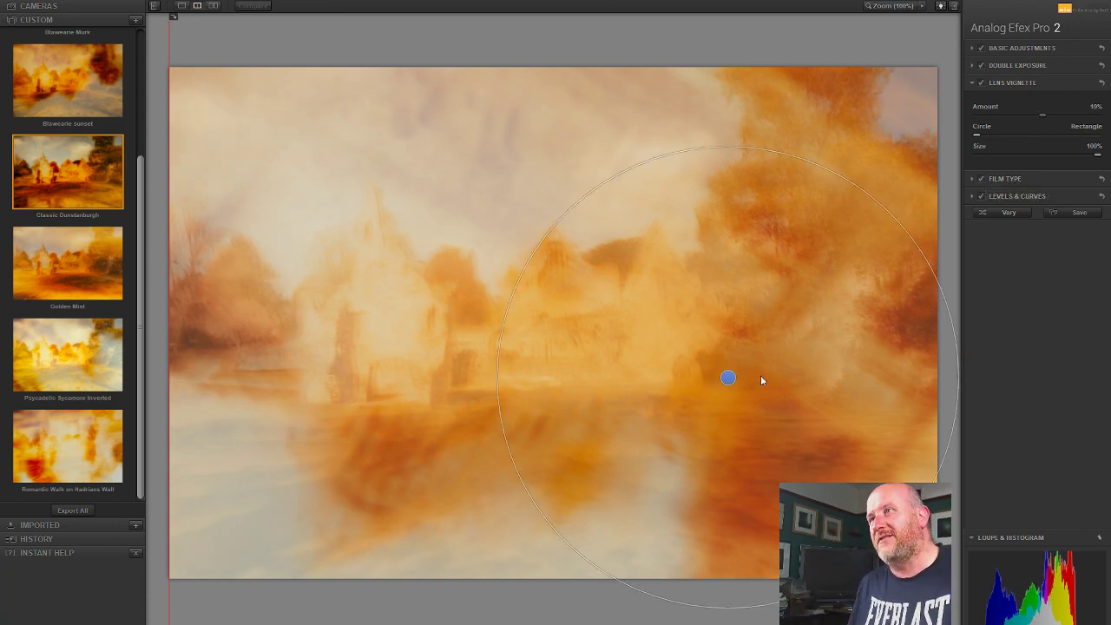
mouse_move(727, 377)
mouse_down()
mouse_move(633, 578)
mouse_move(186, 518)
mouse_move(657, 486)
mouse_move(653, 543)
mouse_up()
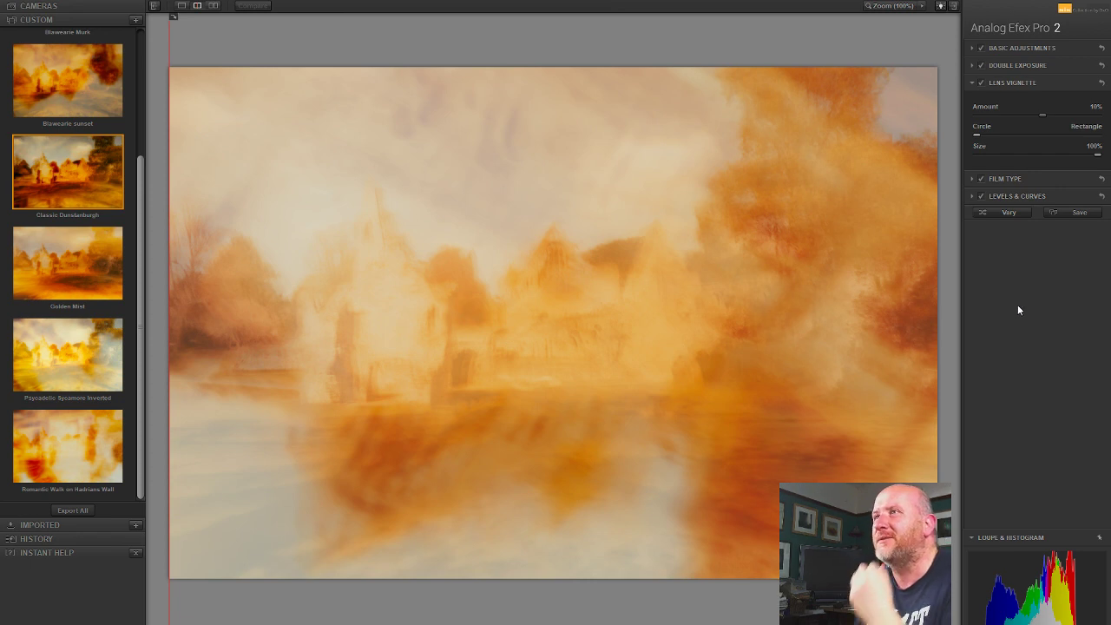
Step: Fine-tune the Red channel curve in Levels & Curves, undoing a trial midpoint and nudging the black point inward
mouse_move(908, 409)
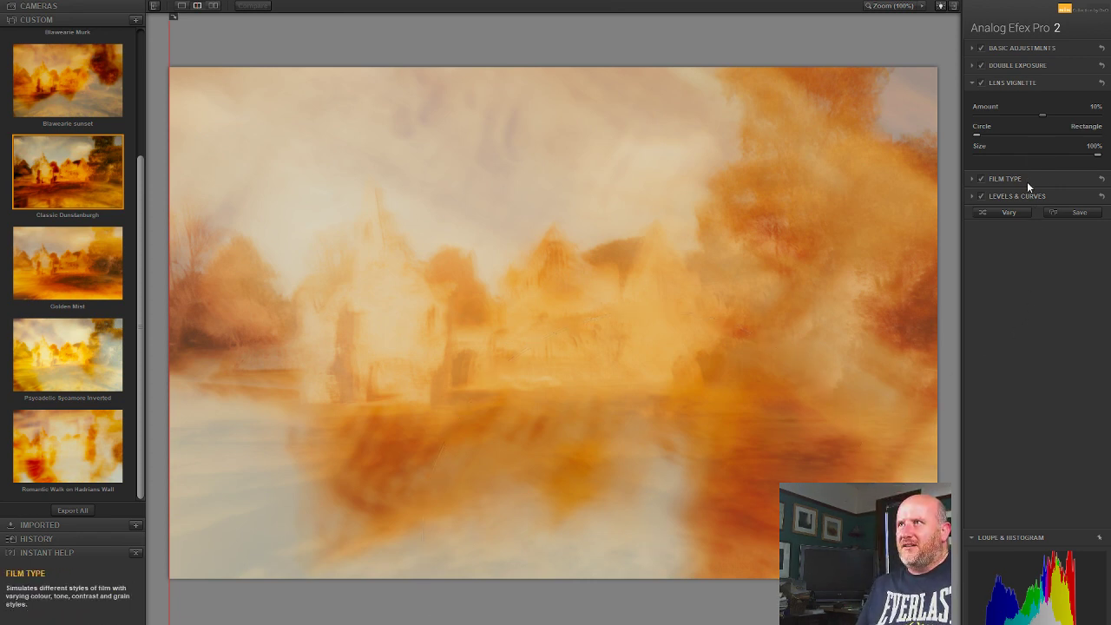
click(1005, 197)
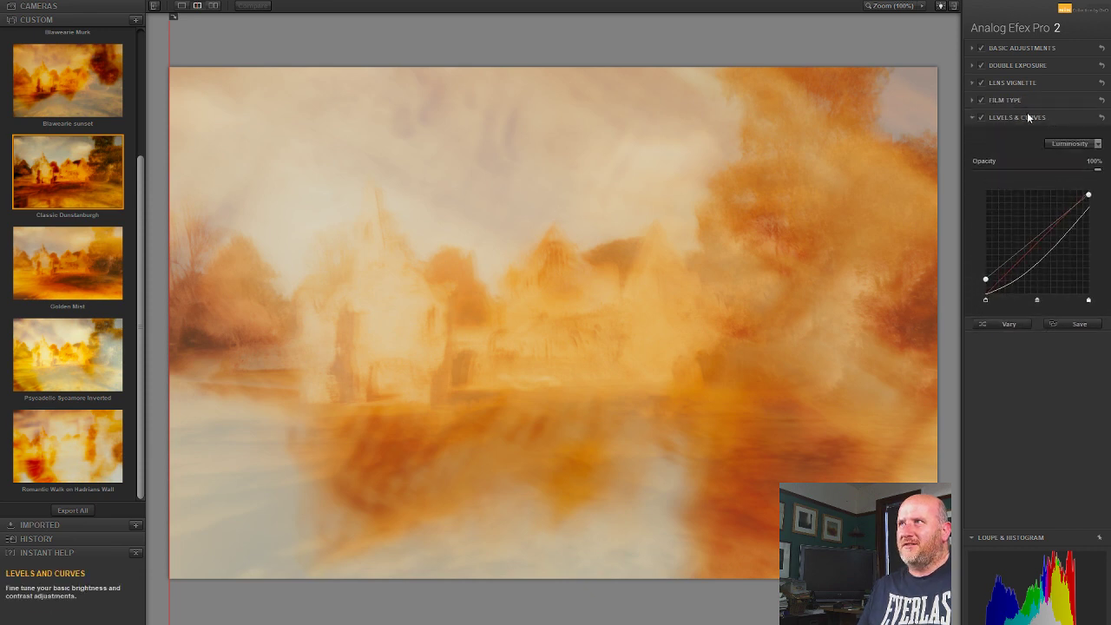
click(1018, 115)
click(1017, 114)
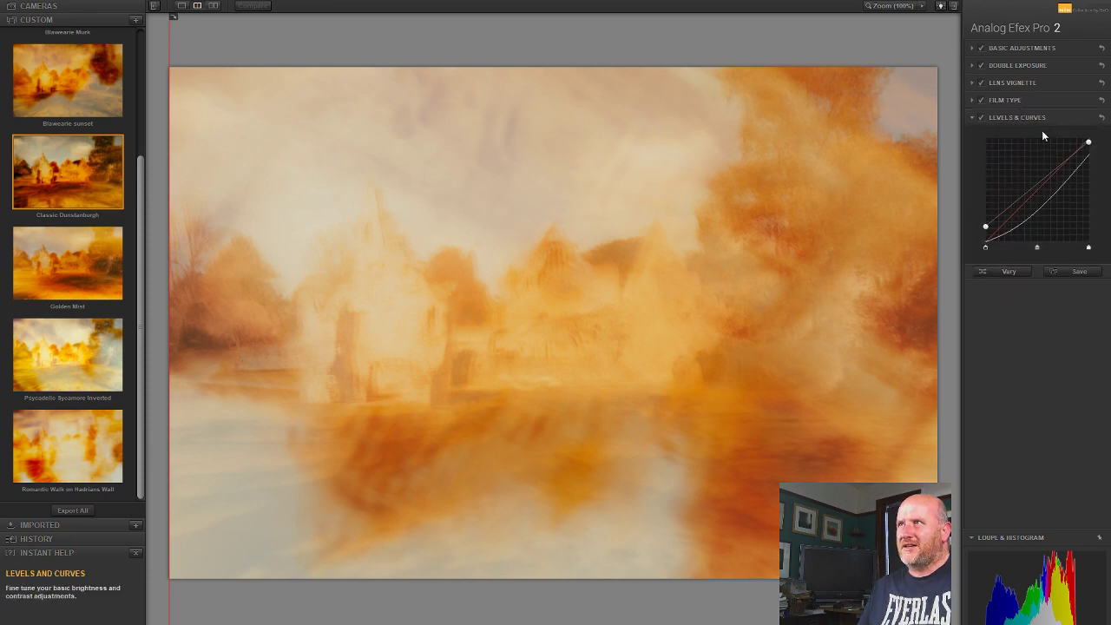
click(1070, 143)
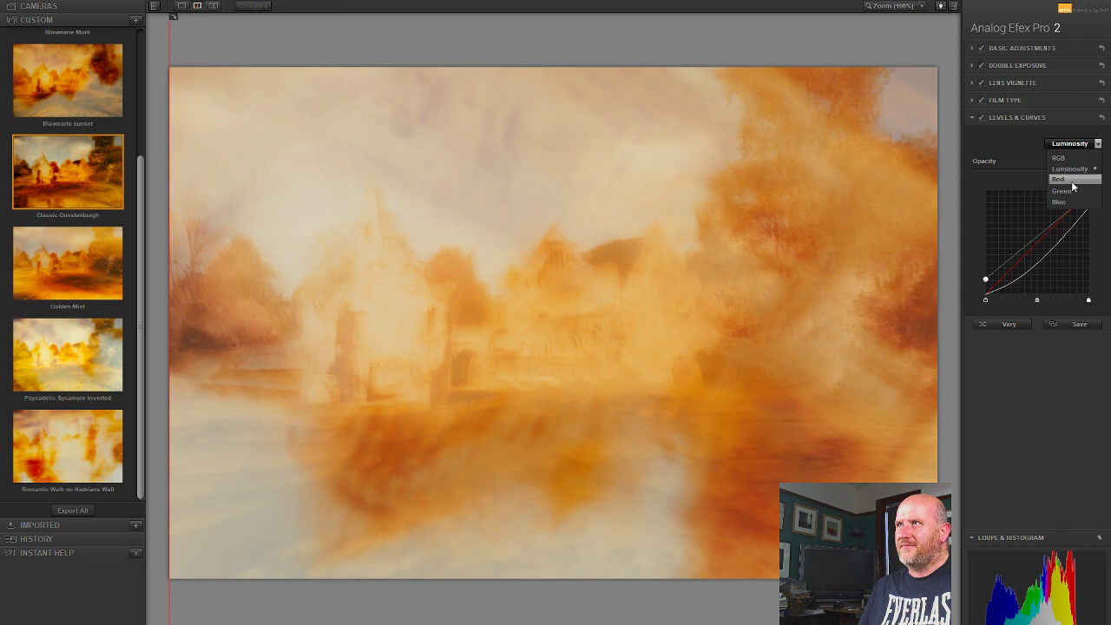
click(1073, 183)
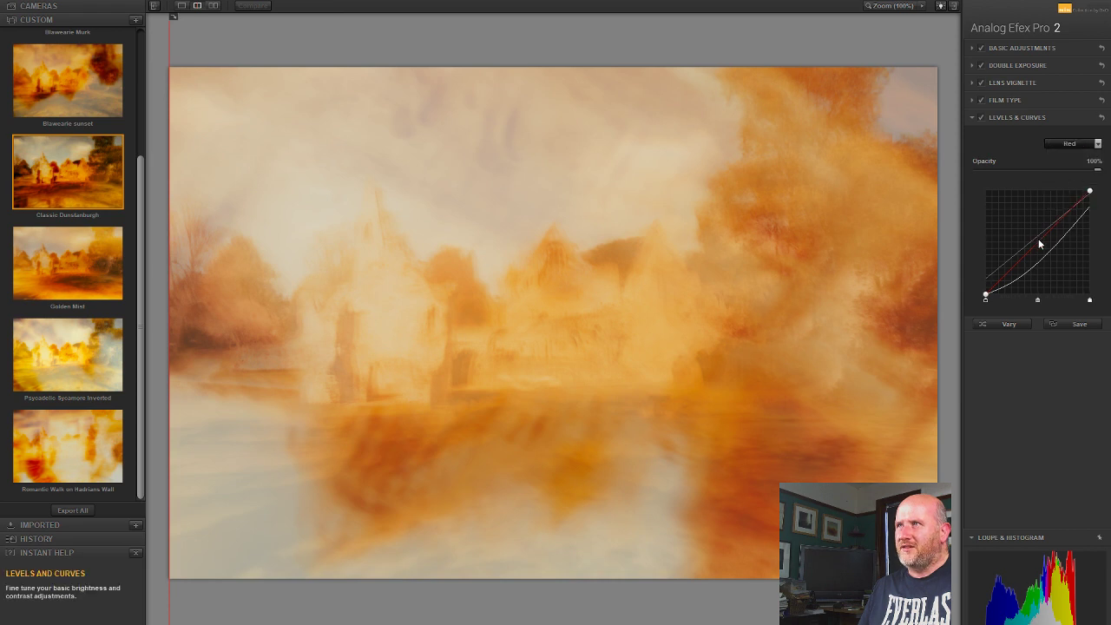
click(1037, 238)
key(ctrl+z)
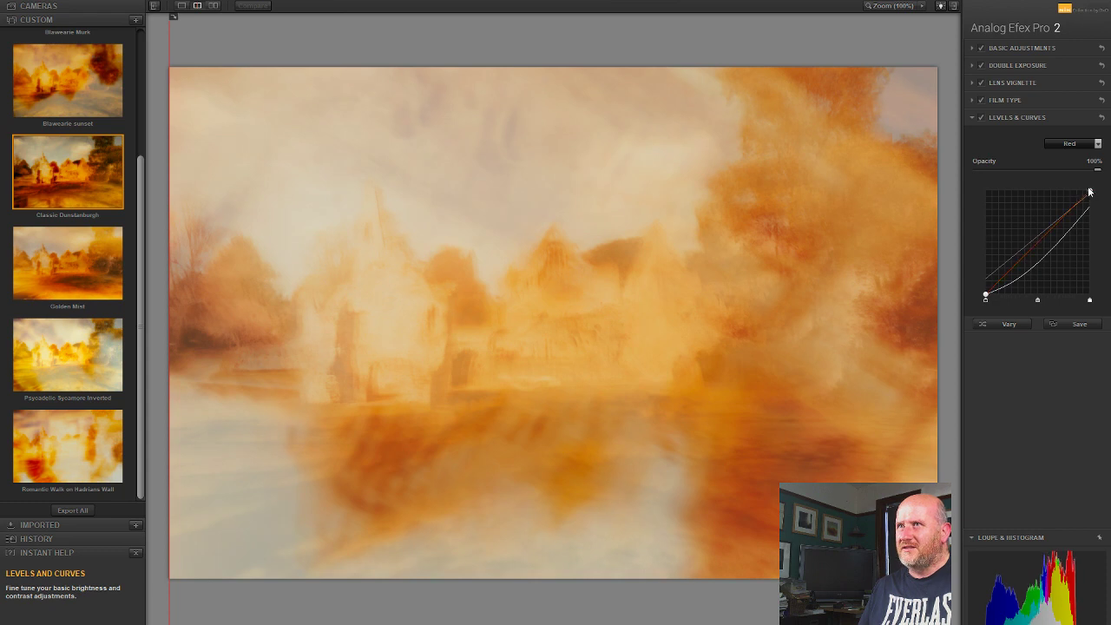
mouse_move(1090, 190)
mouse_down()
mouse_move(1090, 202)
mouse_move(1098, 195)
mouse_up()
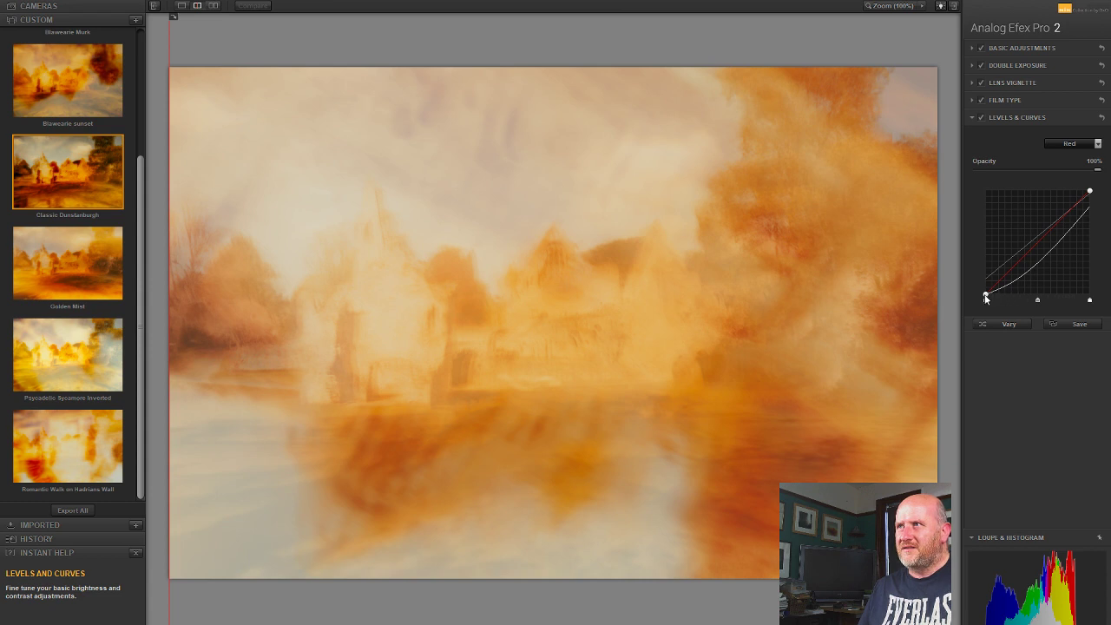
mouse_move(998, 296)
mouse_down()
mouse_move(973, 281)
mouse_move(1002, 298)
mouse_move(987, 300)
mouse_up()
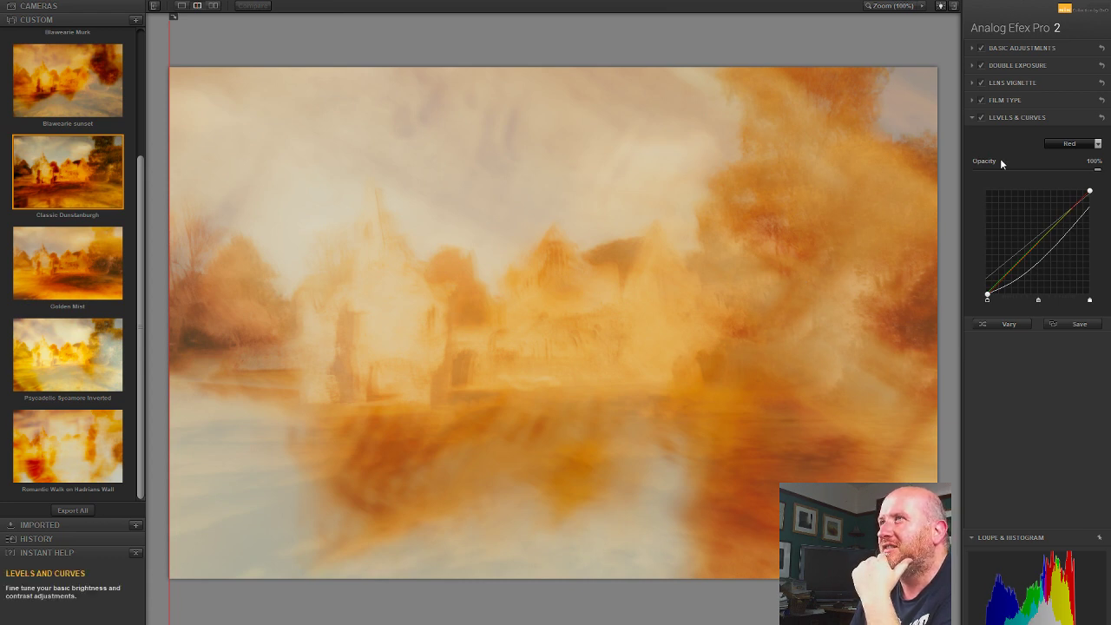
Step: Fine-tune the Blue channel curve by slightly lowering the white point, raising the black point and adding a slightly lowered midtone point
click(1074, 145)
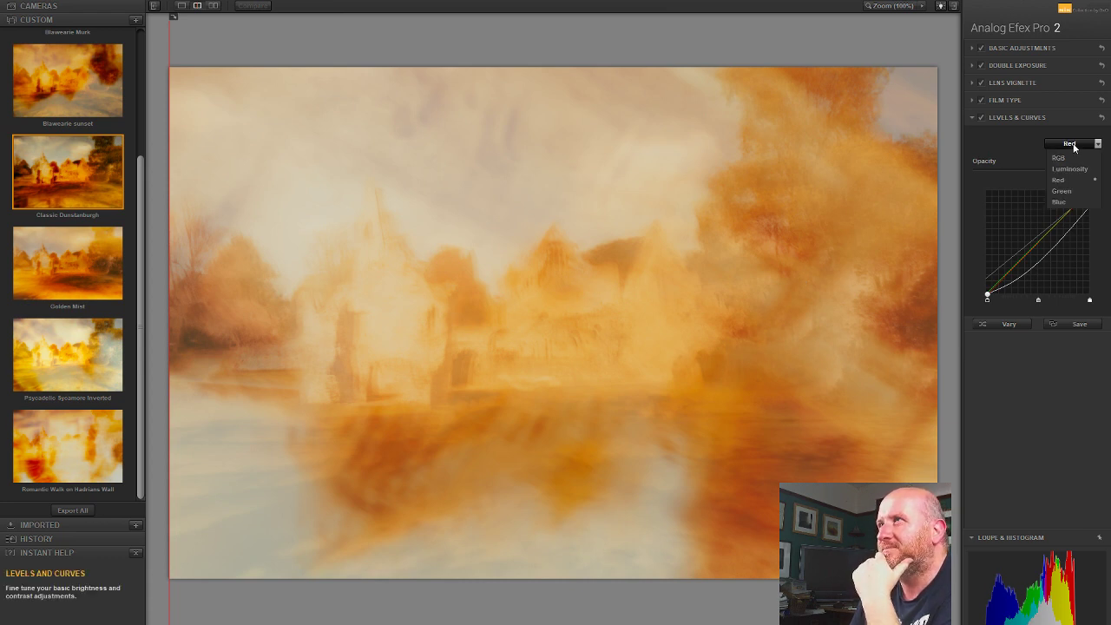
click(1069, 199)
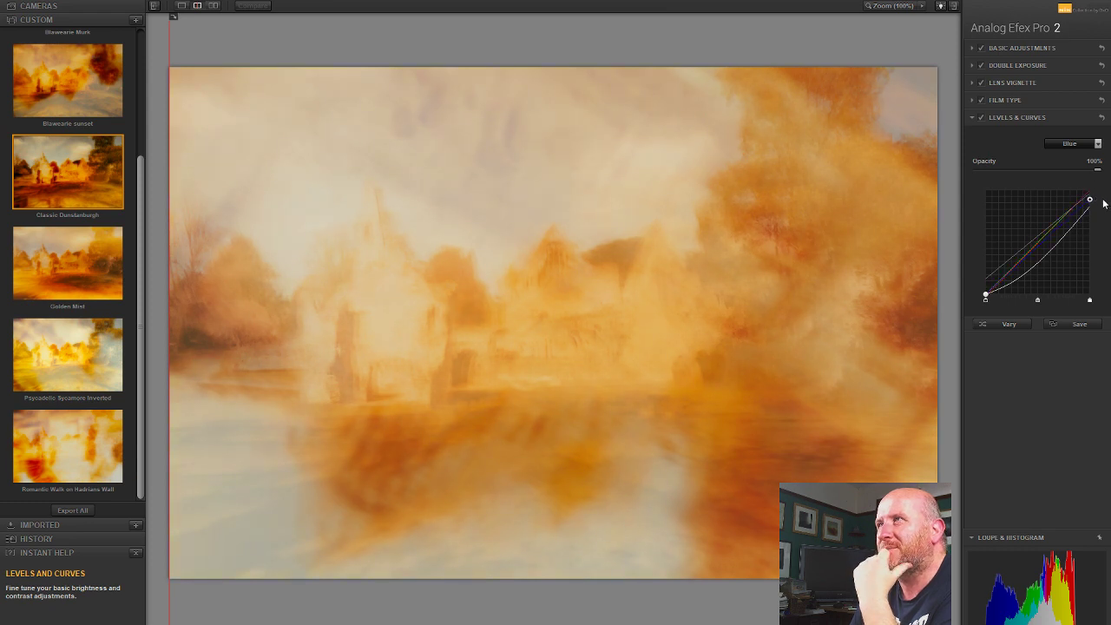
drag(1104, 203, 1105, 201)
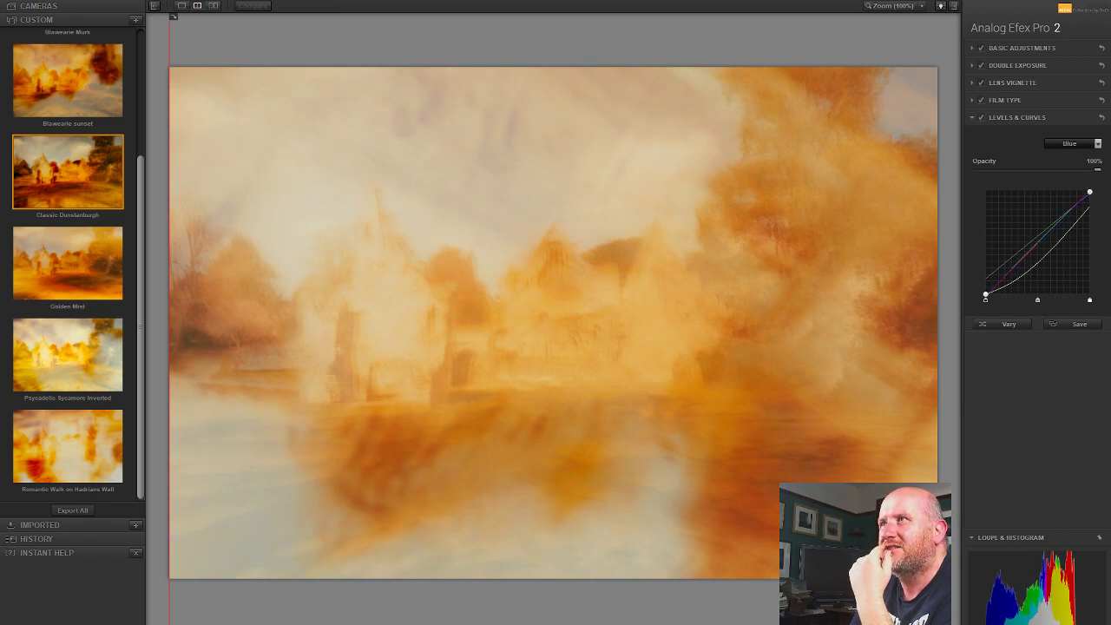
mouse_move(985, 296)
mouse_down()
mouse_move(984, 282)
mouse_move(974, 294)
mouse_move(1001, 305)
mouse_move(963, 293)
mouse_up()
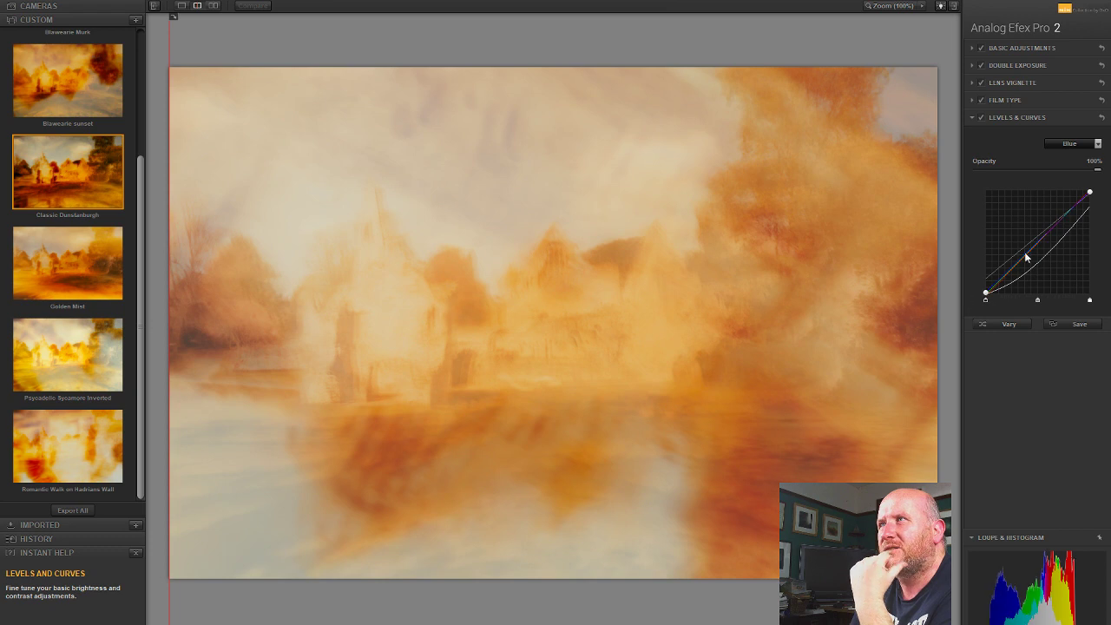
drag(1029, 249, 1026, 256)
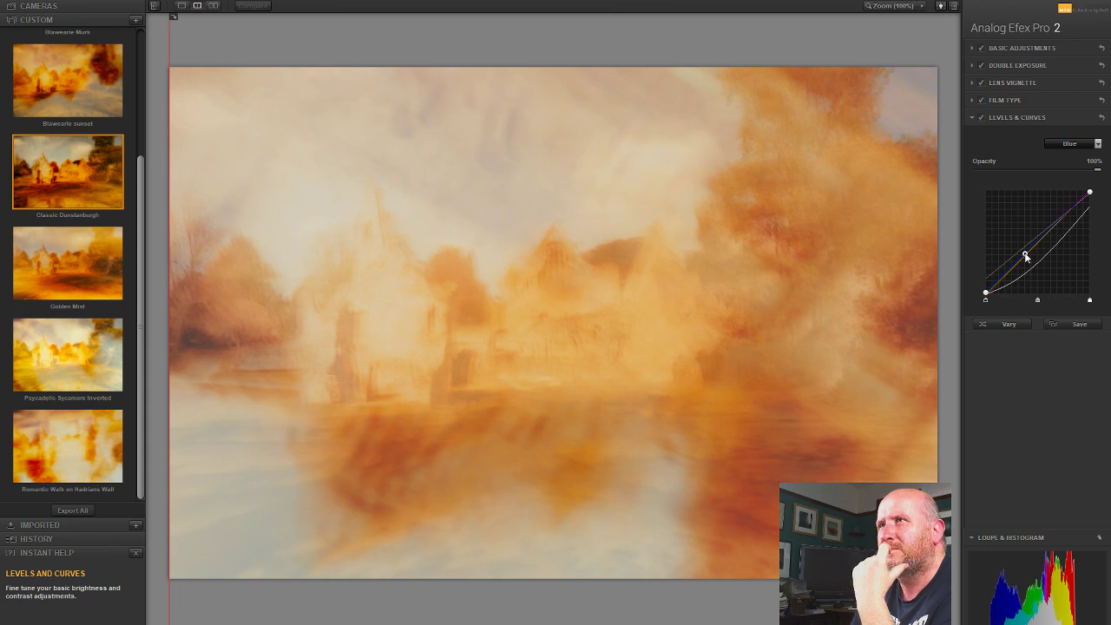
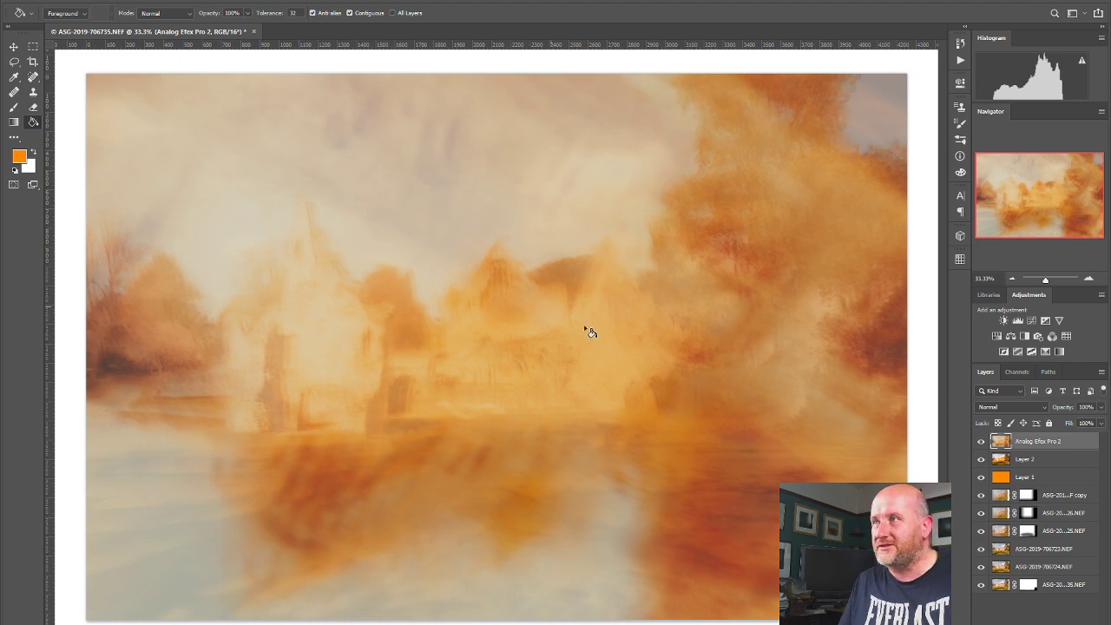
Step: Compare the image with and without the Analog Efex Pro 2 layer in Photoshop
click(981, 442)
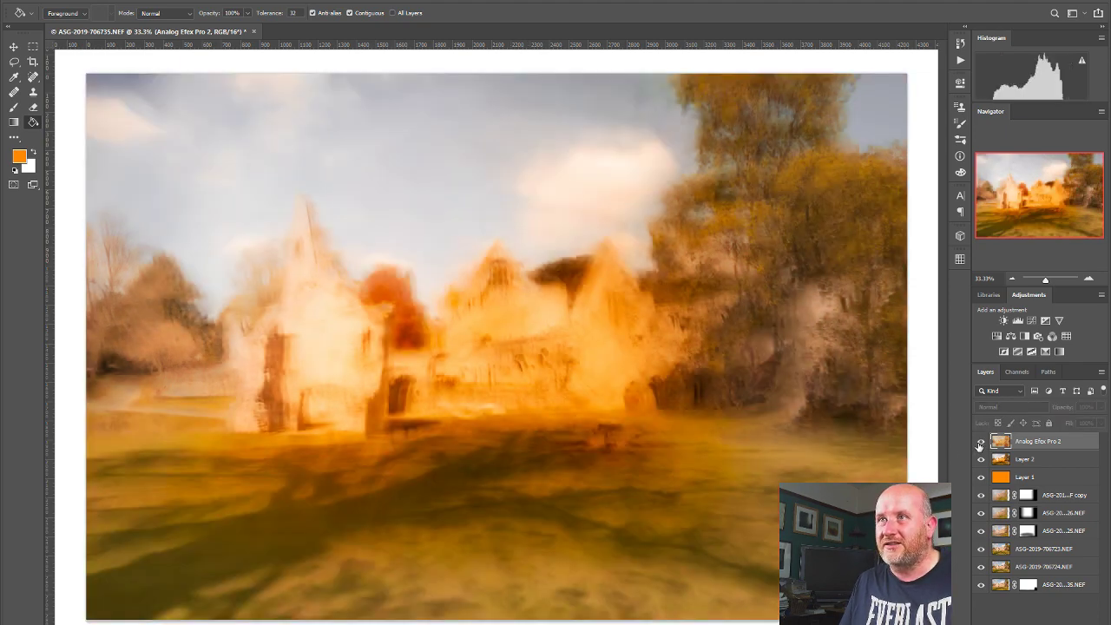
click(981, 442)
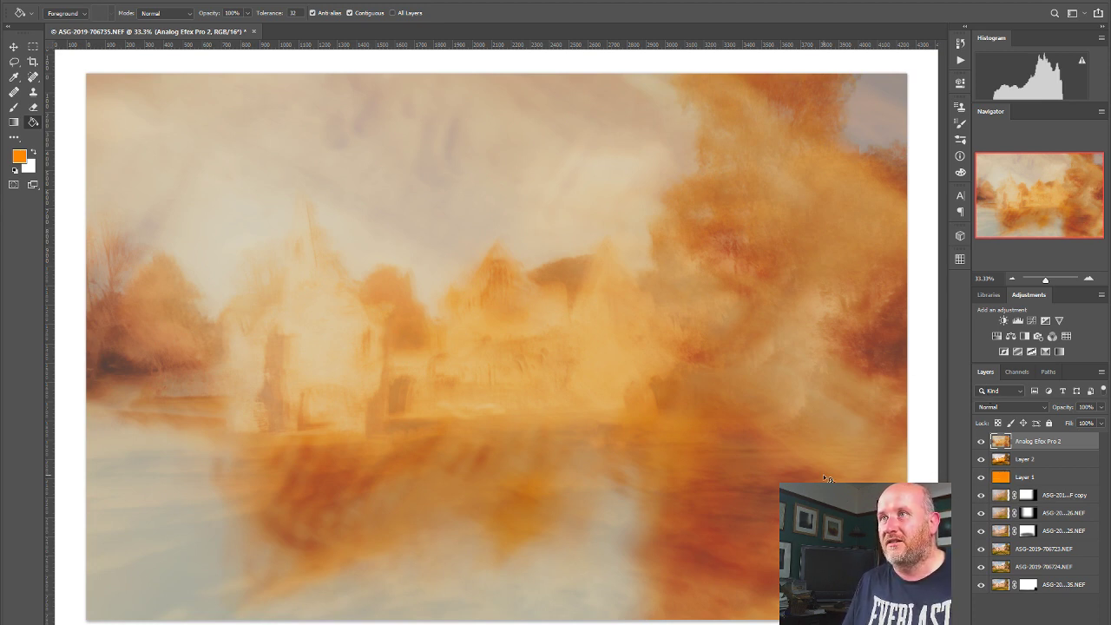
Step: Run the Nik Collection's Analog Efex Pro 2 filter again on the Analog Efex Pro 2 layer
click(226, 1)
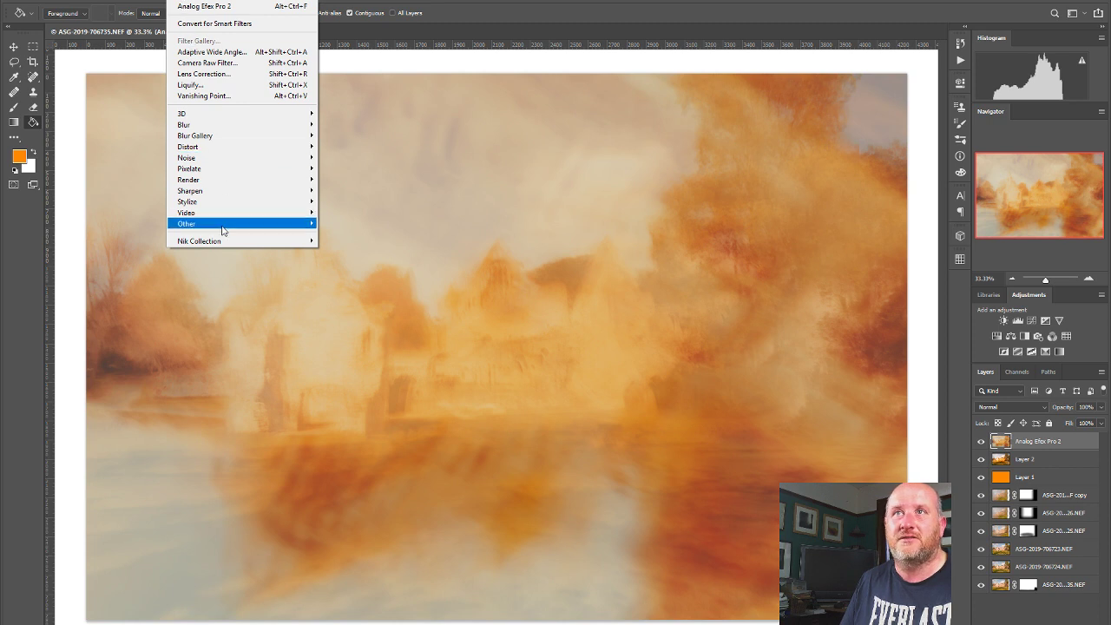
mouse_move(220, 240)
click(372, 241)
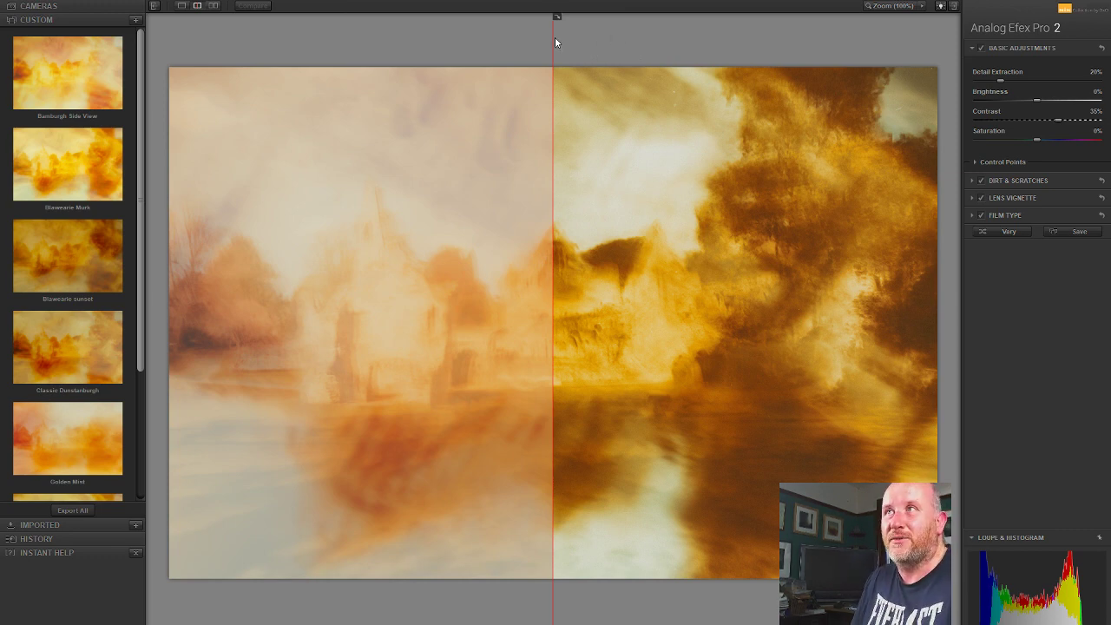
Step: Move the split-preview divider to the image's left edge and browse the custom presets
drag(556, 17, 256, 17)
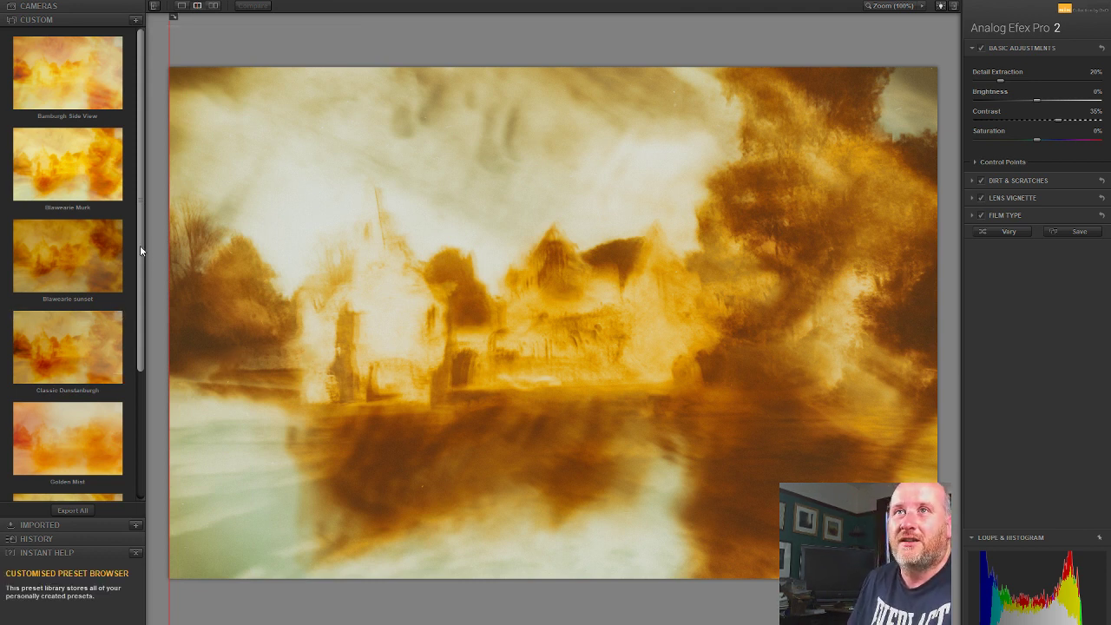
drag(140, 245, 151, 386)
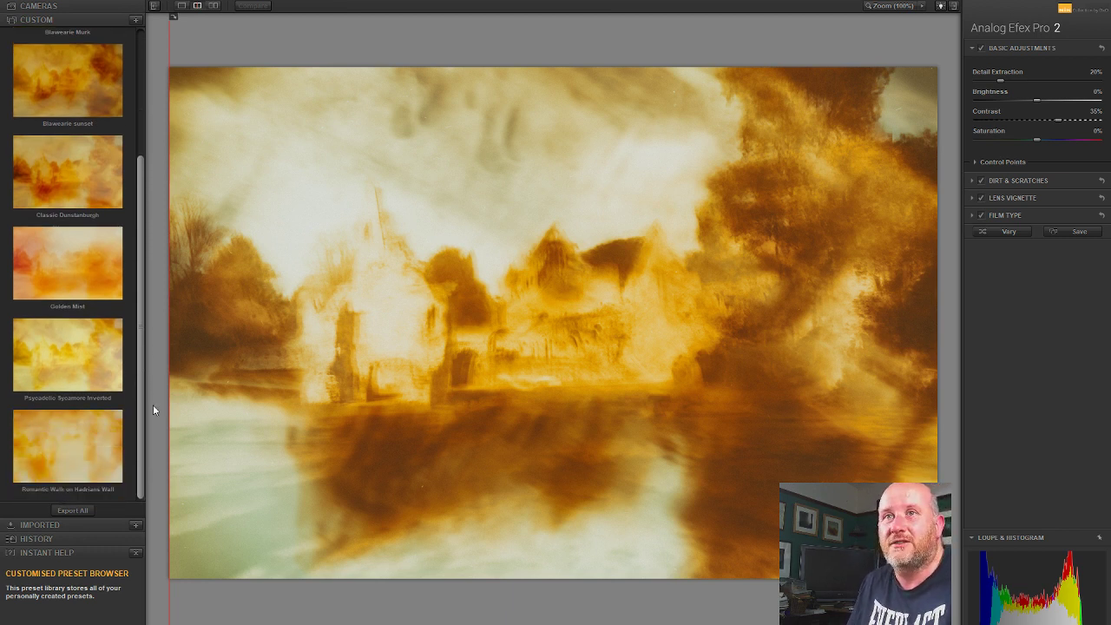
drag(153, 409, 145, 324)
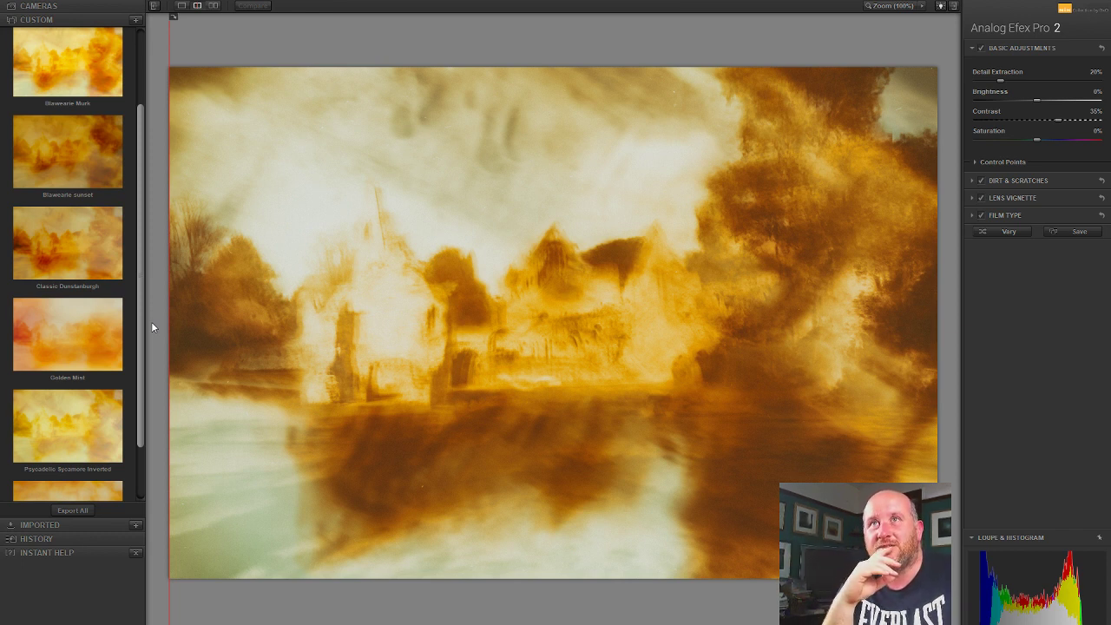
scroll(146, 290, up, 3)
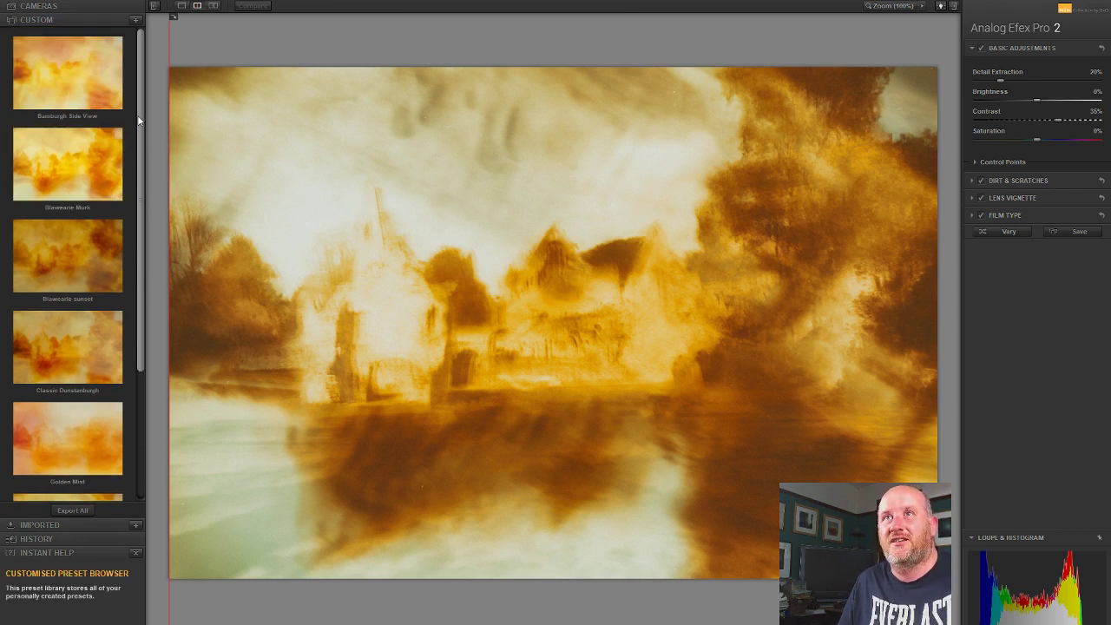
Step: Try the custom presets Golden Mist, Classic Dunstanburgh and Blawearie sunset on the image
drag(139, 119, 129, 202)
click(77, 325)
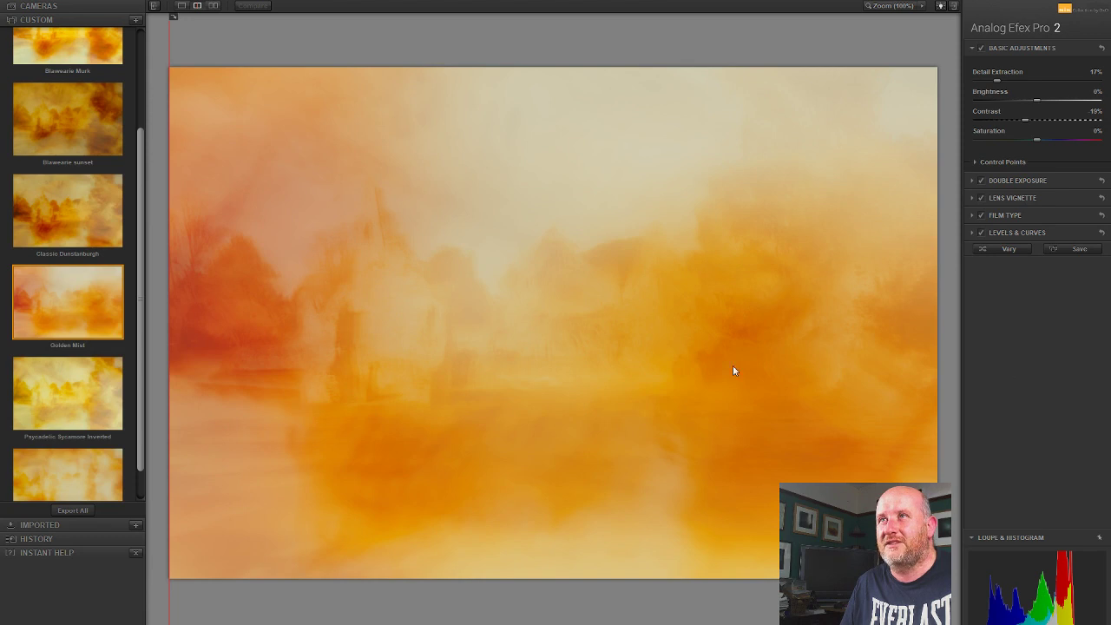
click(77, 215)
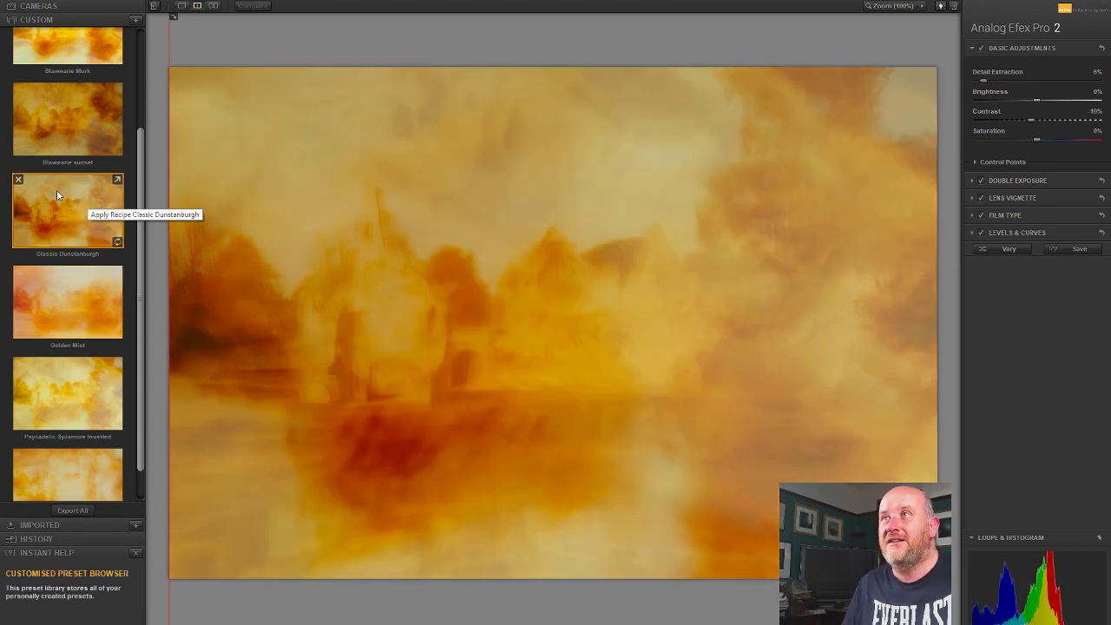
drag(141, 162, 143, 82)
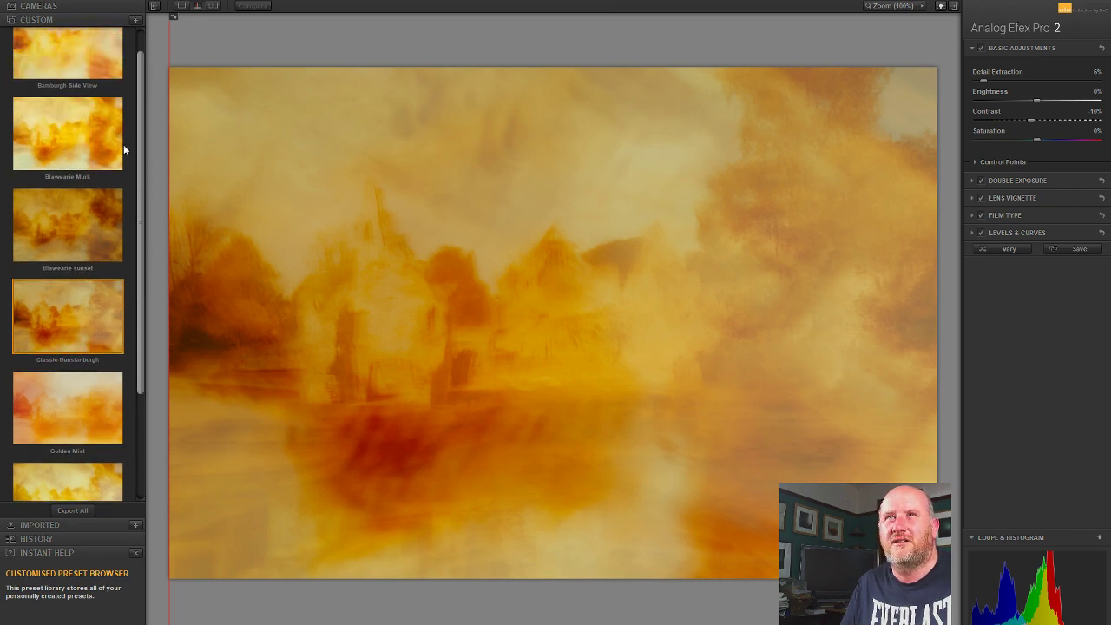
click(39, 241)
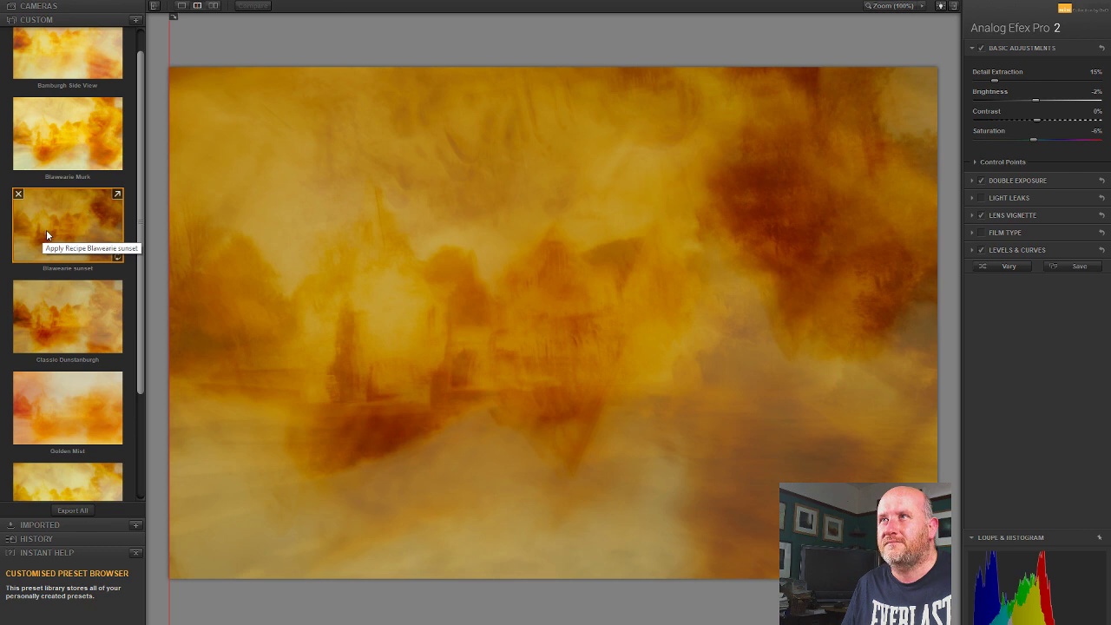
Step: Try the imported presets Autumn Fall and Borders of Blood on the image
drag(139, 156, 135, 366)
click(73, 9)
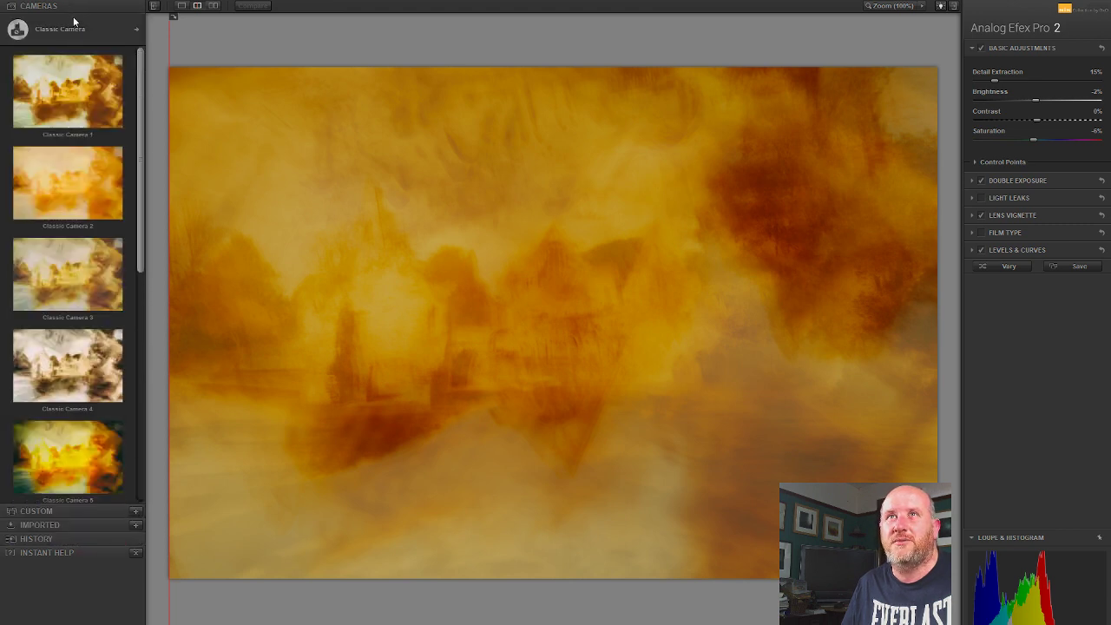
click(66, 522)
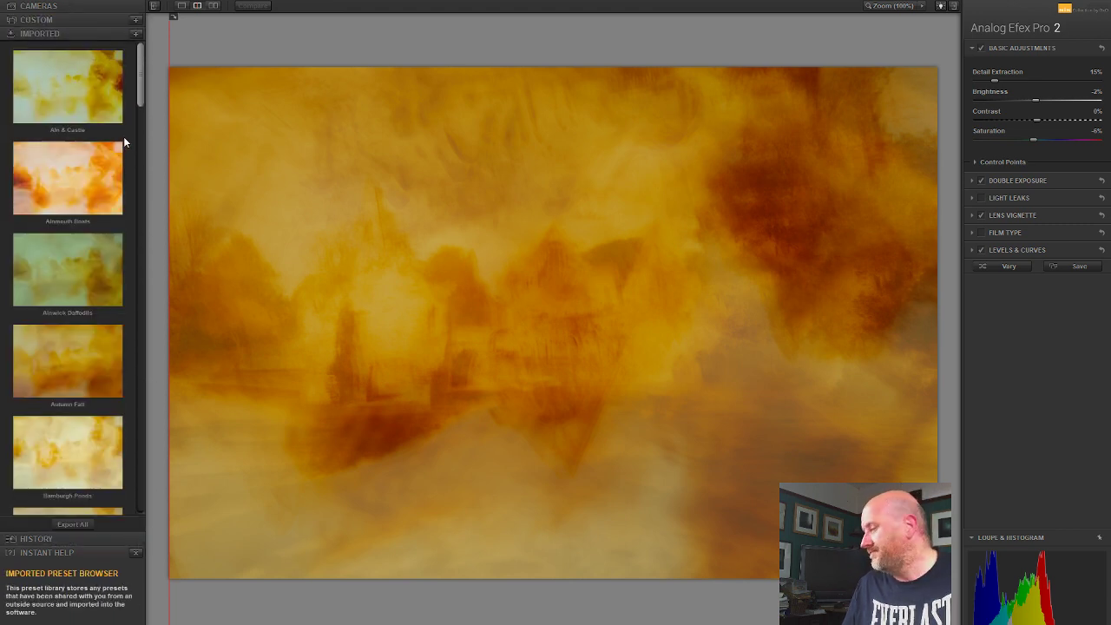
drag(138, 73, 135, 100)
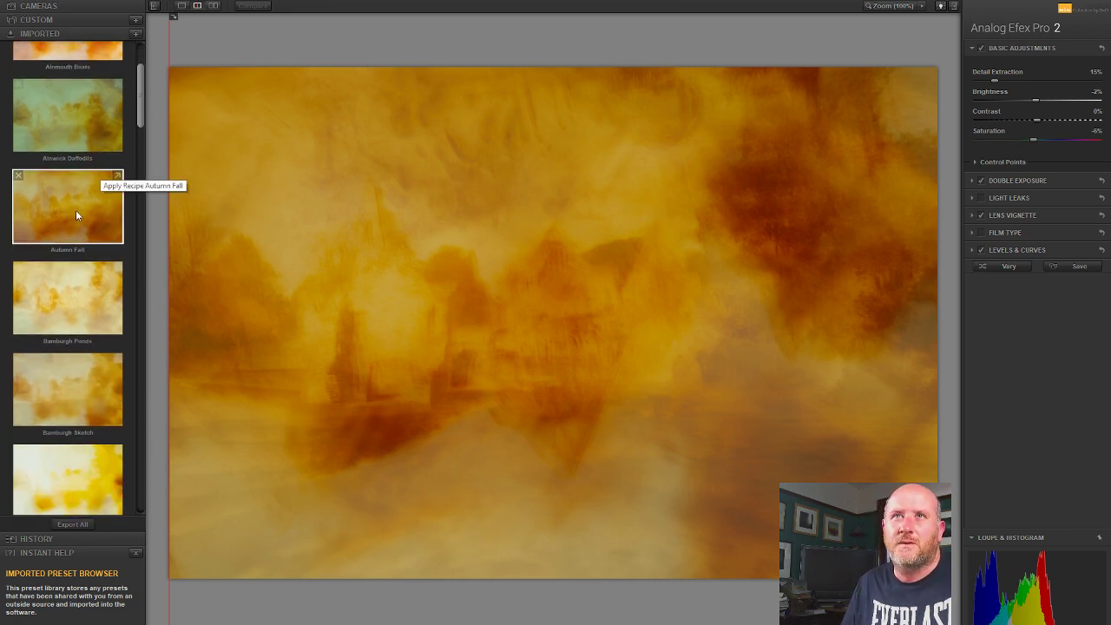
click(46, 204)
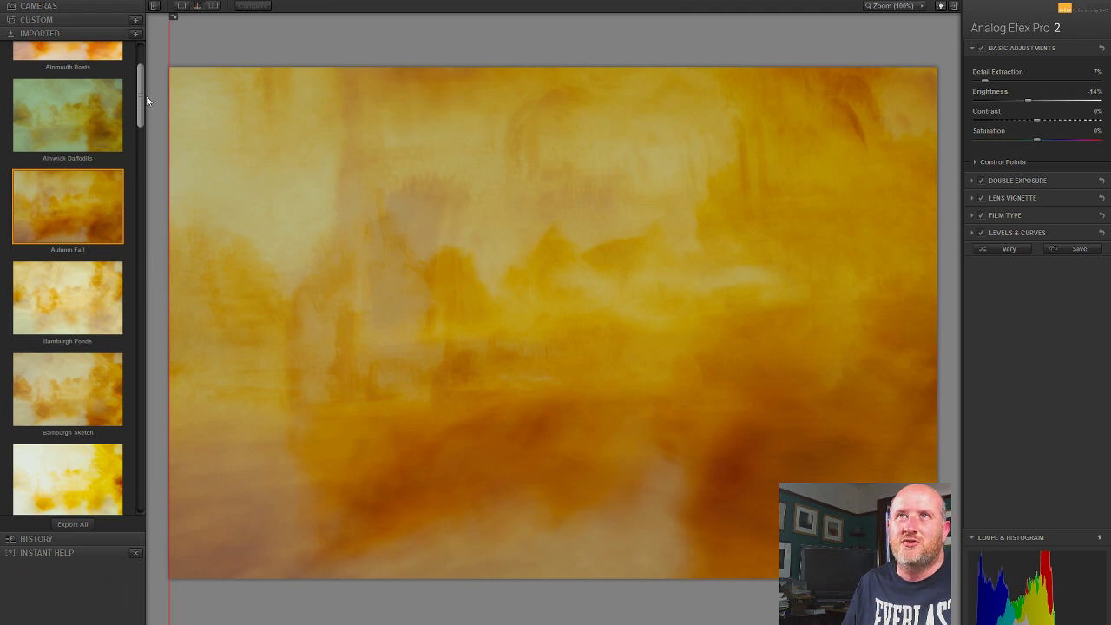
drag(141, 93, 137, 136)
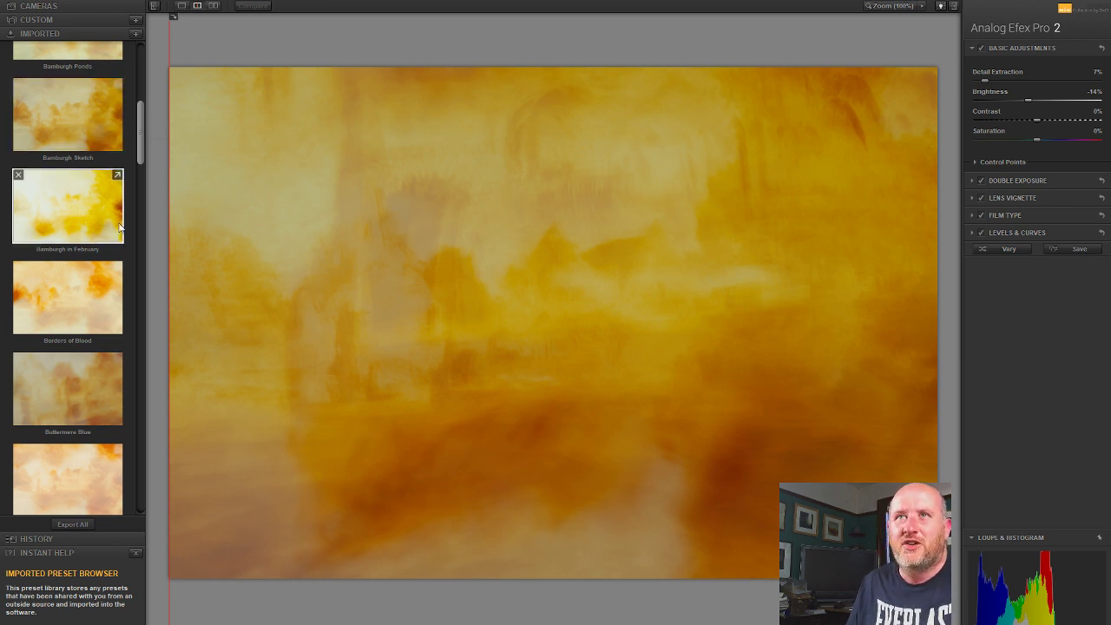
click(69, 309)
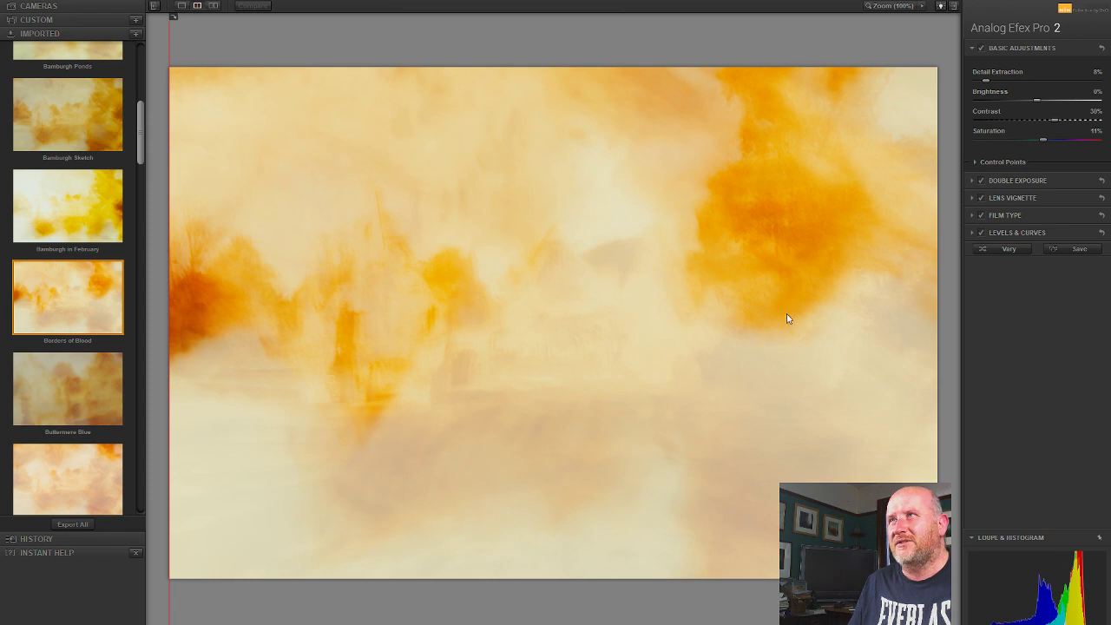
Step: Try reshaping the Borders of Blood preset's second exposure and moving it toward the image's lower right
click(1015, 179)
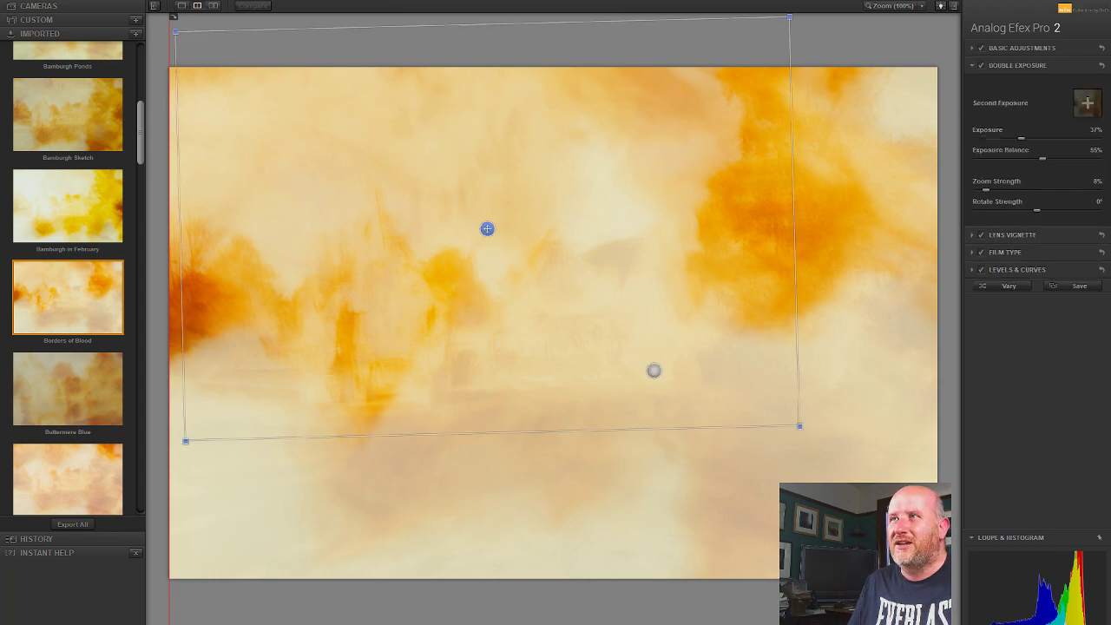
drag(807, 474, 692, 536)
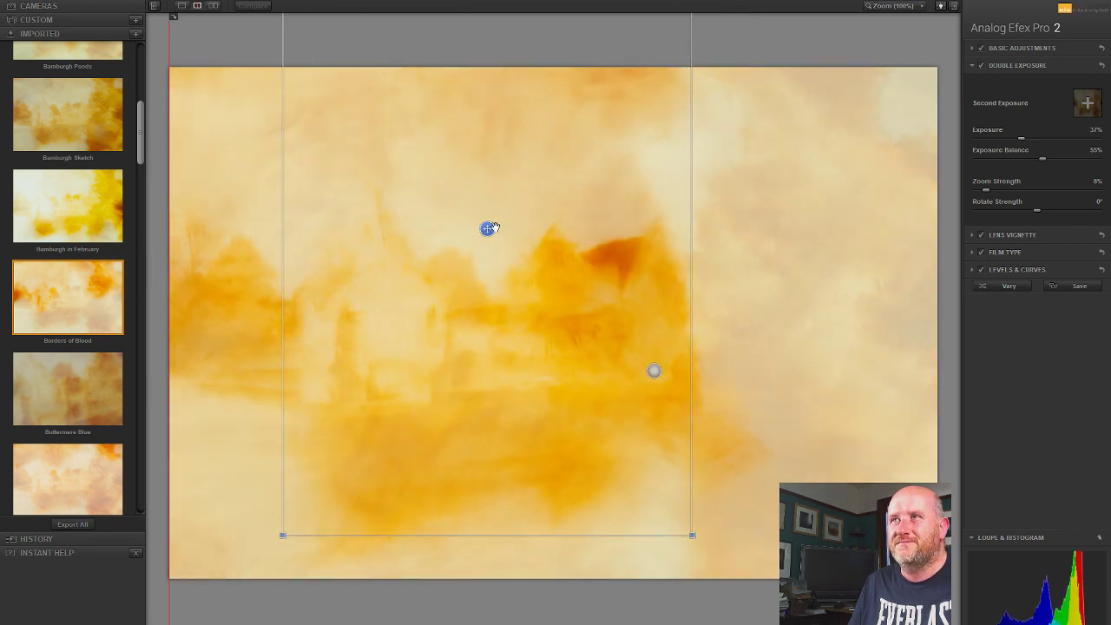
drag(489, 228, 640, 580)
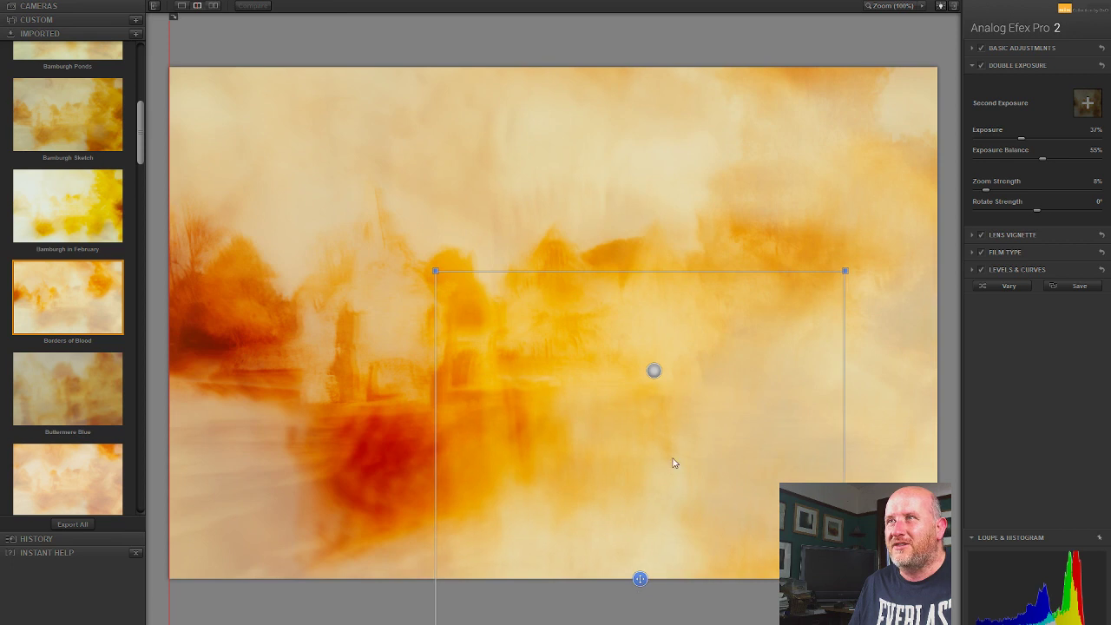
drag(639, 580, 681, 579)
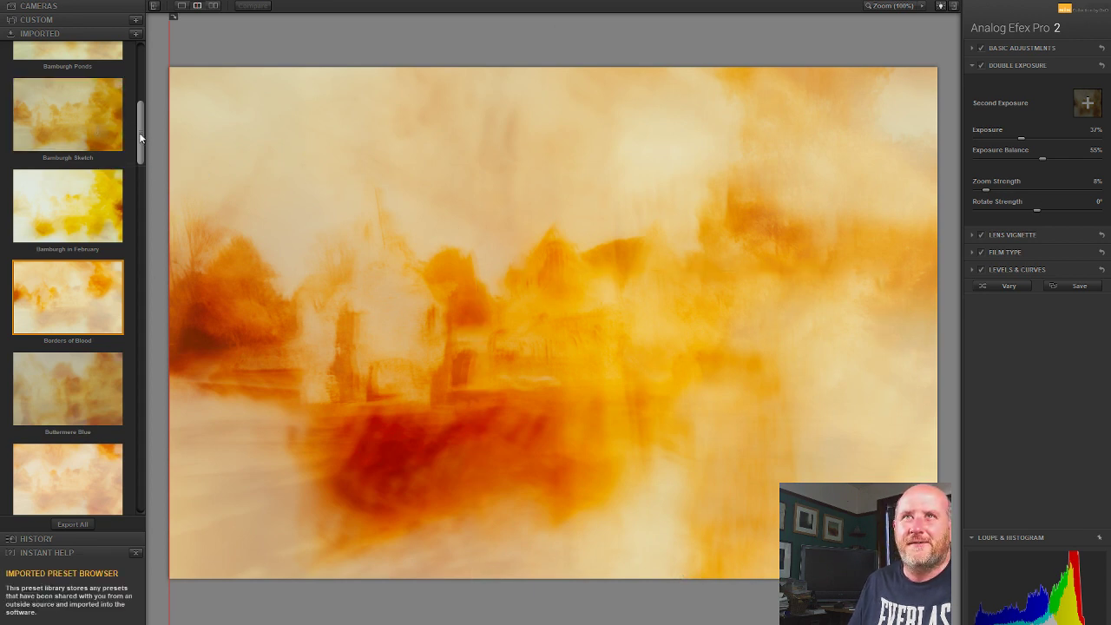
Step: Apply the imported Hedgley Grass preset, then move its second exposure to the upper part of the image and tilt it clockwise
scroll(132, 139, down, 2)
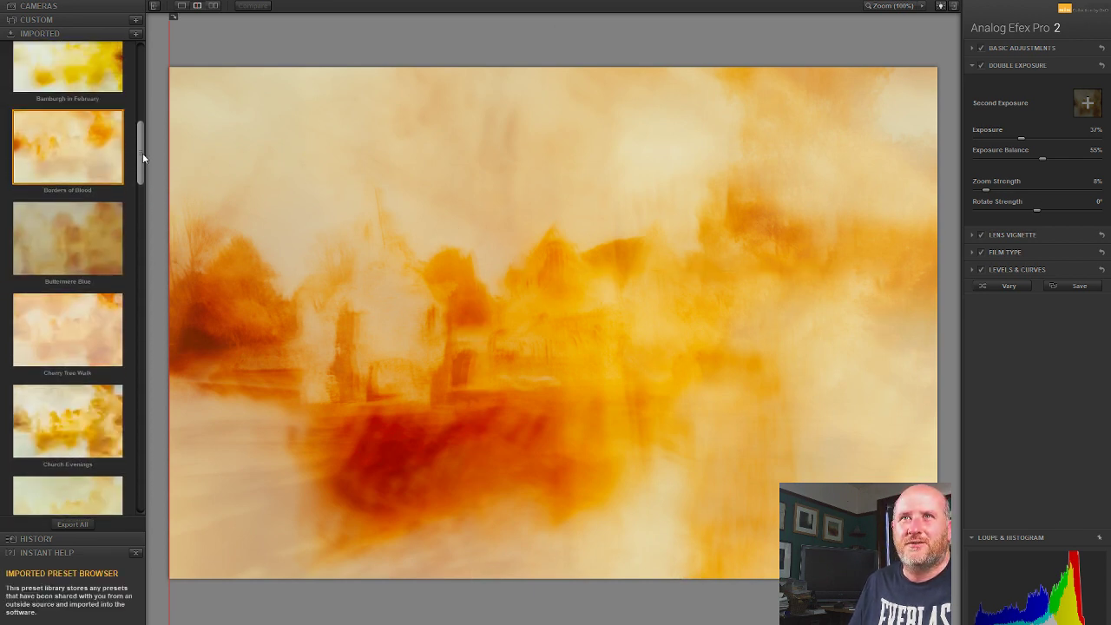
drag(143, 153, 143, 300)
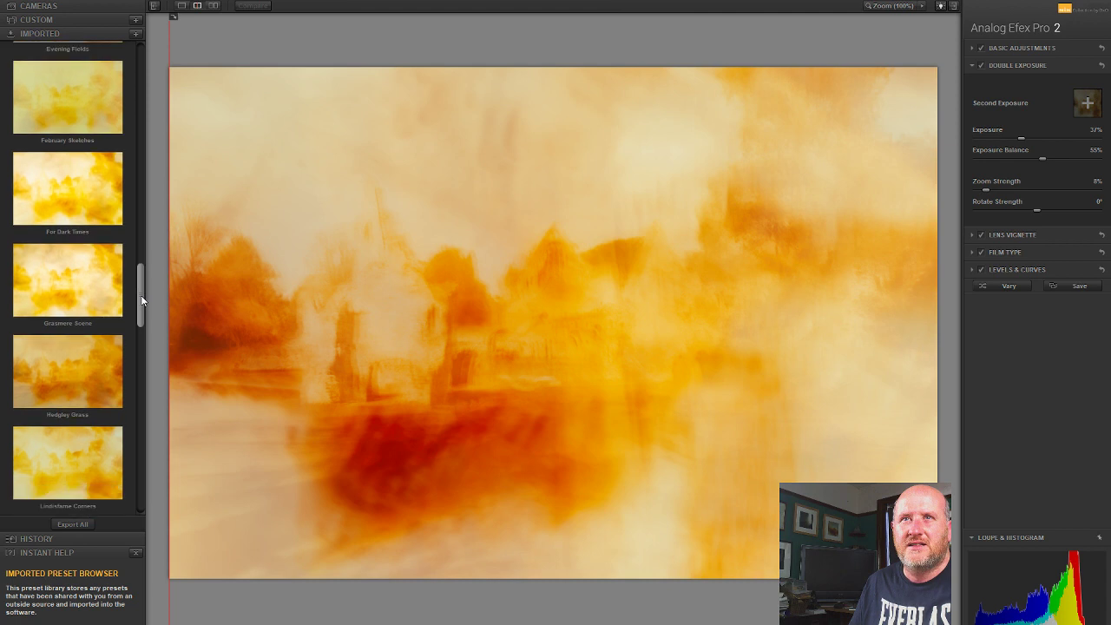
click(77, 389)
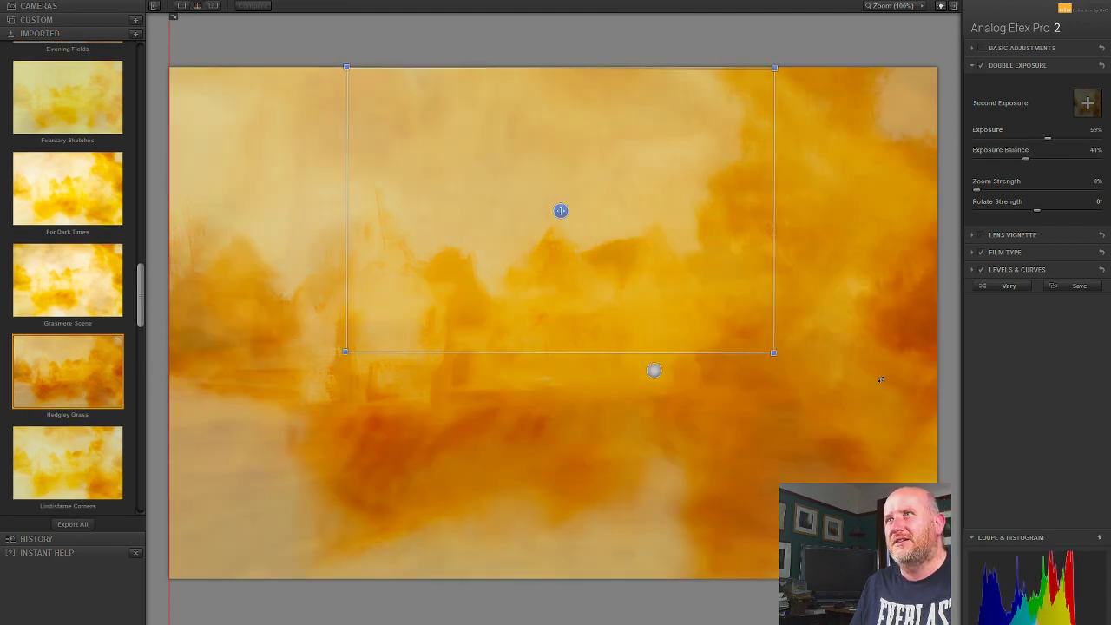
drag(562, 211, 657, 87)
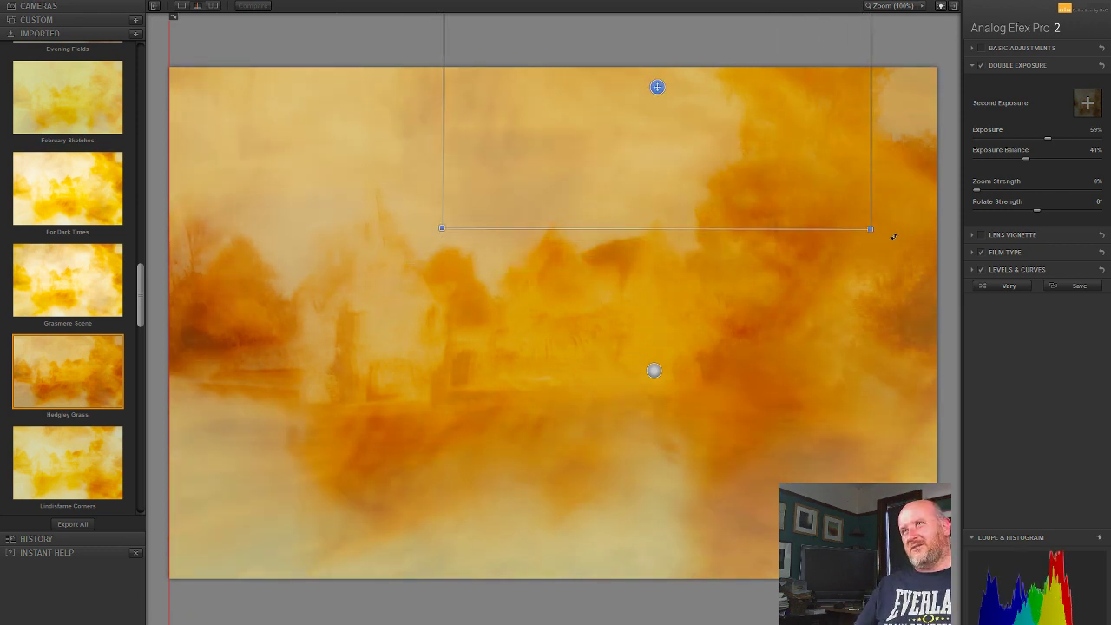
drag(893, 235, 886, 253)
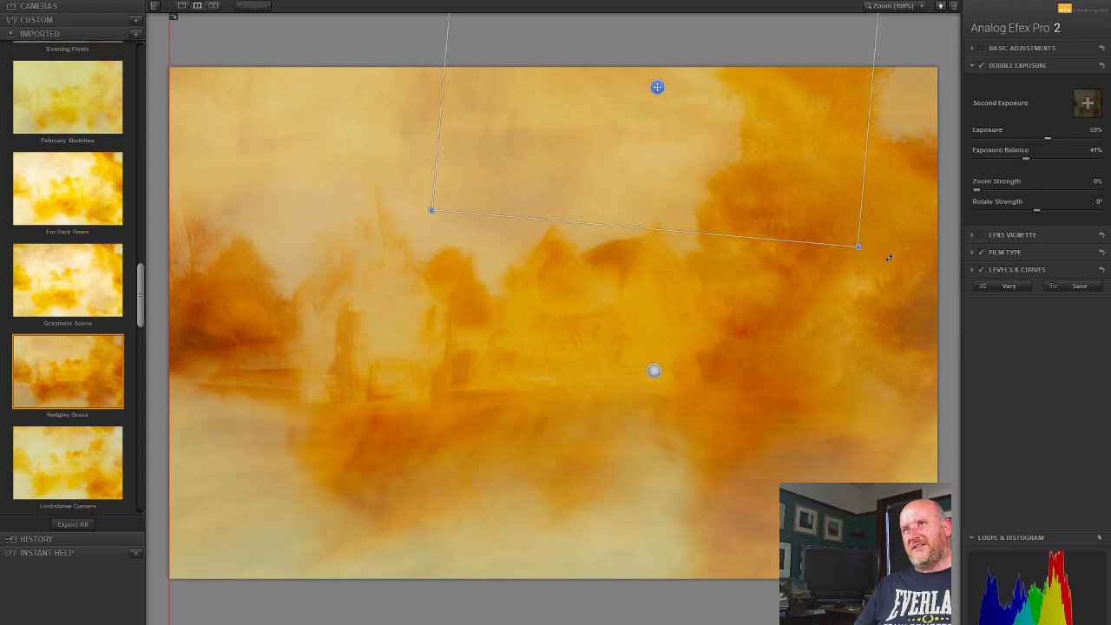
Step: Reduce the double exposure's Exposure Balance to 33% and its Exposure to 48%
double_click(1026, 159)
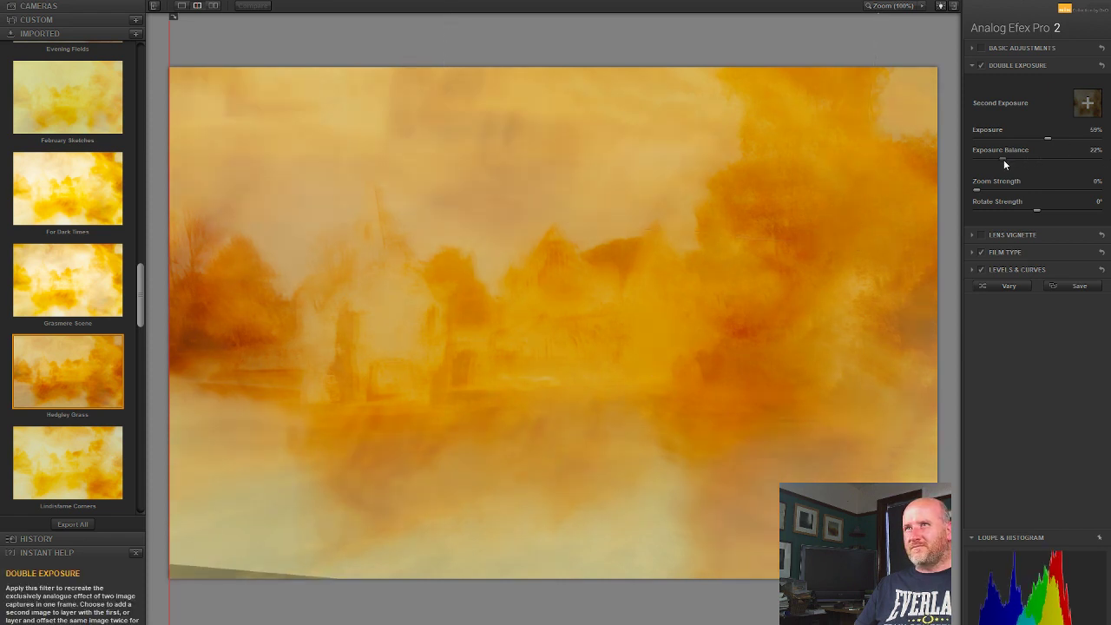
click(1003, 159)
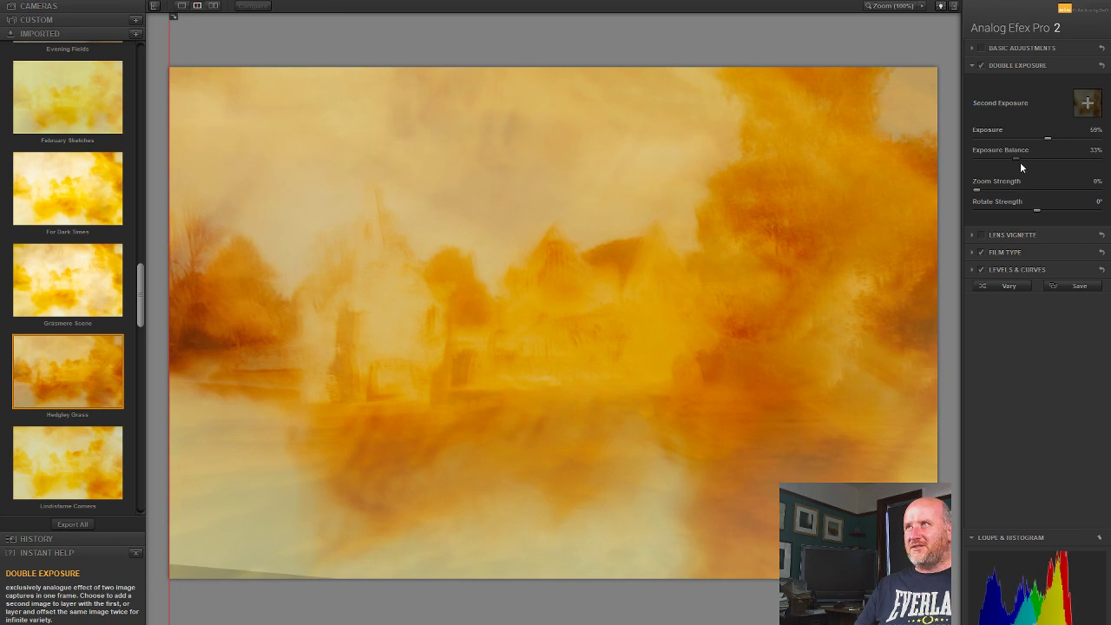
click(1046, 137)
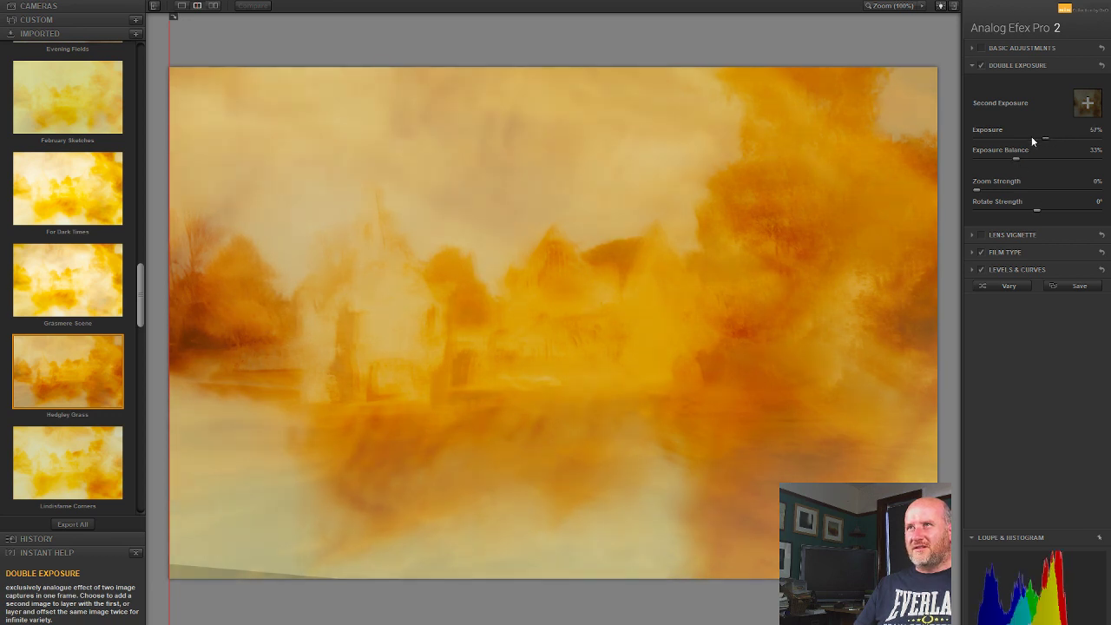
click(1034, 138)
Step: Level the second exposure over the image's lower centre and set Exposure to 50% and Exposure Balance to 44%
mouse_move(470, 241)
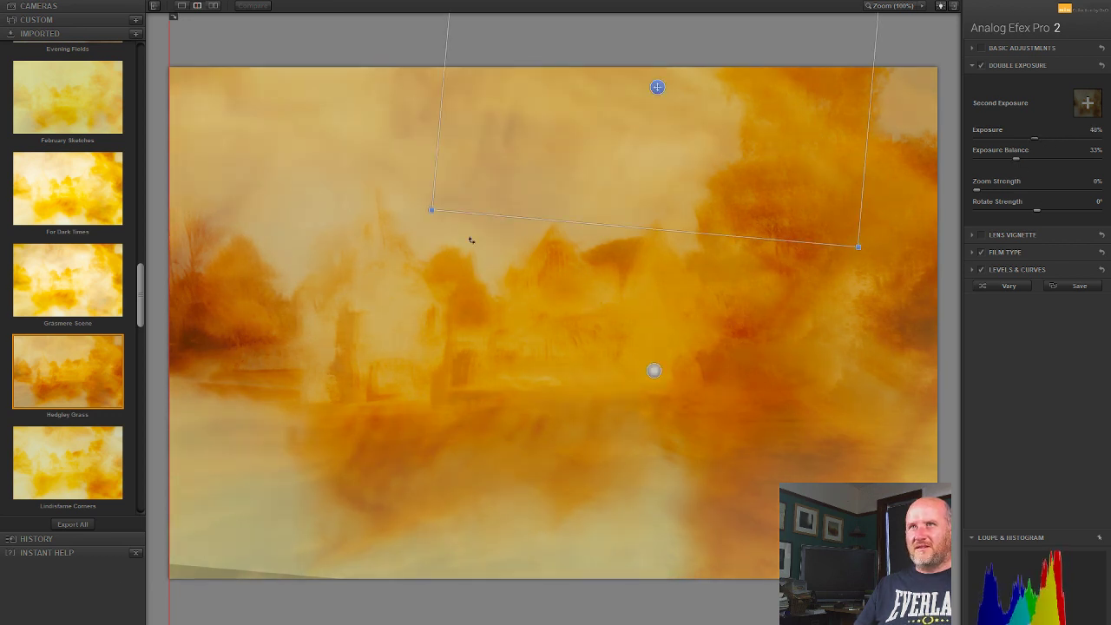
drag(658, 87, 407, 233)
drag(679, 101, 315, 300)
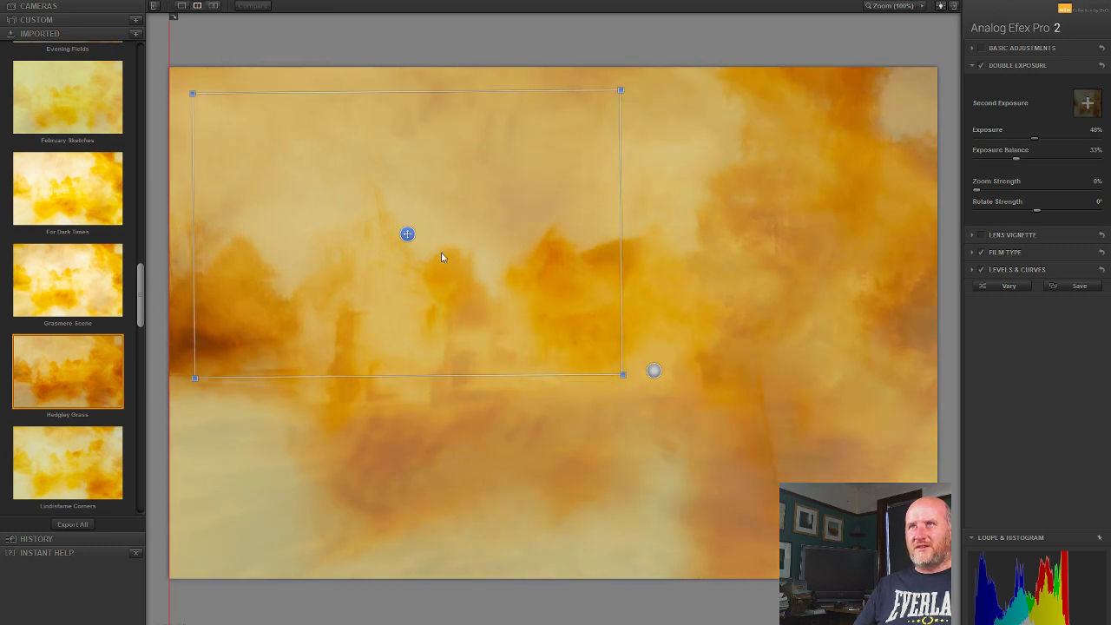
drag(409, 236, 645, 450)
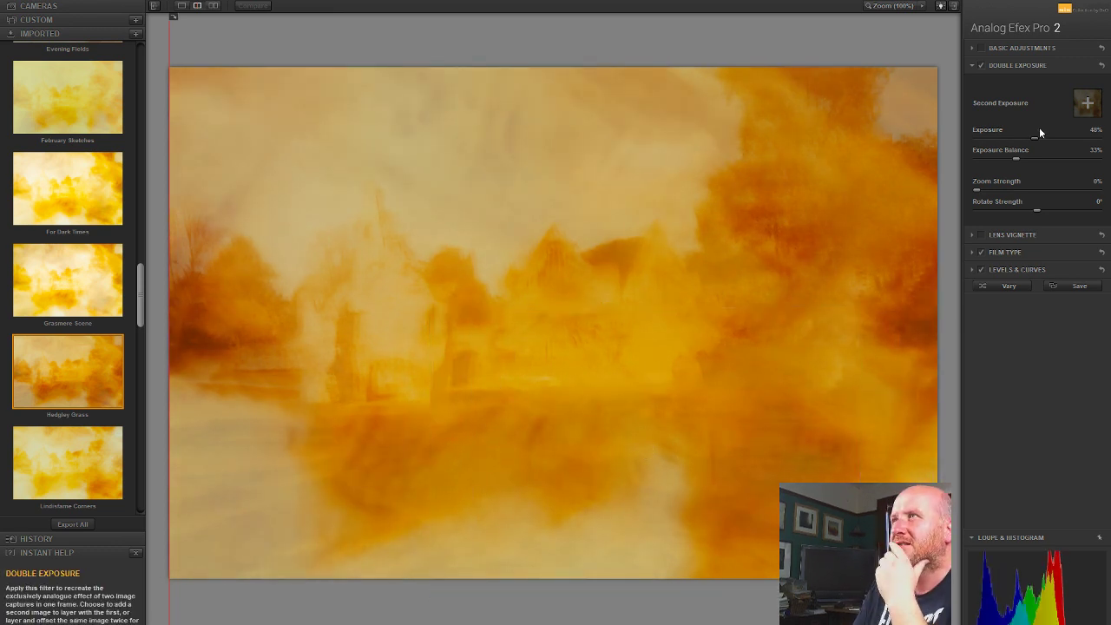
drag(1035, 136, 1035, 162)
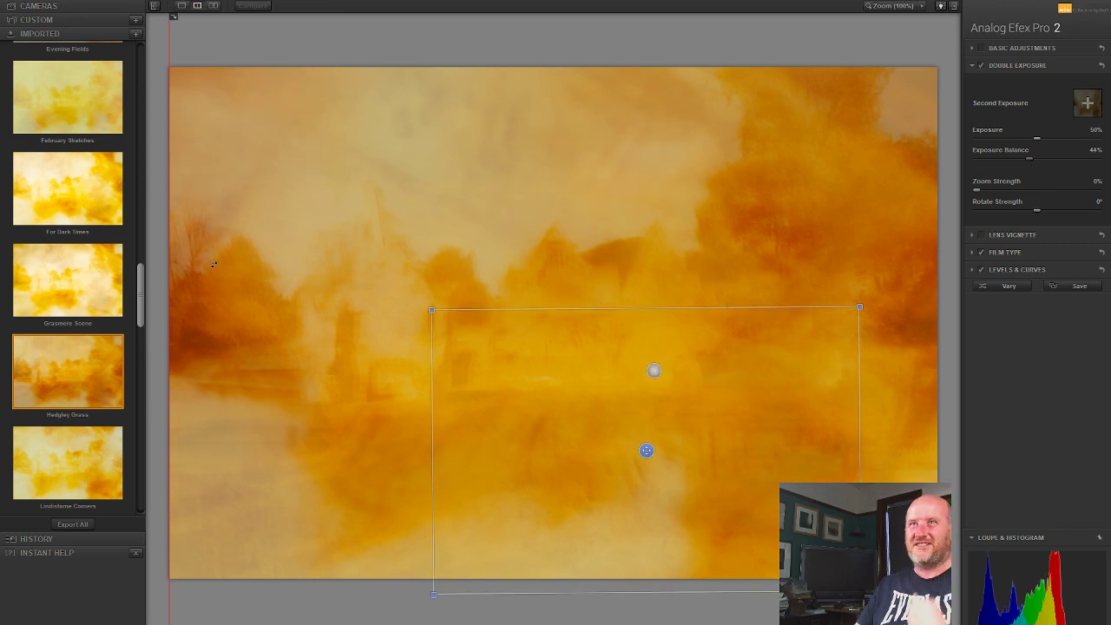
Step: Tilt the second exposure clockwise, enlarge it and shift it slightly down, checking the result against the original
mouse_move(173, 16)
mouse_down()
mouse_move(936, 12)
mouse_move(171, 18)
mouse_move(935, 12)
mouse_move(186, 15)
mouse_up()
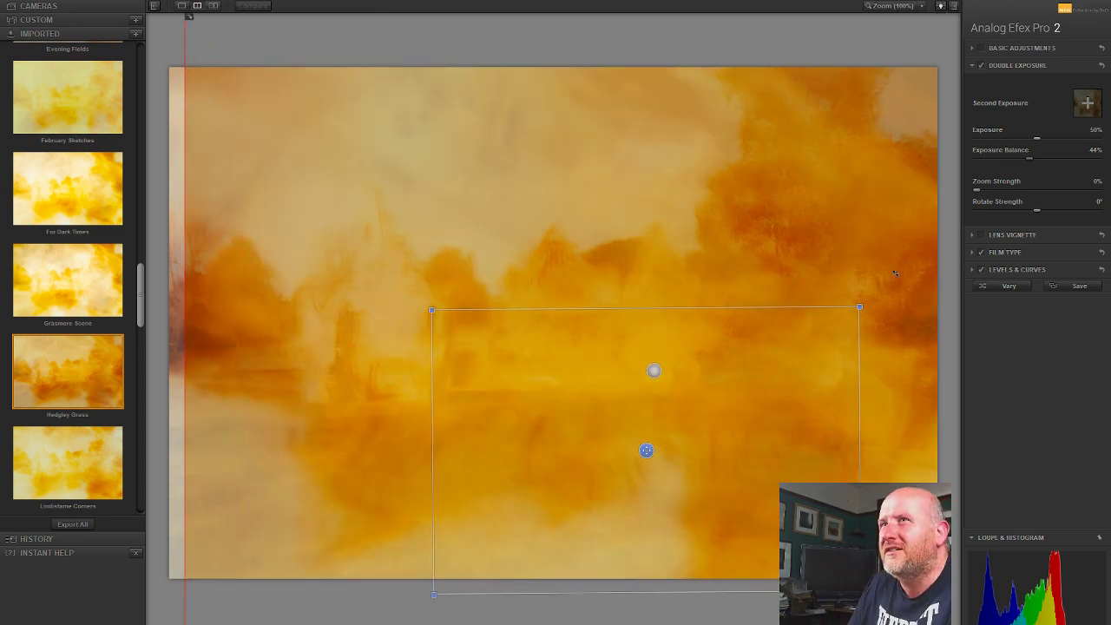
drag(895, 274, 919, 277)
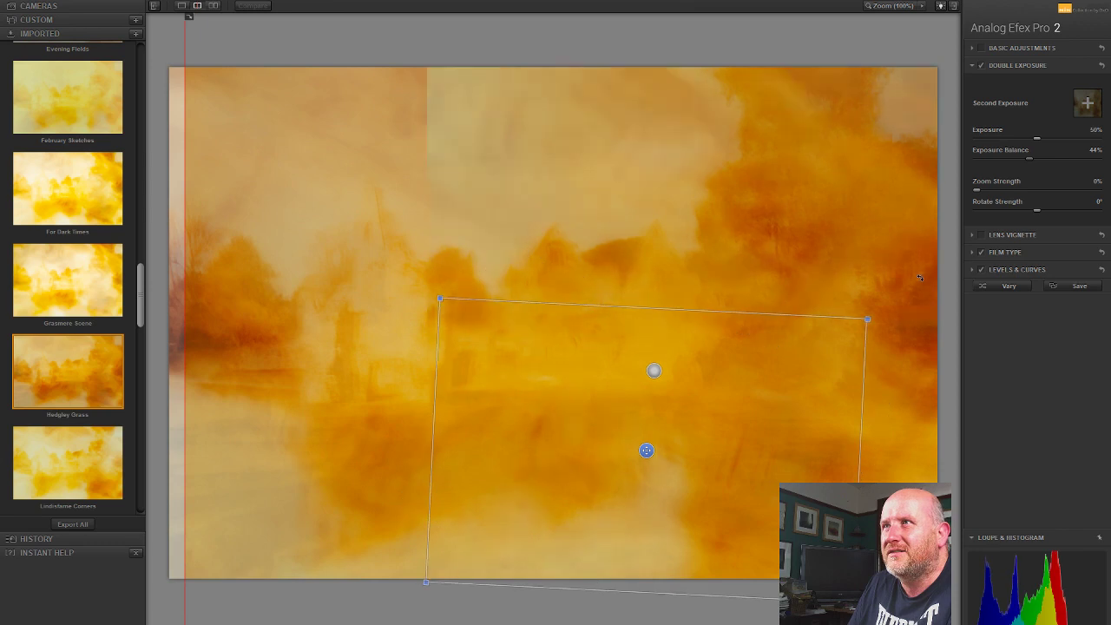
drag(439, 298, 385, 237)
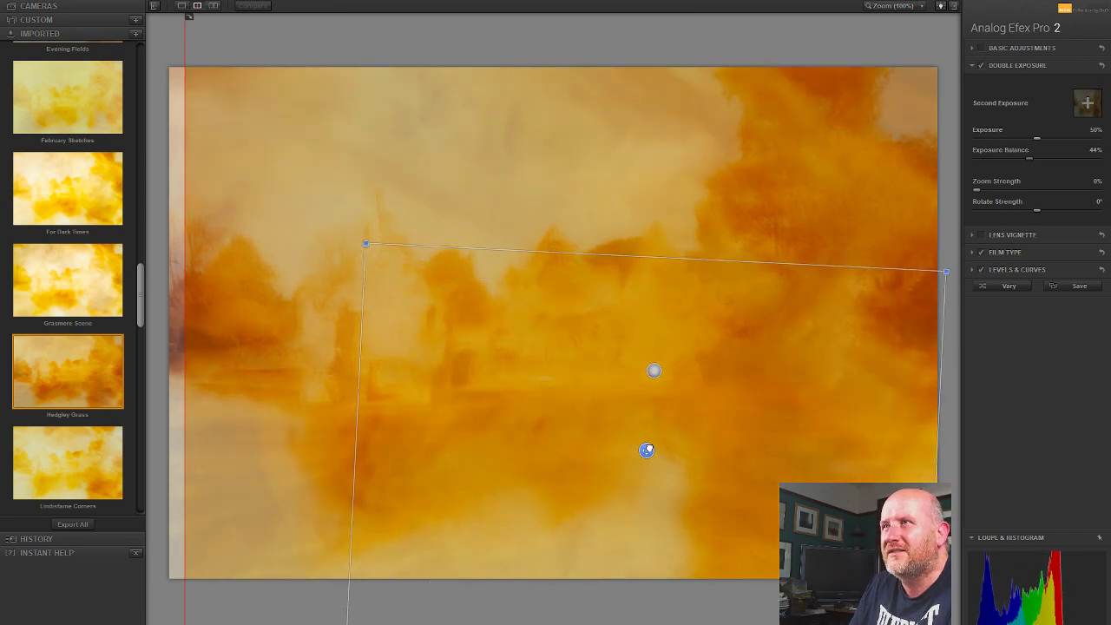
drag(646, 449, 627, 499)
drag(355, 266, 367, 255)
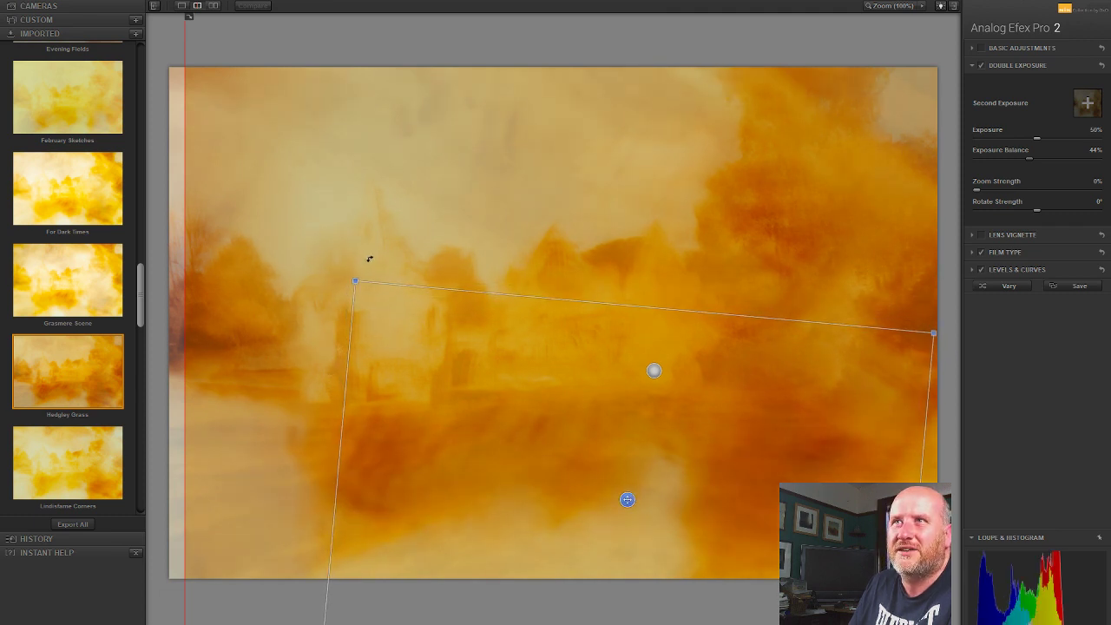
drag(183, 32, 110, 40)
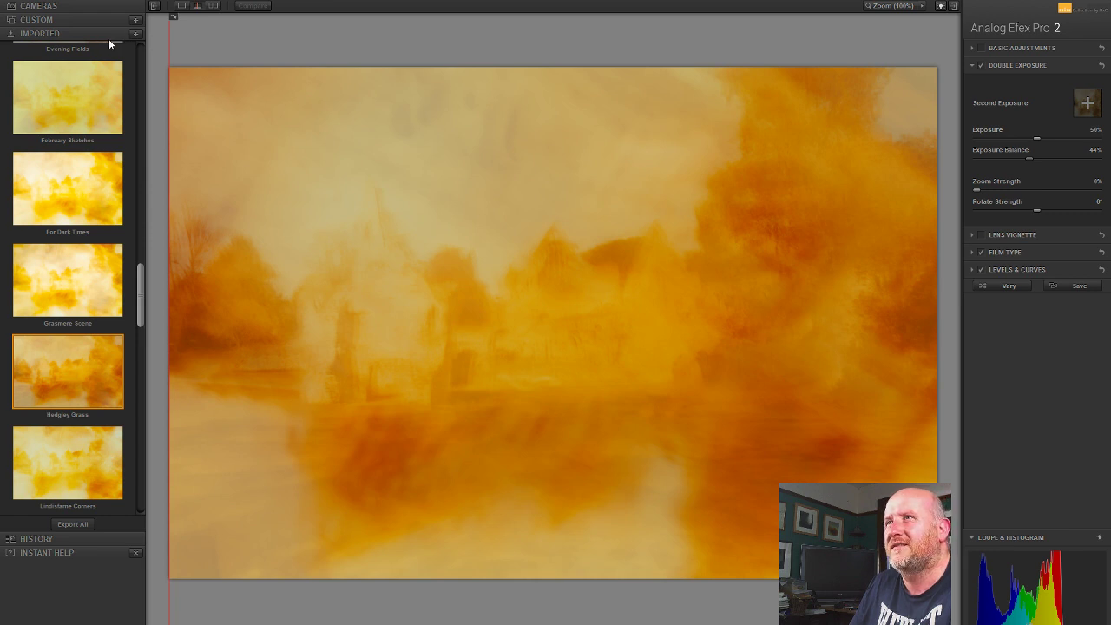
Step: Enable Basic Adjustments, then set Contrast to -17% and Detail Extraction to 10%
click(982, 48)
click(1026, 46)
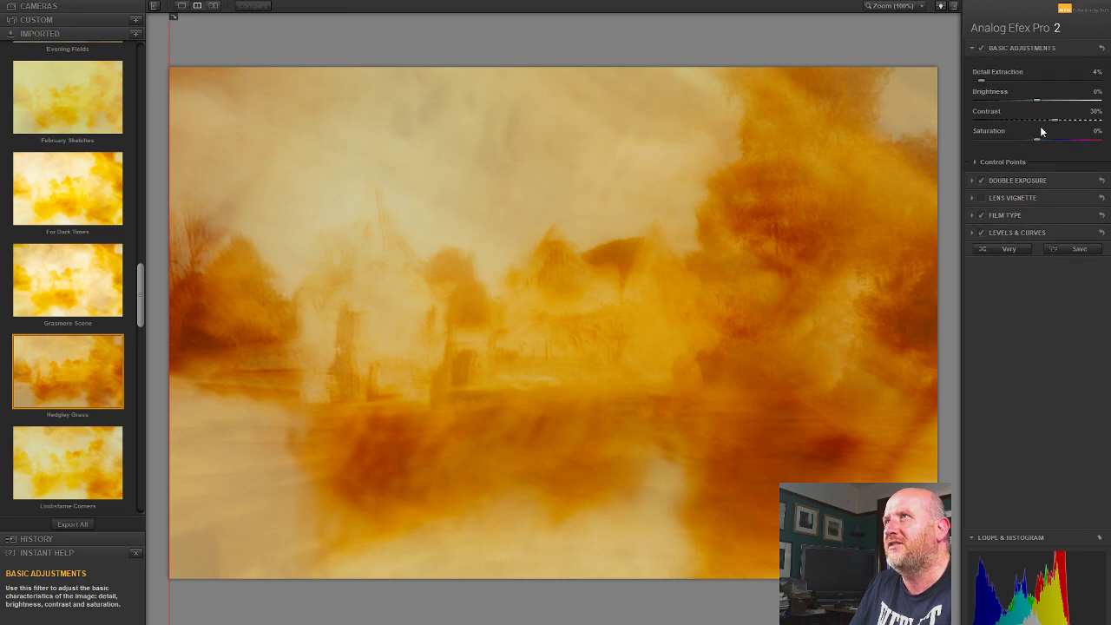
click(1027, 118)
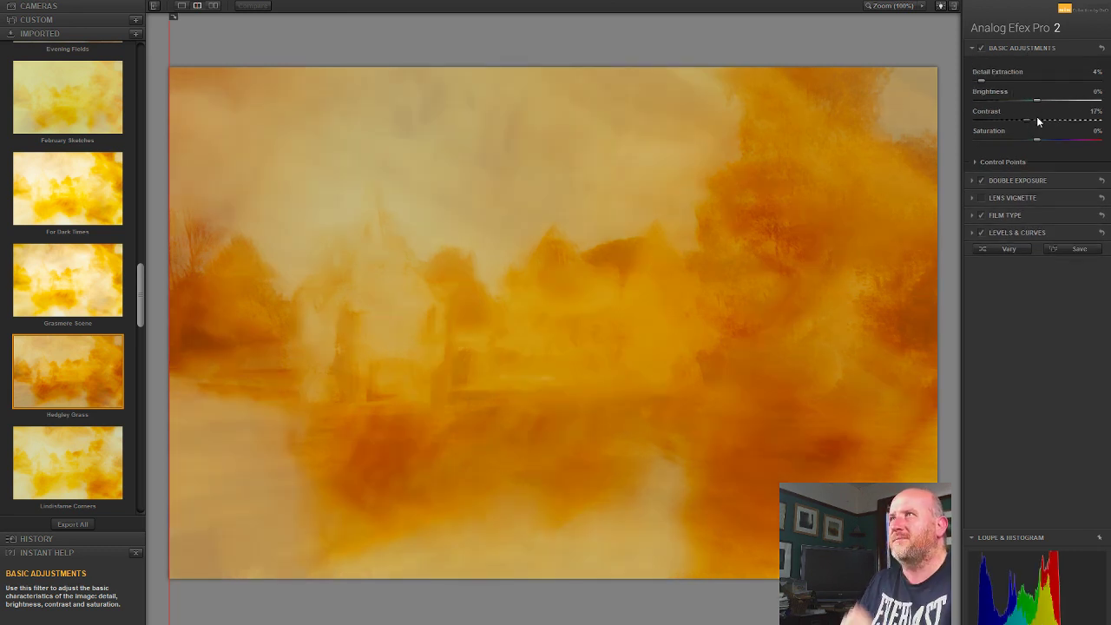
click(1023, 138)
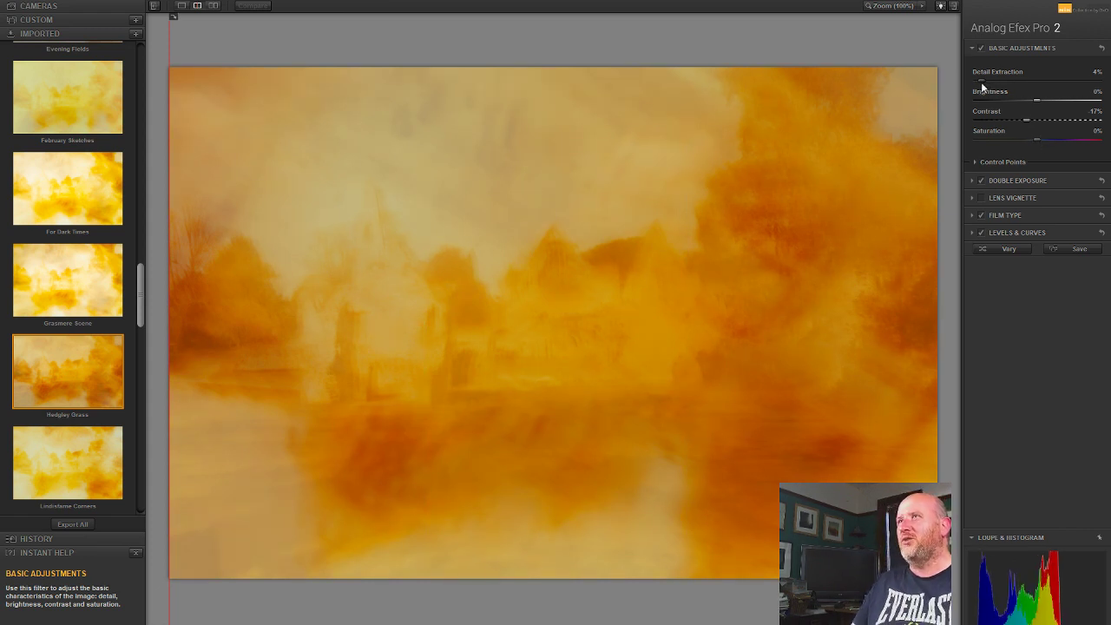
drag(967, 81, 996, 85)
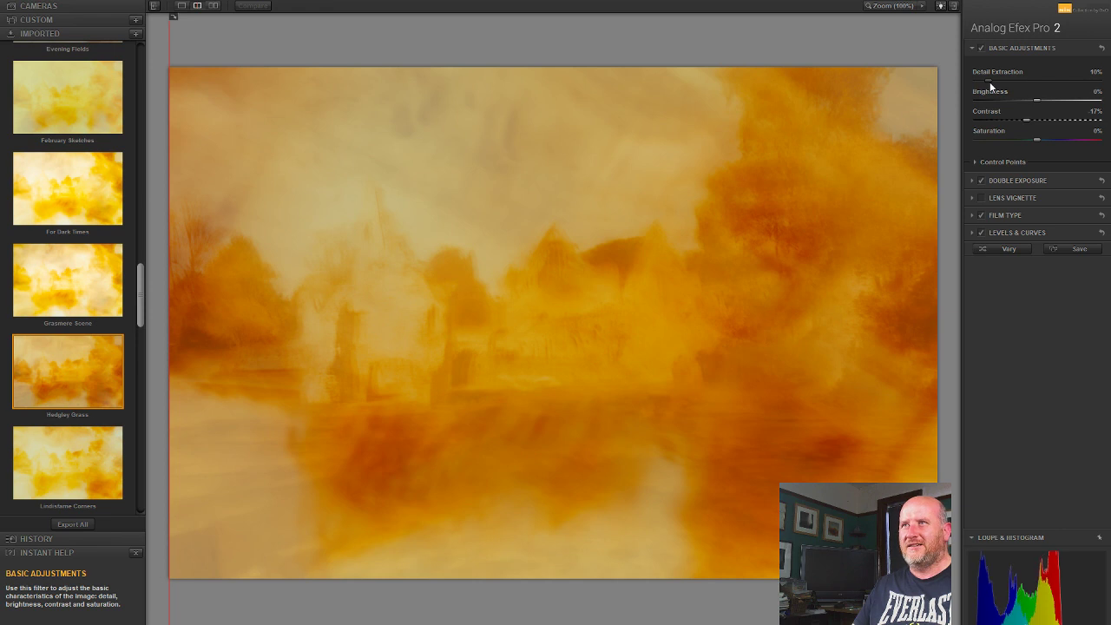
Step: Compare the image with and without Levels & Curves, then reset that filter's curve to a straight line
click(982, 232)
click(982, 233)
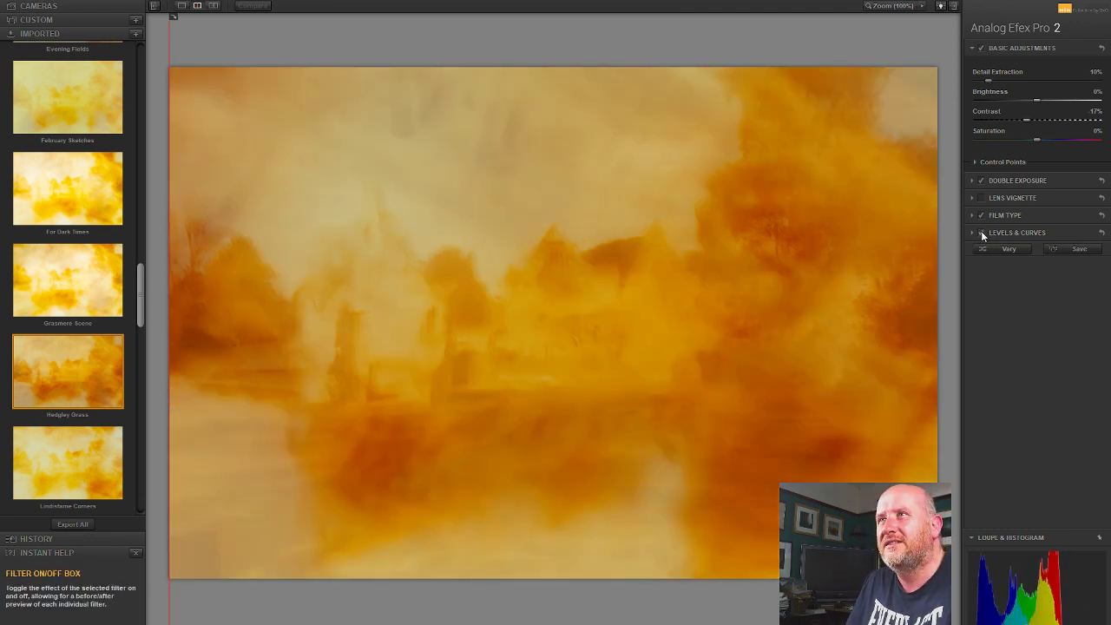
click(982, 233)
click(982, 232)
click(974, 233)
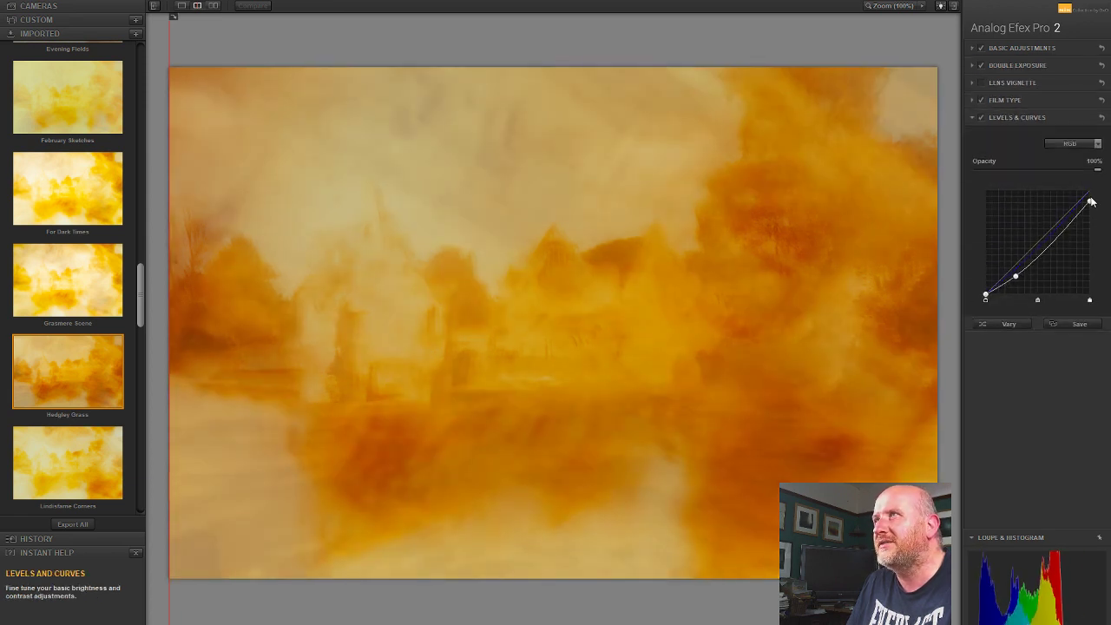
click(1103, 118)
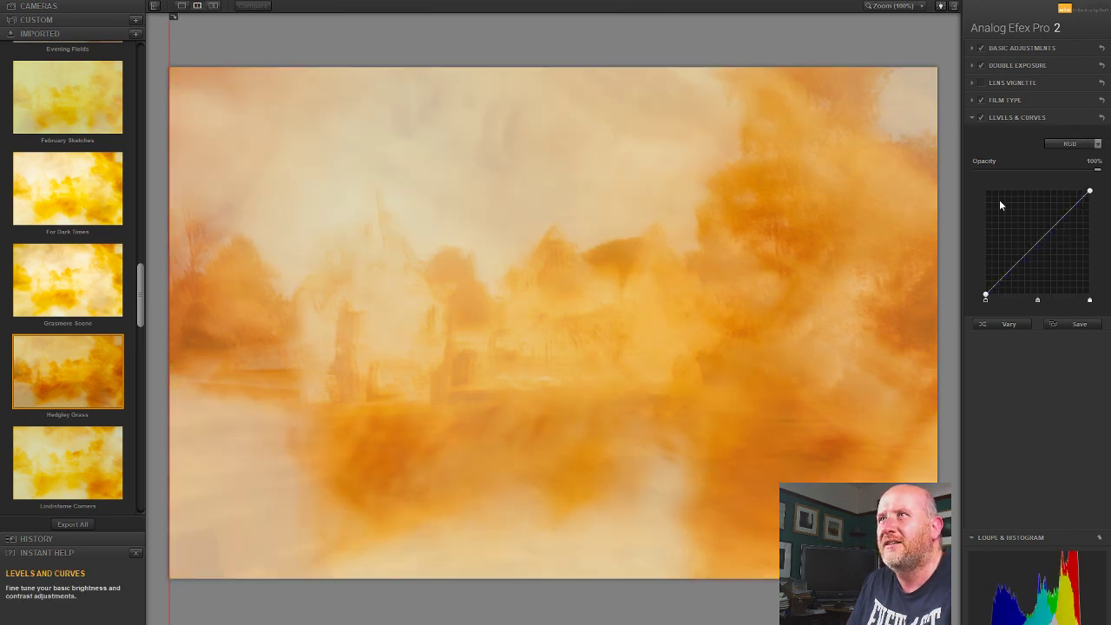
Step: Reshape the RGB curve with slightly raised blacks, a lowered white point and points pulling down the shadows and upper midtones
drag(988, 296, 969, 293)
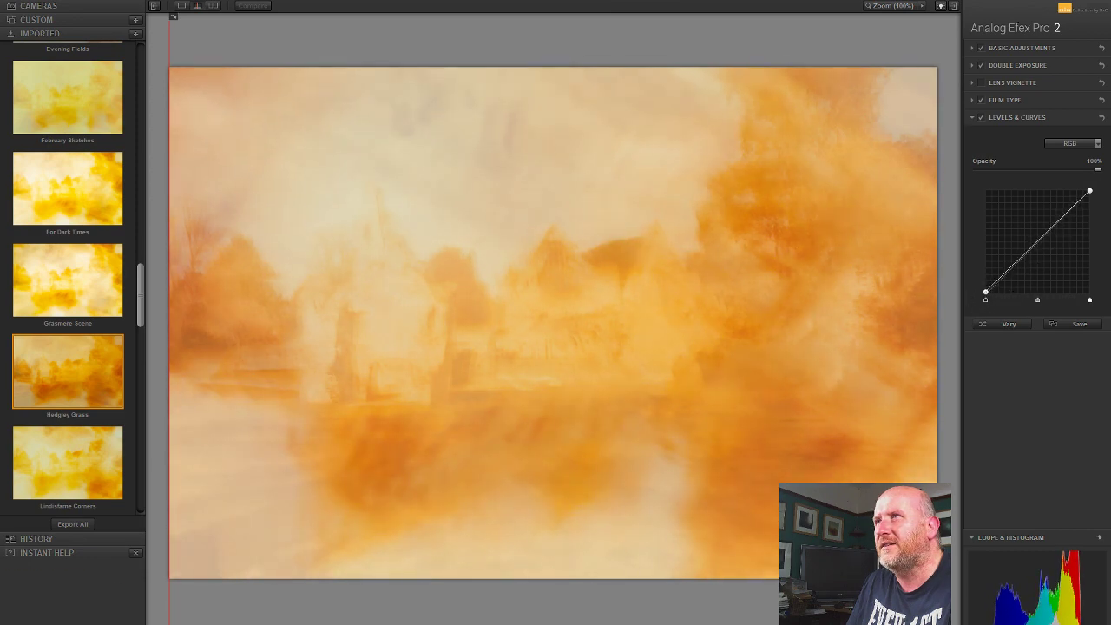
mouse_move(1090, 191)
mouse_down()
mouse_move(1106, 219)
mouse_move(1094, 197)
mouse_up()
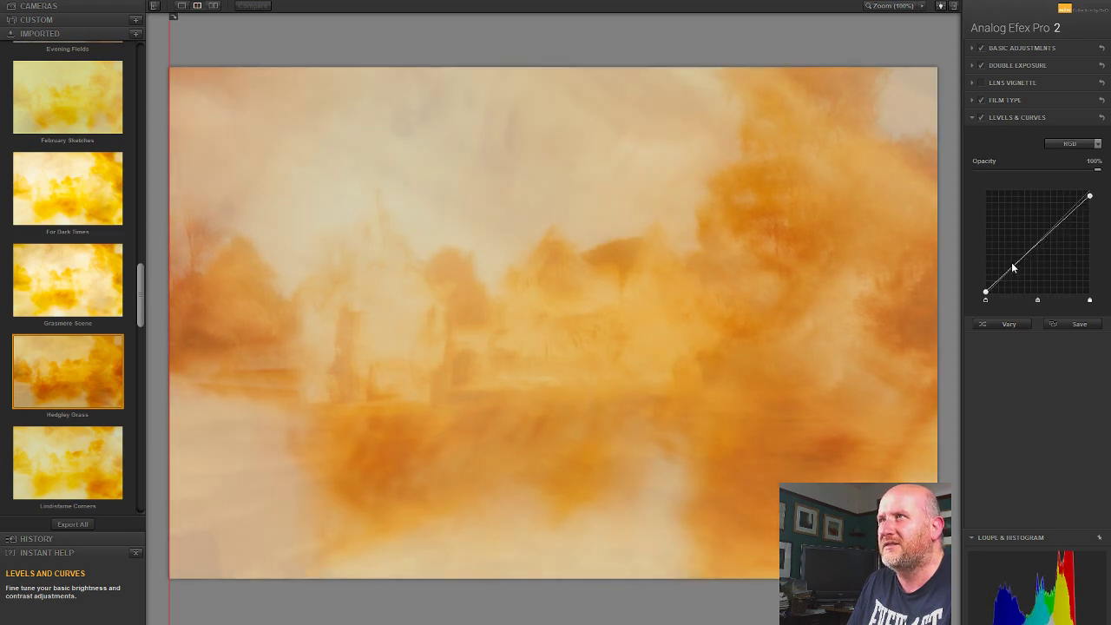
drag(1013, 267, 1013, 277)
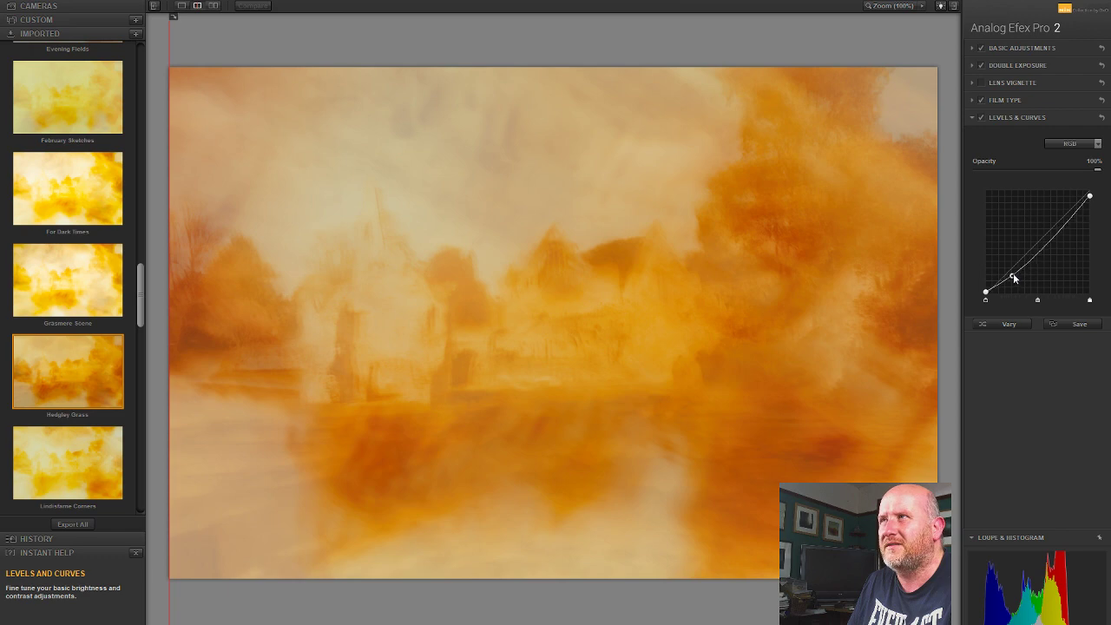
mouse_move(1059, 228)
mouse_down()
mouse_move(1057, 219)
mouse_move(1058, 233)
mouse_up()
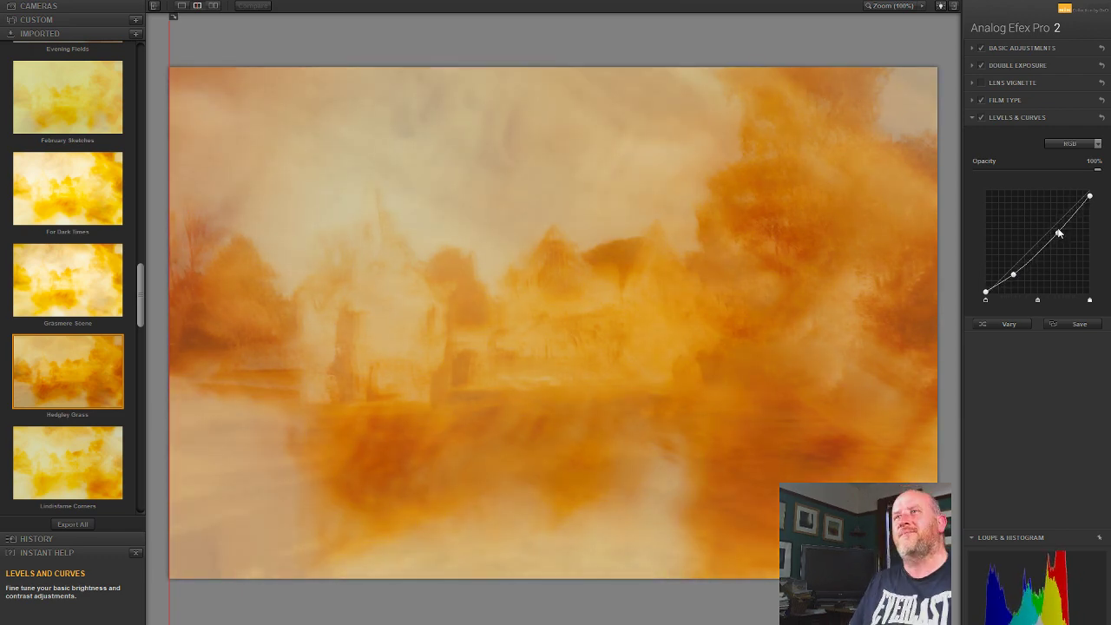
Step: Try a slight midtone adjustment on the green channel curve
click(1058, 144)
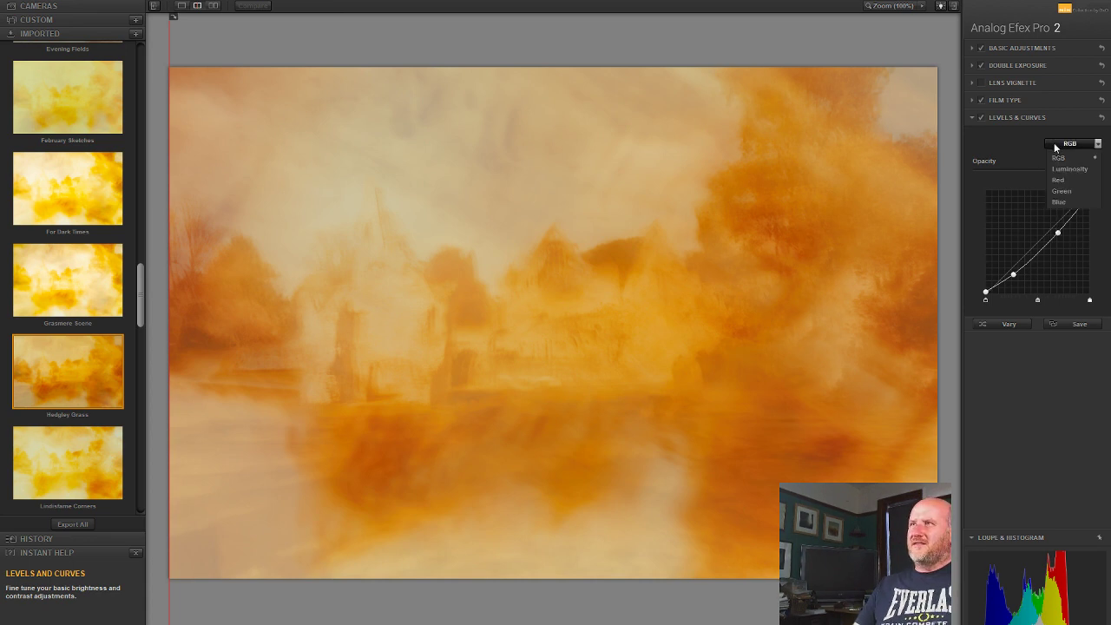
click(1063, 191)
drag(1041, 243, 1043, 242)
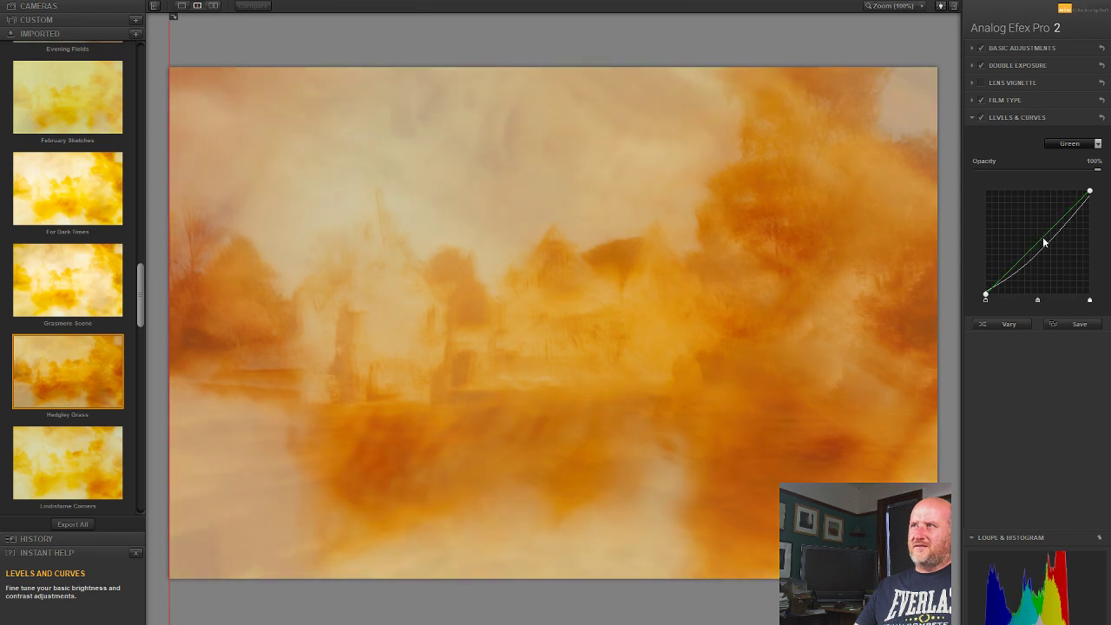
Step: On the blue channel curve, add a slightly raised midtone point, move the white point slightly inward and lift the black point
click(1066, 144)
click(1063, 201)
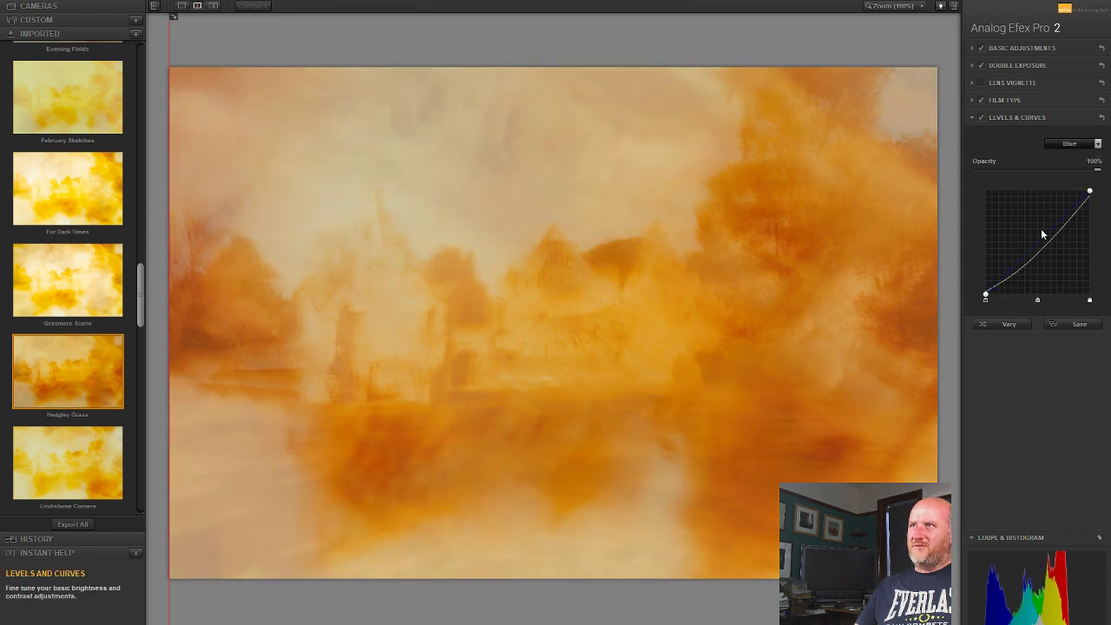
drag(1048, 237, 1047, 230)
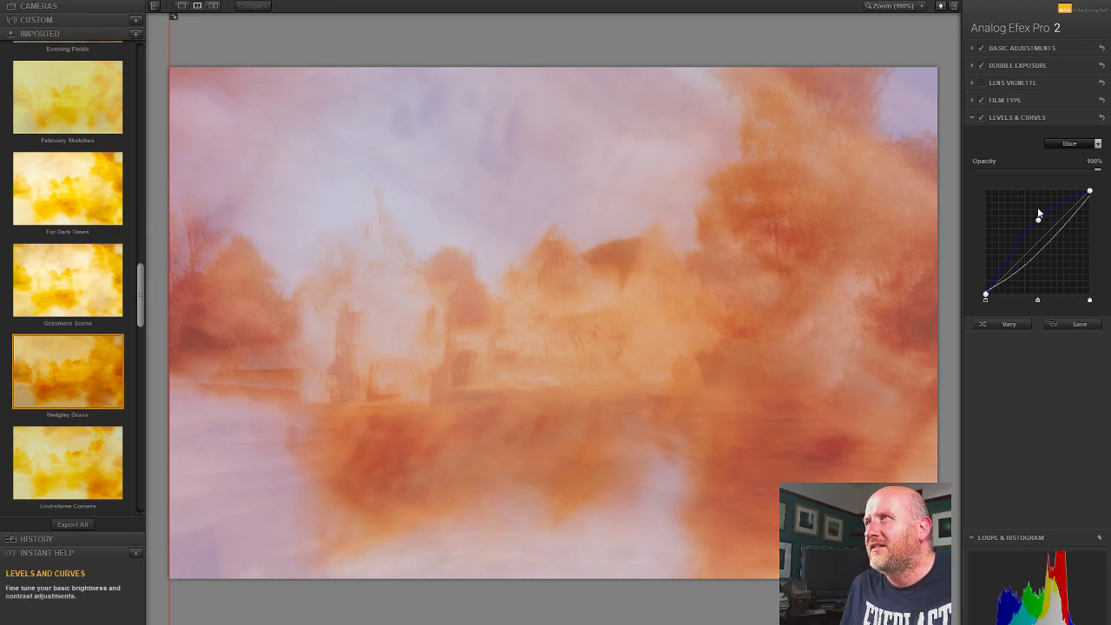
mouse_move(1041, 225)
mouse_down()
mouse_move(1058, 245)
mouse_move(1047, 234)
mouse_up()
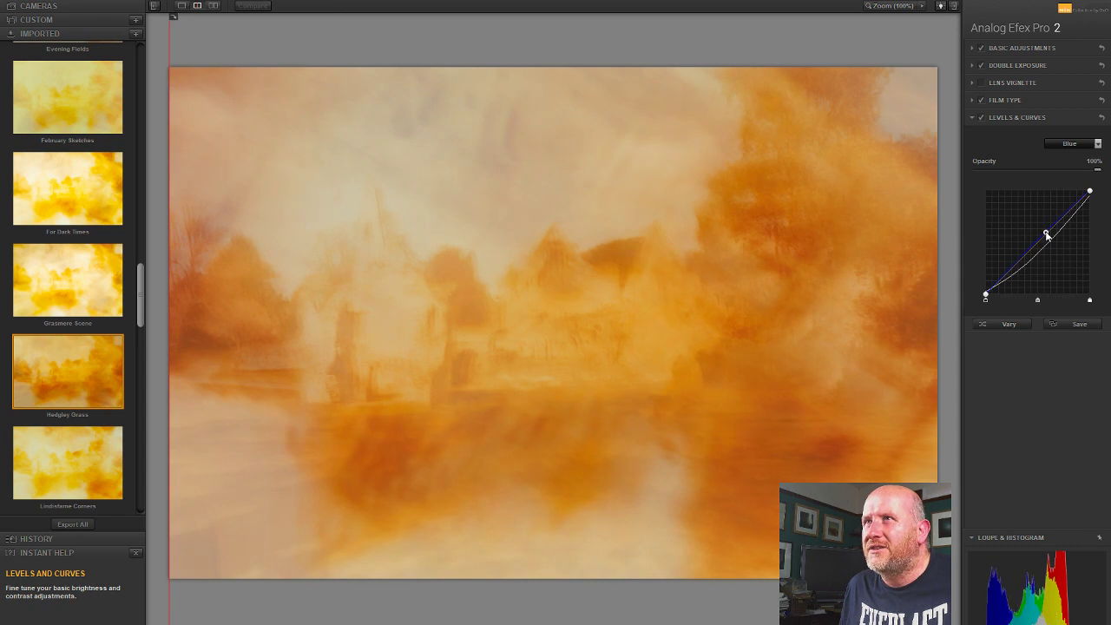
drag(1091, 195, 1088, 186)
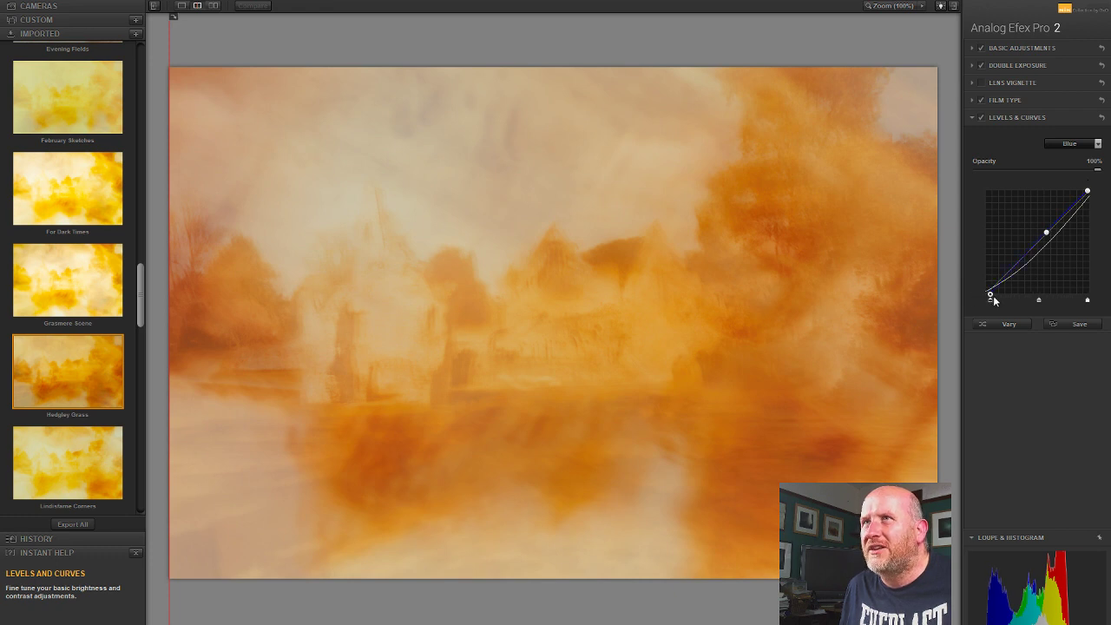
drag(991, 297, 977, 292)
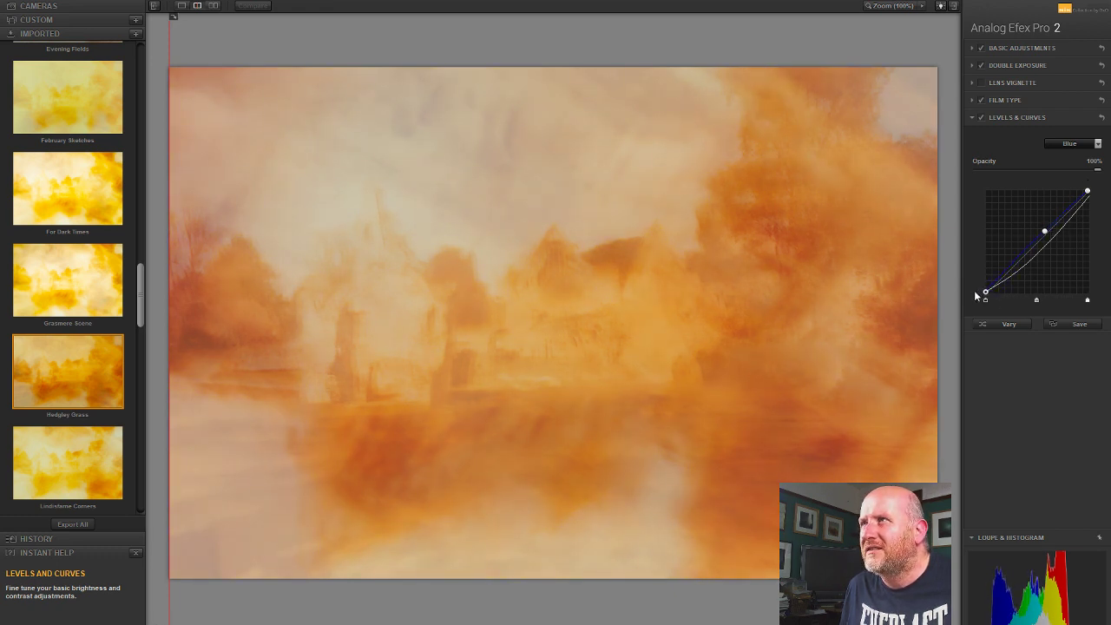
Step: Try small changes to the red channel curve's midtones and end points, checking the image with the comparison divider
click(1072, 144)
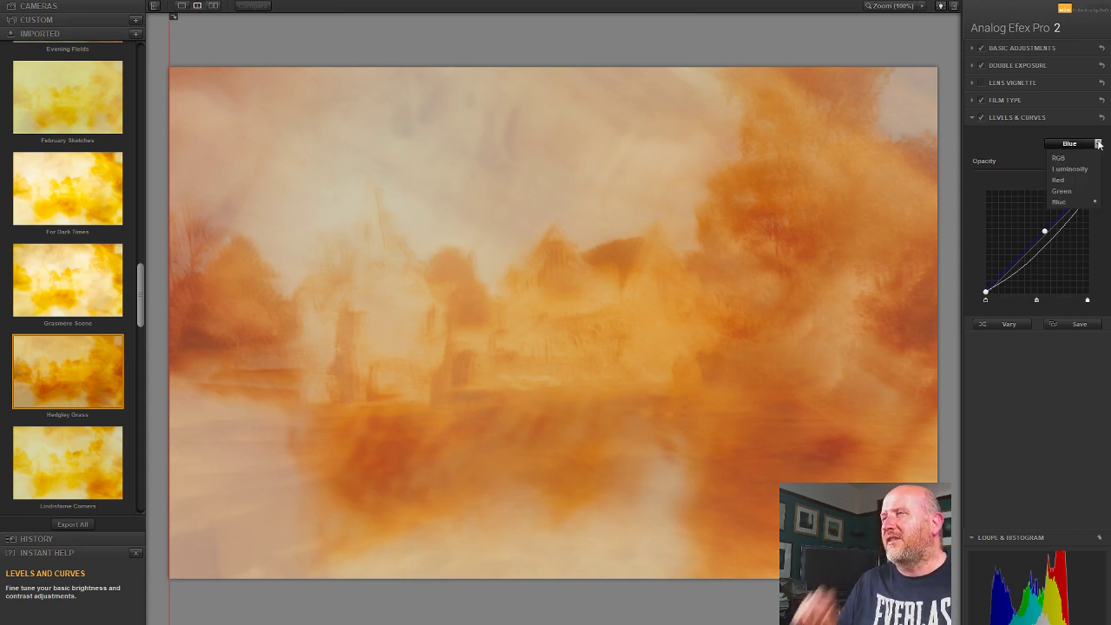
click(1076, 180)
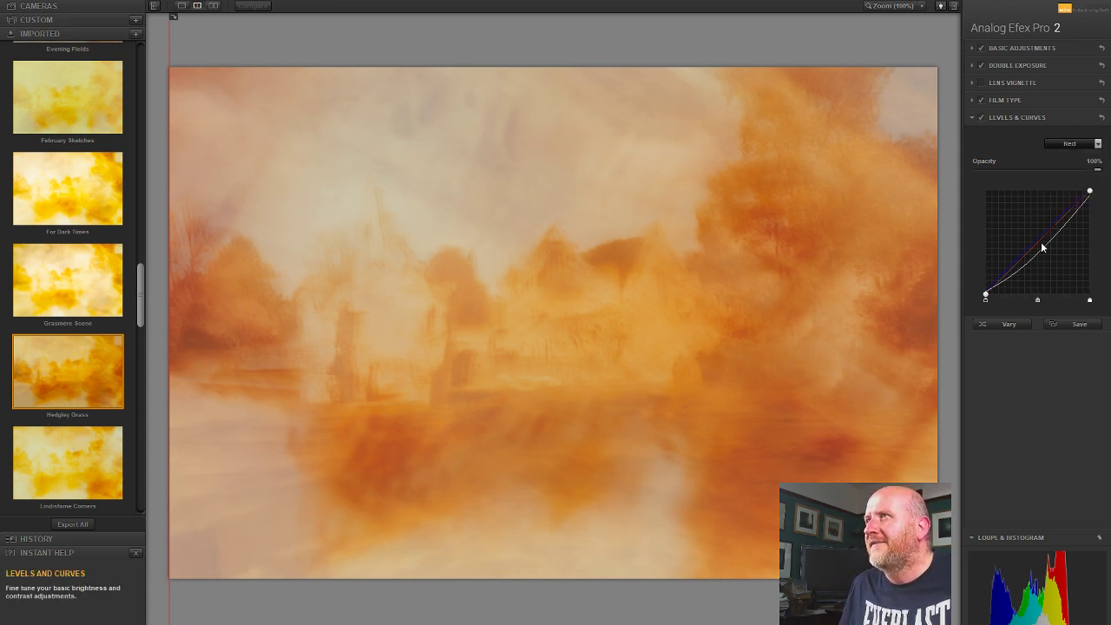
click(1043, 236)
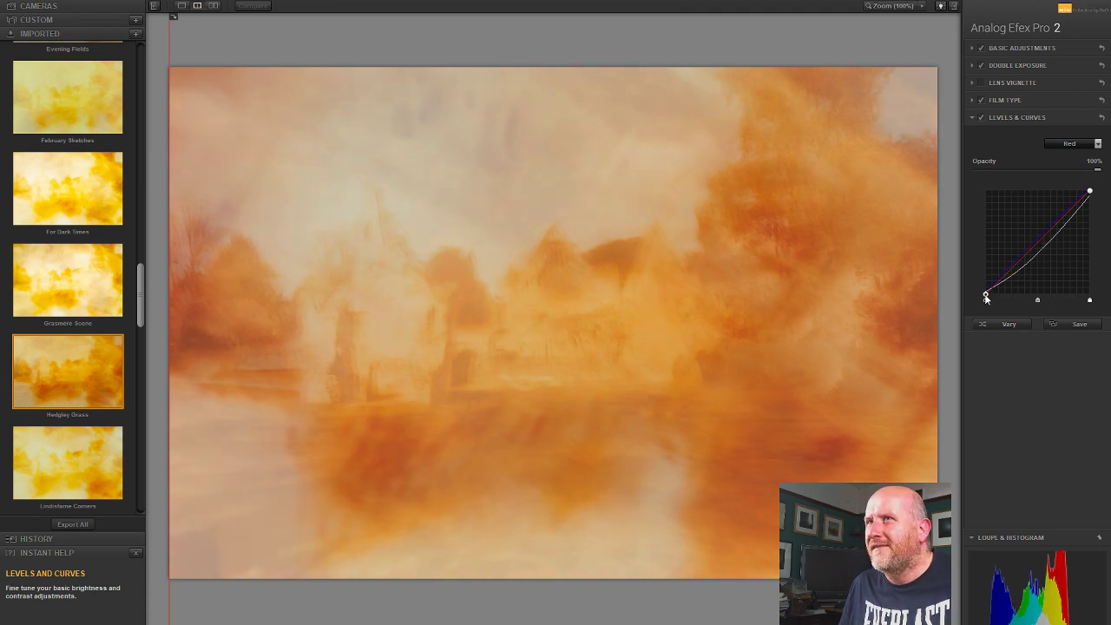
drag(986, 297, 985, 298)
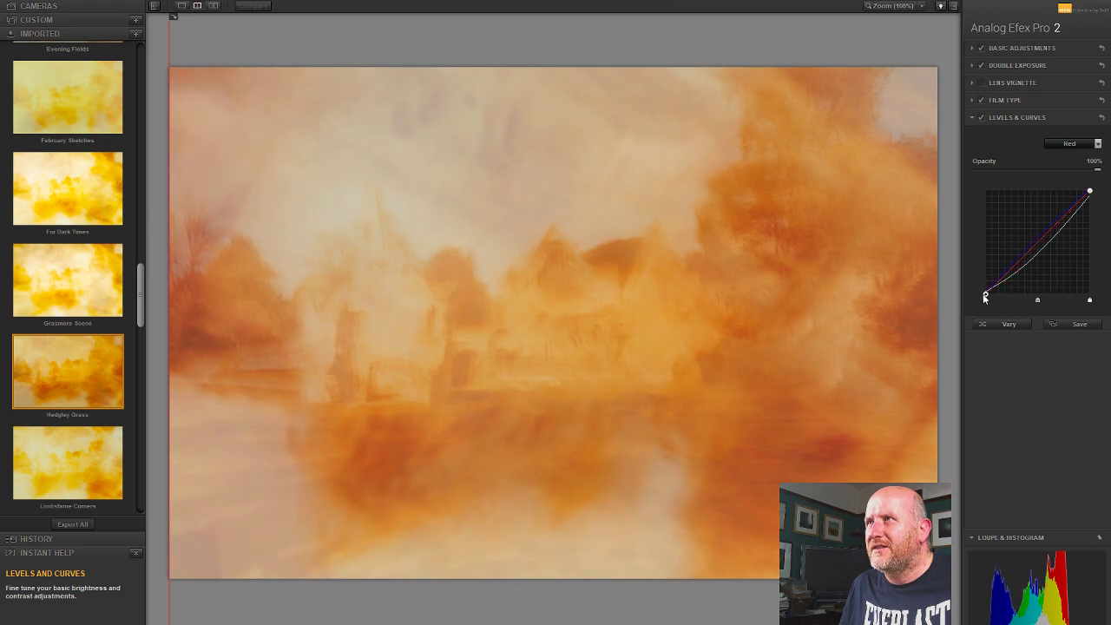
drag(1090, 191, 1092, 193)
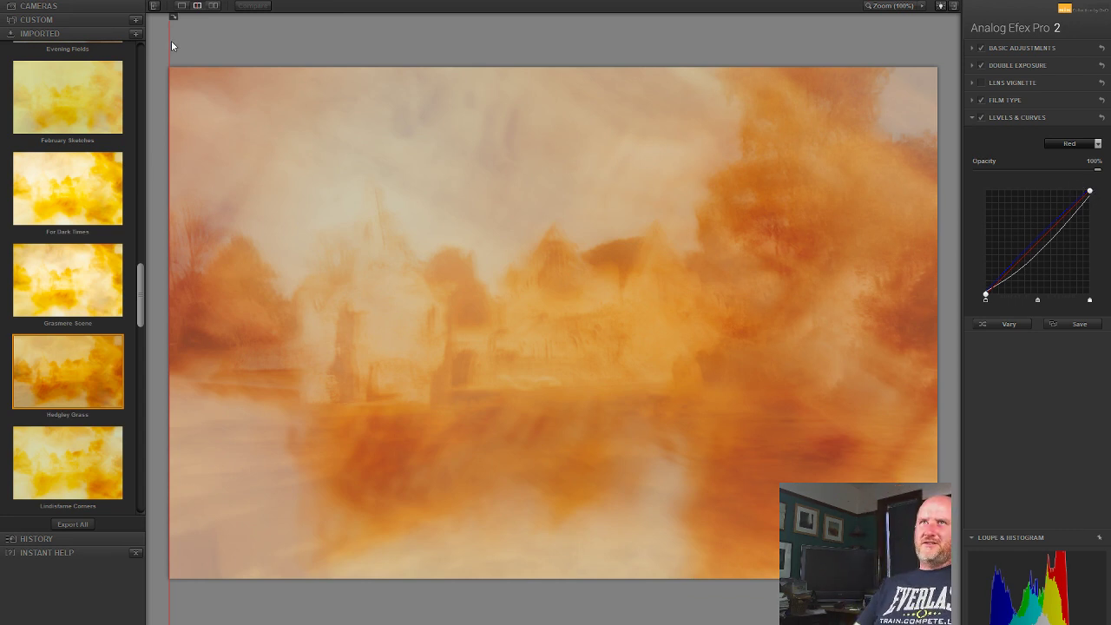
drag(171, 41, 165, 88)
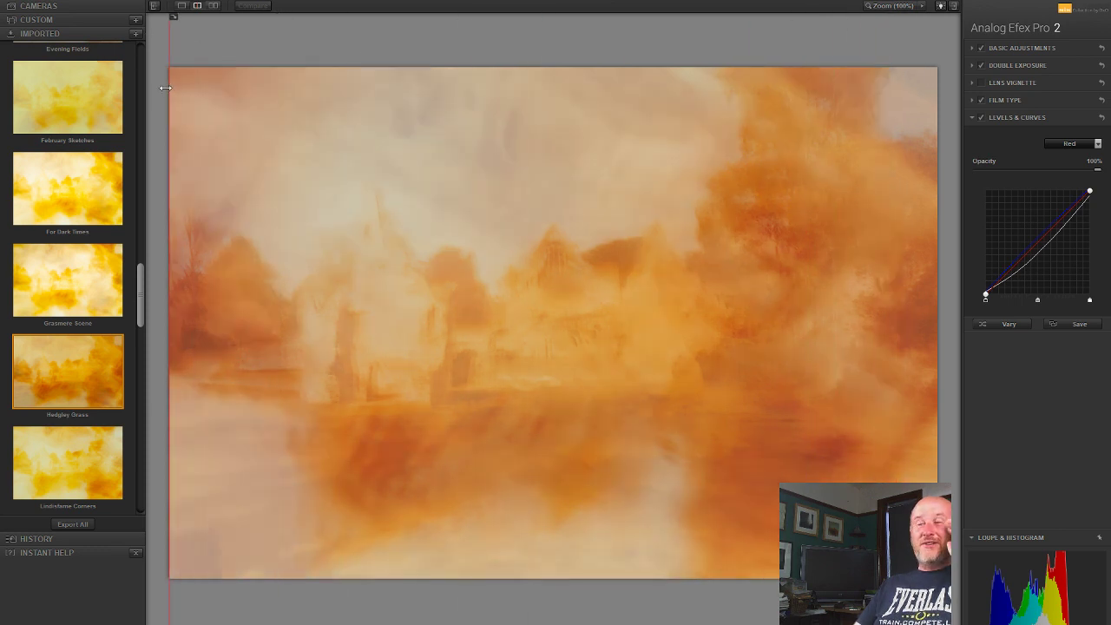
Step: Set the double exposure's Exposure Balance to 61% and its Exposure to 44%
click(1018, 64)
drag(1030, 163, 1061, 166)
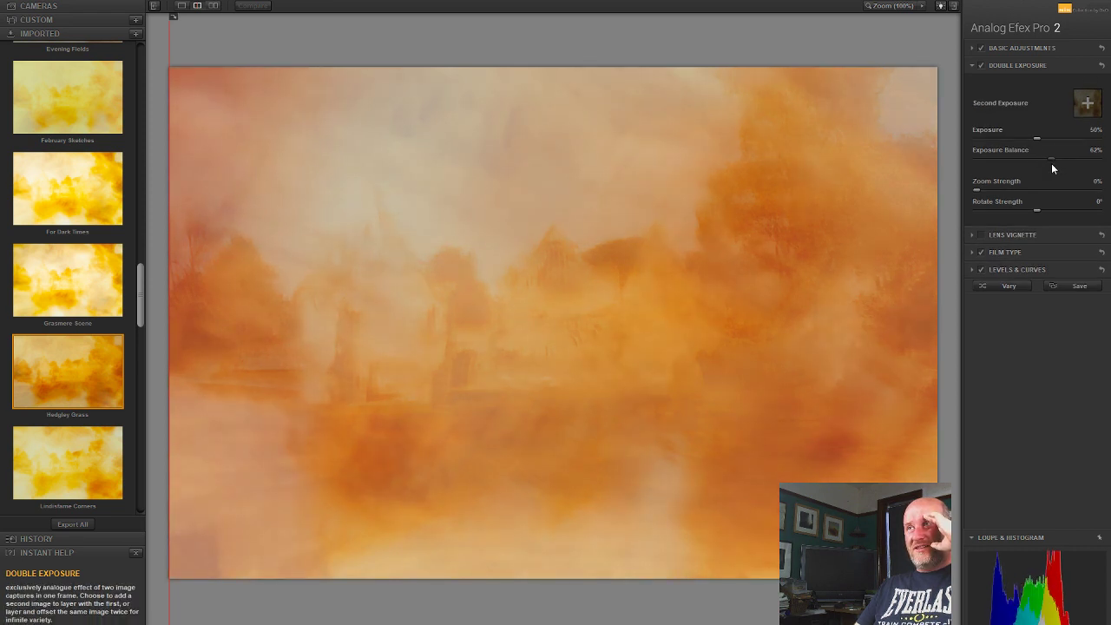
drag(1052, 168, 1049, 165)
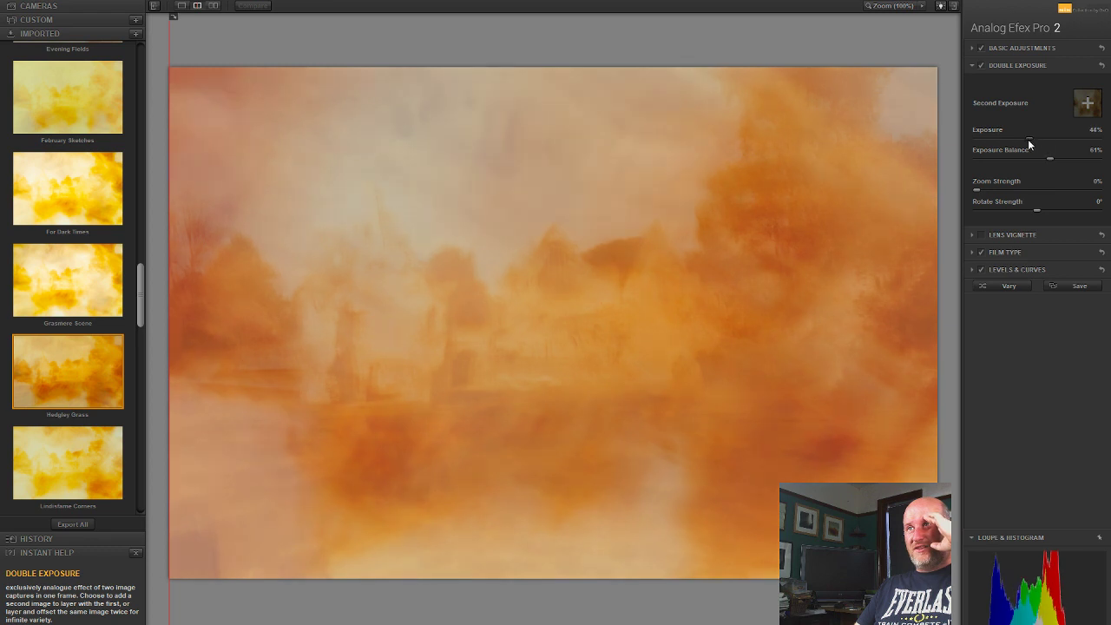
Step: In Basic Adjustments, set Brightness to -8% and reset Contrast to 0%, then apply the filter to the Photoshop document
click(1004, 45)
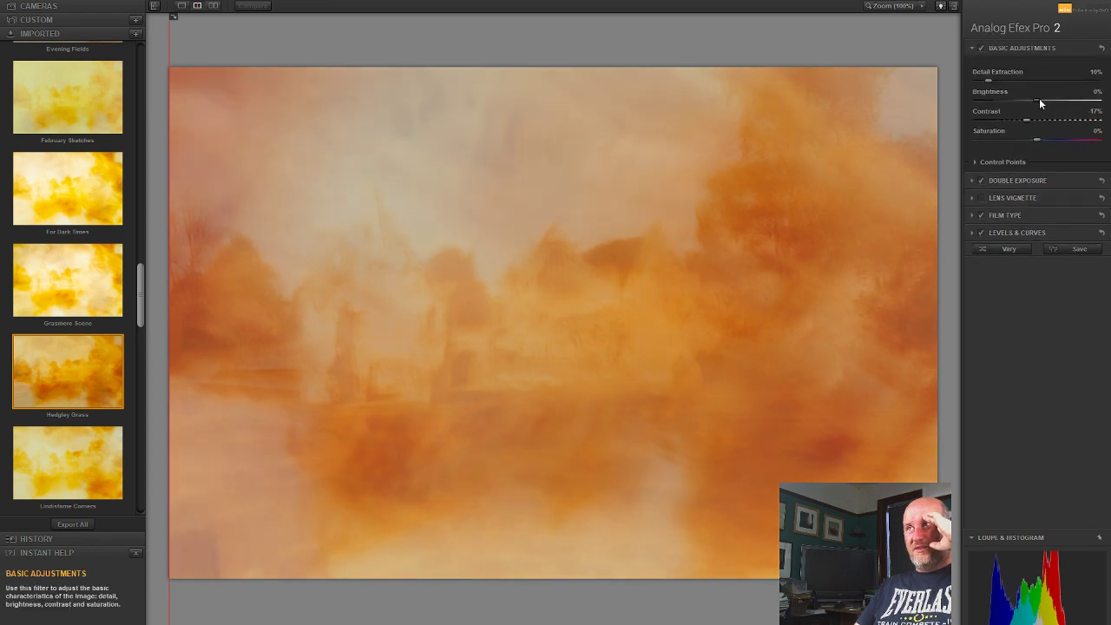
drag(1036, 103, 1029, 104)
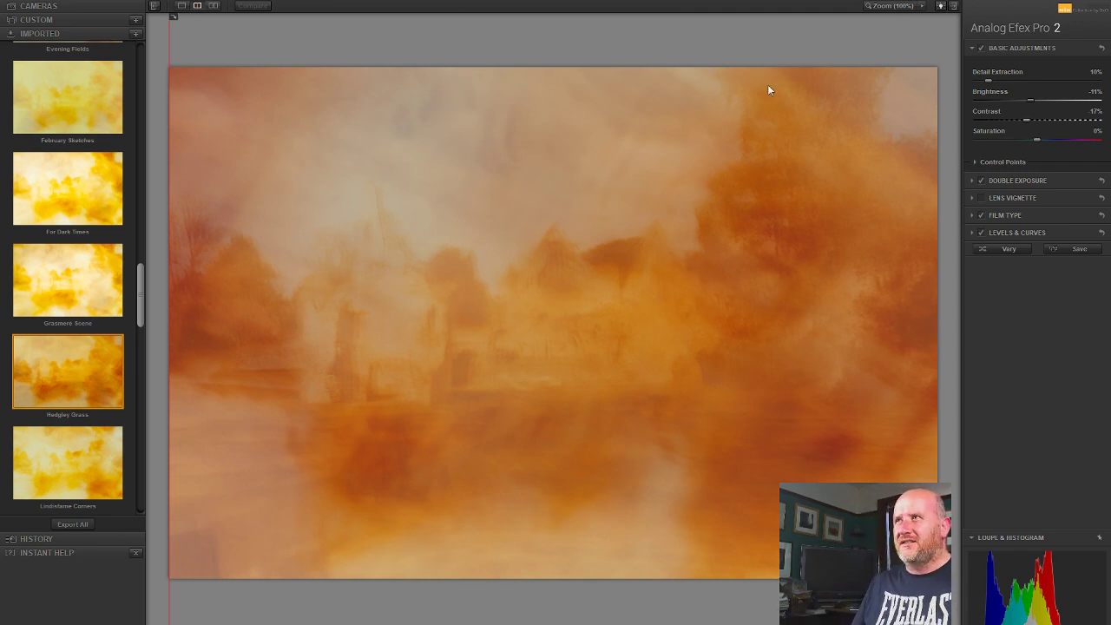
double_click(1025, 120)
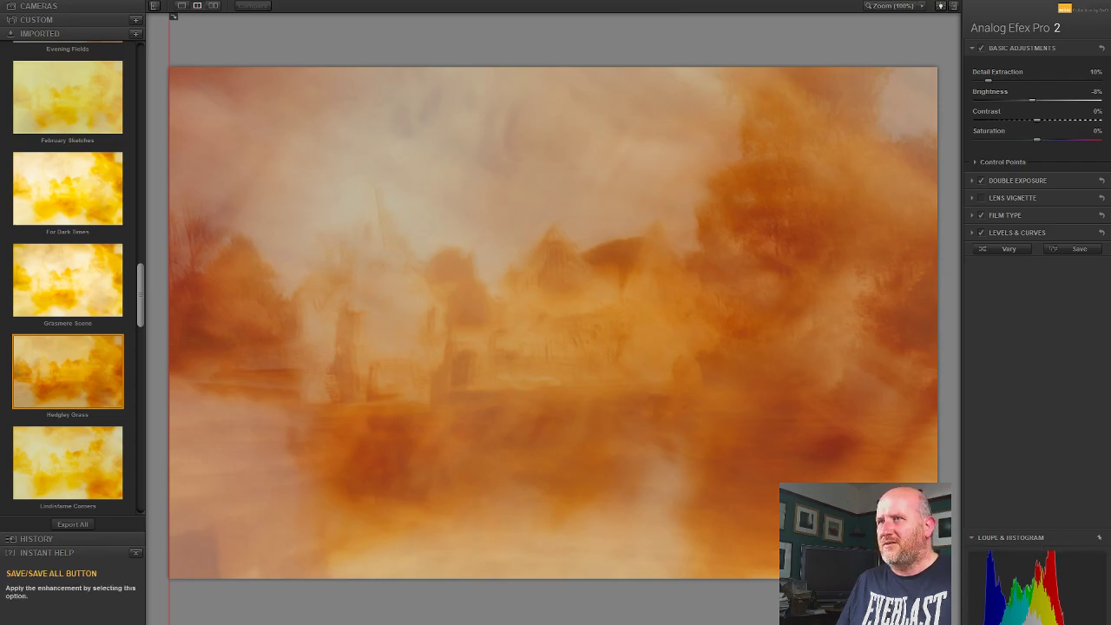
key(Return)
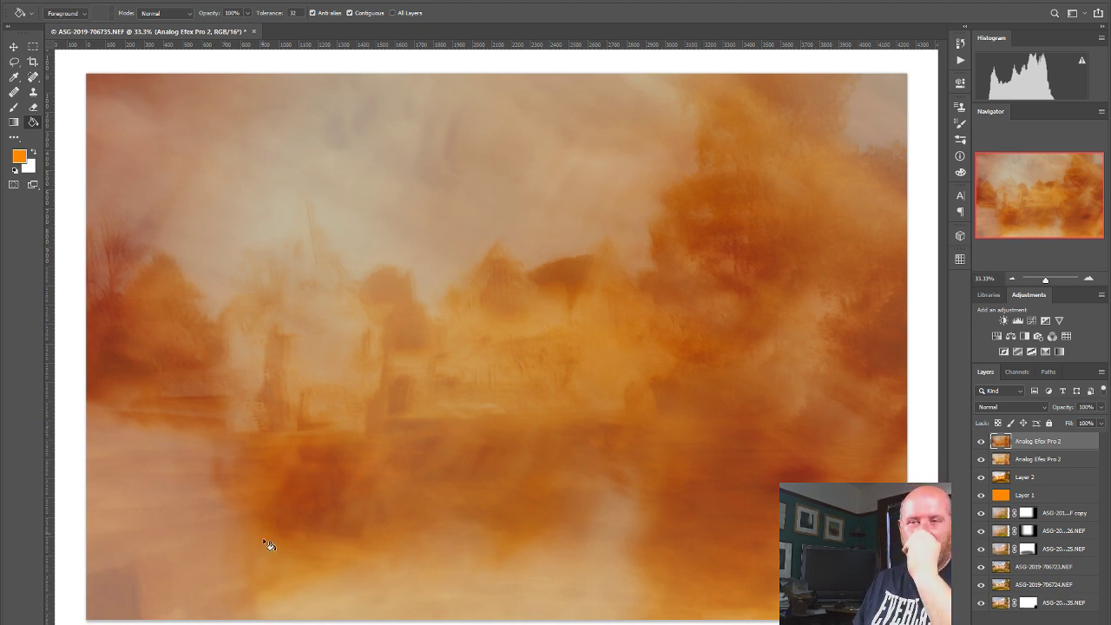
Step: Compare the image with and without the uppermost Analog Efex Pro 2 layer, then set its blend mode to Darken
click(981, 441)
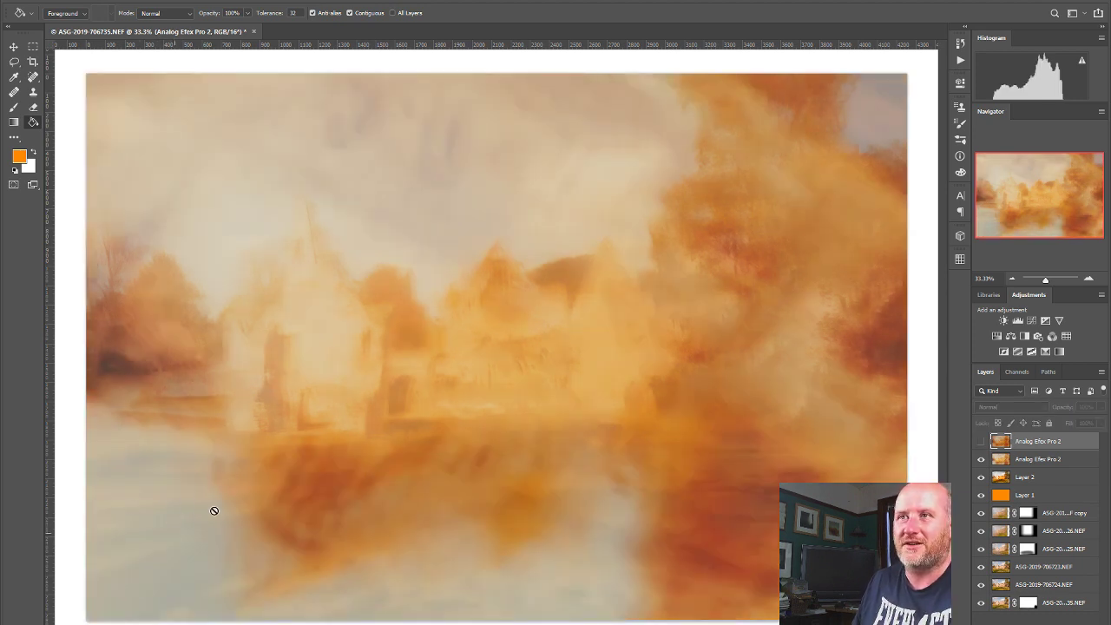
click(980, 442)
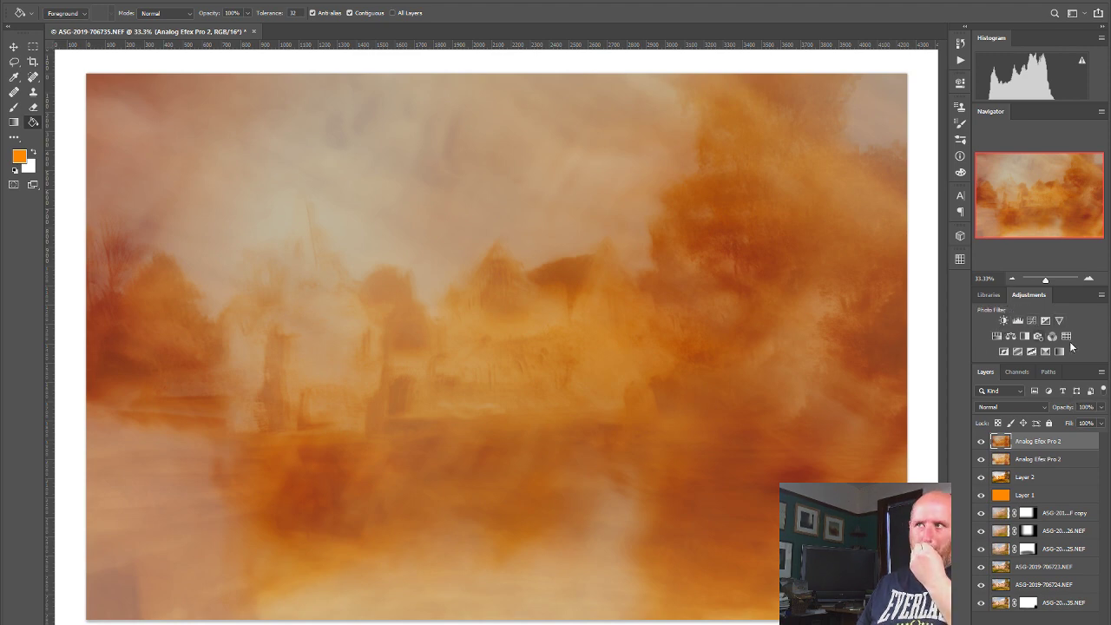
click(1012, 407)
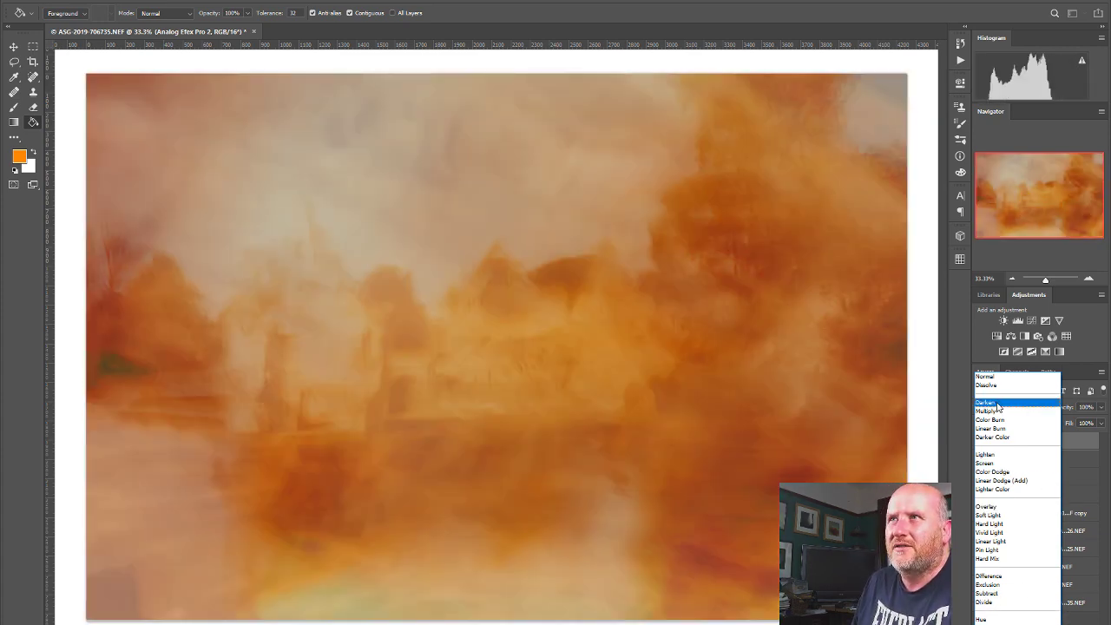
click(997, 404)
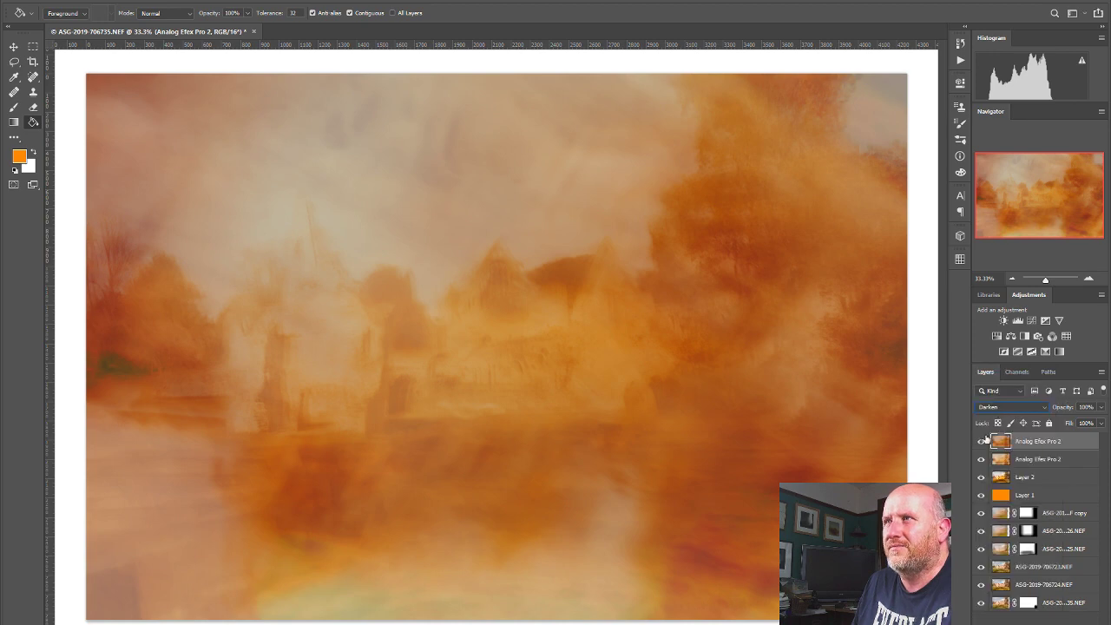
Step: Toggle the uppermost Analog Efex Pro 2 layer's visibility repeatedly to examine the effect of its Darken blending
click(981, 444)
click(982, 444)
click(982, 445)
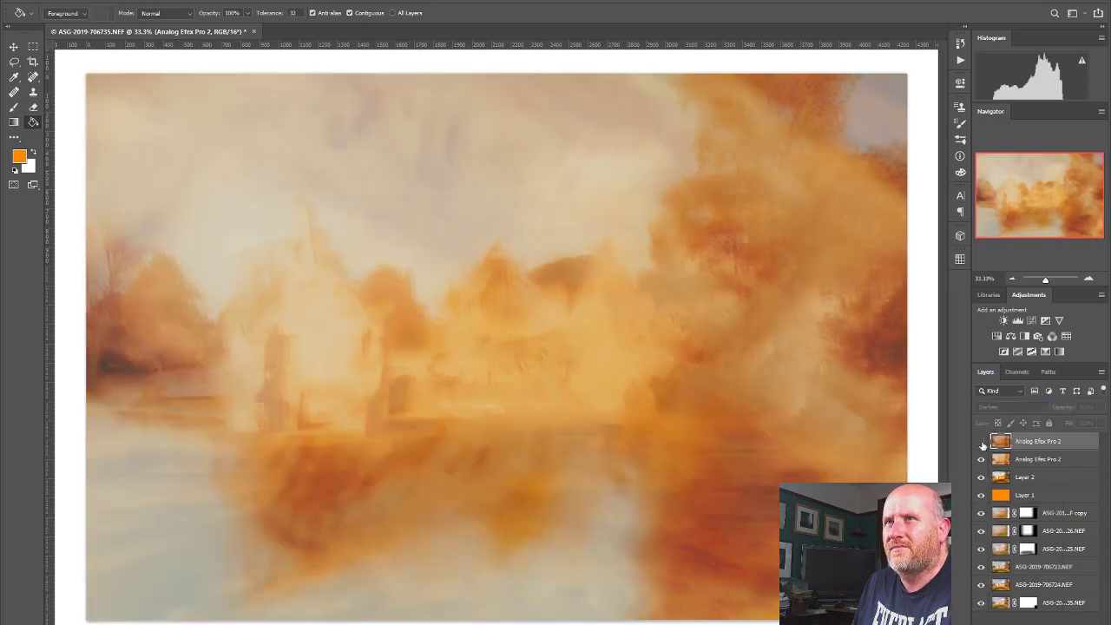
click(982, 444)
click(982, 444)
click(981, 444)
click(982, 444)
click(982, 444)
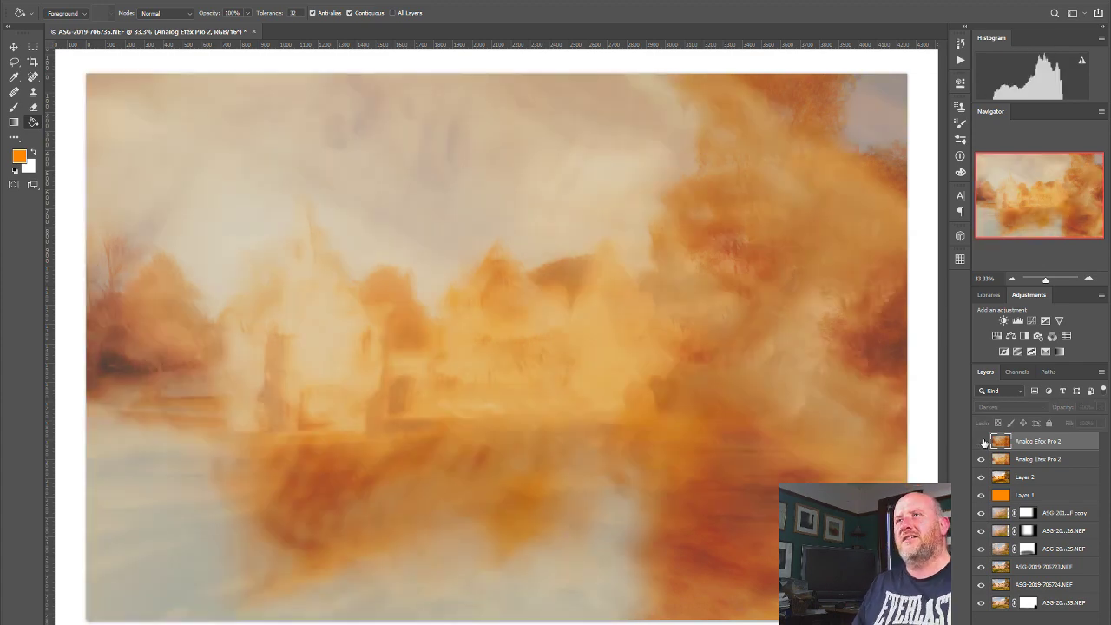
click(982, 443)
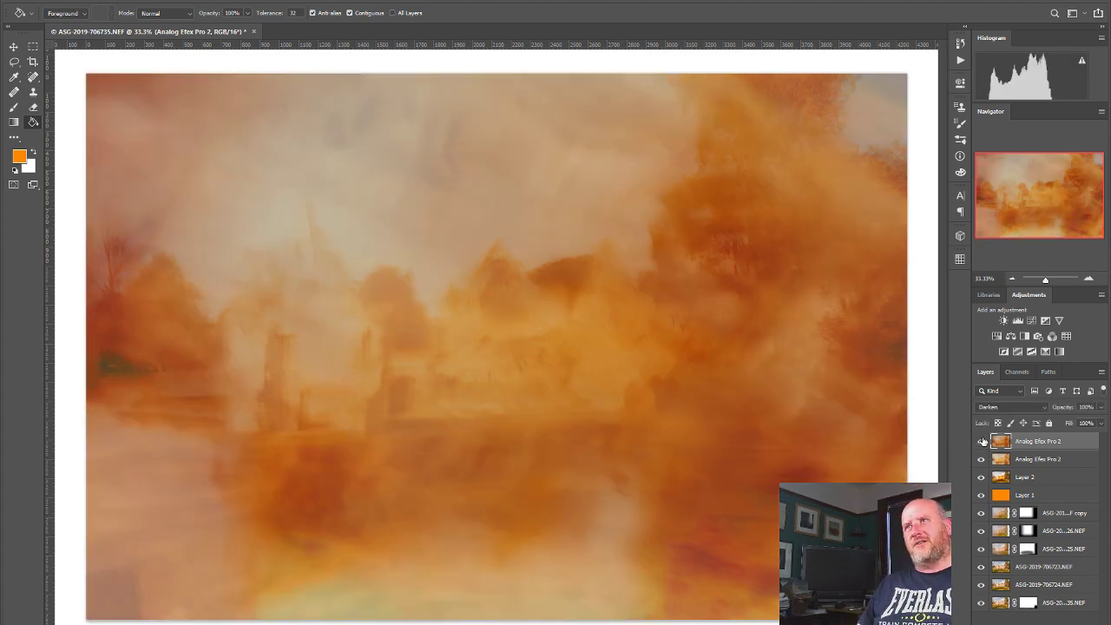
click(982, 442)
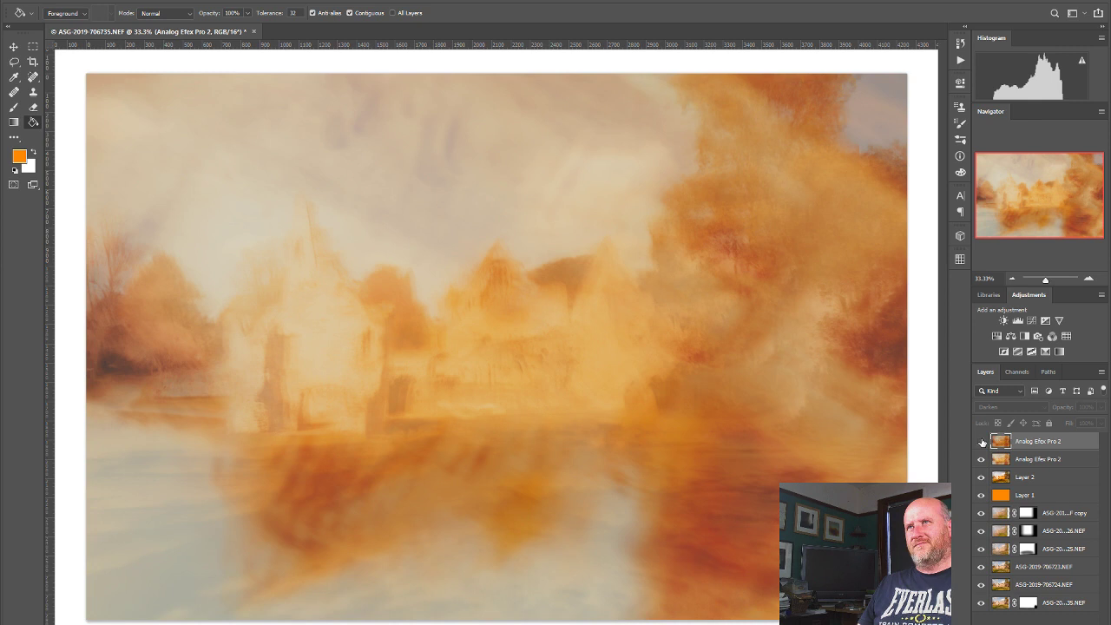
Step: Compare the image with and without the top Analog Efex Pro 2 layer and add a black layer mask to it
click(982, 443)
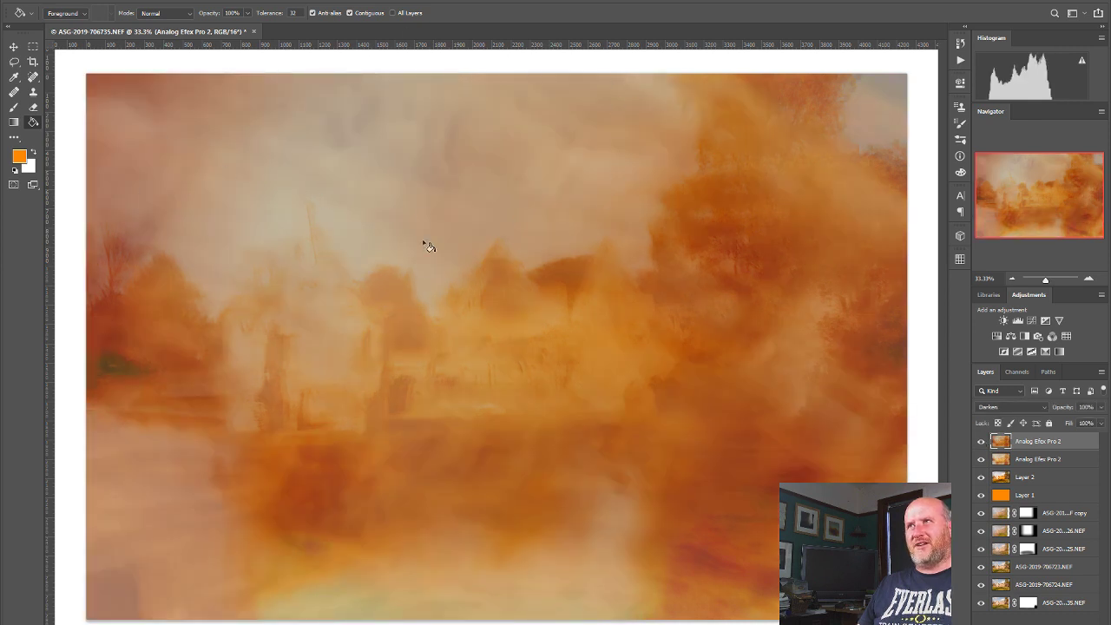
click(981, 442)
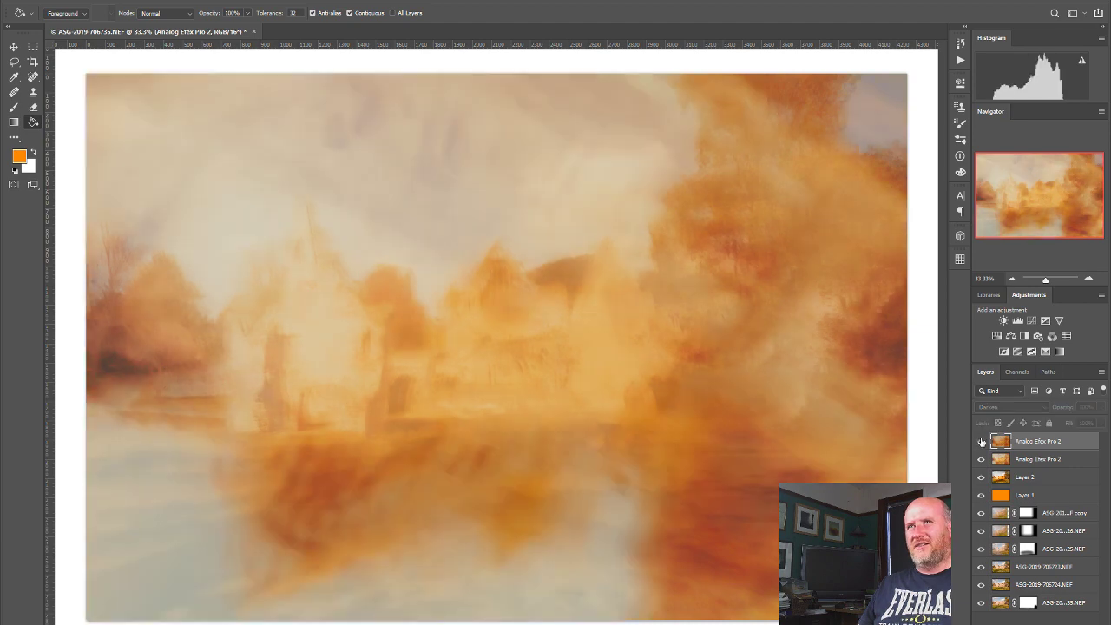
click(982, 442)
click(982, 443)
click(982, 443)
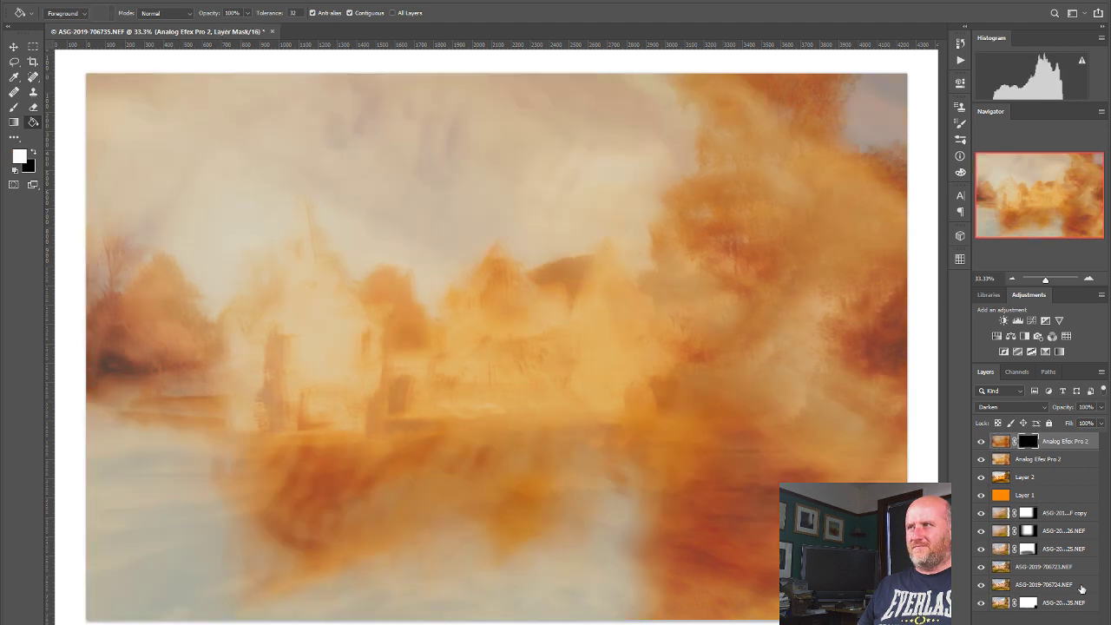
Step: Set up a white brush for the mask at size 1000 with 100% opacity and 100% flow
click(13, 106)
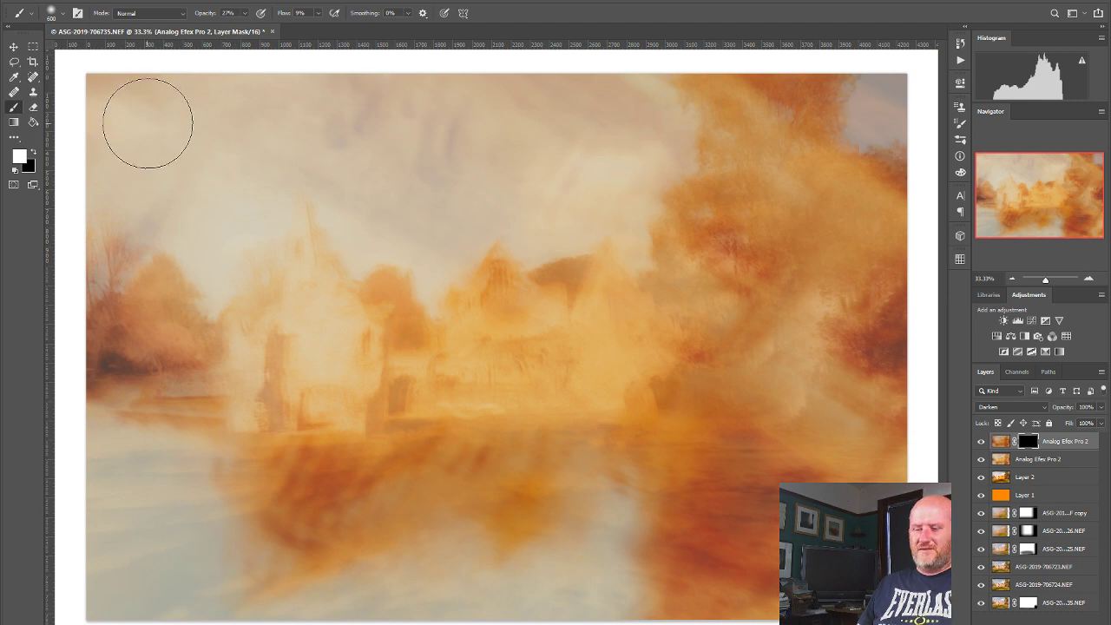
key(bracketright)
key(bracketright)
key(bracketright)
key(bracketright)
key(bracketright)
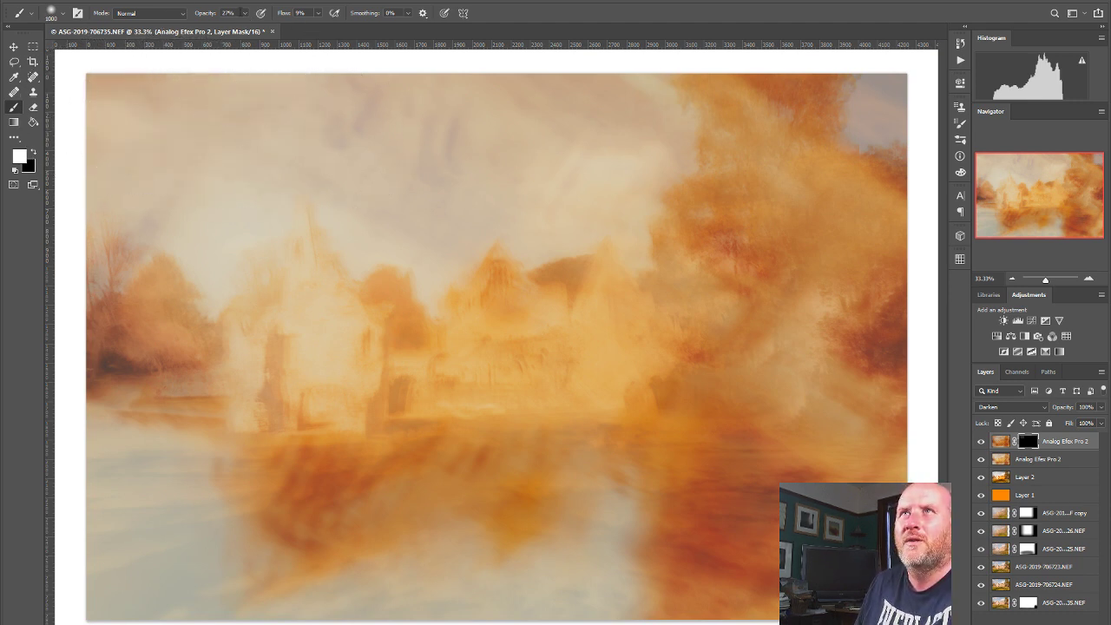
click(245, 14)
click(318, 13)
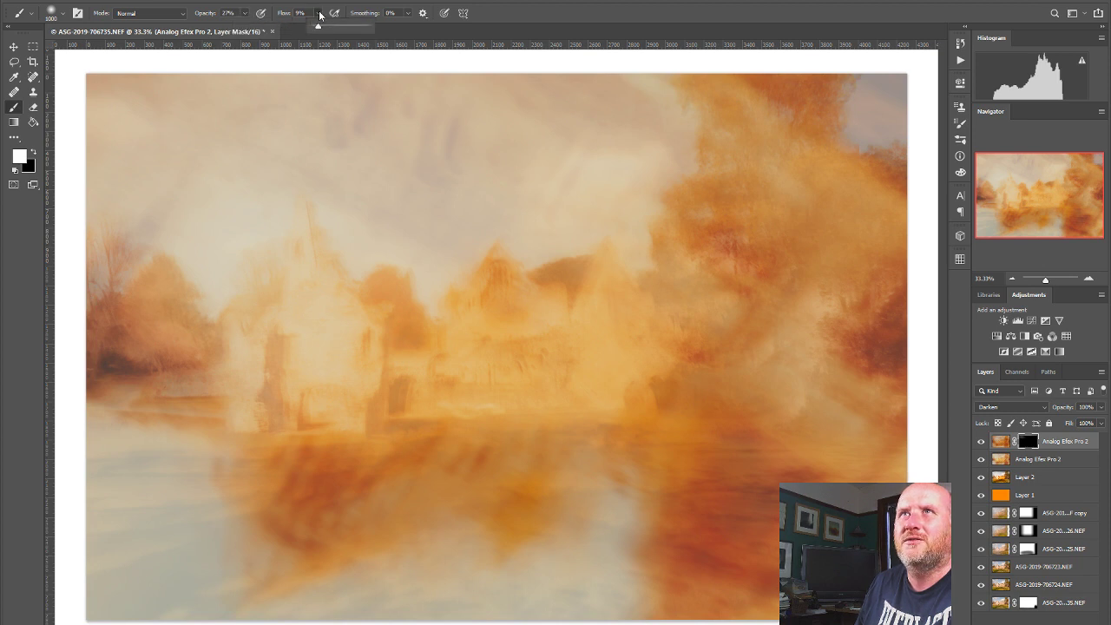
click(432, 43)
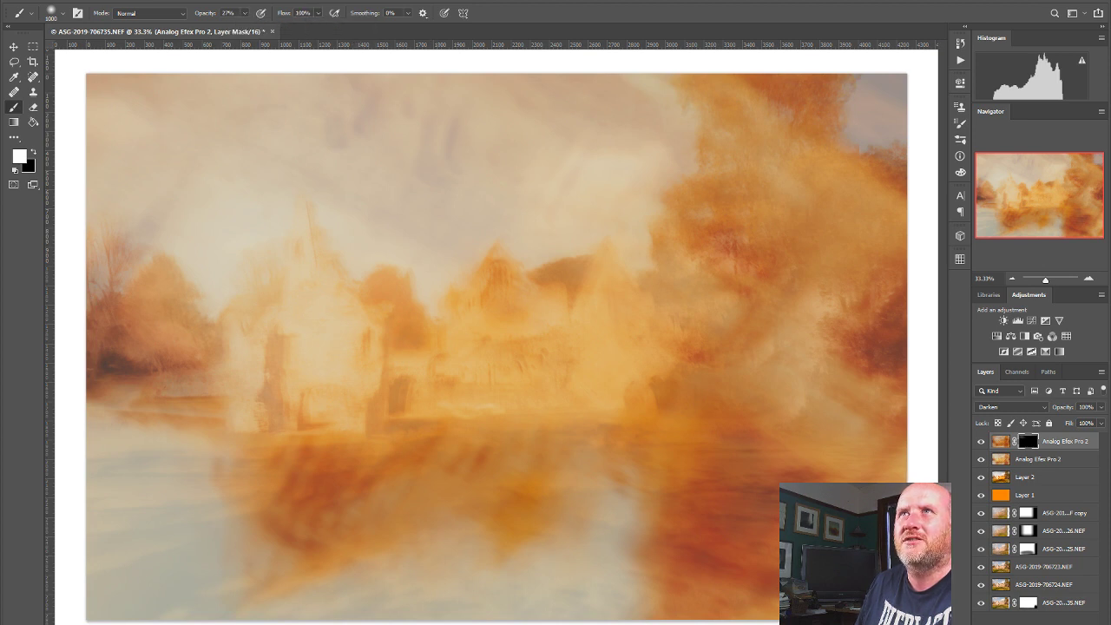
click(246, 14)
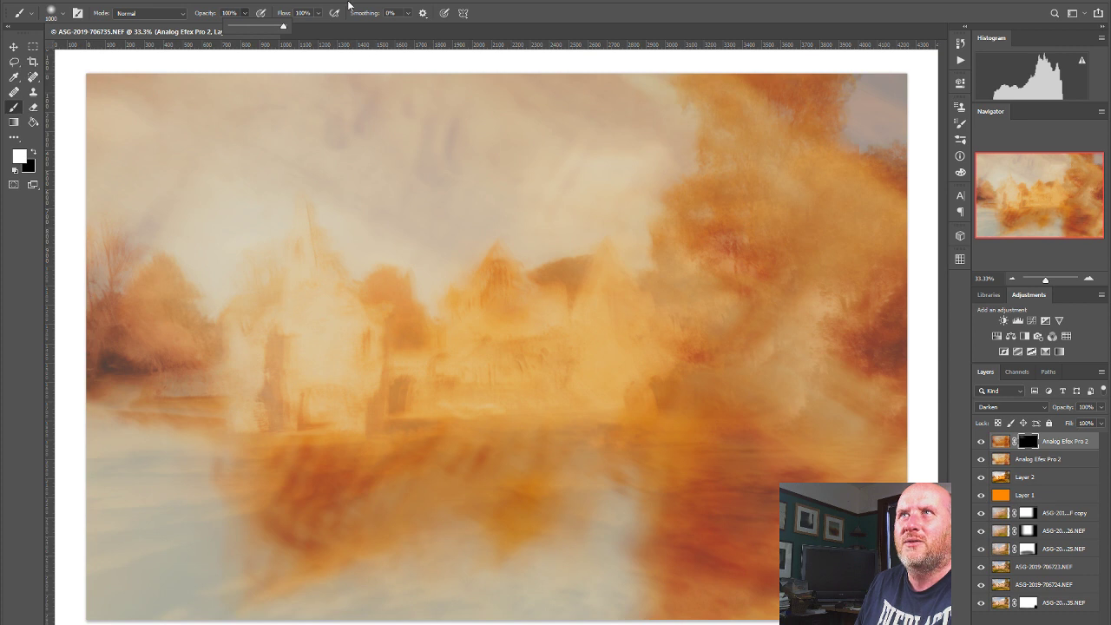
Step: Paint the top layer's mask white over the sky and left-hand trees, undo the last stroke, and check the layer's effect
mouse_move(223, 87)
mouse_down()
mouse_move(169, 99)
mouse_move(99, 315)
mouse_move(216, 161)
mouse_move(276, 116)
mouse_move(243, 241)
mouse_move(199, 199)
mouse_move(330, 119)
mouse_move(377, 226)
mouse_move(437, 251)
mouse_move(602, 168)
mouse_move(616, 199)
mouse_move(637, 104)
mouse_move(631, 54)
mouse_move(183, 74)
mouse_move(216, 159)
mouse_move(298, 81)
mouse_move(162, 198)
mouse_move(153, 124)
mouse_move(893, 99)
mouse_move(713, 88)
mouse_move(726, 231)
mouse_move(336, 206)
mouse_up()
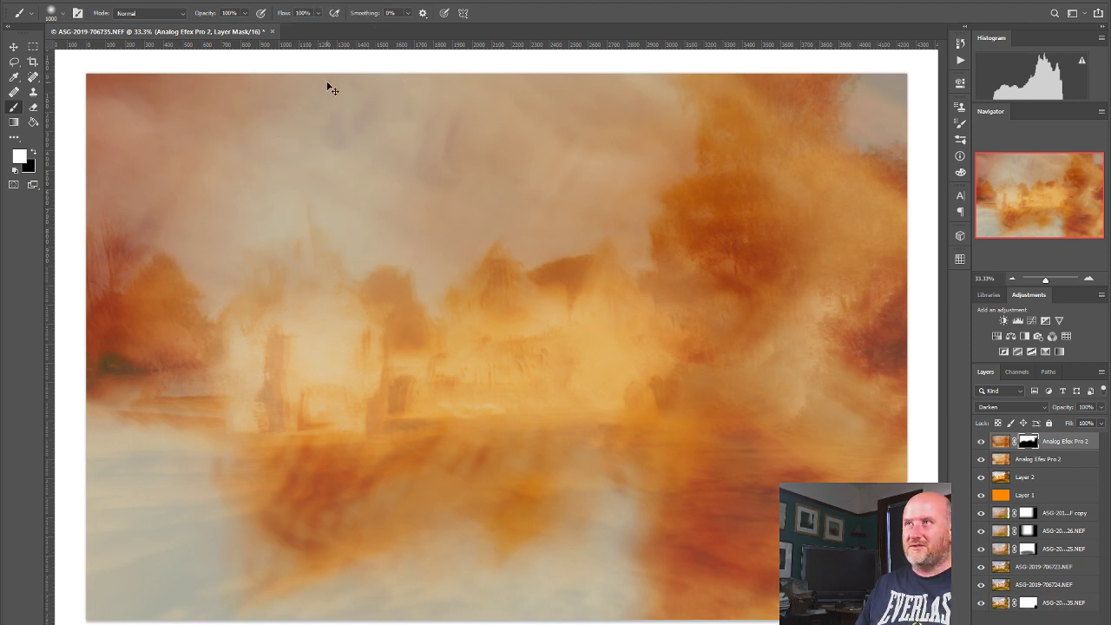
key(ctrl+z)
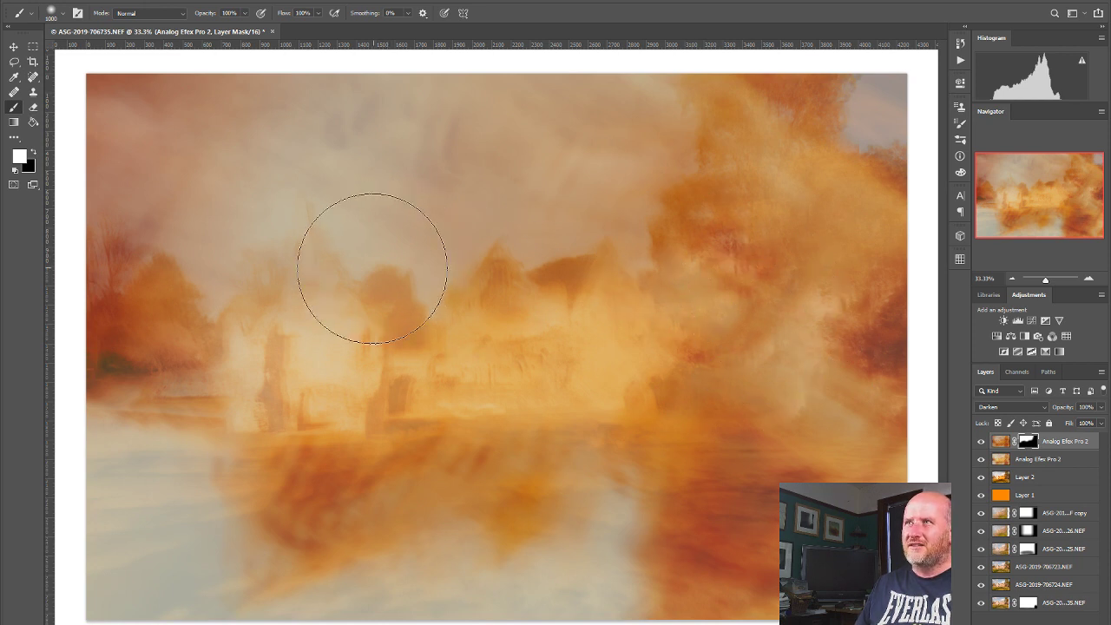
click(981, 441)
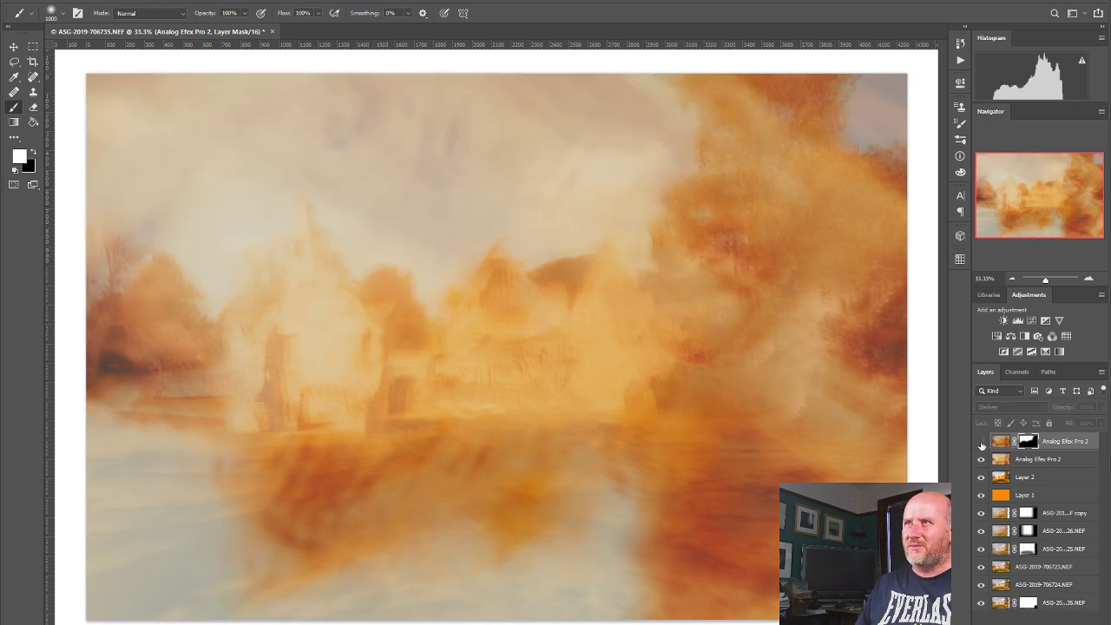
click(981, 442)
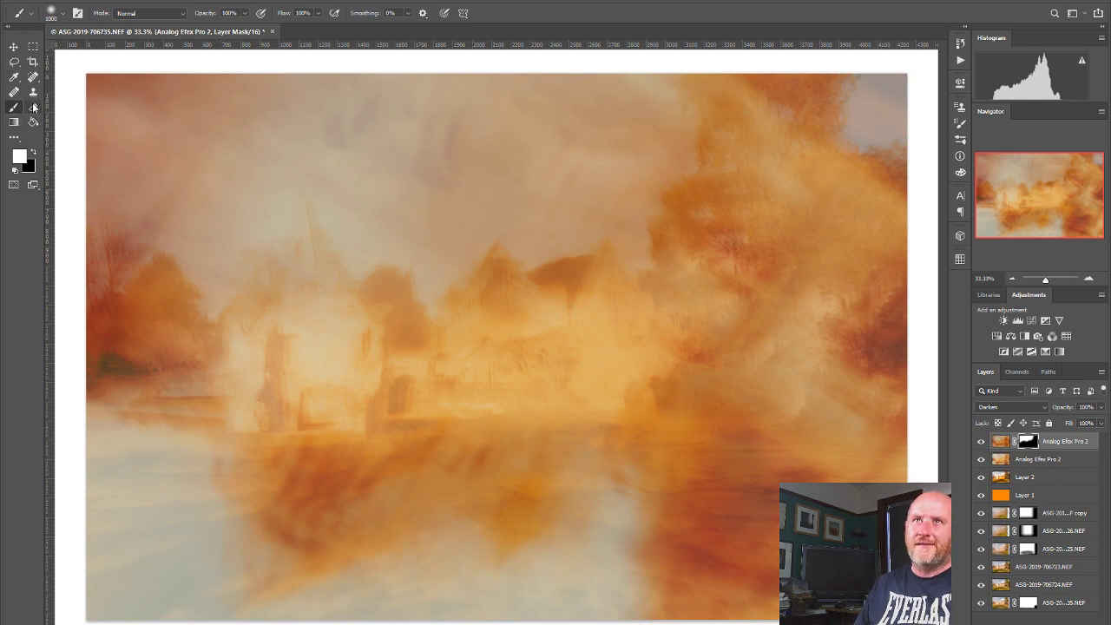
Step: With the brush at 38% opacity and 31% flow, softly paint the mask over the right-hand tree, the left bank and the water's edge
click(317, 14)
click(244, 14)
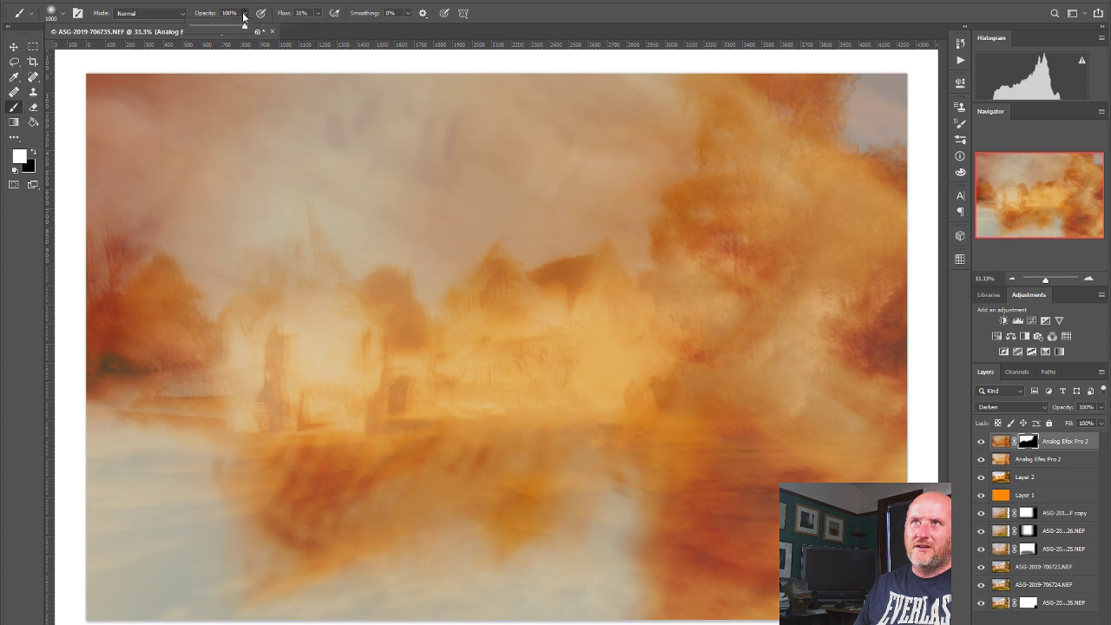
click(426, 1)
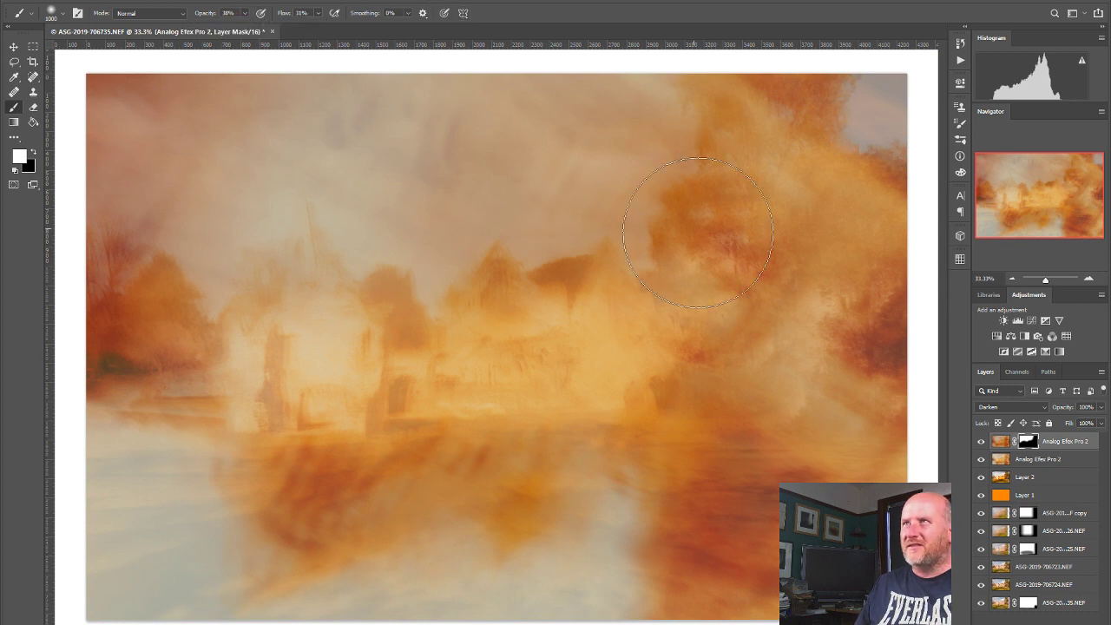
mouse_move(743, 186)
mouse_down()
mouse_move(730, 267)
mouse_move(694, 352)
mouse_move(707, 370)
mouse_move(697, 395)
mouse_move(744, 340)
mouse_move(751, 252)
mouse_move(742, 307)
mouse_move(758, 372)
mouse_move(774, 388)
mouse_move(804, 245)
mouse_move(816, 236)
mouse_move(796, 265)
mouse_up()
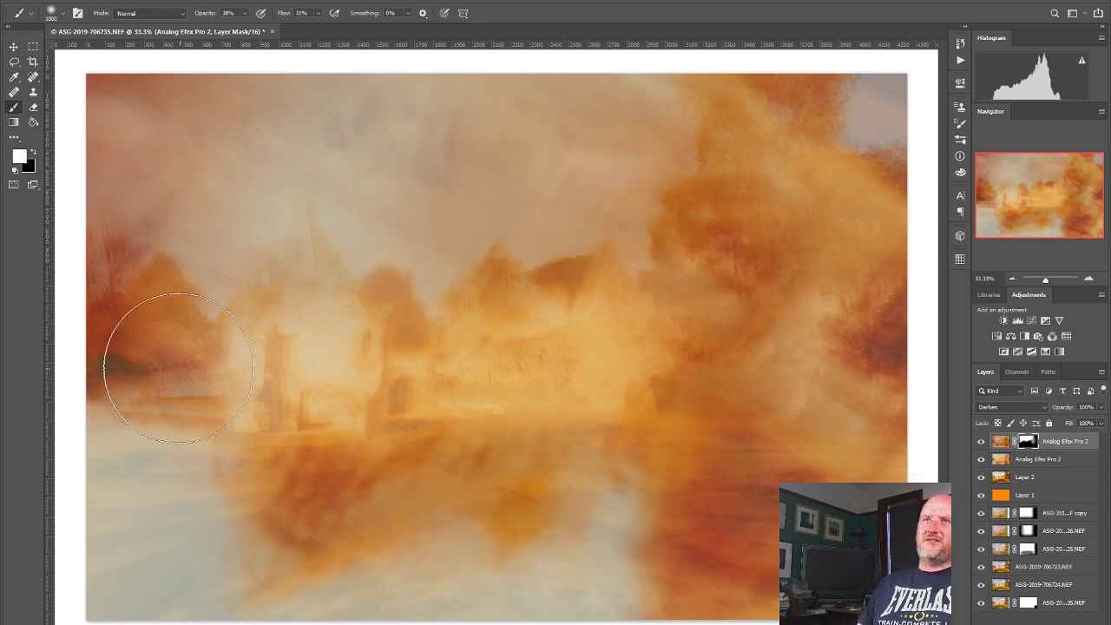
mouse_move(161, 360)
mouse_down()
mouse_move(303, 261)
mouse_move(354, 261)
mouse_move(257, 377)
mouse_move(298, 290)
mouse_up()
drag(575, 464, 599, 455)
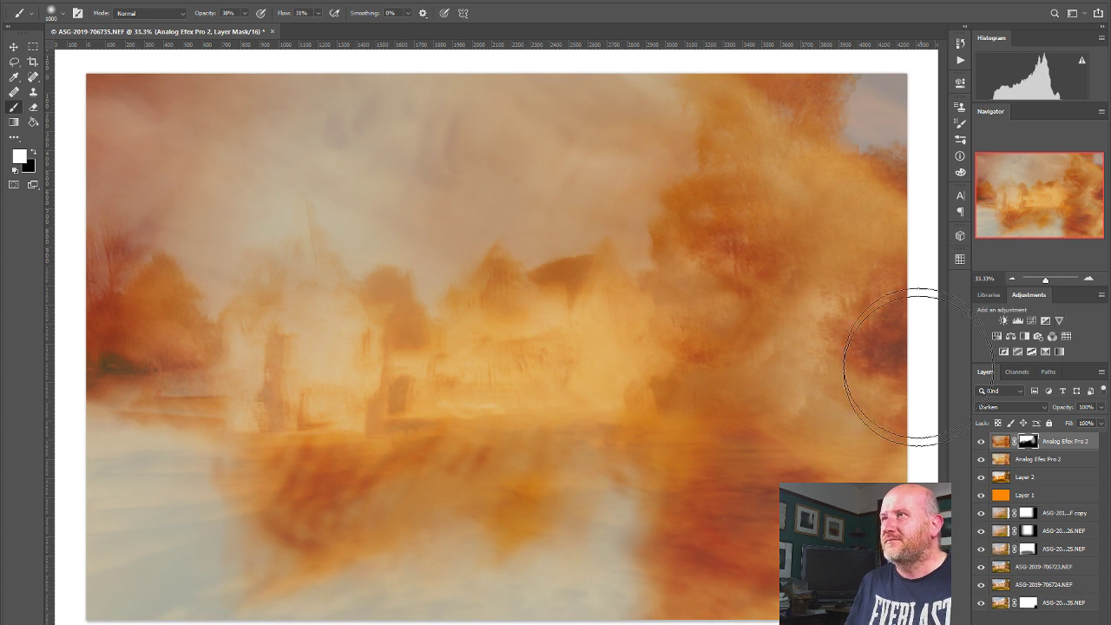
Step: Add a Brightness/Contrast adjustment layer with brightness 8 and contrast 45, and compare the image with and without it
click(1039, 622)
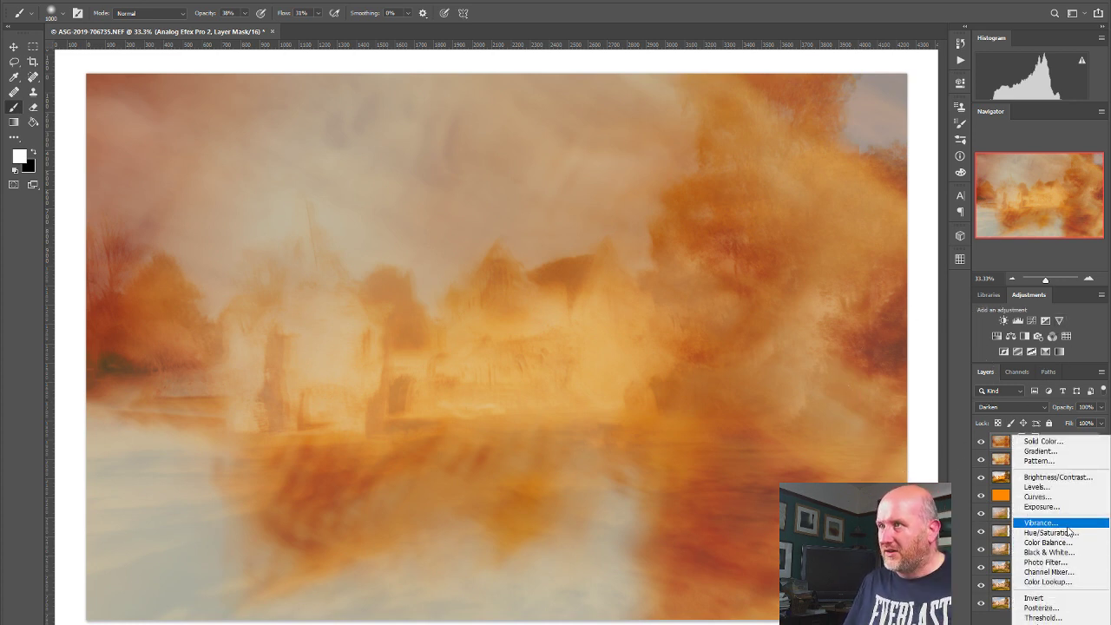
click(1059, 476)
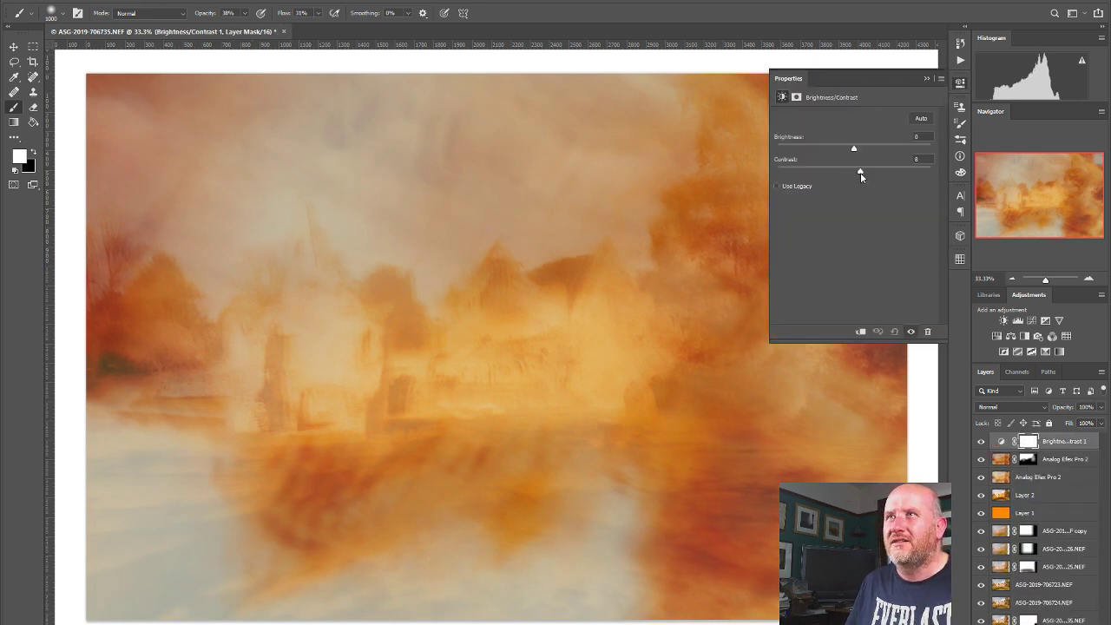
mouse_move(867, 173)
mouse_down()
mouse_move(880, 171)
mouse_move(861, 153)
mouse_up()
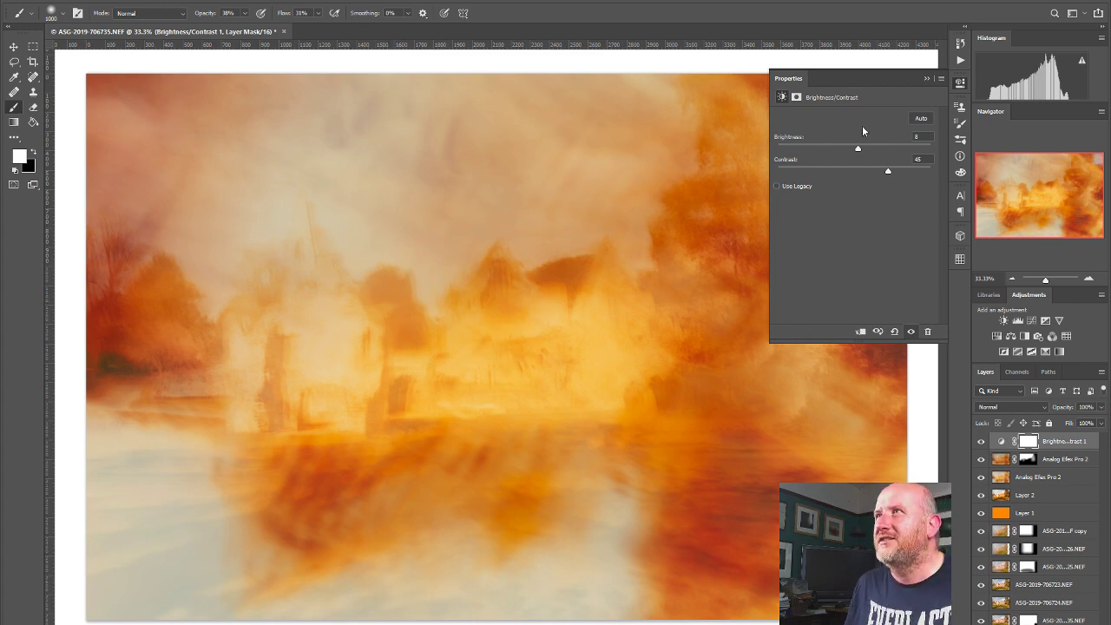
click(959, 84)
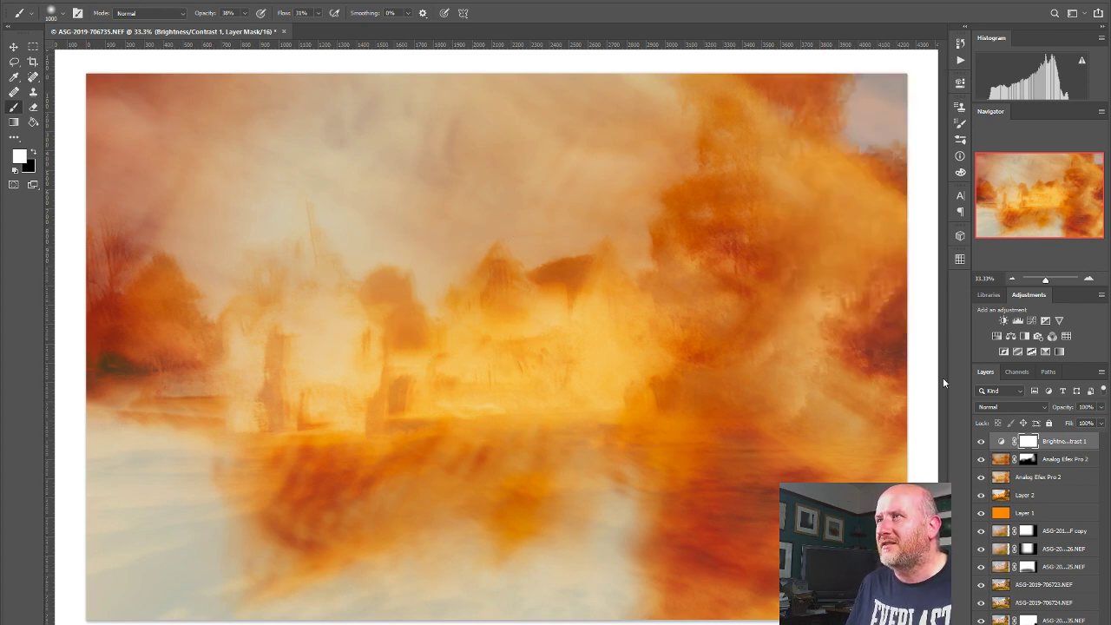
click(982, 442)
click(982, 441)
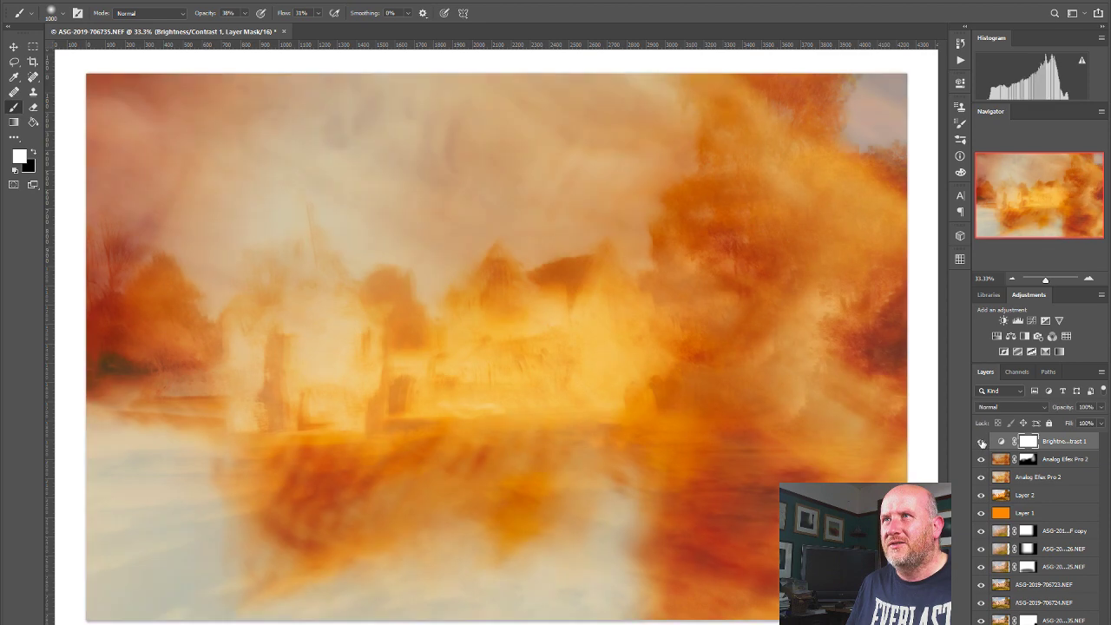
click(982, 442)
click(982, 442)
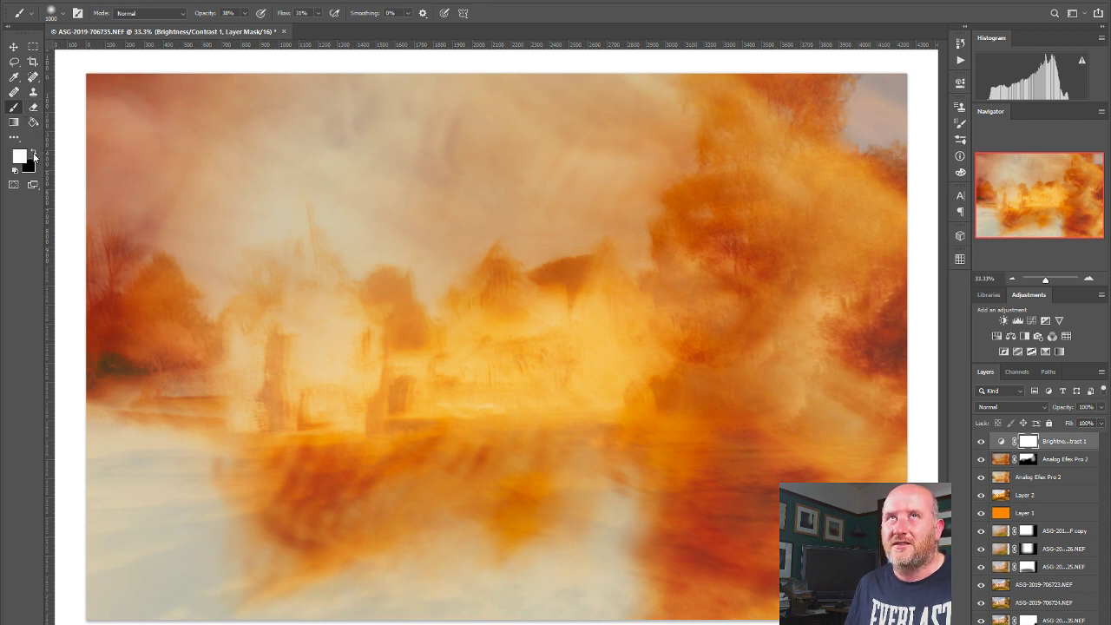
Step: Invert the Brightness/Contrast layer's mask to black and paint white over the buildings and the sky just above them
right_click(1028, 442)
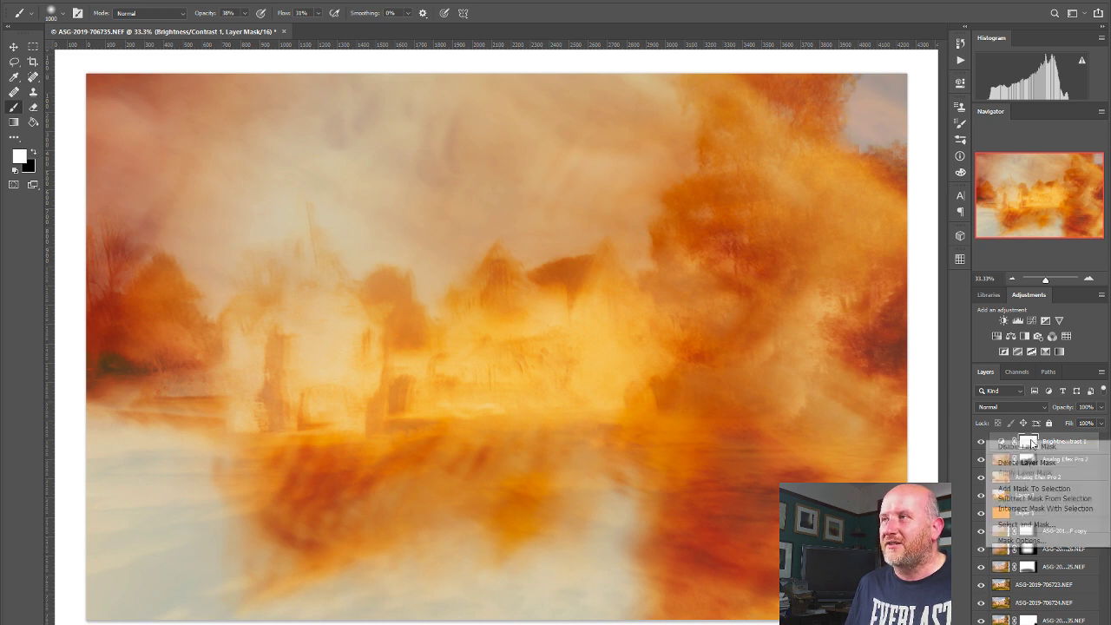
click(1030, 446)
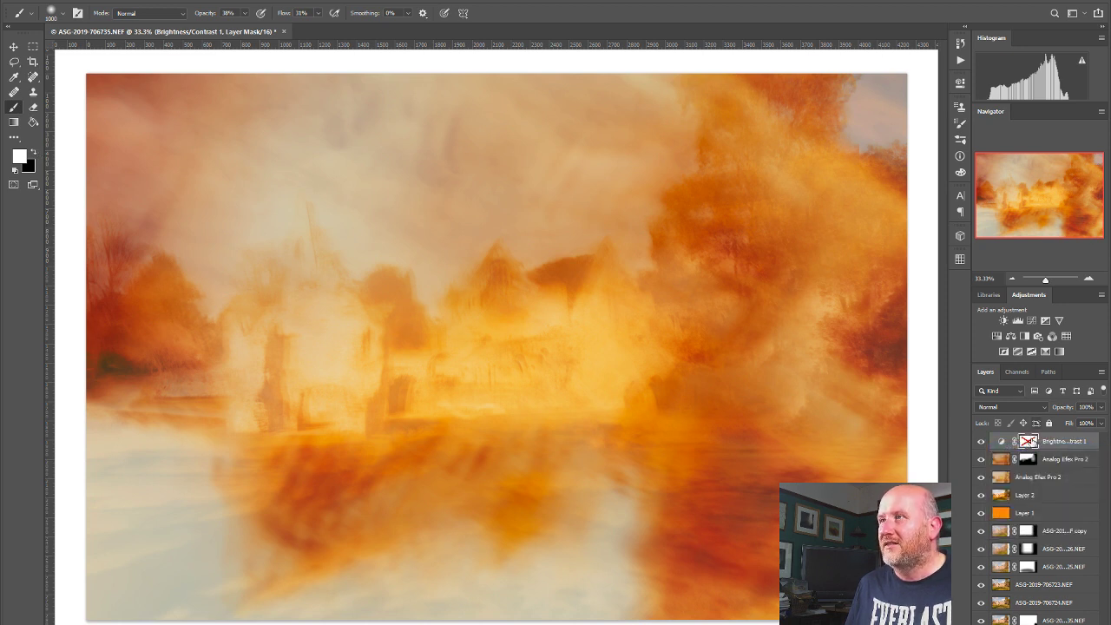
click(960, 82)
click(898, 253)
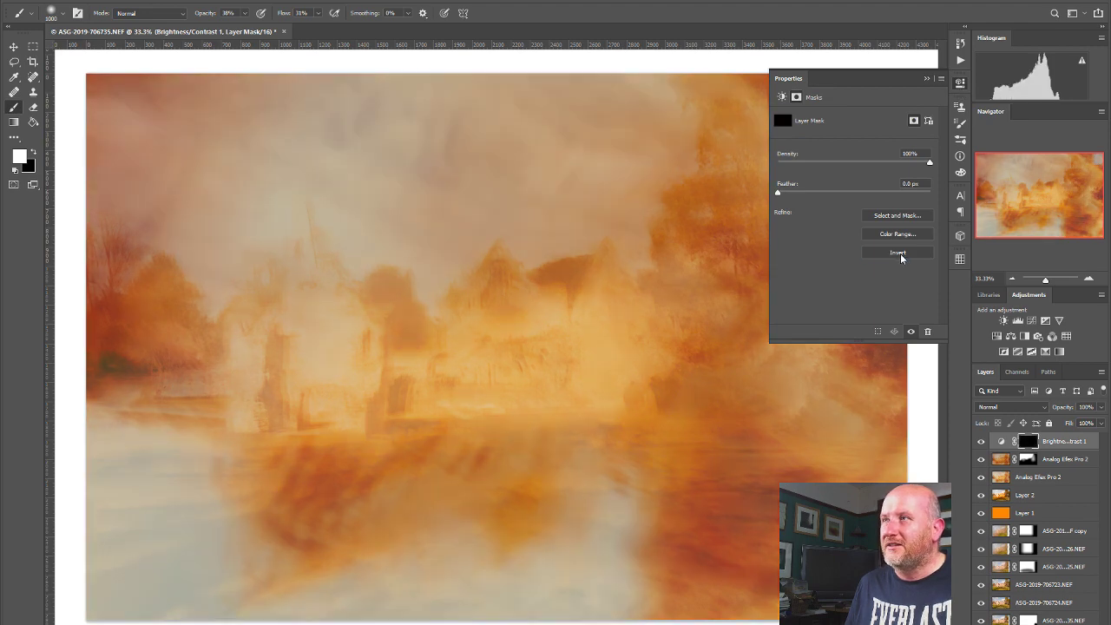
click(960, 82)
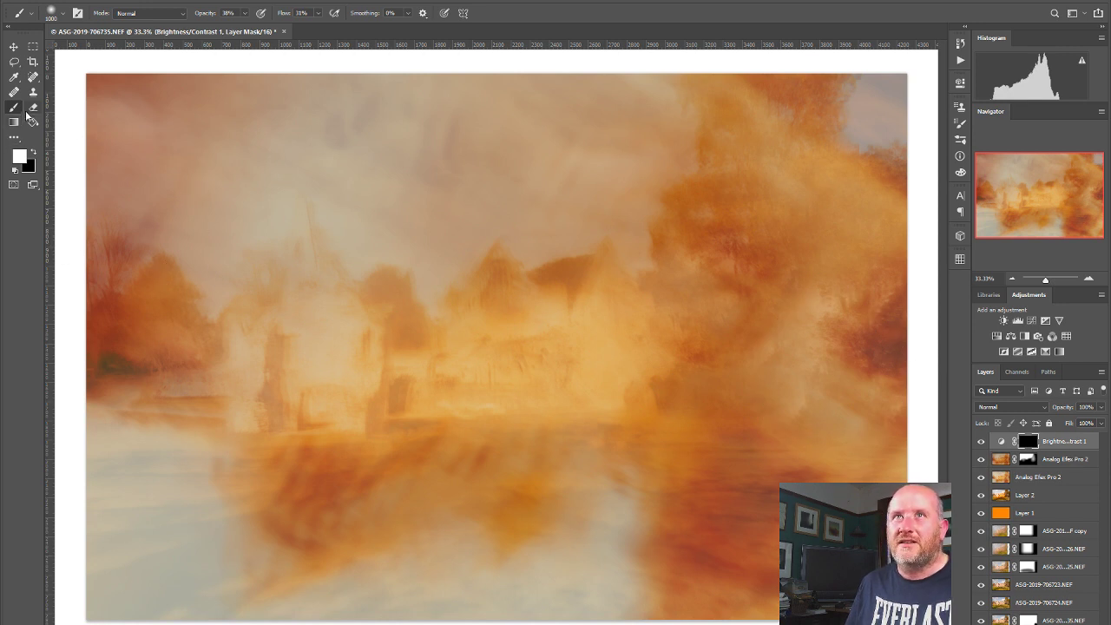
mouse_move(545, 216)
mouse_down()
mouse_move(473, 280)
mouse_move(480, 256)
mouse_move(489, 270)
mouse_move(589, 270)
mouse_move(509, 271)
mouse_move(324, 303)
mouse_move(343, 290)
mouse_move(326, 266)
mouse_move(271, 254)
mouse_move(234, 303)
mouse_move(145, 265)
mouse_up()
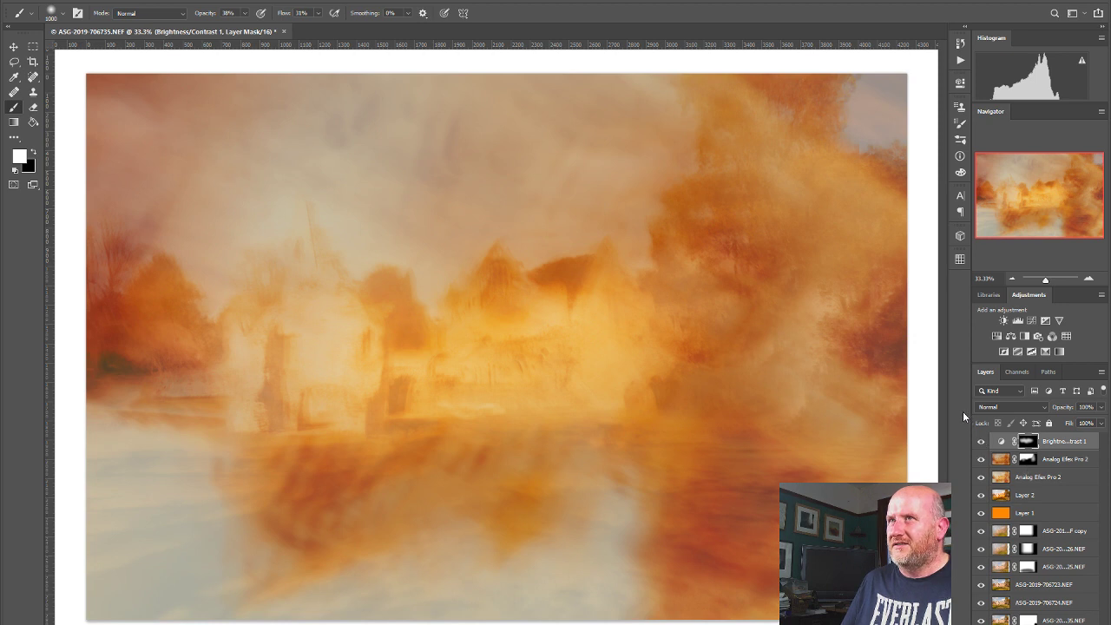
Step: Add a Hue/Saturation adjustment layer with saturation -13 and replace its mask with a copy of the Brightness/Contrast layer's mask
click(1002, 339)
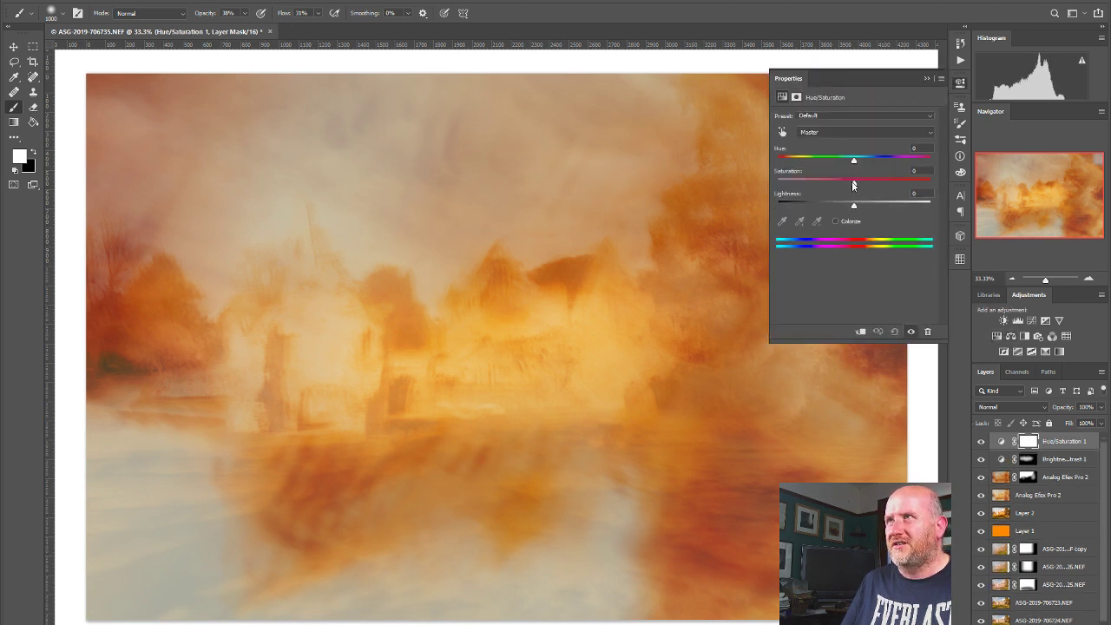
drag(853, 184, 849, 185)
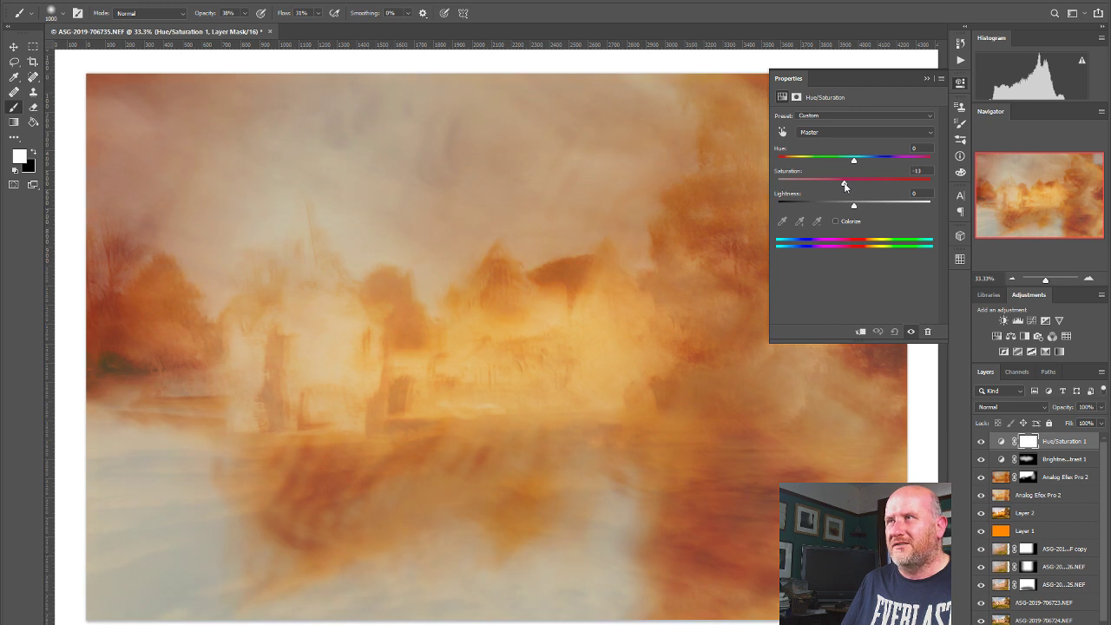
click(1027, 462)
drag(1027, 464, 1029, 445)
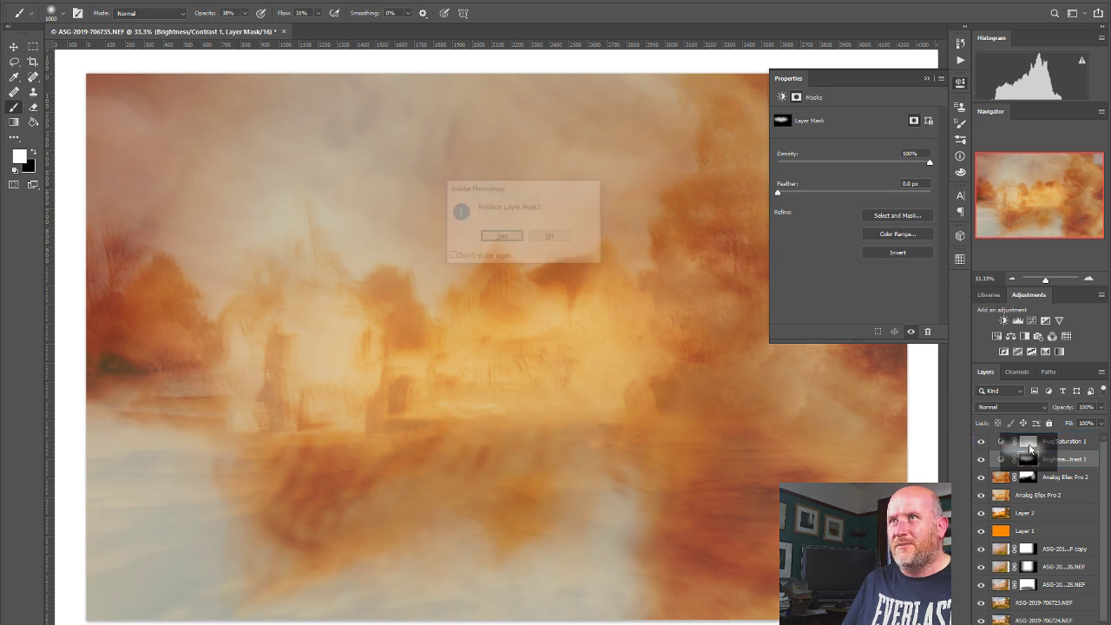
click(503, 237)
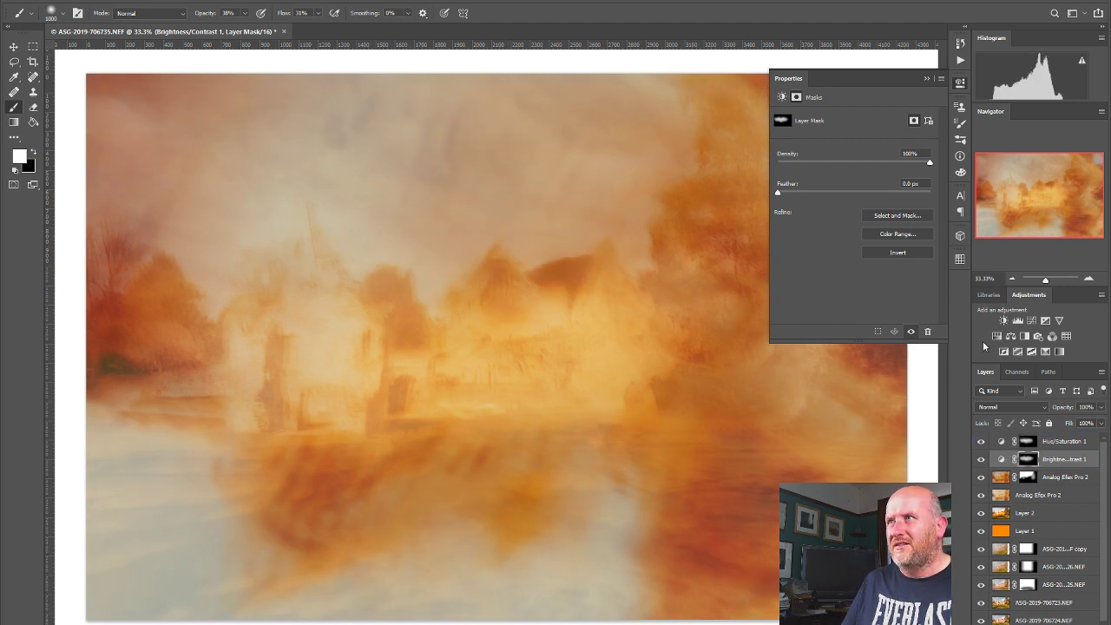
click(961, 81)
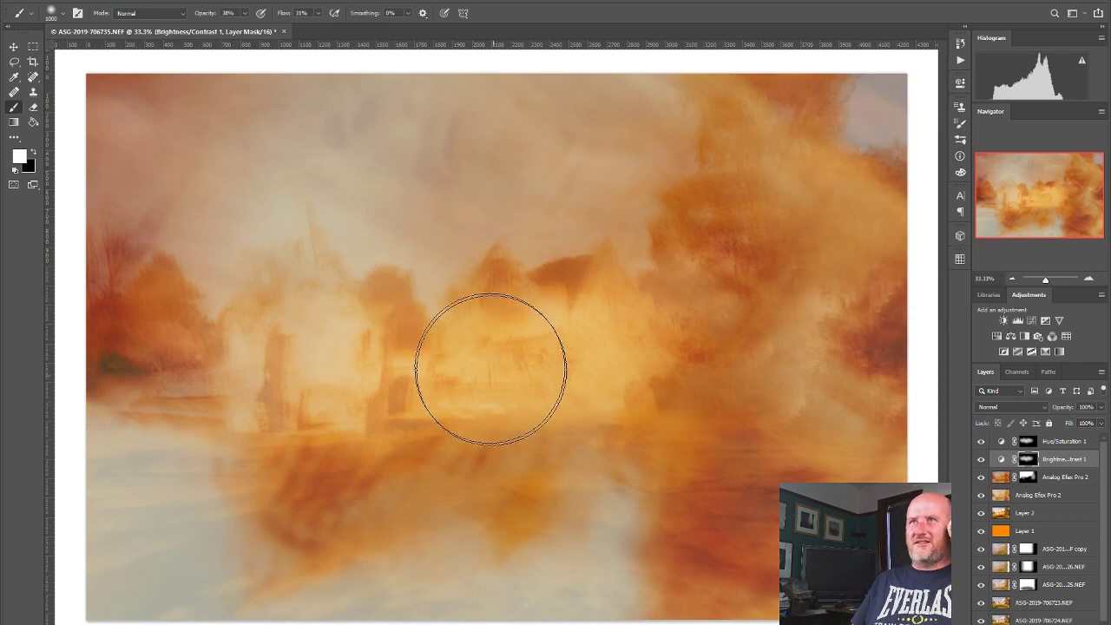
Step: Examine the blended buildings and the faint spire against the sky at 100% magnification
click(1089, 279)
click(1089, 279)
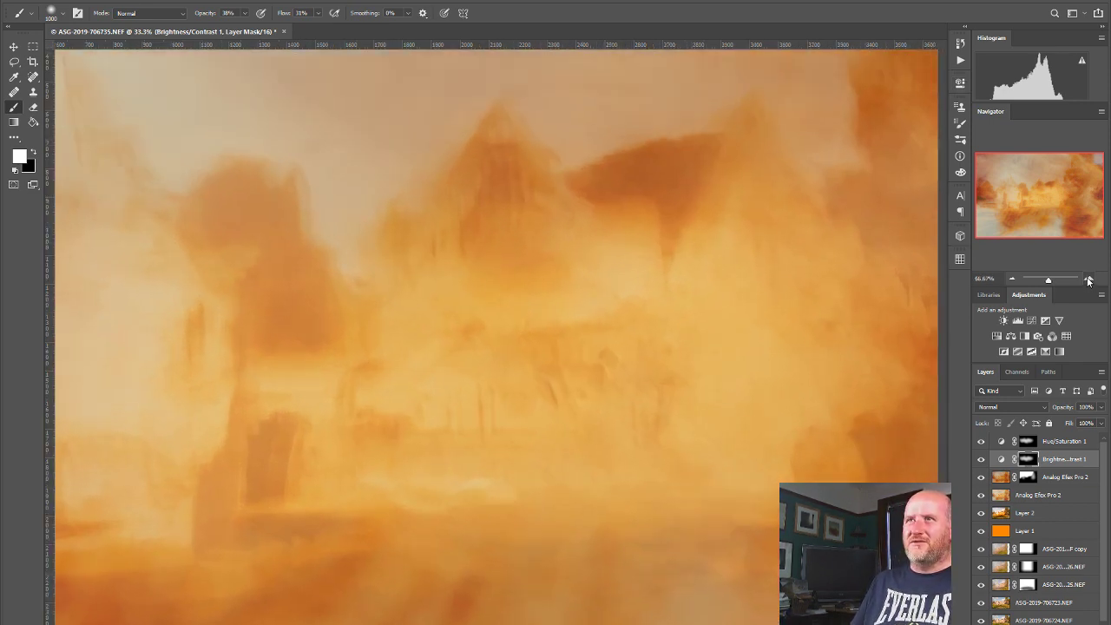
click(1089, 279)
mouse_move(1049, 217)
mouse_down()
mouse_move(1008, 196)
mouse_move(1021, 204)
mouse_up()
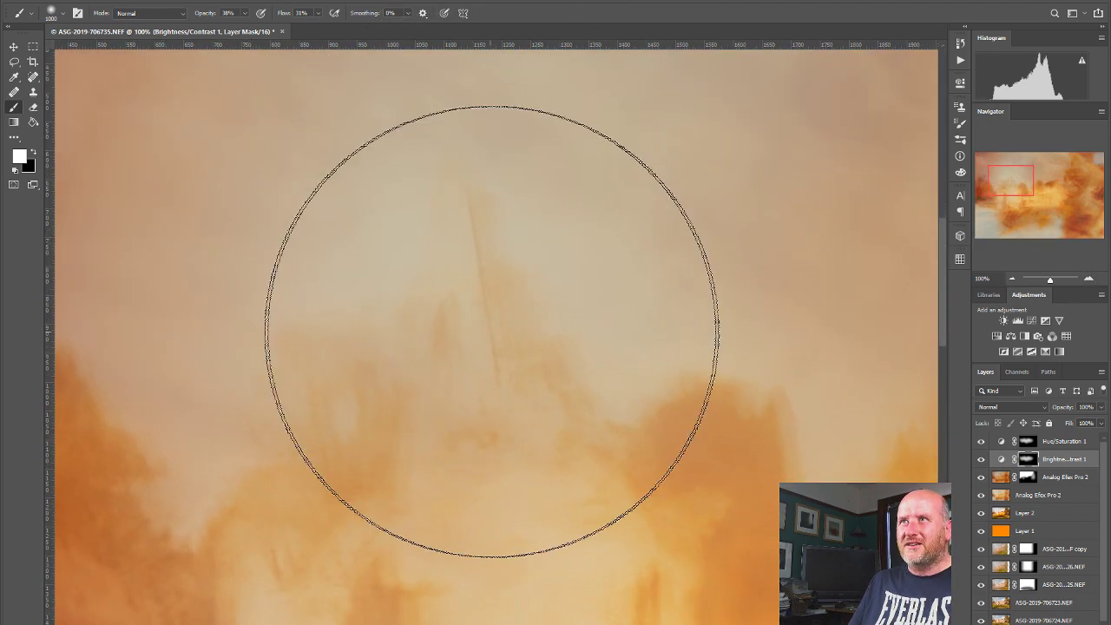
click(1012, 279)
click(1011, 279)
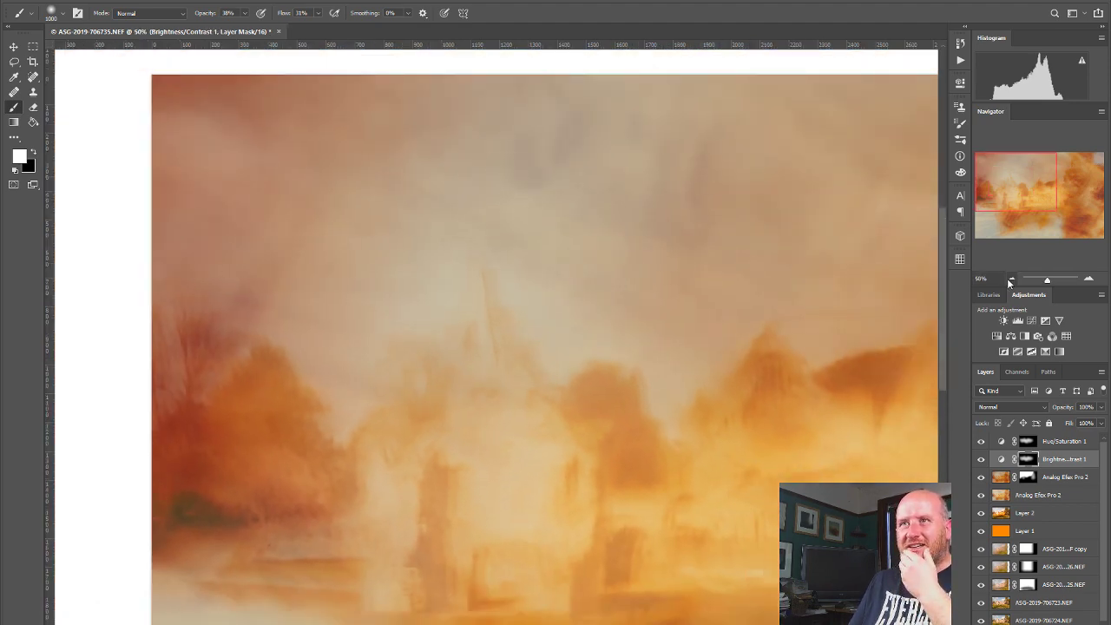
Step: Examine the whole composite and the large tree's edge against the sky, both at fit size and at 100% magnification
click(1012, 278)
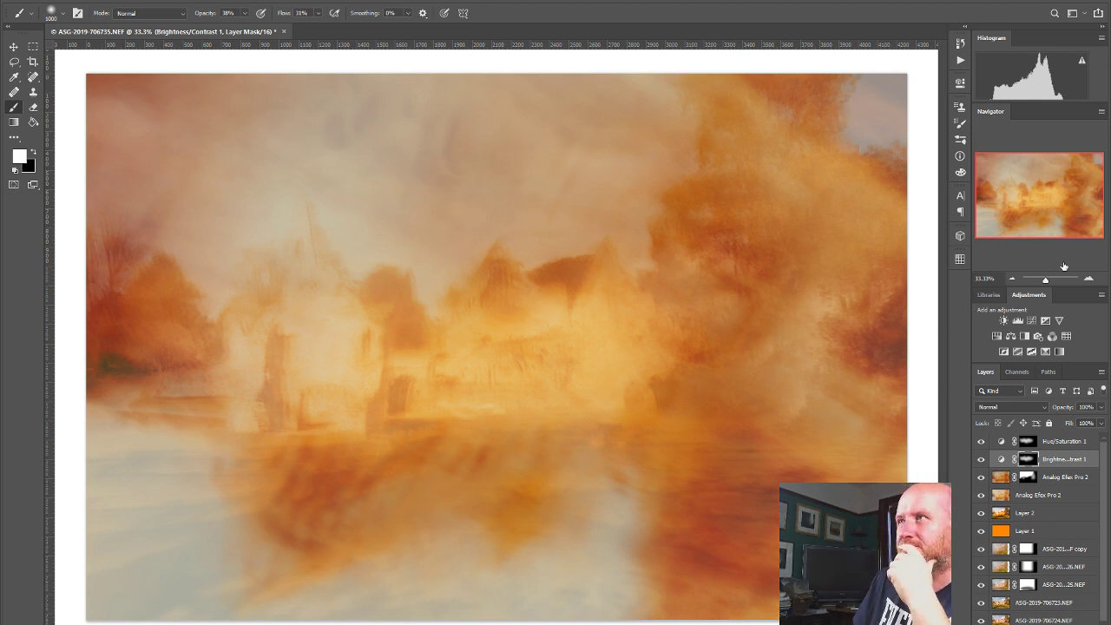
click(1089, 279)
click(1090, 278)
click(1089, 279)
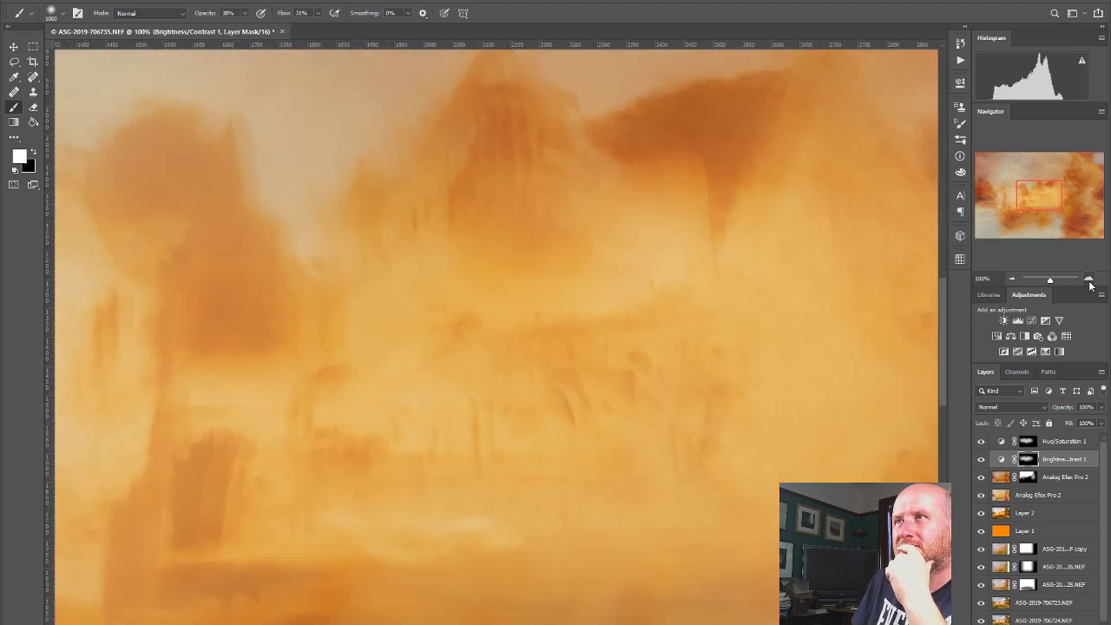
drag(1050, 193, 1091, 172)
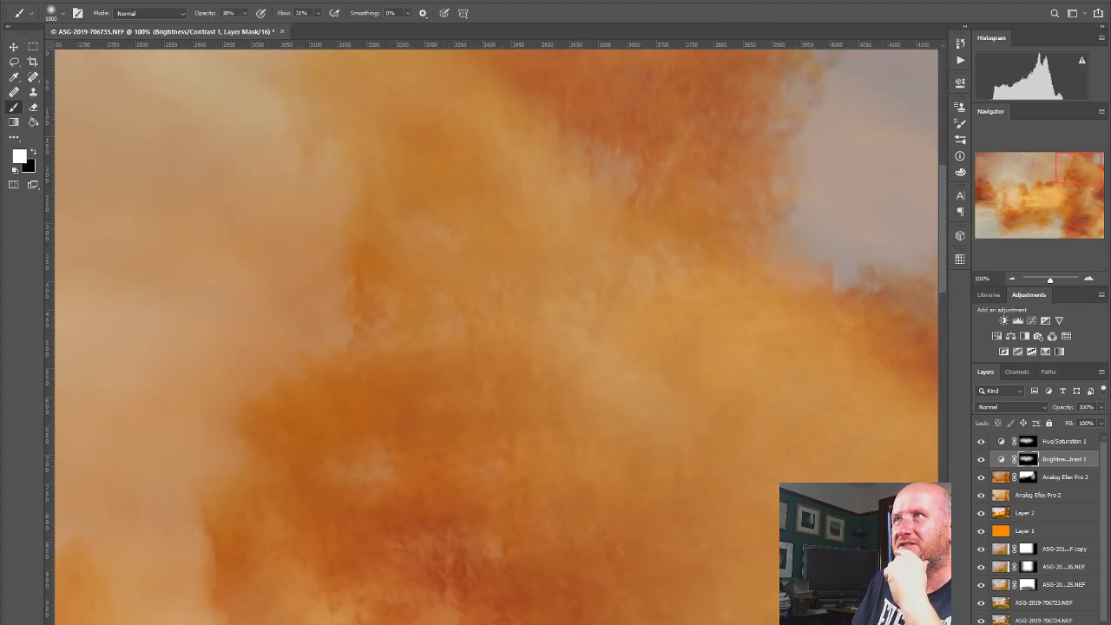
click(1011, 279)
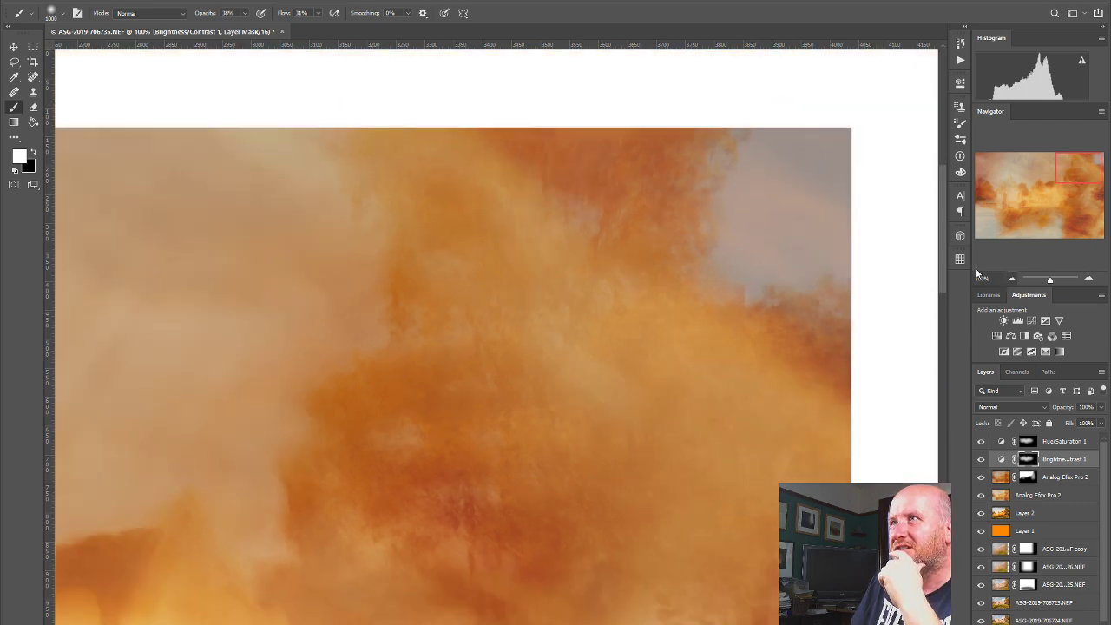
click(13, 47)
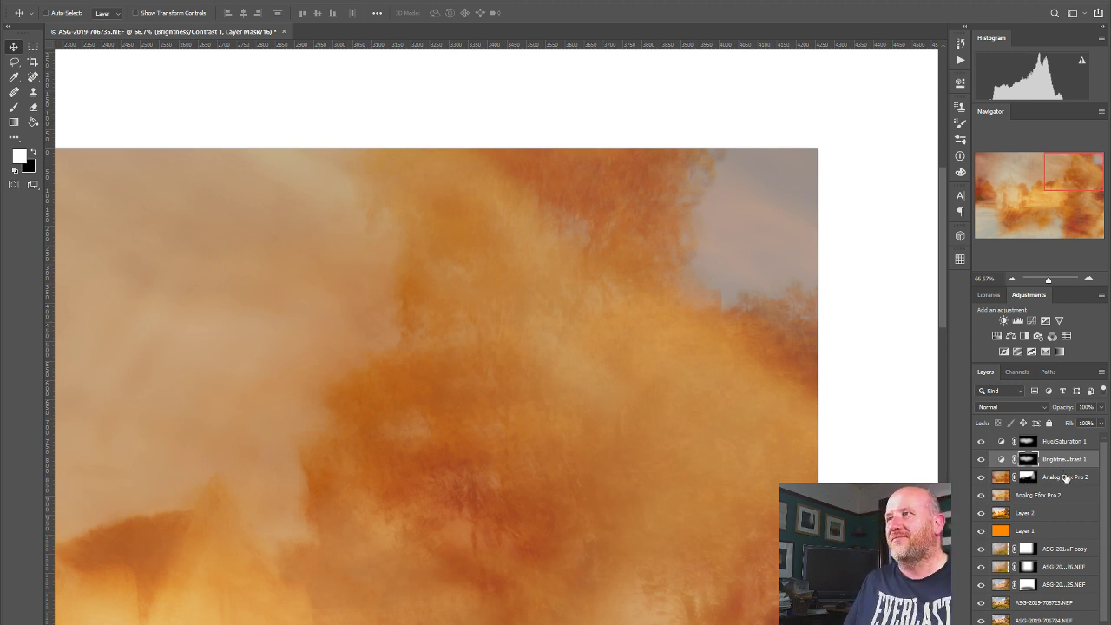
click(1011, 279)
click(1010, 279)
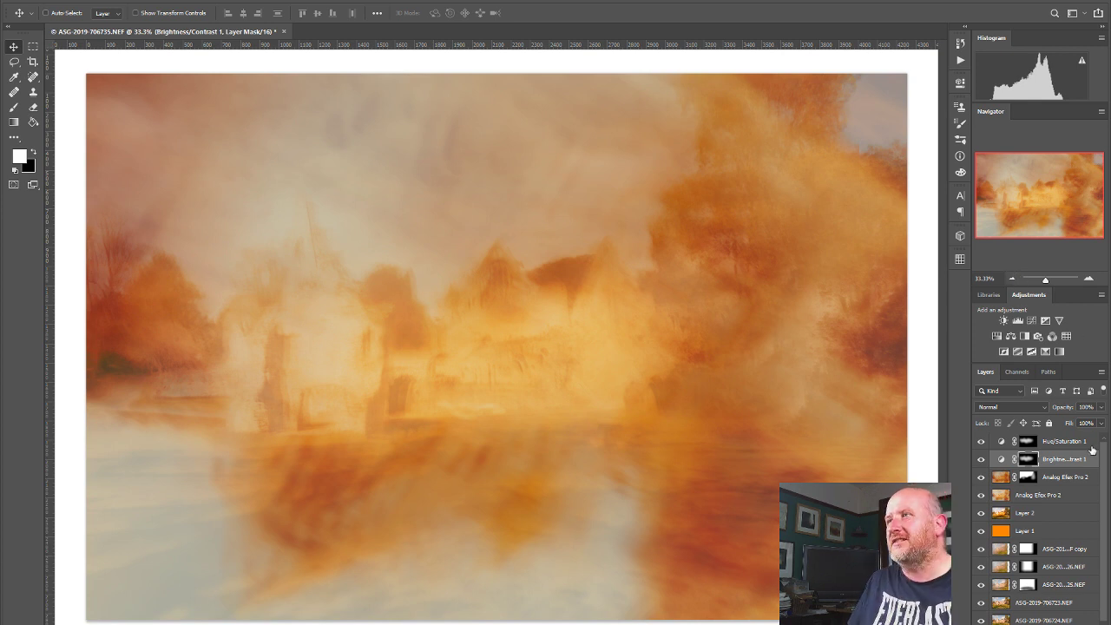
Step: Stamp all visible layers into a new top layer and heal the hard-edged blemish where the large tree meets the sky
click(1064, 441)
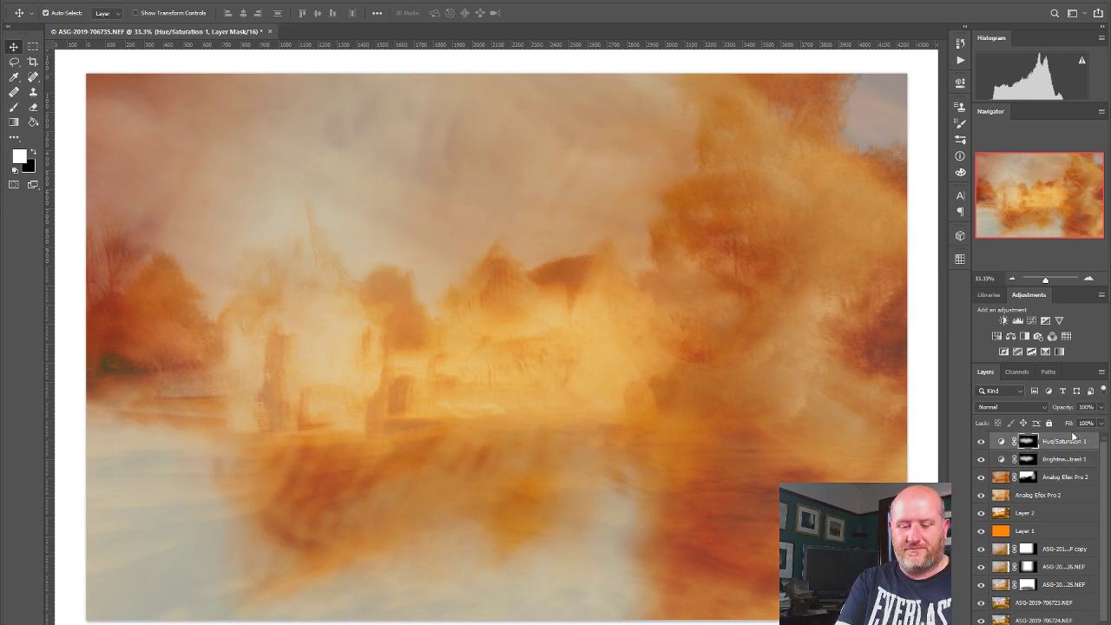
key(ctrl+shift+alt+e)
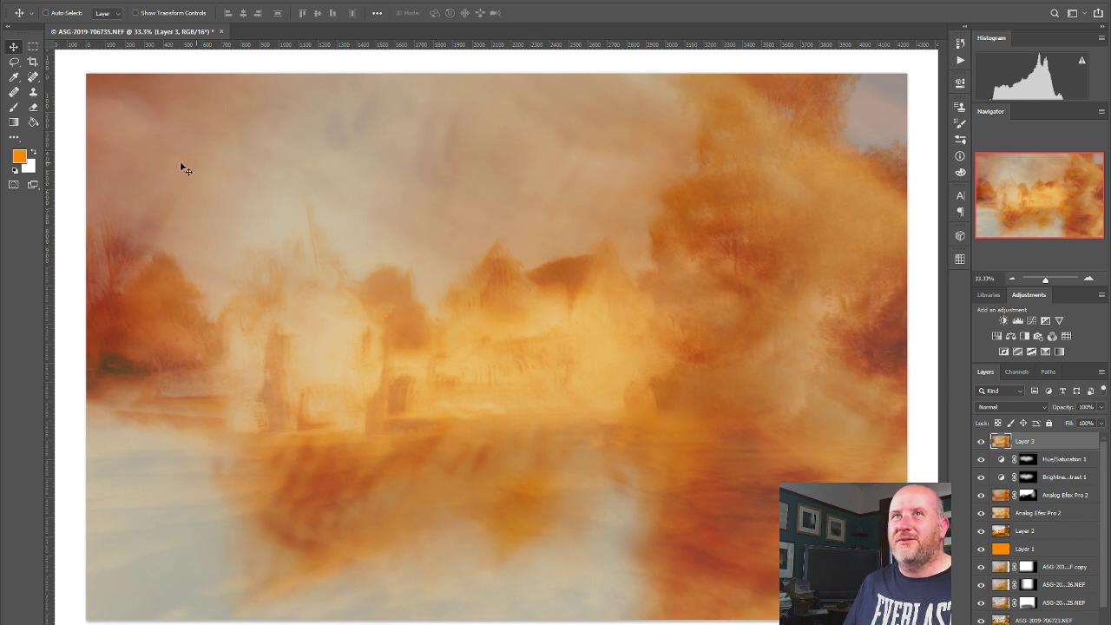
click(33, 79)
click(1088, 276)
click(1088, 276)
click(1087, 276)
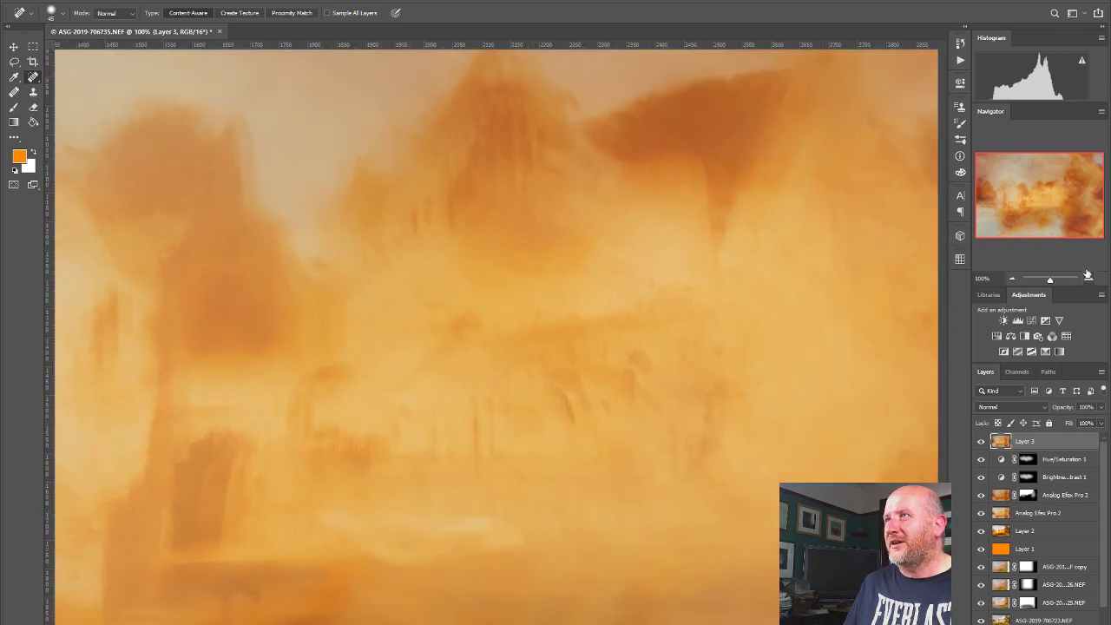
drag(1084, 182, 1083, 172)
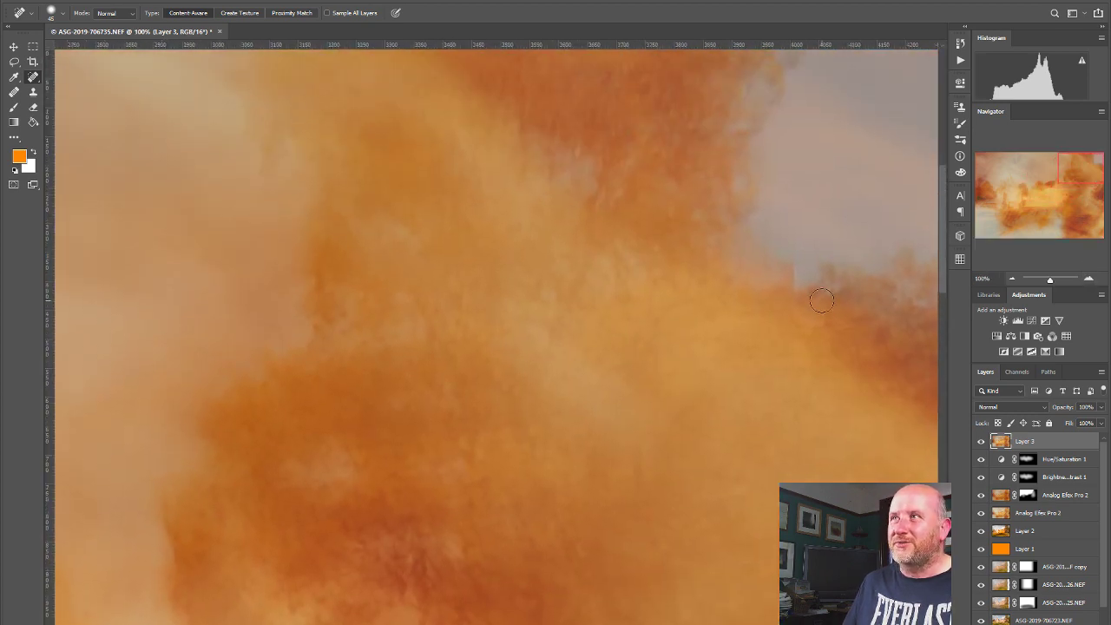
drag(789, 260, 789, 384)
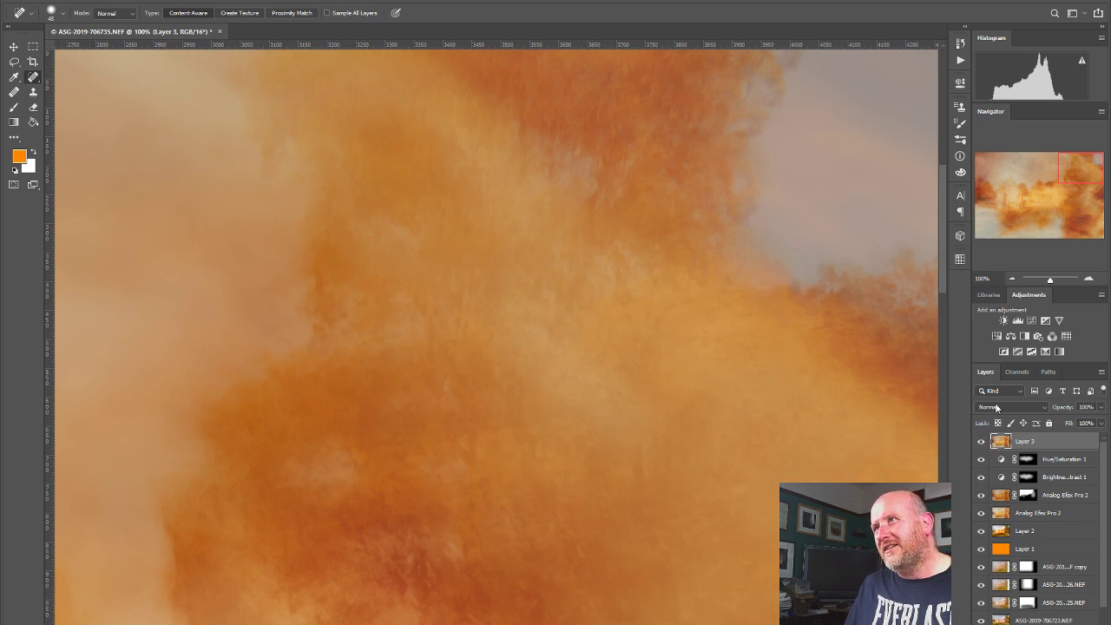
Step: Check the merged layer's building and dark tree area, open the layer in Viveza 2, and shift the before/after divider towards the image's left edge
drag(1082, 180, 983, 208)
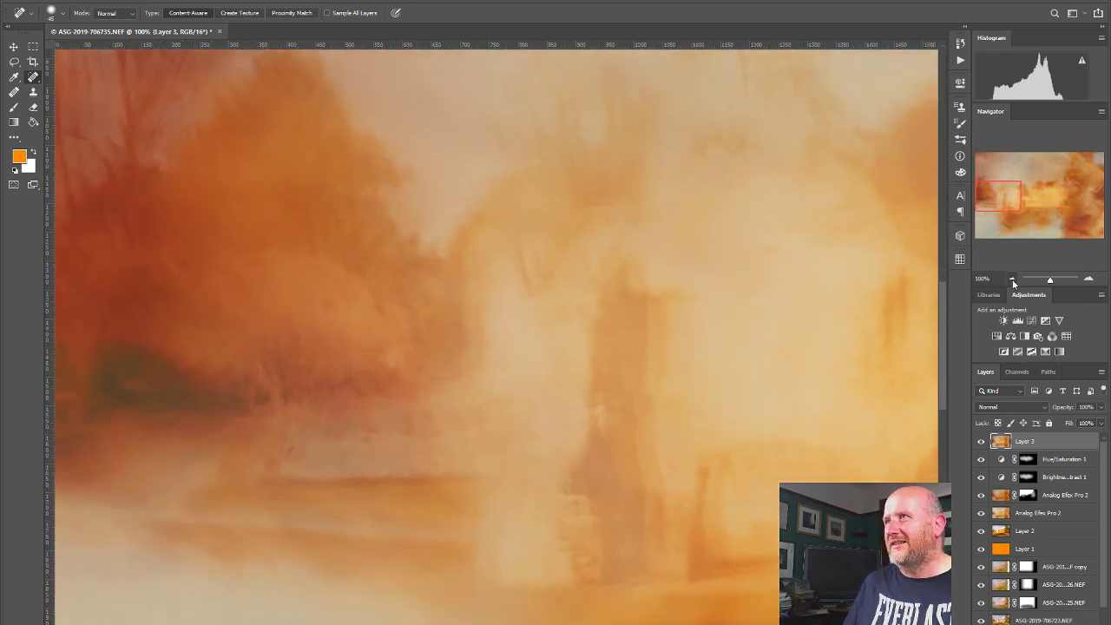
click(1012, 278)
click(1012, 279)
click(1011, 278)
click(1011, 279)
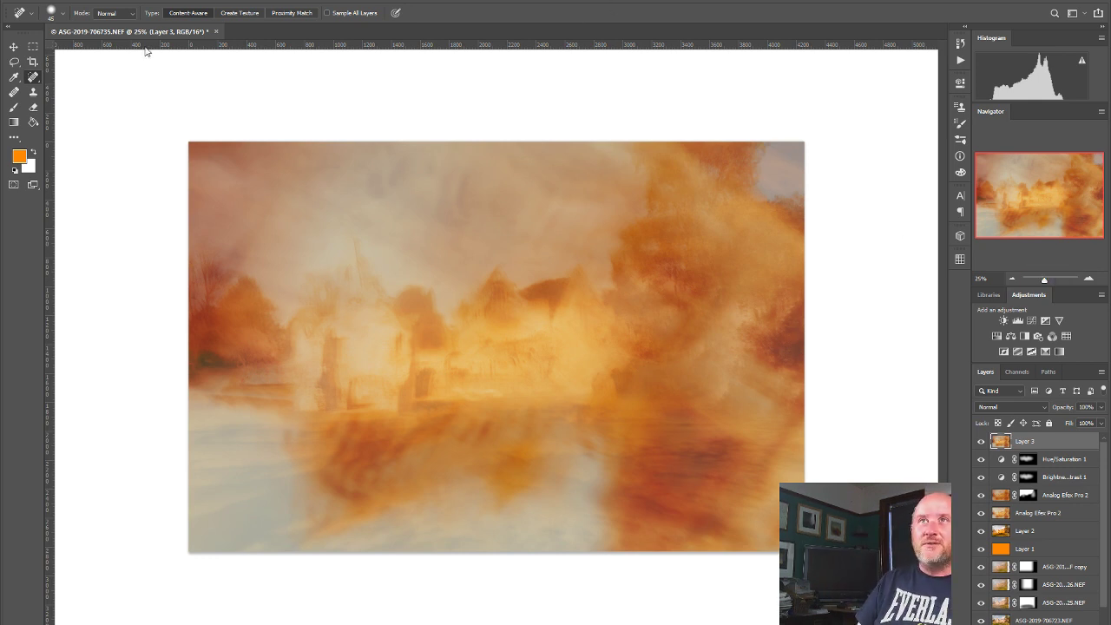
click(179, 3)
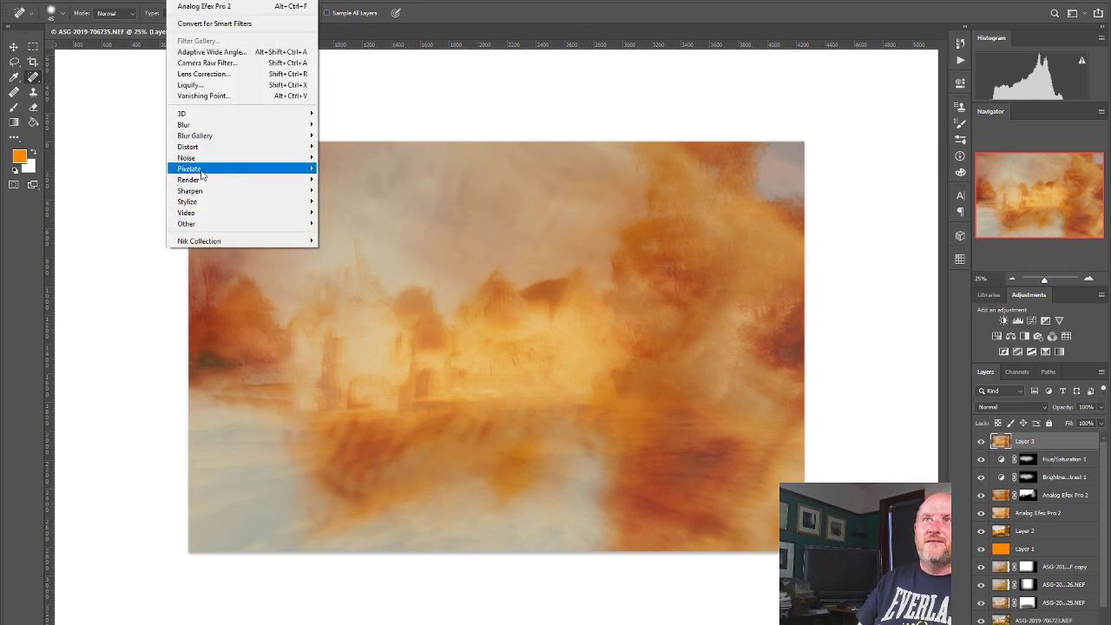
mouse_move(207, 243)
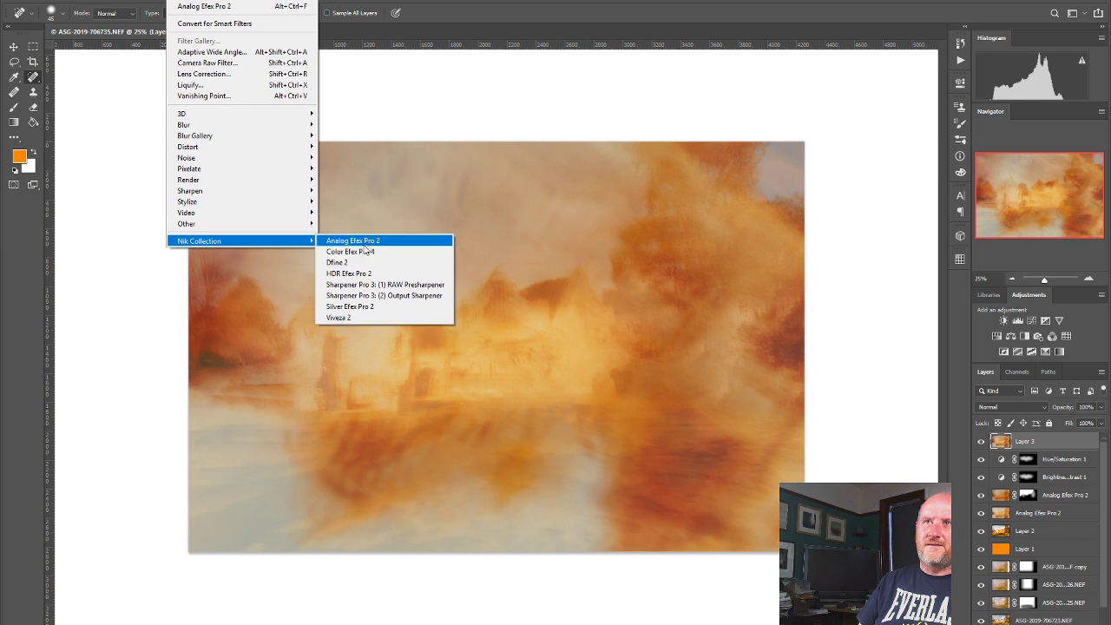
click(352, 315)
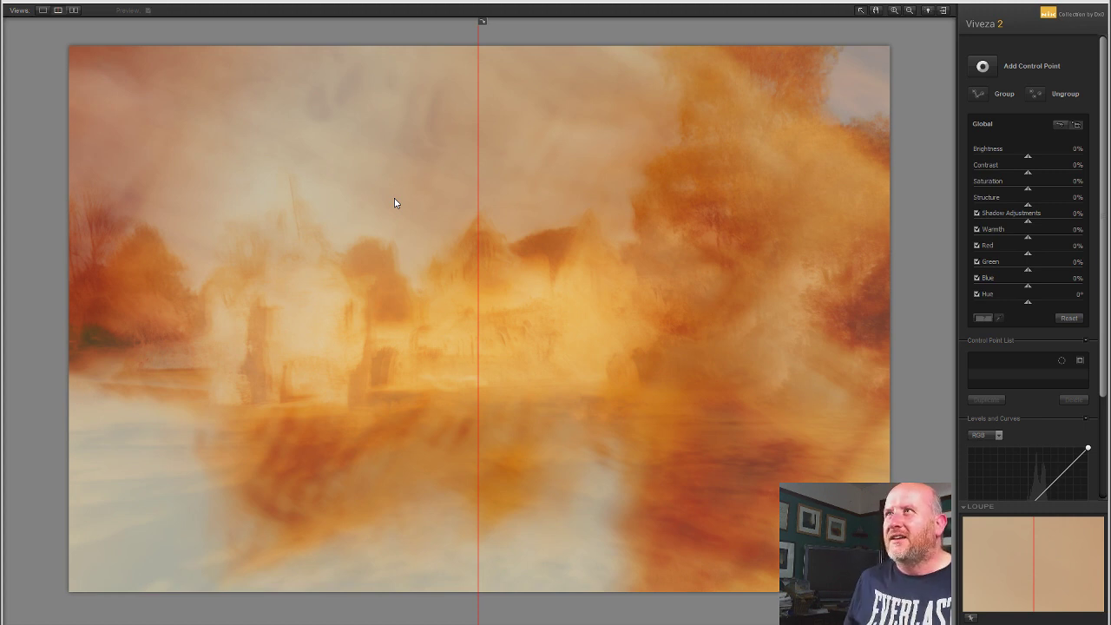
drag(476, 175, 95, 177)
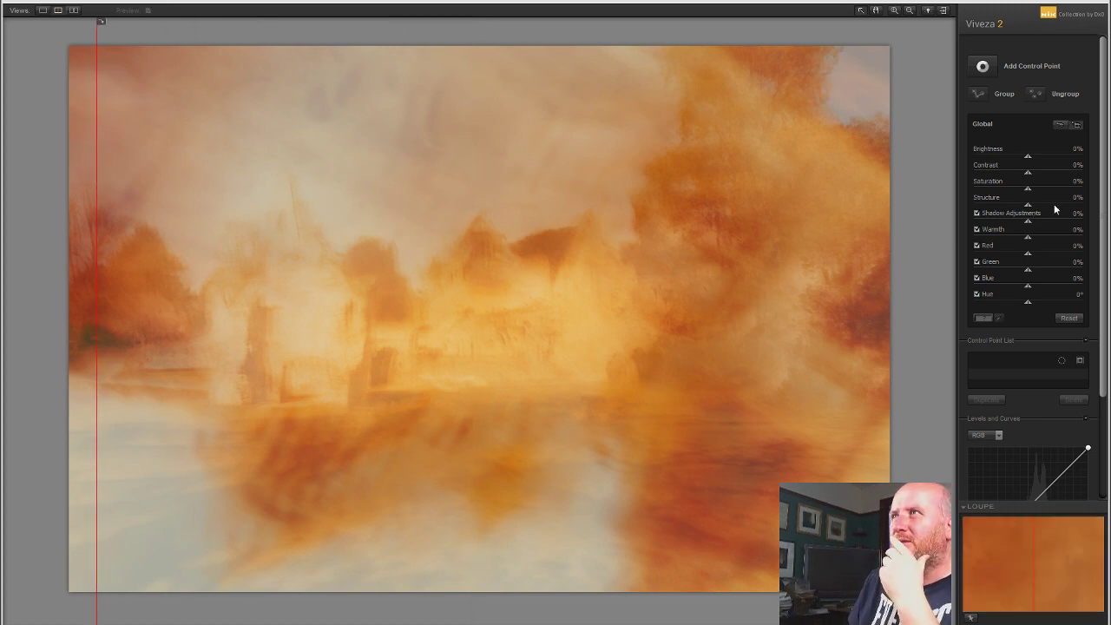
drag(1045, 211, 1033, 209)
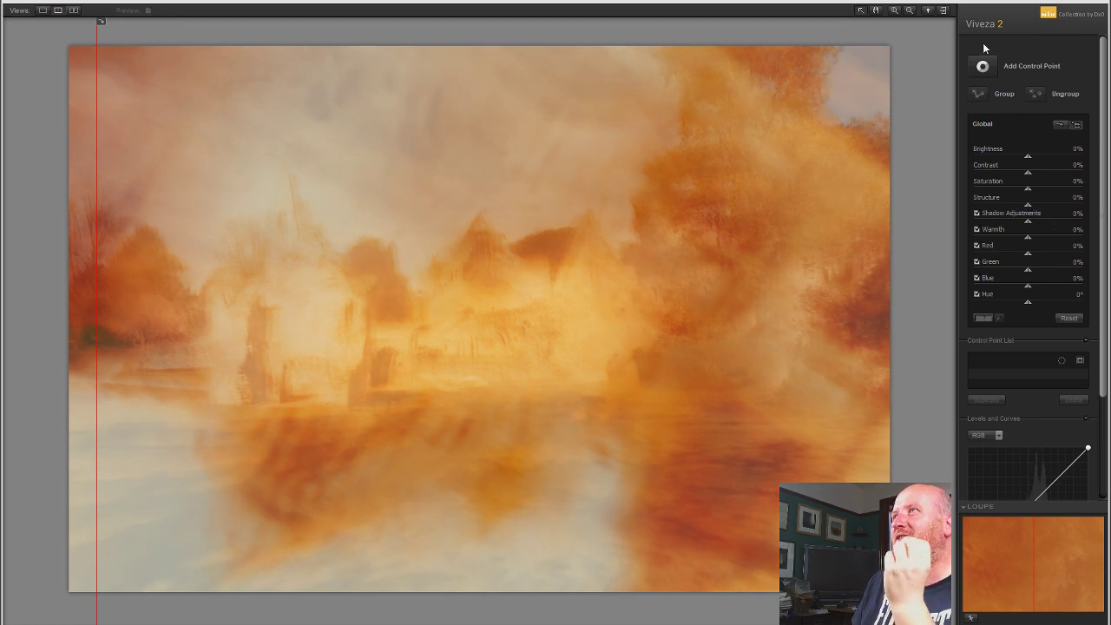
Step: Add a control point at the base of the spire with contrast 43% and brightness -10%
click(983, 66)
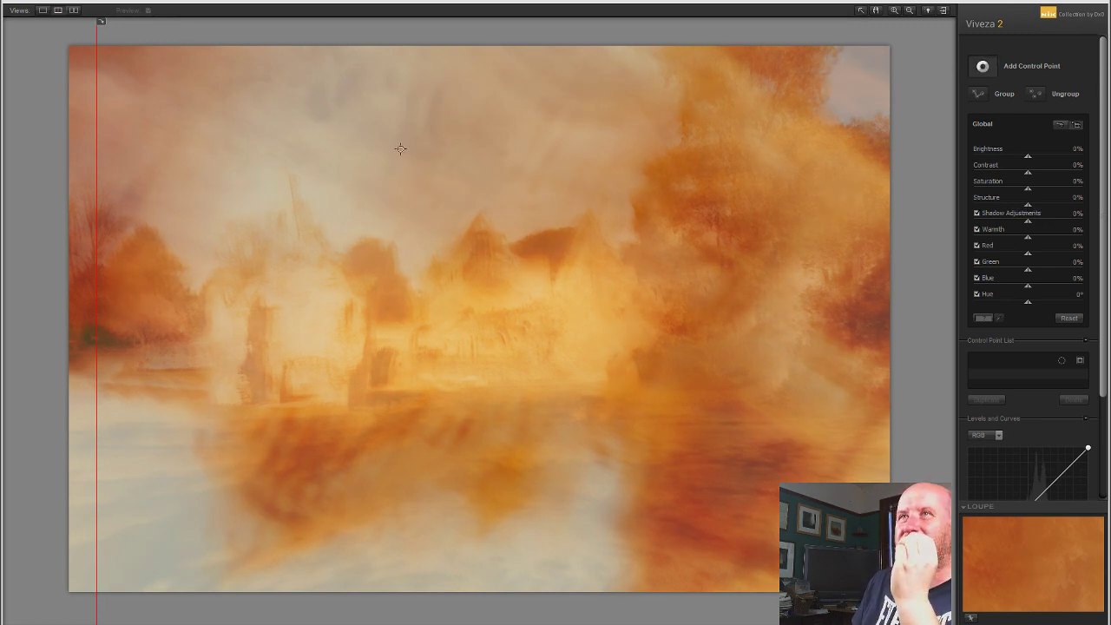
click(296, 221)
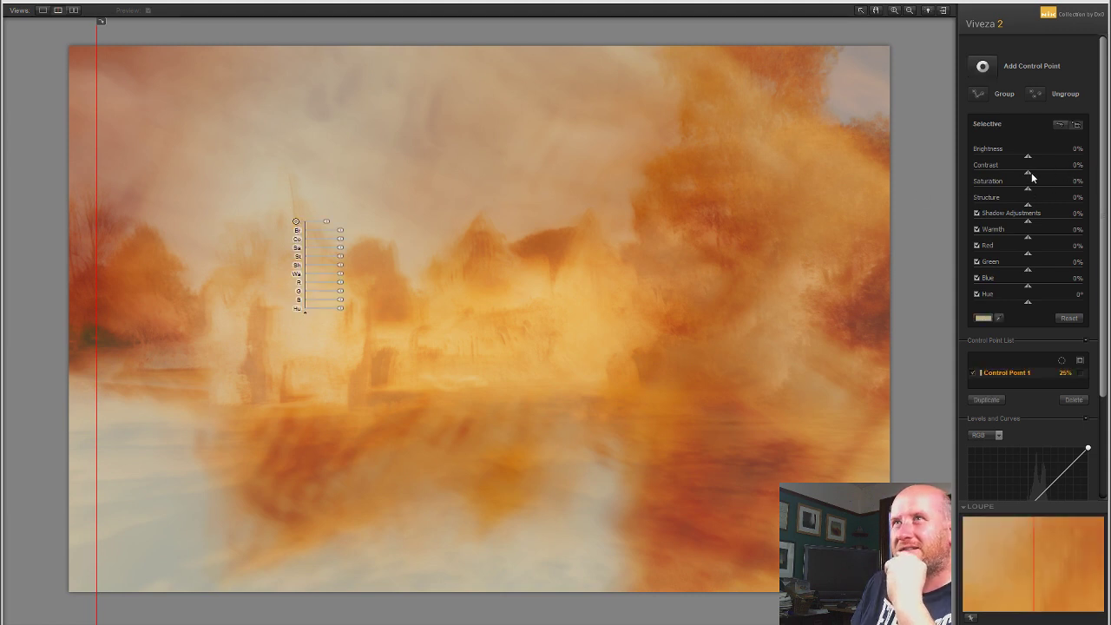
drag(1029, 173, 1045, 171)
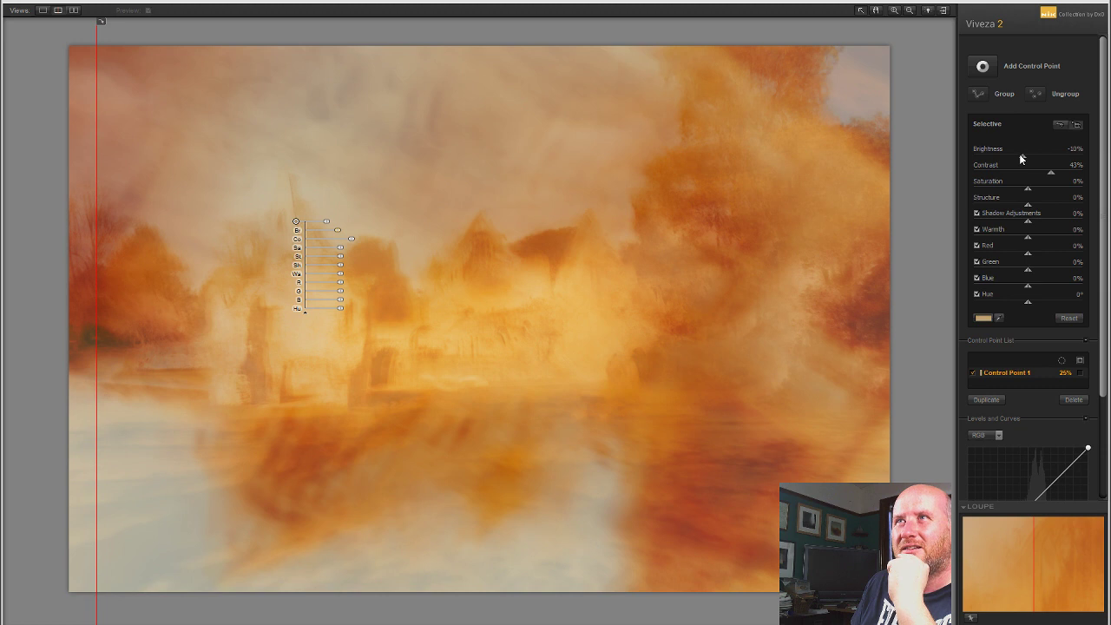
Step: Add a control point on the pointed gable in the middle of the buildings with structure 17%
click(988, 68)
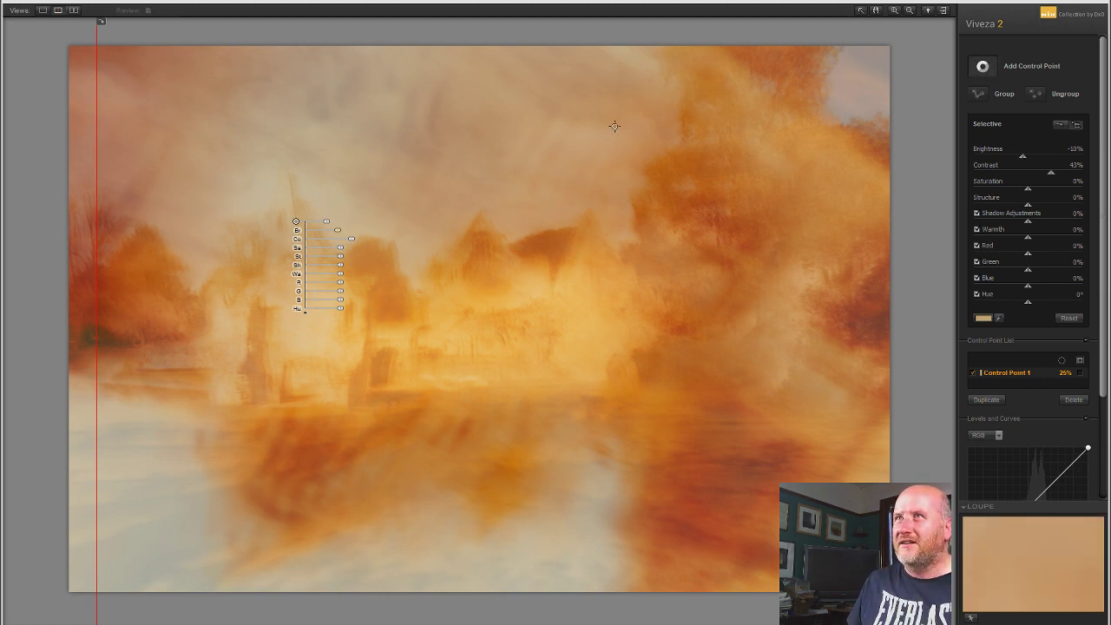
click(479, 245)
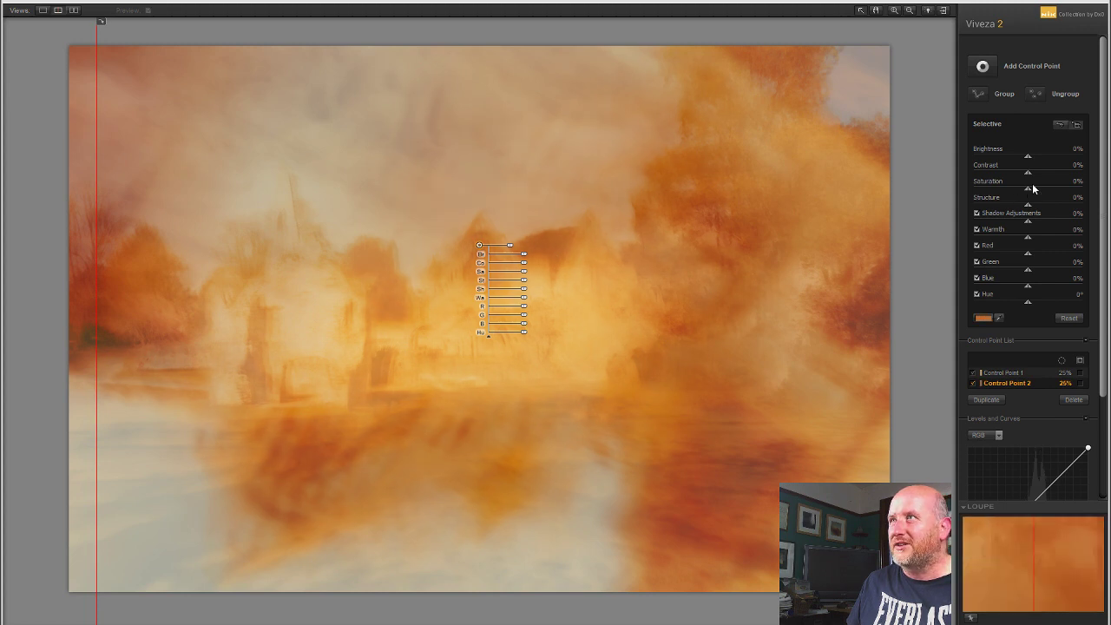
mouse_move(1028, 204)
mouse_down()
mouse_move(1040, 210)
mouse_move(1001, 214)
mouse_move(1037, 214)
mouse_up()
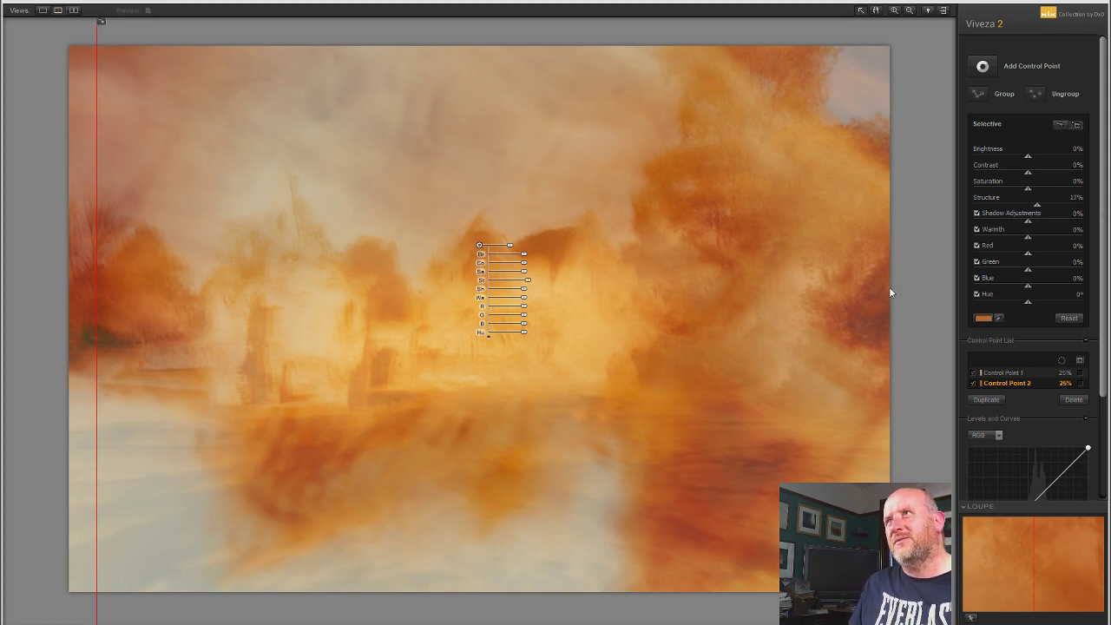
Step: Add a control point on the large tree with structure 28% and place copies of it higher and lower on the tree
click(984, 68)
click(712, 222)
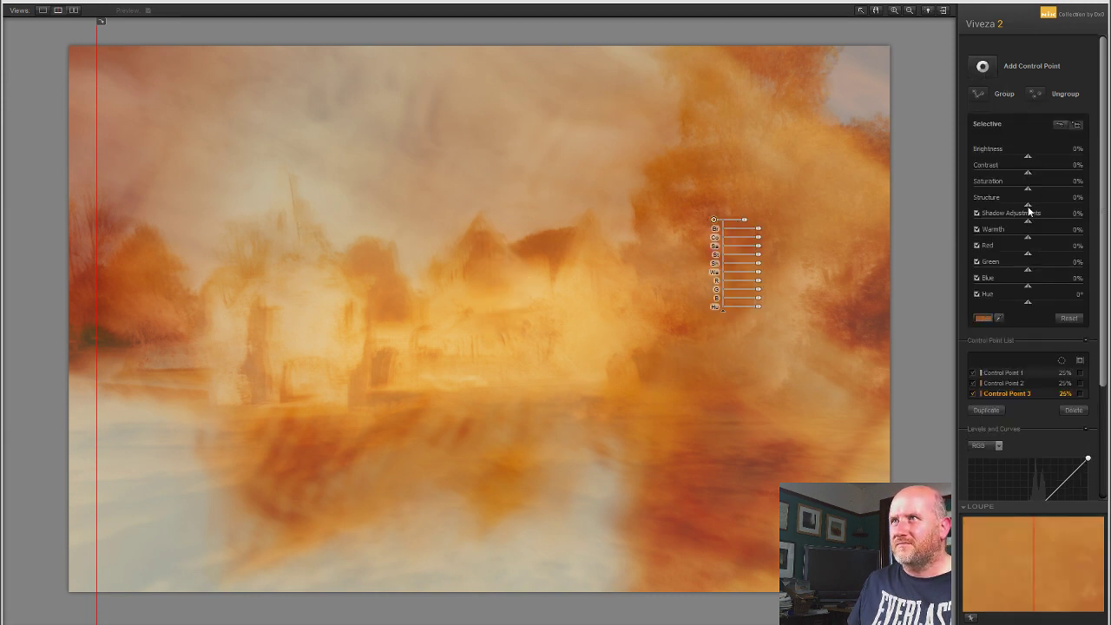
drag(1029, 206, 1043, 207)
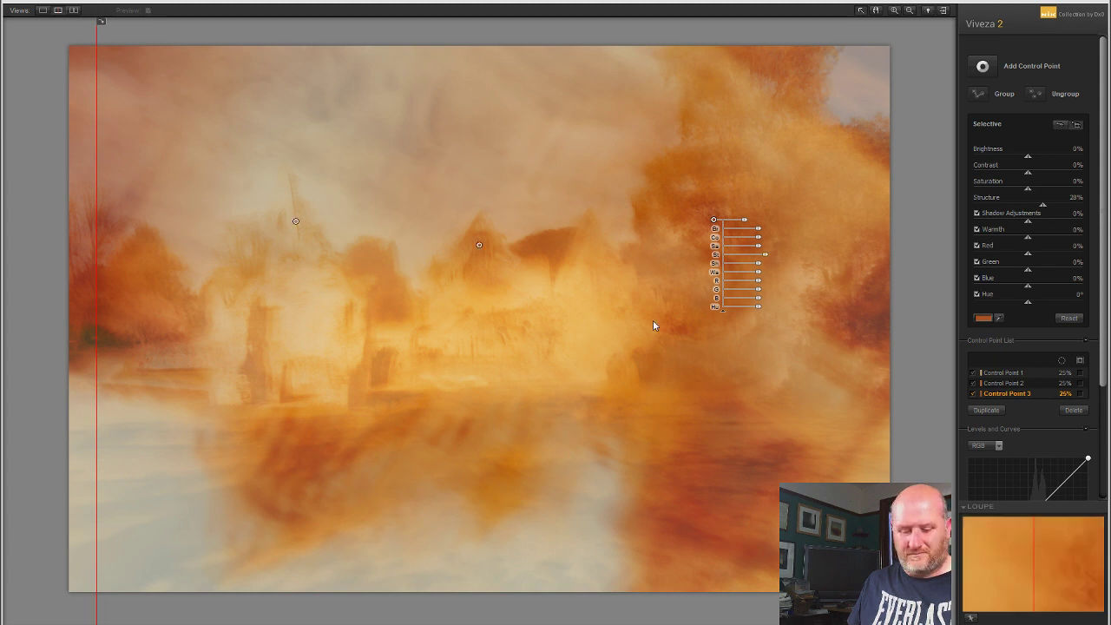
drag(714, 220, 680, 334)
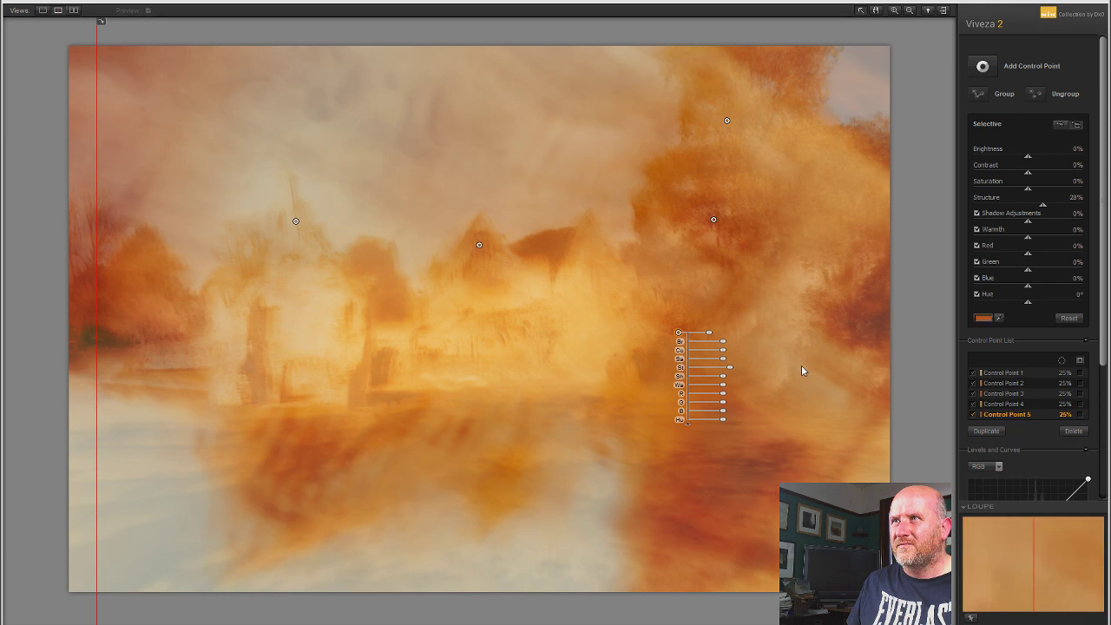
Step: Examine the combined selection mask of all control points and return to the normal image preview
click(943, 353)
click(1080, 360)
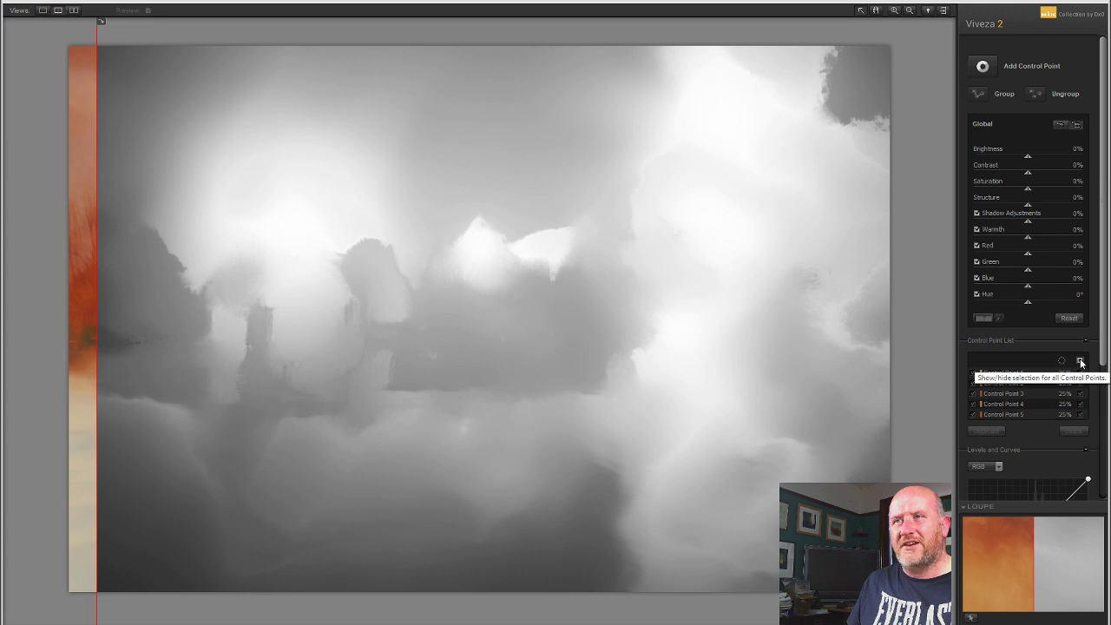
click(1079, 362)
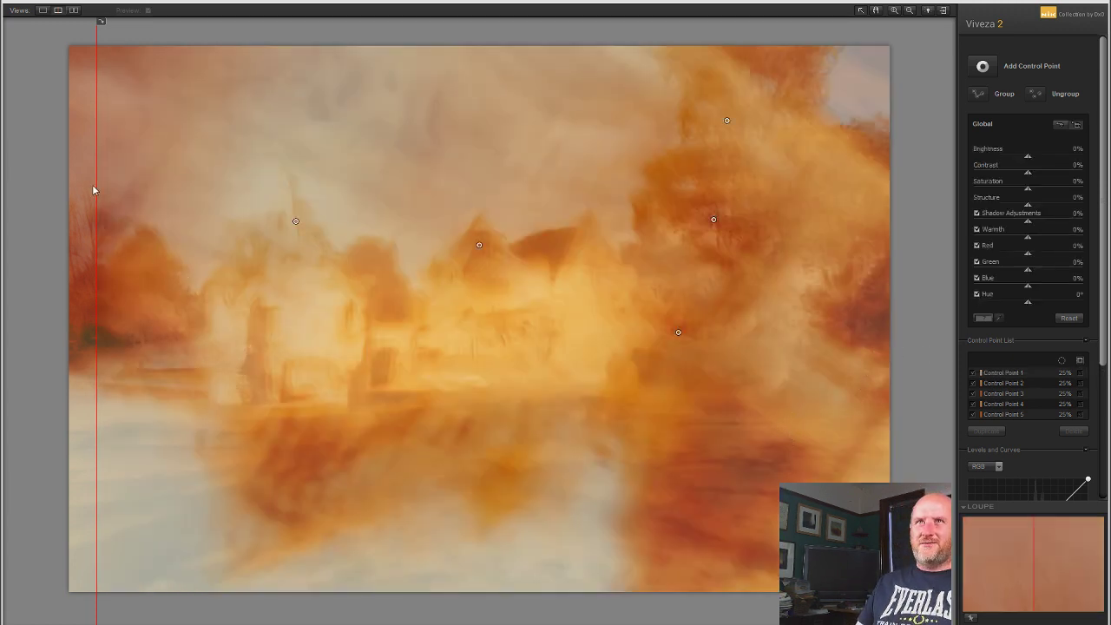
Step: Move the before/after divider to the image's left edge and slightly reduce blue on the spire's control point
drag(100, 189, 66, 219)
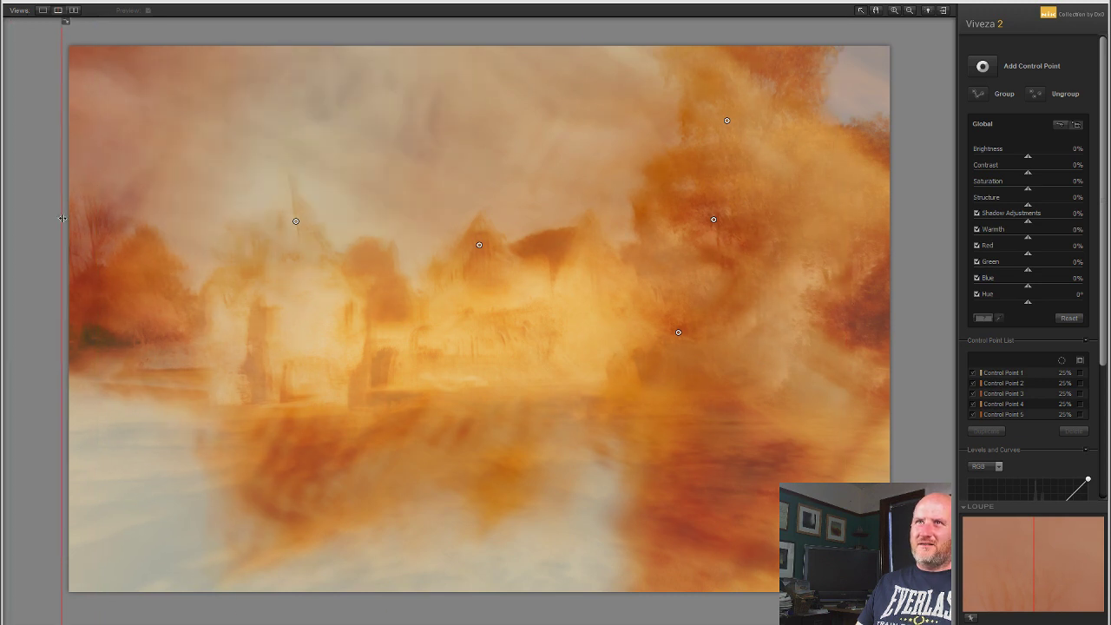
click(295, 222)
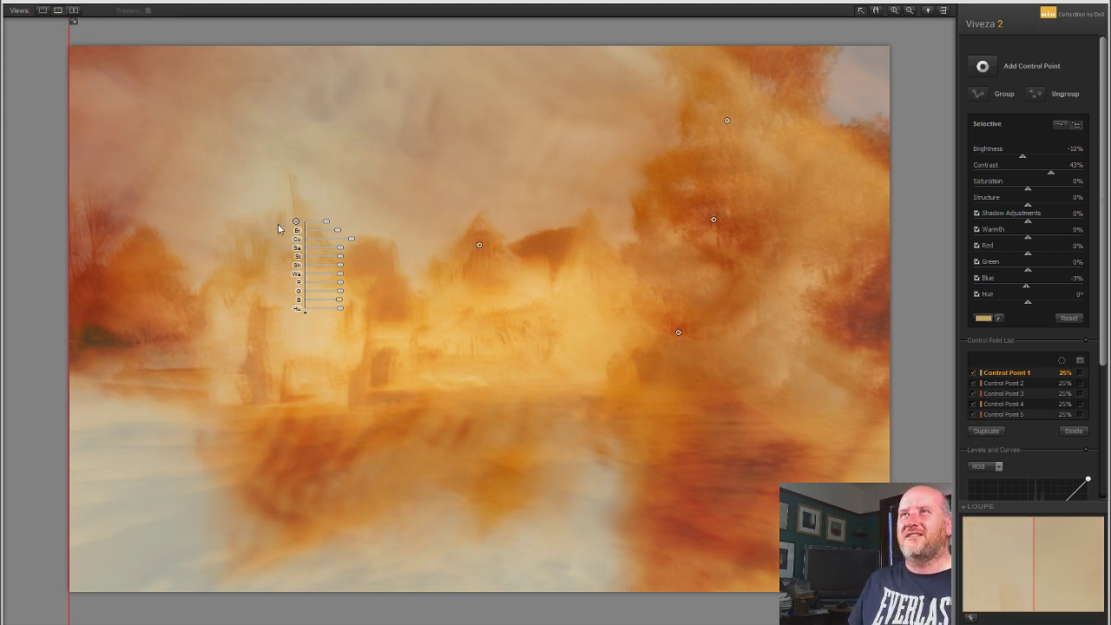
click(922, 144)
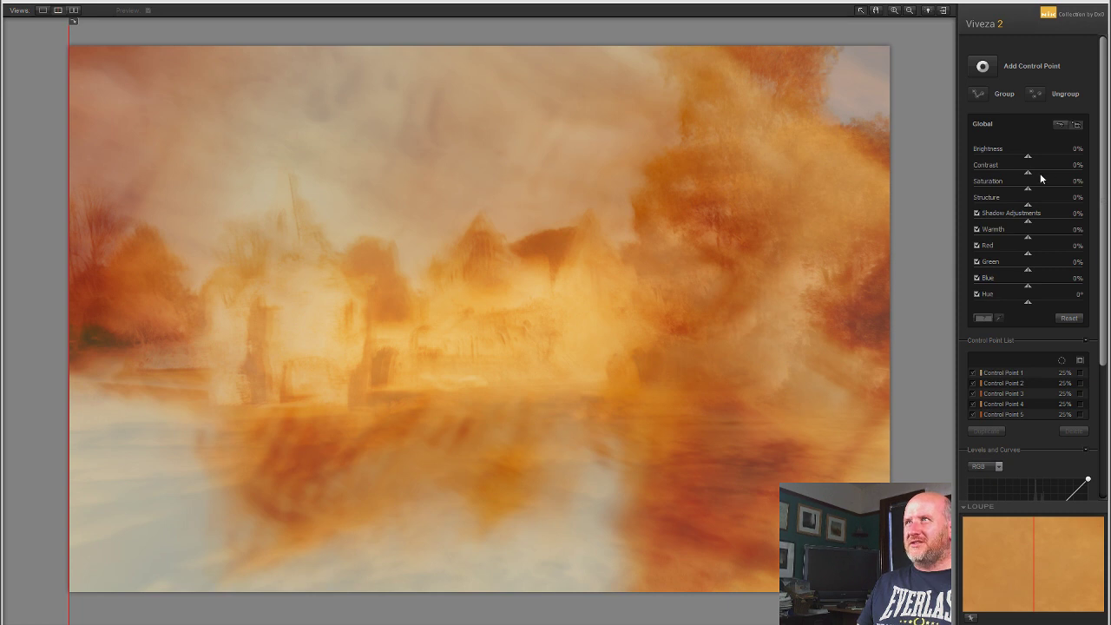
Step: Set the global contrast to 2%, try saturation -4% and brightness 25%, and return both to 0%
drag(1048, 173, 1025, 193)
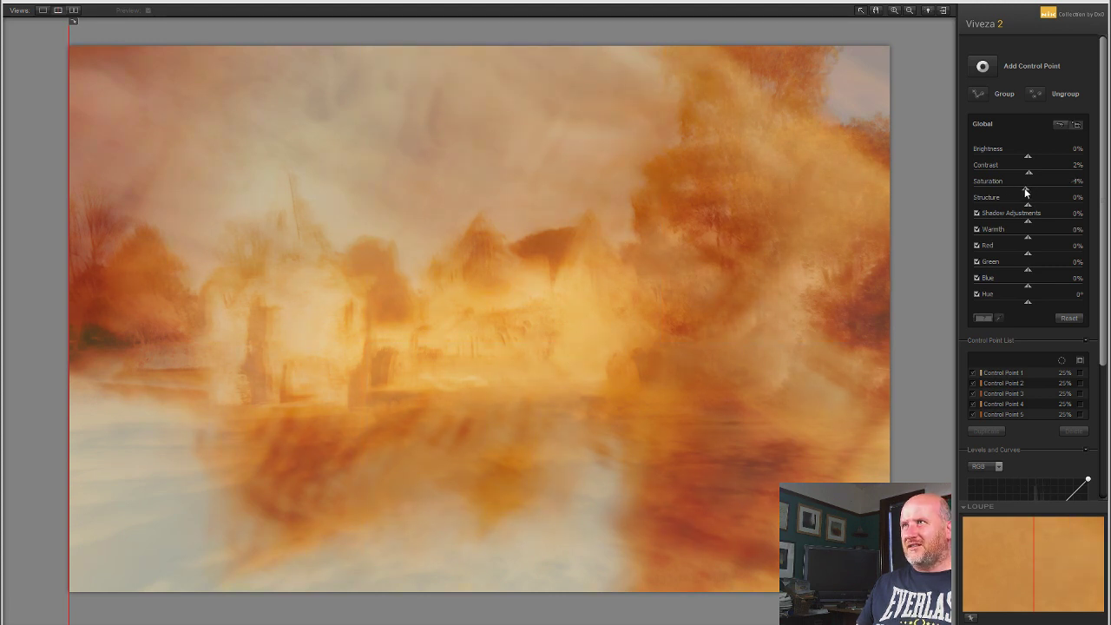
drag(1025, 188, 1040, 159)
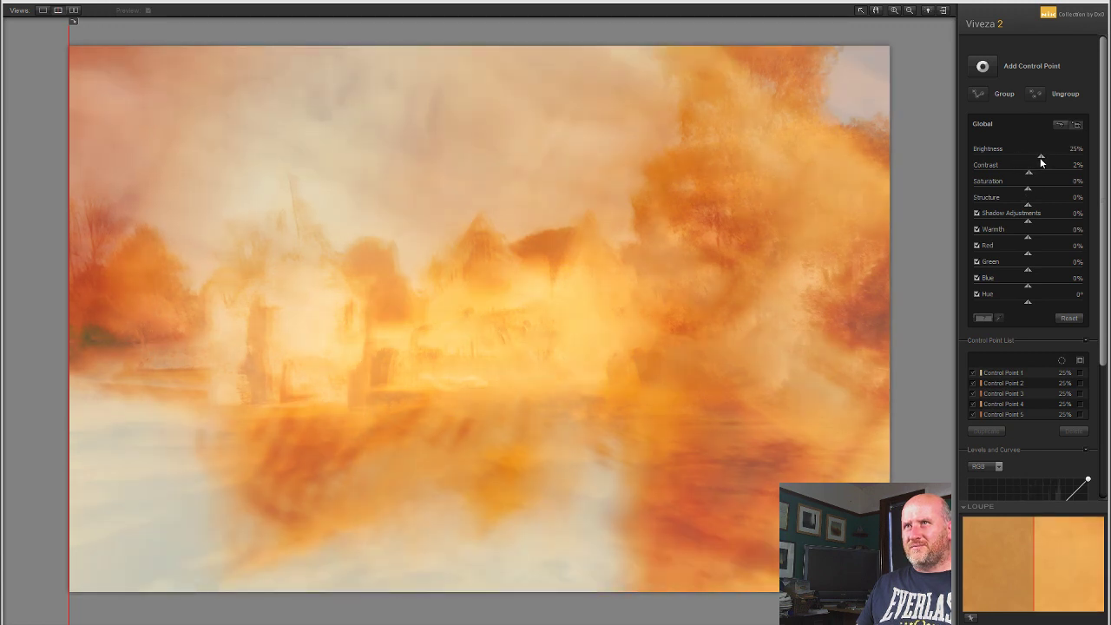
double_click(1039, 158)
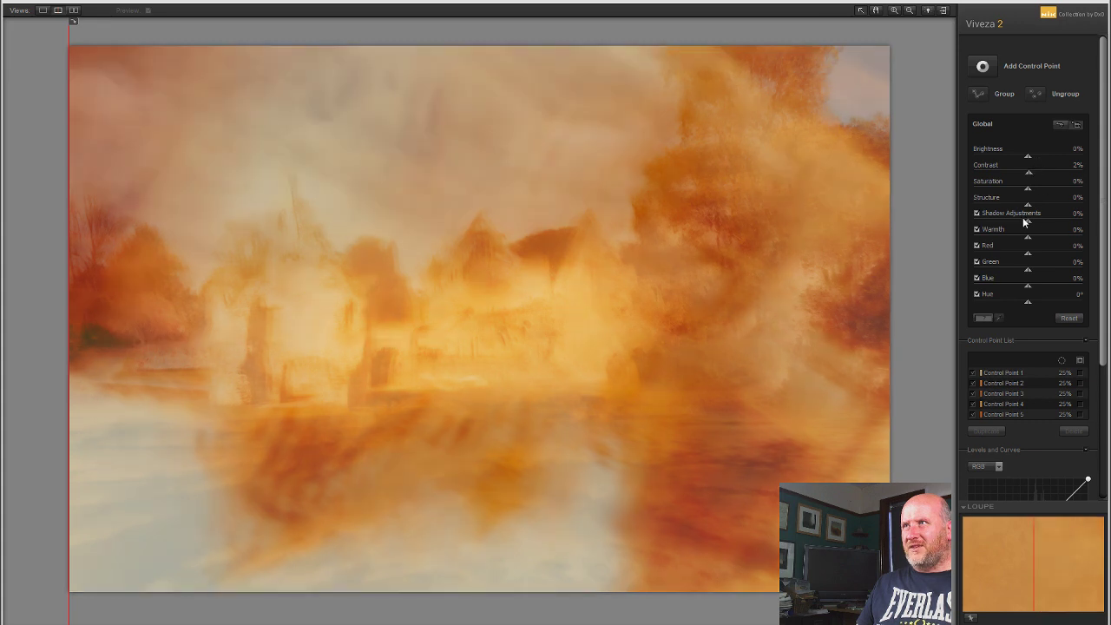
Step: Set the global warmth to 4% and a slightly negative hue, then compare with the original using the before/after divider
mouse_move(1027, 221)
mouse_down()
mouse_move(994, 226)
mouse_move(1050, 224)
mouse_move(963, 227)
mouse_move(1085, 224)
mouse_move(1059, 213)
mouse_move(1032, 220)
mouse_up()
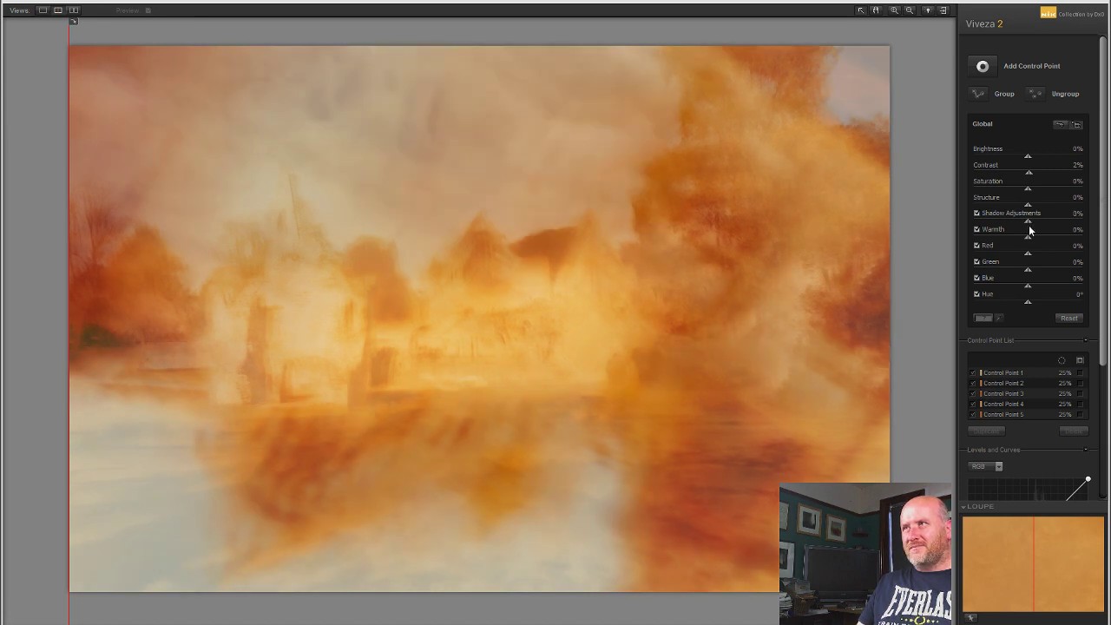
mouse_move(1027, 237)
mouse_down()
mouse_move(1007, 234)
mouse_move(1031, 236)
mouse_up()
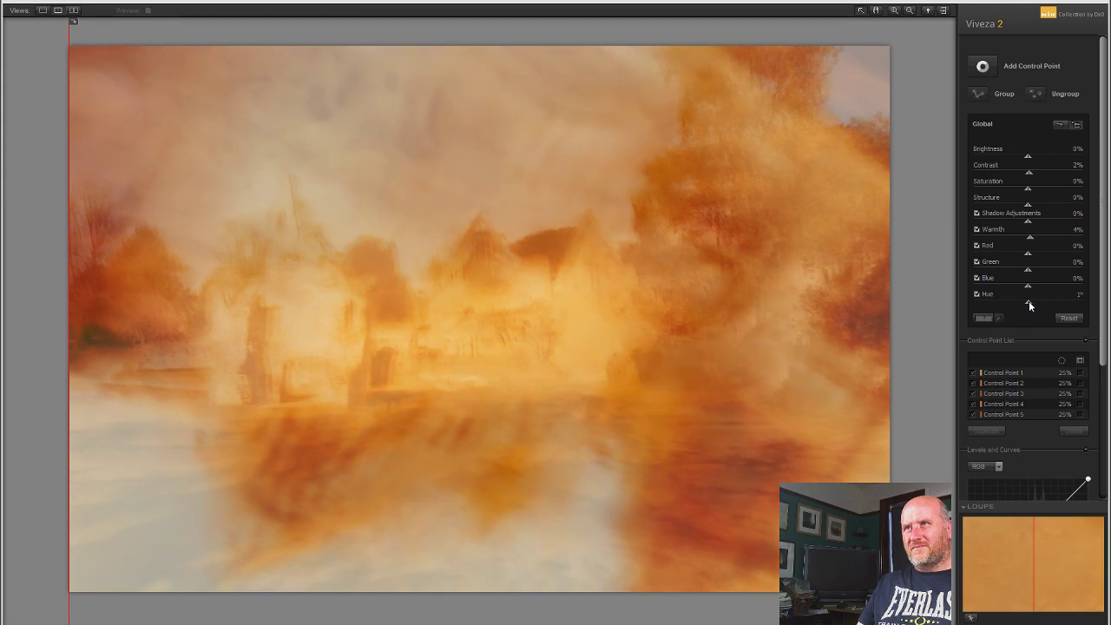
drag(1037, 300, 1028, 302)
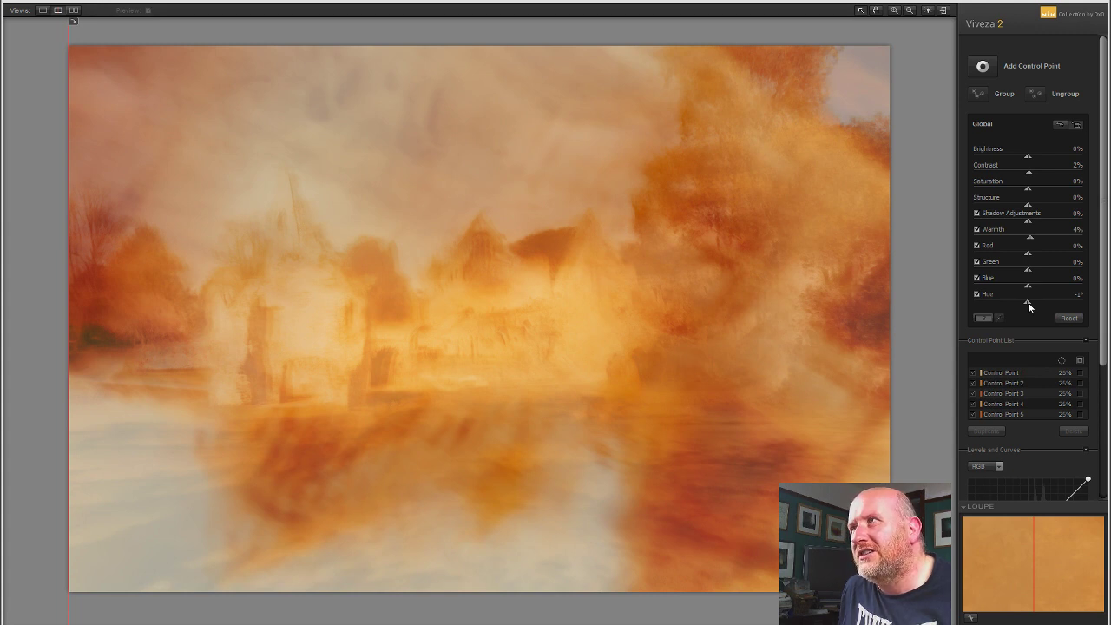
drag(1027, 300, 1027, 303)
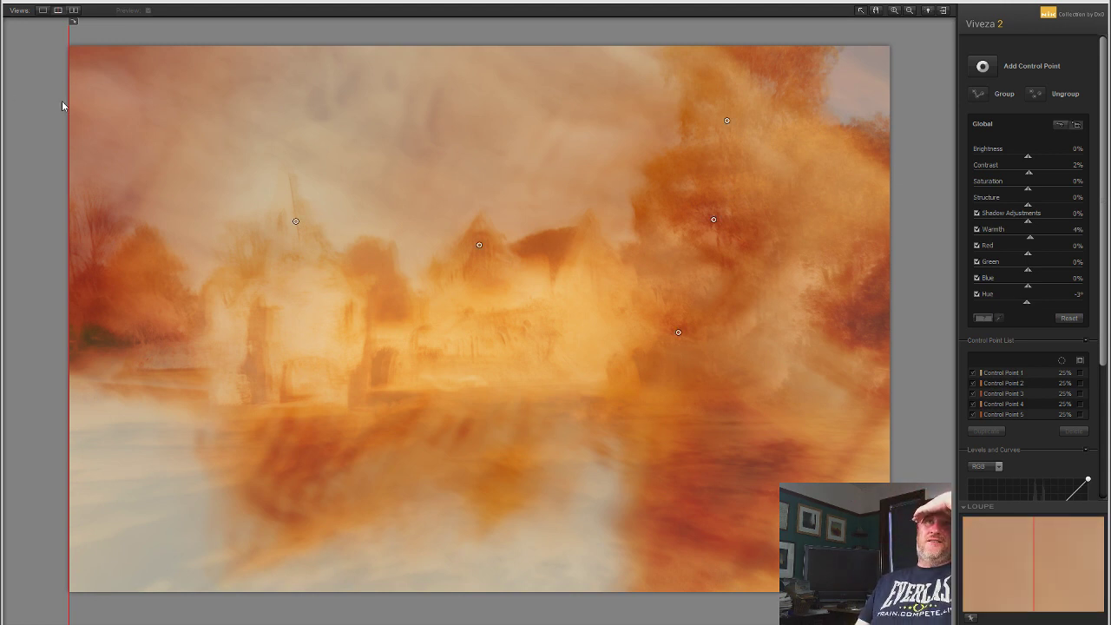
mouse_move(68, 107)
mouse_down()
mouse_move(696, 122)
mouse_move(191, 166)
mouse_move(568, 173)
mouse_move(394, 189)
mouse_move(868, 178)
mouse_move(293, 217)
mouse_move(84, 200)
mouse_move(344, 217)
mouse_move(187, 230)
mouse_move(70, 223)
mouse_up()
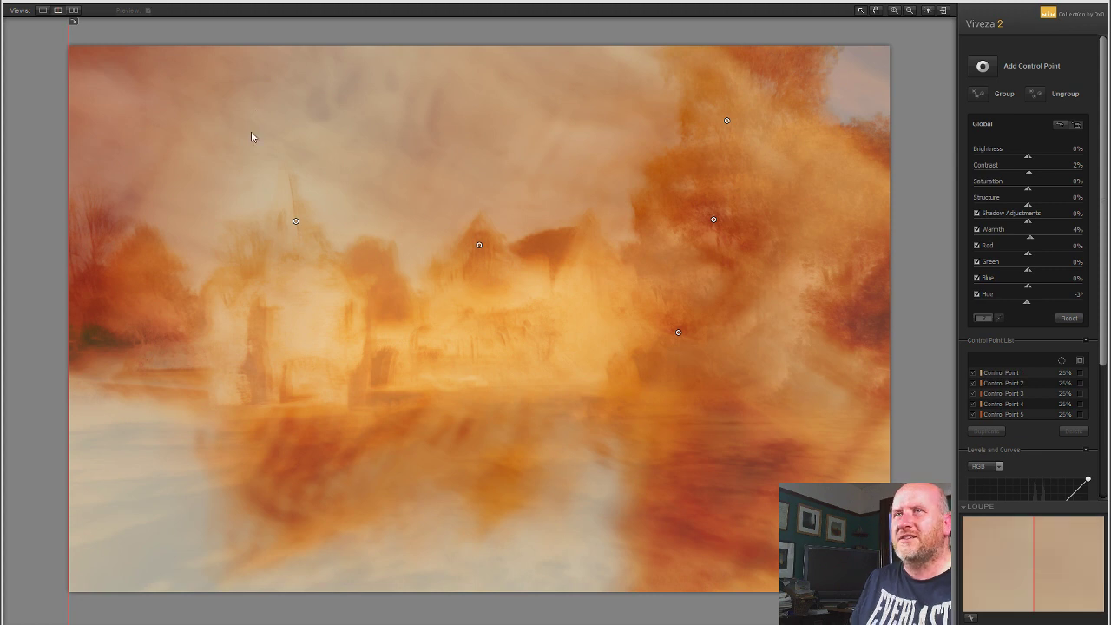
drag(73, 21, 2, 130)
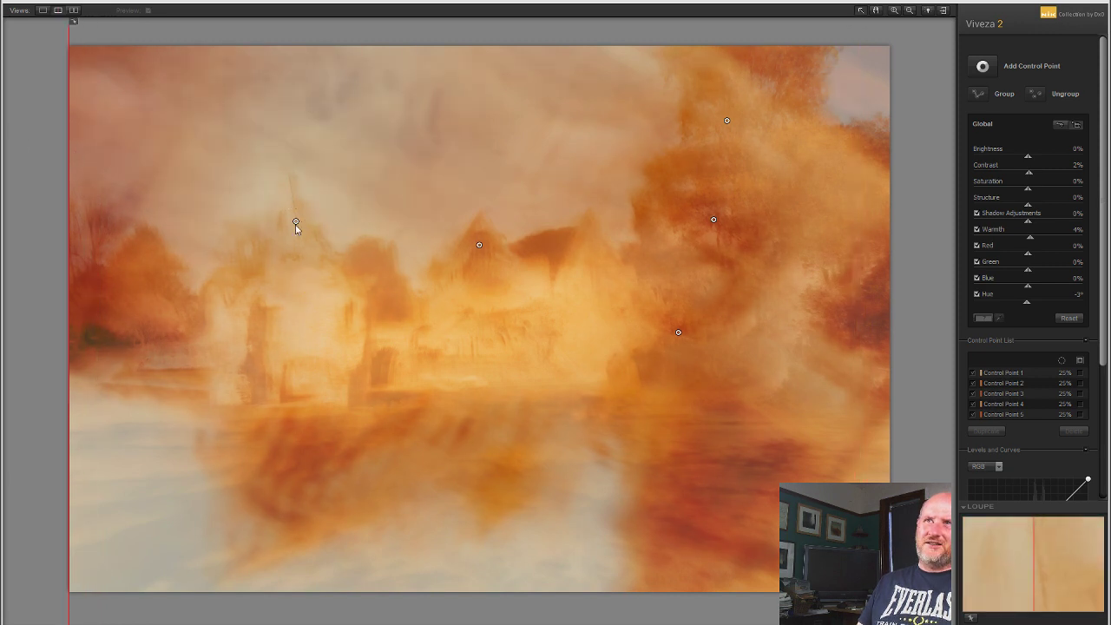
Step: Copy the spire's control point onto the lower part of the building, reduce its size to 13%, and centre it above the doorway
click(296, 222)
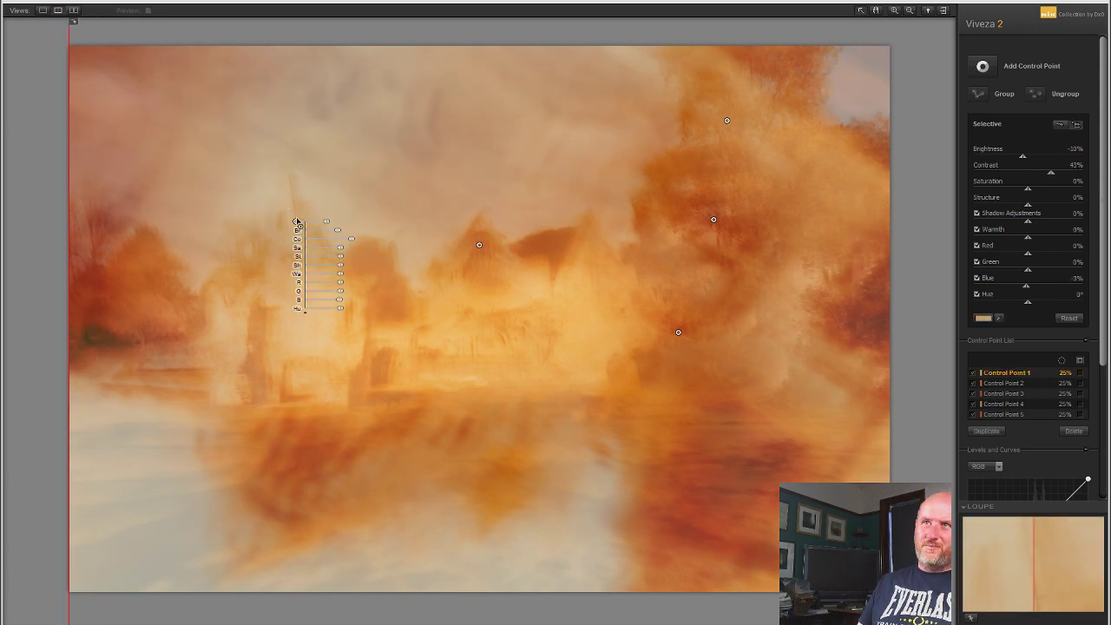
drag(296, 223, 272, 360)
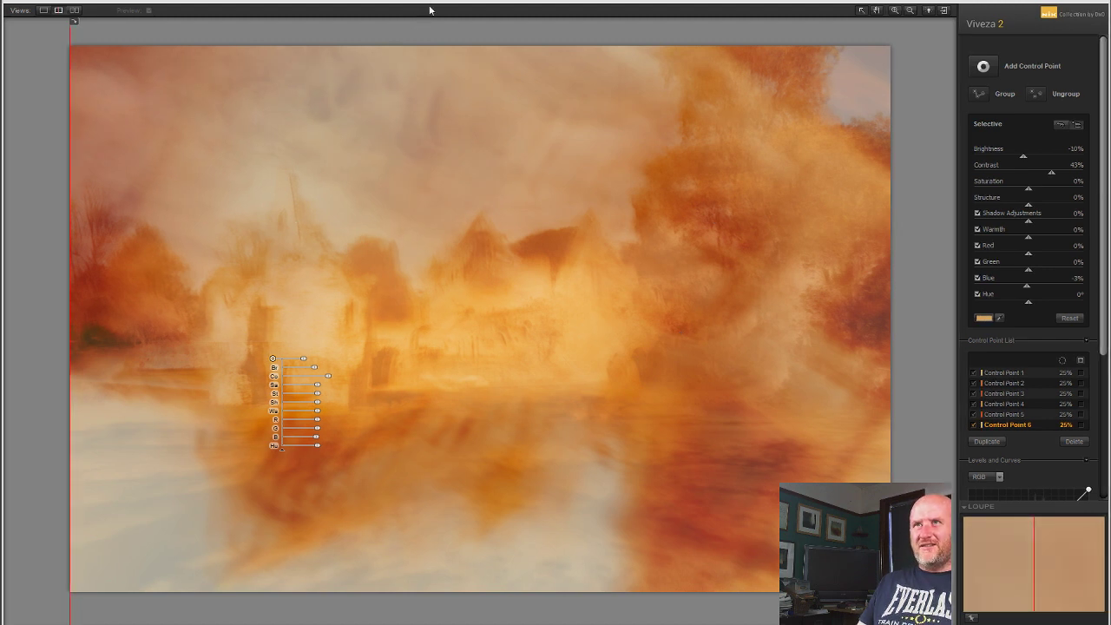
click(149, 198)
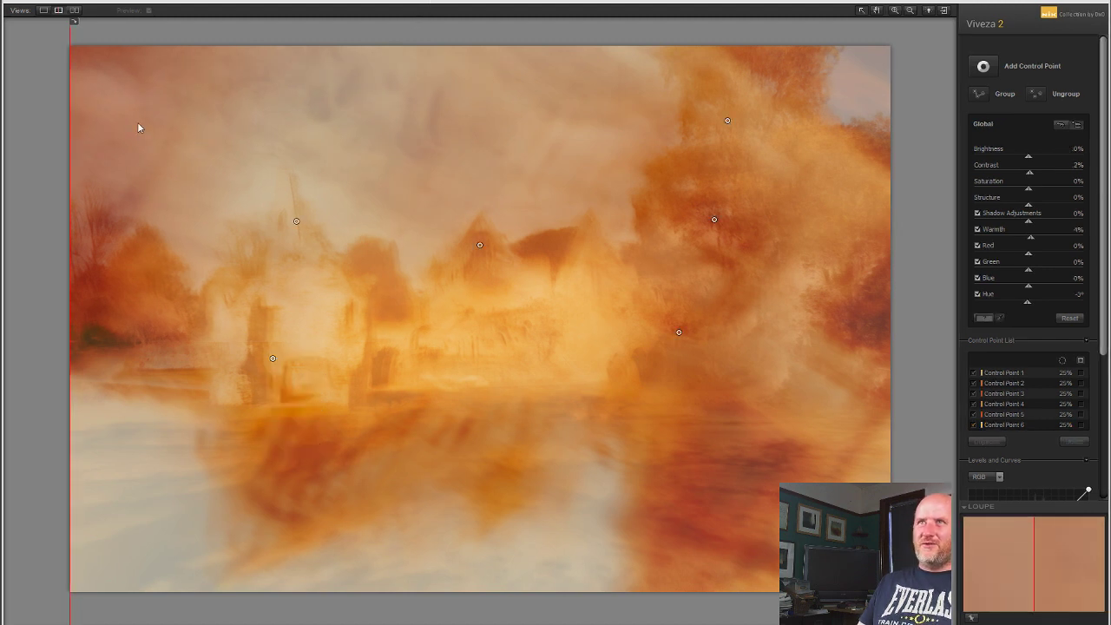
click(272, 359)
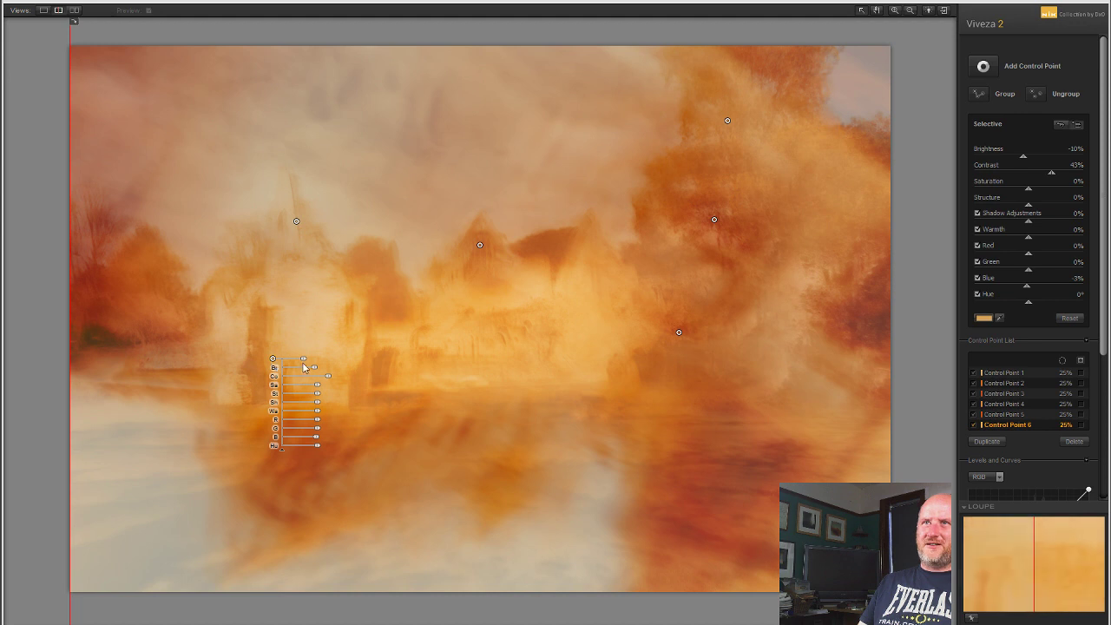
drag(303, 367, 298, 366)
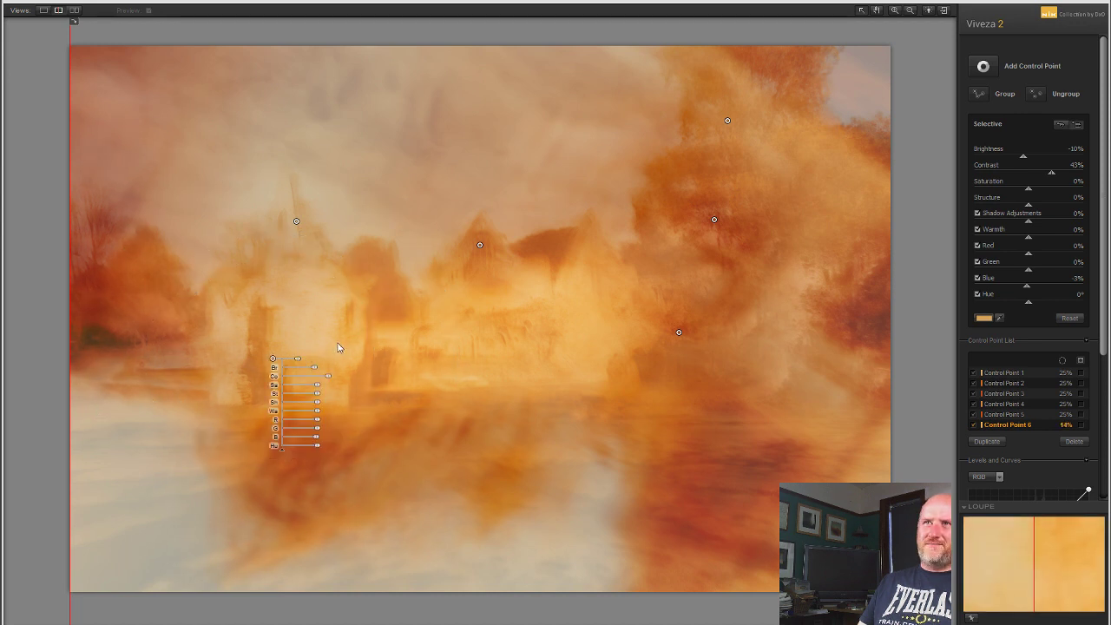
drag(273, 358, 296, 340)
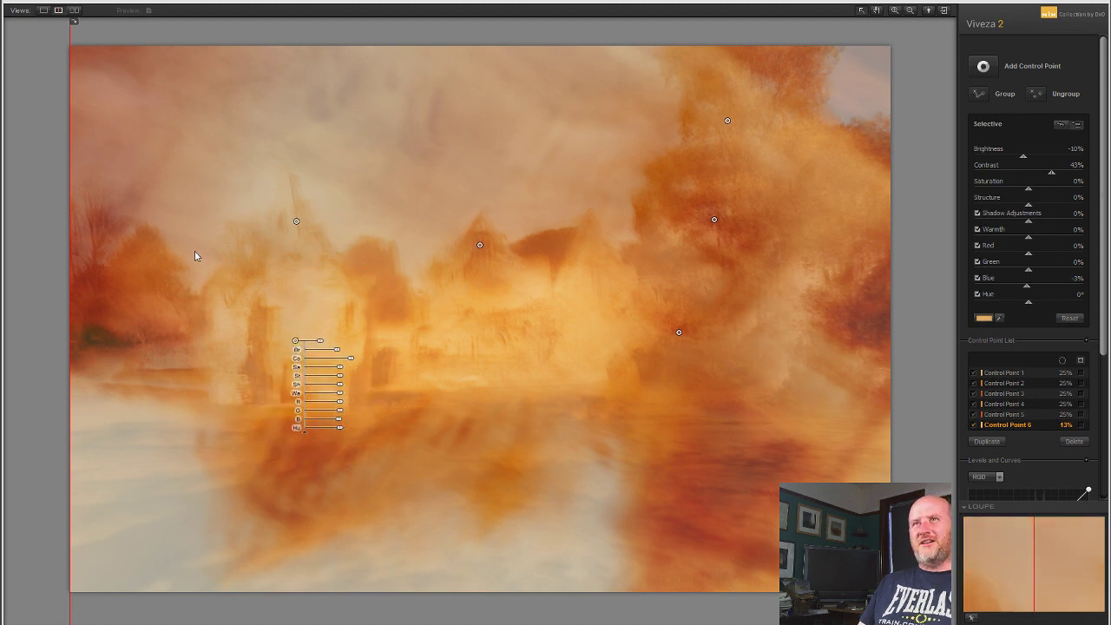
click(46, 183)
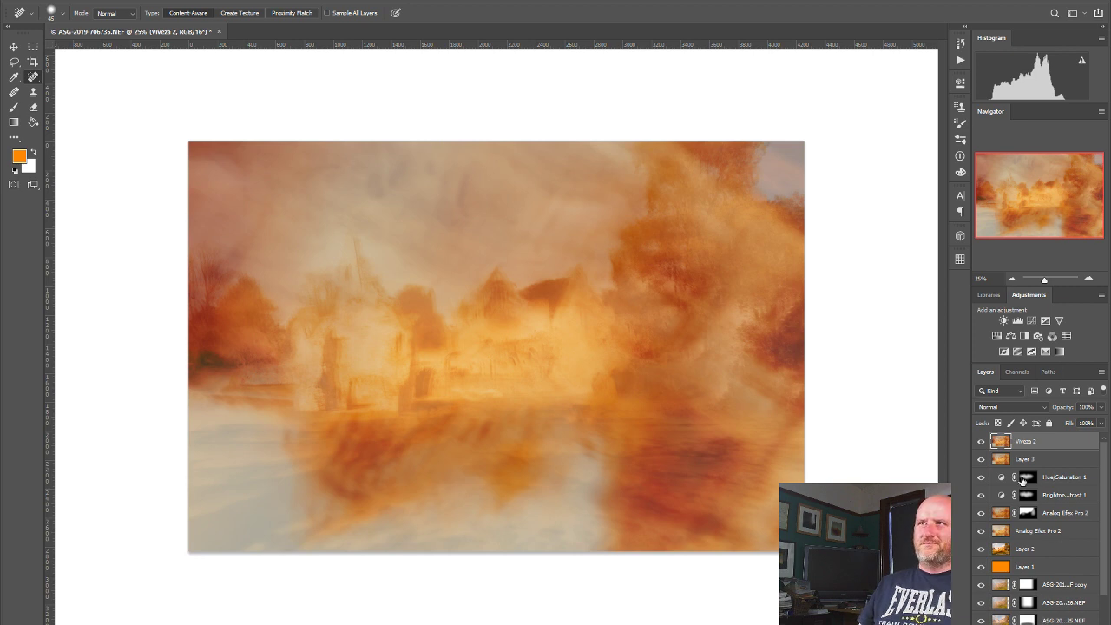
Step: Add a Hue/Saturation adjustment layer above Viveza 2 with hue -2, saturation +6 and lightness +4
click(1013, 279)
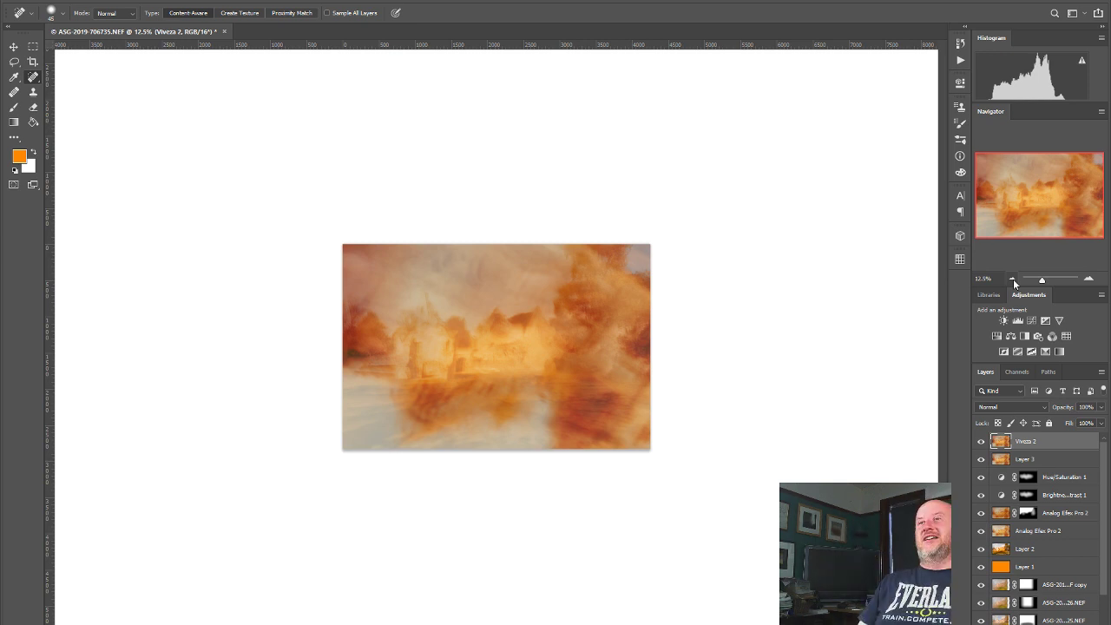
click(1010, 336)
mouse_move(853, 183)
mouse_down()
mouse_move(885, 184)
mouse_move(823, 194)
mouse_move(861, 186)
mouse_move(851, 162)
mouse_up()
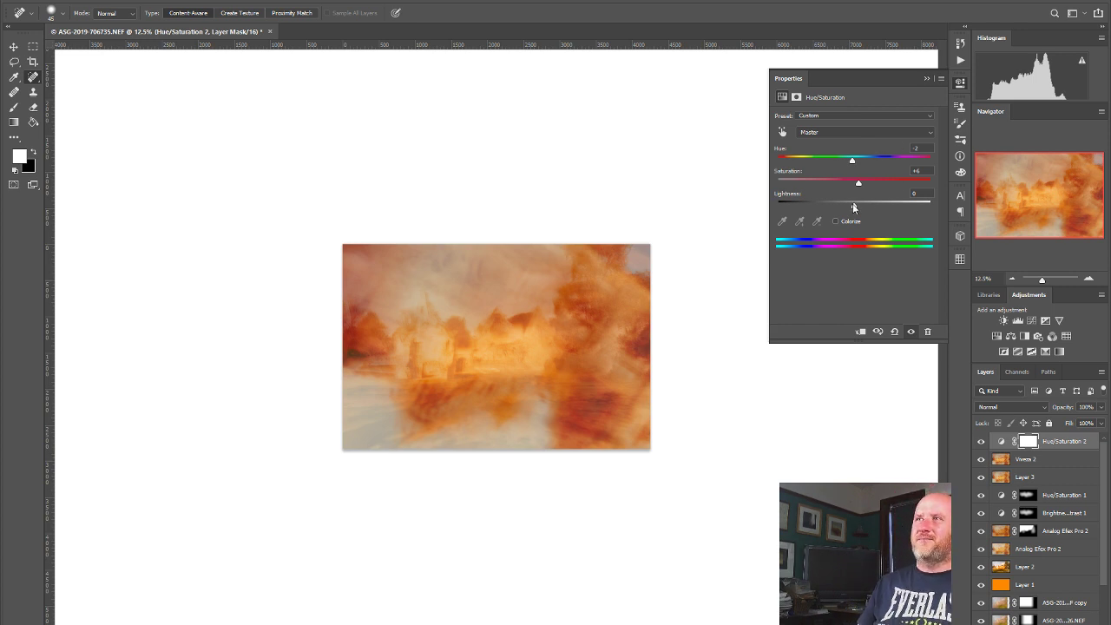
drag(877, 206, 855, 212)
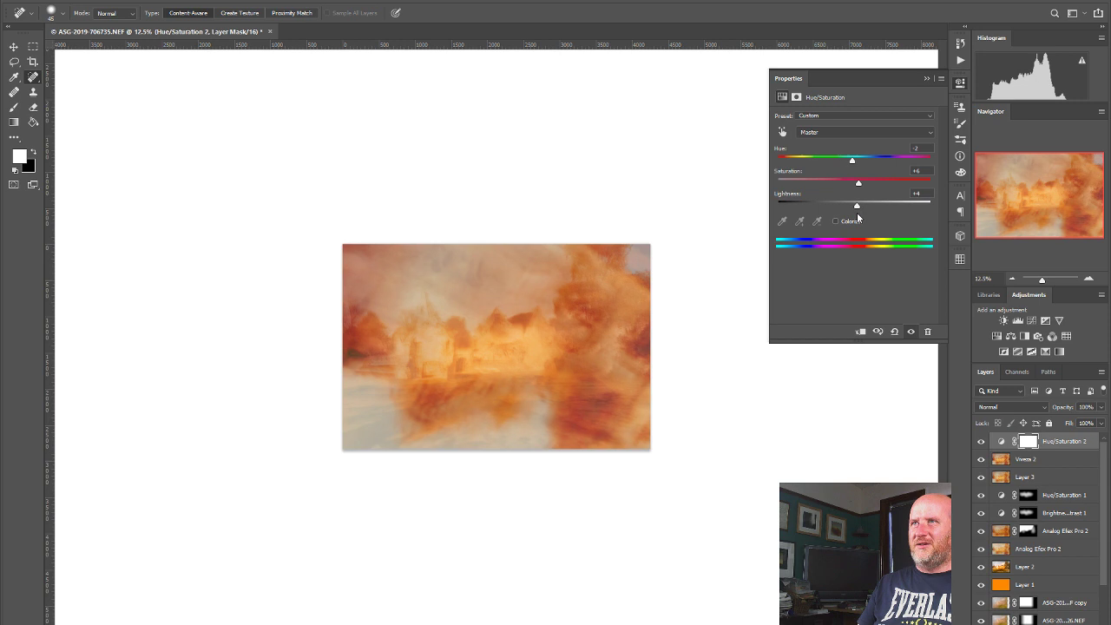
Step: Compare the image at 33.33% with and without the top Hue/Saturation adjustment, leaving the adjustment visible
click(1089, 278)
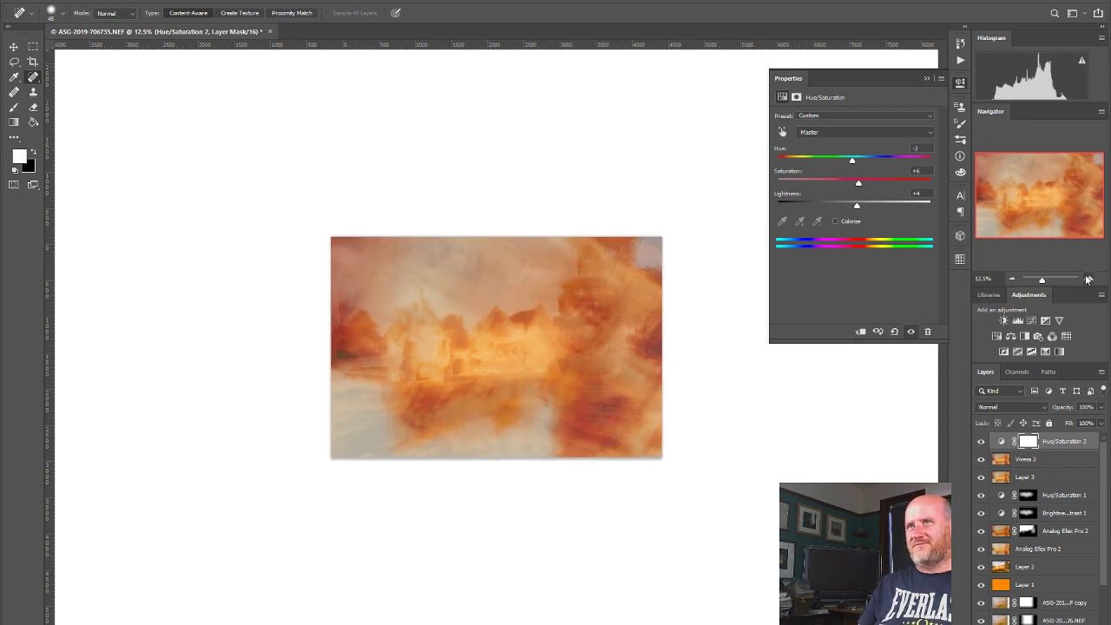
click(1088, 278)
click(1088, 278)
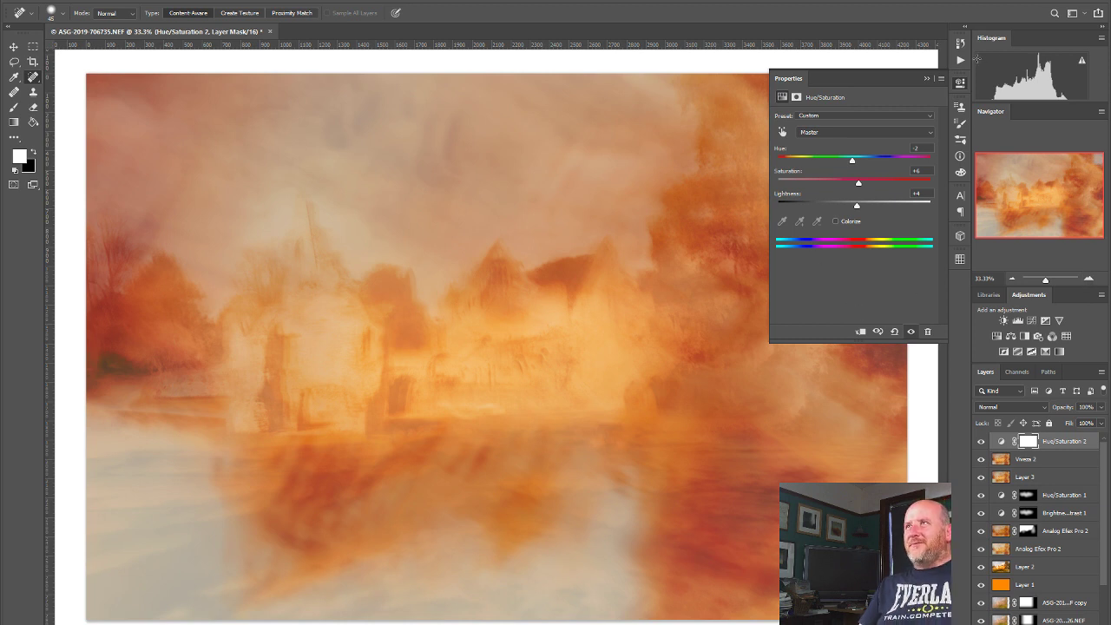
click(960, 82)
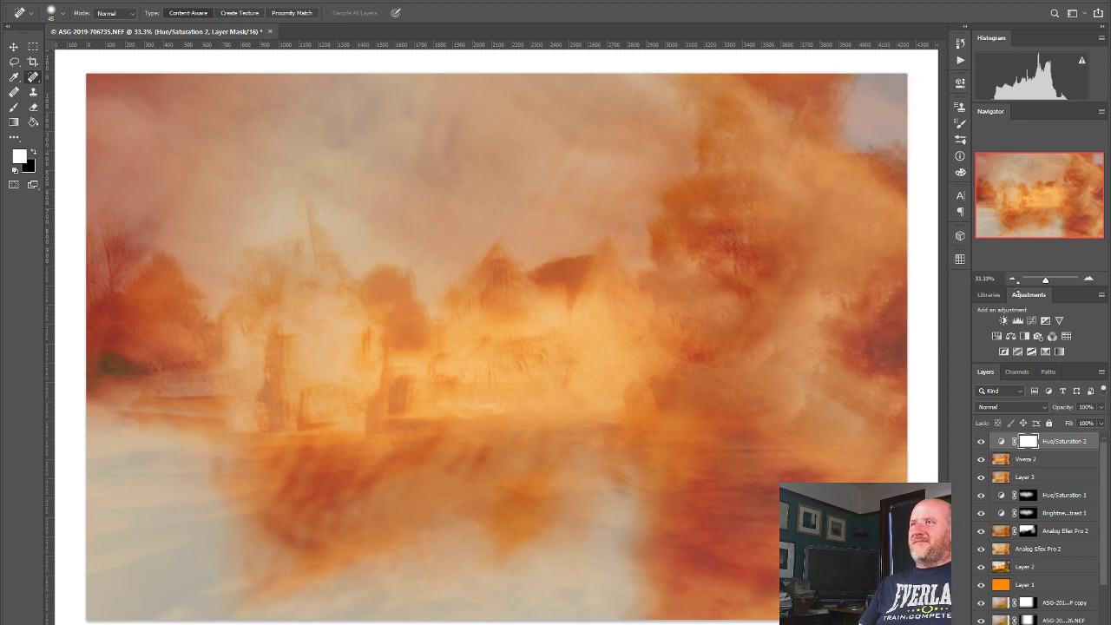
click(982, 443)
click(982, 443)
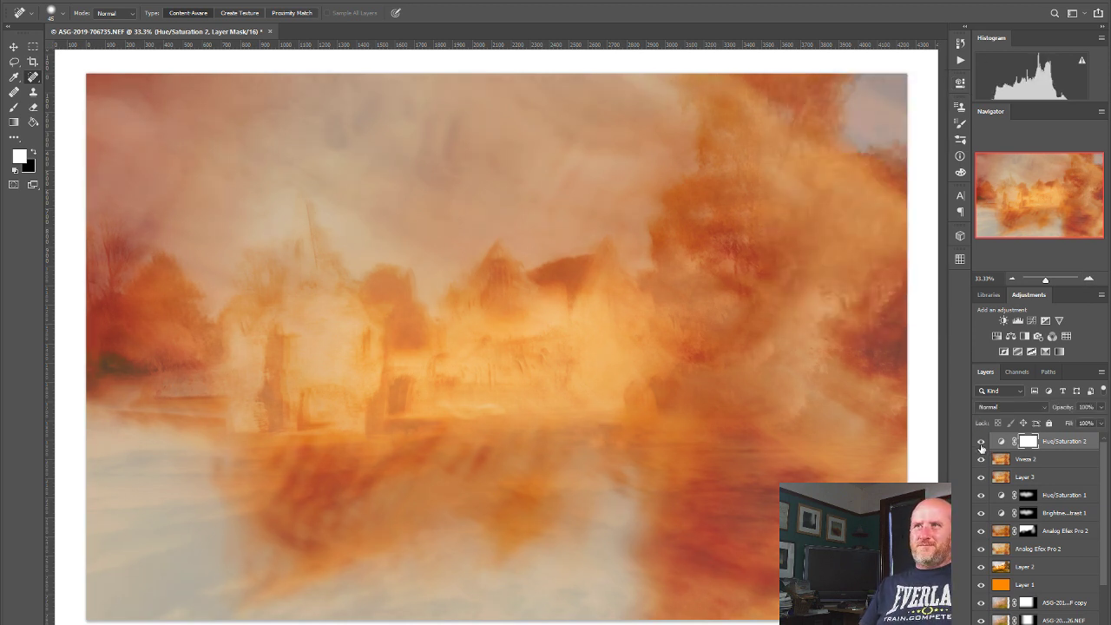
click(982, 443)
click(981, 443)
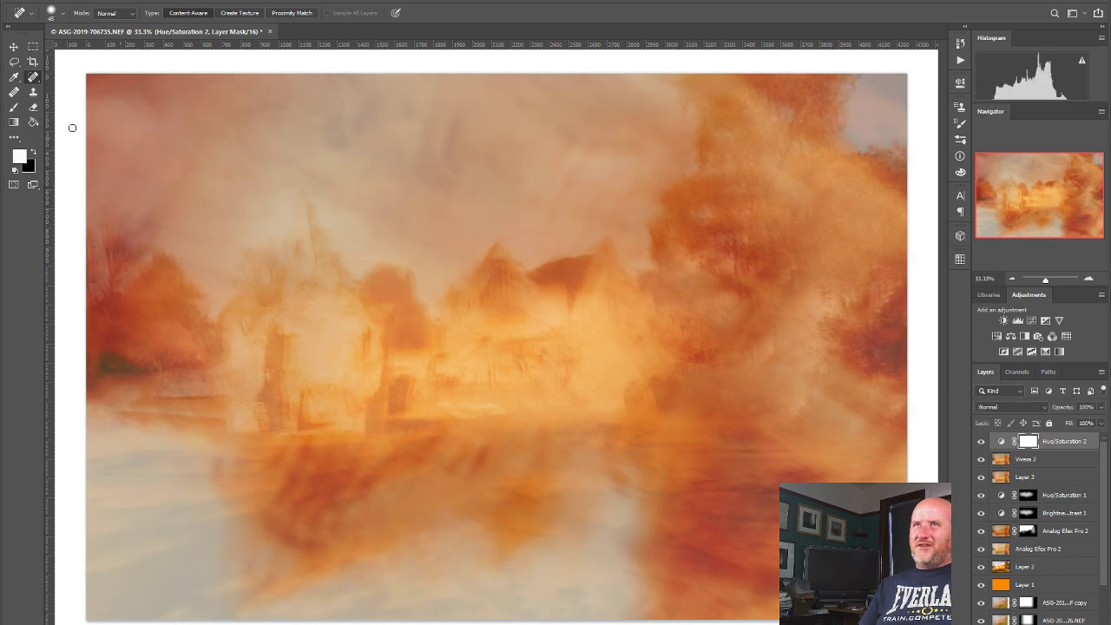
Step: Switch to the Move tool and examine the whole composite at 12.5% and again at 33.33%
click(13, 46)
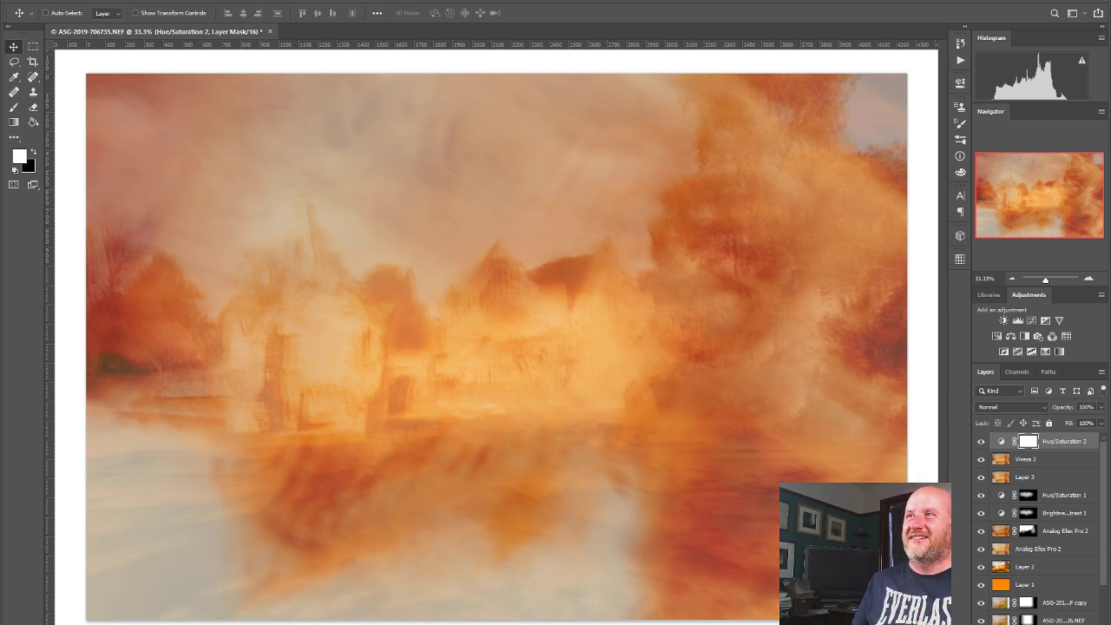
click(1011, 279)
click(1011, 278)
click(1012, 279)
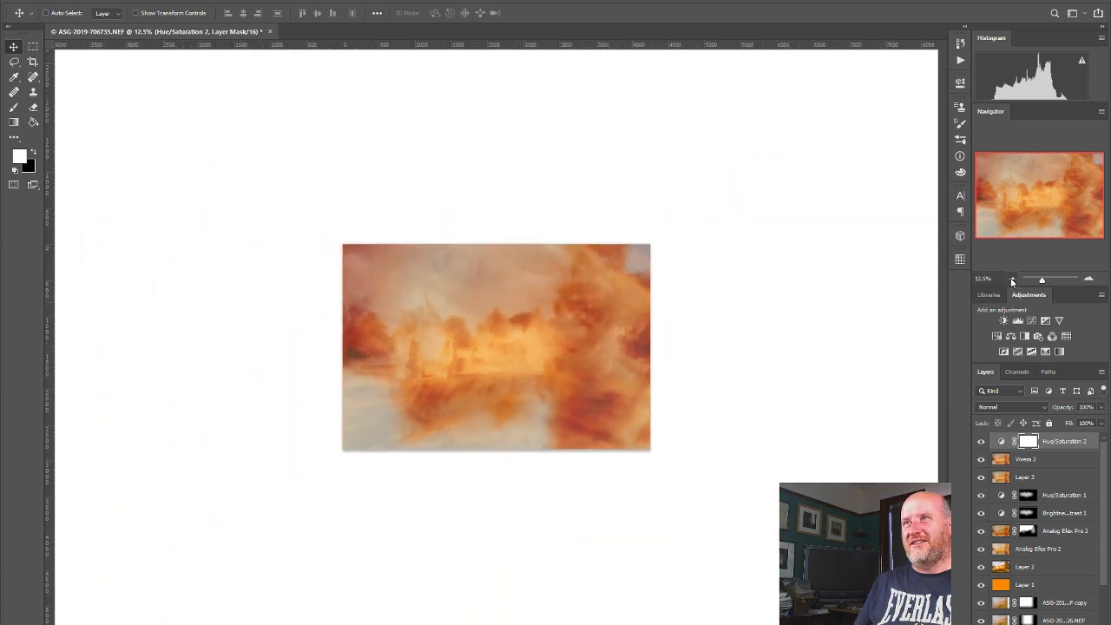
click(1089, 279)
click(1089, 280)
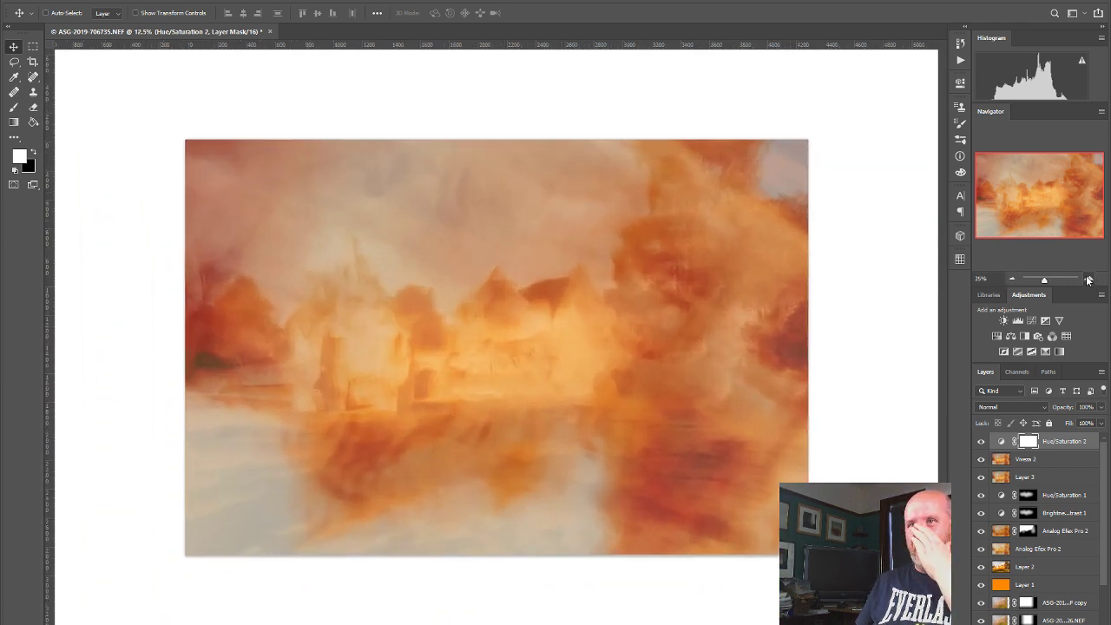
click(1089, 279)
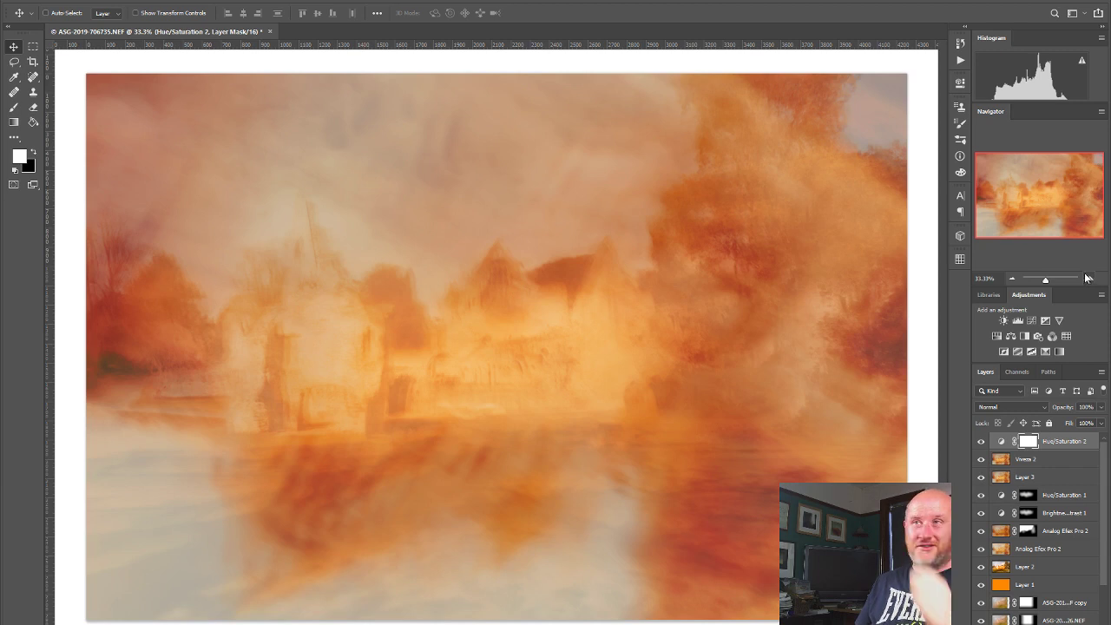
click(41, 3)
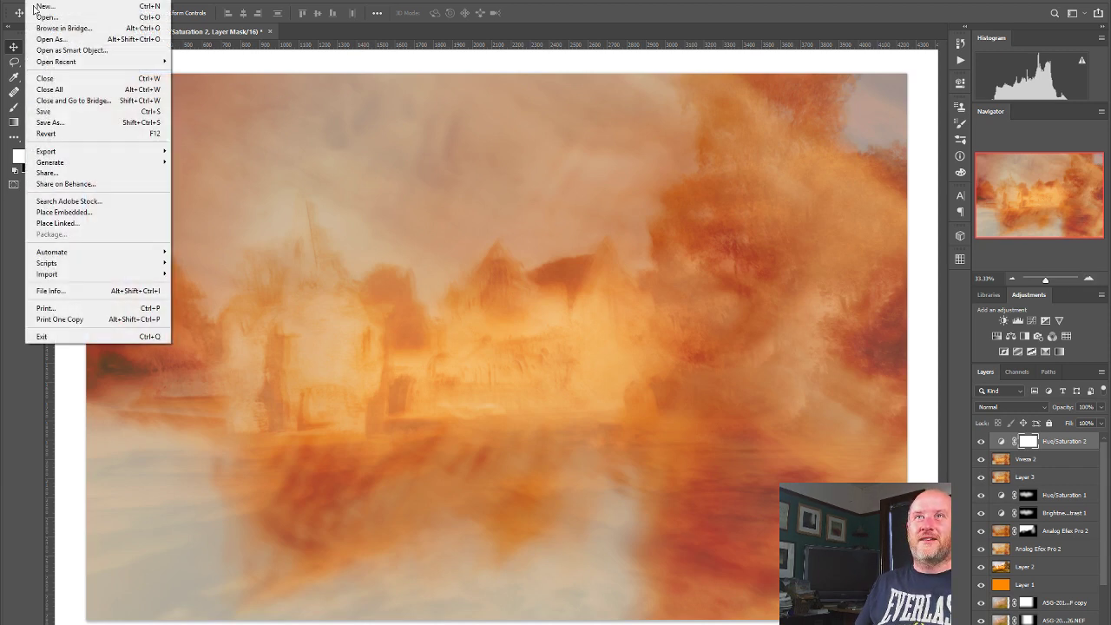
click(60, 111)
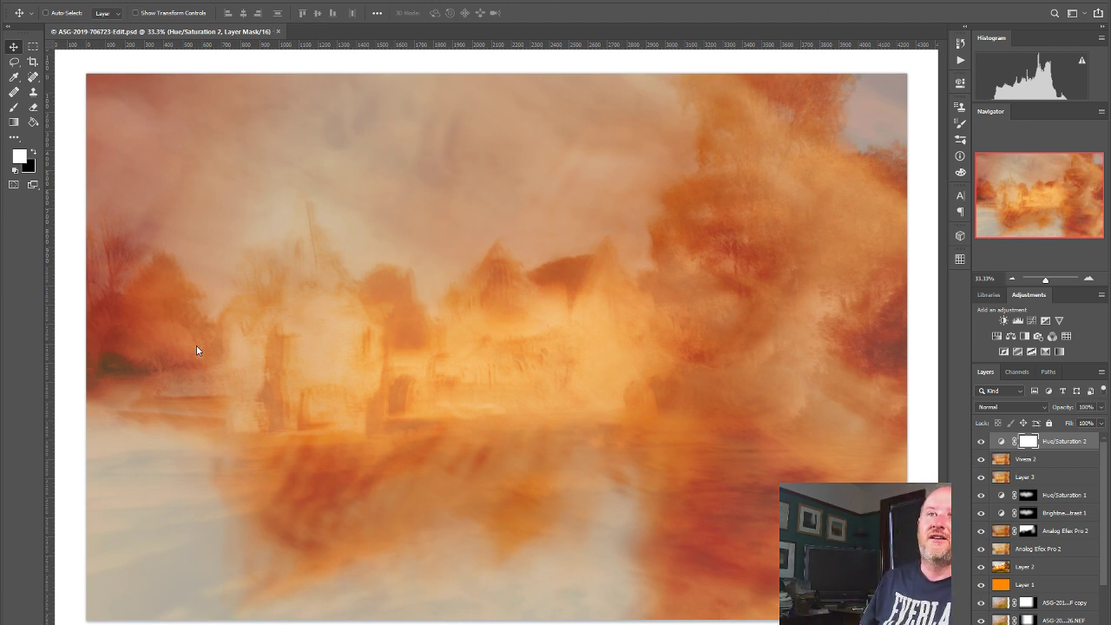
click(278, 32)
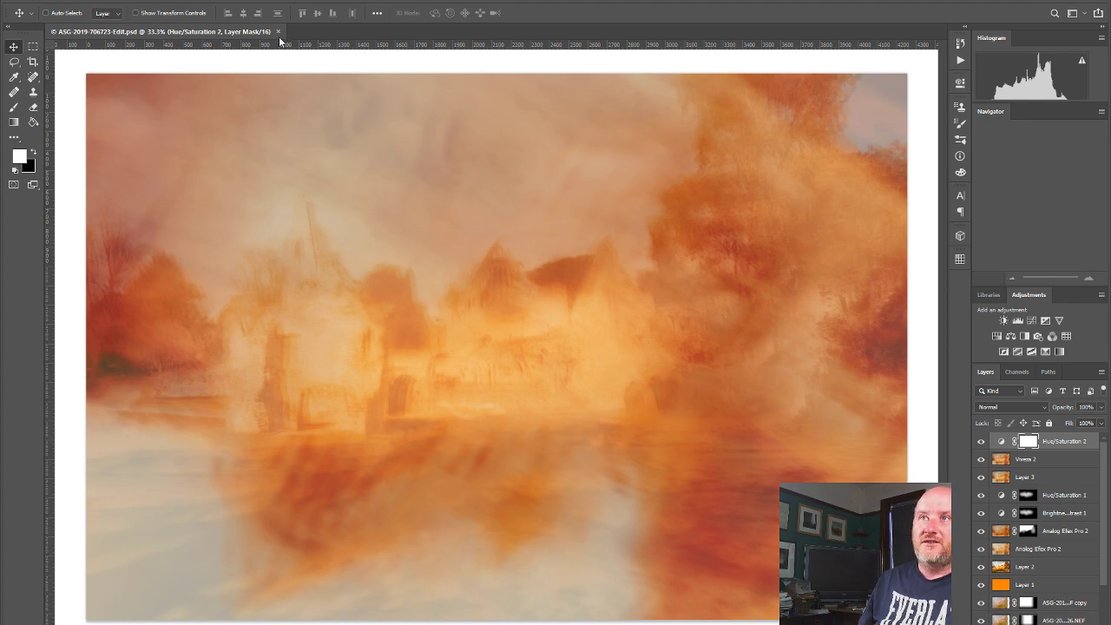
key(alt+Tab)
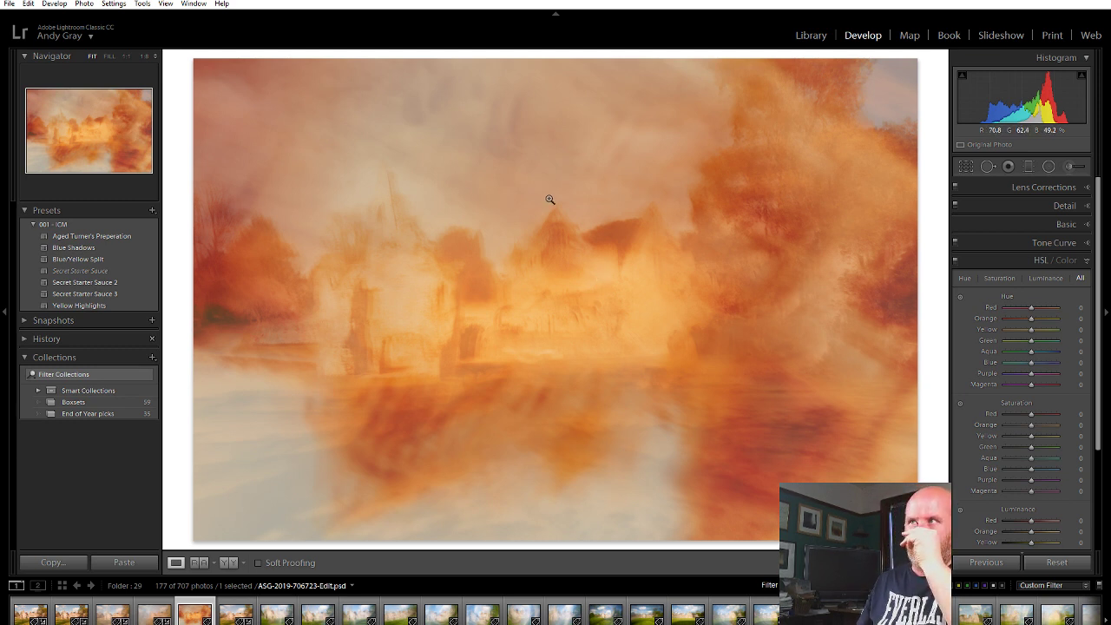
Step: Draw a large radial filter centred on the buildings, inverted with feather 78, and set its exposure to 0.35
click(1048, 166)
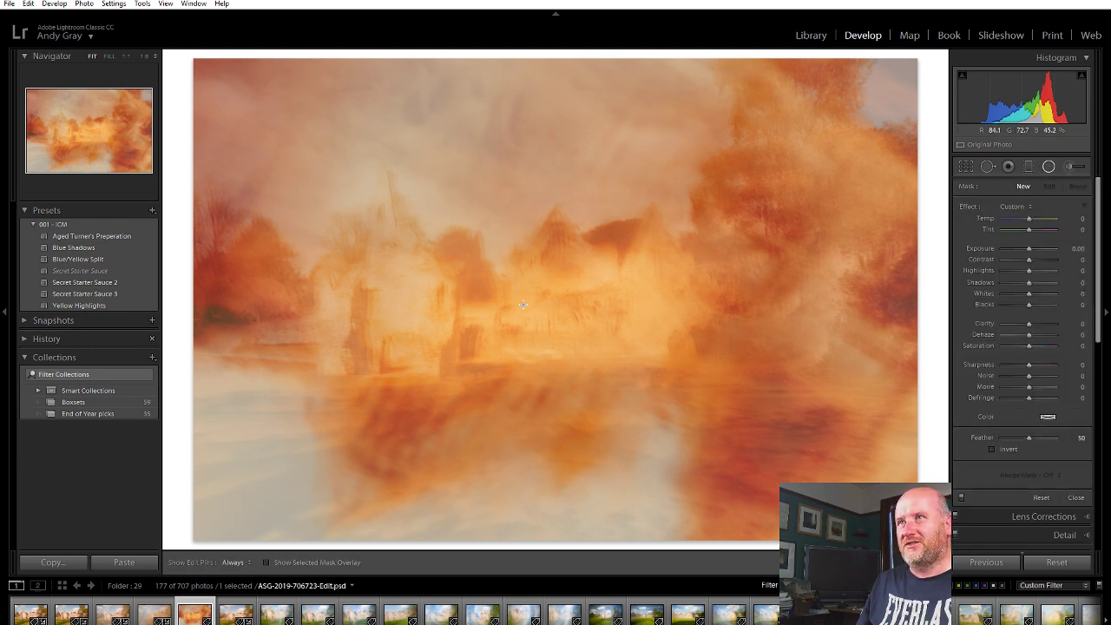
drag(519, 301, 894, 537)
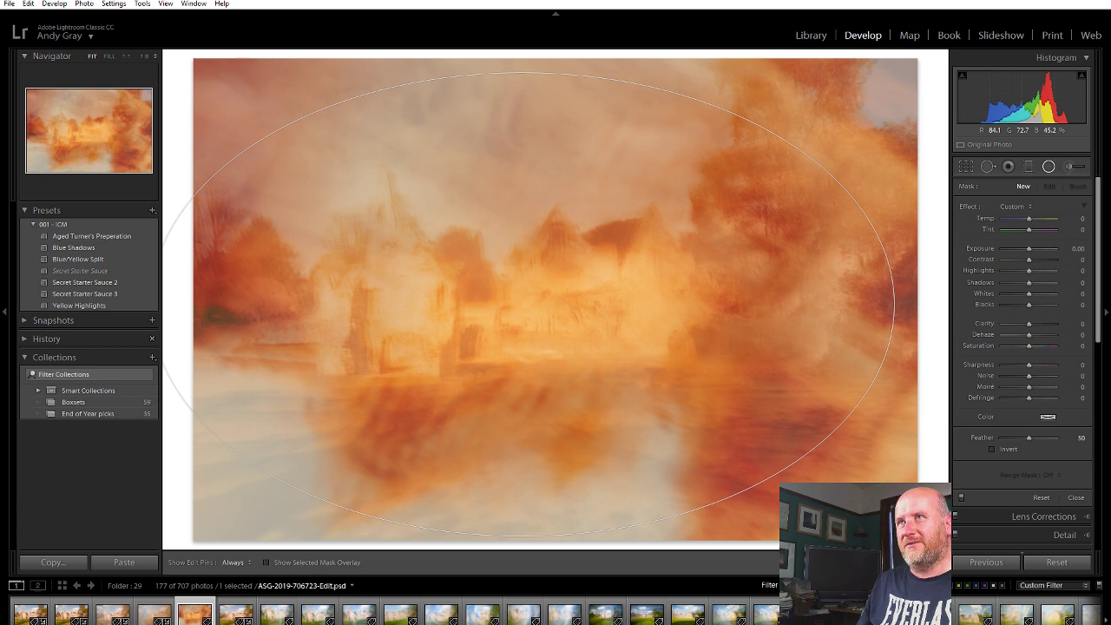
click(1005, 448)
drag(1029, 438, 1044, 440)
drag(1030, 251, 1032, 252)
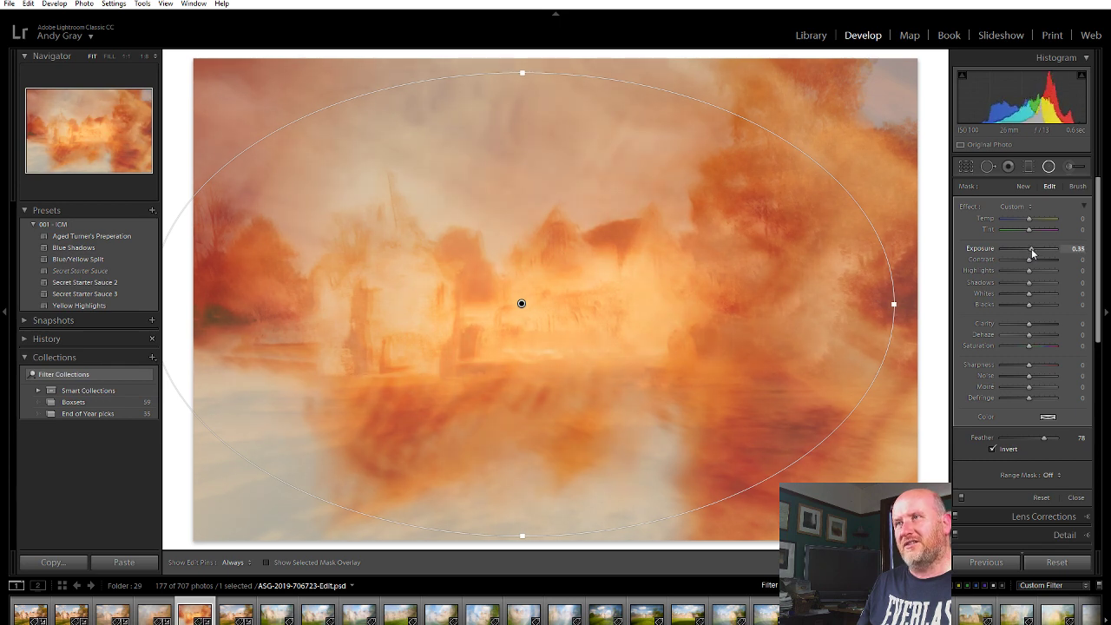
Step: Turn off the radial filter's inversion, set its exposure to -0.96, and view the photo at 1:8
click(1007, 451)
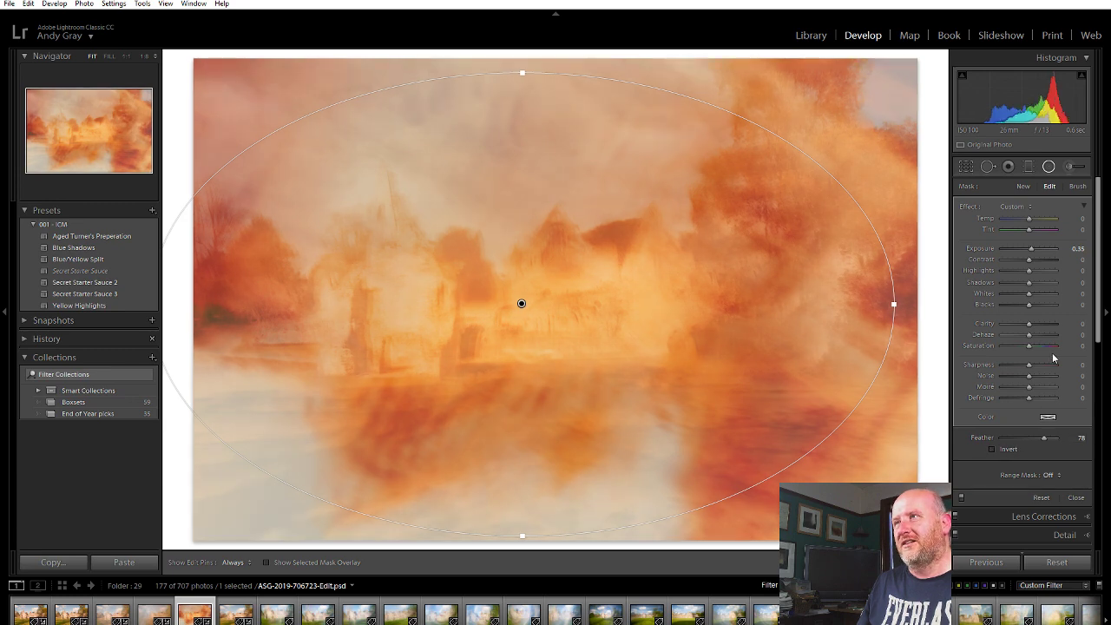
drag(1032, 250, 1021, 258)
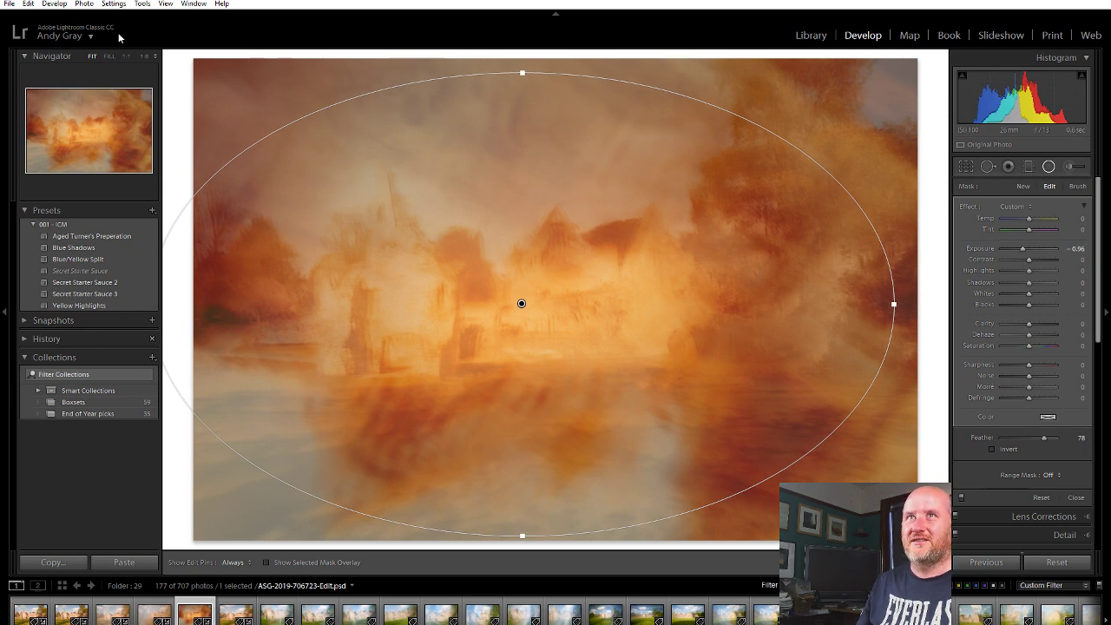
click(145, 55)
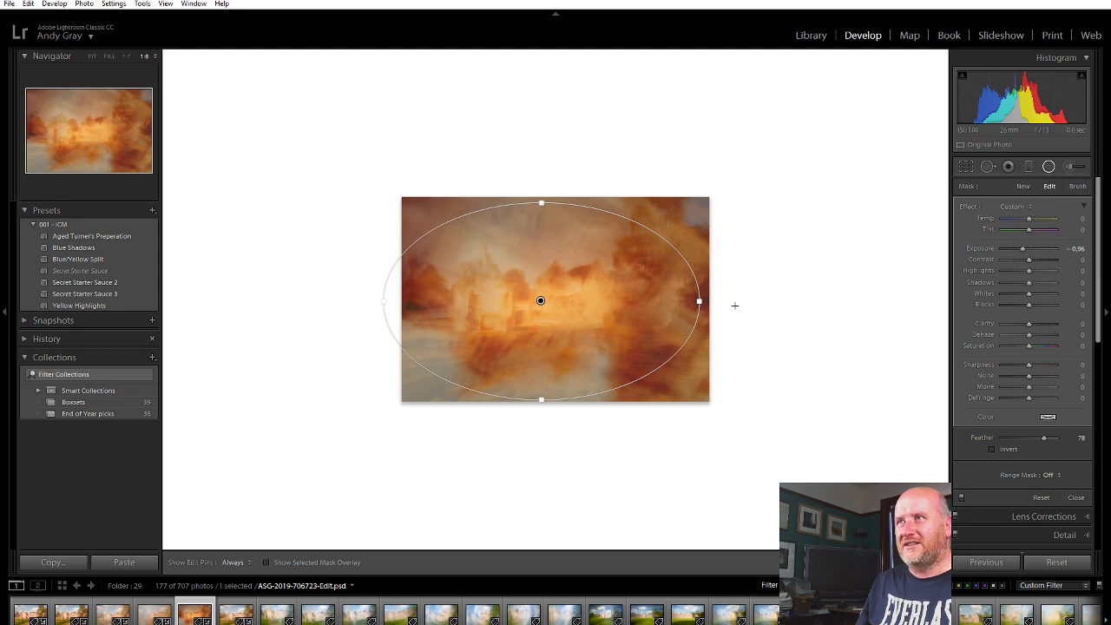
Step: Enlarge the radial filter until its ellipse extends beyond the photo's edges, and set its feather to 56 and exposure to -0.44
drag(700, 301, 768, 304)
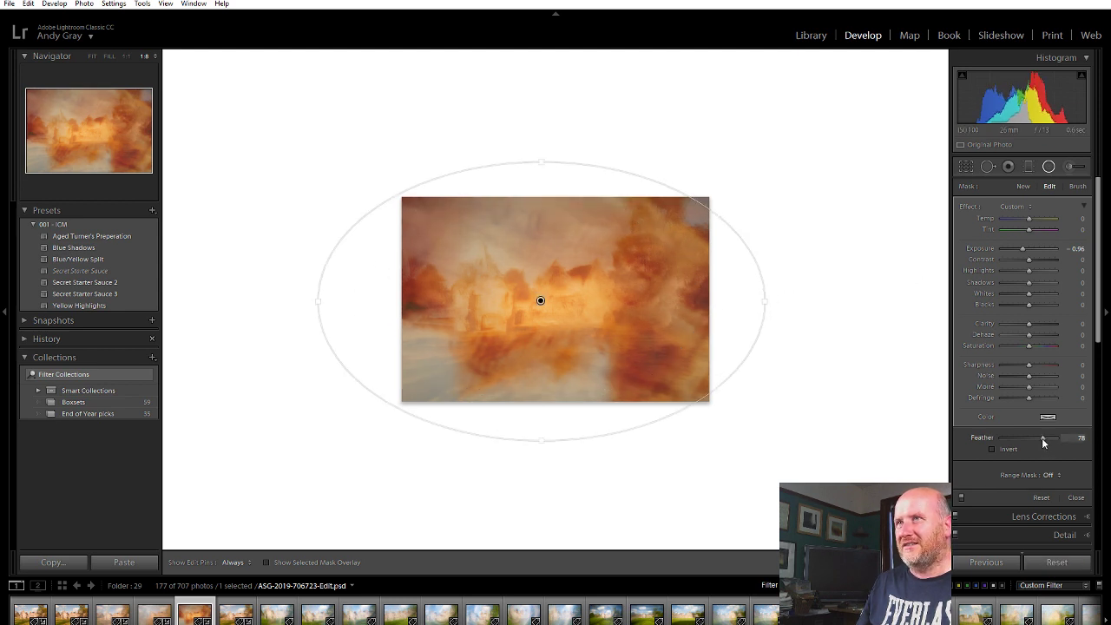
drag(1044, 442, 1033, 445)
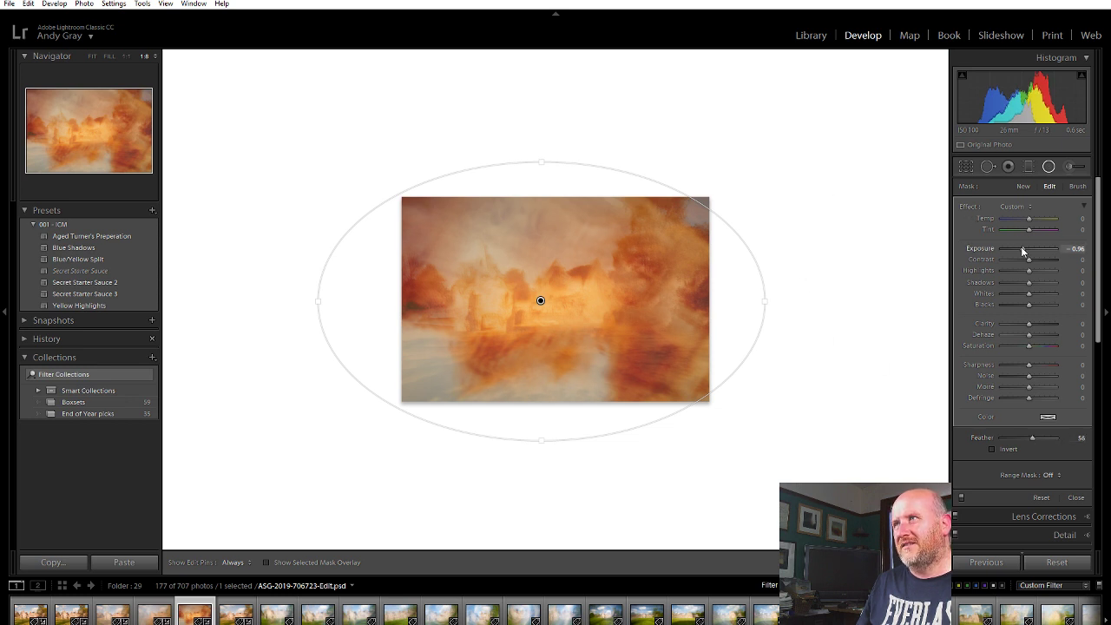
drag(1023, 250, 1027, 251)
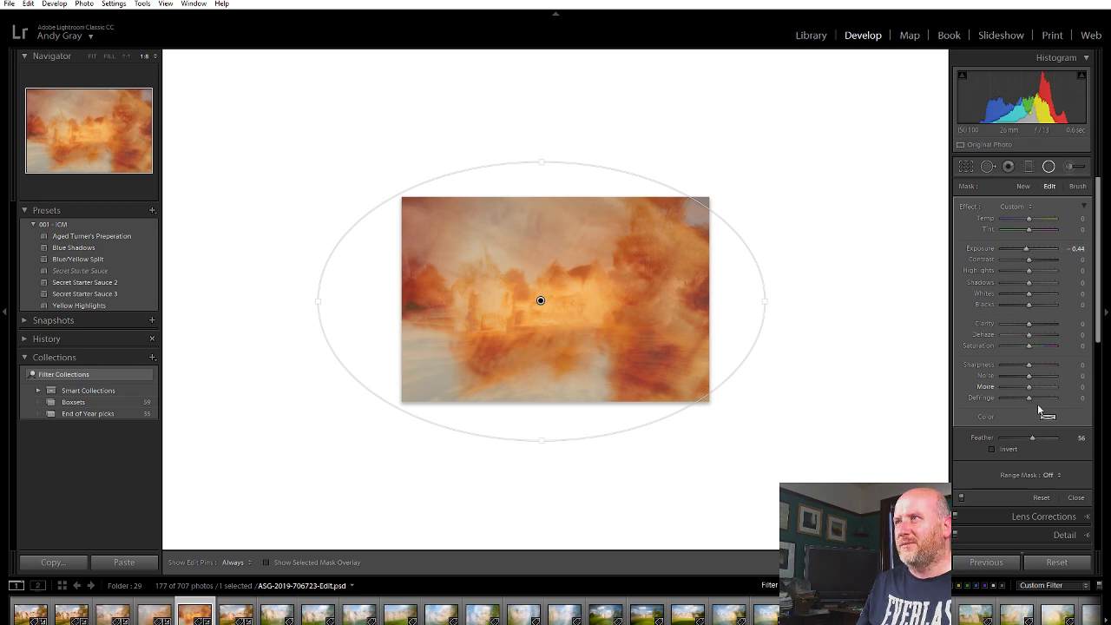
Step: Add an inverted radial filter over the buildings with exposure 0.17, contrast 11, highlights -13, shadows -11 and blacks -4
click(1023, 186)
key(shift)
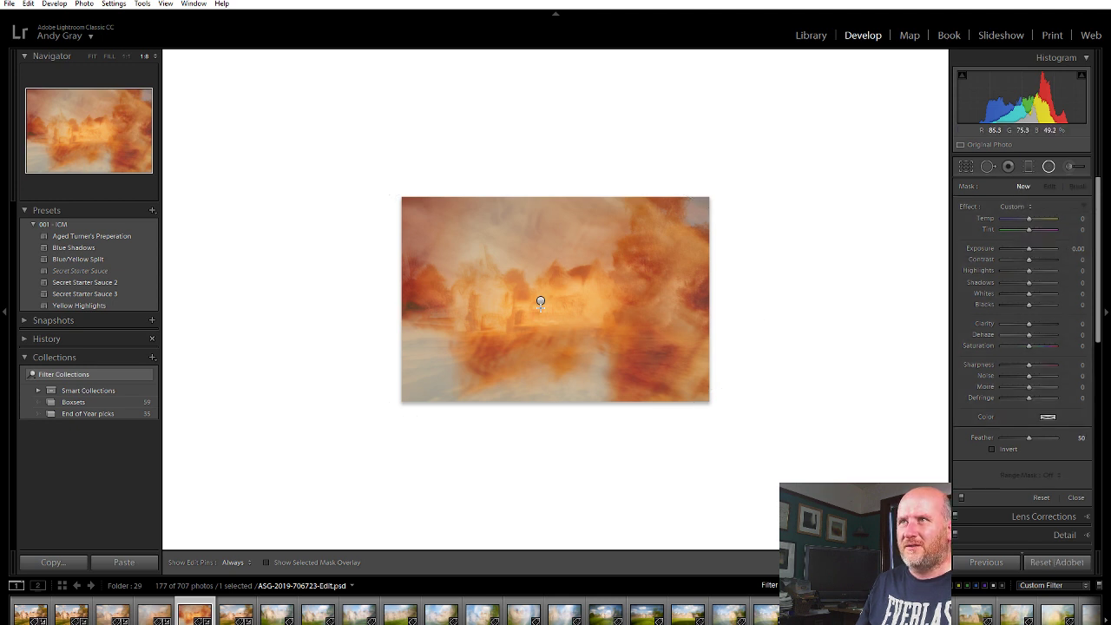
mouse_move(676, 385)
mouse_down()
mouse_move(714, 394)
mouse_move(754, 428)
mouse_move(655, 402)
mouse_move(673, 404)
mouse_up()
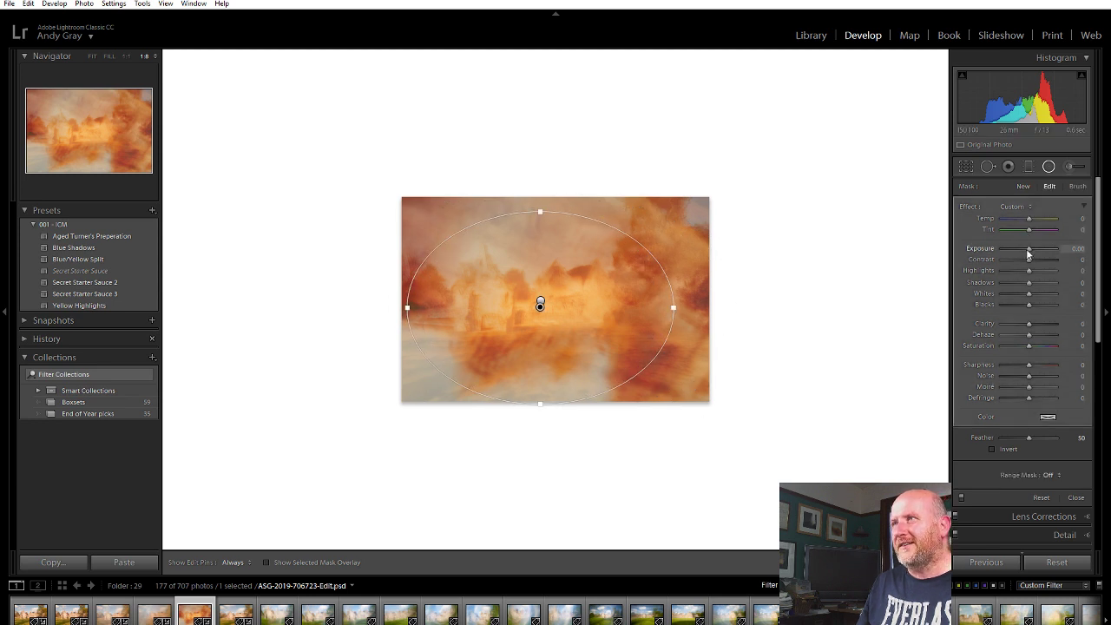
drag(1029, 254, 1034, 253)
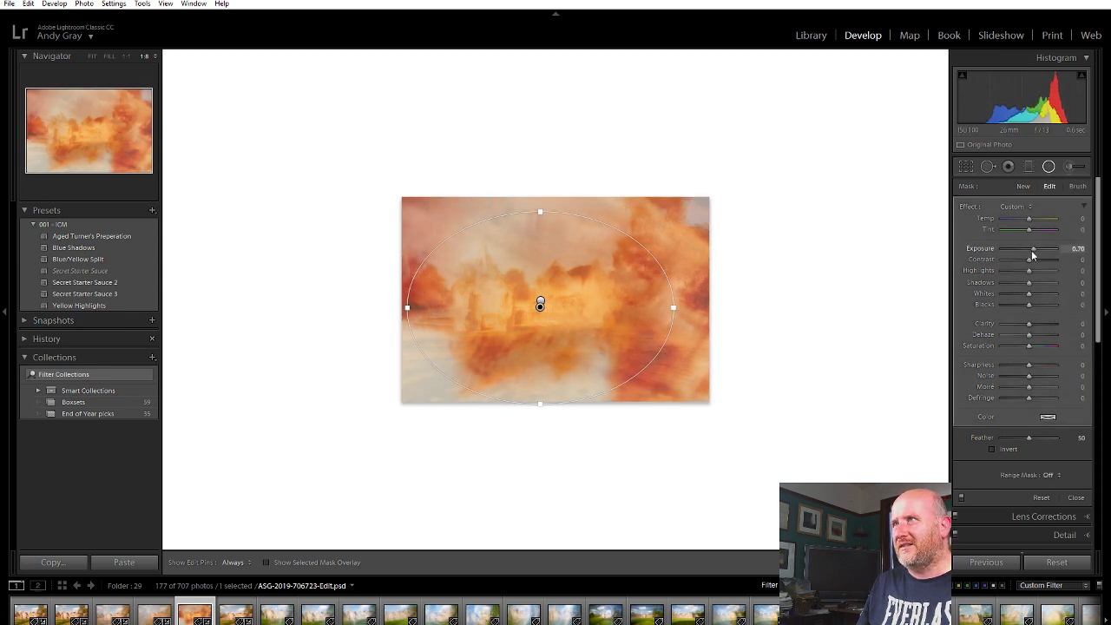
click(1010, 450)
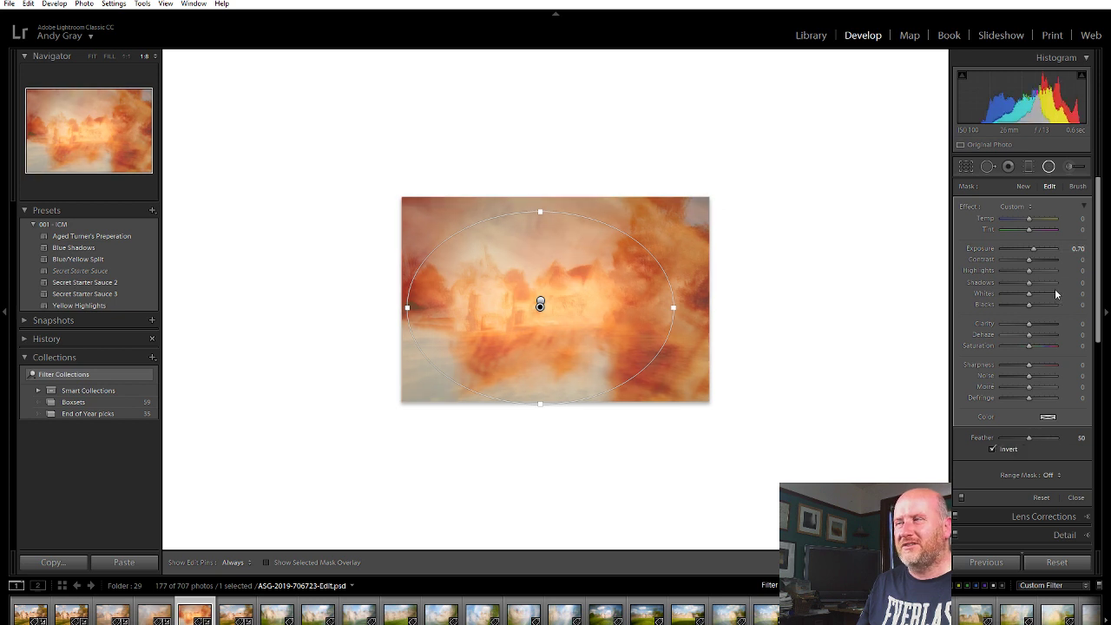
drag(1034, 252, 1028, 315)
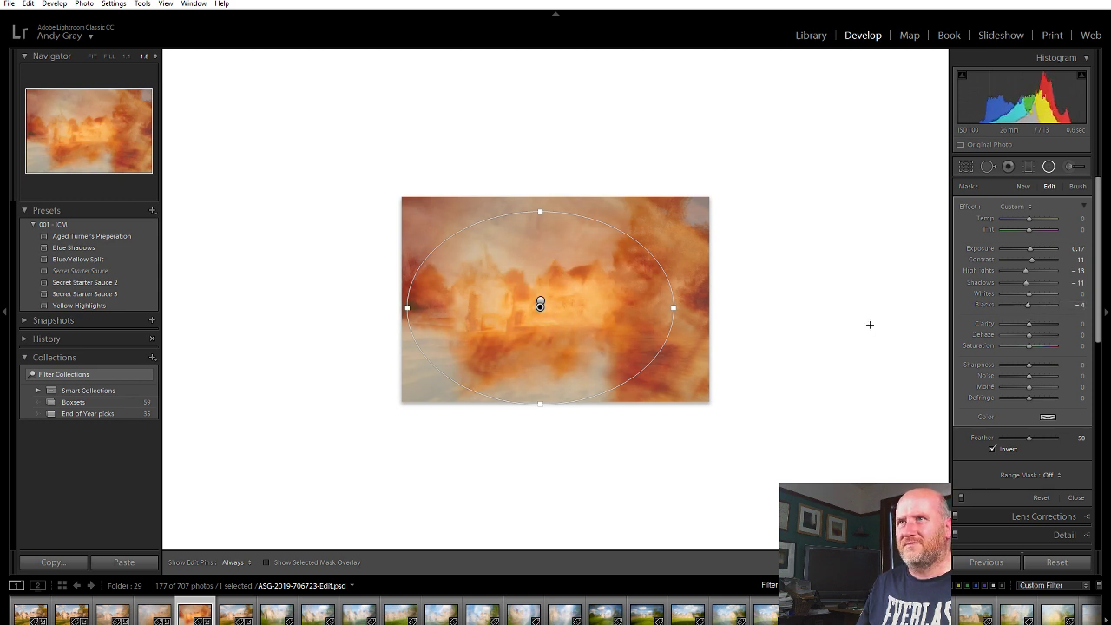
Step: Set the larger outer radial filter's blacks to -20 and its clarity to 7
ctrl+double_click(540, 302)
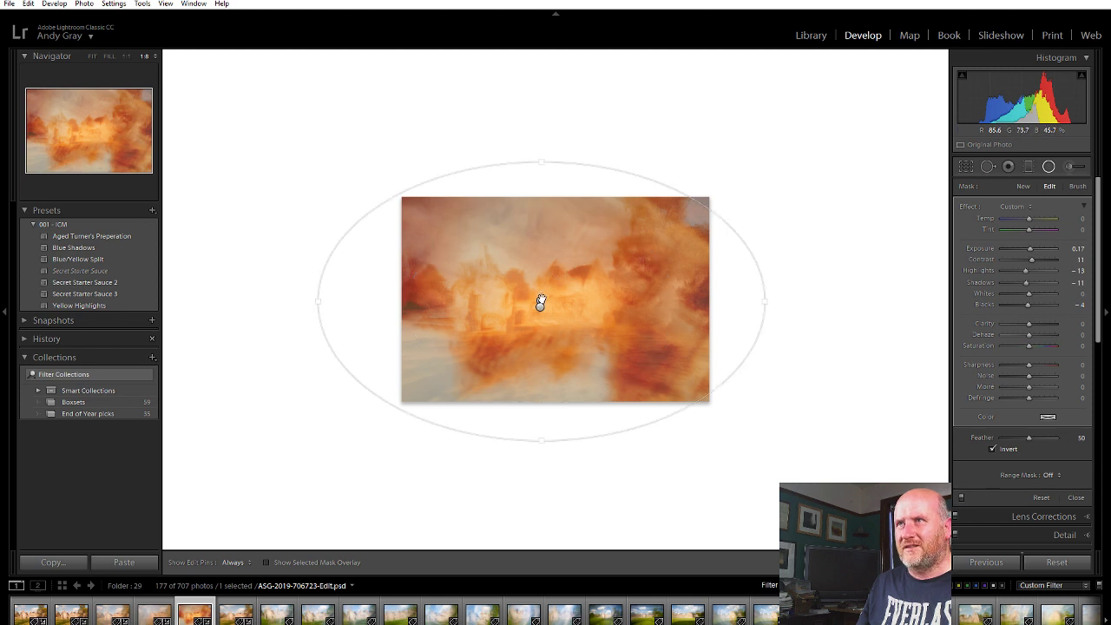
click(540, 302)
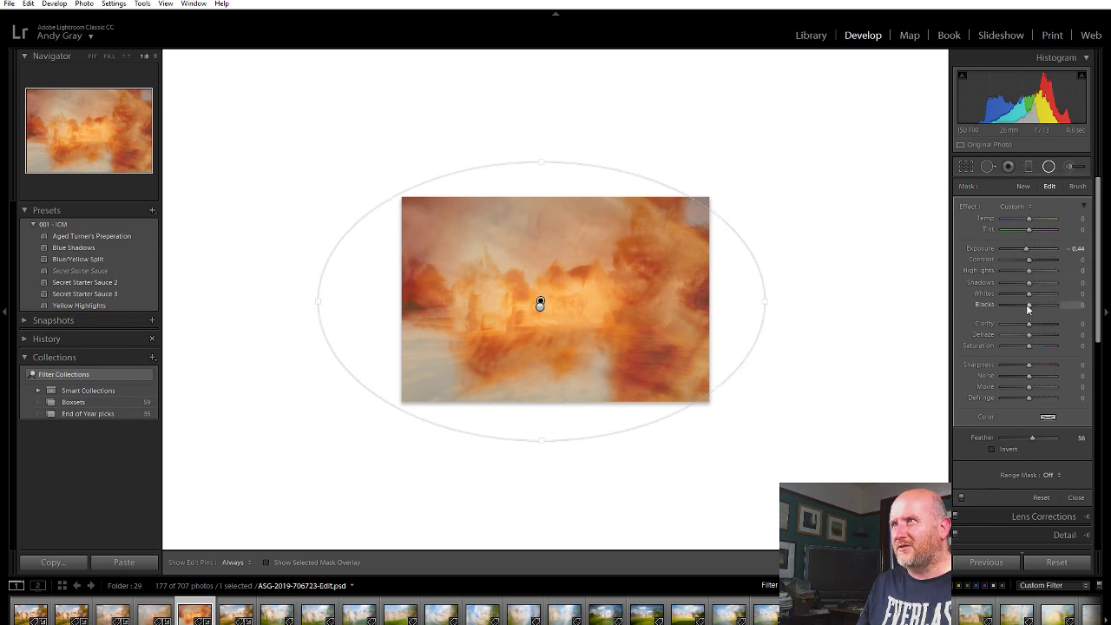
mouse_move(1028, 308)
mouse_down()
mouse_move(1015, 309)
mouse_move(1014, 328)
mouse_move(1032, 327)
mouse_up()
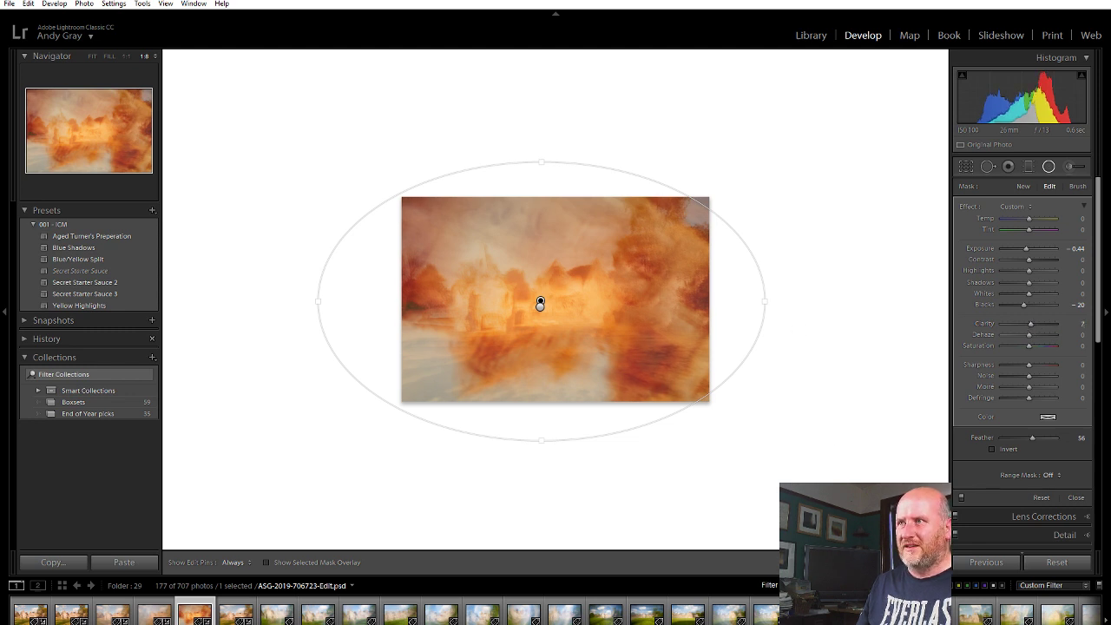
Step: Close the radial filter editing, fit the composite in the view and rate it three stars
key(shift+m)
click(635, 243)
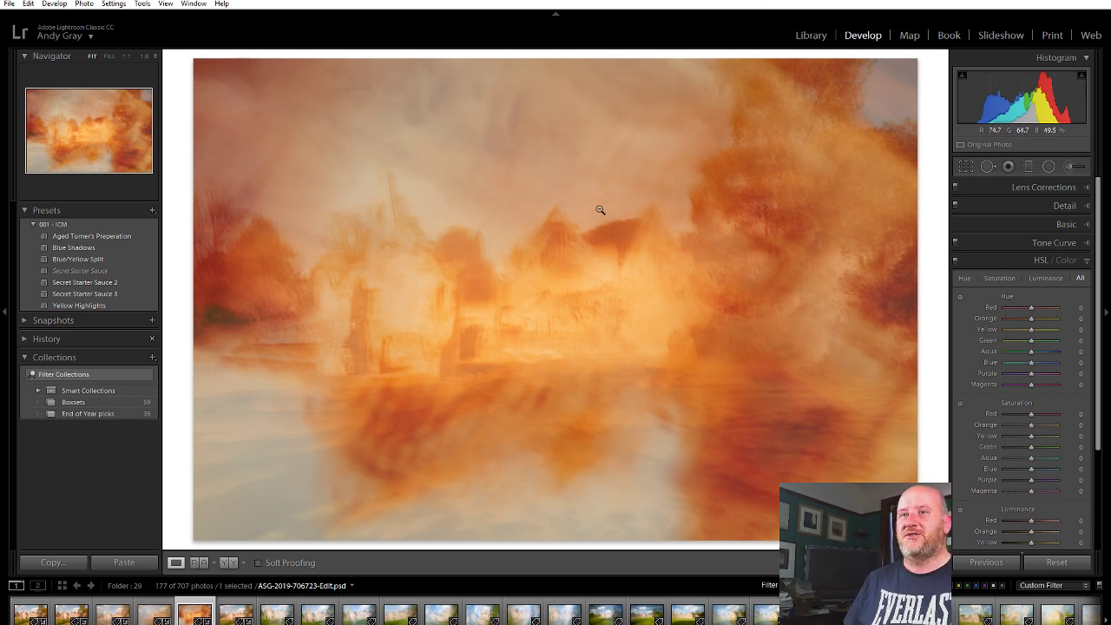
key(3)
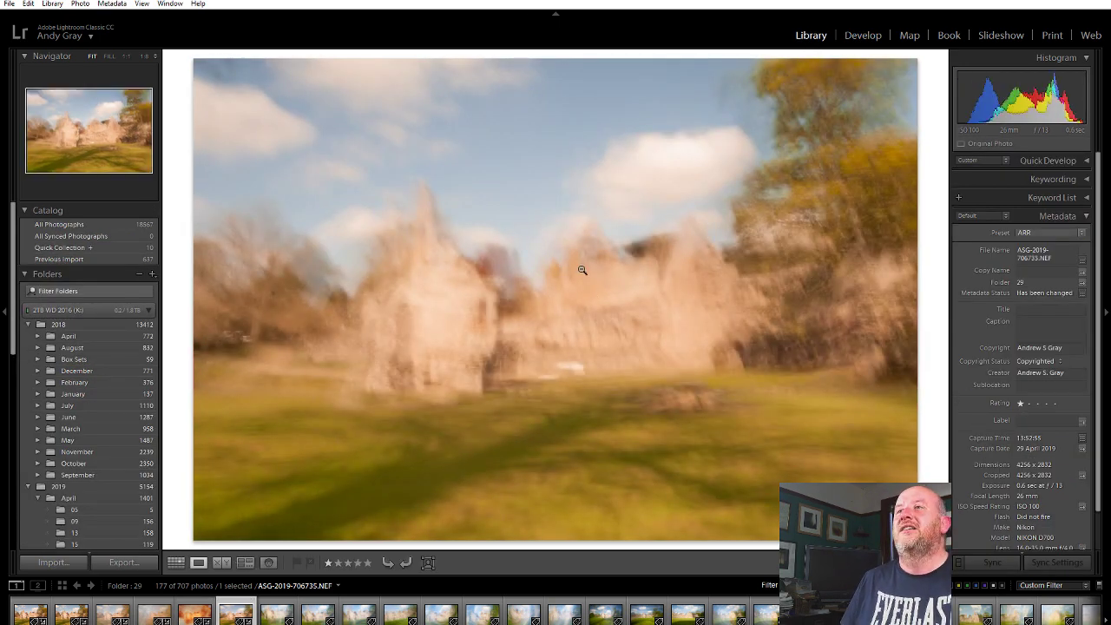
Step: Browse the motion-blurred photos in the Library from ASG-2019-706735.NEF onward to look for material for another composite
key(Right)
key(Right)
key(Right)
key(Right)
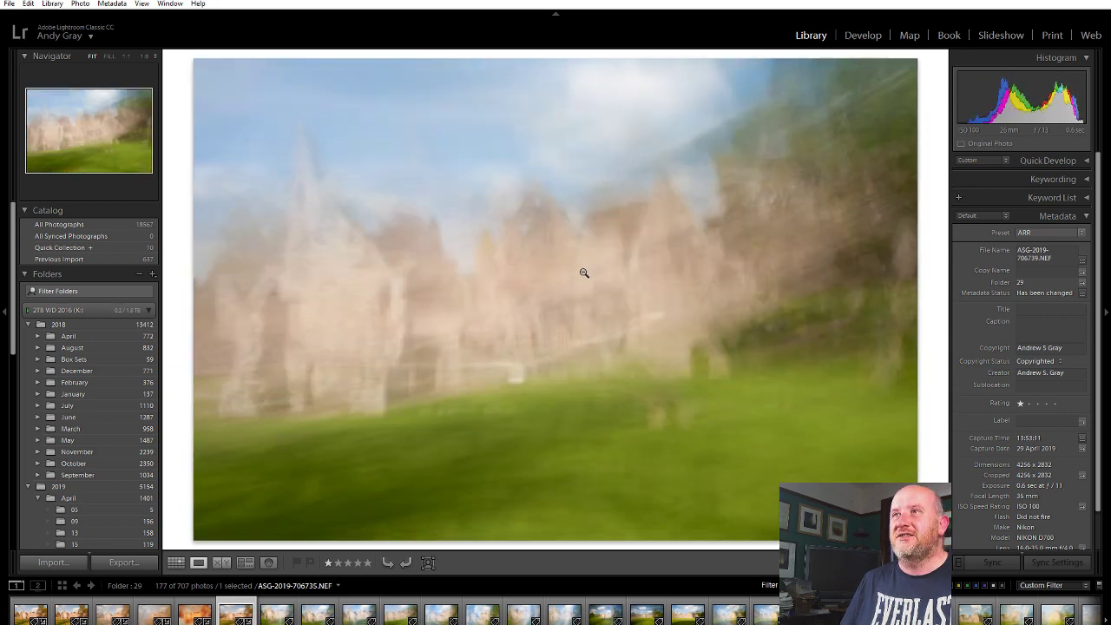
key(Right)
key(Right)
key(Right)
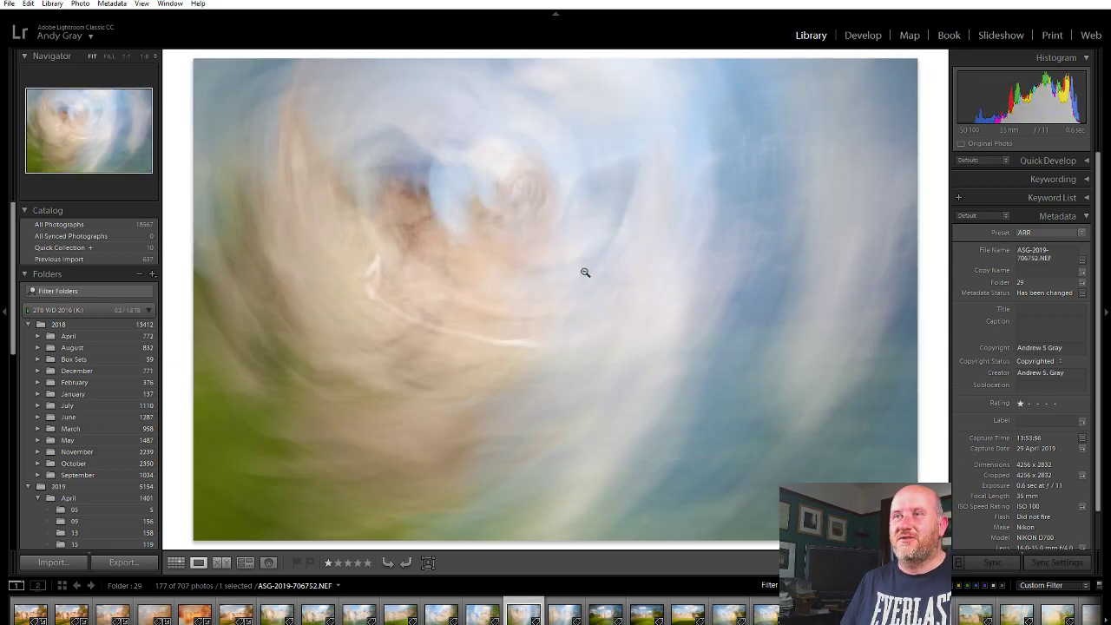
key(Right)
key(Right)
key(Right)
key(Right)
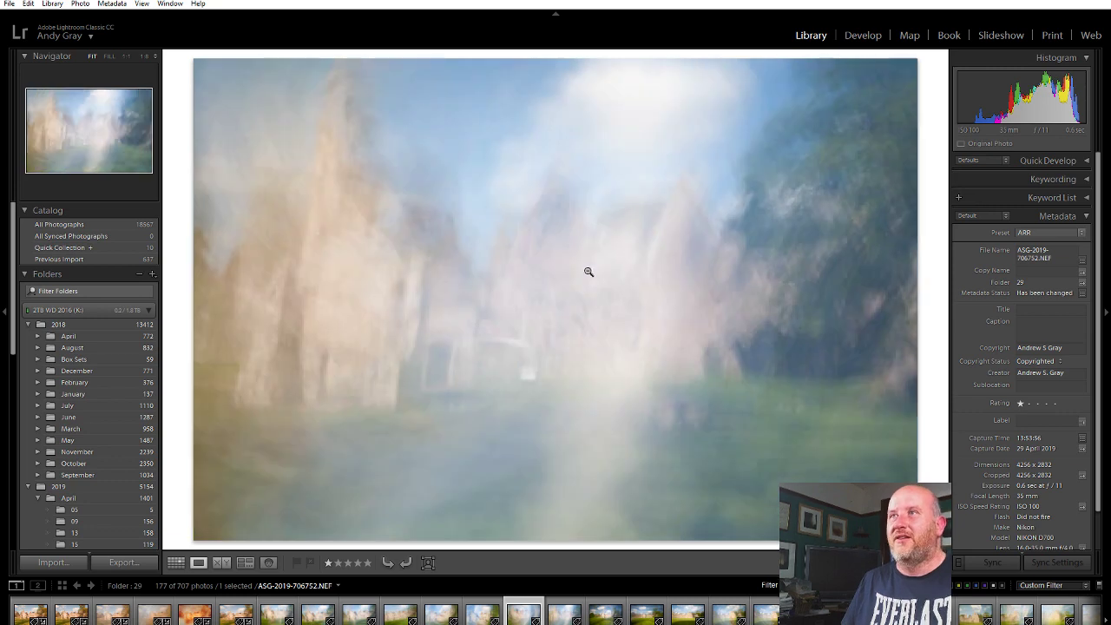
key(Right)
key(Right)
key(Right)
key(Right)
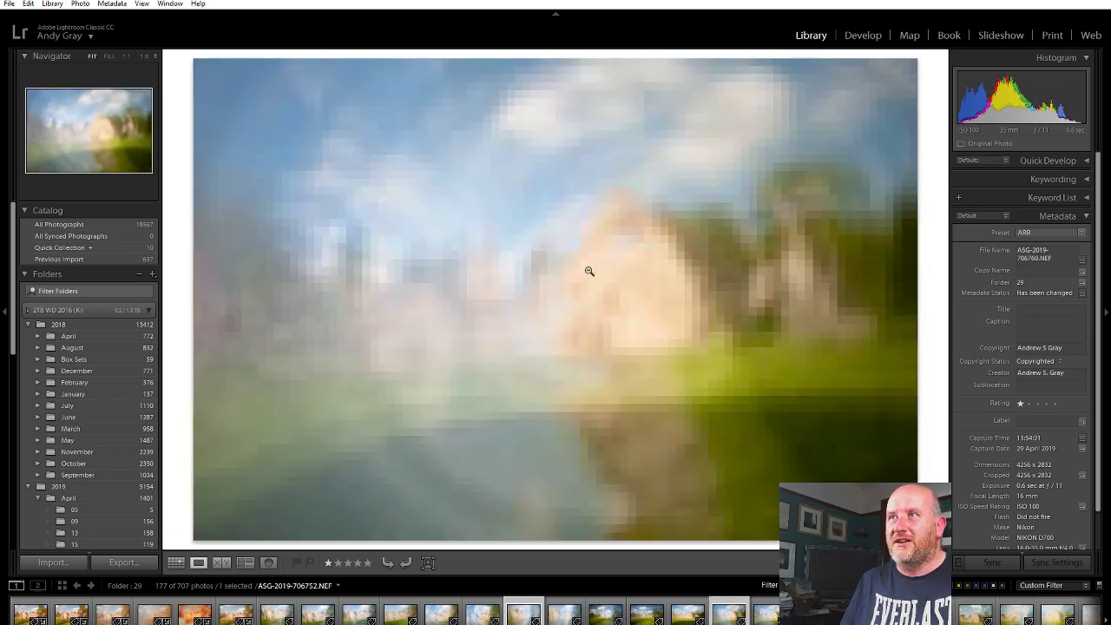
key(Right)
key(Right)
key(Right)
key(Right)
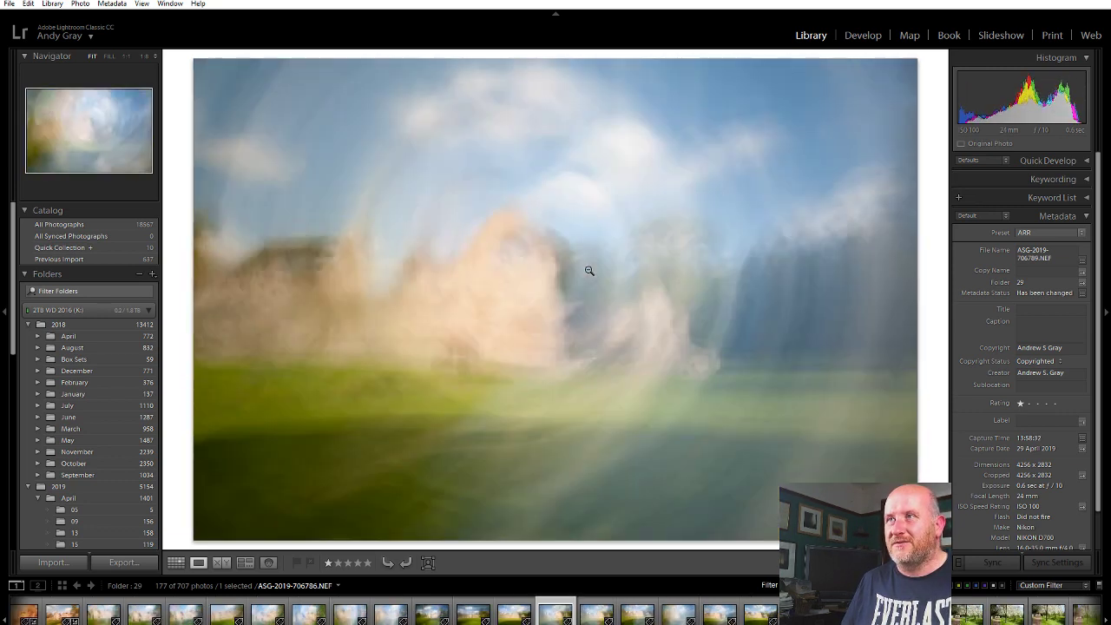
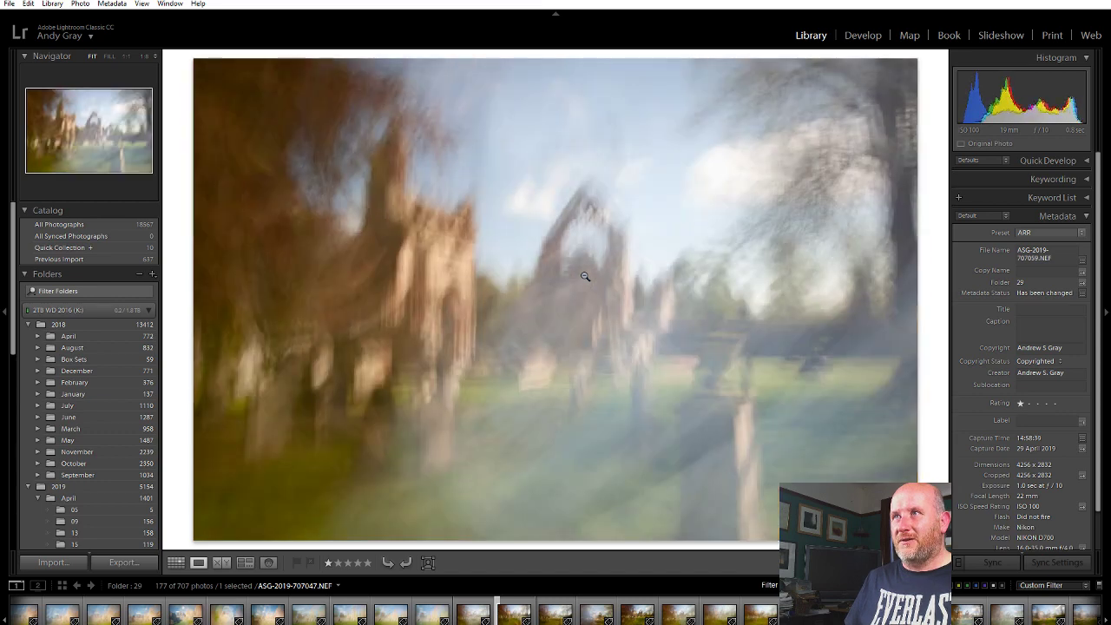
Step: Examine the series of ruined abbey photos one by one for frames suitable for blending
key(Right)
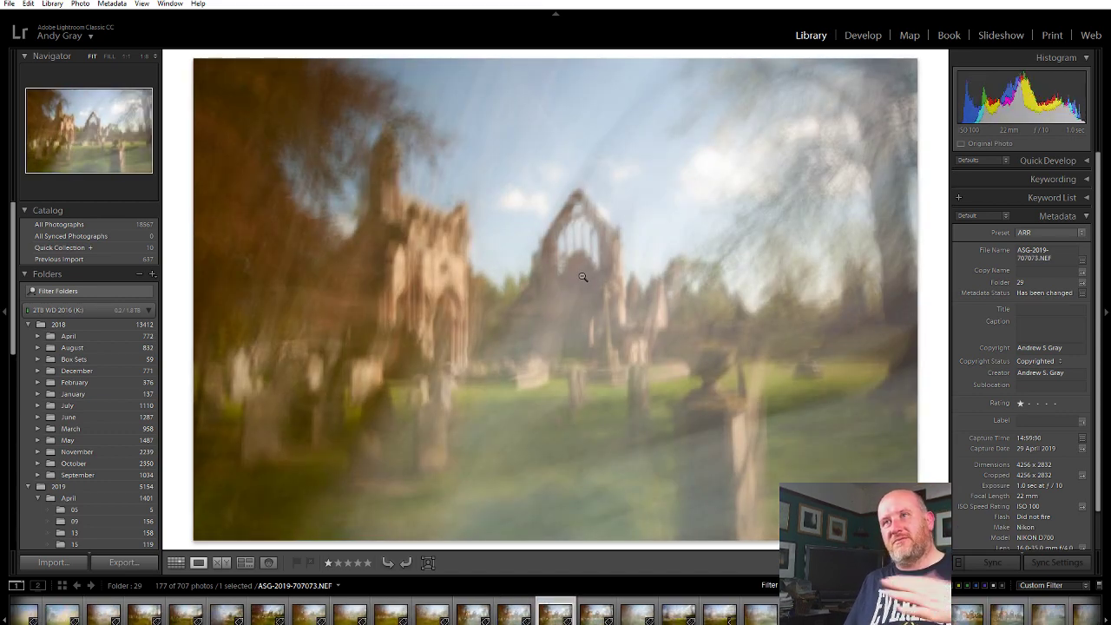
key(Right)
key(Right)
key(Right)
key(Right)
key(Right)
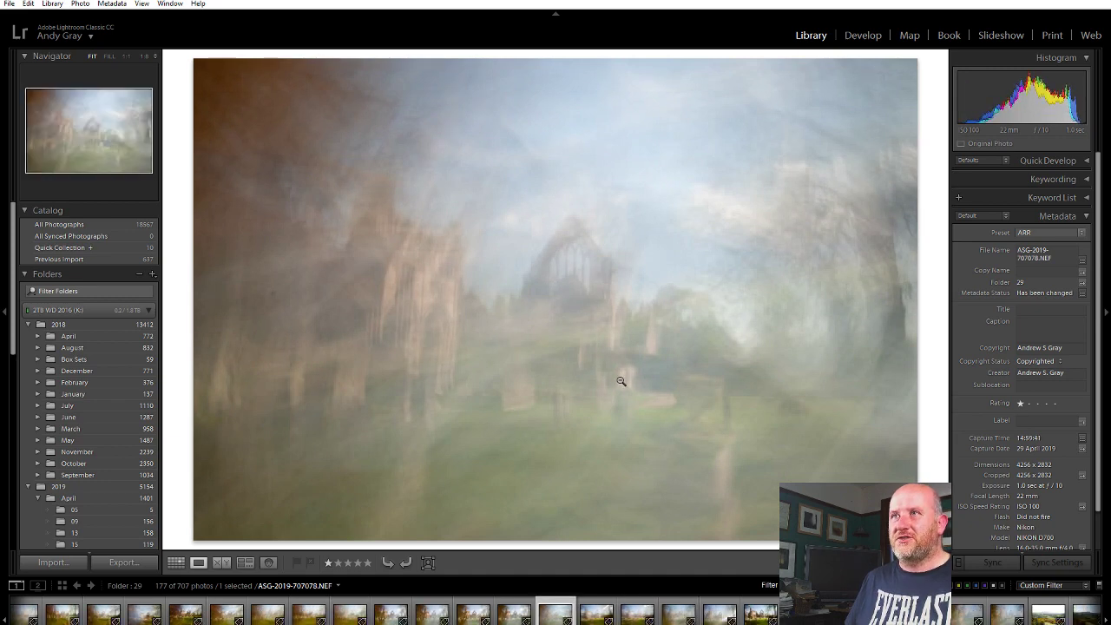
key(Right)
key(Right)
key(Right)
key(Right)
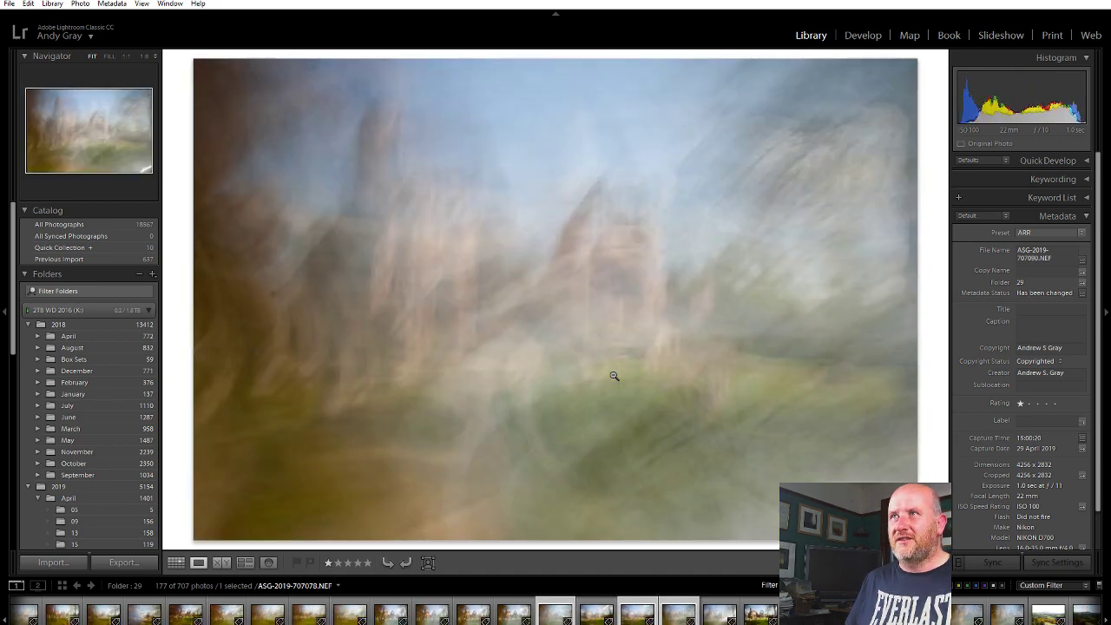
key(Right)
key(Right)
key(Right)
key(Right)
key(Right)
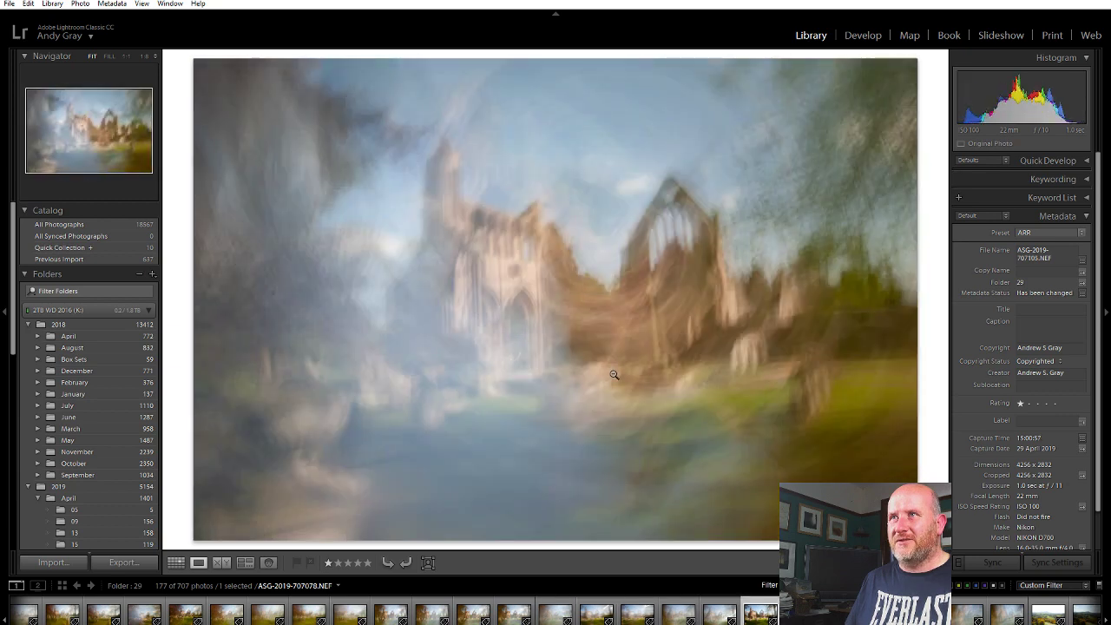
key(Right)
key(Right)
key(Right)
key(Right)
key(Right)
key(Right)
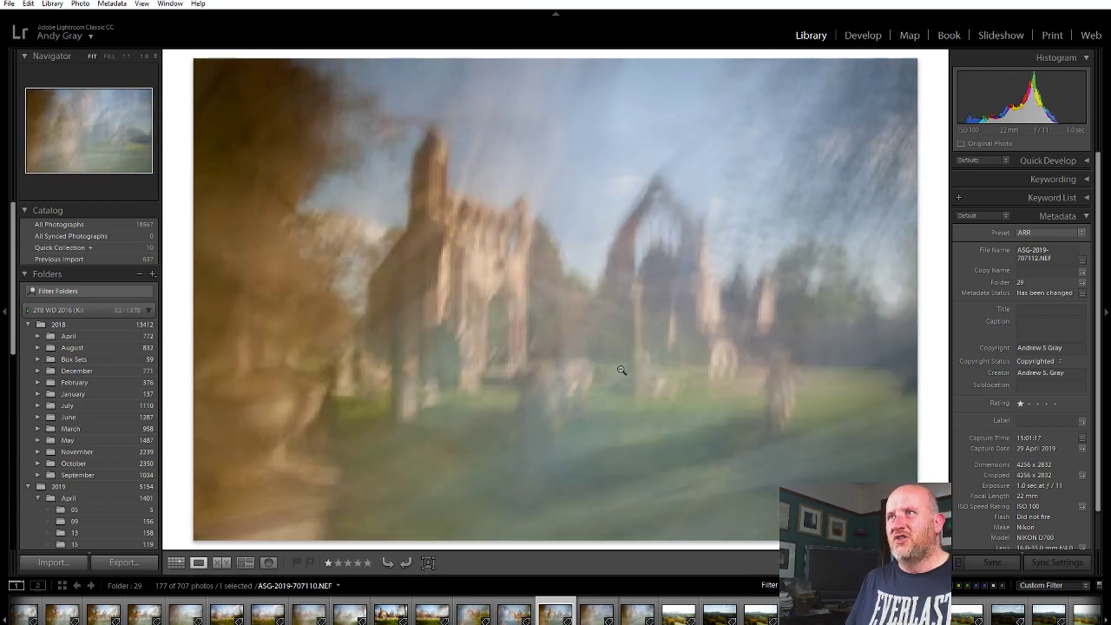
key(Right)
key(Right)
key(Right)
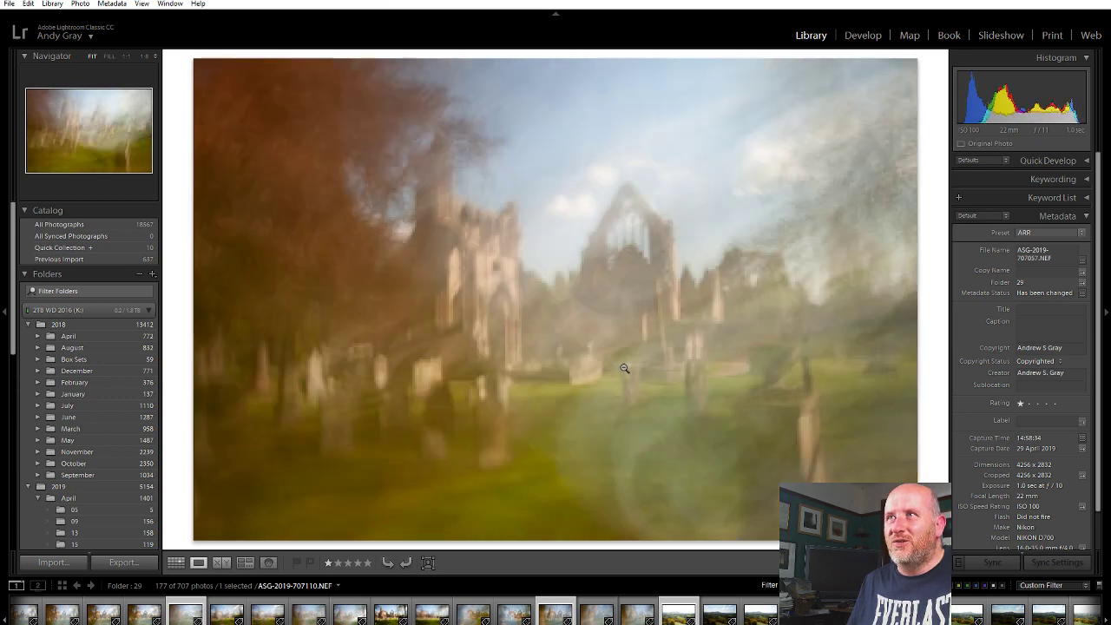
Step: Flag the abbey photos ASG-2019-707057.NEF, ASG-2019-707058.NEF and ASG-2019-707059.NEF as picks
key(Right)
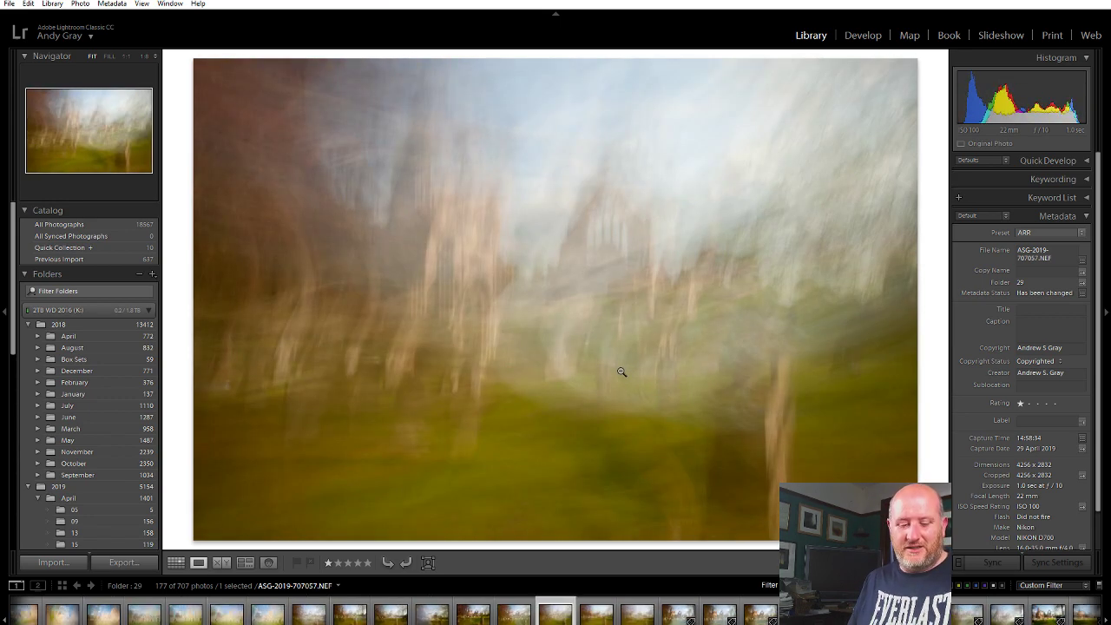
key(p)
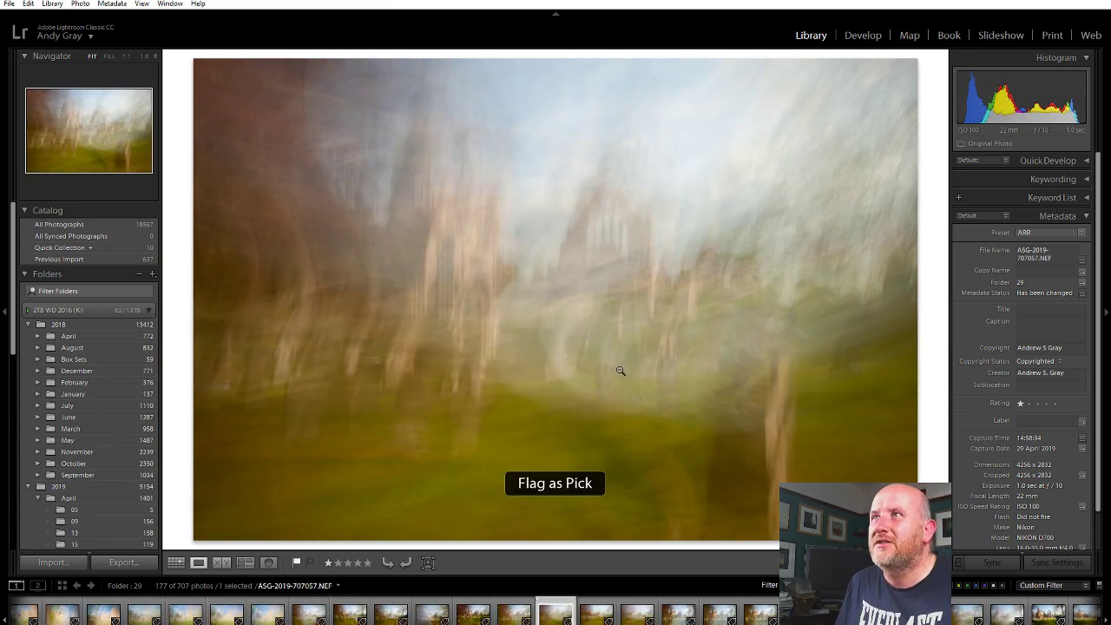
key(p)
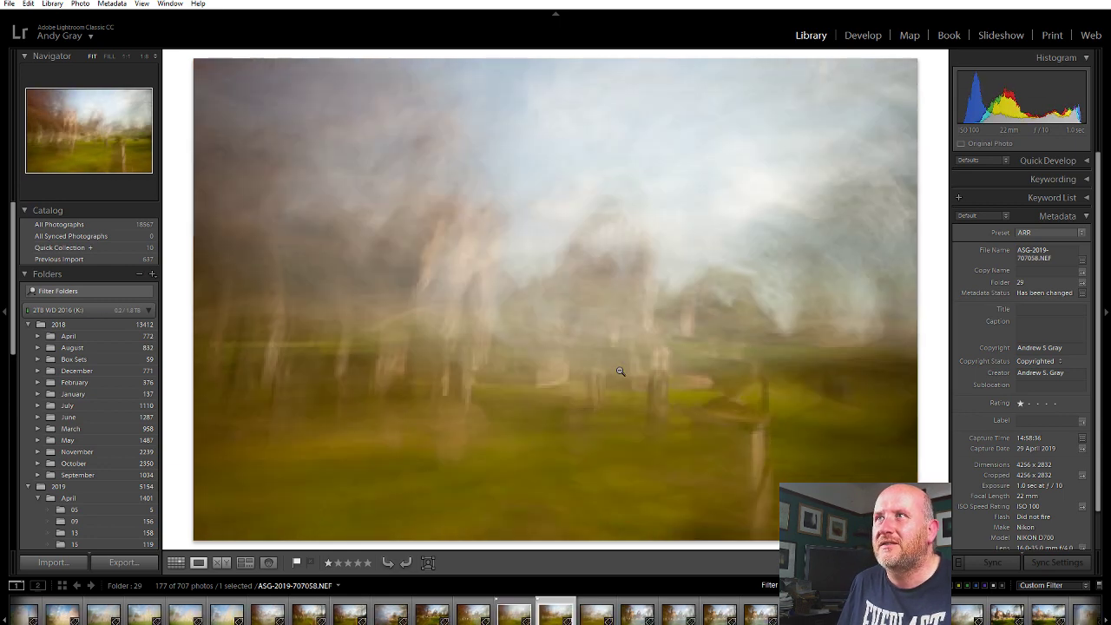
key(Right)
key(p)
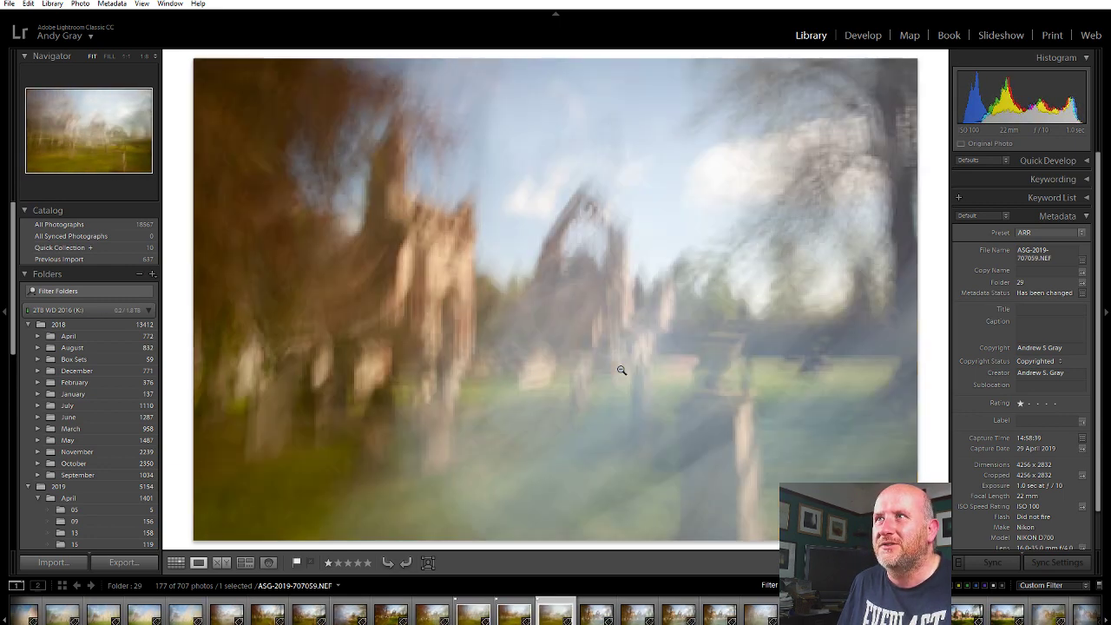
Step: Flag the abbey photos ASG-2019-707073.NEF and ASG-2019-707078.NEF as picks and continue through the series
key(Right)
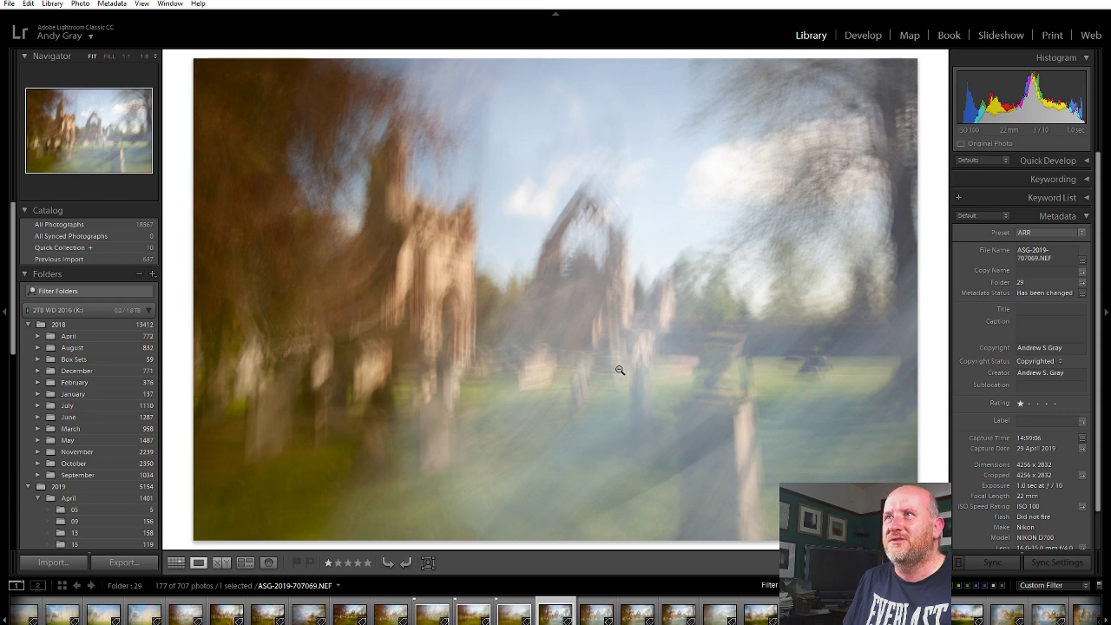
key(Right)
key(Right)
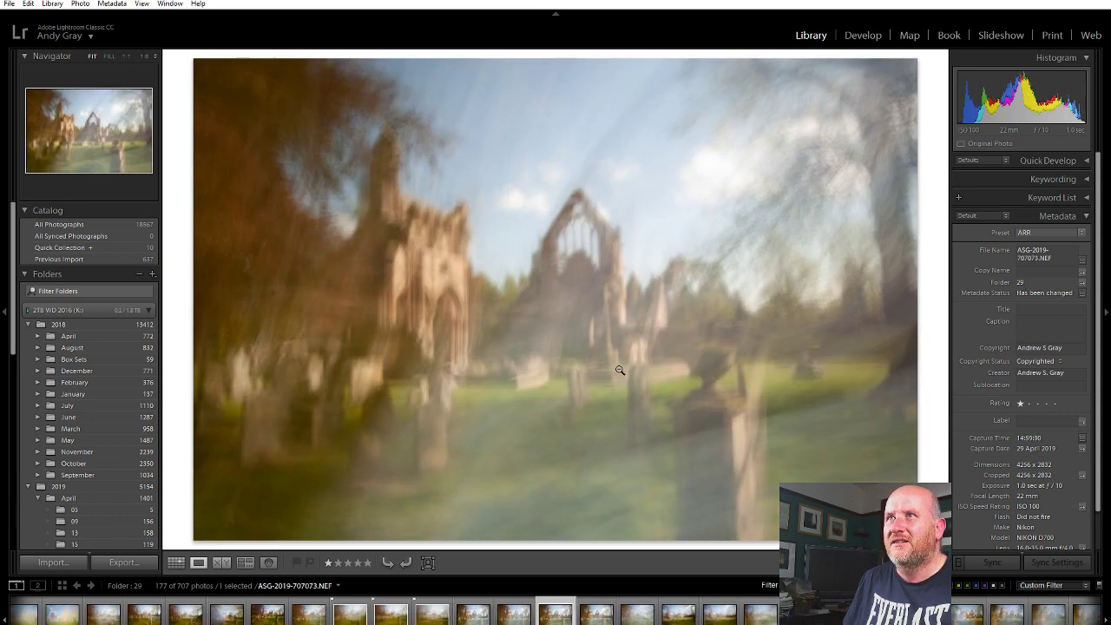
key(Right)
key(Left)
key(p)
key(Right)
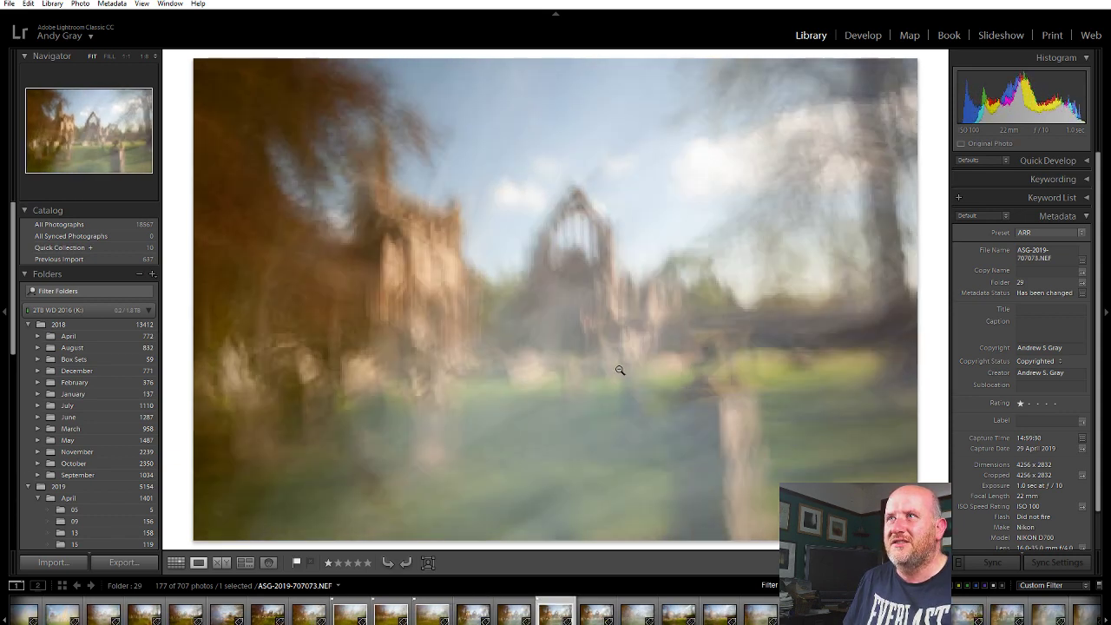
key(Right)
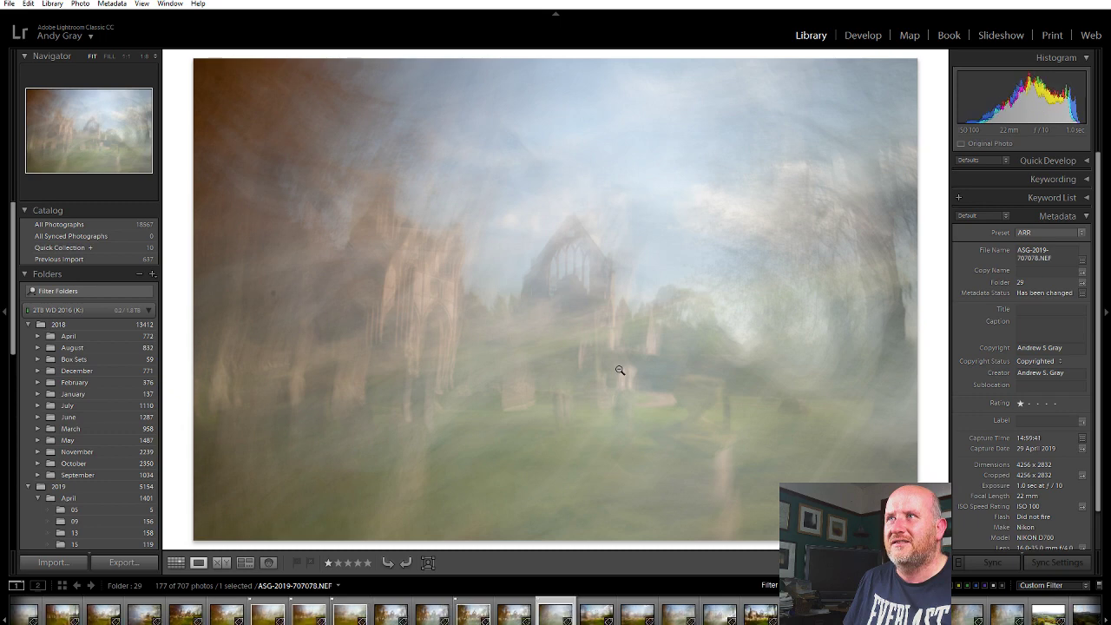
key(p)
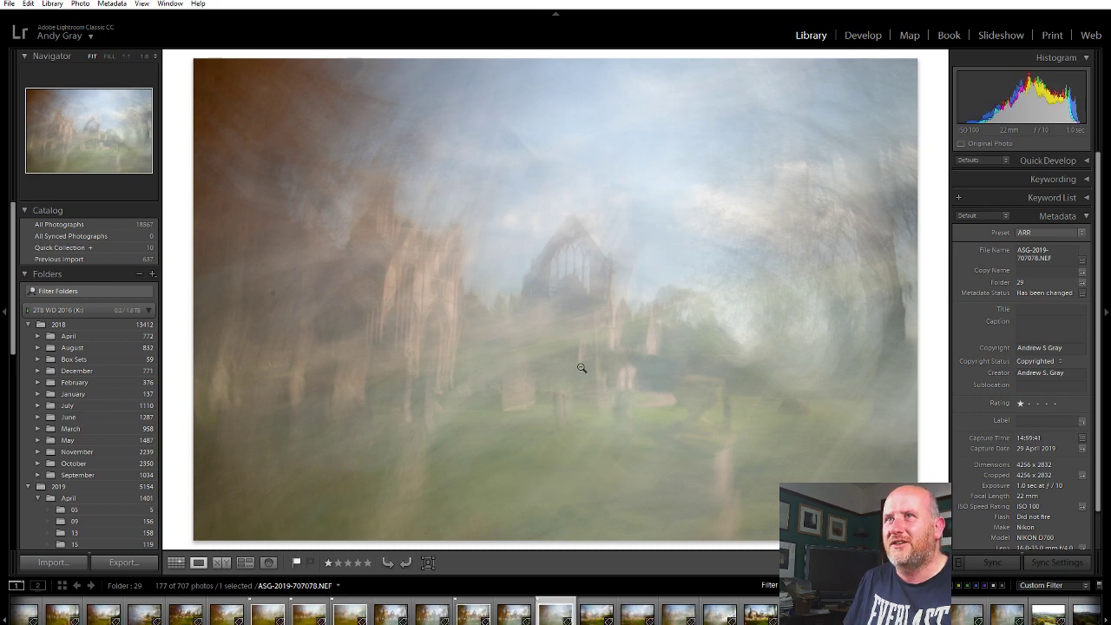
key(Right)
key(Right)
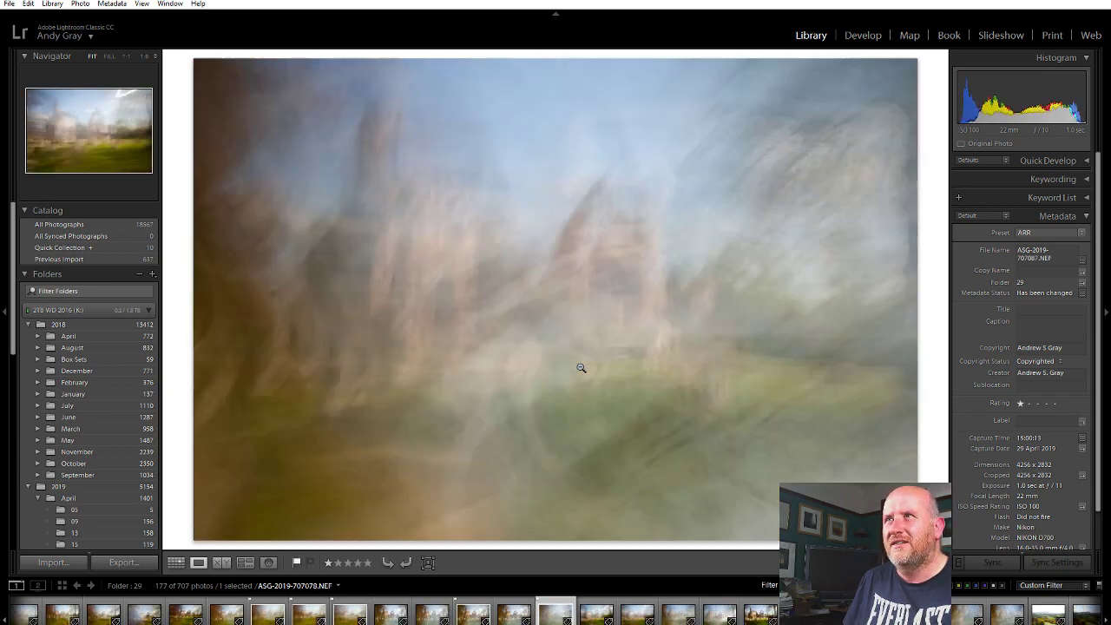
Step: Examine the remaining blurred abbey photos from ASG-2019-707087.NEF through the end of the series for further frames to blend
key(Right)
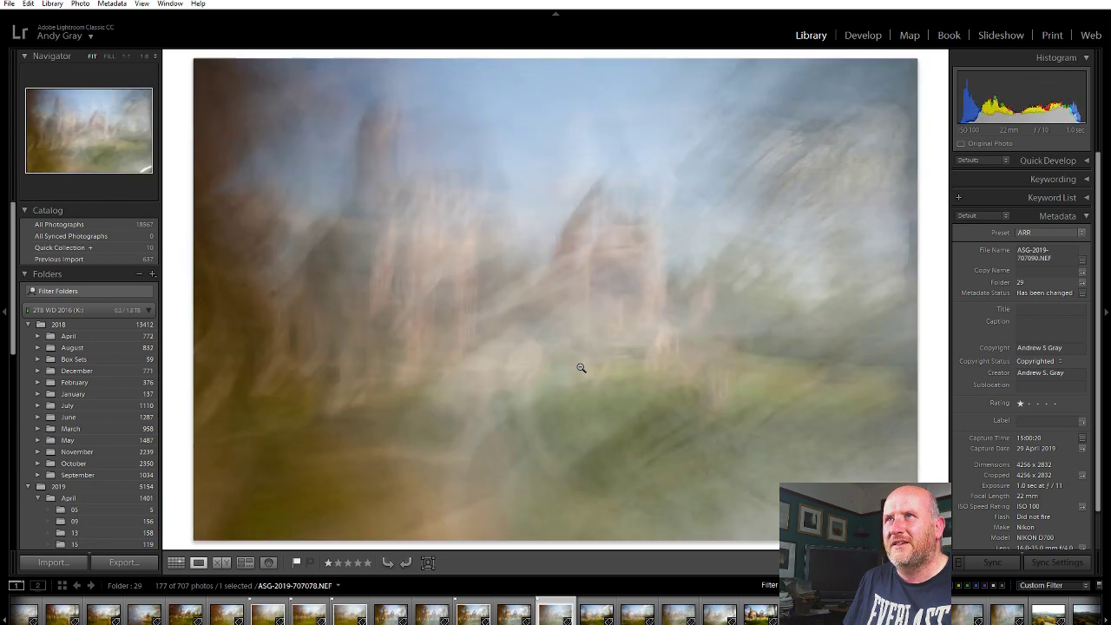
key(Right)
key(Right)
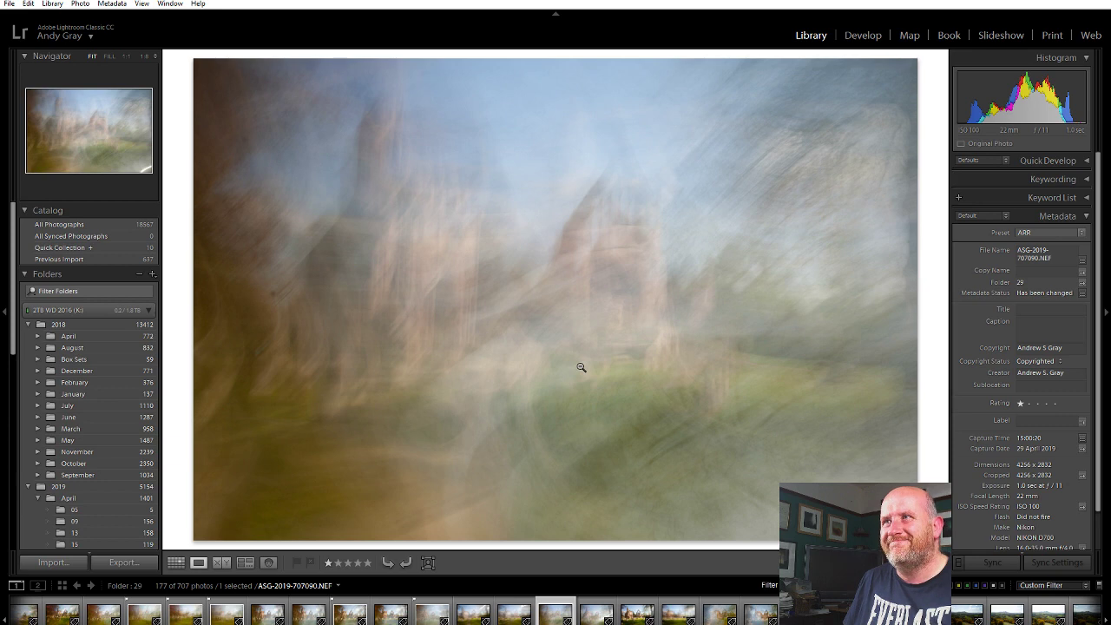
key(Right)
key(Right)
key(Right)
key(Right)
key(Right)
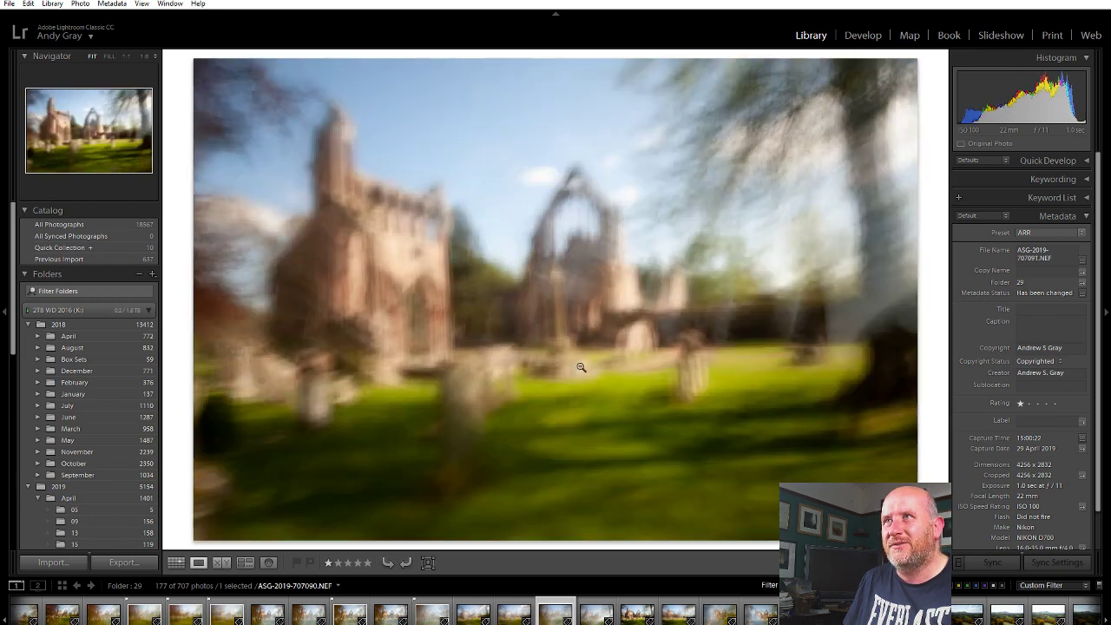
key(Right)
key(Right)
key(Right)
key(Right)
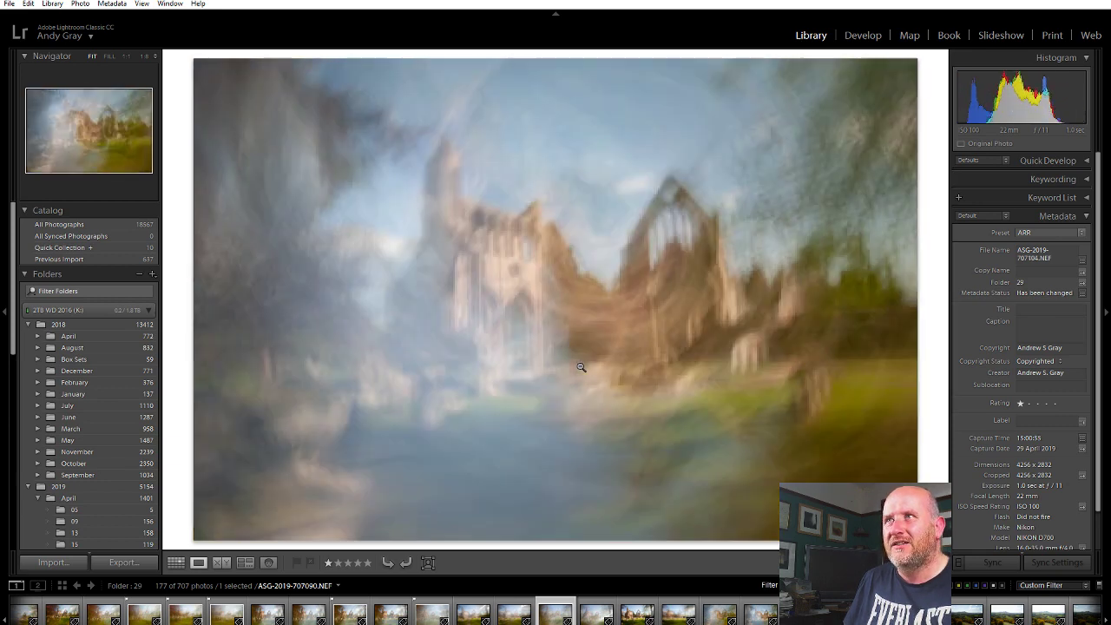
key(Right)
key(Right)
key(Right)
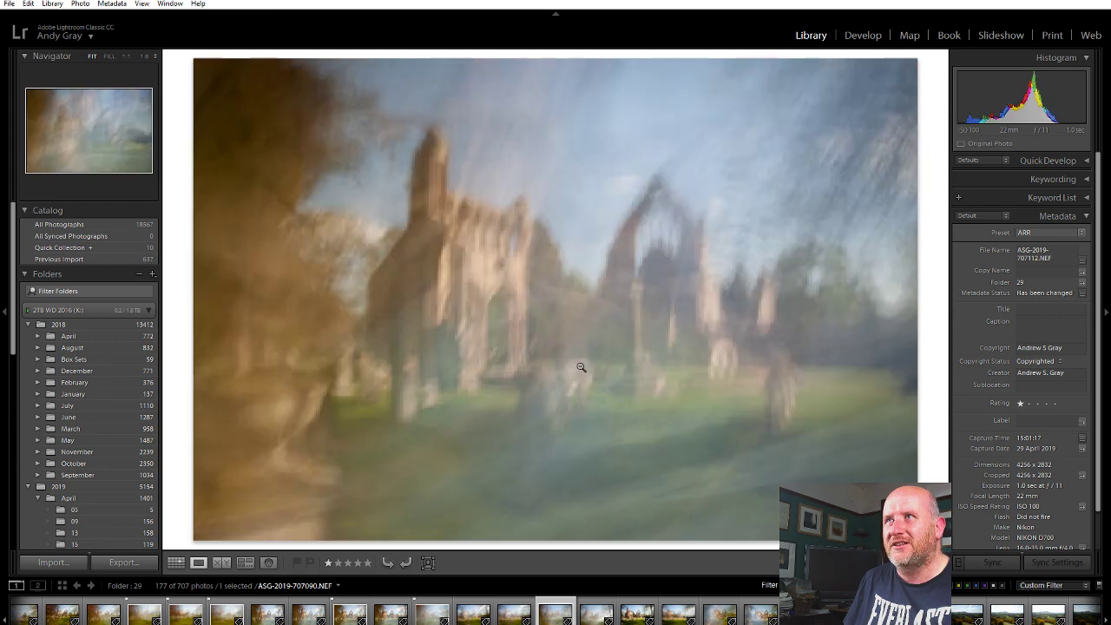
key(Right)
key(Right)
key(Right)
key(Right)
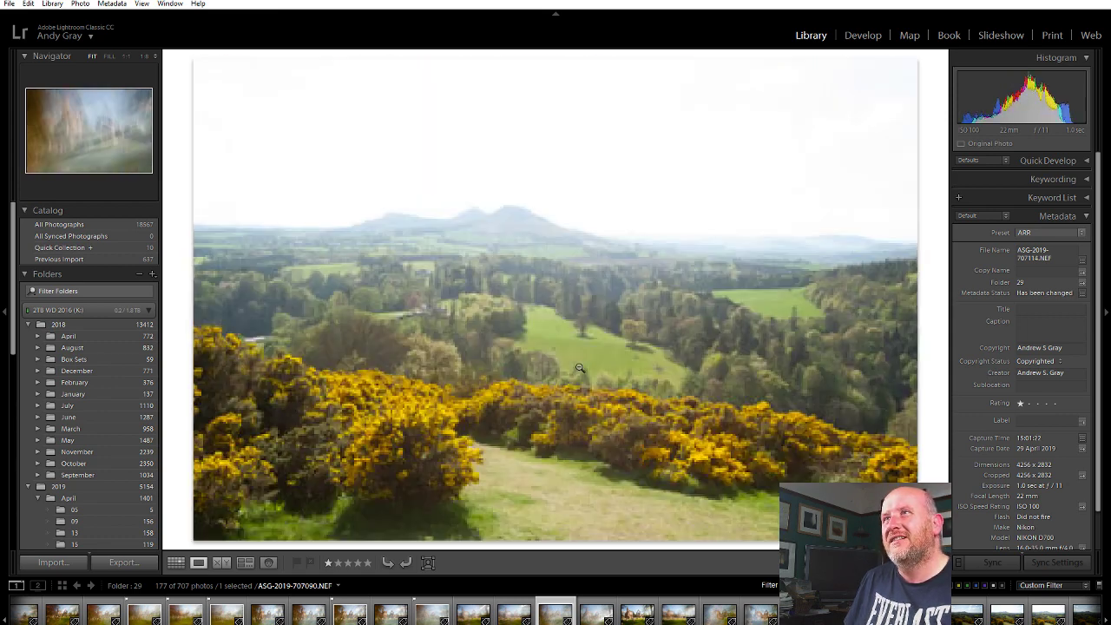
Step: Return to the early abbey frames and flag ASG-2019-707056.NEF as a pick
key(Left)
key(Left)
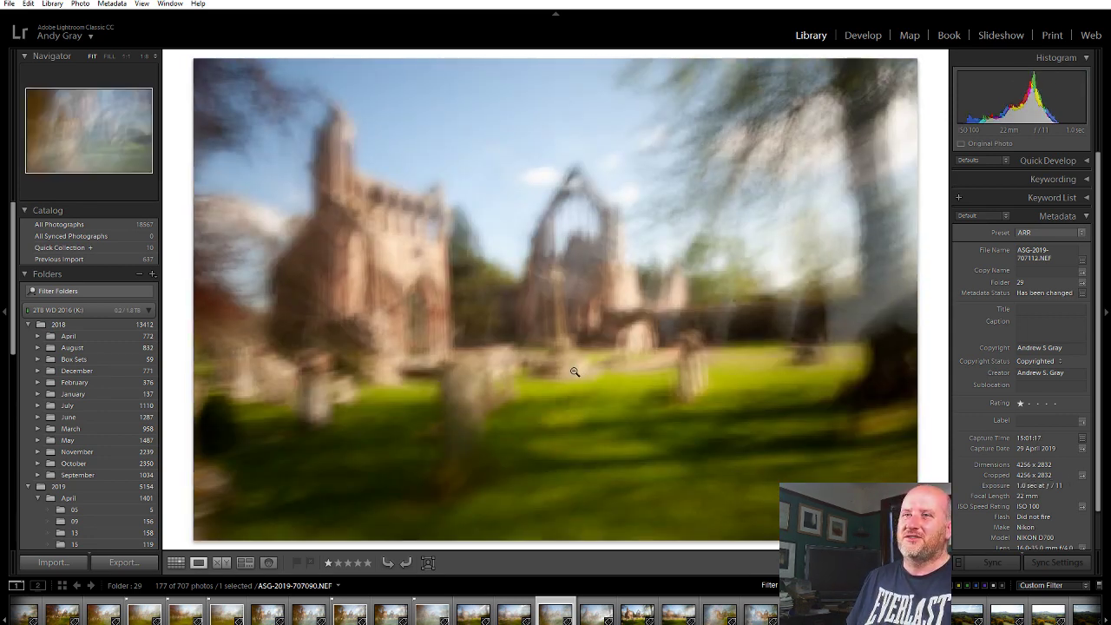
key(Left)
key(Left)
key(Left)
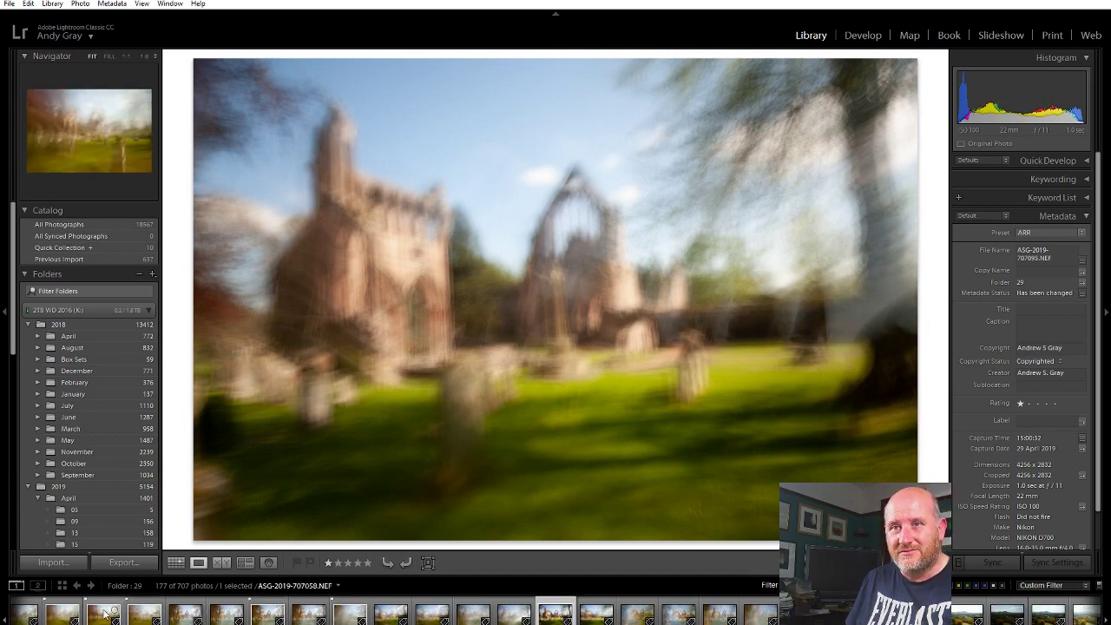
scroll(104, 614, up, 3)
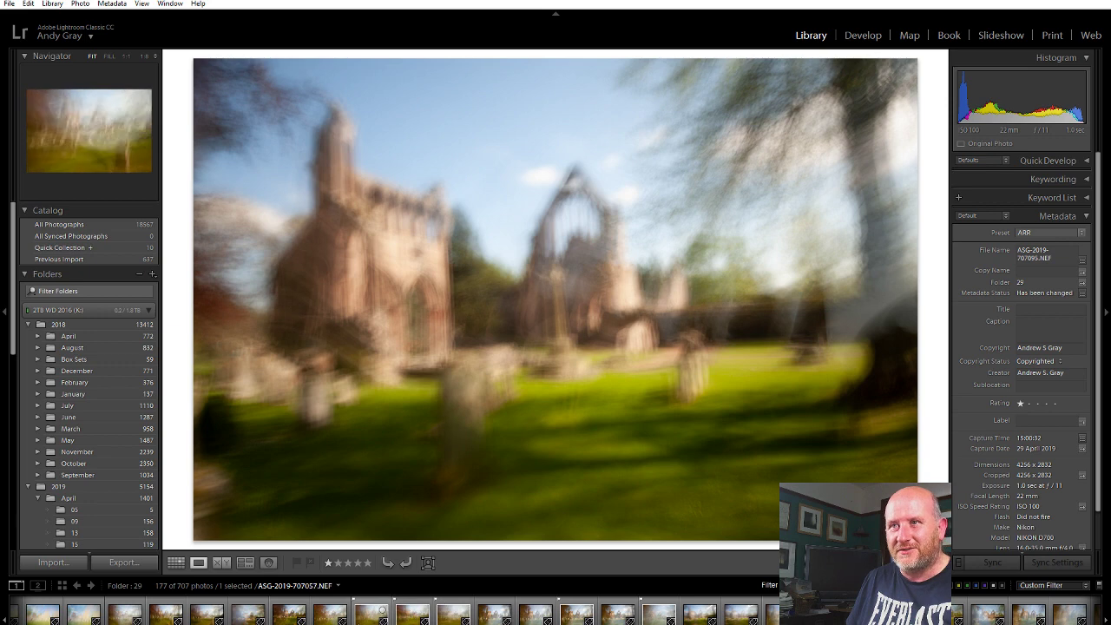
click(330, 614)
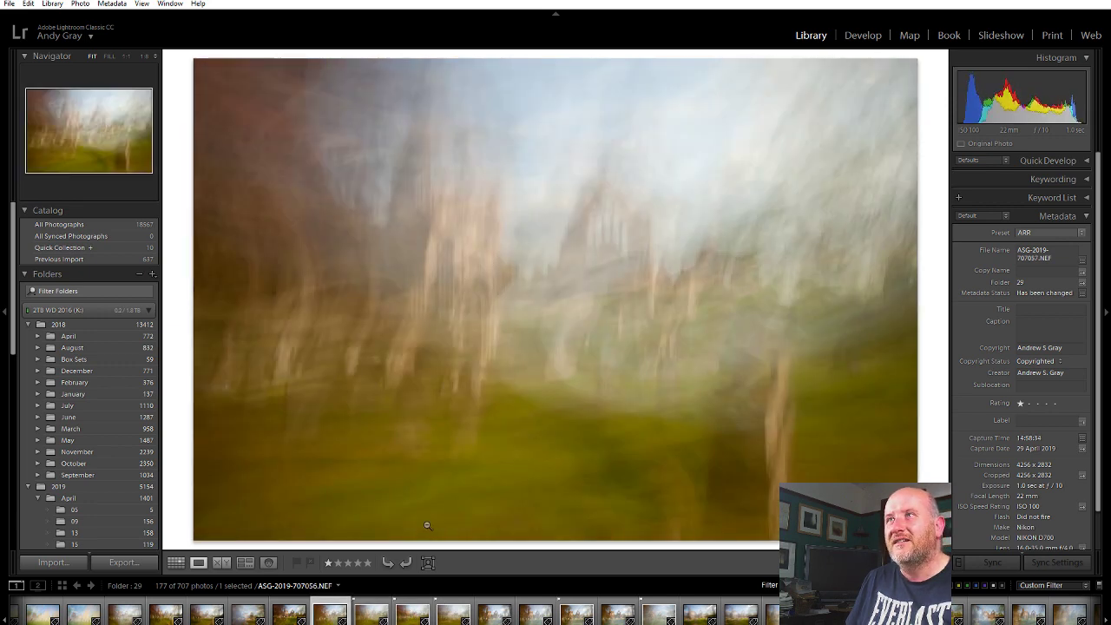
key(Left)
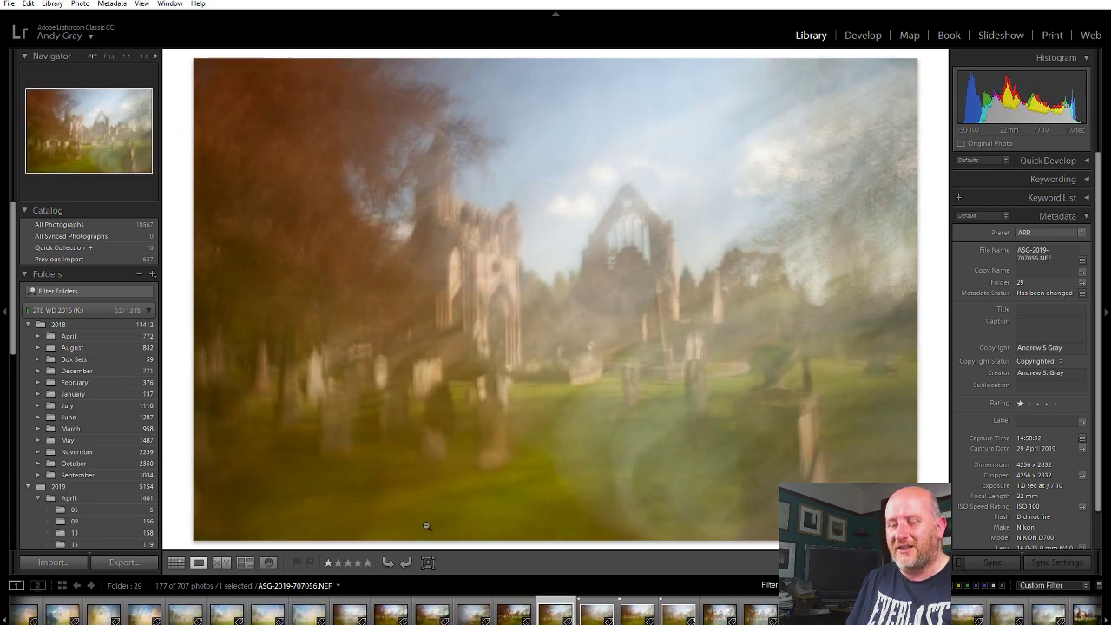
key(p)
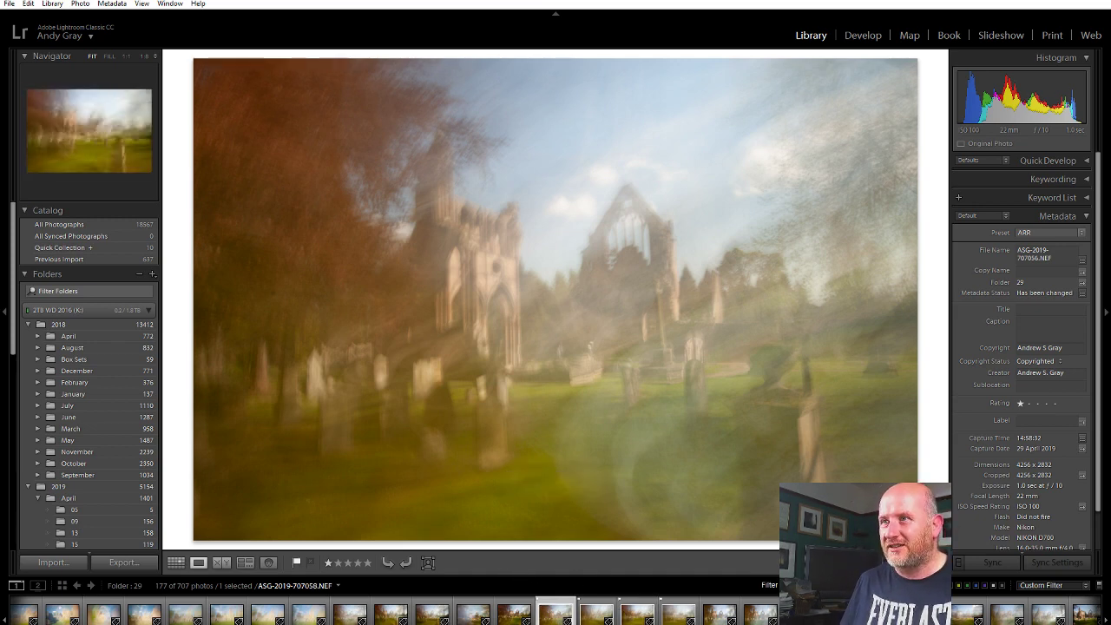
Step: Select six abbey photos for the composite, keeping ASG-2019-707056.NEF as the active one, and open it in the Develop module
shift+click(720, 613)
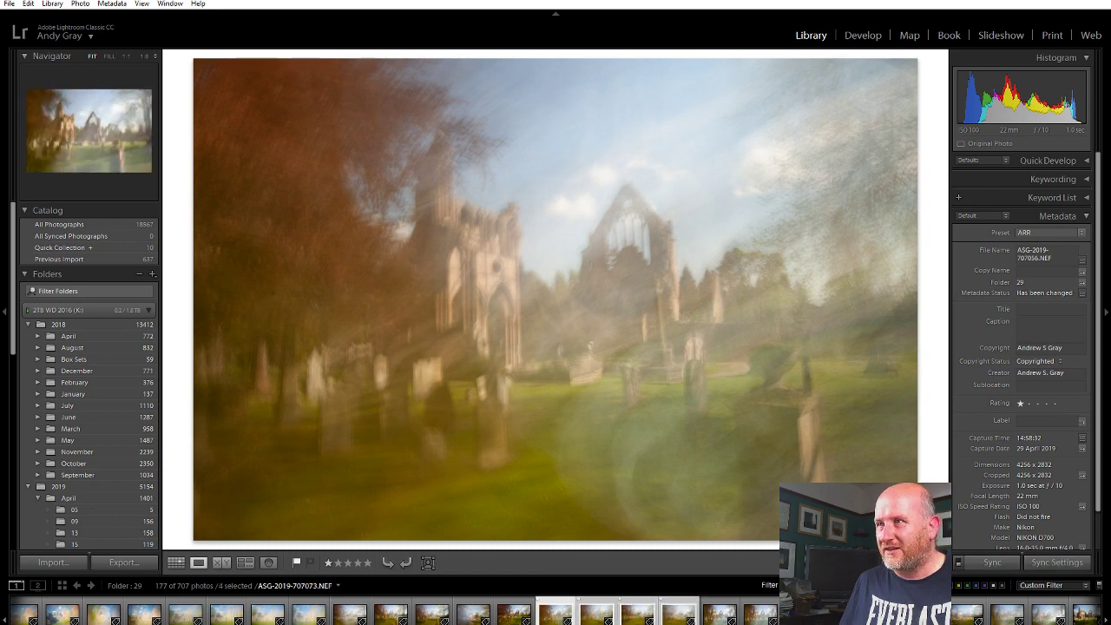
shift+click(761, 613)
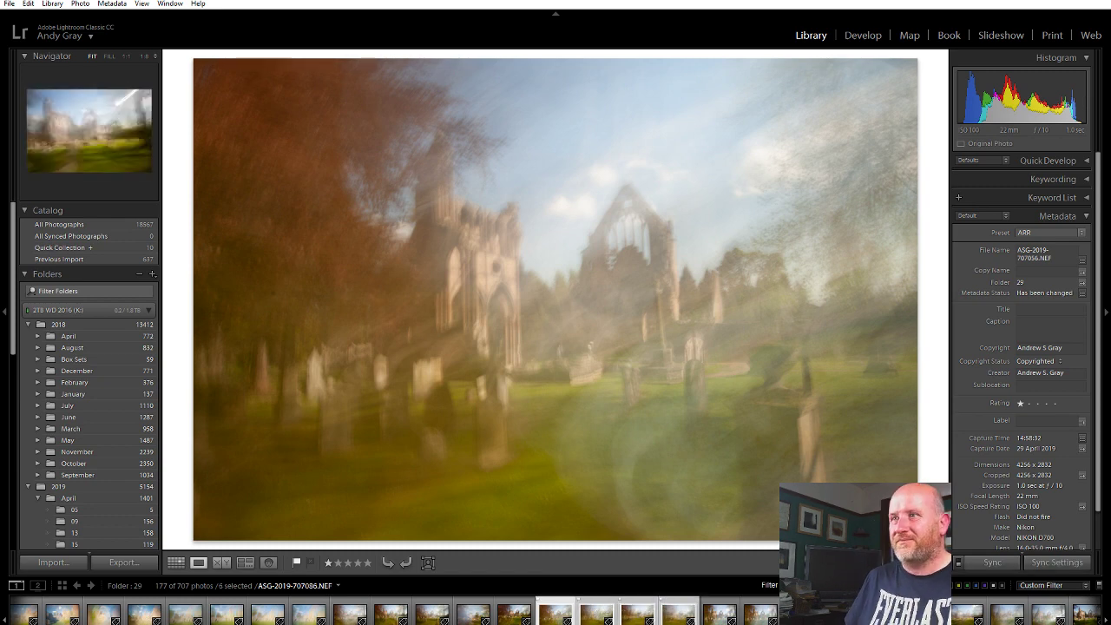
click(862, 36)
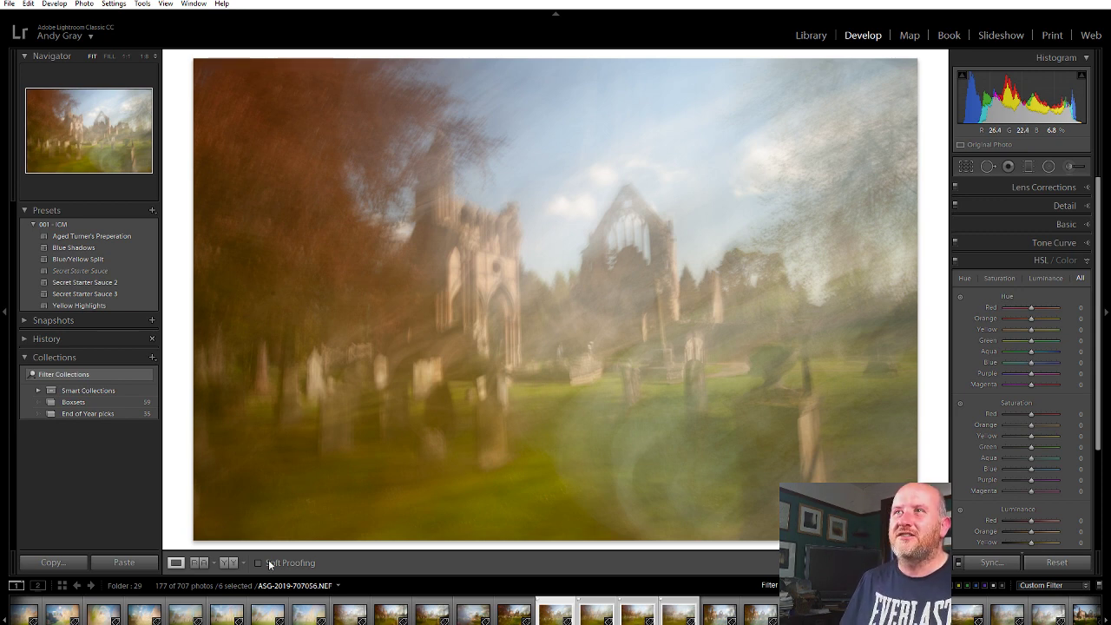
Step: Enable lens profile corrections and chromatic aberration removal on ASG-2019-707056.NEF, and set the profile's vignetting amount to 193
click(1041, 260)
click(1051, 186)
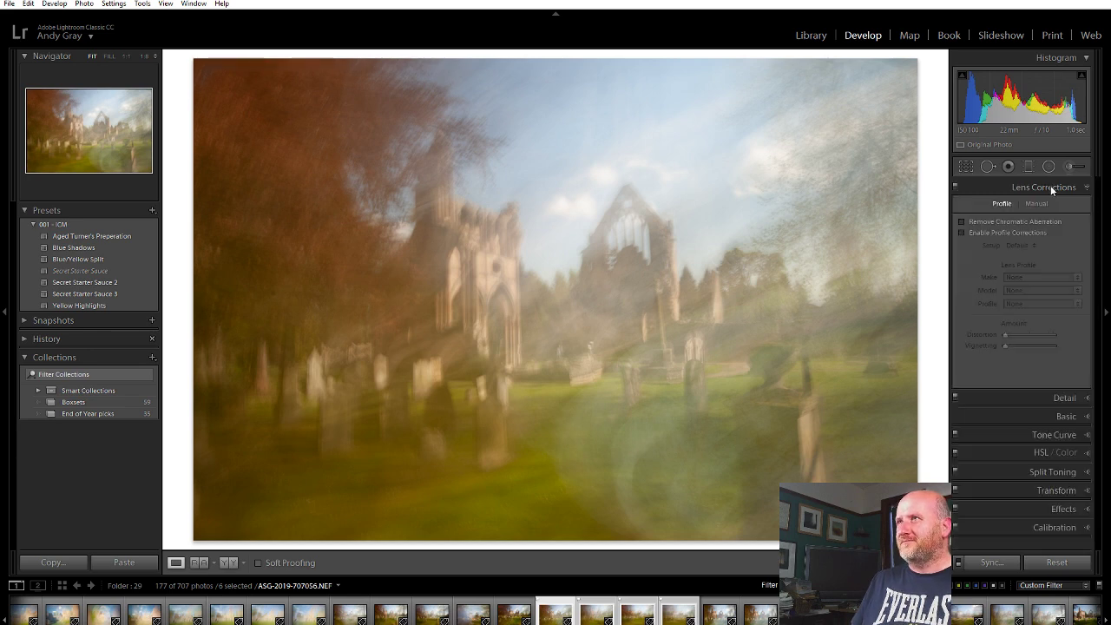
click(996, 235)
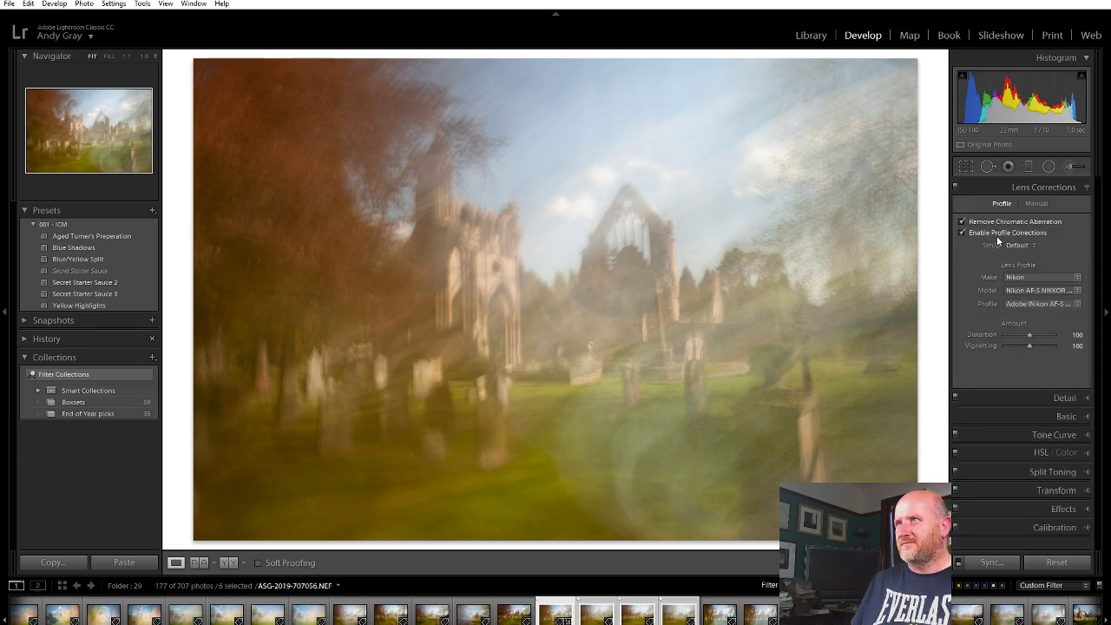
drag(1030, 346, 1052, 344)
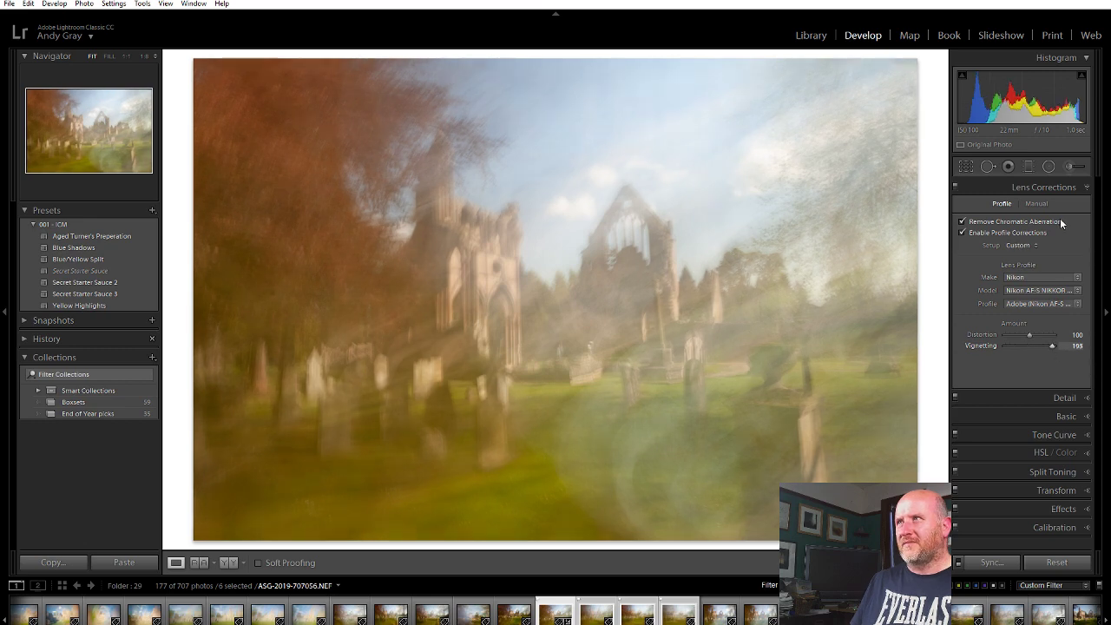
click(1049, 186)
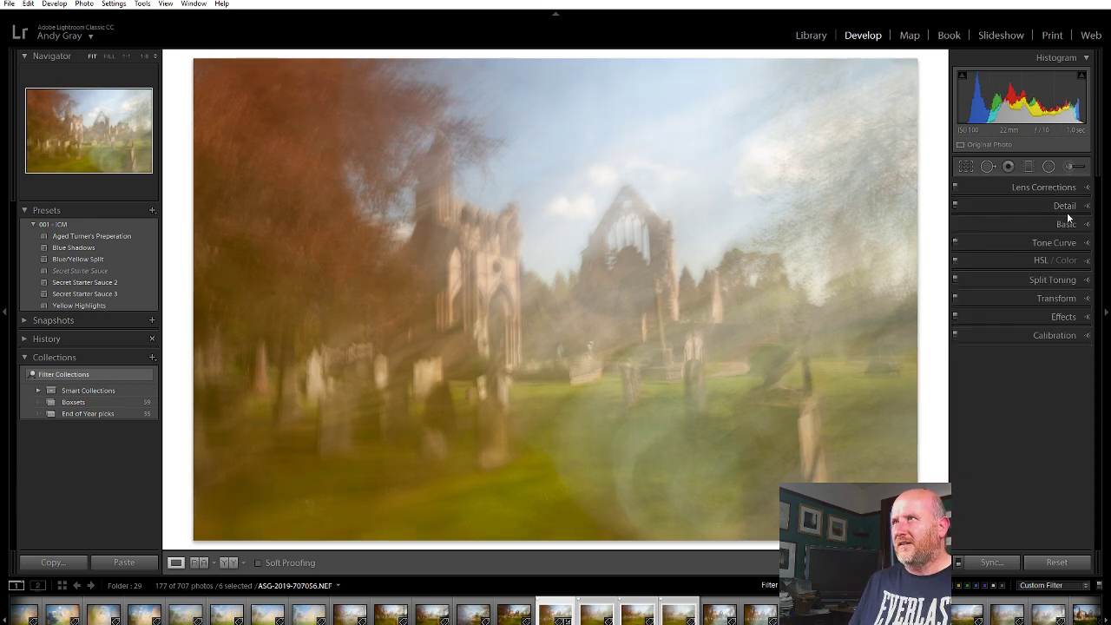
Step: Apply the Secret Starter Sauce 2 preset to the abbey photo ASG-2019-707056.NEF
click(1065, 208)
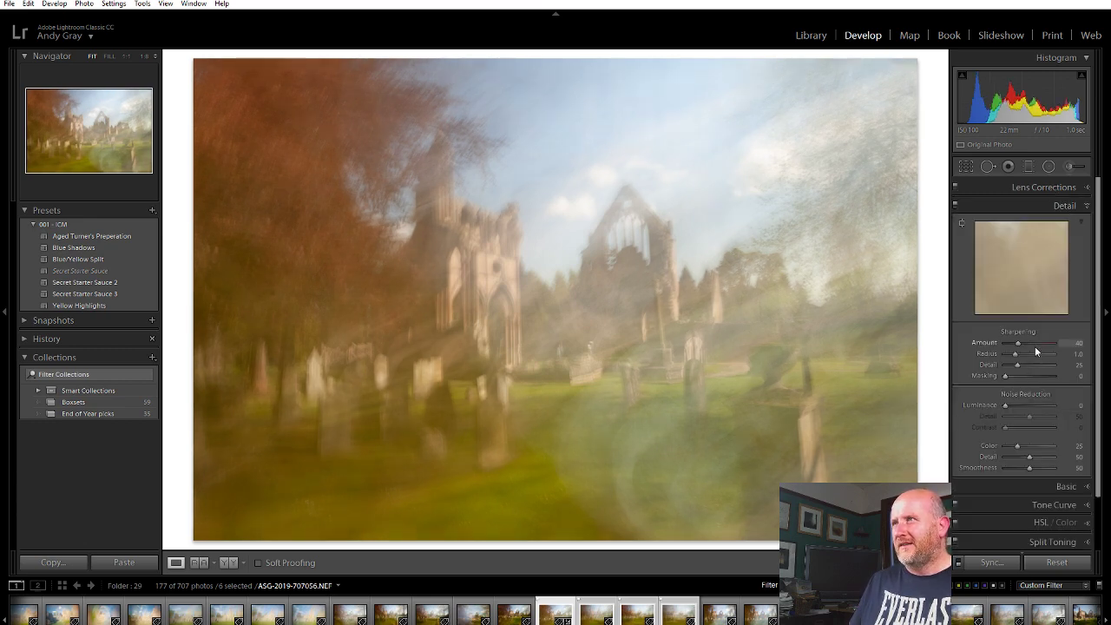
click(1064, 206)
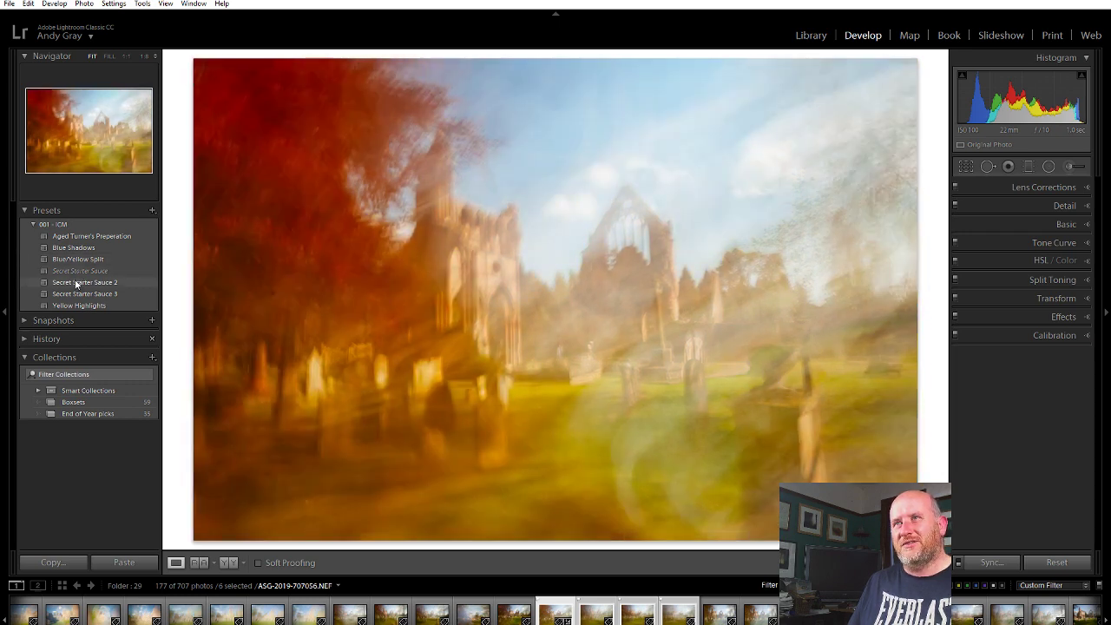
click(76, 283)
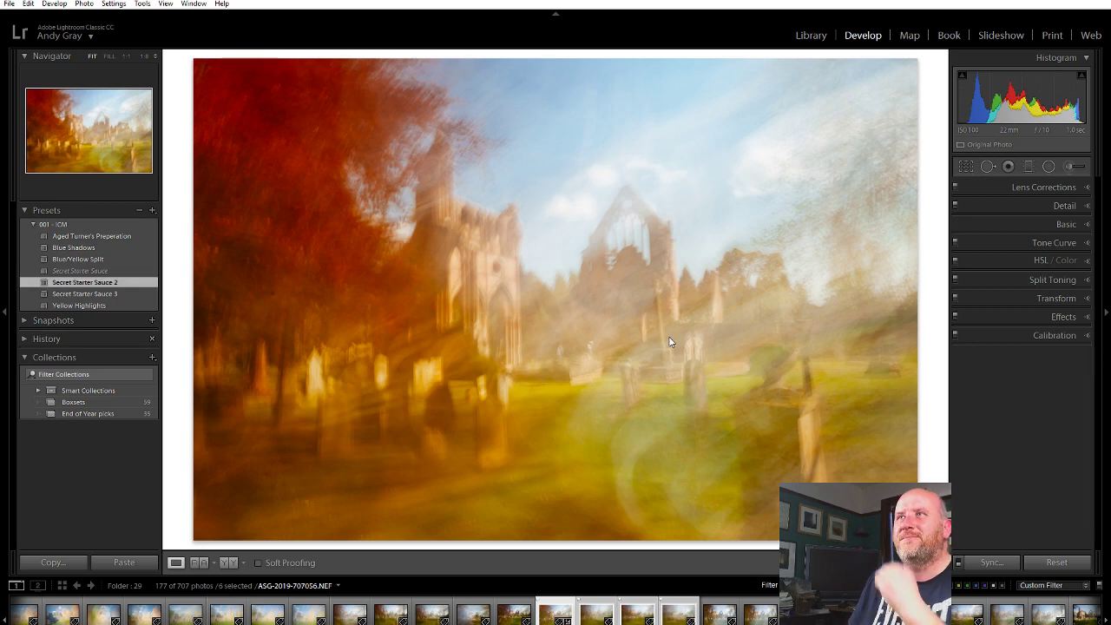
Step: Set the abbey photo's luminance noise reduction to 50
click(1075, 224)
click(1076, 224)
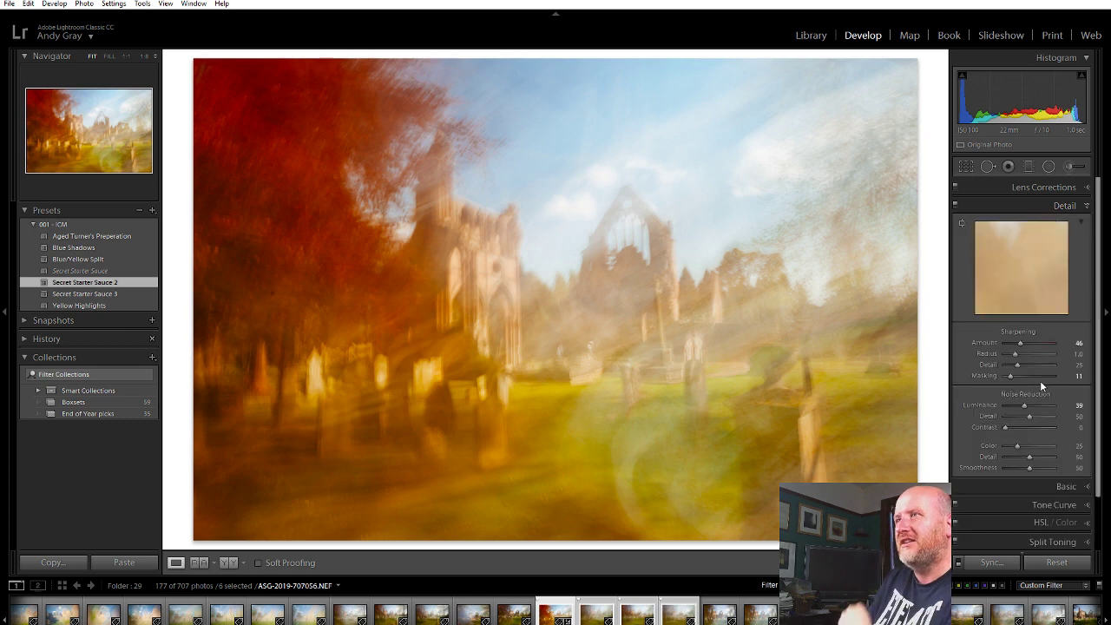
click(1028, 404)
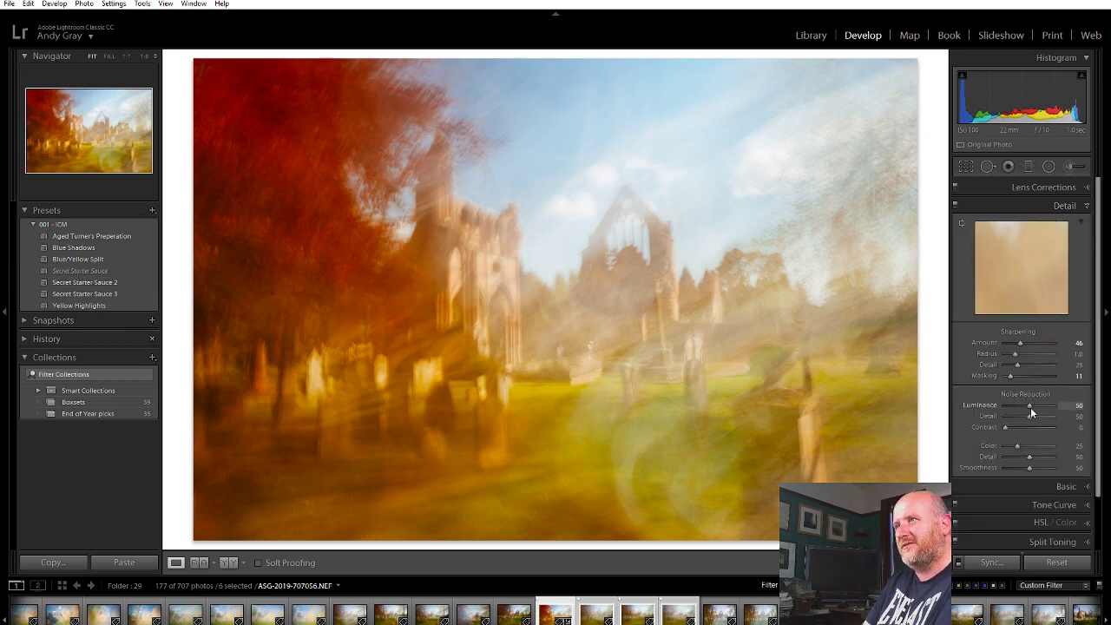
click(1066, 207)
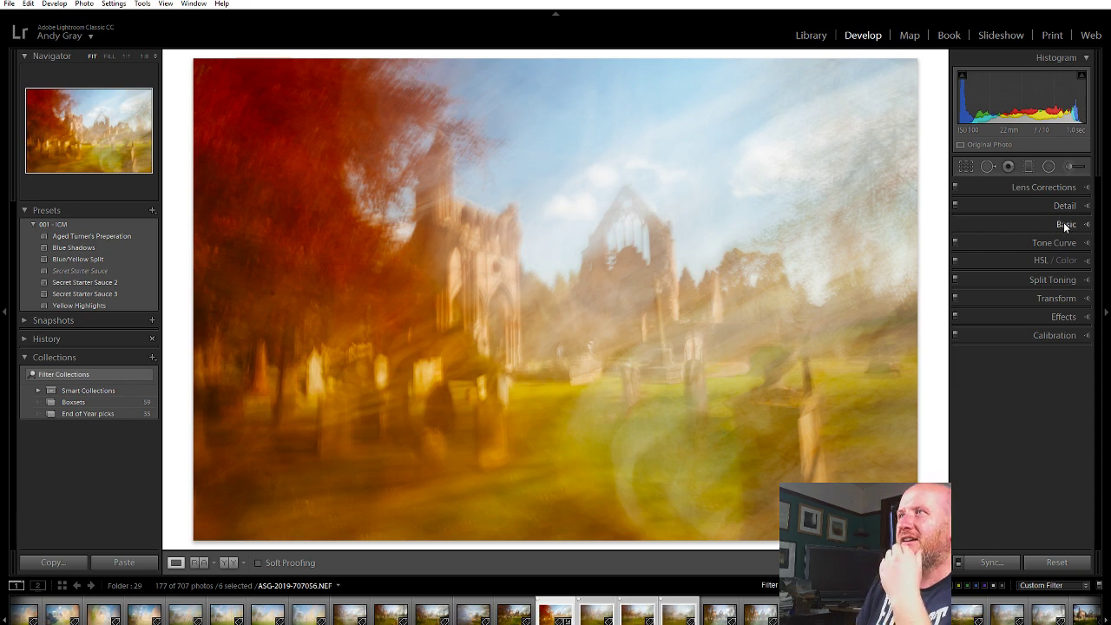
Step: Try the Auto, Daylight and Cloudy white balance settings on the abbey photo, and restore As Shot
click(1066, 225)
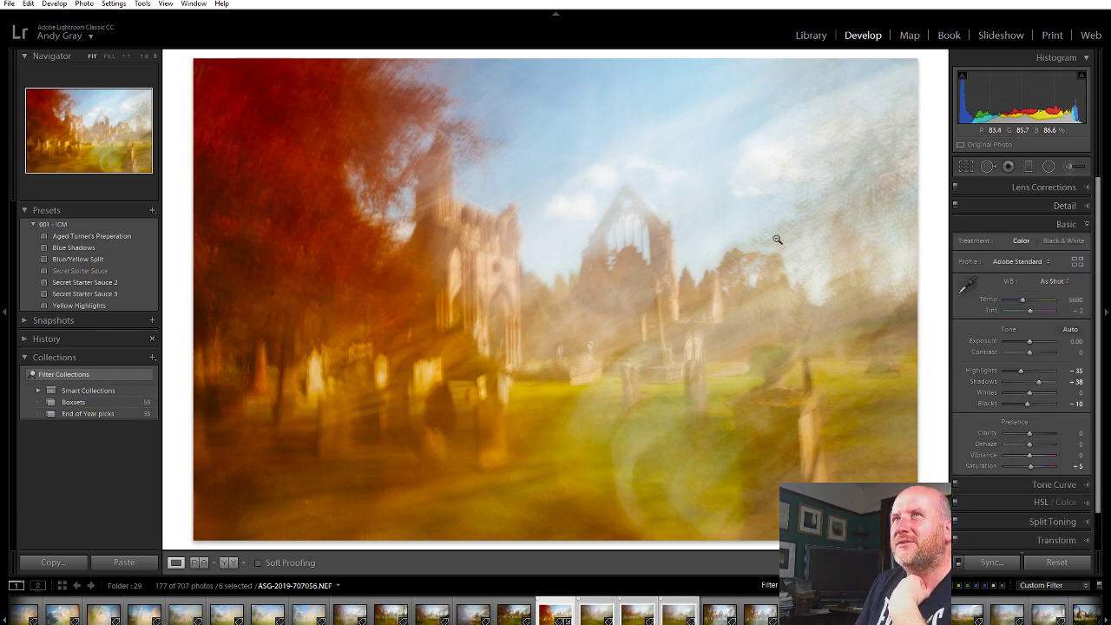
click(1052, 281)
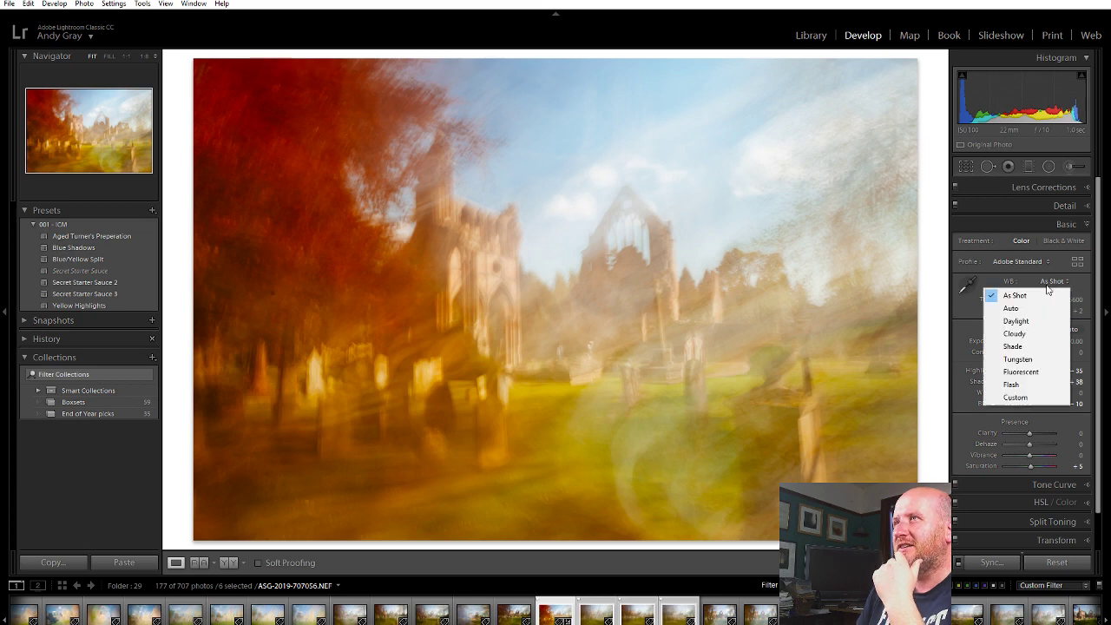
click(1028, 309)
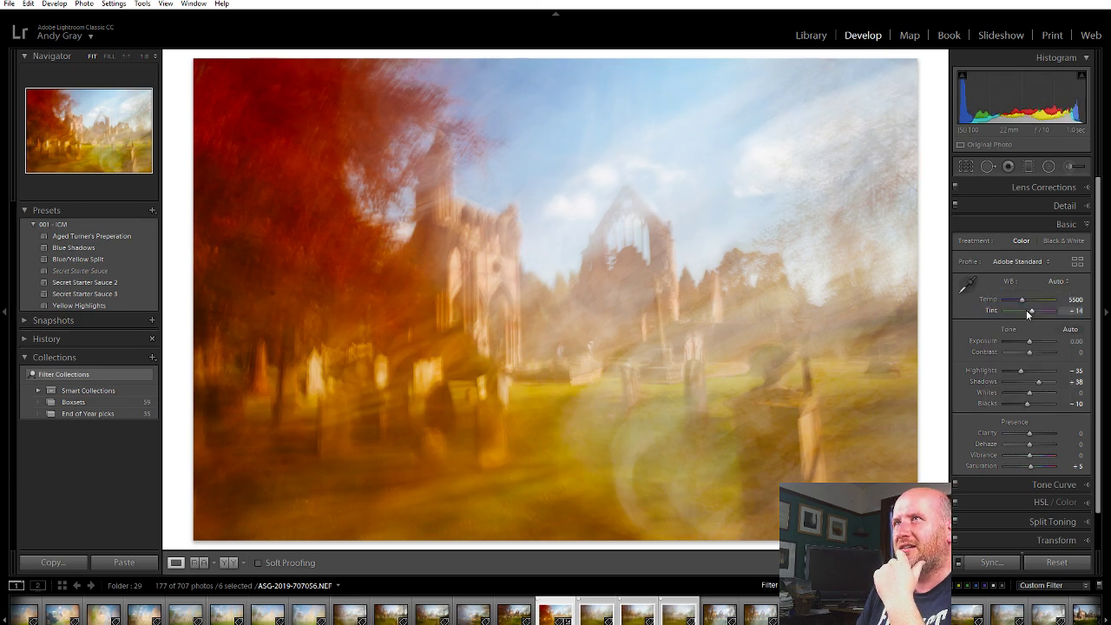
click(1054, 281)
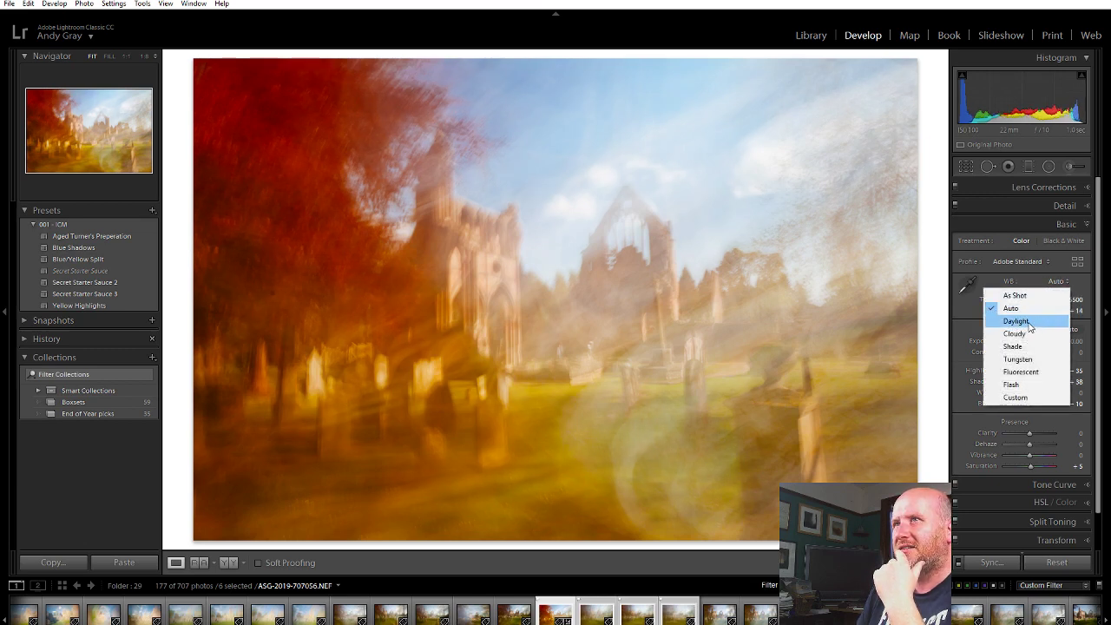
click(1029, 320)
click(1053, 281)
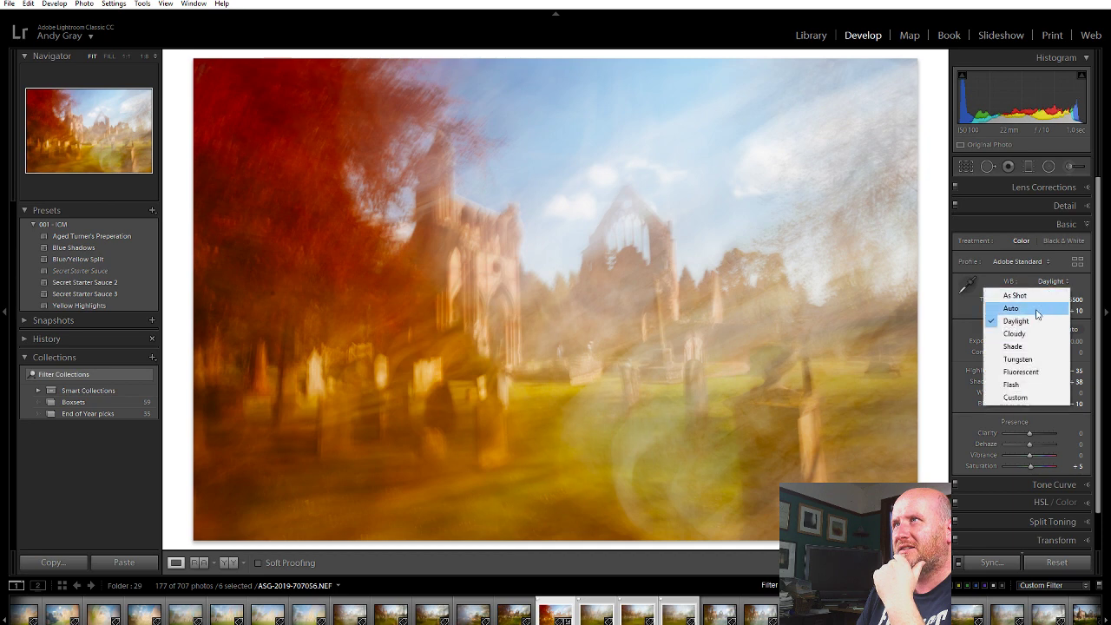
click(1030, 335)
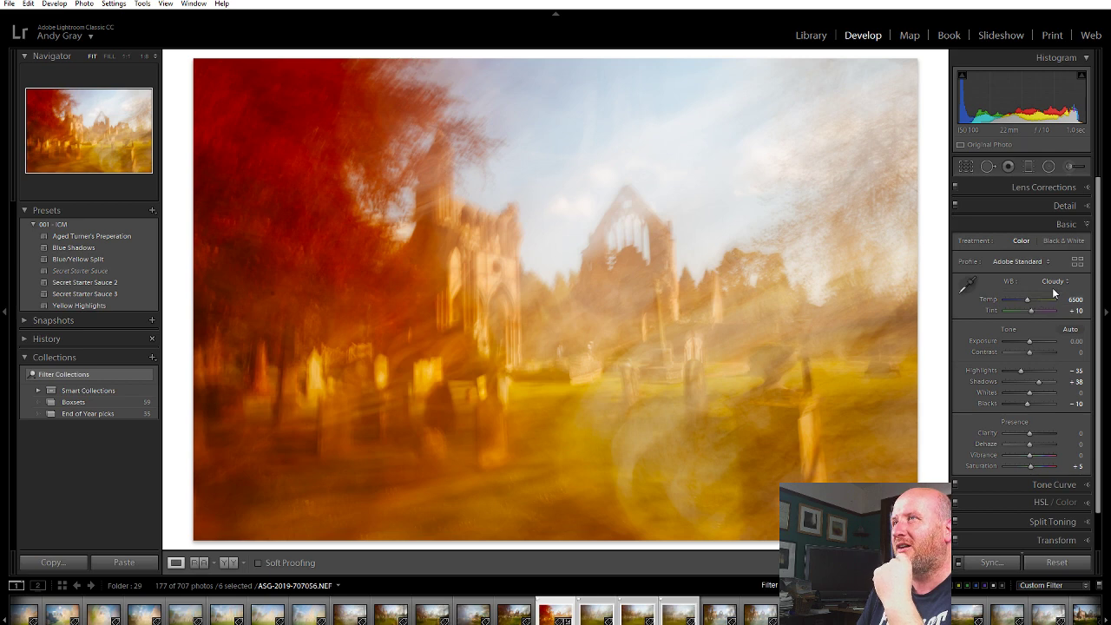
click(1052, 286)
click(1042, 293)
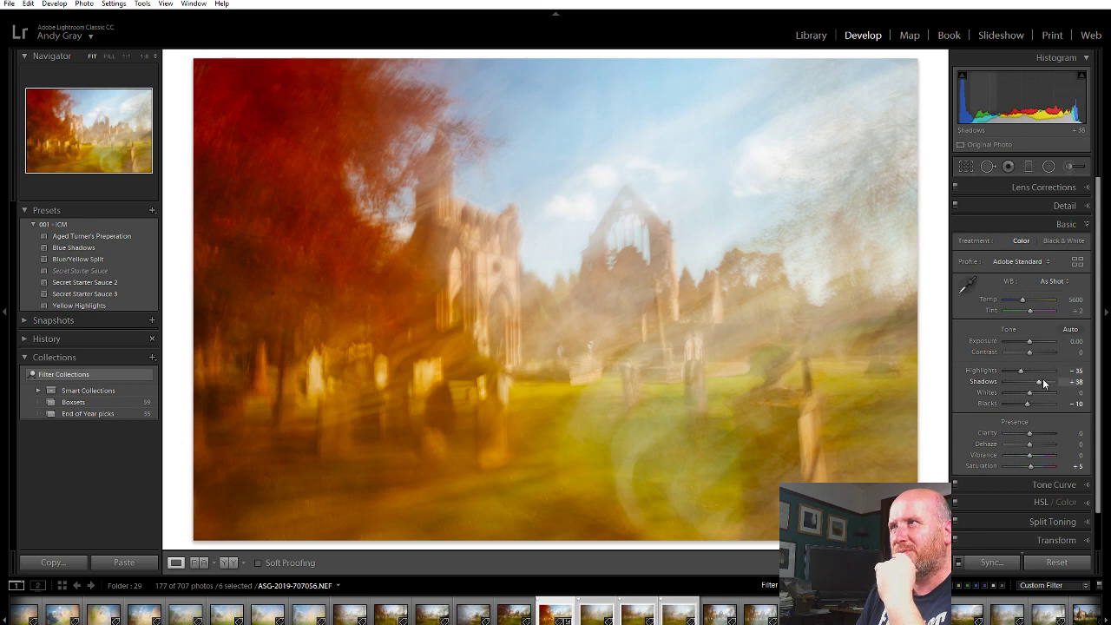
Step: Raise the abbey photo's shadows to +64 and shift its hues to yellow −81, green +15, aqua +8 and blue −16
drag(1041, 384, 1048, 385)
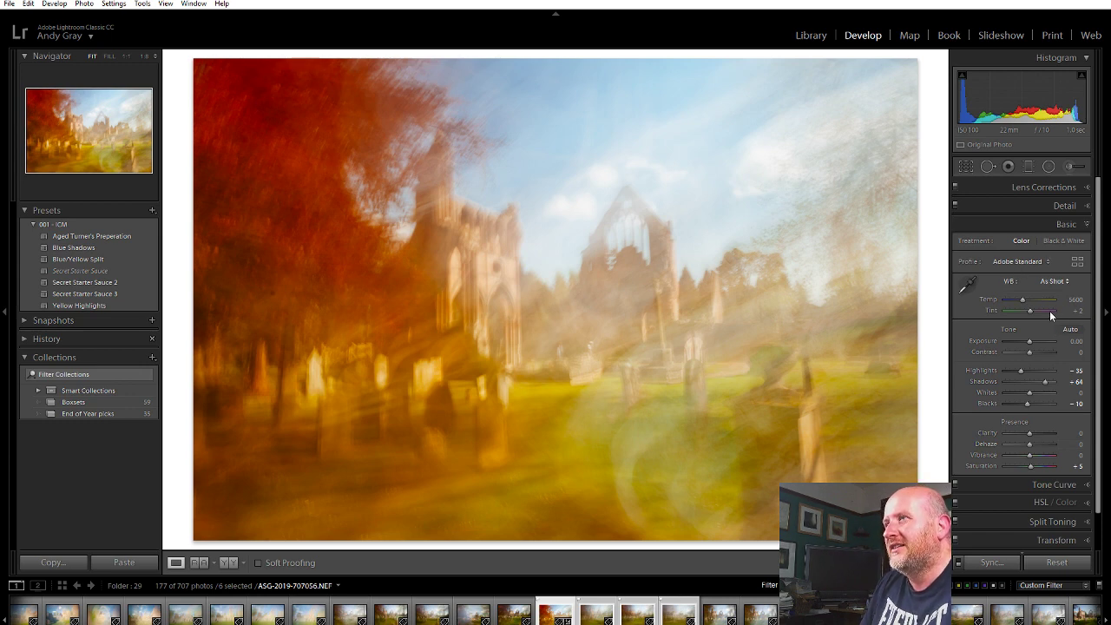
click(1038, 501)
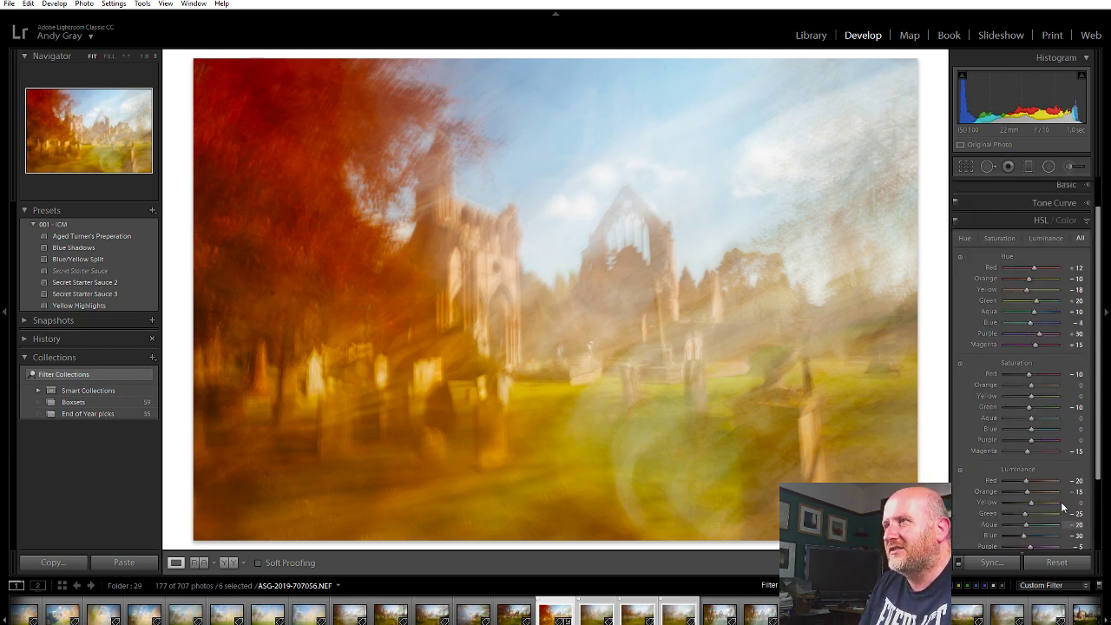
click(961, 257)
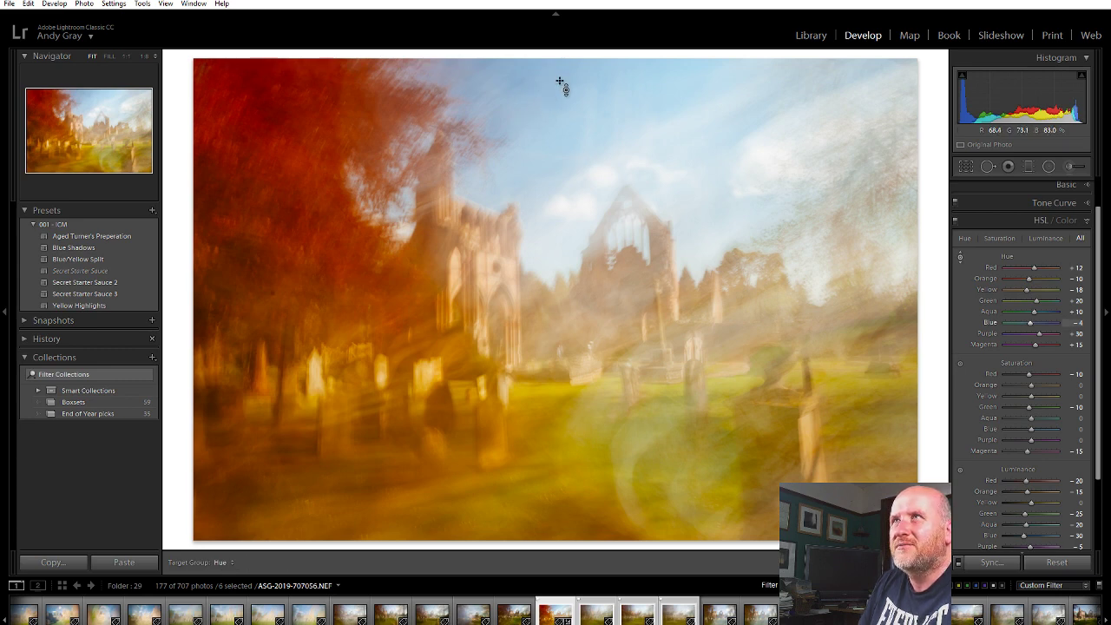
key(Up)
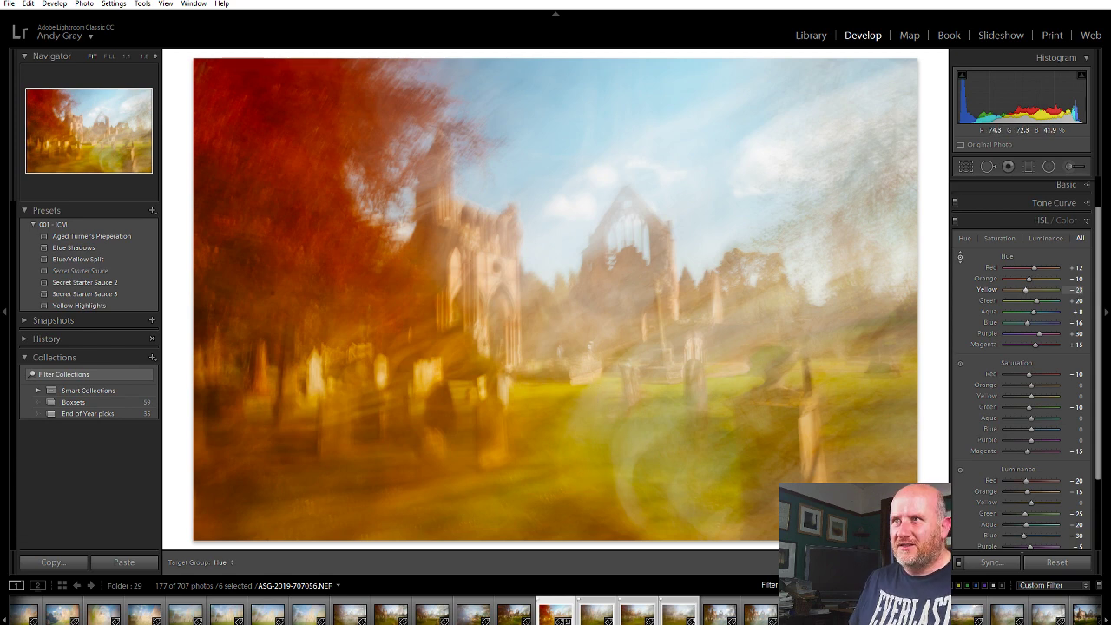
drag(573, 374, 573, 426)
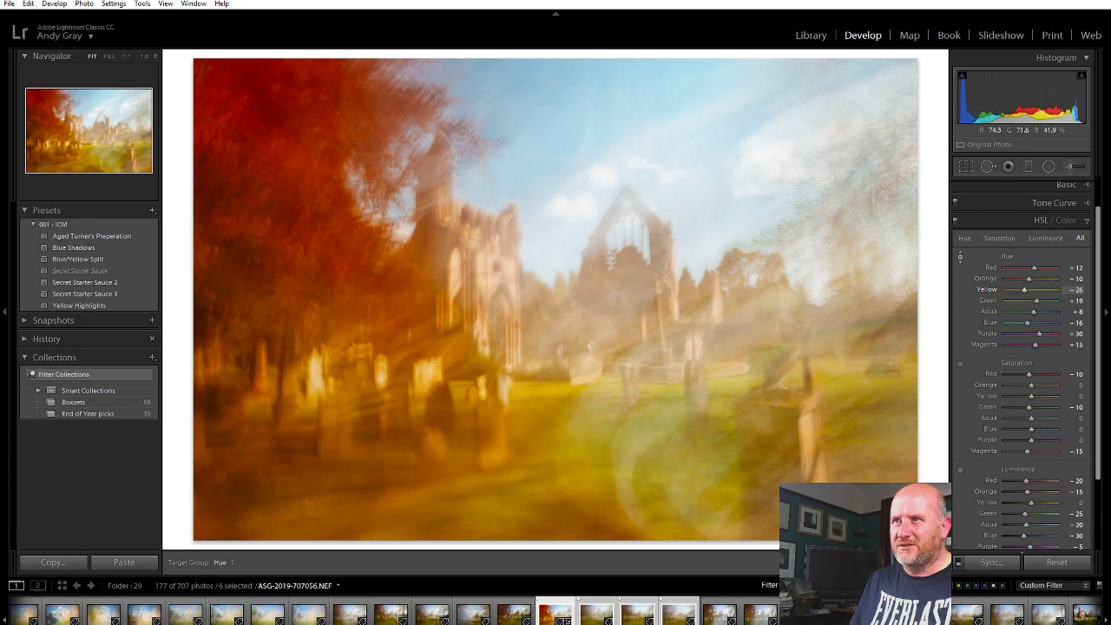
drag(573, 373, 573, 427)
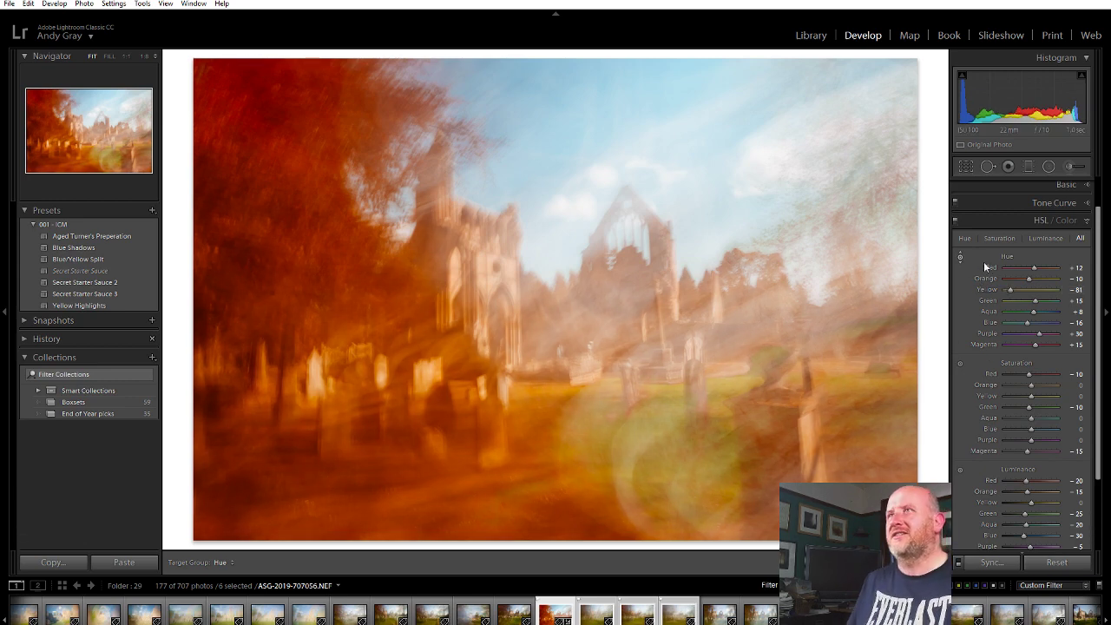
click(1047, 219)
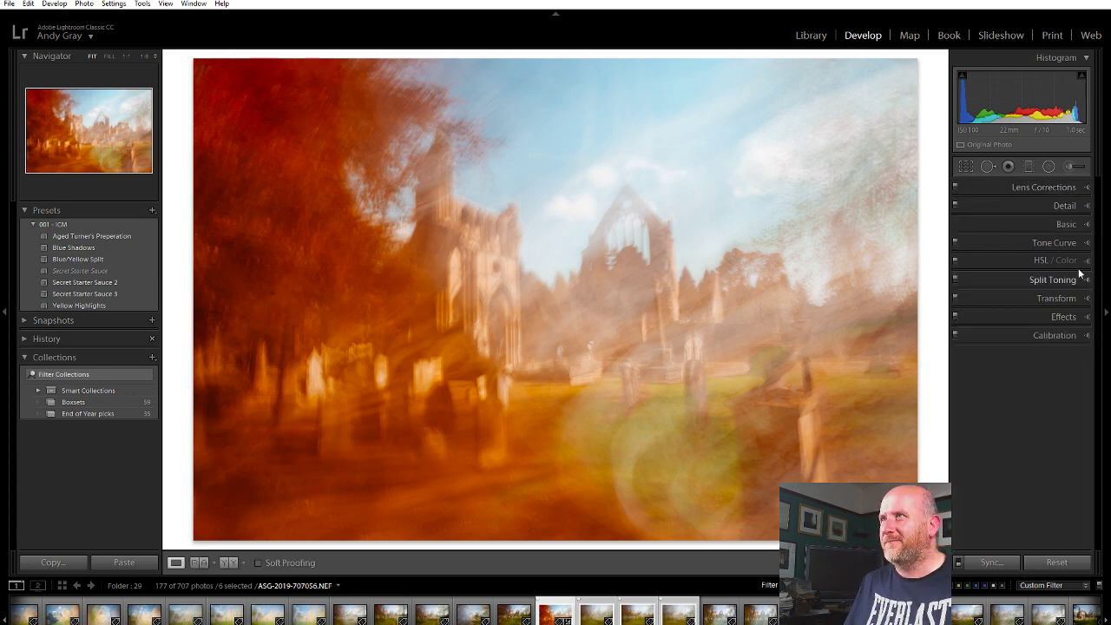
Step: Set the abbey photo's lens profile vignetting to 179 and its shadows to +100
click(1051, 185)
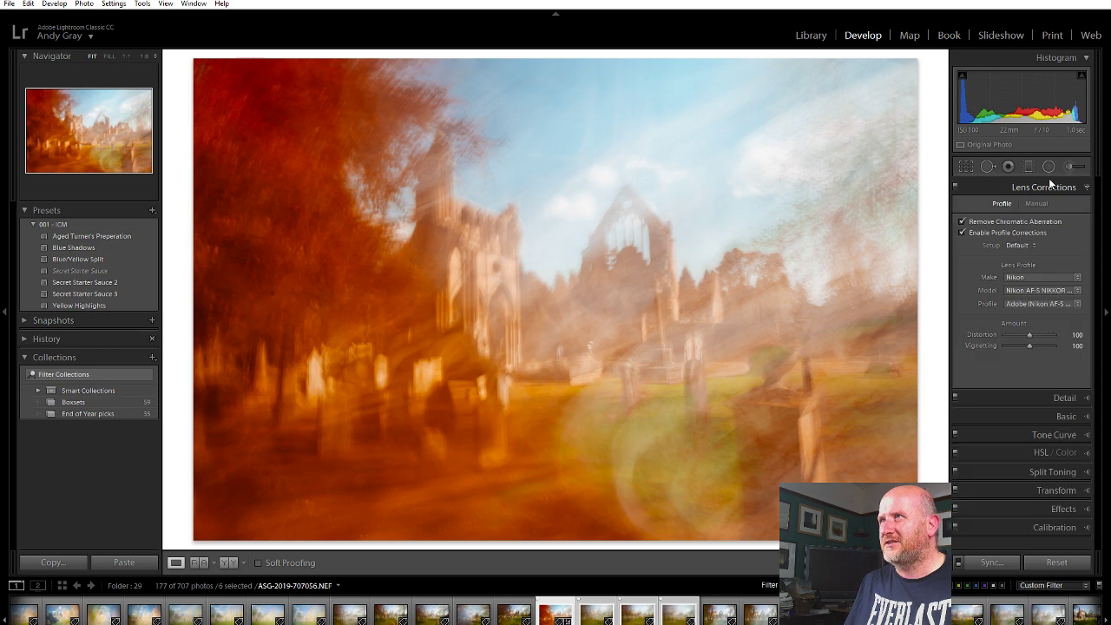
click(1048, 344)
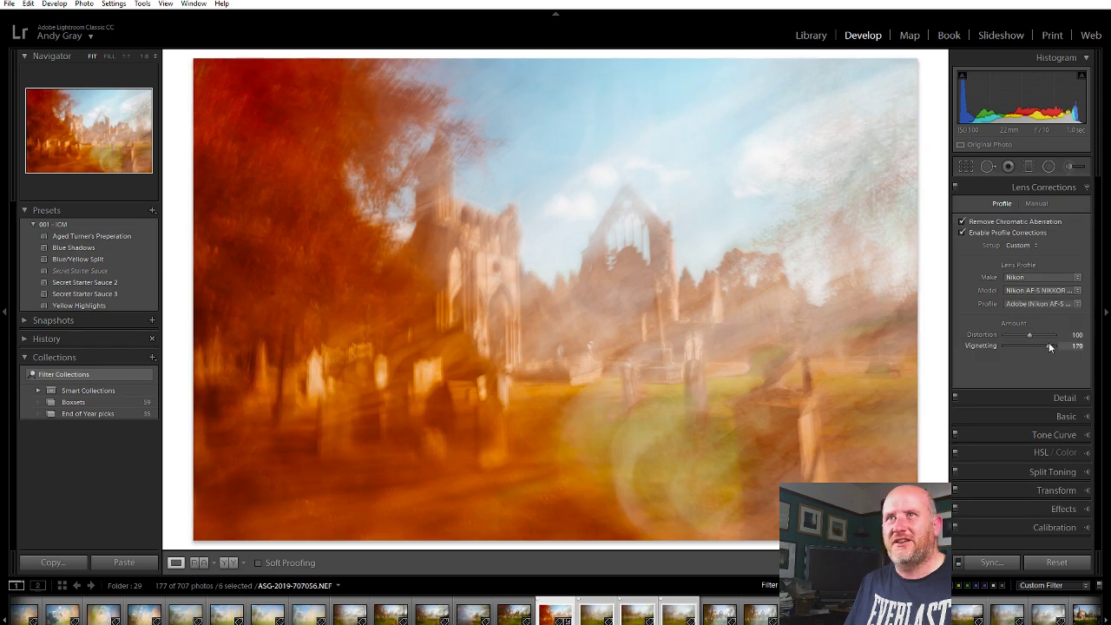
click(1063, 188)
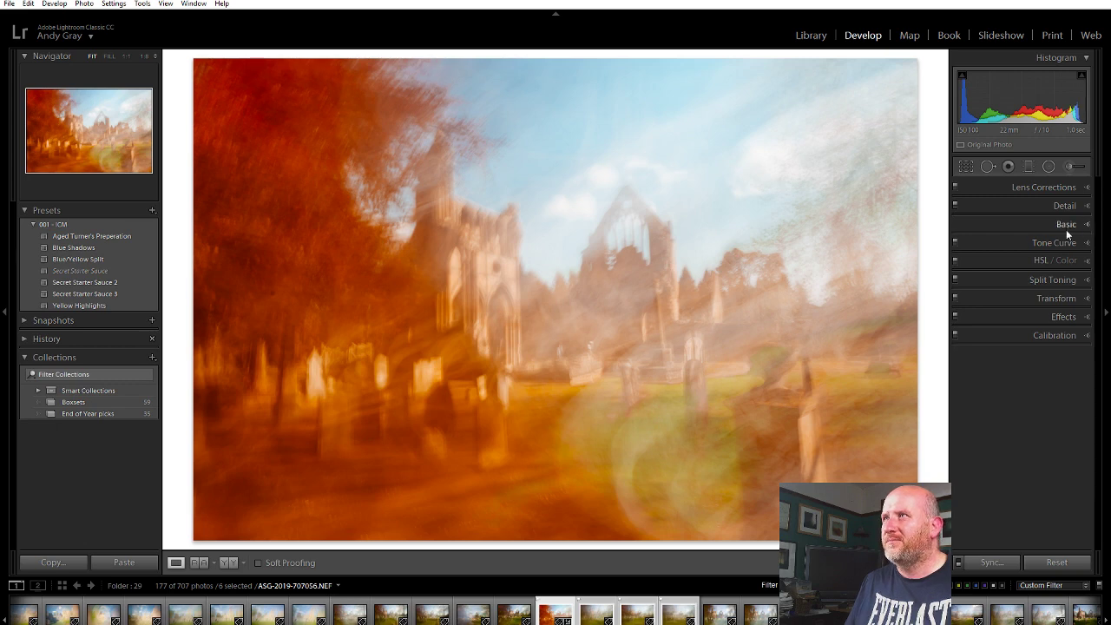
click(1067, 224)
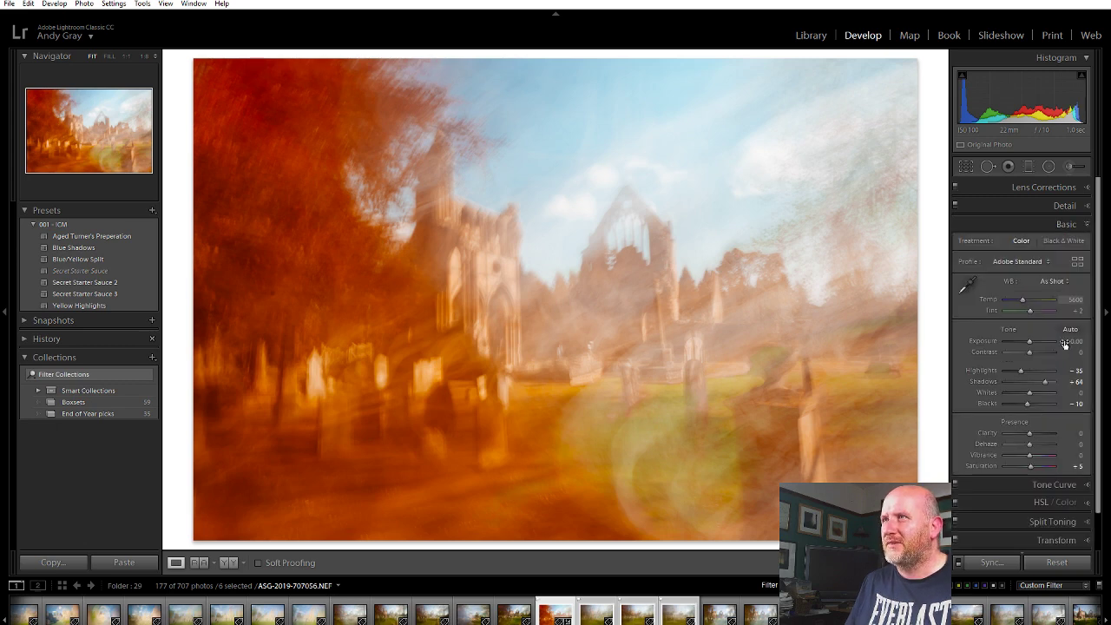
drag(1061, 385, 1099, 384)
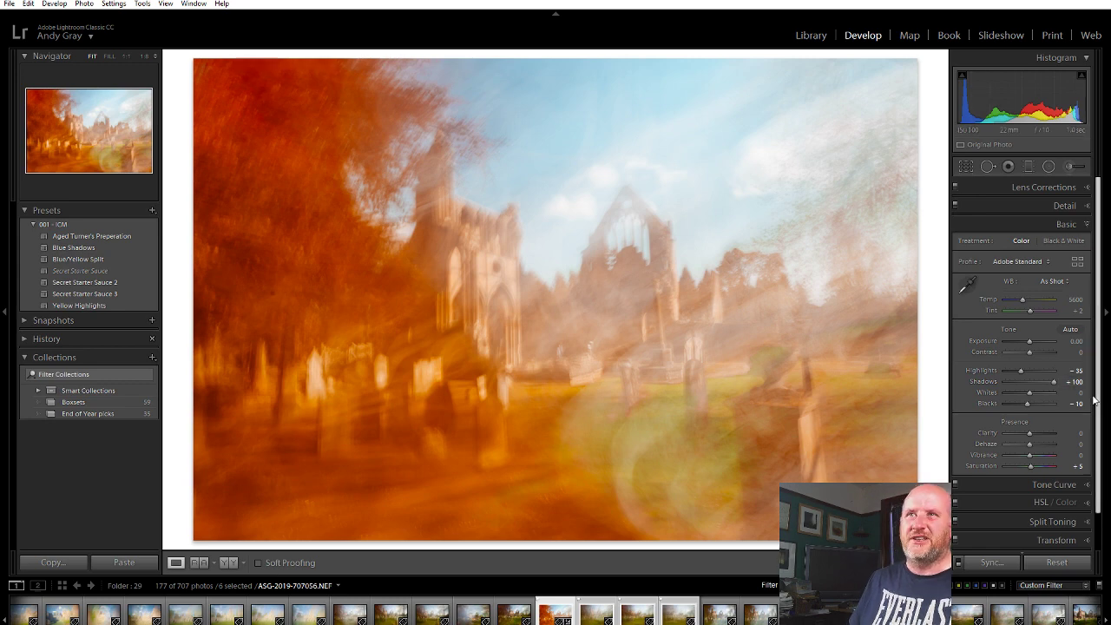
Step: Check the abbey photo with Visualize Spots and heal the spot in the red tree foliage with a size 61 brush
click(988, 166)
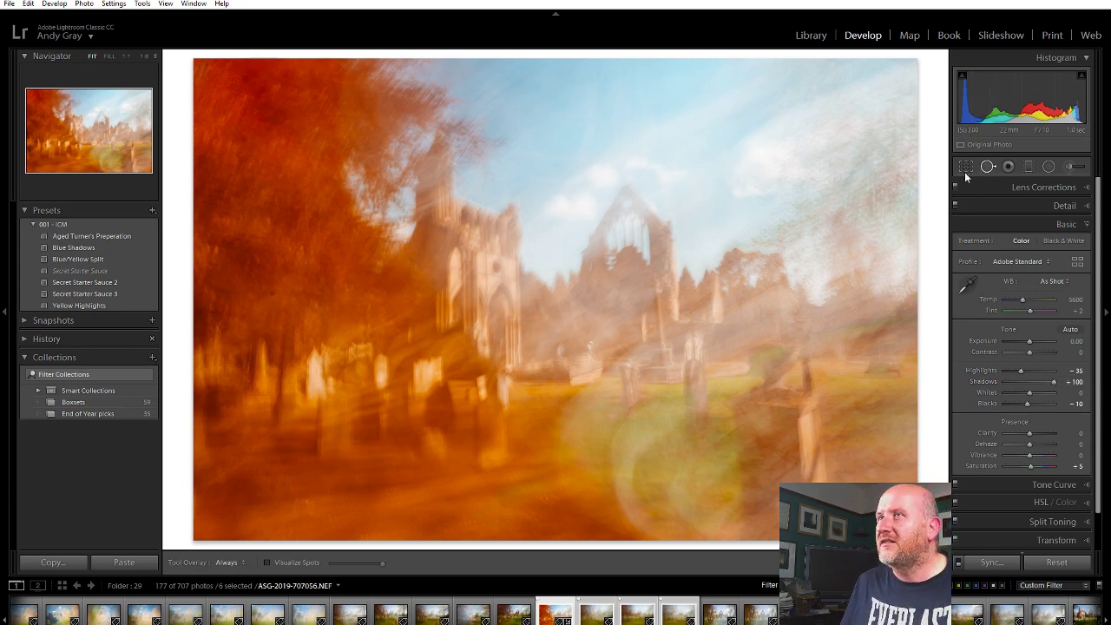
click(293, 563)
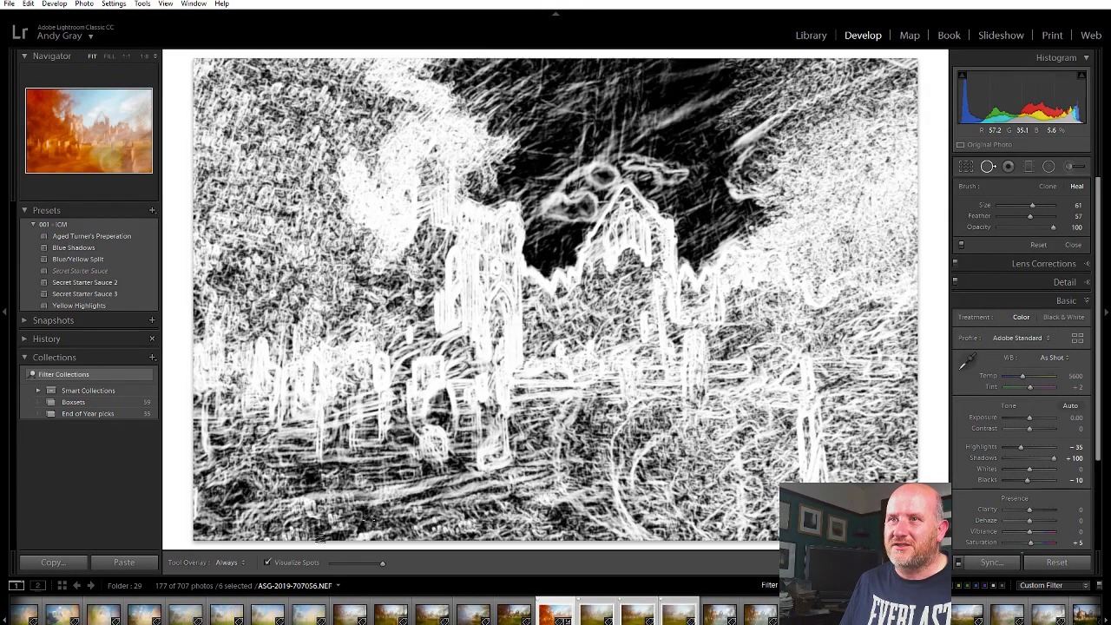
click(284, 561)
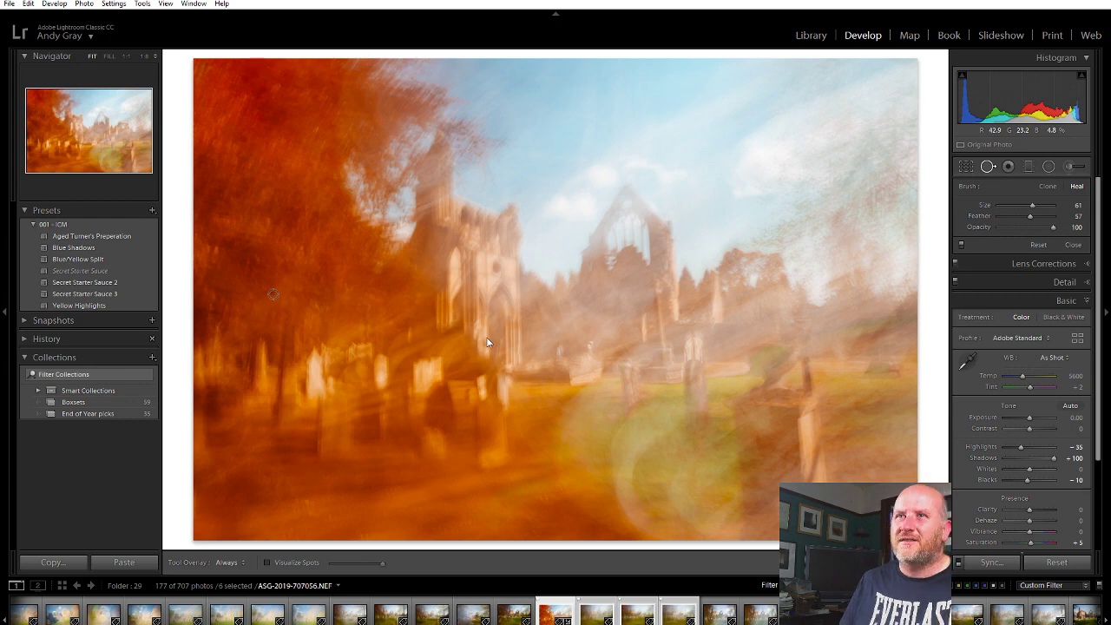
click(272, 293)
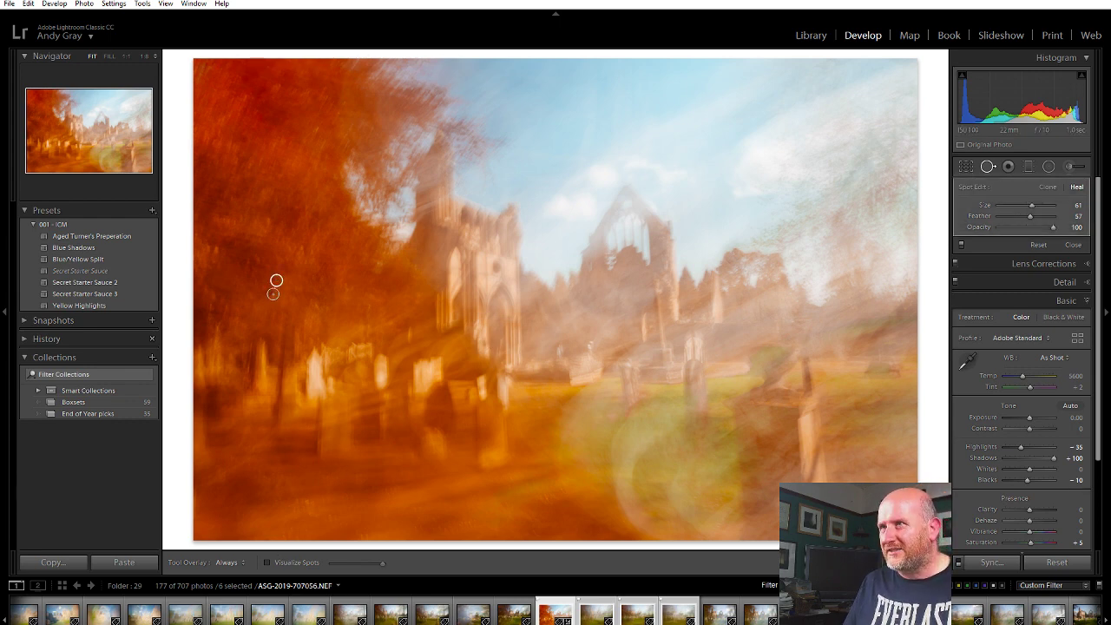
key(q)
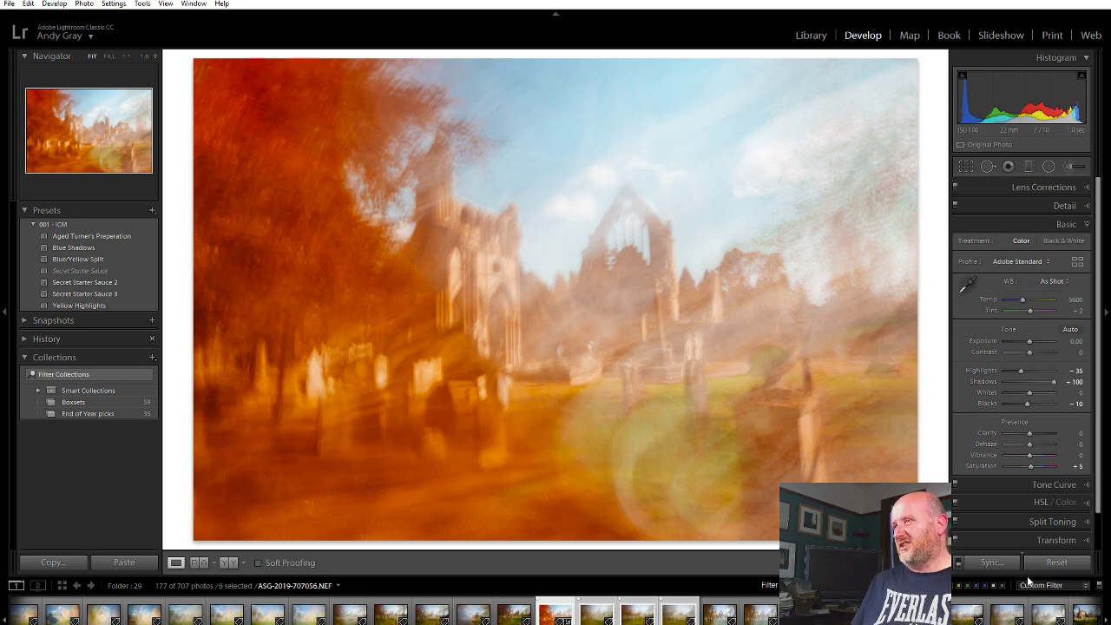
Step: Synchronize all develop settings from ASG-2019-707056.NEF to the other selected abbey photos
click(993, 561)
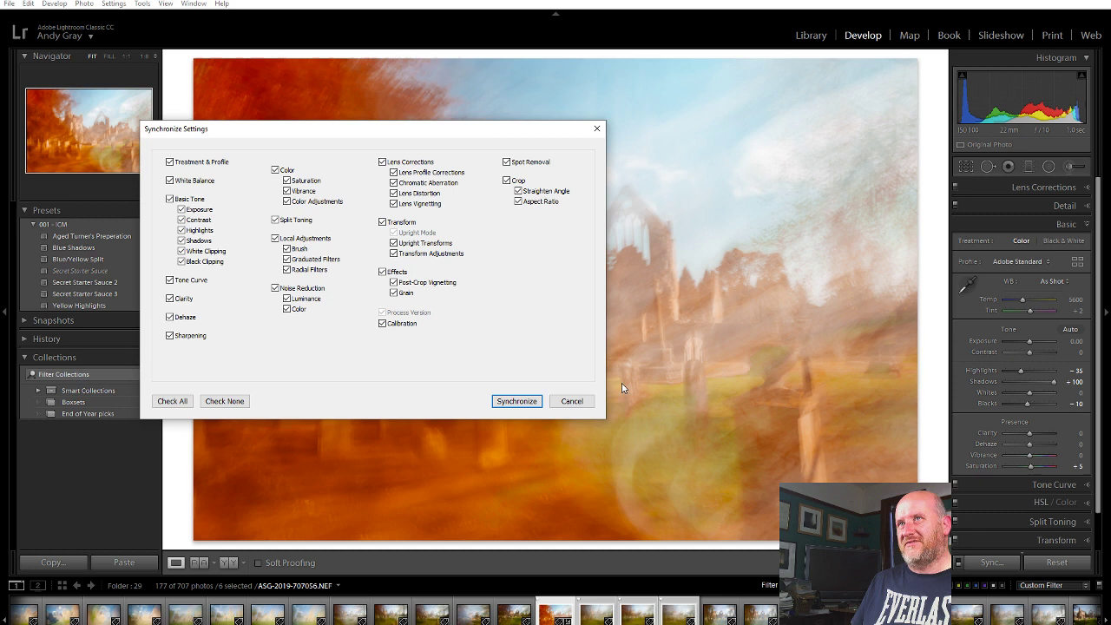
click(500, 400)
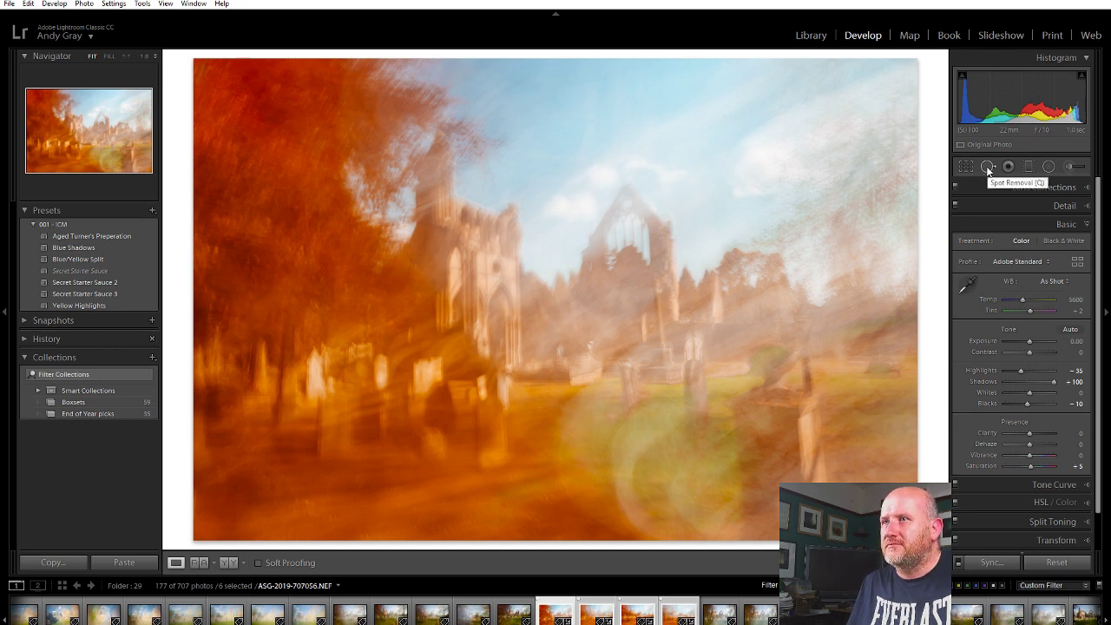
Step: Compare the synchronized abbey photos one by one in the Library and return to ASG-2019-707056.NEF
click(810, 35)
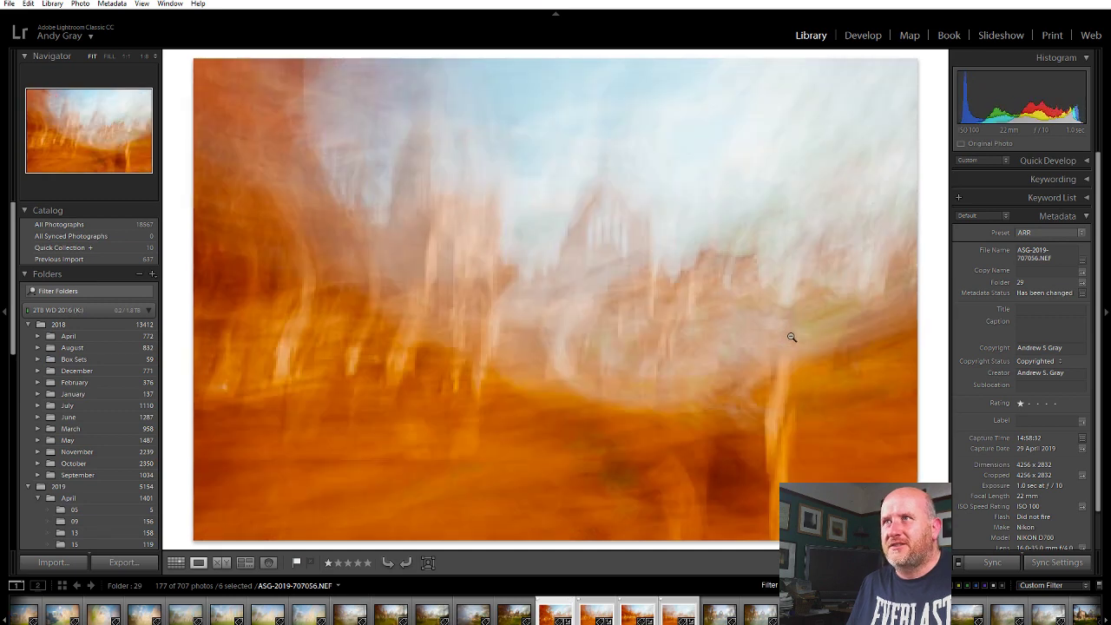
key(Right)
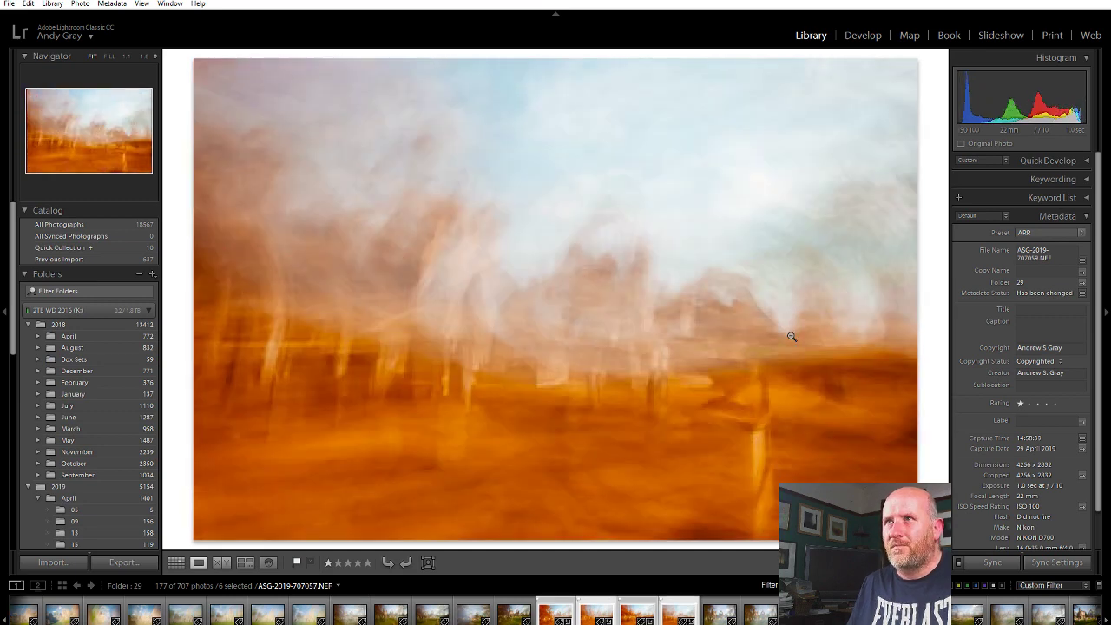
key(Right)
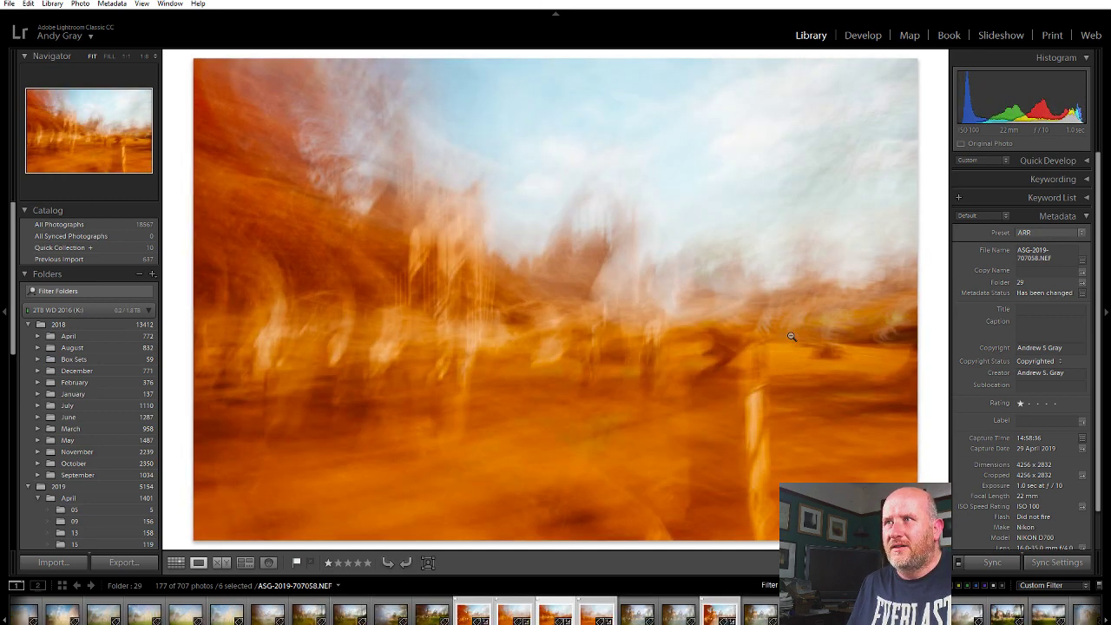
key(Right)
key(Right)
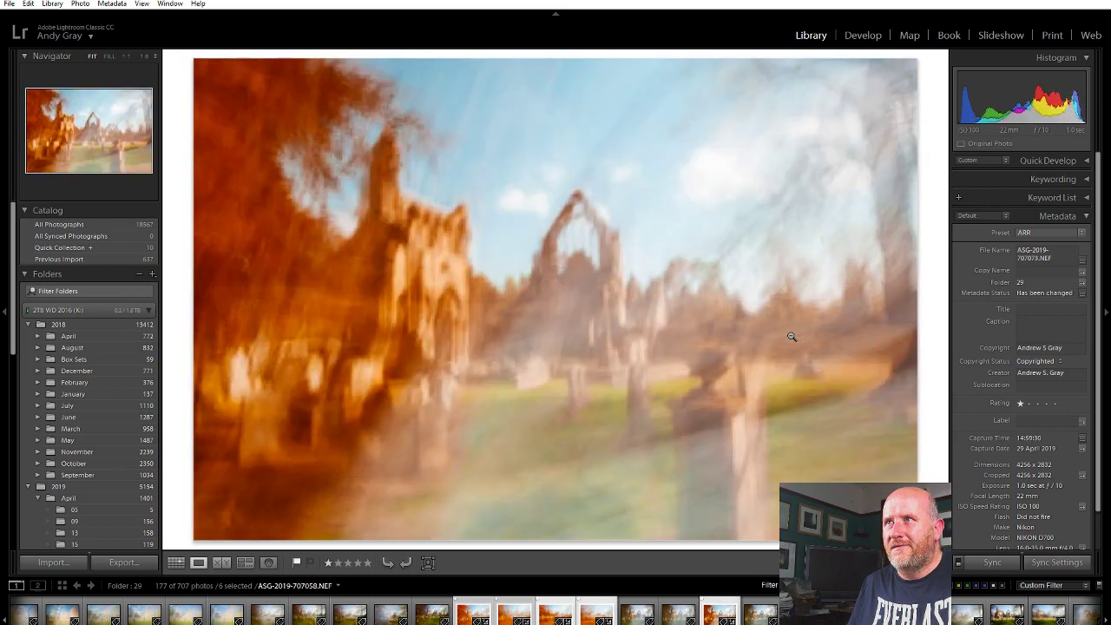
key(Right)
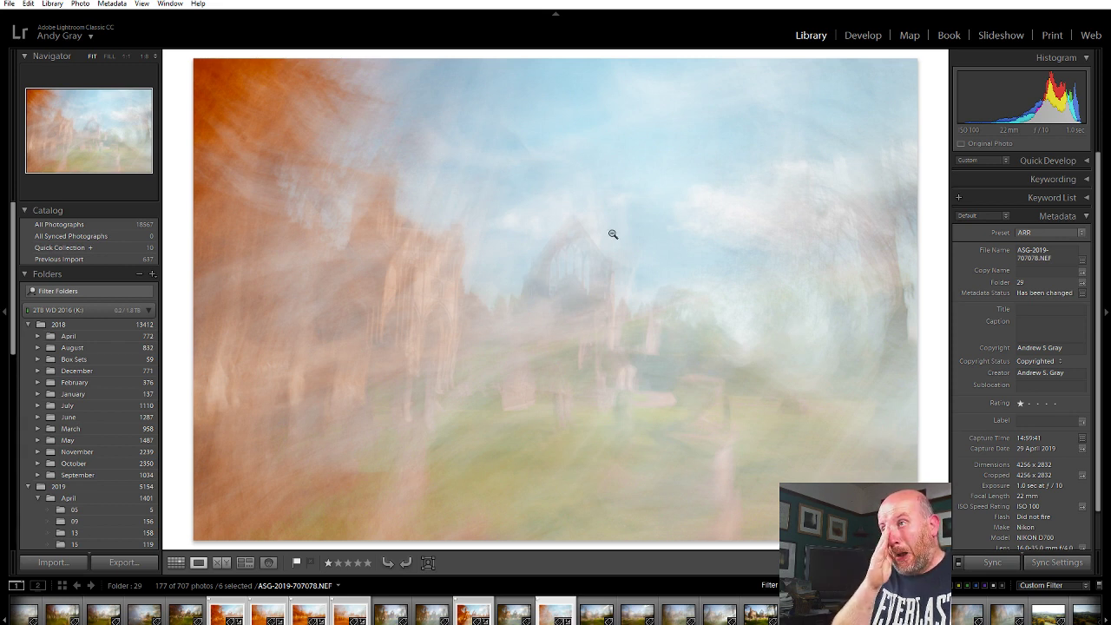
key(Right)
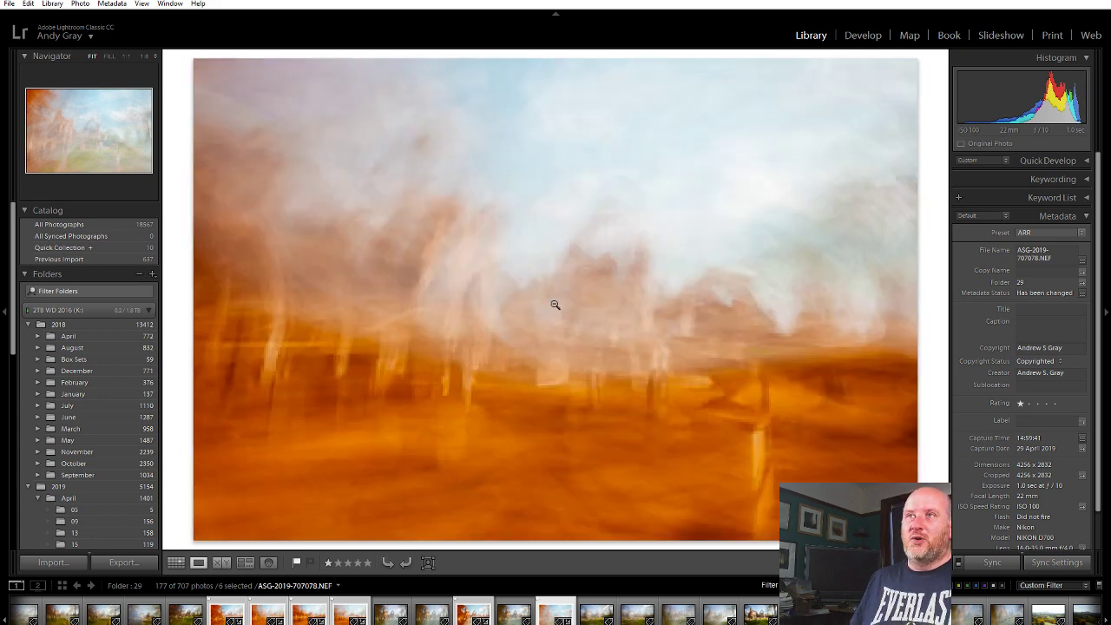
key(Left)
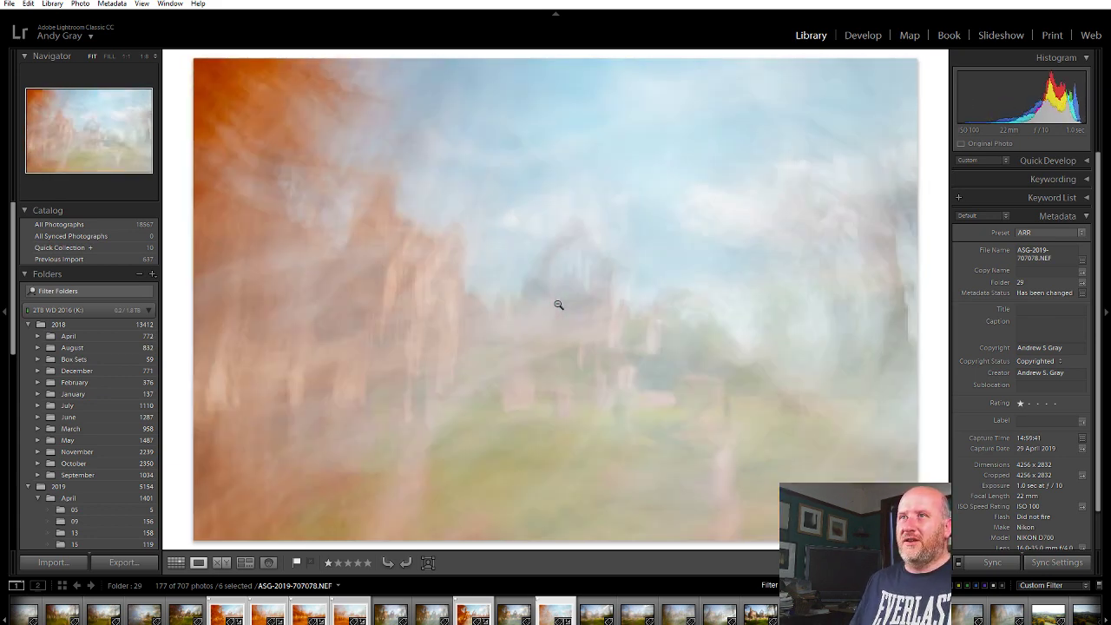
key(Left)
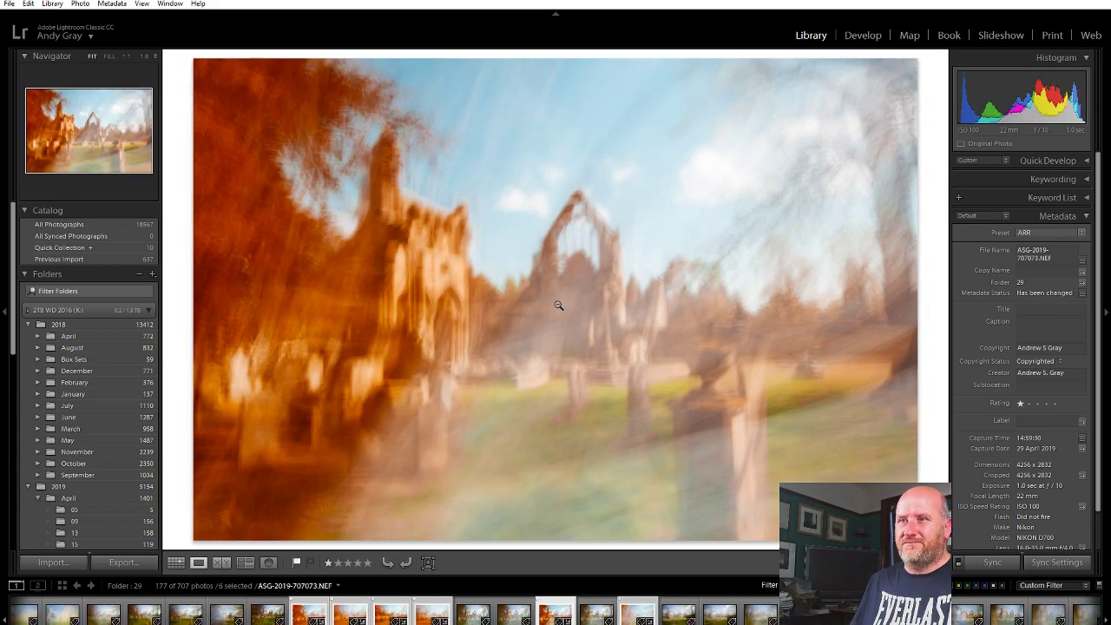
key(Right)
key(Right)
key(Right)
key(Right)
key(Right)
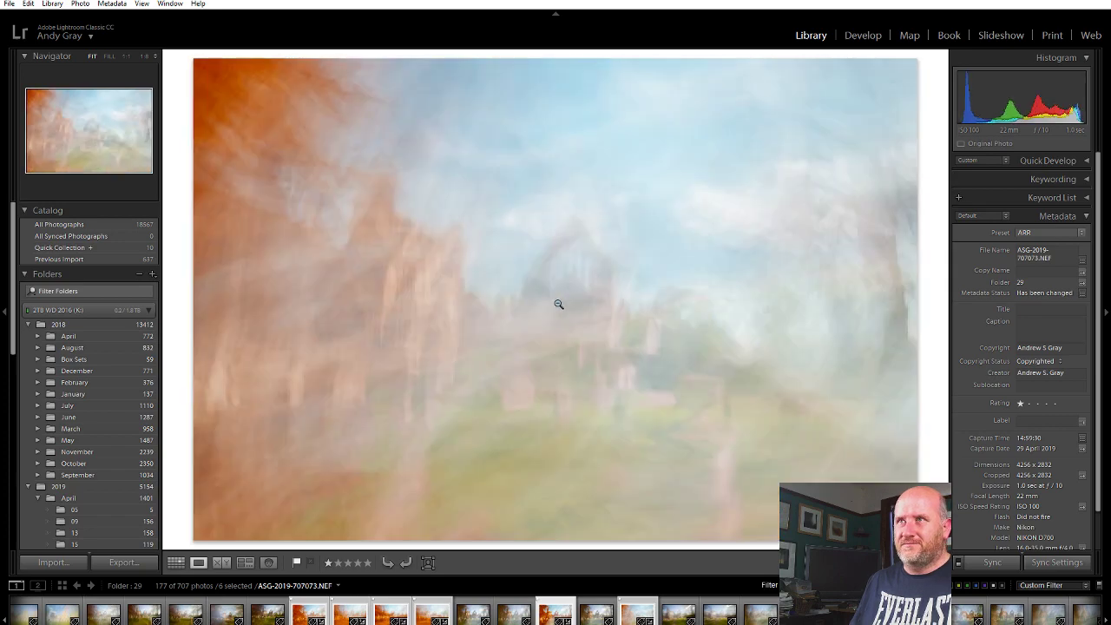
key(Left)
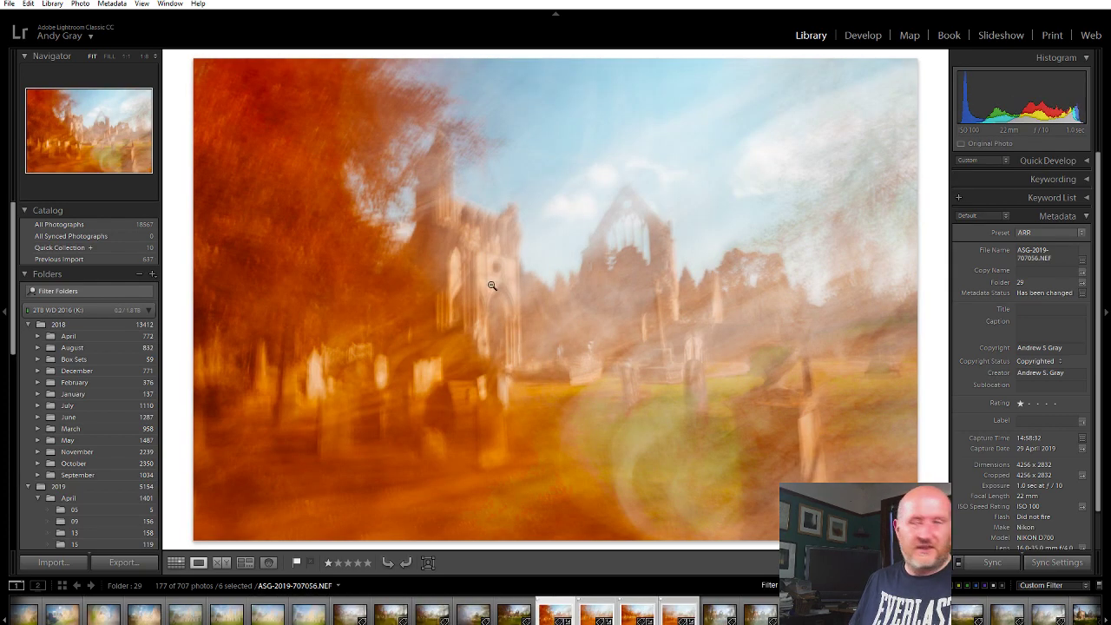
Step: Open the six selected abbey photos as layers in a single Photoshop document
right_click(556, 305)
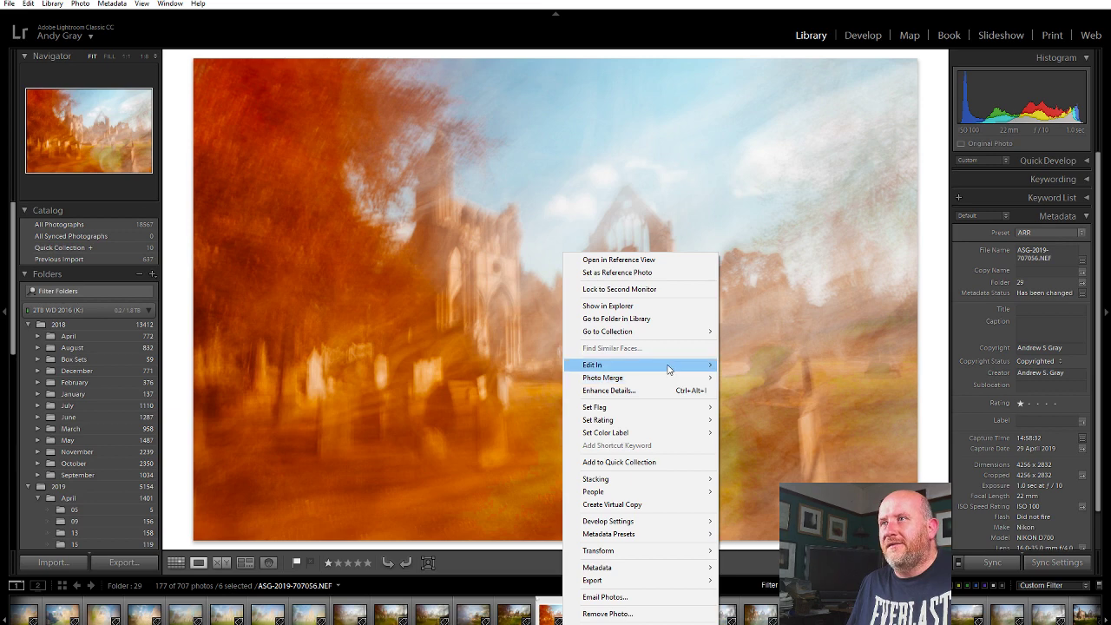
mouse_move(678, 369)
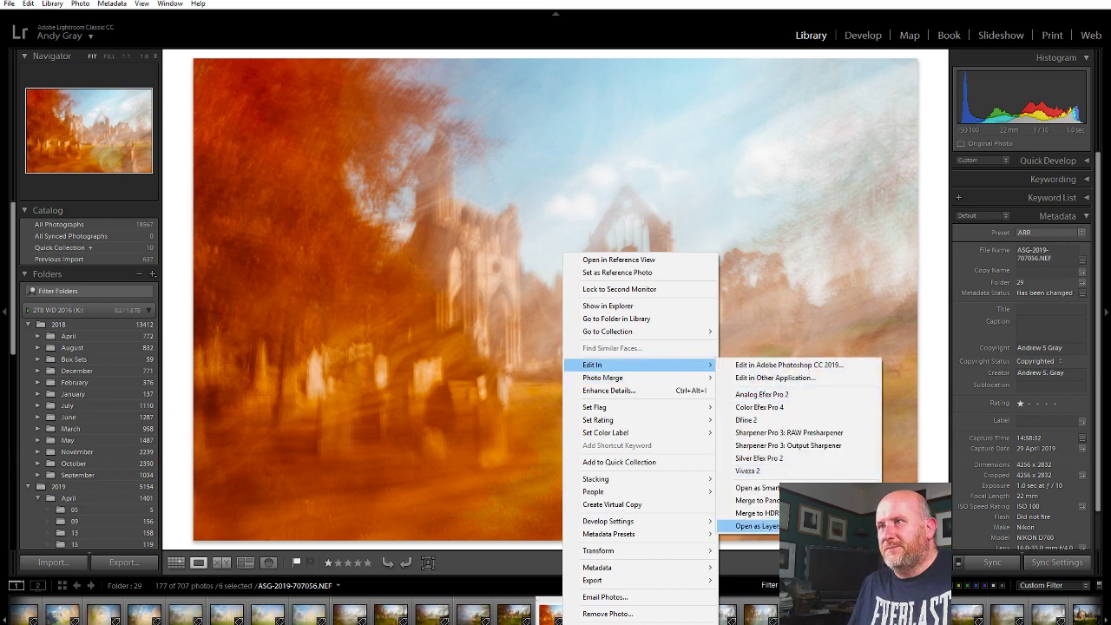
click(757, 526)
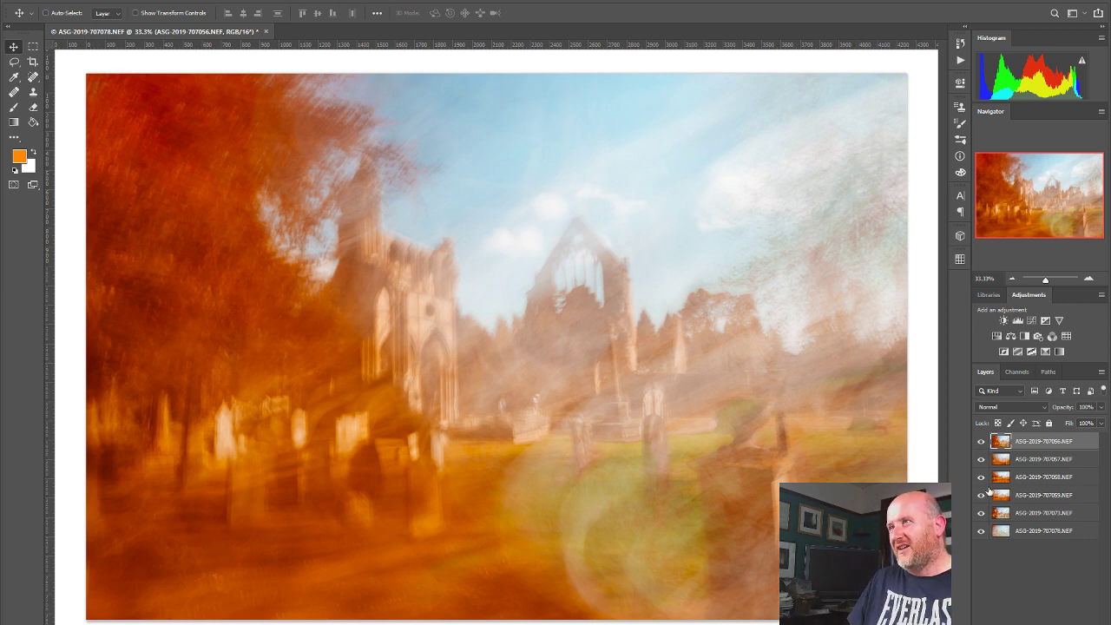
Step: Set the blend mode of all six abbey layers to Darken
shift+click(1050, 533)
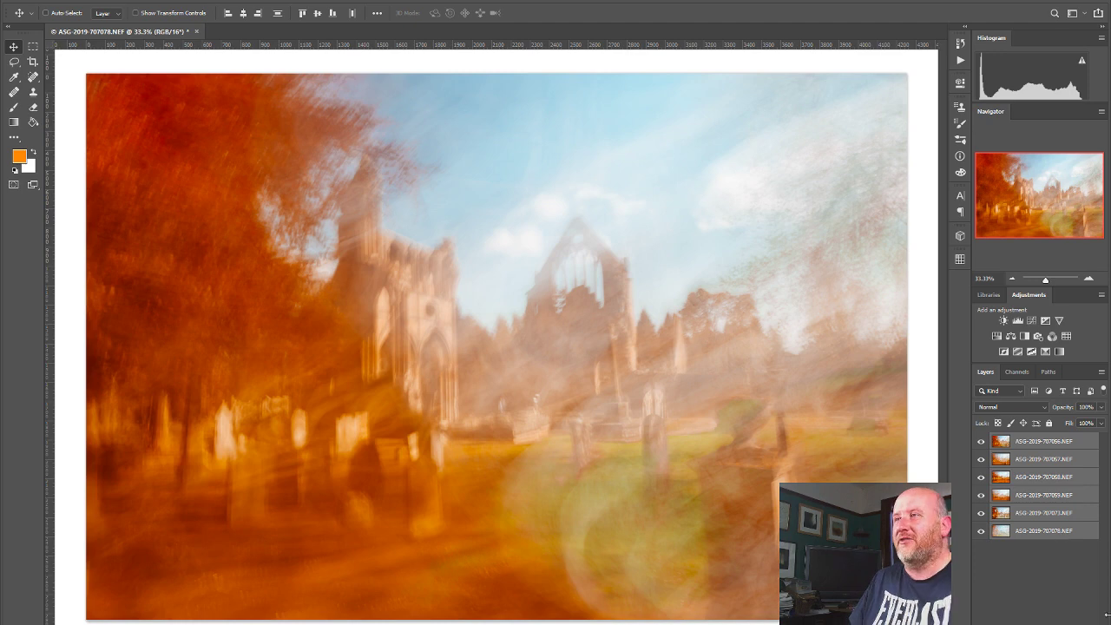
click(1006, 408)
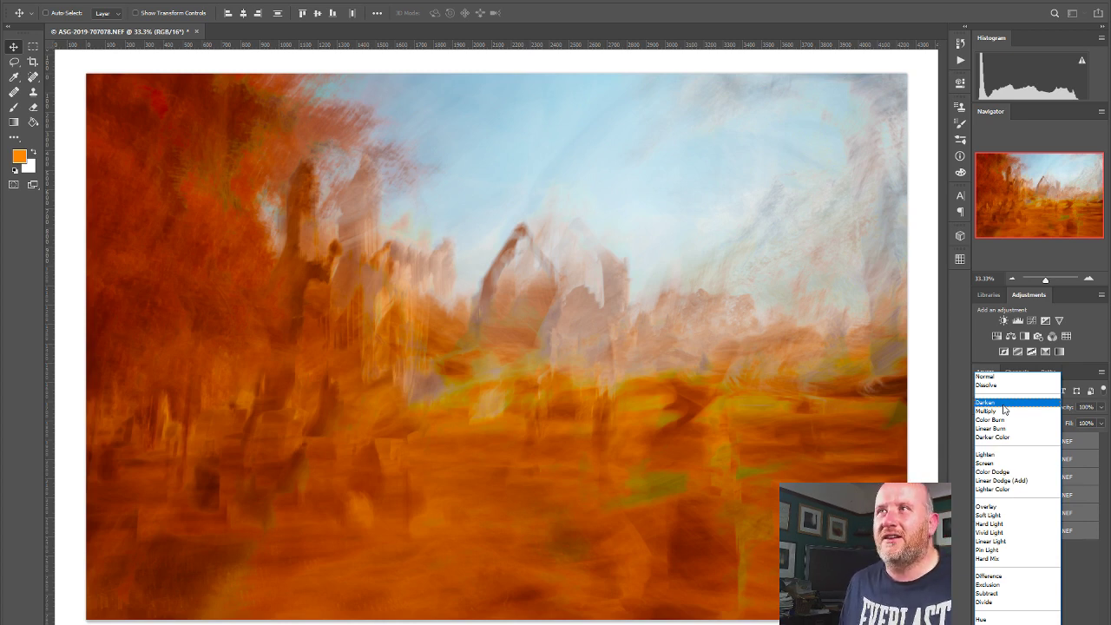
click(1004, 404)
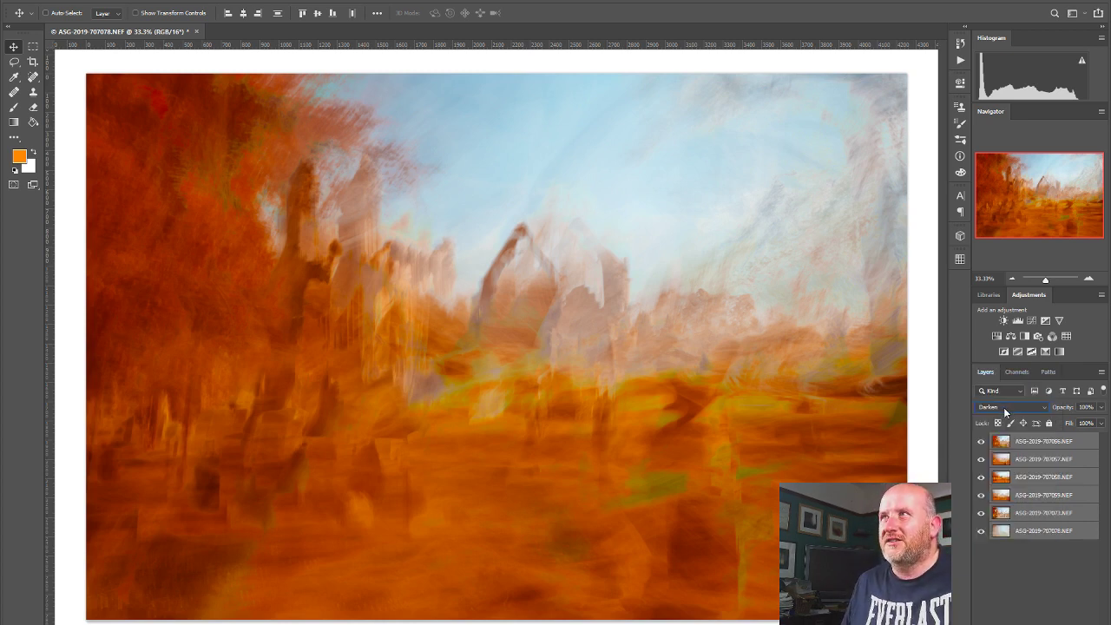
Step: Hide every layer except ASG-2019-707073.NEF and move layer ASG-2019-707078.NEF to the top of the stack
click(982, 531)
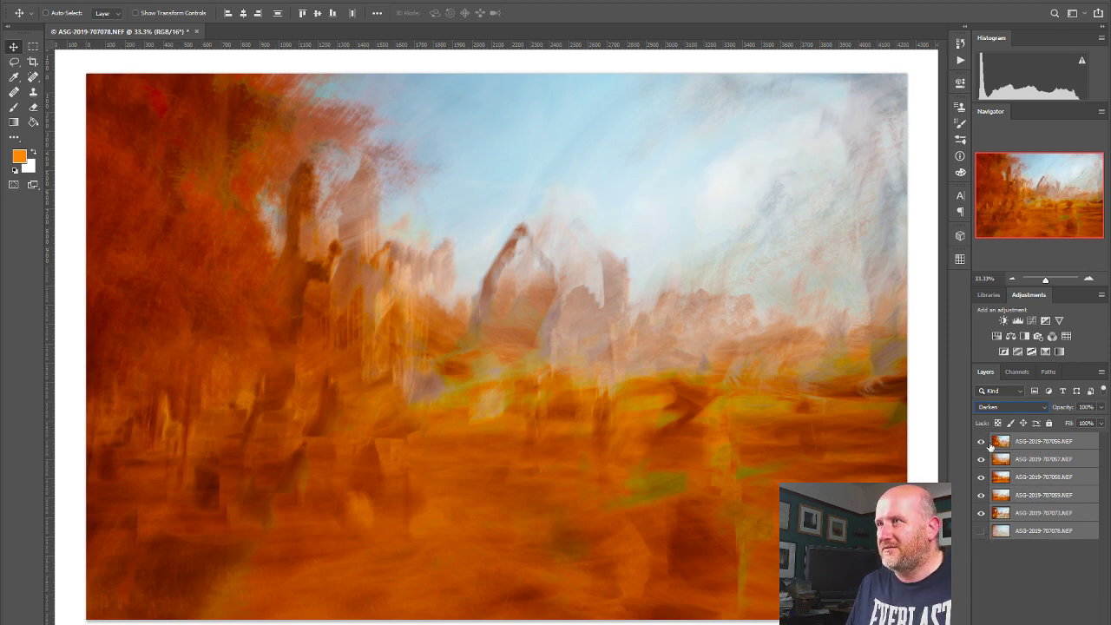
click(982, 442)
click(982, 459)
click(982, 477)
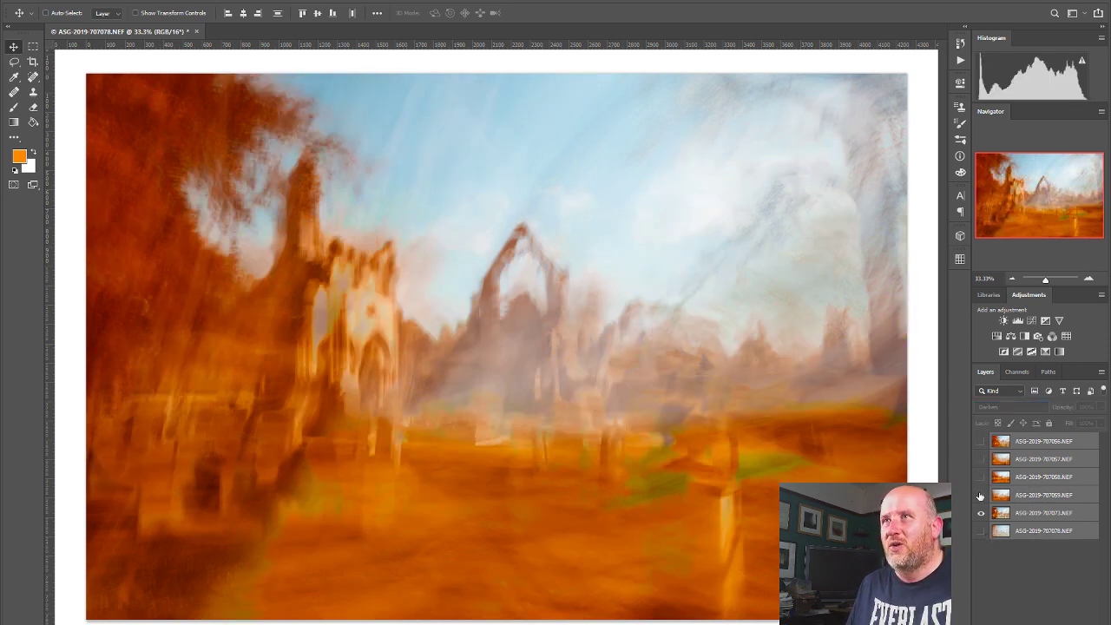
click(981, 495)
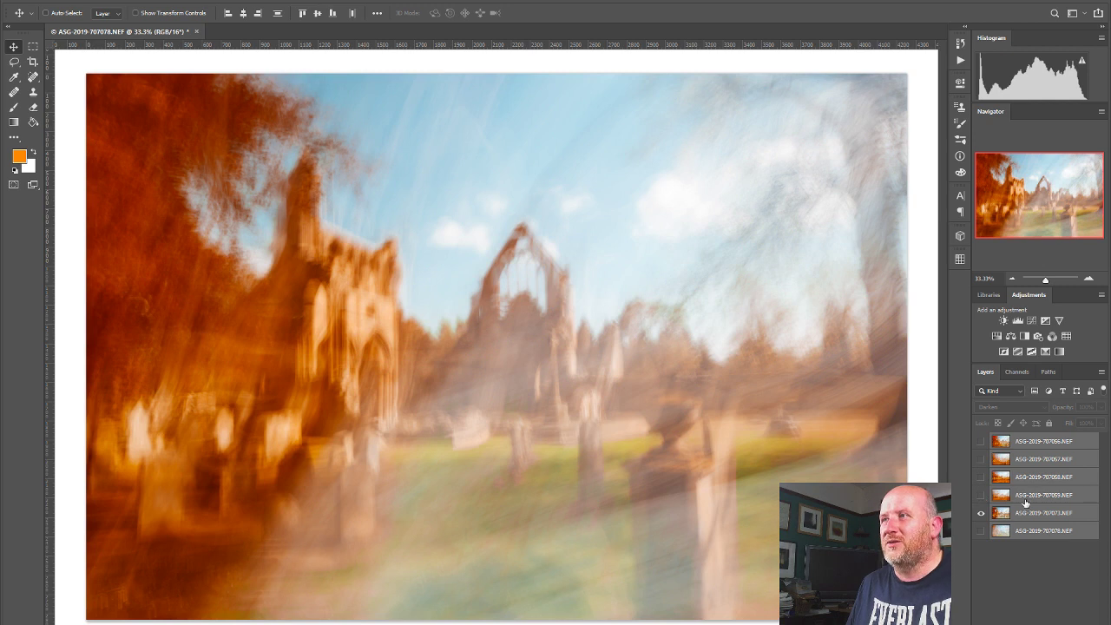
drag(1038, 515, 1078, 443)
Step: Show layers ASG-2019-707059.NEF and ASG-2019-707058.NEF and shift each one to line up with the abbey in ASG-2019-707073.NEF
click(981, 513)
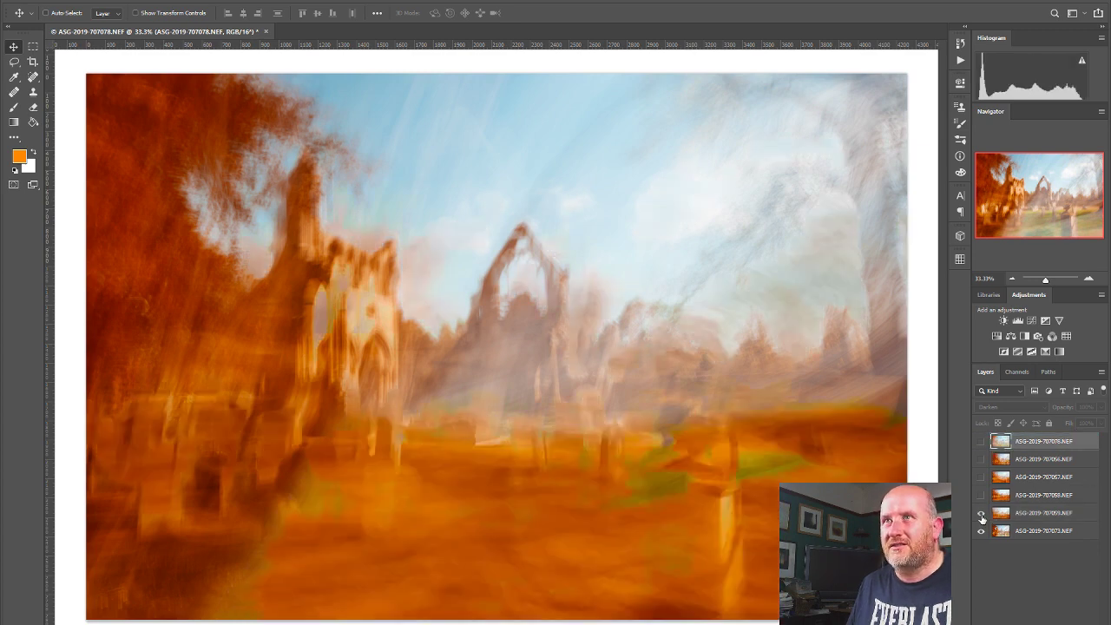
click(1001, 513)
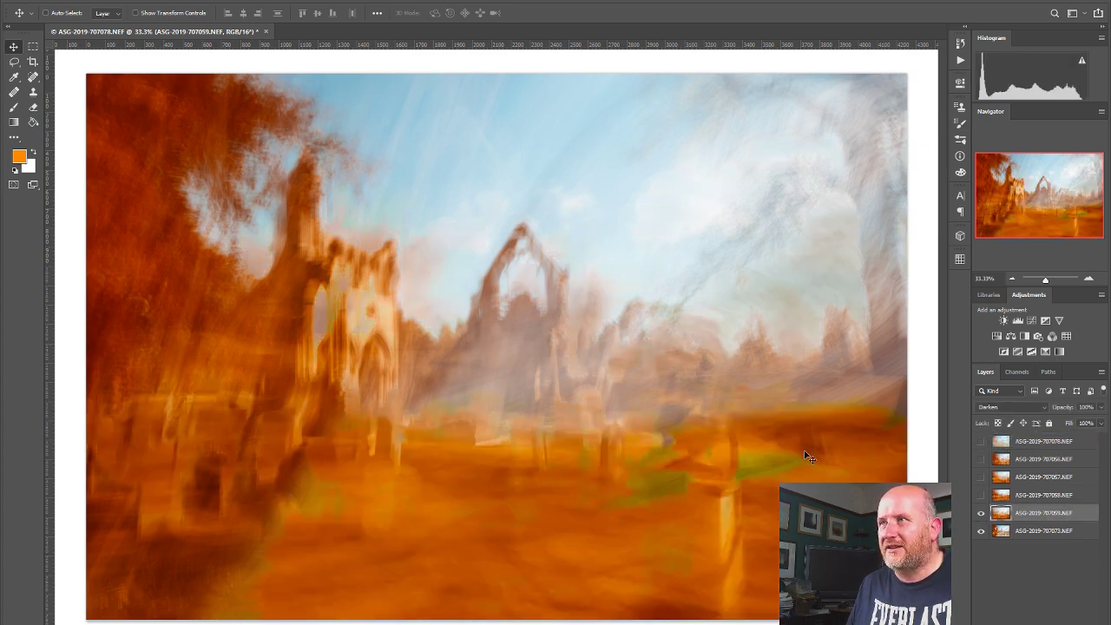
drag(791, 453, 756, 471)
click(981, 495)
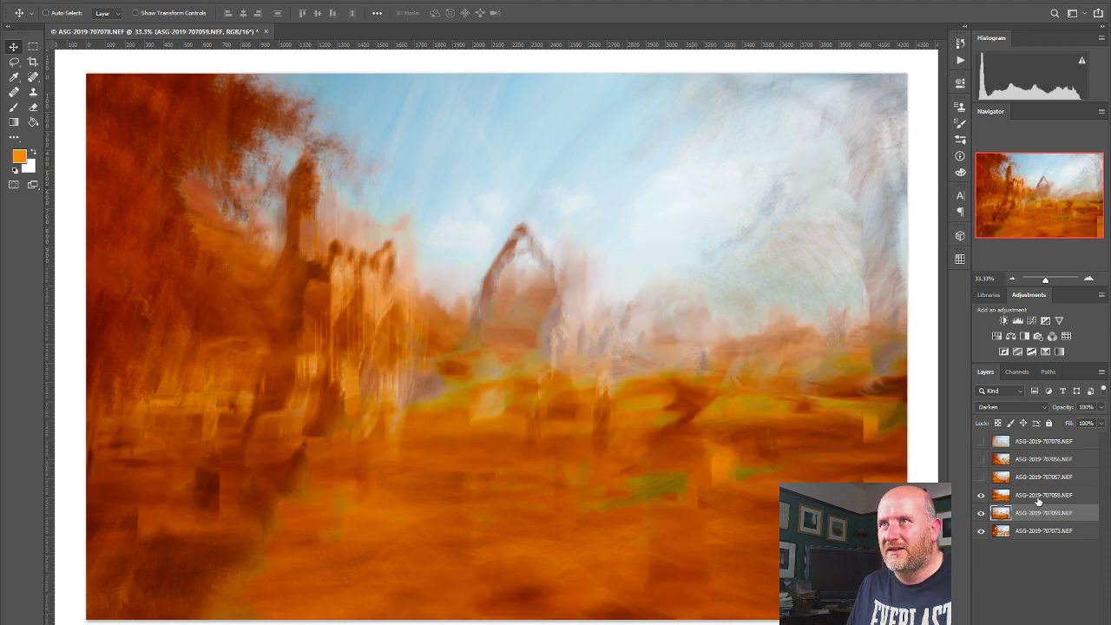
click(1039, 500)
drag(598, 345, 649, 385)
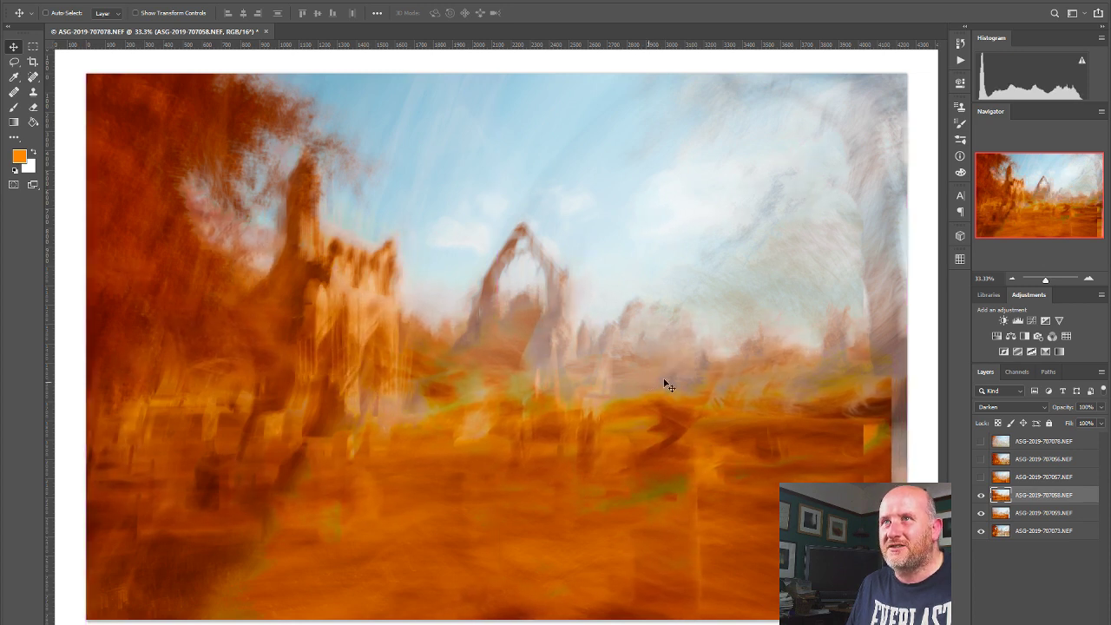
click(982, 532)
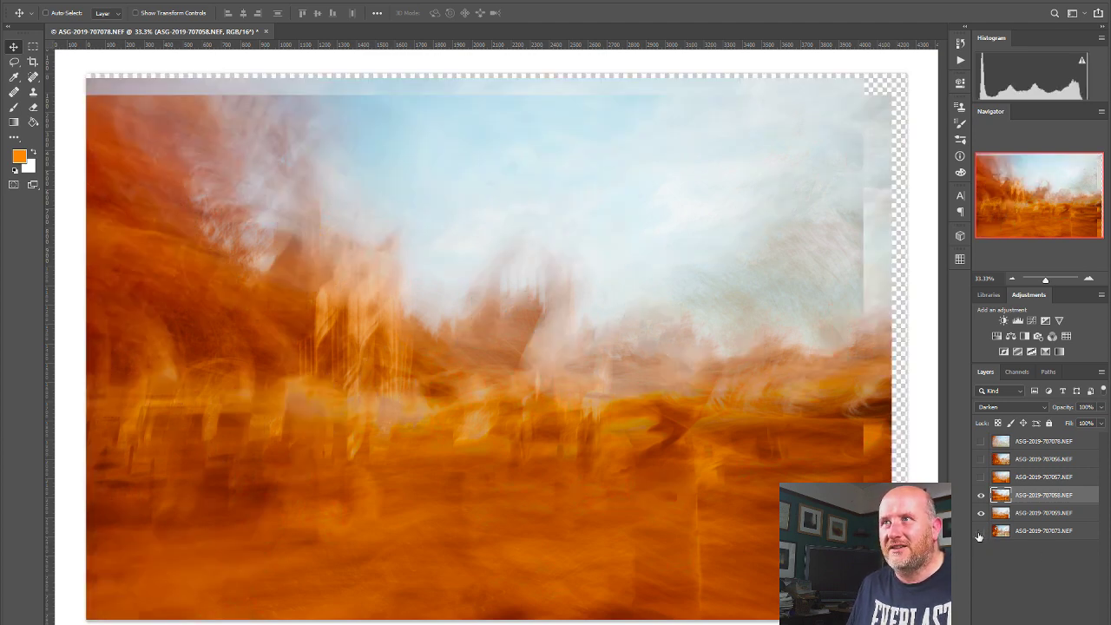
click(981, 531)
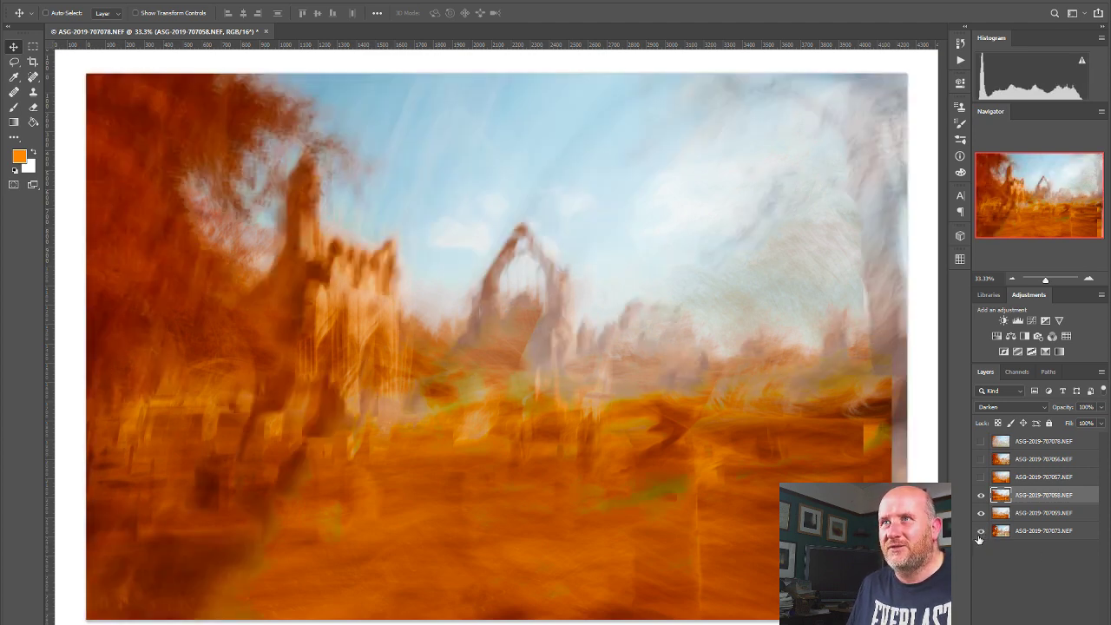
Step: Show layers ASG-2019-707057.NEF, ASG-2019-707056.NEF and ASG-2019-707078.NEF one by one and shift each to align with the abbey below
click(981, 476)
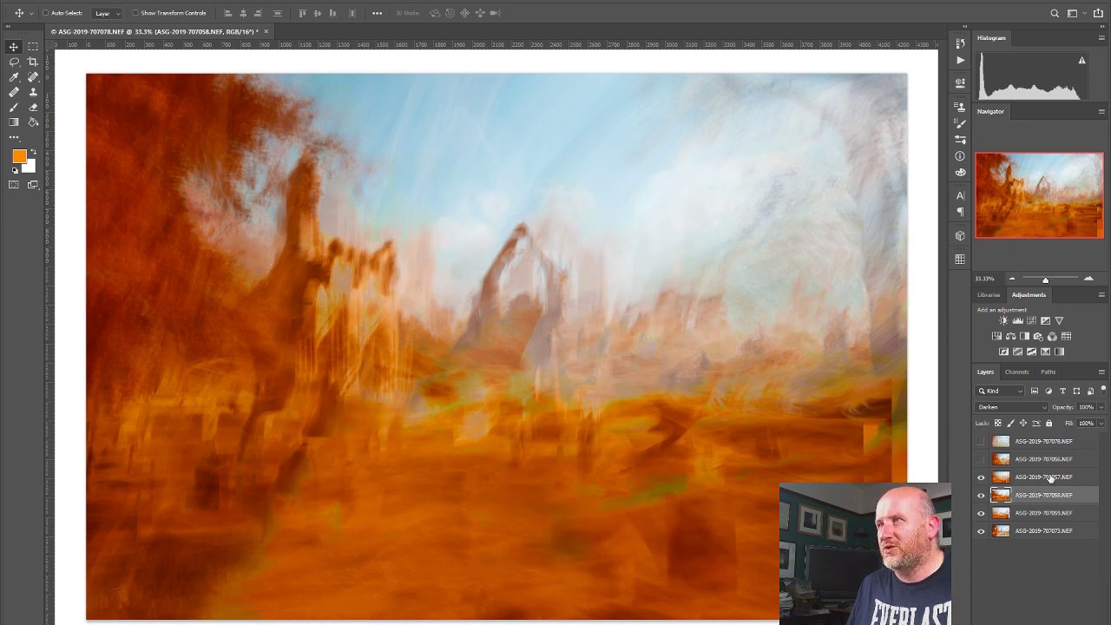
click(1038, 480)
drag(744, 448, 702, 459)
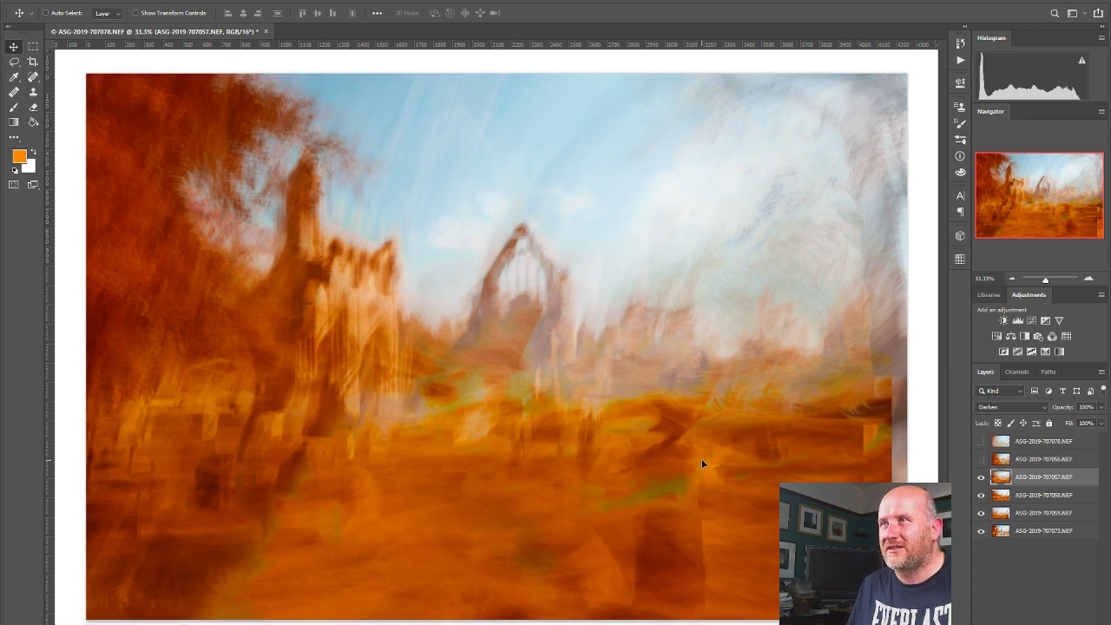
click(981, 459)
click(1033, 459)
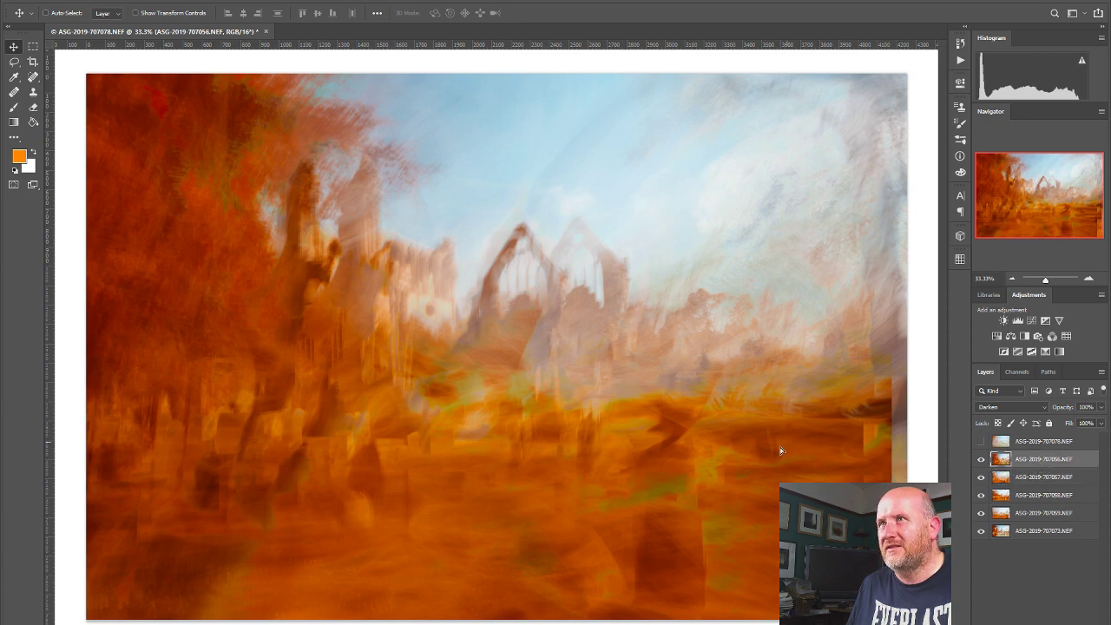
drag(776, 452, 732, 448)
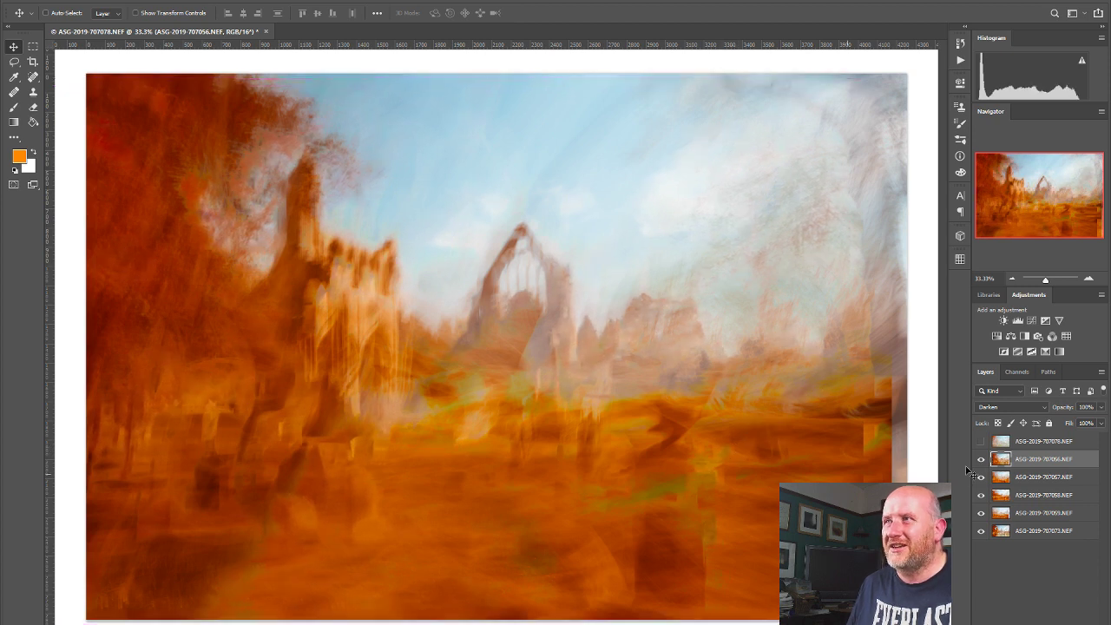
click(981, 442)
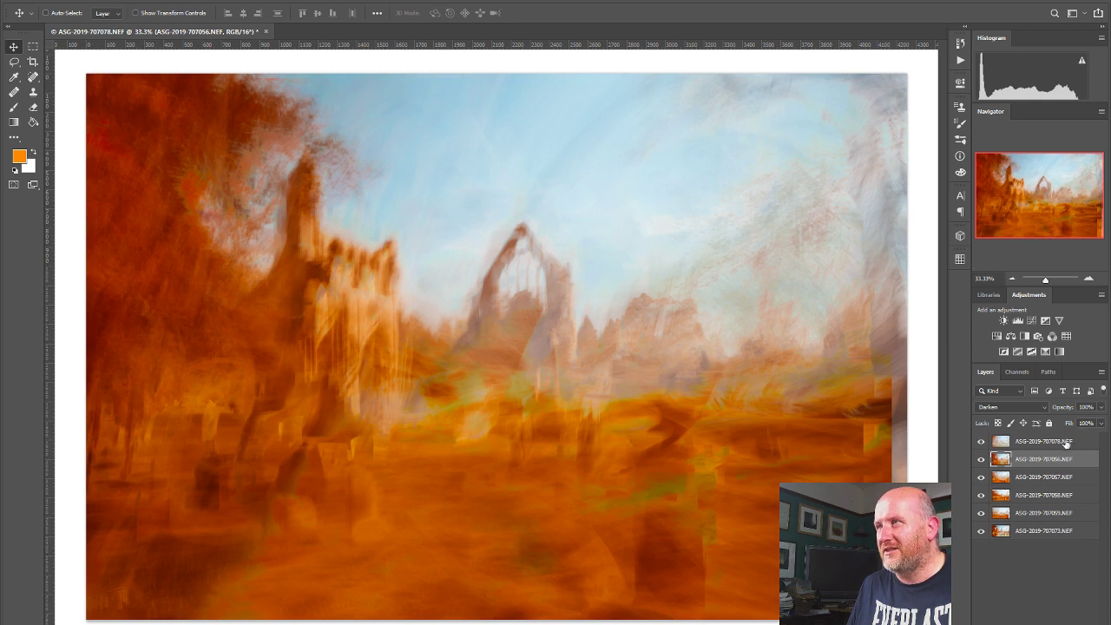
click(1064, 442)
mouse_move(721, 463)
mouse_down()
mouse_move(691, 433)
mouse_move(725, 416)
mouse_move(729, 450)
mouse_up()
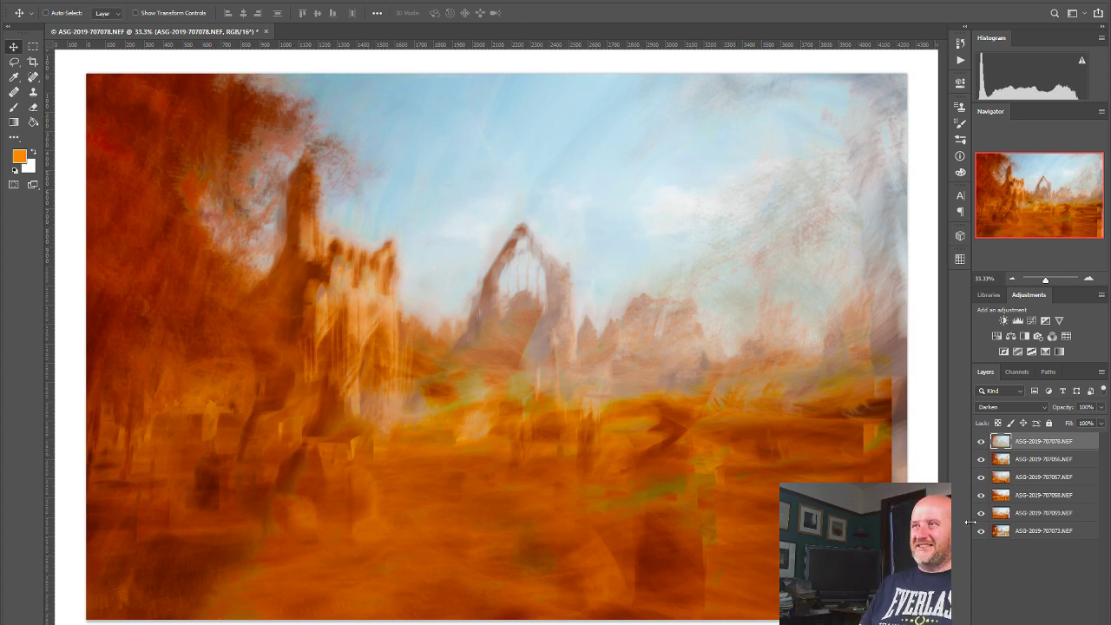
Step: Change the blend mode of all six abbey layers to Multiply
shift+click(1020, 532)
click(1011, 408)
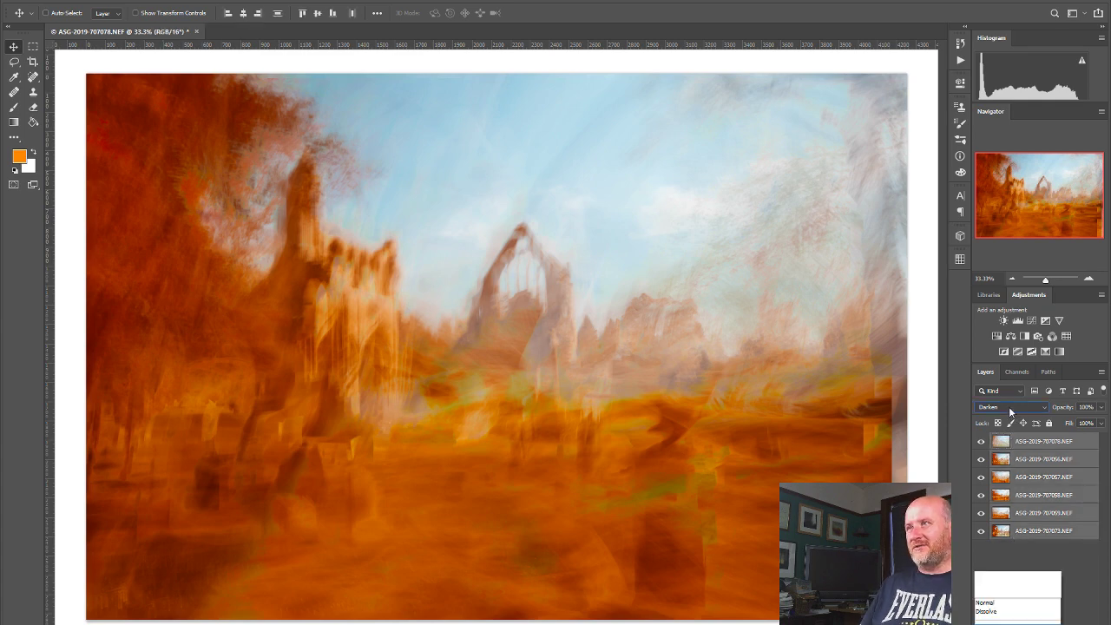
key(Up)
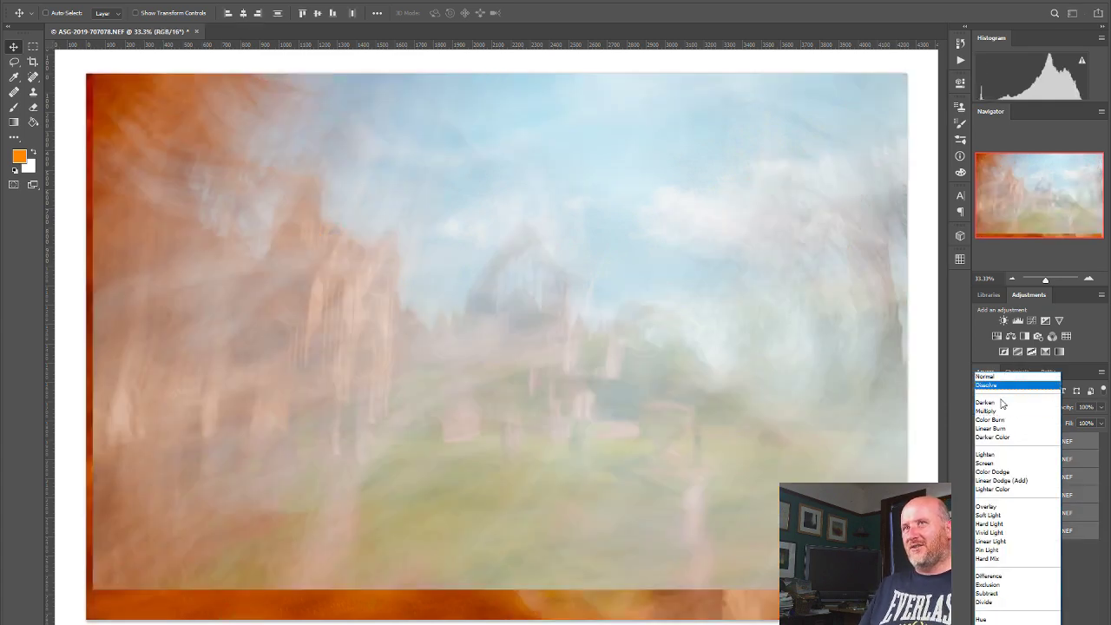
key(Down)
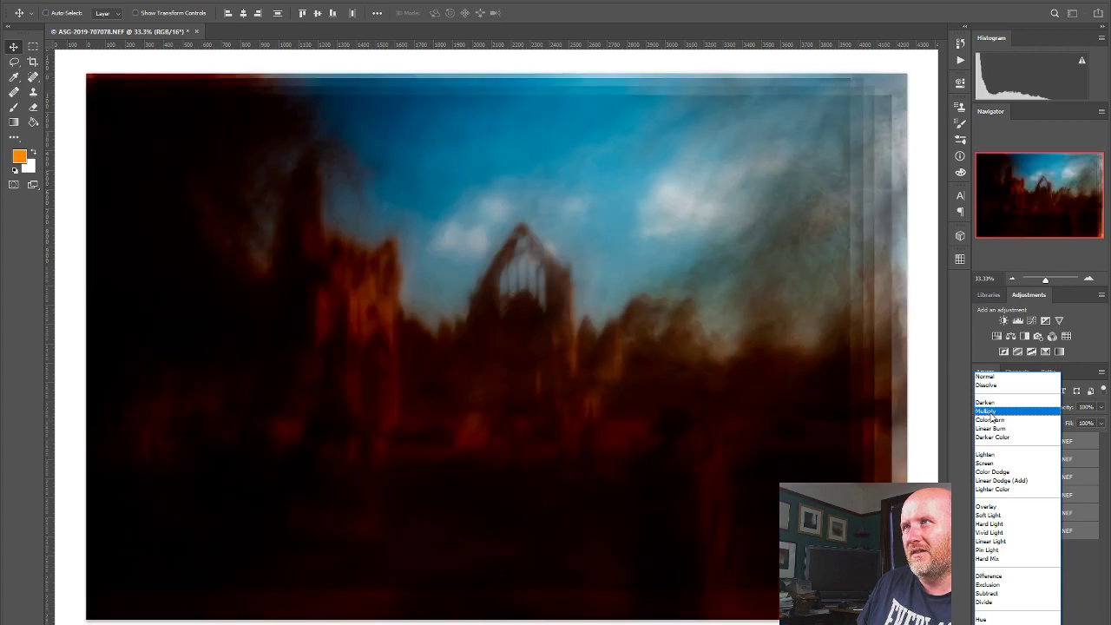
click(992, 412)
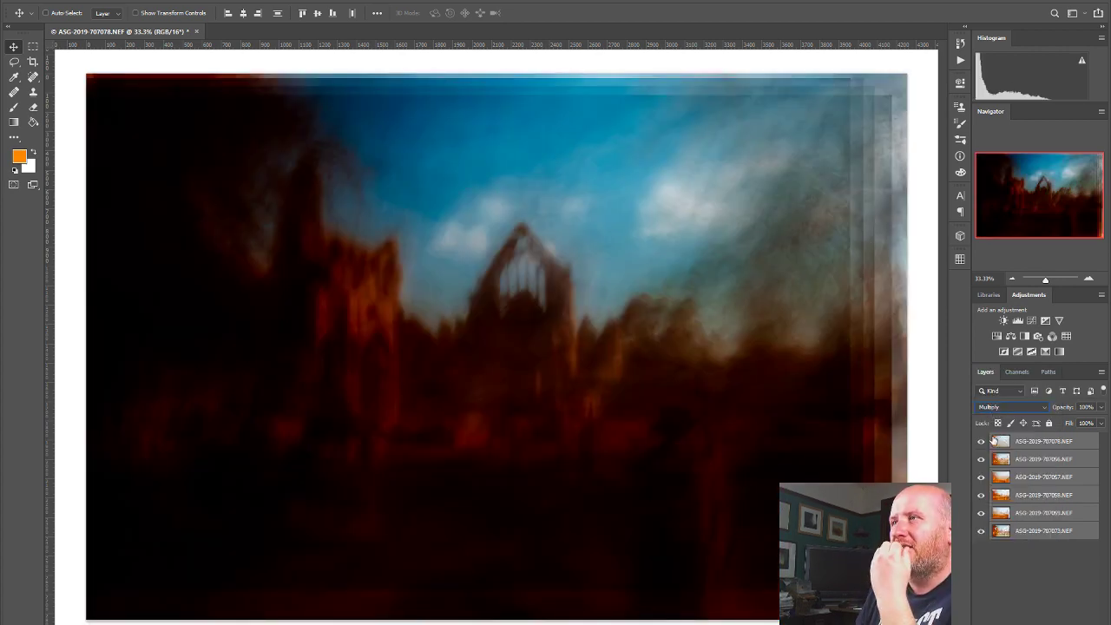
Step: Hide the five upper layers, leaving only ASG-2019-707073.NEF shown
click(982, 443)
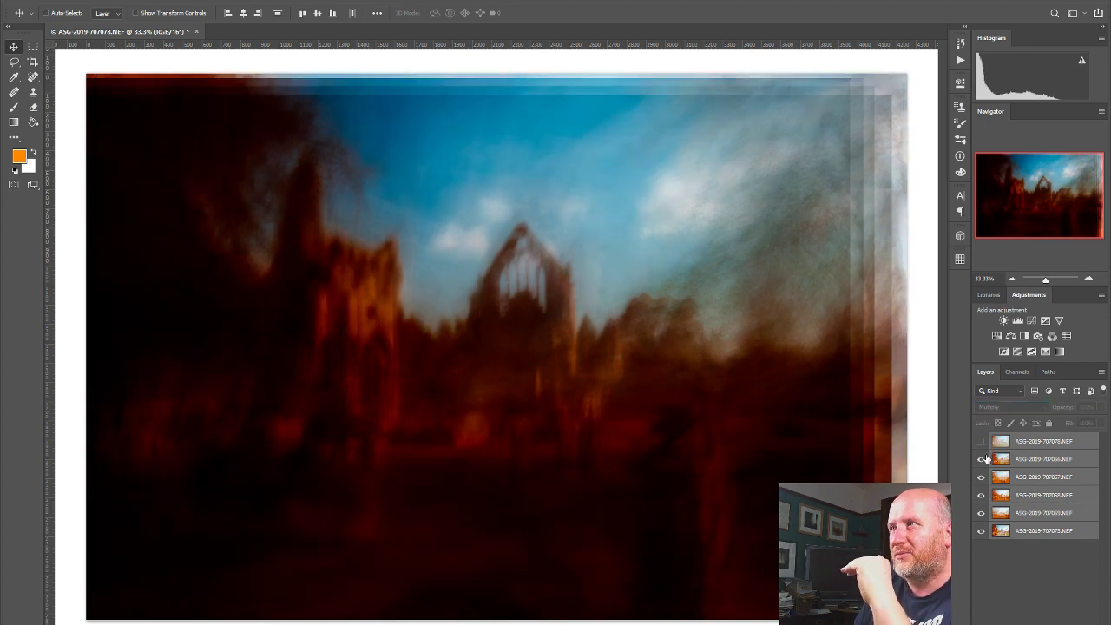
click(981, 459)
click(982, 479)
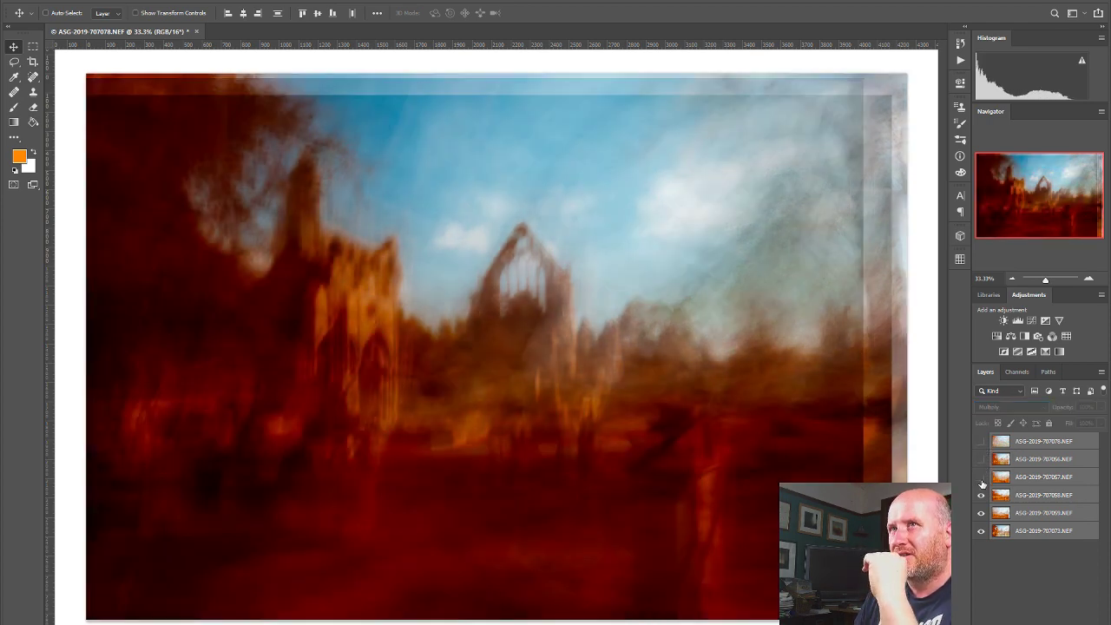
click(982, 495)
click(982, 513)
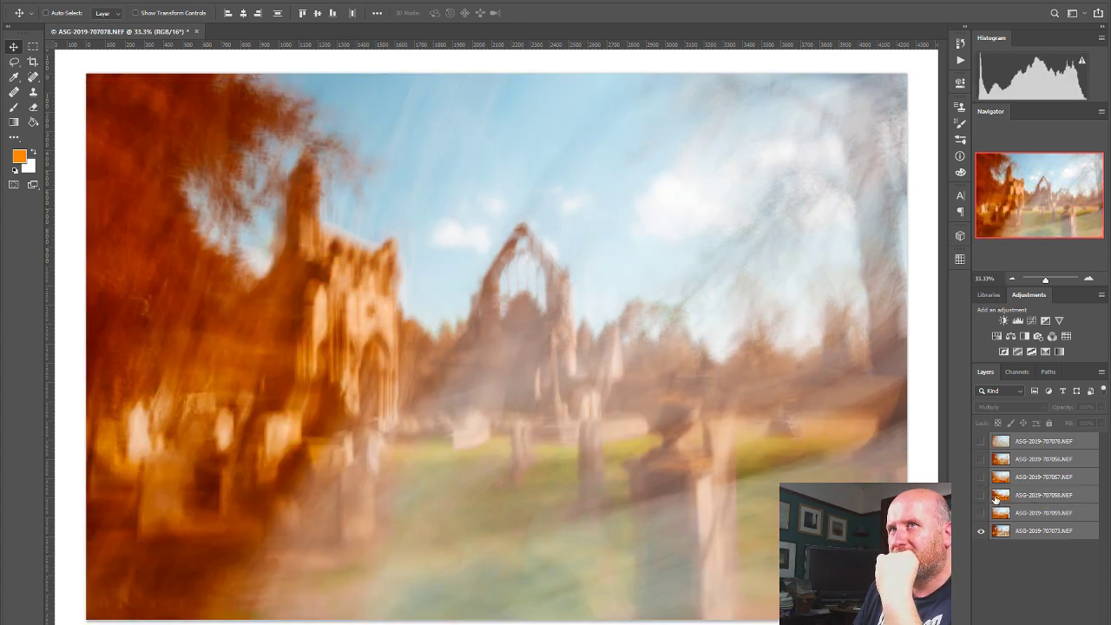
Step: Reduce the opacity of layer ASG-2019-707073.NEF to 65%
click(1066, 532)
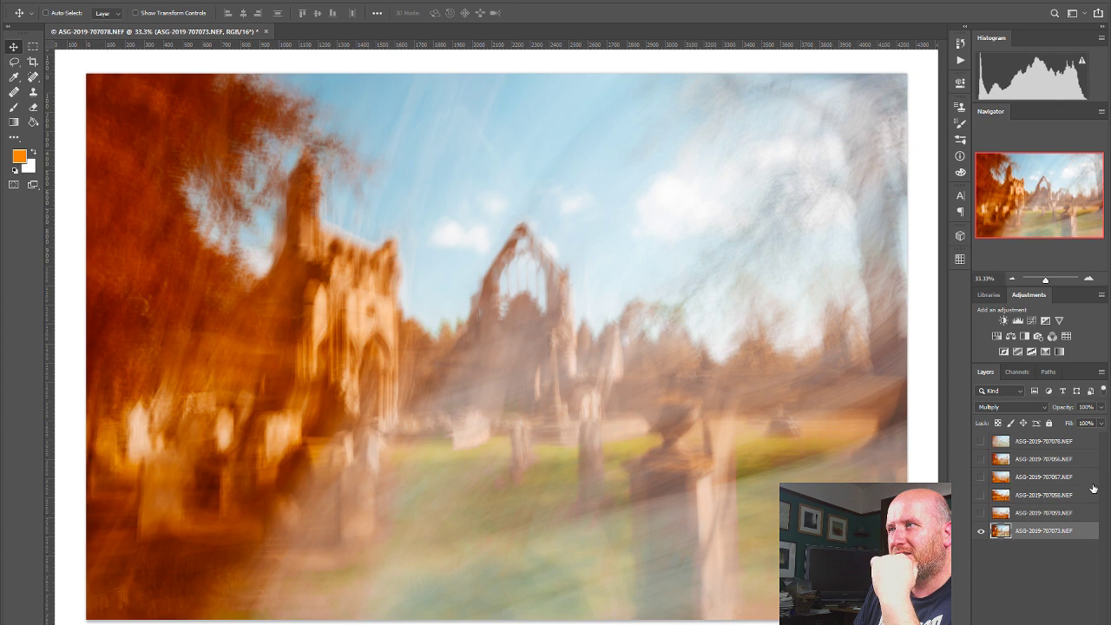
click(1100, 407)
drag(1072, 429, 1083, 434)
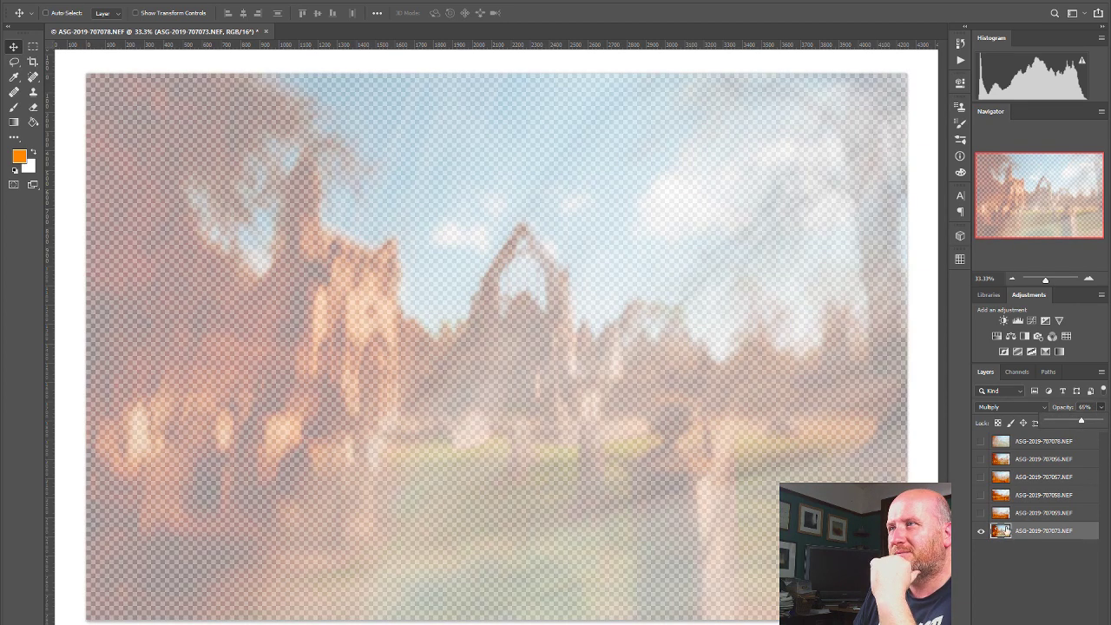
Step: Show layer ASG-2019-707059.NEF and reduce its opacity to 88%
click(981, 513)
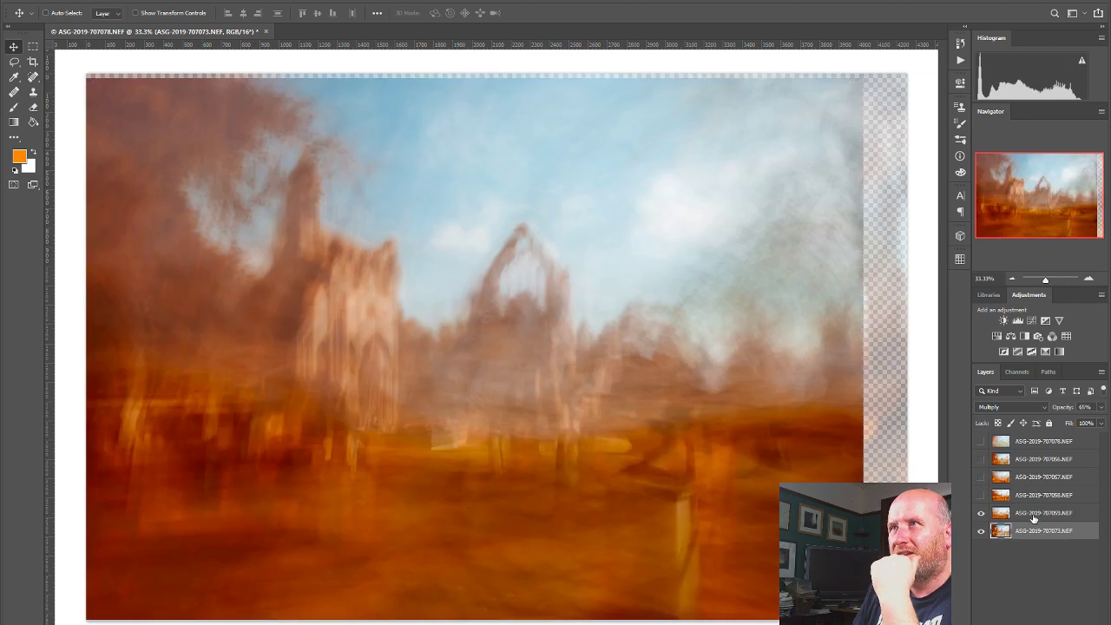
click(1068, 518)
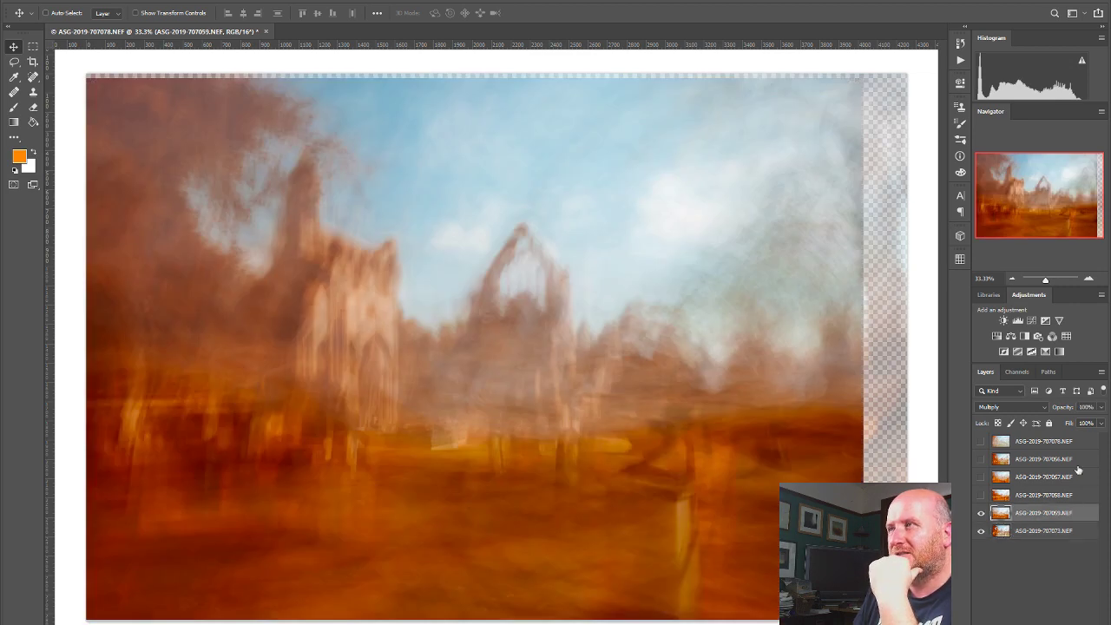
click(1102, 407)
drag(1099, 423, 1095, 424)
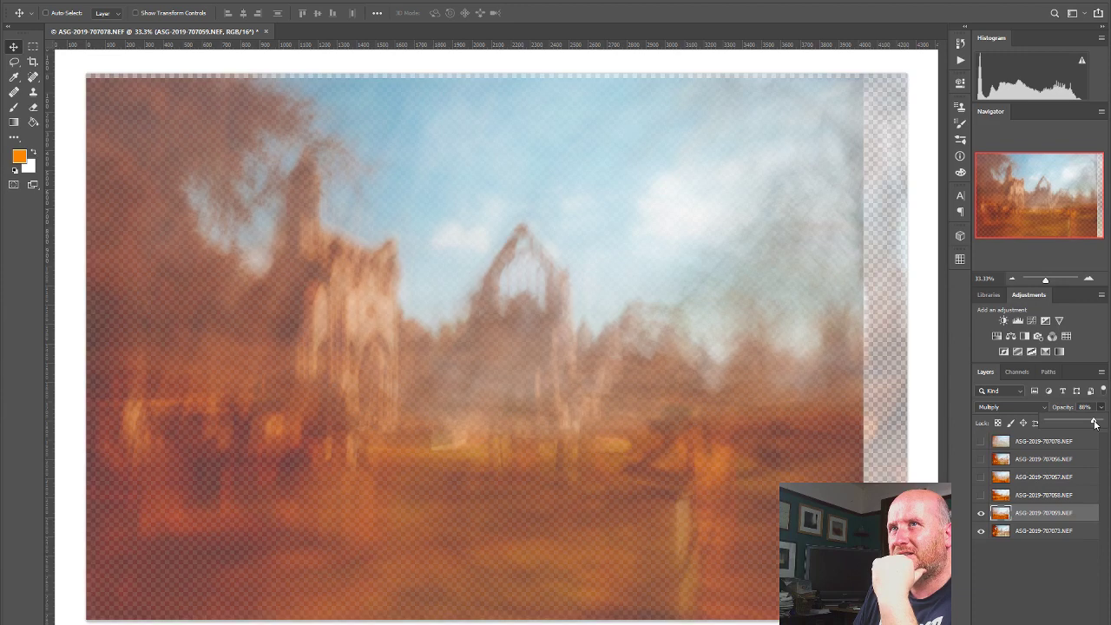
Step: Select layer ASG-2019-707058.NEF and turn its visibility on
click(1035, 494)
click(1033, 495)
click(982, 494)
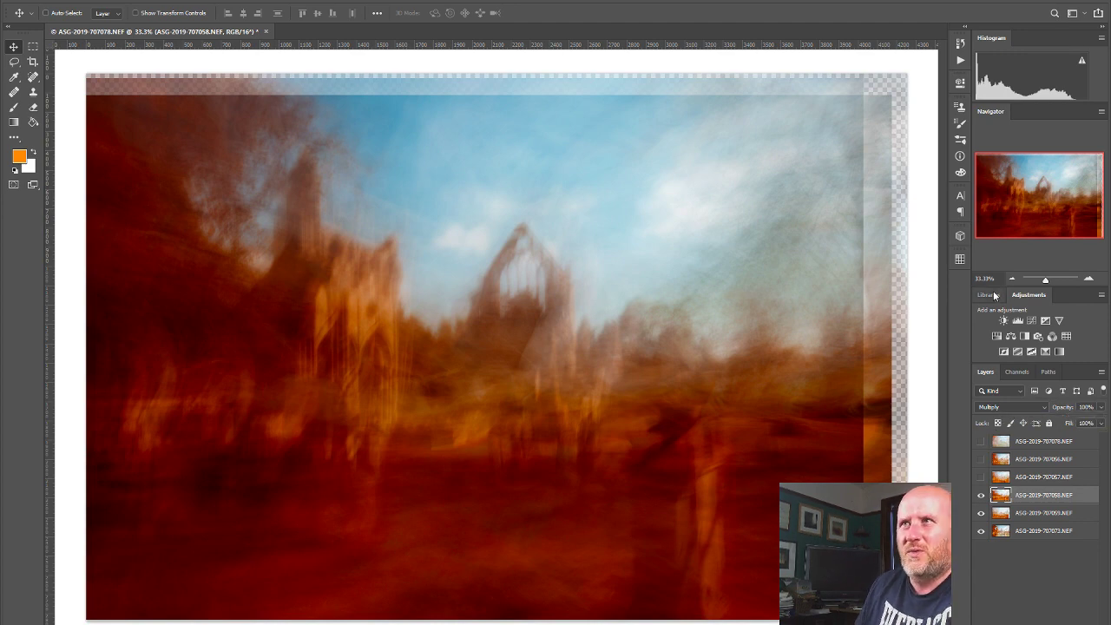
Step: Compare the composite with and without layer ASG-2019-707057.NEF, keep it shown and reduce its opacity to 47%
click(981, 479)
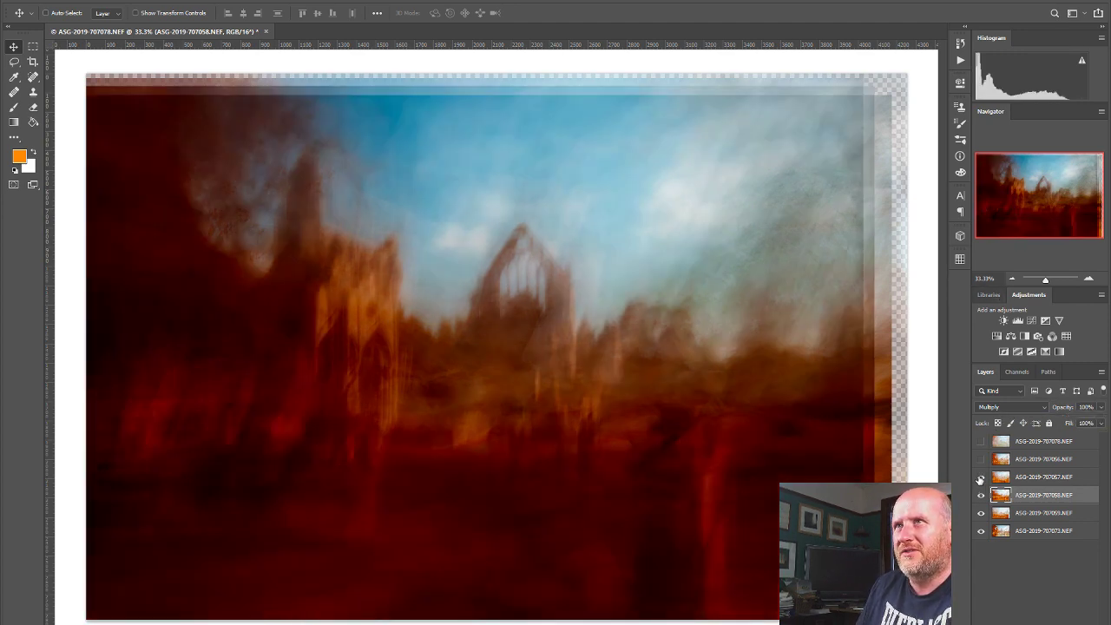
click(981, 478)
click(981, 478)
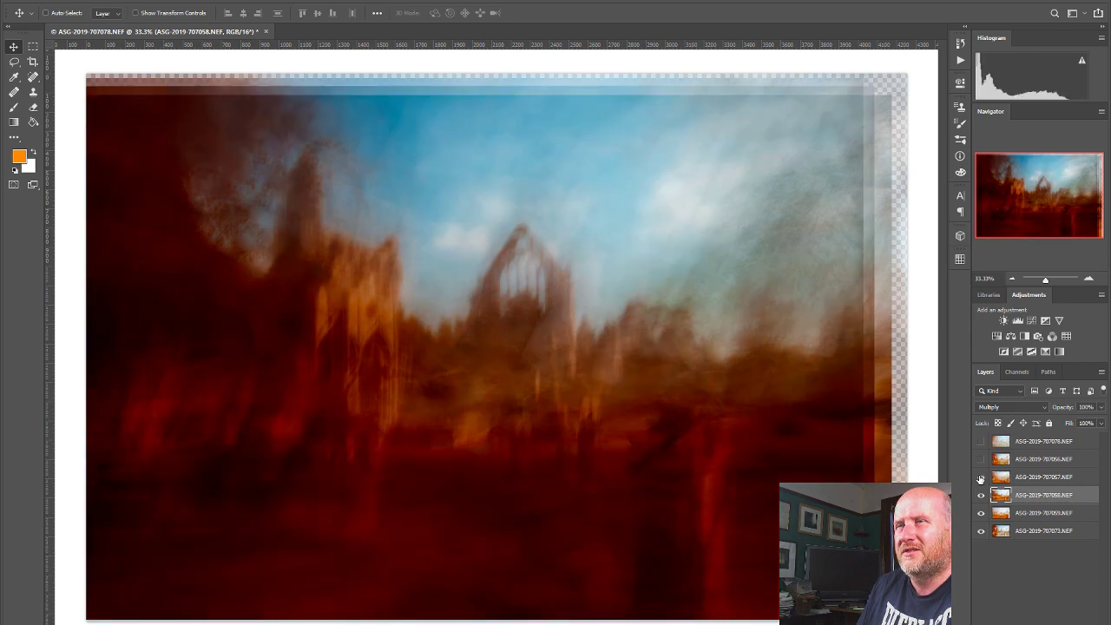
click(981, 478)
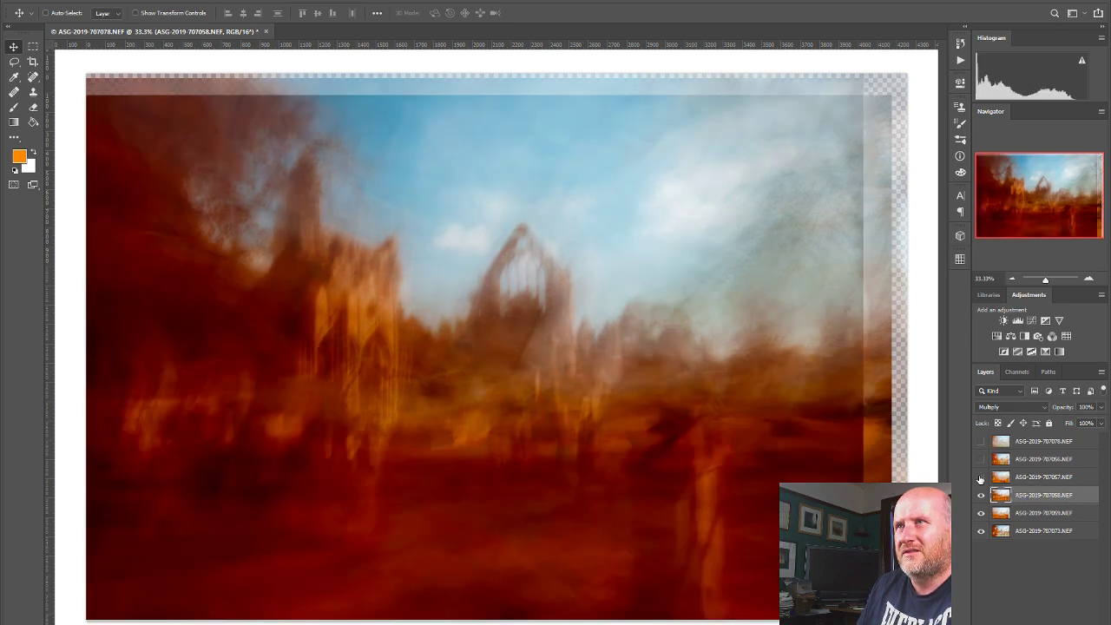
click(981, 479)
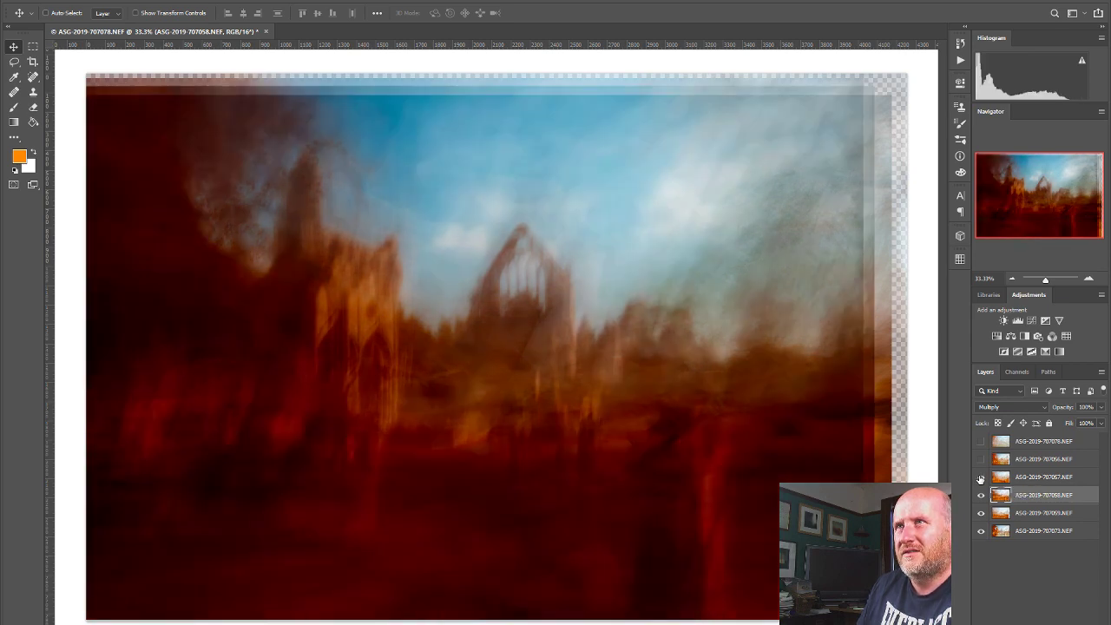
click(1036, 476)
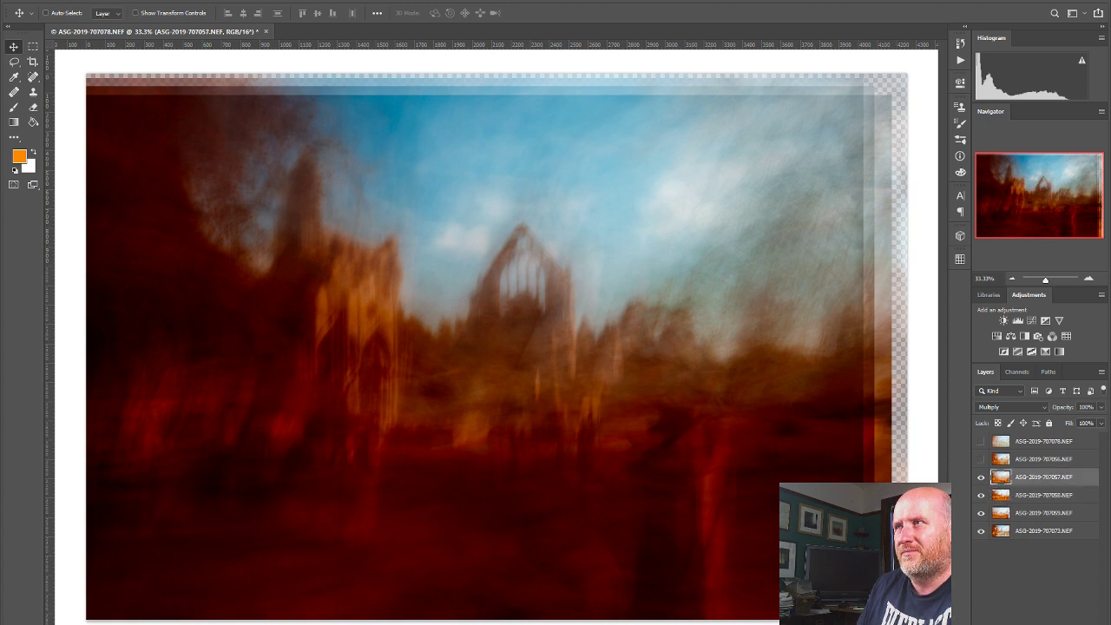
click(1101, 407)
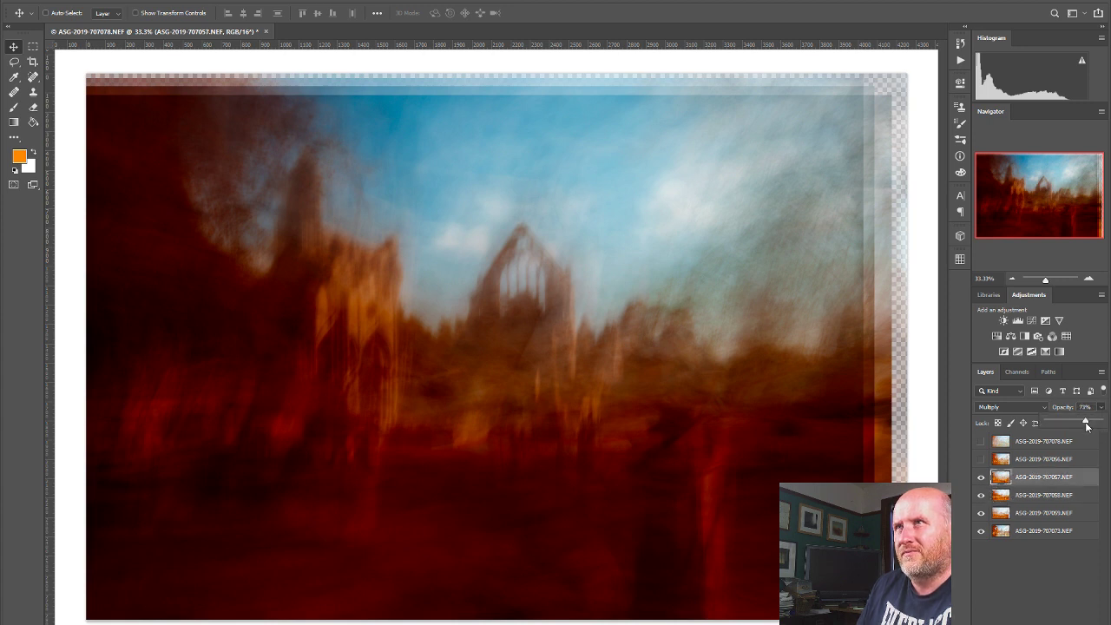
drag(1099, 424, 1077, 431)
Step: Show and select layer ASG-2019-707056.NEF, compare the composite with and without it repeatedly, and keep it shown
click(981, 459)
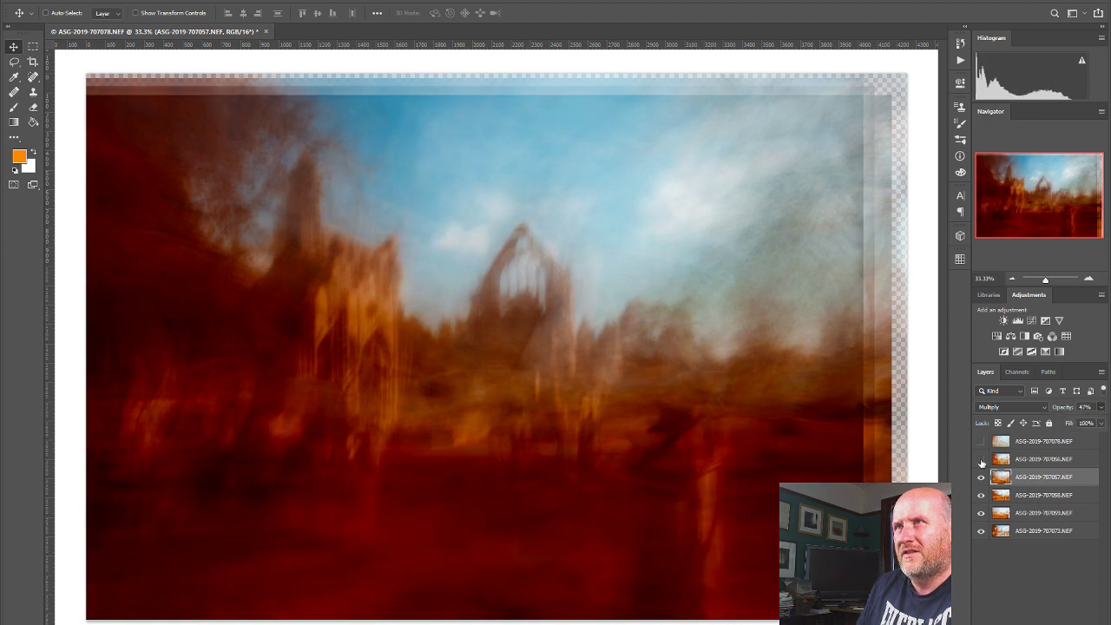
click(1024, 463)
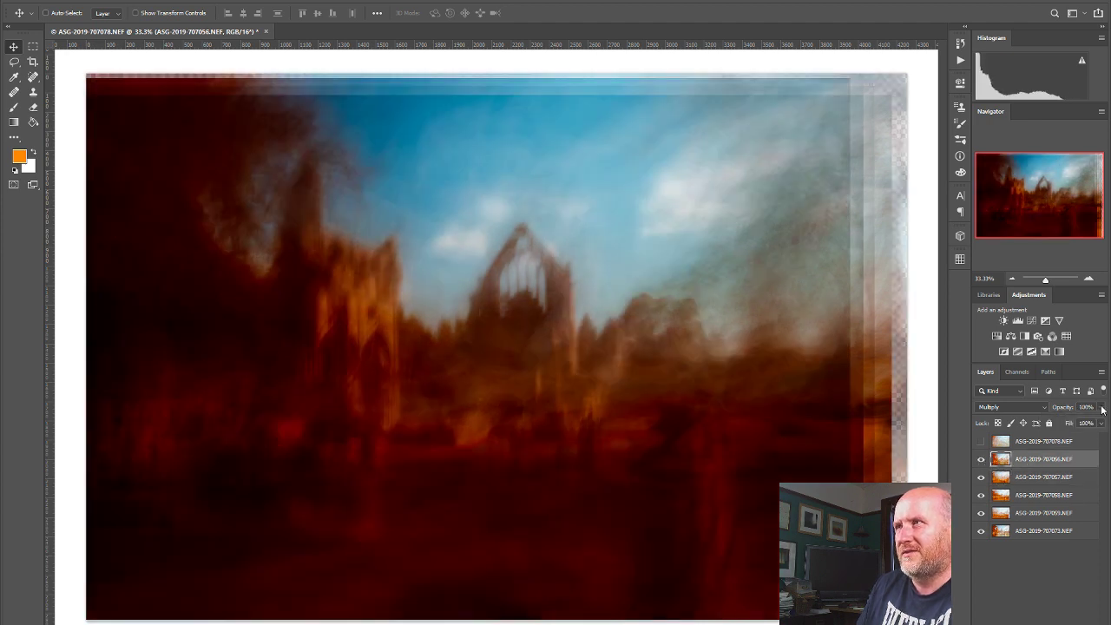
click(981, 461)
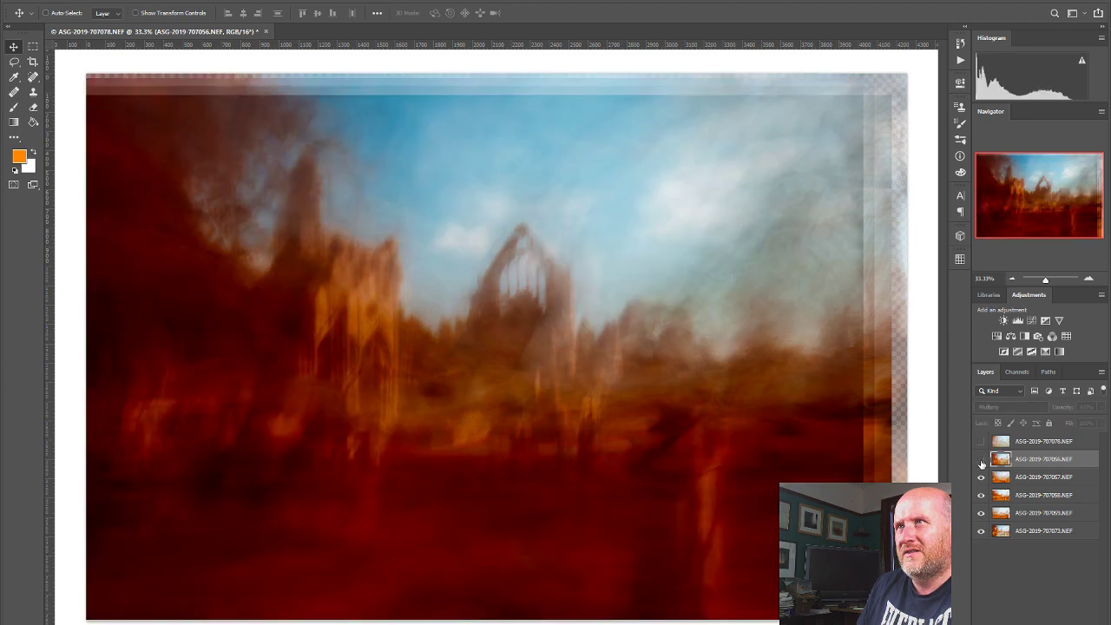
click(982, 462)
click(982, 462)
click(982, 462)
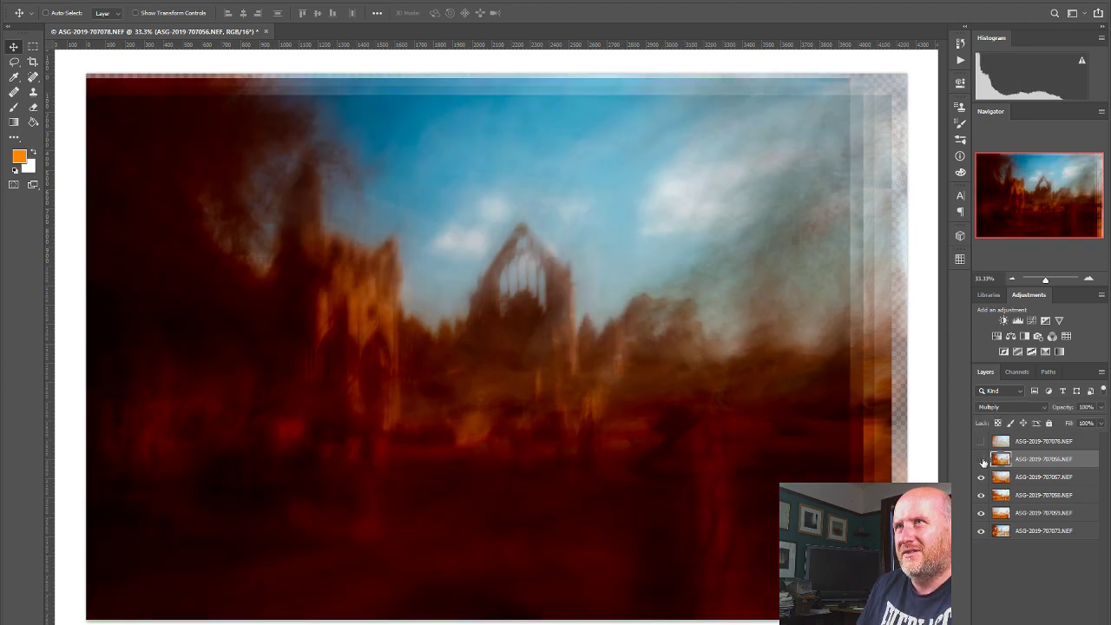
click(982, 462)
click(982, 462)
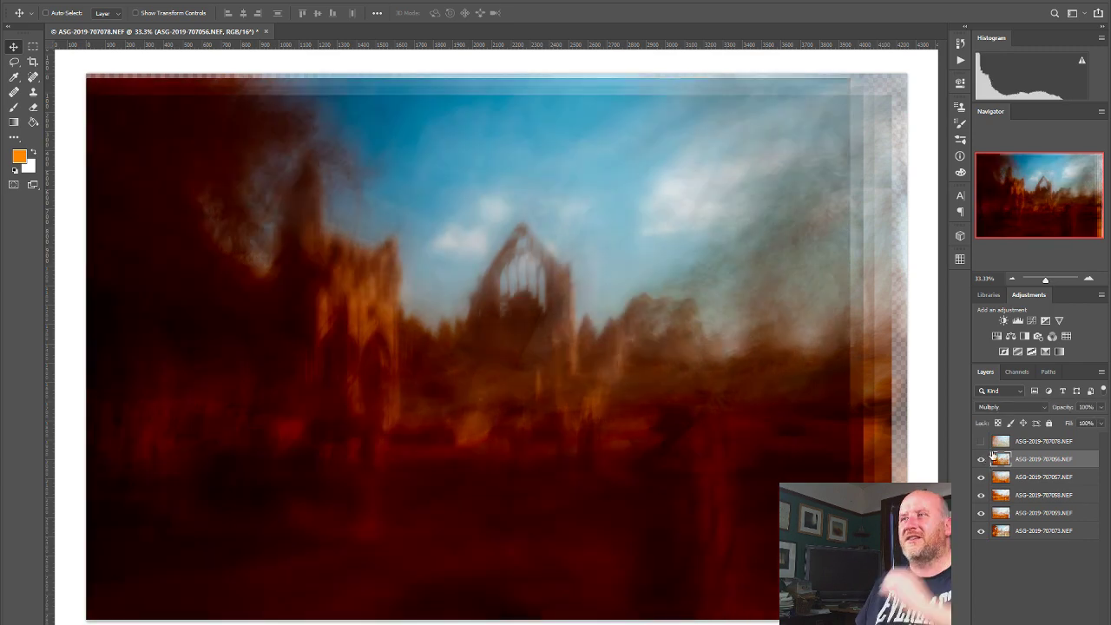
click(981, 462)
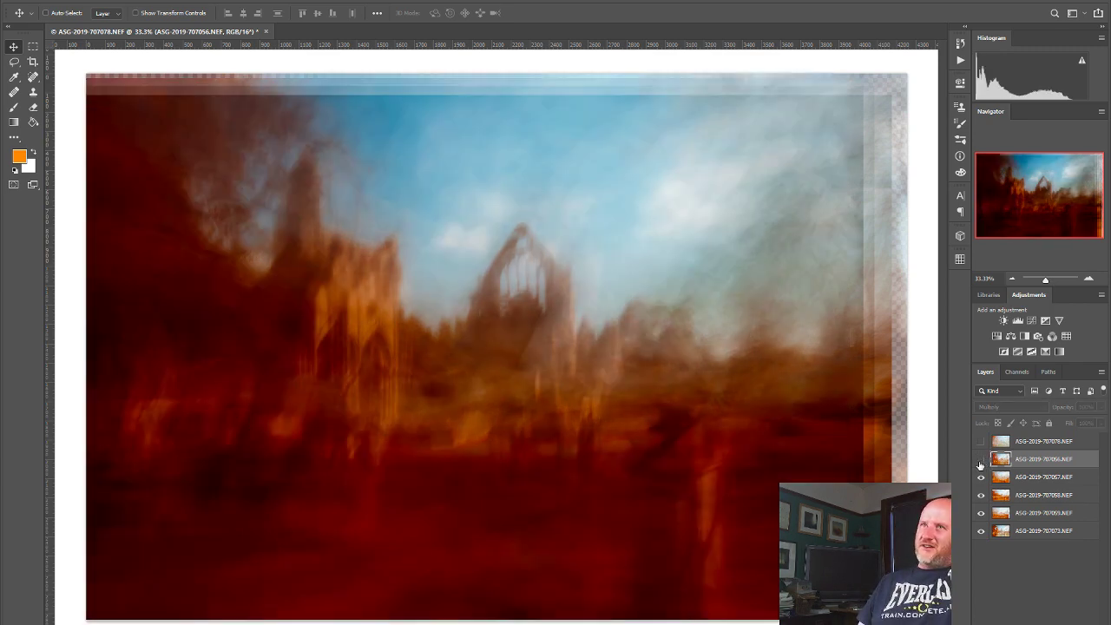
click(981, 463)
click(981, 462)
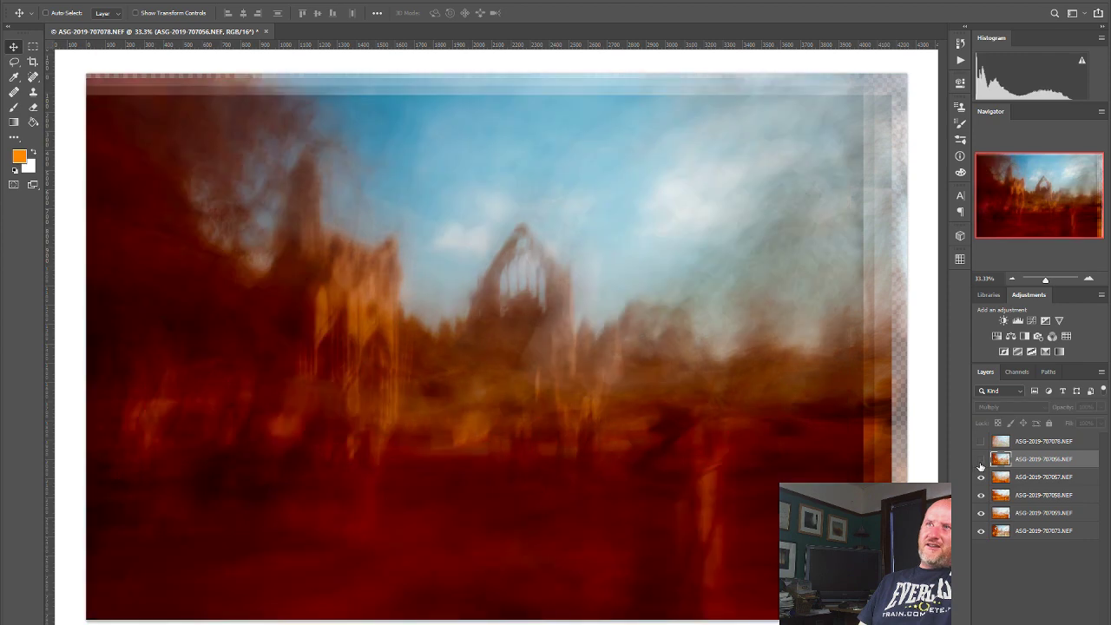
click(981, 460)
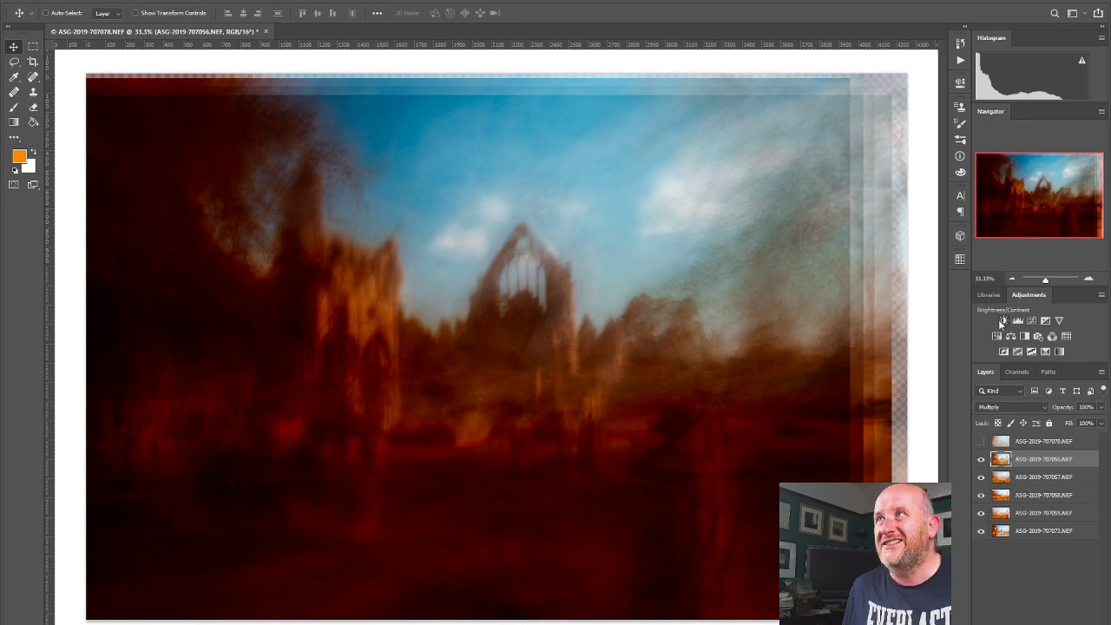
click(981, 459)
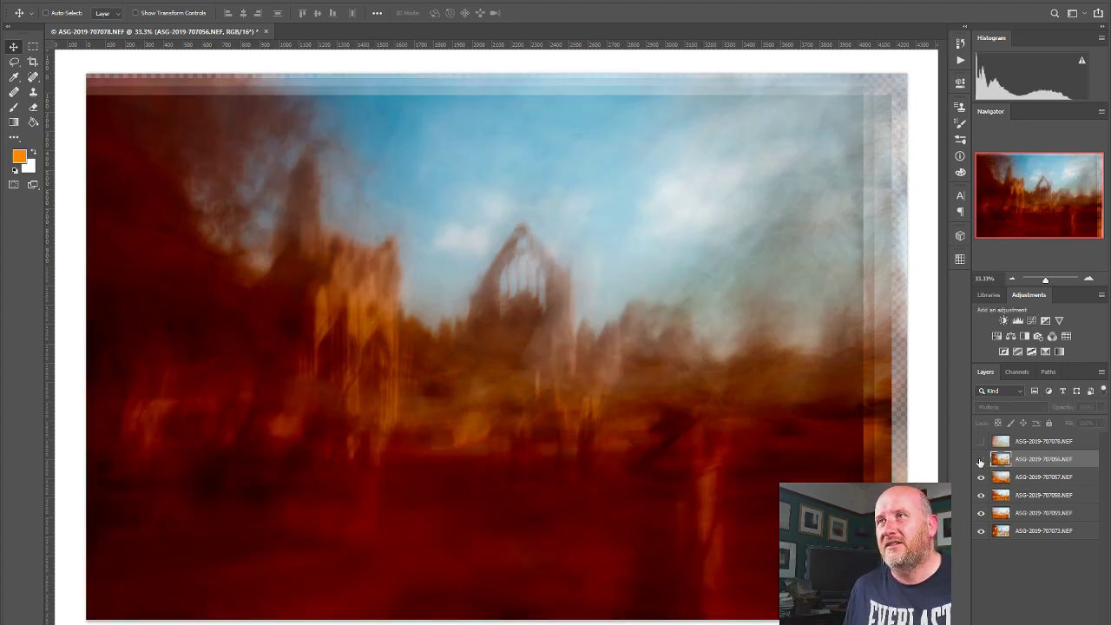
click(981, 461)
click(980, 461)
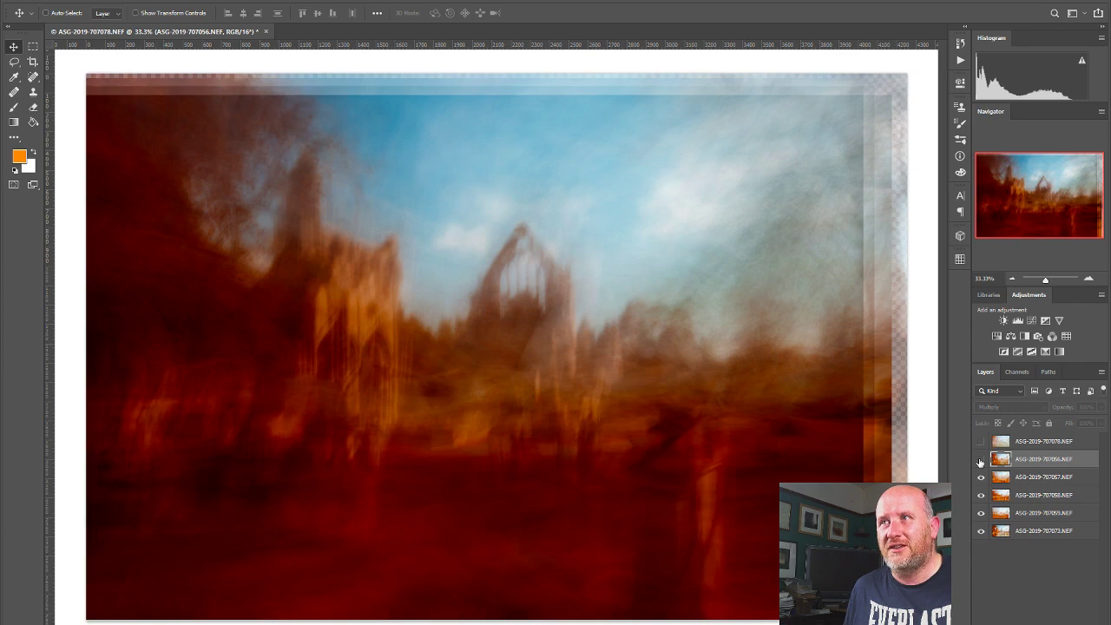
click(981, 461)
click(981, 461)
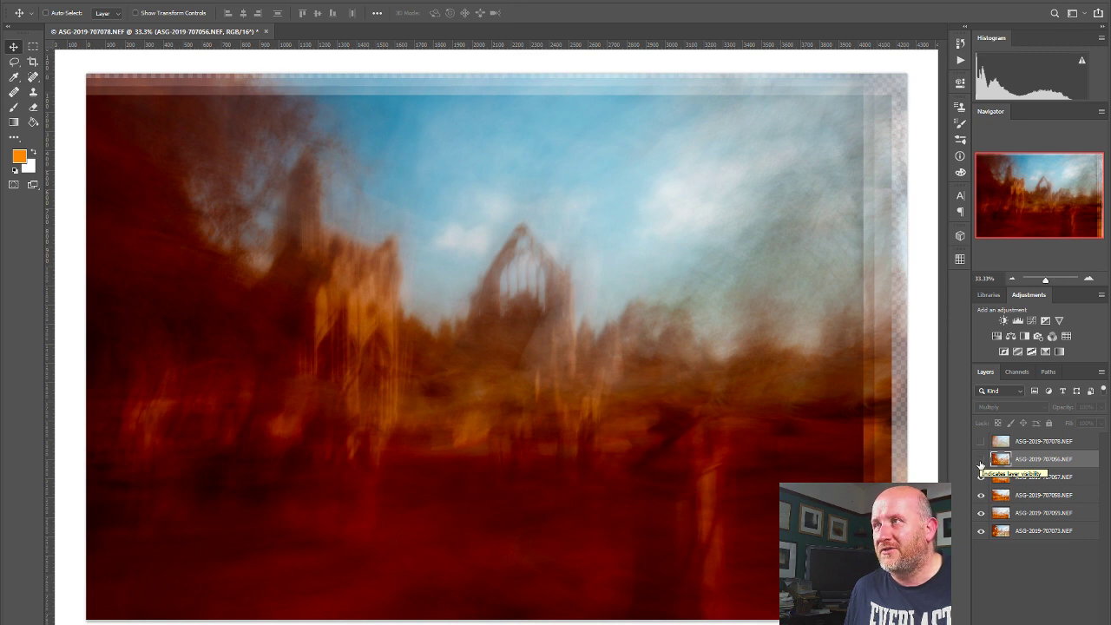
click(981, 461)
click(981, 461)
click(981, 462)
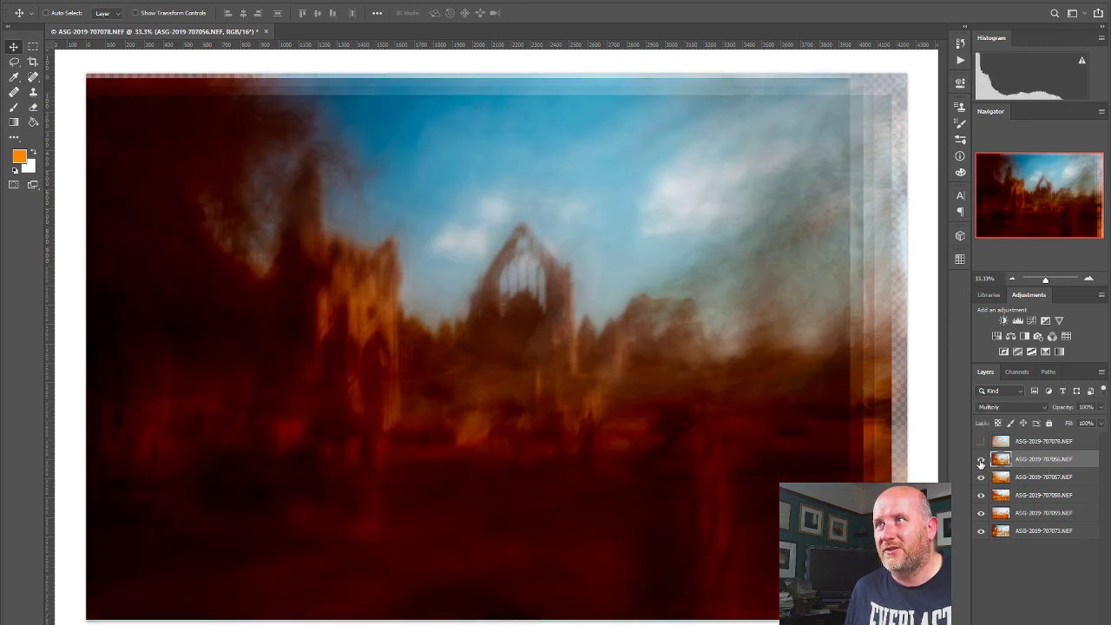
click(981, 462)
click(981, 462)
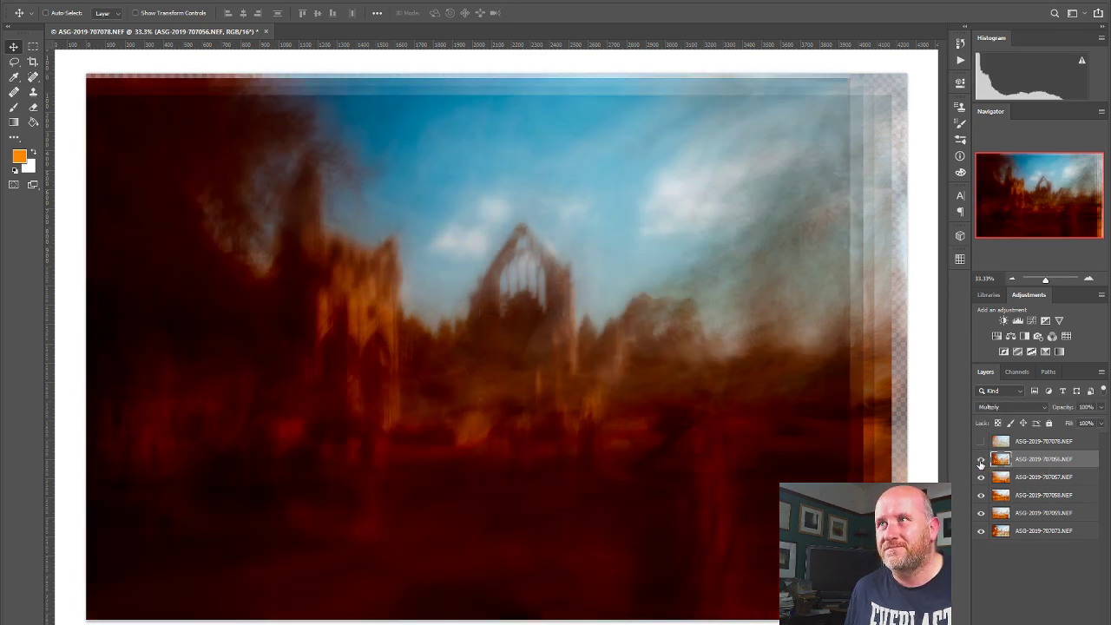
click(981, 462)
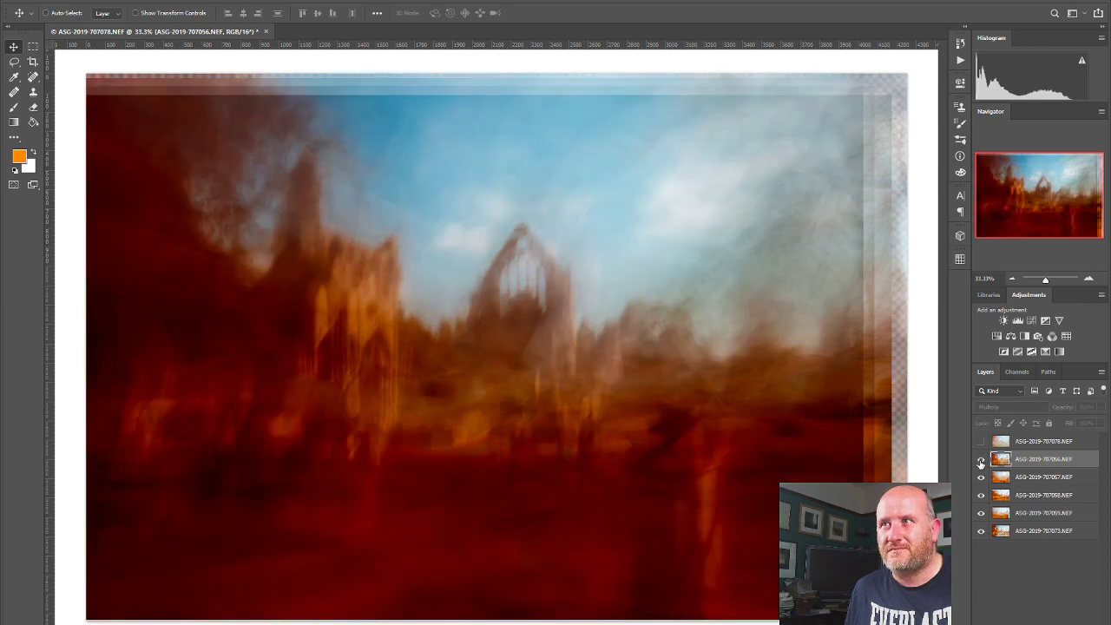
click(981, 462)
click(981, 462)
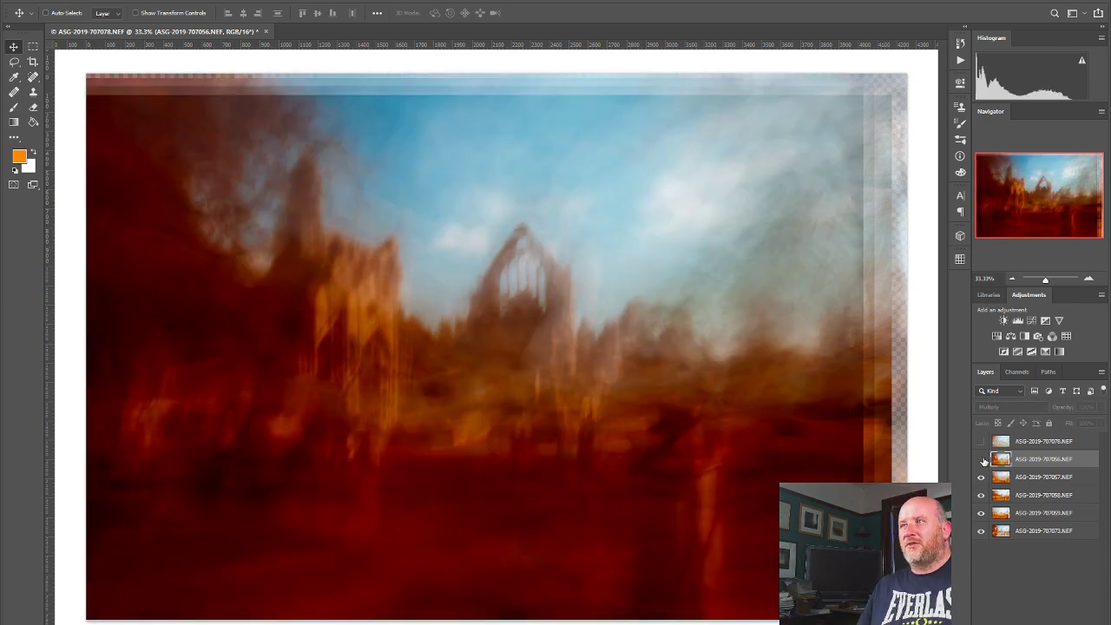
click(981, 462)
click(981, 461)
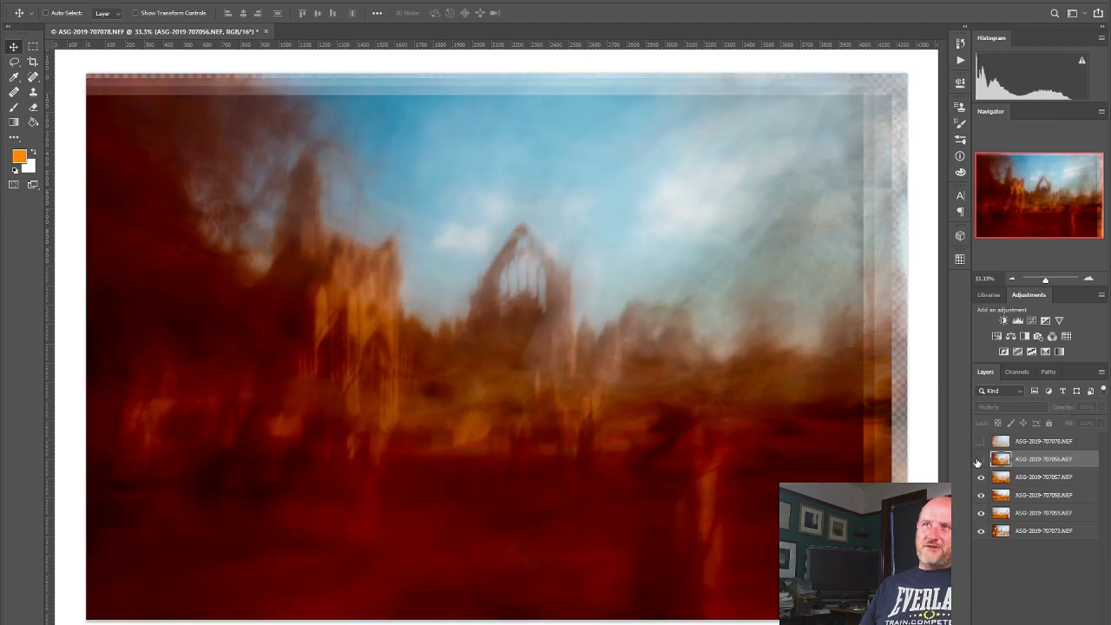
click(980, 461)
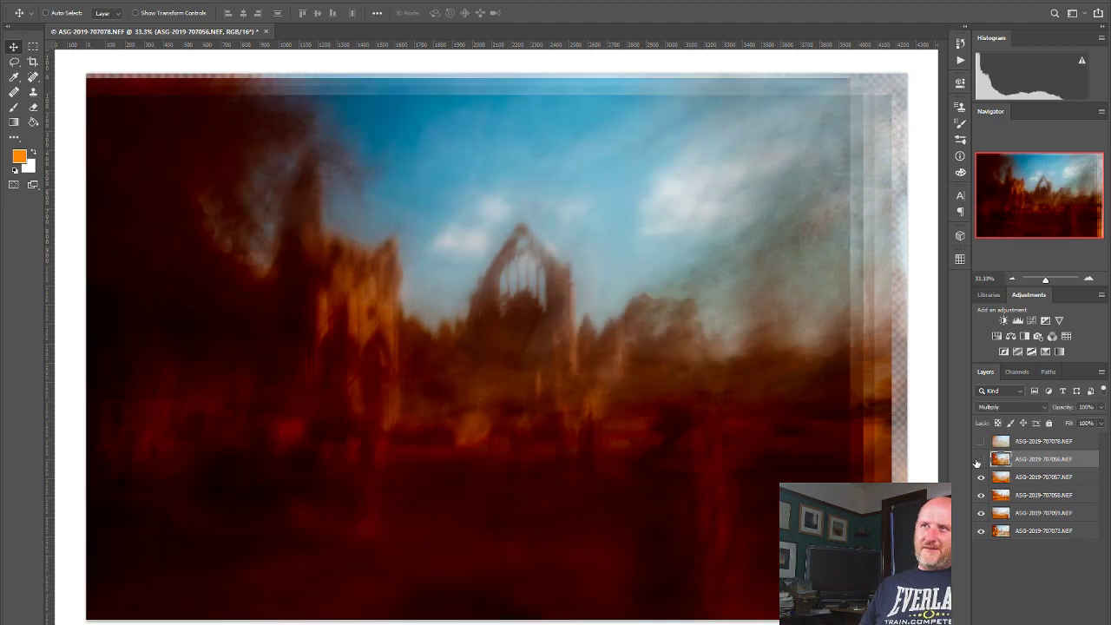
click(980, 461)
click(980, 461)
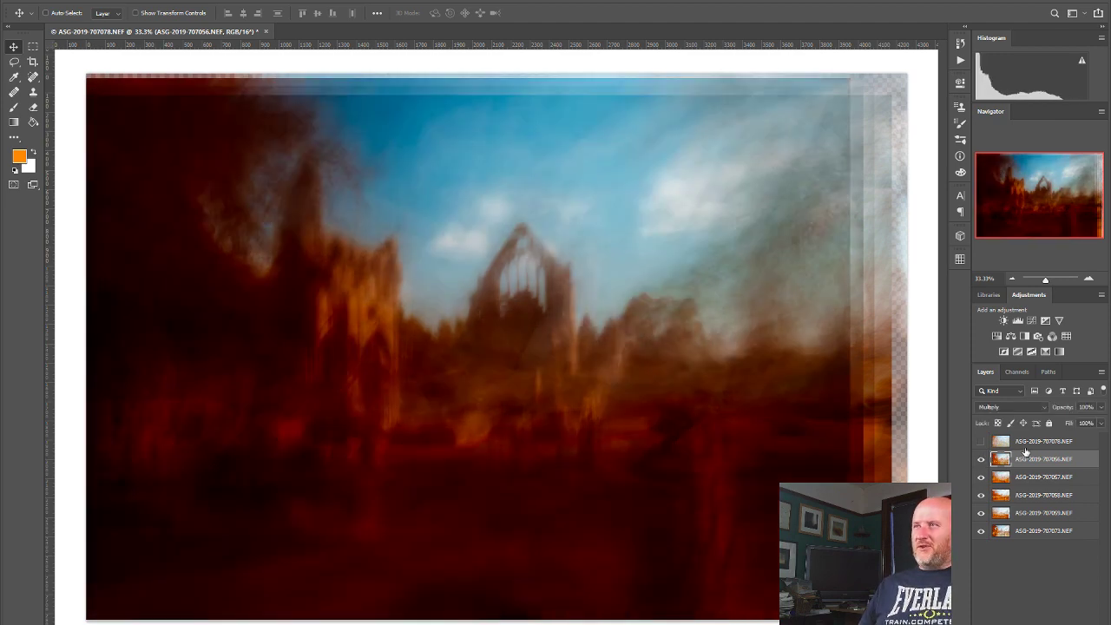
Step: Show layer ASG-2019-707078.NEF and change its blend mode to Soft Light
click(1033, 445)
click(980, 442)
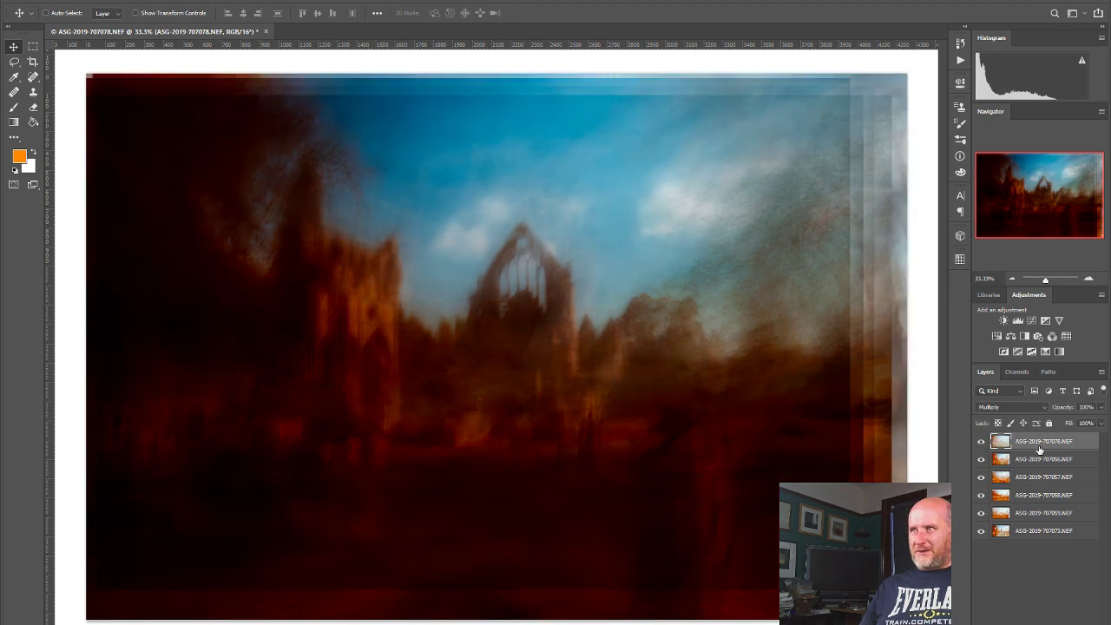
click(1017, 407)
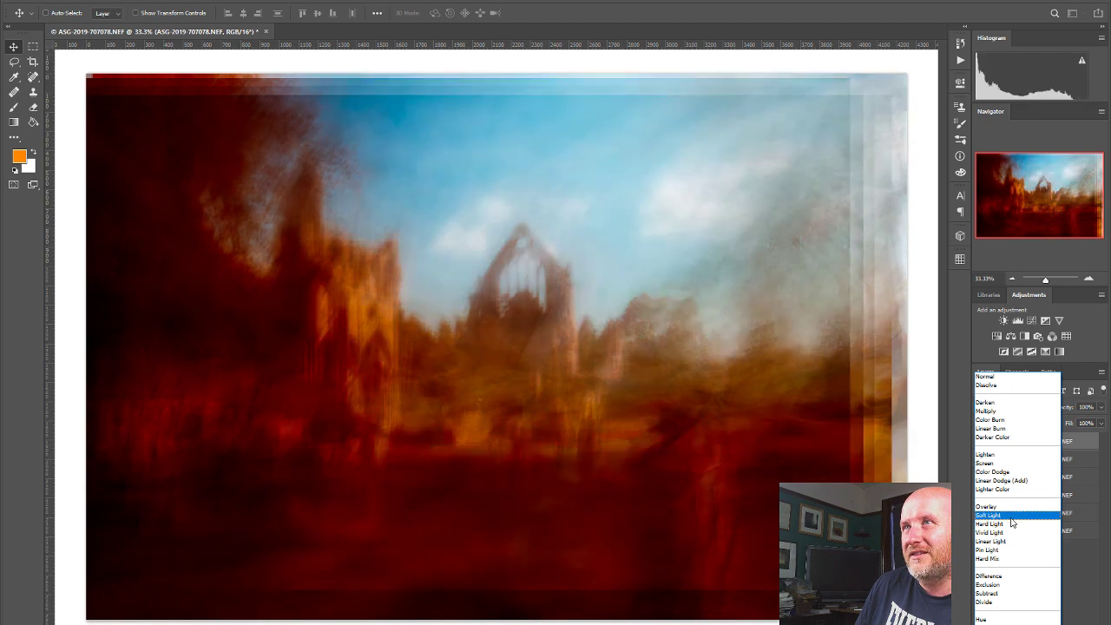
click(1011, 519)
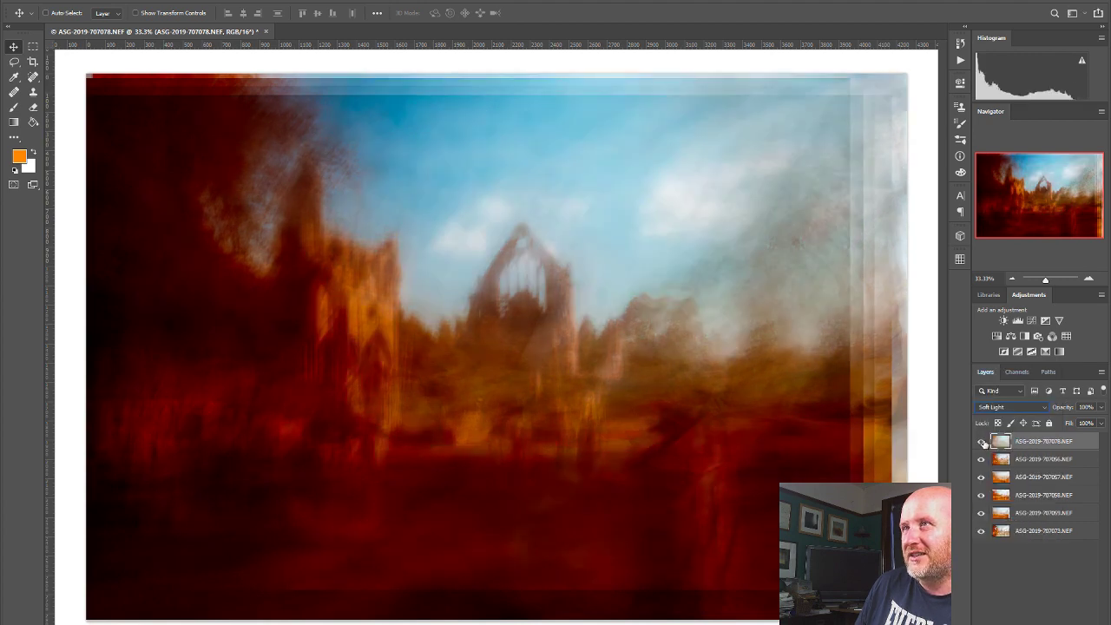
Step: Compare the composite with and without the Soft Light layer ASG-2019-707078.NEF
click(982, 442)
click(982, 442)
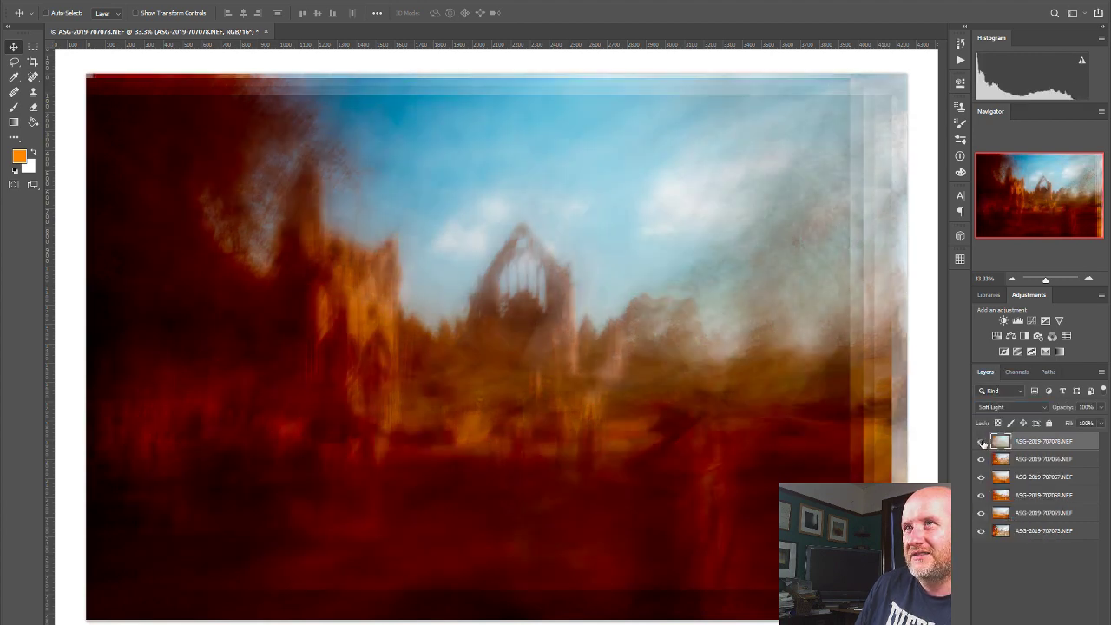
click(982, 442)
click(981, 441)
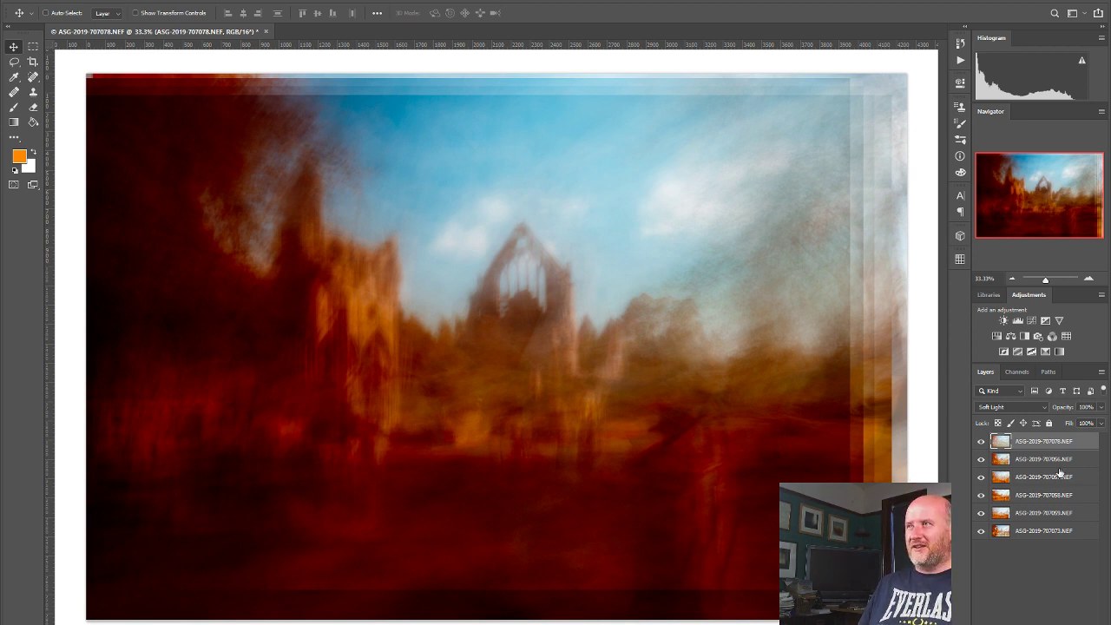
Step: Crop the canvas inward on all sides to cut off the misaligned layer edges, and compare the result with and without layer ASG-2019-707078.NEF
click(33, 61)
drag(497, 83, 494, 83)
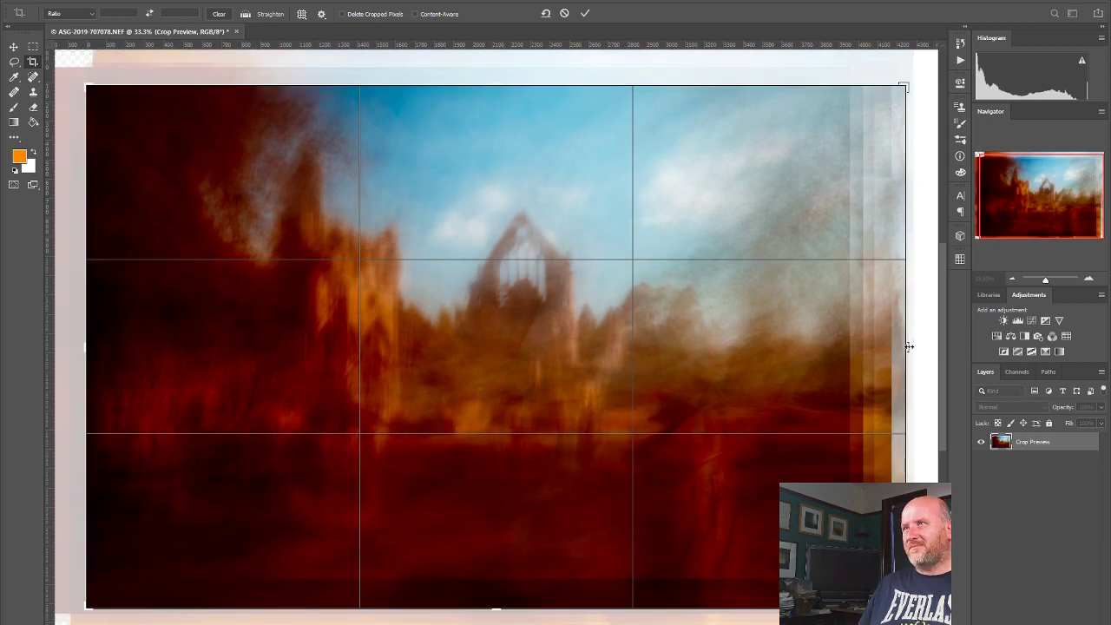
drag(909, 346, 880, 345)
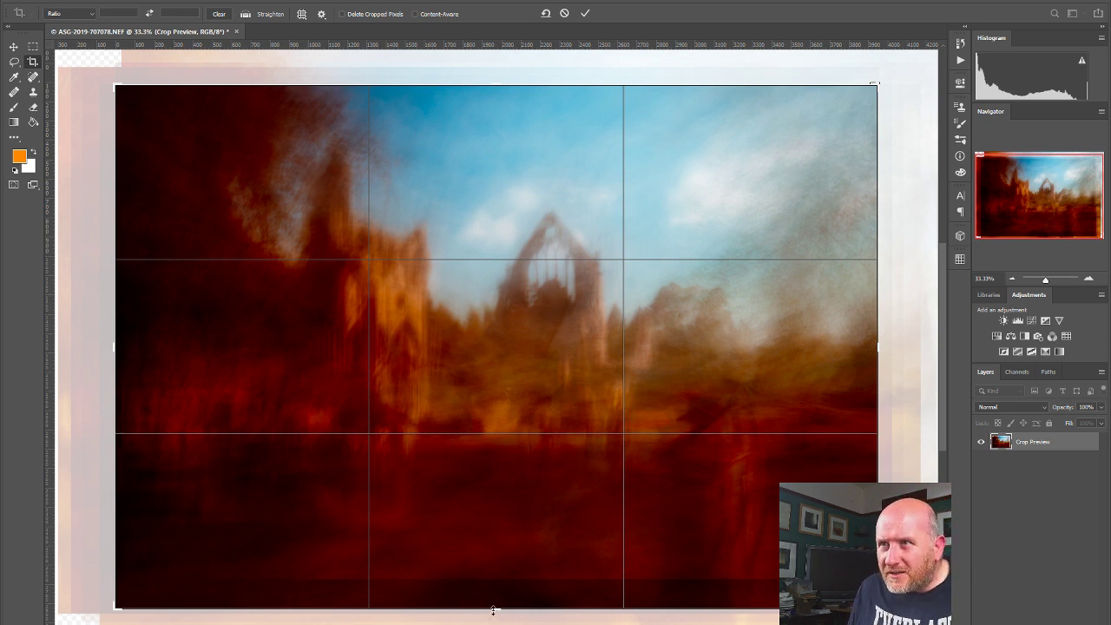
drag(494, 608, 495, 594)
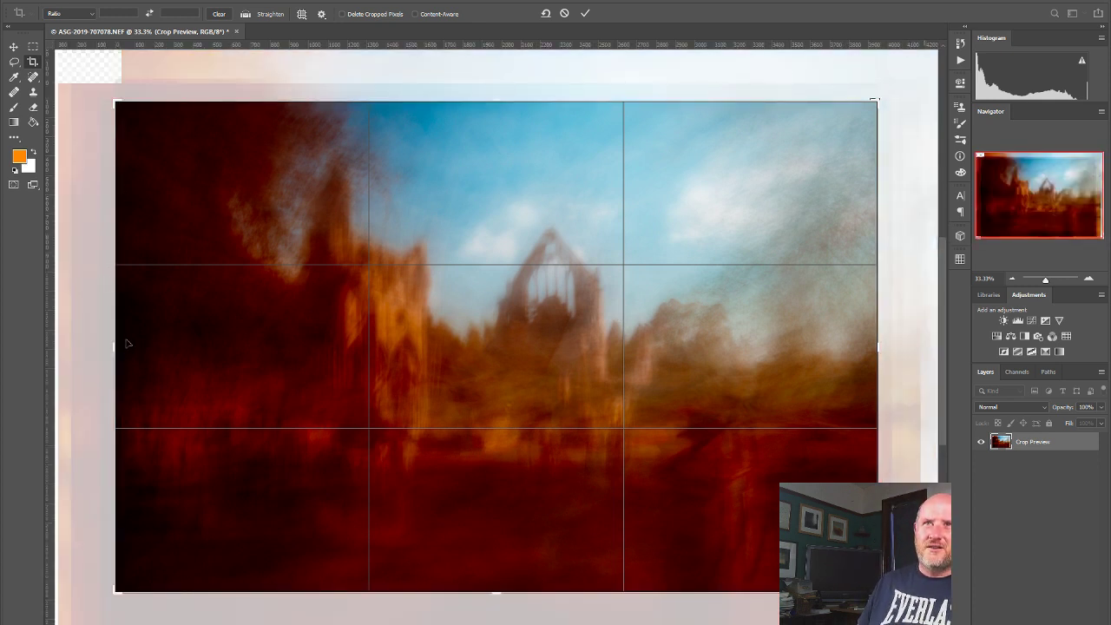
drag(118, 345, 119, 346)
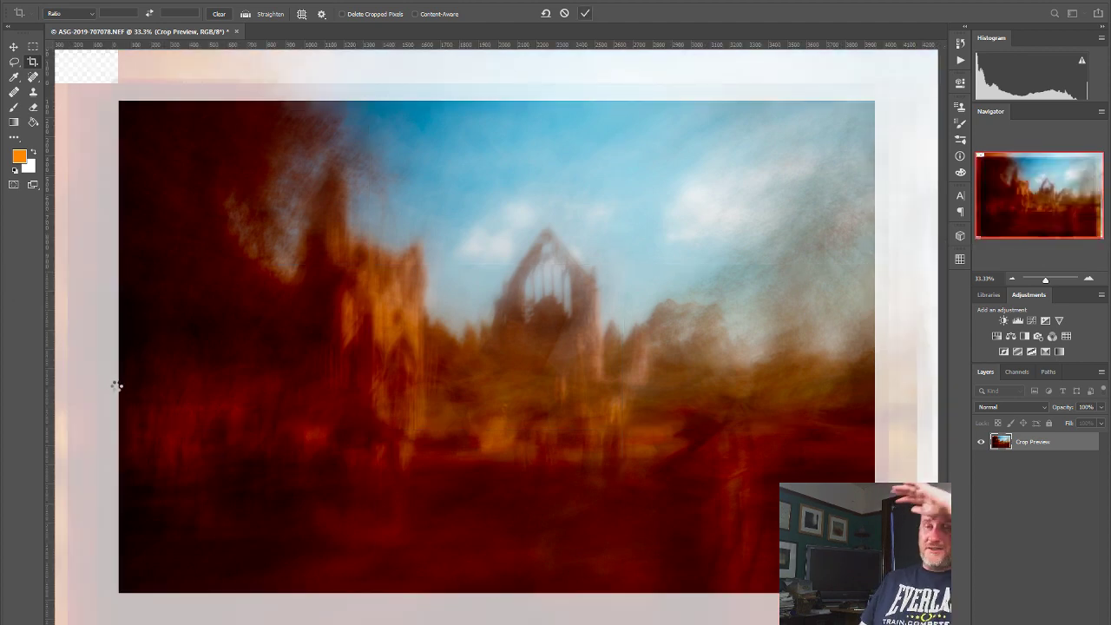
key(Return)
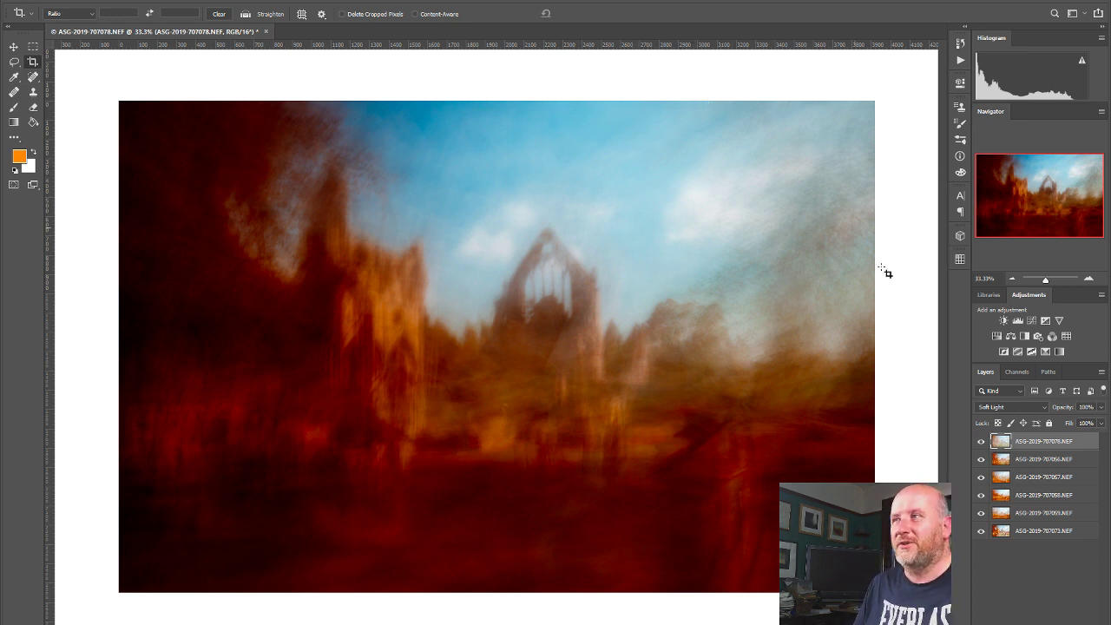
click(981, 443)
click(982, 443)
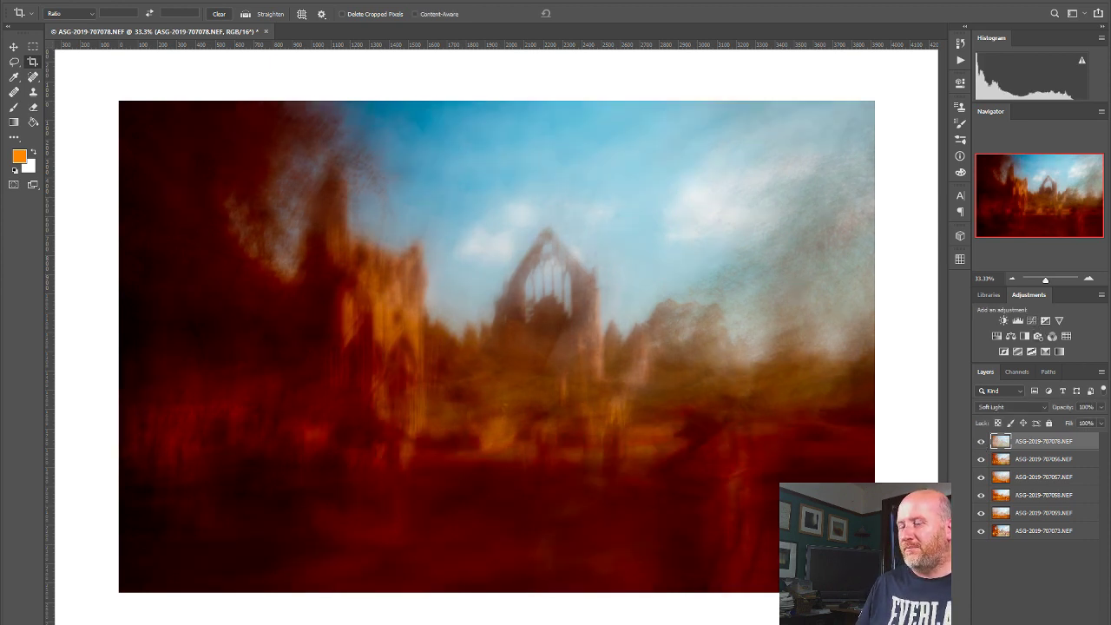
Step: Add a Curves adjustment layer above all photos, lifting the black point and brightening the shadows with a curve point at input 80, output 111
right_click(1014, 440)
click(1033, 497)
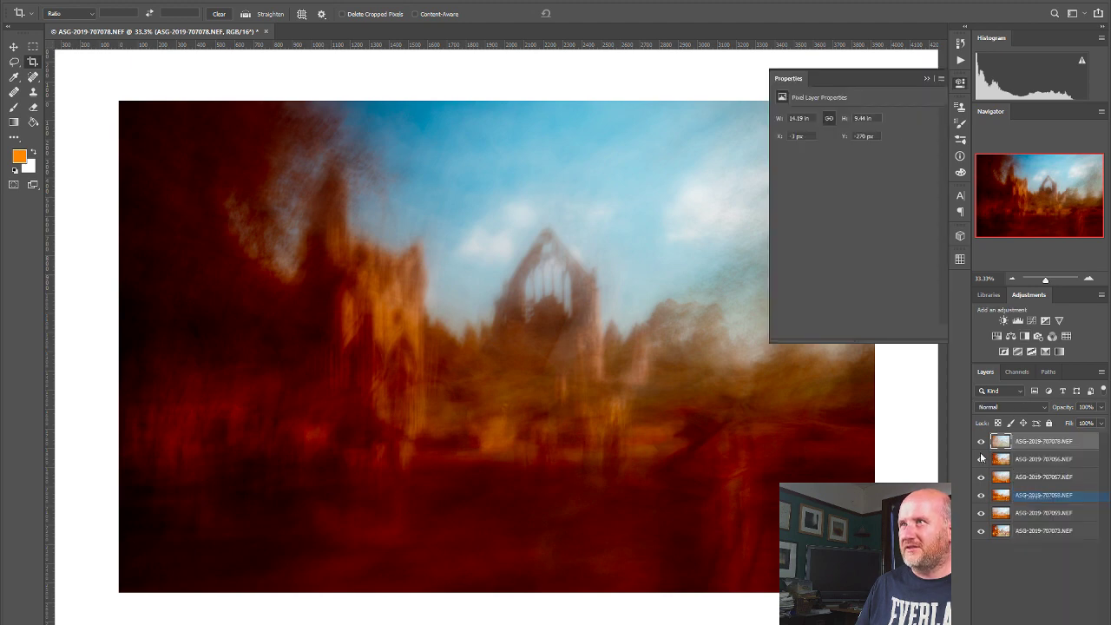
click(1031, 320)
click(846, 218)
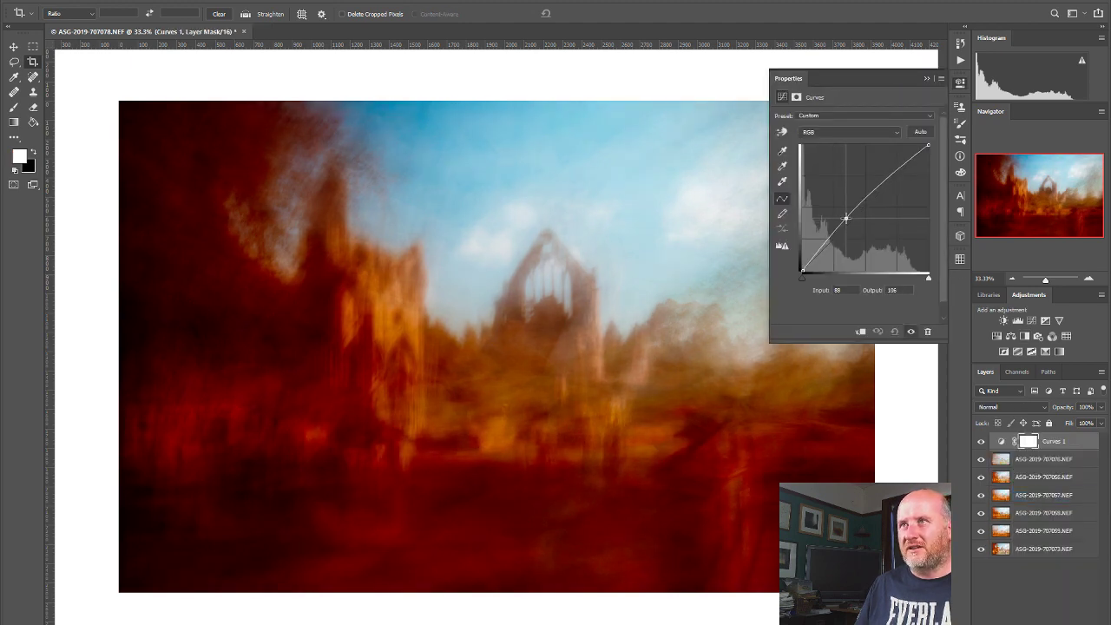
drag(803, 272, 769, 265)
click(844, 217)
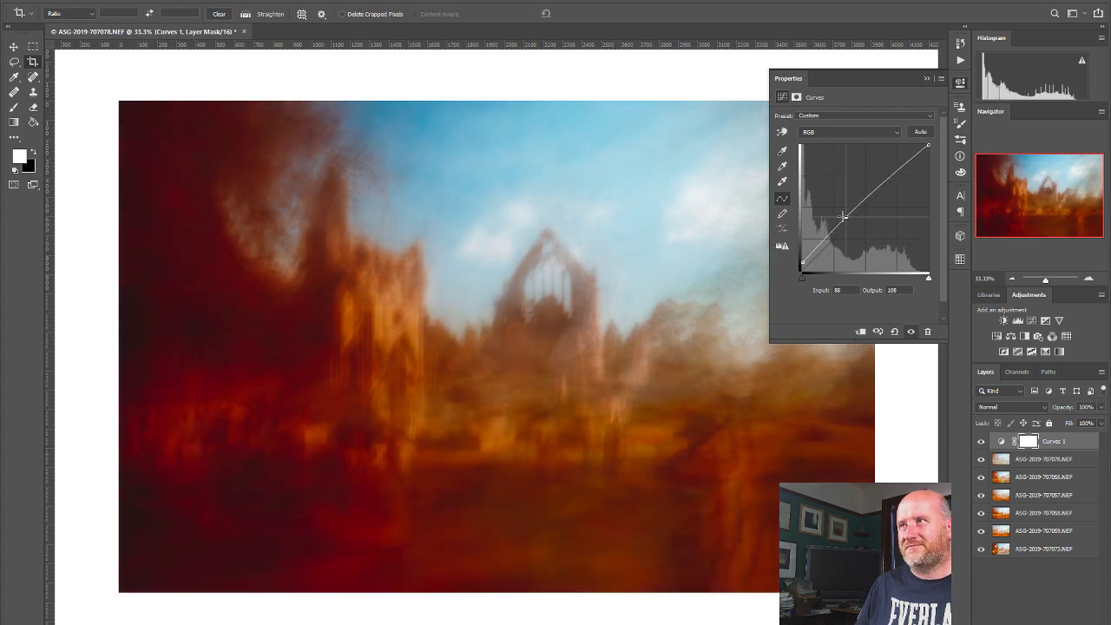
mouse_move(844, 217)
mouse_down()
mouse_move(841, 208)
mouse_move(842, 227)
mouse_move(841, 216)
mouse_up()
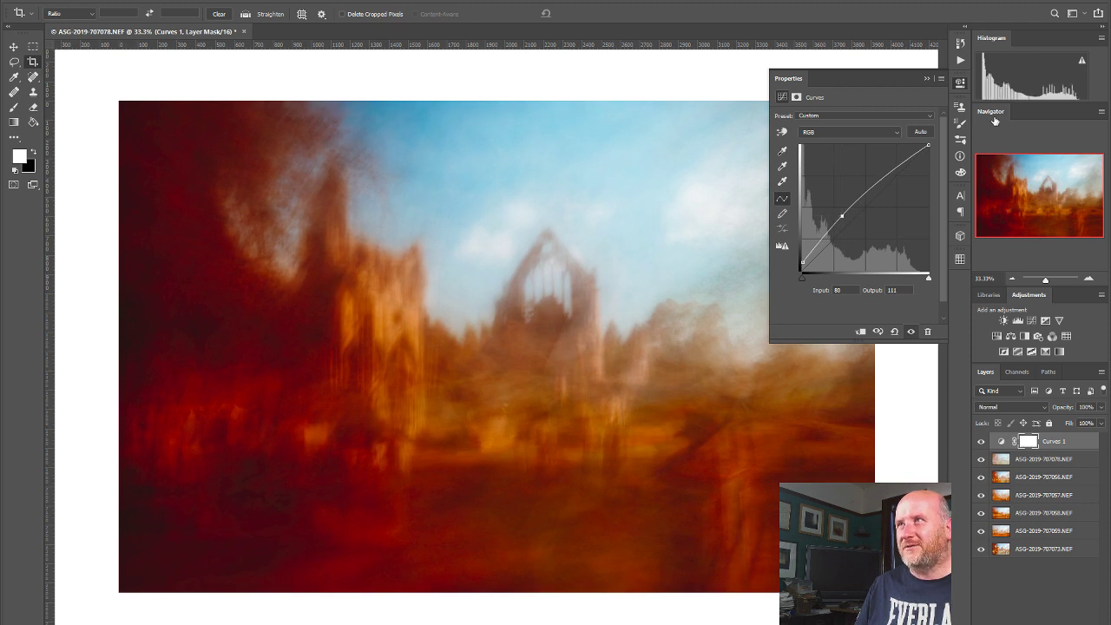
mouse_move(929, 147)
mouse_down()
mouse_move(927, 167)
mouse_move(946, 169)
mouse_move(946, 146)
mouse_up()
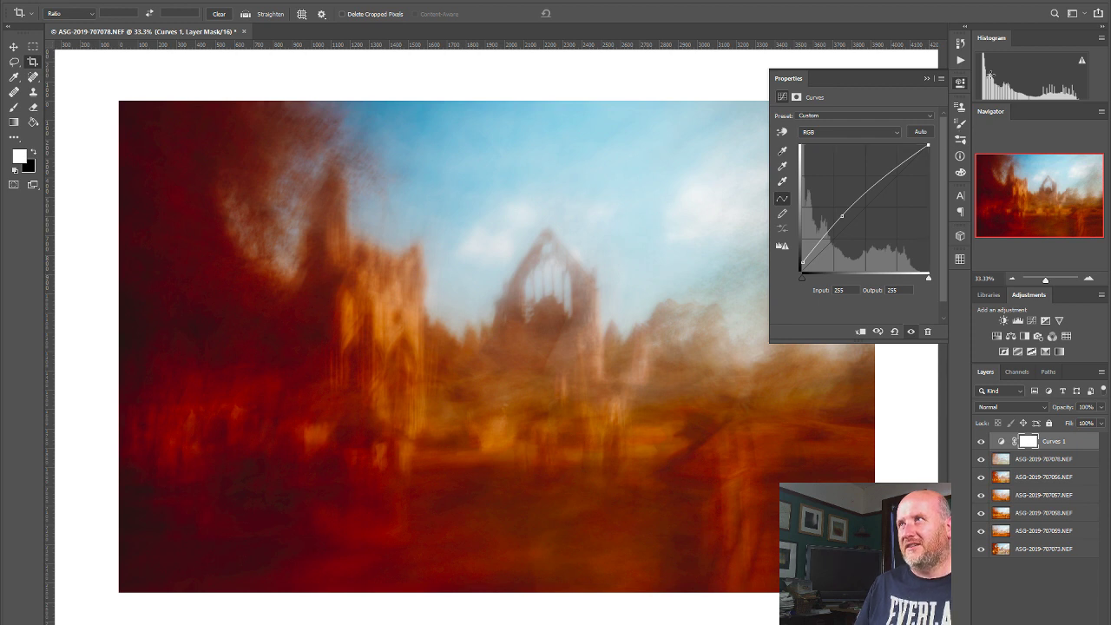
click(984, 169)
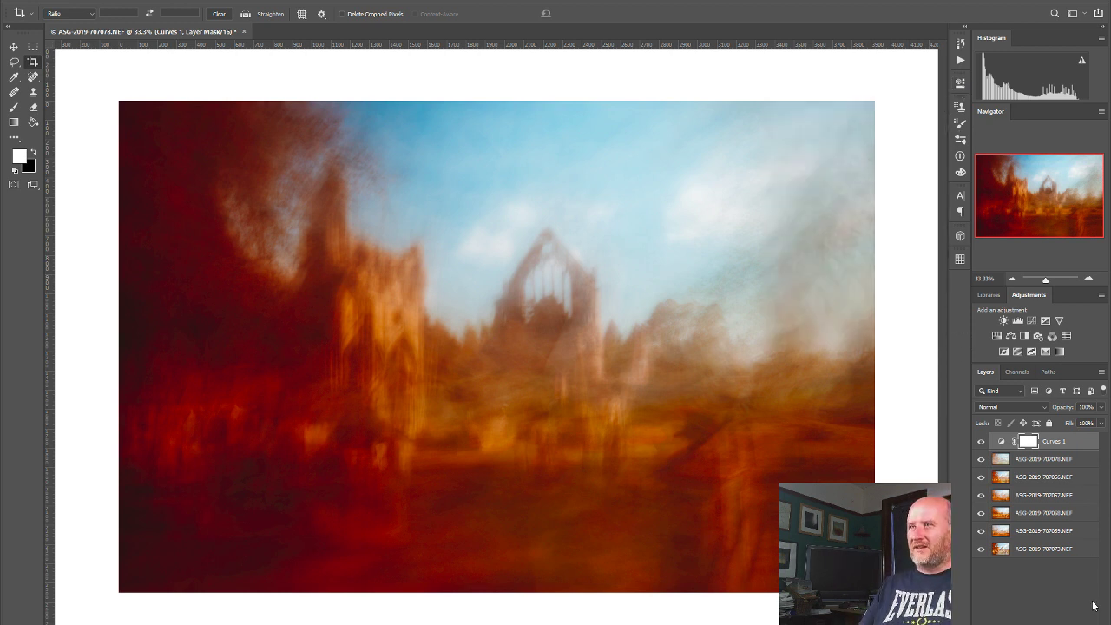
Step: Add a new layer above Curves 1 and fill it entirely with orange bc7026 using the Paint Bucket
key(ctrl+shift+alt+n)
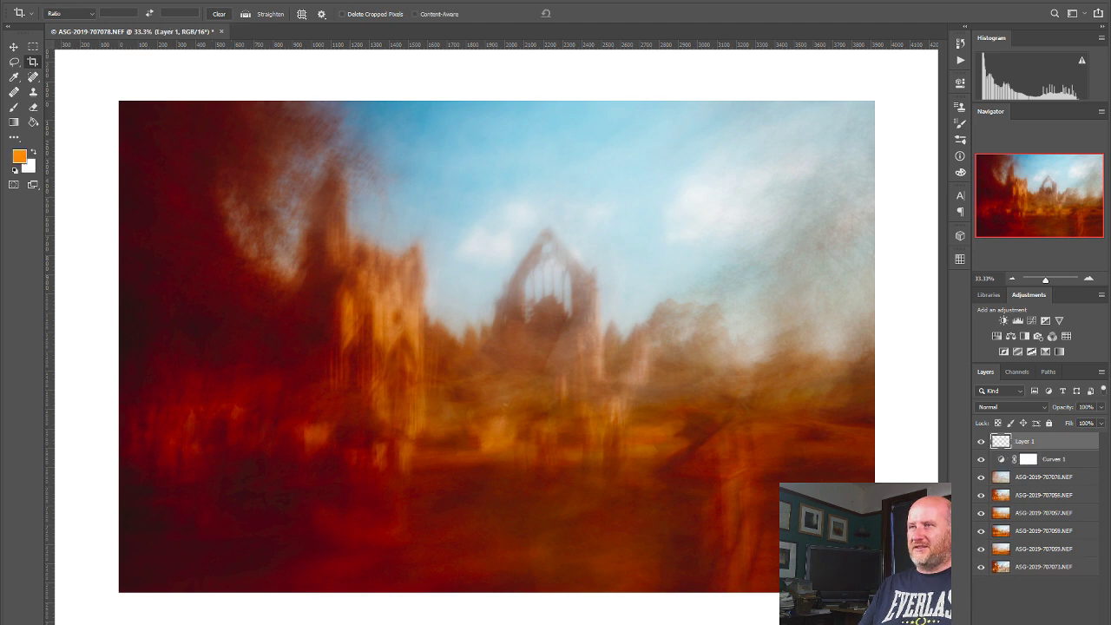
click(19, 158)
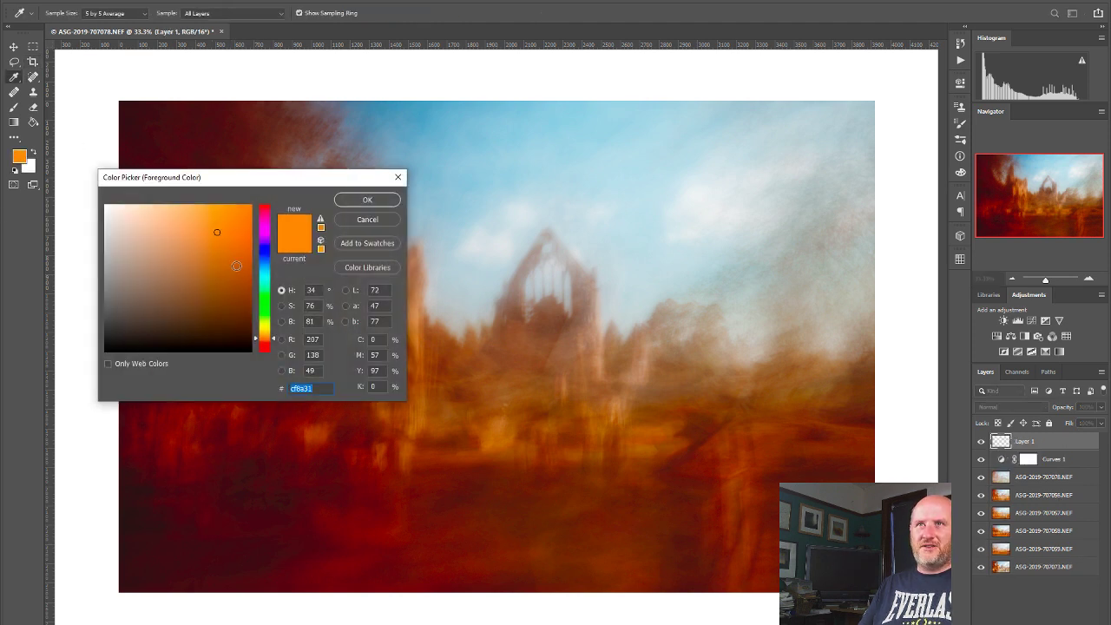
click(274, 342)
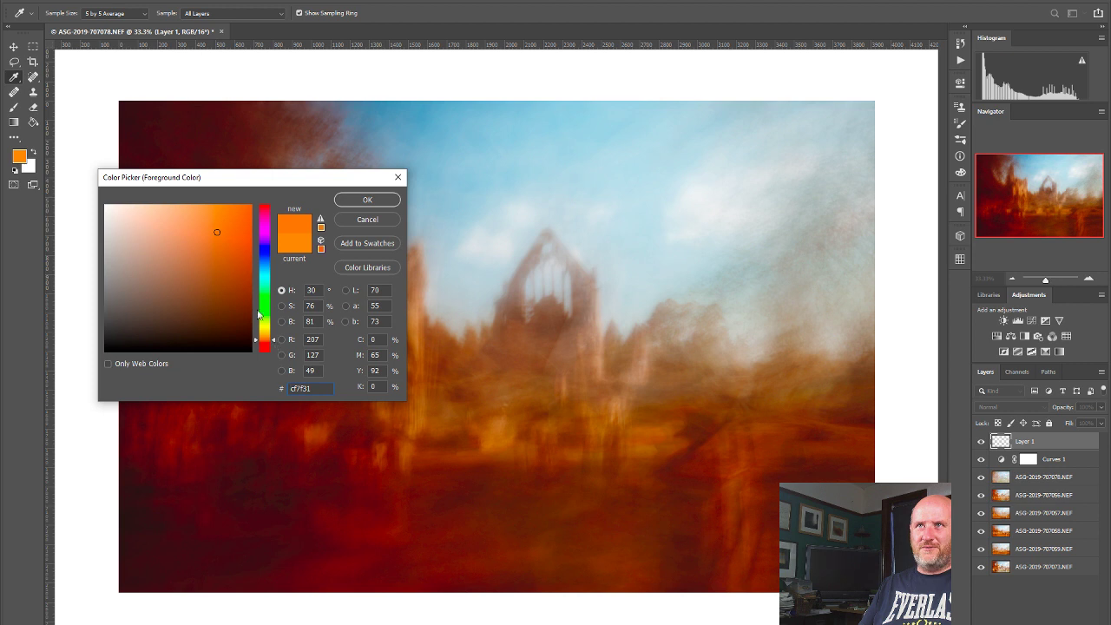
mouse_move(203, 250)
mouse_down()
mouse_move(190, 249)
mouse_move(203, 235)
mouse_move(211, 258)
mouse_move(222, 243)
mouse_up()
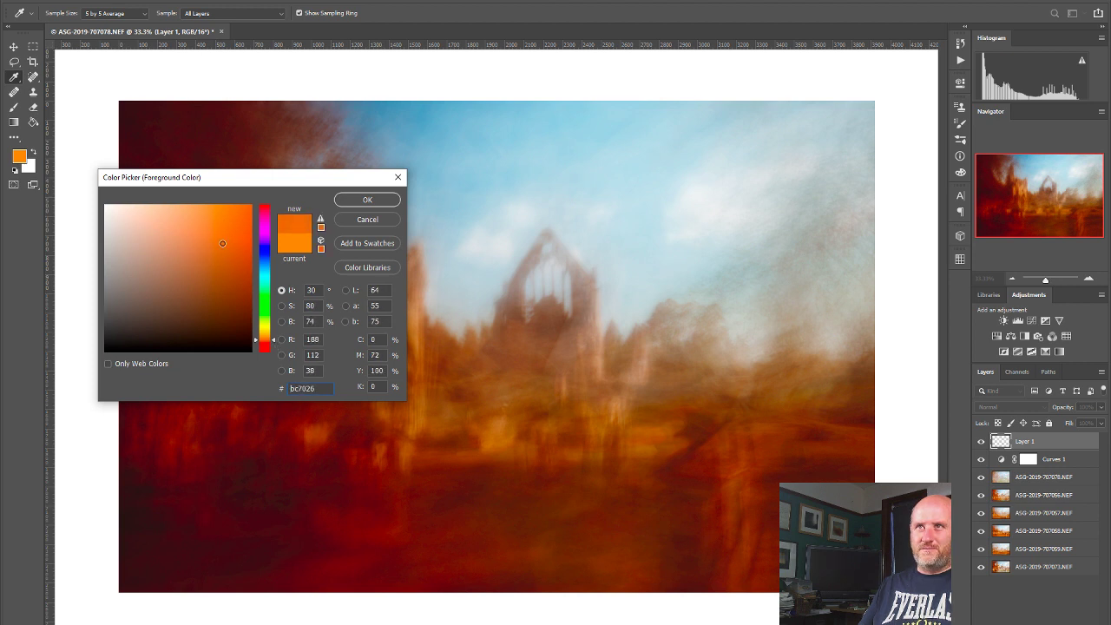
click(374, 200)
key(c)
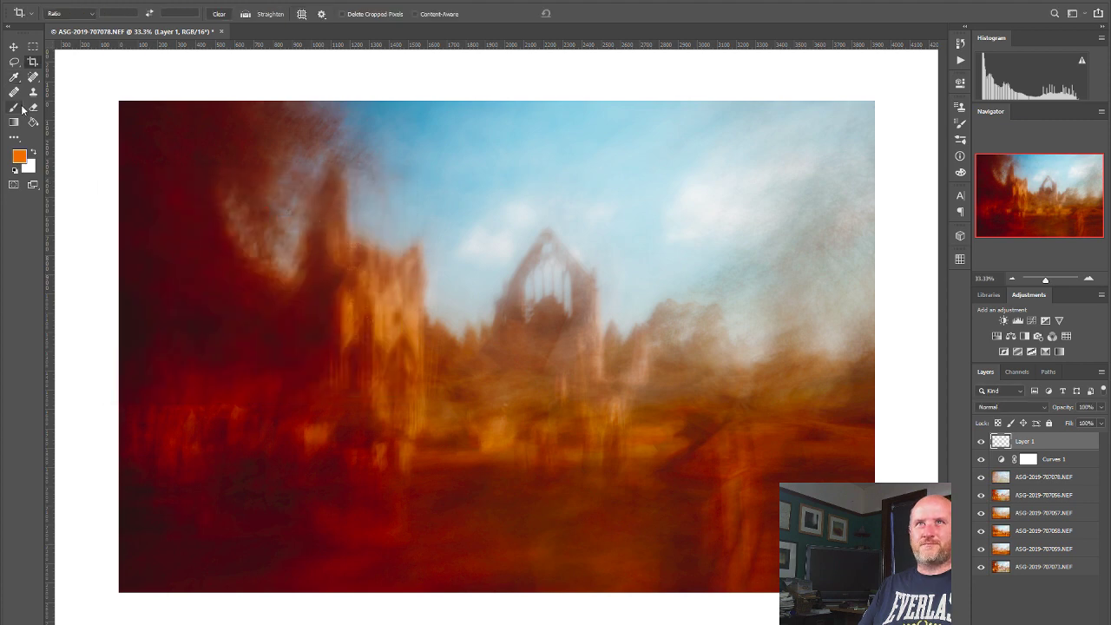
click(32, 123)
click(343, 225)
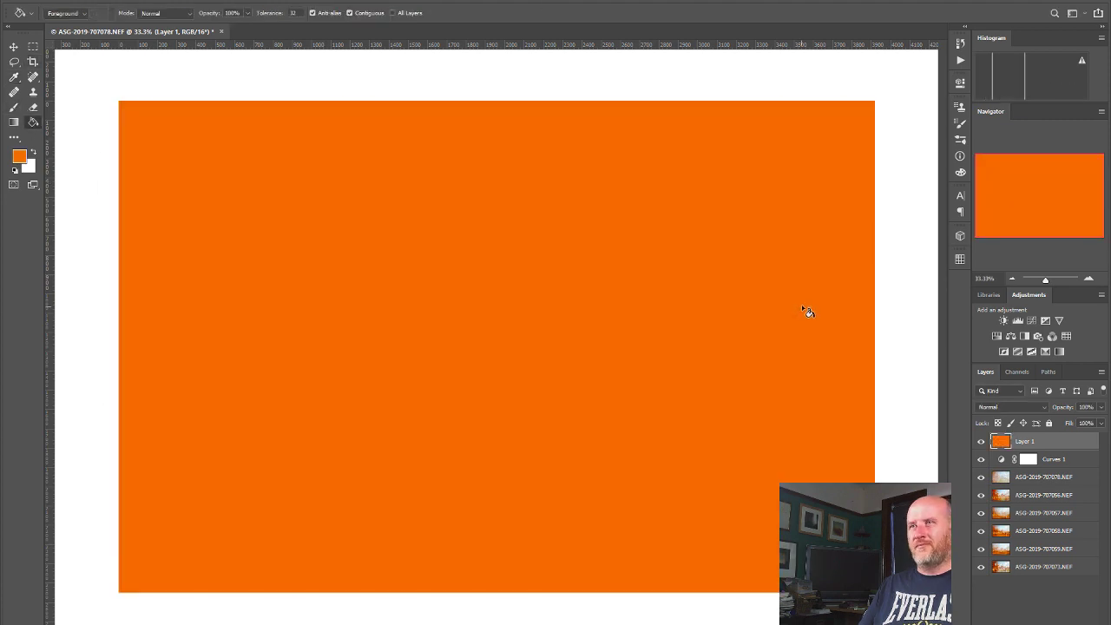
Step: Set the orange fill layer's blend mode to Hue and reduce its opacity to 33%
click(1013, 406)
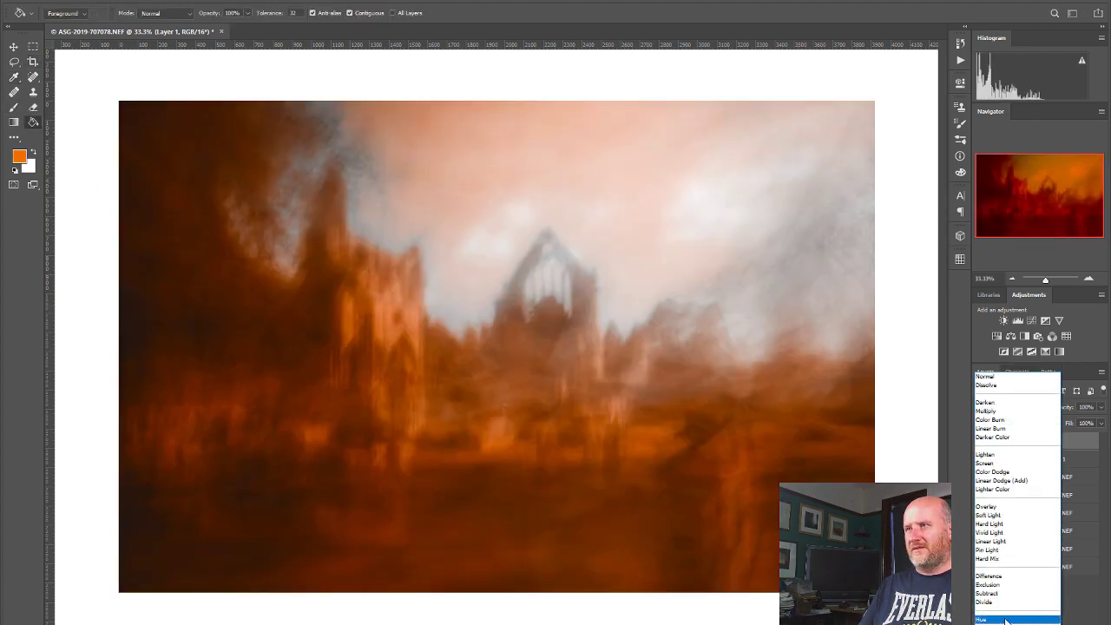
click(1005, 619)
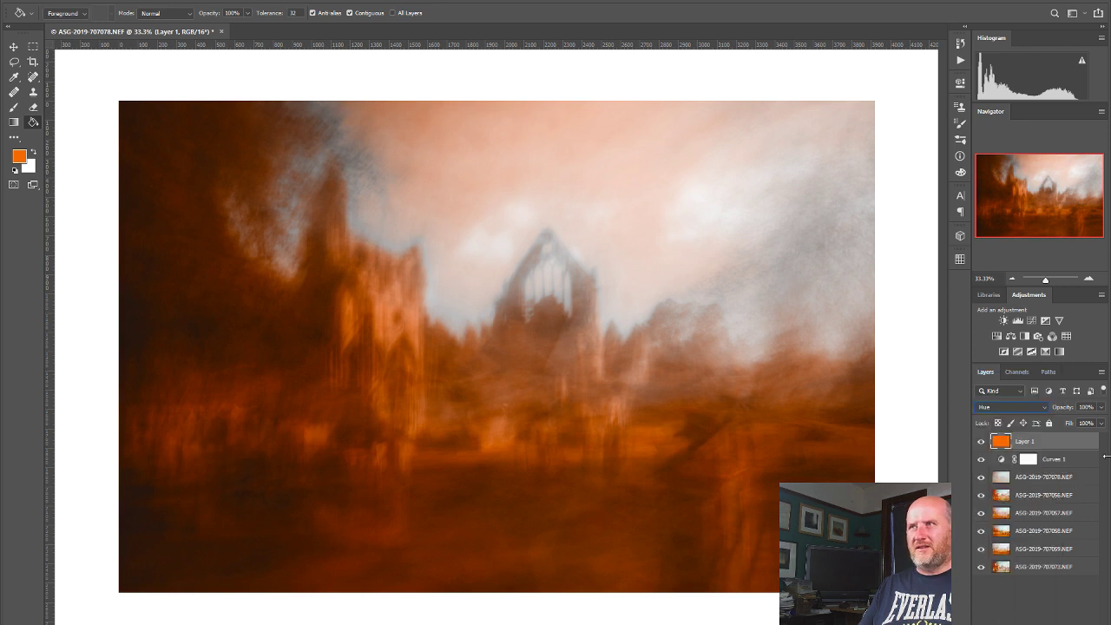
click(1100, 408)
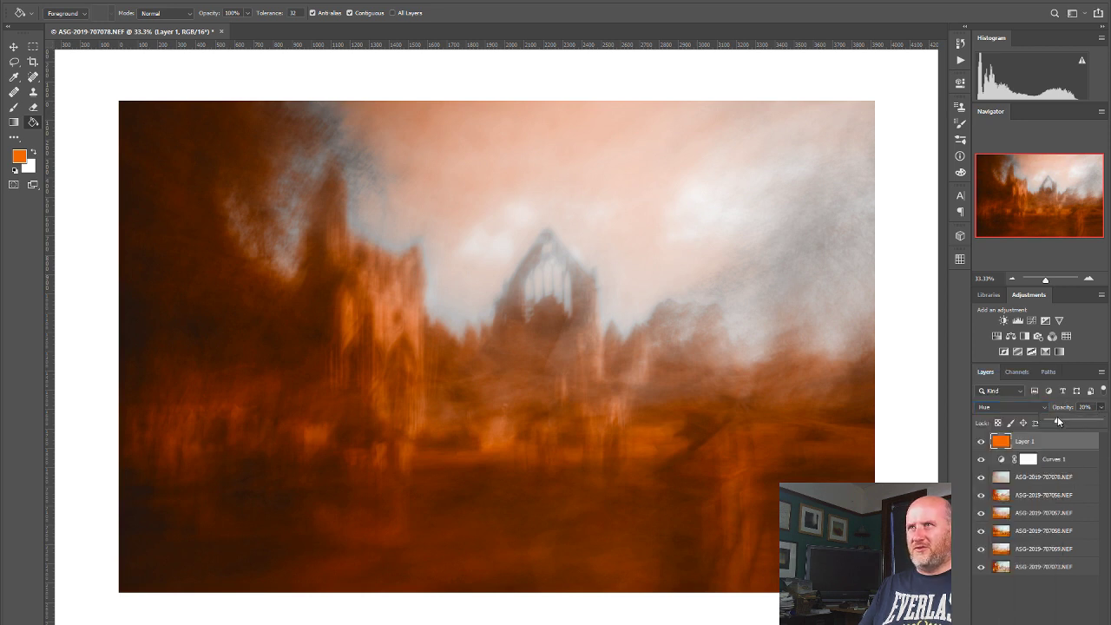
drag(1057, 421, 1074, 421)
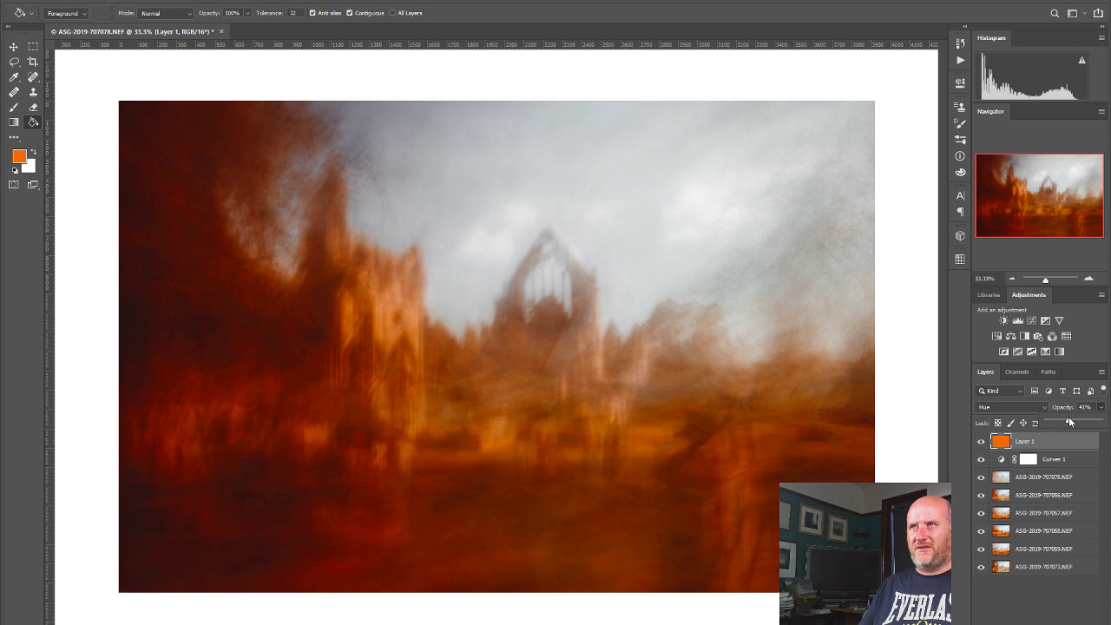
drag(1066, 422, 1065, 422)
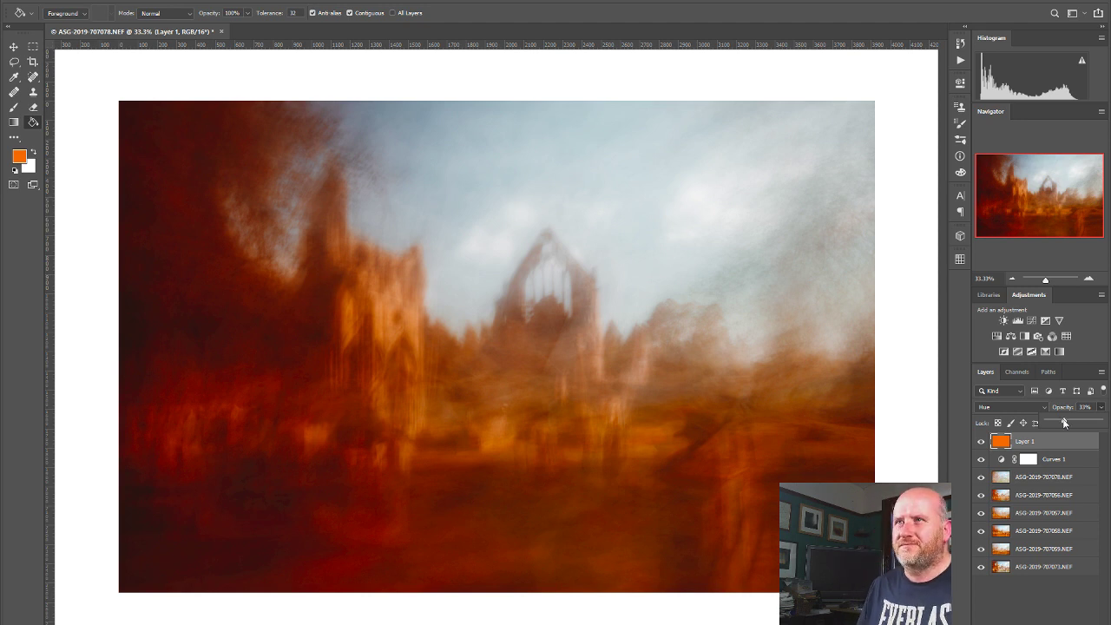
Step: Compare the composite with and without layers ASG-2019-707057.NEF and ASG-2019-707058.NEF
click(981, 513)
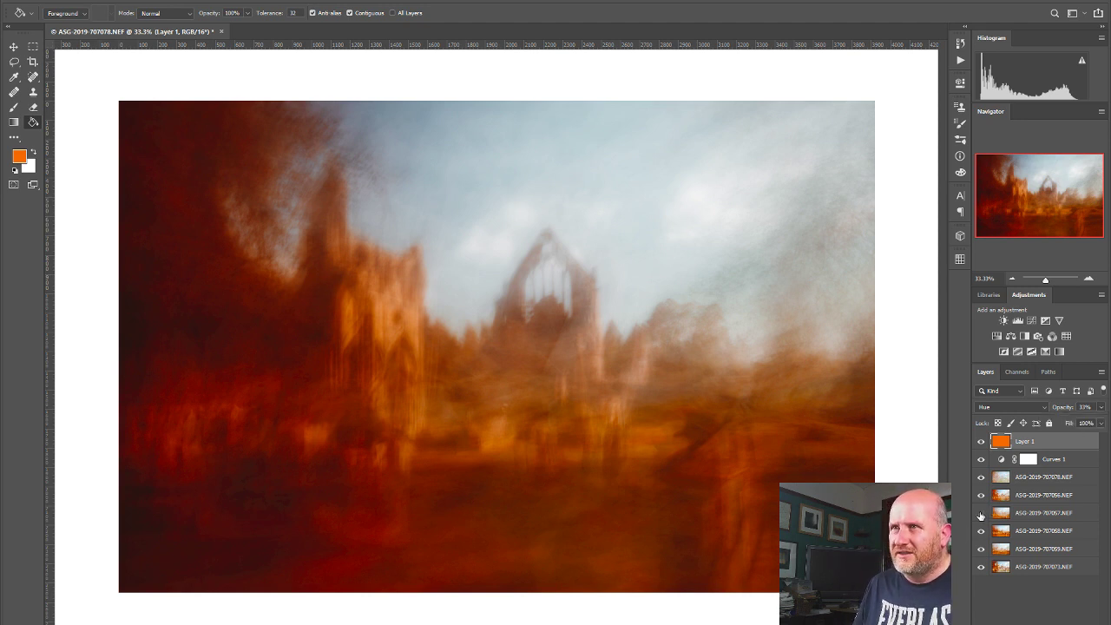
click(981, 513)
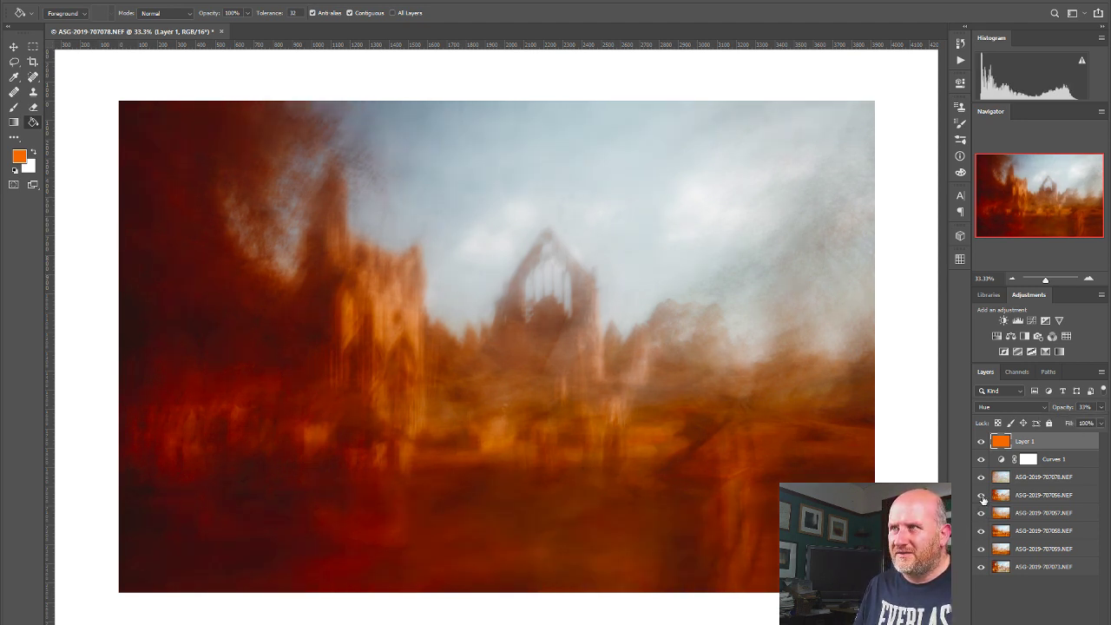
click(981, 531)
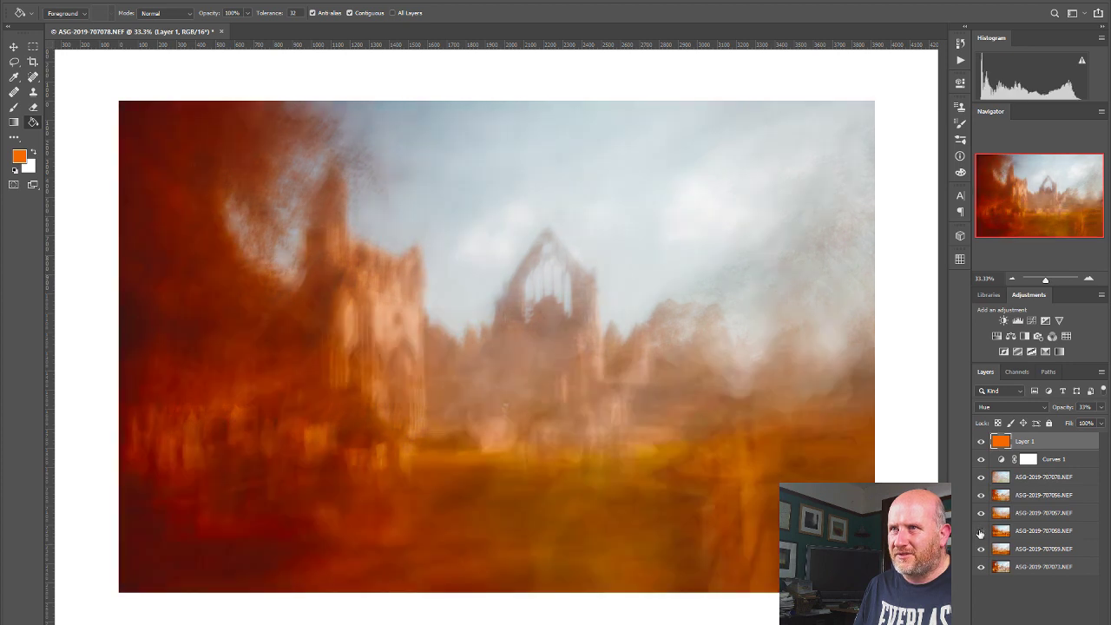
click(981, 531)
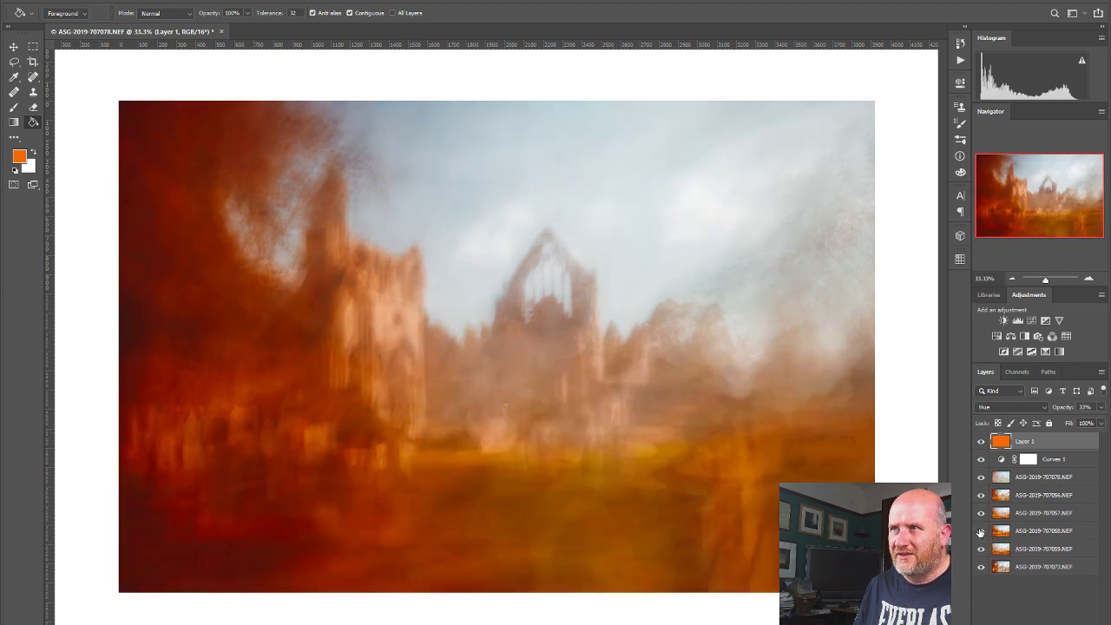
Step: Add a layer mask to ASG-2019-707058.NEF and fade out the photo's bottom and left side with linear white-to-black gradients
click(1048, 531)
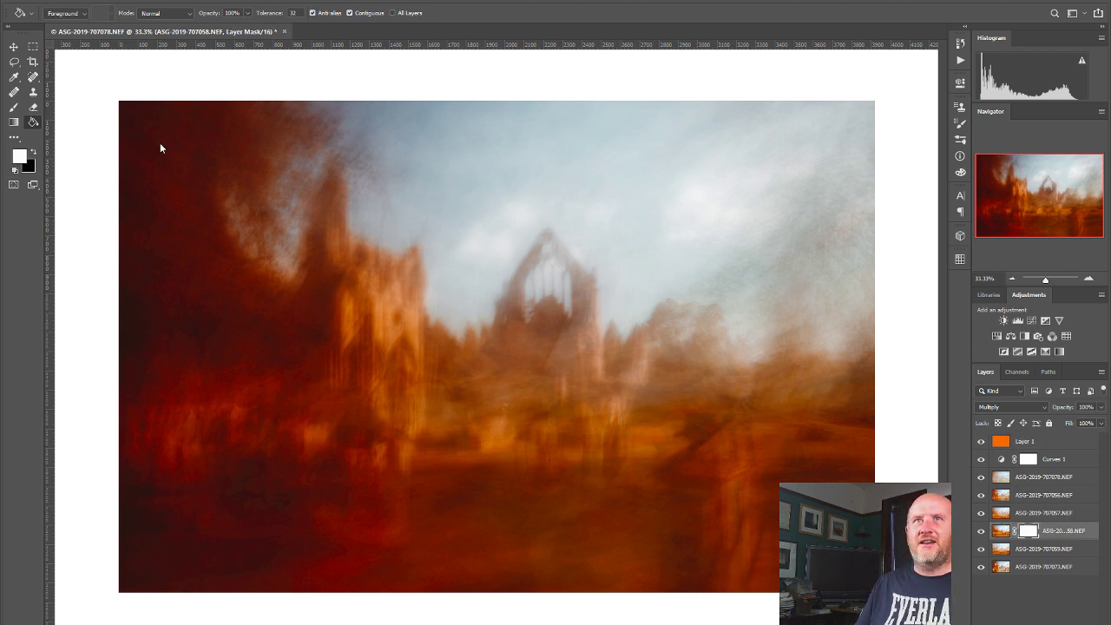
click(14, 122)
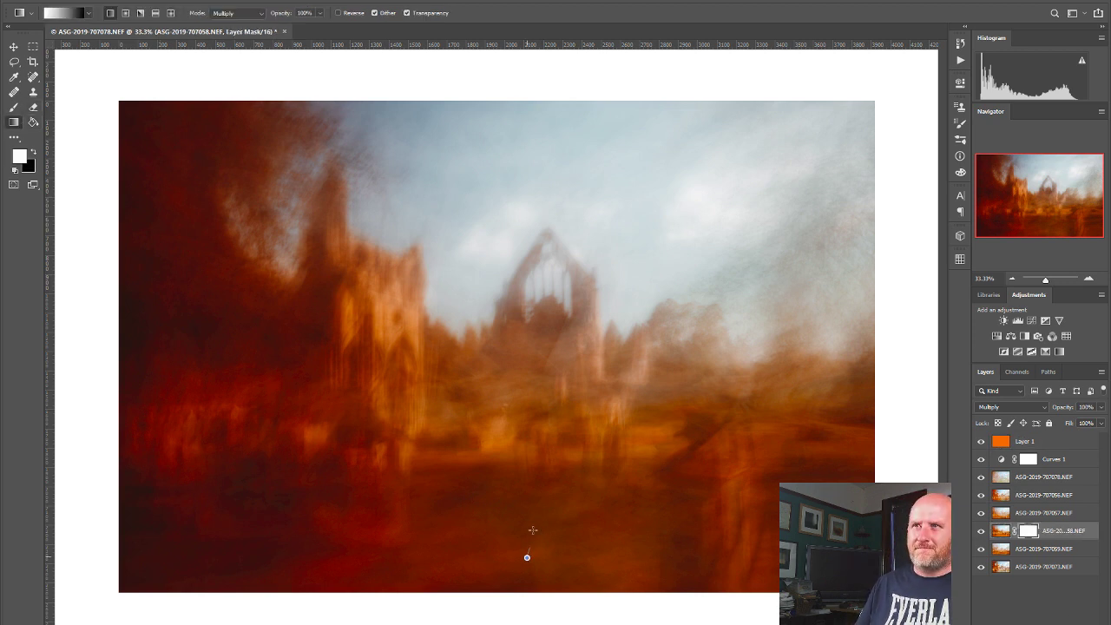
drag(526, 561, 526, 385)
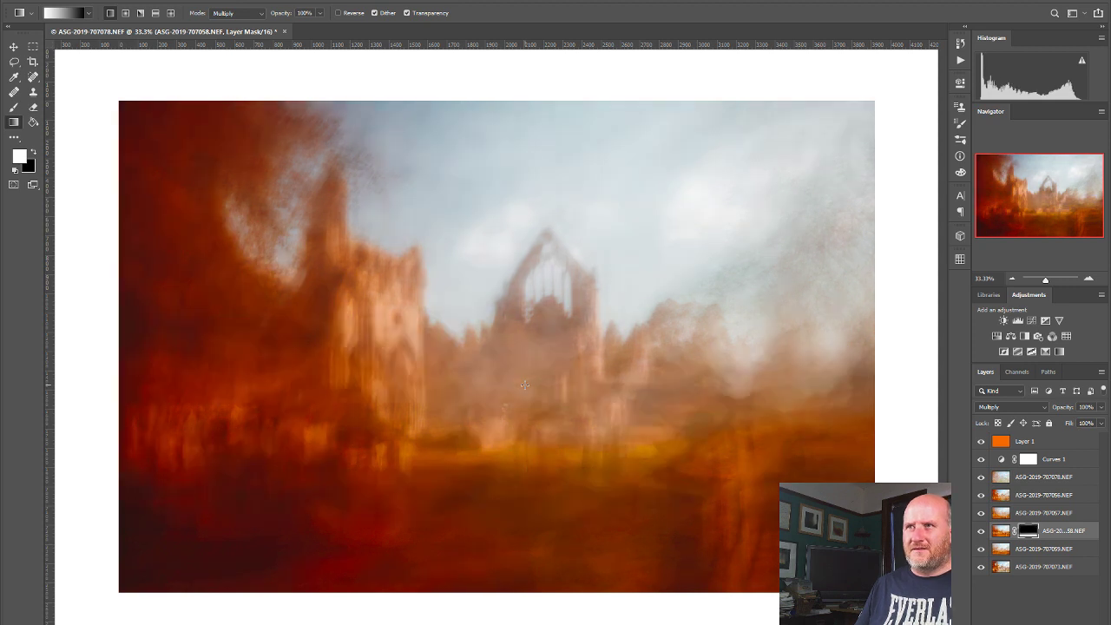
key(ctrl+z)
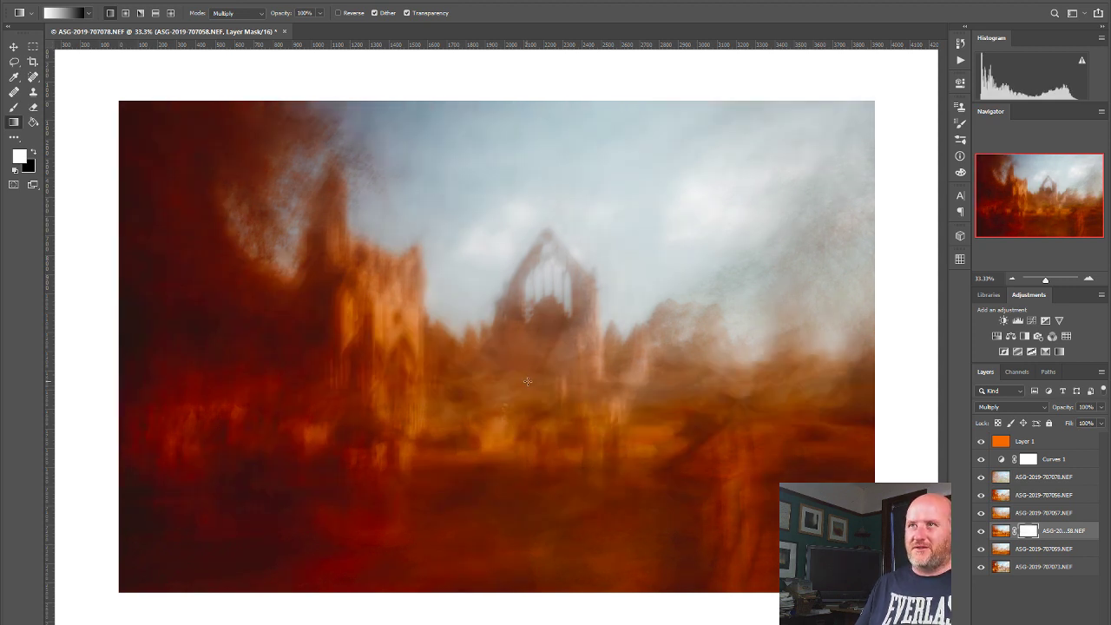
drag(530, 383, 528, 547)
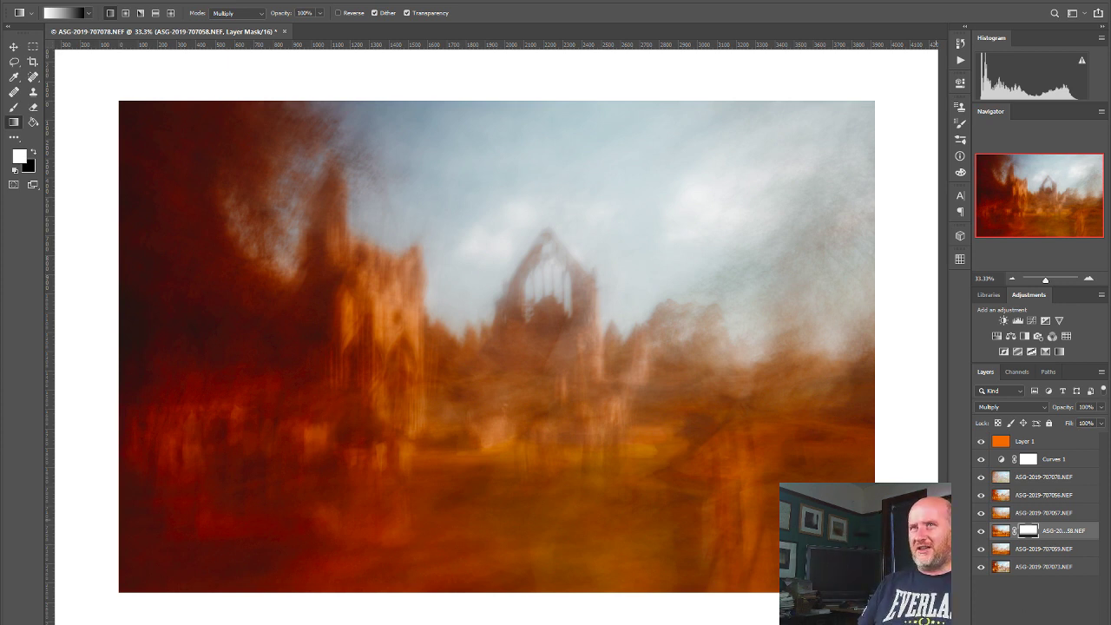
drag(155, 312, 321, 326)
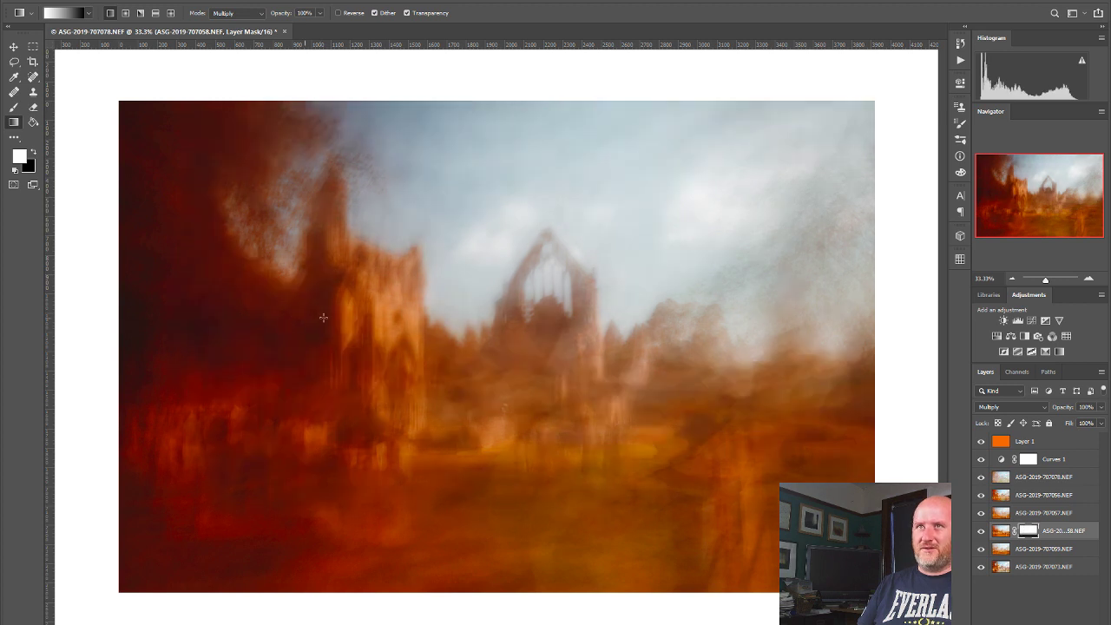
drag(365, 315, 158, 313)
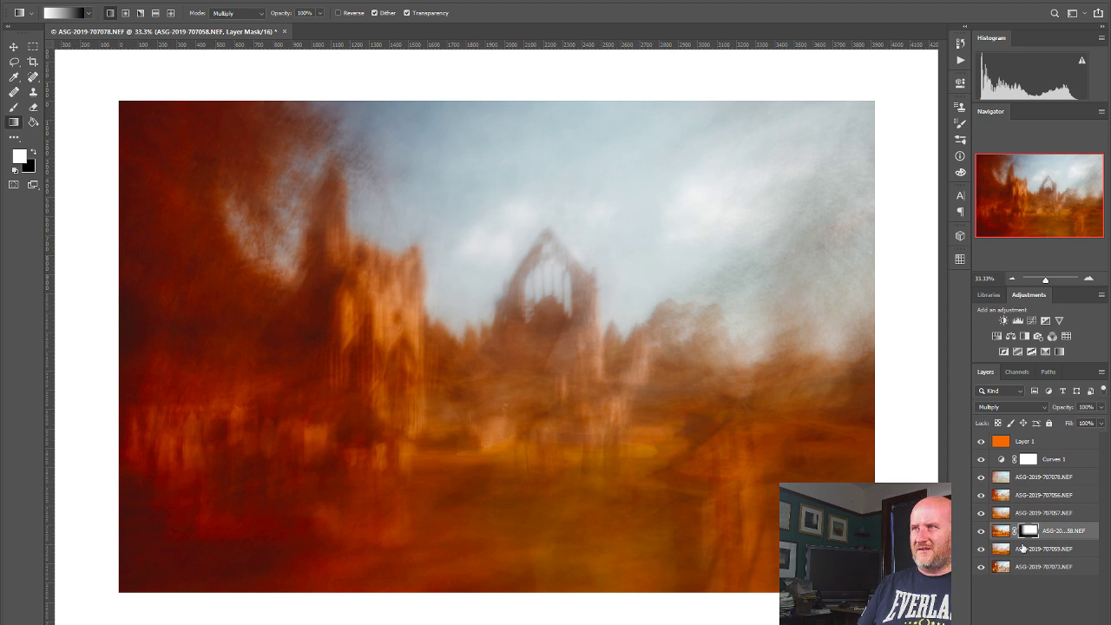
Step: Compare the composite with and without layers ASG-2019-707057.NEF and ASG-2019-707073.NEF
click(981, 513)
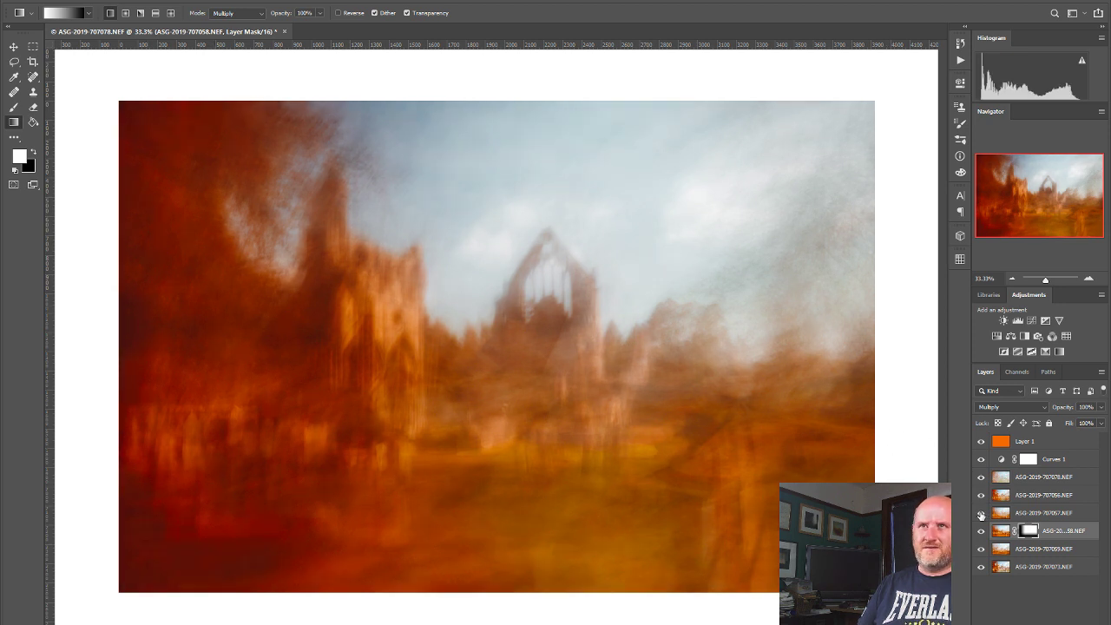
click(981, 513)
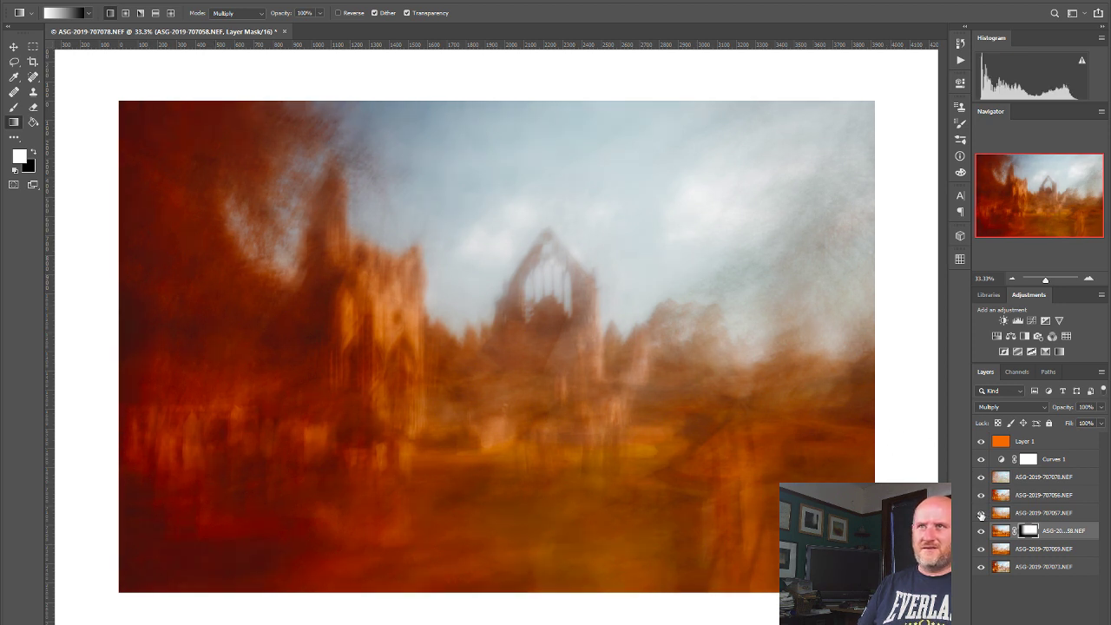
click(980, 567)
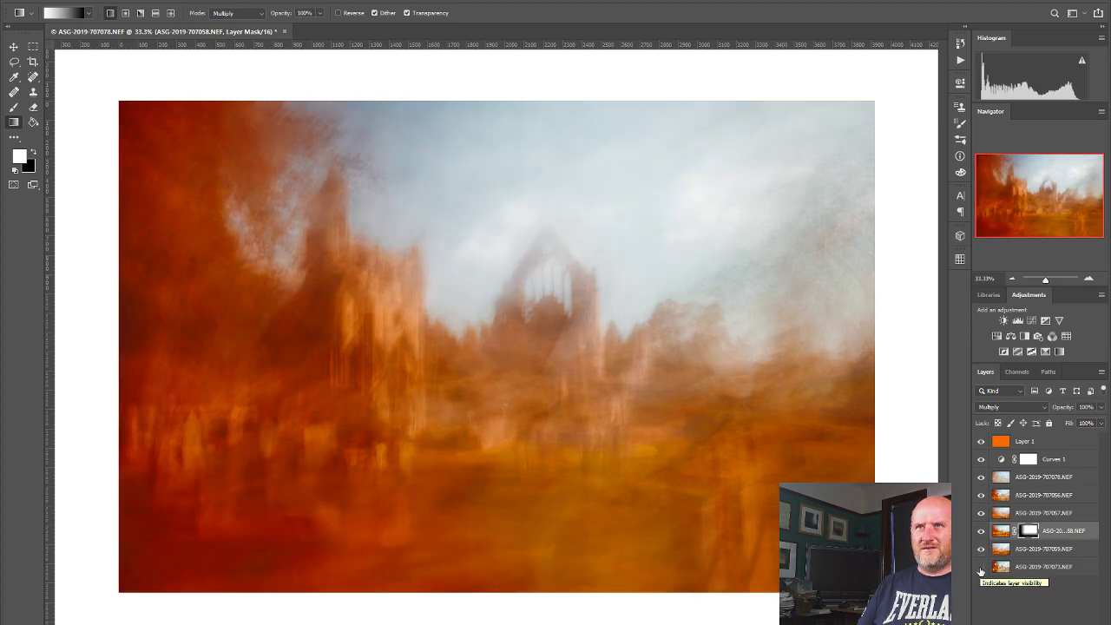
click(981, 567)
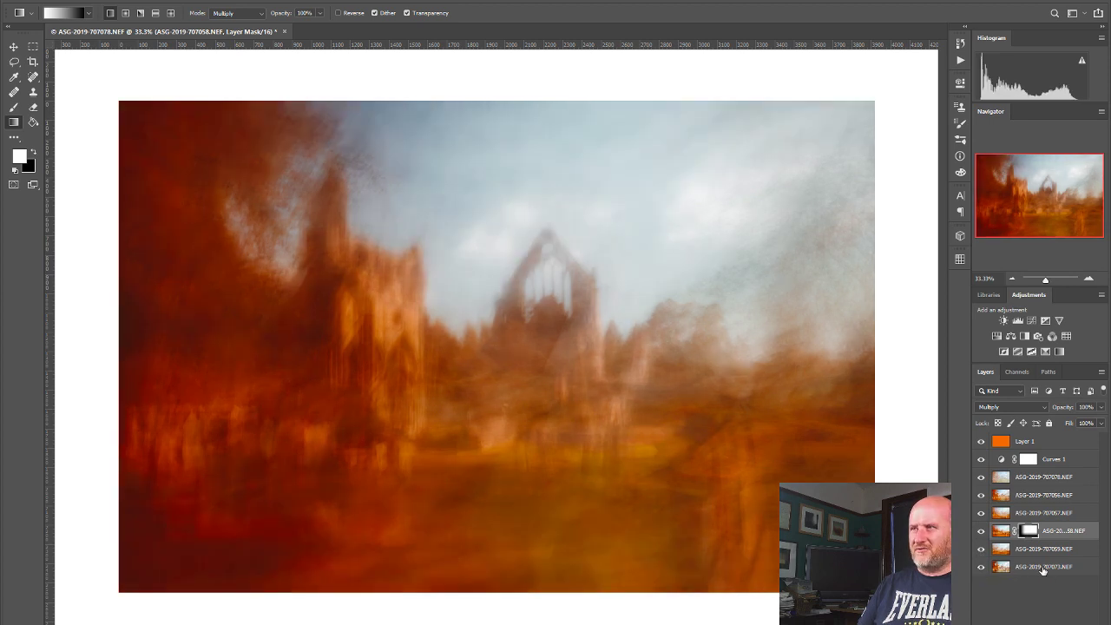
Step: Add a layer mask to ASG-2019-707073.NEF and fade out the photo's left side with a linear gradient
click(1004, 565)
click(1016, 624)
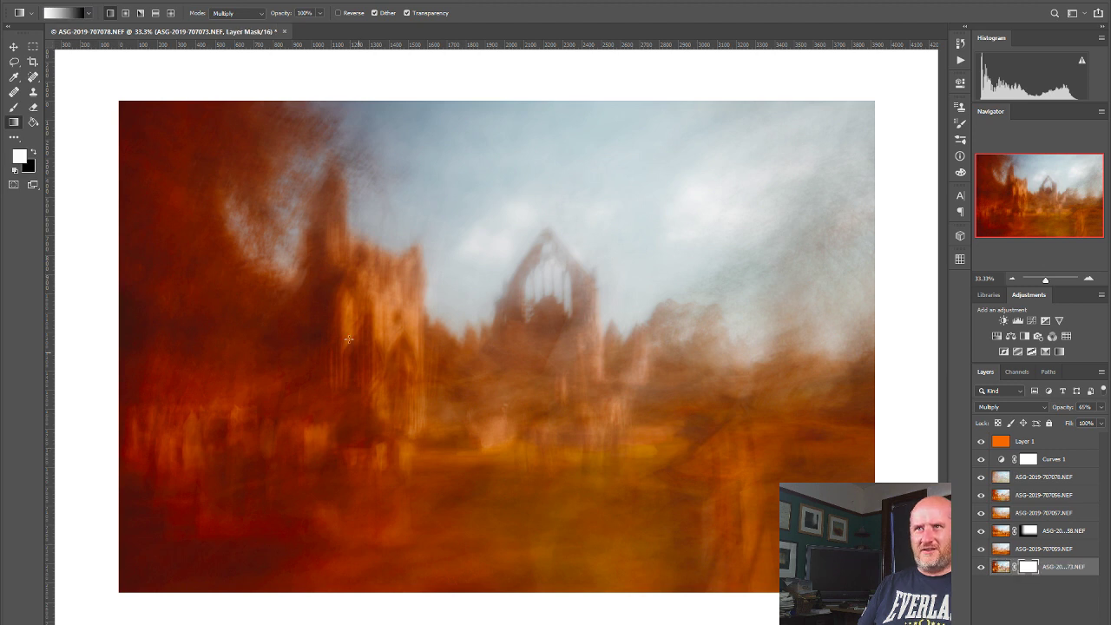
drag(342, 338, 128, 327)
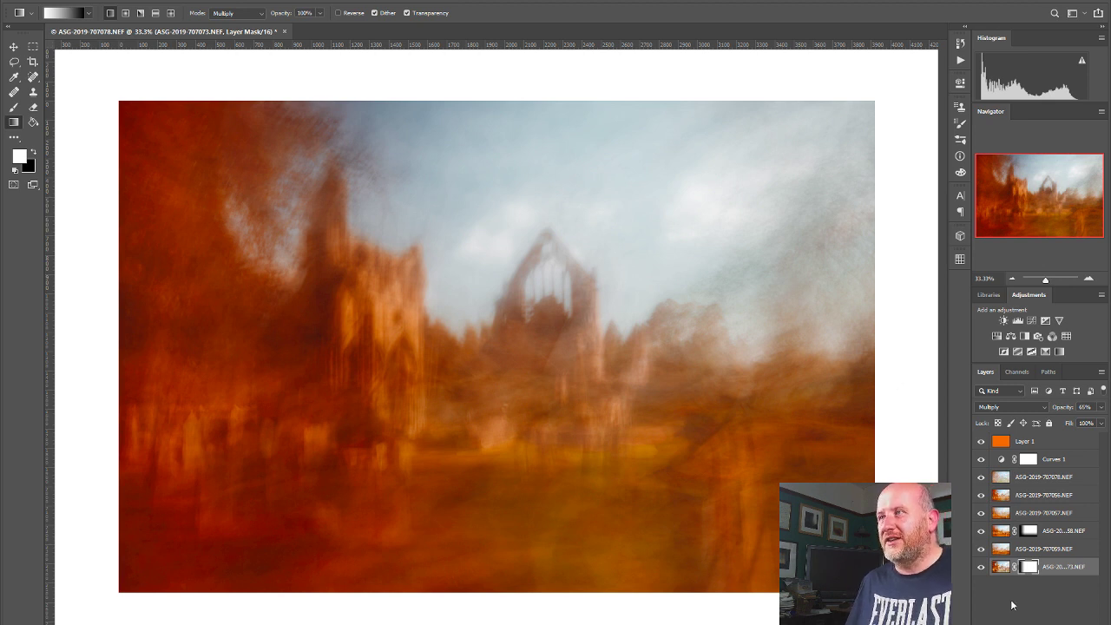
Step: Compare the composite with and without the masked layer ASG-2019-707073.NEF
click(982, 567)
click(981, 567)
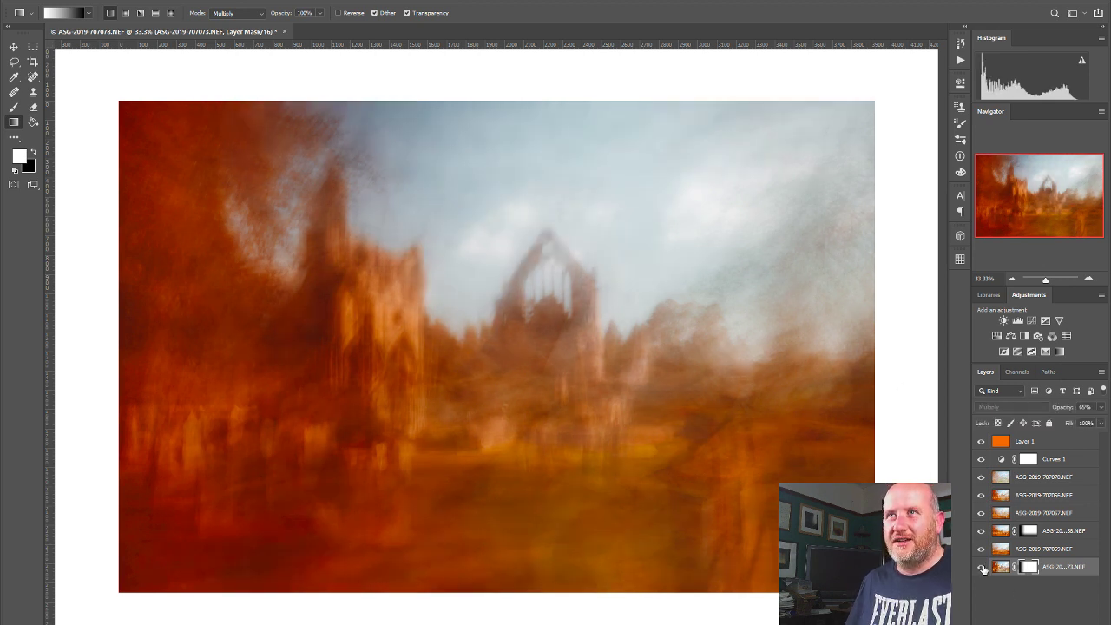
click(982, 567)
click(982, 567)
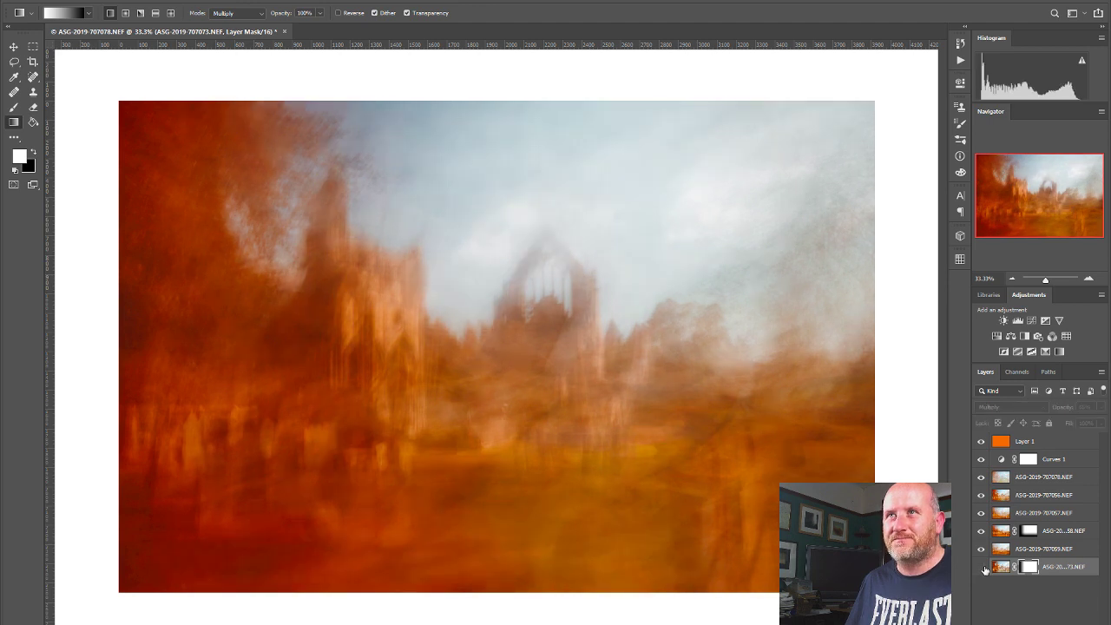
click(982, 567)
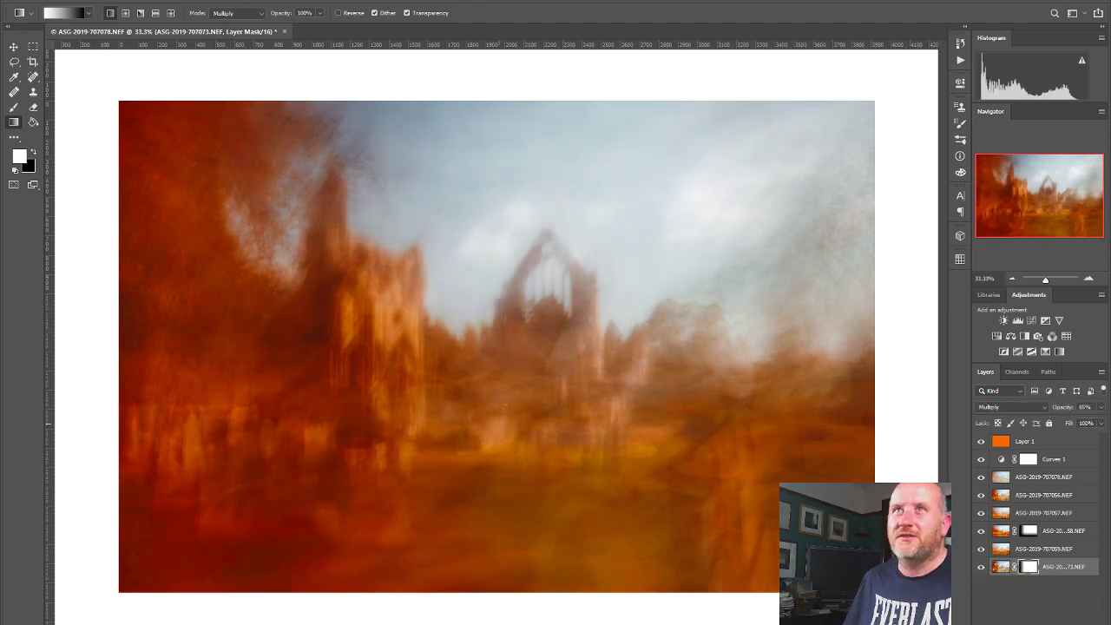
Step: Brush over the left tower on the mask of ASG-2019-707073.NEF with the Eraser at 35% opacity, and compare with and without the layer
click(33, 106)
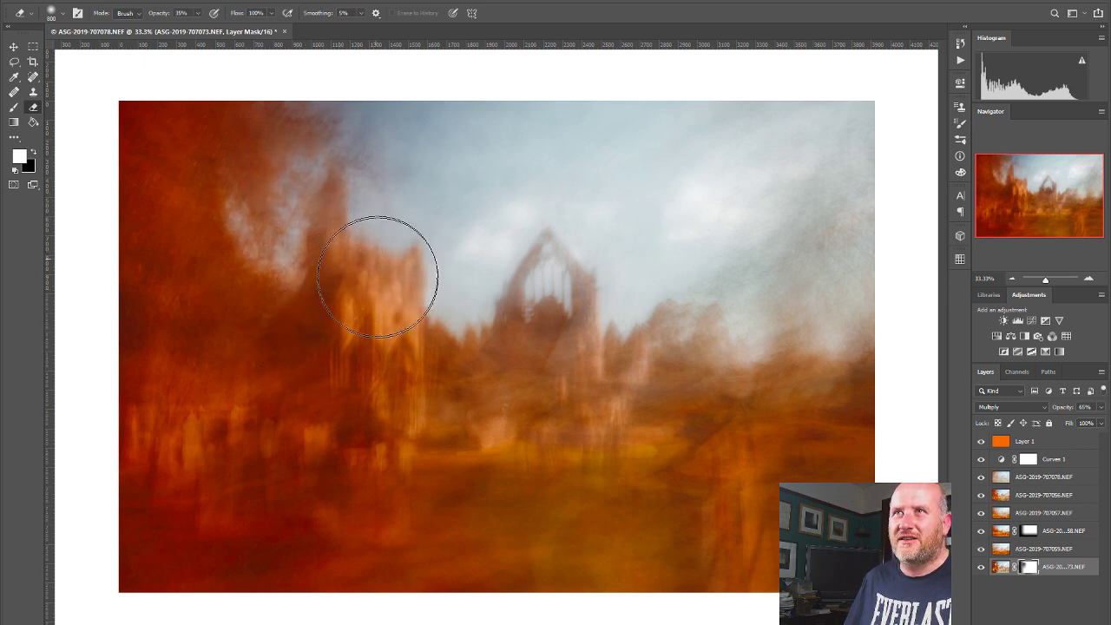
mouse_move(379, 262)
mouse_down()
mouse_move(230, 233)
mouse_move(344, 226)
mouse_move(346, 123)
mouse_move(330, 132)
mouse_move(320, 123)
mouse_move(284, 189)
mouse_move(292, 236)
mouse_move(239, 240)
mouse_up()
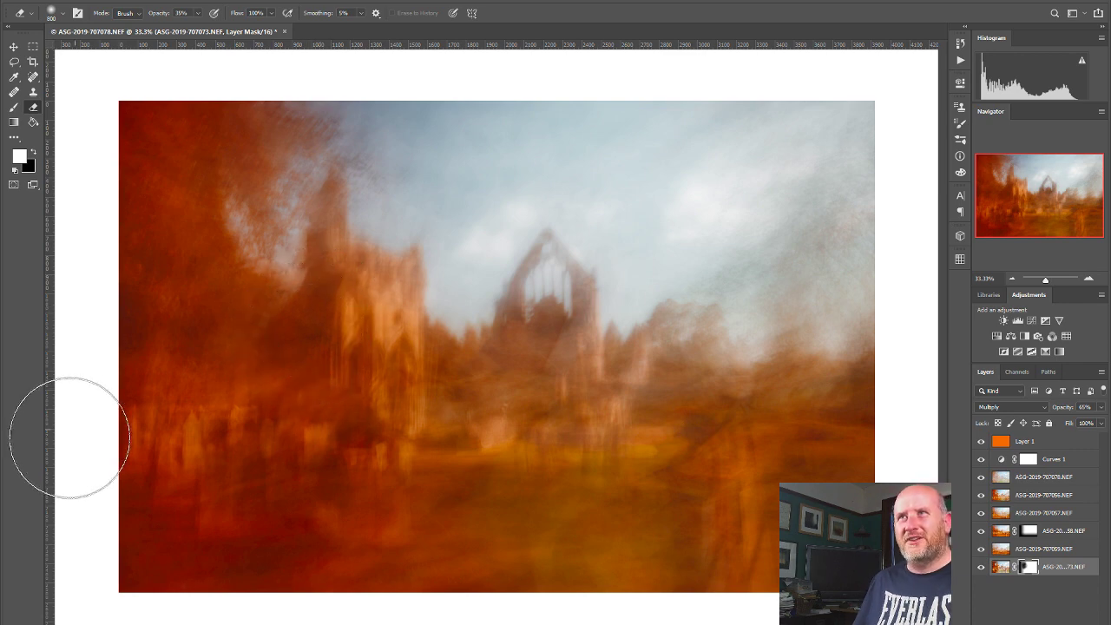
click(983, 569)
click(982, 569)
click(982, 568)
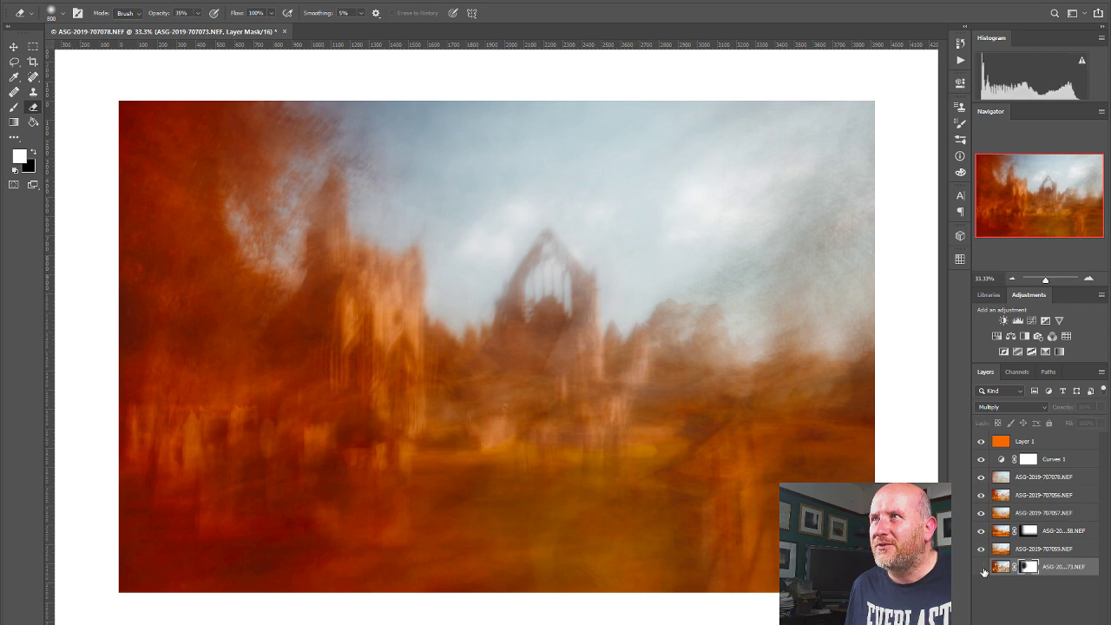
click(982, 568)
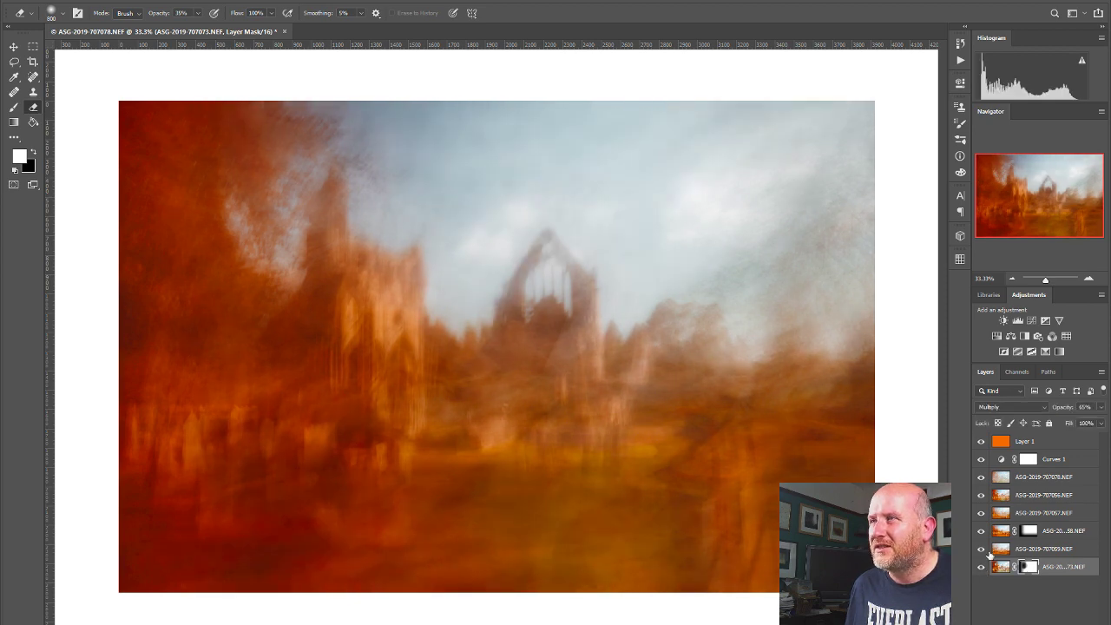
Step: Compare the composite with and without layers ASG-2019-707078.NEF and ASG-2019-707056.NEF
click(981, 477)
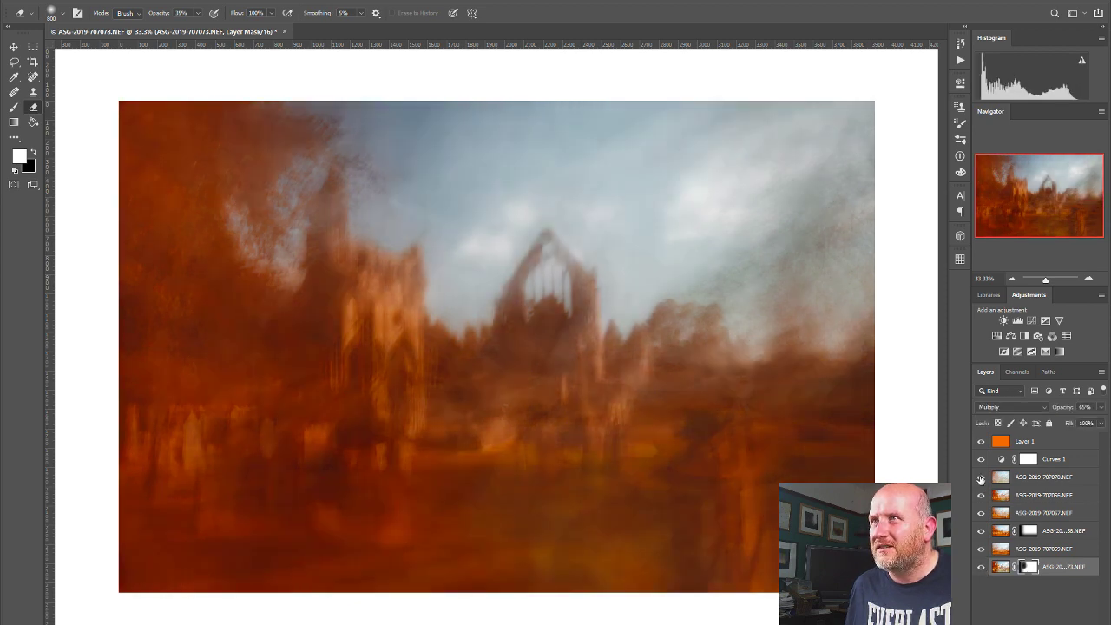
click(981, 476)
click(978, 501)
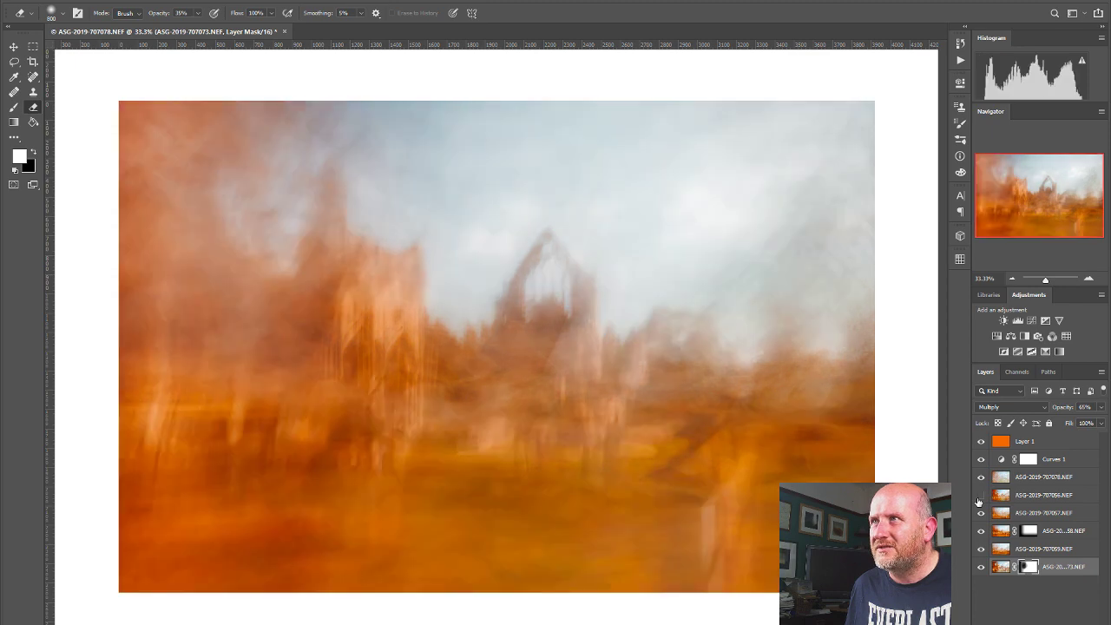
click(979, 501)
click(979, 501)
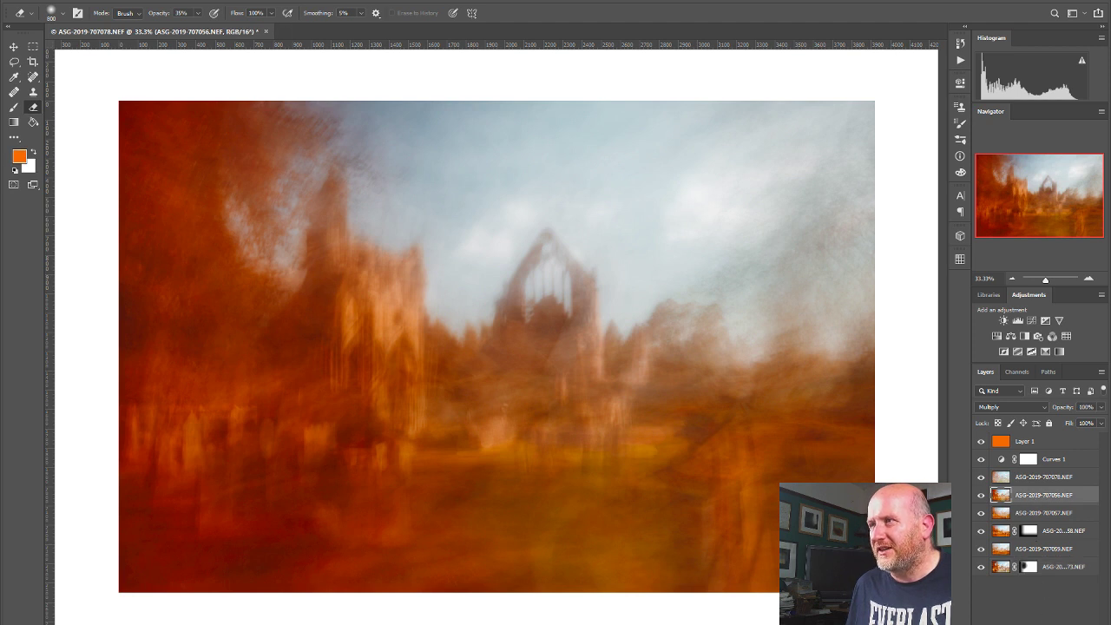
Step: Add a layer mask to ASG-2019-707056.NEF and brush over the central ruins on it with the Eraser at 35% opacity
click(1046, 618)
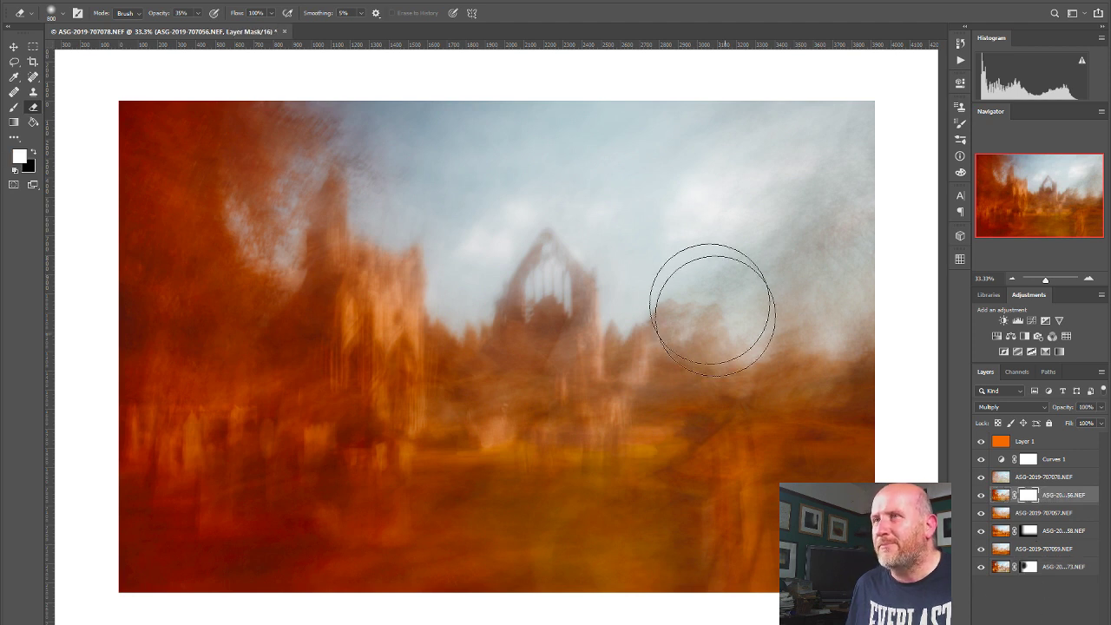
mouse_move(509, 246)
mouse_down()
mouse_move(440, 296)
mouse_move(434, 252)
mouse_move(449, 325)
mouse_move(497, 342)
mouse_move(642, 300)
mouse_move(637, 278)
mouse_move(769, 255)
mouse_move(767, 294)
mouse_move(827, 448)
mouse_move(739, 404)
mouse_move(739, 352)
mouse_move(659, 410)
mouse_up()
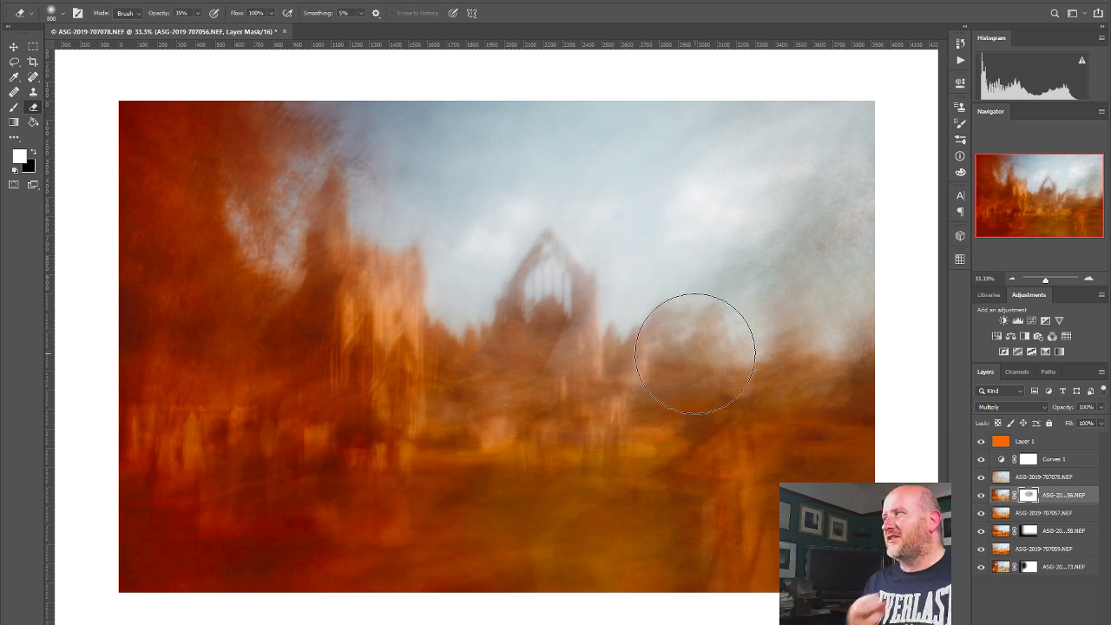
key(v)
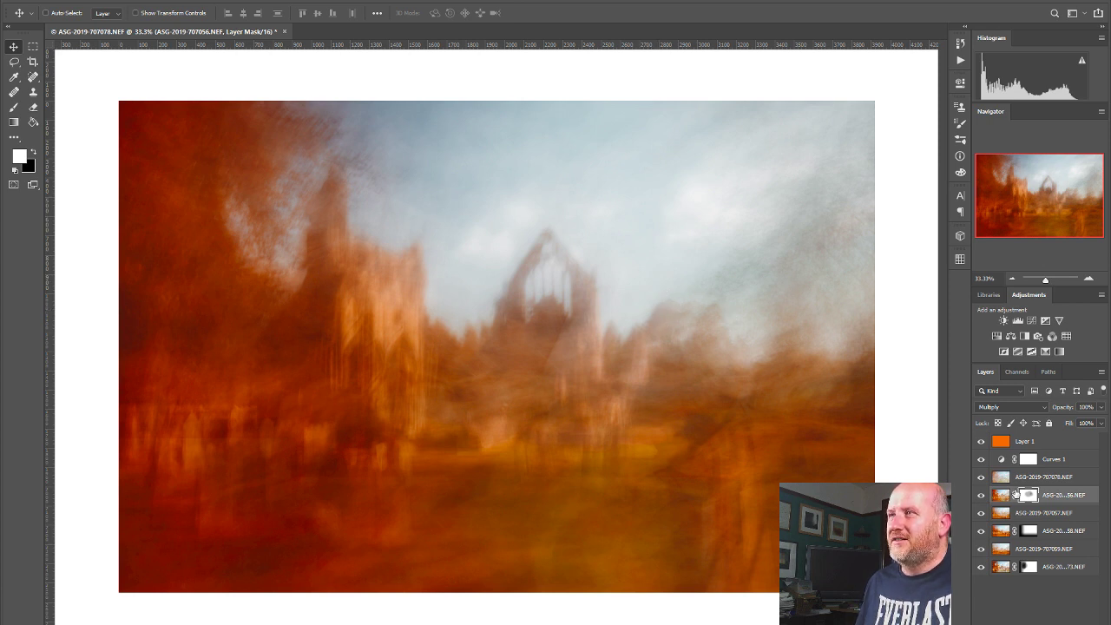
Step: Compare the composite with and without the masked layer ASG-2019-707056.NEF
click(982, 495)
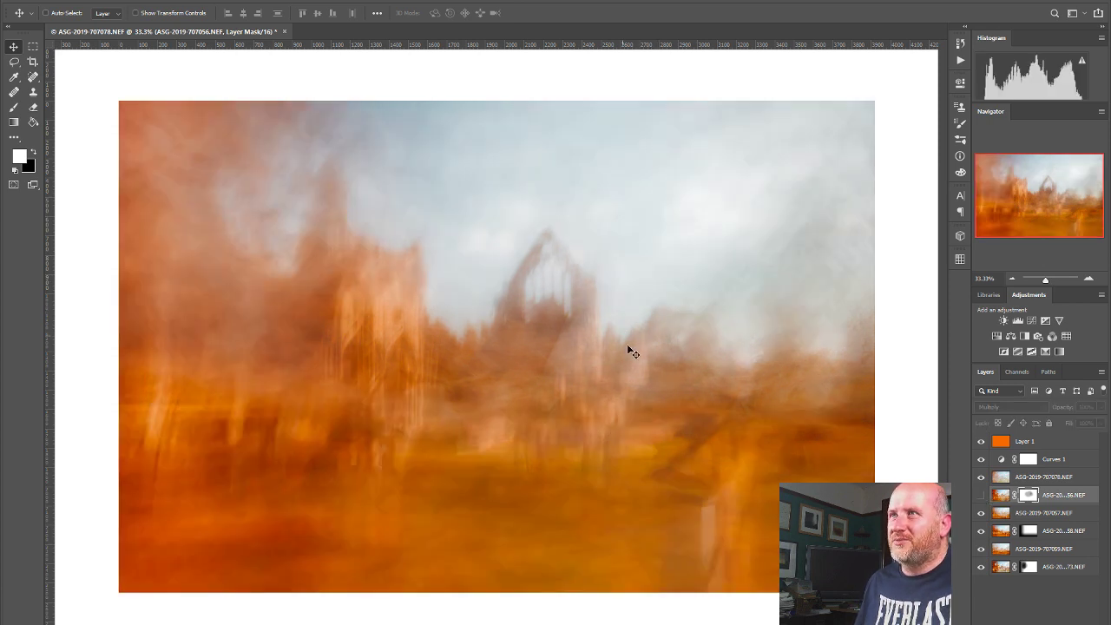
click(981, 495)
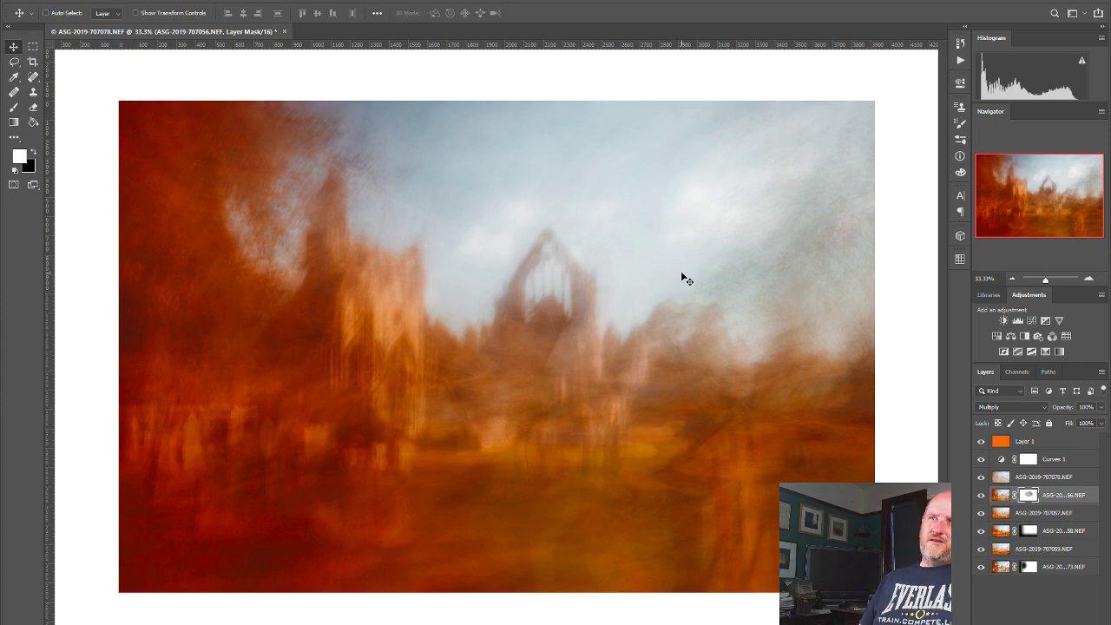
click(982, 495)
click(982, 496)
click(984, 495)
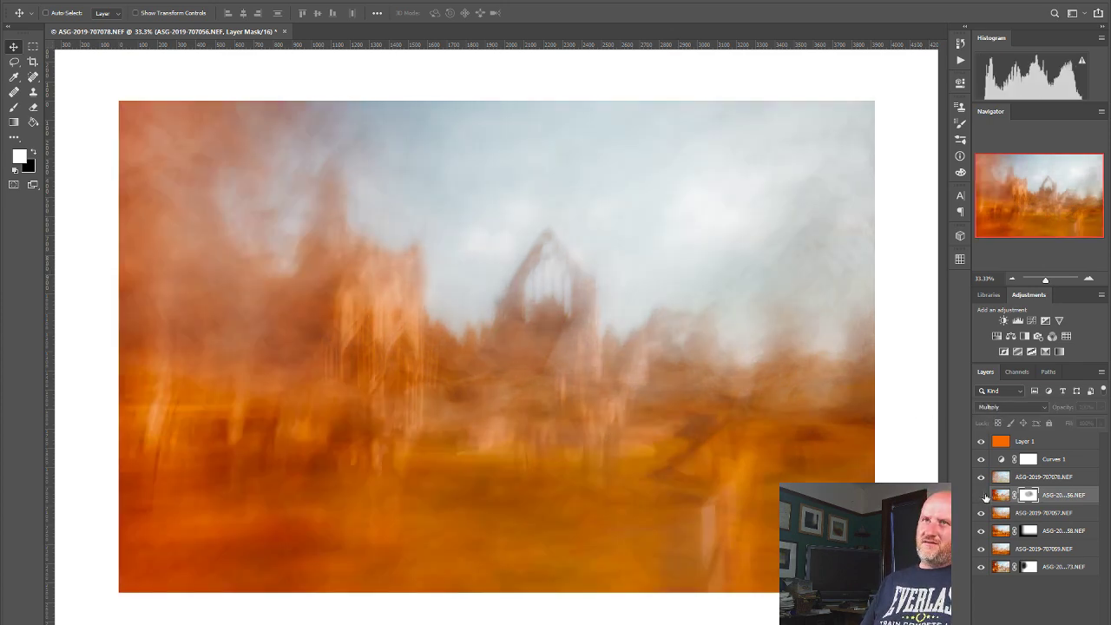
click(983, 496)
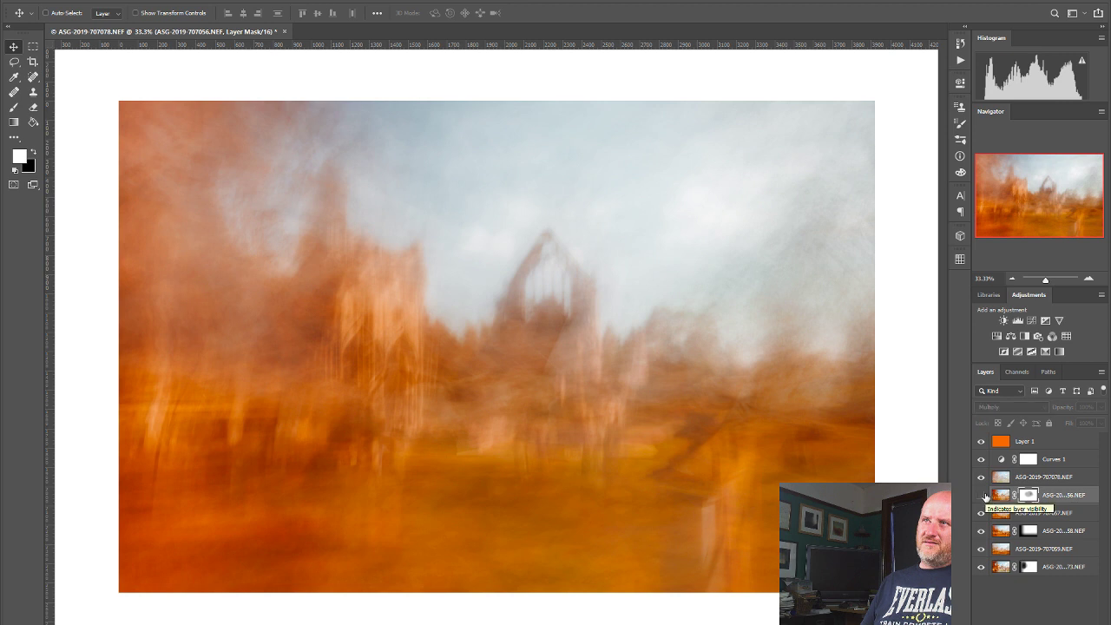
click(983, 495)
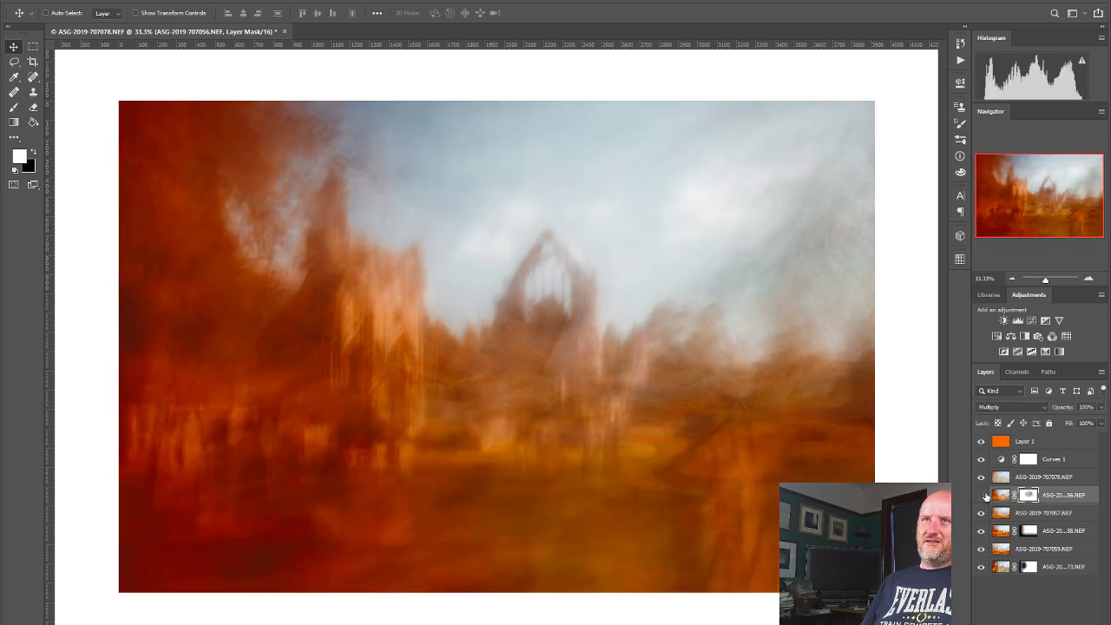
click(983, 496)
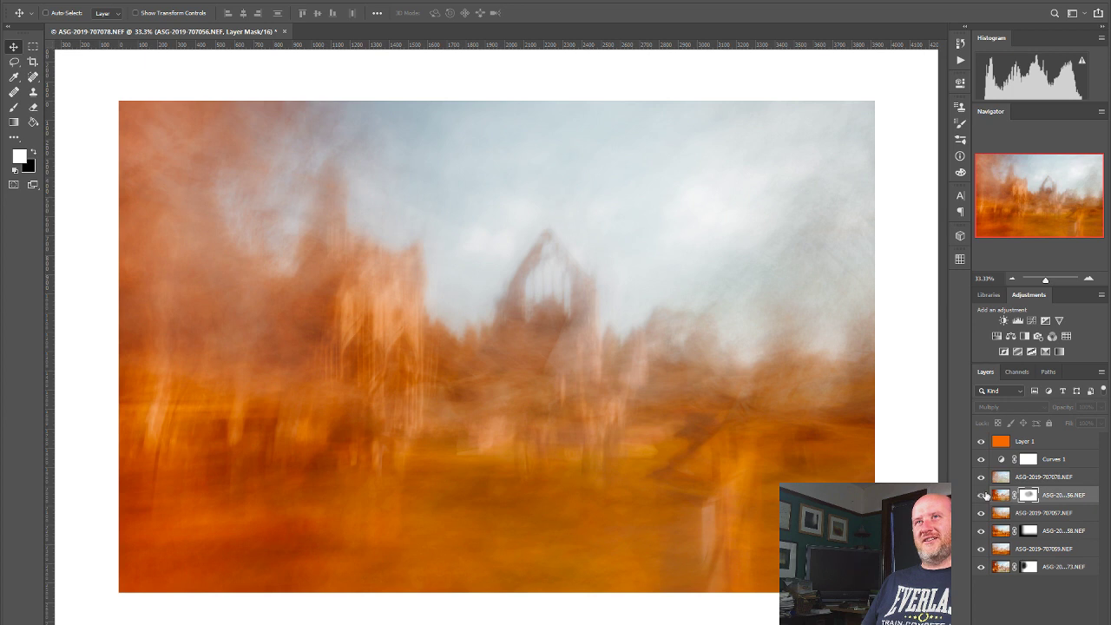
click(983, 495)
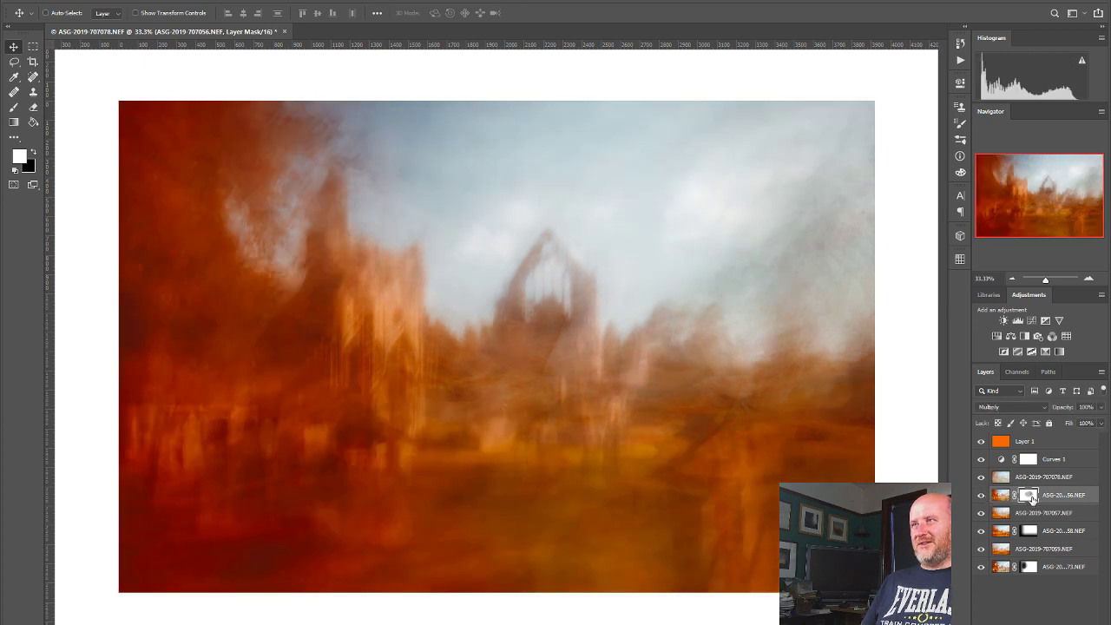
Step: Brush over the dark left side and the foreground on the mask of ASG-2019-707056.NEF with the Eraser at 35% opacity
click(30, 110)
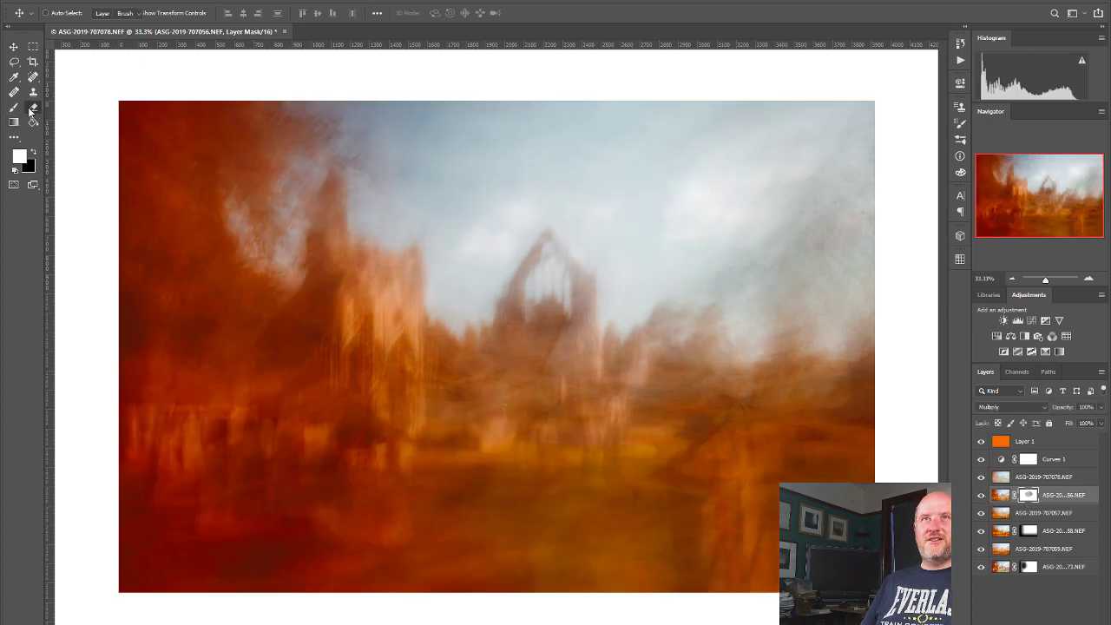
mouse_move(290, 322)
mouse_down()
mouse_move(250, 310)
mouse_move(255, 424)
mouse_move(250, 401)
mouse_move(280, 322)
mouse_up()
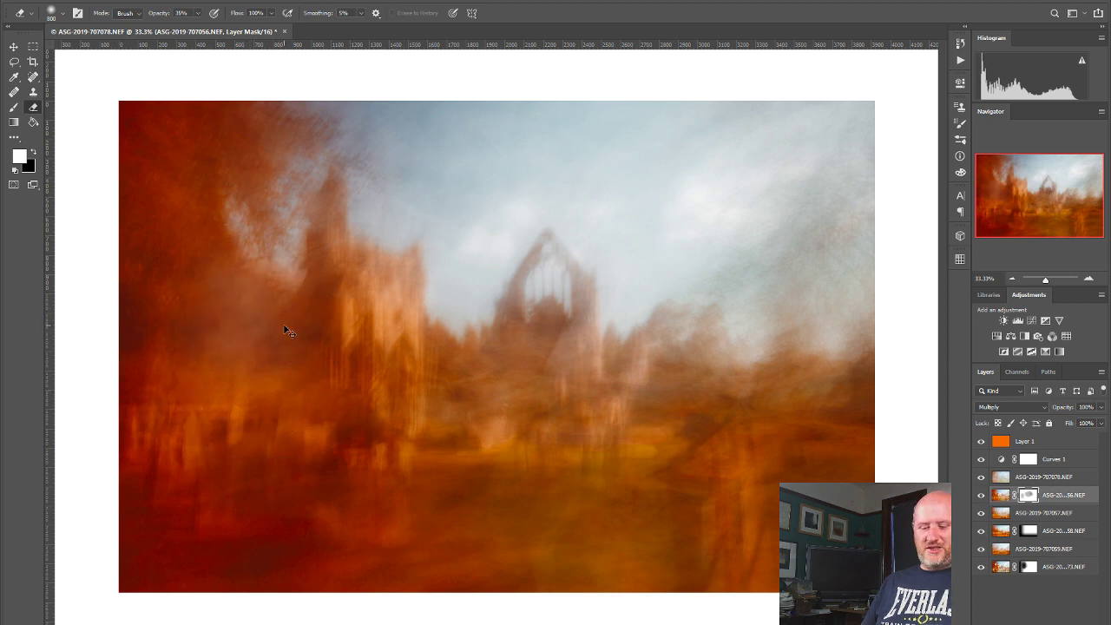
mouse_move(292, 335)
mouse_down()
mouse_move(295, 302)
mouse_move(272, 125)
mouse_move(203, 106)
mouse_move(147, 122)
mouse_move(102, 168)
mouse_move(174, 260)
mouse_move(128, 359)
mouse_move(229, 364)
mouse_move(130, 465)
mouse_move(244, 467)
mouse_move(284, 498)
mouse_move(251, 487)
mouse_move(215, 586)
mouse_move(280, 542)
mouse_move(461, 567)
mouse_move(330, 533)
mouse_move(289, 385)
mouse_move(310, 314)
mouse_move(312, 336)
mouse_move(361, 314)
mouse_move(344, 314)
mouse_move(313, 547)
mouse_up()
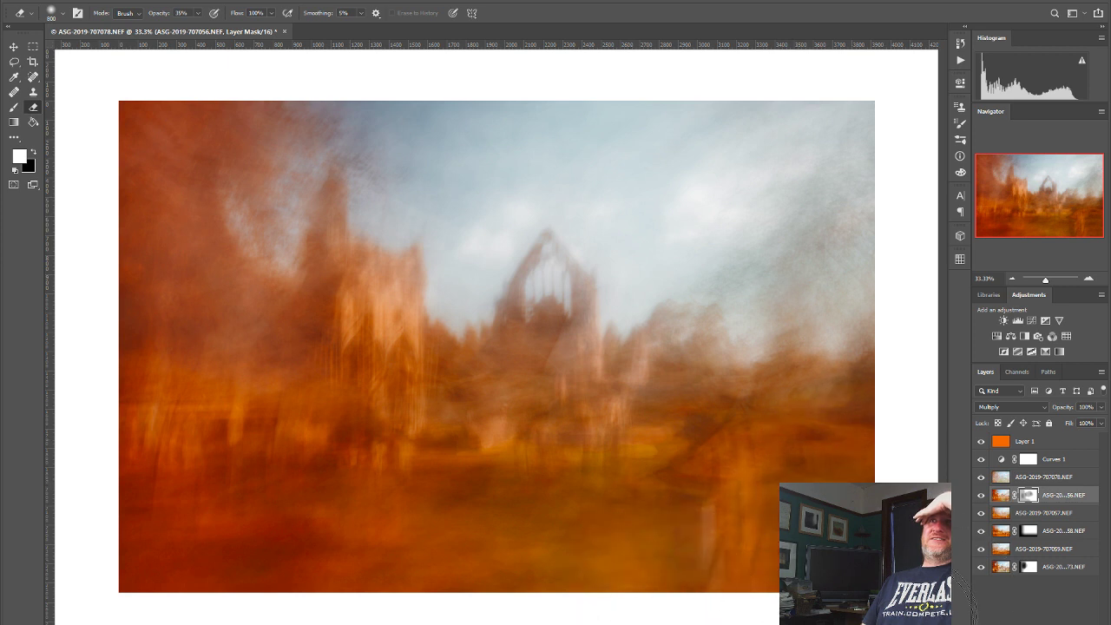
drag(298, 595, 136, 559)
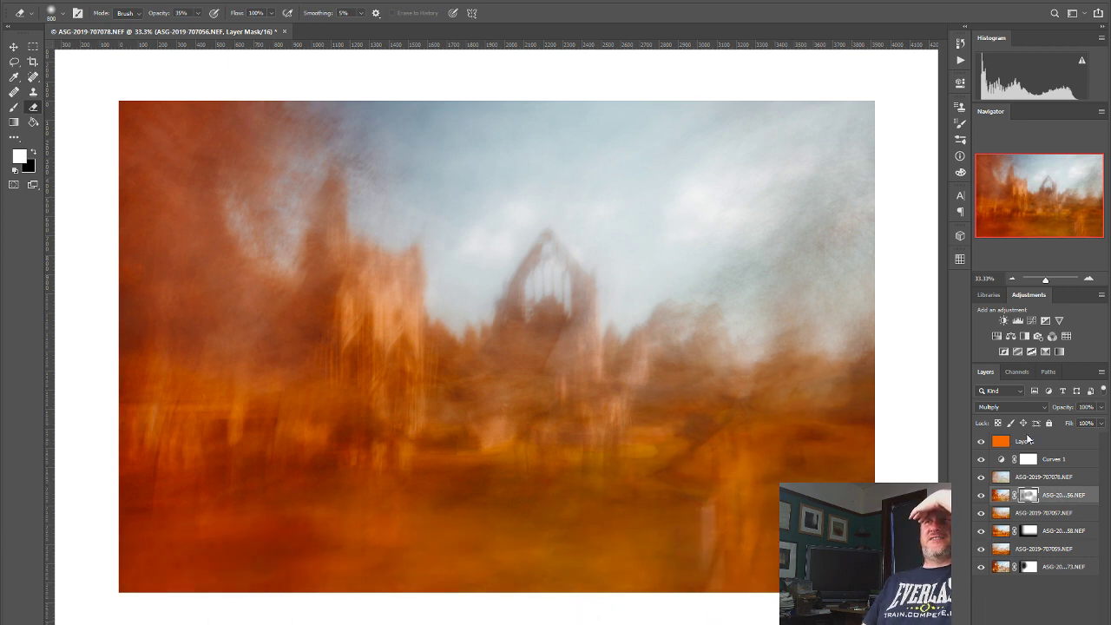
Step: Review the effect of the extended mask by repeatedly hiding and showing ASG-2019-707056.NEF
click(981, 497)
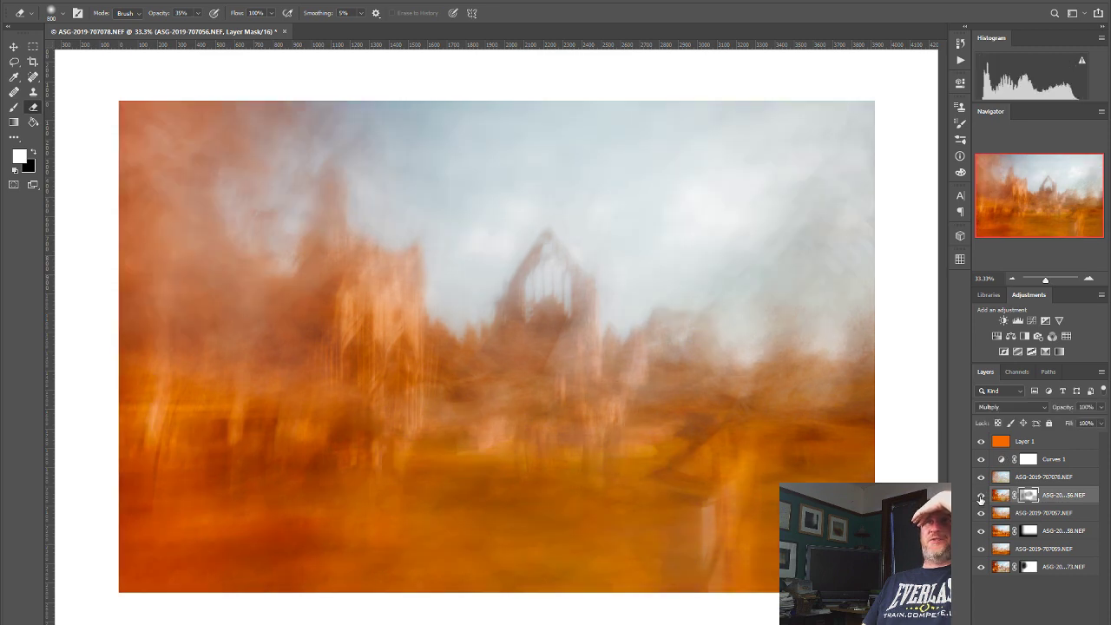
click(981, 496)
click(981, 496)
click(981, 496)
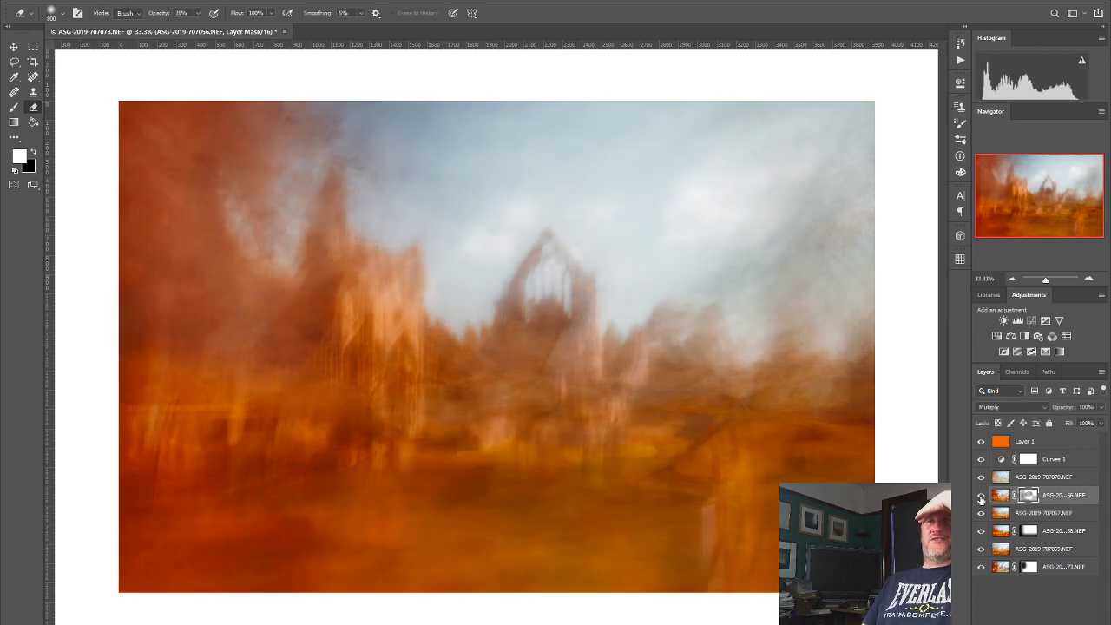
click(981, 497)
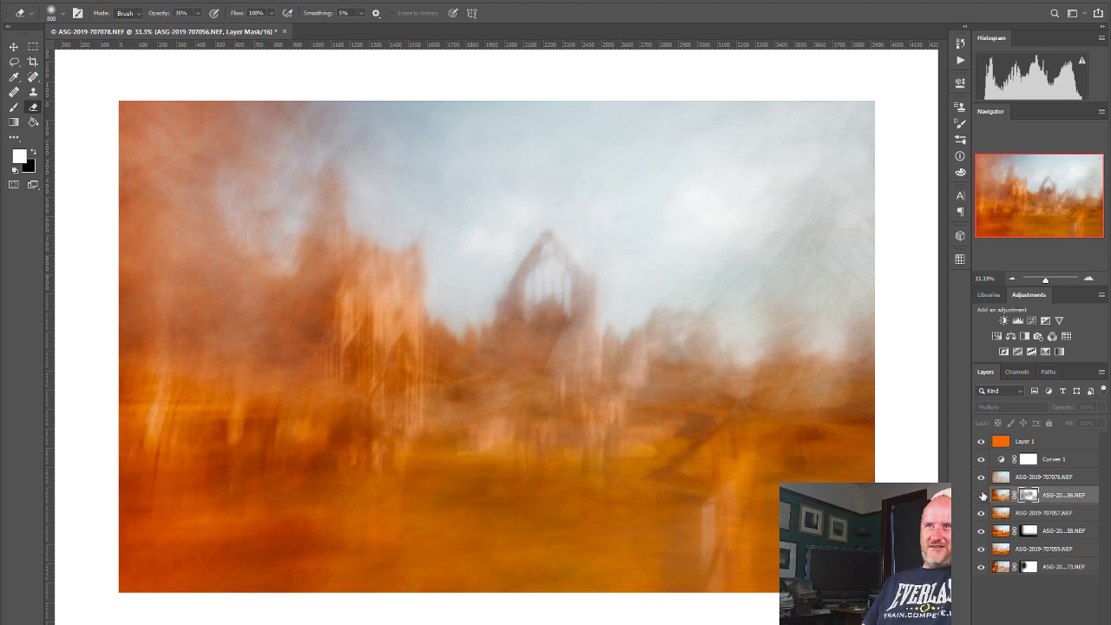
click(980, 494)
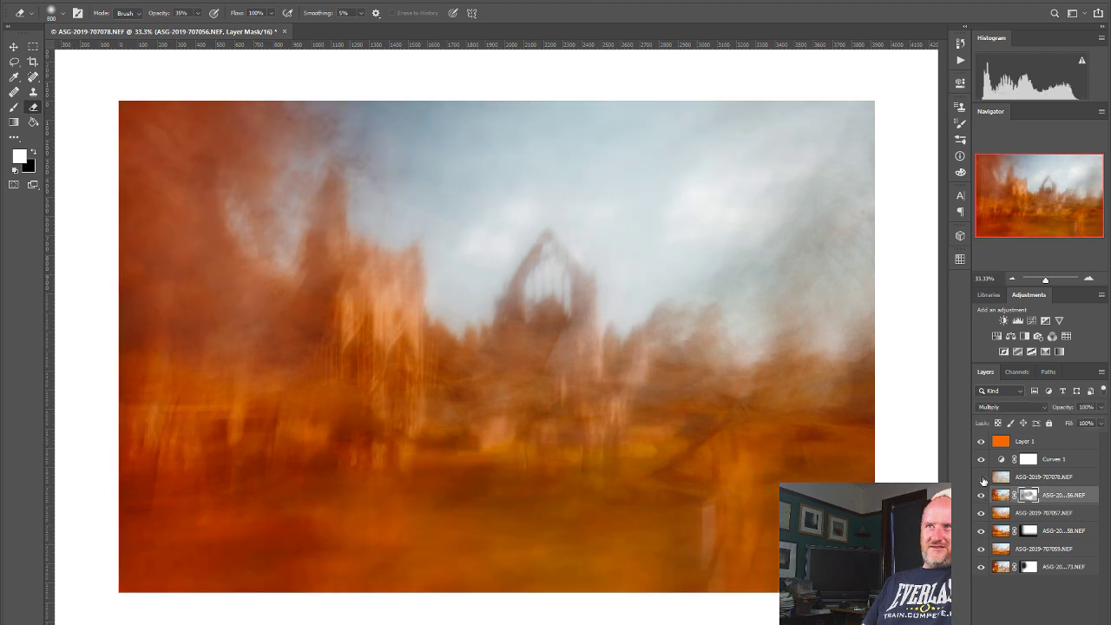
Step: Compare the composite with and without layers ASG-2019-707078.NEF, ASG-2019-707057.NEF, ASG-2019-707058.NEF and ASG-2019-707059.NEF, one at a time
click(981, 478)
click(981, 479)
click(982, 513)
click(980, 514)
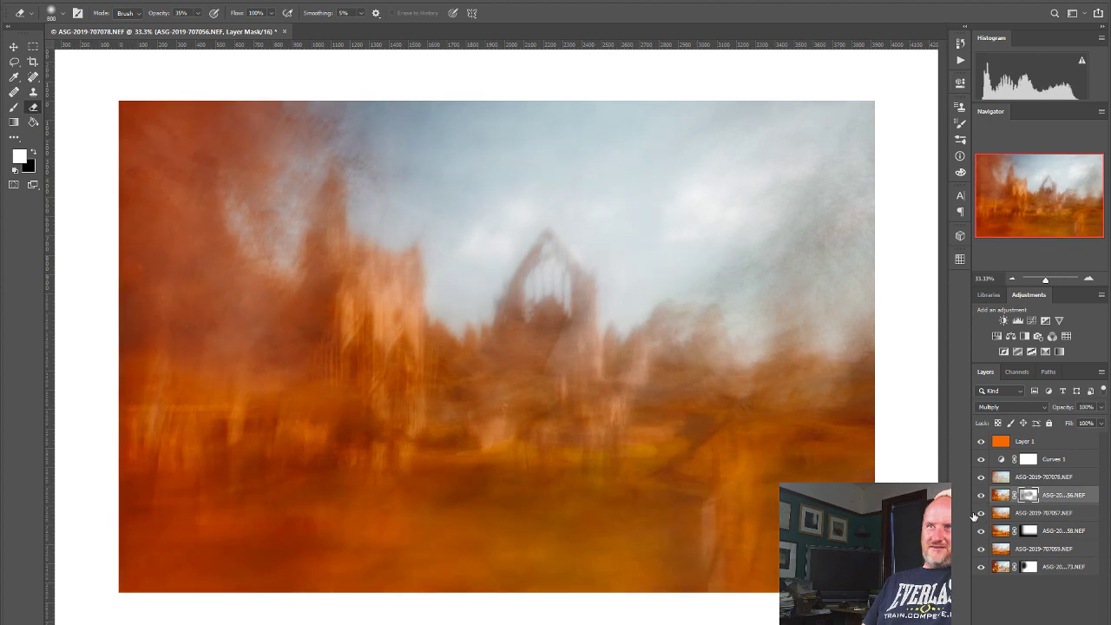
click(982, 531)
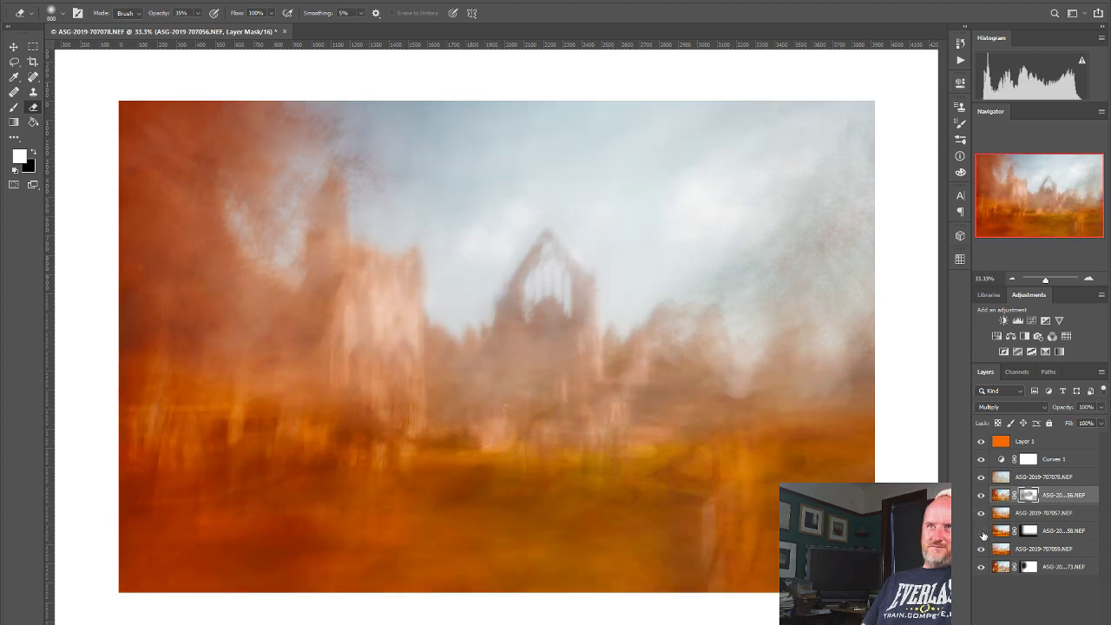
click(982, 531)
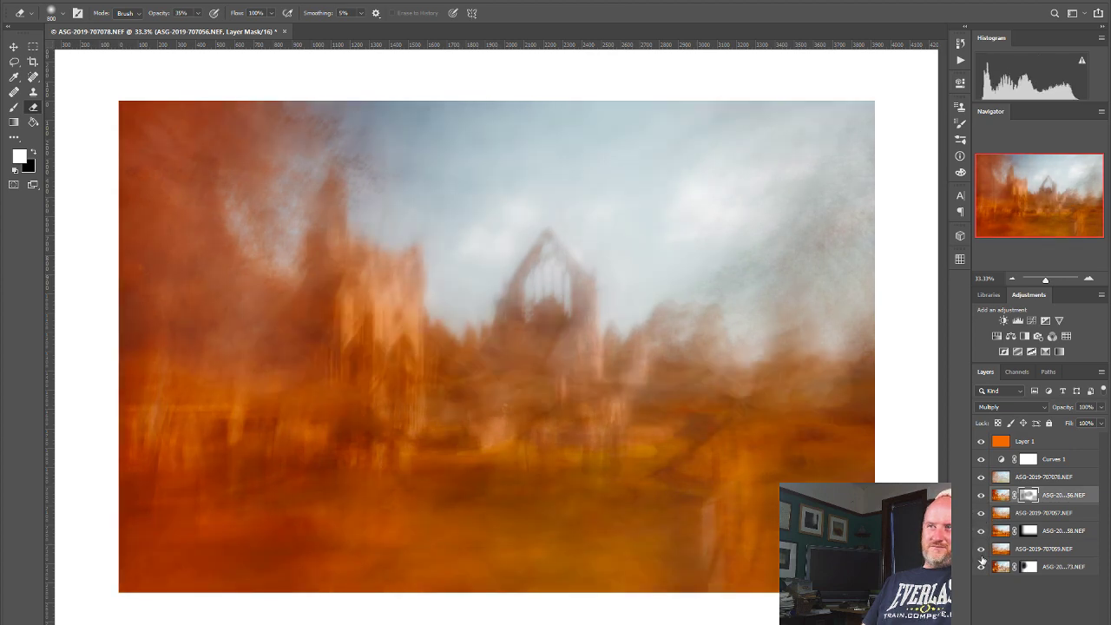
click(980, 550)
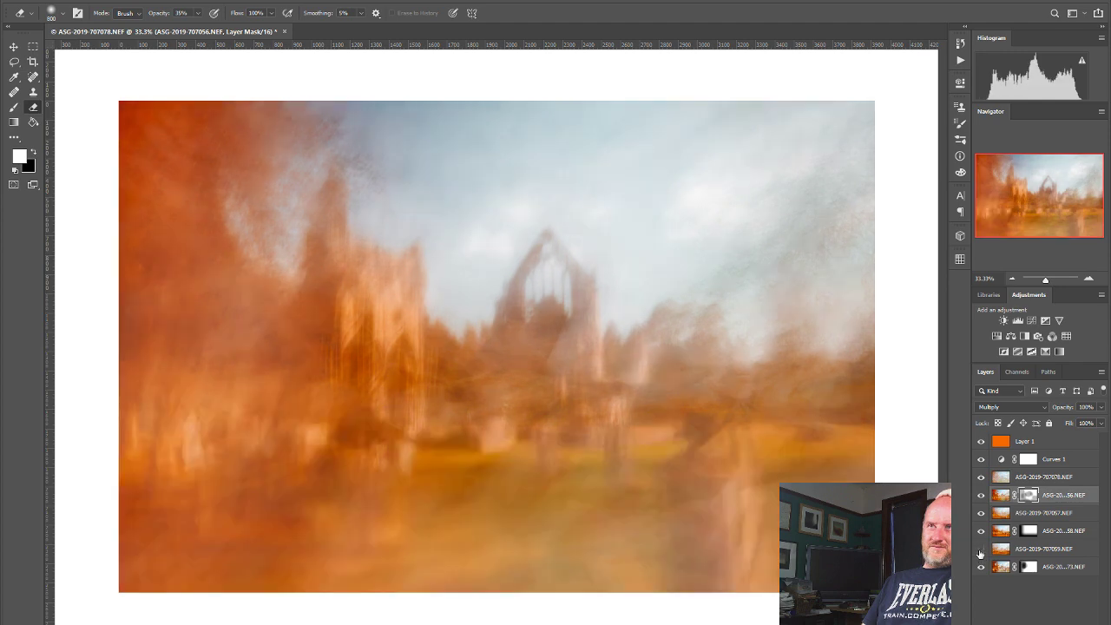
click(980, 551)
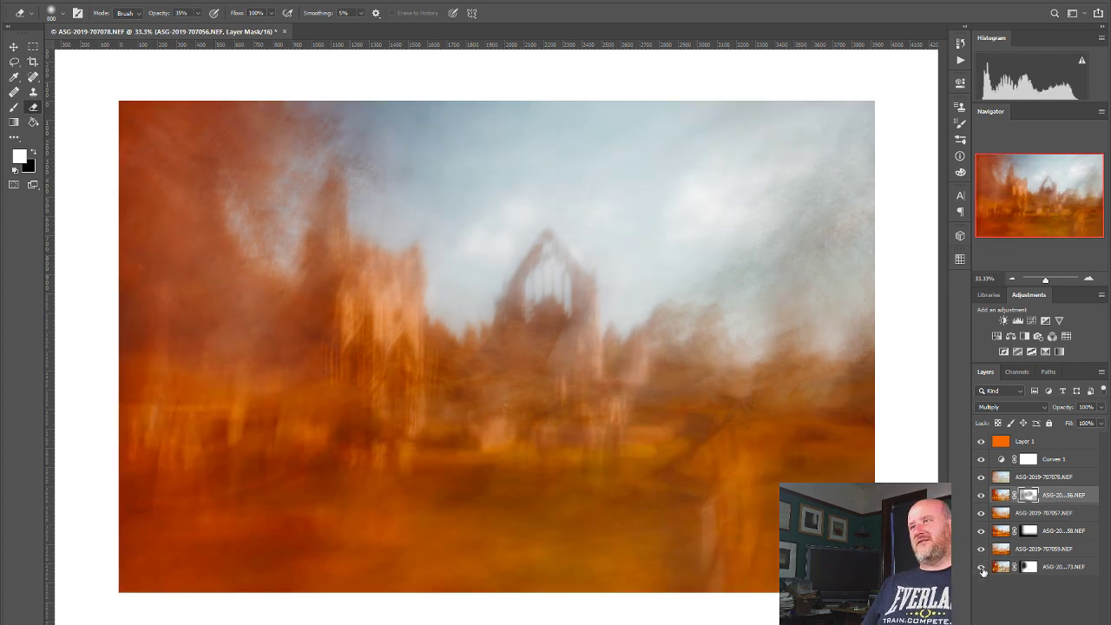
Step: Check the composite without ASG-2019-707073.NEF and brush over the central arch on its mask with the Eraser at 35% opacity
click(982, 567)
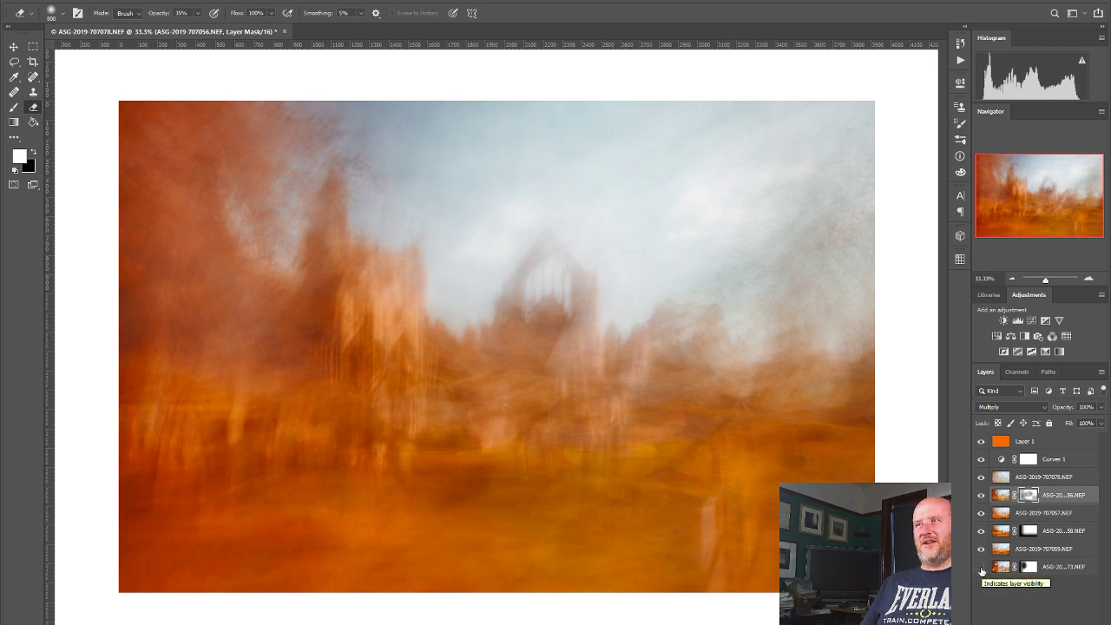
click(982, 568)
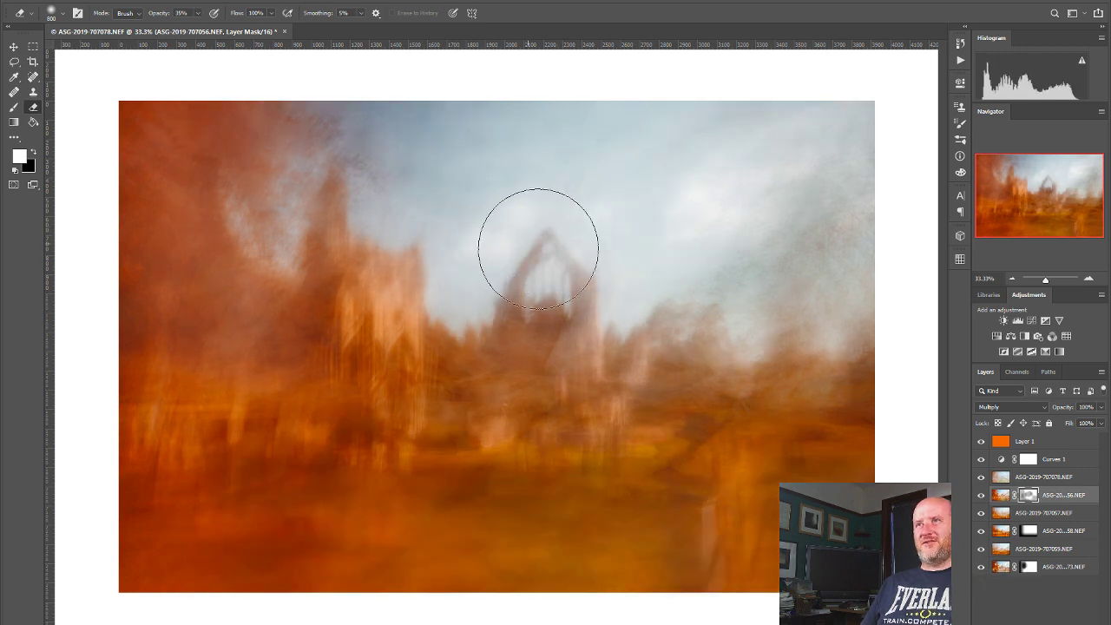
click(1028, 568)
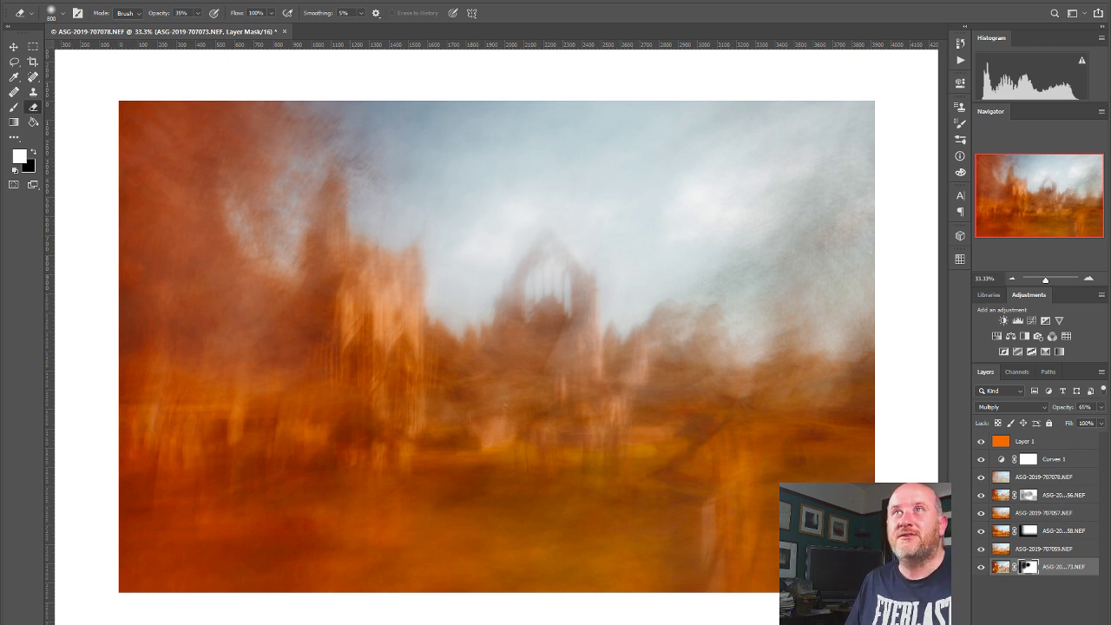
Step: Stamp all visible layers into a new layer above Layer 1 and open it in Nik Collection's Analog Efex Pro 2
click(1053, 442)
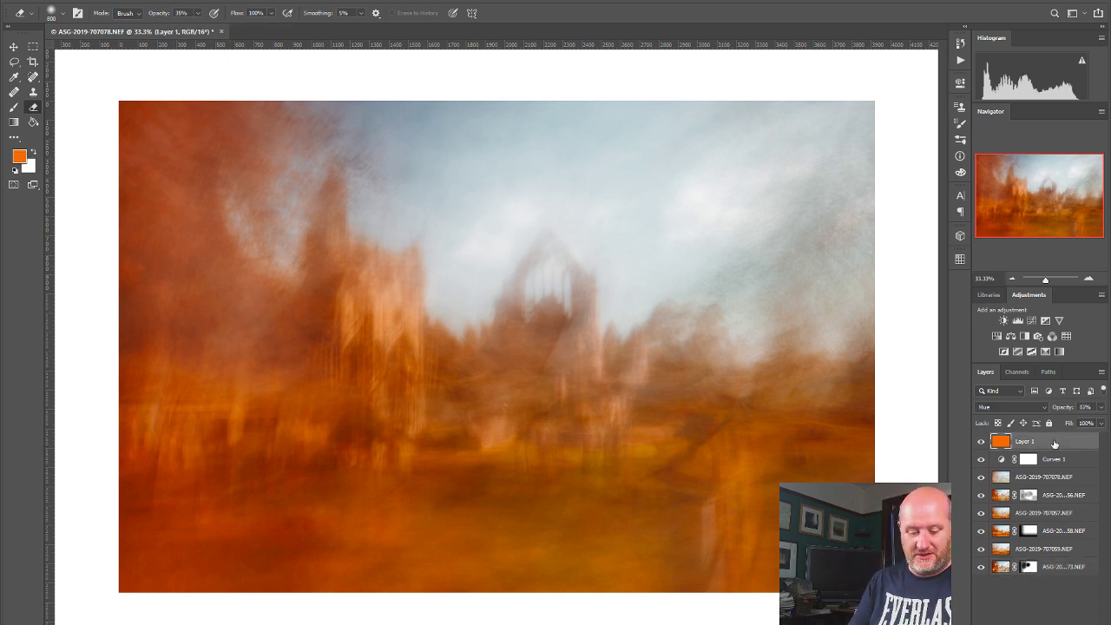
key(ctrl+shift+alt+e)
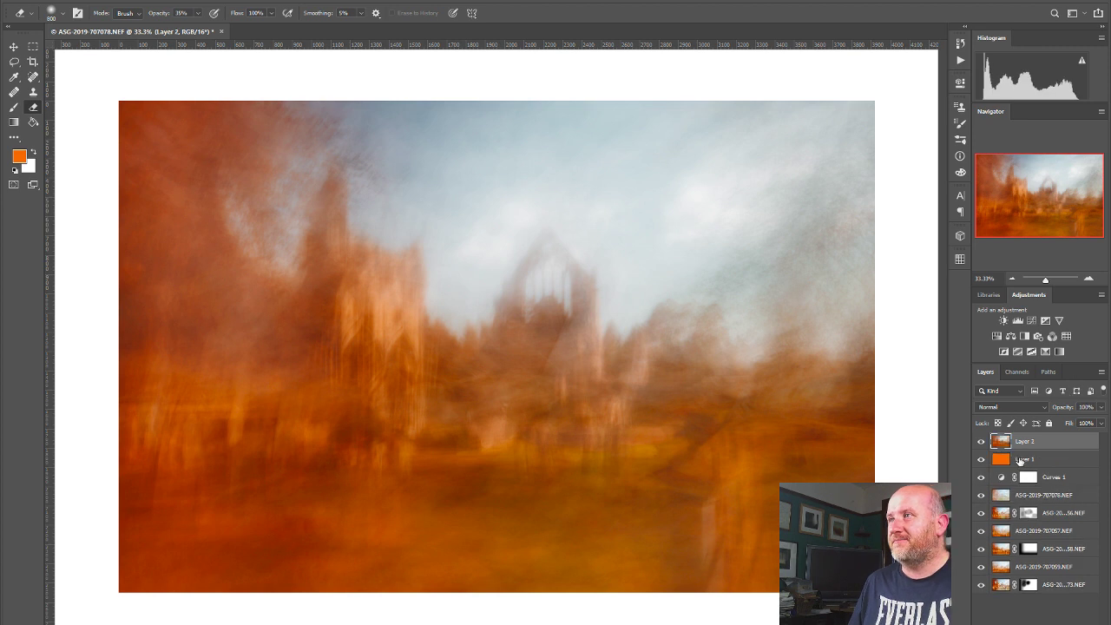
click(175, 1)
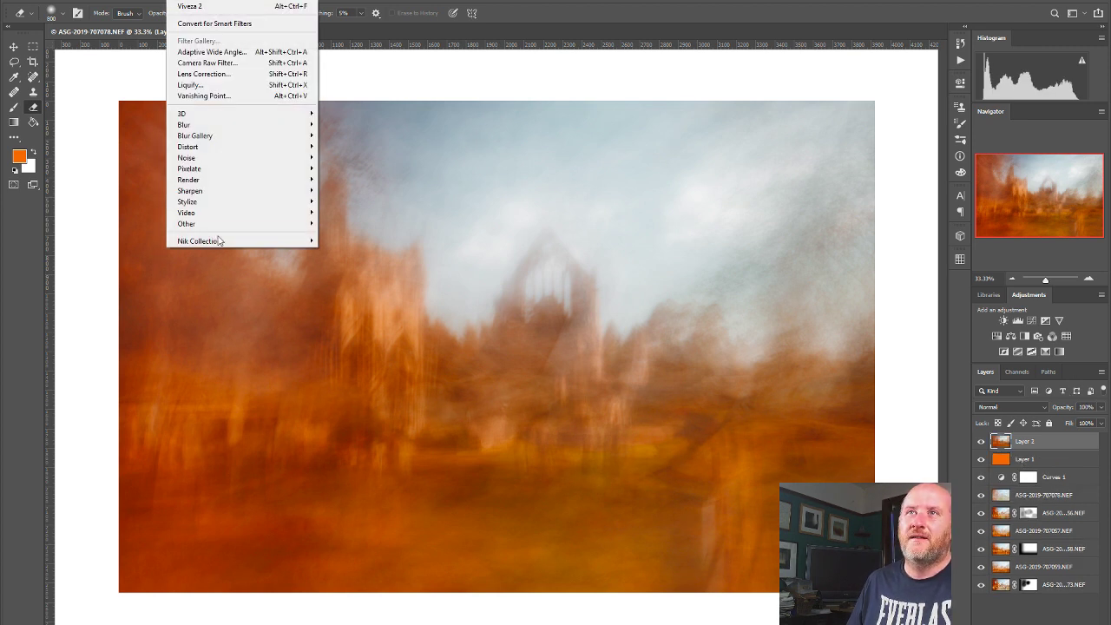
mouse_move(218, 241)
click(321, 240)
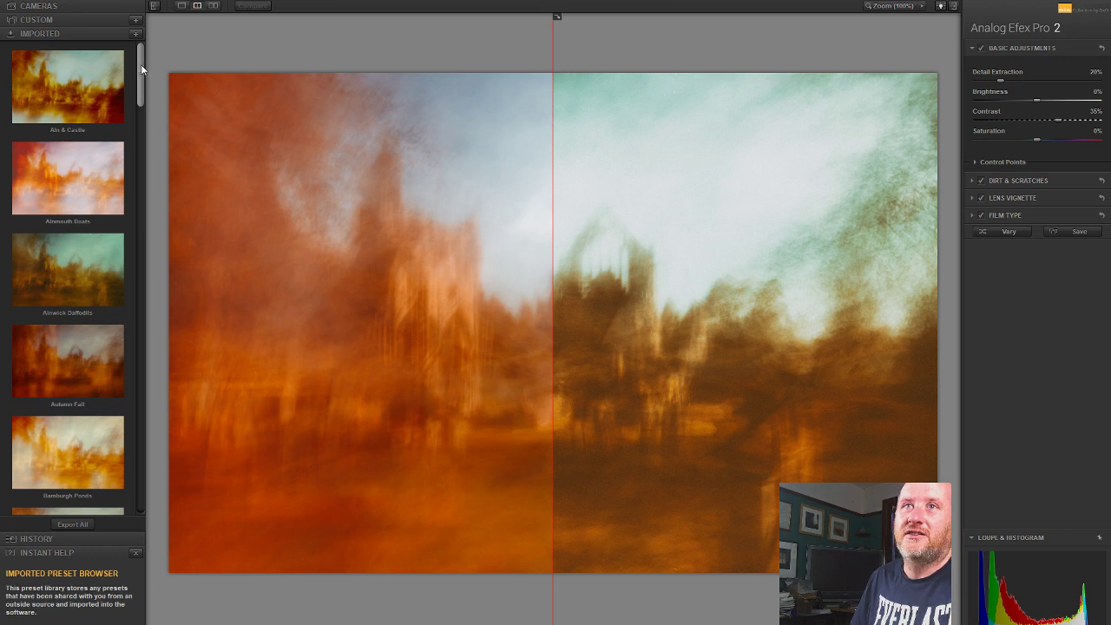
Step: With the effect preview extended across the whole image, apply the imported preset Borders of Blood and open its Double Exposure settings
drag(141, 64, 145, 85)
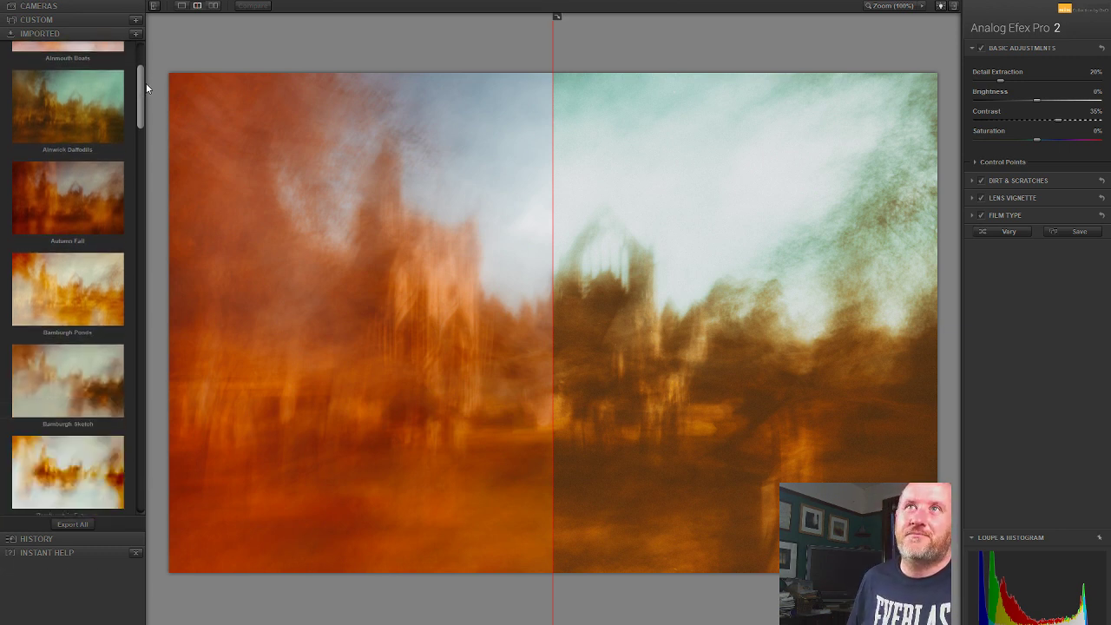
mouse_move(119, 77)
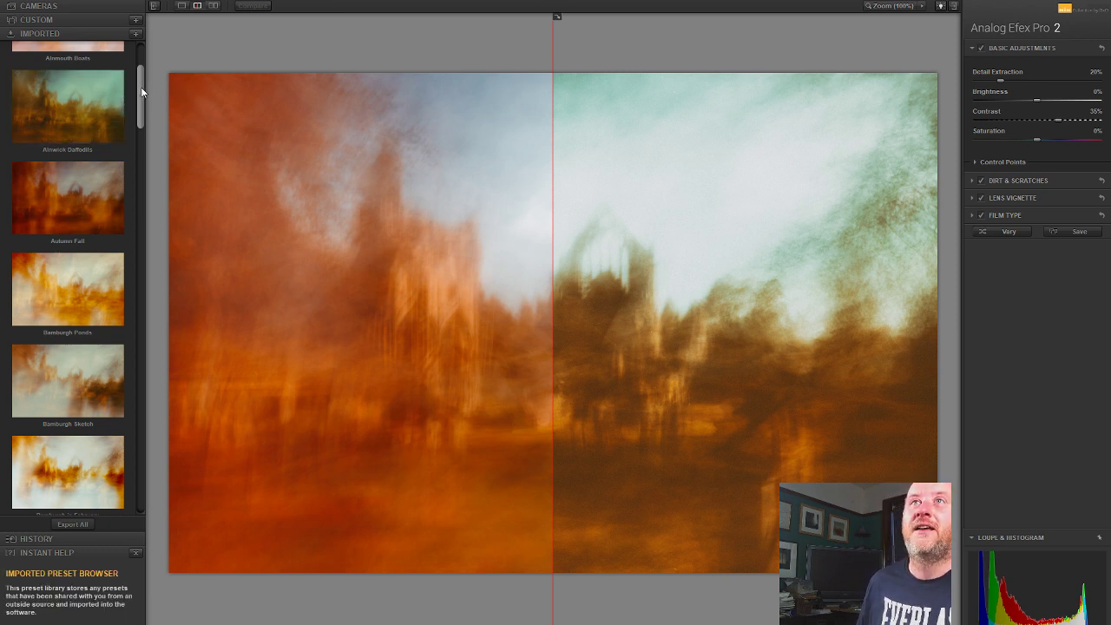
drag(142, 87, 133, 126)
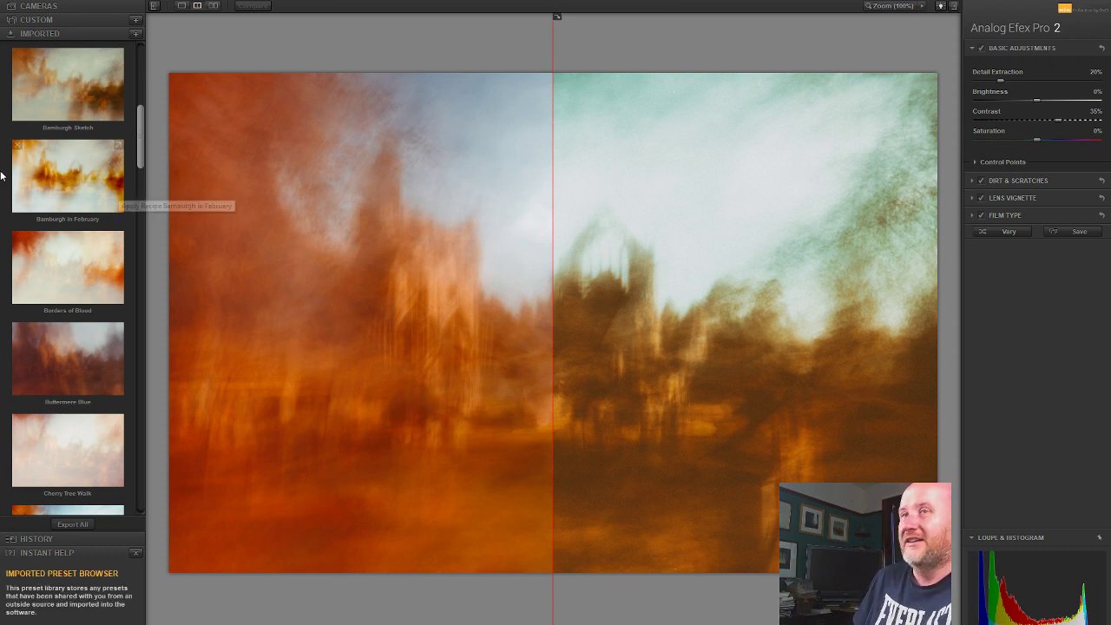
drag(142, 150, 139, 167)
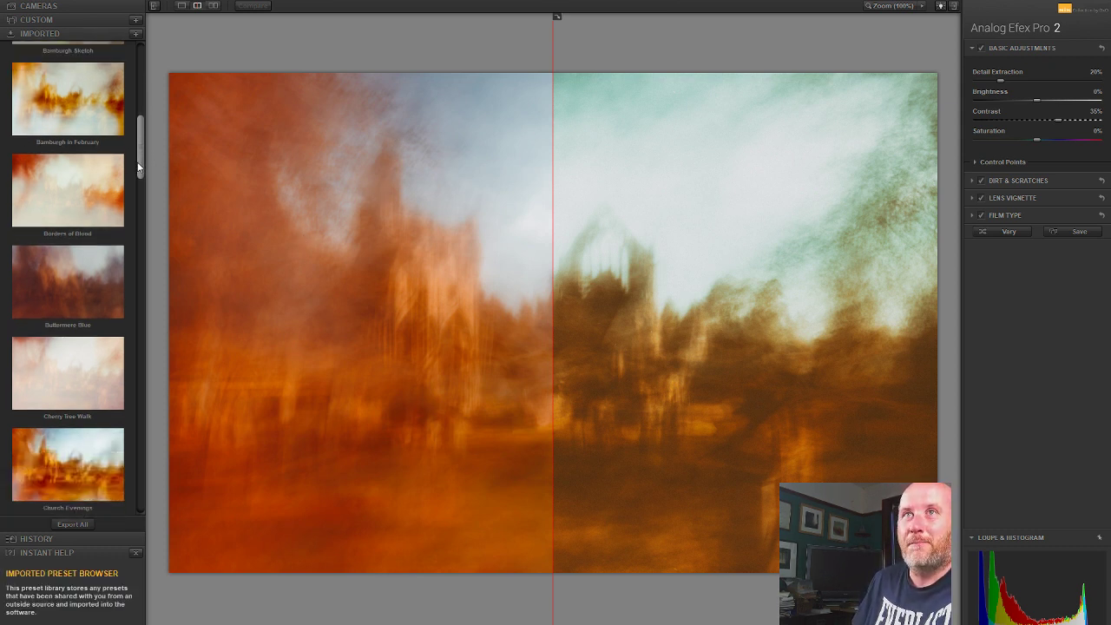
drag(553, 42, 167, 19)
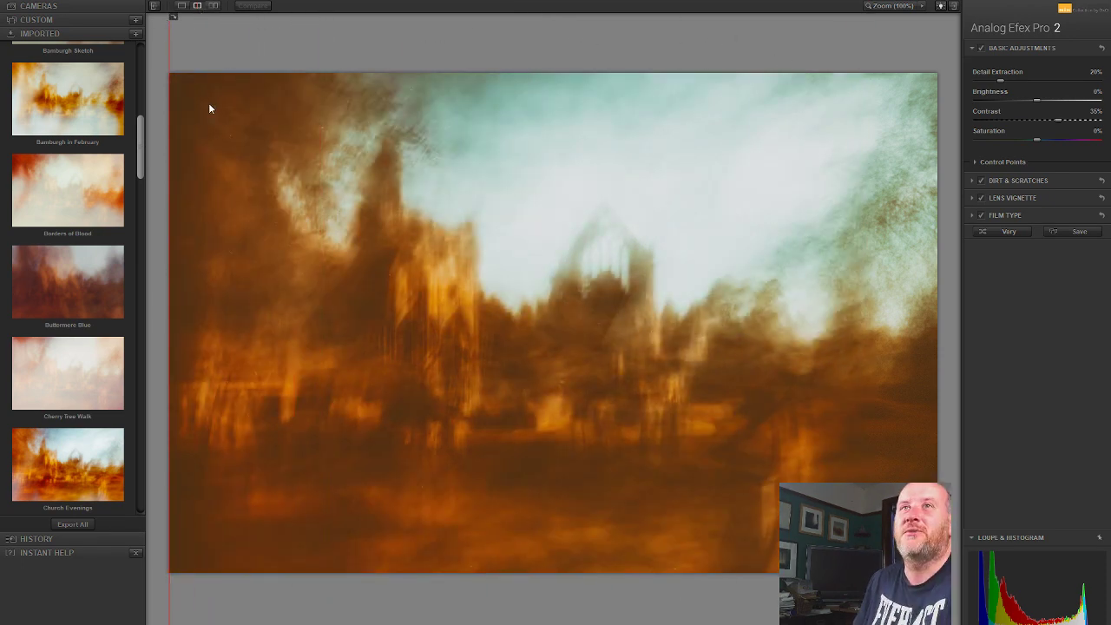
click(83, 193)
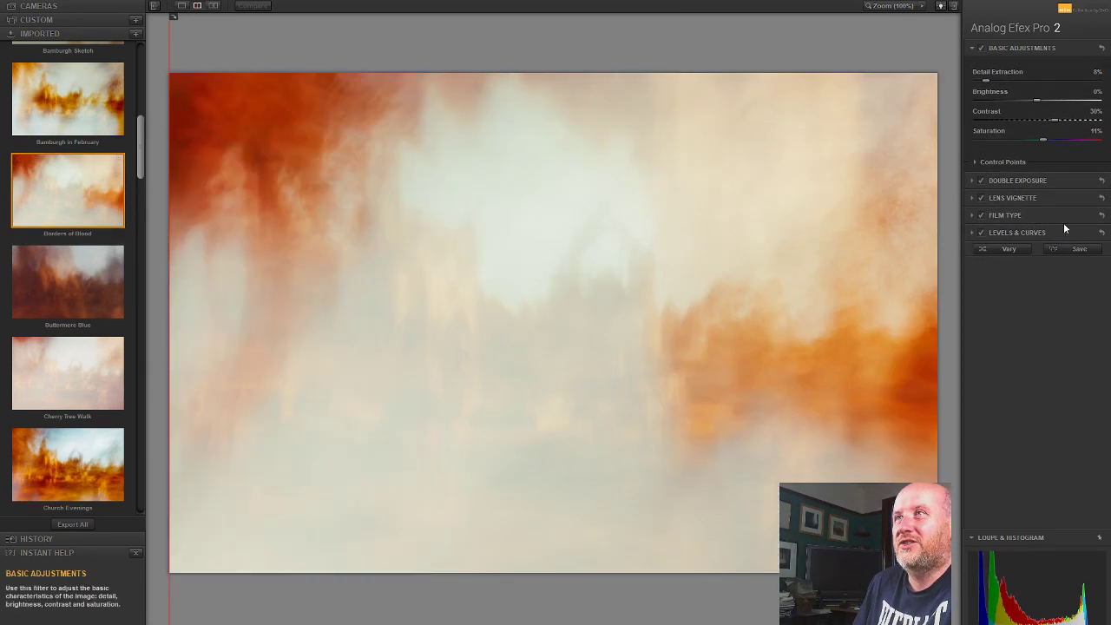
click(1030, 180)
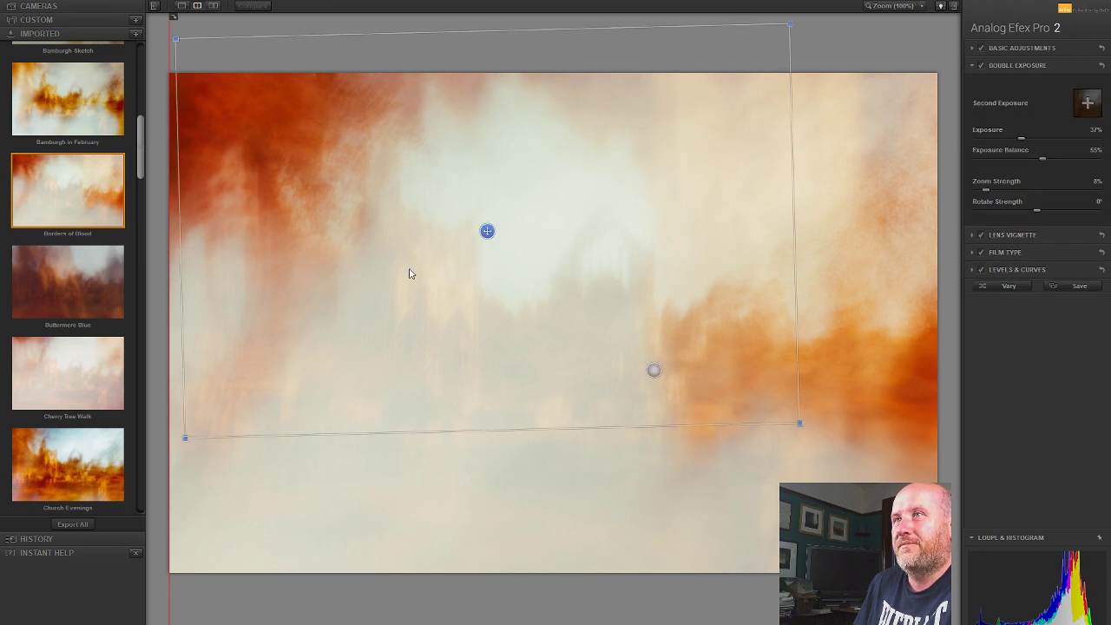
Step: Try repositioning and rotating the second exposure over the ruins, with Zoom Strength at 0%
drag(486, 233, 367, 281)
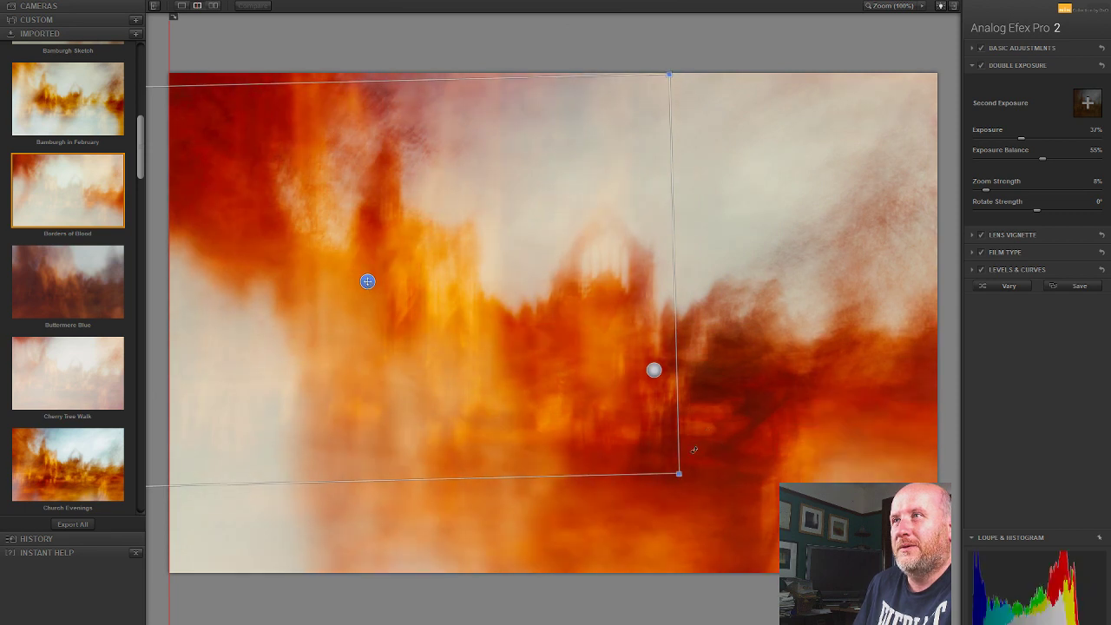
drag(691, 482, 712, 54)
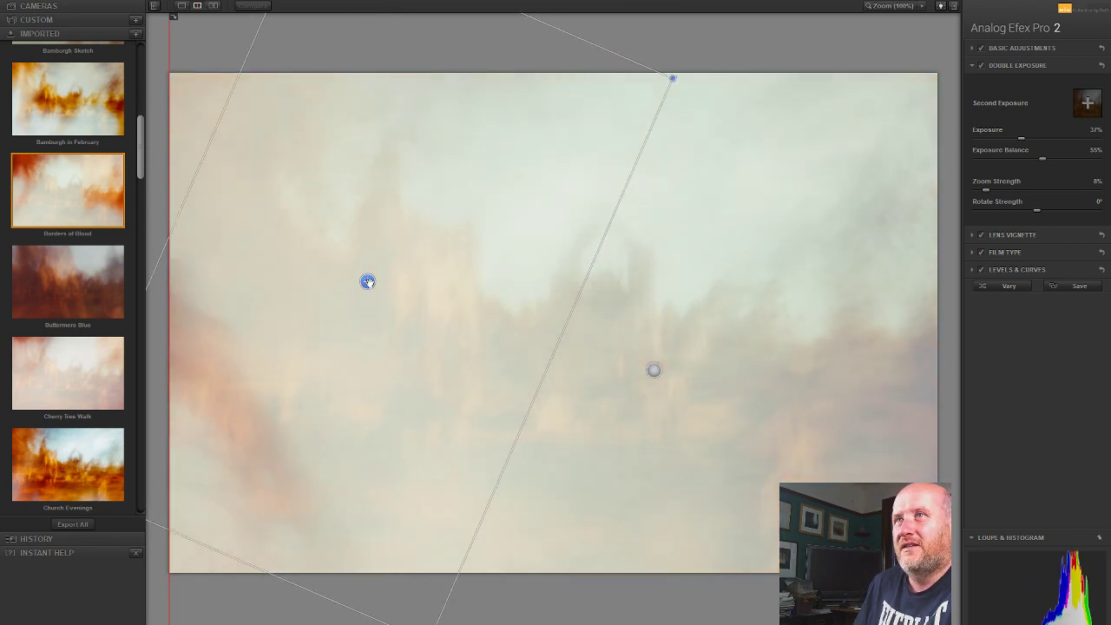
drag(367, 281, 424, 434)
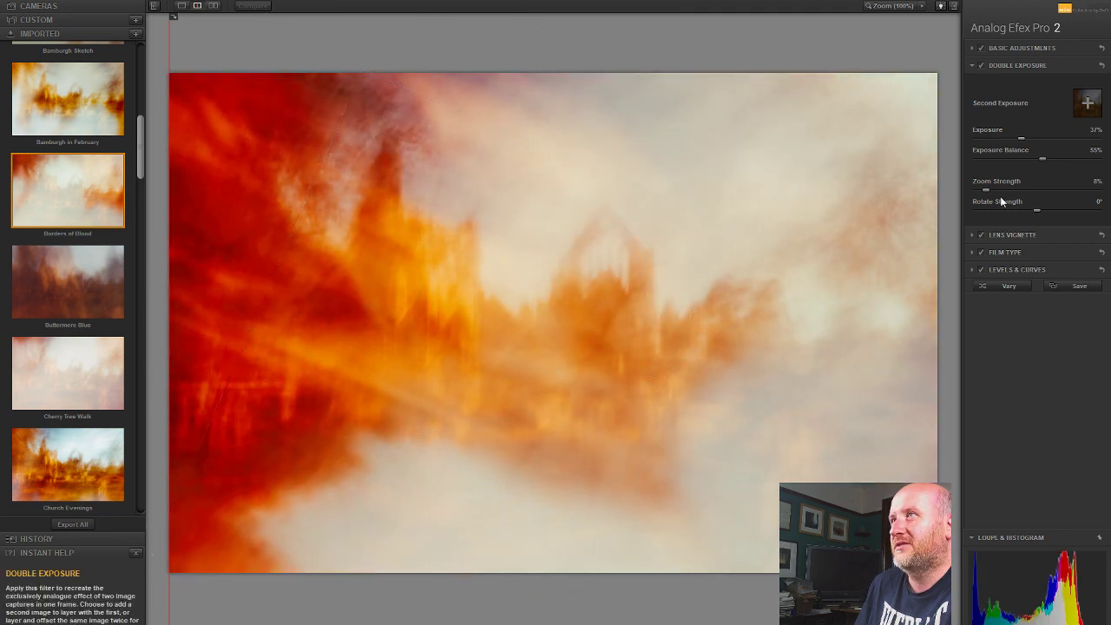
drag(987, 188, 899, 193)
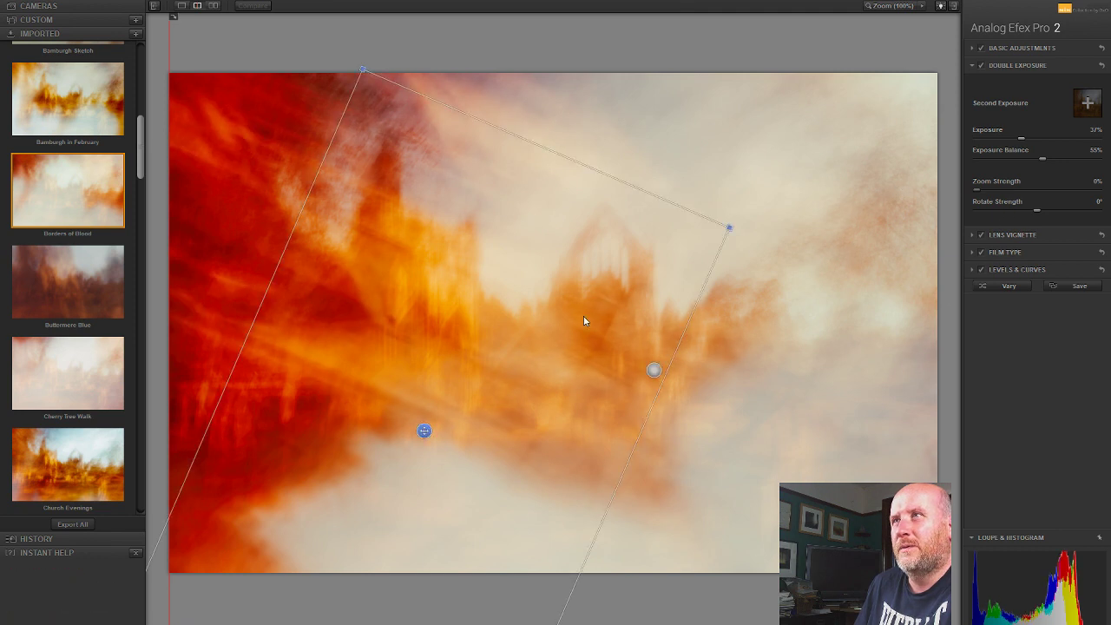
drag(431, 431, 515, 253)
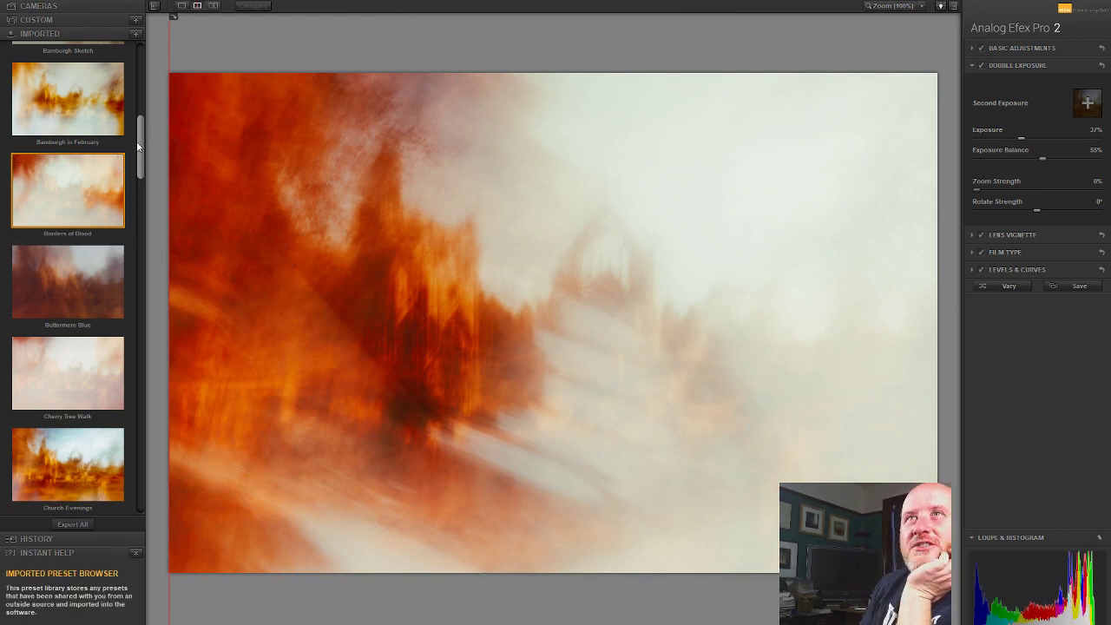
Step: Try the imported Newlands Corner preset, moving and rotating its second exposure to test different blends over the ruins
drag(143, 156, 135, 350)
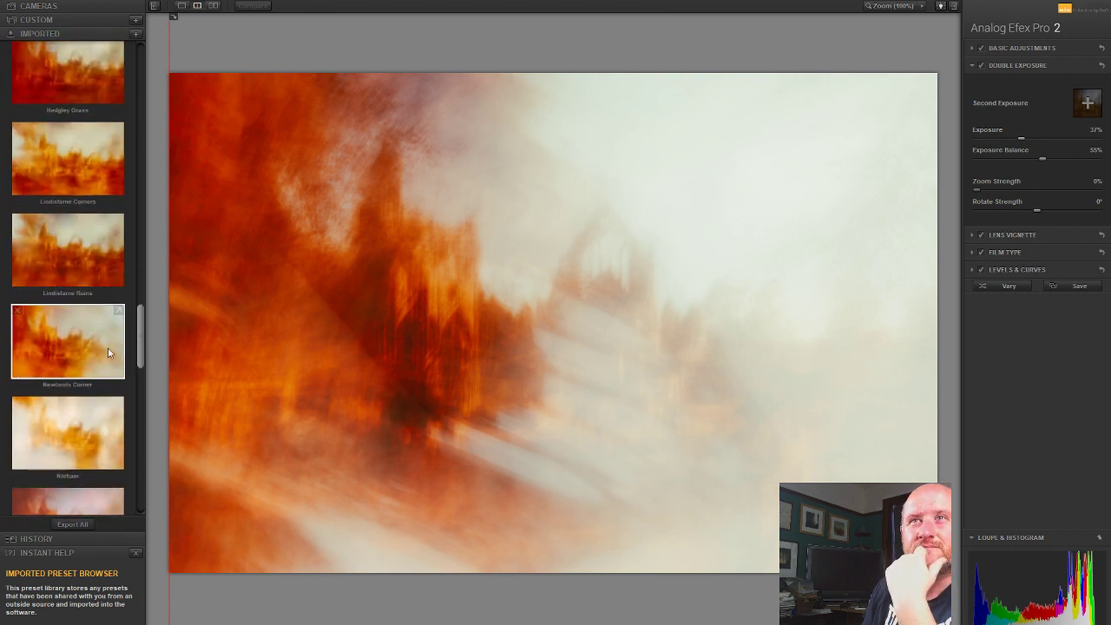
click(37, 353)
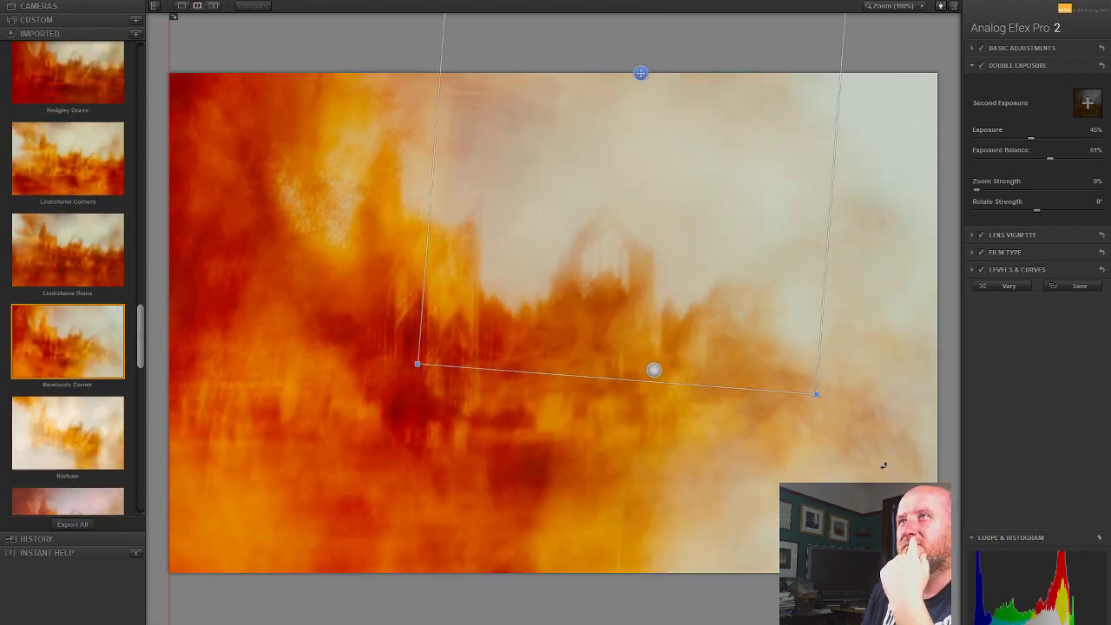
drag(641, 73, 580, 229)
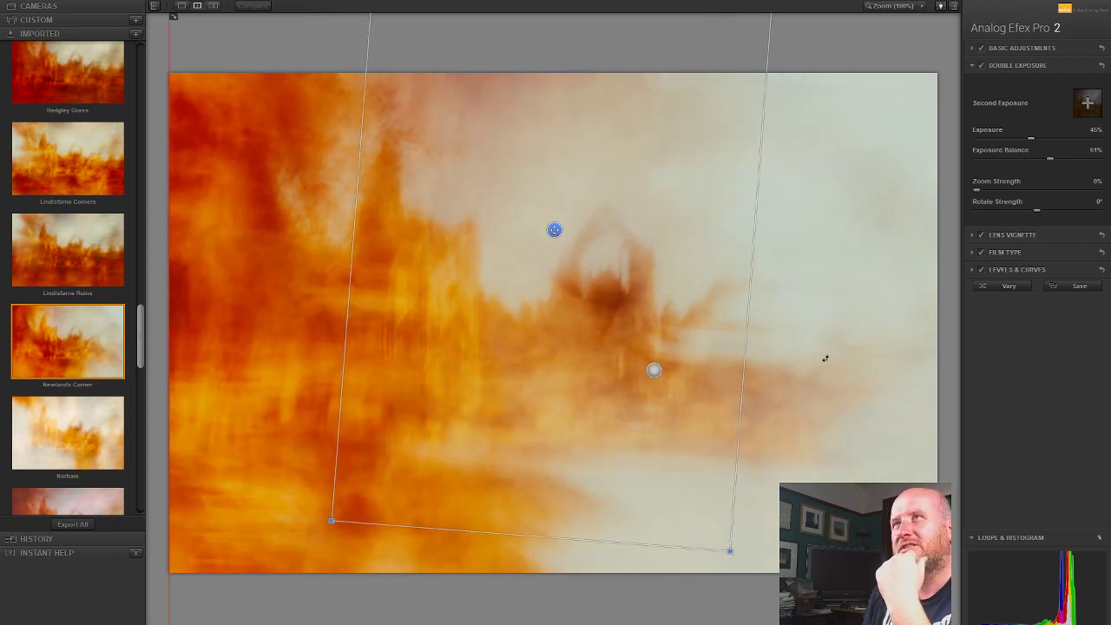
drag(910, 376, 414, 246)
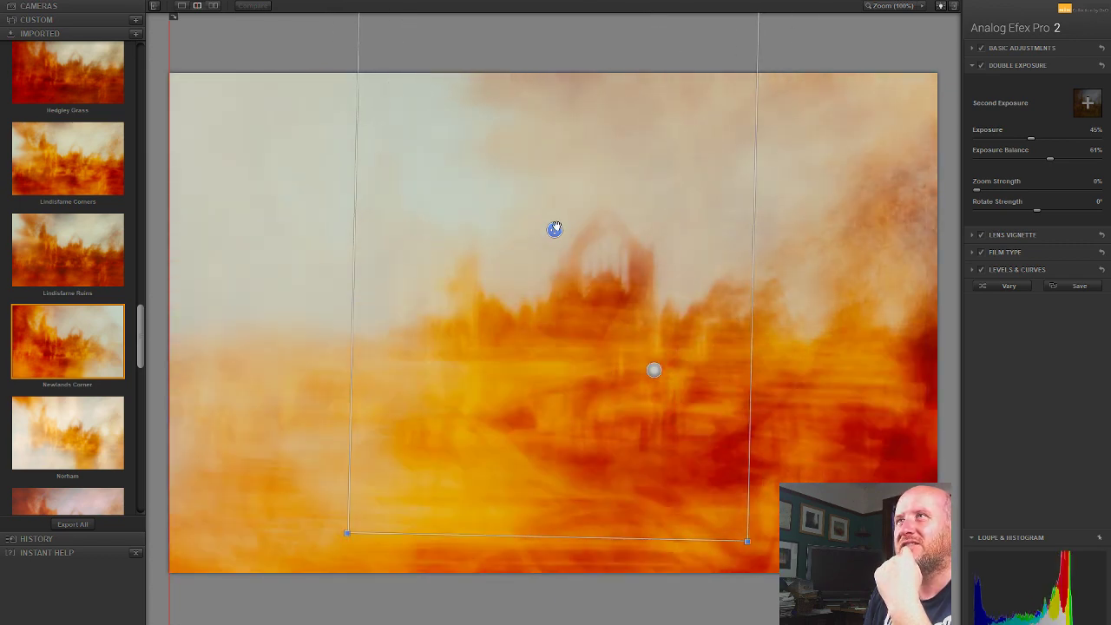
drag(555, 228, 697, 94)
drag(682, 176, 565, 481)
drag(699, 330, 612, 375)
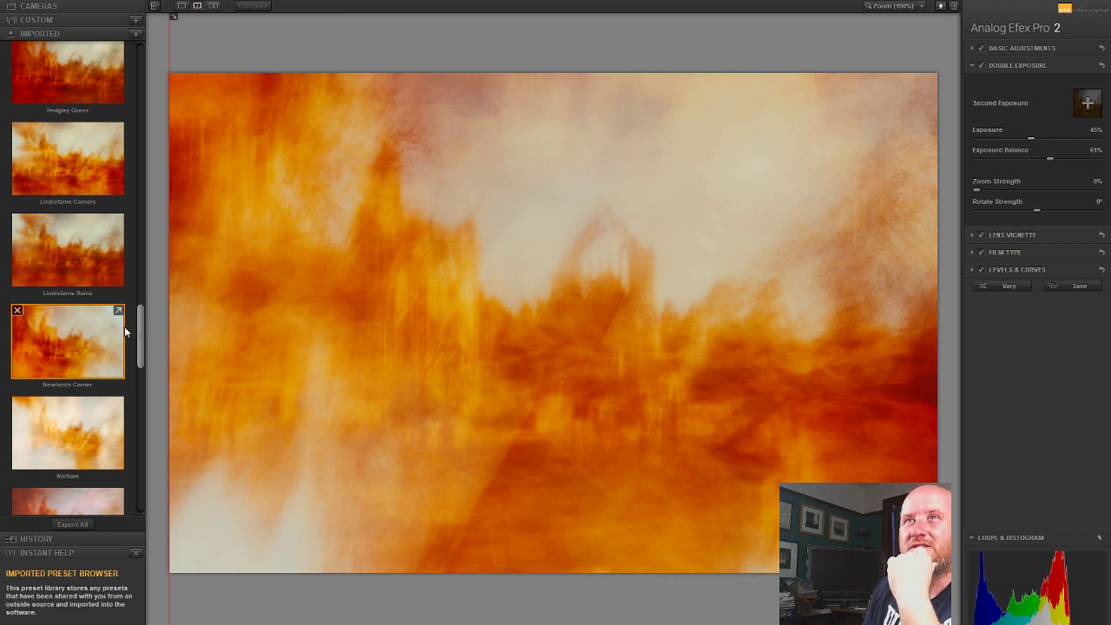
Step: Apply the imported Ridge Trees preset and shift its second exposure slightly up and to the left
drag(143, 326, 159, 360)
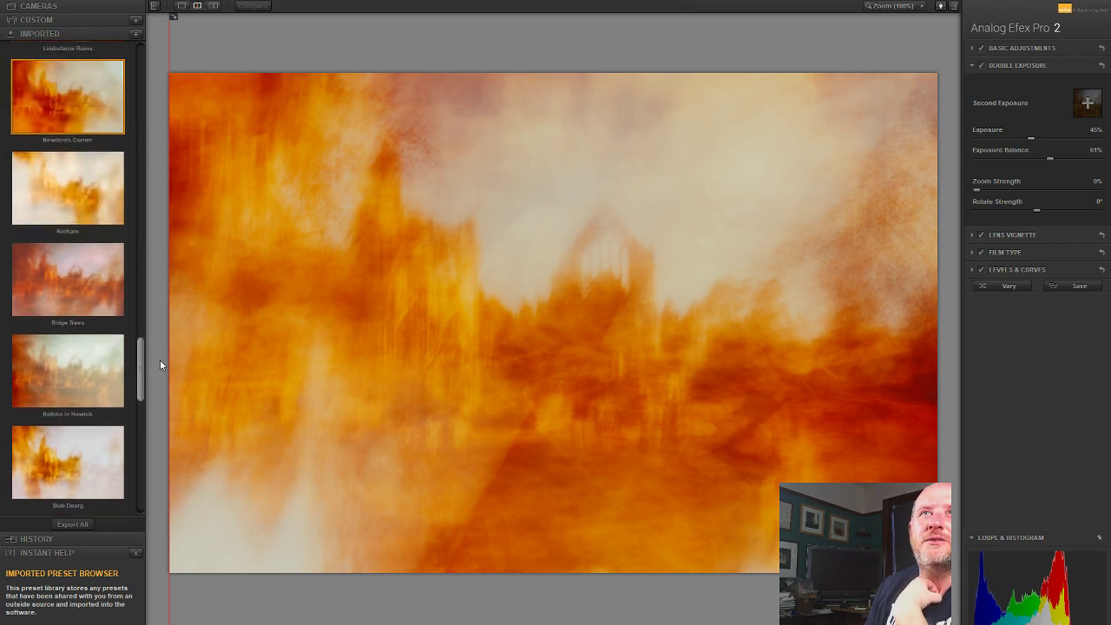
click(90, 286)
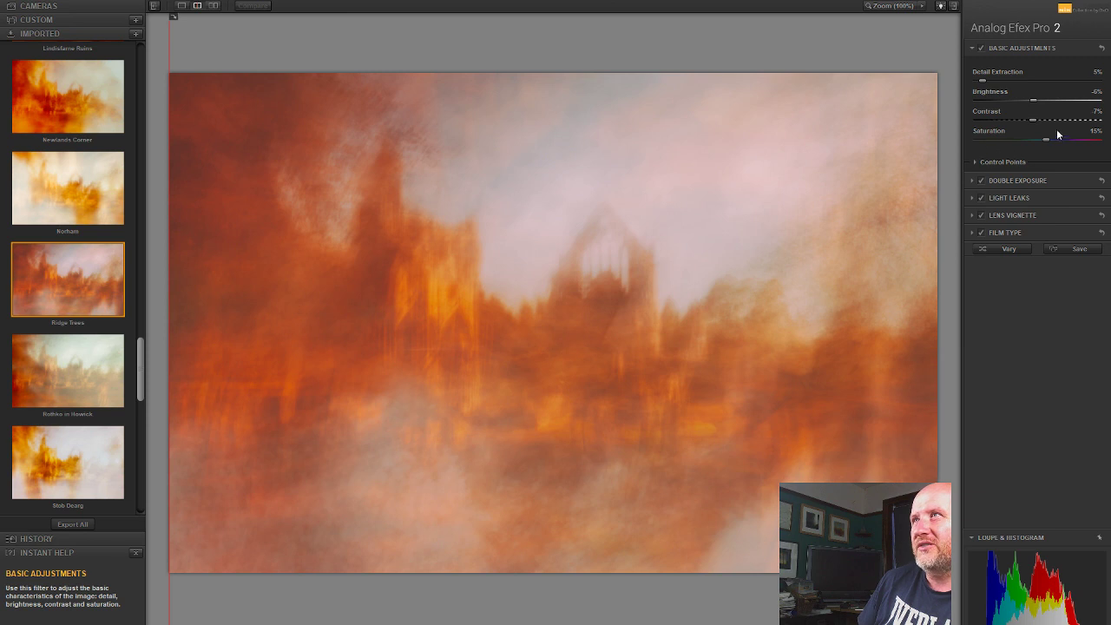
click(1033, 179)
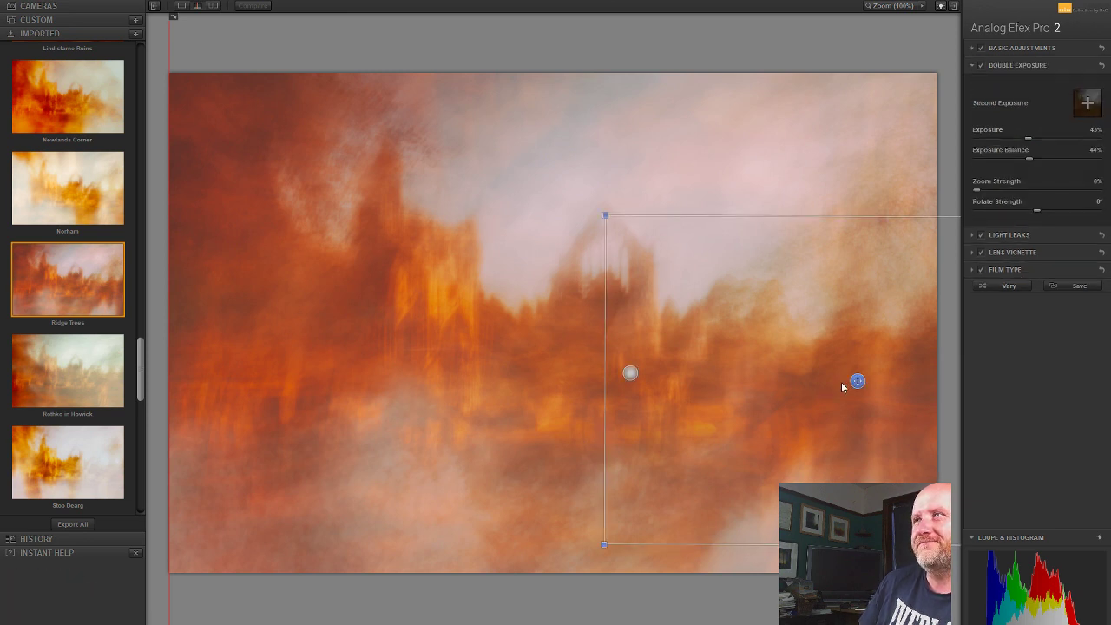
drag(857, 381, 834, 371)
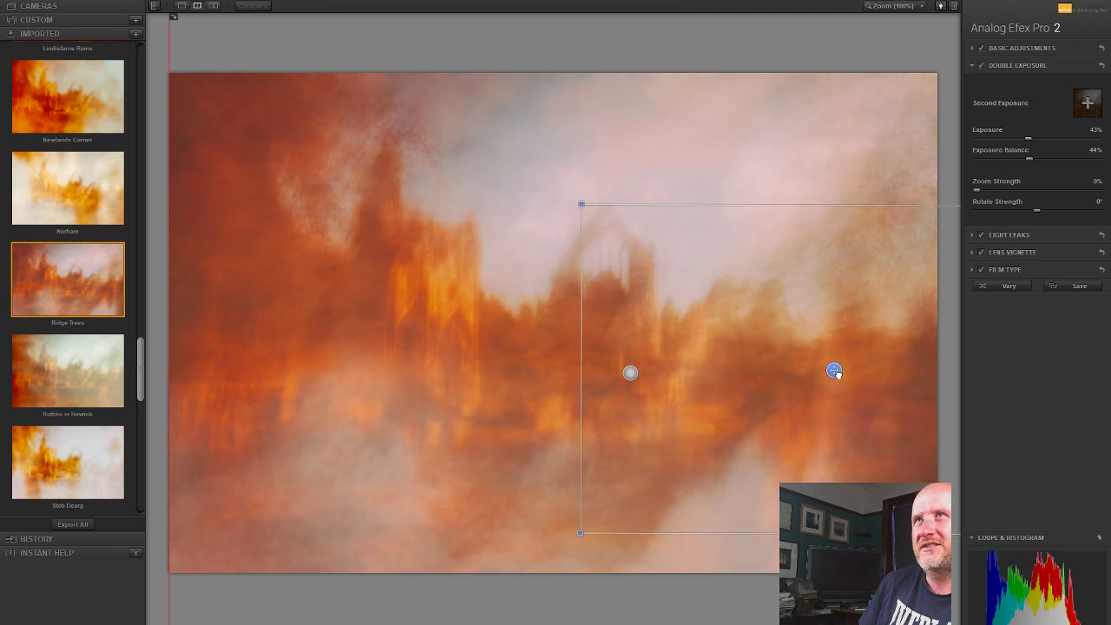
Step: Set the double exposure's Exposure to 50% and Exposure Balance to 50%
double_click(1027, 139)
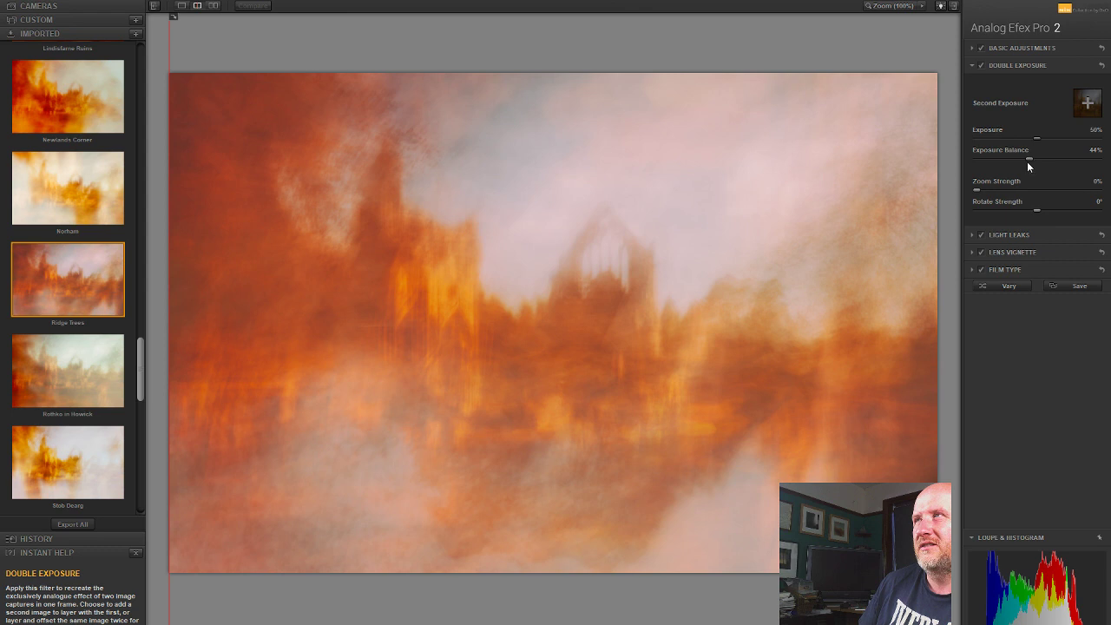
double_click(1030, 159)
drag(1032, 161, 1045, 159)
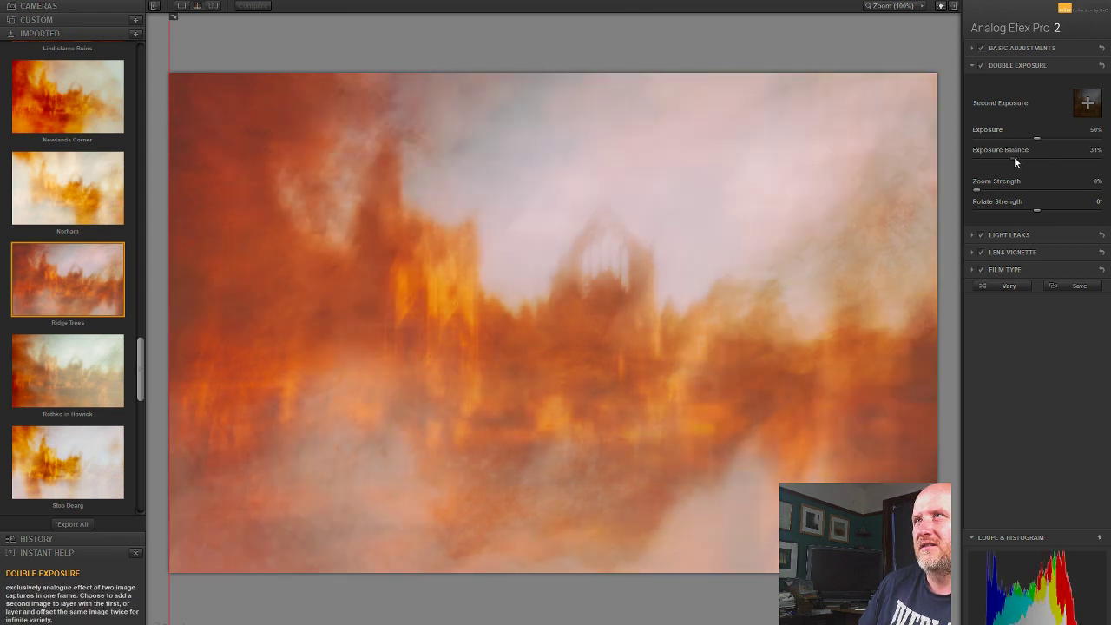
click(1048, 162)
drag(1050, 166, 1042, 169)
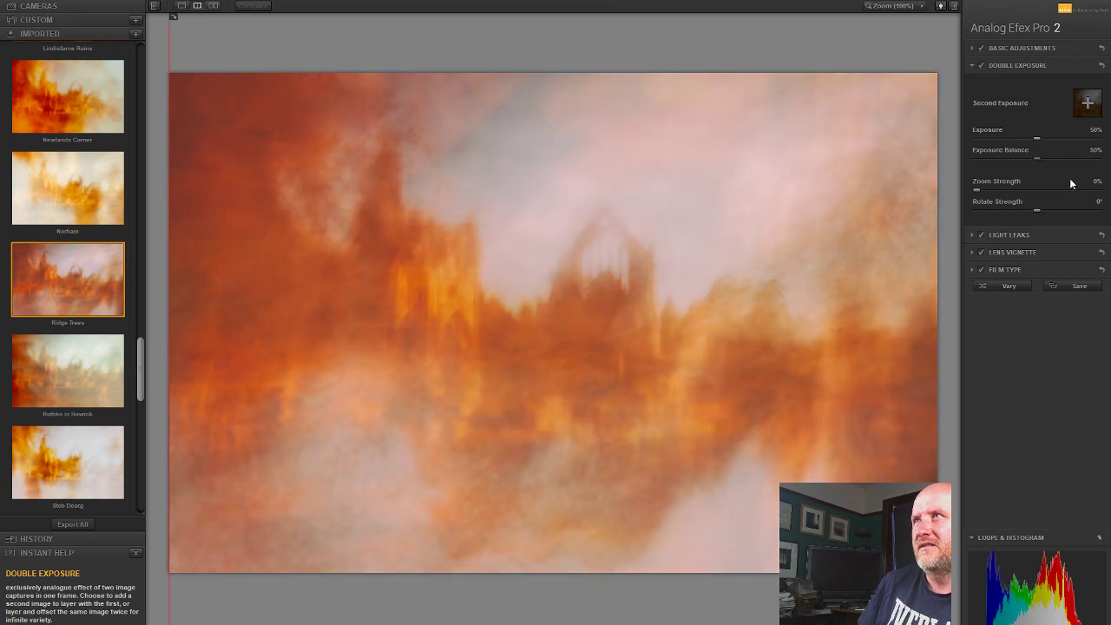
Step: Compare the image with the Basic Adjustments filter off and on, leaving its settings expanded
click(986, 47)
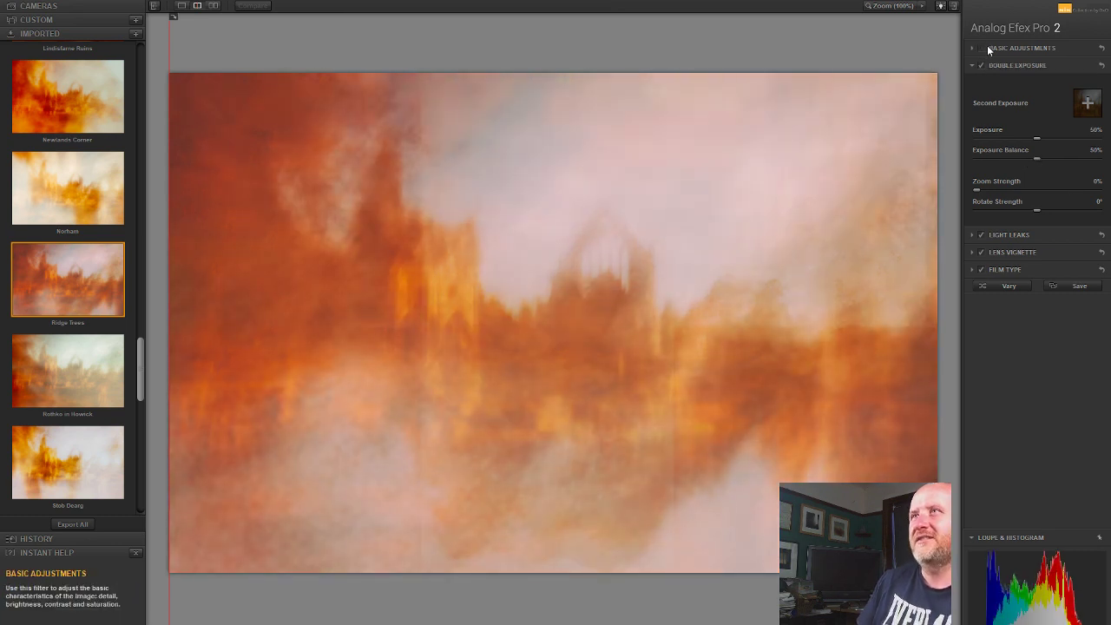
click(988, 46)
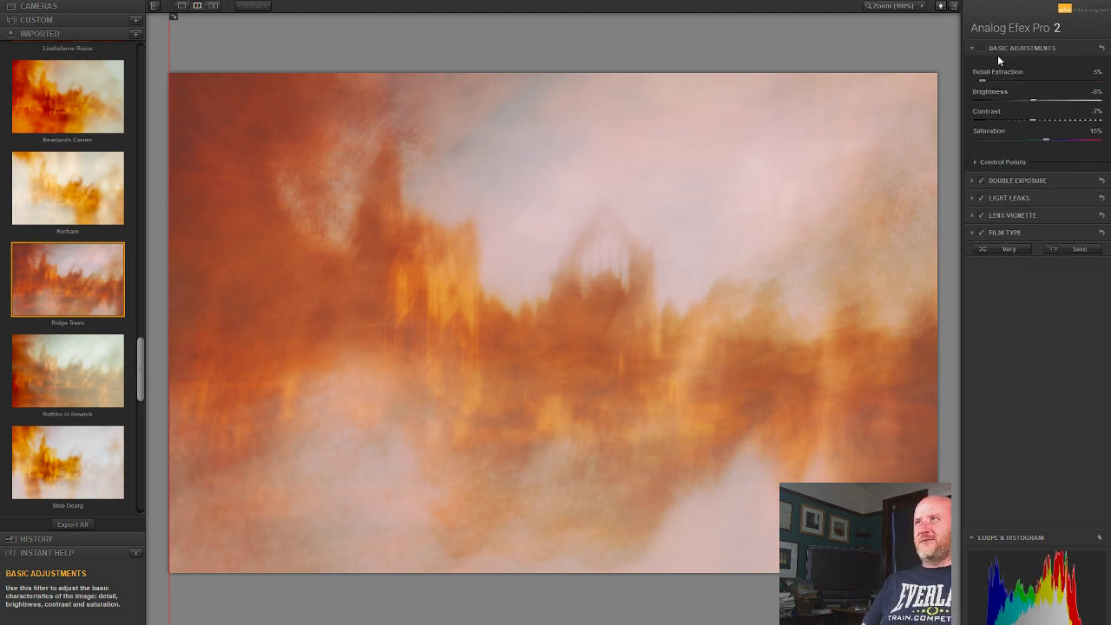
click(983, 48)
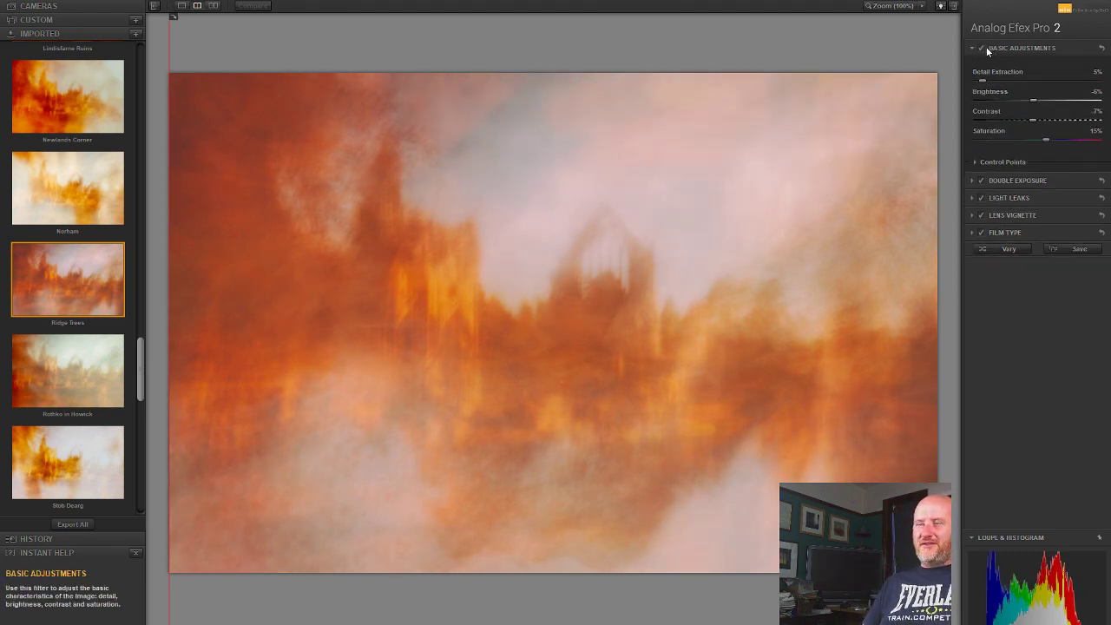
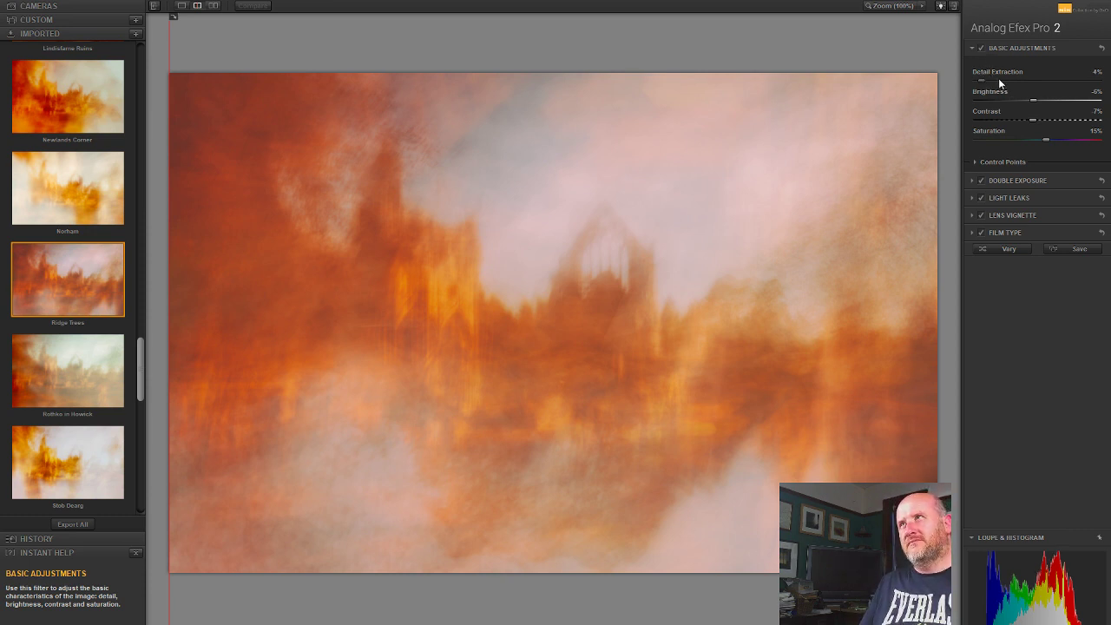
Step: Set the Basic Adjustments to Detail Extraction 11%, Saturation 0%, Brightness -9% and Contrast -30%
click(998, 78)
mouse_move(986, 84)
mouse_down()
mouse_move(975, 84)
mouse_move(990, 82)
mouse_up()
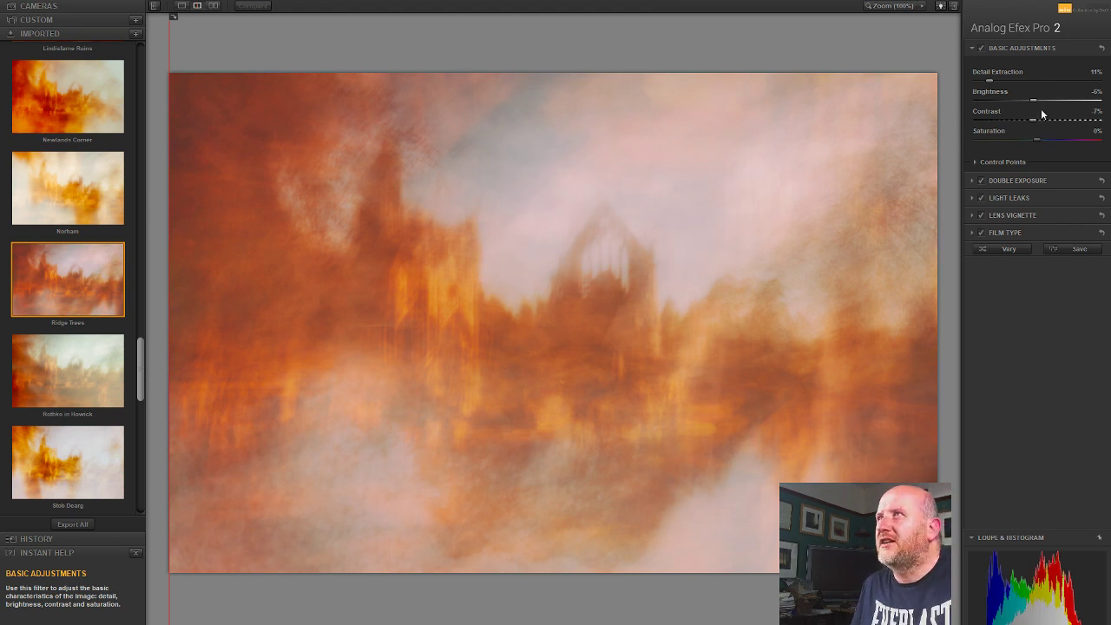
mouse_move(1043, 99)
mouse_down()
mouse_move(1013, 101)
mouse_move(1029, 102)
mouse_up()
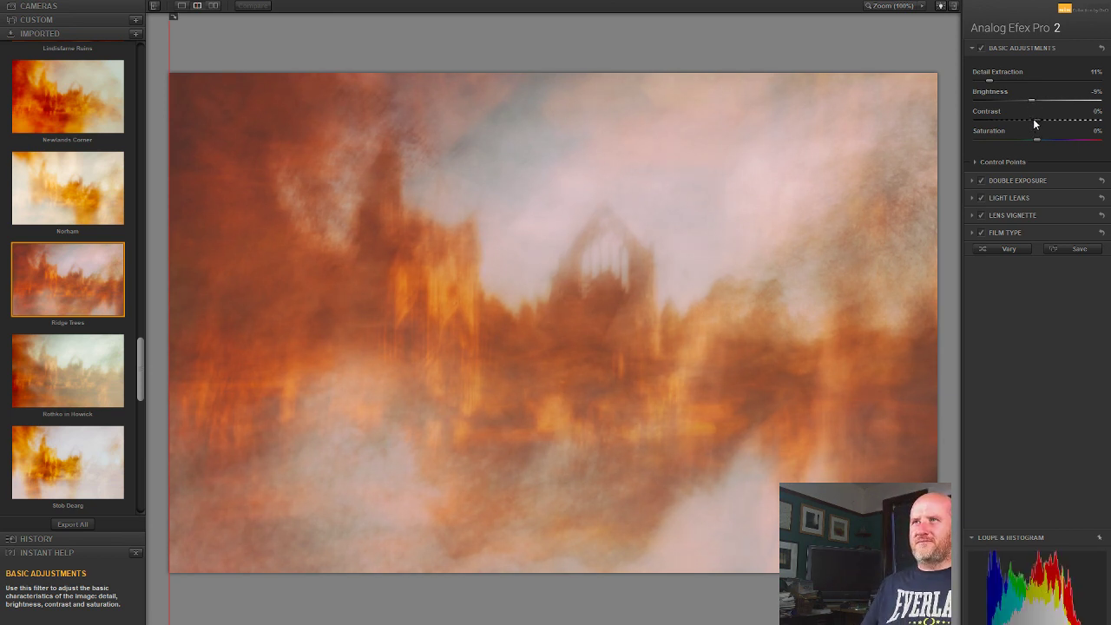
click(1012, 120)
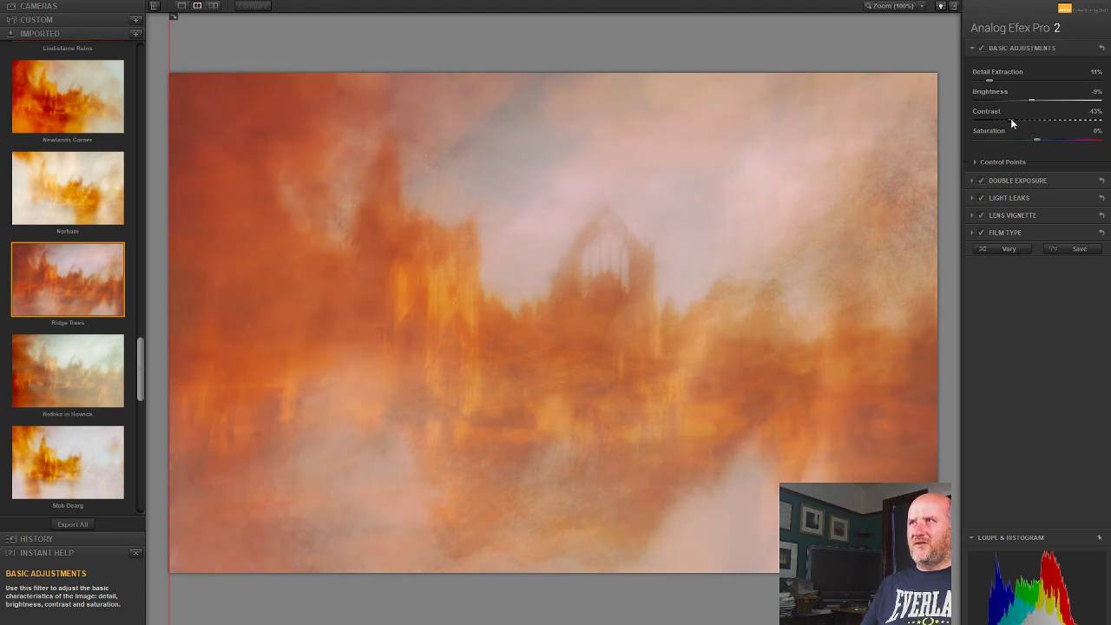
scroll(1019, 118, up, 2)
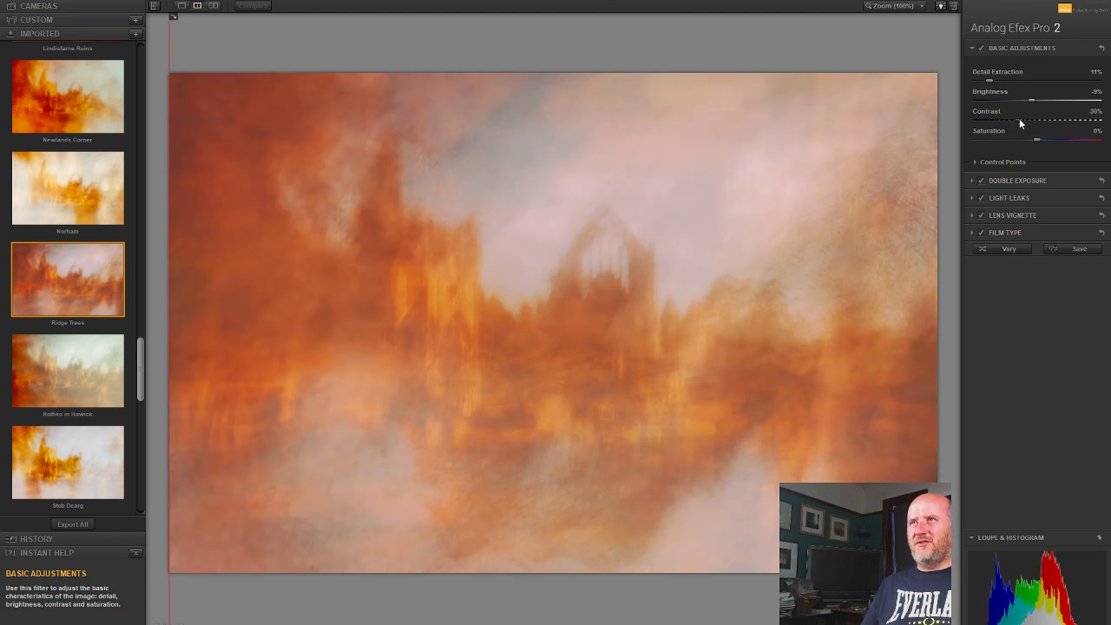
Step: Compare the image with Double Exposure off and on, and nudge the second exposure slightly downward
click(979, 179)
click(979, 178)
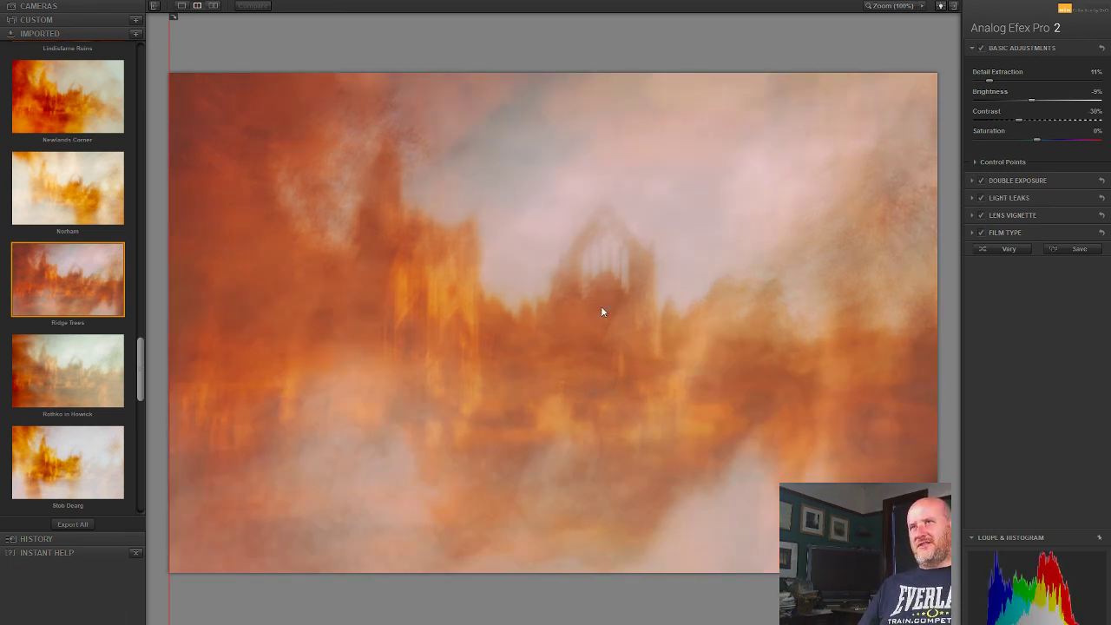
click(1017, 180)
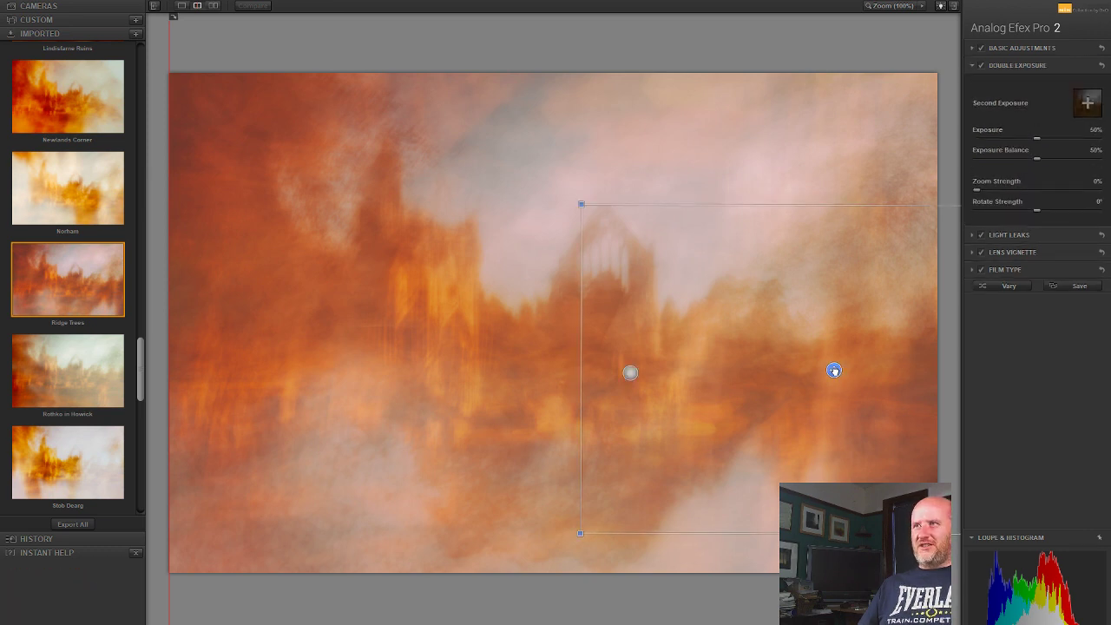
mouse_move(835, 371)
mouse_down()
mouse_move(839, 355)
mouse_move(835, 375)
mouse_up()
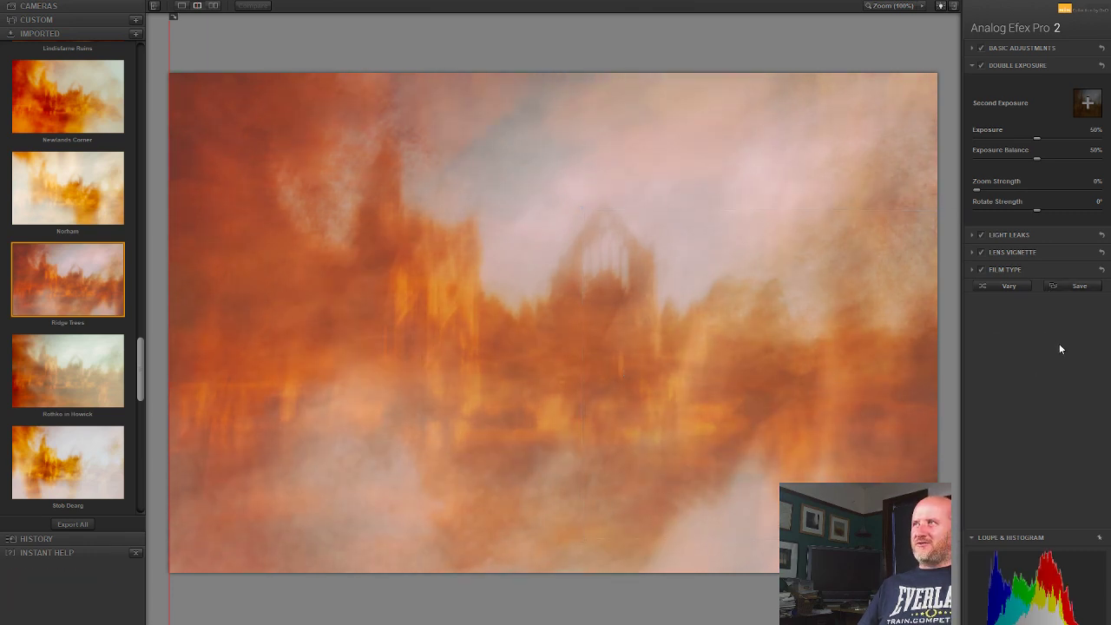
Step: Turn off Light Leaks and make the Lens Vignette fully circular at -16%, centred over the left side of the ruins
click(982, 233)
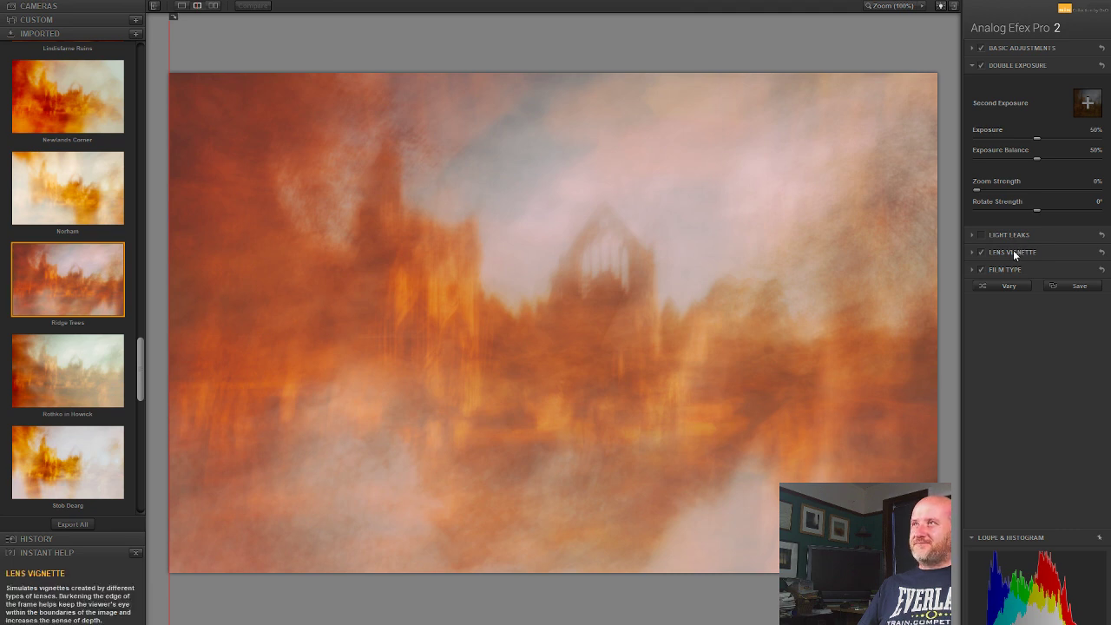
click(1013, 252)
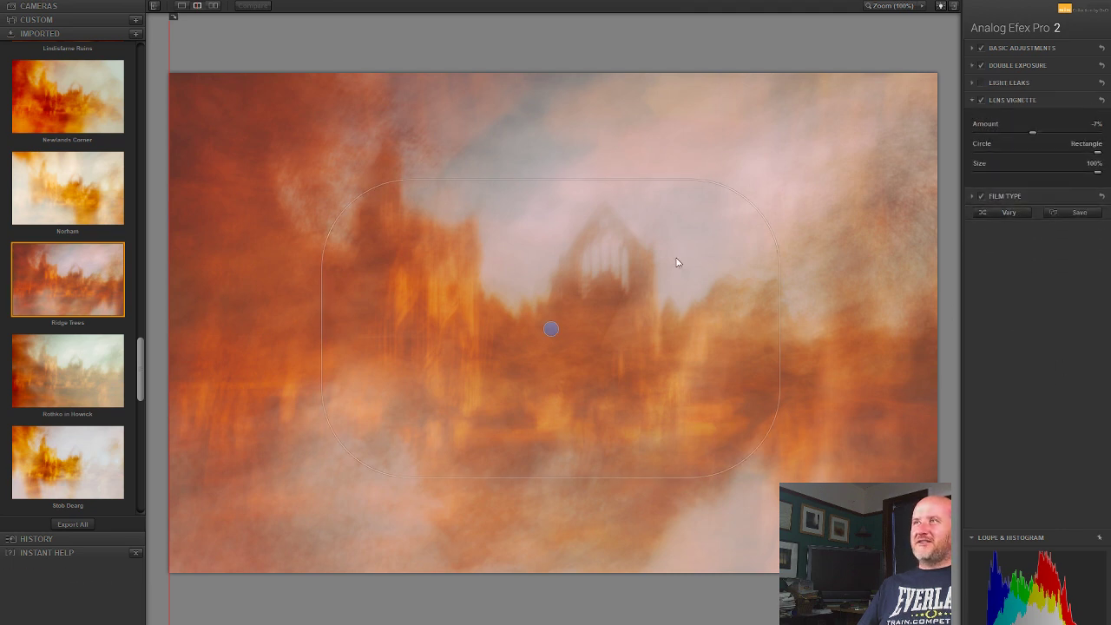
mouse_move(1032, 131)
mouse_down()
mouse_move(1050, 130)
mouse_move(1026, 132)
mouse_up()
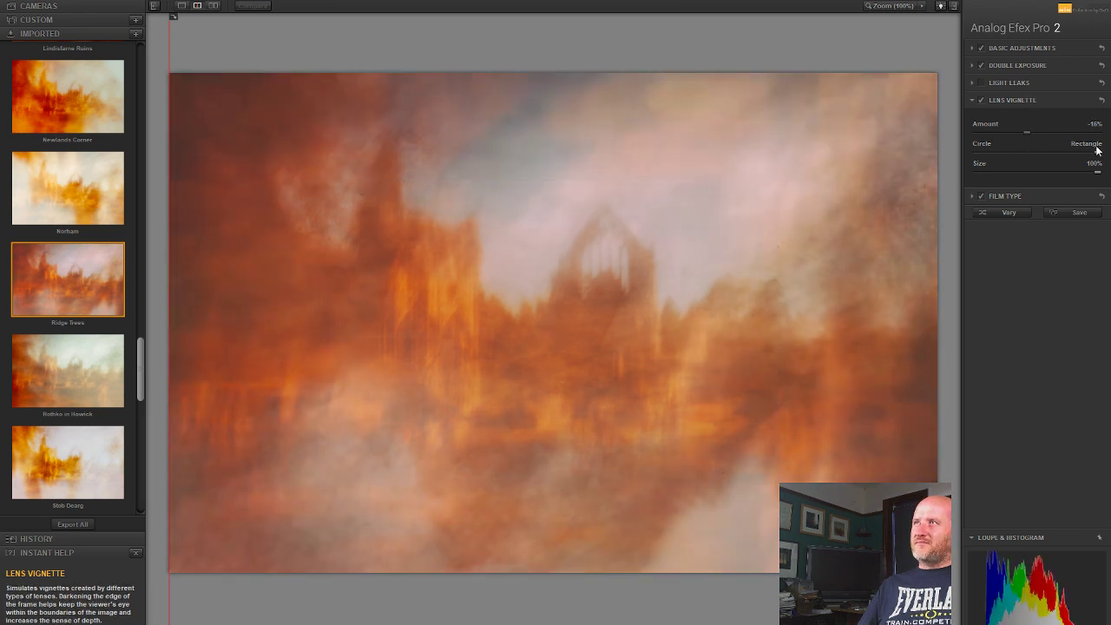
drag(1097, 152, 976, 152)
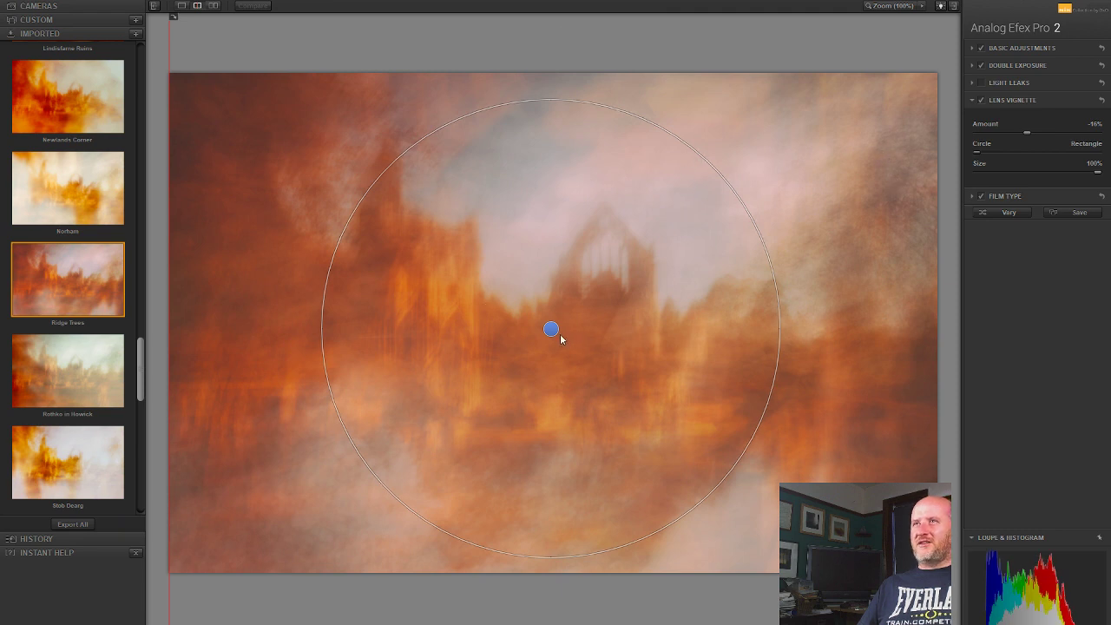
drag(558, 338, 383, 161)
drag(376, 210, 407, 347)
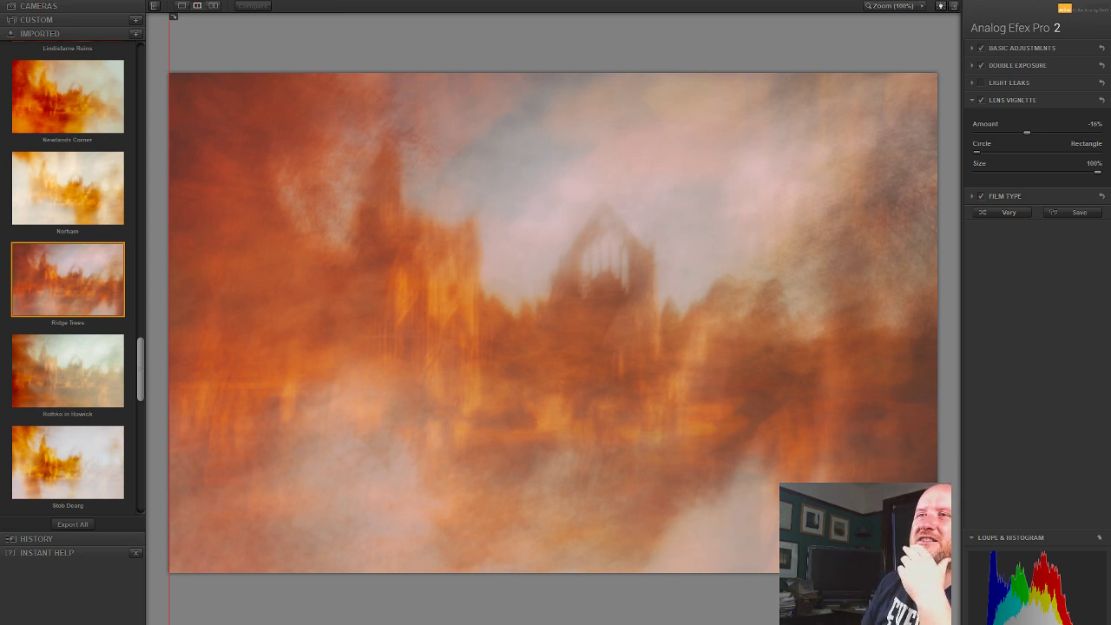
mouse_move(612, 289)
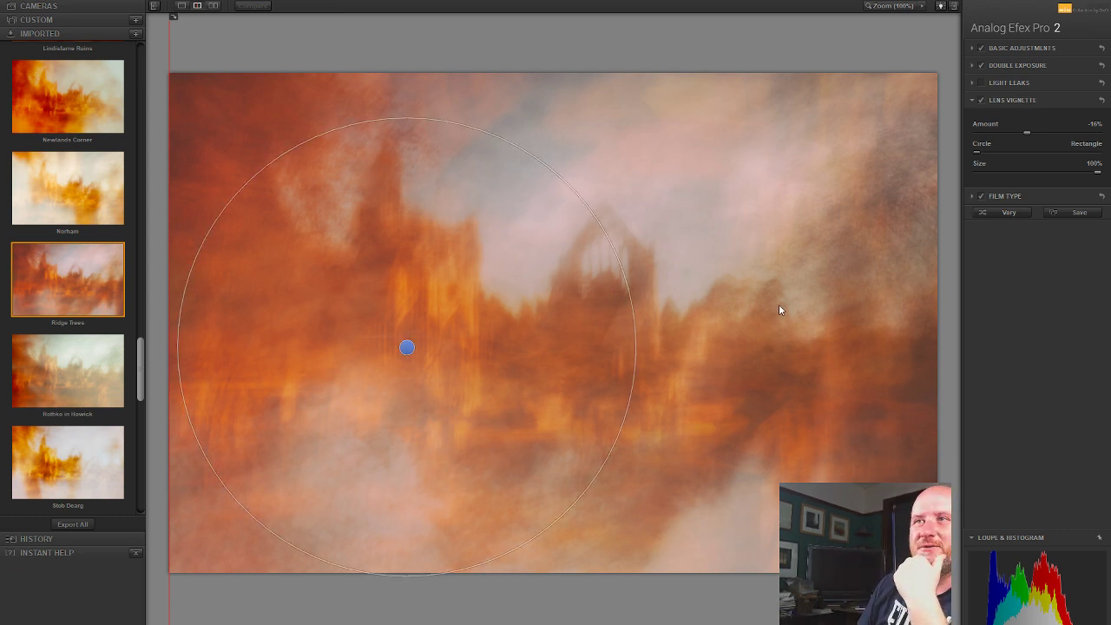
click(980, 197)
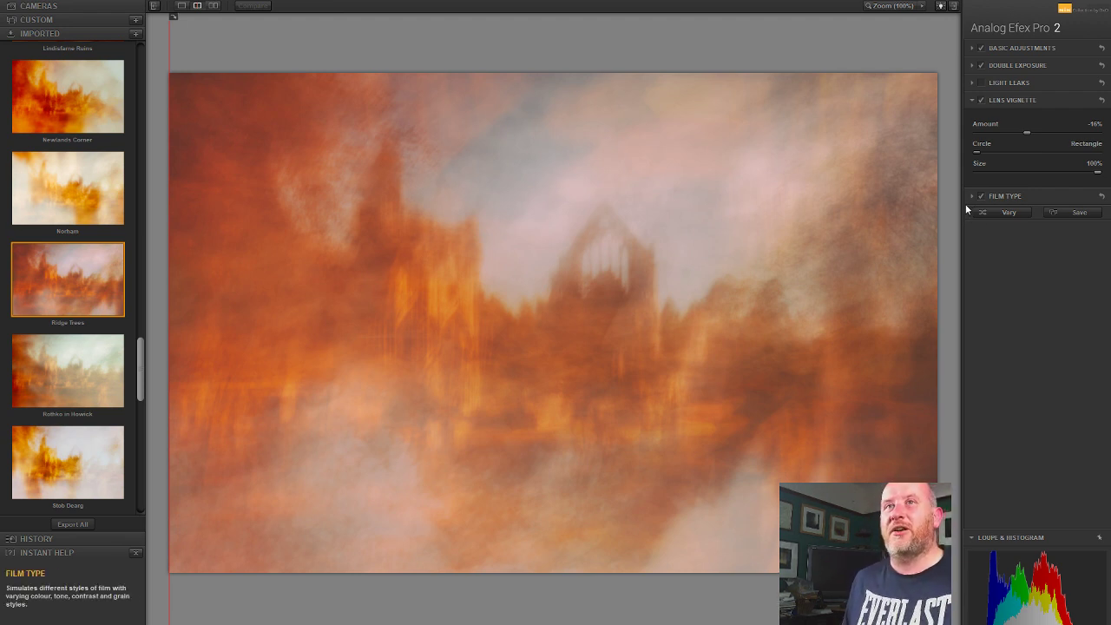
Step: Try the Lens Vignette centre over the right side of the image and settle it just below the left tower of the ruins
mouse_move(842, 196)
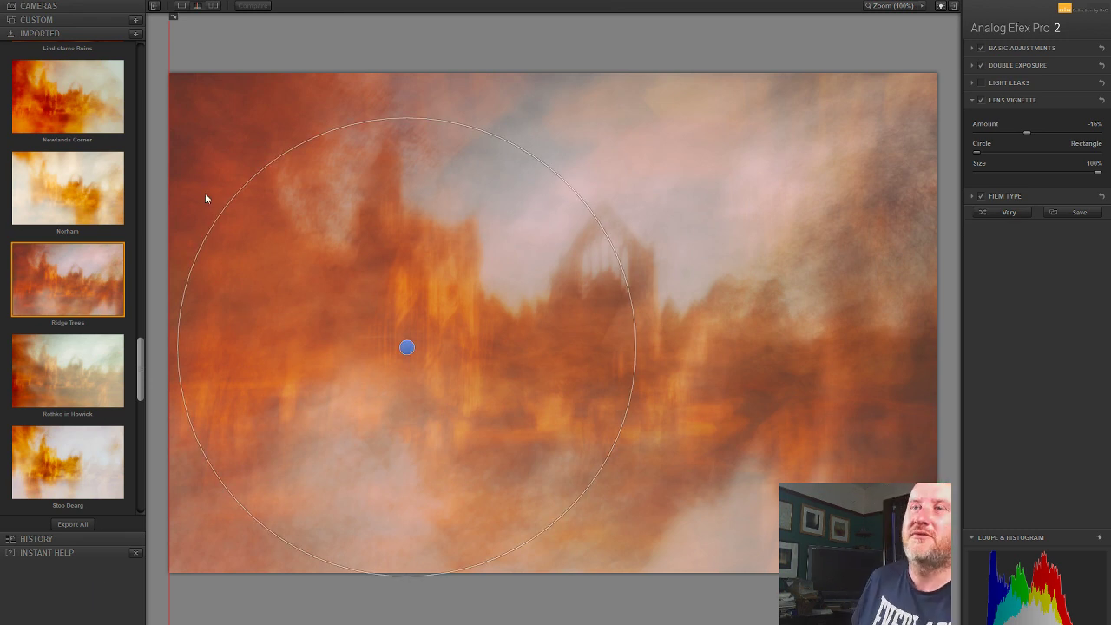
drag(407, 346, 986, 374)
drag(938, 377, 869, 343)
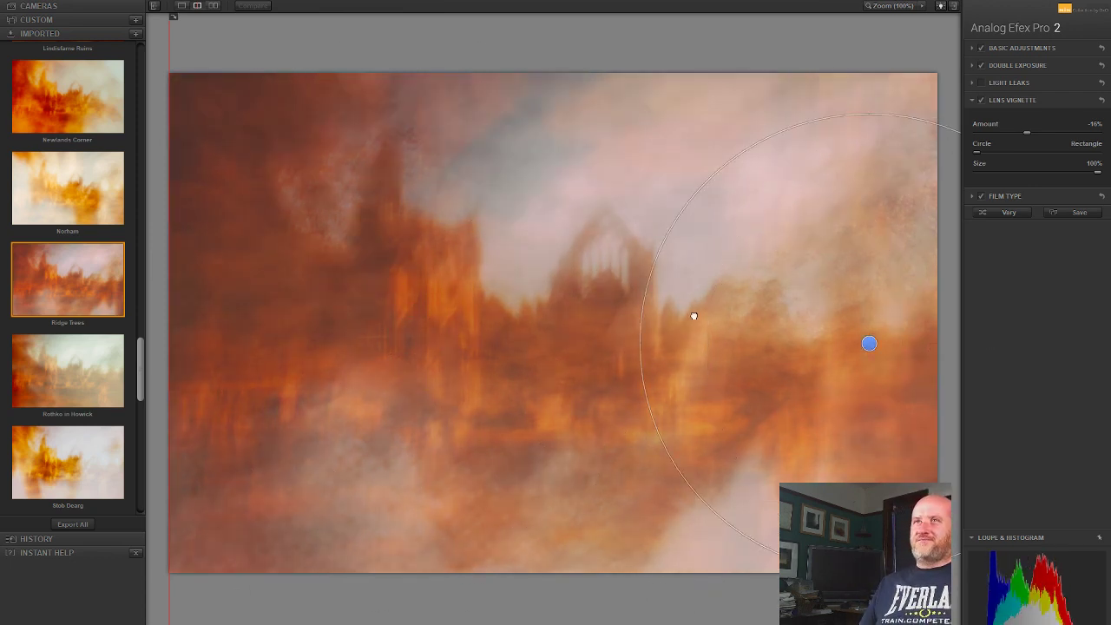
drag(693, 316, 421, 421)
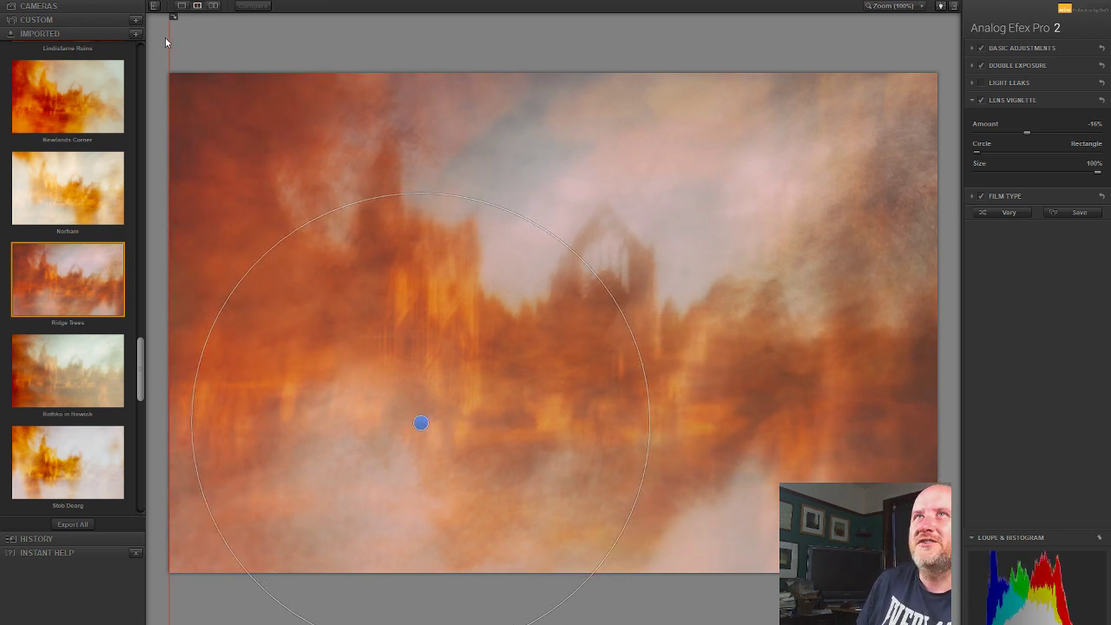
drag(169, 42, 158, 74)
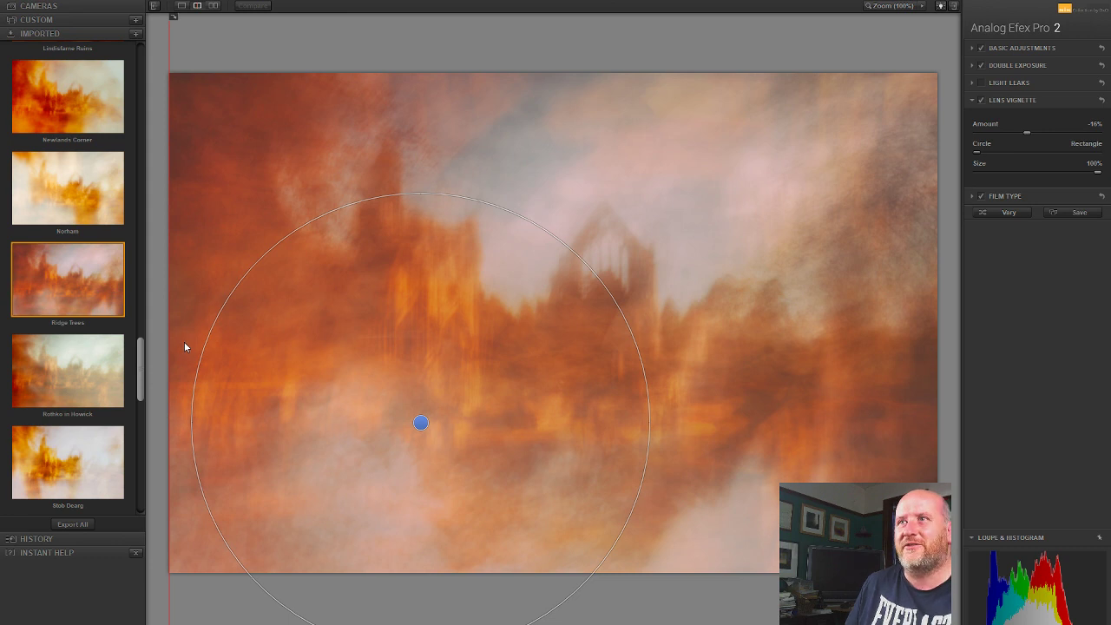
Step: Switch the Film Type to Warm, reset its fade to the midpoint and Strength to 50%, and try the first film in the third row
click(999, 194)
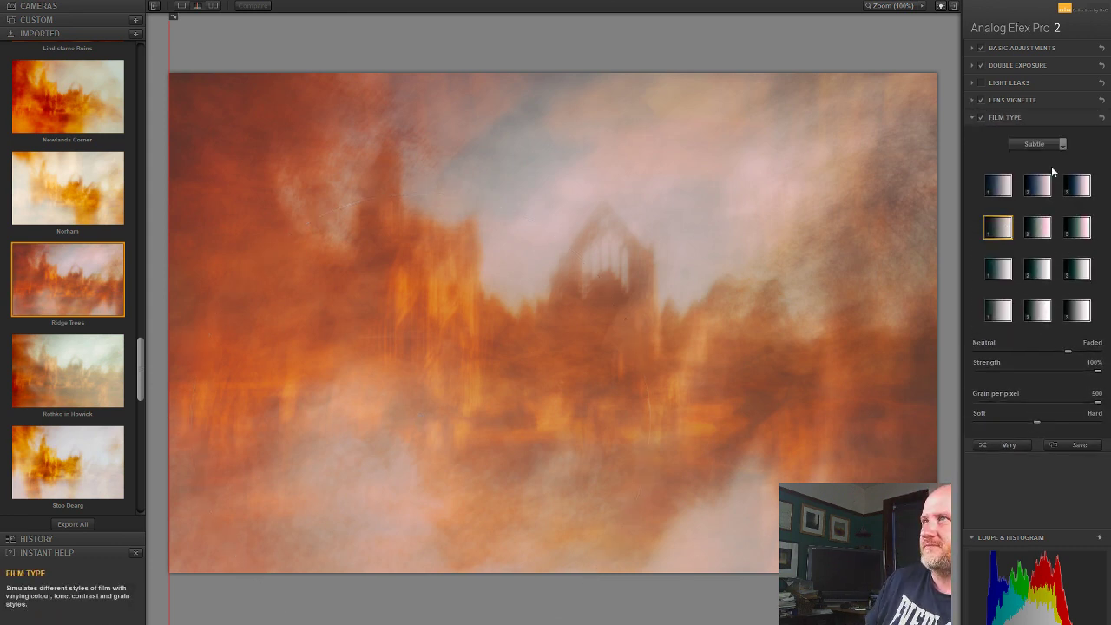
click(1040, 146)
click(1034, 156)
click(1006, 186)
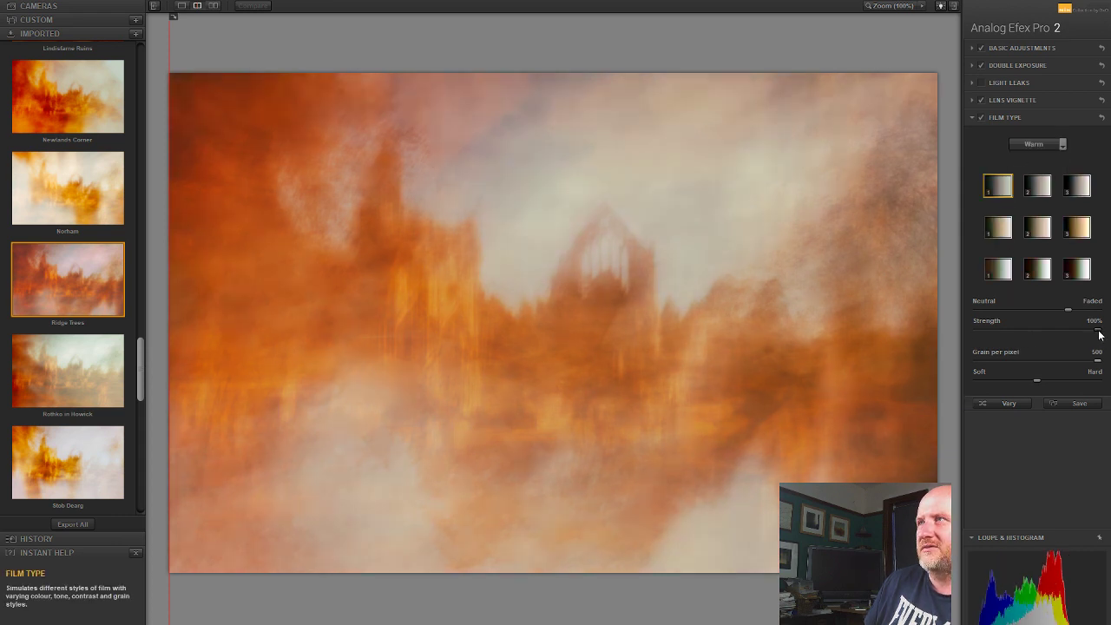
double_click(1068, 310)
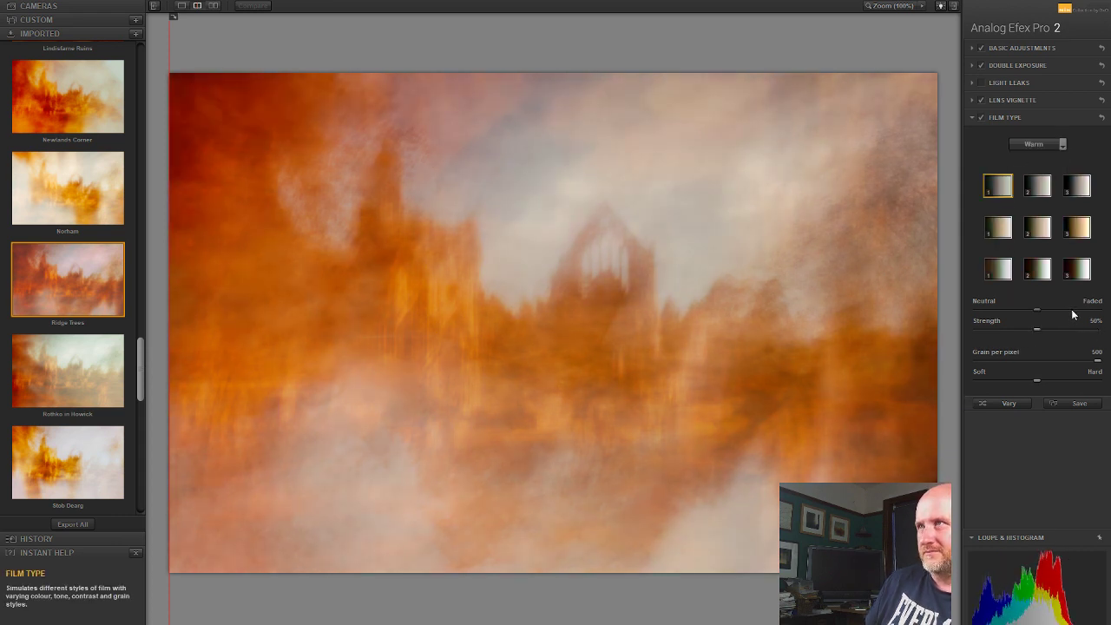
click(998, 232)
click(997, 271)
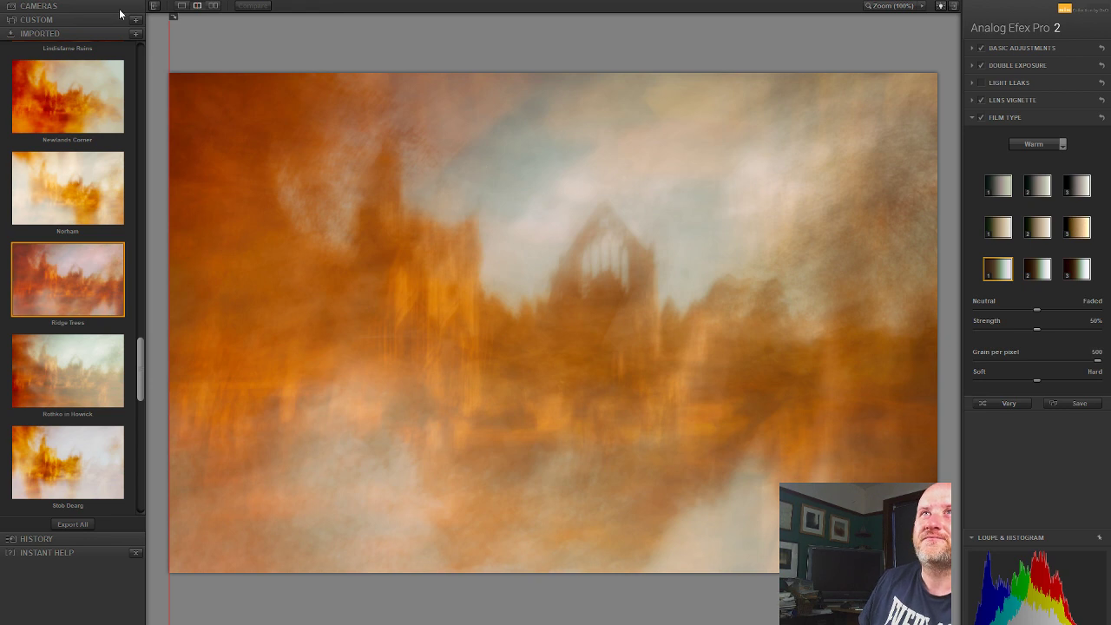
Step: Remove Light Leaks from the Camera Kit and add Levels & Curves, returning to the imported presets
click(90, 8)
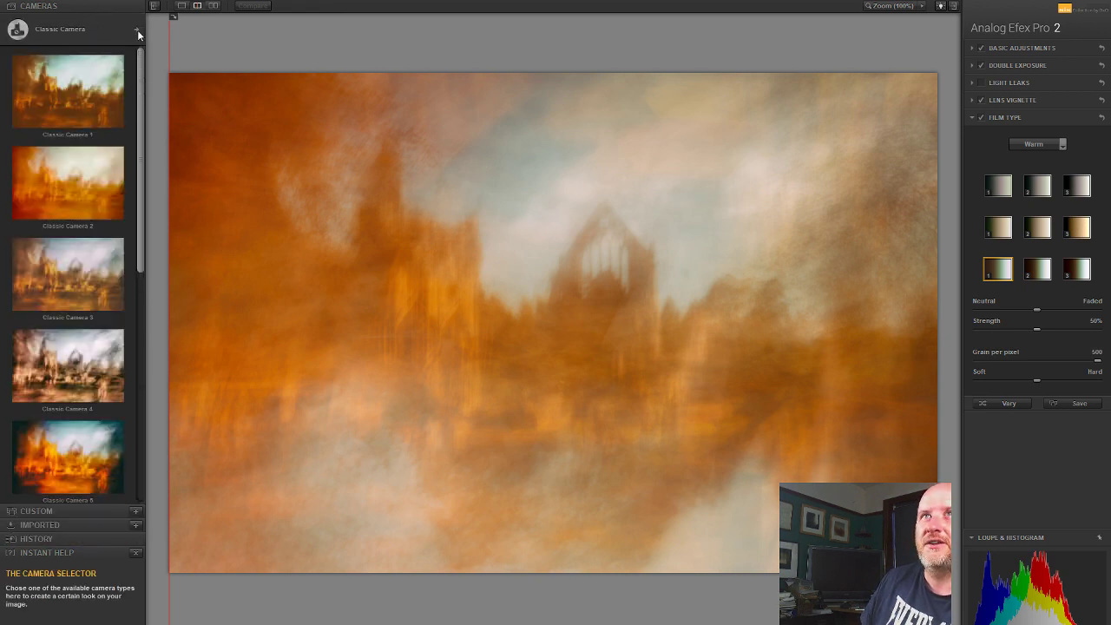
click(137, 29)
click(349, 316)
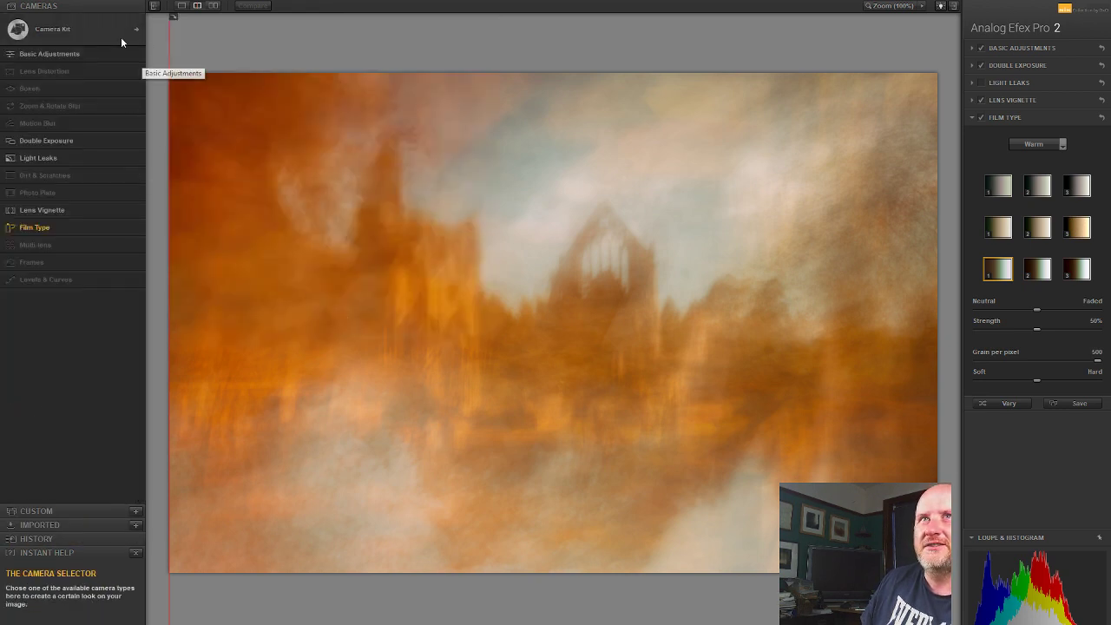
click(133, 158)
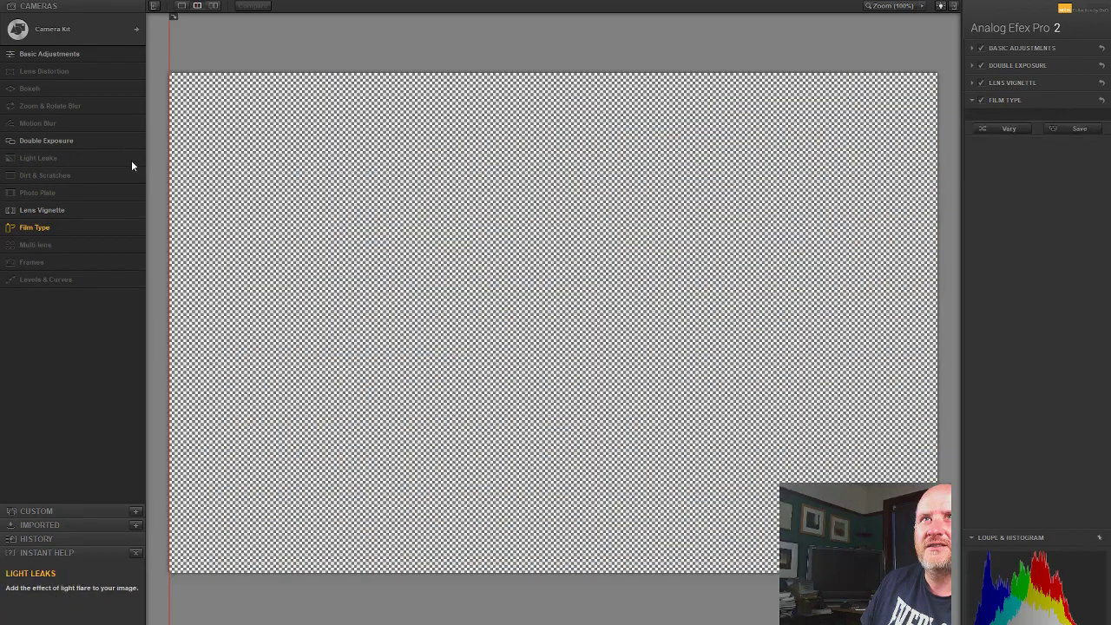
click(133, 280)
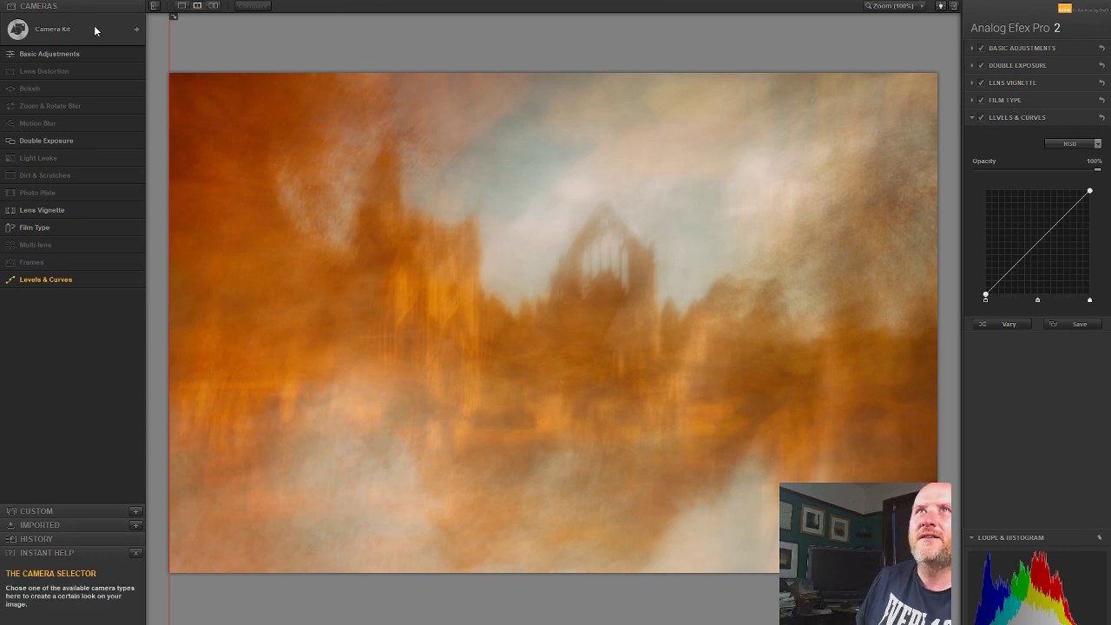
click(136, 29)
click(134, 27)
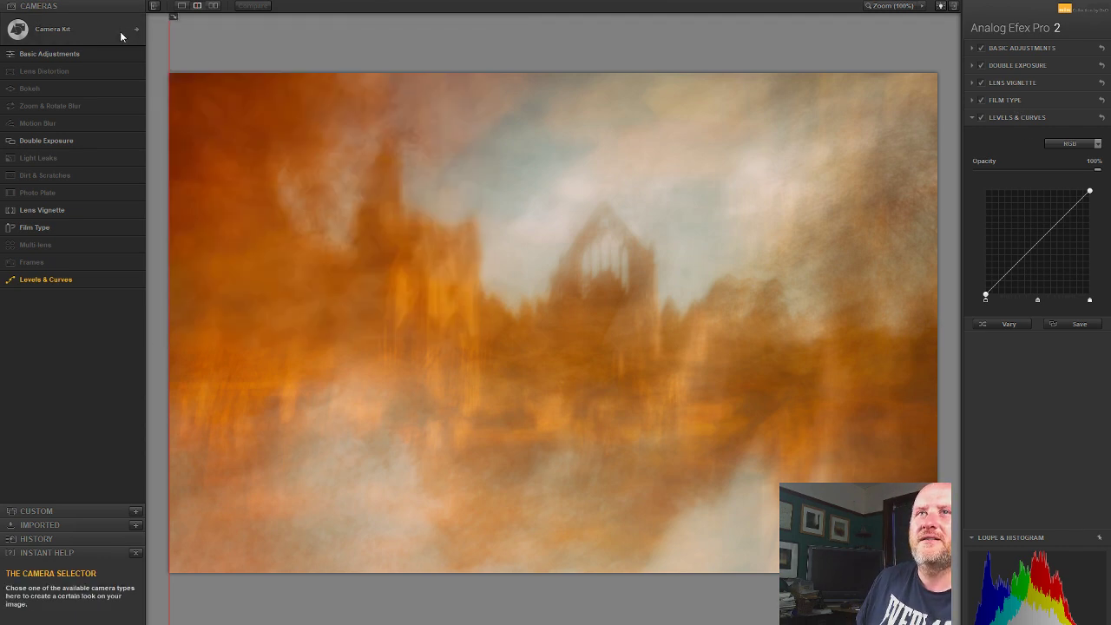
click(67, 525)
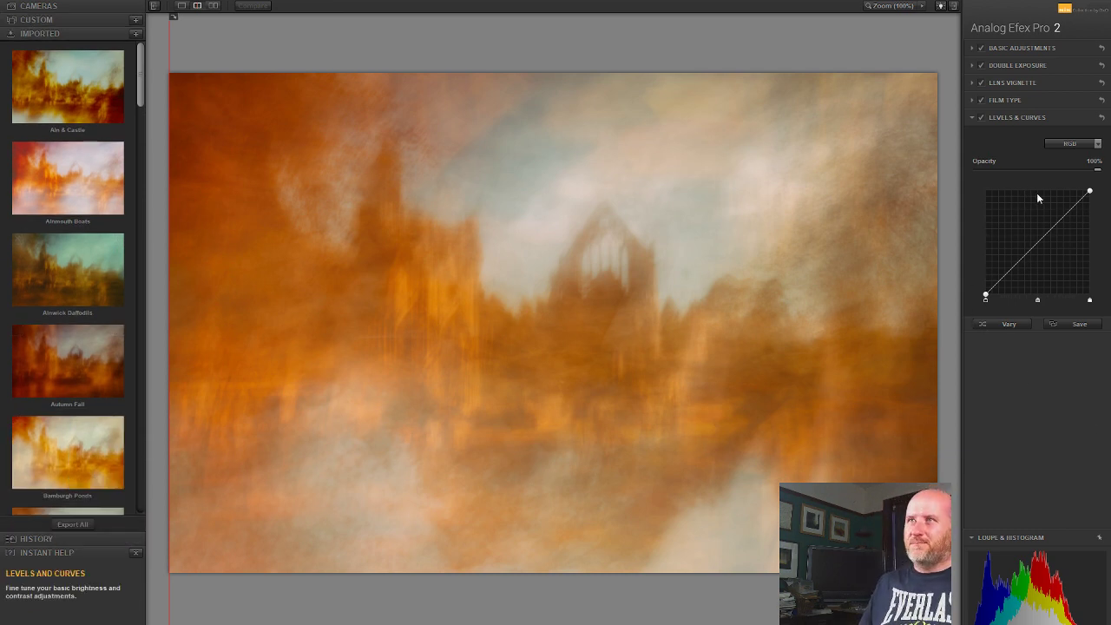
Step: Compare the Film Type off and on, and apply the first Warm film with moderately increased fading and 76% Strength
click(982, 99)
click(981, 99)
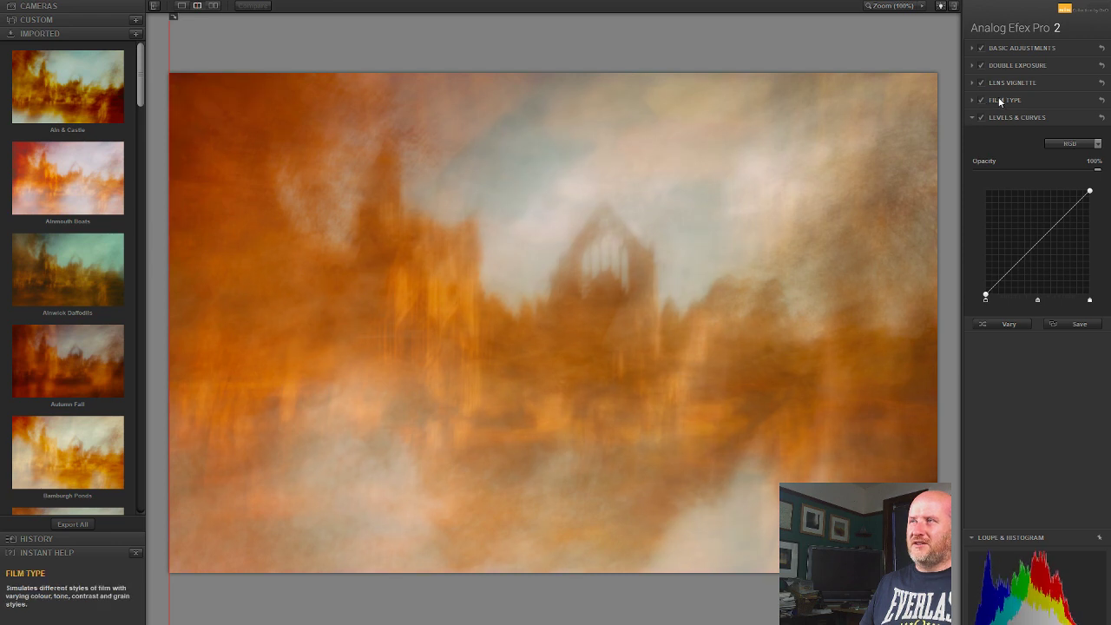
click(1000, 98)
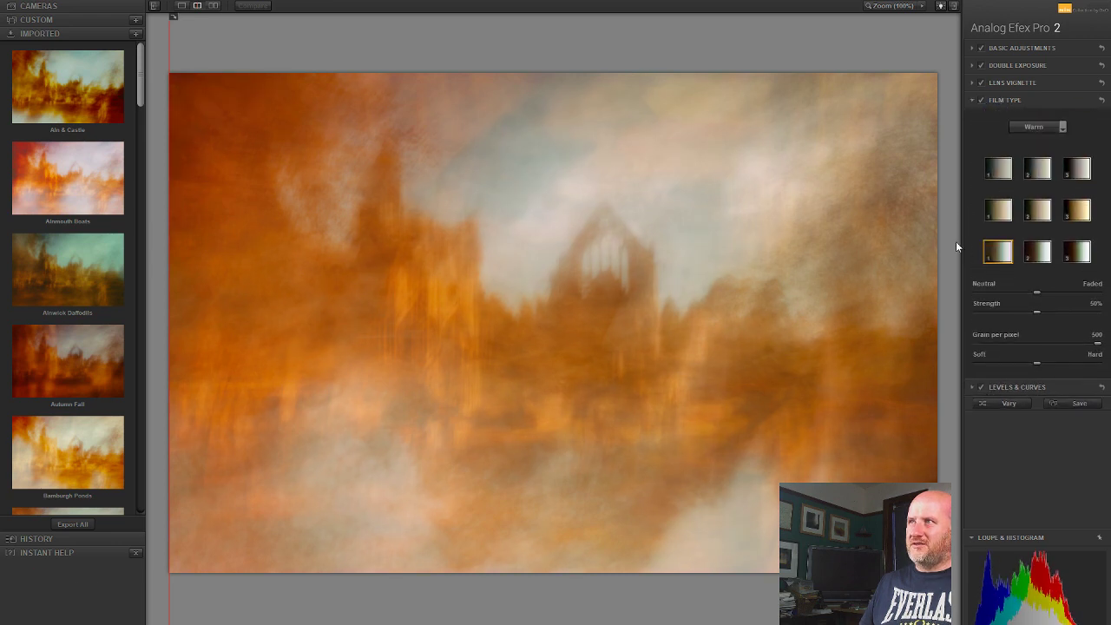
click(999, 177)
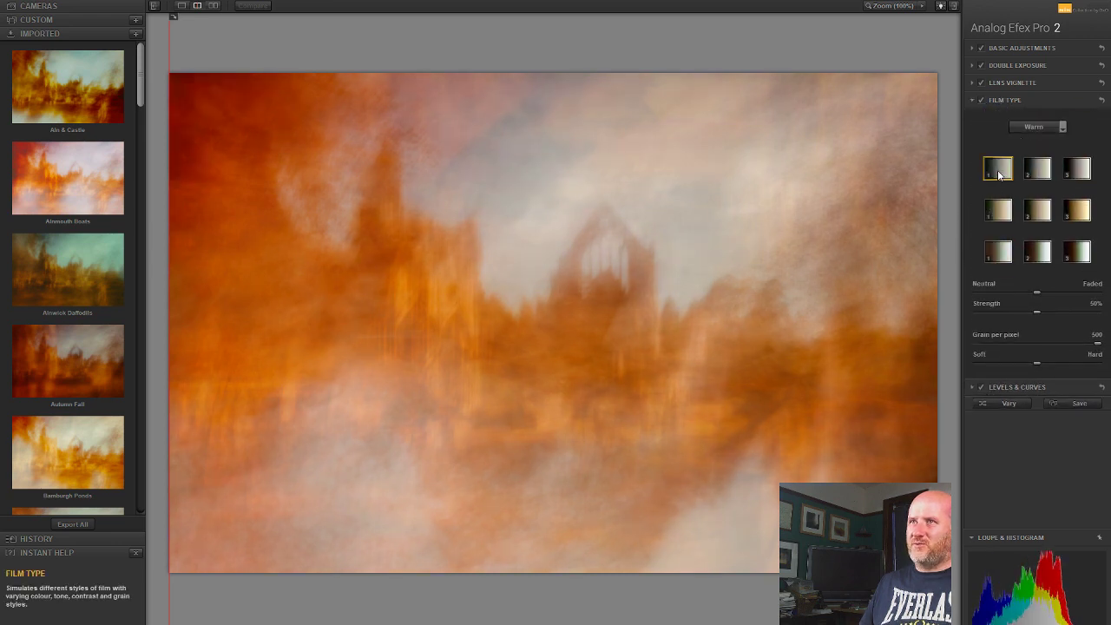
click(1060, 293)
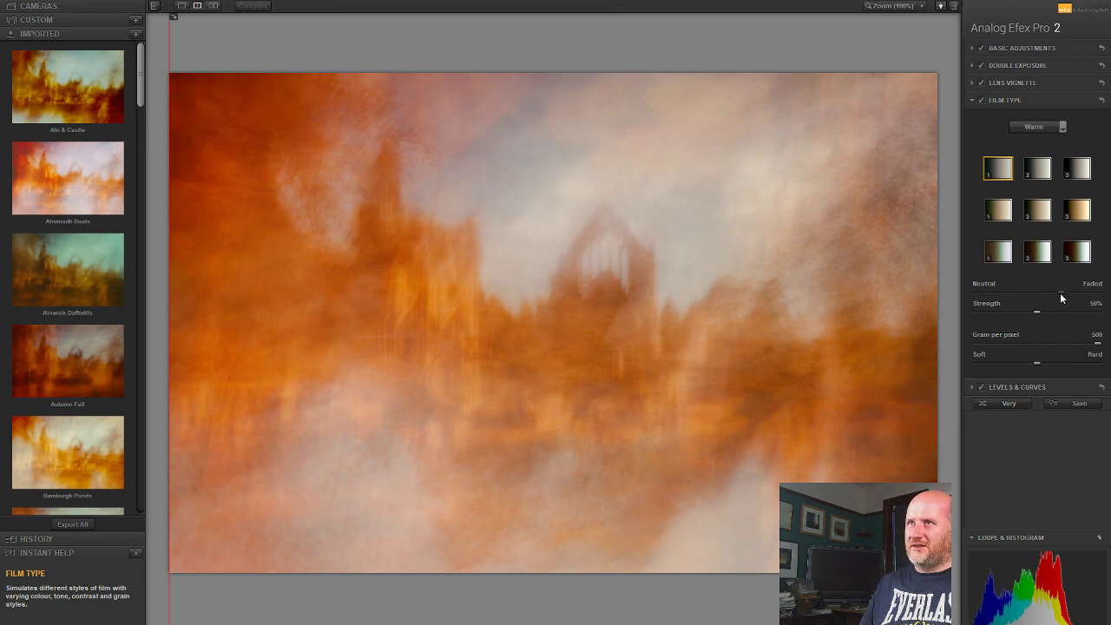
click(1069, 311)
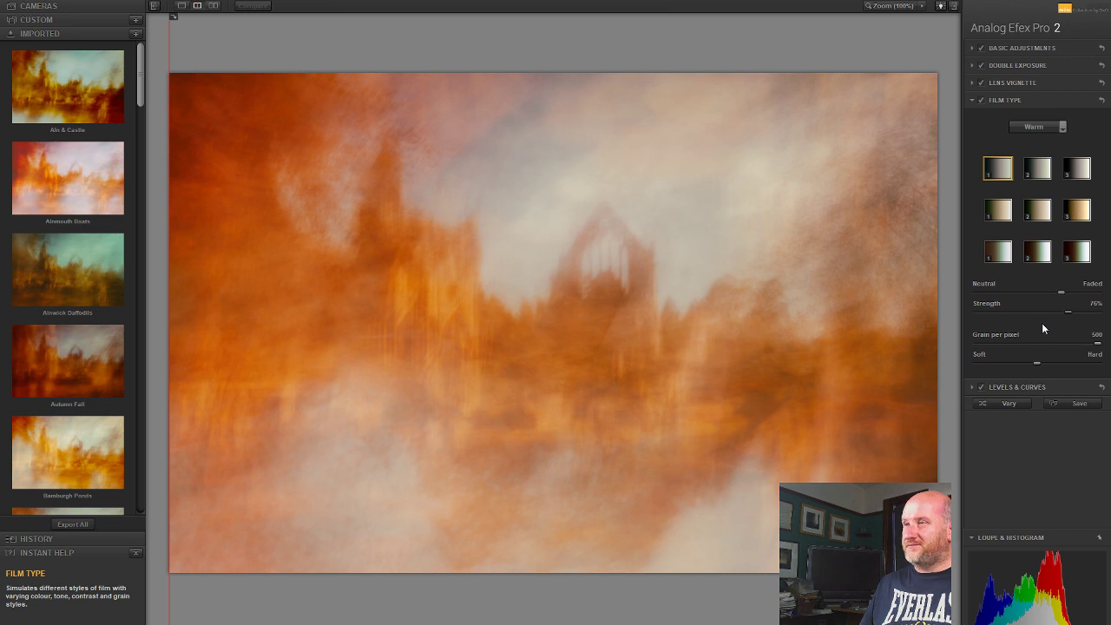
Step: Shape the Levels & Curves RGB curve by pulling the shadows slightly below the diagonal and adding a control point in the highlights
click(1033, 386)
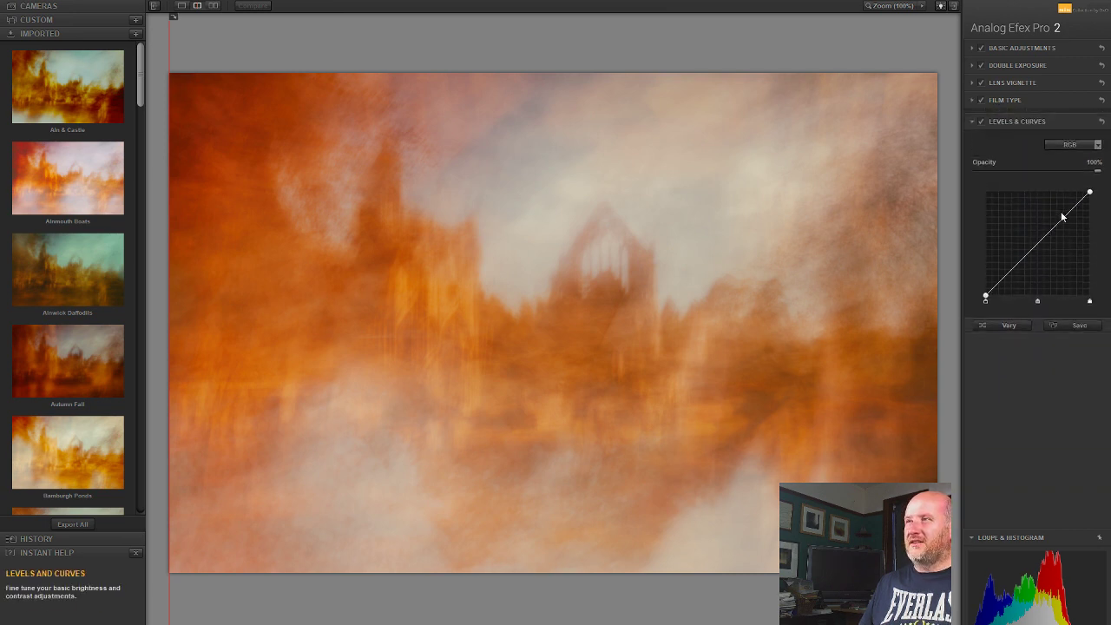
mouse_move(986, 299)
mouse_down()
mouse_move(1000, 303)
mouse_move(971, 308)
mouse_up()
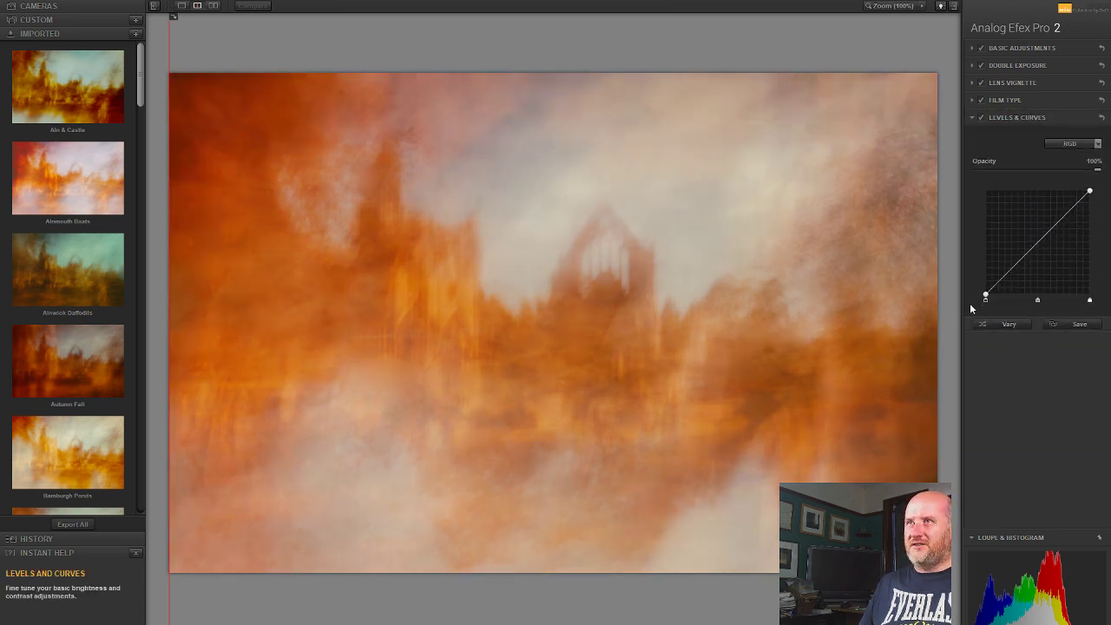
drag(1014, 275, 1009, 280)
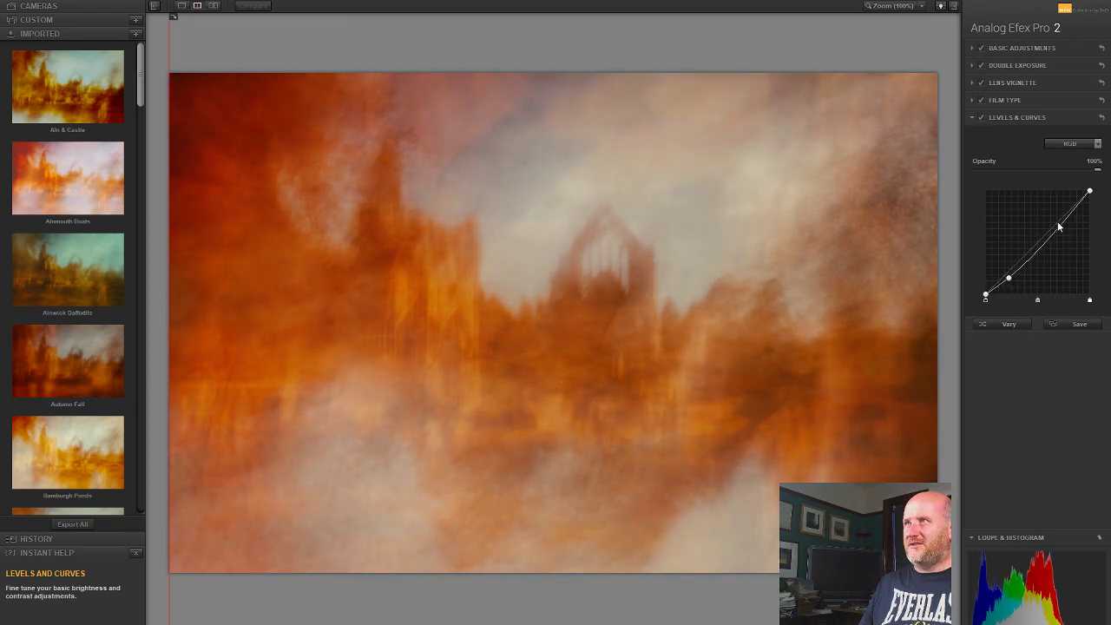
drag(1062, 222, 1060, 221)
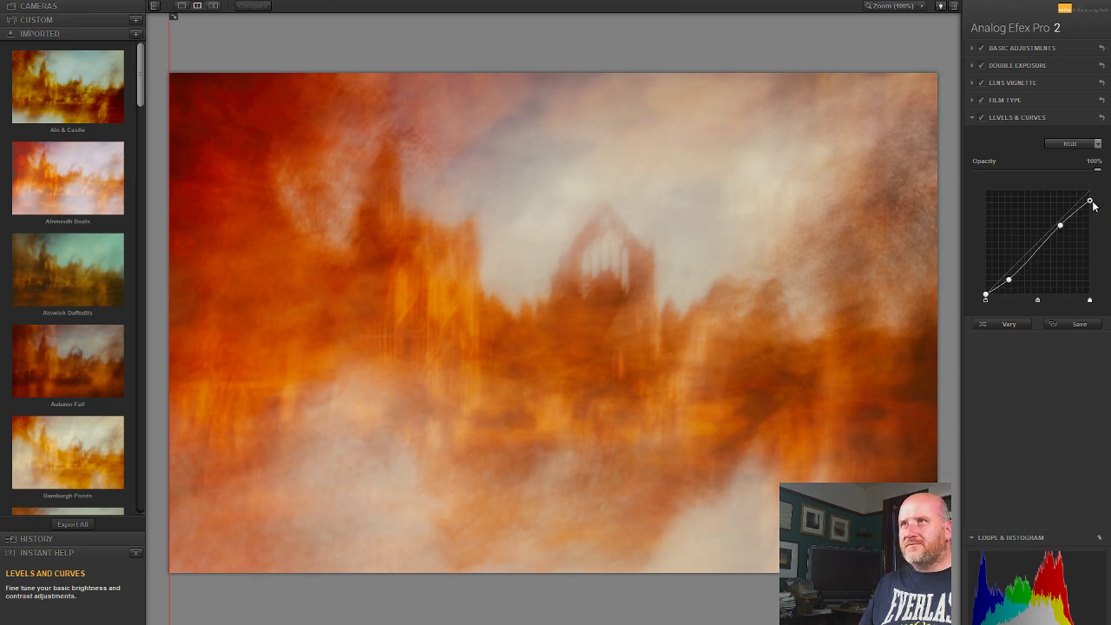
Step: Refine the RGB curve with a slightly lowered white end, a gentler shadow dip and the black end at the bottom corner
drag(1093, 202, 1094, 198)
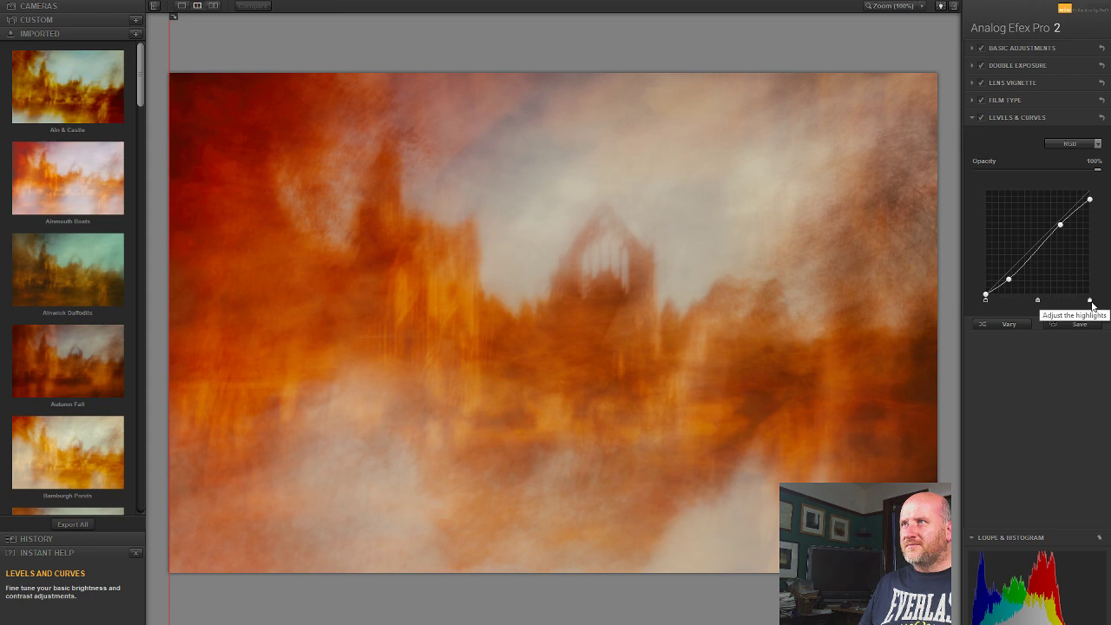
mouse_move(1090, 300)
mouse_down()
mouse_move(1075, 300)
mouse_move(1095, 299)
mouse_up()
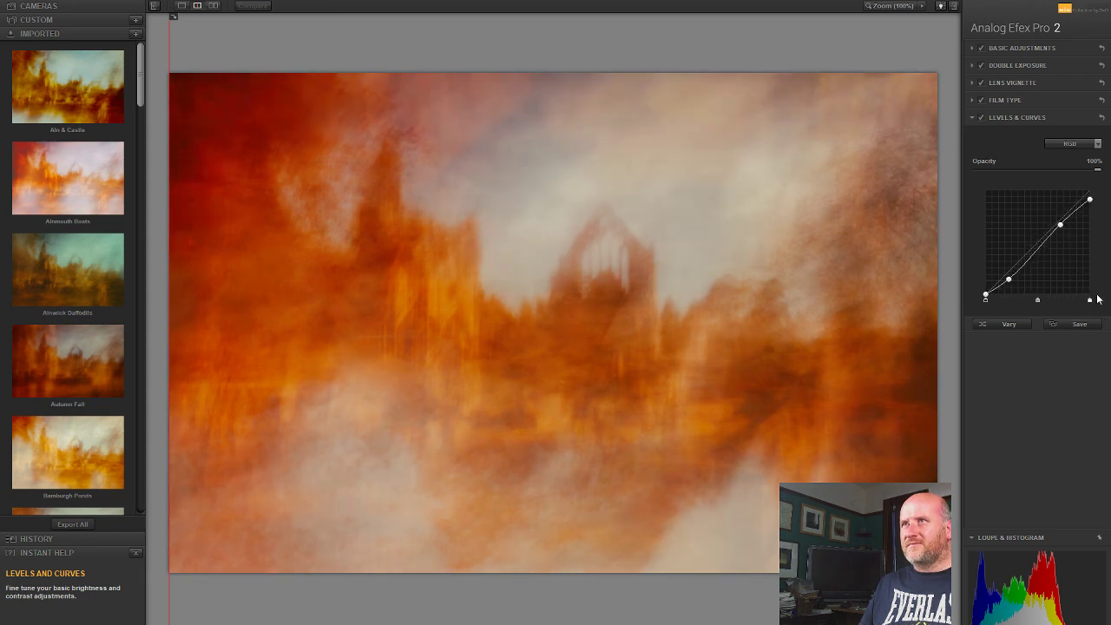
drag(1095, 198, 1096, 198)
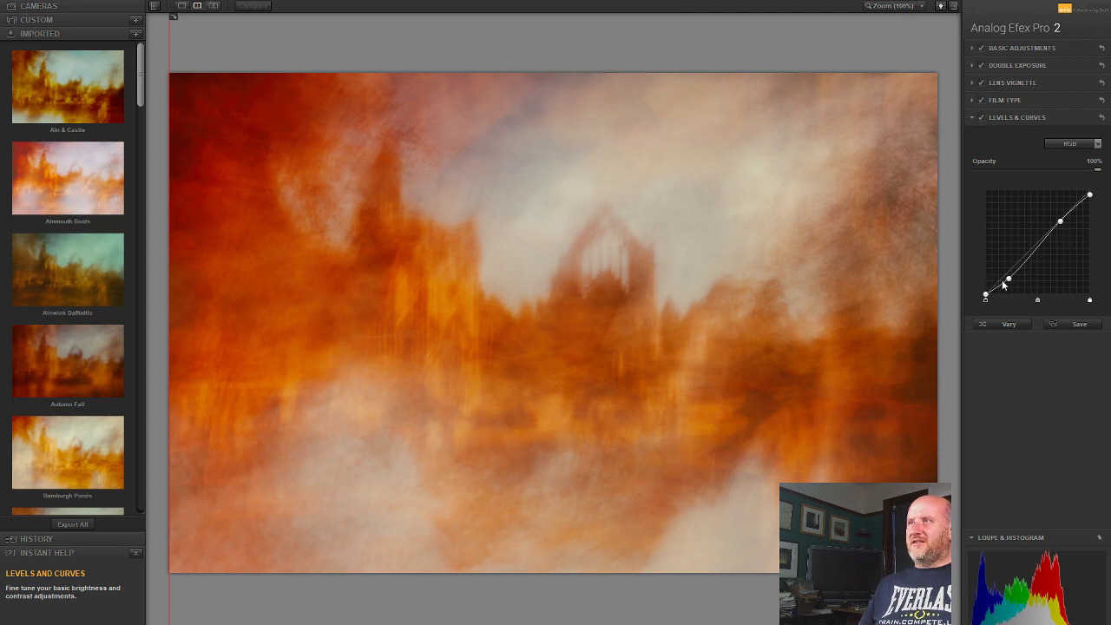
drag(1007, 282, 1007, 279)
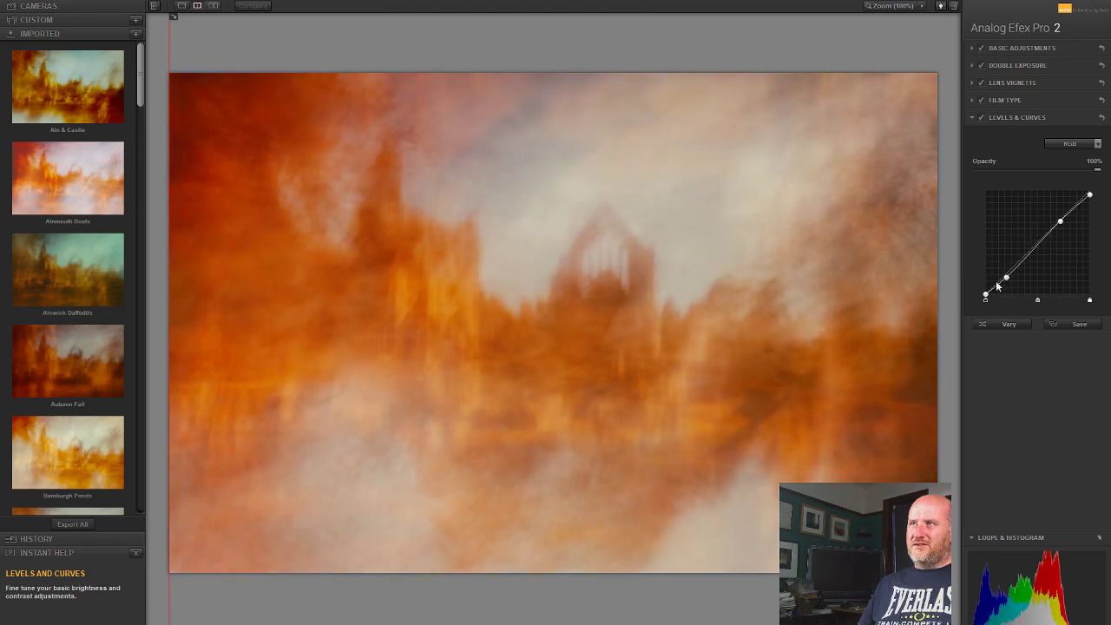
click(986, 297)
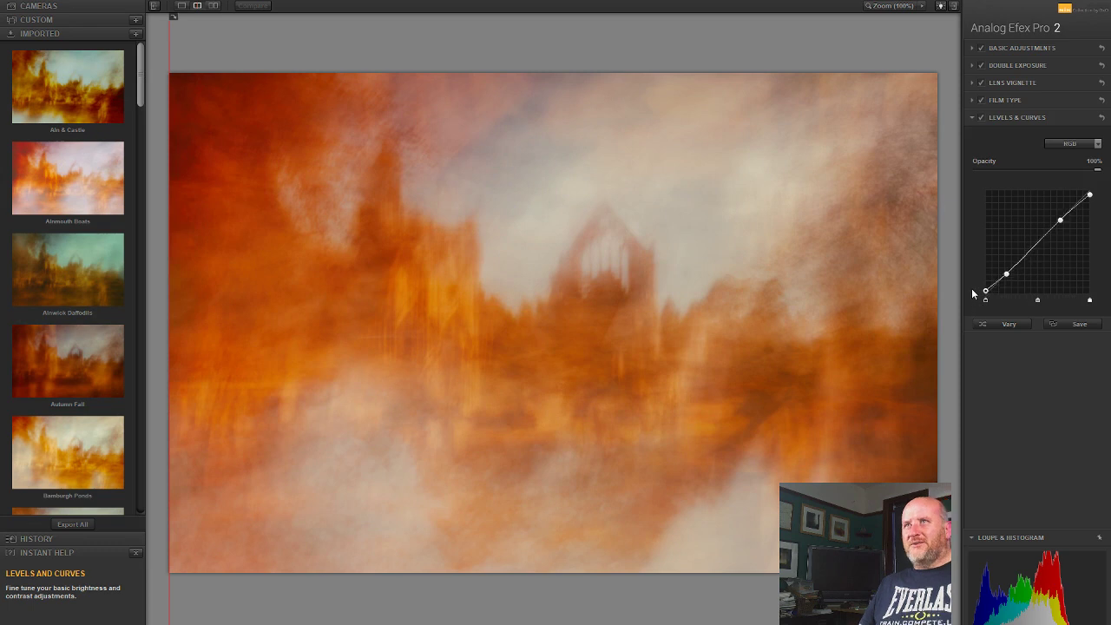
drag(973, 290, 941, 320)
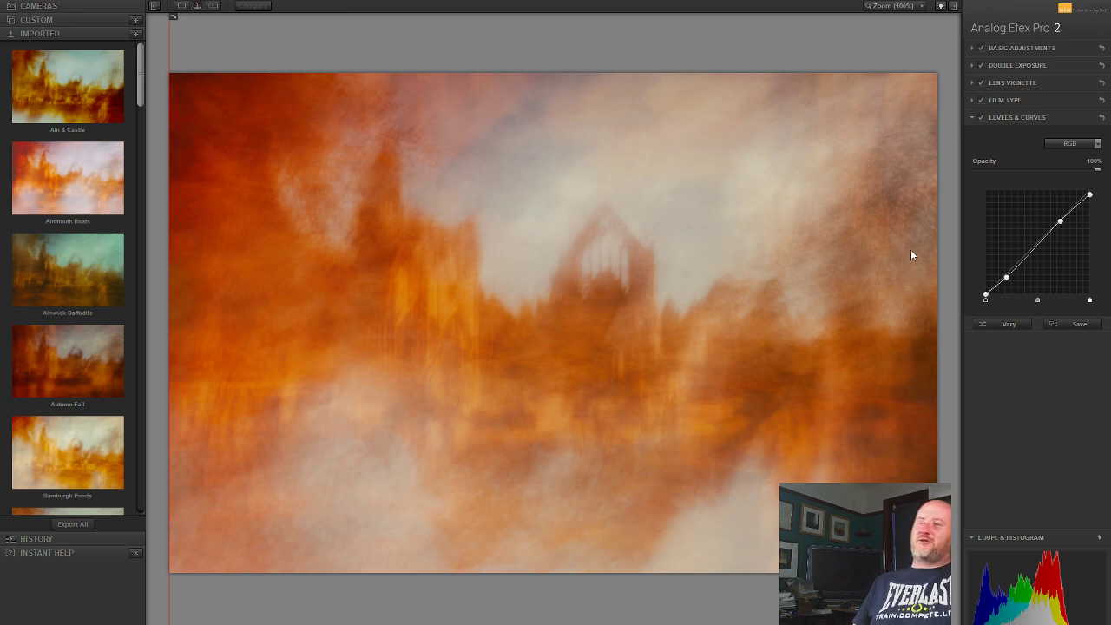
Step: Adjust the Luminosity curve with a midpoint near the centre, a slightly lowered white end and a raised black end
click(1055, 145)
click(1066, 176)
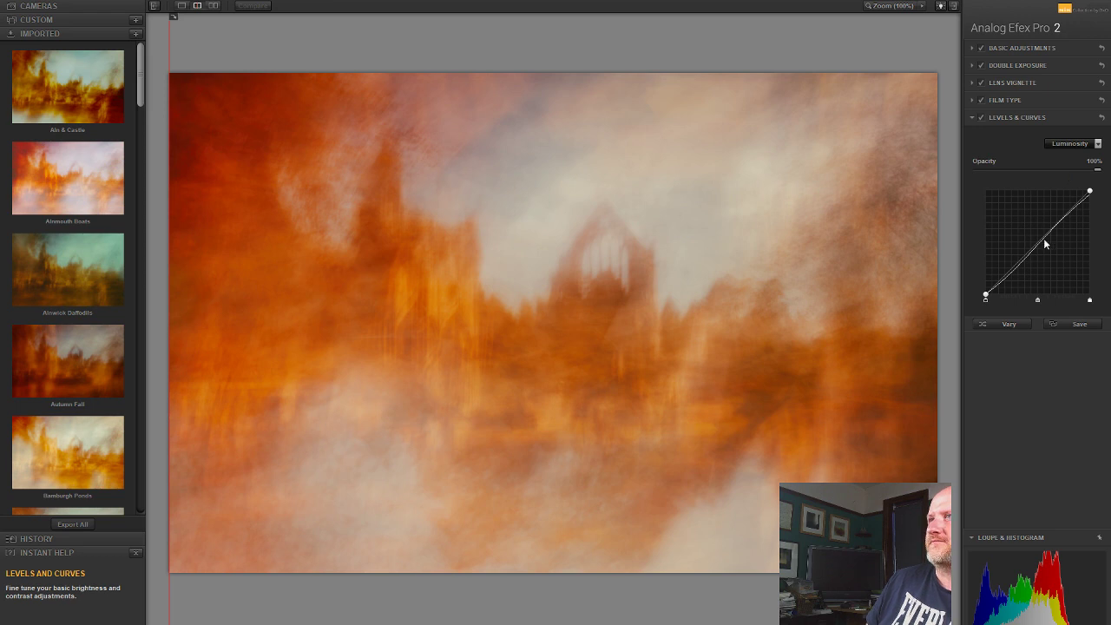
drag(1041, 237, 1040, 247)
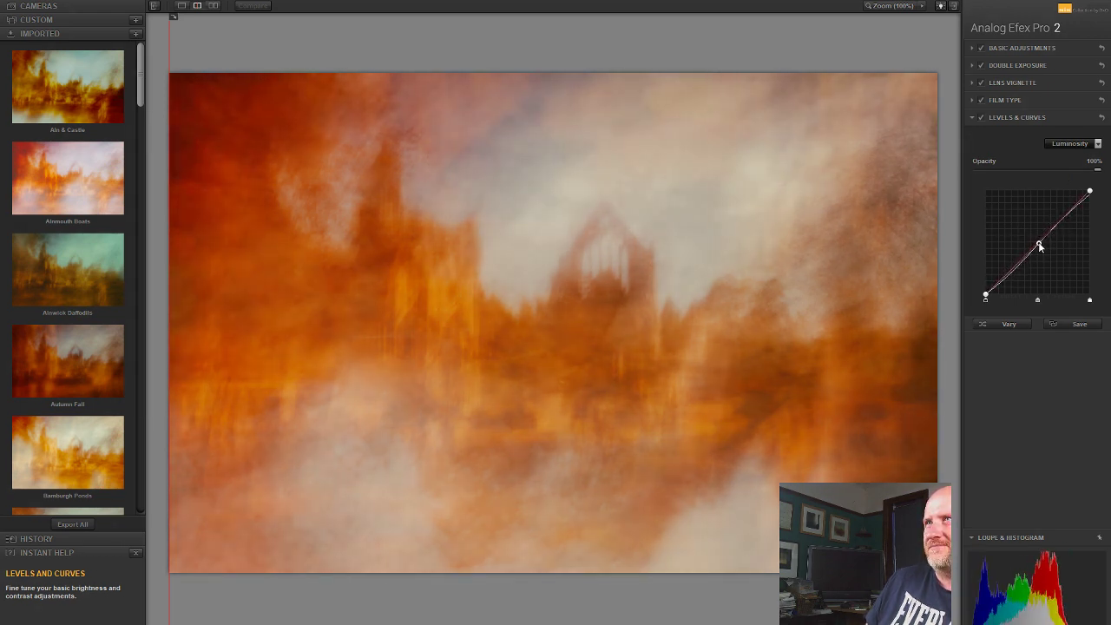
mouse_move(1089, 194)
mouse_down()
mouse_move(1107, 209)
mouse_move(1109, 198)
mouse_up()
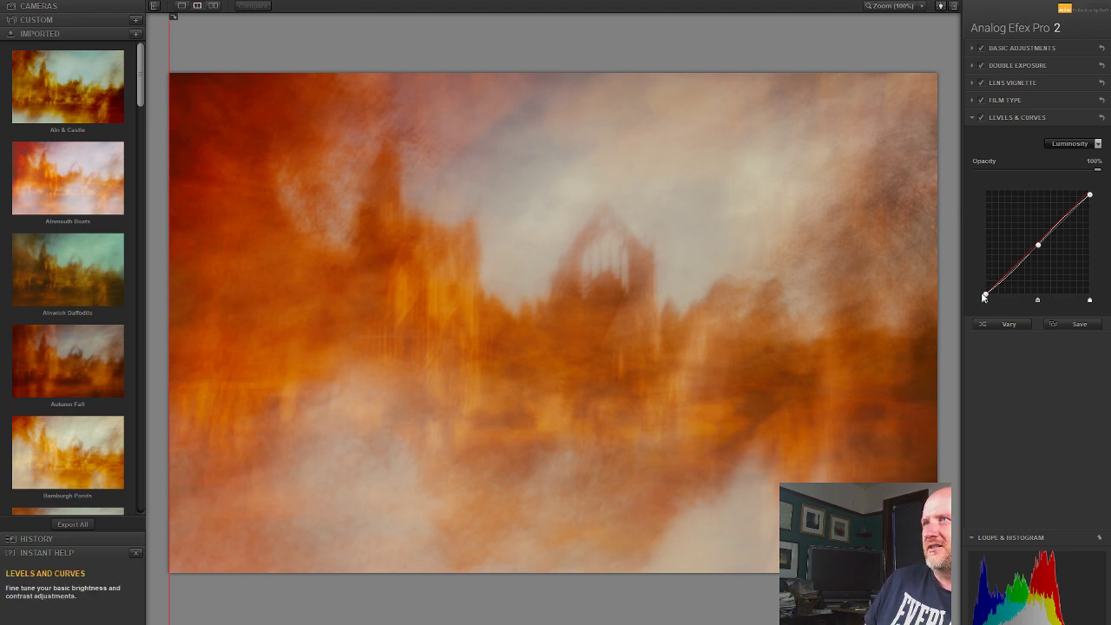
drag(986, 295, 953, 283)
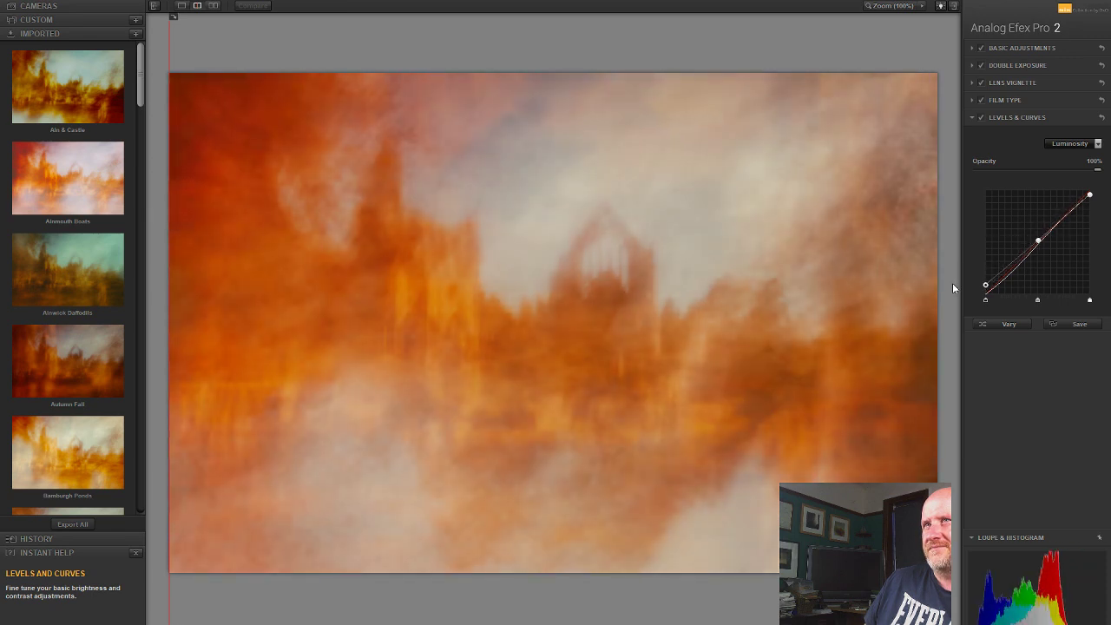
Step: Strengthen the Lens Vignette's darkening to an Amount of -35%
click(1007, 82)
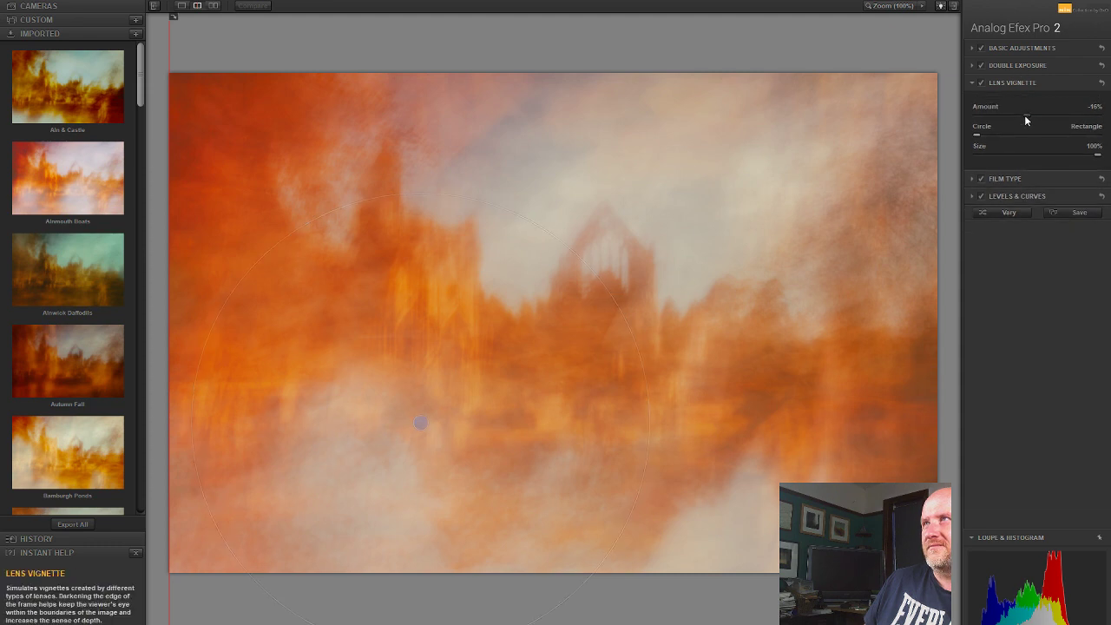
drag(1024, 113, 1011, 114)
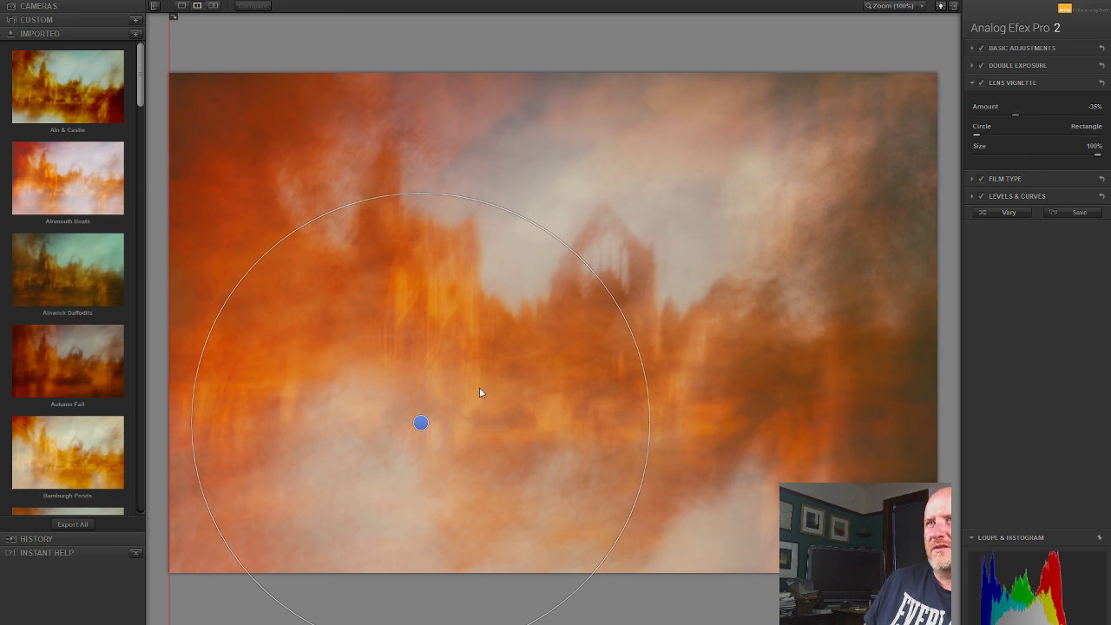
Step: Centre the lens vignette just below the abbey's arched window and set its Amount to -14%
drag(420, 424, 578, 367)
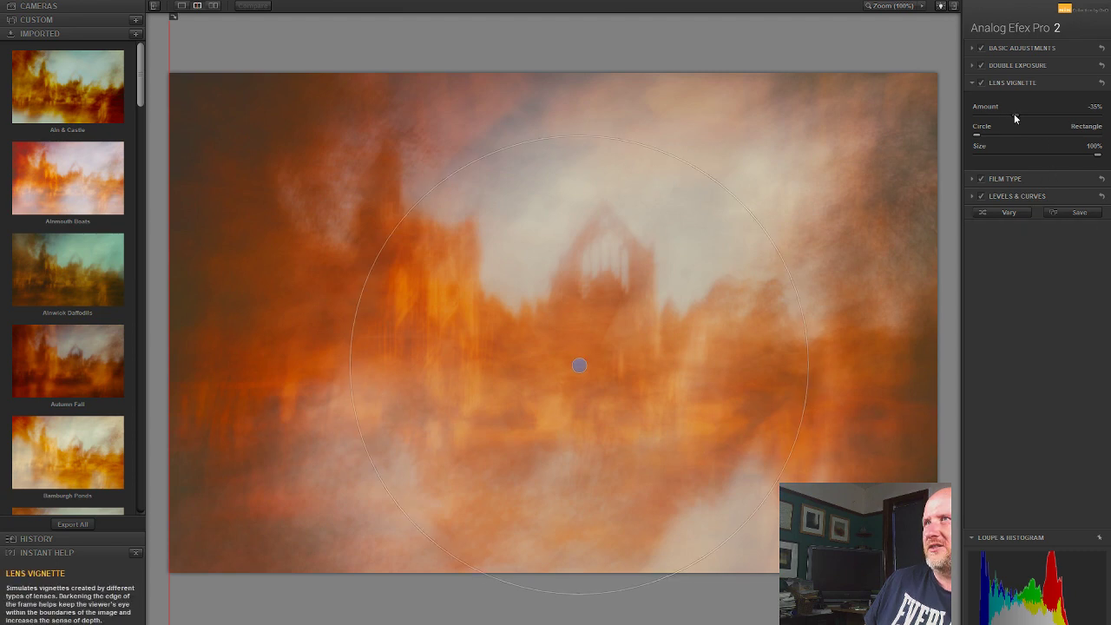
drag(1013, 114, 1026, 117)
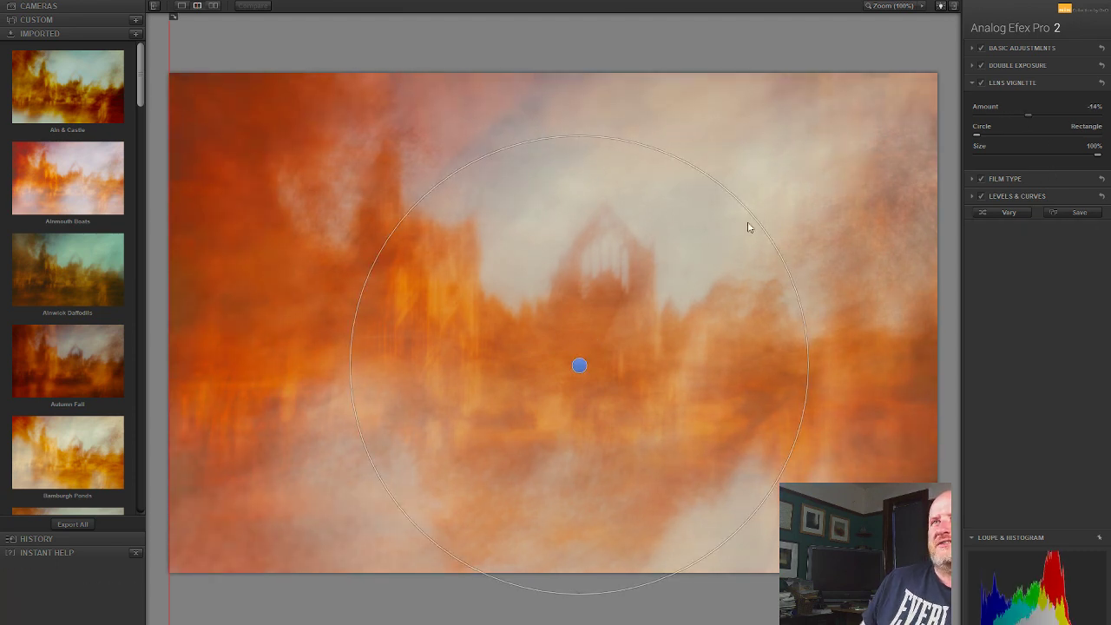
Step: Shape the Levels & Curves Blue curve with a lowered white end and a control point slightly below the diagonal in the upper midtones
click(1022, 195)
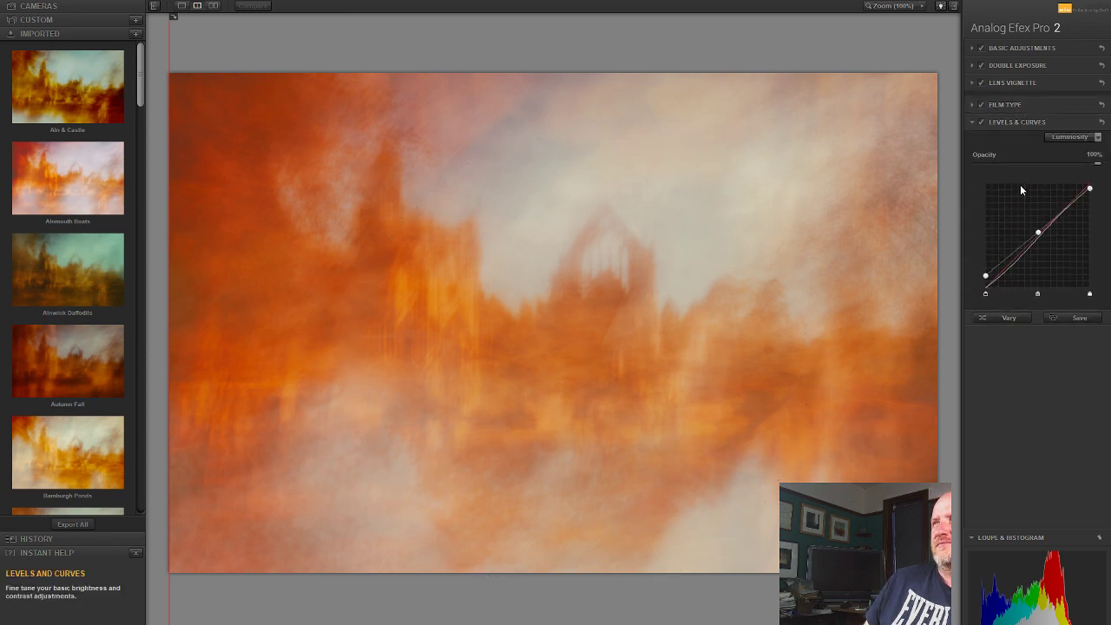
click(1073, 143)
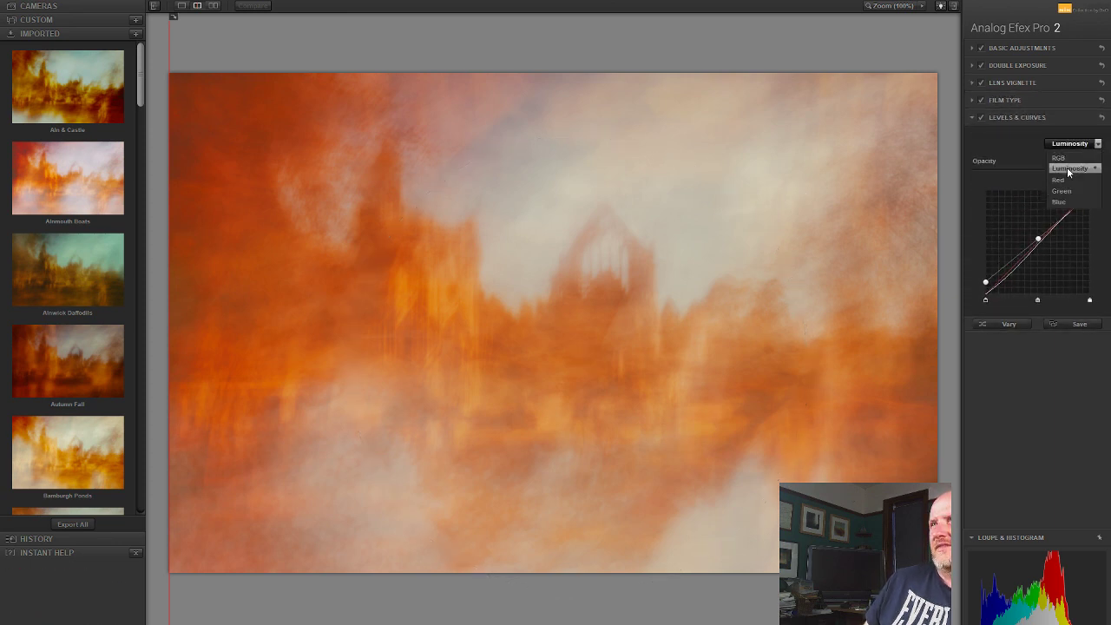
click(1060, 202)
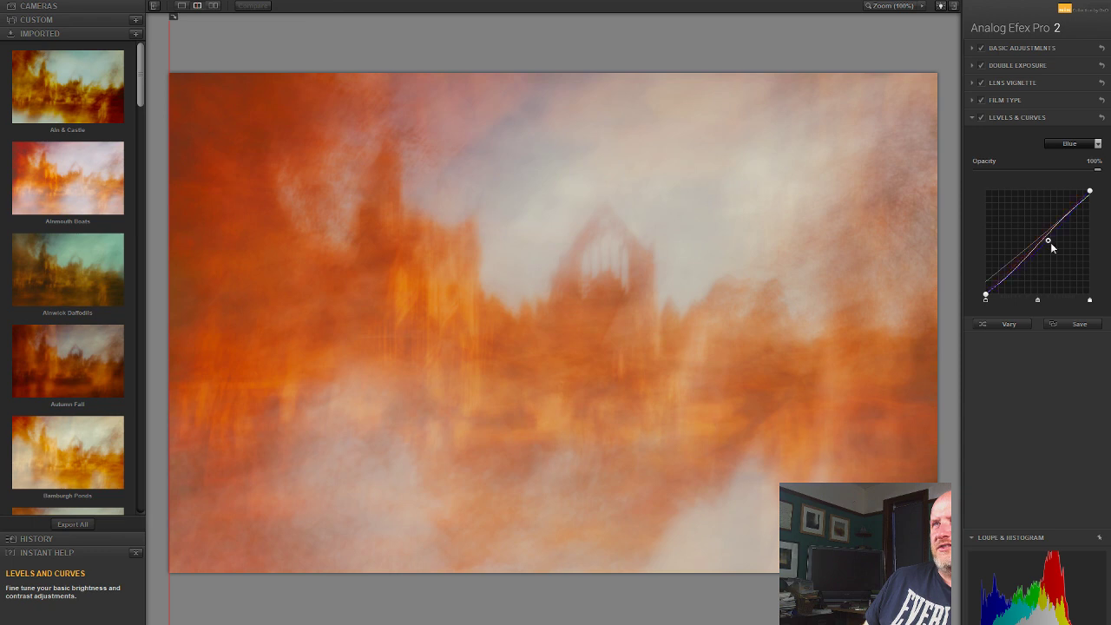
mouse_move(1050, 243)
mouse_down()
mouse_move(1042, 237)
mouse_move(1055, 250)
mouse_move(1035, 231)
mouse_move(1050, 243)
mouse_up()
mouse_move(1091, 195)
mouse_down()
mouse_move(1077, 190)
mouse_move(1097, 205)
mouse_up()
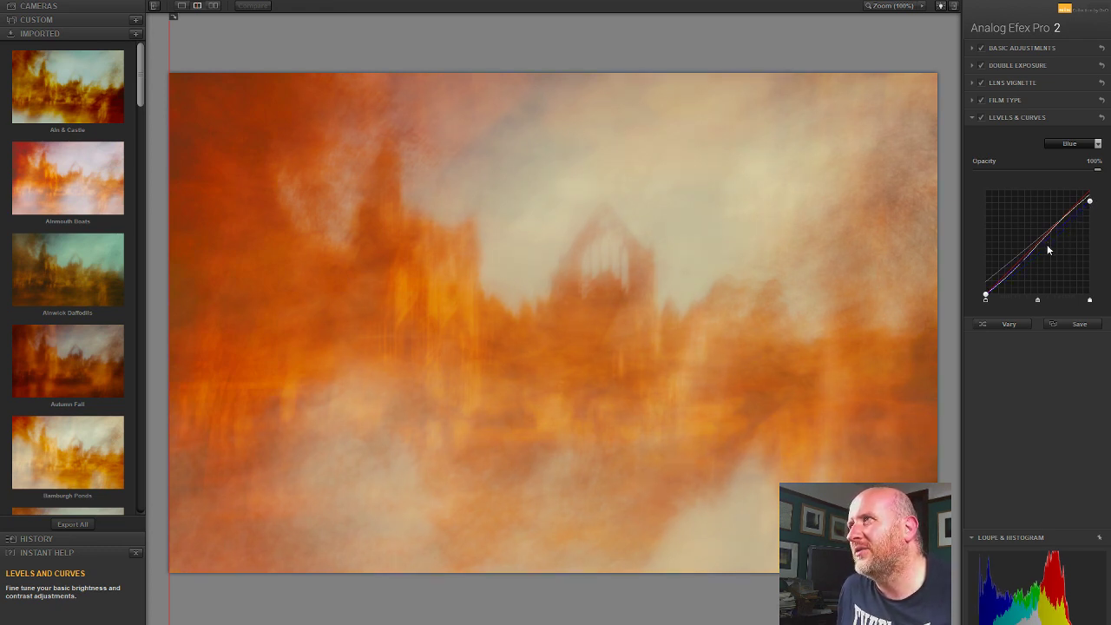
drag(1047, 247, 1036, 252)
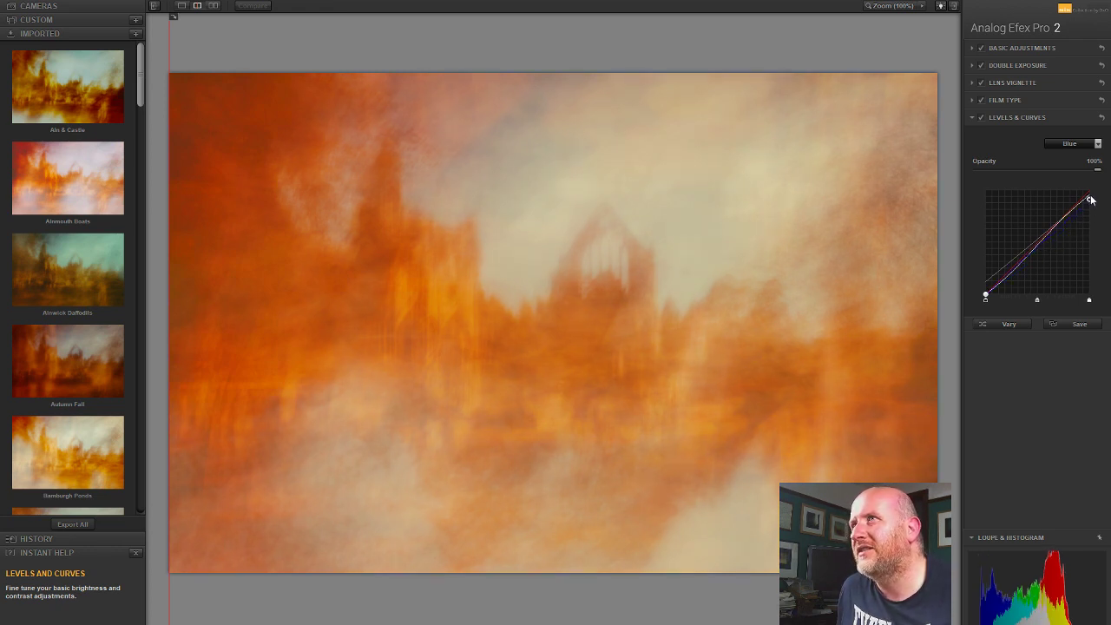
mouse_move(1091, 200)
mouse_down()
mouse_move(1099, 189)
mouse_move(1102, 209)
mouse_up()
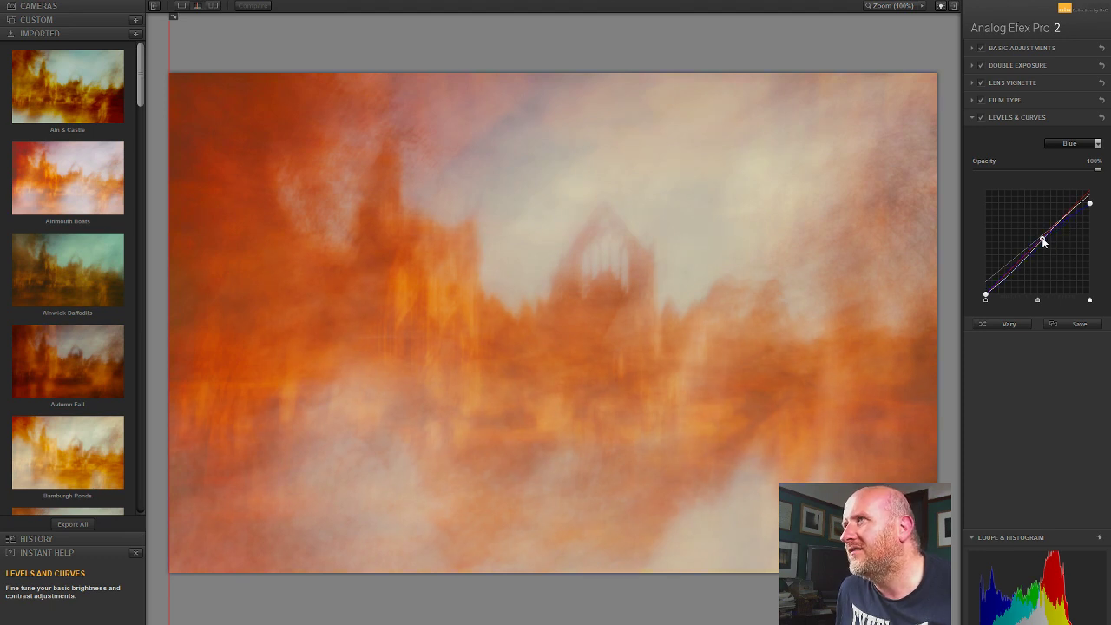
drag(1042, 247, 1057, 228)
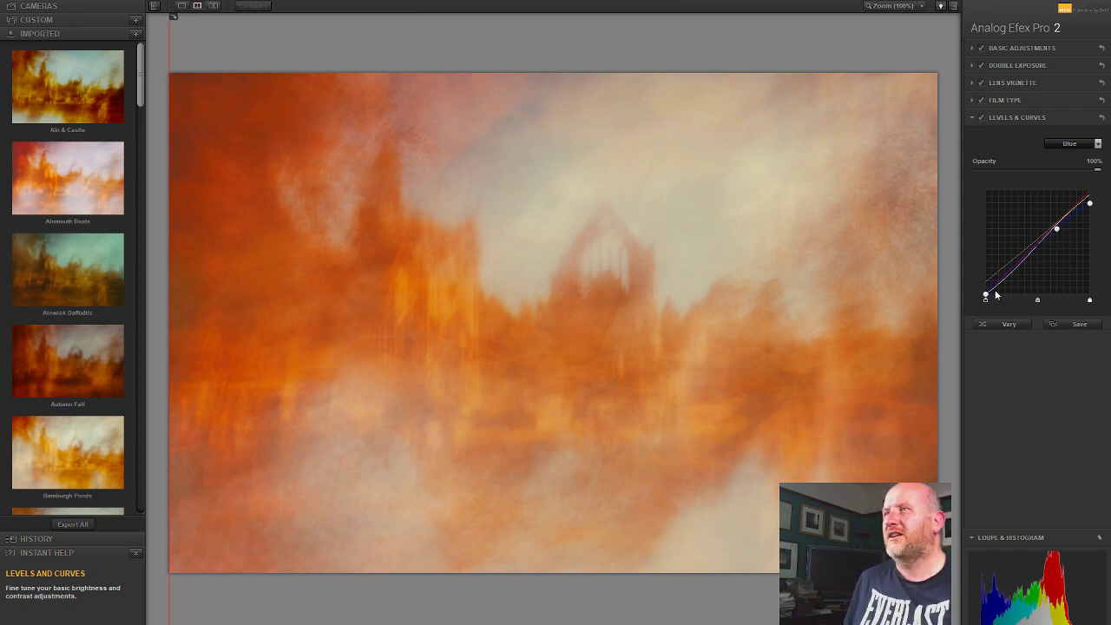
drag(996, 298, 965, 308)
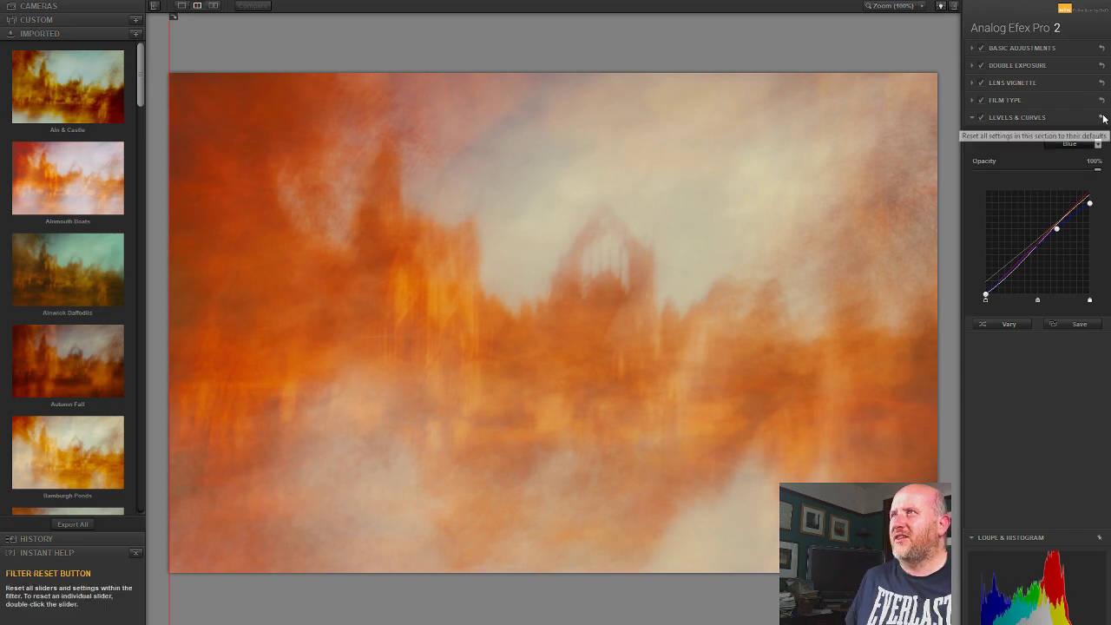
Step: Adjust the Red curve by moving the black end slightly inward and adding a control point near the centre
click(1066, 145)
click(1058, 180)
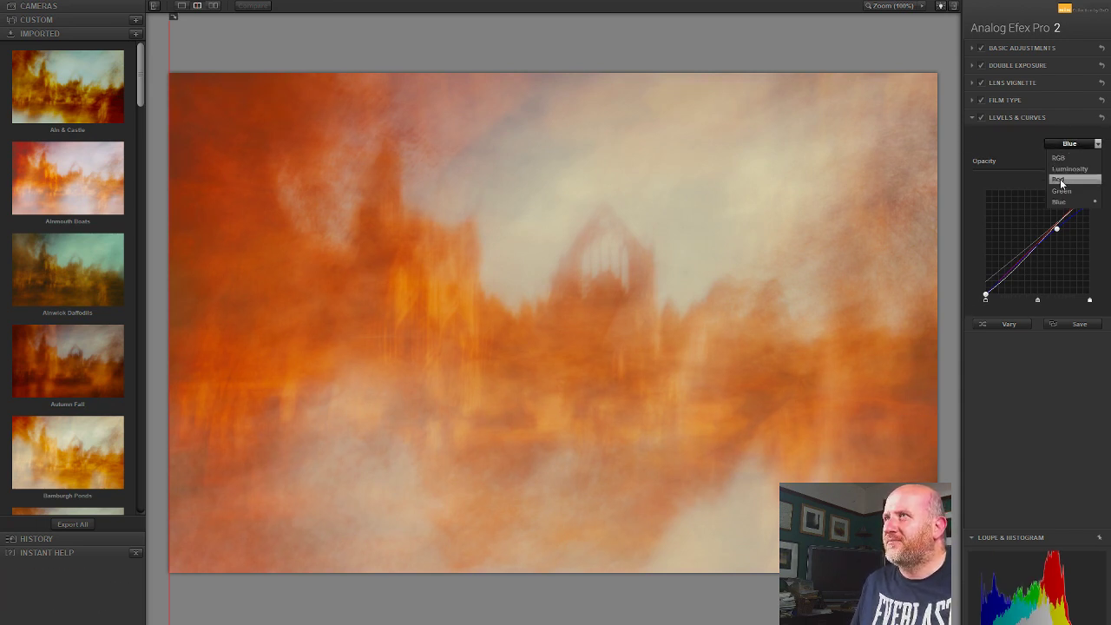
mouse_move(986, 297)
mouse_down()
mouse_move(995, 298)
mouse_move(985, 286)
mouse_move(976, 305)
mouse_move(1000, 306)
mouse_move(989, 305)
mouse_up()
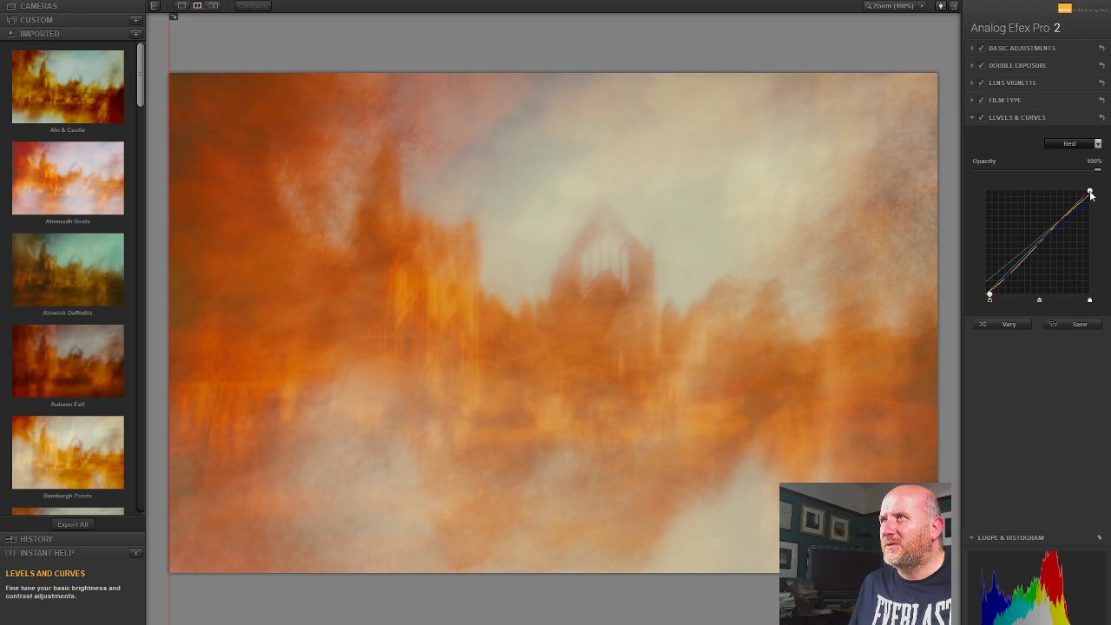
mouse_move(1089, 192)
mouse_down()
mouse_move(1091, 207)
mouse_move(1078, 192)
mouse_move(1090, 193)
mouse_up()
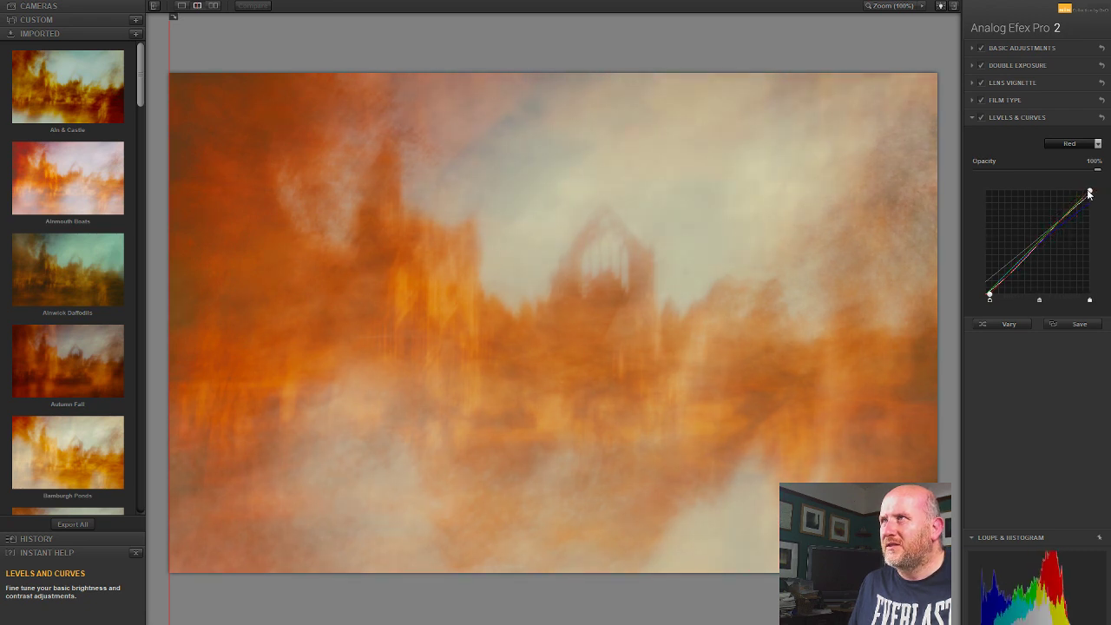
drag(1039, 250, 1040, 244)
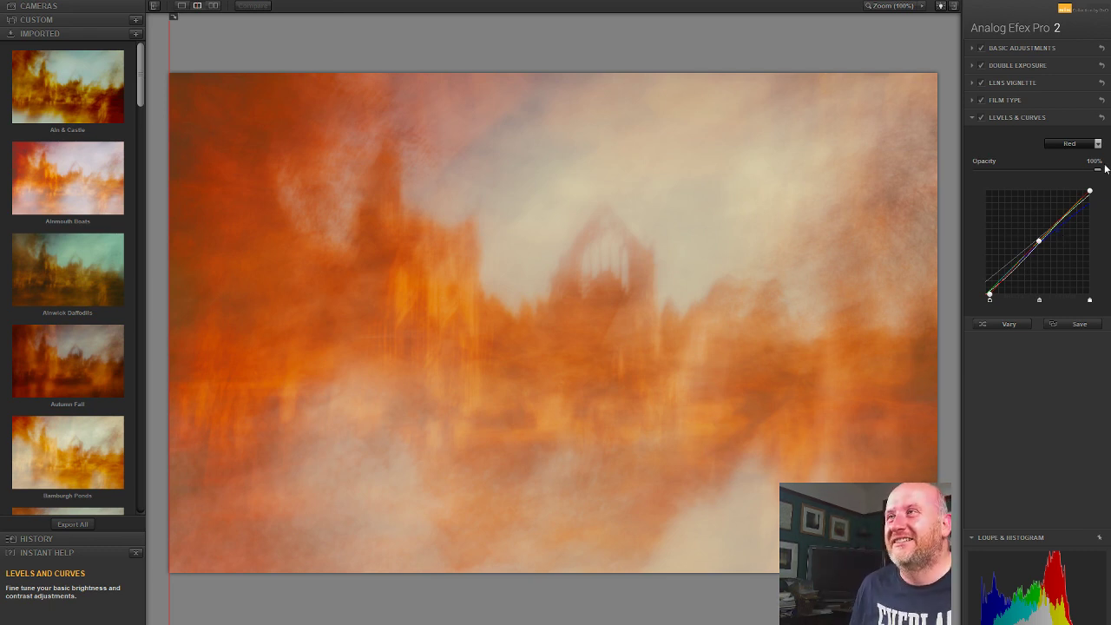
Step: Add a control point just past the centre of the Green curve, slightly below the diagonal, keeping the white end at the top corner
click(1066, 144)
click(1061, 190)
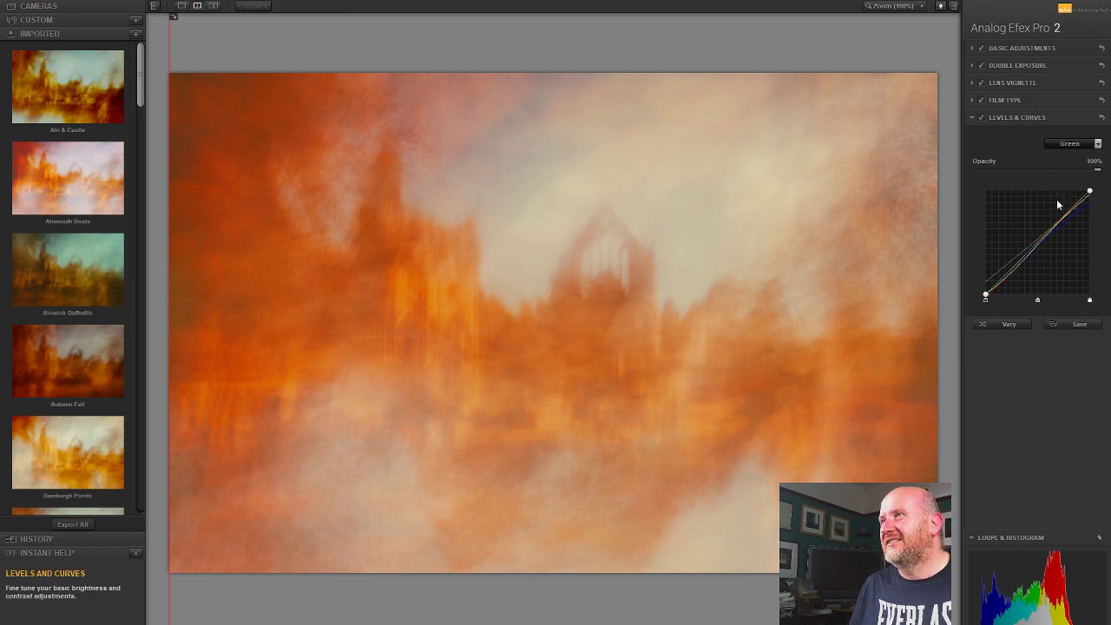
drag(1044, 241, 1044, 243)
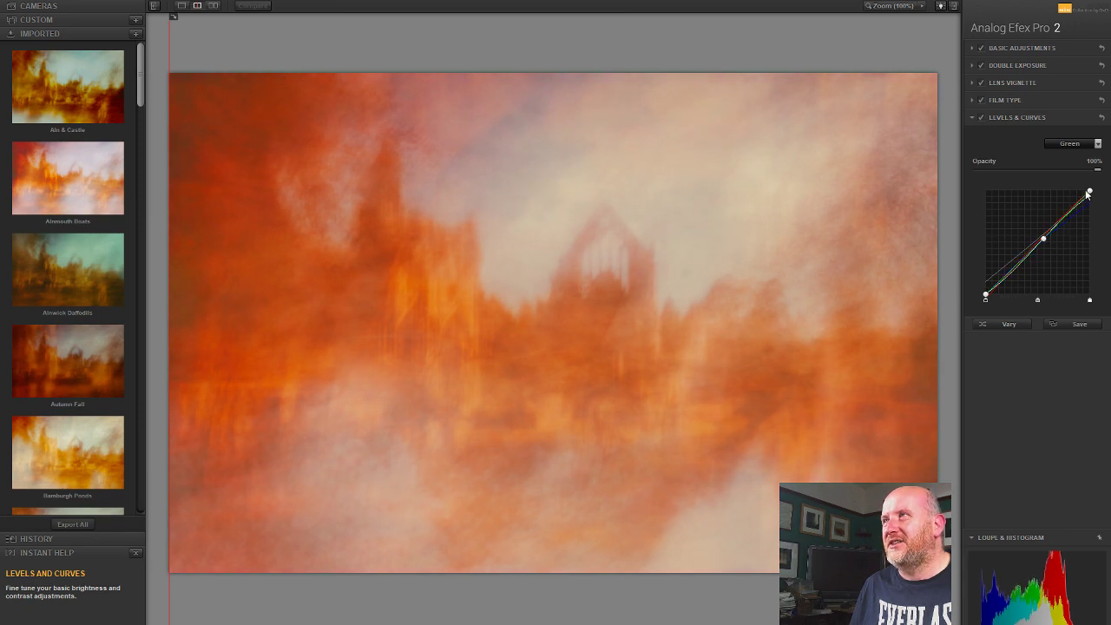
mouse_move(1088, 195)
mouse_down()
mouse_move(1053, 182)
mouse_move(1090, 196)
mouse_move(1092, 209)
mouse_move(1090, 190)
mouse_up()
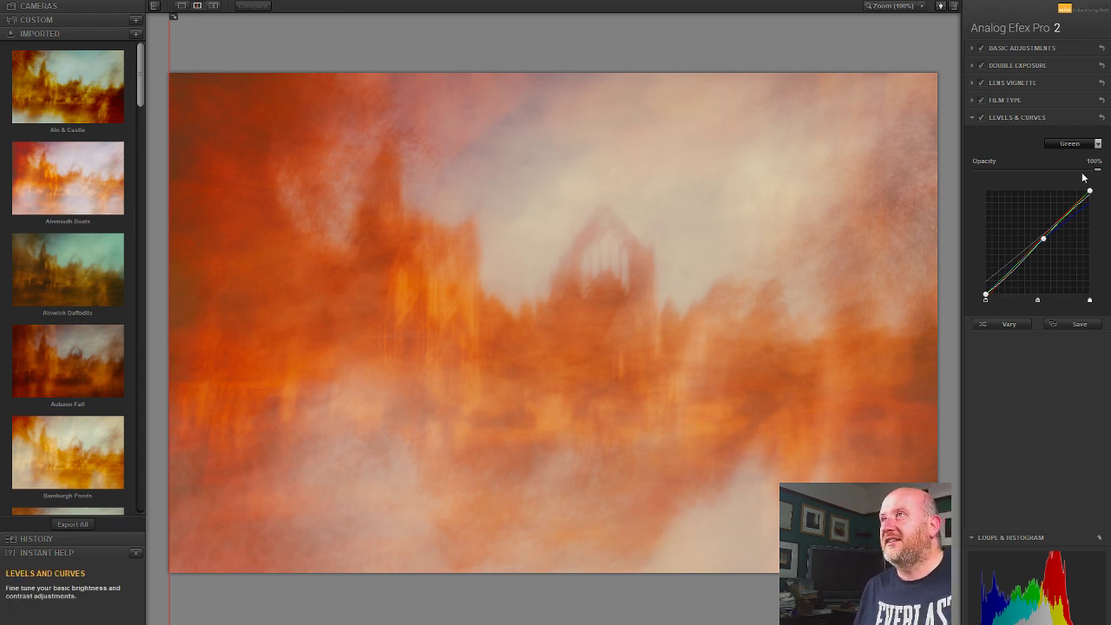
Step: Show the RGB curve and compare the edited image with the original using the split preview
click(1064, 145)
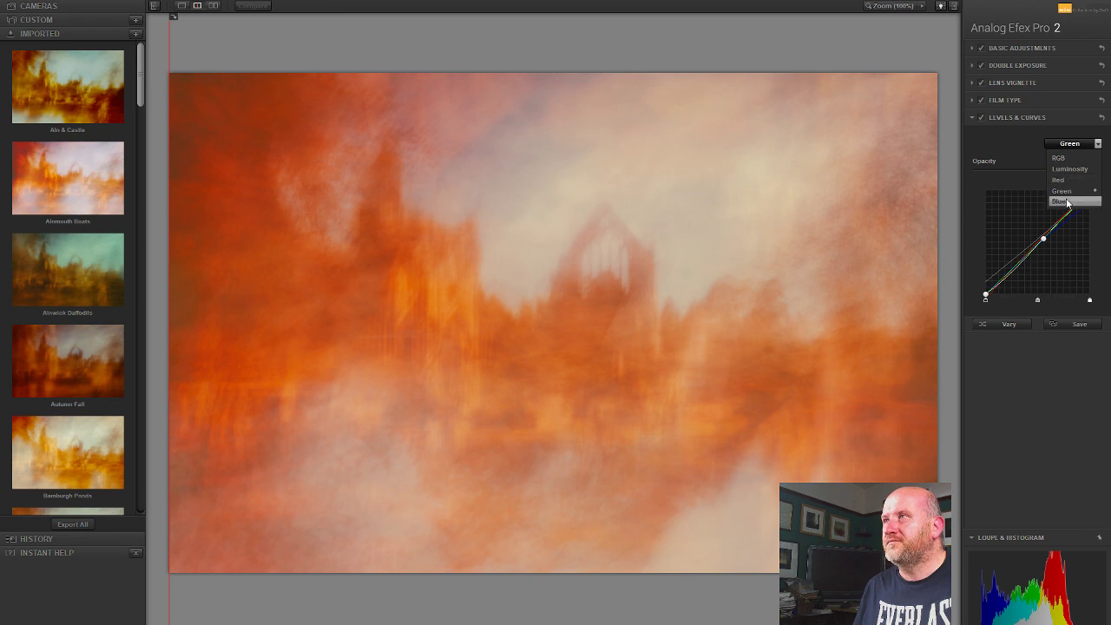
click(1066, 158)
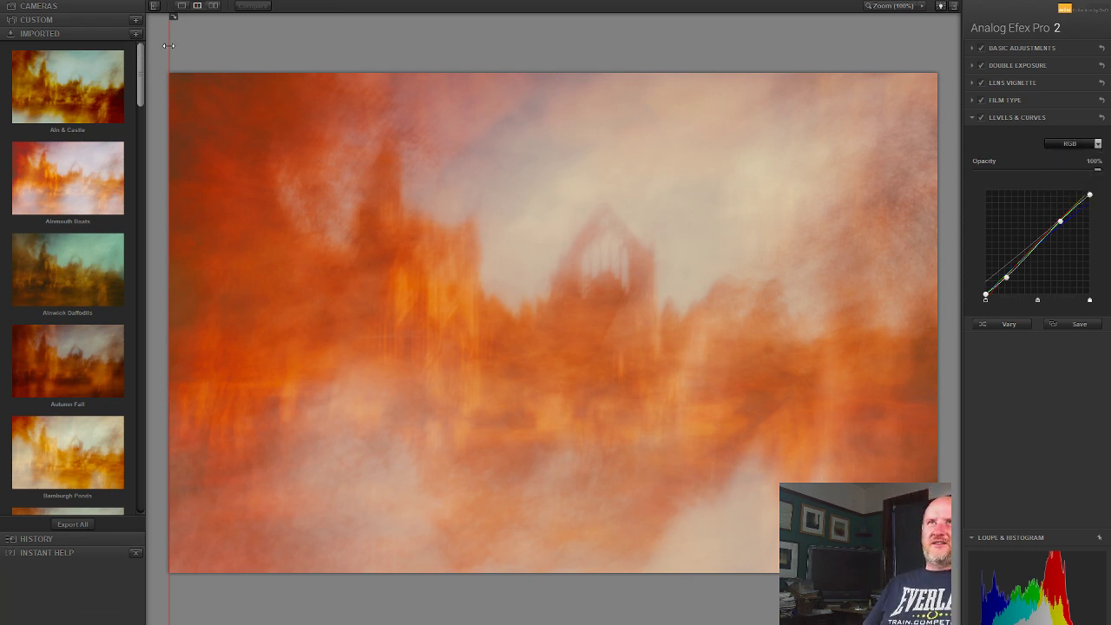
drag(171, 48, 473, 160)
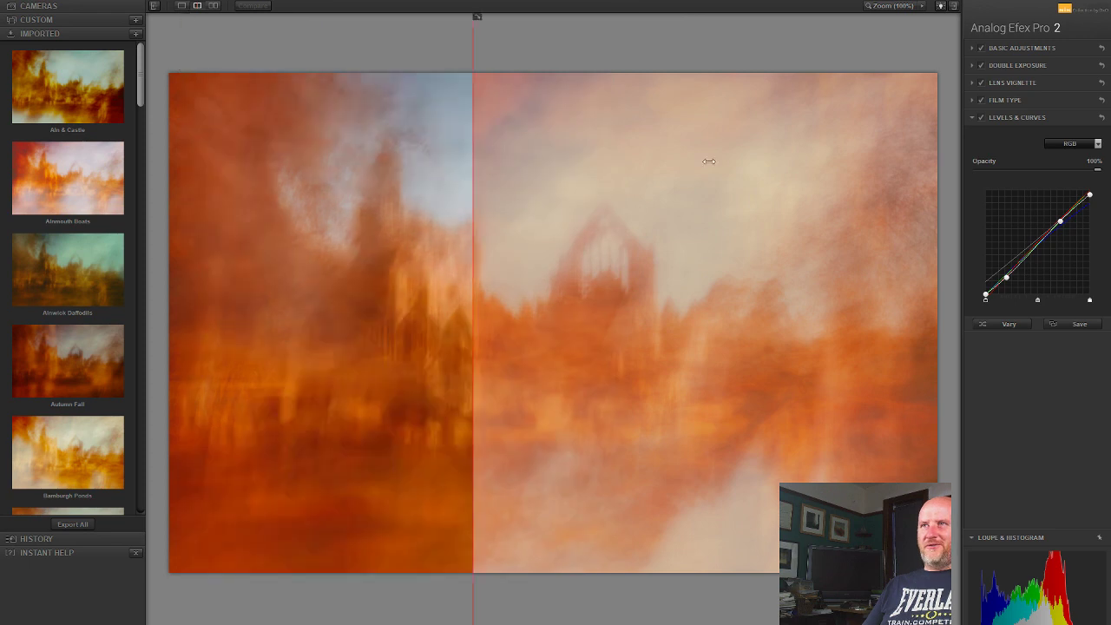
drag(709, 160, 167, 79)
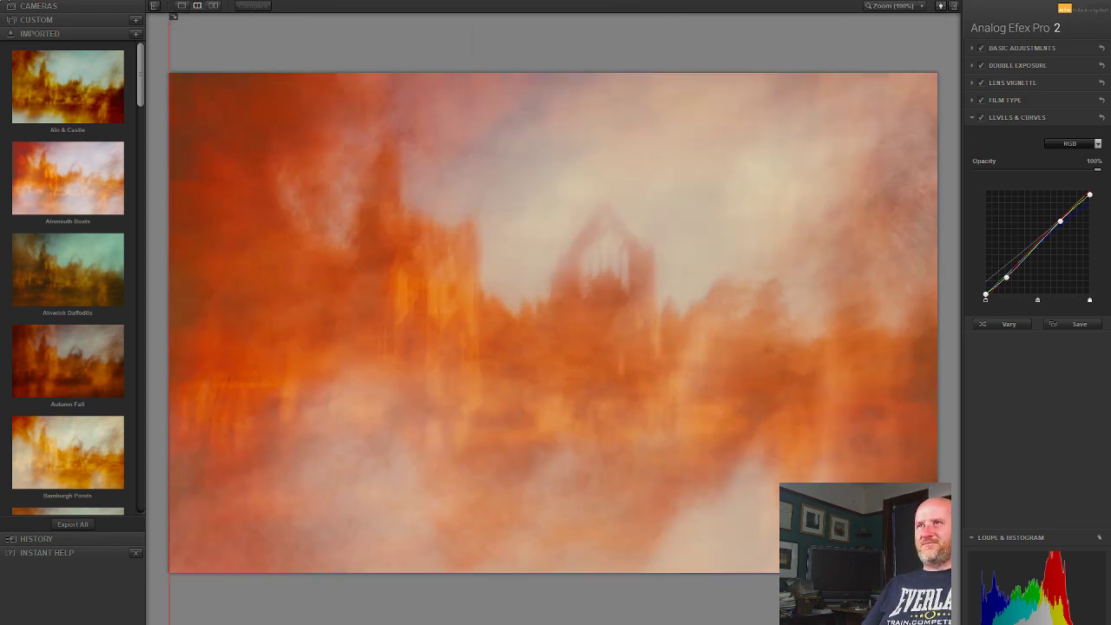
Step: Enlarge the second exposure in the Double Exposure filter and shift it slightly up and left
click(1024, 66)
drag(580, 209, 454, 163)
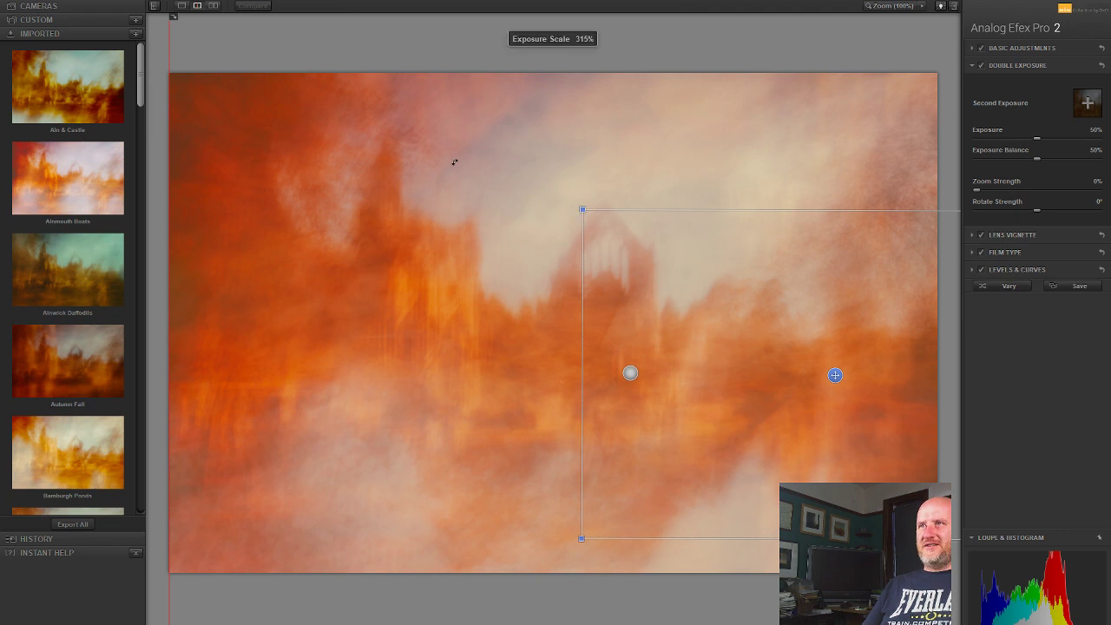
drag(582, 209, 472, 157)
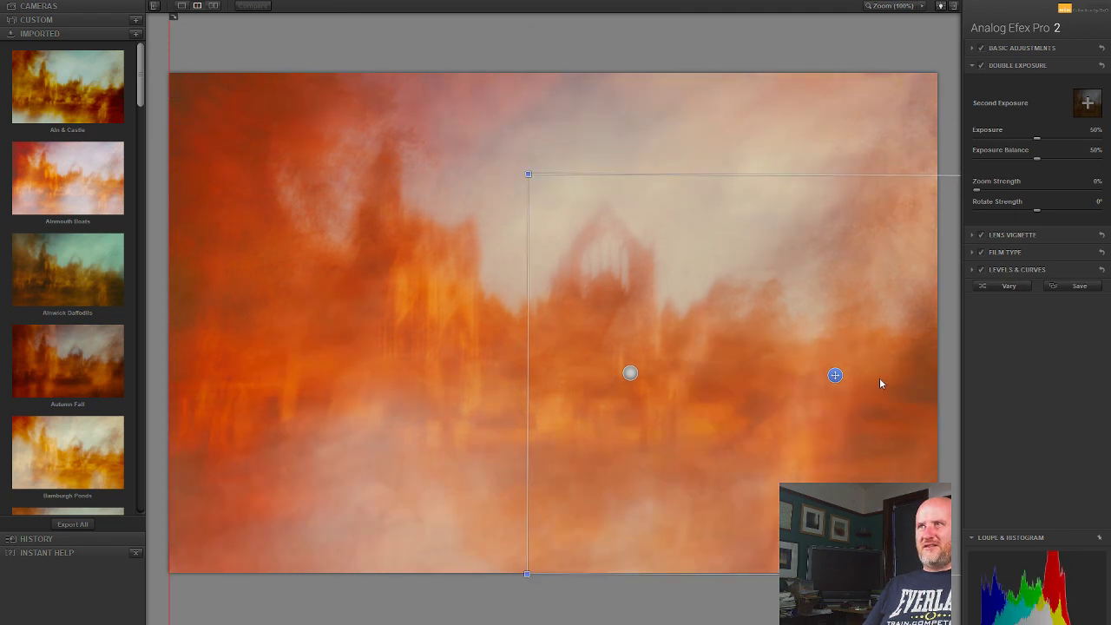
drag(835, 375, 811, 359)
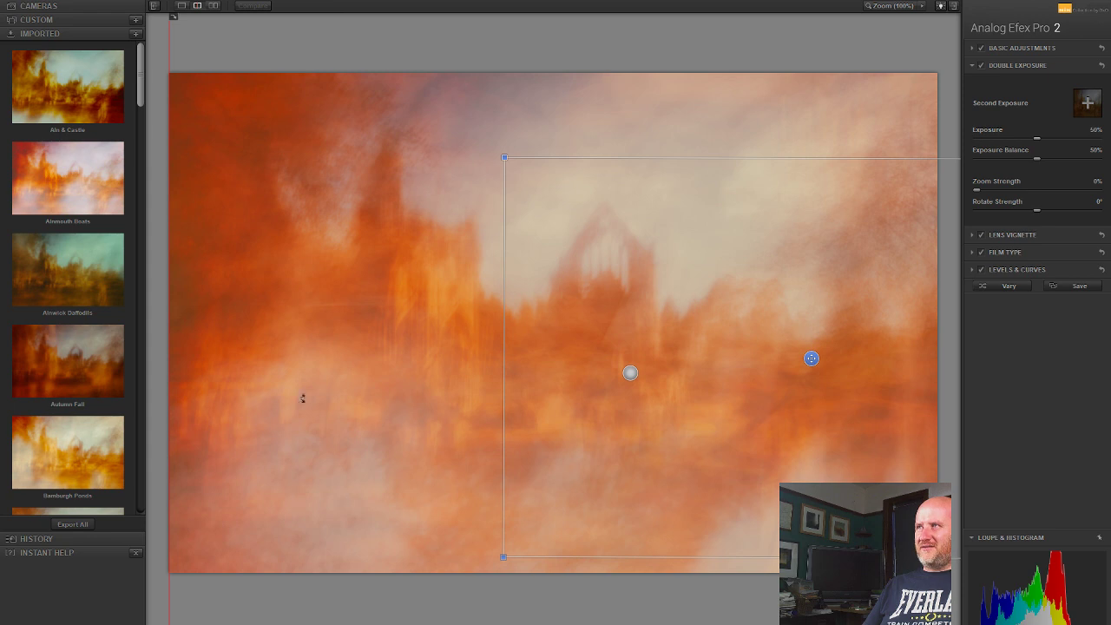
Step: Reposition the second exposure horizontally, ending with its centre near the right edge of the image
click(629, 374)
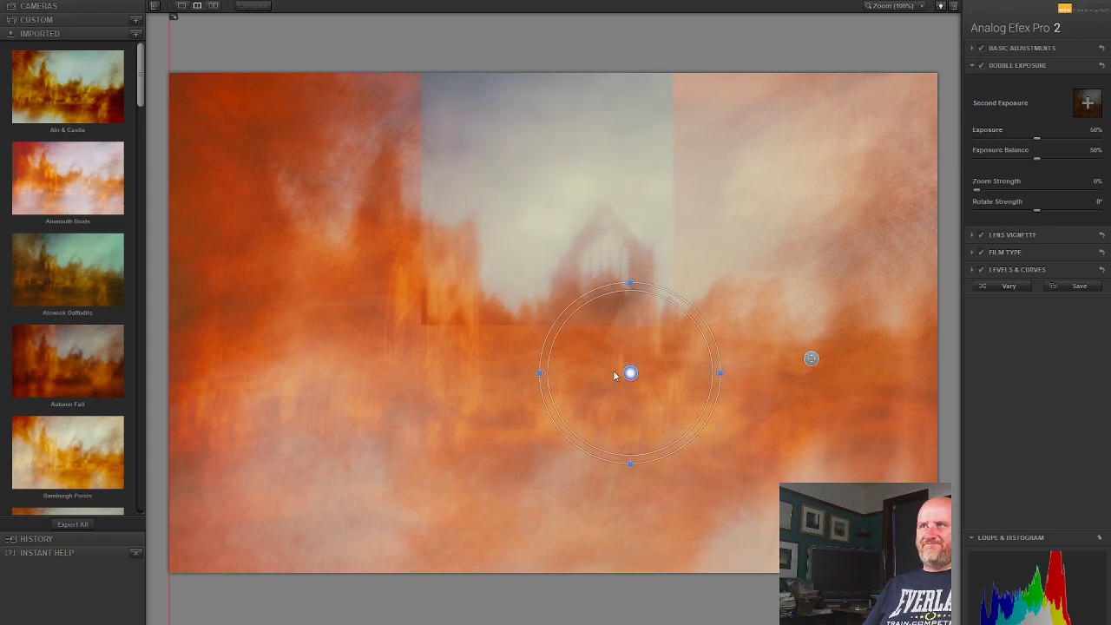
click(811, 358)
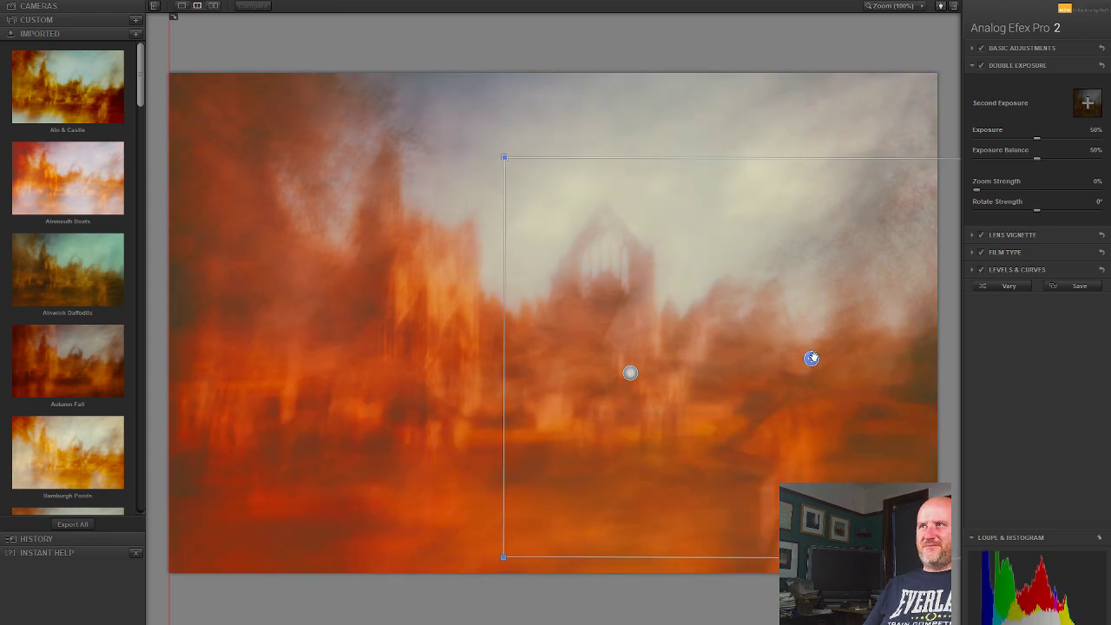
drag(811, 359, 783, 357)
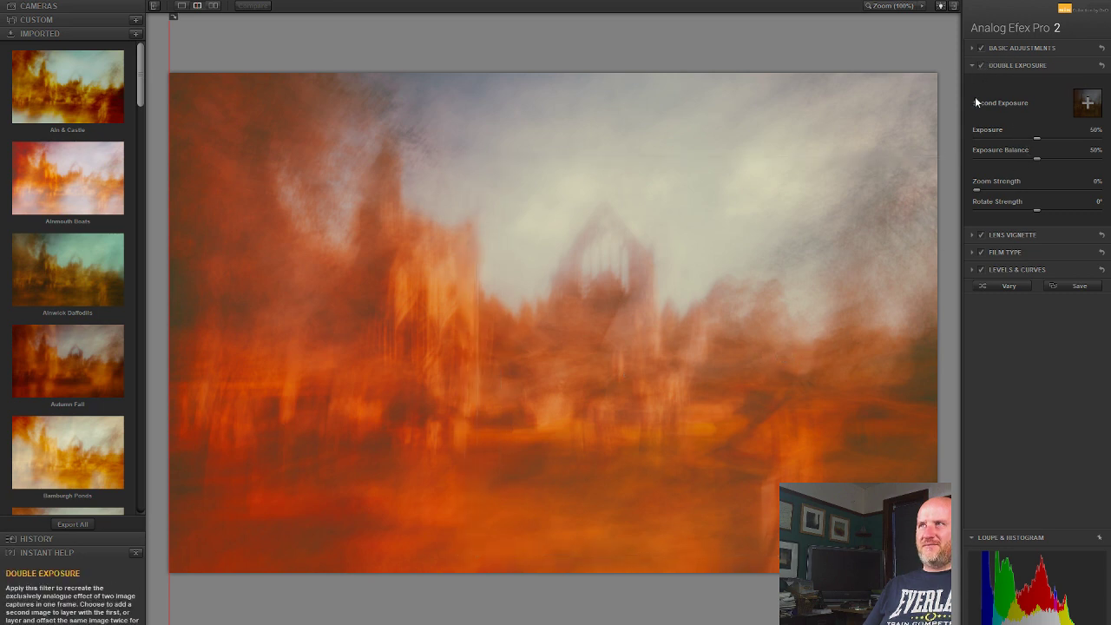
mouse_move(484, 358)
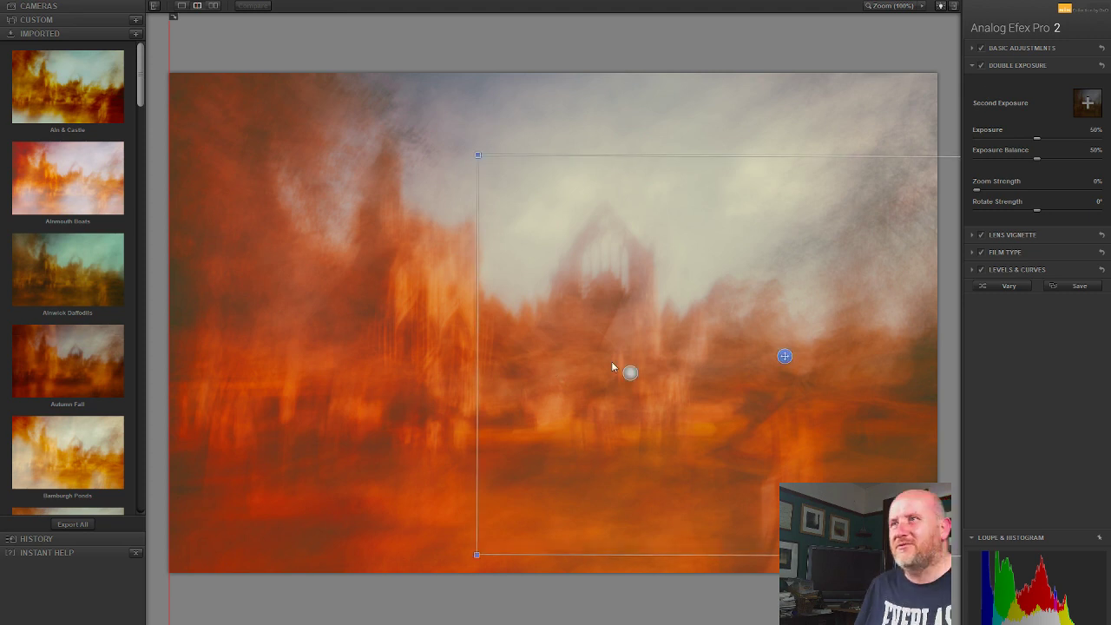
click(630, 373)
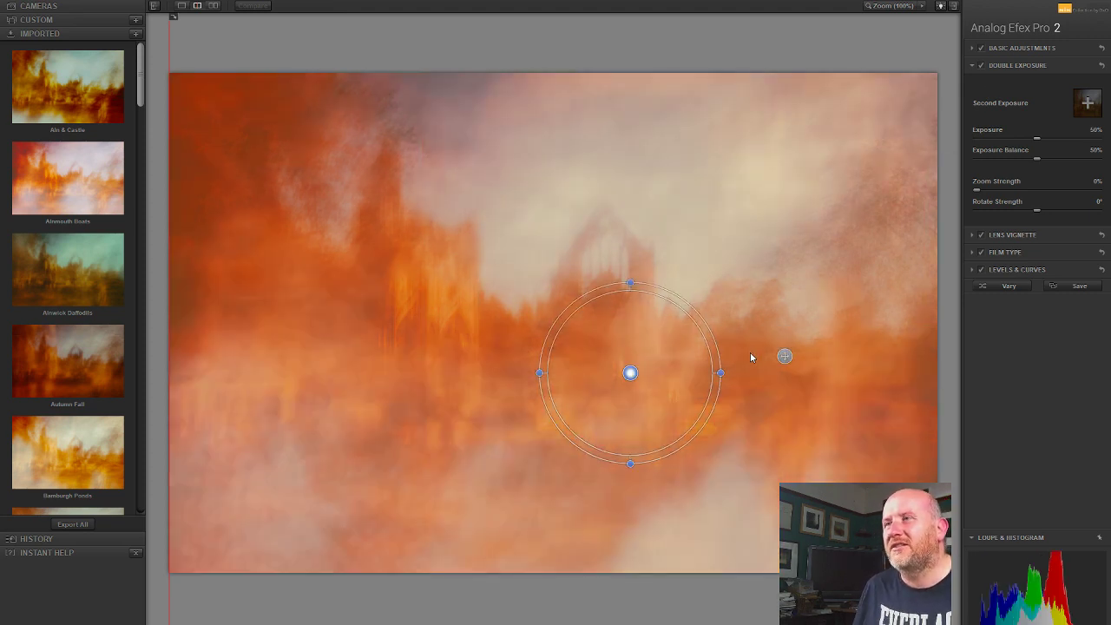
click(784, 356)
drag(784, 356, 885, 347)
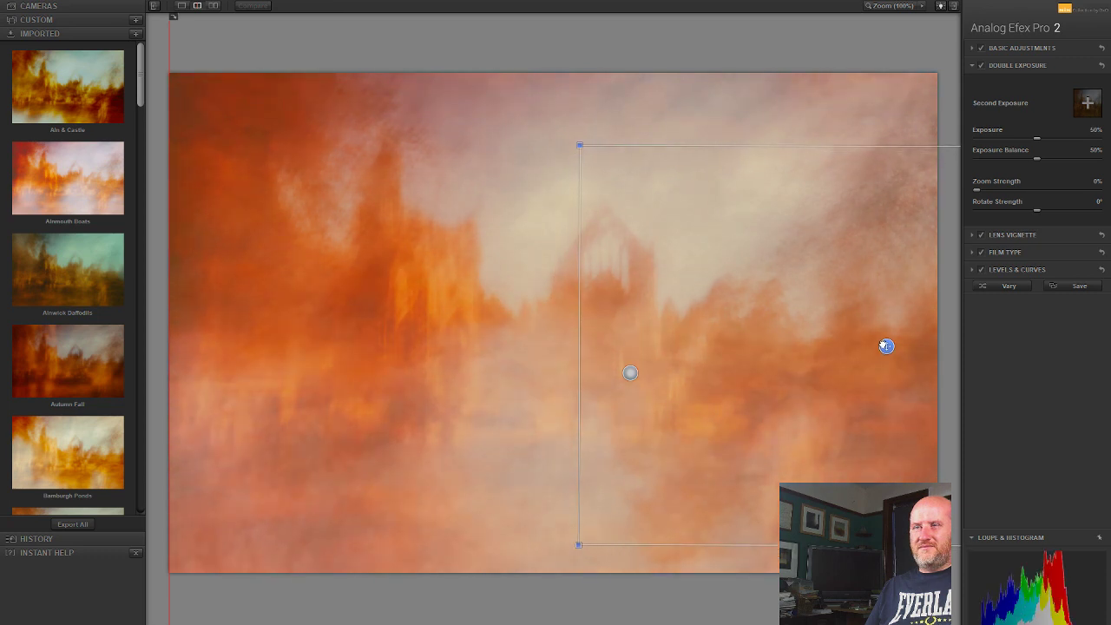
Step: Tilt the second exposure slightly counter-clockwise and move it left so its centre sits just right of the abbey's arched window
drag(593, 124, 472, 183)
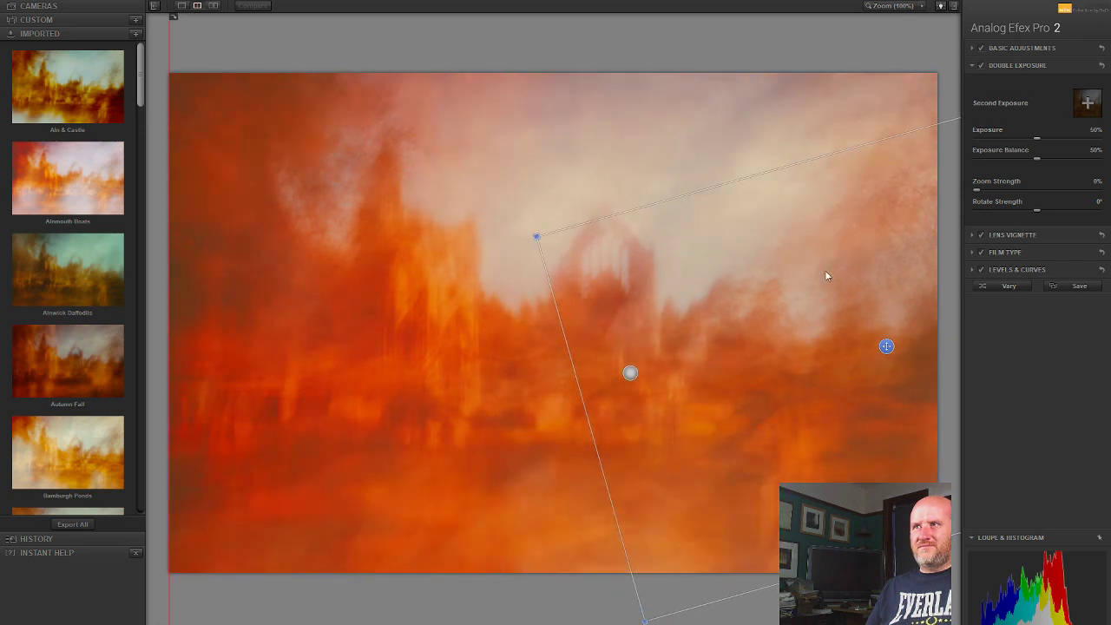
drag(885, 346, 824, 302)
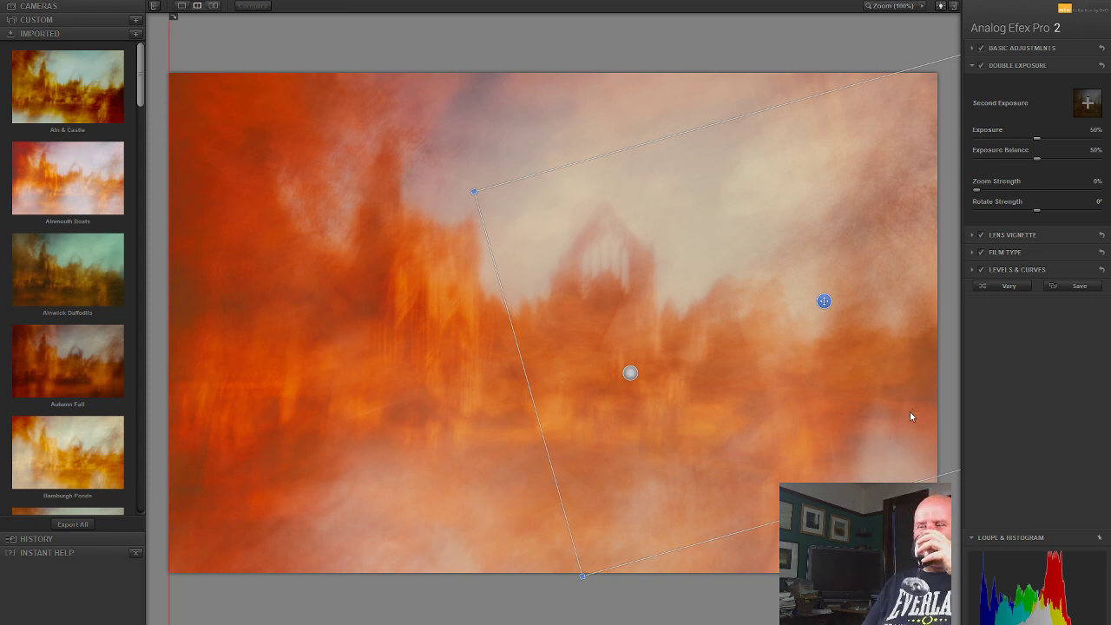
drag(824, 302, 824, 289)
mouse_move(824, 288)
mouse_down()
mouse_move(826, 258)
mouse_move(829, 296)
mouse_up()
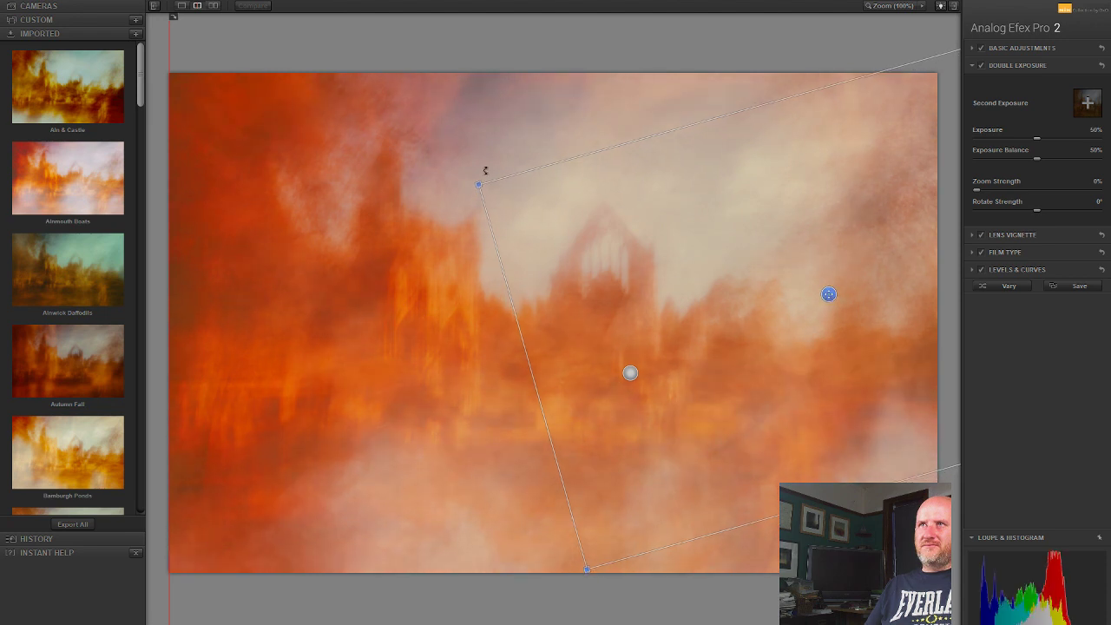
drag(484, 173, 547, 157)
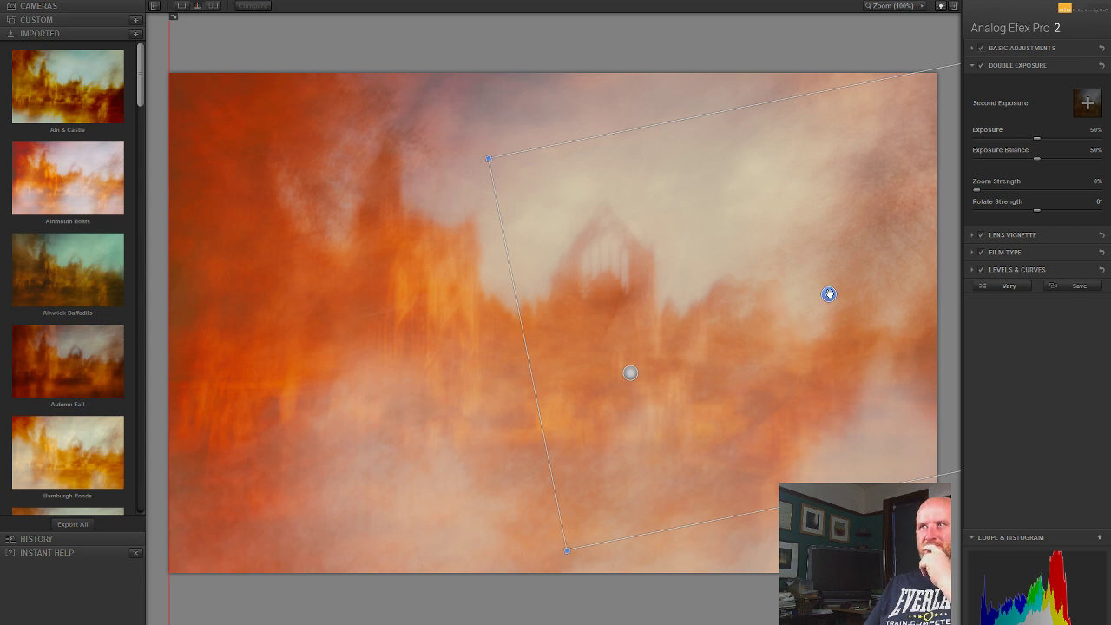
drag(829, 295, 734, 329)
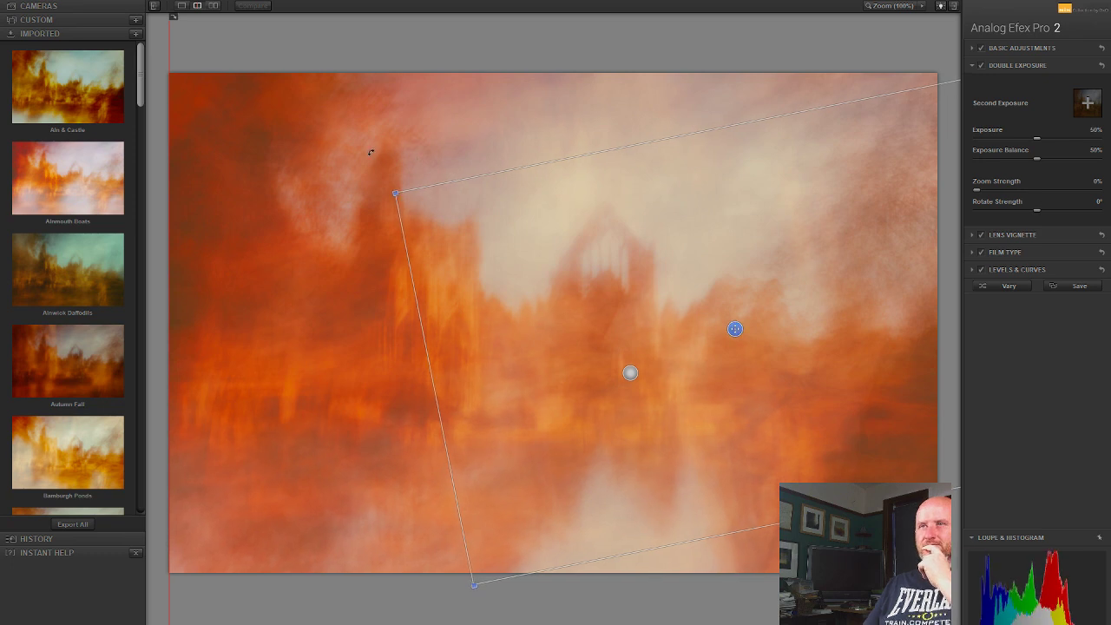
Step: Rotate and reposition the second exposure, ending tilted slightly counter-clockwise with its centre above the trees right of the abbey's arched window
drag(367, 152, 399, 125)
drag(884, 432, 882, 438)
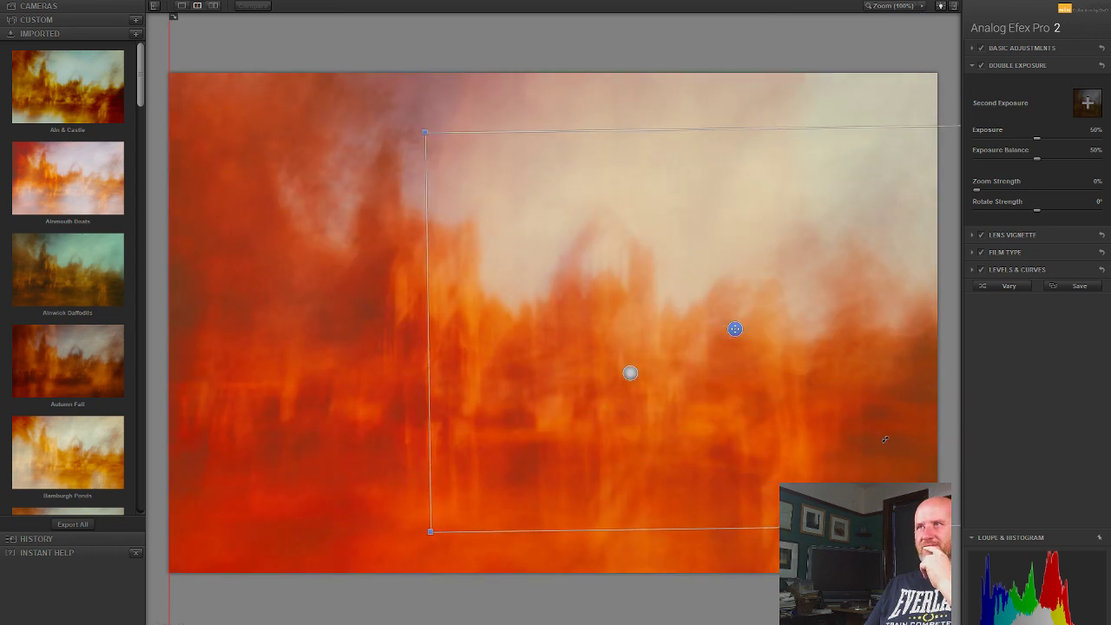
drag(736, 328, 521, 312)
drag(282, 94, 761, 461)
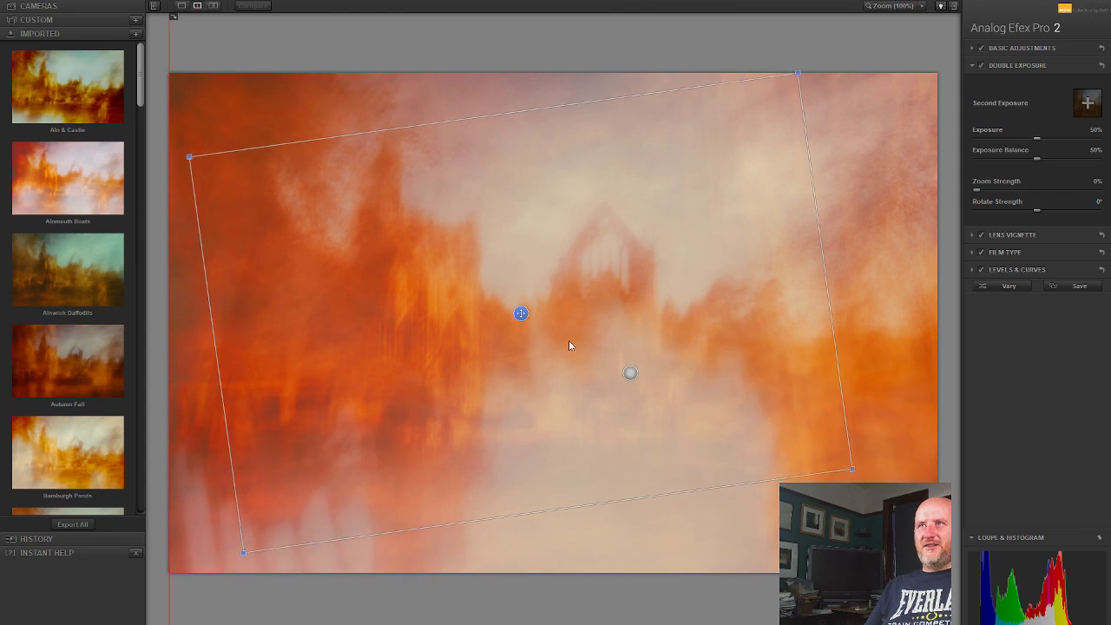
drag(519, 314, 810, 323)
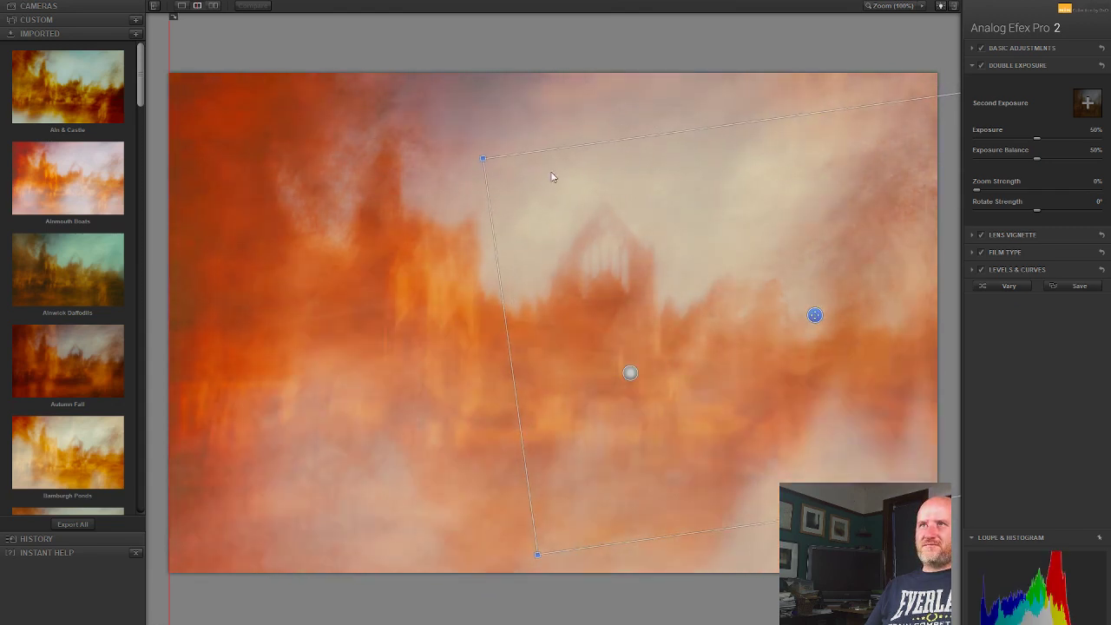
Step: Resize the second exposure, tilt it further counter-clockwise, and place its centre near the image's right edge, just above the tree line
drag(483, 159, 574, 206)
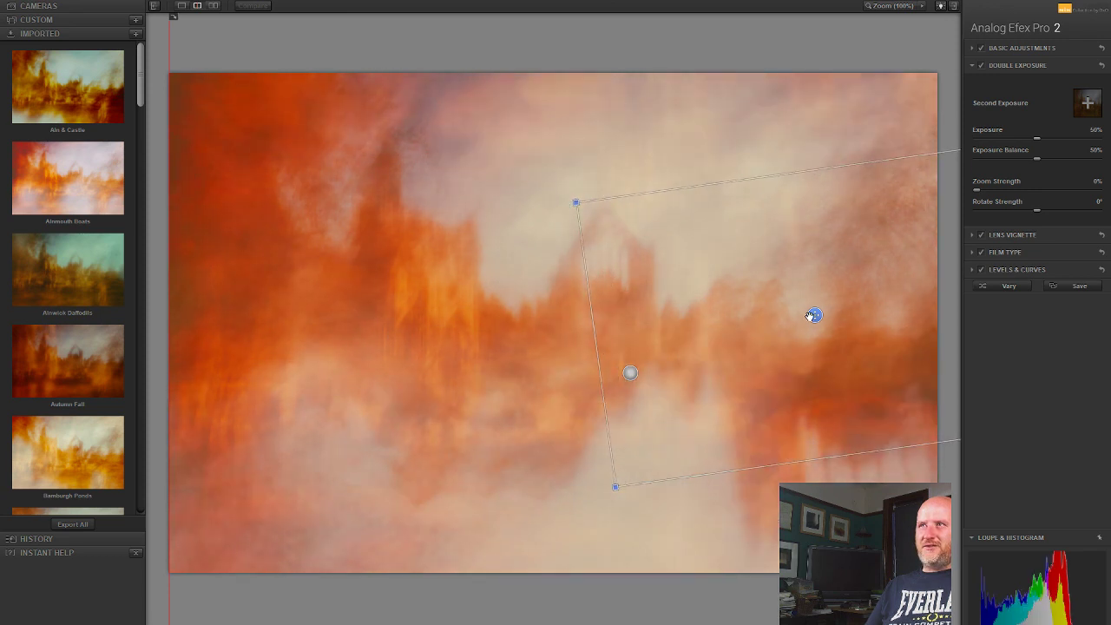
drag(813, 315, 895, 362)
drag(642, 212, 642, 261)
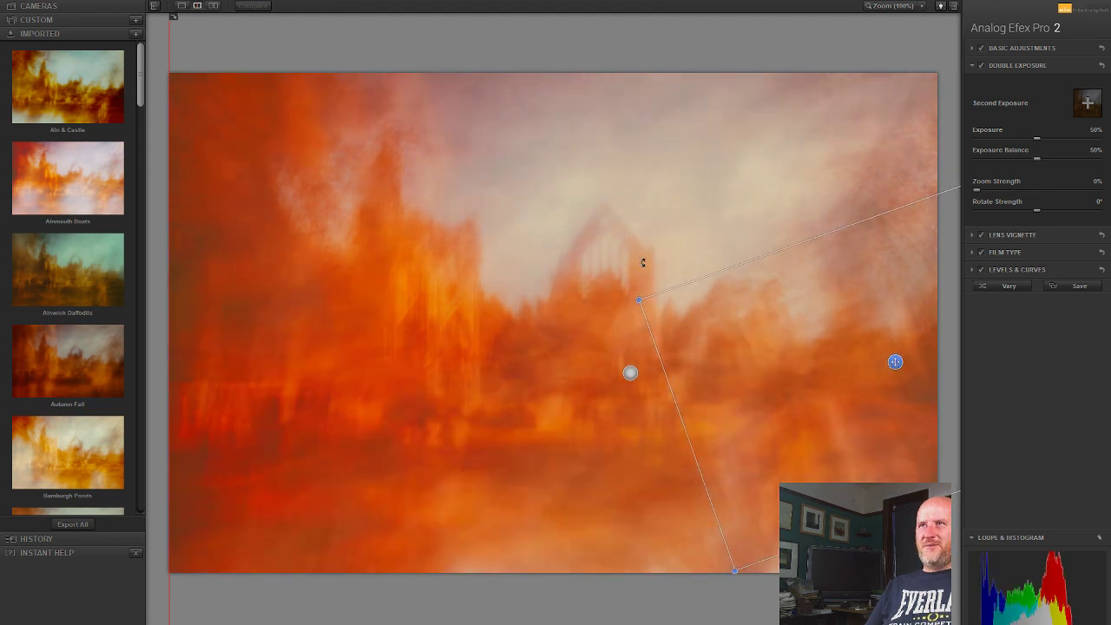
drag(892, 360, 881, 307)
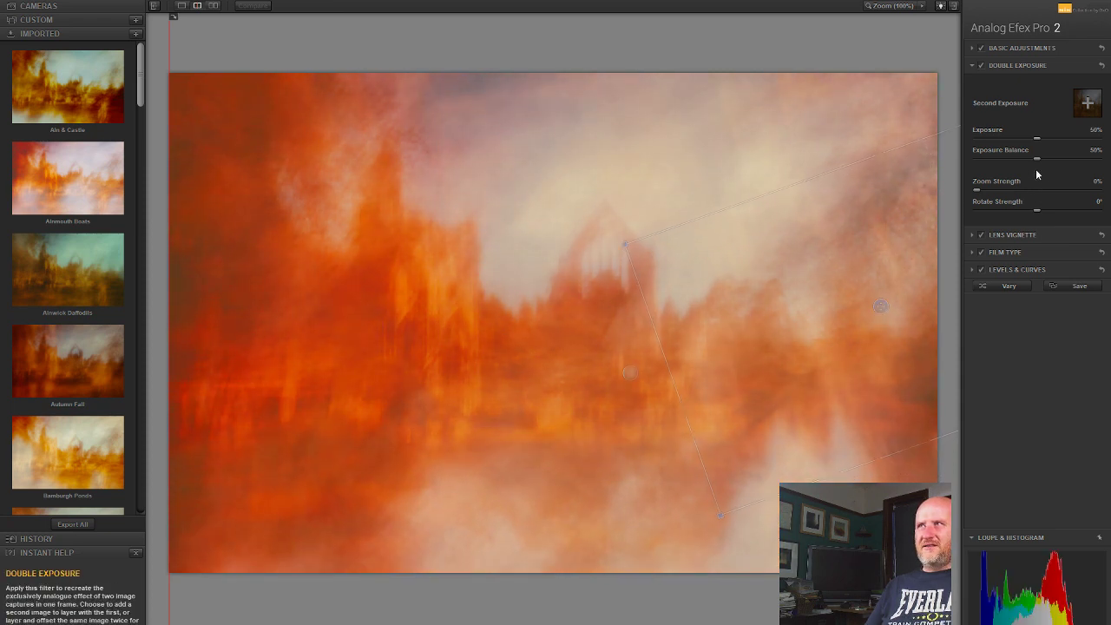
drag(1021, 158, 1041, 138)
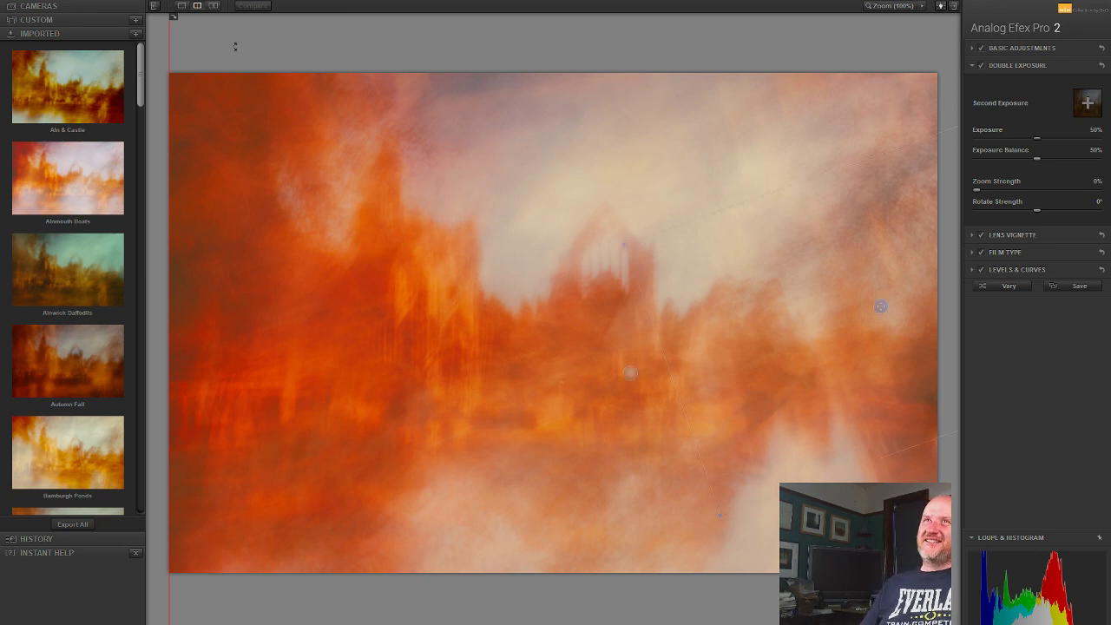
Step: Sweep the split preview across the whole image to compare the original with the edited version
drag(172, 52, 1064, 245)
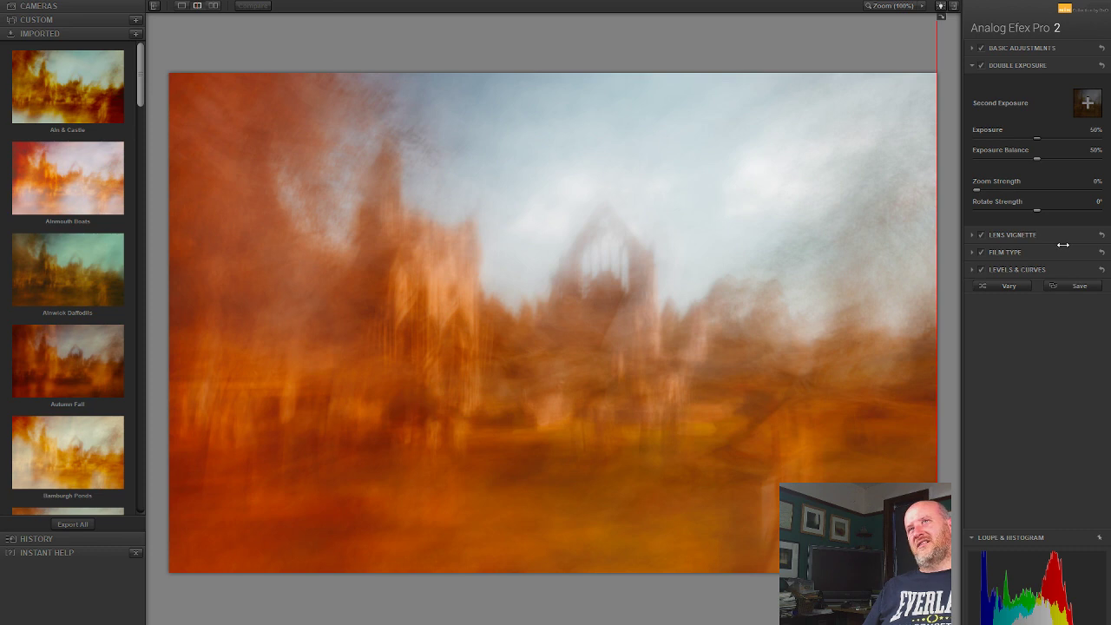
mouse_move(506, 270)
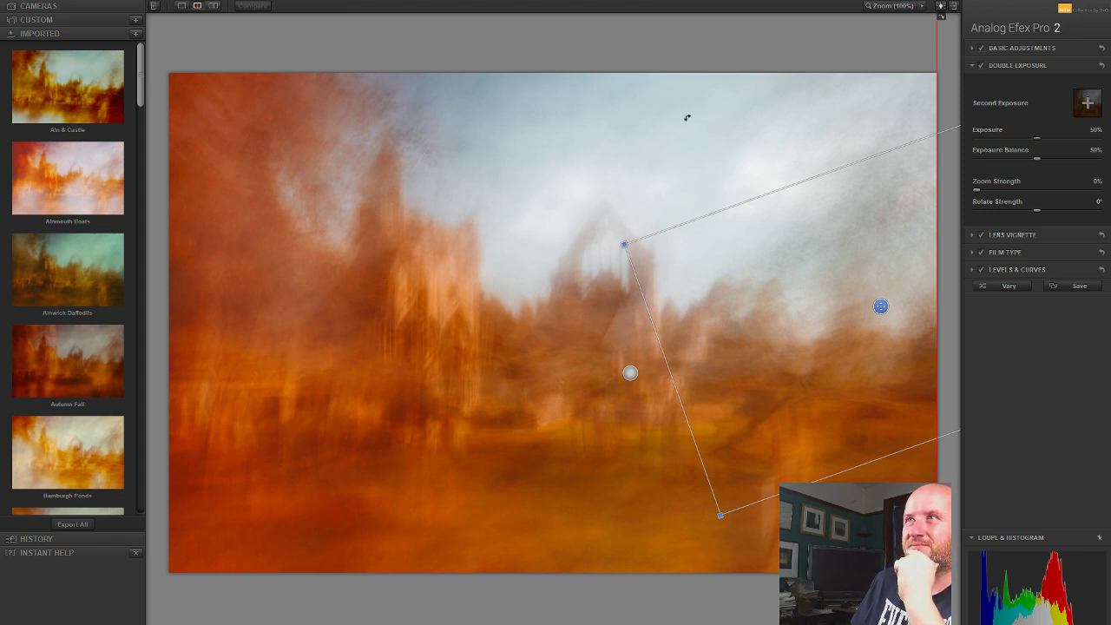
drag(938, 33, 165, 66)
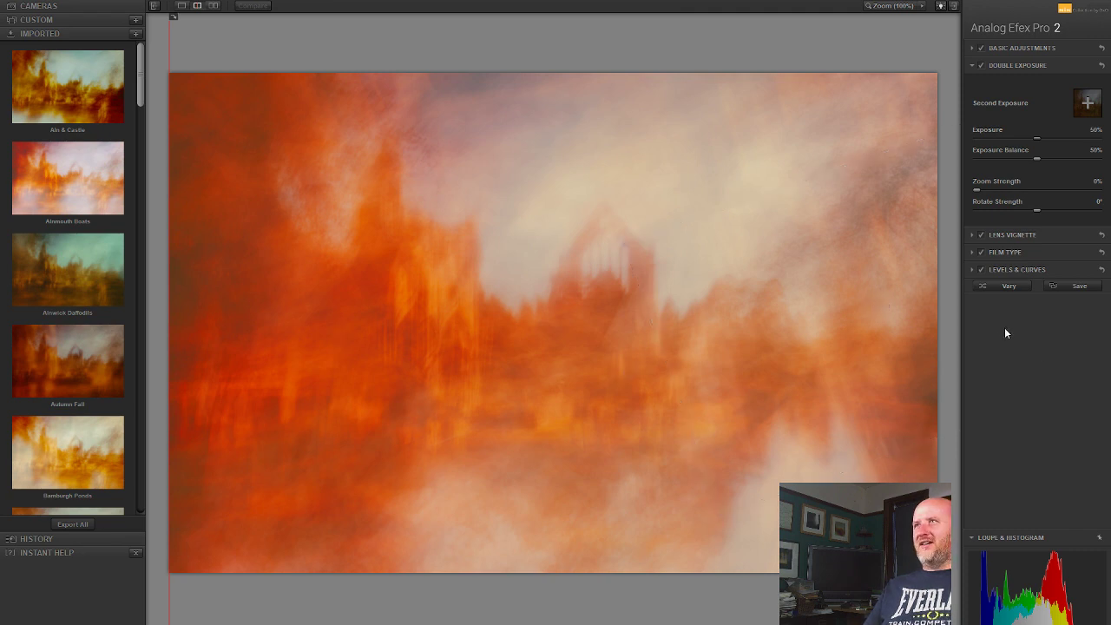
Step: Try the Warm film swatches in the Film Type filter, ending on number 1 in the third row
click(1003, 251)
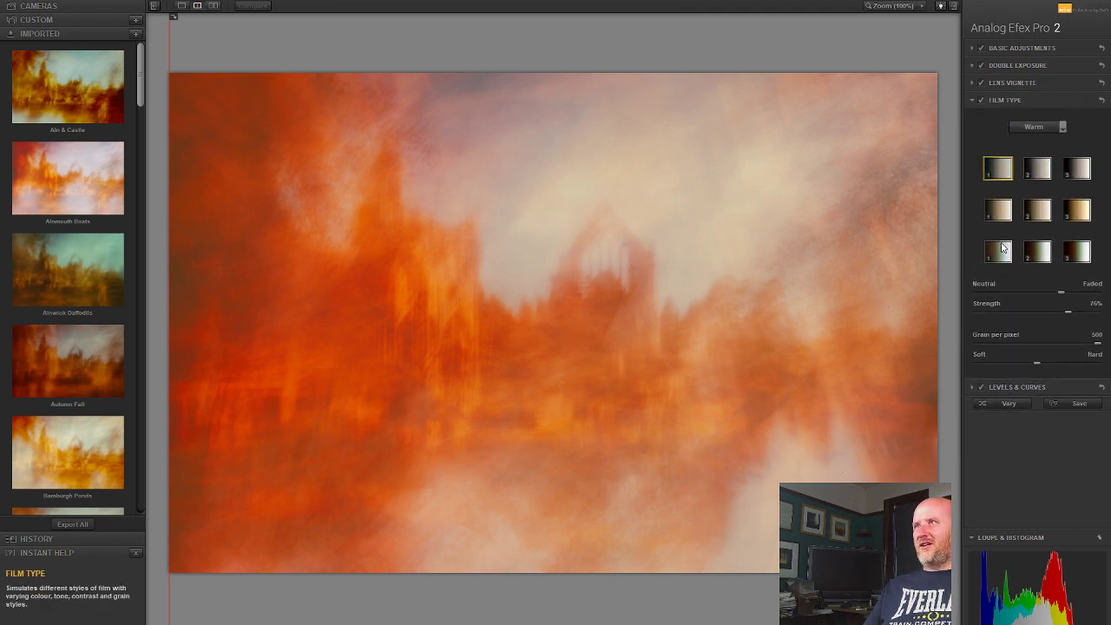
click(1000, 218)
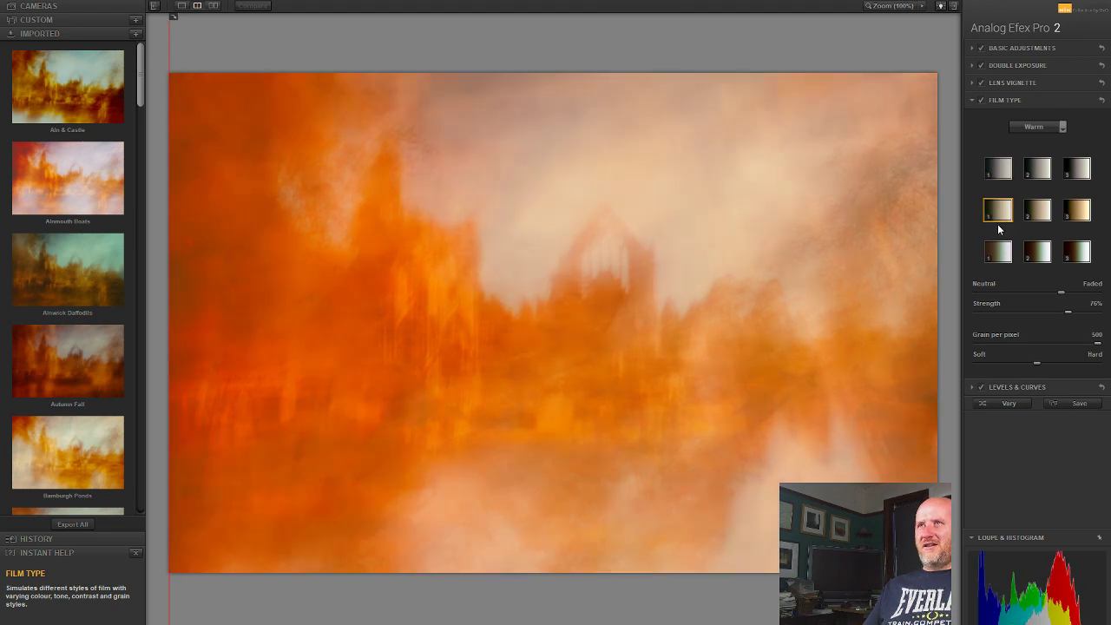
click(998, 253)
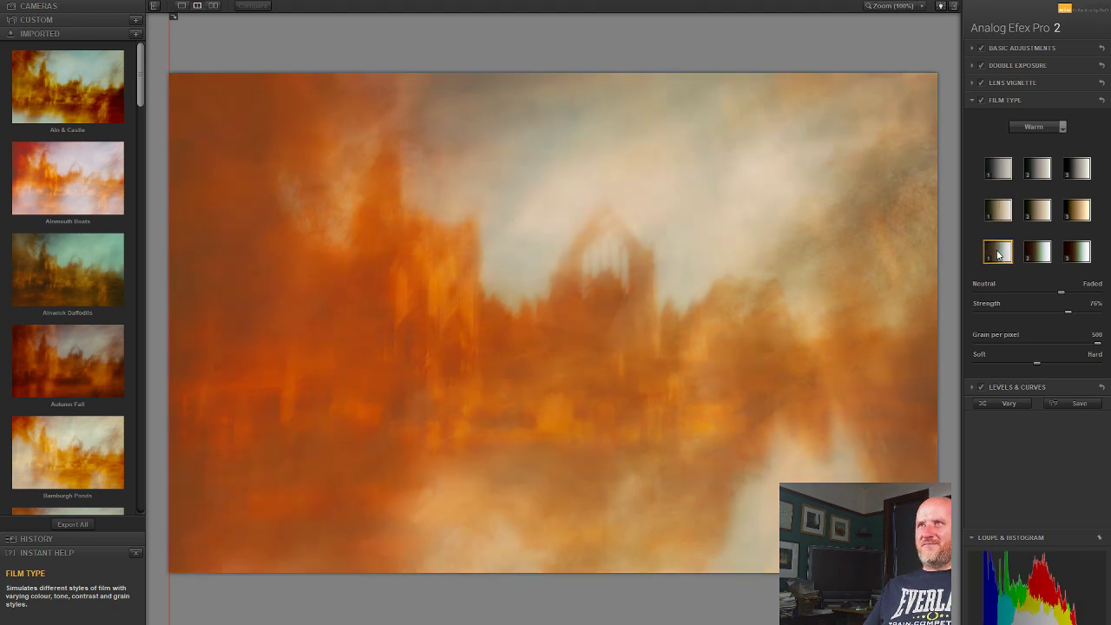
Step: Try the Cool film type with swatch 1 of the second and third rows
click(1036, 130)
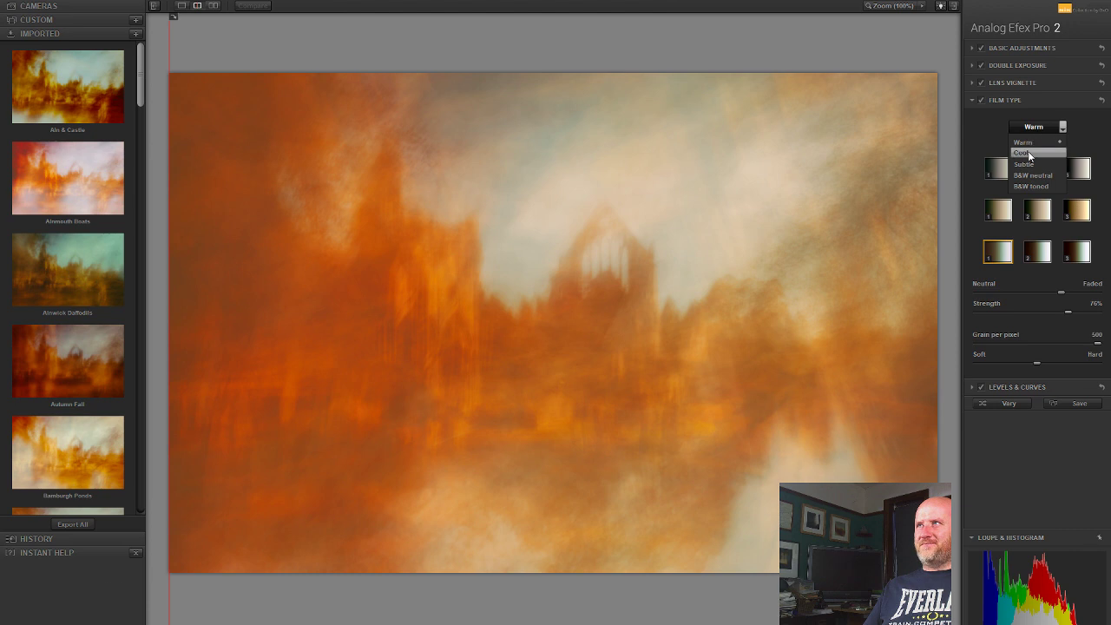
click(1030, 153)
click(1000, 212)
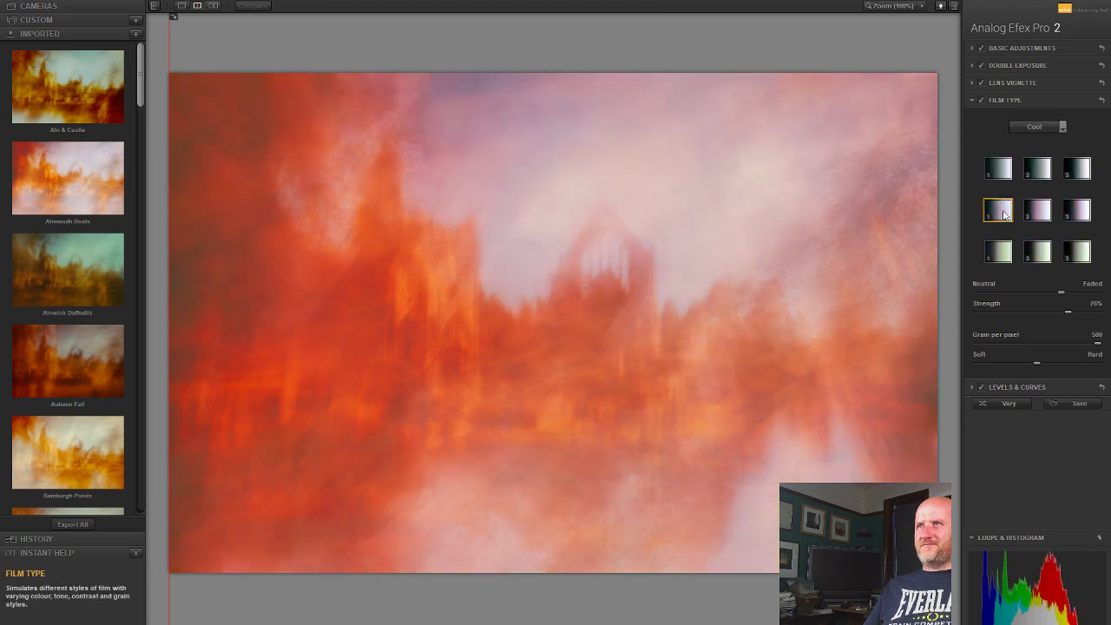
click(1001, 252)
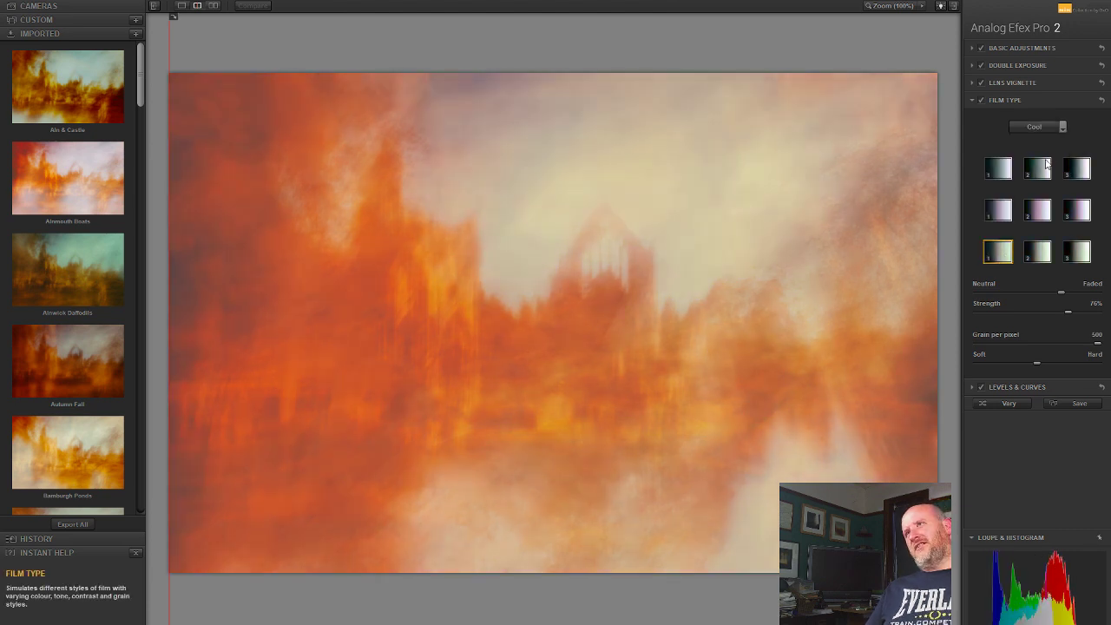
Step: Try the Subtle film type with swatch 1 of the first, third and fourth rows
click(1048, 127)
click(1027, 163)
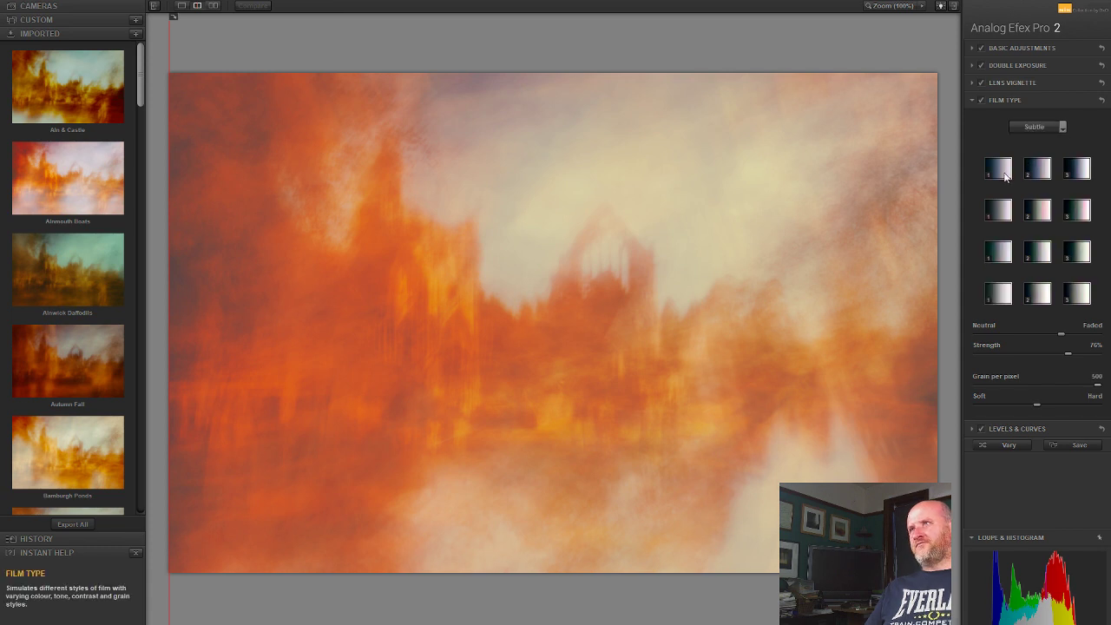
click(1004, 178)
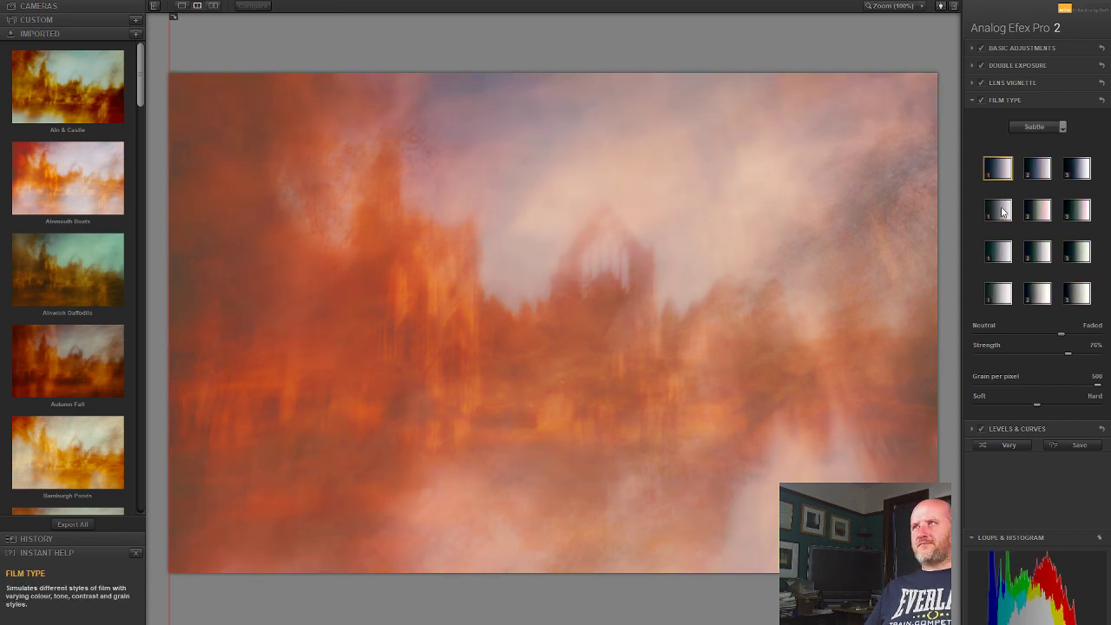
click(1004, 250)
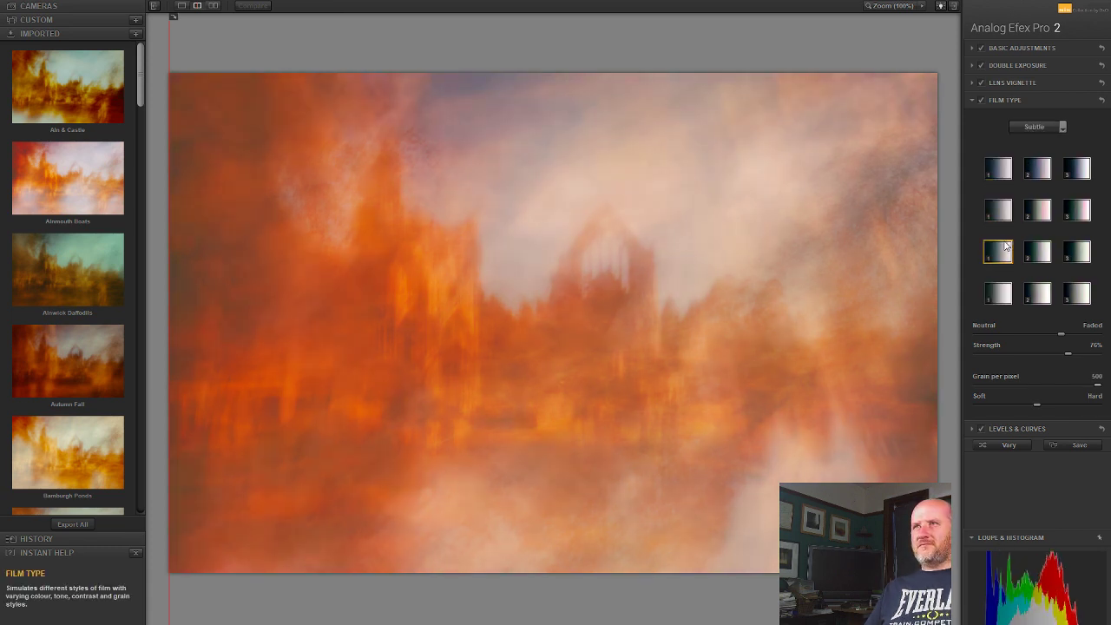
click(1001, 295)
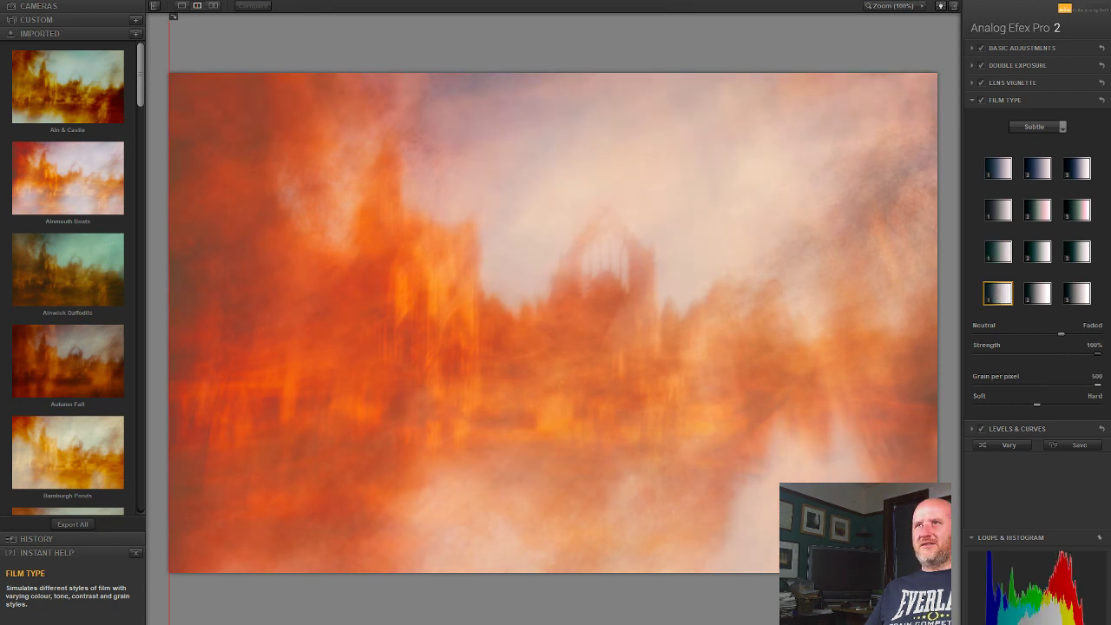
Step: Set the film type's Strength to 80% and move its fade most of the way towards Faded
drag(1097, 353, 1076, 379)
drag(1059, 334, 1097, 334)
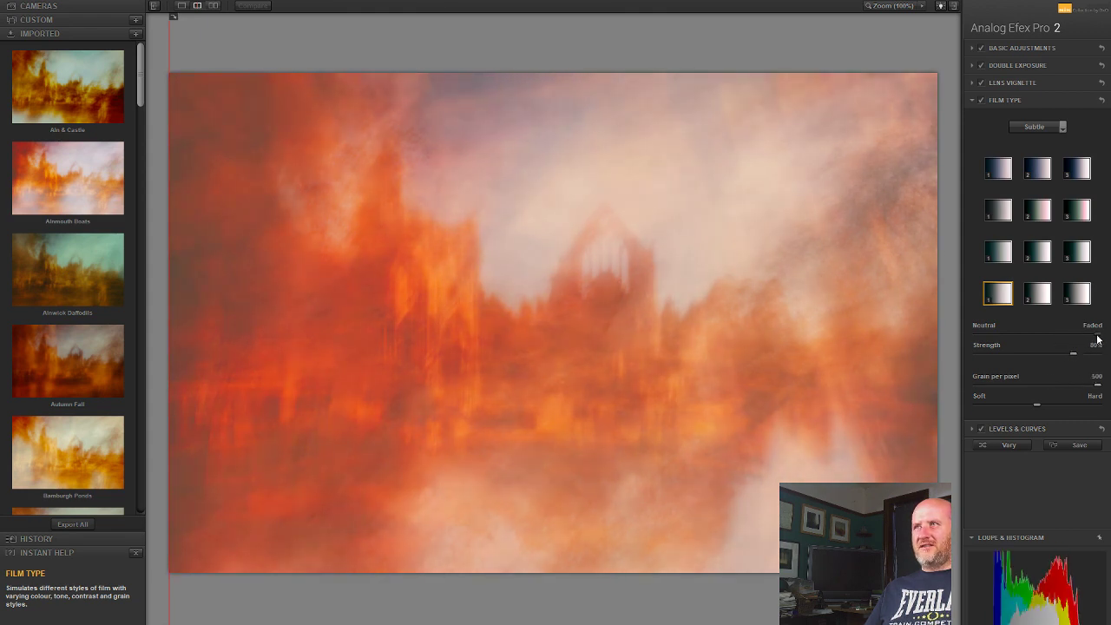
drag(1089, 342, 1087, 344)
Step: Try the first swatches of the third, second and first Subtle film rows with the new fade and strength
click(998, 252)
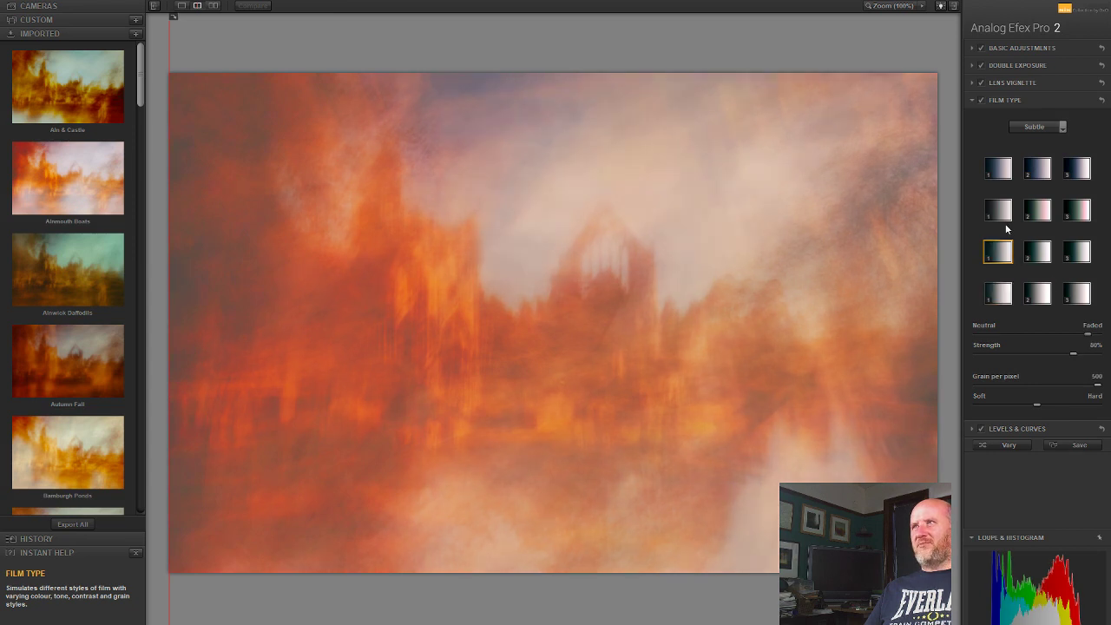
click(1000, 213)
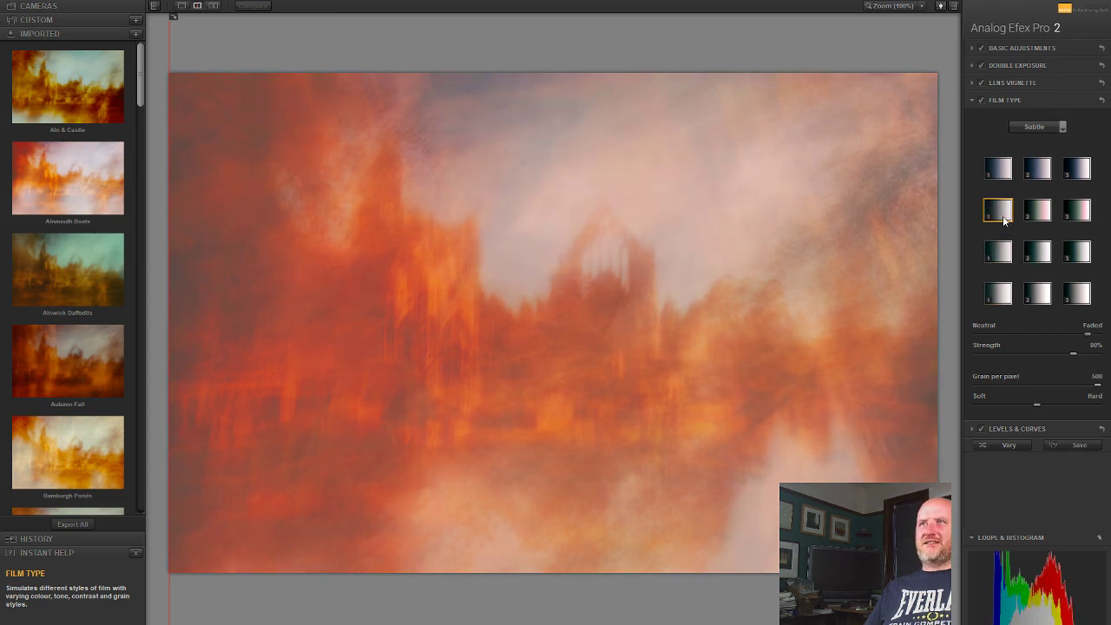
click(998, 170)
Step: Try the Cool film type again, going through swatch 1 of each of its three rows
click(1031, 131)
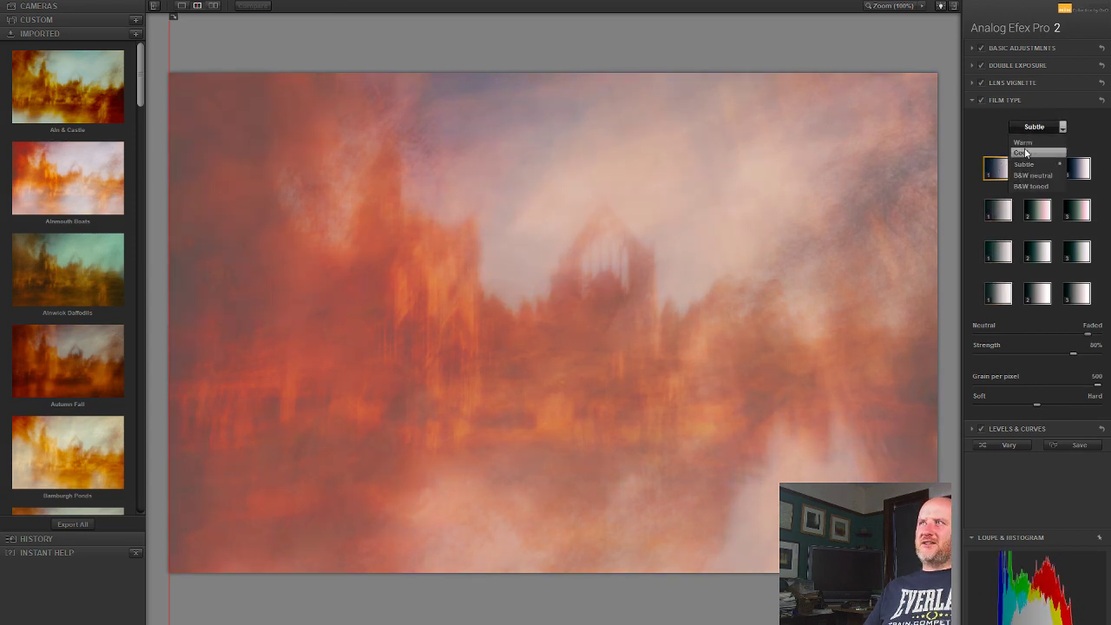
click(1025, 154)
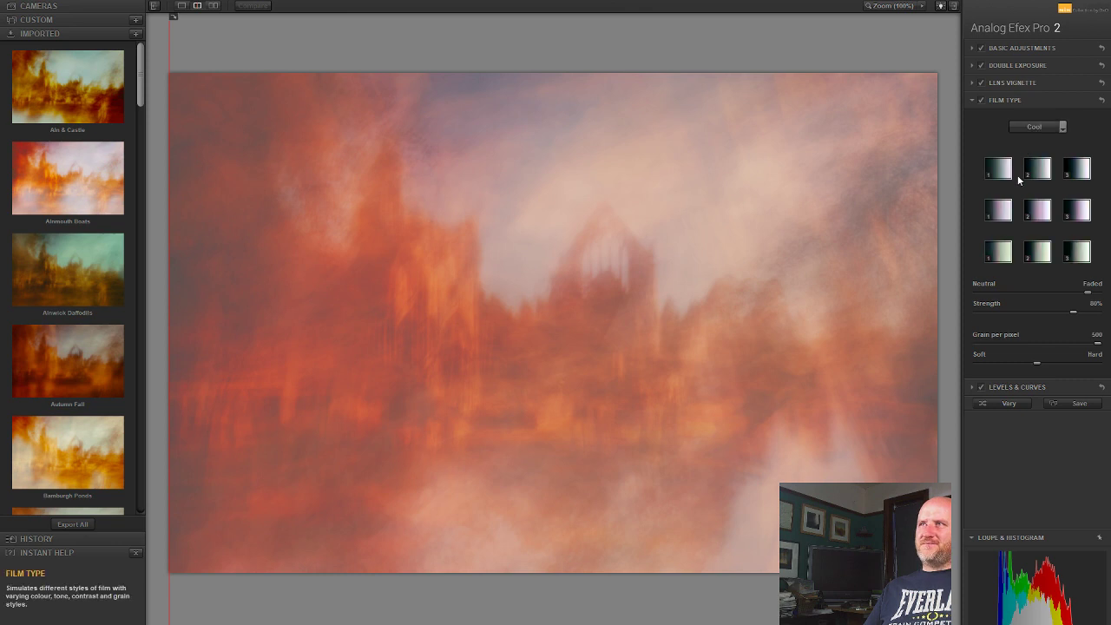
click(1006, 178)
click(1001, 209)
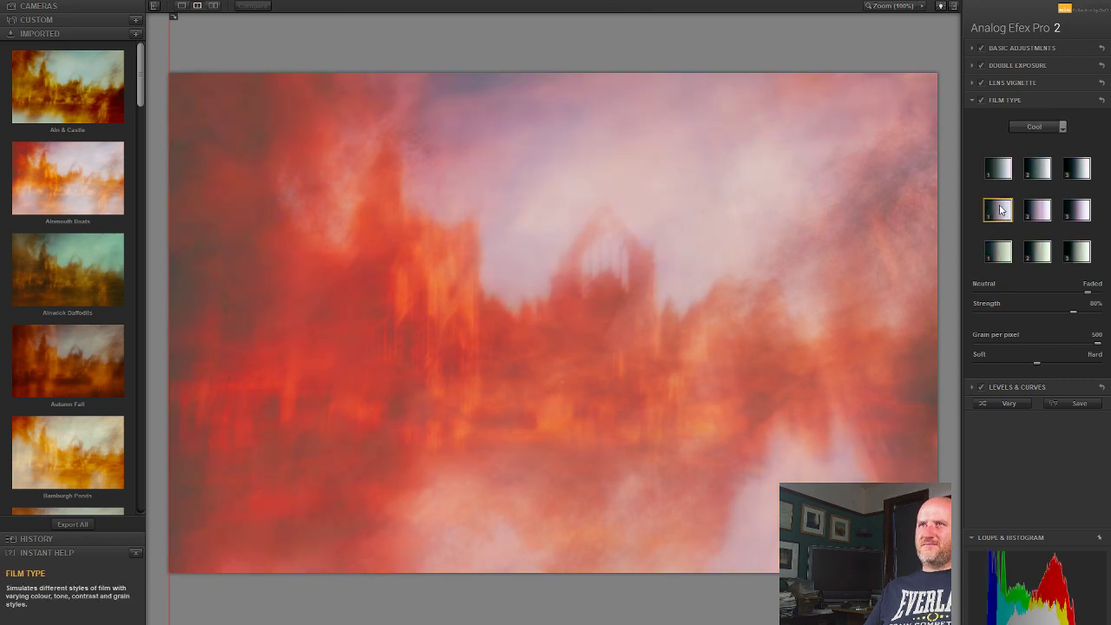
click(999, 257)
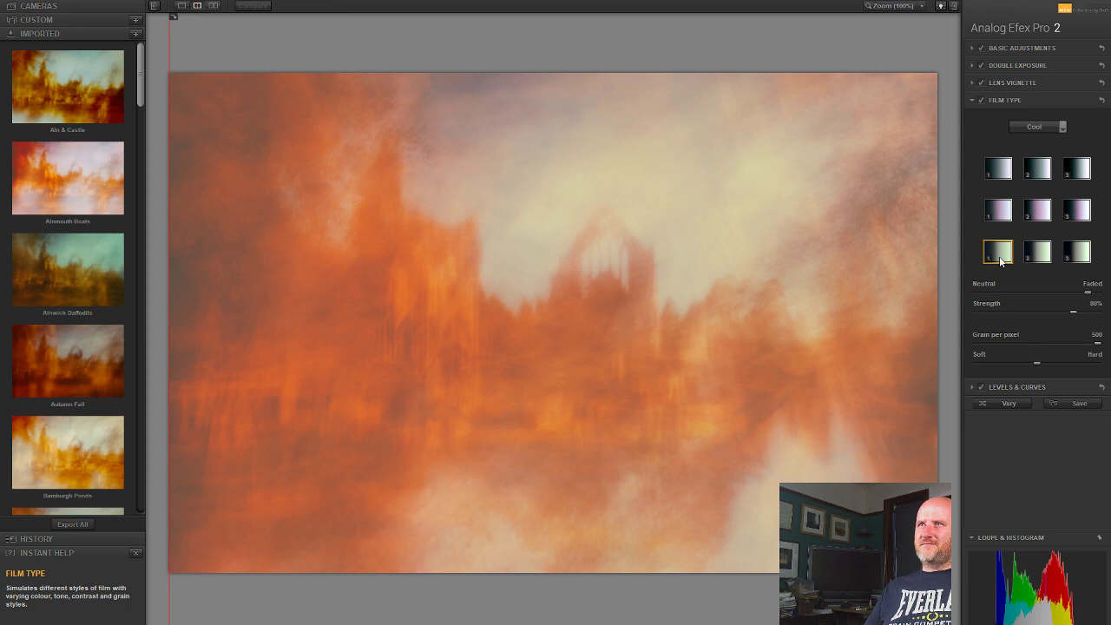
Step: Change the film type to Warm and apply swatch 1 of the third row after trying the first two rows
click(1042, 128)
click(1038, 141)
click(999, 169)
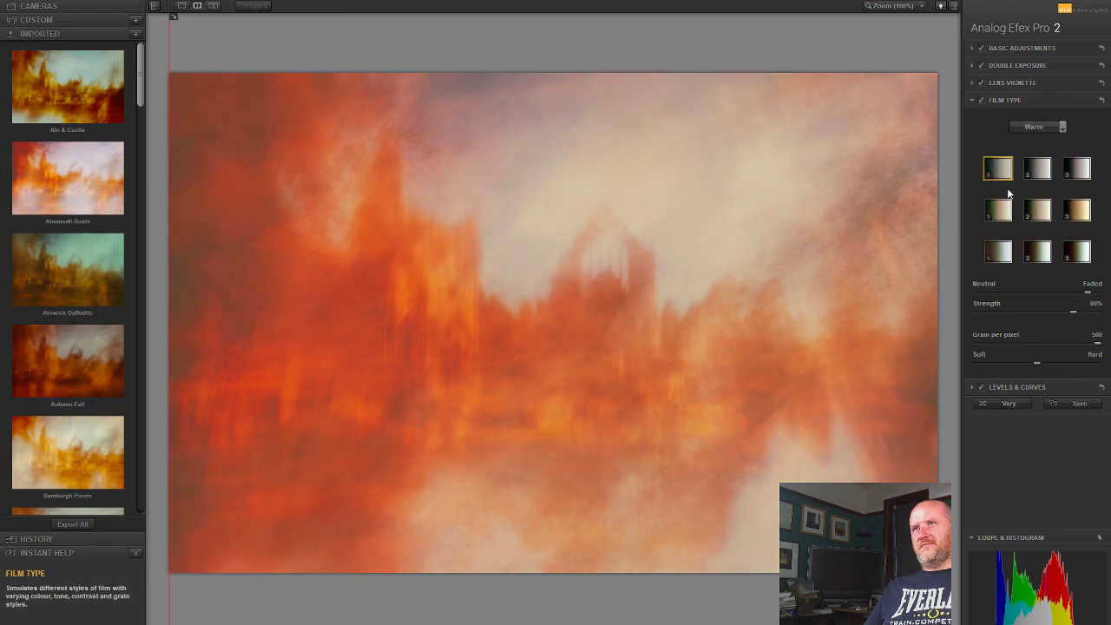
click(1005, 213)
click(1007, 252)
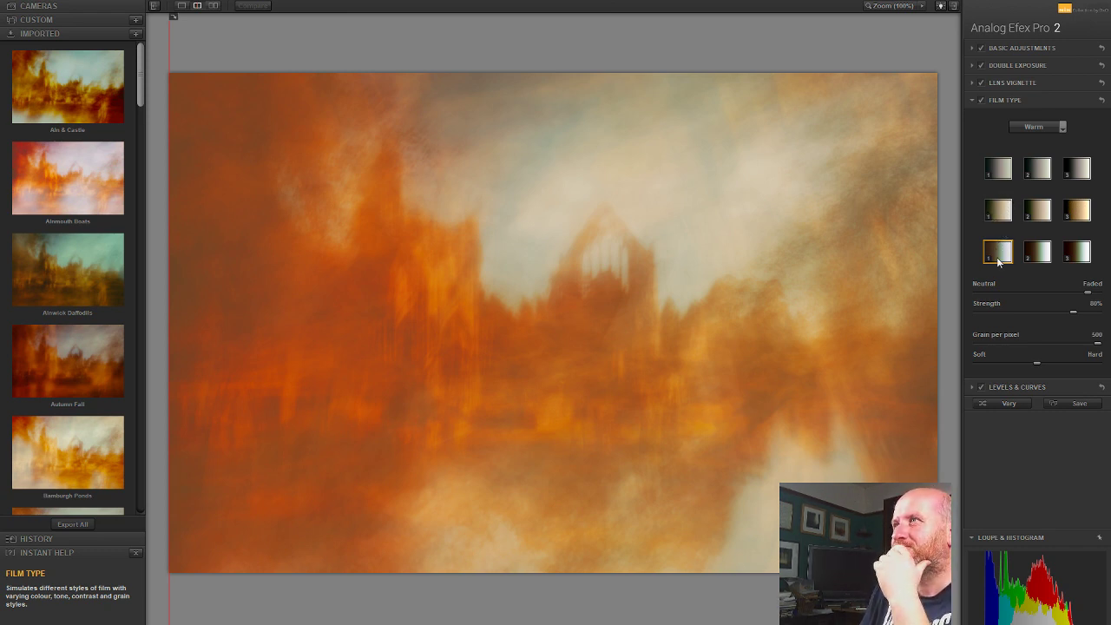
Step: Reduce the film's fade slightly towards Neutral and set its Strength to 83%
click(1086, 293)
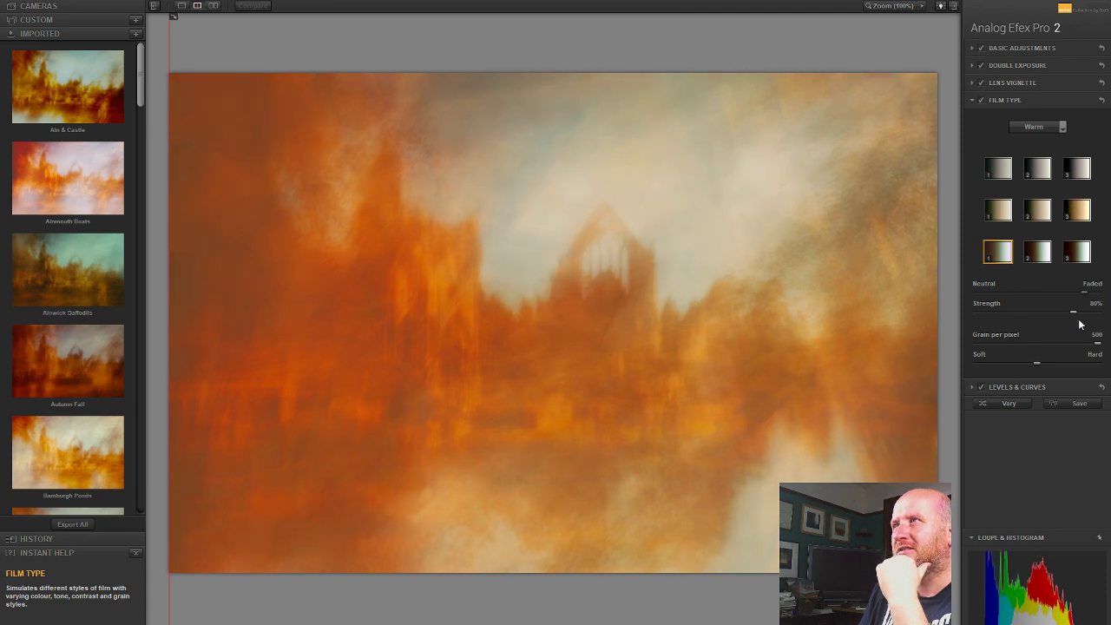
drag(1072, 312, 1076, 336)
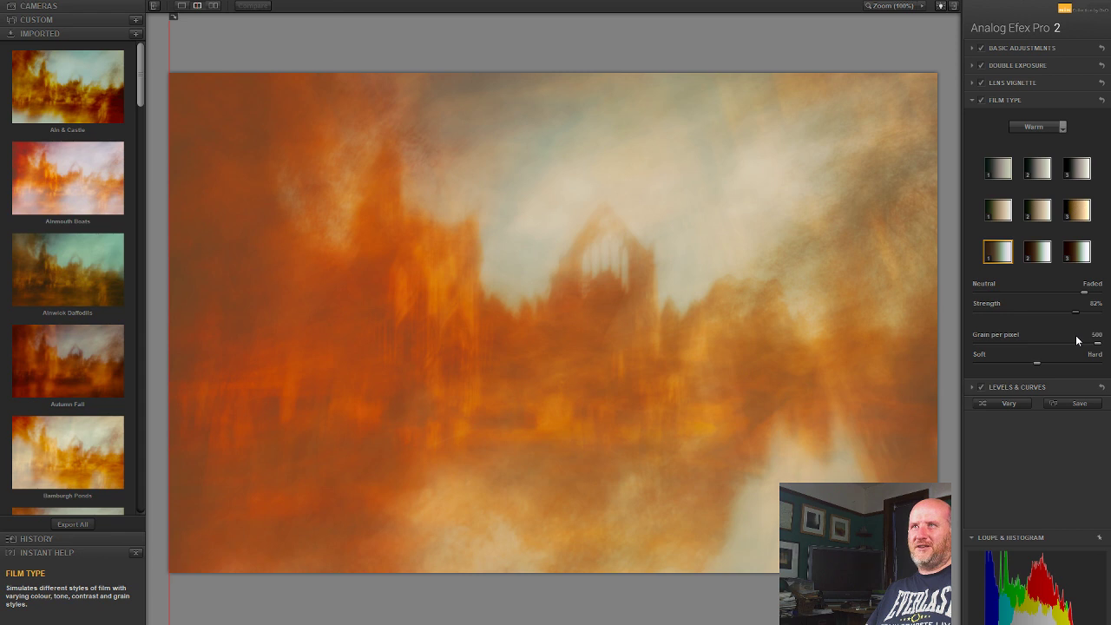
drag(1076, 336, 1077, 336)
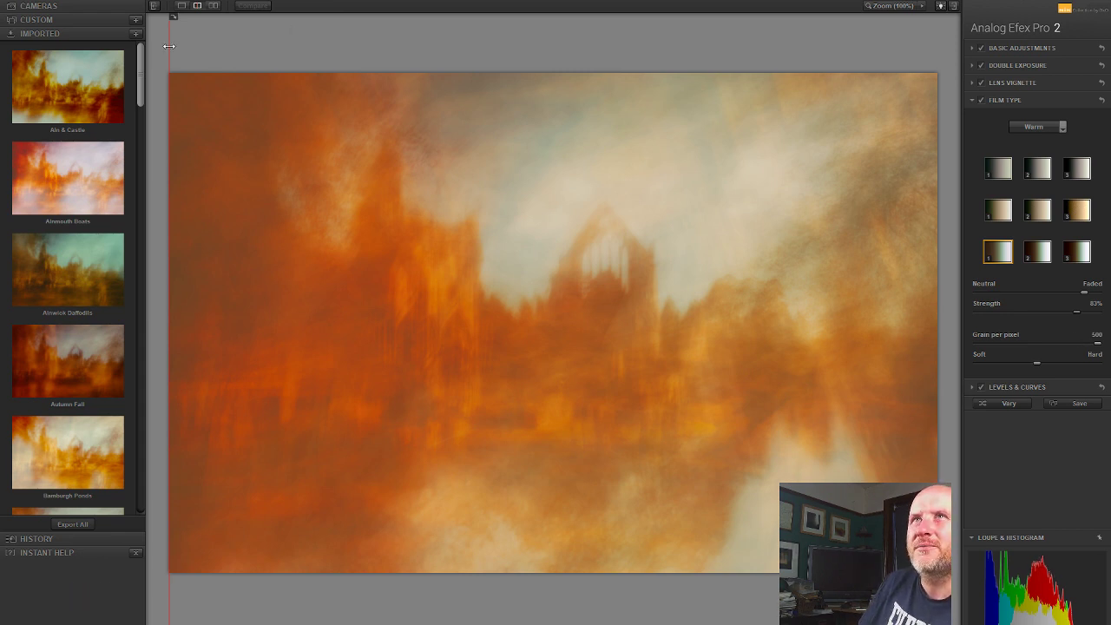
drag(169, 46, 145, 111)
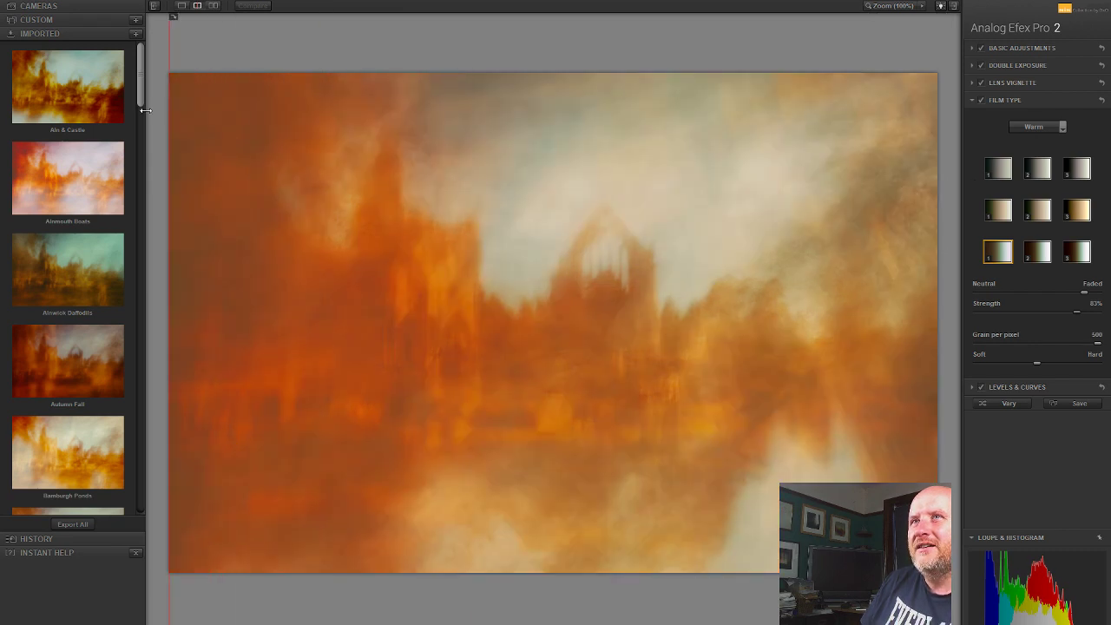
click(1084, 293)
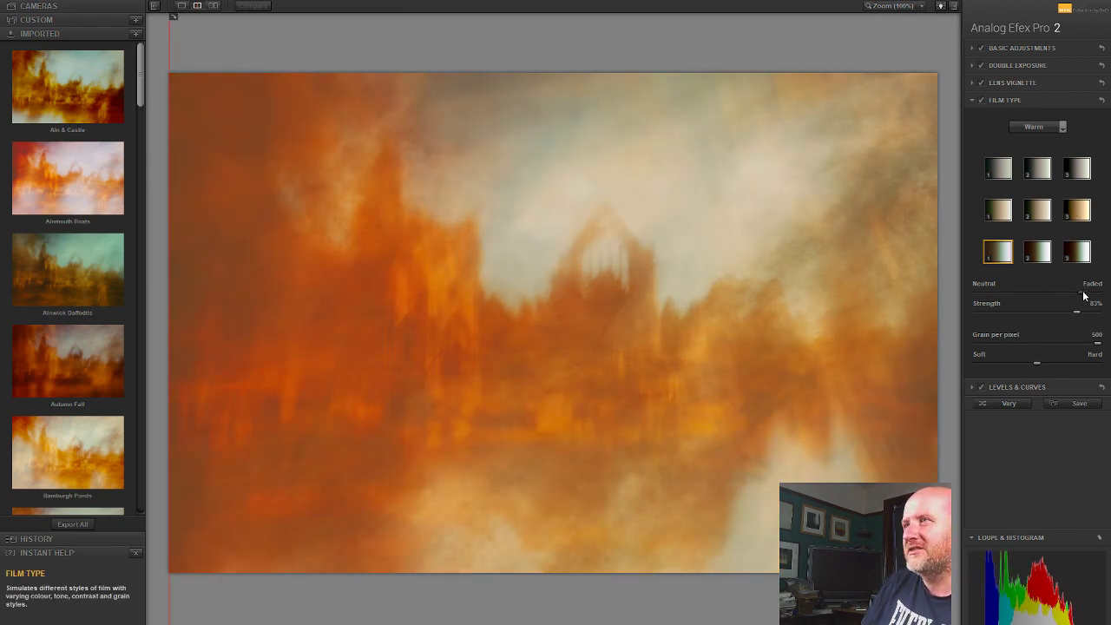
Step: Toggle the Levels & Curves filter to preview its effect, leaving it switched off
click(980, 387)
click(981, 387)
click(980, 387)
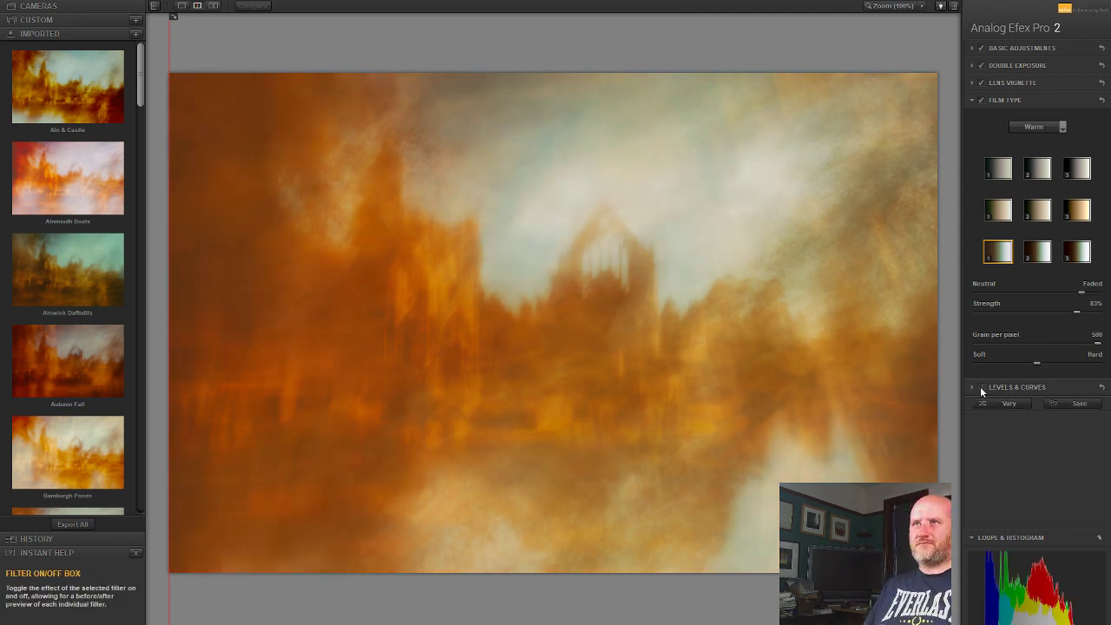
Step: Compare the image with and without the Levels & Curves filter, leaving the filter switched on
click(980, 386)
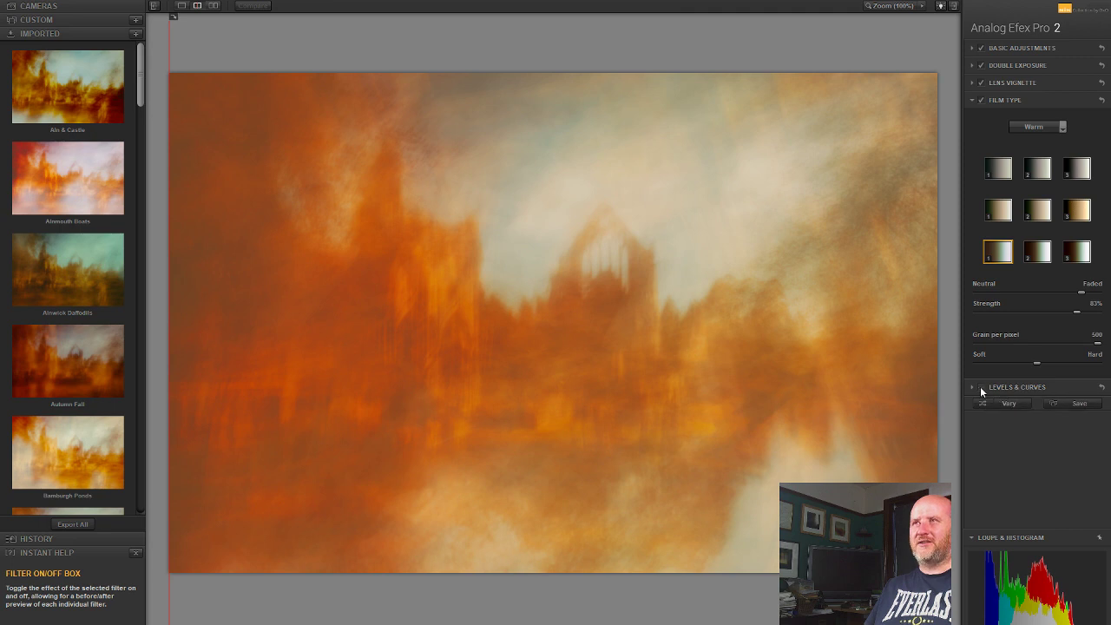
click(980, 387)
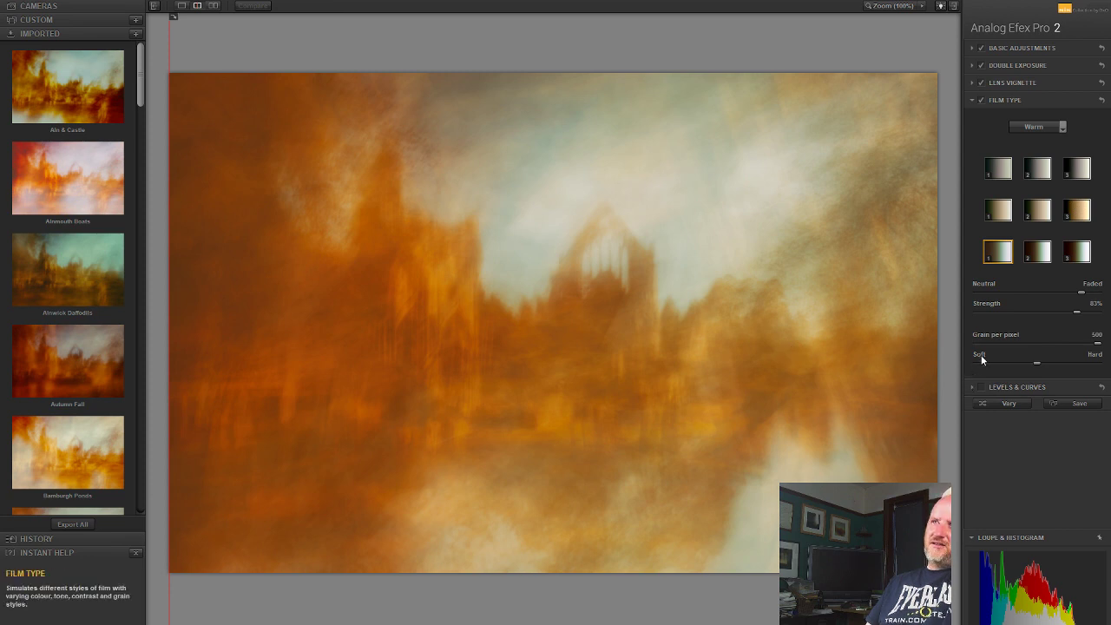
click(980, 386)
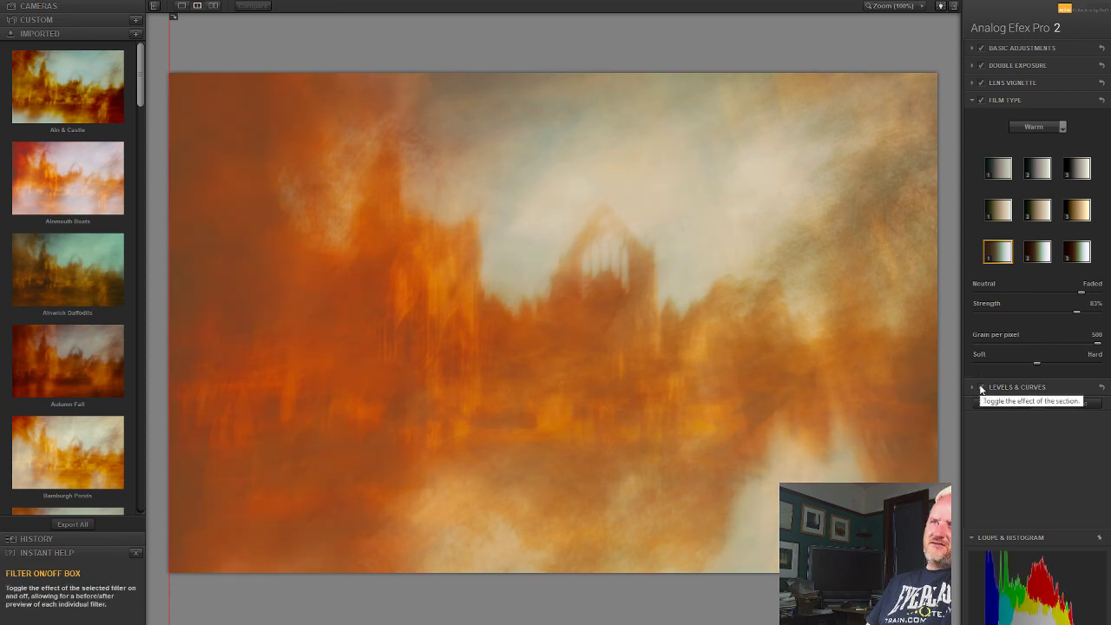
click(980, 386)
click(981, 388)
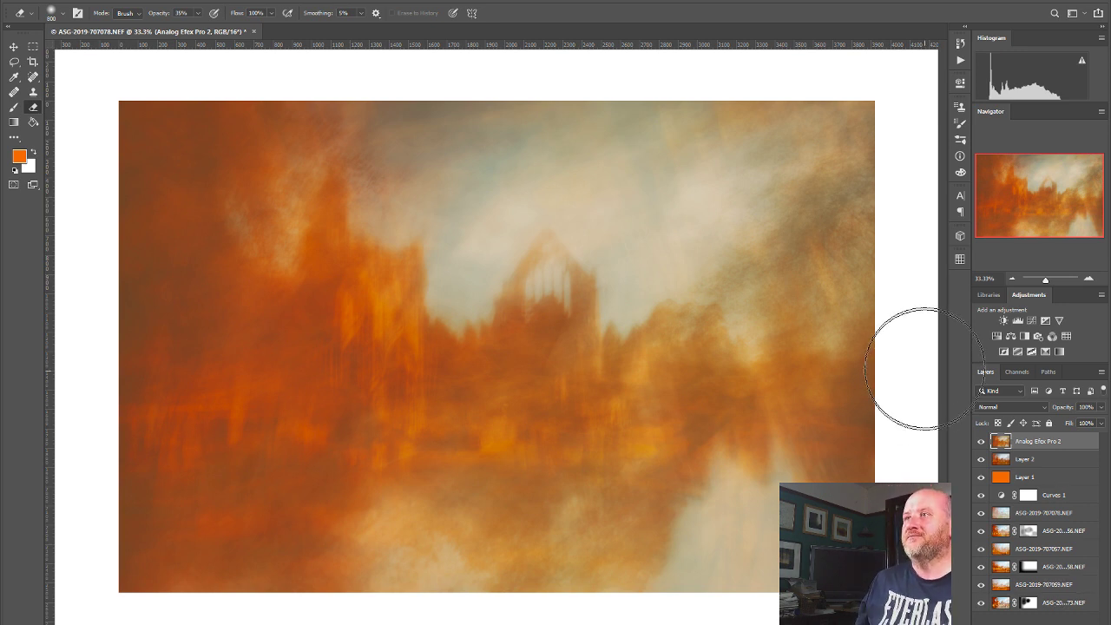
Step: Back in Photoshop, toggle the Analog Efex Pro 2 layer to compare before and after, leaving it visible in Normal mode
click(982, 442)
click(982, 442)
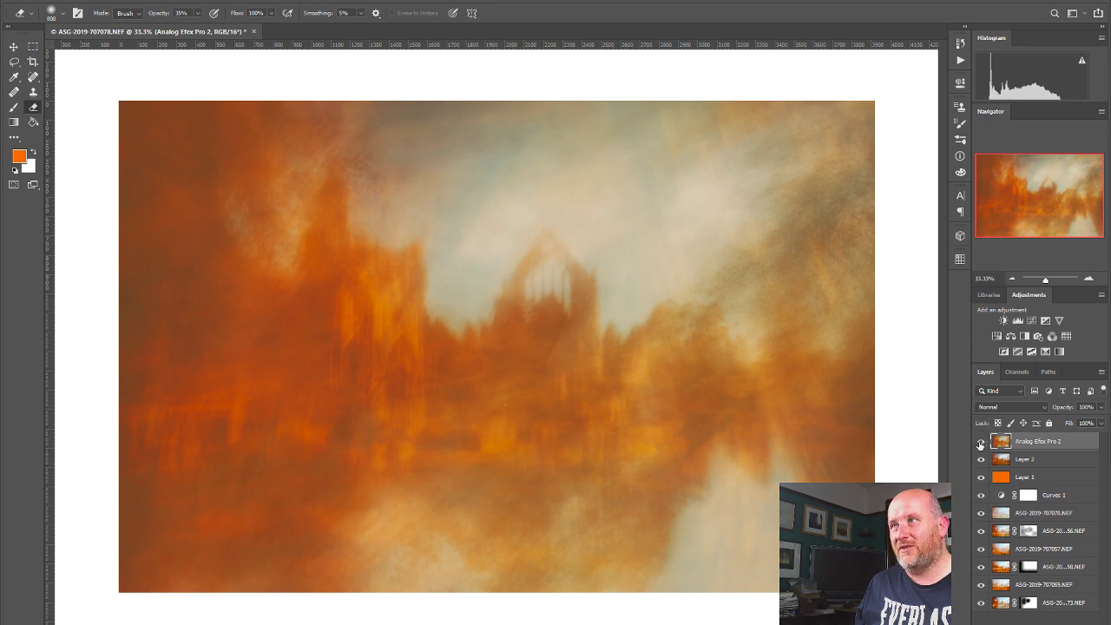
click(982, 441)
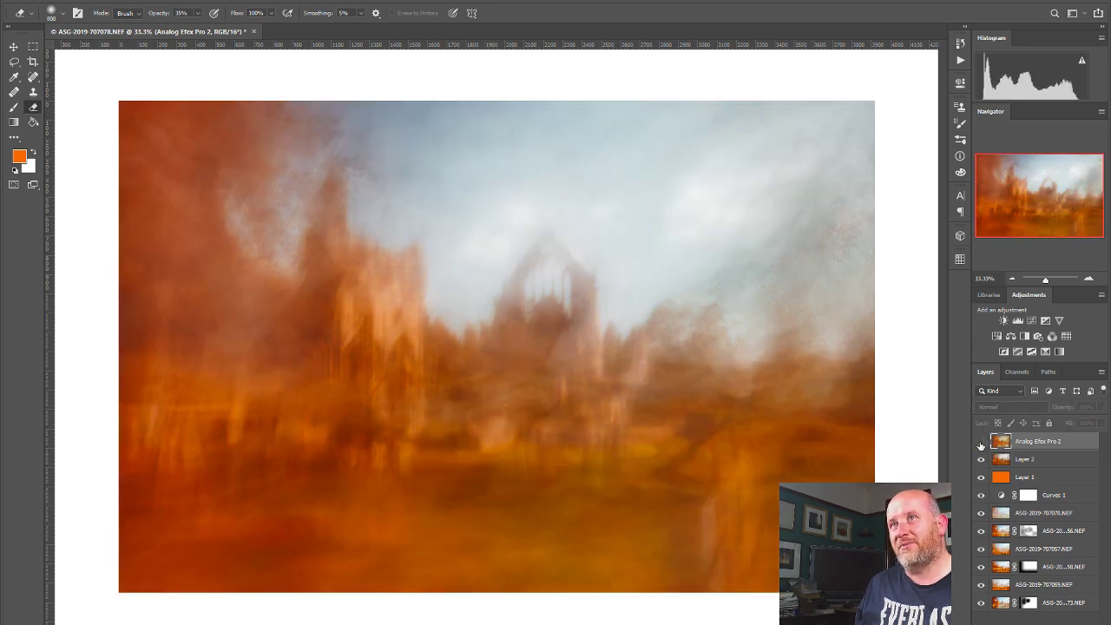
click(981, 442)
click(981, 442)
click(981, 442)
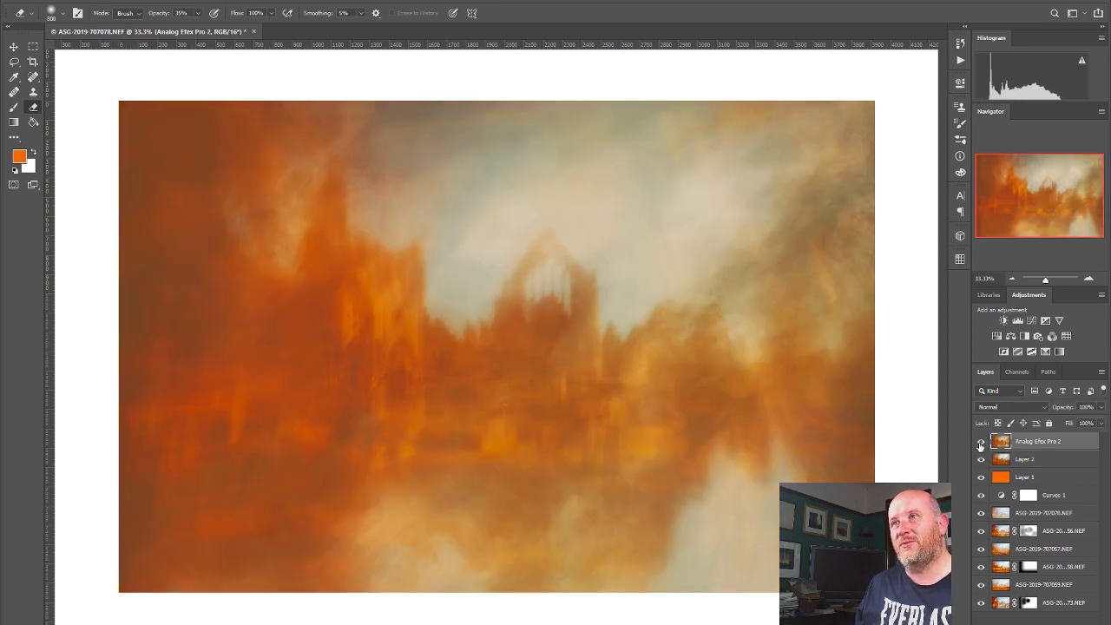
click(980, 442)
click(981, 442)
click(981, 441)
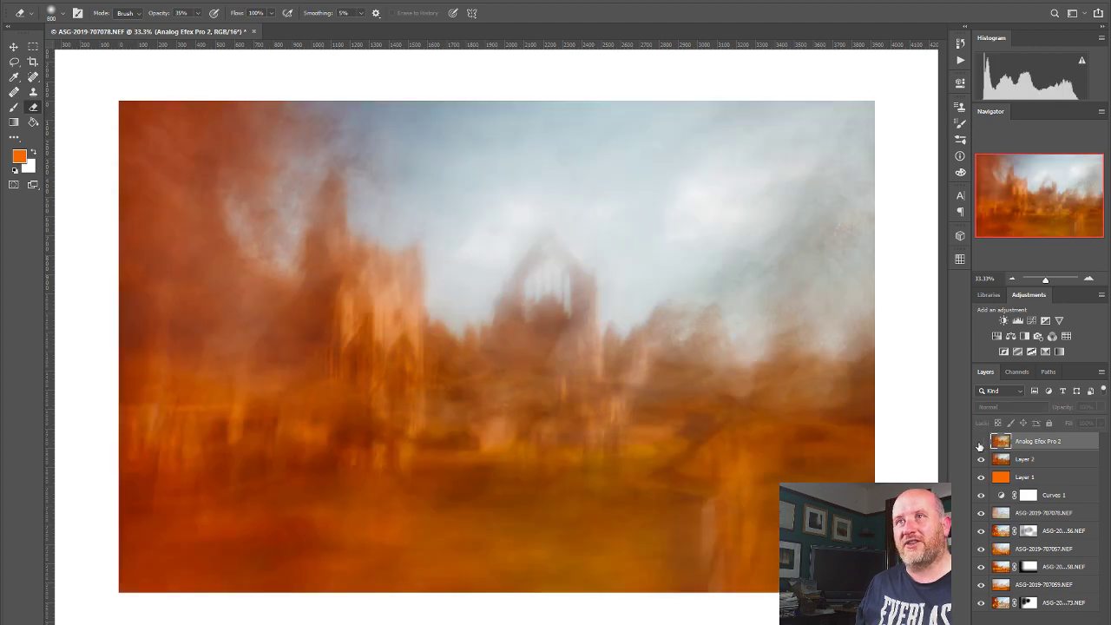
click(13, 46)
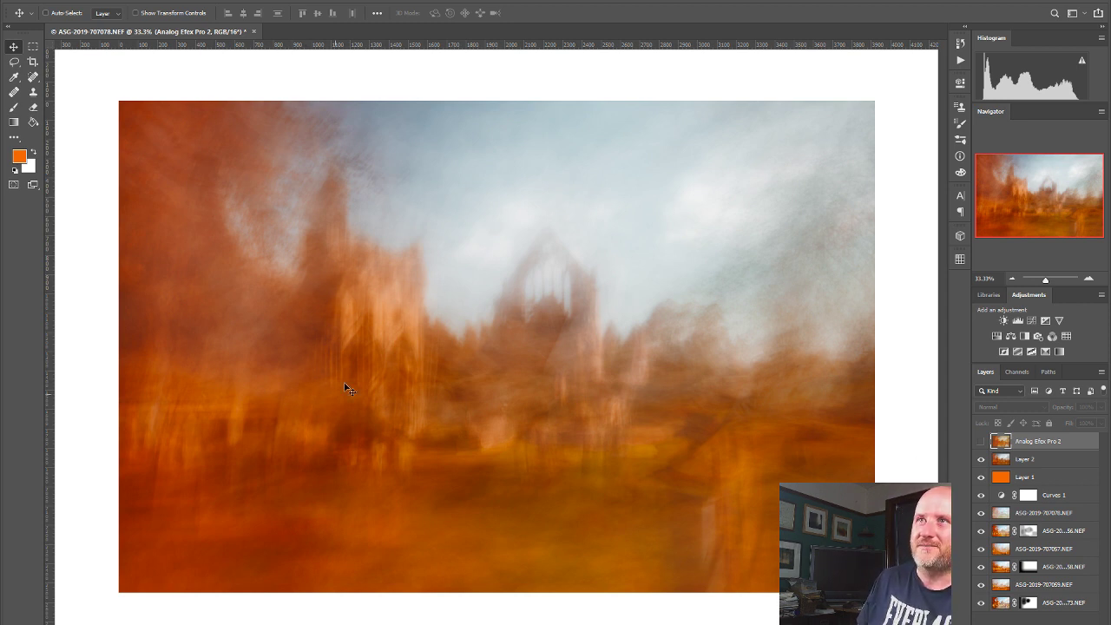
click(981, 442)
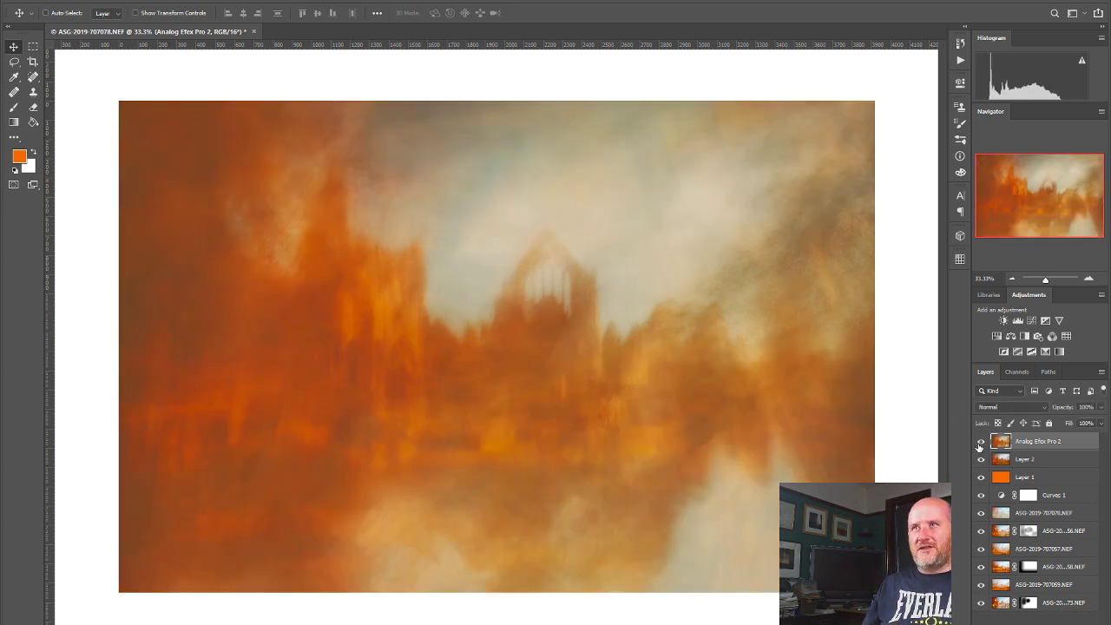
click(1006, 407)
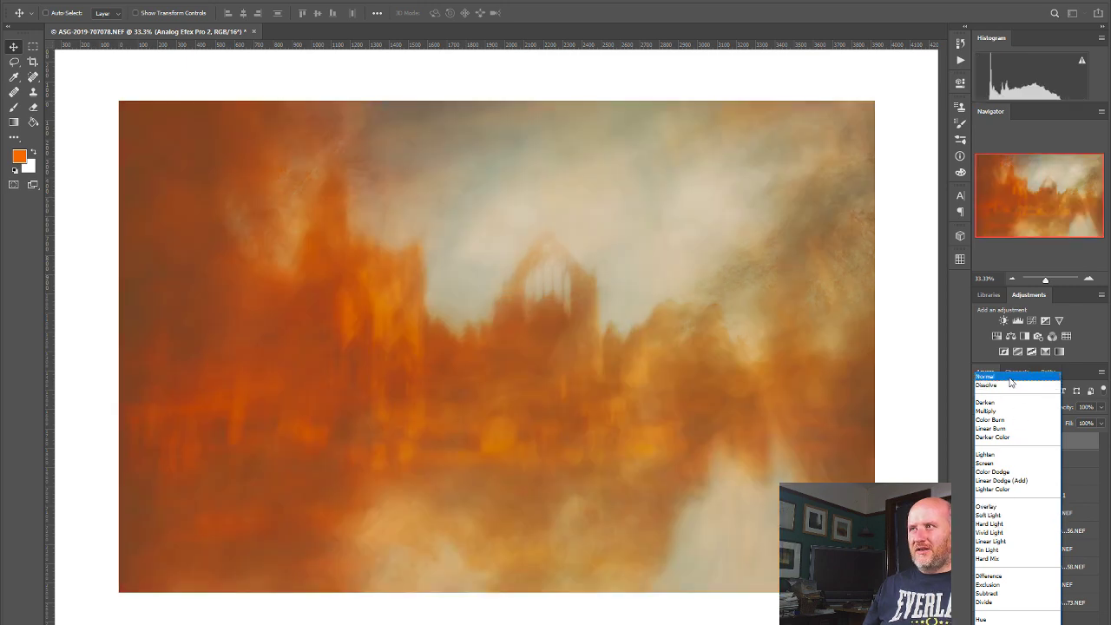
click(1008, 375)
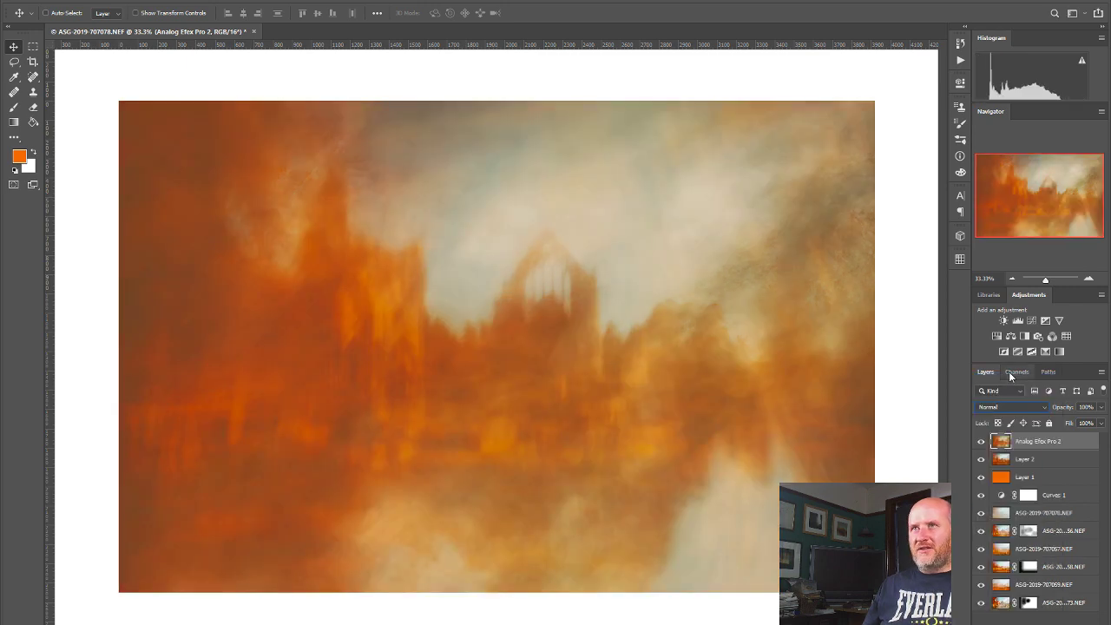
Step: Duplicate Layer 2 and move the copy above the Analog Efex Pro 2 layer
click(1028, 460)
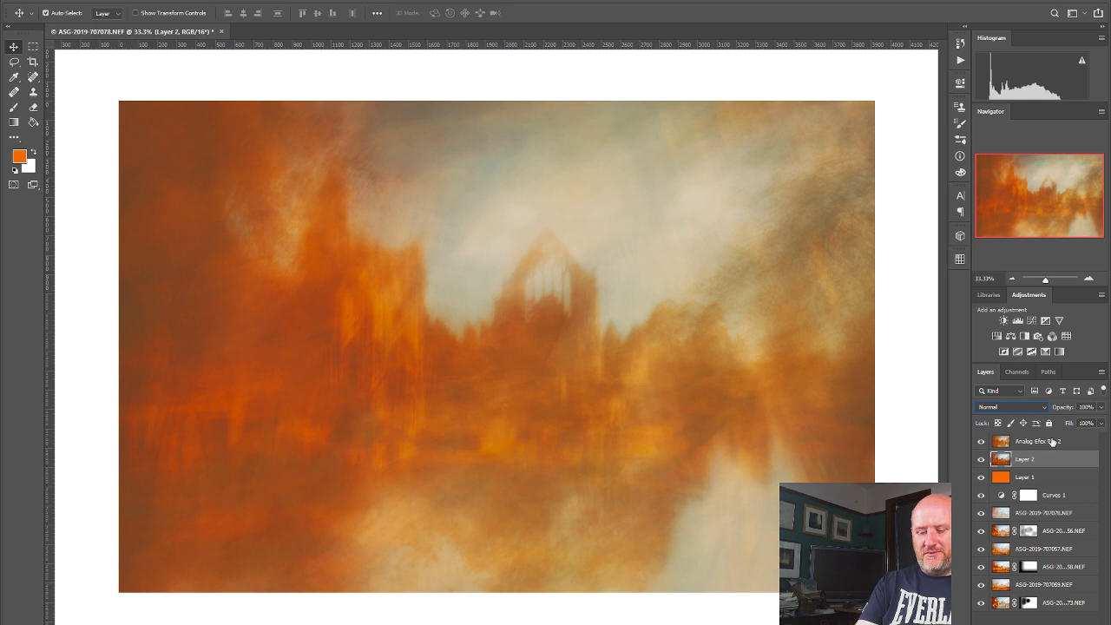
key(ctrl+j)
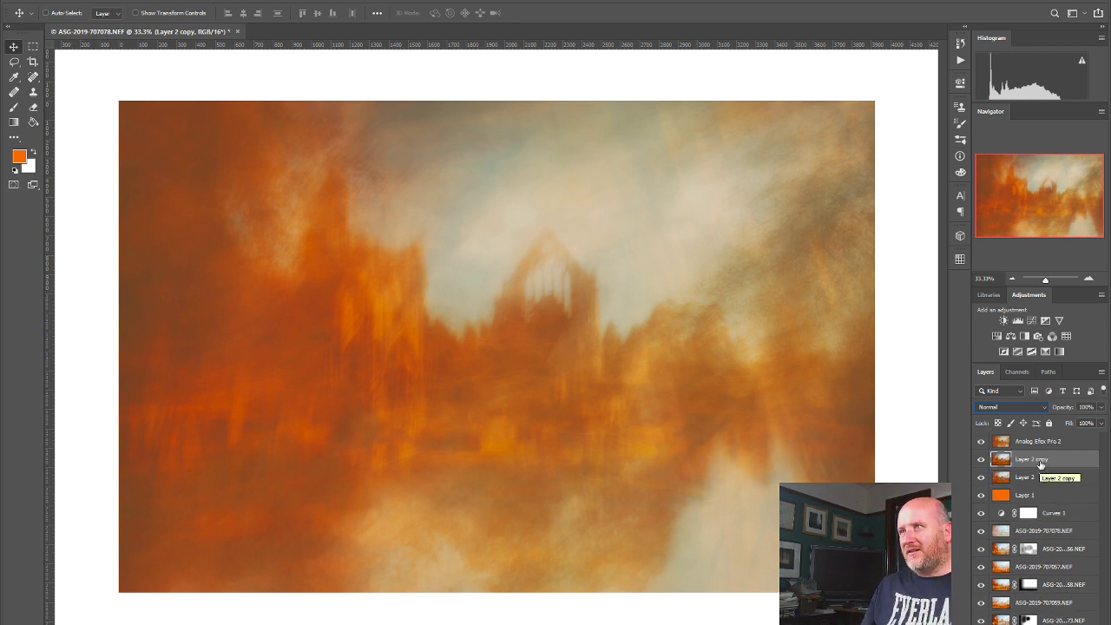
drag(1041, 464, 1024, 422)
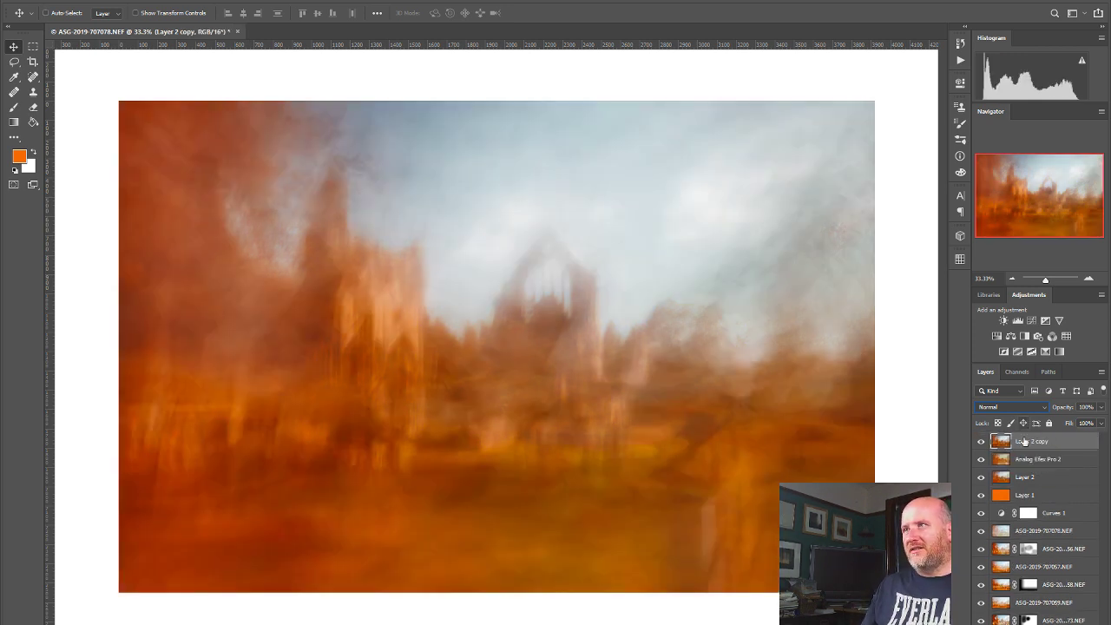
Step: Try the Layer 2 copy in Soft Light blending mode at 49% opacity
click(1012, 408)
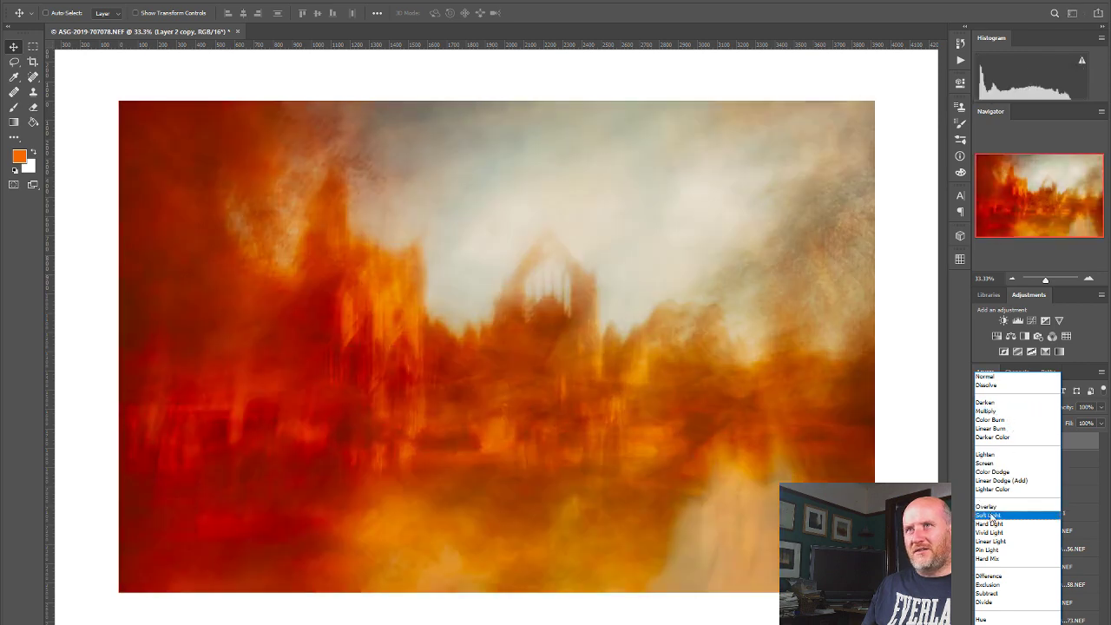
click(989, 516)
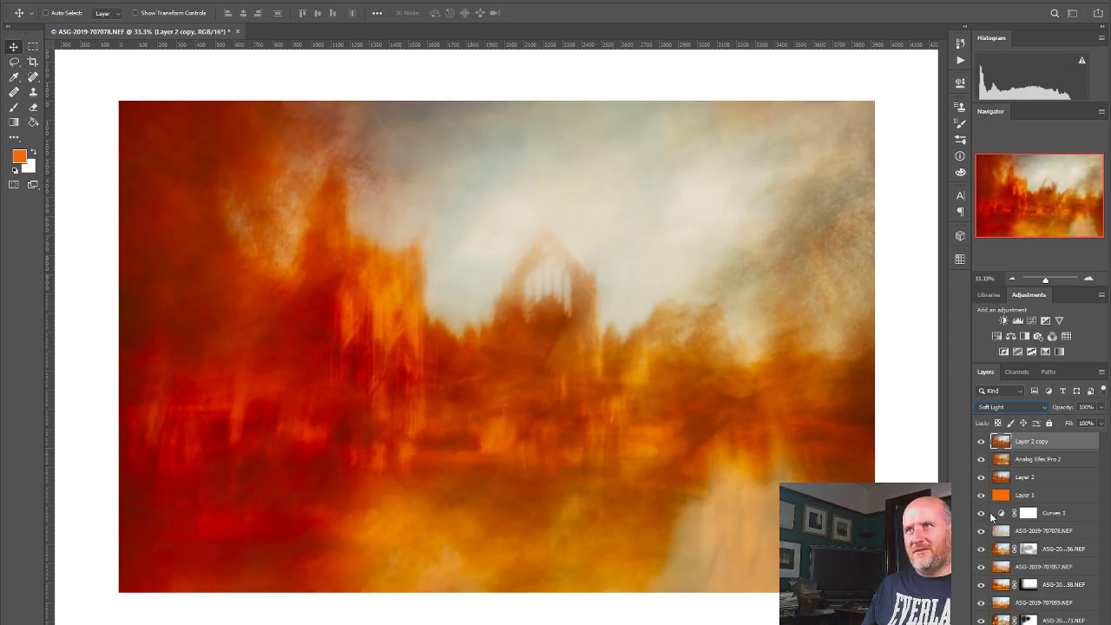
click(1099, 408)
click(1059, 422)
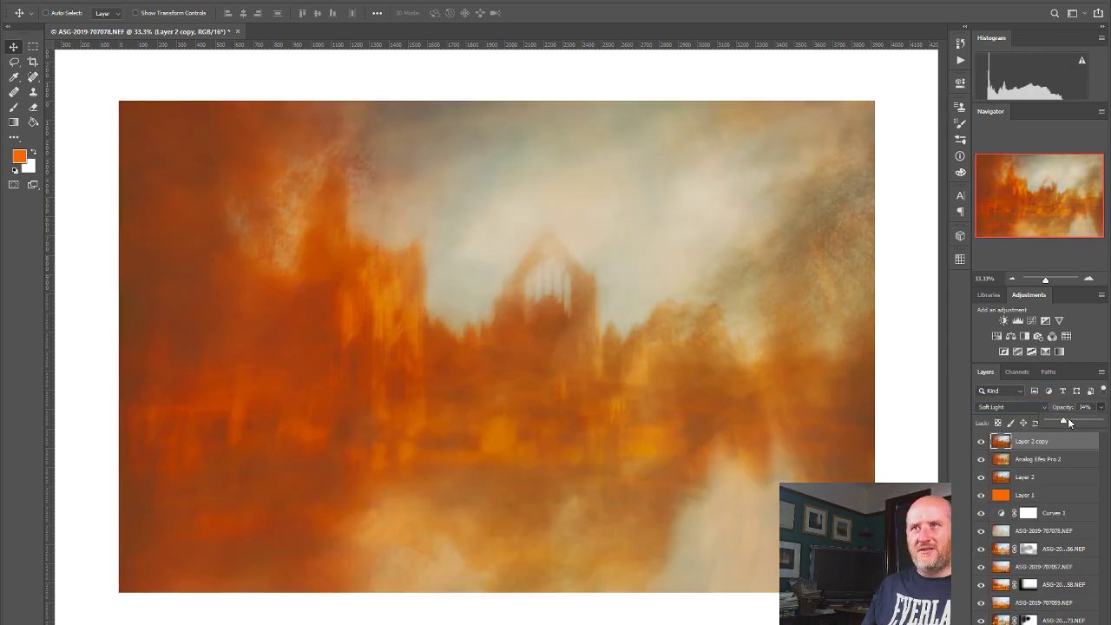
drag(1069, 422, 1078, 422)
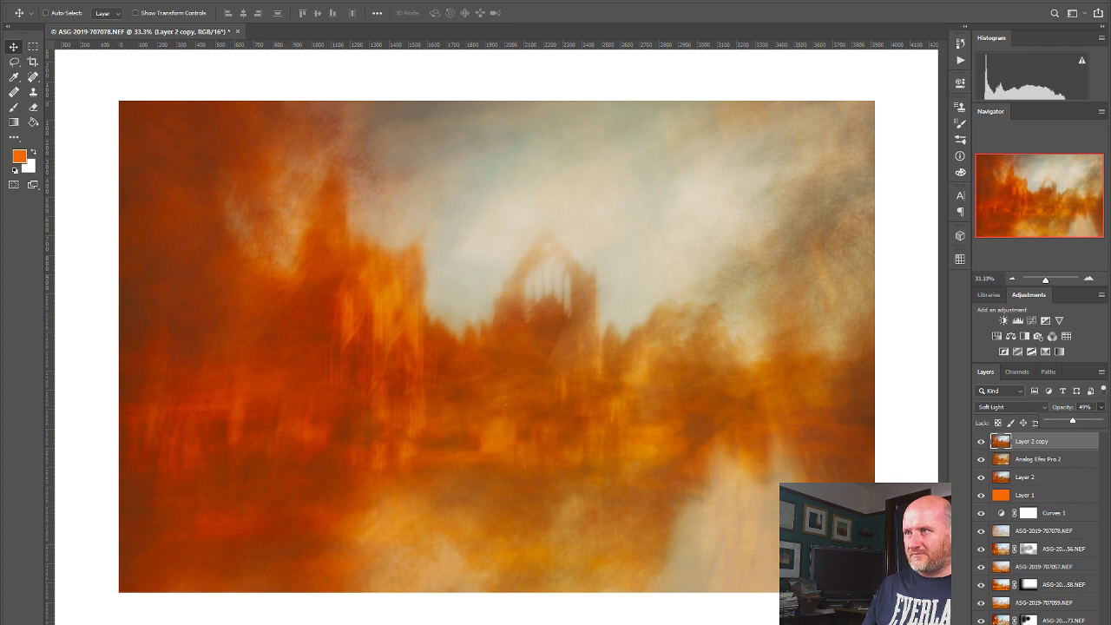
Step: Add a black mask to the Layer 2 copy and paint white at 100% brush opacity over the left-hand ruins
key(d)
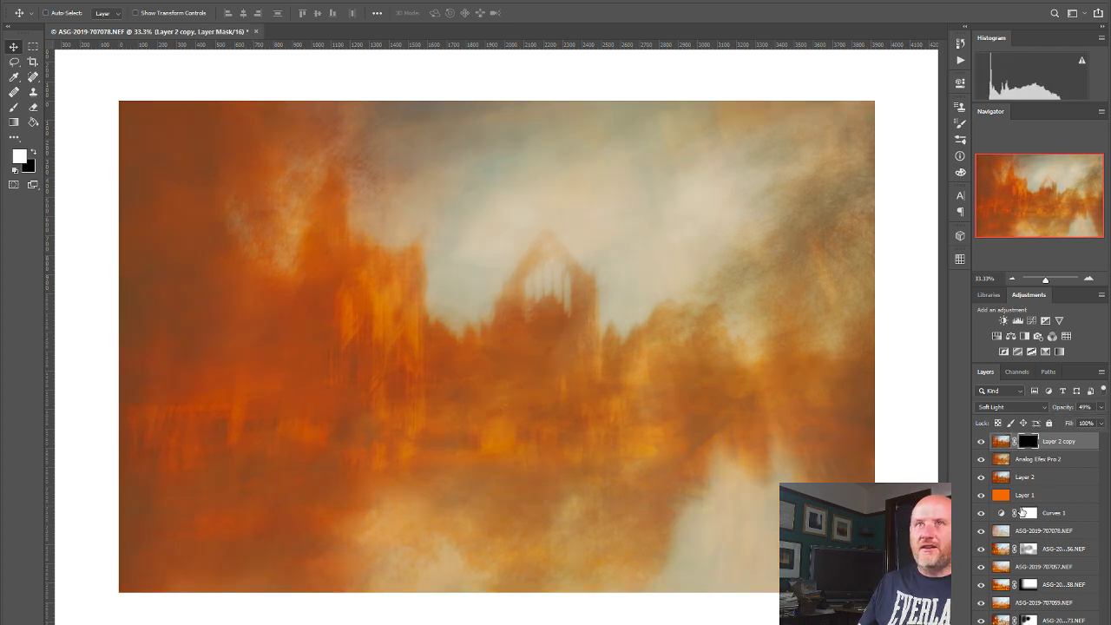
click(17, 108)
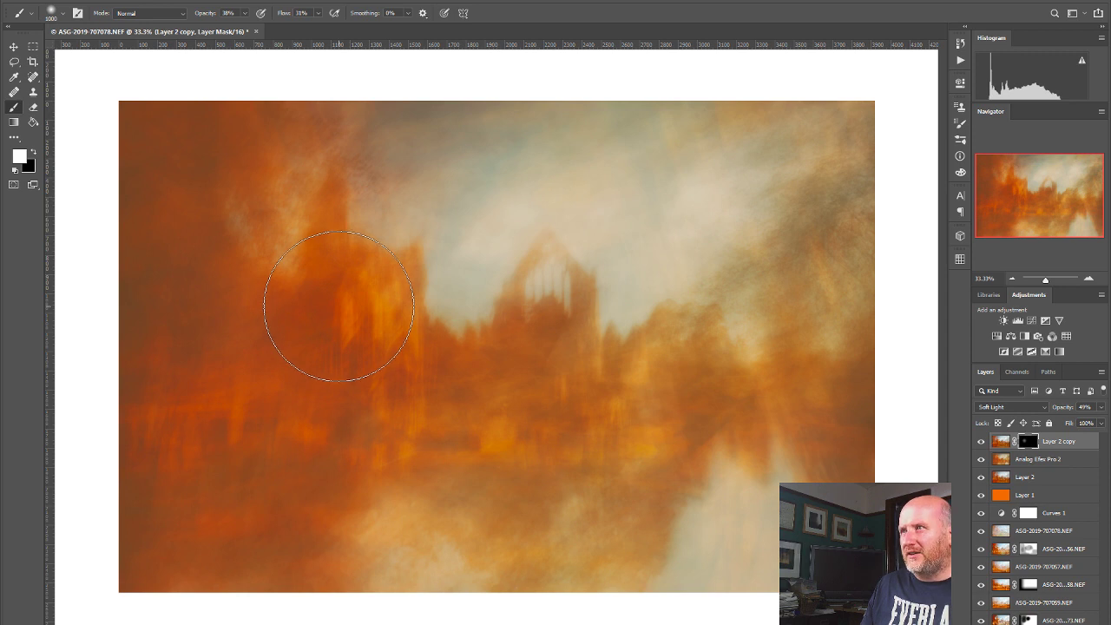
click(244, 17)
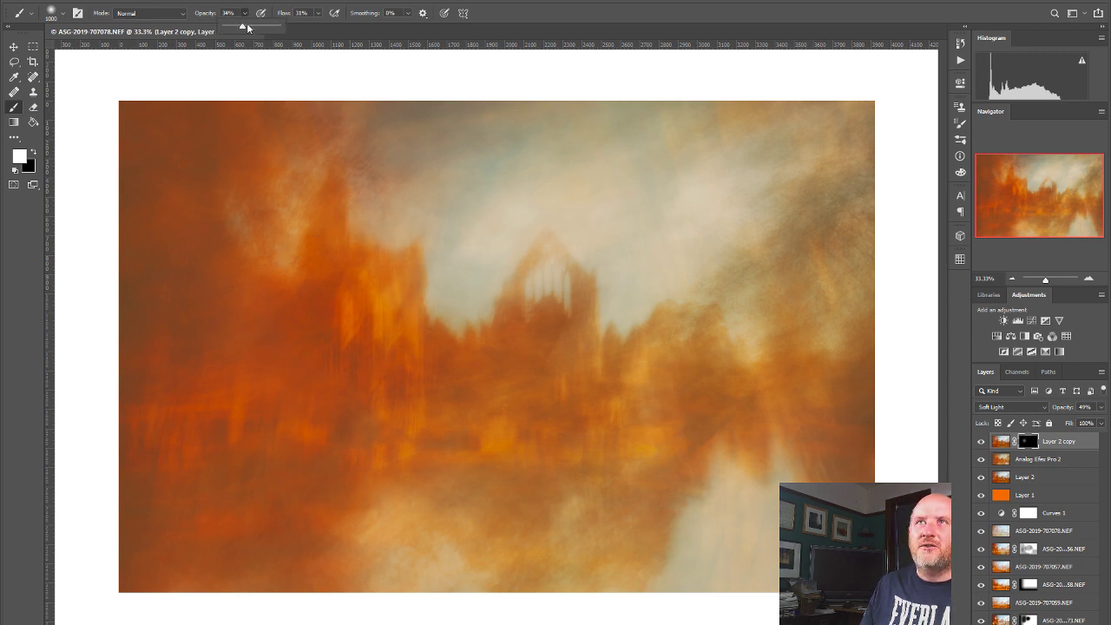
drag(242, 29, 347, 26)
mouse_move(339, 293)
mouse_down()
mouse_move(344, 366)
mouse_move(323, 303)
mouse_up()
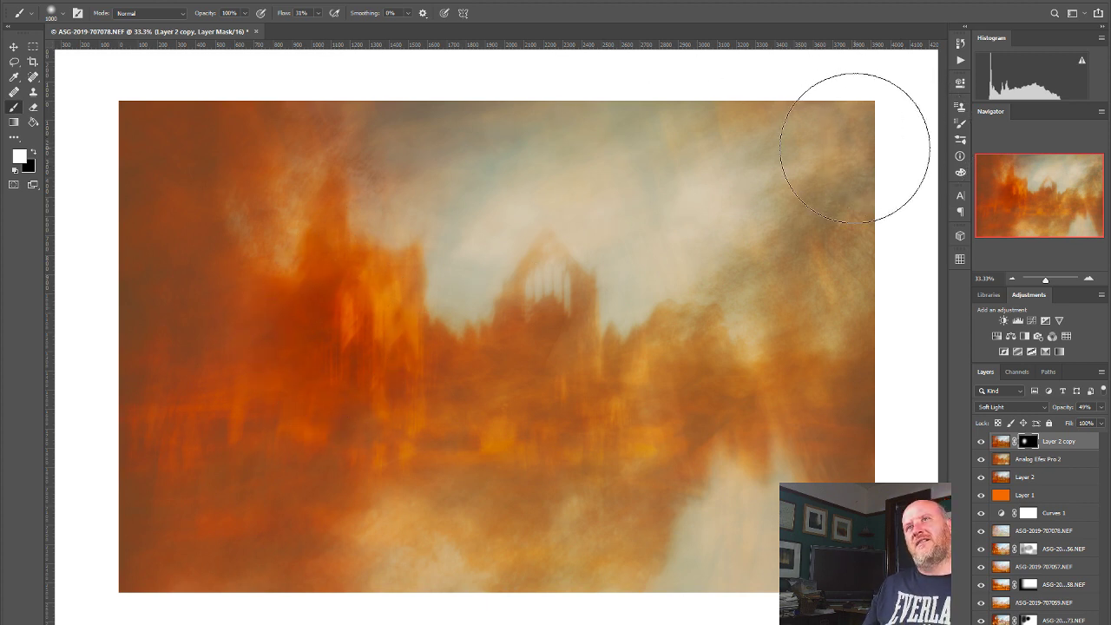
Step: Toggle the masked Layer 2 copy off and on to compare its effect on the ruins
click(976, 442)
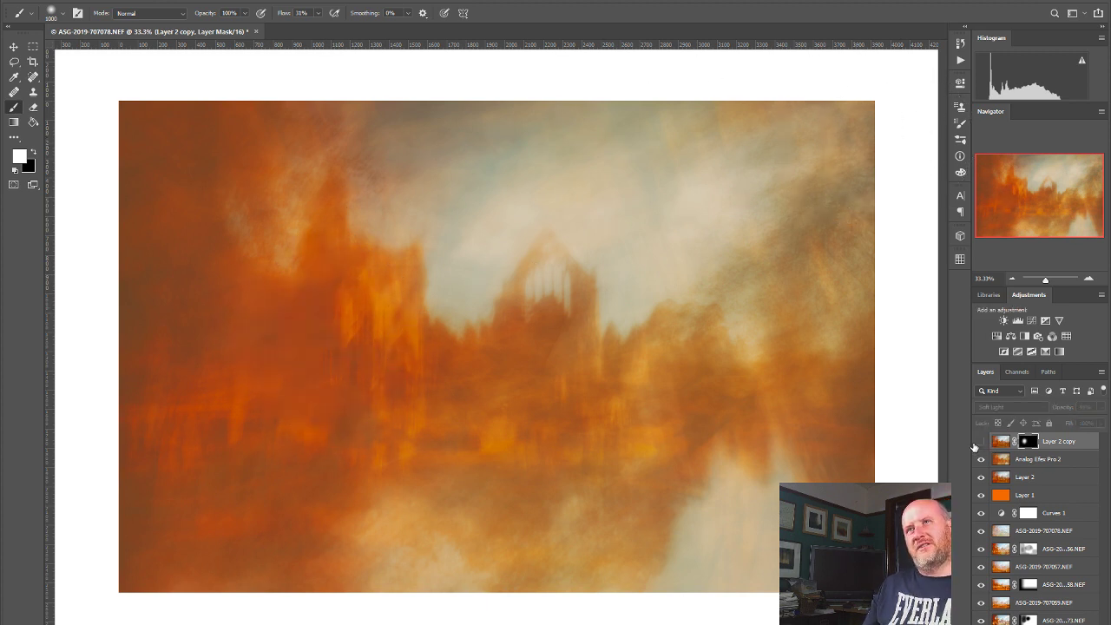
click(975, 443)
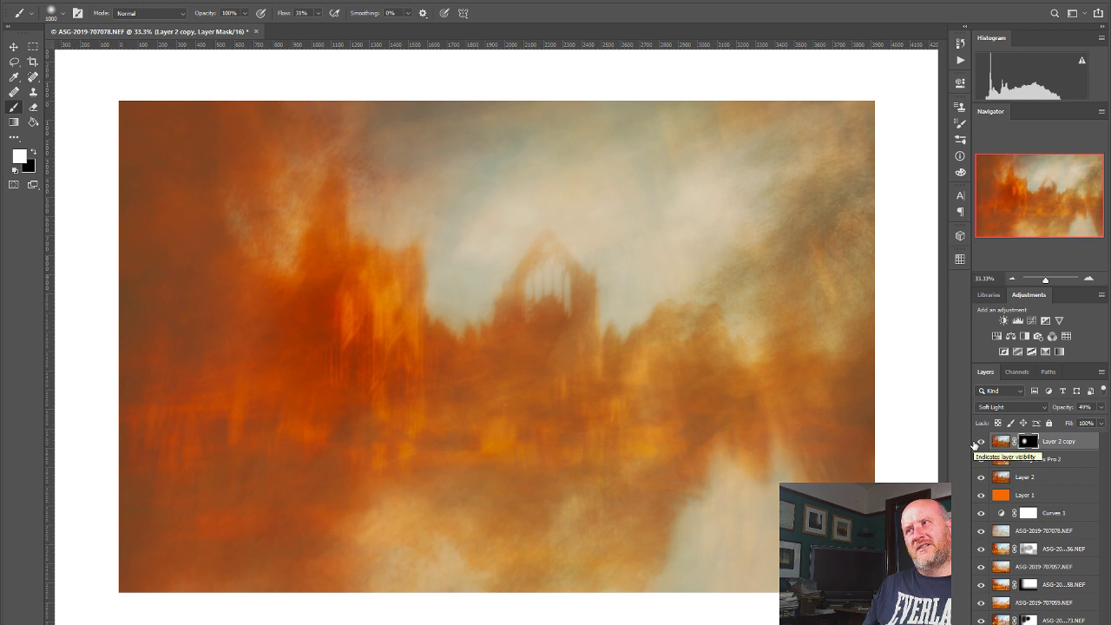
click(976, 442)
click(975, 443)
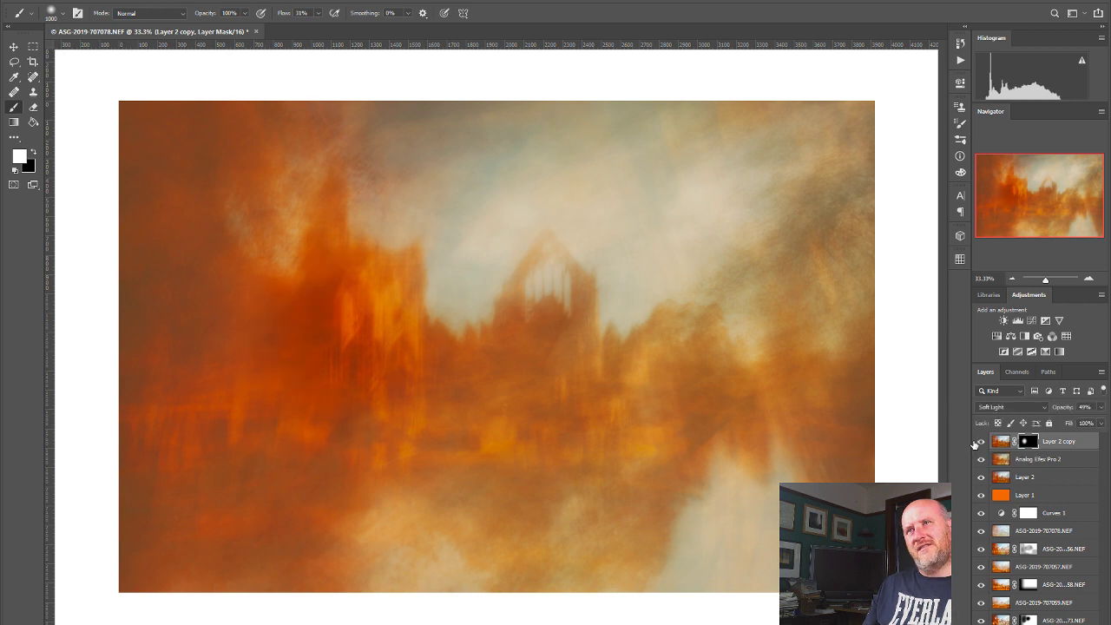
Step: Change the Layer 2 copy's blending mode to Multiply, compare its effect, and set the layer opacity to 28%
click(1006, 408)
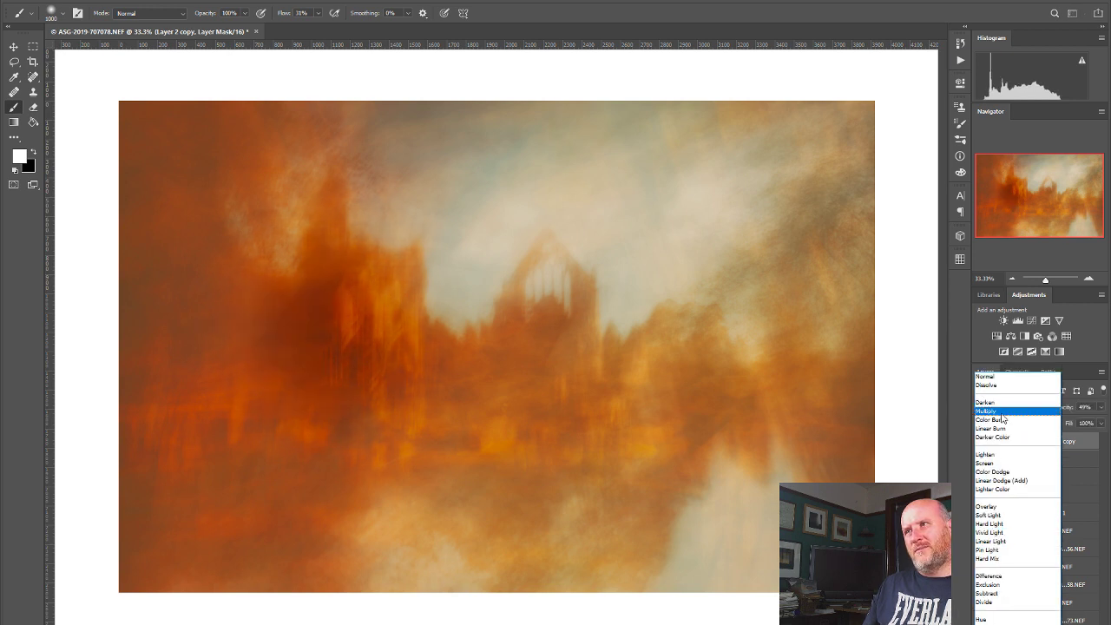
click(990, 410)
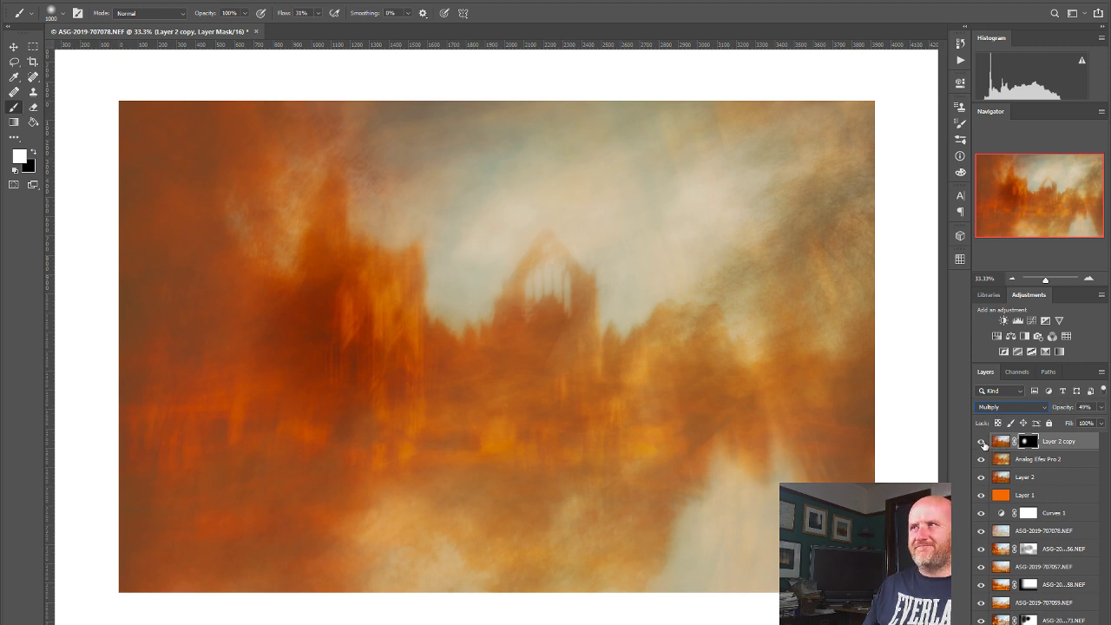
click(980, 442)
click(981, 441)
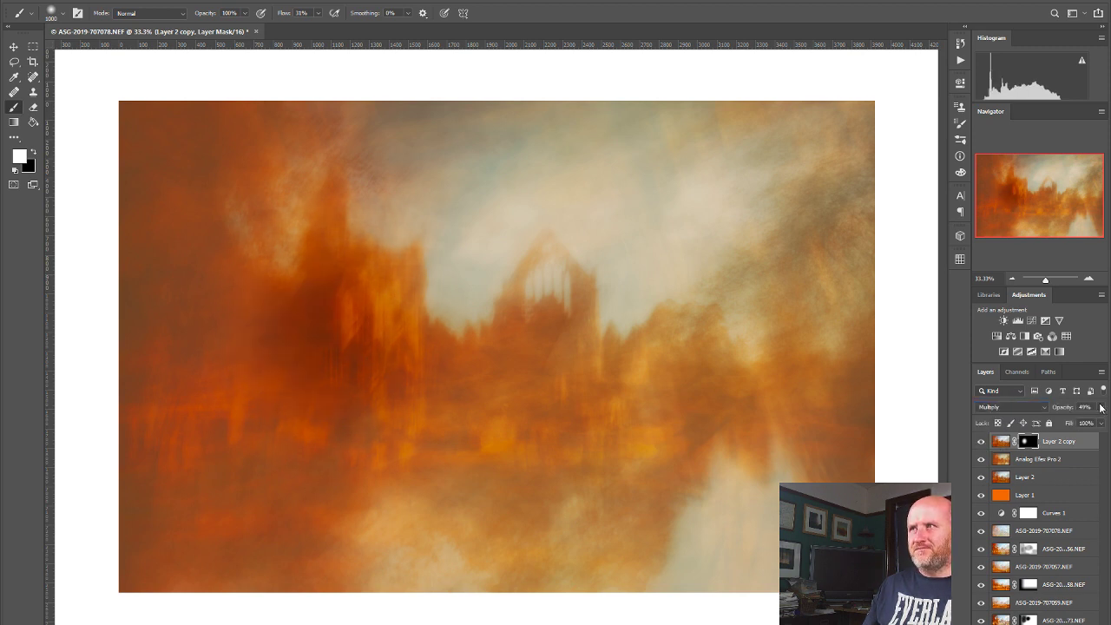
click(1101, 407)
drag(1071, 421, 1100, 422)
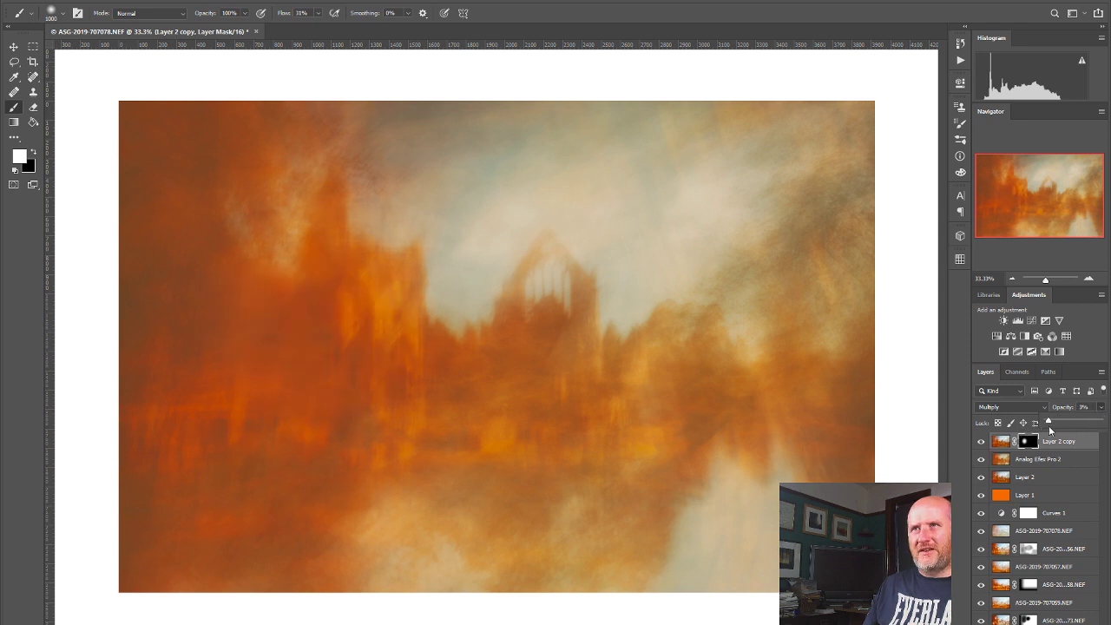
drag(1048, 423, 1065, 423)
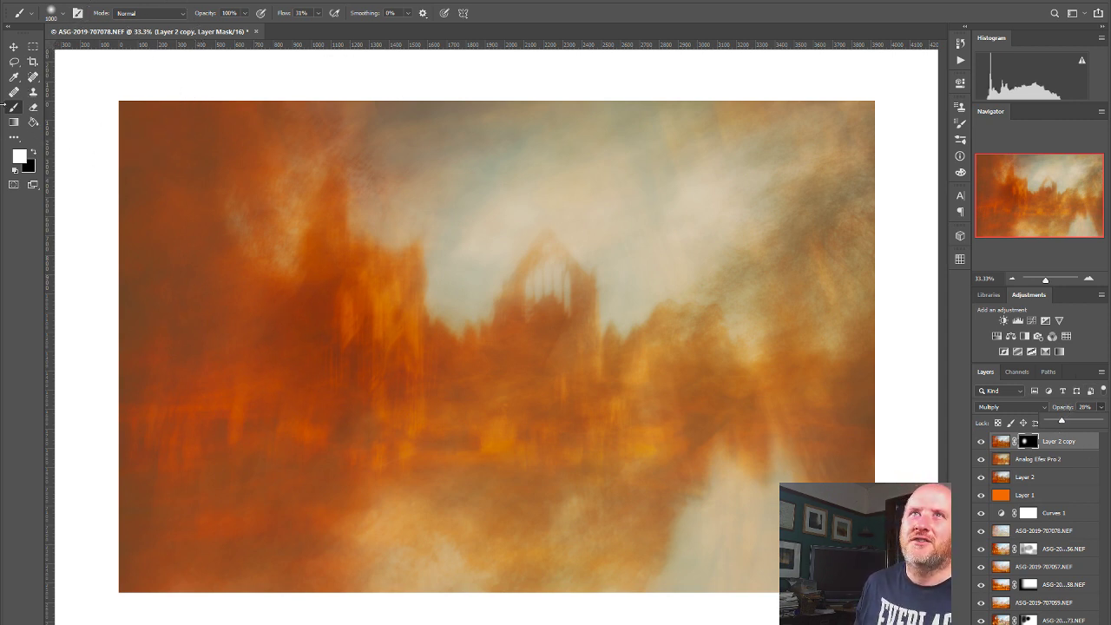
Step: Erase the painted area of the Layer 2 copy's mask around the left-hand ruins with the Eraser at 100% opacity
click(33, 107)
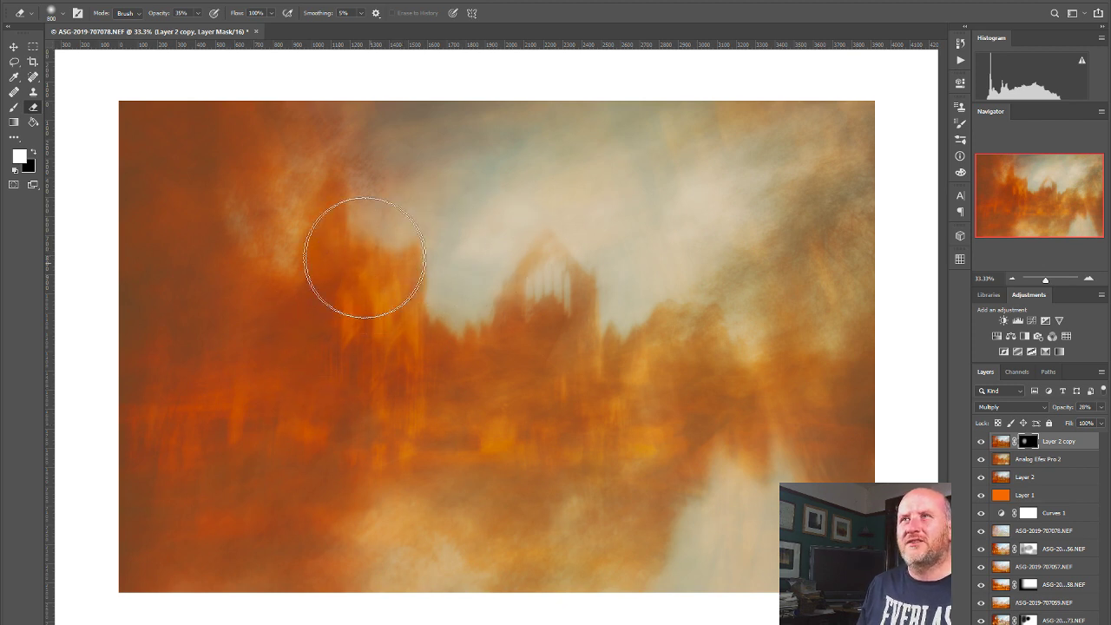
click(198, 13)
drag(196, 29, 369, 4)
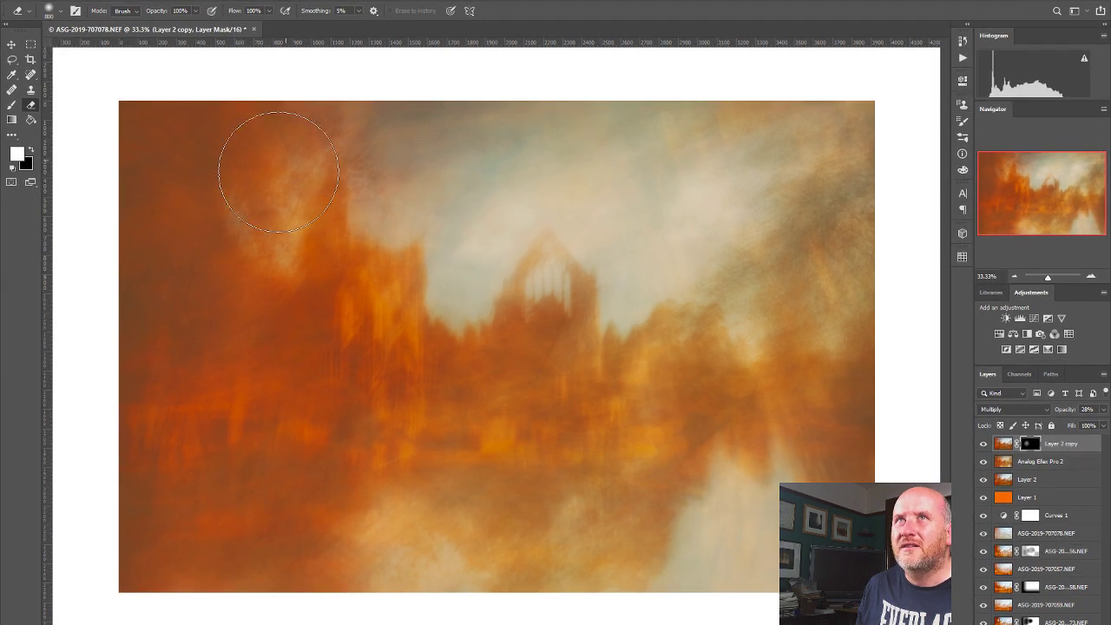
drag(347, 308, 359, 273)
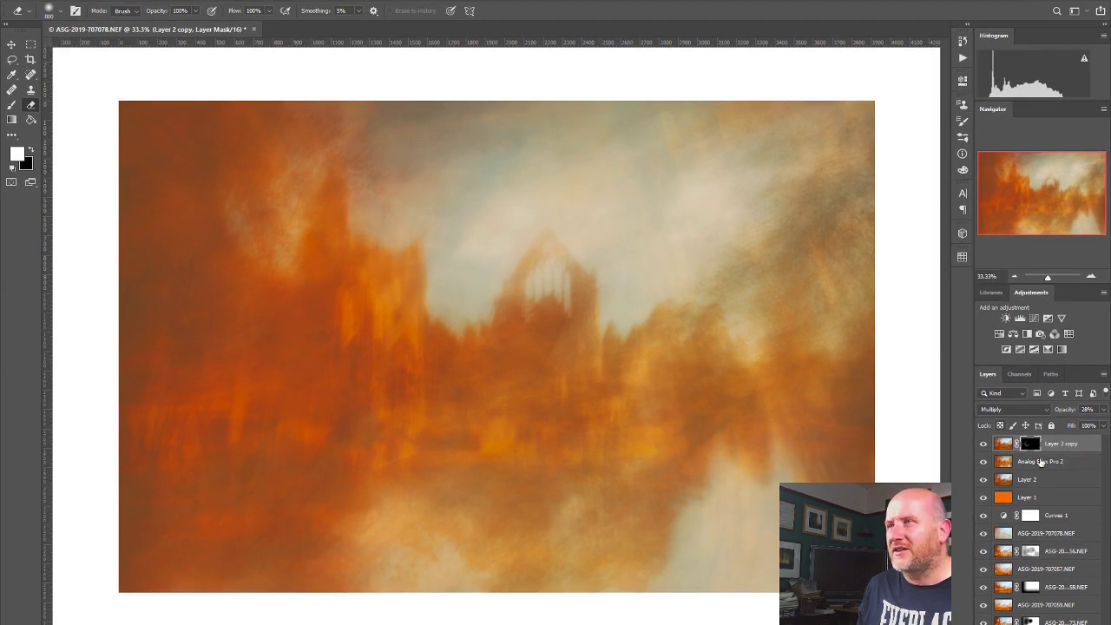
Step: Paint white with a 200 px Brush over the left-hand tower and its reflection on the Layer 2 copy's mask
click(11, 104)
key(bracketright)
key(bracketright)
key(bracketright)
key(bracketright)
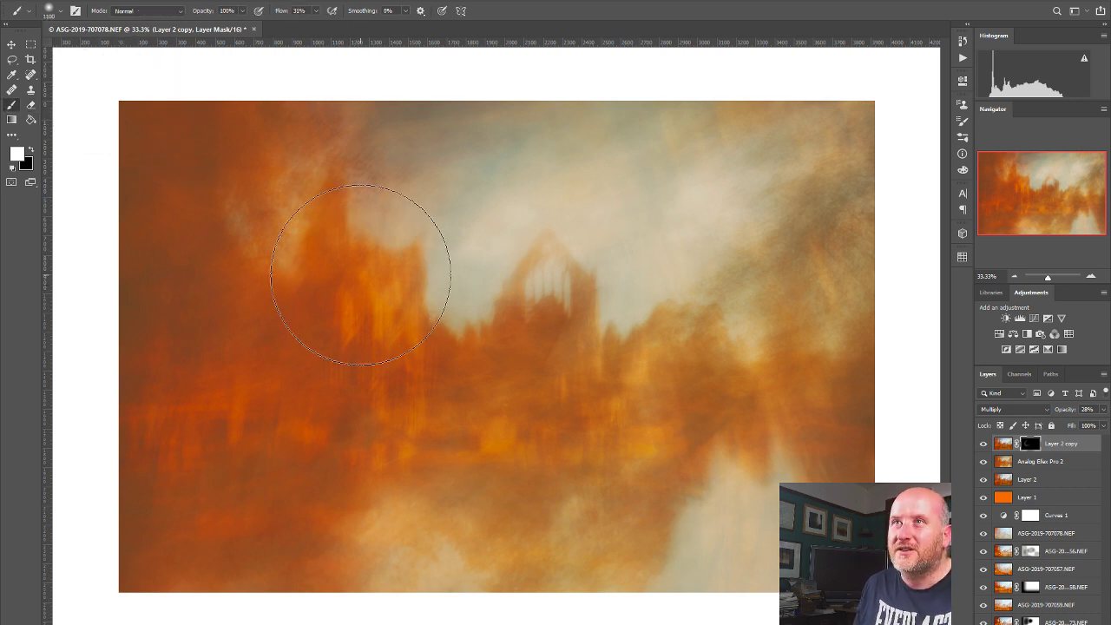
key(bracketleft)
key(bracketleft)
key(bracketleft)
key(bracketleft)
key(bracketleft)
key(bracketleft)
key(bracketleft)
key(bracketleft)
key(bracketleft)
key(bracketleft)
key(bracketleft)
key(bracketleft)
key(bracketleft)
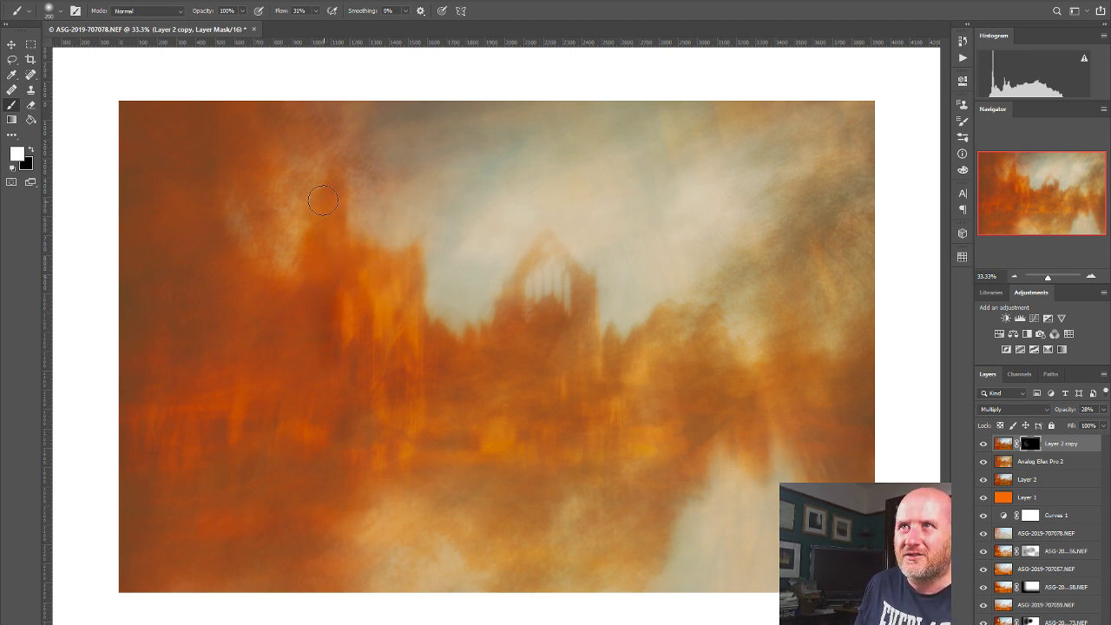
mouse_move(320, 391)
mouse_down()
mouse_move(318, 451)
mouse_move(315, 298)
mouse_move(304, 429)
mouse_move(304, 269)
mouse_move(268, 541)
mouse_move(281, 367)
mouse_move(291, 556)
mouse_up()
mouse_move(370, 467)
mouse_down()
mouse_move(368, 411)
mouse_move(318, 409)
mouse_move(280, 321)
mouse_move(279, 261)
mouse_move(268, 517)
mouse_move(261, 286)
mouse_move(286, 353)
mouse_move(249, 415)
mouse_move(254, 295)
mouse_move(267, 378)
mouse_move(324, 480)
mouse_up()
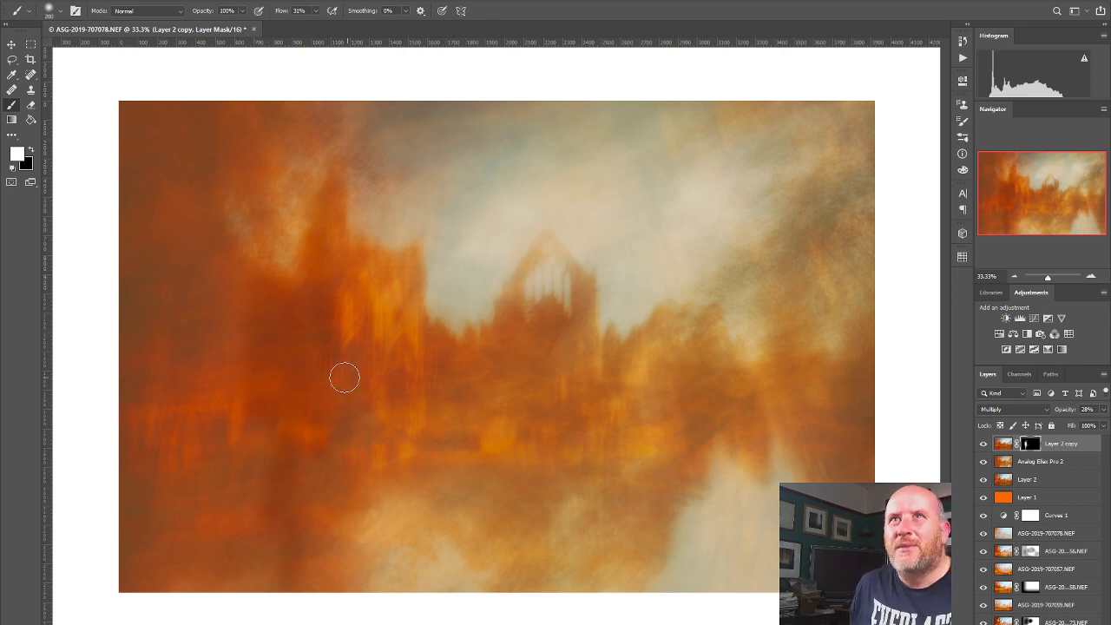
Step: Erase the new brush marks around the left-hand ruins on the Layer 2 copy's mask, enlarging the Eraser to 2000 px
click(28, 106)
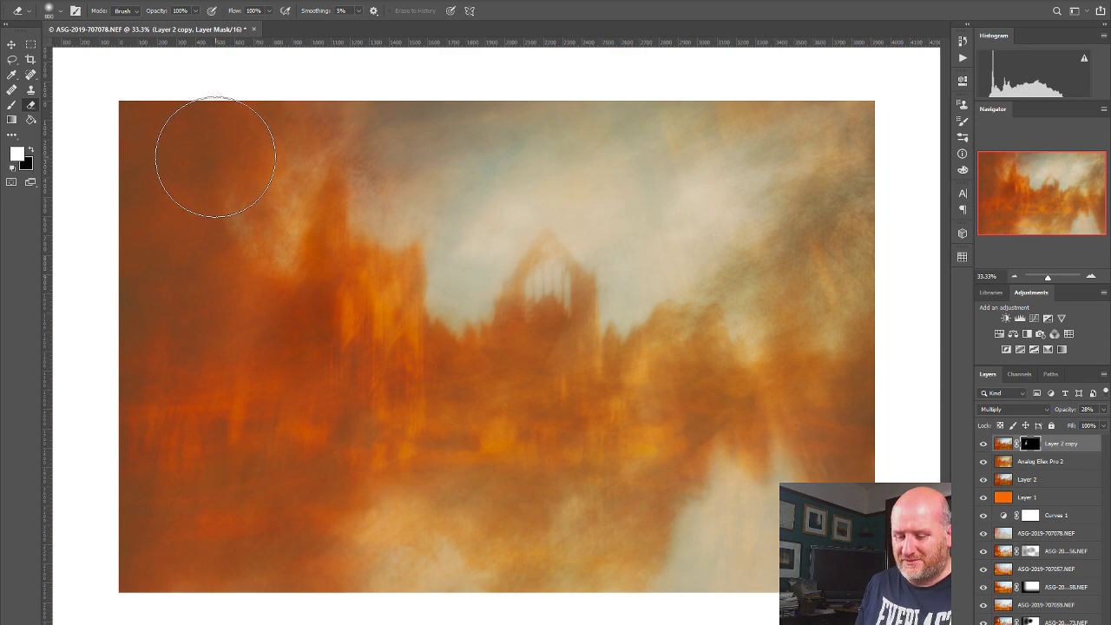
key(bracketright)
key(bracketright)
key(bracketright)
key(bracketright)
key(bracketright)
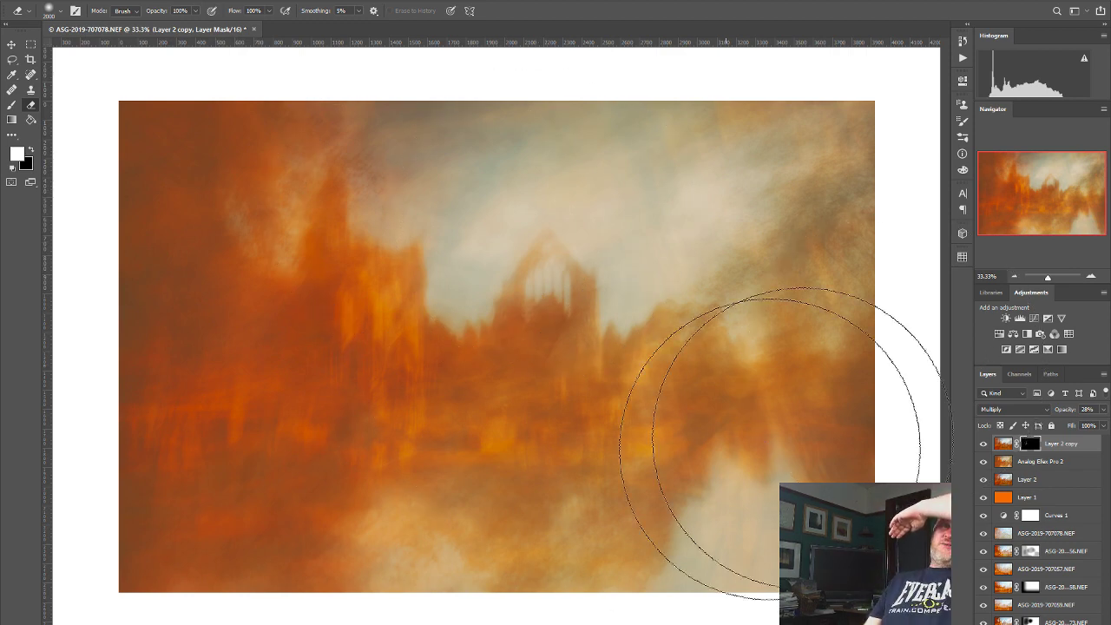
click(13, 44)
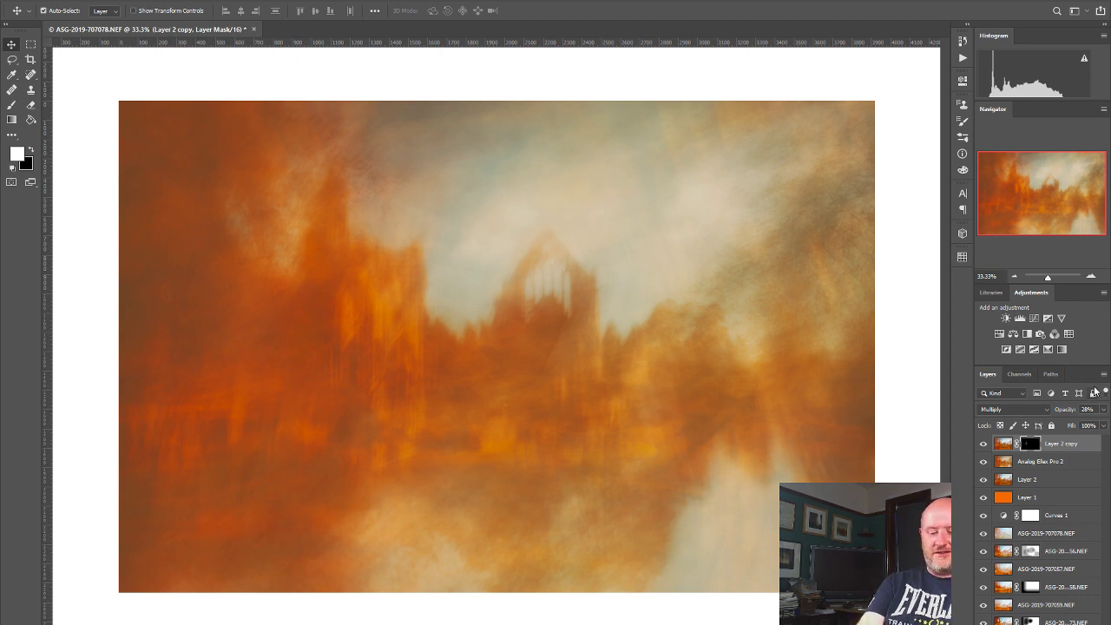
Step: Stamp all visible layers into a new top layer and open it in the Viveza 2 filter
key(ctrl+shift+alt+e)
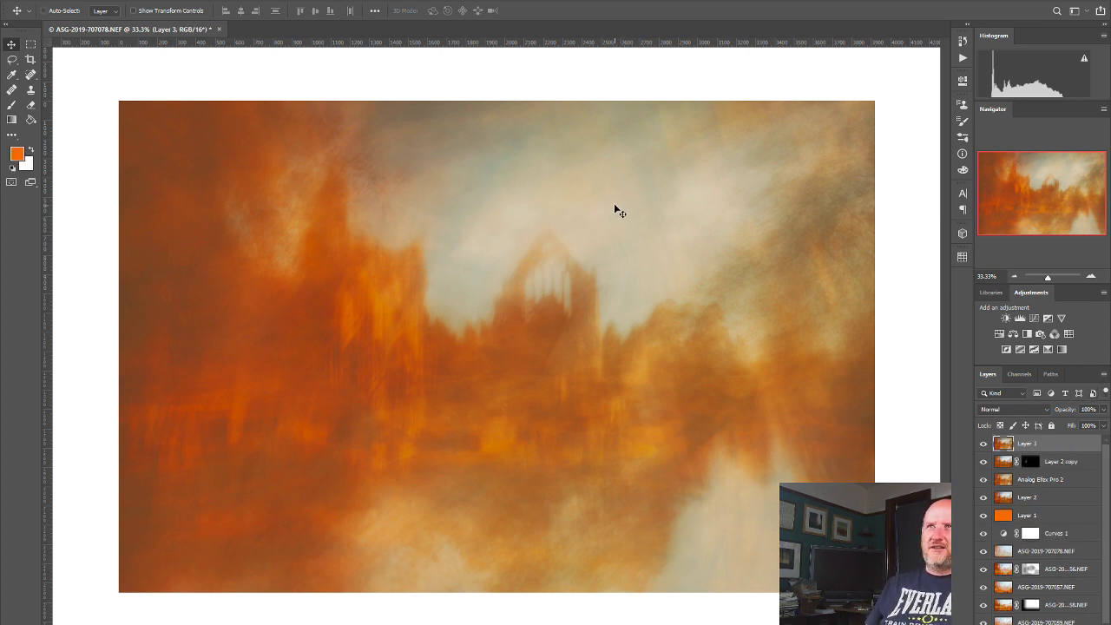
click(178, 0)
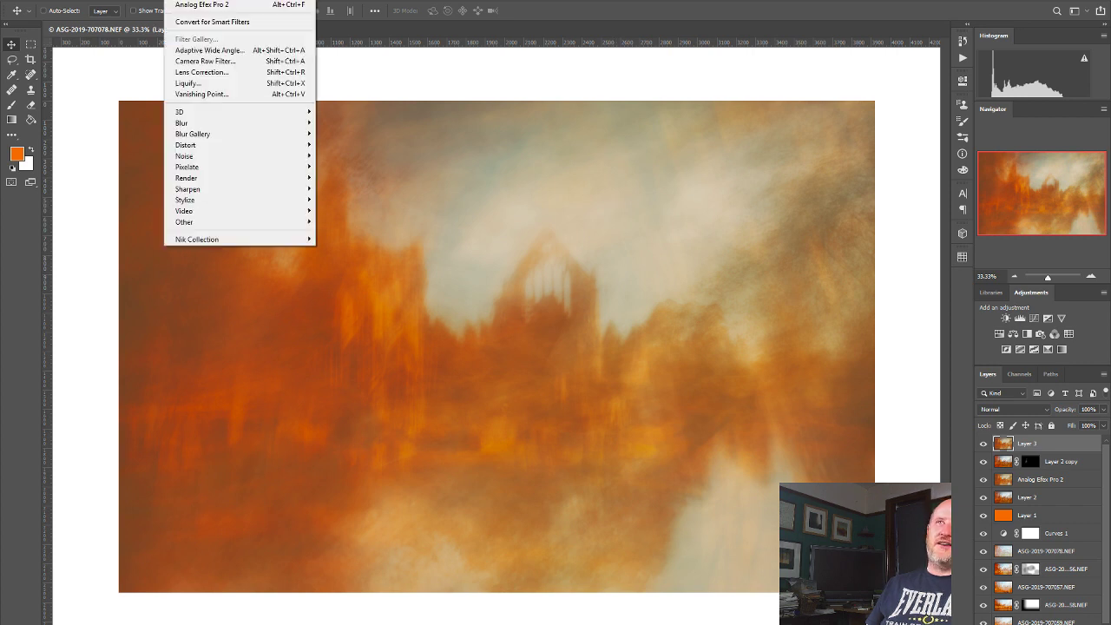
mouse_move(206, 239)
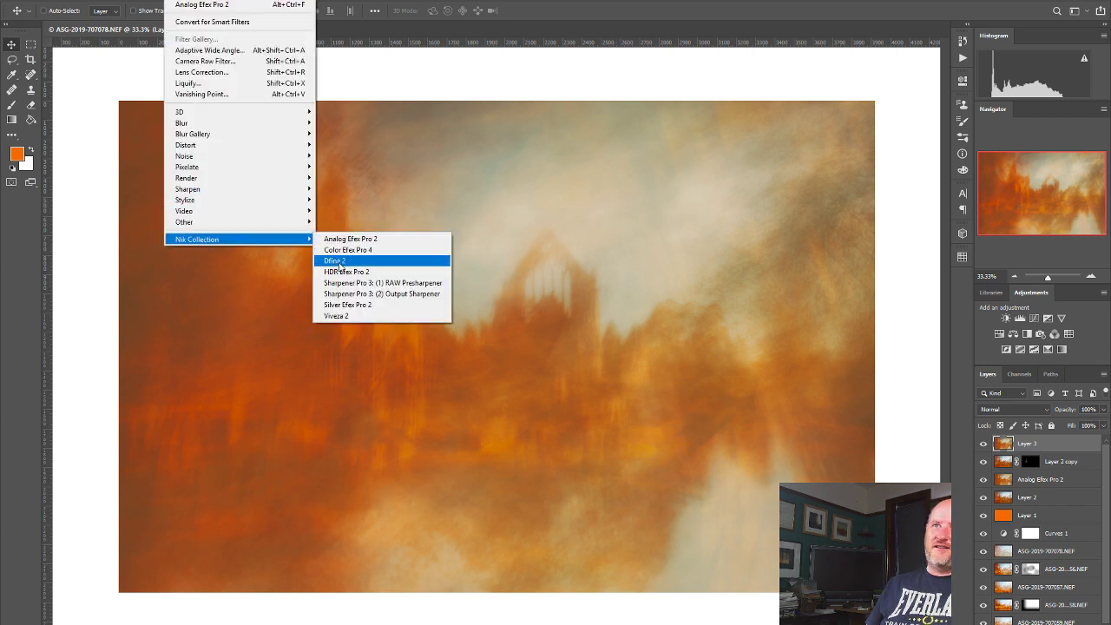
click(342, 317)
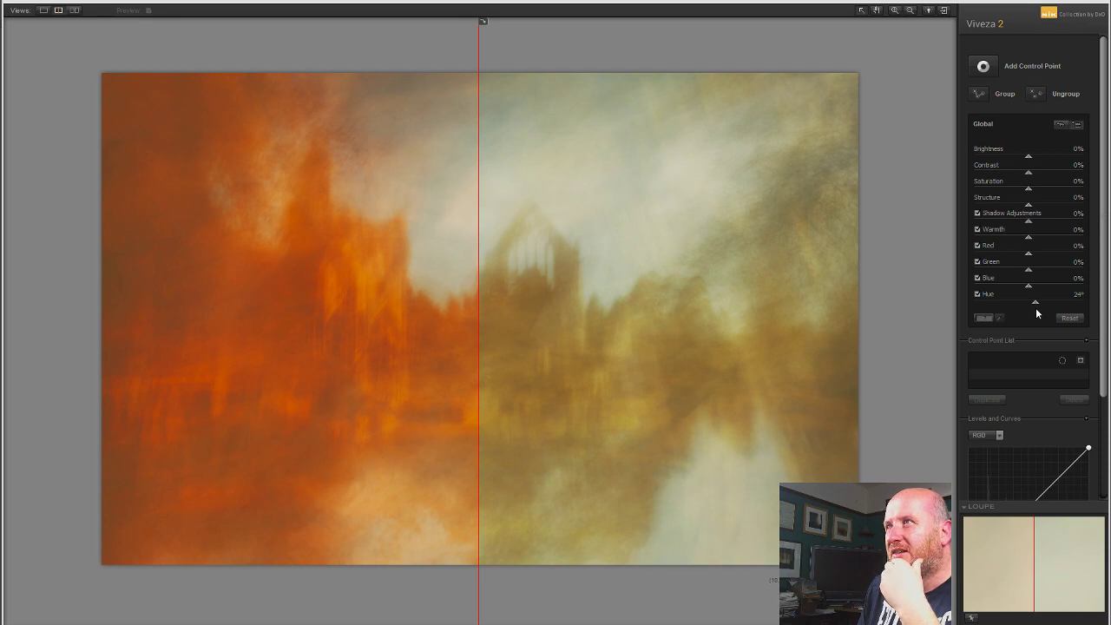
Step: Try a global brightness of -33% and contrast of 23%, with the before/after divider moved to the image's left edge
drag(479, 198, 131, 199)
mouse_move(1030, 175)
mouse_down()
mouse_move(1043, 173)
mouse_move(1013, 160)
mouse_up()
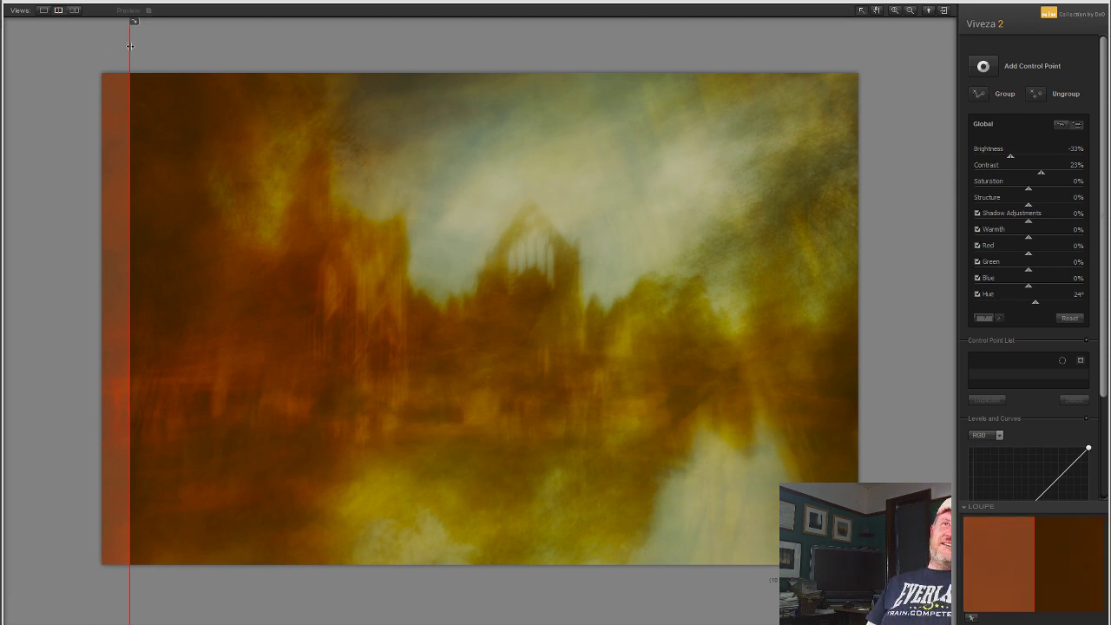
drag(131, 46, 103, 100)
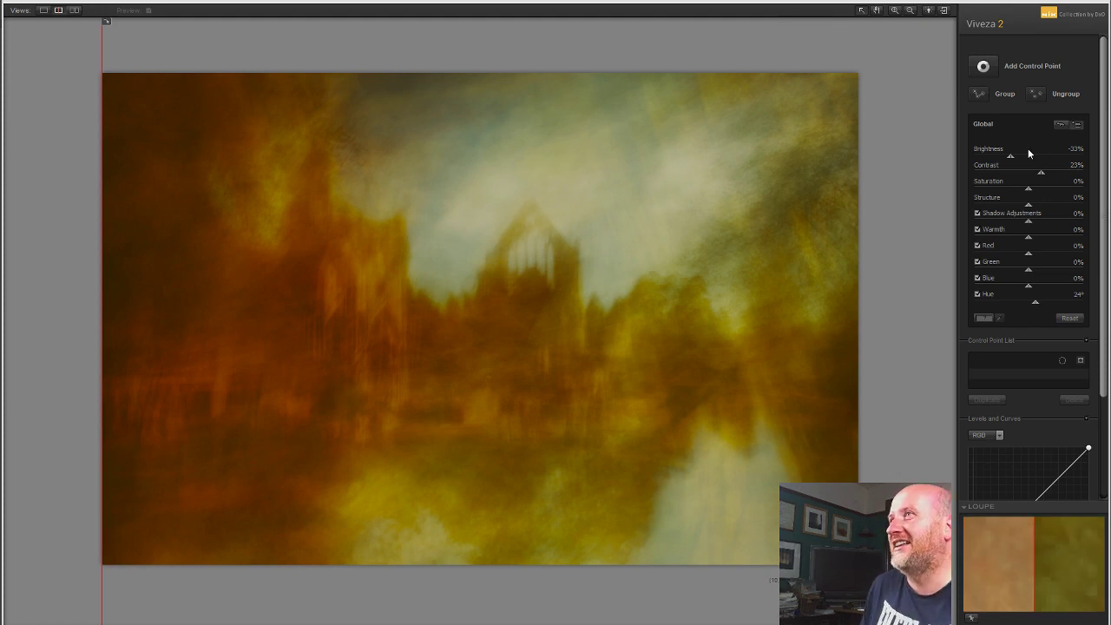
drag(1010, 158, 1033, 174)
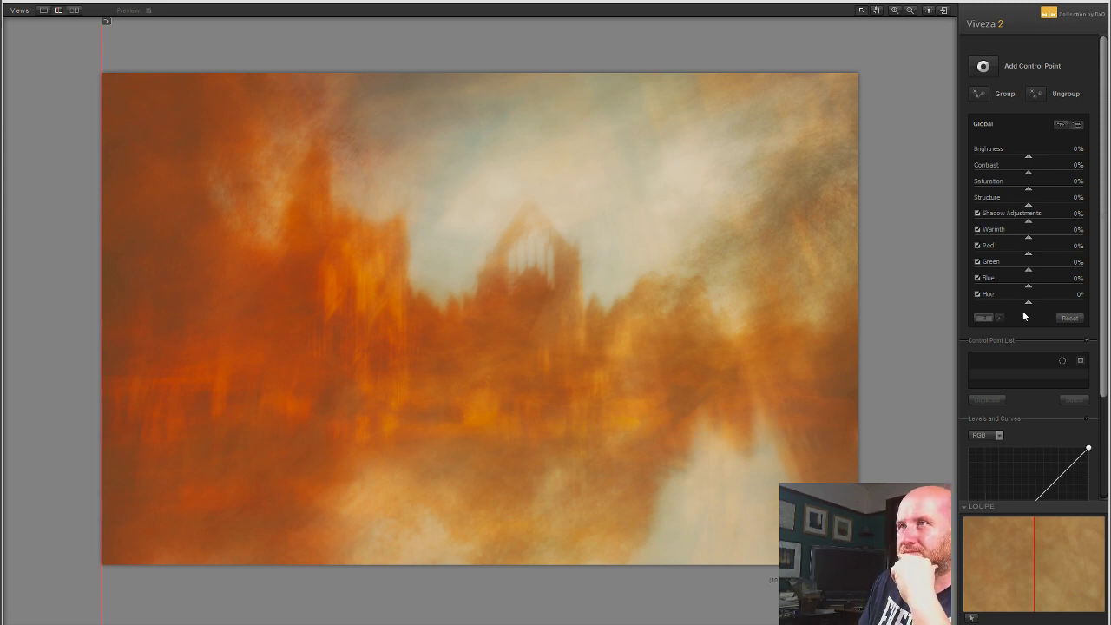
Step: Try a global brightness of -25% and a global contrast of 13%, resetting each adjustment
drag(1025, 154, 1013, 159)
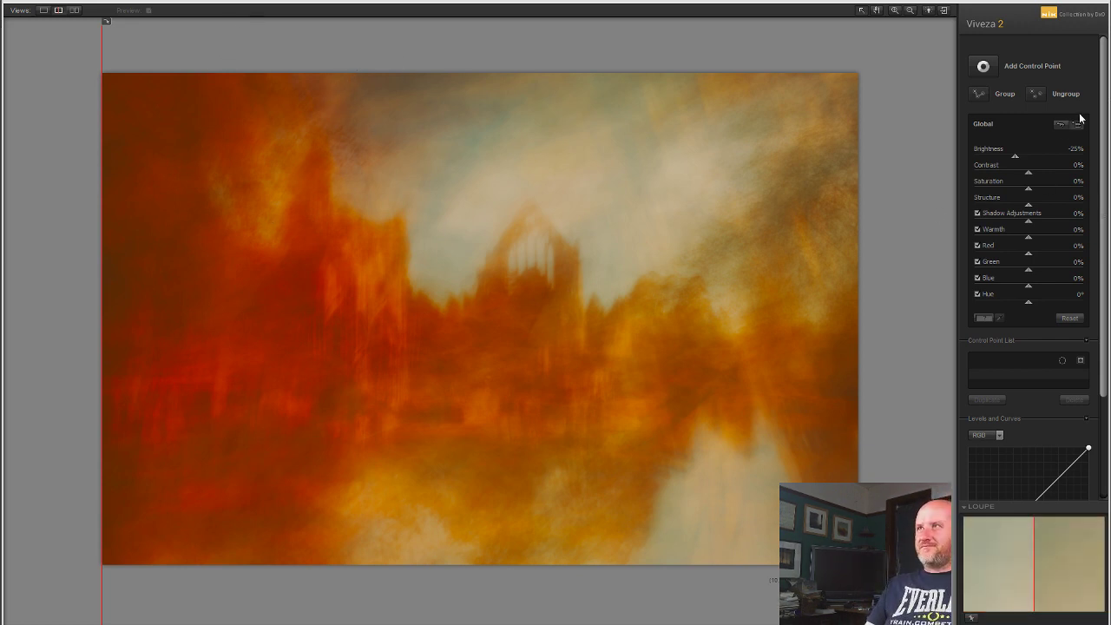
double_click(1013, 155)
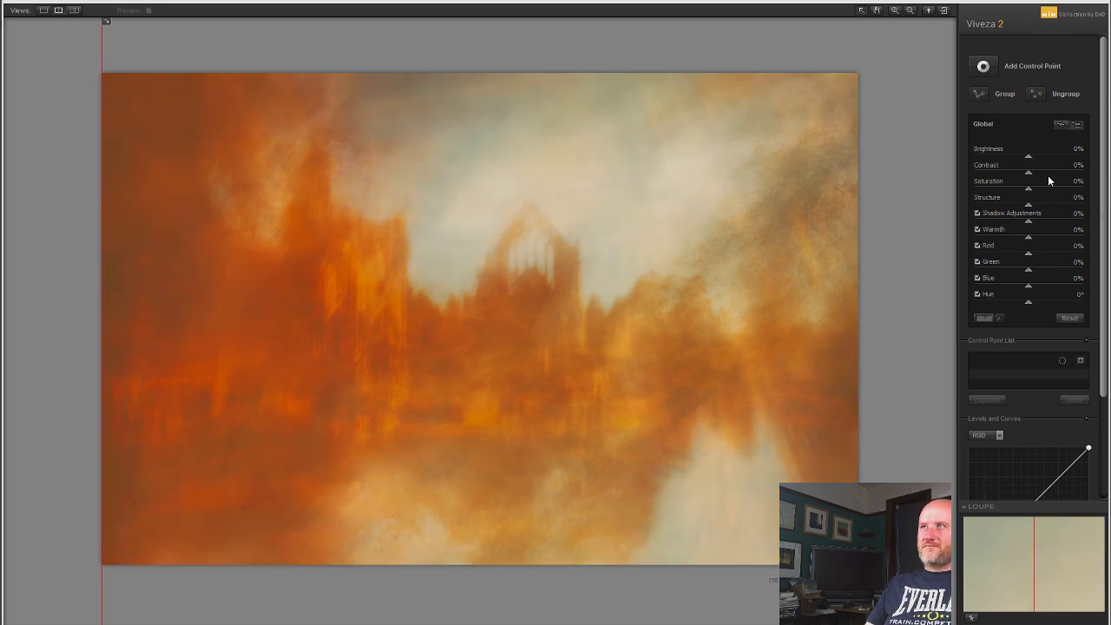
drag(1029, 178, 1043, 178)
mouse_move(1045, 177)
mouse_down()
mouse_move(996, 177)
mouse_move(1035, 183)
mouse_up()
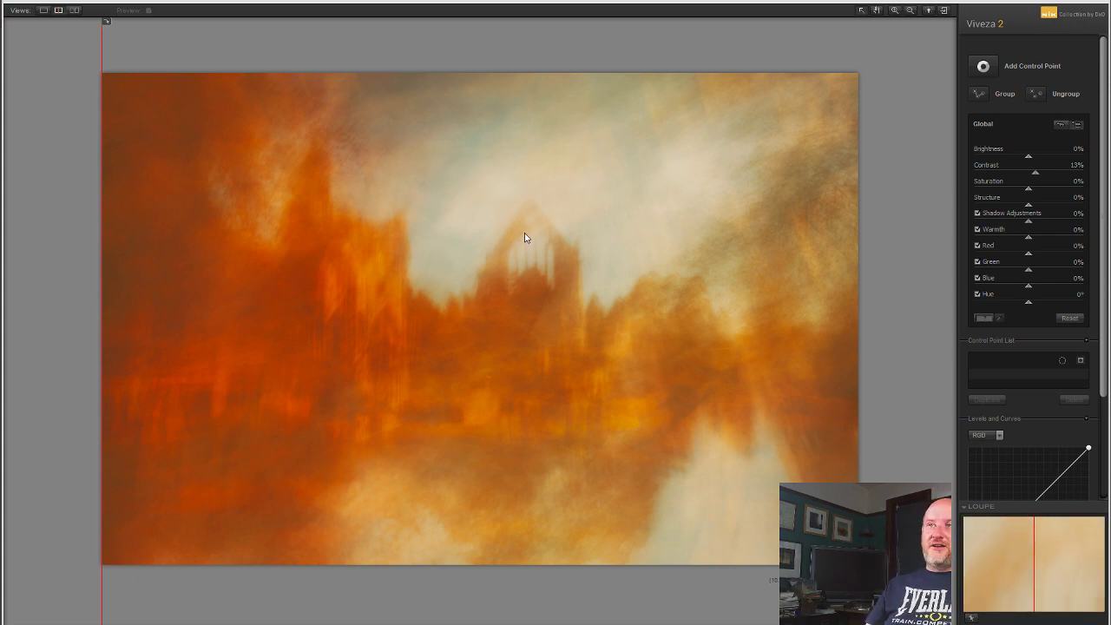
double_click(1038, 170)
Step: Set the global saturation to -5% and try a global structure of 67% before resetting the structure
mouse_move(1028, 191)
mouse_down()
mouse_move(1053, 193)
mouse_move(1003, 192)
mouse_move(1025, 196)
mouse_up()
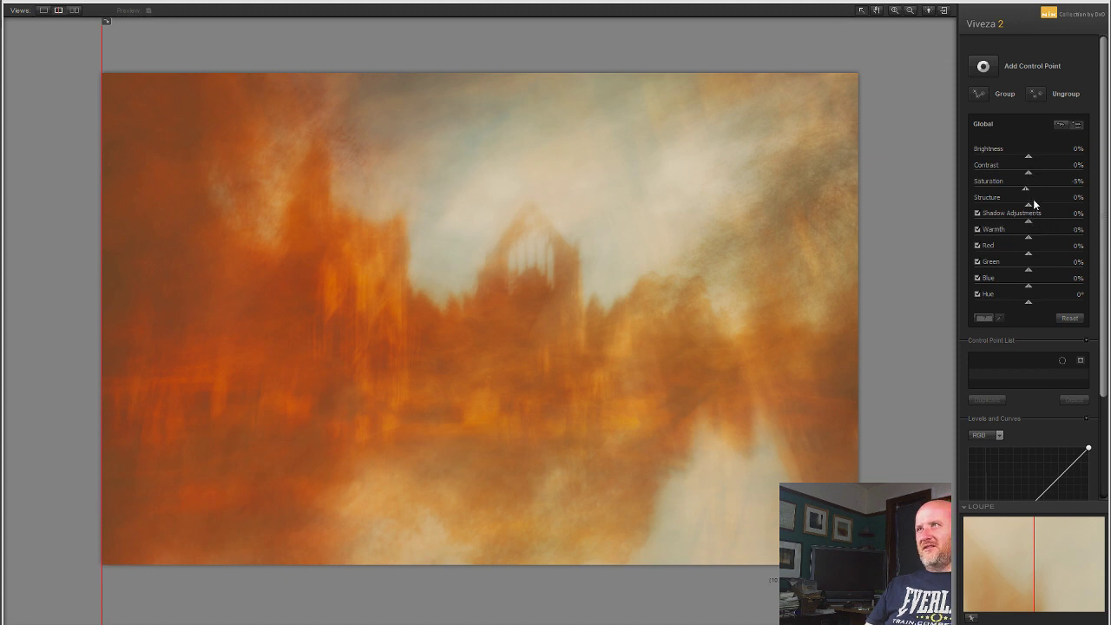
drag(1029, 207, 1066, 208)
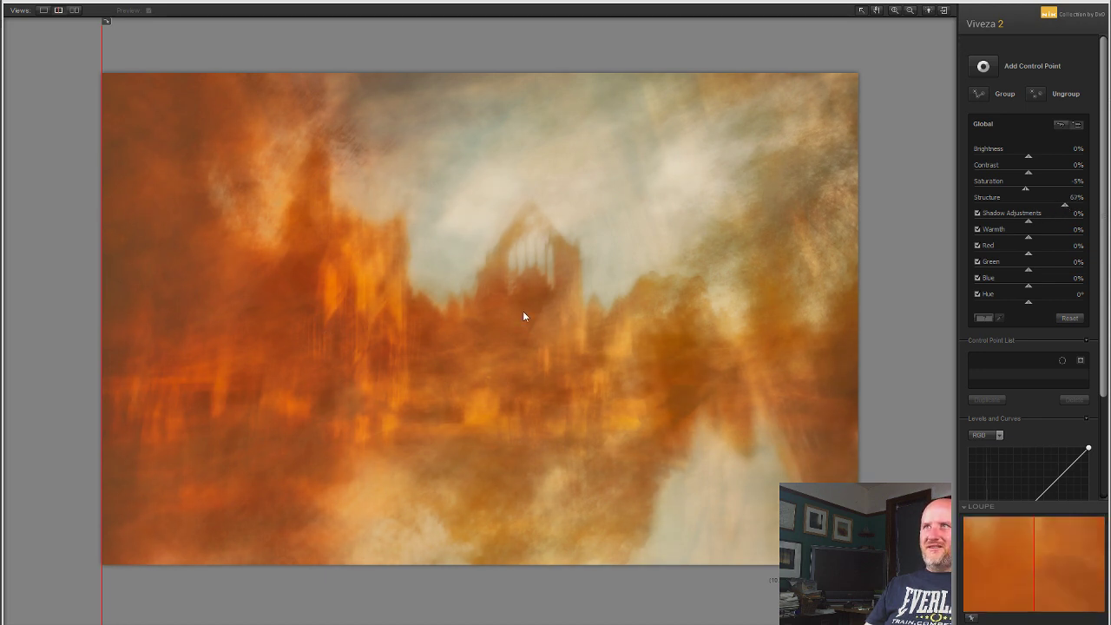
double_click(1065, 207)
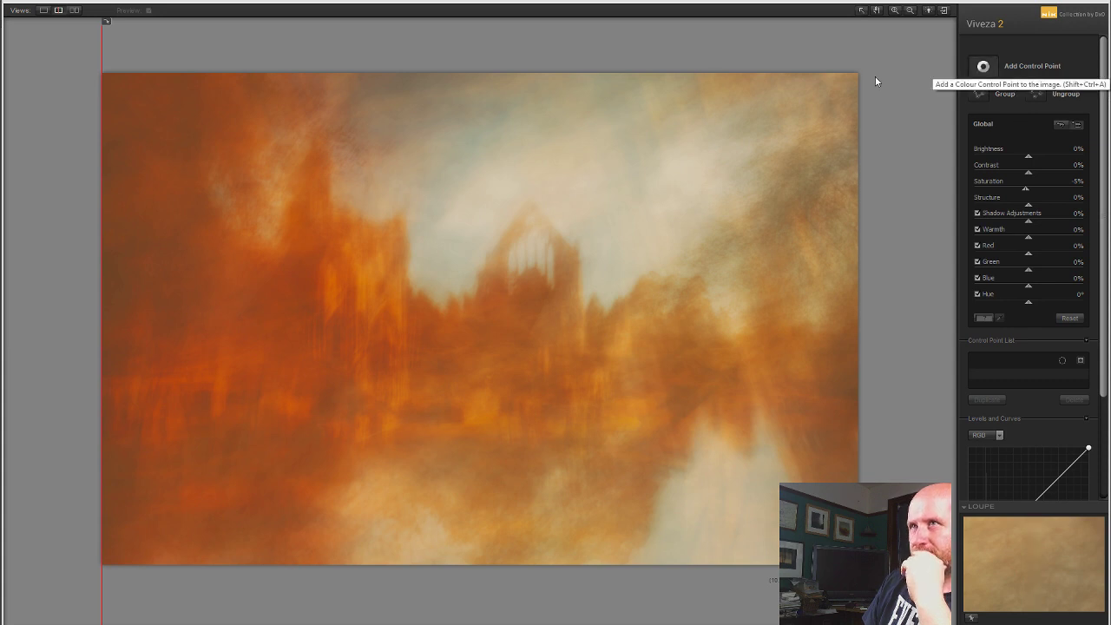
Step: Add a control point on the central arch with brightness -12%, contrast 26% and structure 11%
click(983, 66)
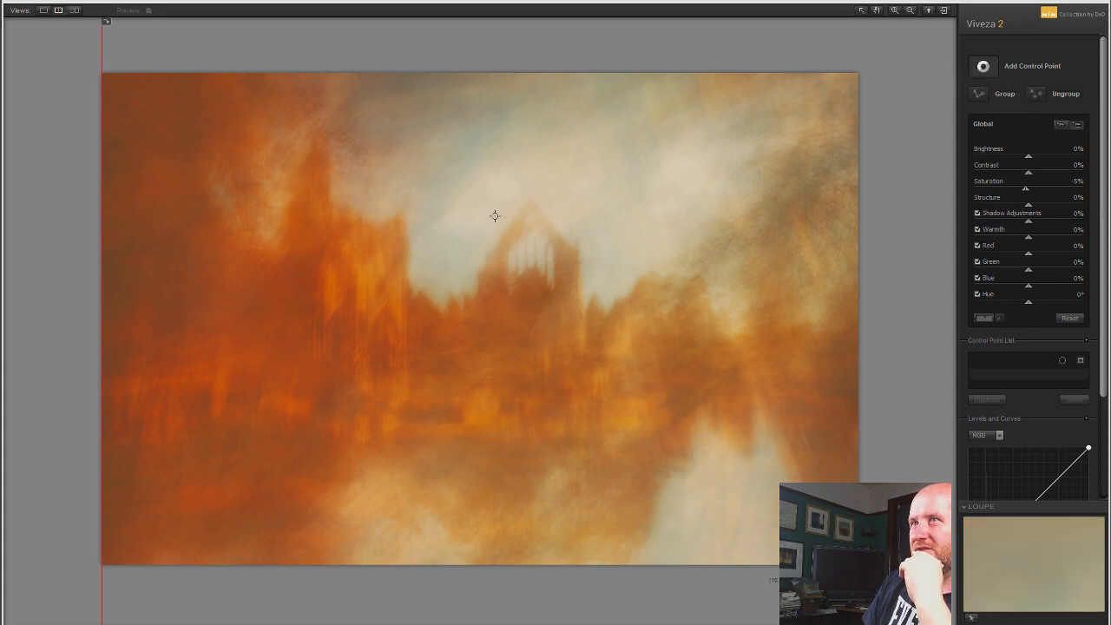
click(548, 230)
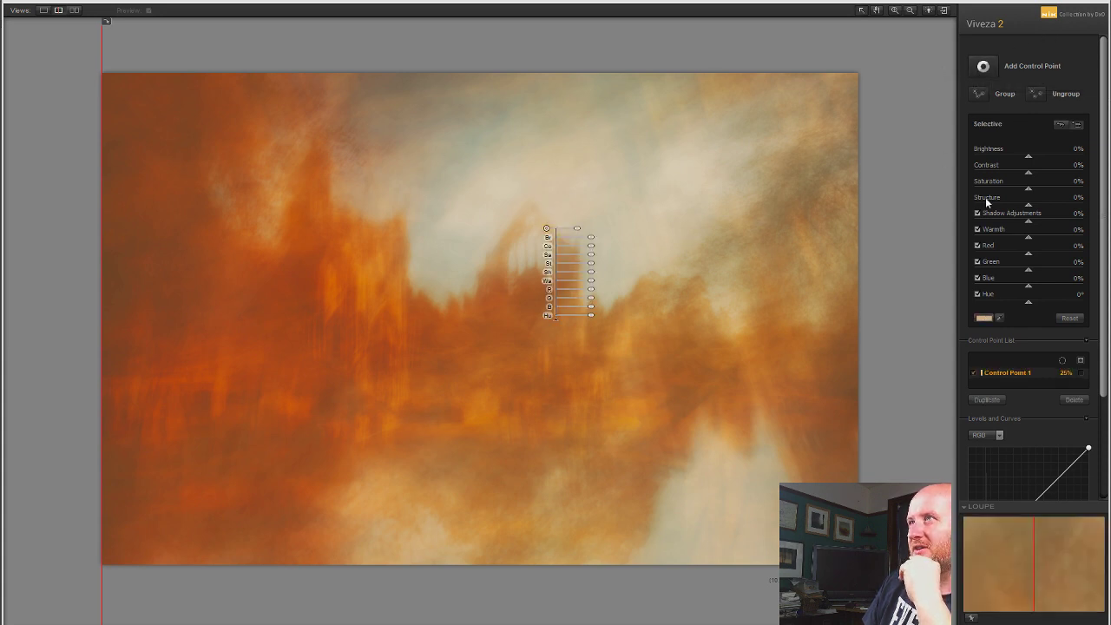
mouse_move(1029, 174)
mouse_down()
mouse_move(1043, 173)
mouse_move(1022, 157)
mouse_up()
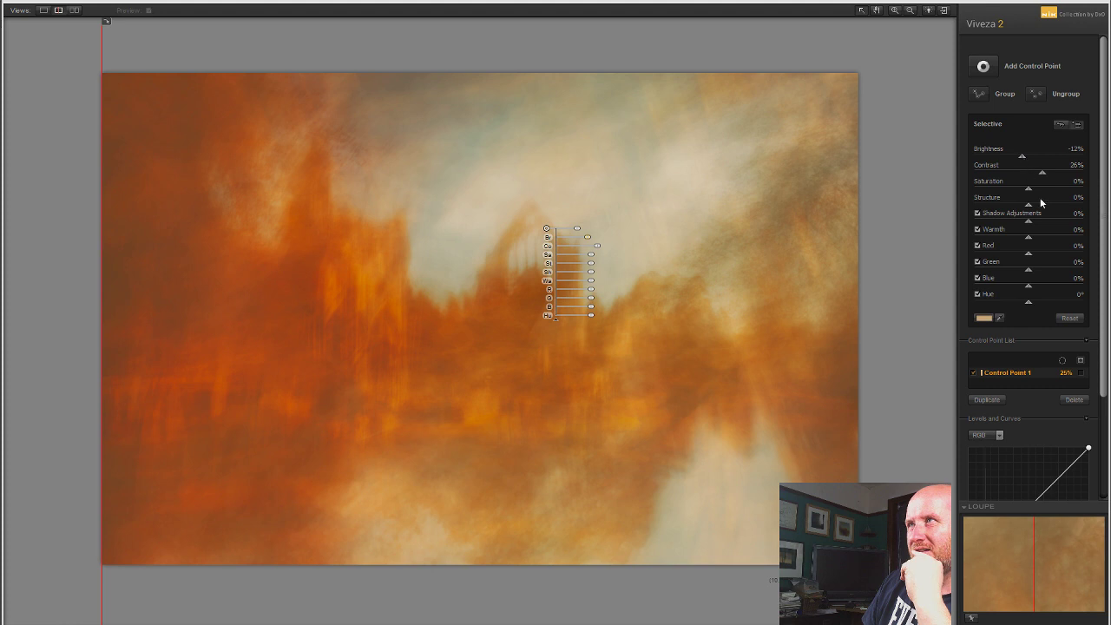
drag(1029, 205, 1034, 209)
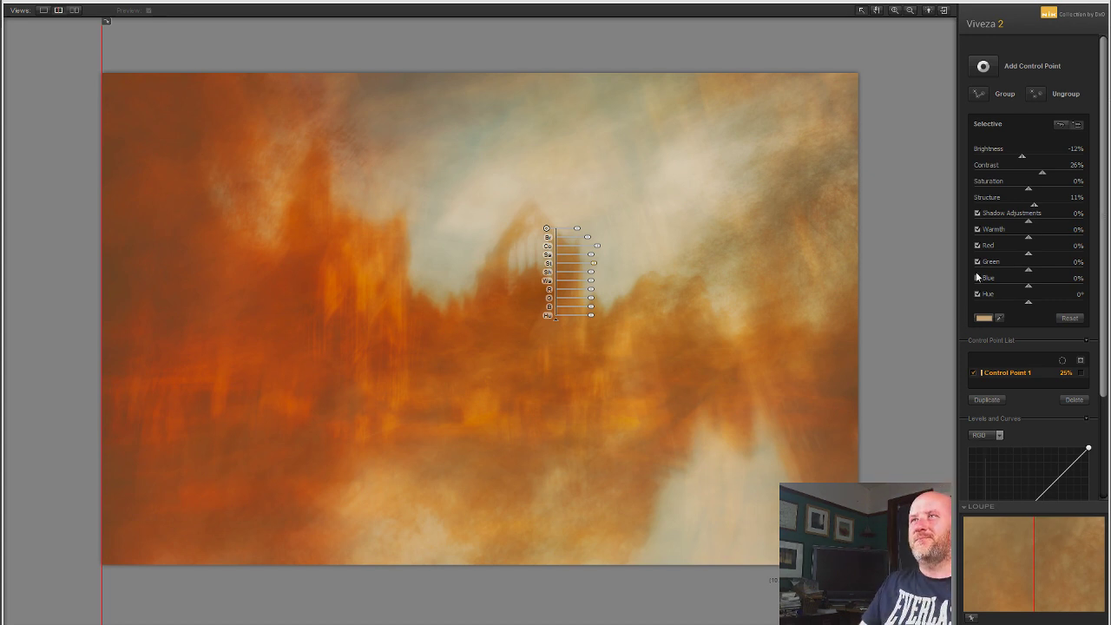
Step: Add a control point on the left-hand ruins with structure 36% and contrast 10%, and compare before and after
click(982, 68)
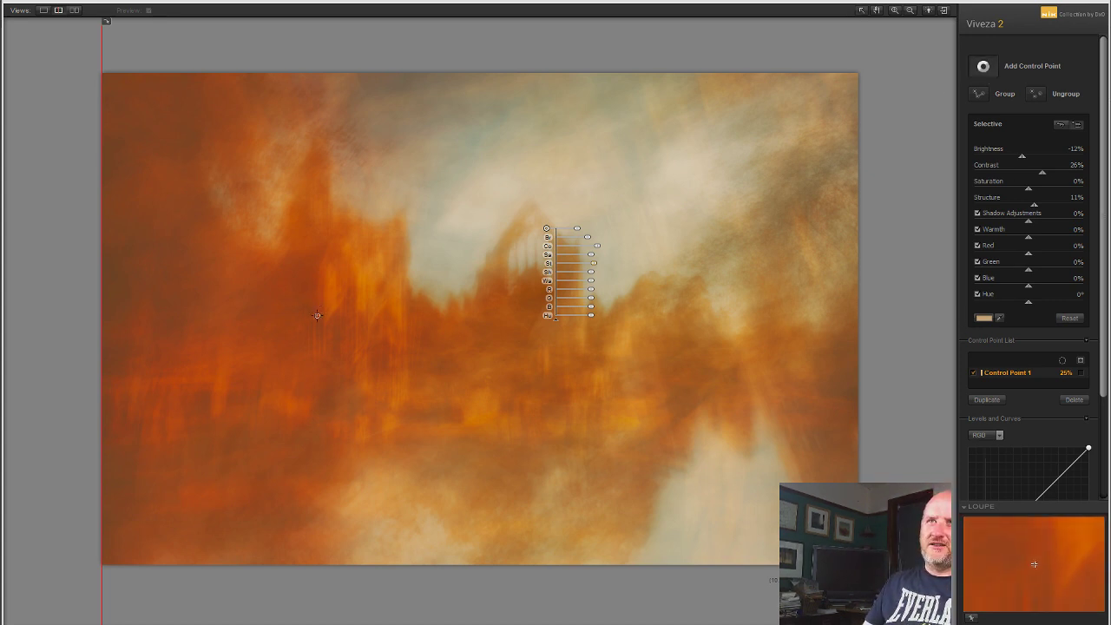
click(326, 309)
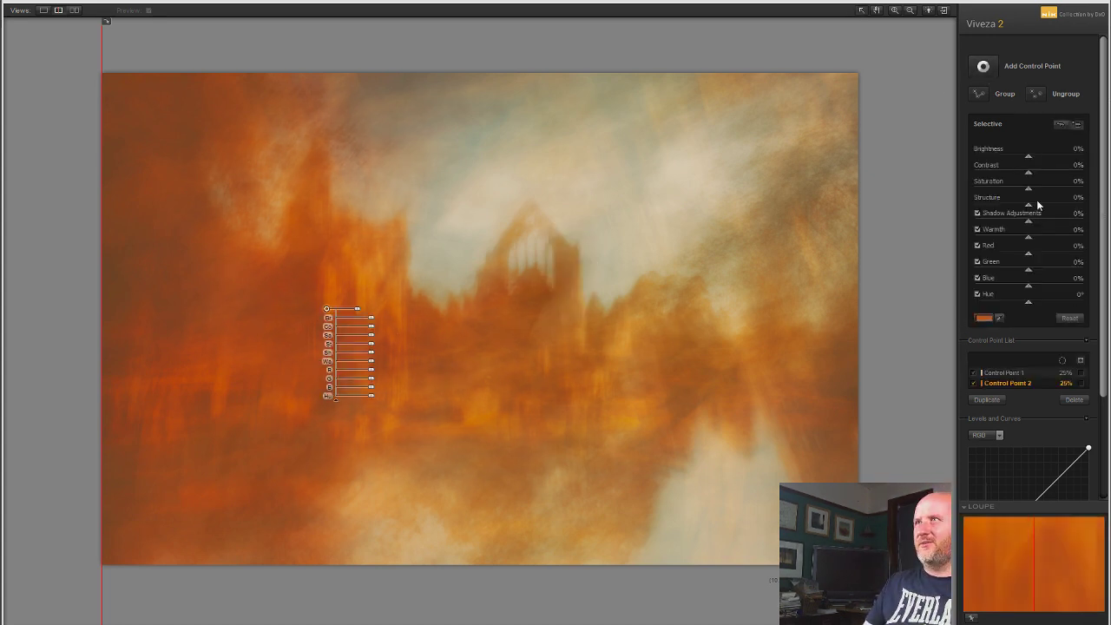
drag(1029, 205, 1052, 213)
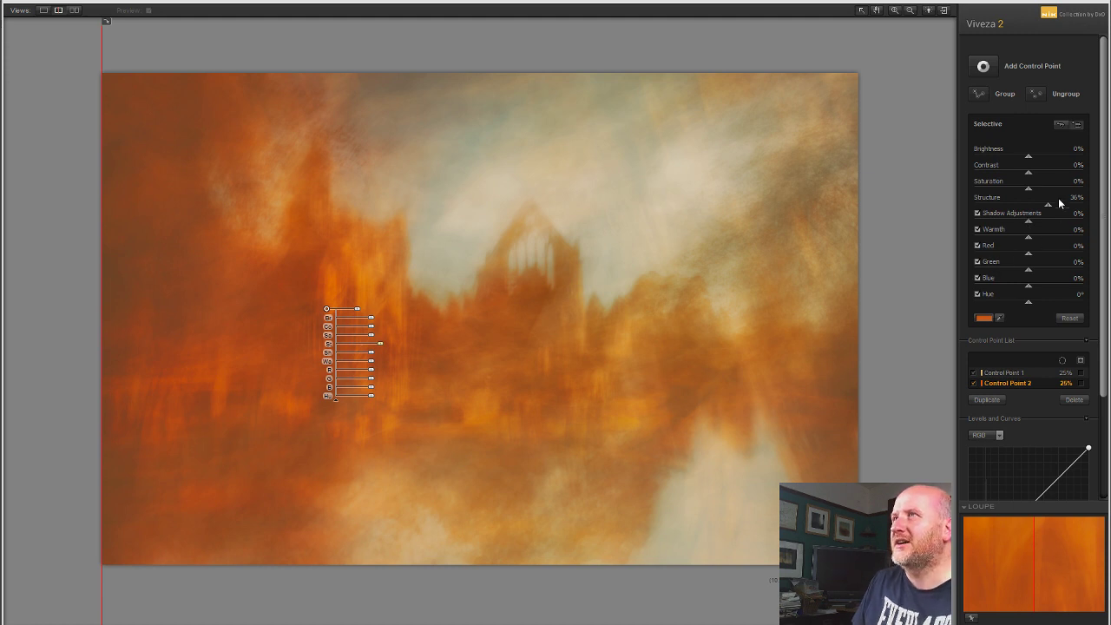
drag(1033, 176, 1033, 178)
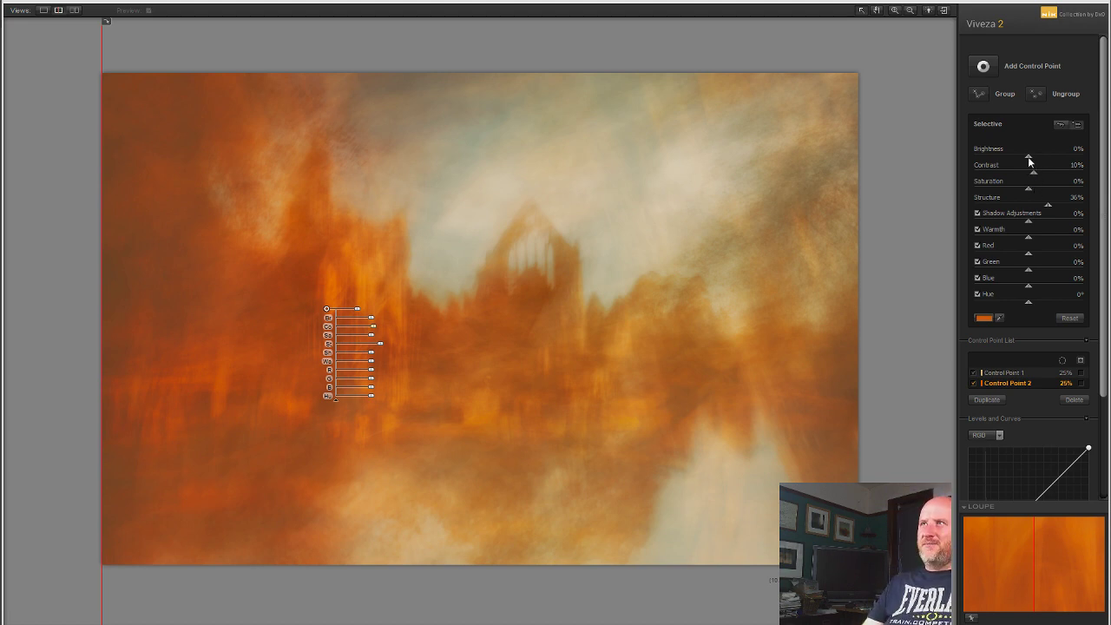
drag(1024, 162, 1028, 158)
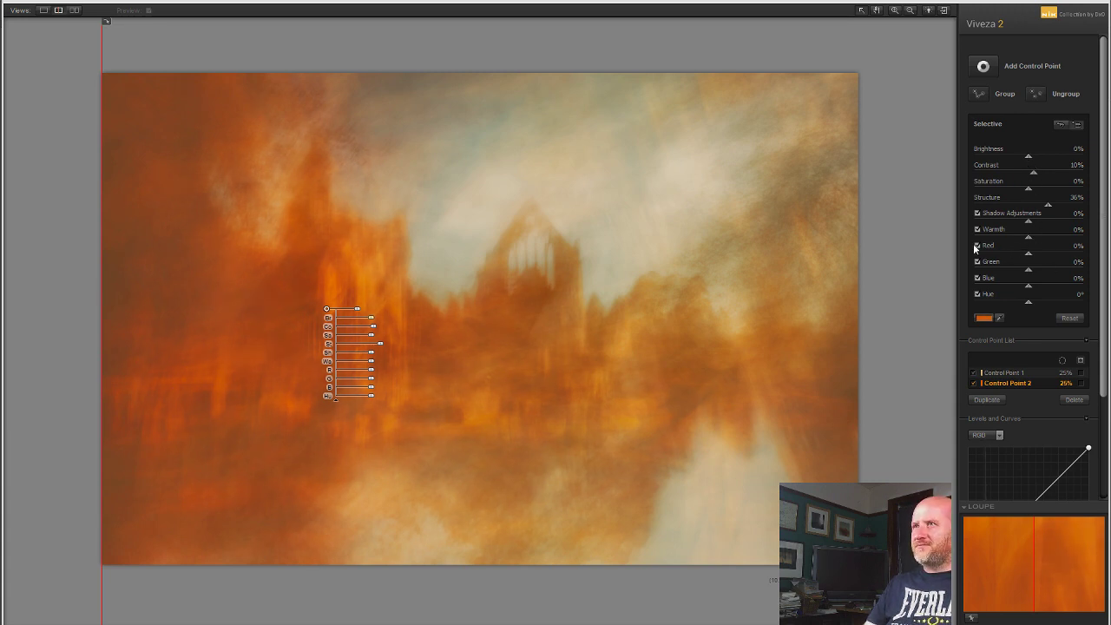
click(914, 219)
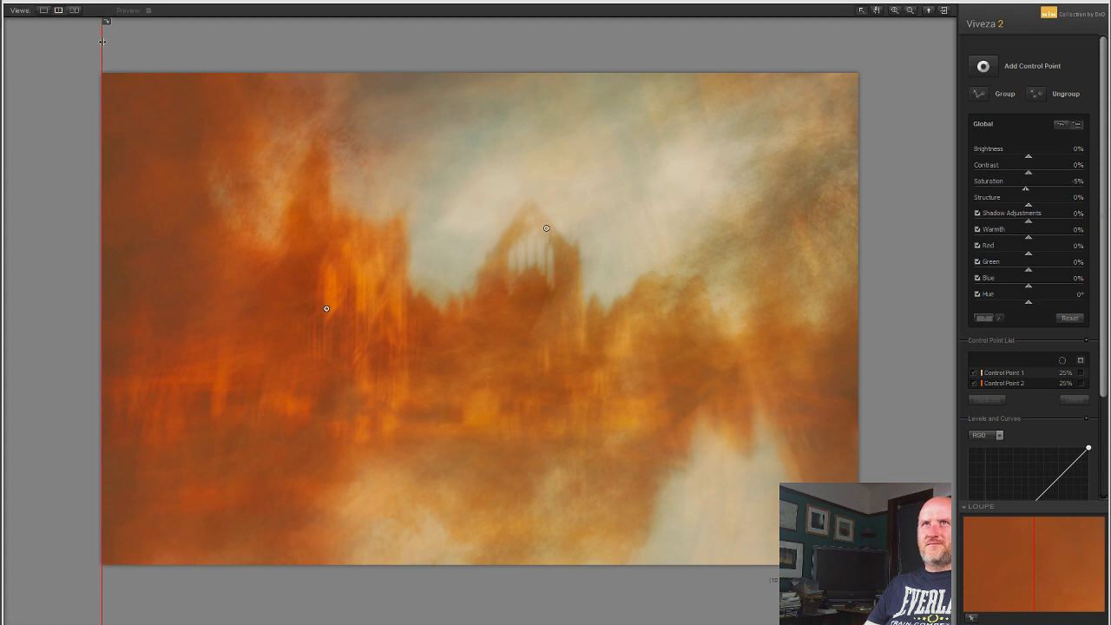
drag(101, 40, 14, 100)
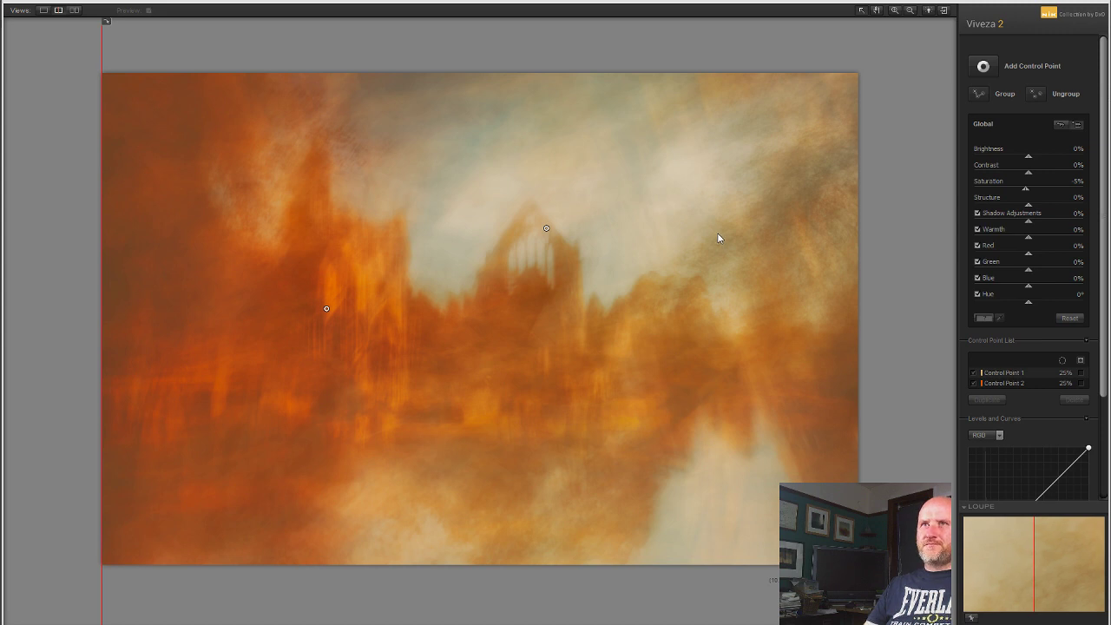
Step: Add a control point in the sky above the left-hand tower with size 18%, brightness 22% and contrast 29%
click(984, 67)
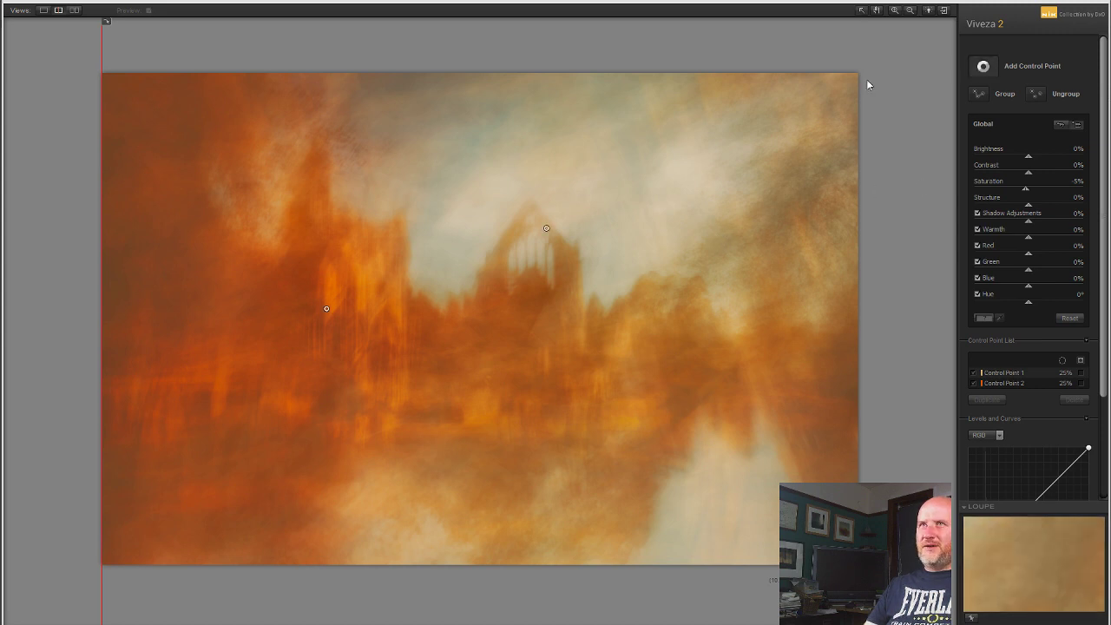
click(284, 138)
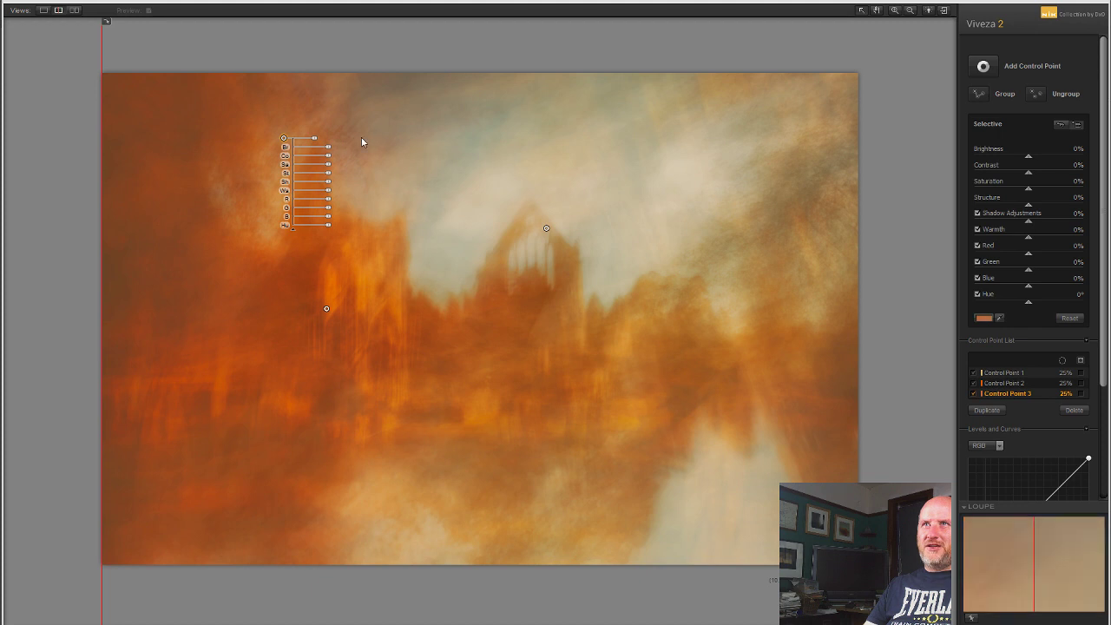
drag(329, 151, 294, 172)
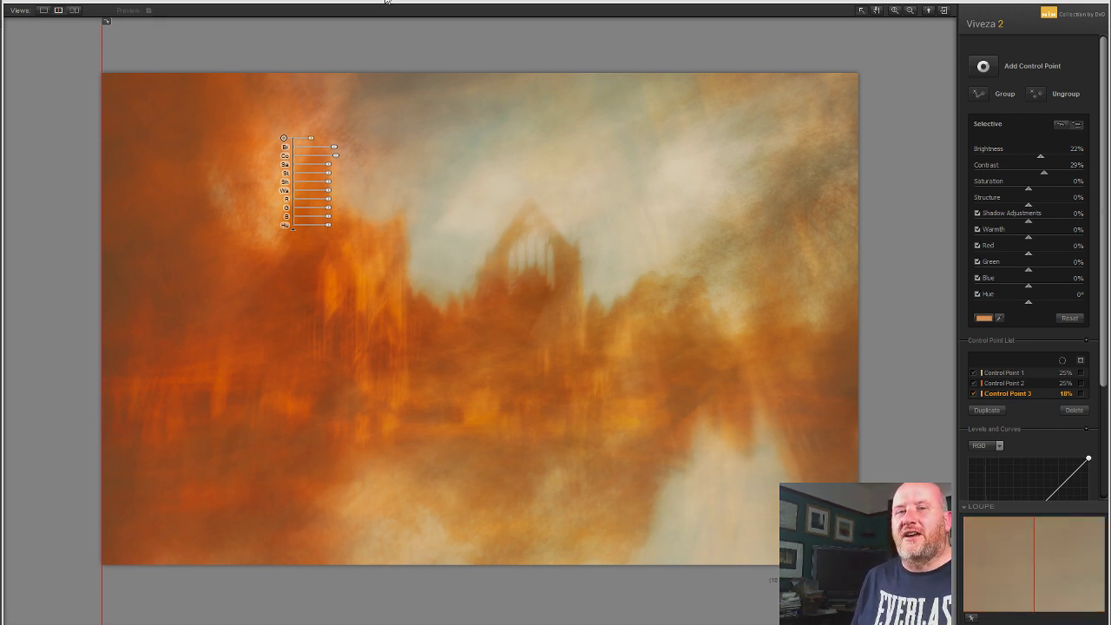
Step: Return to the global adjustments and set Shadow Adjustments to 4%
click(354, 34)
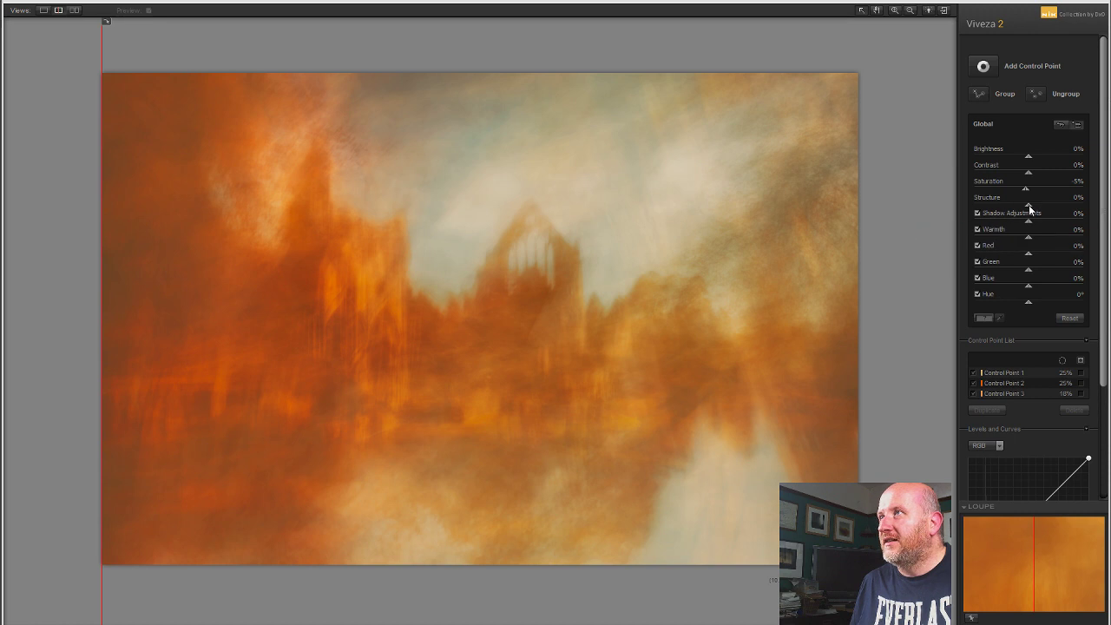
mouse_move(1029, 208)
mouse_down()
mouse_move(977, 208)
mouse_move(1036, 209)
mouse_move(1029, 223)
mouse_move(974, 224)
mouse_move(1031, 226)
mouse_up()
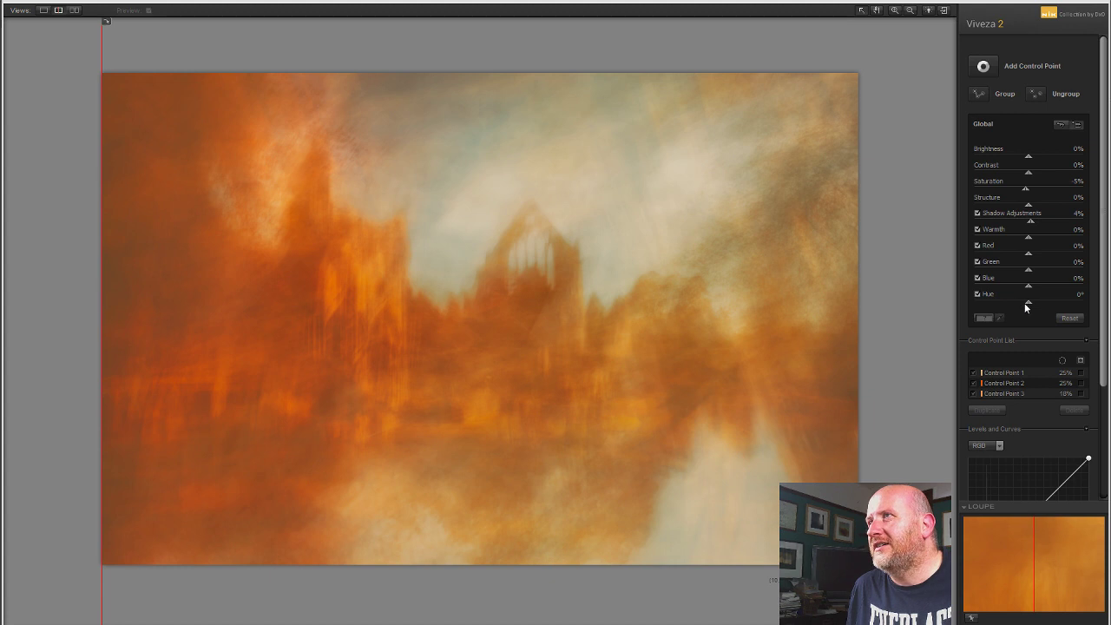
Step: Set the global Hue to -5° and Blue to -3%, and compare the image before and after
drag(1029, 300, 1027, 309)
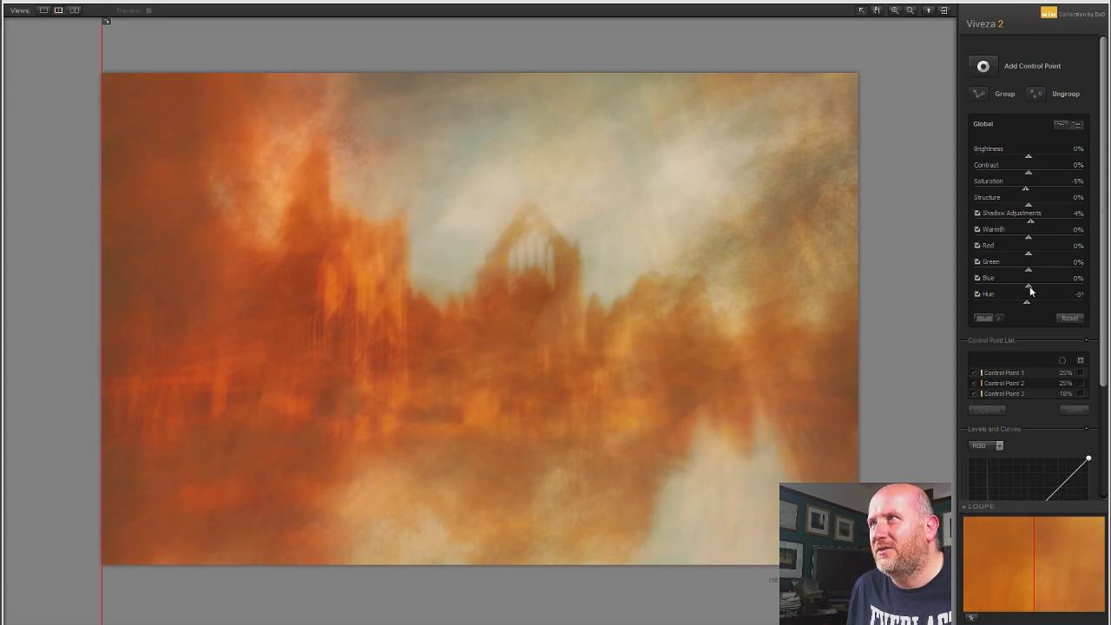
drag(1031, 287, 1020, 287)
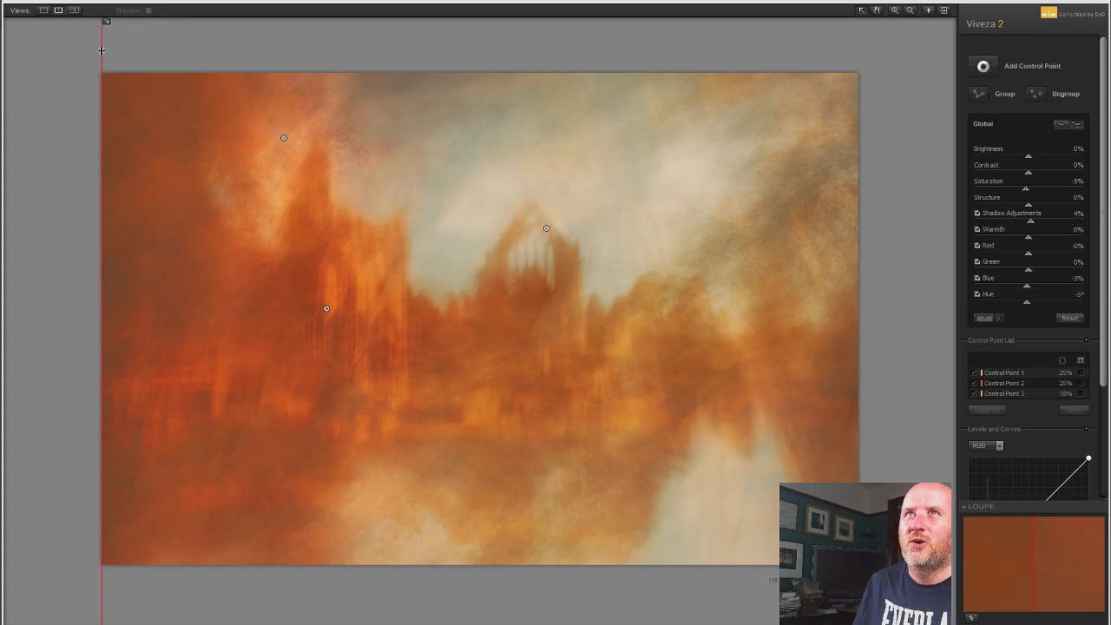
drag(101, 51, 707, 97)
mouse_move(76, 93)
mouse_down()
mouse_move(409, 130)
mouse_move(19, 26)
mouse_move(790, 156)
mouse_move(38, 86)
mouse_move(76, 109)
mouse_up()
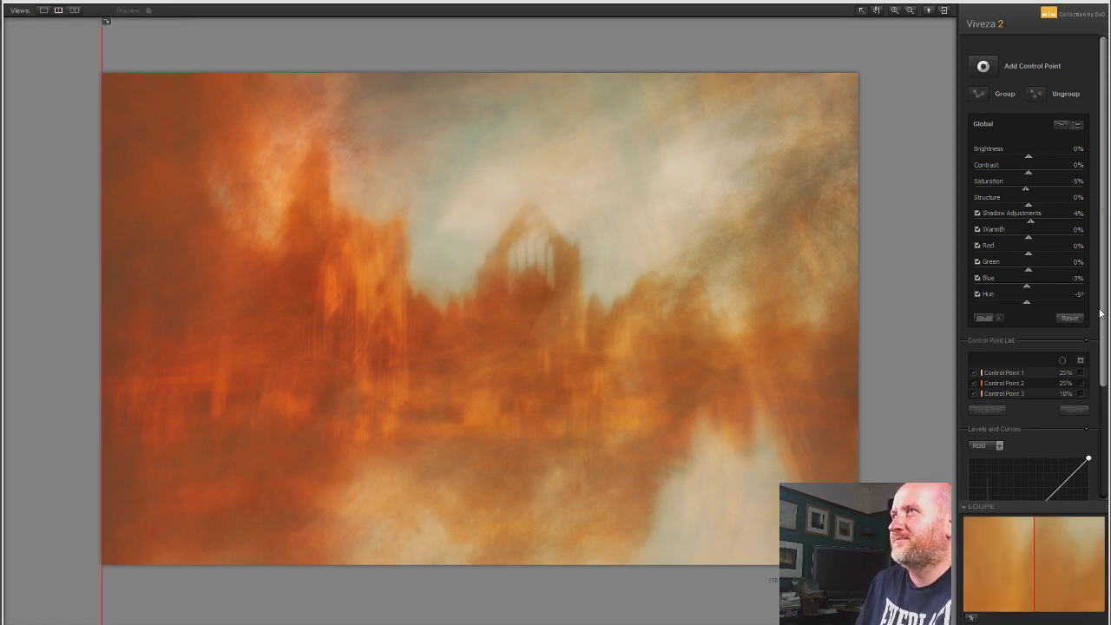
Step: Set the global Red to 5% and Contrast to 5%, and compare before and after again
mouse_move(1029, 254)
mouse_down()
mouse_move(1047, 258)
mouse_move(998, 256)
mouse_move(1046, 260)
mouse_move(1000, 259)
mouse_move(1038, 259)
mouse_move(1029, 256)
mouse_up()
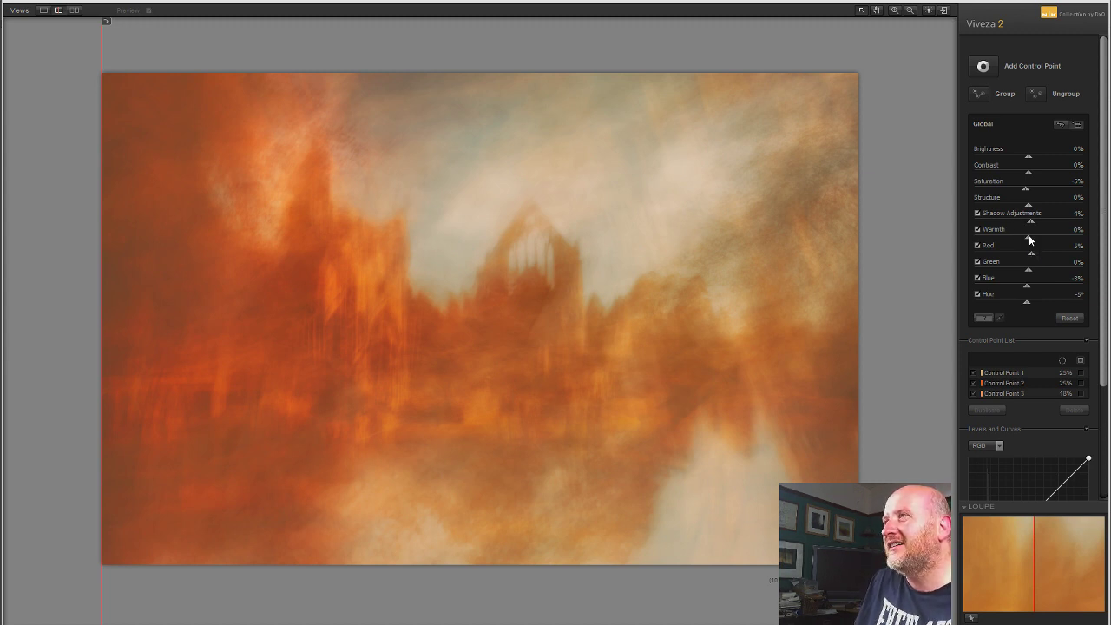
mouse_move(1029, 238)
mouse_down()
mouse_move(996, 244)
mouse_move(1031, 237)
mouse_up()
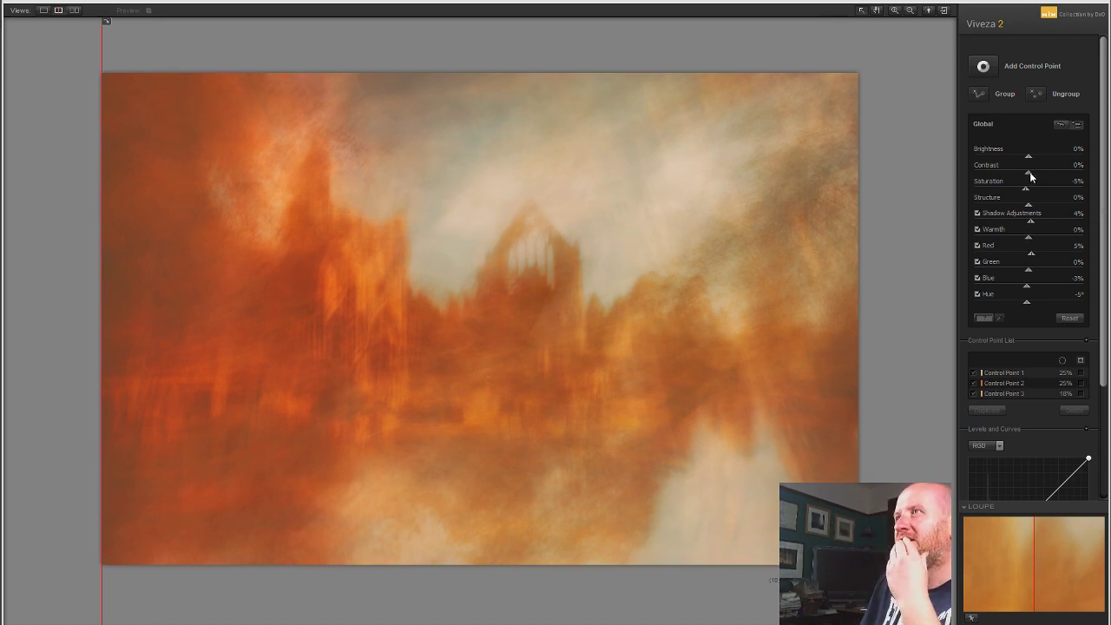
drag(1029, 173, 1030, 176)
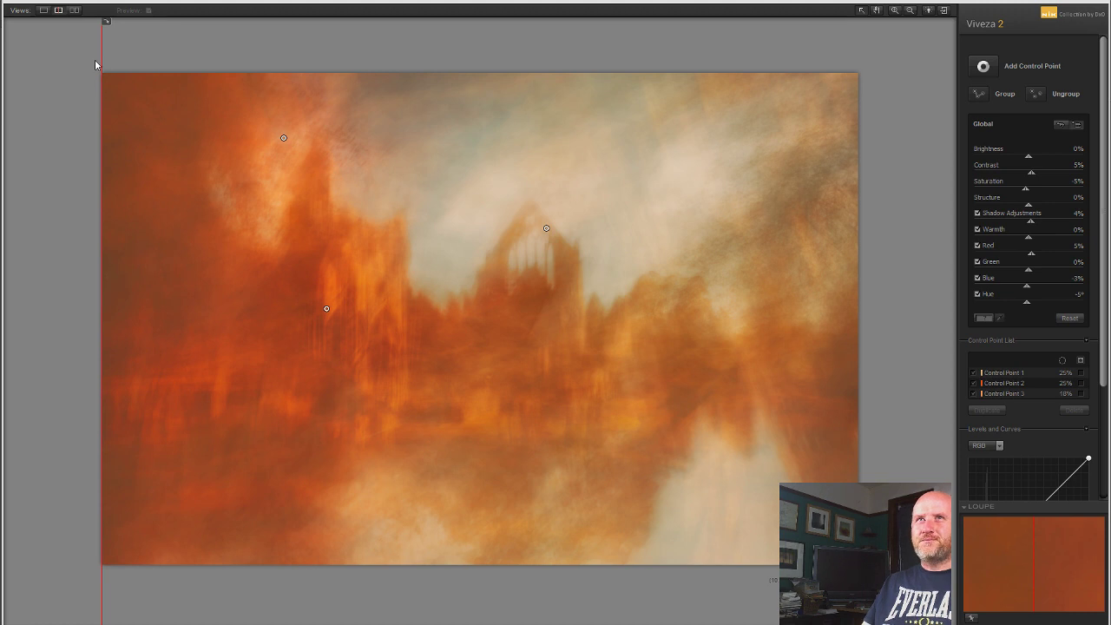
drag(101, 56, 11, 86)
drag(11, 19, 44, 35)
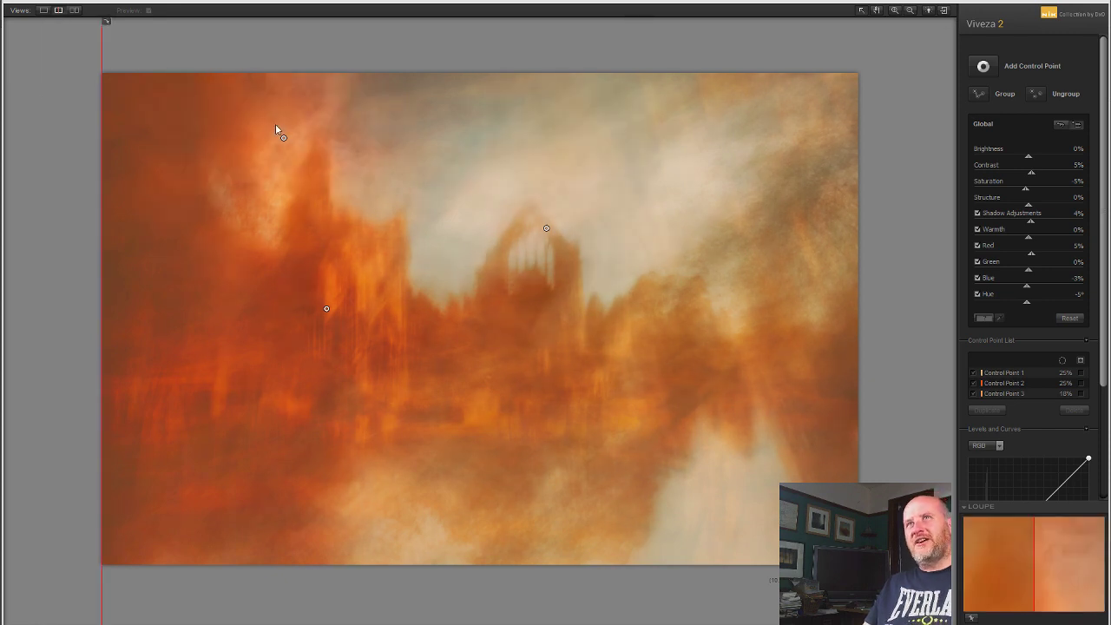
Step: Delete the control point placed in the sky above the left-hand tower
click(283, 138)
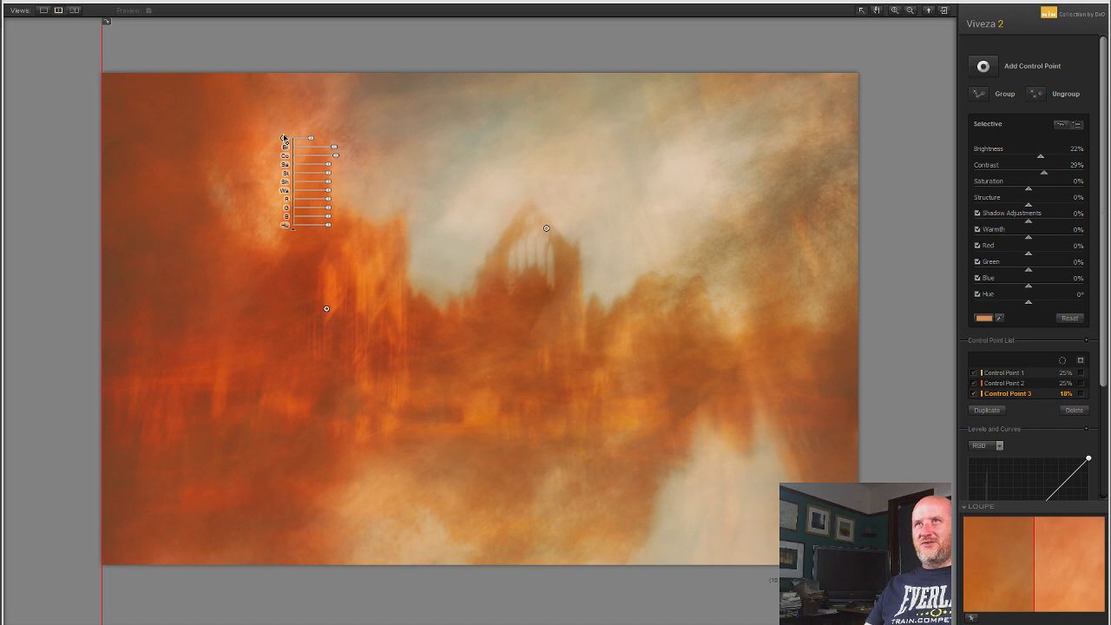
drag(686, 167, 716, 163)
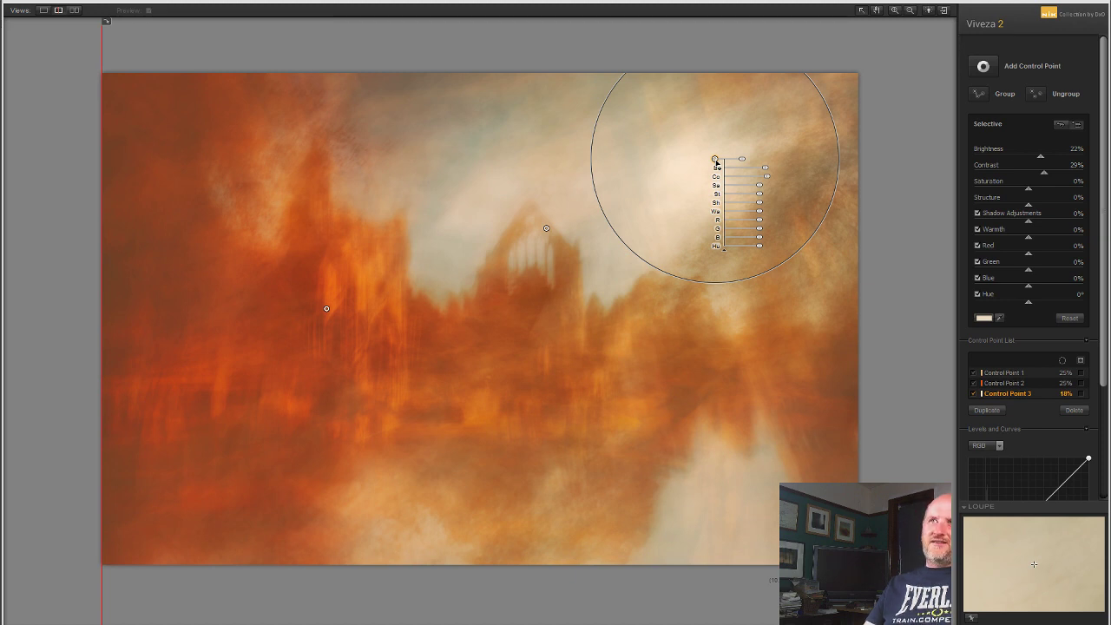
key(Delete)
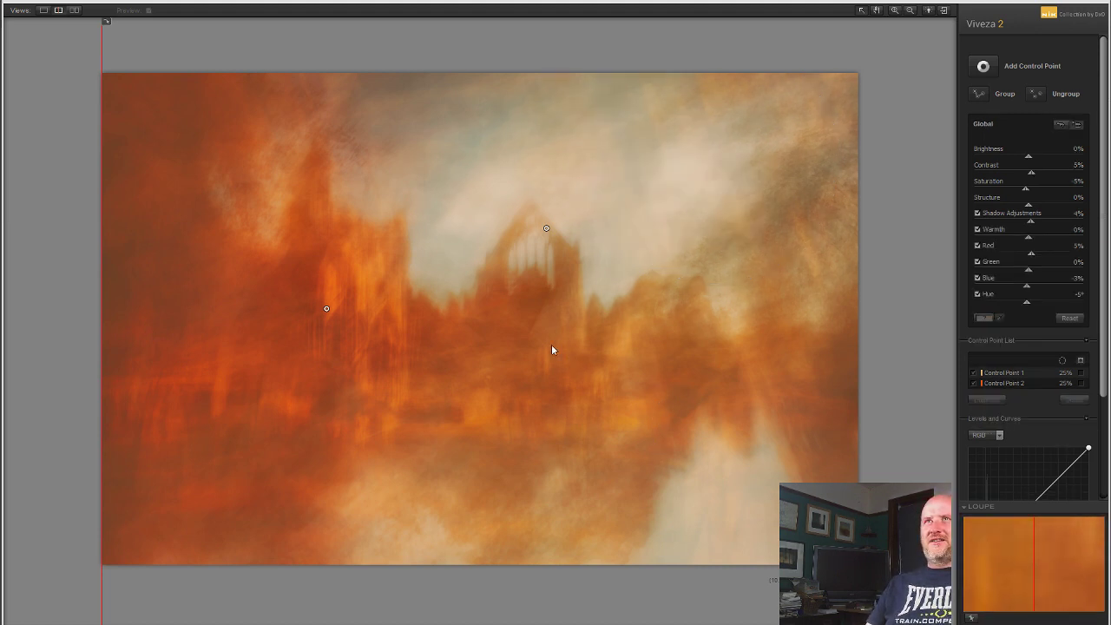
Step: Add a control point with structure 35% beside the left-hand tower and duplicate it higher up in the sky
click(983, 68)
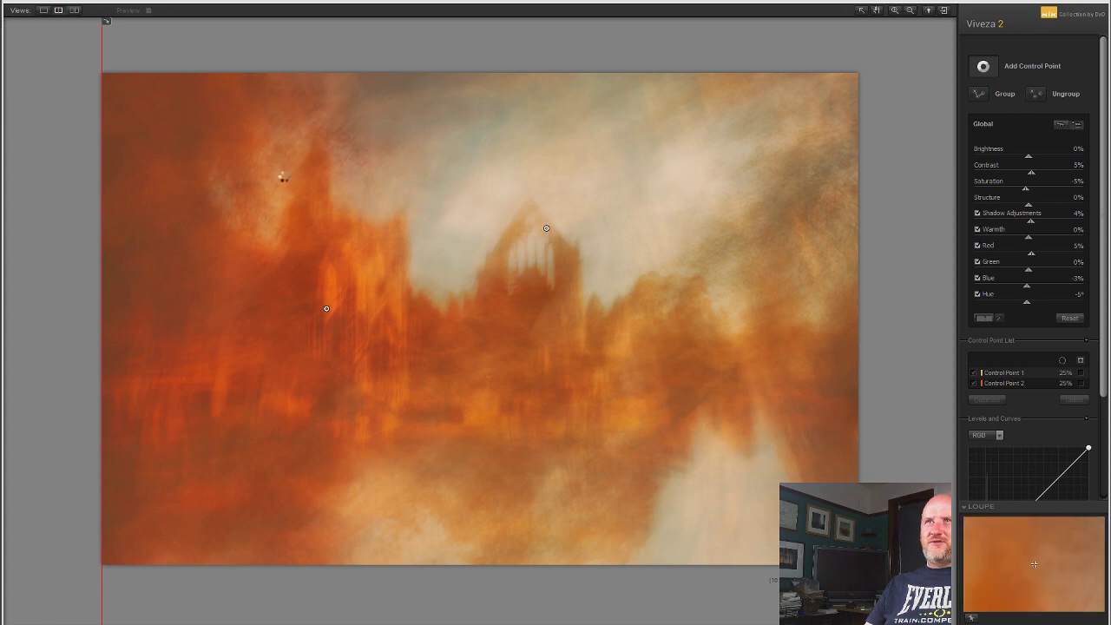
click(275, 186)
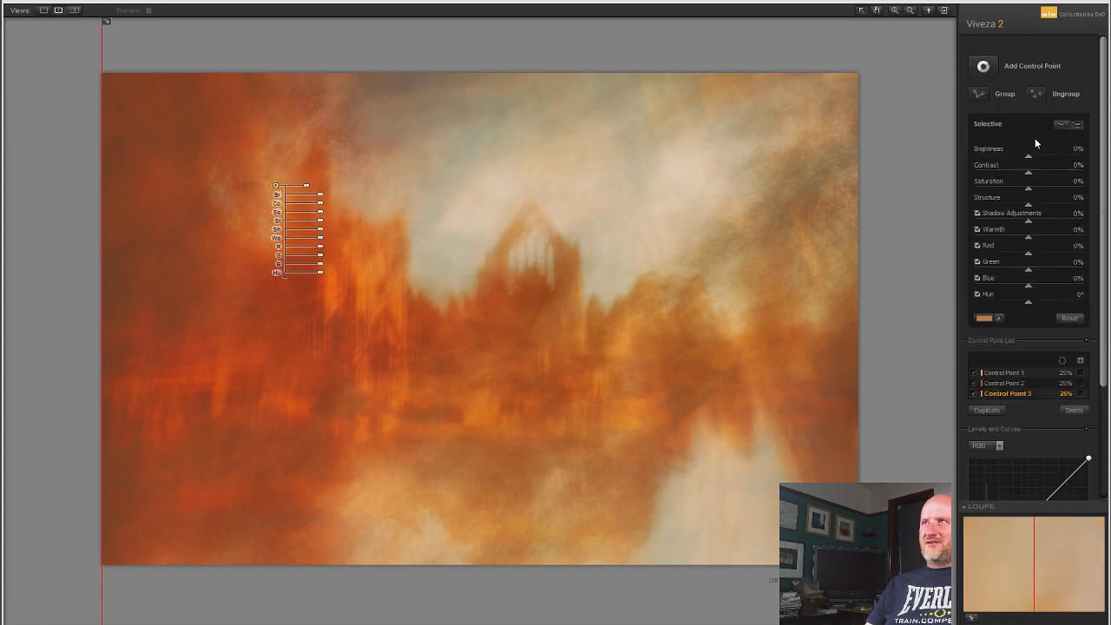
drag(1029, 205, 1046, 203)
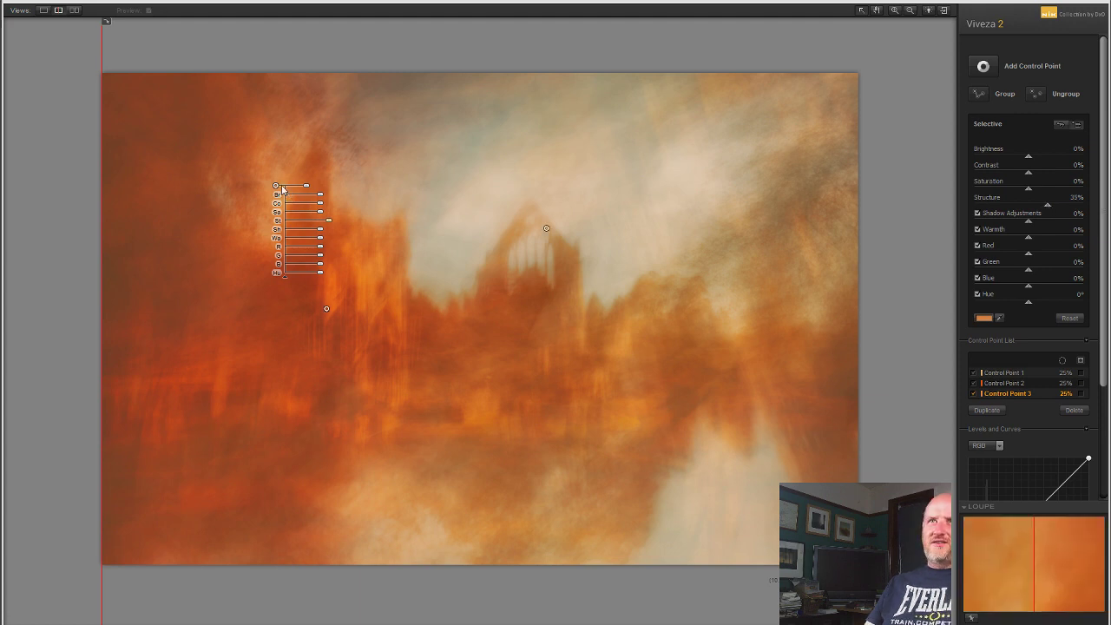
drag(275, 186, 292, 122)
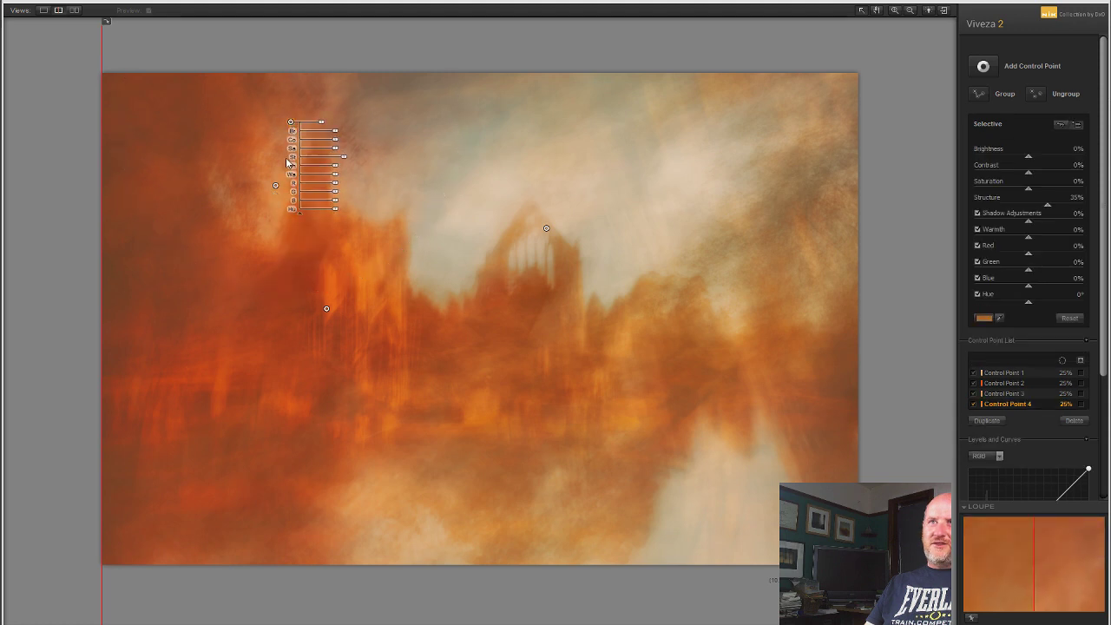
click(450, 150)
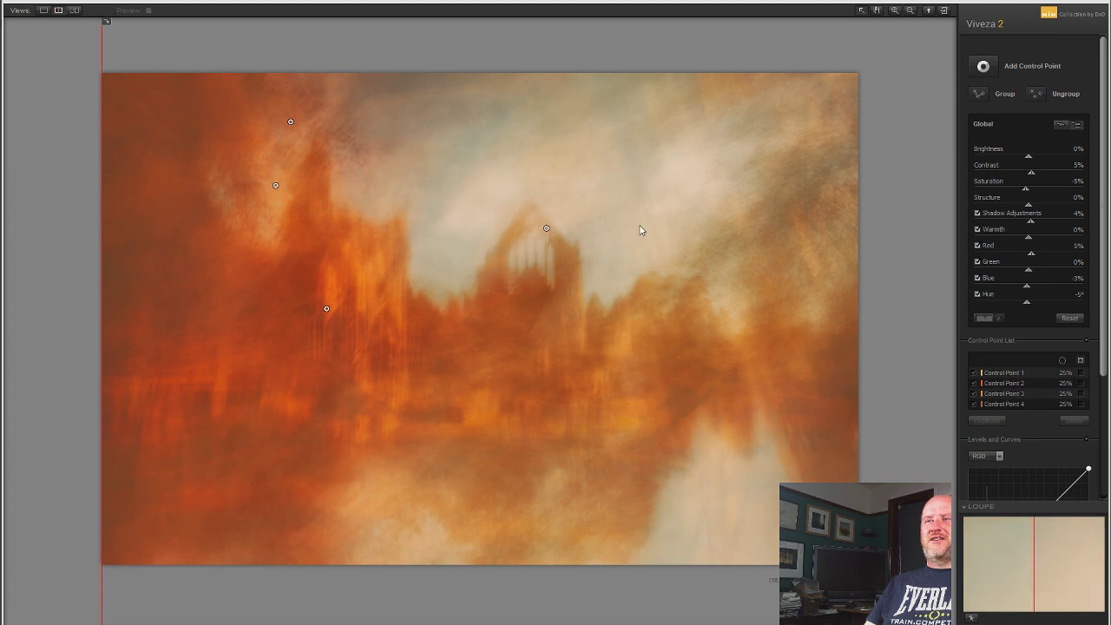
Step: Add a control point in the upper right-hand sky with structure 27%, brightness -11% and size 38%
click(984, 67)
click(792, 203)
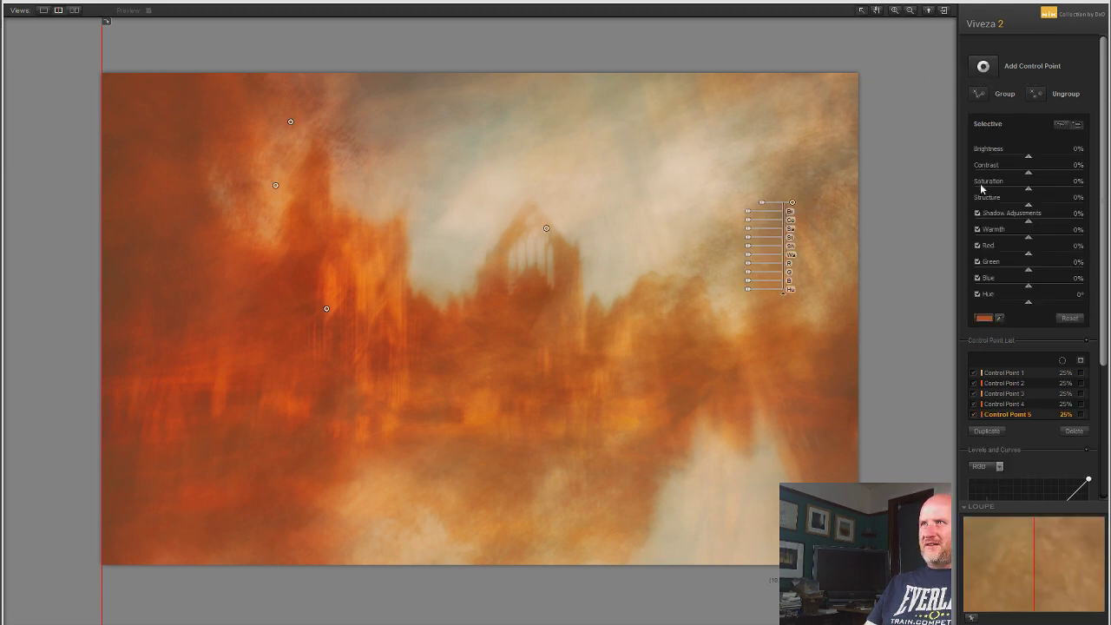
click(1043, 205)
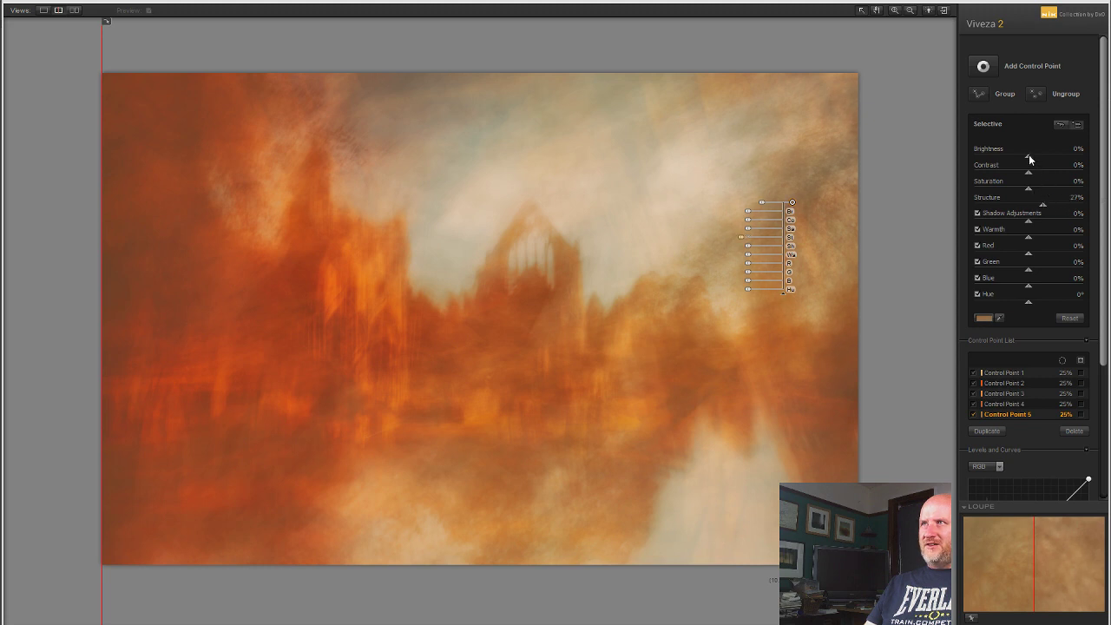
drag(1029, 156, 1024, 154)
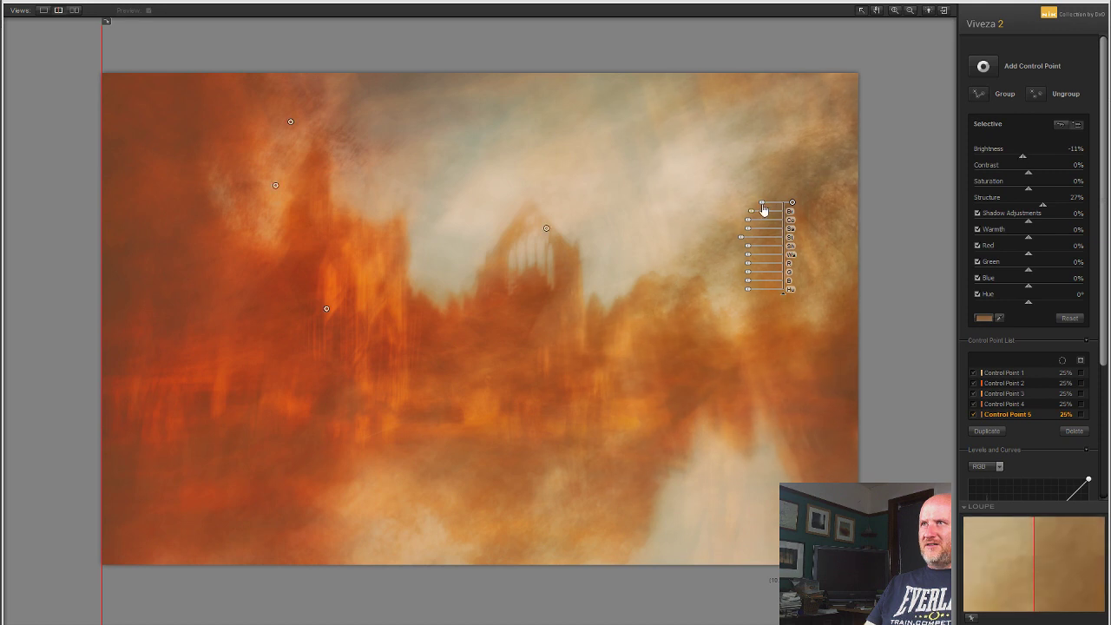
drag(763, 209, 804, 124)
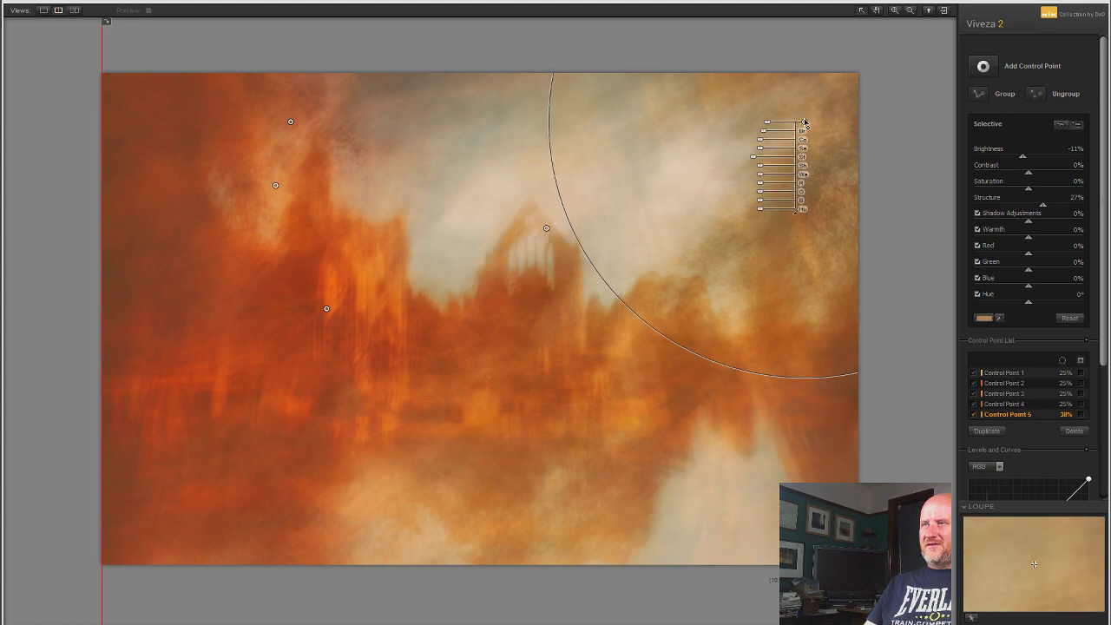
Step: Try a global Brightness of -10% and reset it to 0%
click(918, 138)
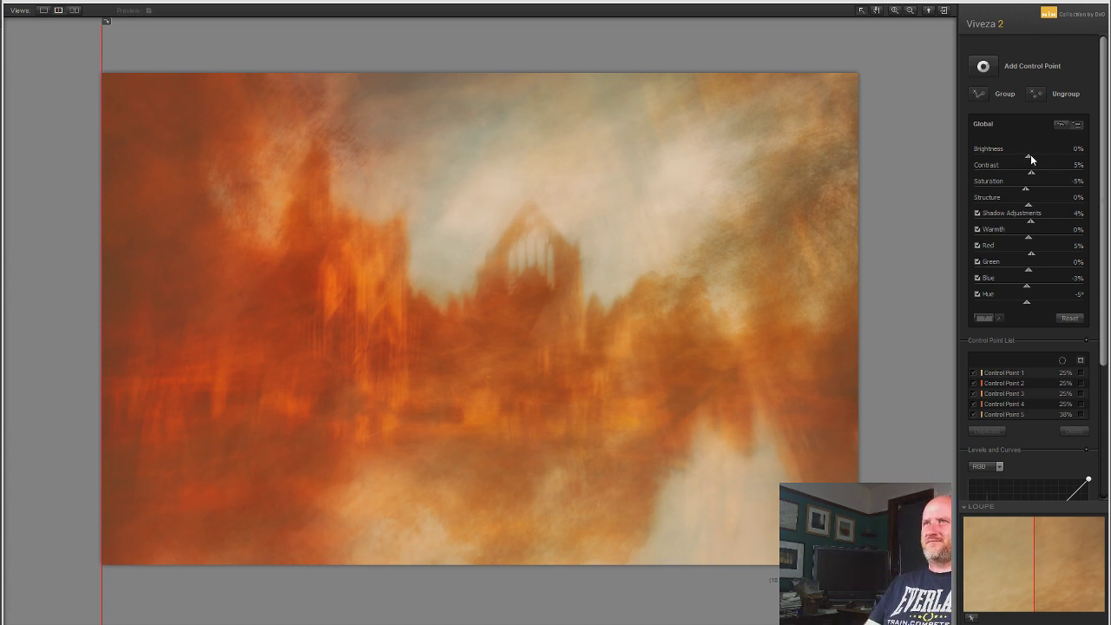
drag(1031, 156, 1022, 155)
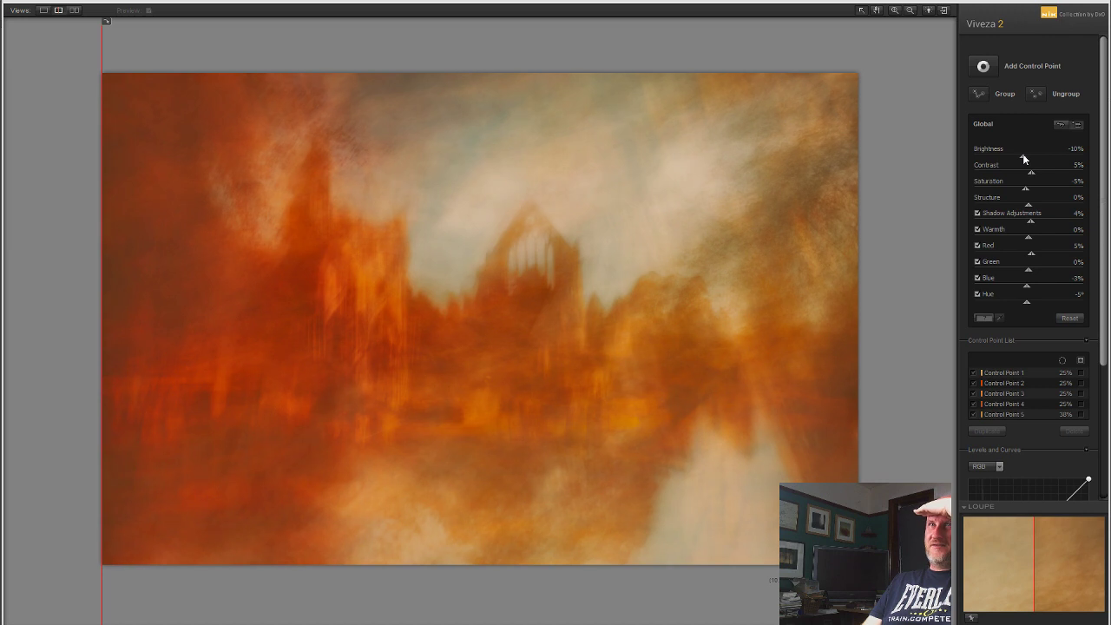
double_click(1022, 154)
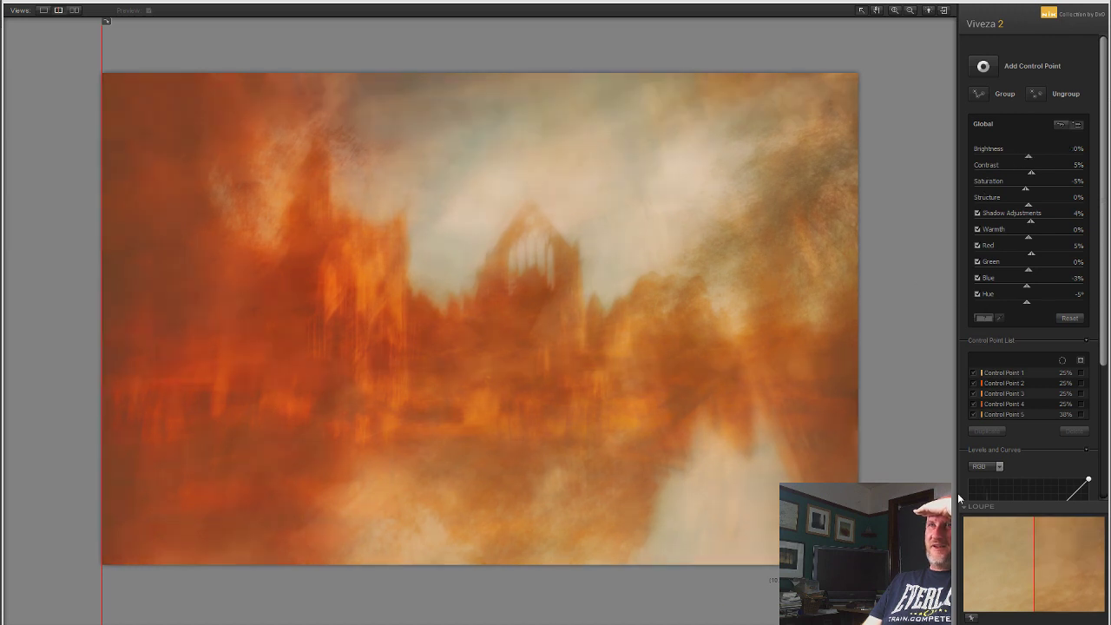
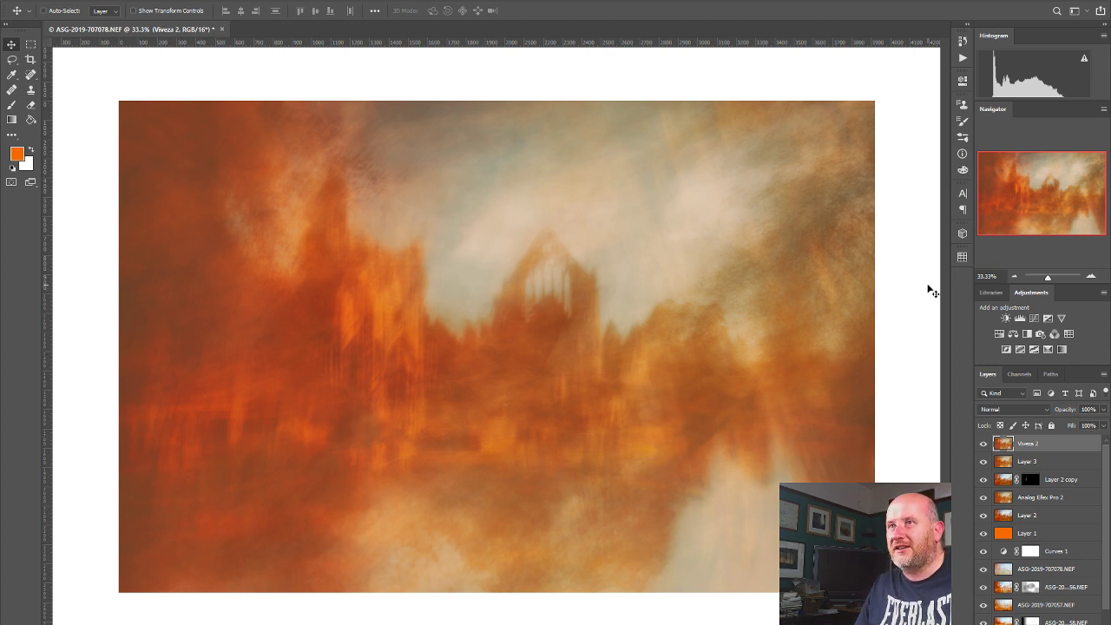
Step: Add a Curves adjustment layer that lowers the shadows from input 76 to output 67 and moves the white point to input 253
click(1033, 319)
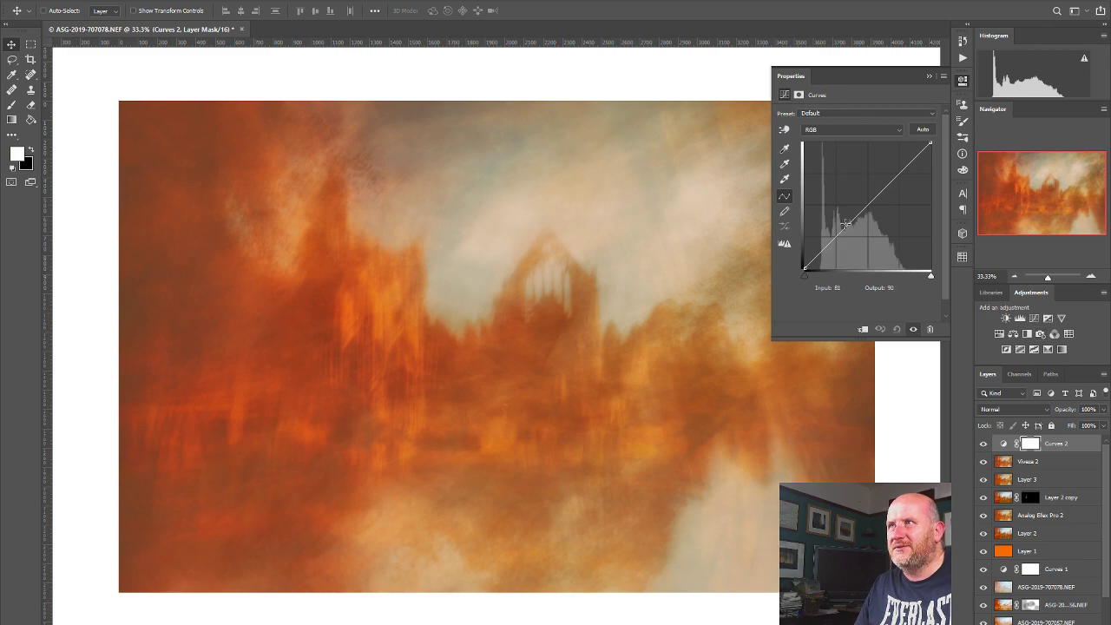
drag(846, 231, 842, 234)
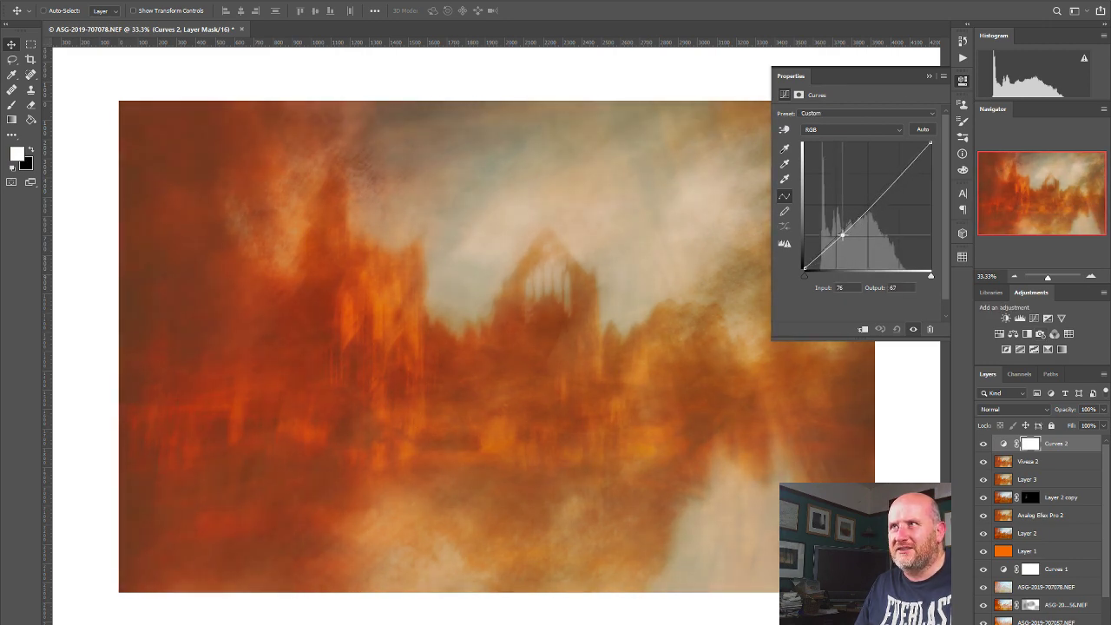
drag(886, 190, 885, 192)
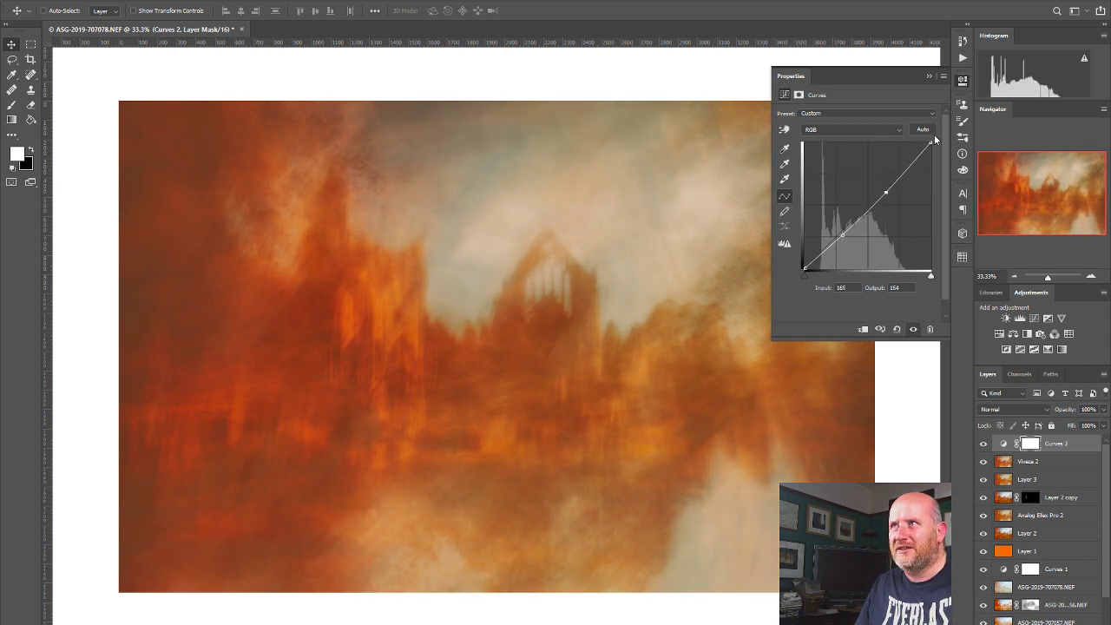
drag(886, 193, 859, 521)
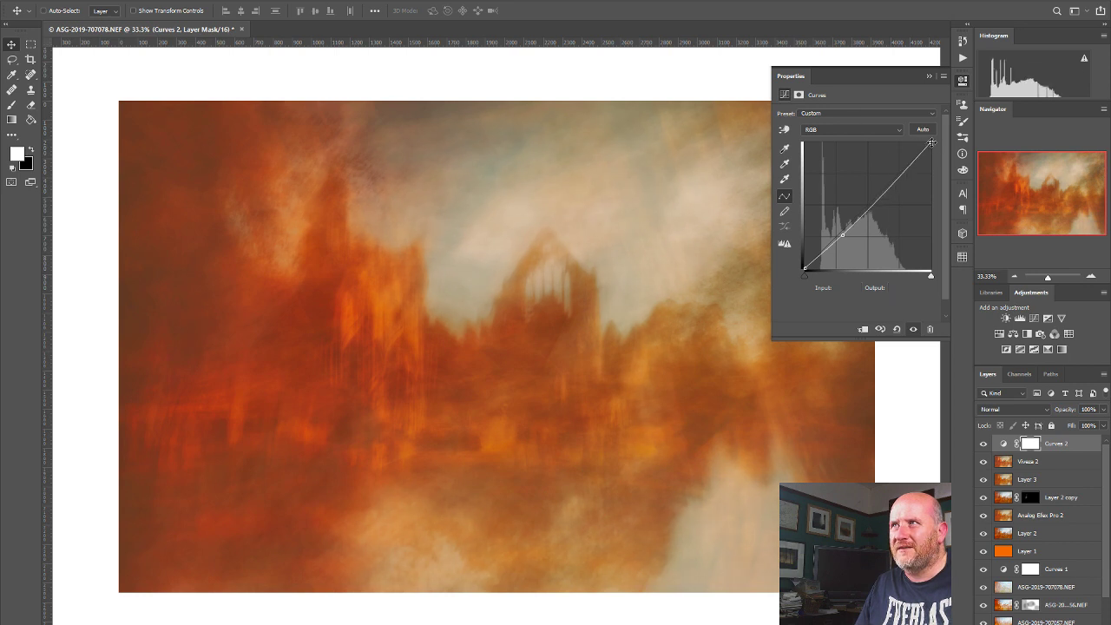
mouse_move(929, 146)
mouse_down()
mouse_move(935, 158)
mouse_move(930, 135)
mouse_up()
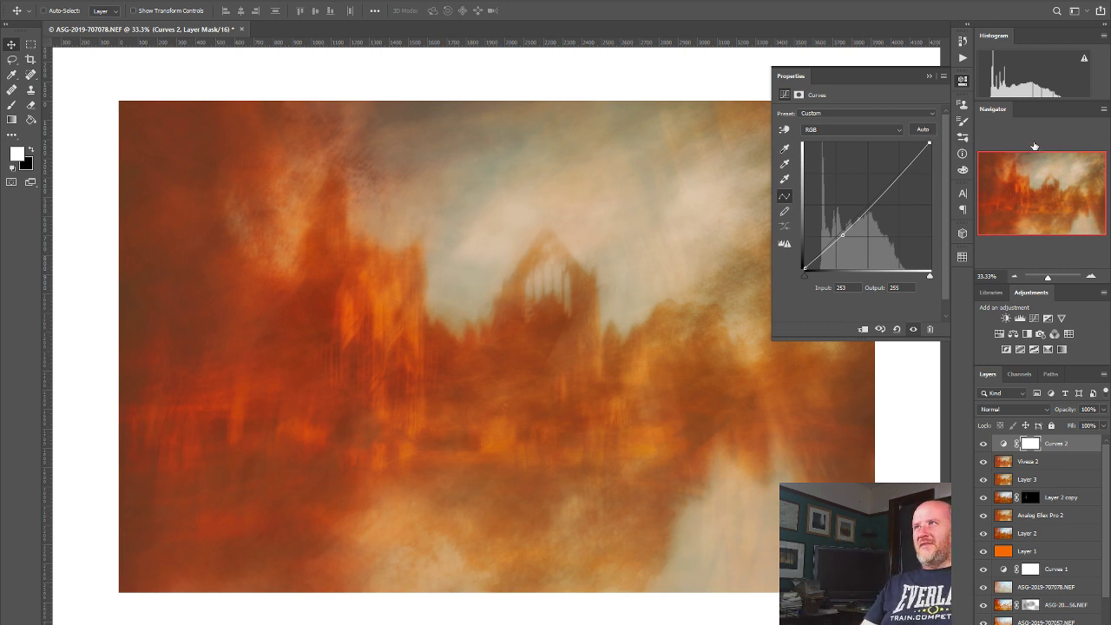
click(962, 79)
Step: Toggle the visibility of the Curves 2 layer to compare the image with and without it
click(984, 445)
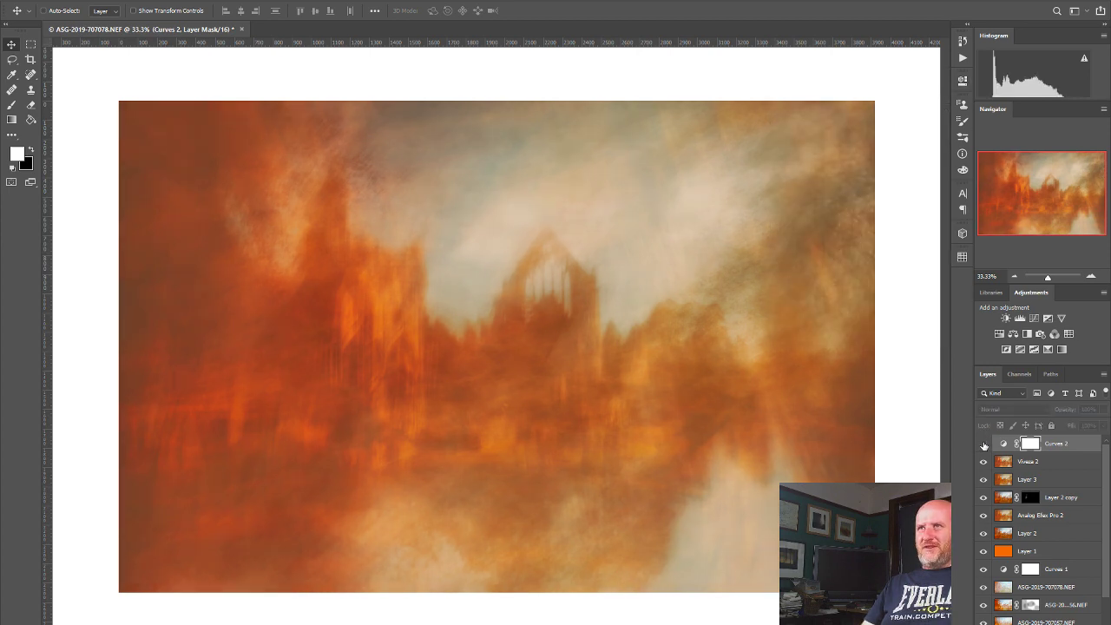
click(984, 445)
click(983, 446)
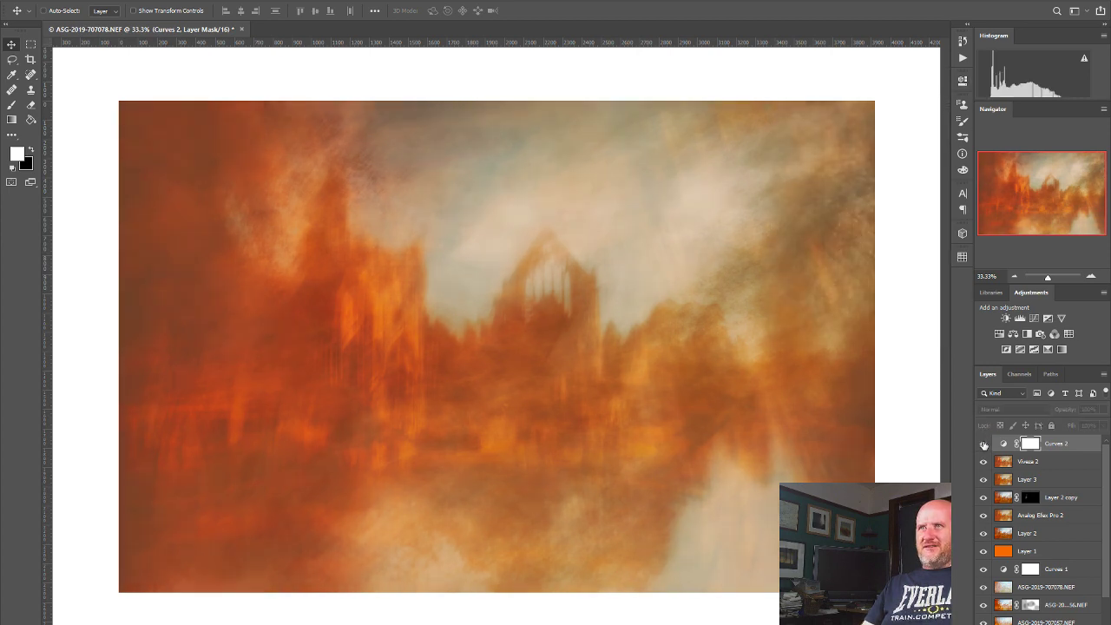
click(984, 445)
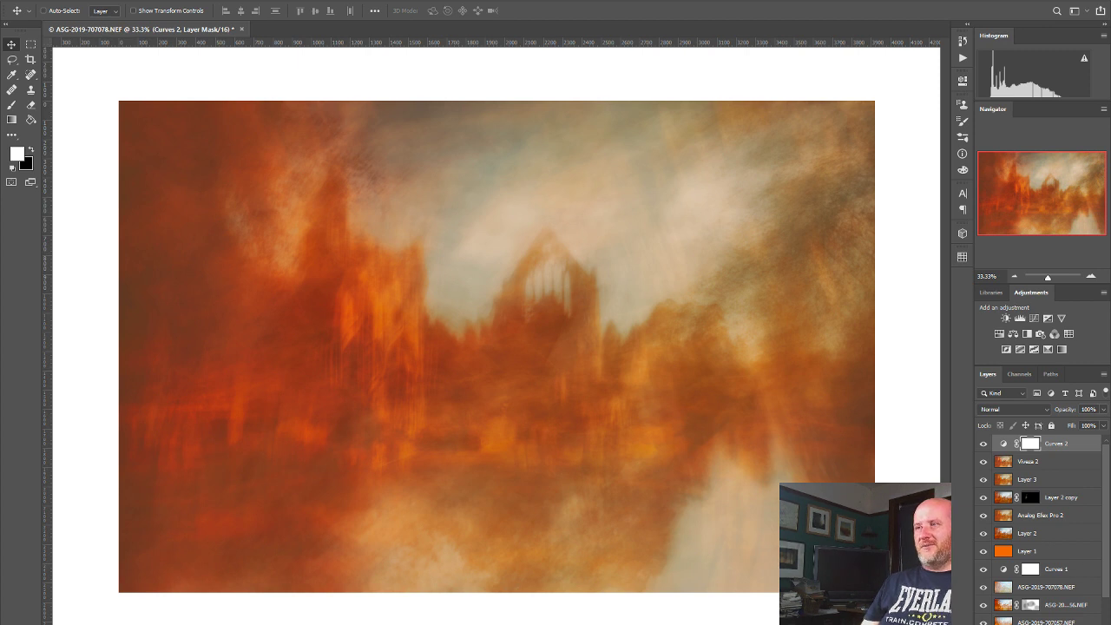
Step: Create a new top layer, fill it with the orange foreground colour and set its blend mode to Color
key(ctrl+shift+alt+n)
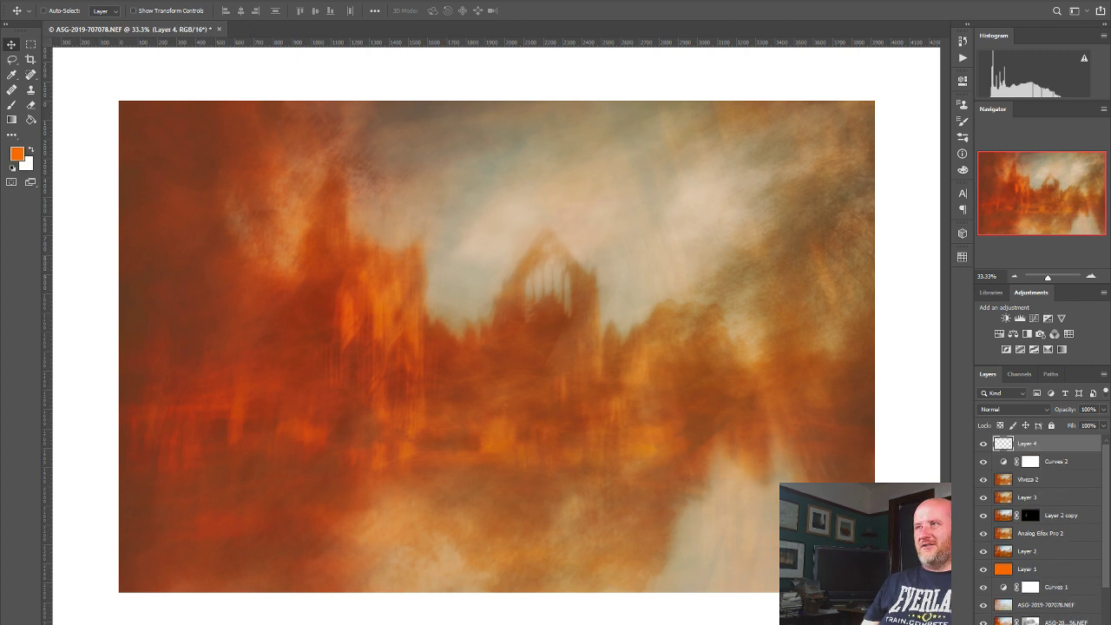
click(31, 120)
click(704, 232)
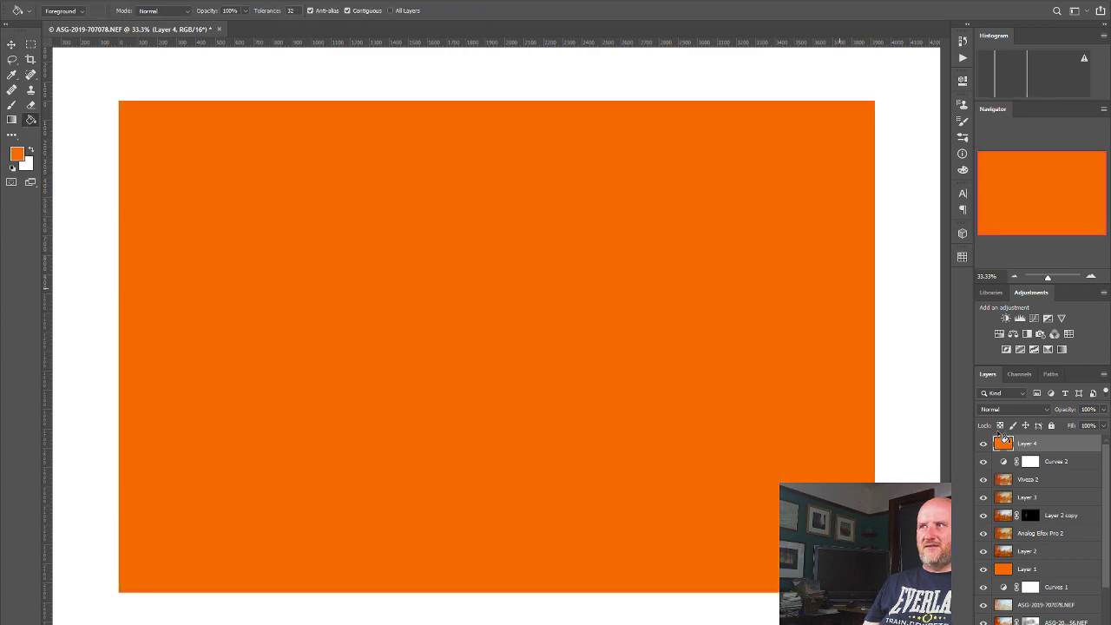
click(1008, 409)
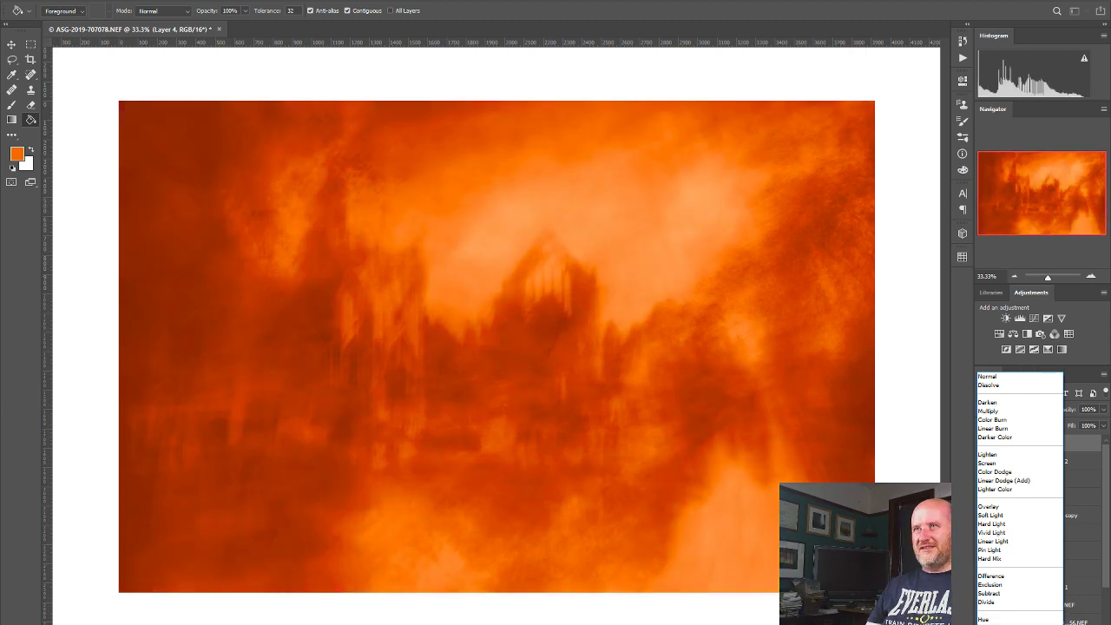
click(994, 624)
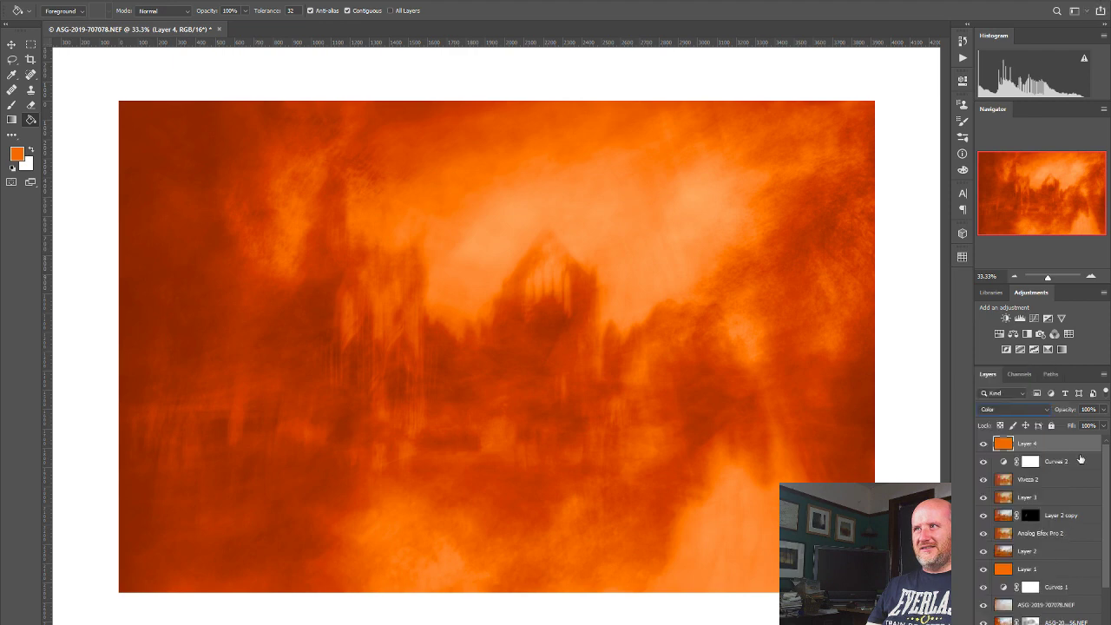
Step: Lower the opacity of the orange Layer 4 to 20%
drag(1104, 423, 1050, 427)
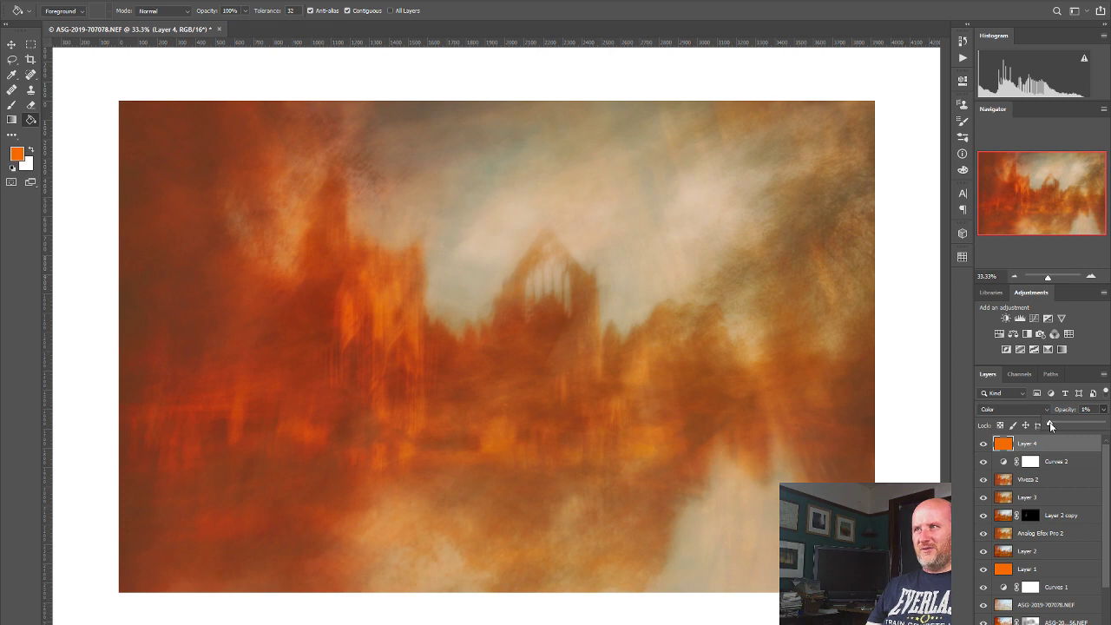
mouse_move(1050, 422)
mouse_down()
mouse_move(1040, 422)
mouse_move(1057, 424)
mouse_up()
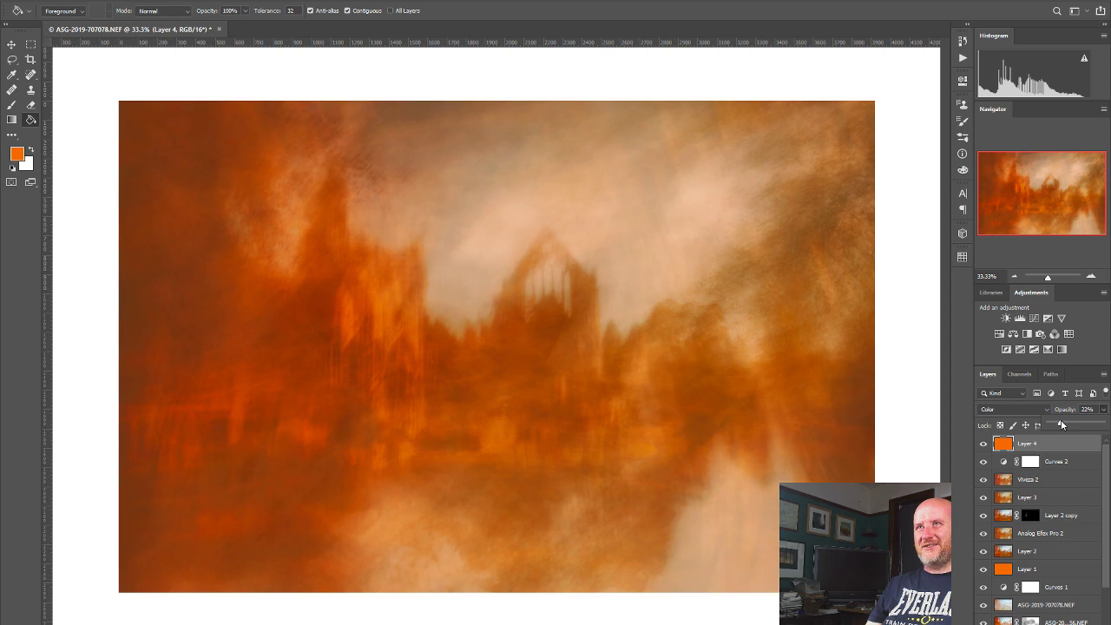
drag(1061, 423, 1059, 424)
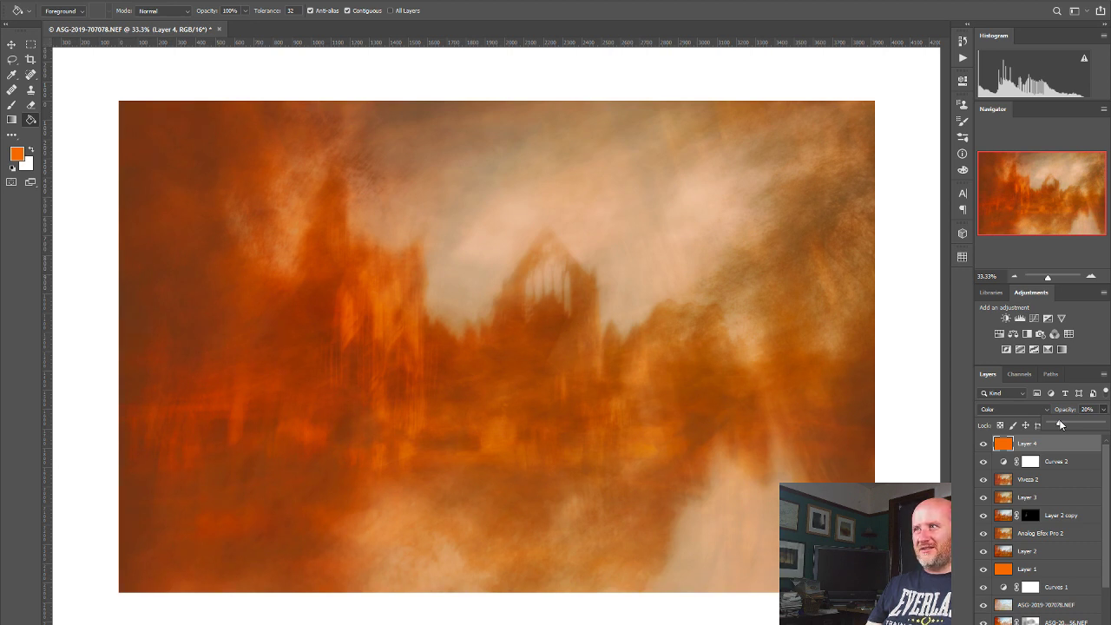
Step: Toggle the visibility of Layer 4 to compare the image with and without the orange Color overlay
click(984, 443)
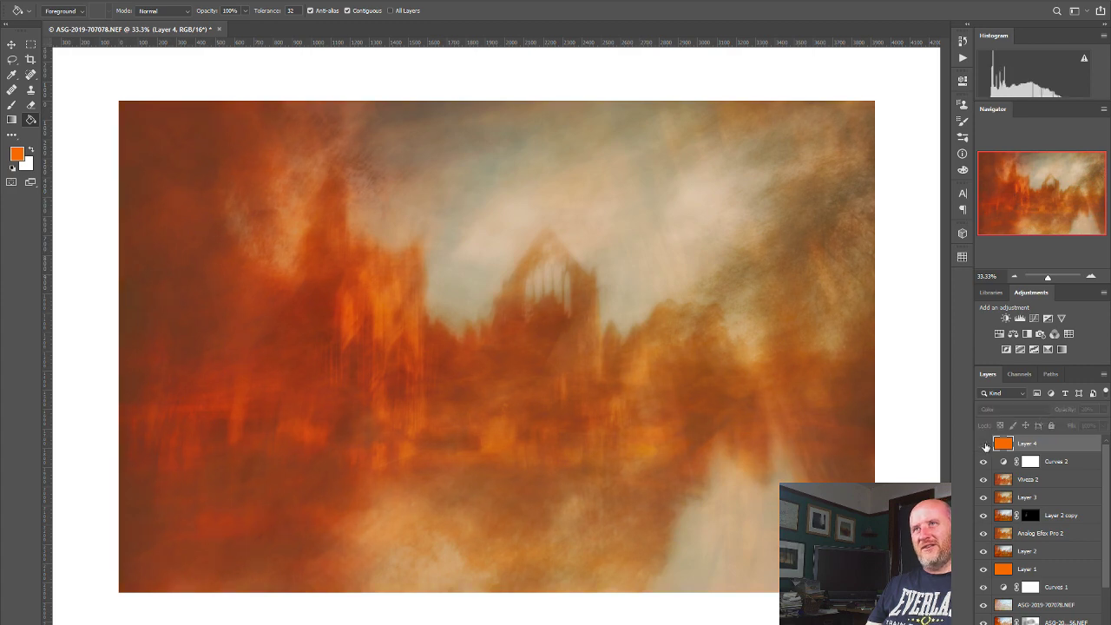
click(984, 443)
click(985, 446)
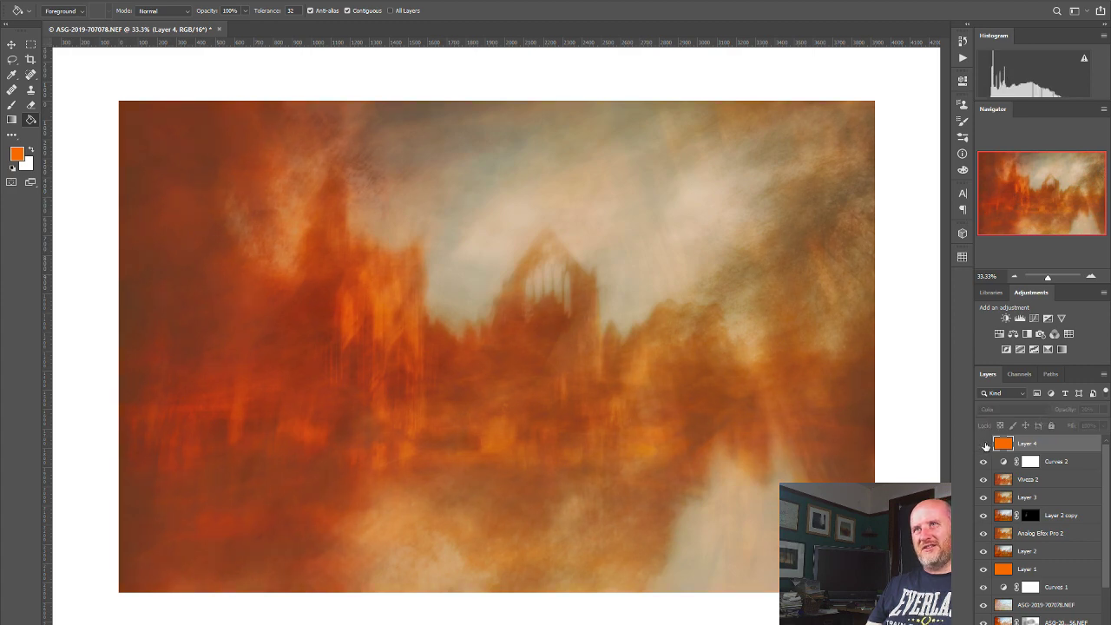
click(985, 446)
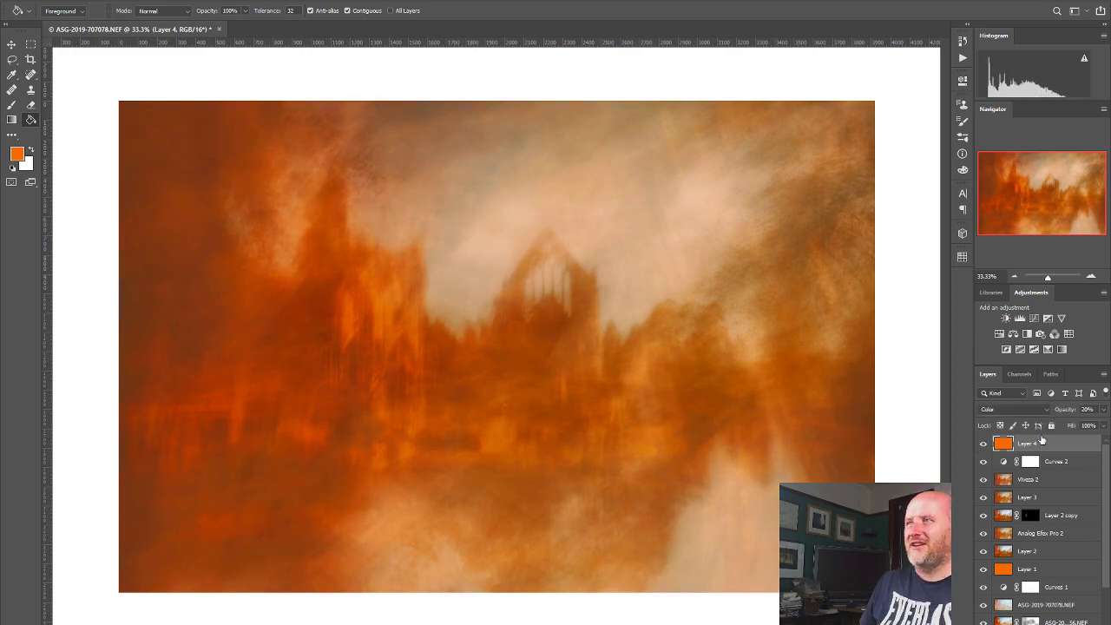
Step: Change the orange Layer 4's blend mode to Vivid Light and set its opacity to 9%
click(1020, 408)
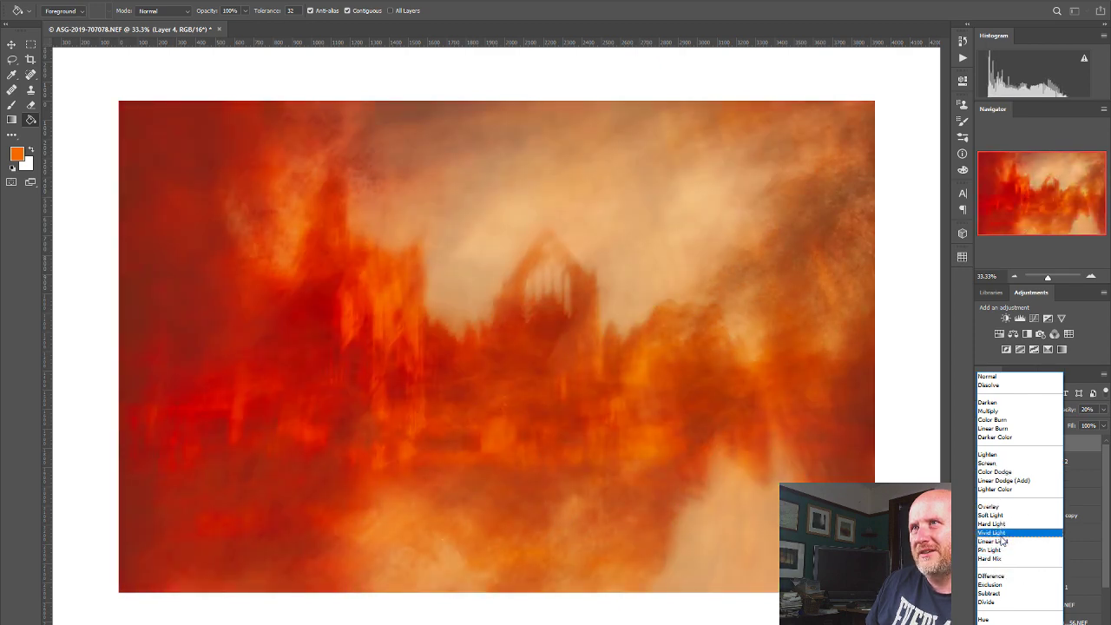
click(1003, 535)
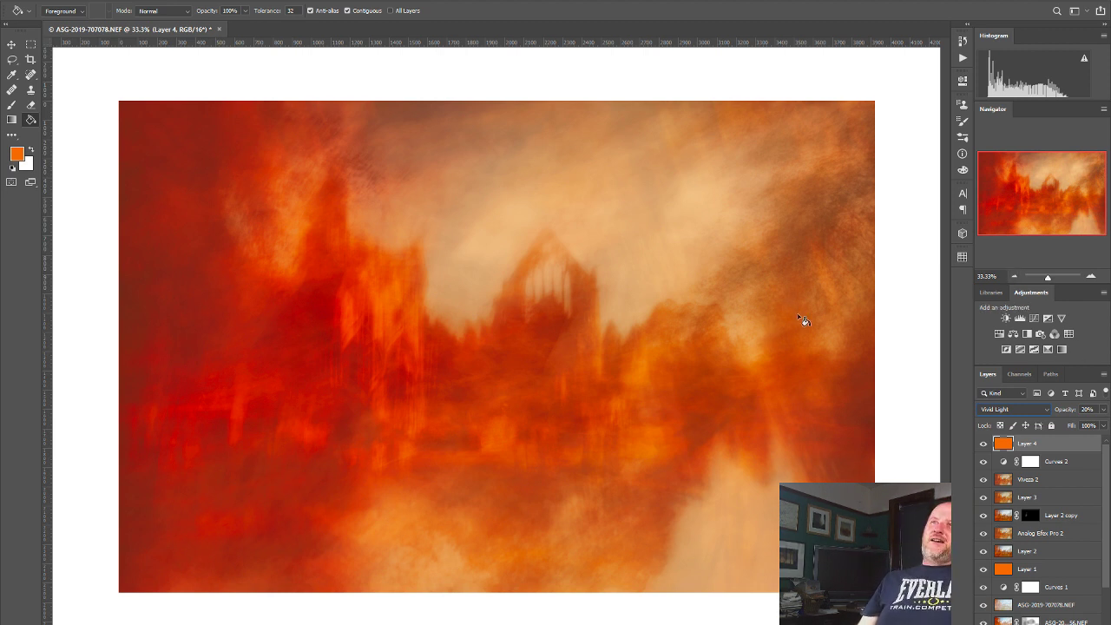
click(1105, 410)
mouse_move(1058, 421)
mouse_down()
mouse_move(1103, 424)
mouse_move(1105, 434)
mouse_move(1051, 425)
mouse_move(1061, 419)
mouse_up()
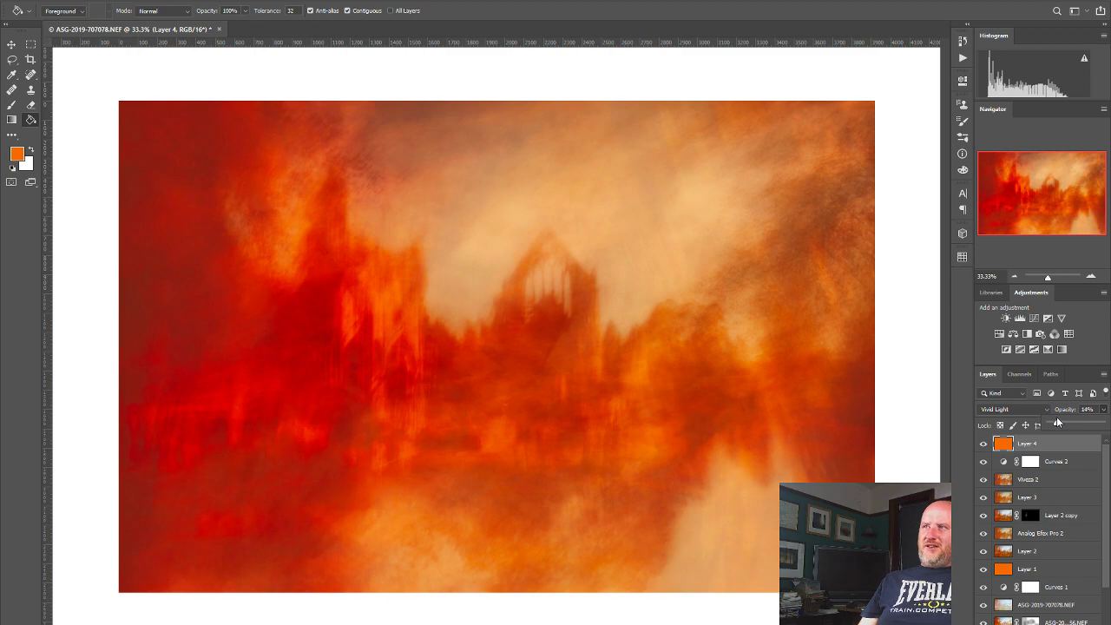
click(1062, 413)
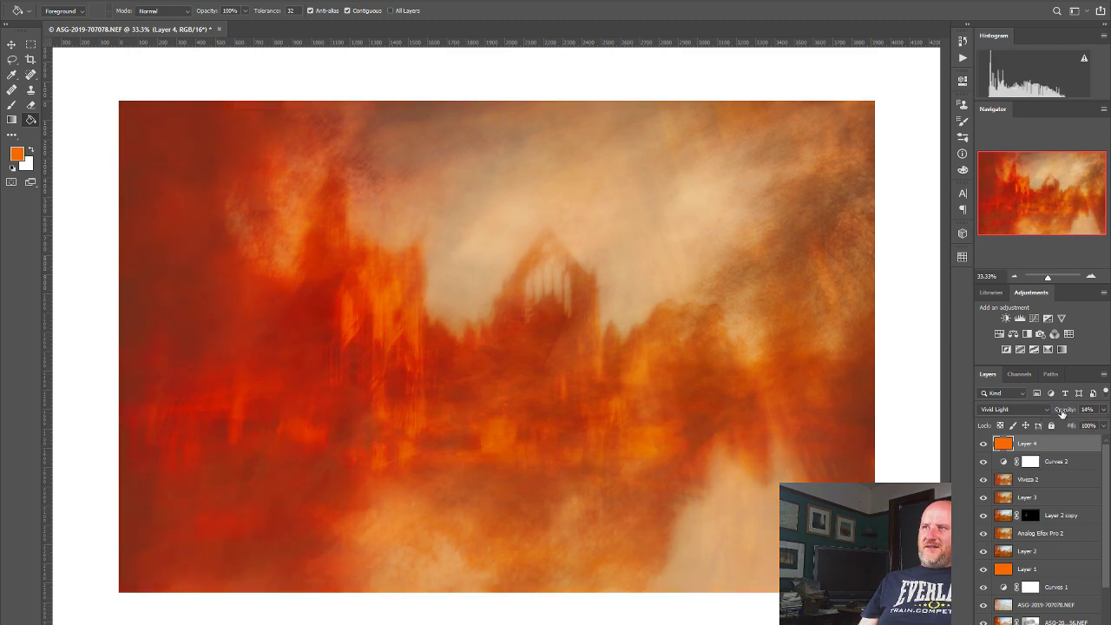
drag(1062, 413, 1039, 414)
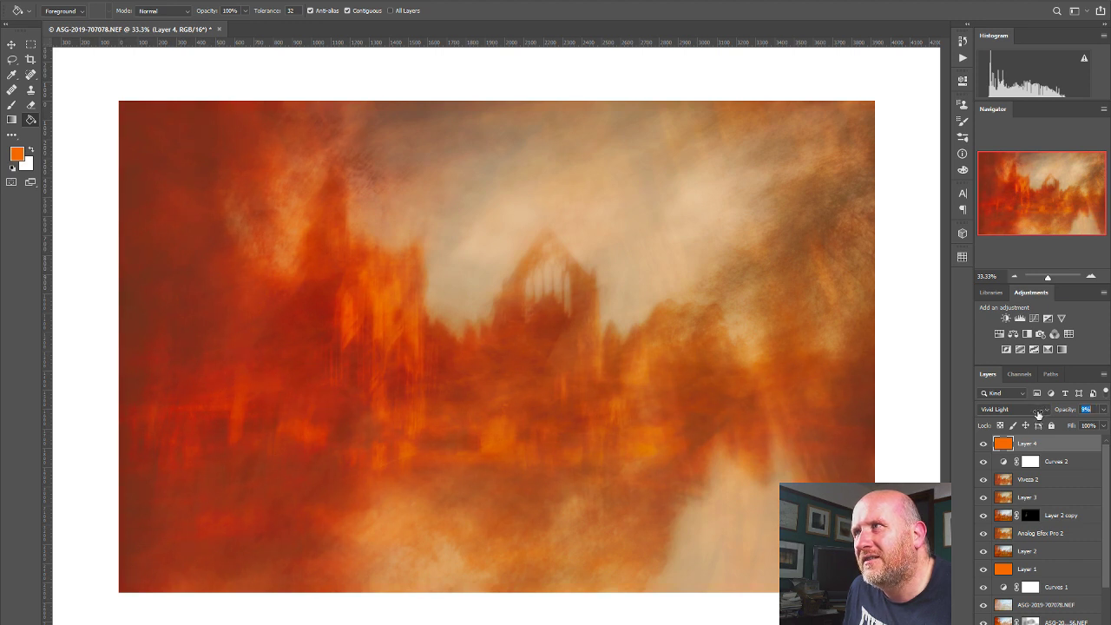
Step: Toggle Layer 4's visibility to compare the image with and without the Vivid Light overlay
click(983, 444)
click(983, 444)
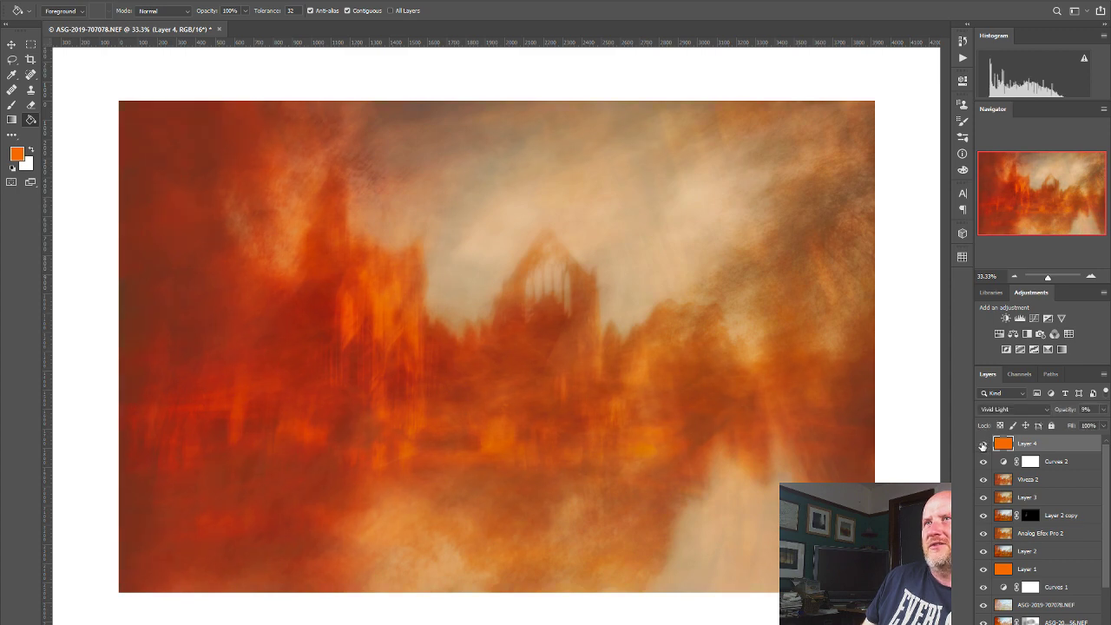
click(983, 444)
click(984, 444)
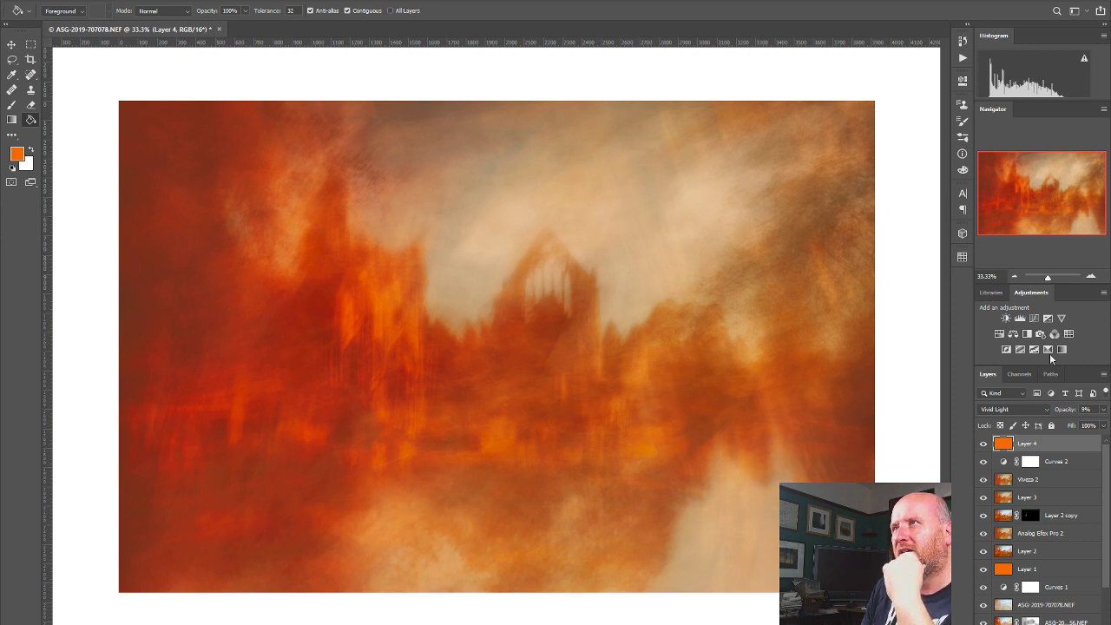
Step: Add a Curves adjustment layer above Layer 4 that lowers the shadows from input 70 to output 54, discarding a trial highlight point
click(1014, 409)
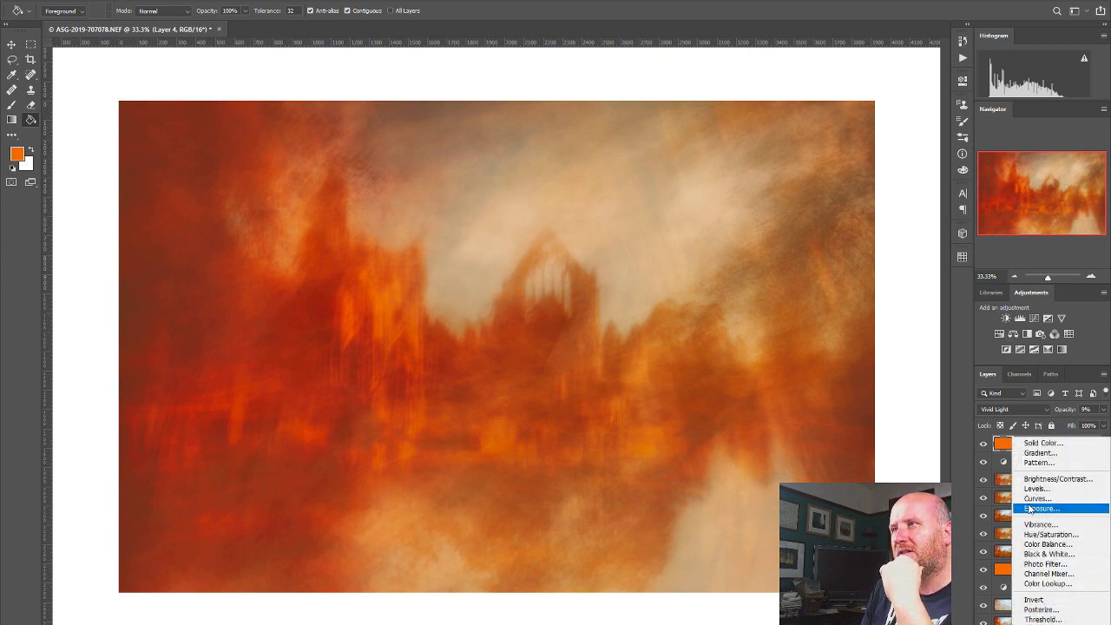
click(1007, 372)
click(962, 80)
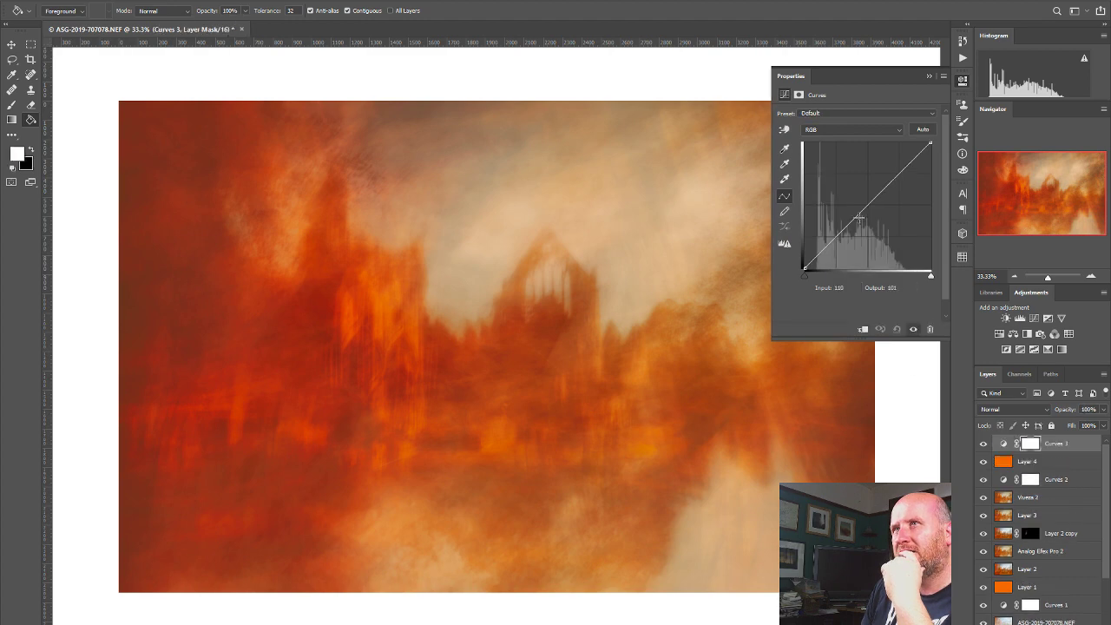
drag(859, 216, 840, 241)
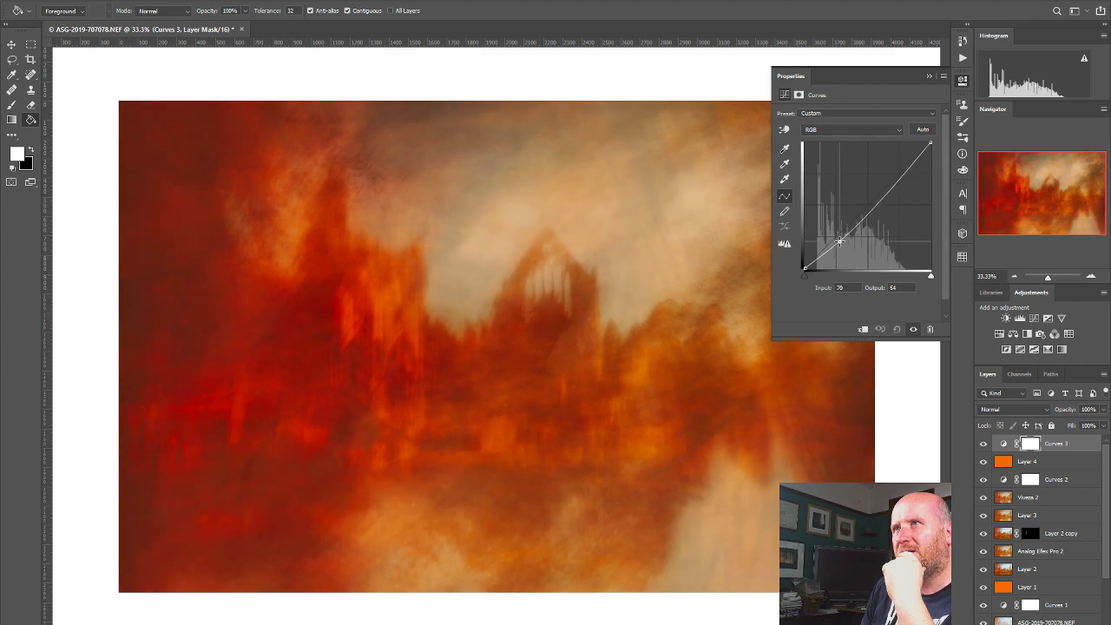
click(899, 181)
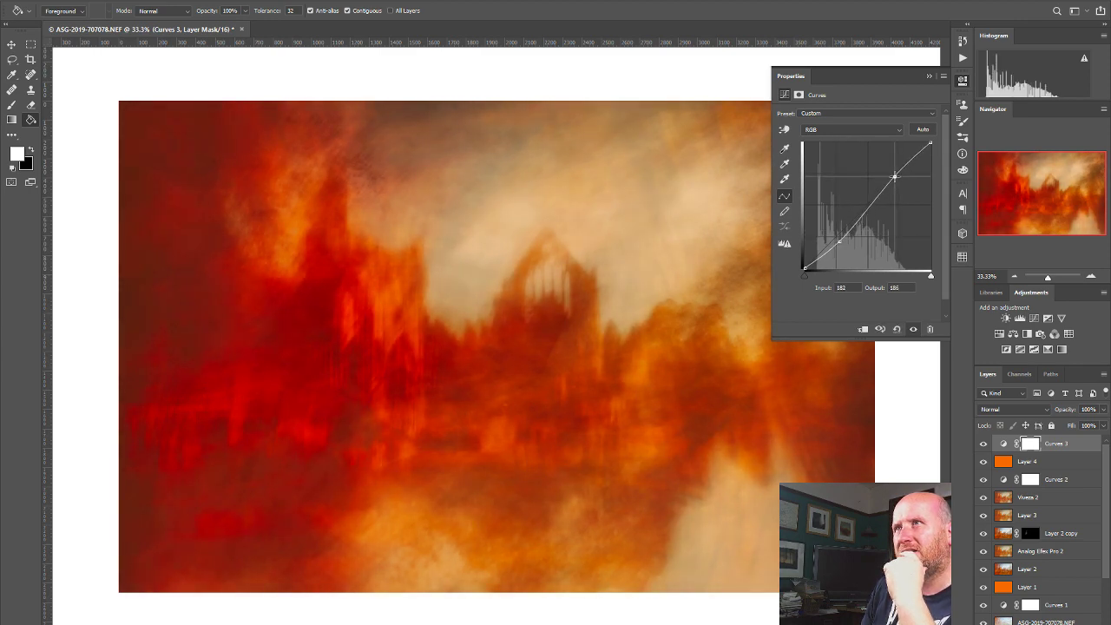
drag(899, 181, 977, 135)
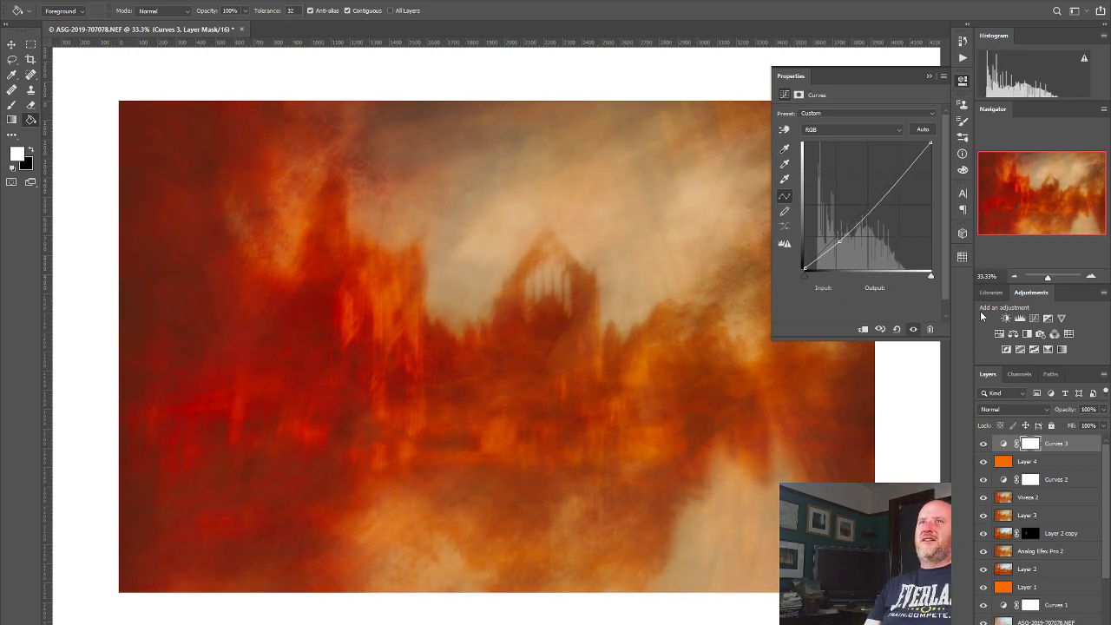
click(963, 81)
Step: In the Curves 3 layer's blending options, try splitting the black This Layer Blend If slider to 0 / 81
right_click(1004, 449)
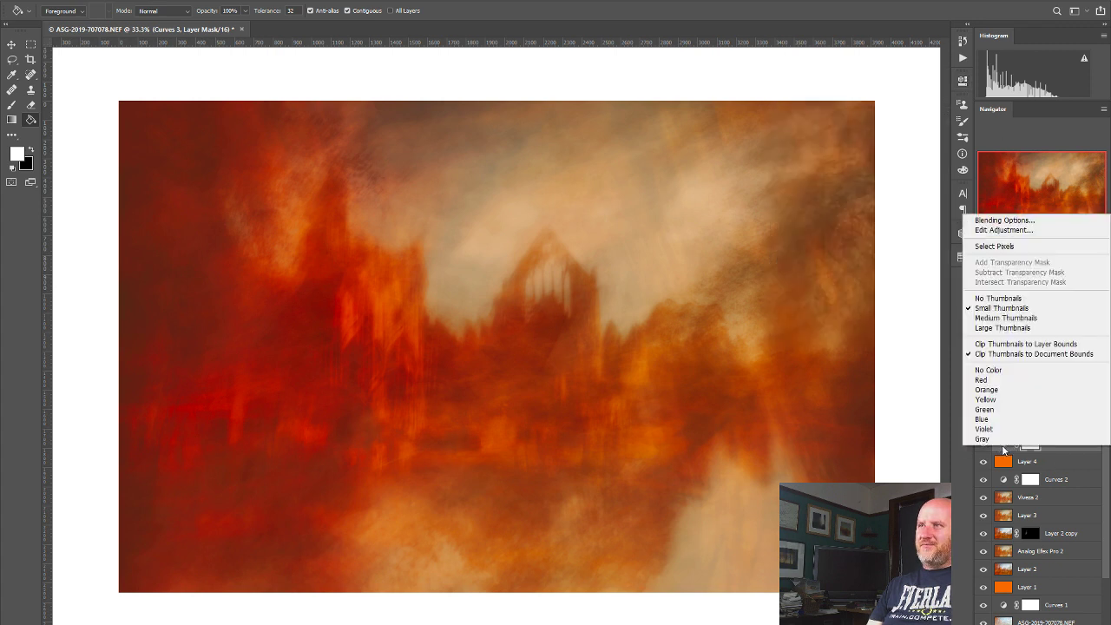
click(987, 218)
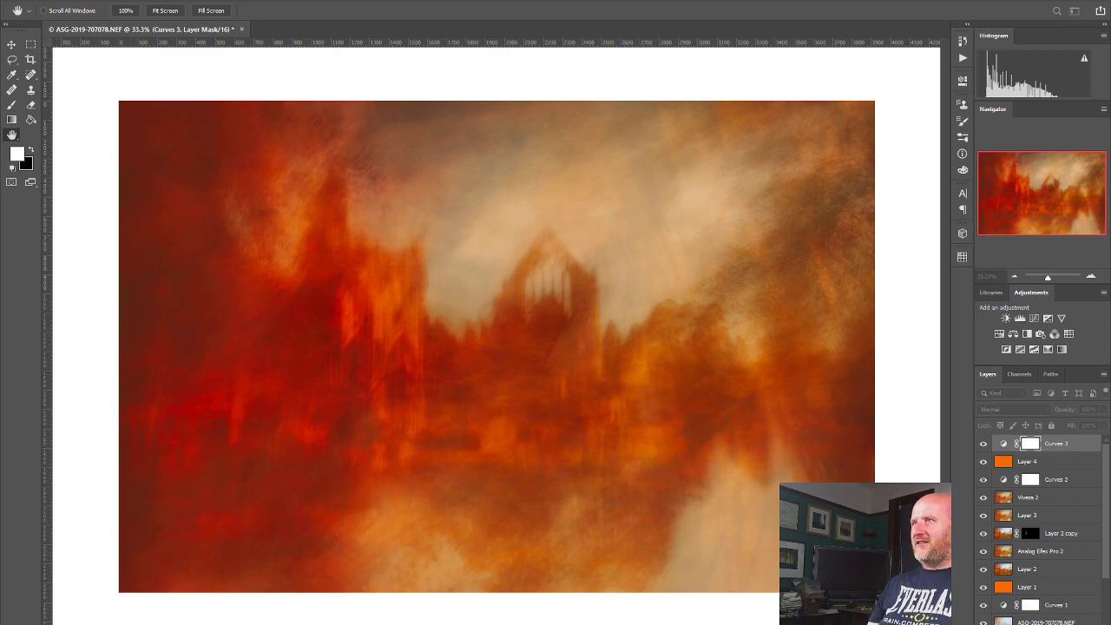
double_click(1004, 444)
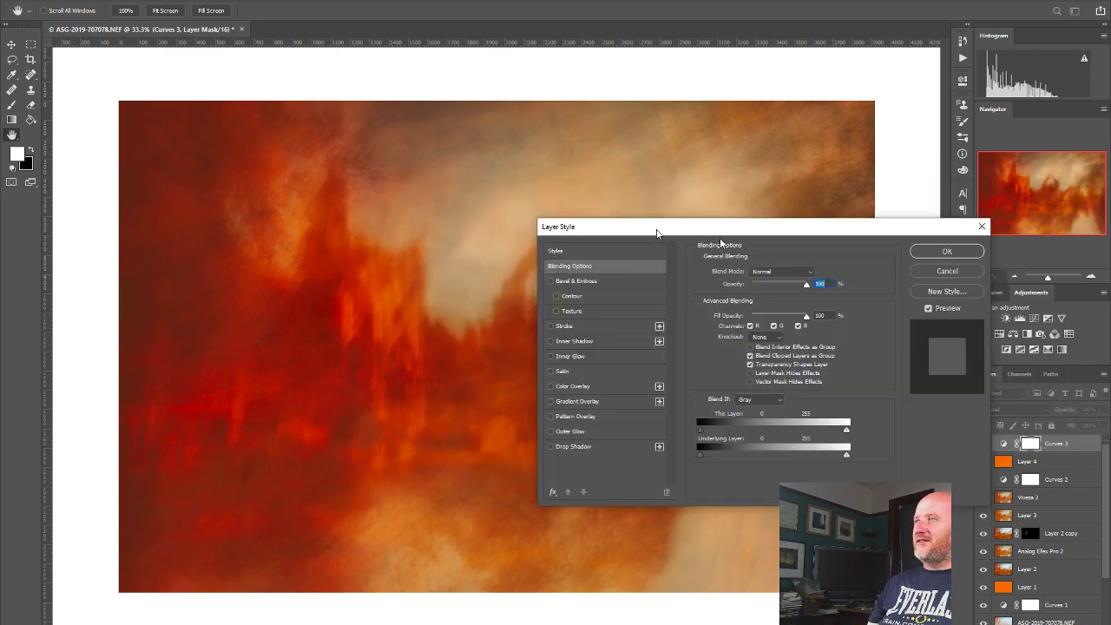
key(Escape)
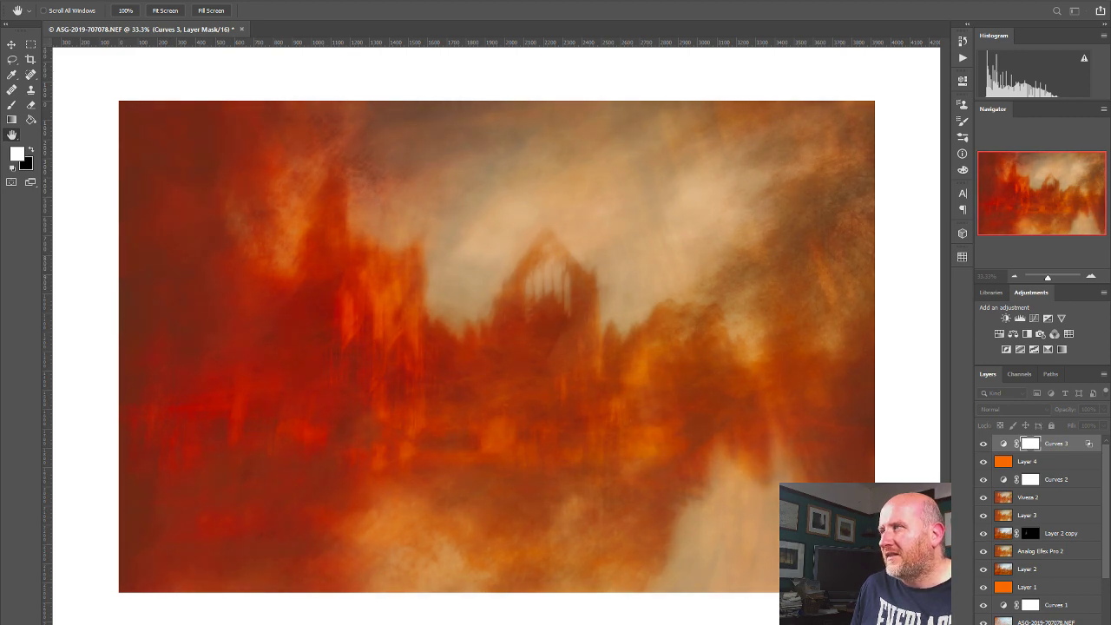
Step: Try pulling the white This Layer Blend If slider of Curves 3 toward the midtones, cancel it, and compare the layer on and off
double_click(1076, 444)
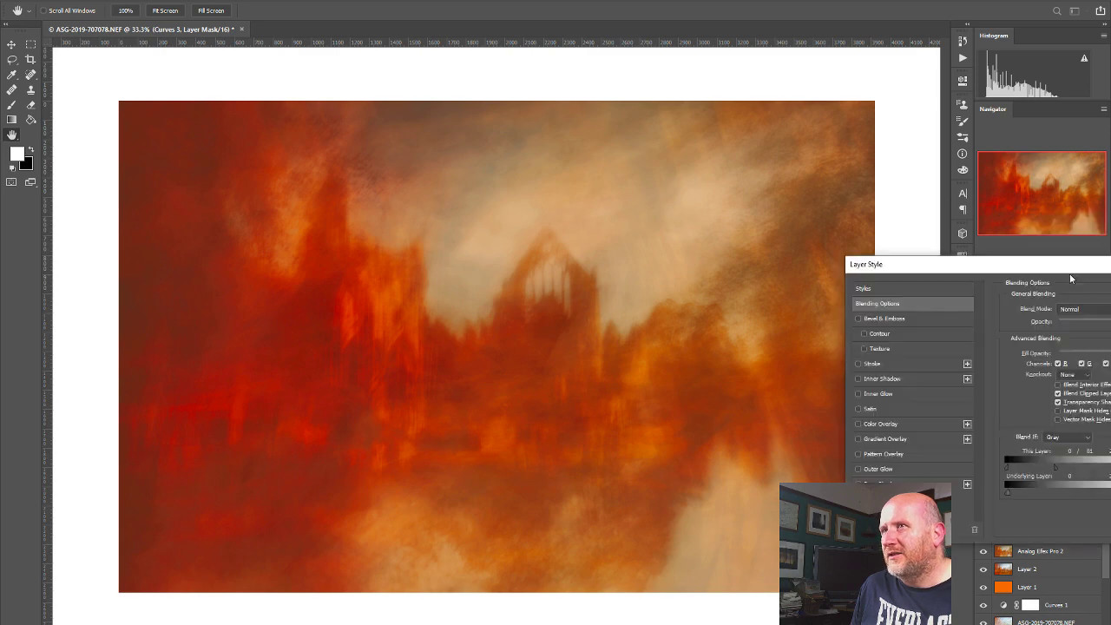
drag(1103, 258, 807, 317)
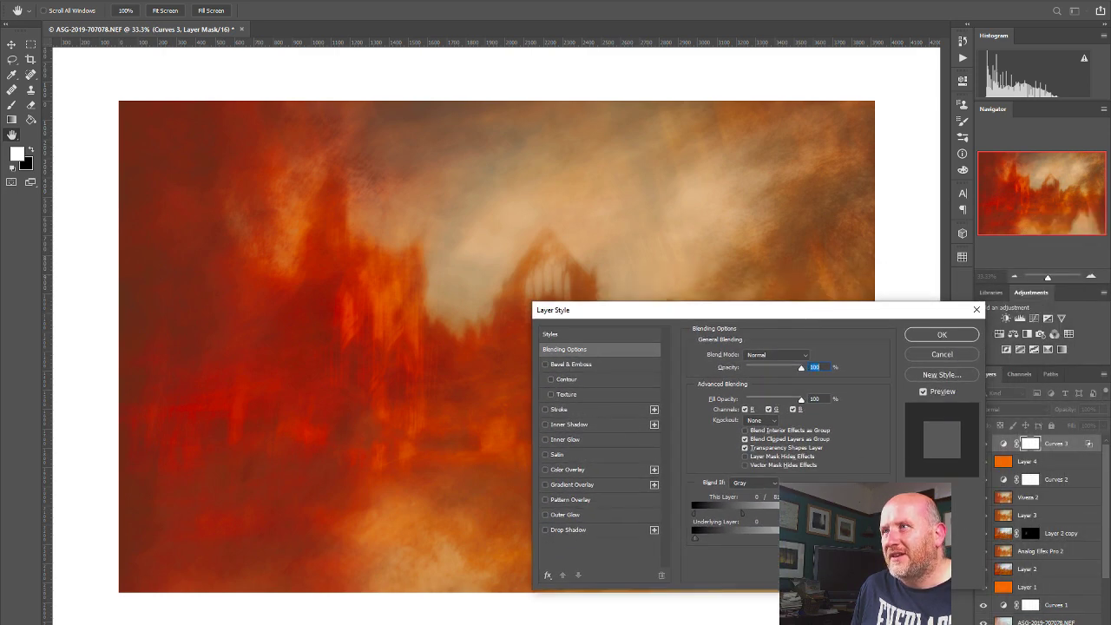
drag(908, 524, 763, 514)
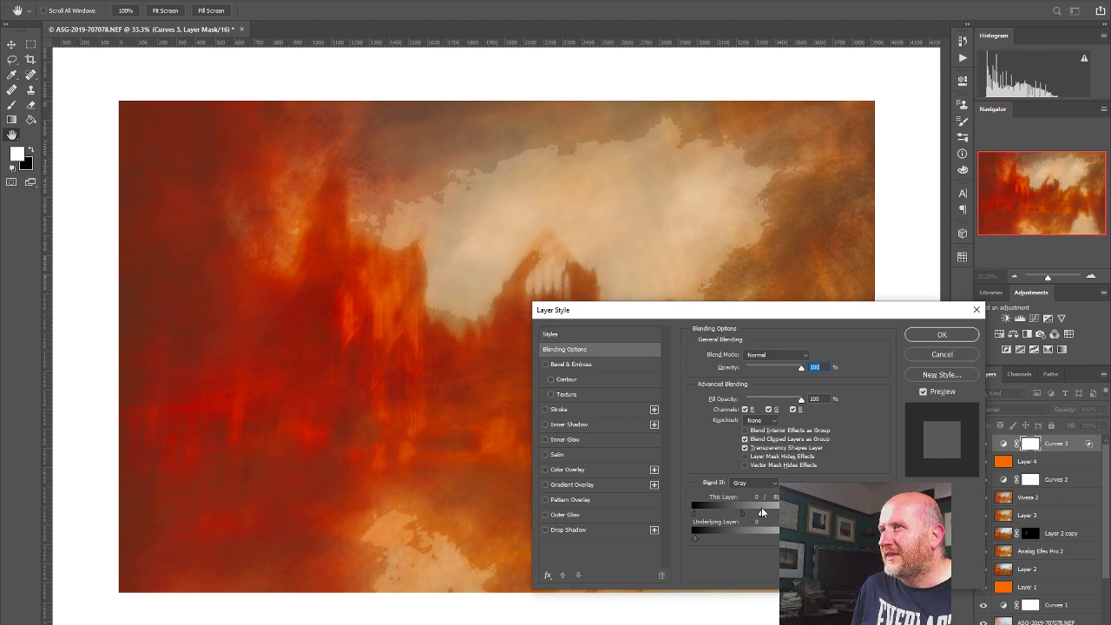
click(956, 353)
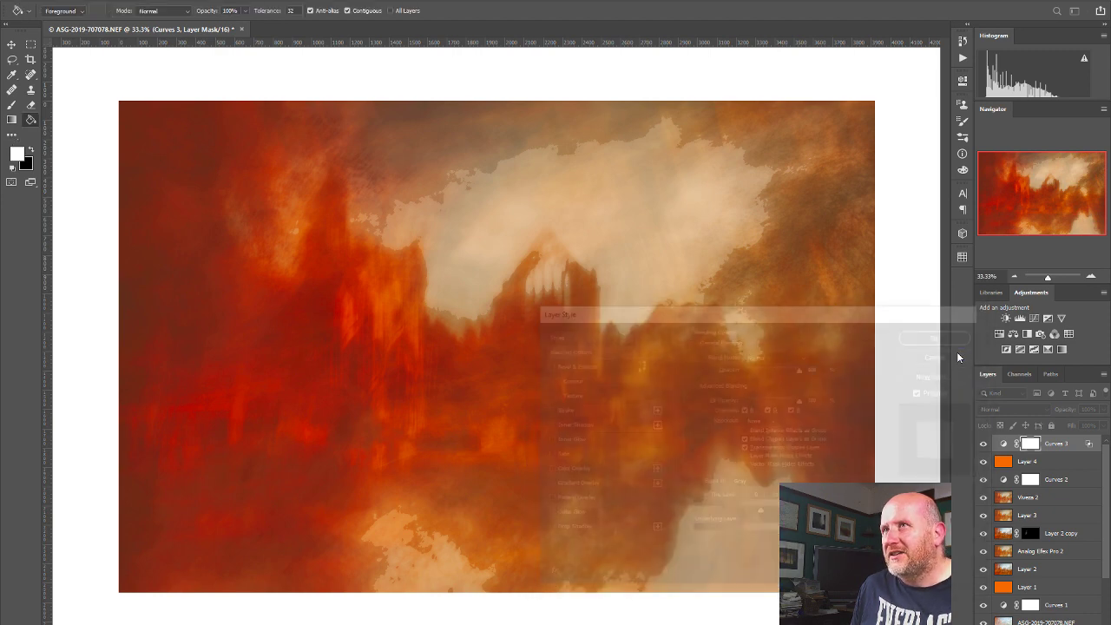
click(984, 444)
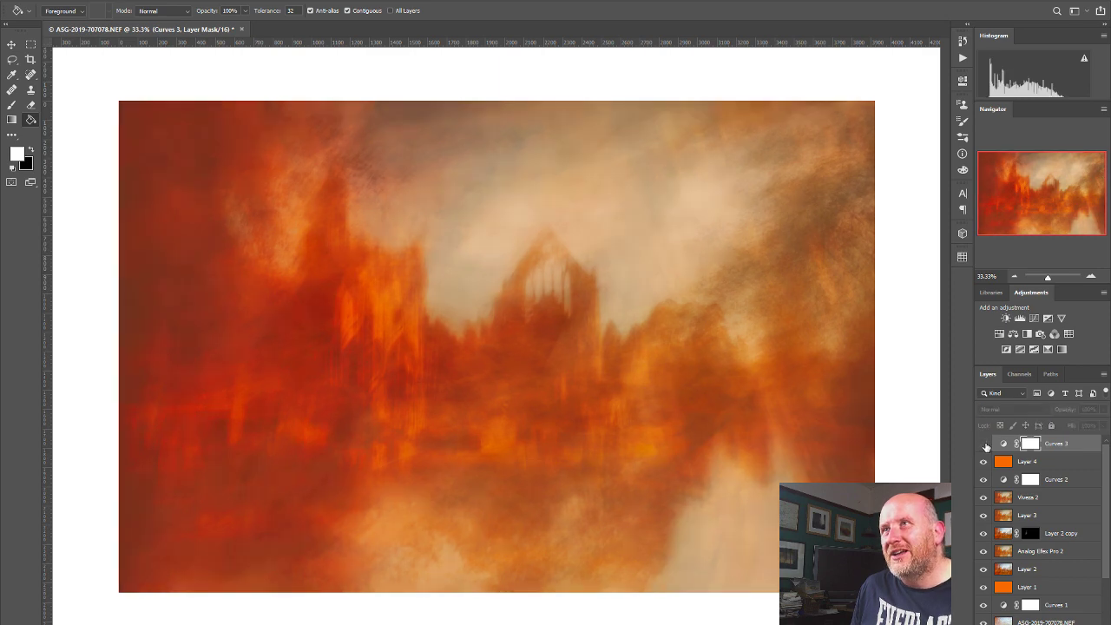
click(984, 444)
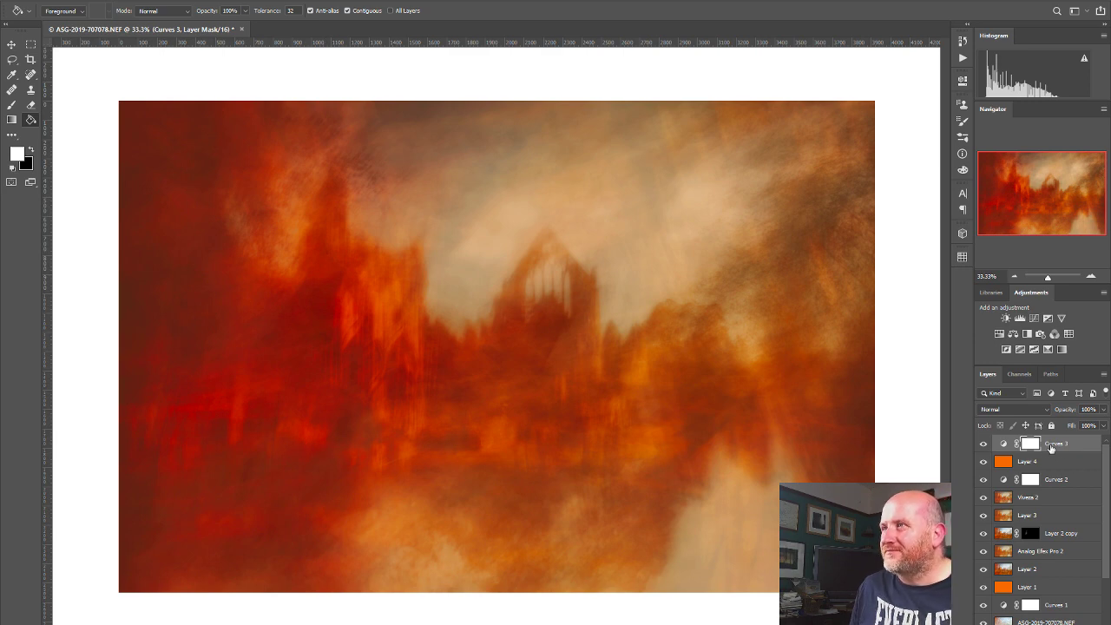
Step: In the Curves 3 blending options, split the black Underlying Layer Blend If slider to 0 / 99 and apply it
right_click(1005, 445)
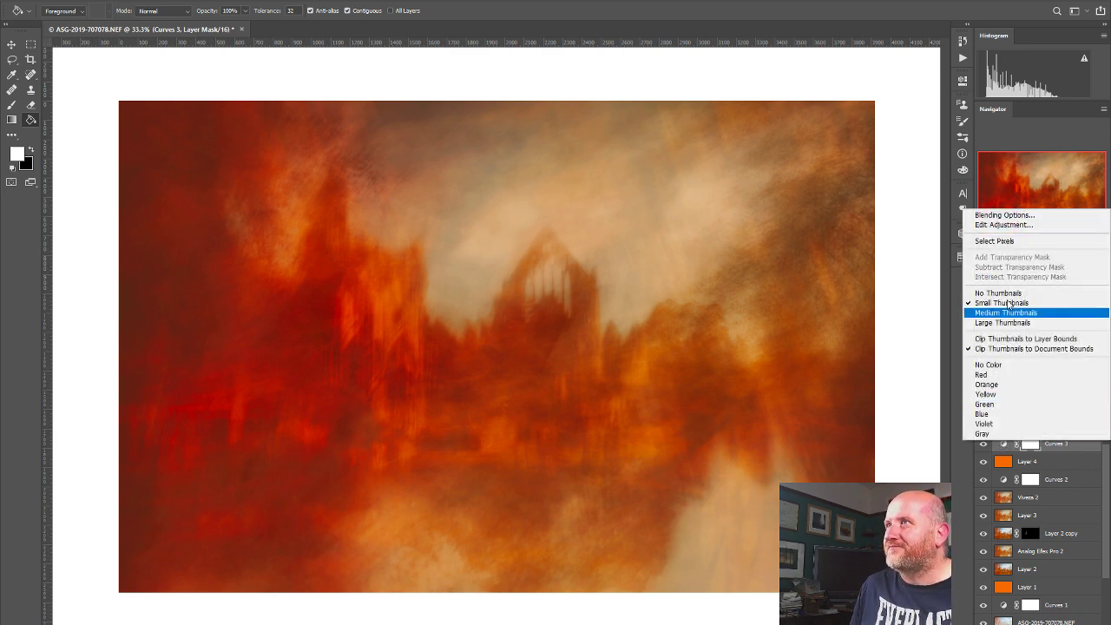
click(995, 220)
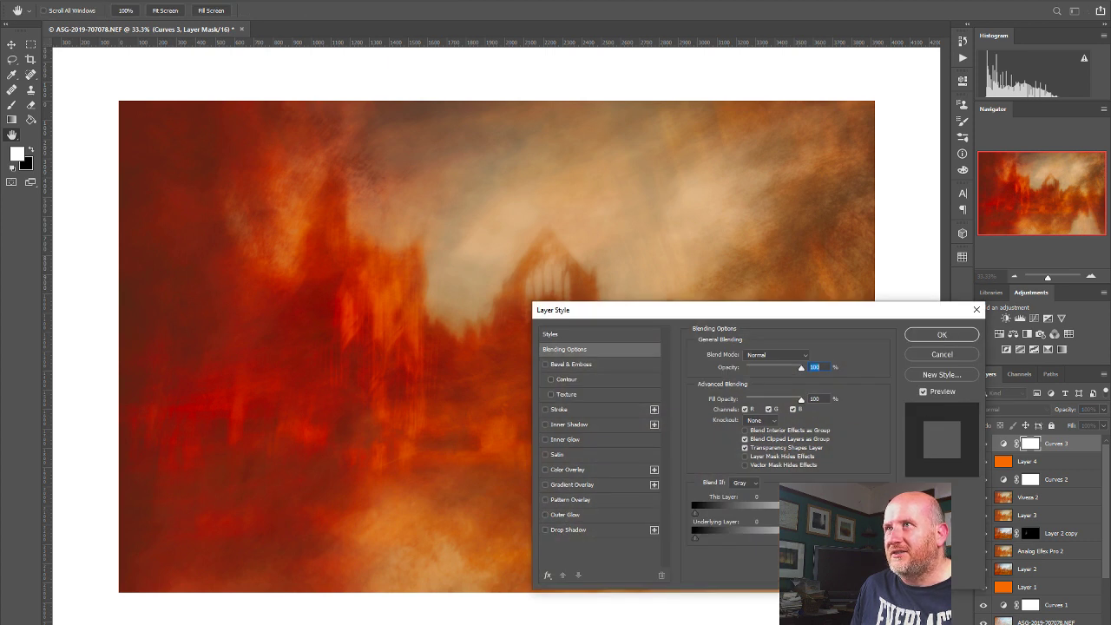
drag(842, 514, 794, 536)
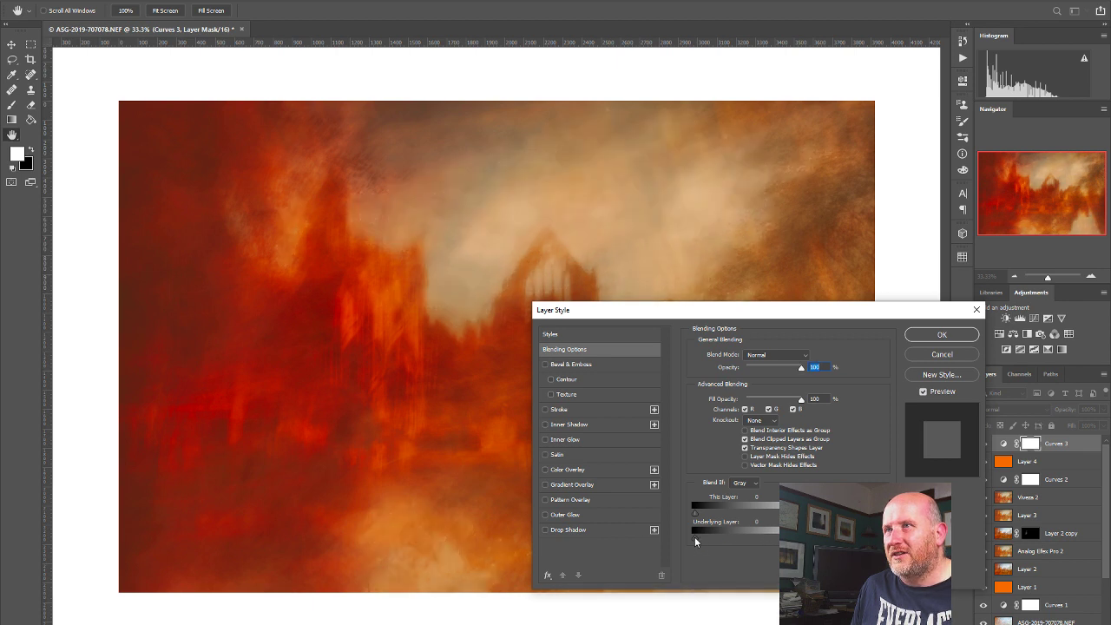
drag(717, 540, 756, 535)
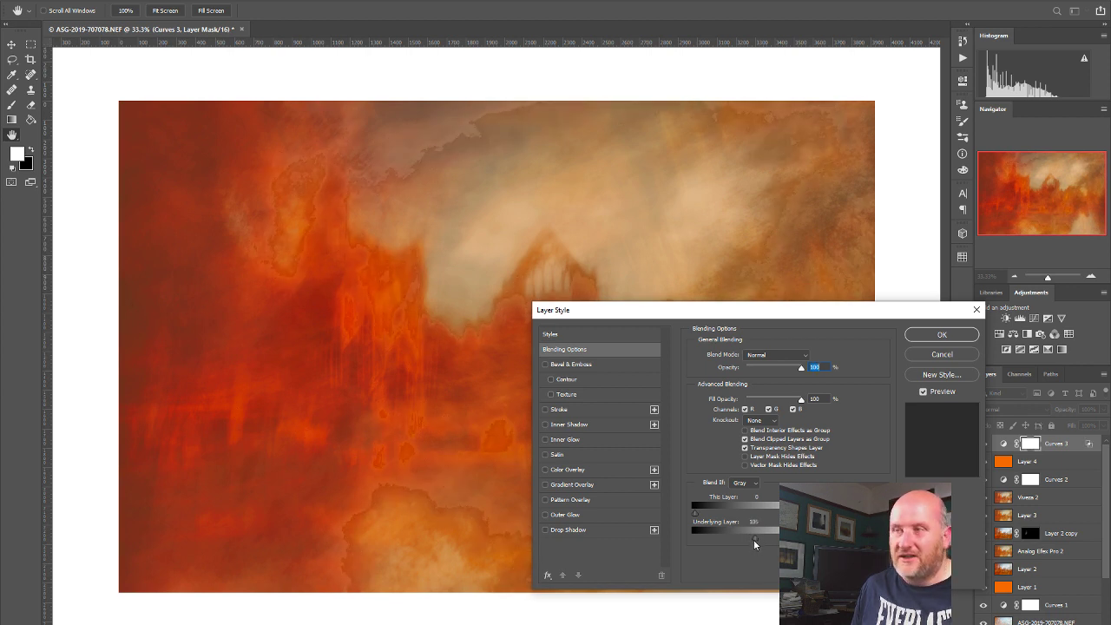
key(alt)
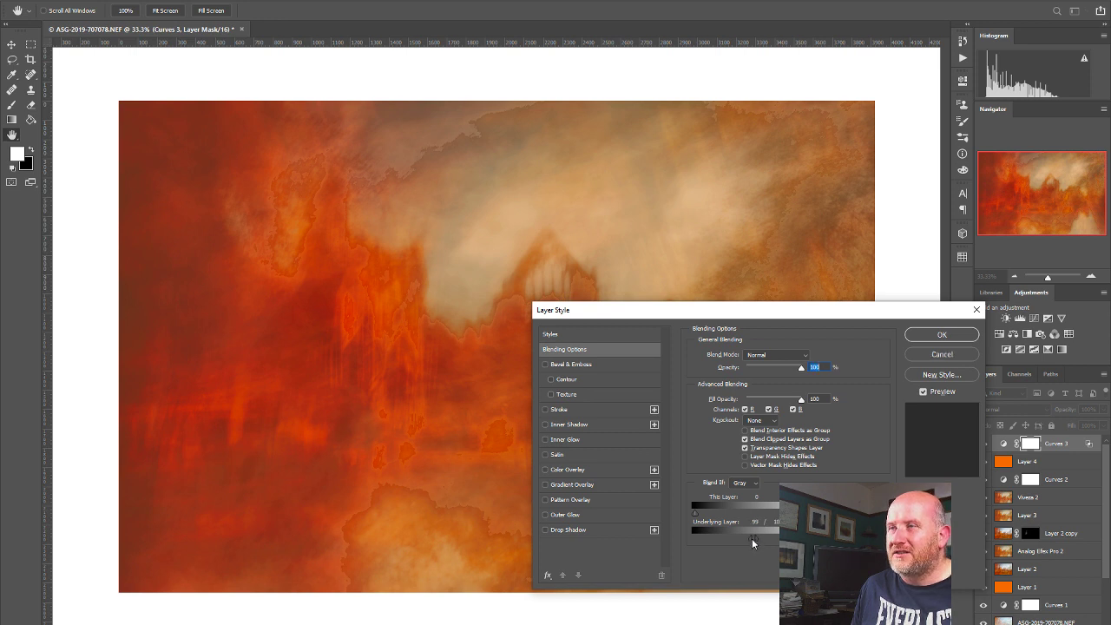
drag(750, 538, 689, 536)
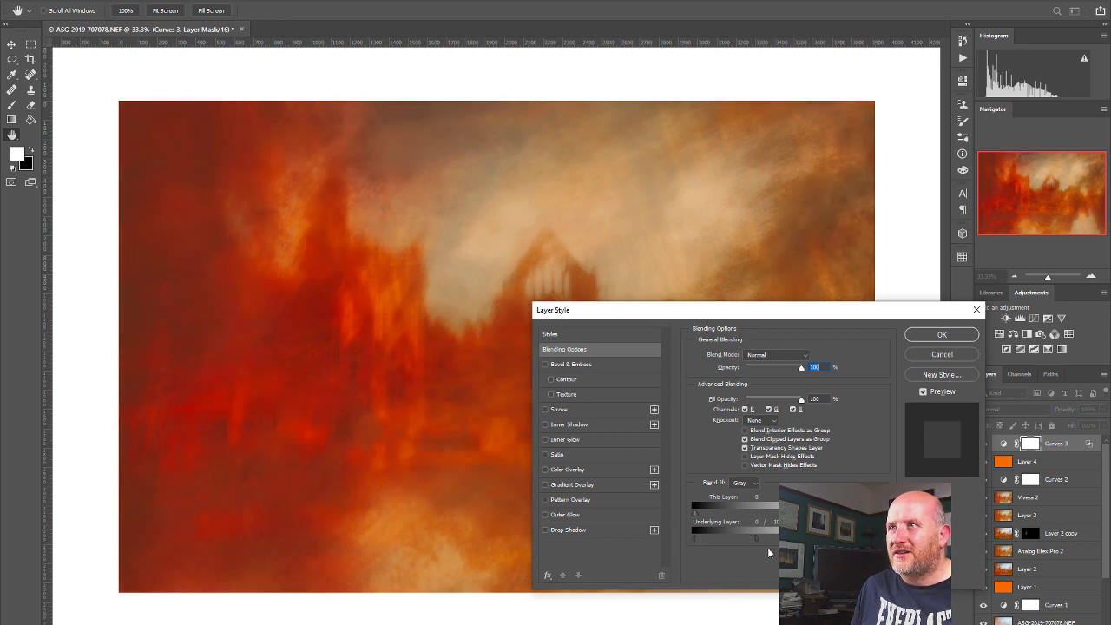
drag(757, 536, 716, 541)
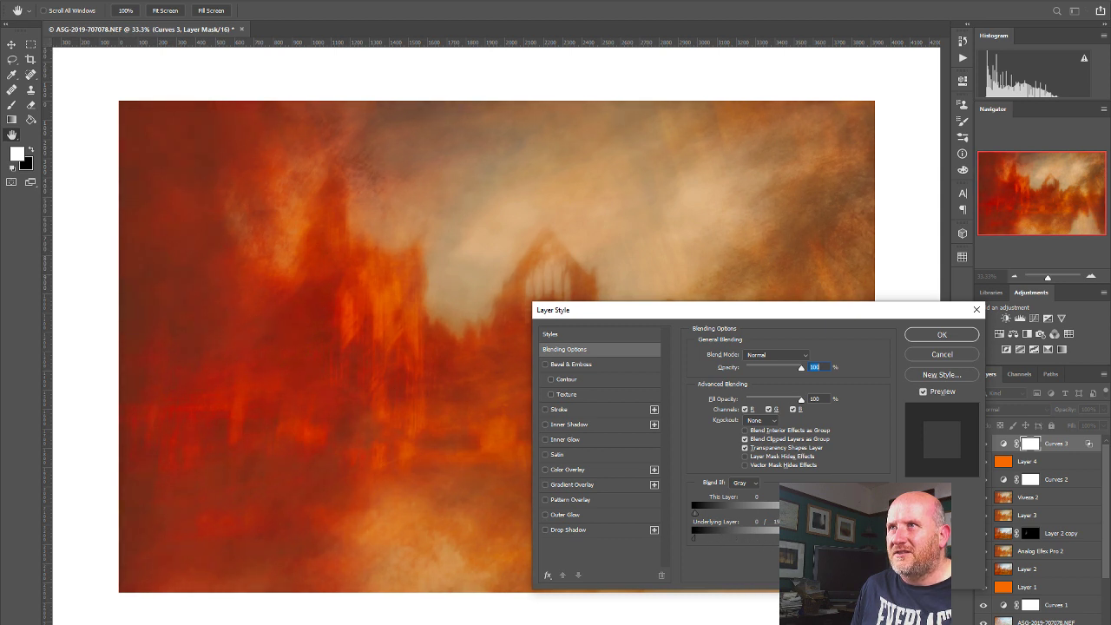
drag(786, 538, 750, 543)
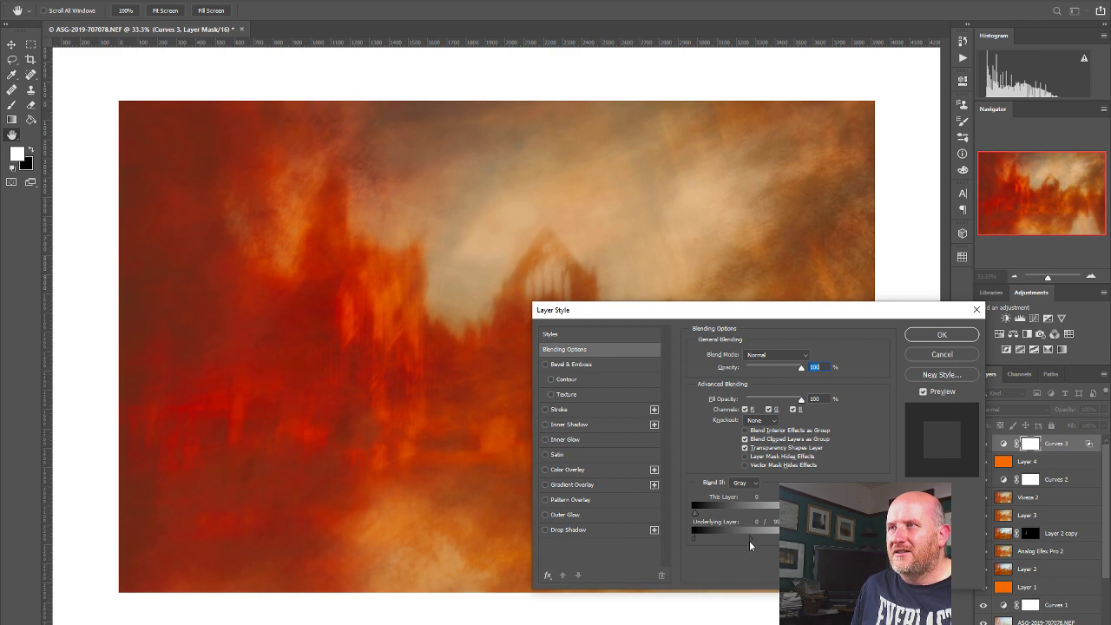
drag(799, 310, 1110, 258)
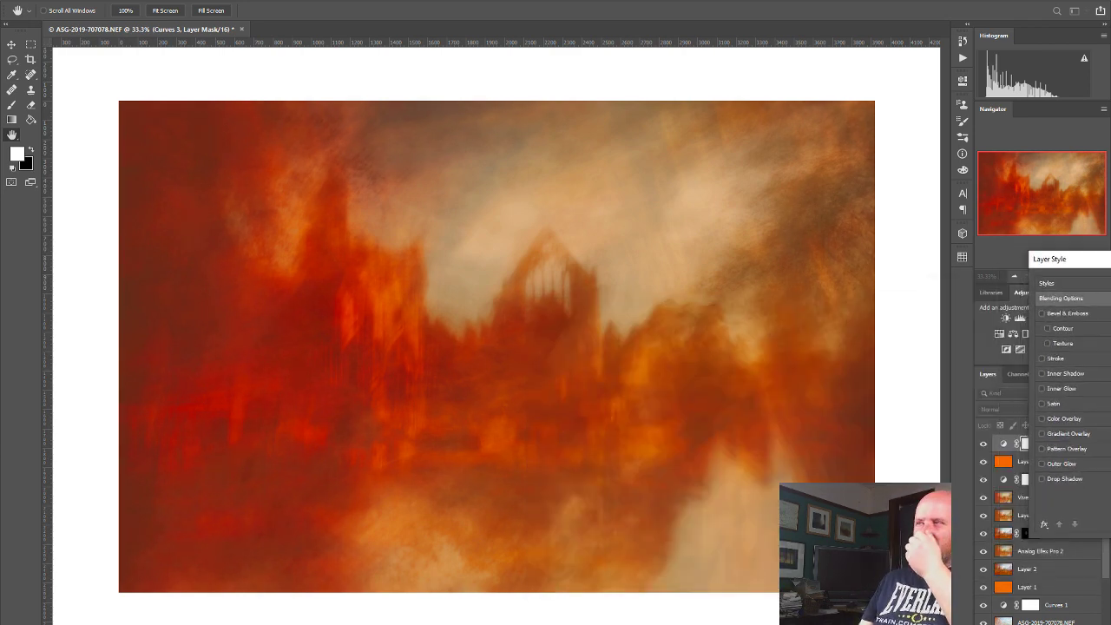
key(Return)
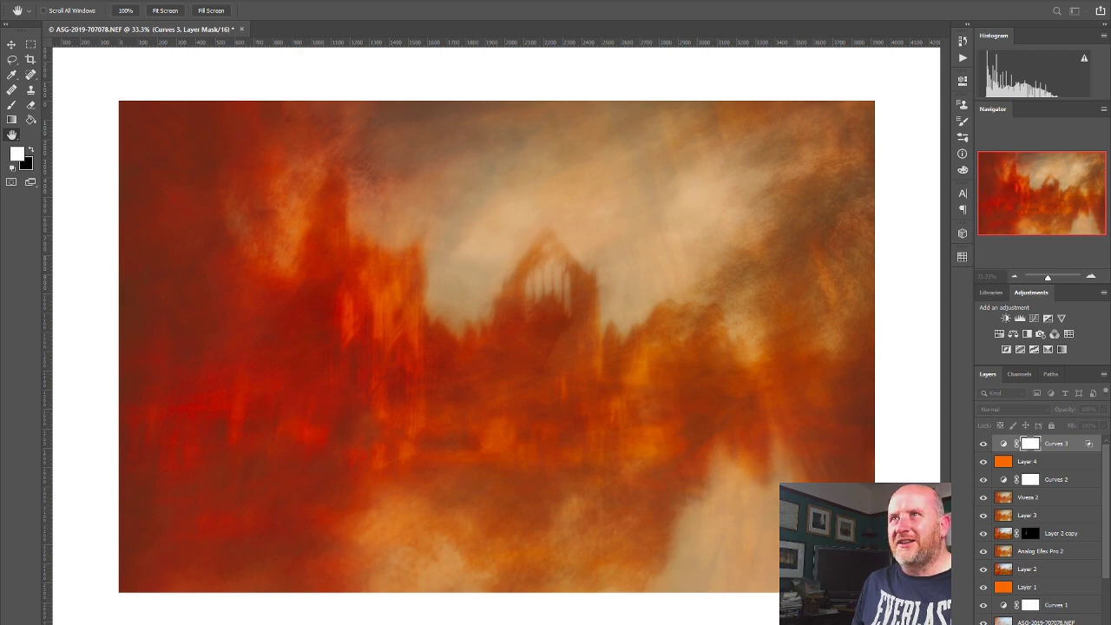
Step: Toggle the Curves 3 layer's visibility repeatedly to compare the image with and without the luminosity-blended darkening
key(g)
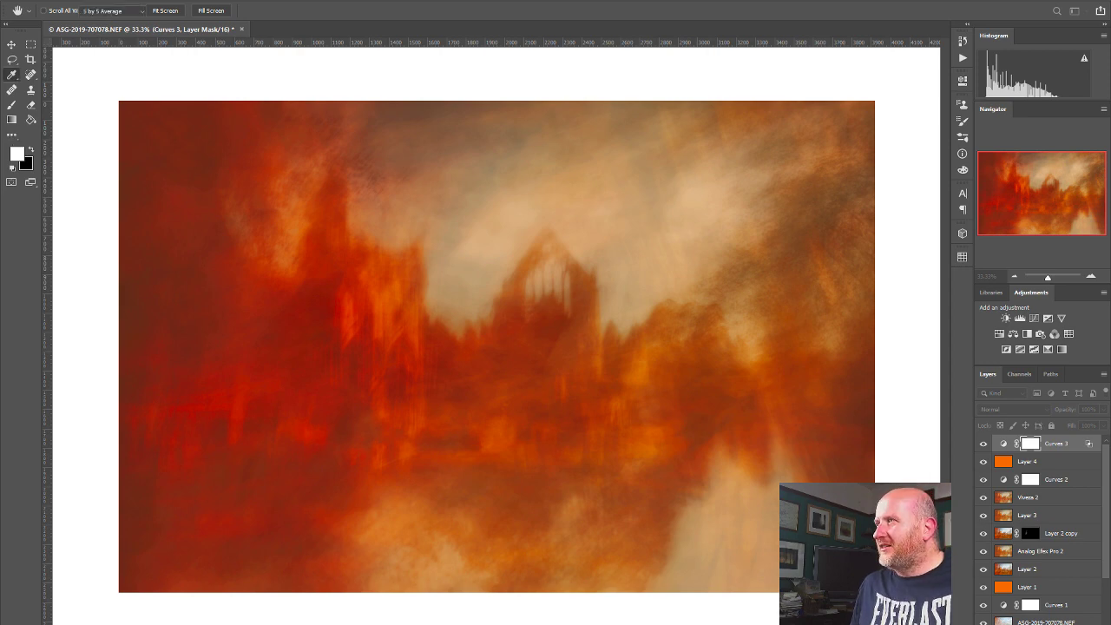
click(985, 445)
click(984, 446)
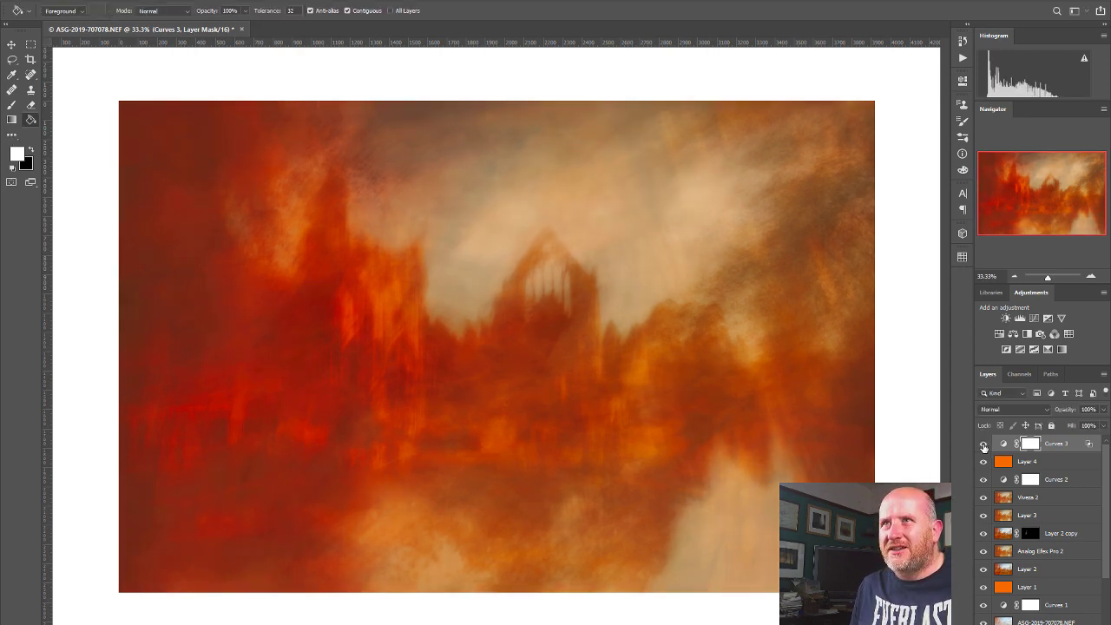
click(985, 445)
click(984, 445)
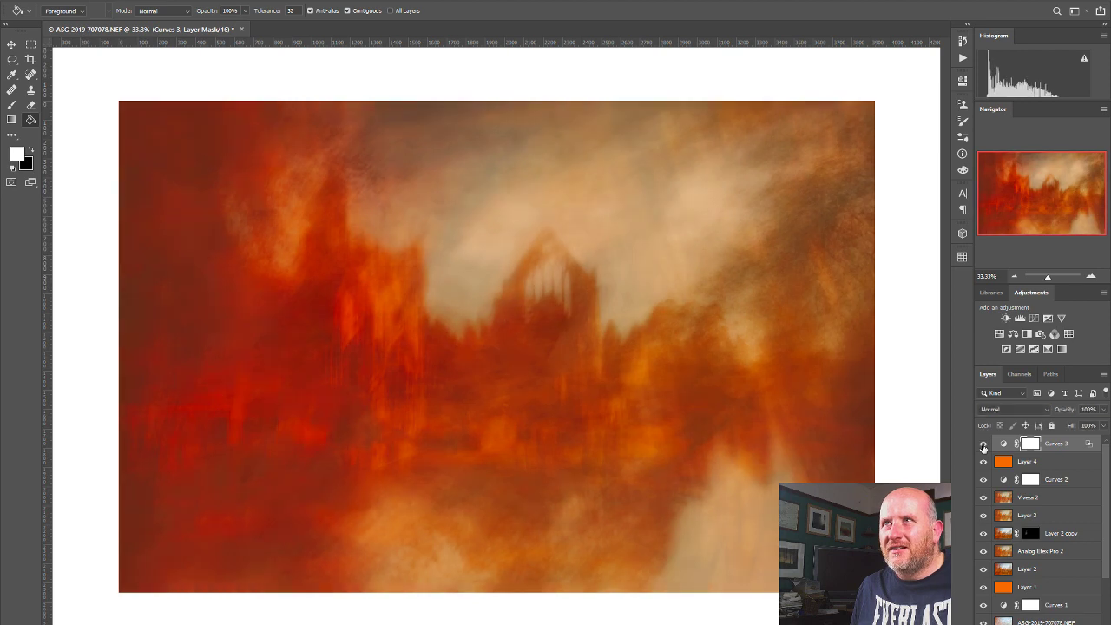
click(985, 446)
click(984, 445)
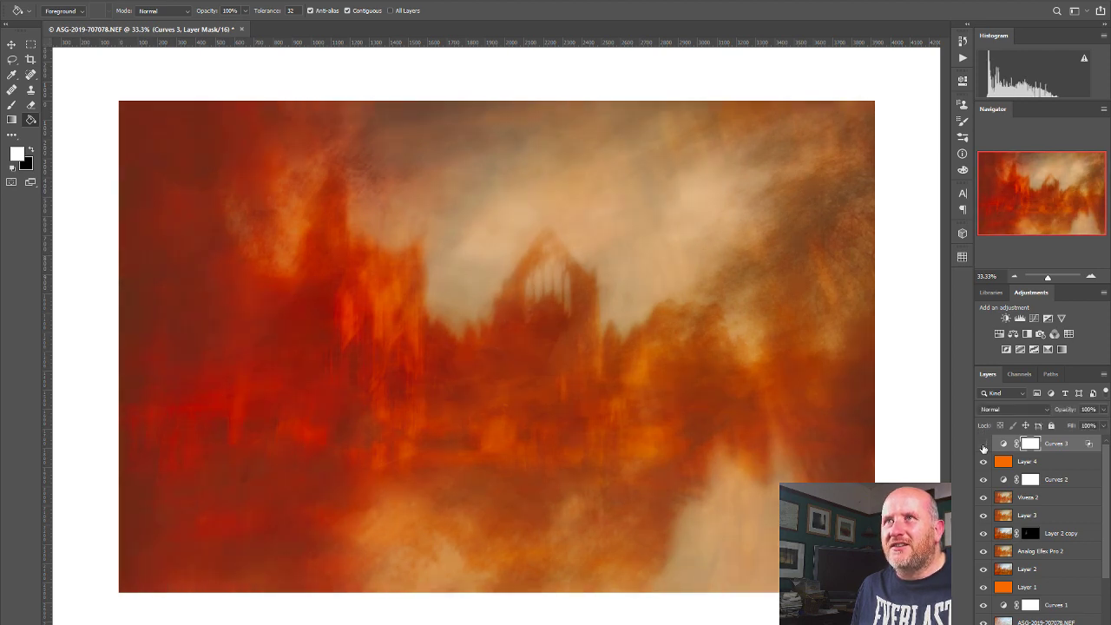
click(985, 445)
click(984, 445)
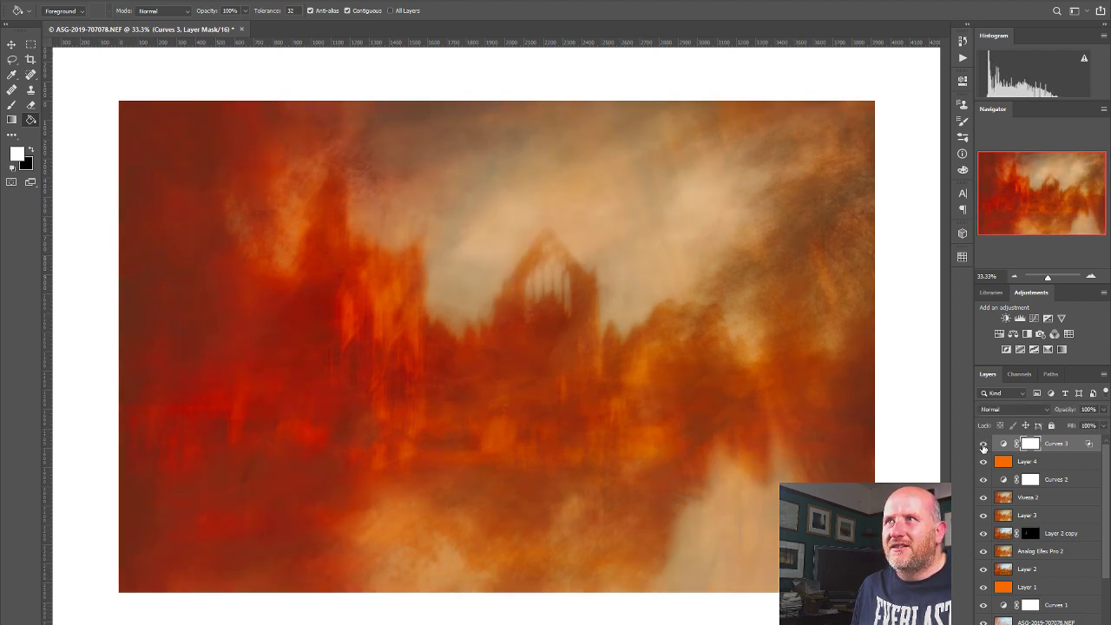
click(984, 445)
click(984, 445)
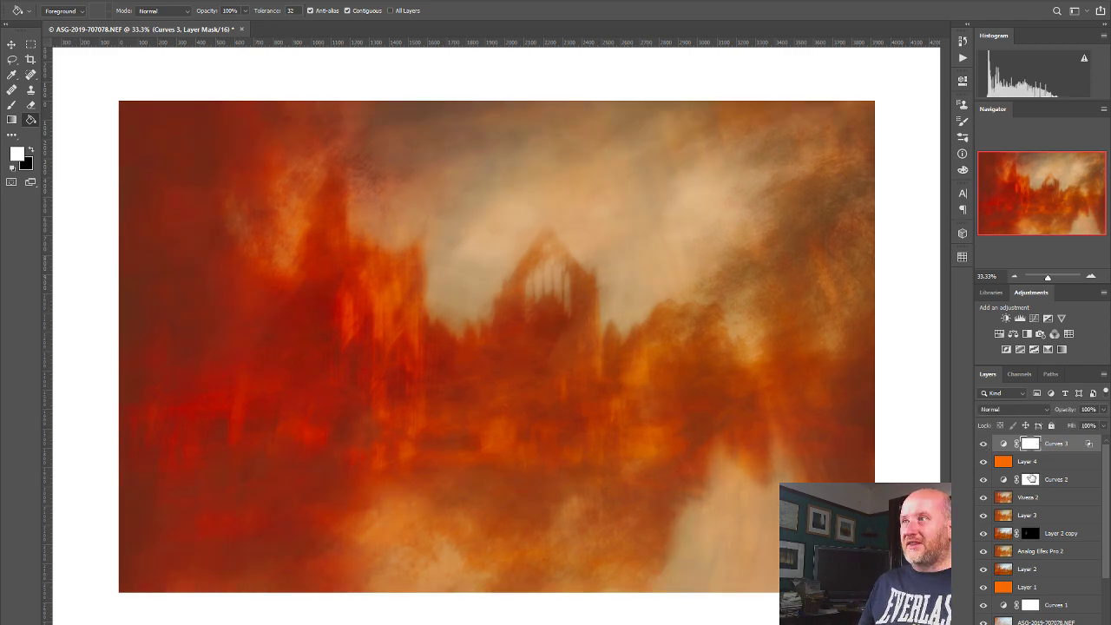
Step: Invert the Curves 3 layer mask to black and check the layer on and off
right_click(1033, 448)
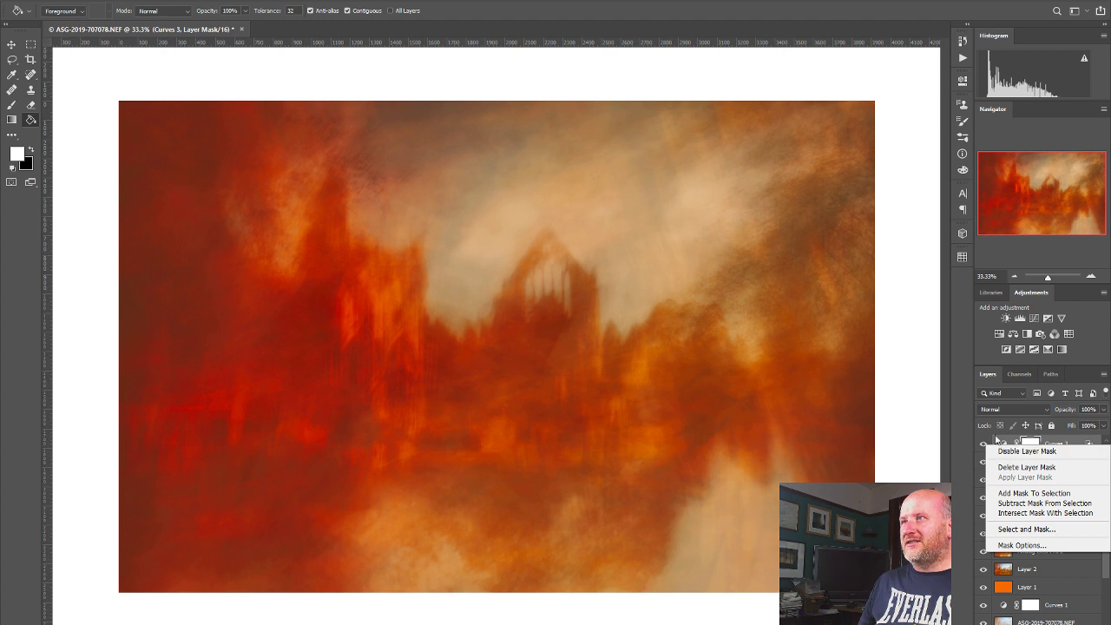
click(942, 433)
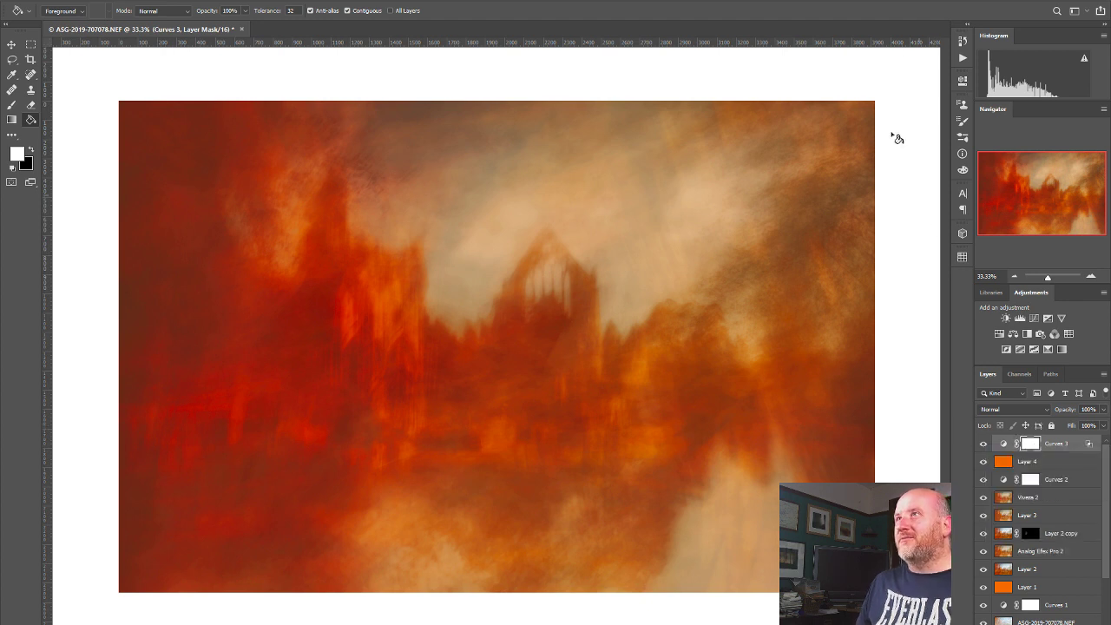
click(963, 82)
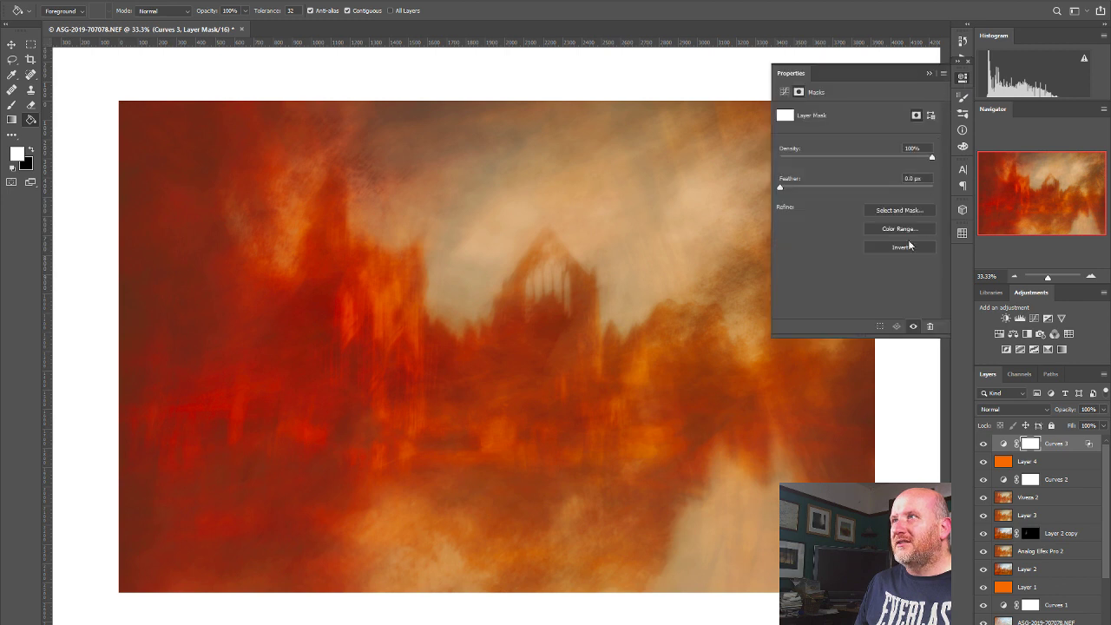
click(903, 247)
click(963, 77)
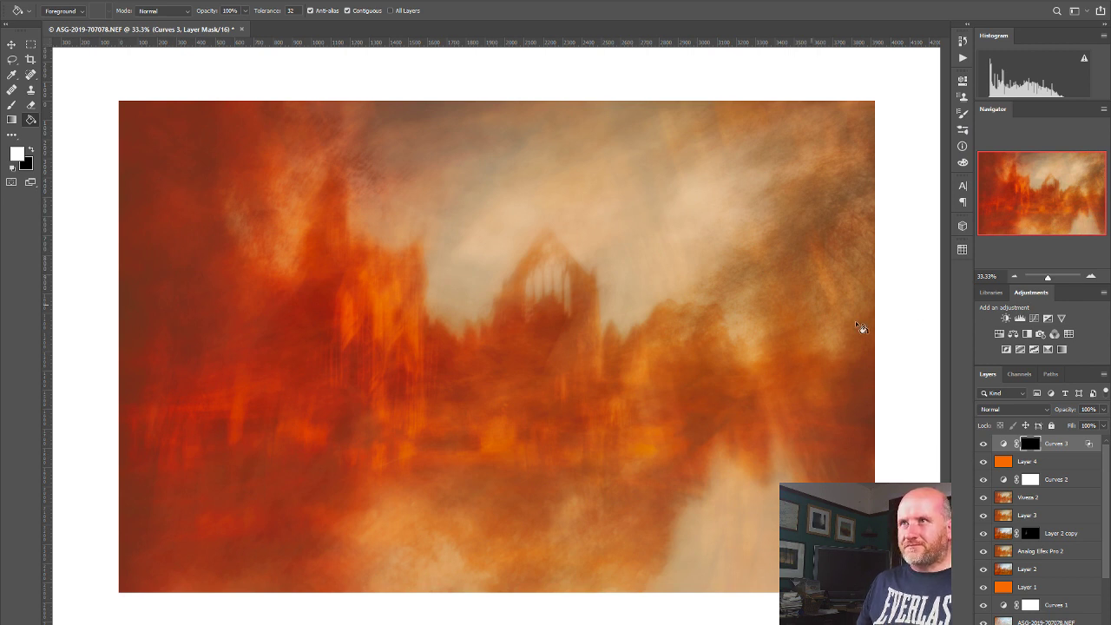
click(983, 443)
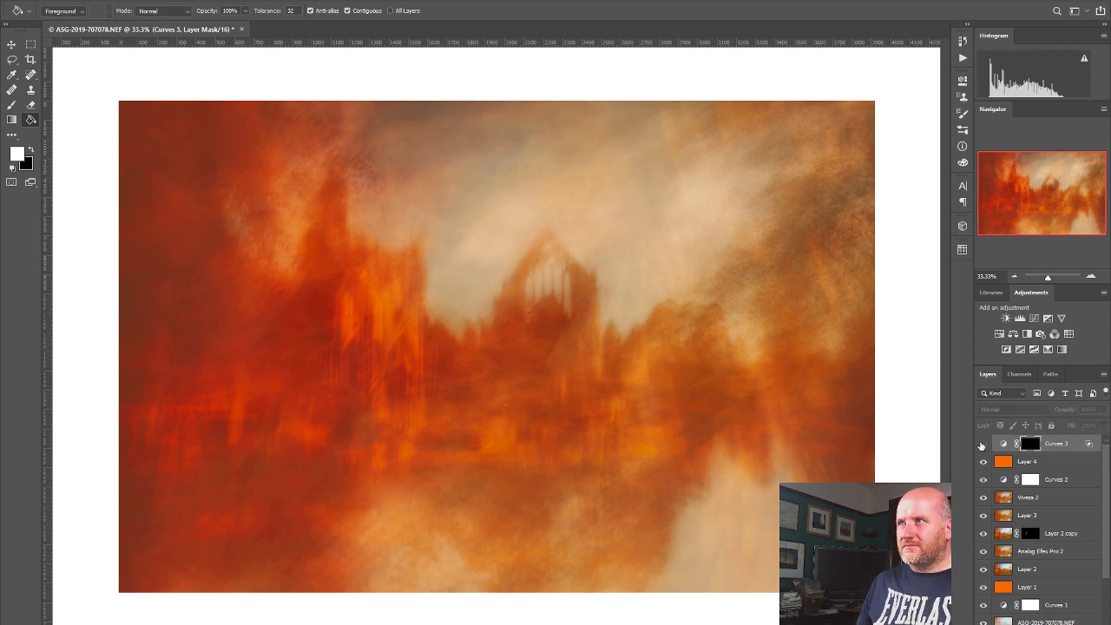
click(983, 443)
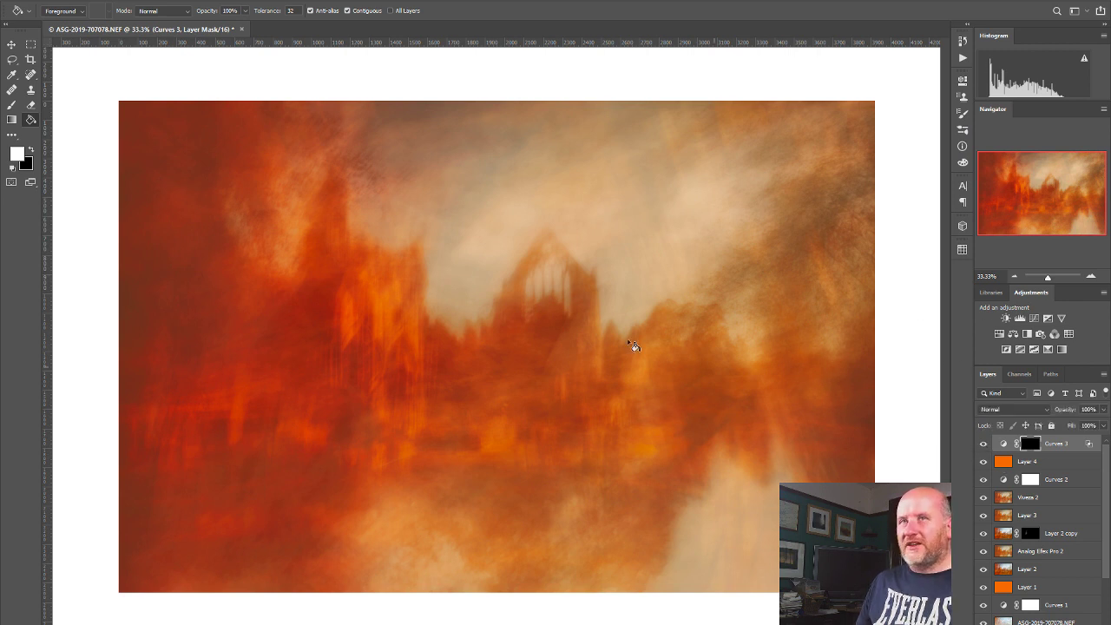
Step: Paint white on the Curves 3 mask over the sky above the abbey with a soft 1100 px brush at 31% flow, comparing before and after
click(12, 104)
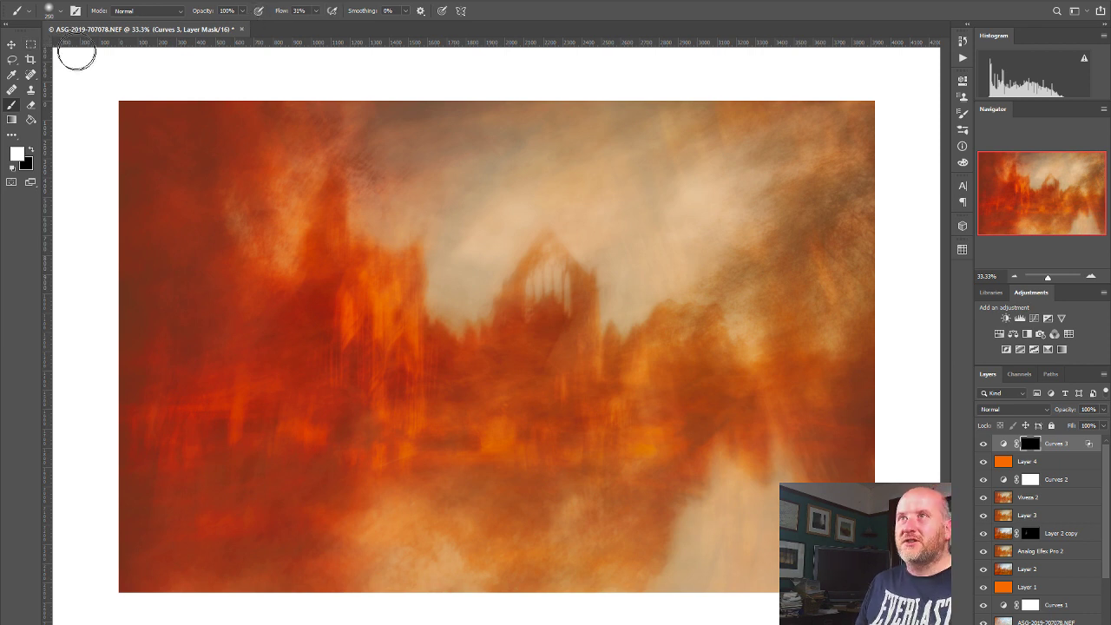
key(bracketright)
mouse_move(607, 220)
mouse_down()
mouse_move(627, 270)
mouse_move(651, 226)
mouse_move(628, 249)
mouse_move(664, 208)
mouse_move(507, 175)
mouse_move(525, 179)
mouse_move(487, 208)
mouse_move(456, 288)
mouse_move(461, 257)
mouse_move(437, 140)
mouse_move(402, 164)
mouse_move(393, 191)
mouse_move(403, 169)
mouse_move(499, 152)
mouse_move(567, 185)
mouse_move(497, 271)
mouse_move(636, 209)
mouse_move(576, 208)
mouse_move(621, 269)
mouse_move(696, 231)
mouse_move(693, 272)
mouse_move(703, 188)
mouse_move(715, 182)
mouse_move(601, 115)
mouse_move(608, 143)
mouse_move(495, 155)
mouse_move(461, 142)
mouse_move(406, 178)
mouse_move(442, 168)
mouse_move(411, 190)
mouse_move(429, 202)
mouse_move(442, 270)
mouse_move(472, 283)
mouse_move(605, 190)
mouse_move(625, 279)
mouse_move(679, 264)
mouse_move(657, 235)
mouse_up()
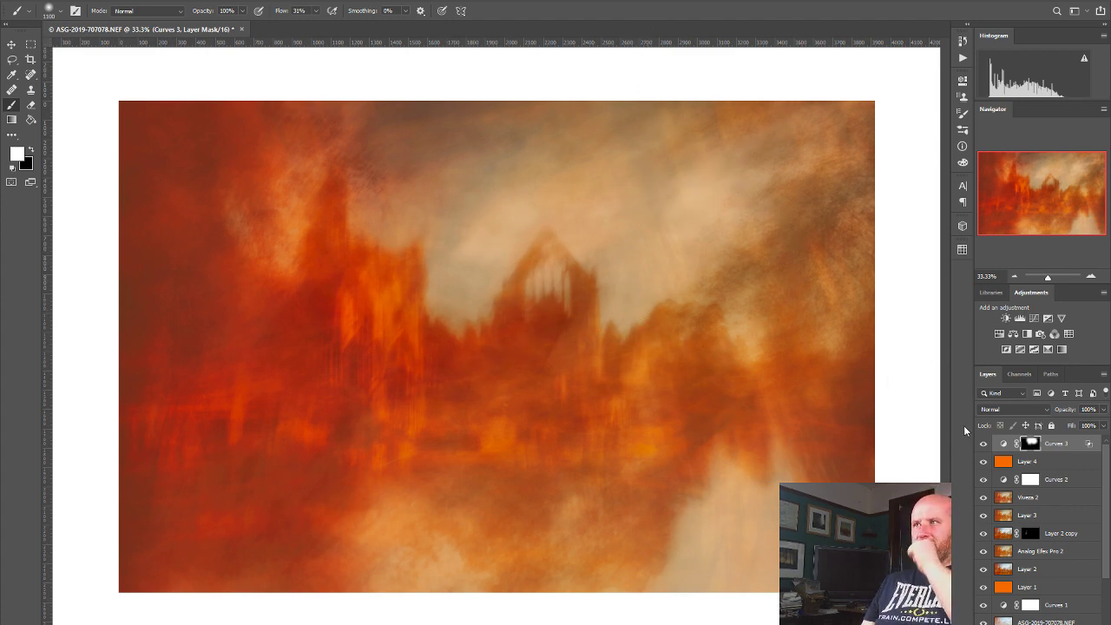
click(984, 444)
click(984, 445)
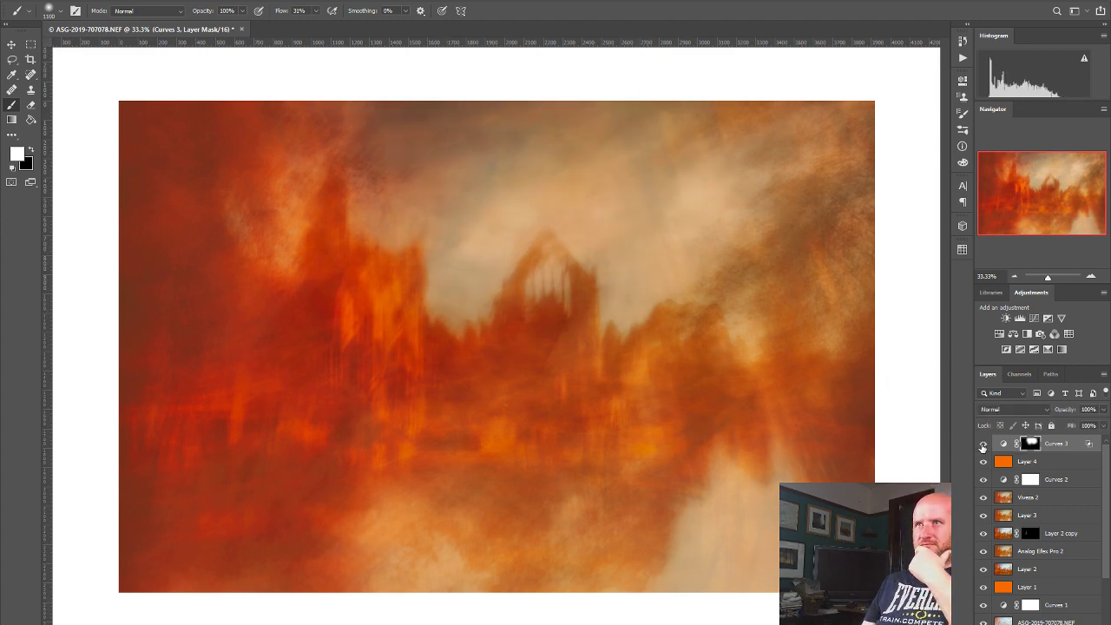
click(984, 445)
click(983, 444)
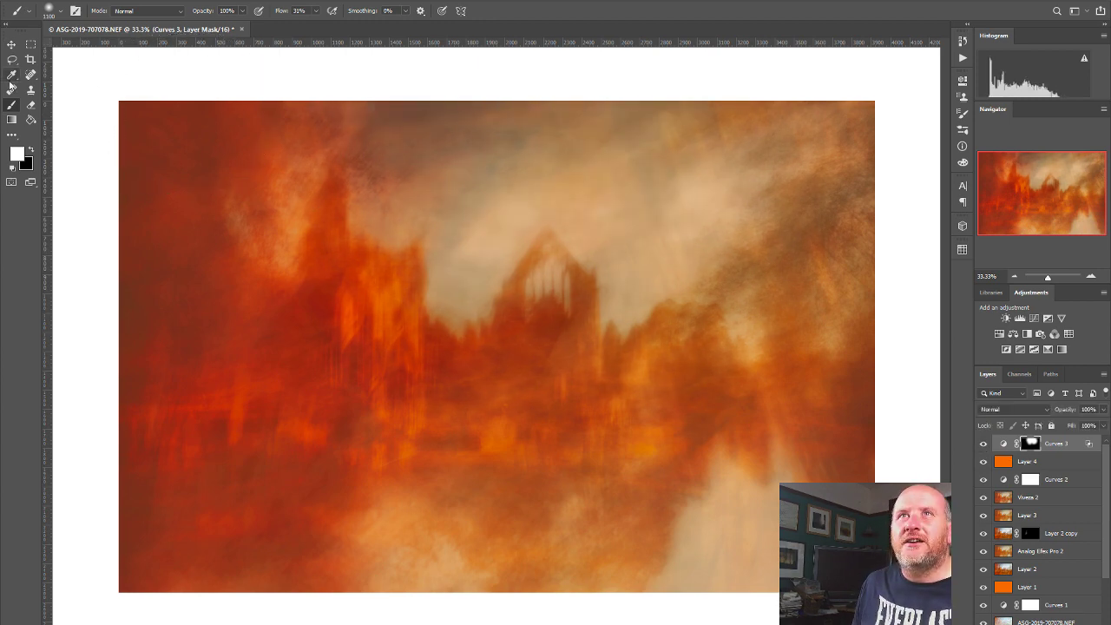
Step: Erase the Curves 3 mask over the central abbey gable and ruins, reducing the Eraser to 400 px at 100% flow
click(30, 104)
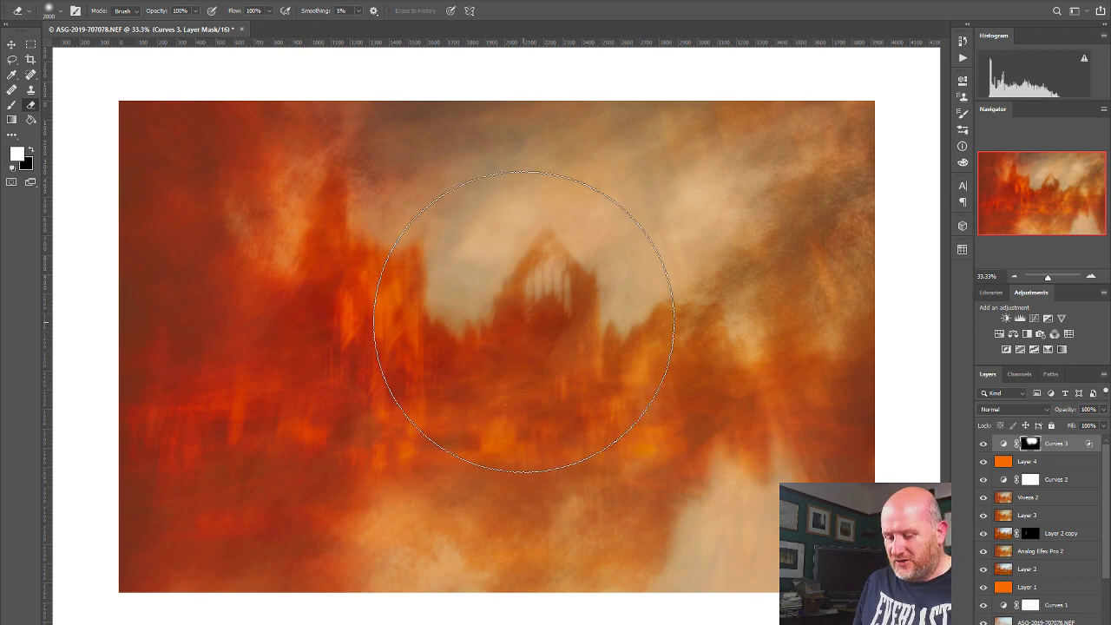
key(bracketleft)
key(bracketleft)
key(bracketleft)
key(bracketleft)
key(bracketleft)
key(bracketleft)
key(bracketleft)
key(bracketleft)
key(bracketleft)
key(bracketleft)
key(bracketleft)
key(bracketleft)
key(bracketleft)
key(bracketleft)
key(bracketleft)
key(bracketleft)
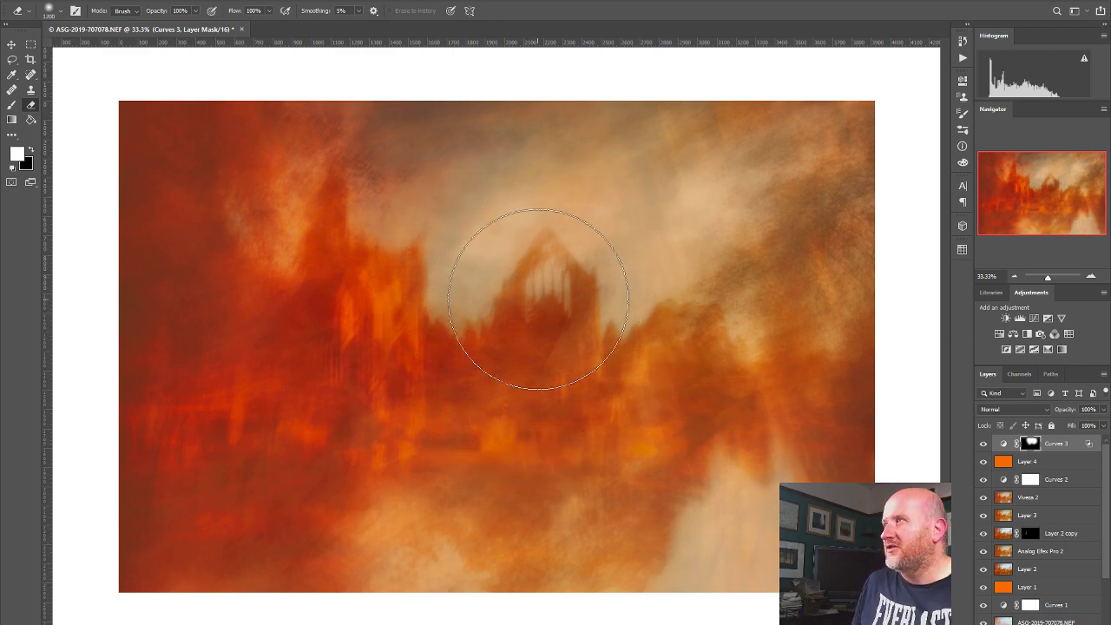
mouse_move(552, 295)
mouse_down()
mouse_move(528, 314)
mouse_move(544, 291)
mouse_move(567, 302)
mouse_move(569, 317)
mouse_move(569, 301)
mouse_move(512, 347)
mouse_up()
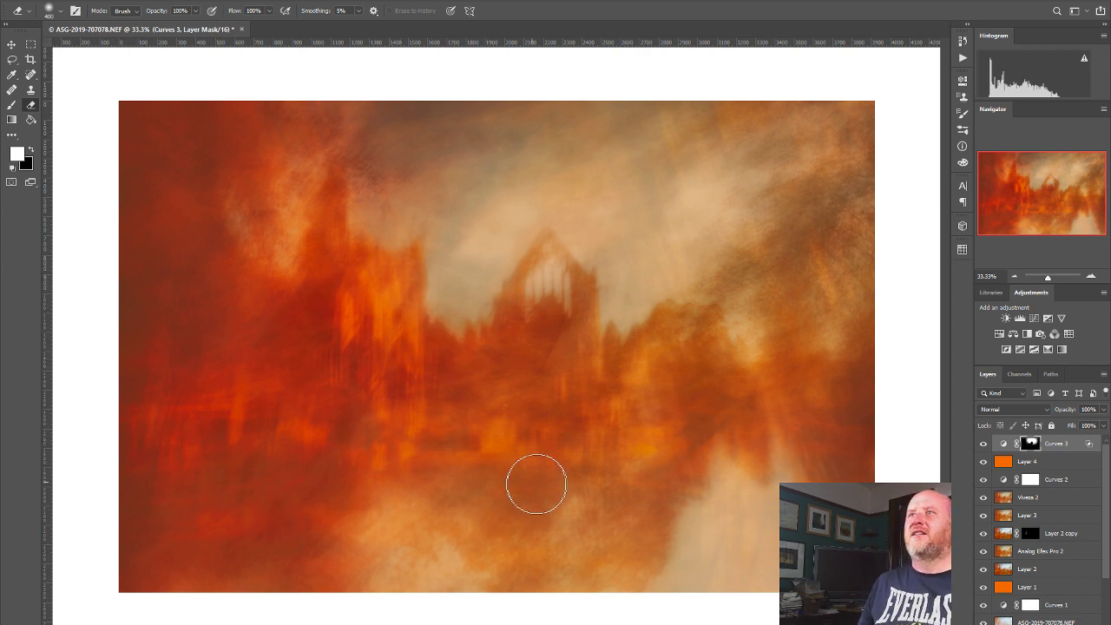
Step: Toggle Curves 3 on and off to examine how its refined mask affects the sky around the abbey
click(984, 443)
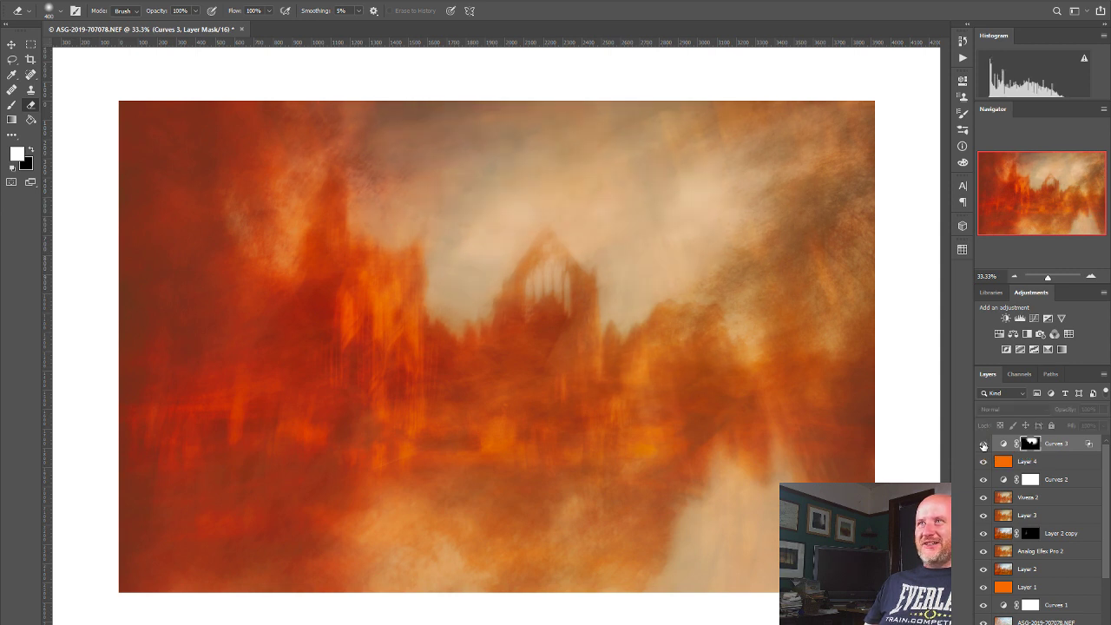
click(983, 444)
click(983, 443)
click(983, 443)
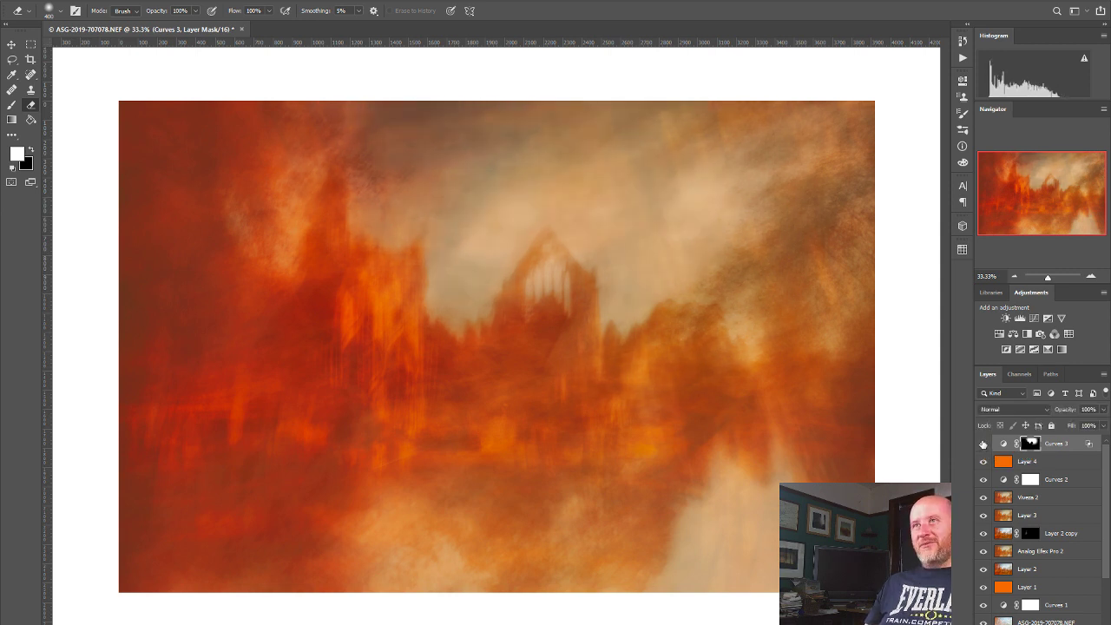
click(983, 444)
click(983, 444)
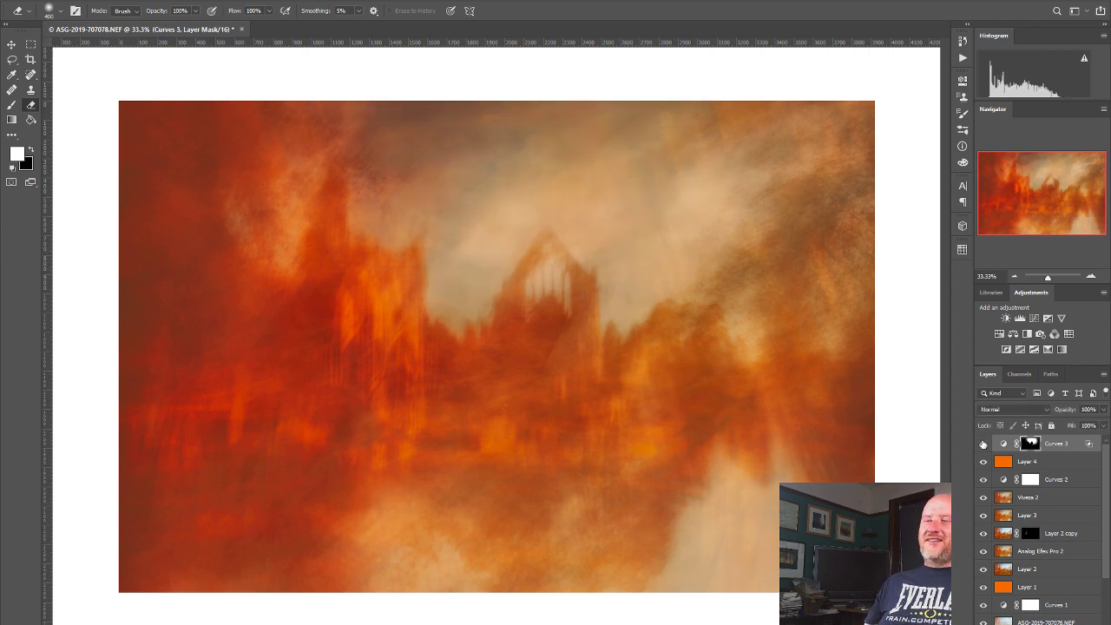
click(983, 444)
click(984, 443)
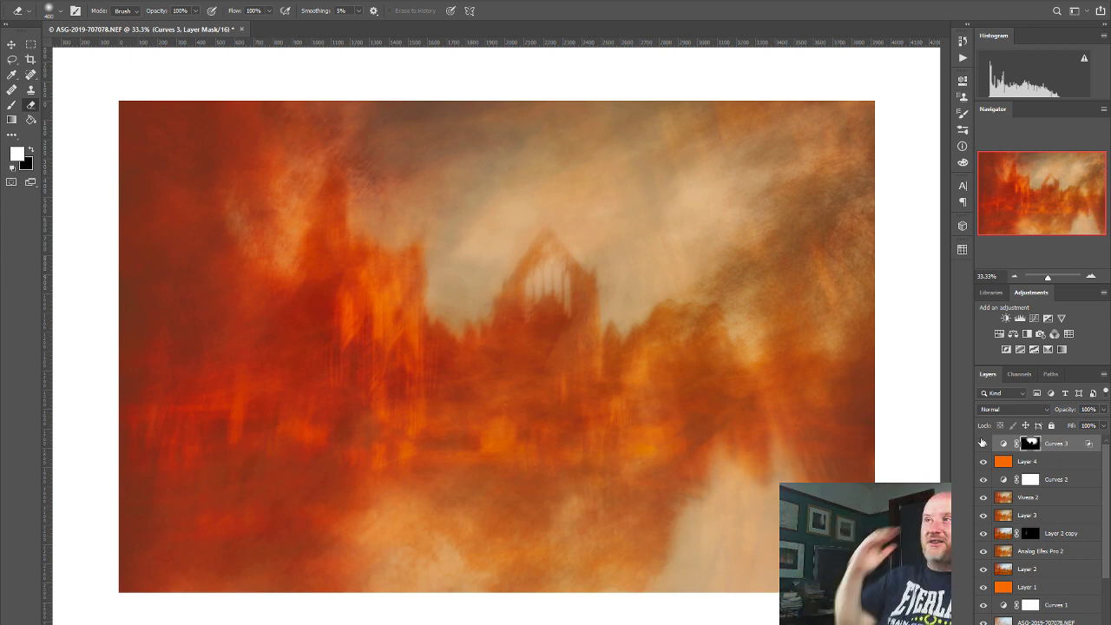
Step: Examine the sky and abbey towers at 100% magnification, then the whole composition at 25%
click(1091, 278)
click(1092, 277)
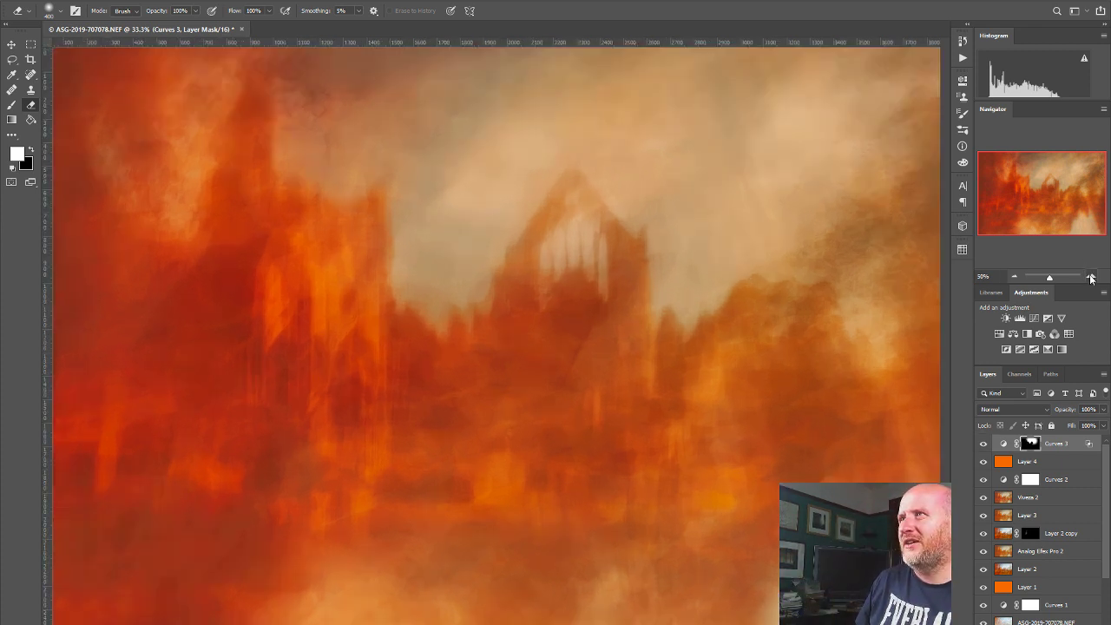
click(1091, 278)
mouse_move(1054, 200)
mouse_down()
mouse_move(1019, 179)
mouse_move(1028, 164)
mouse_up()
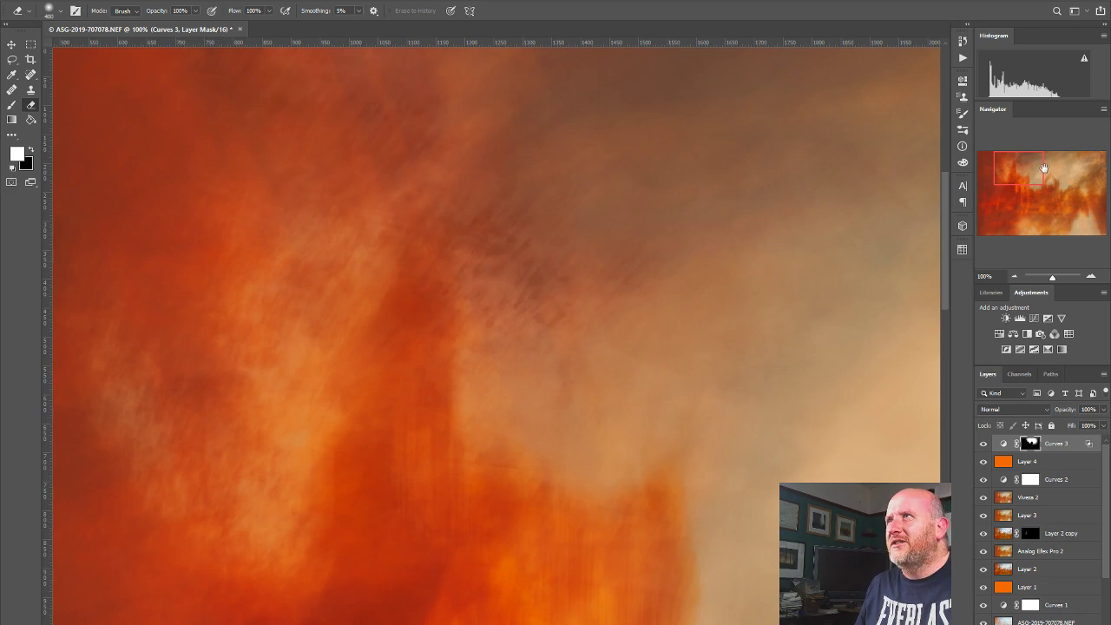
drag(1025, 168, 1033, 211)
click(1014, 276)
click(1014, 276)
click(1014, 277)
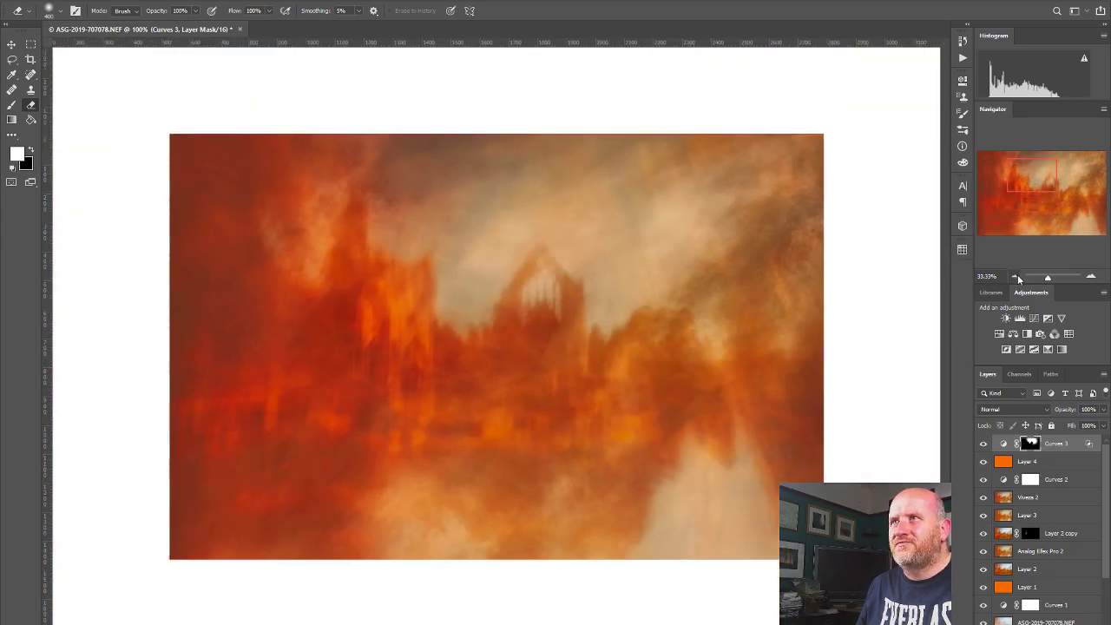
click(1014, 276)
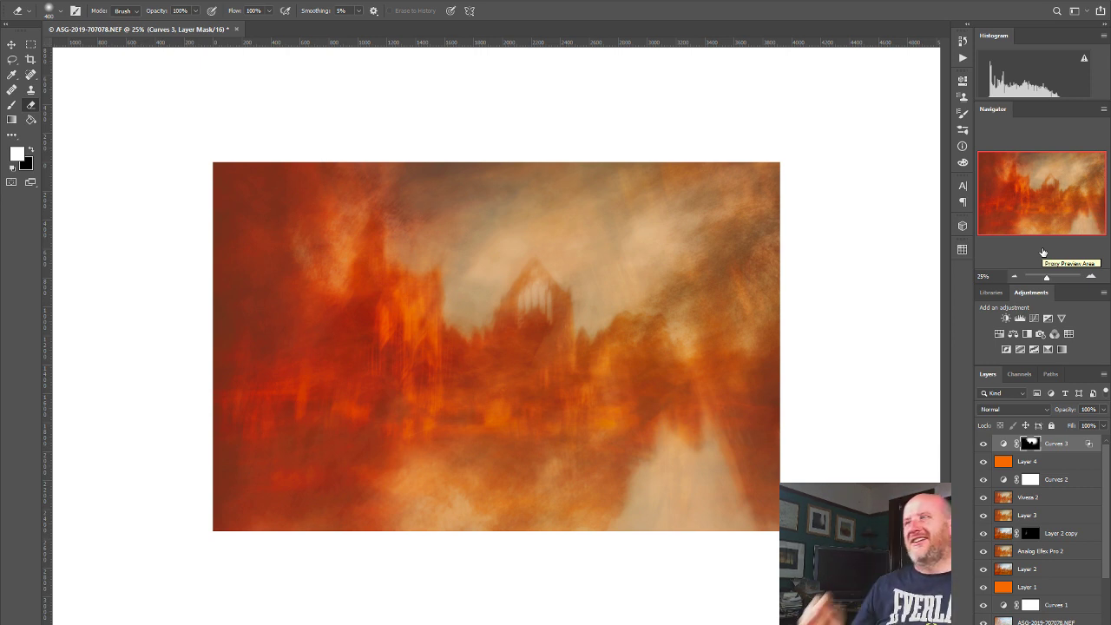
Step: Add a Curves adjustment layer above Curves 3 and lift its black point to output 26 with a straight curve
click(1034, 319)
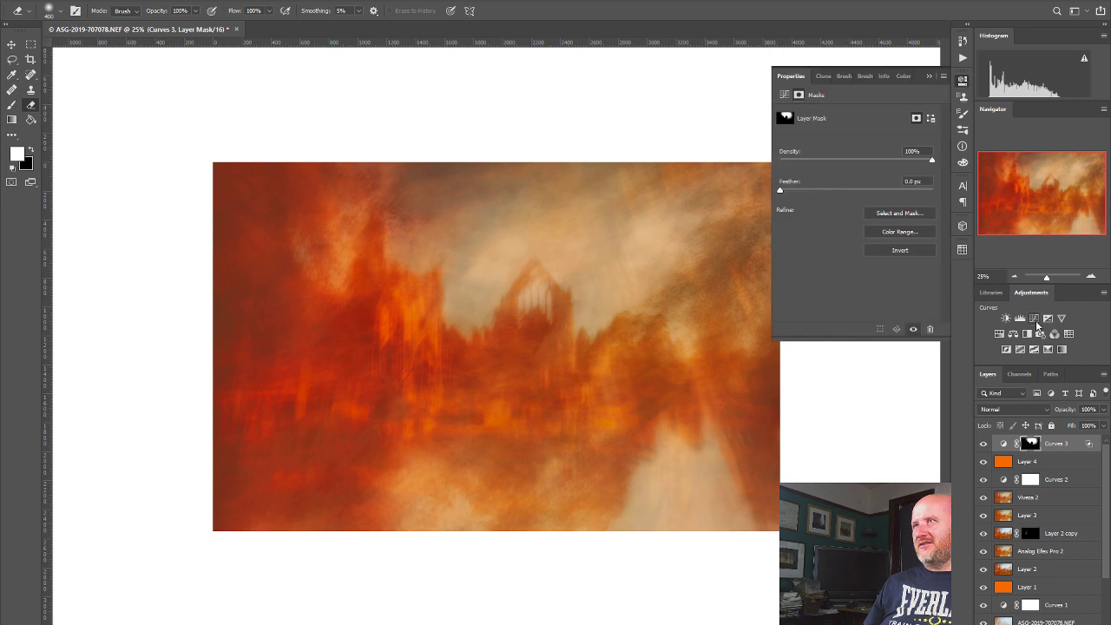
drag(851, 224, 851, 212)
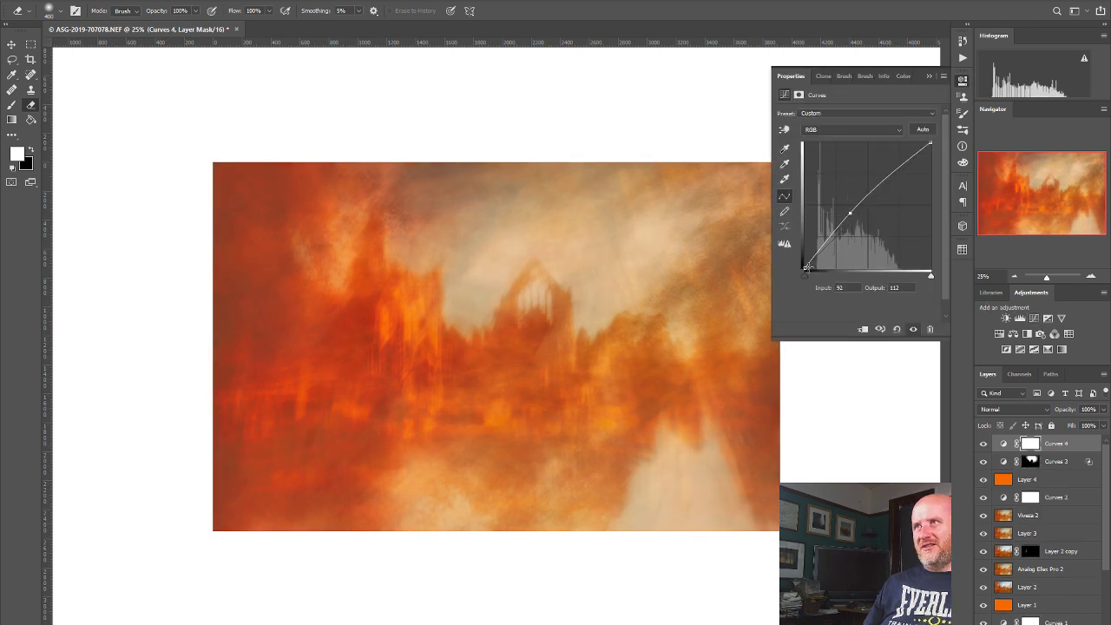
drag(801, 270, 790, 249)
mouse_move(850, 212)
mouse_down()
mouse_move(843, 224)
mouse_move(853, 214)
mouse_up()
drag(804, 251, 804, 262)
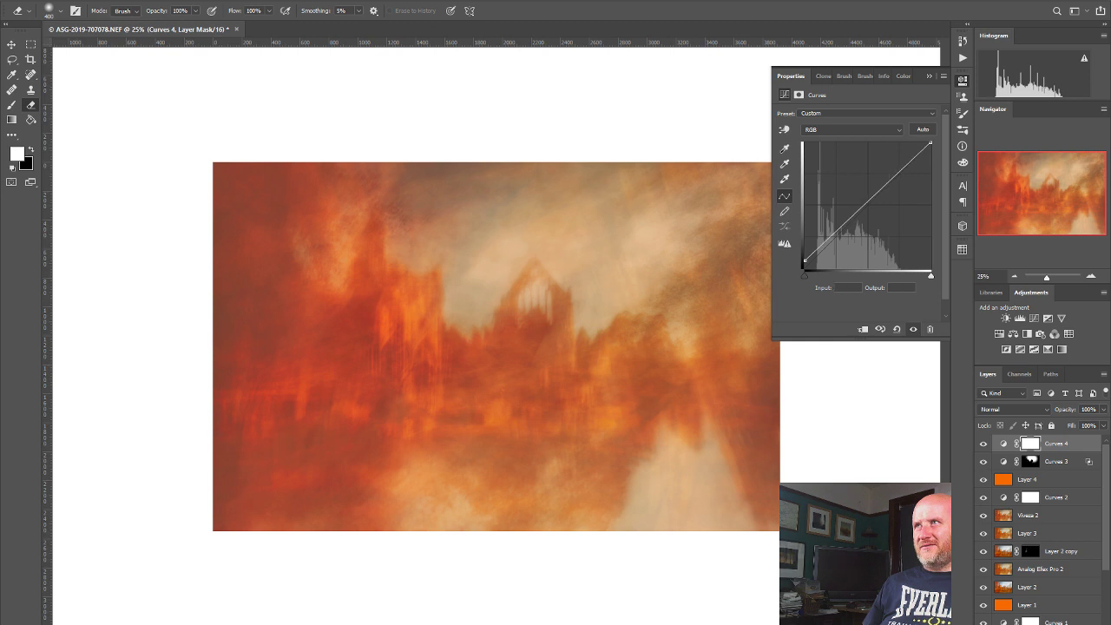
drag(854, 214, 852, 210)
mouse_move(805, 258)
mouse_down()
mouse_move(800, 275)
mouse_move(793, 254)
mouse_up()
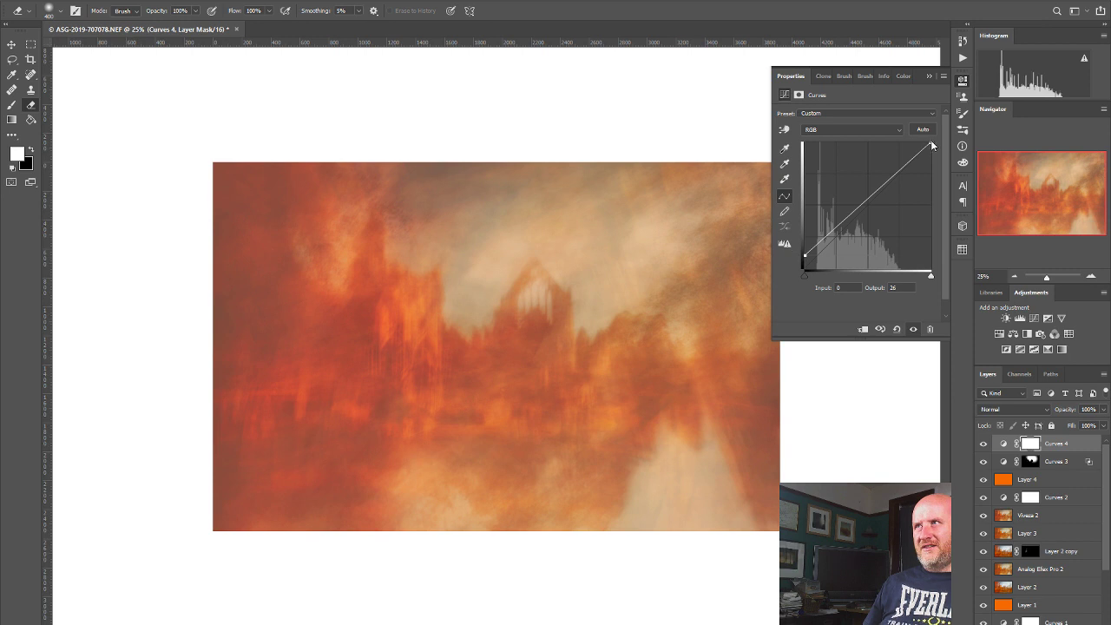
Step: Lower the Curves 4 white point to output 244 and set its black point to output 12
mouse_move(932, 144)
mouse_down()
mouse_move(933, 153)
mouse_move(907, 122)
mouse_move(932, 155)
mouse_move(943, 159)
mouse_move(945, 148)
mouse_up()
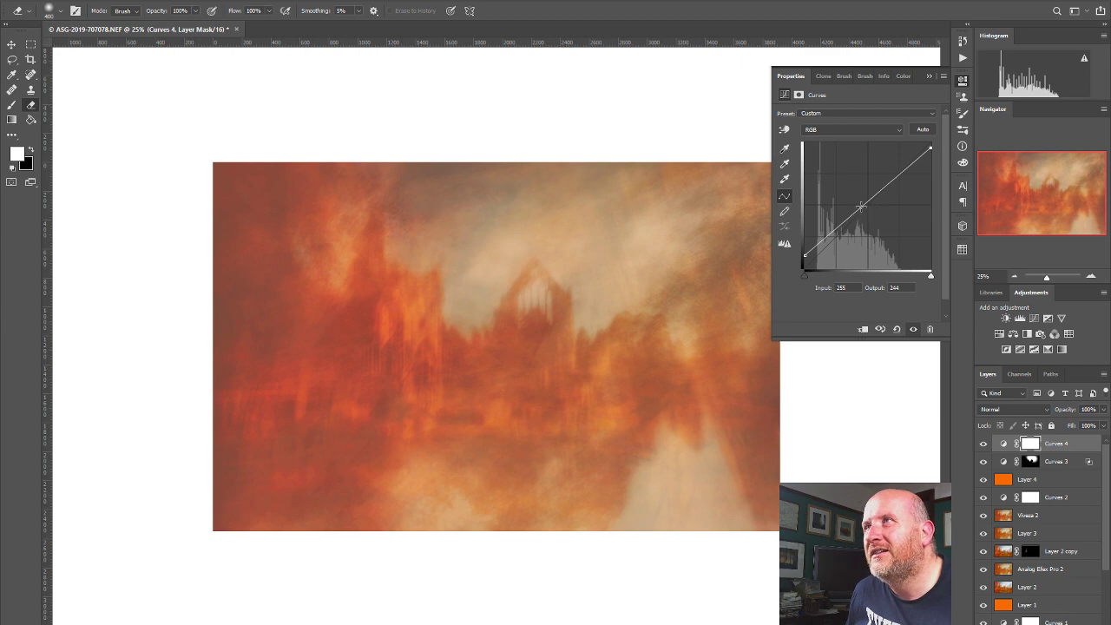
drag(861, 211, 791, 243)
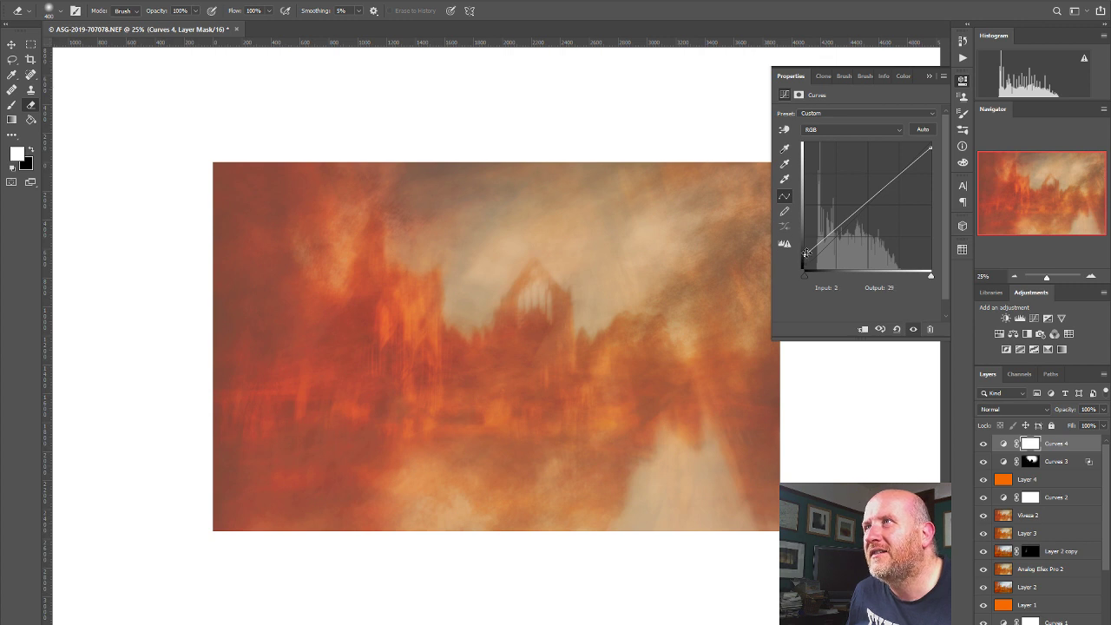
mouse_move(805, 255)
mouse_down()
mouse_move(785, 281)
mouse_move(792, 262)
mouse_up()
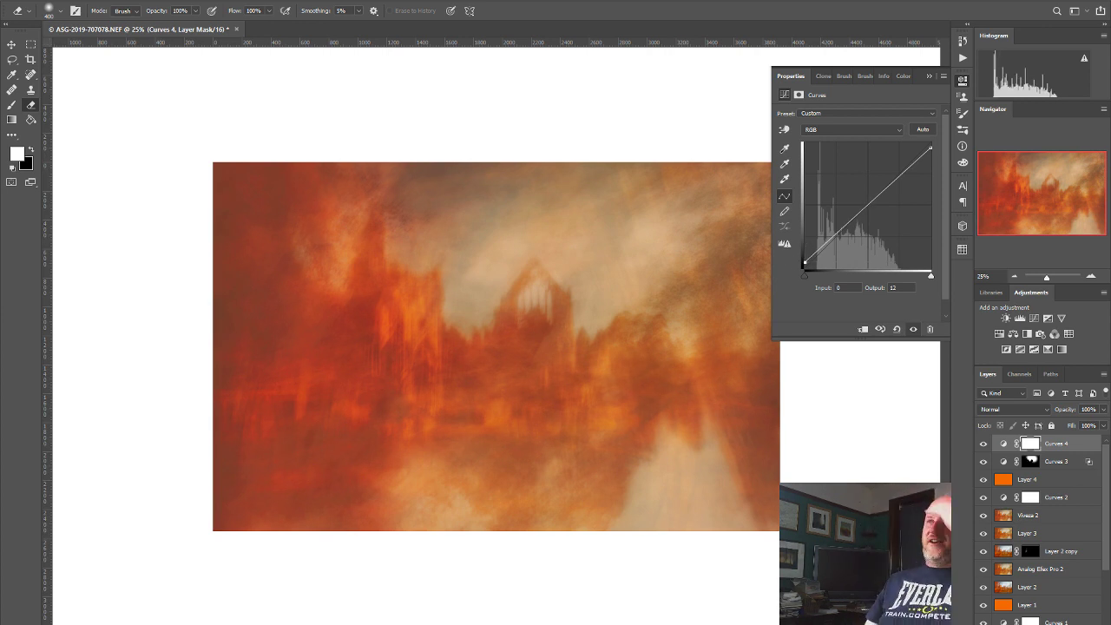
Step: Examine the faded image as a small thumbnail and at 200% around the ruins and trees for overall effect and detail
click(1015, 277)
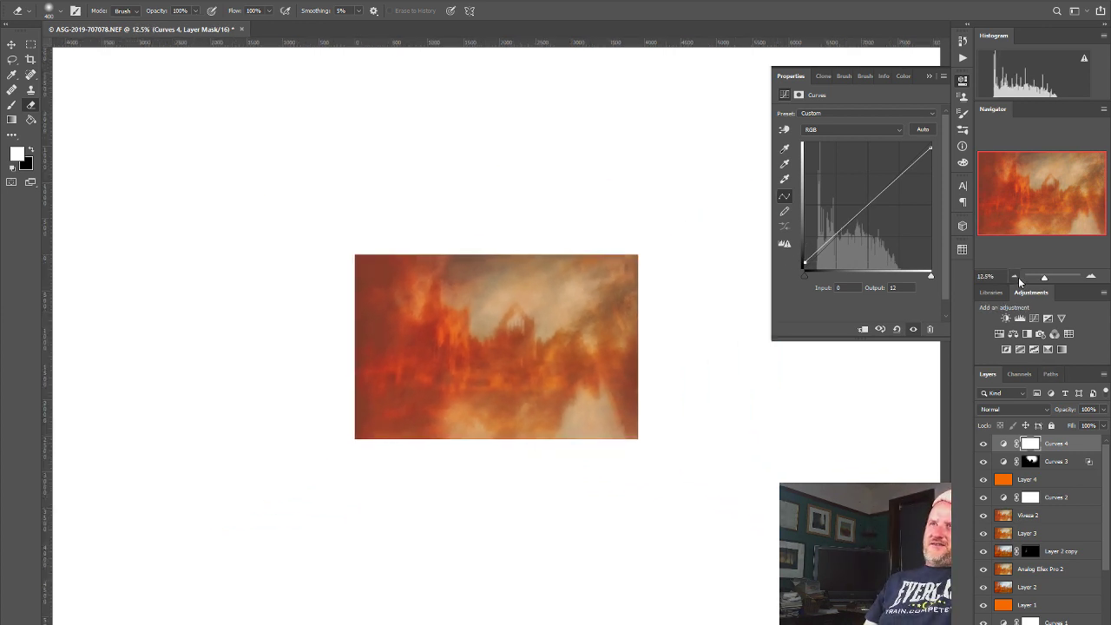
click(965, 111)
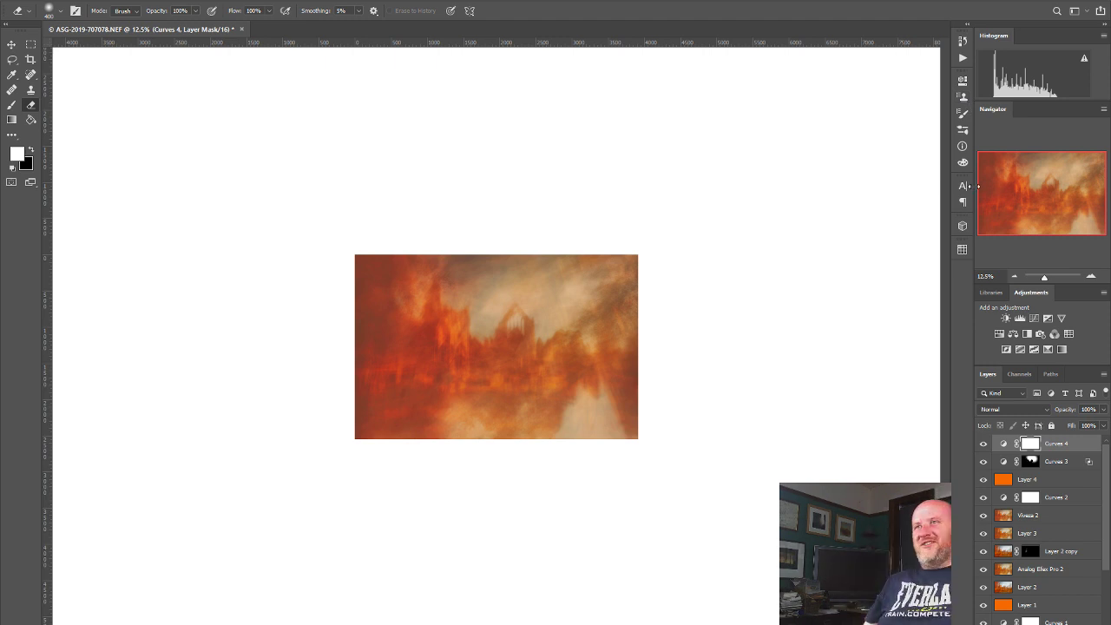
click(1092, 277)
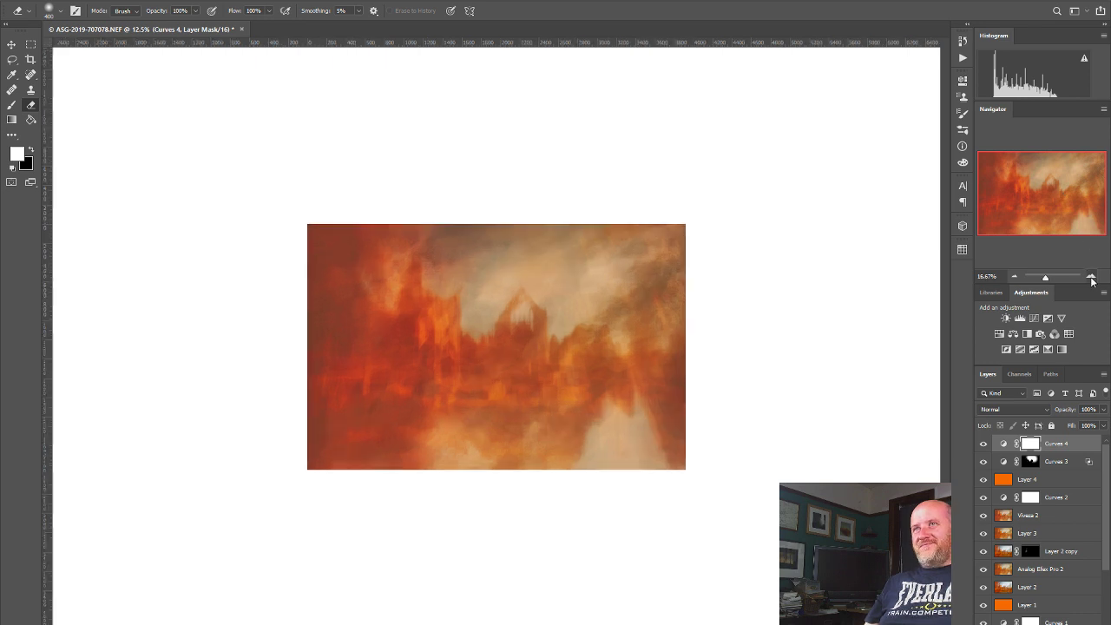
click(1091, 277)
click(1091, 277)
click(1091, 277)
click(1091, 277)
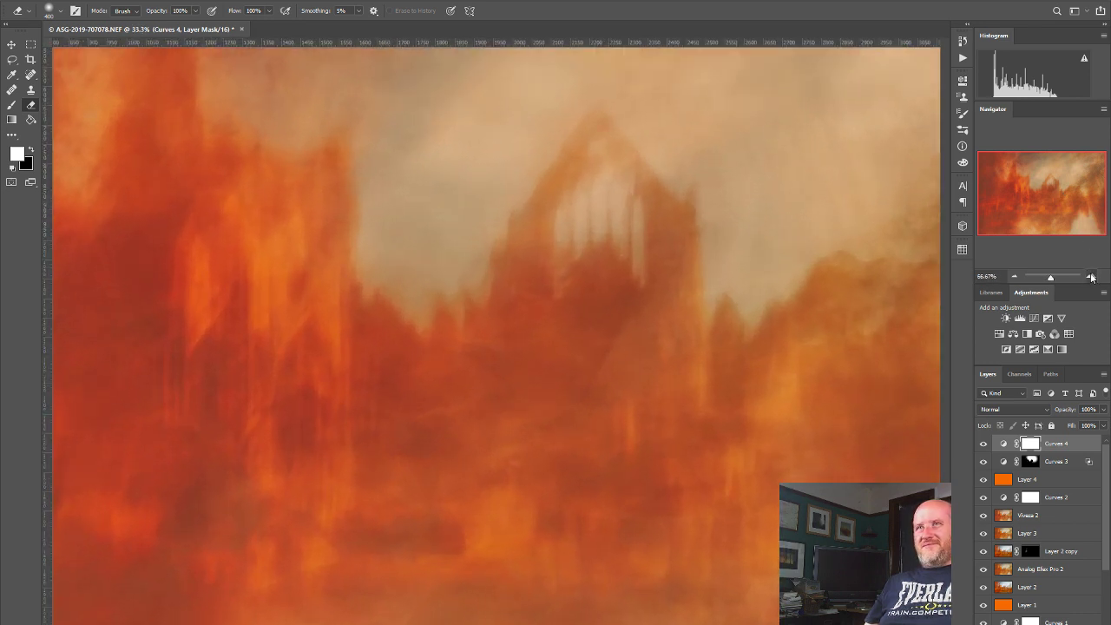
click(1091, 277)
click(1091, 276)
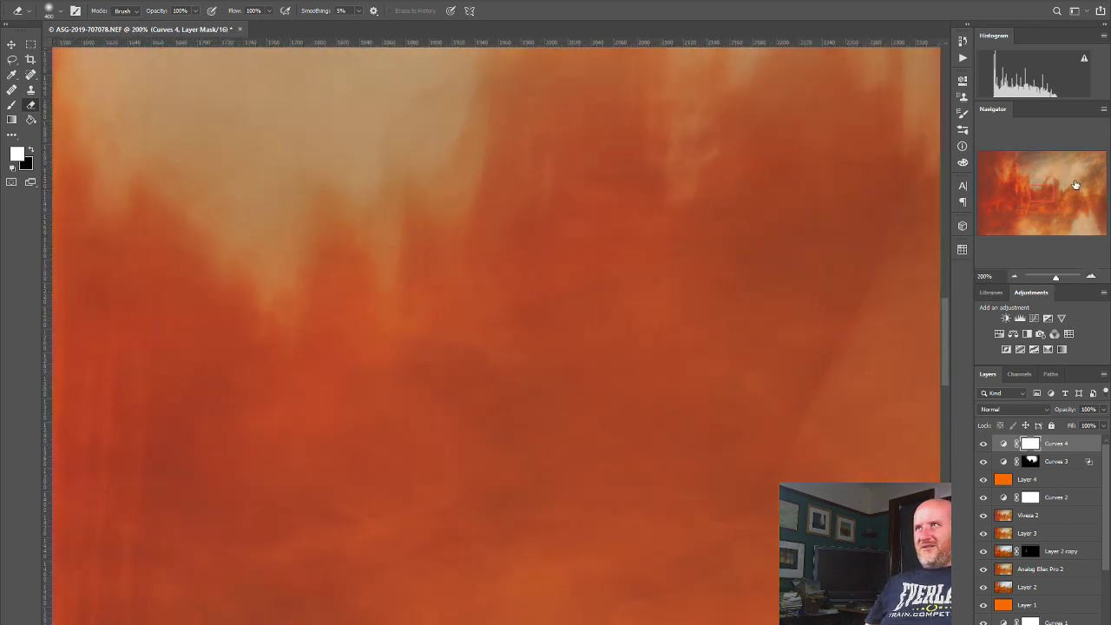
drag(1041, 194, 1070, 189)
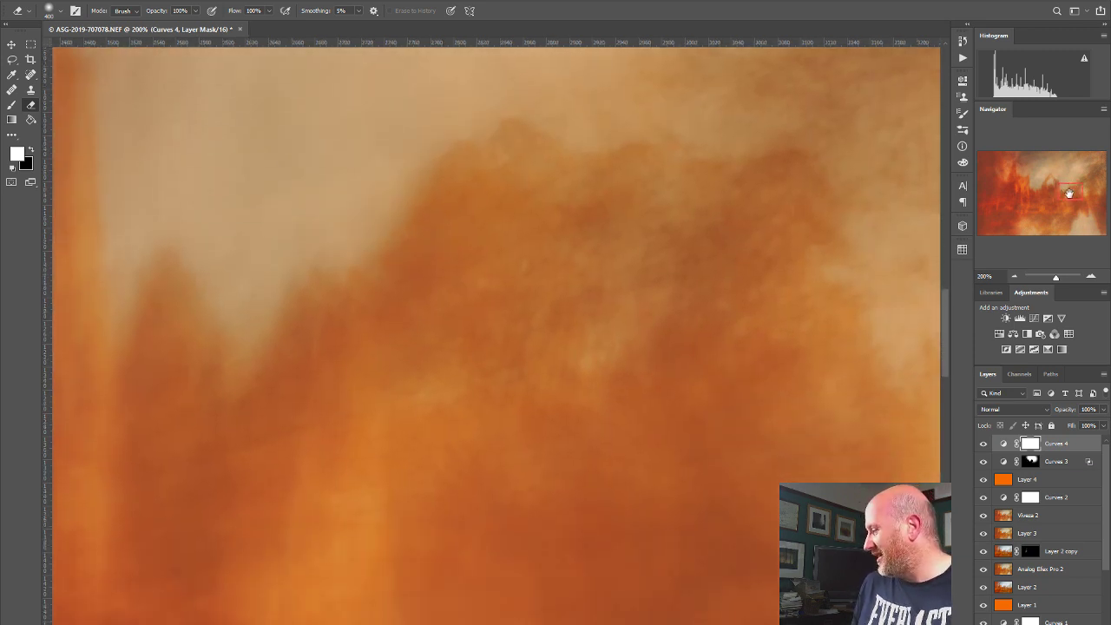
click(1013, 276)
click(1013, 276)
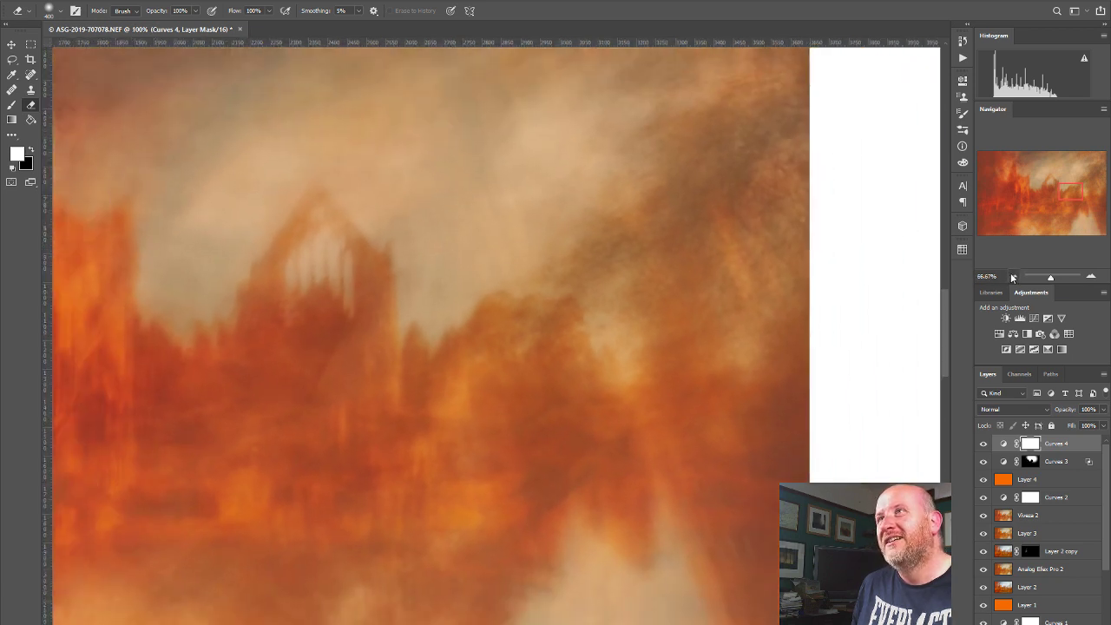
click(1013, 276)
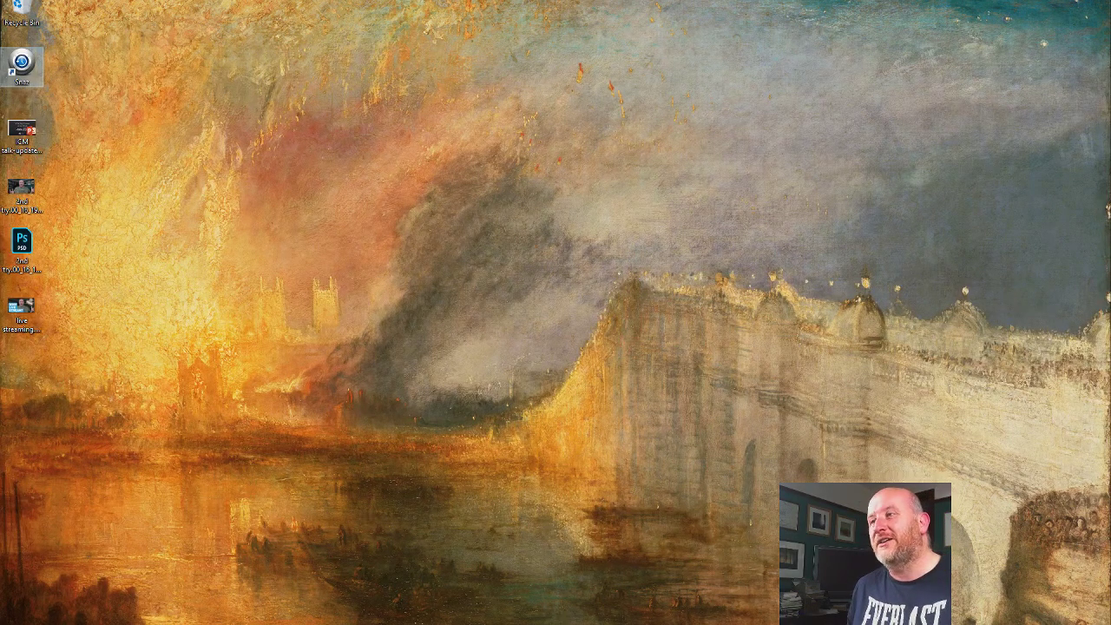
key(alt+Tab)
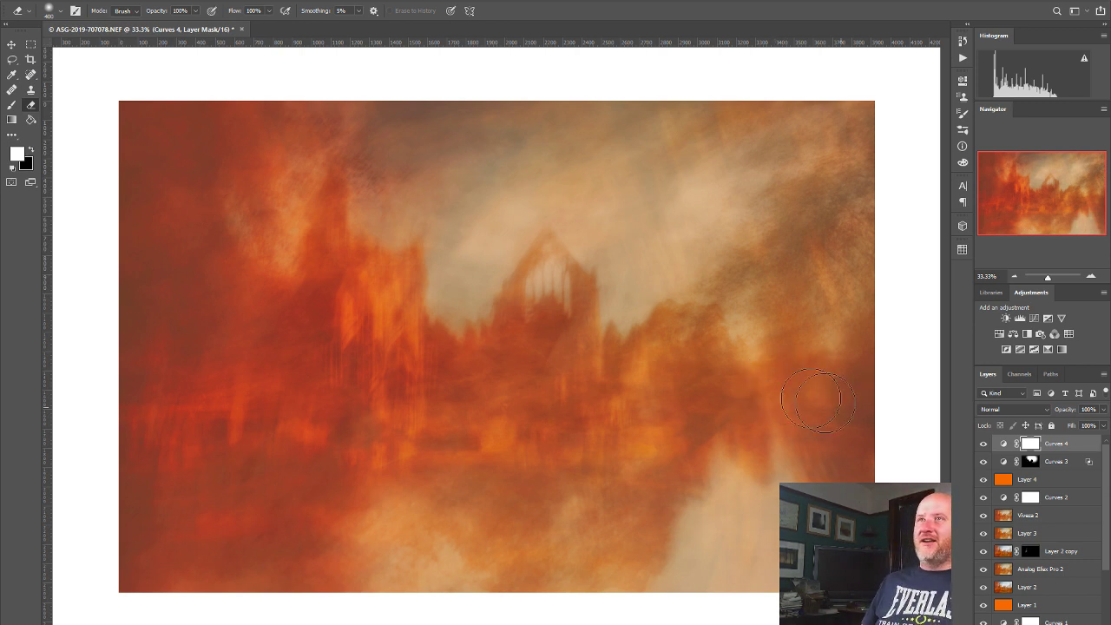
Step: Save the layered image as a PSD, switch to Lightroom Classic and rate it three stars
click(34, 1)
click(43, 104)
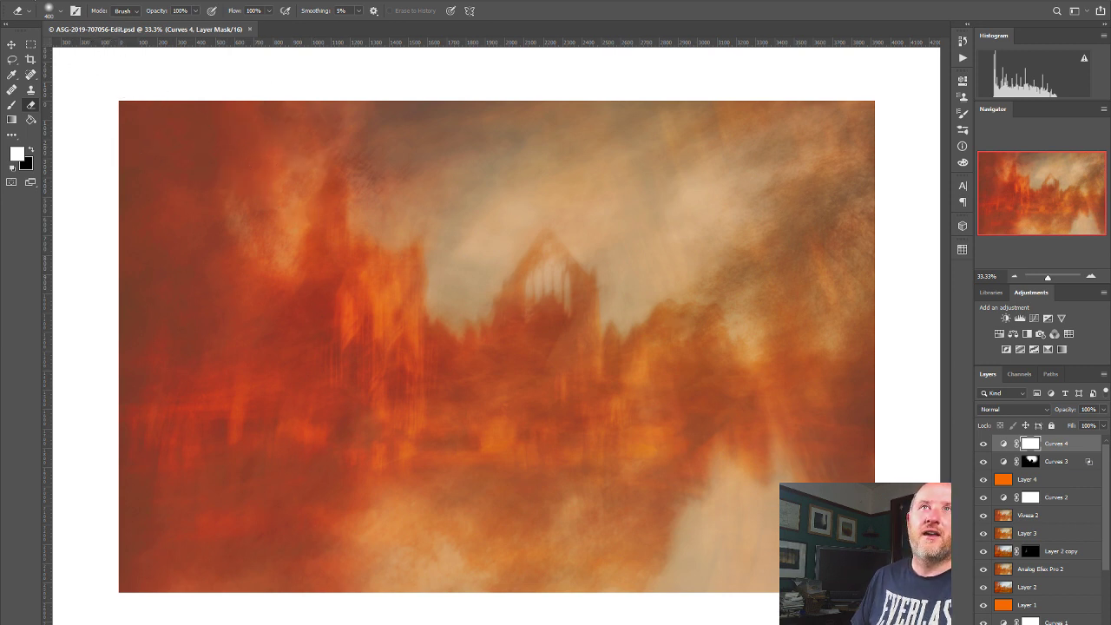
click(33, 2)
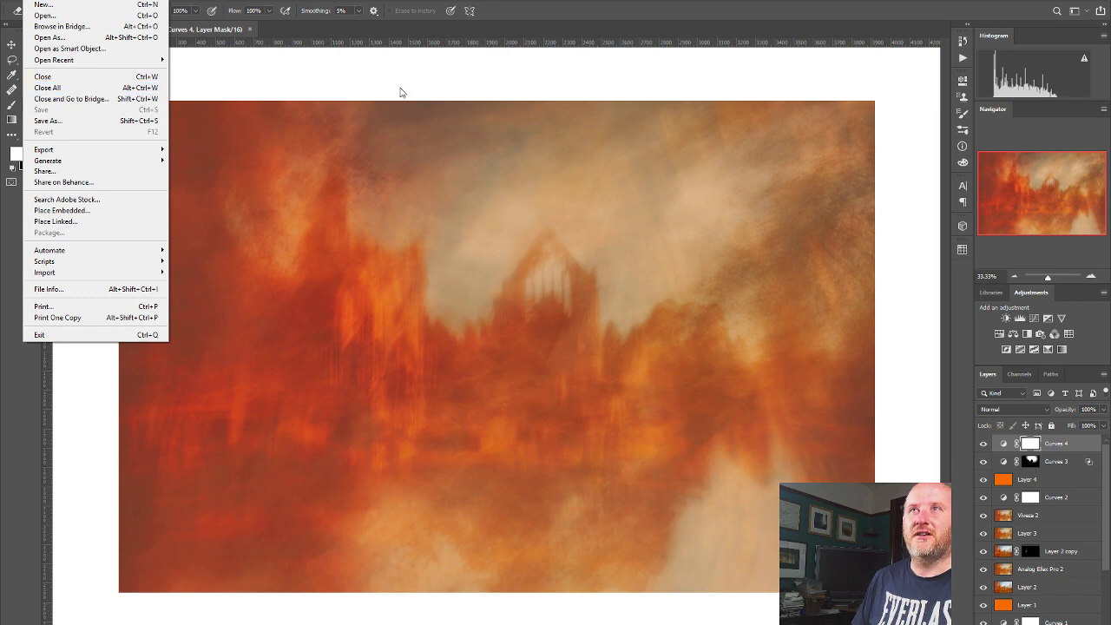
key(Escape)
key(alt+Tab)
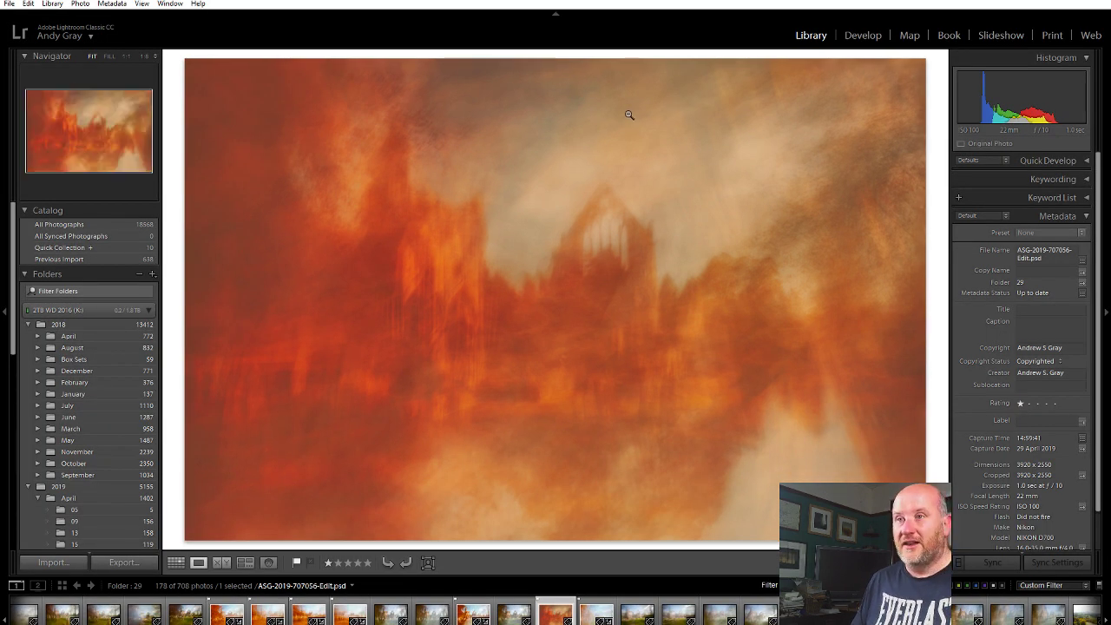
key(3)
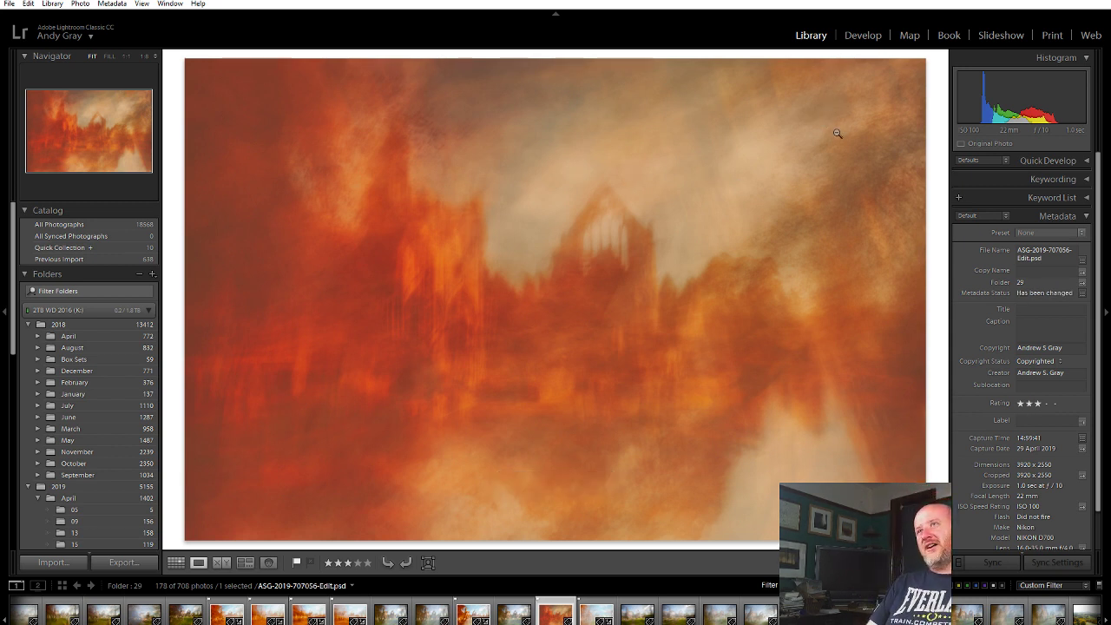
Step: Crop the abbey image to the 2 x 3 / 4 x 6 aspect in Develop, trimming only its left edge
click(866, 34)
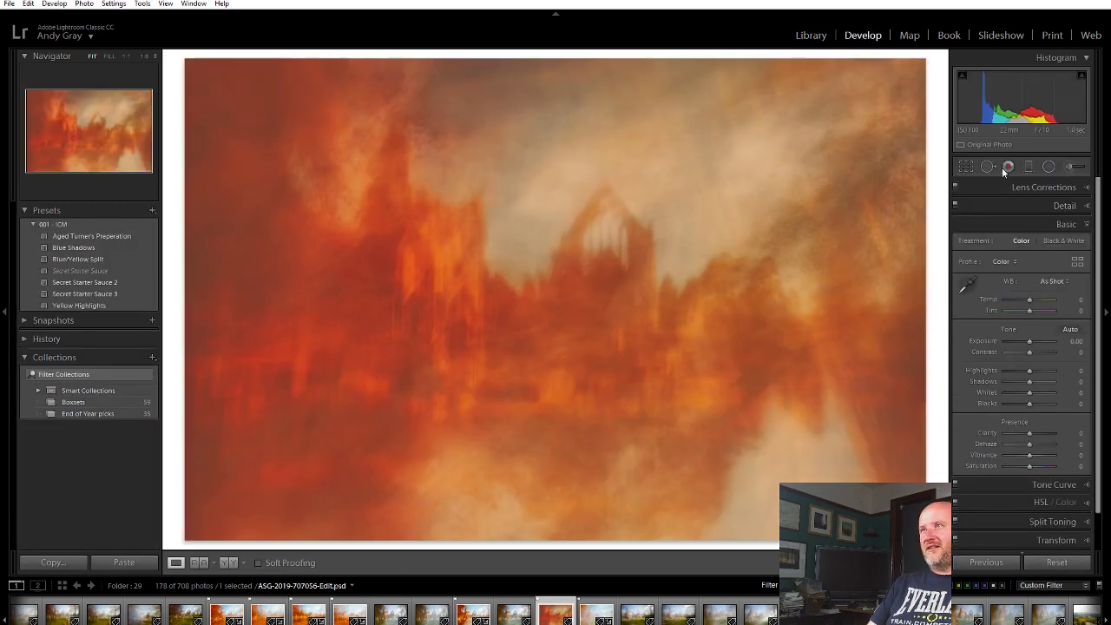
click(967, 168)
click(1045, 208)
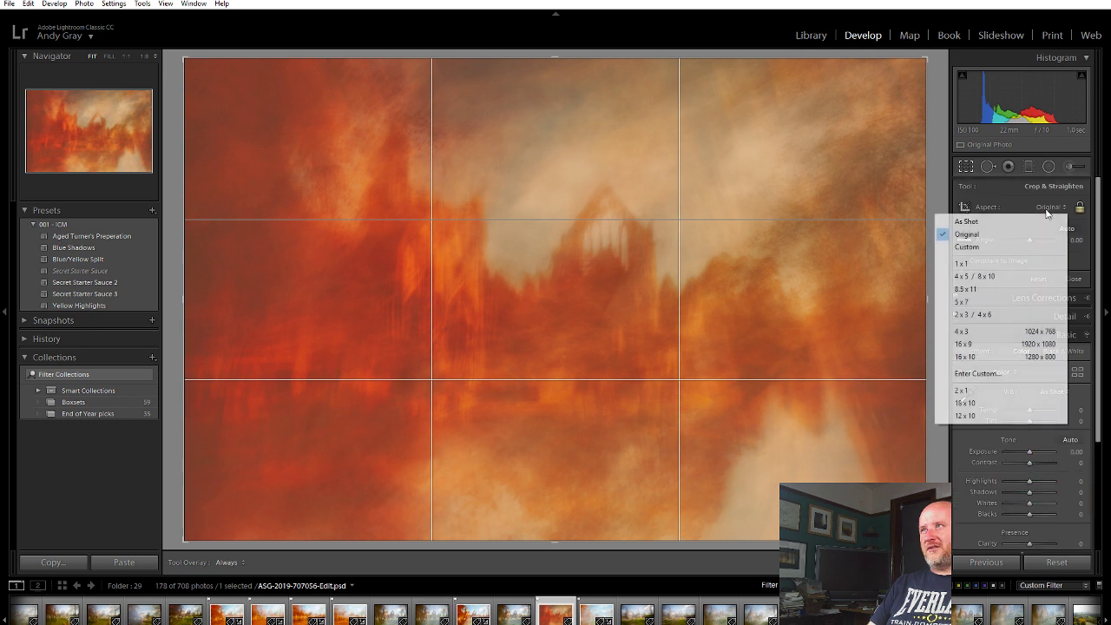
click(989, 313)
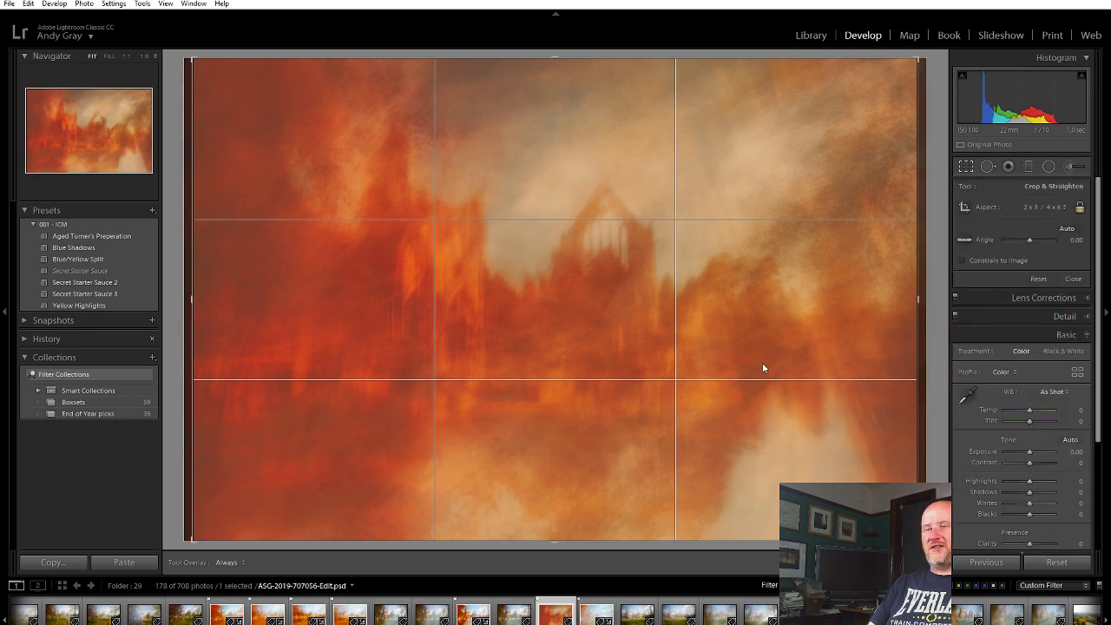
drag(677, 365, 615, 355)
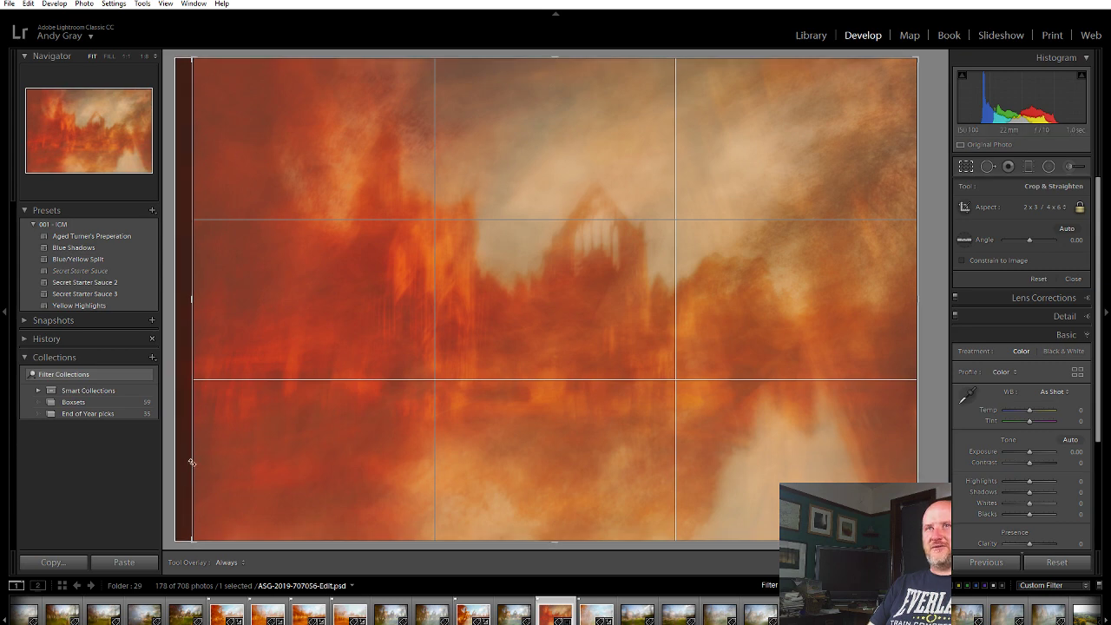
key(Return)
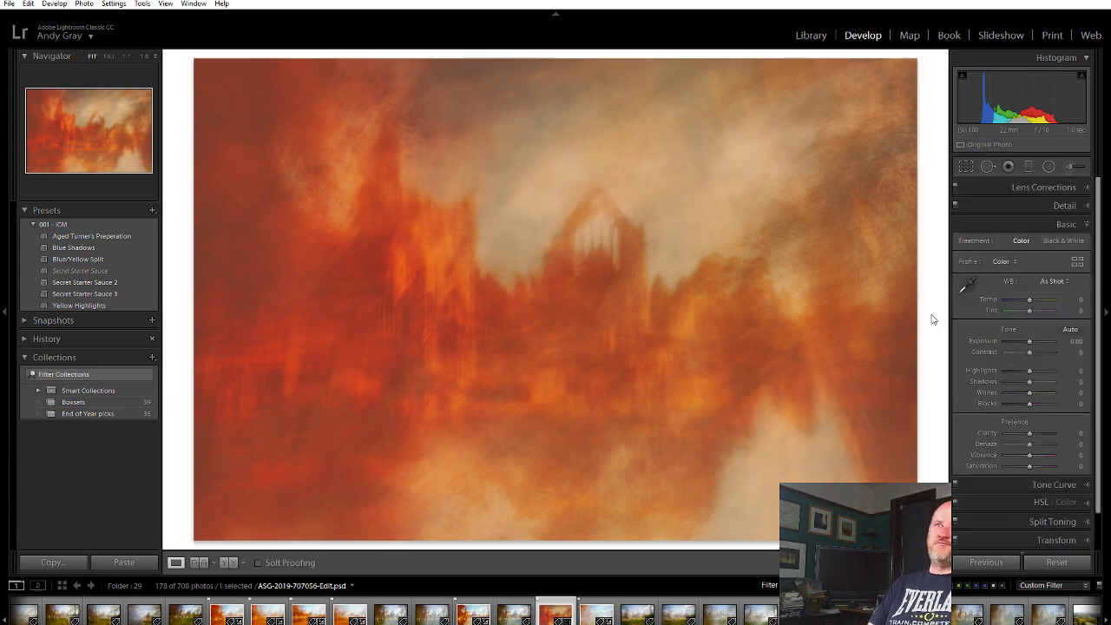
Step: Create a virtual copy of the abbey image and set its crop aspect ratio to 18 x 10
right_click(530, 340)
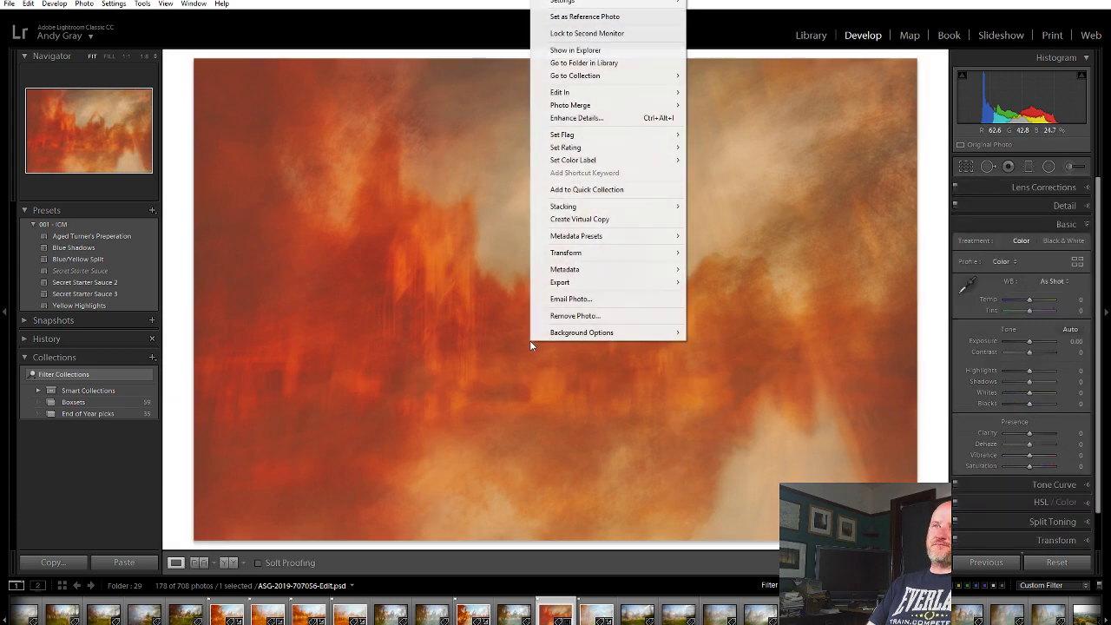
click(605, 218)
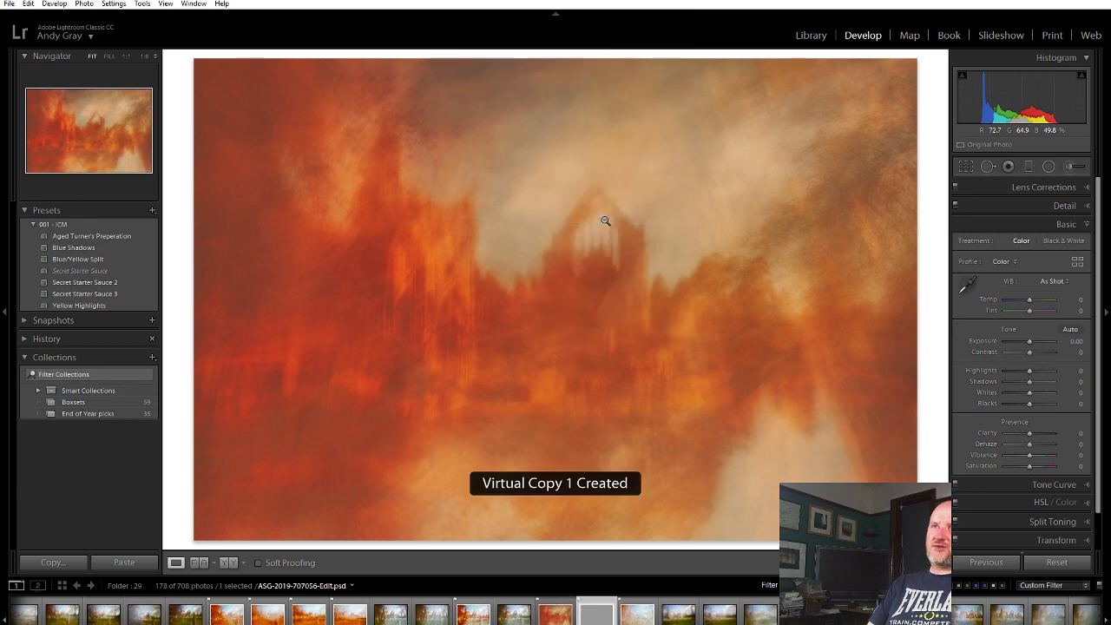
click(966, 166)
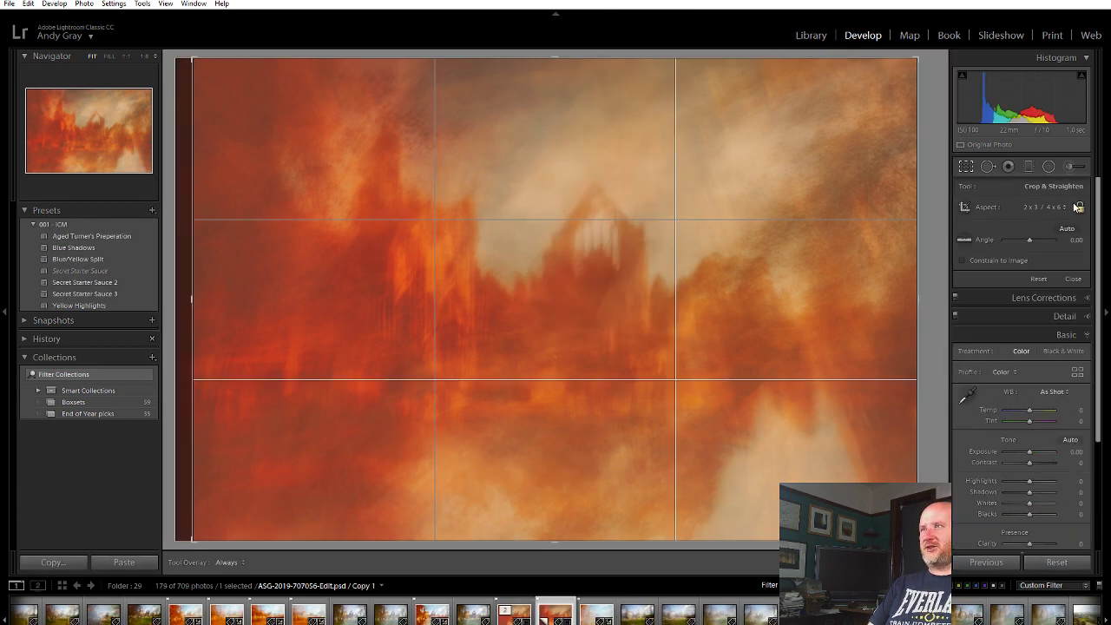
click(1053, 208)
click(1007, 403)
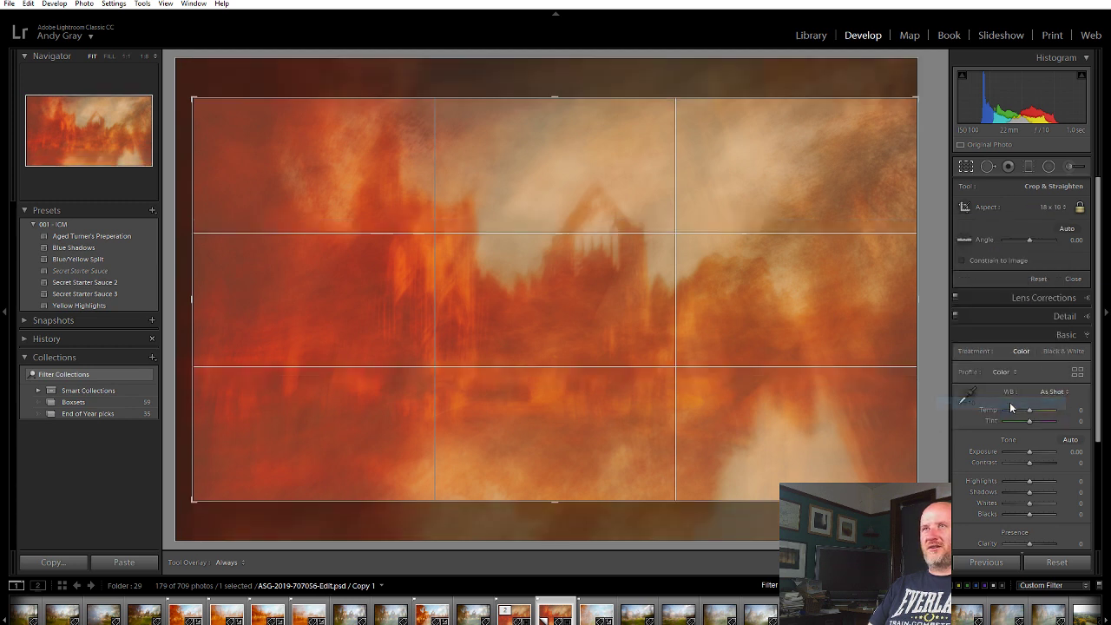
Step: Widen the crop to the full image width and reposition it vertically, trimming a thin strip of sky and more of the foreground
drag(709, 296, 622, 321)
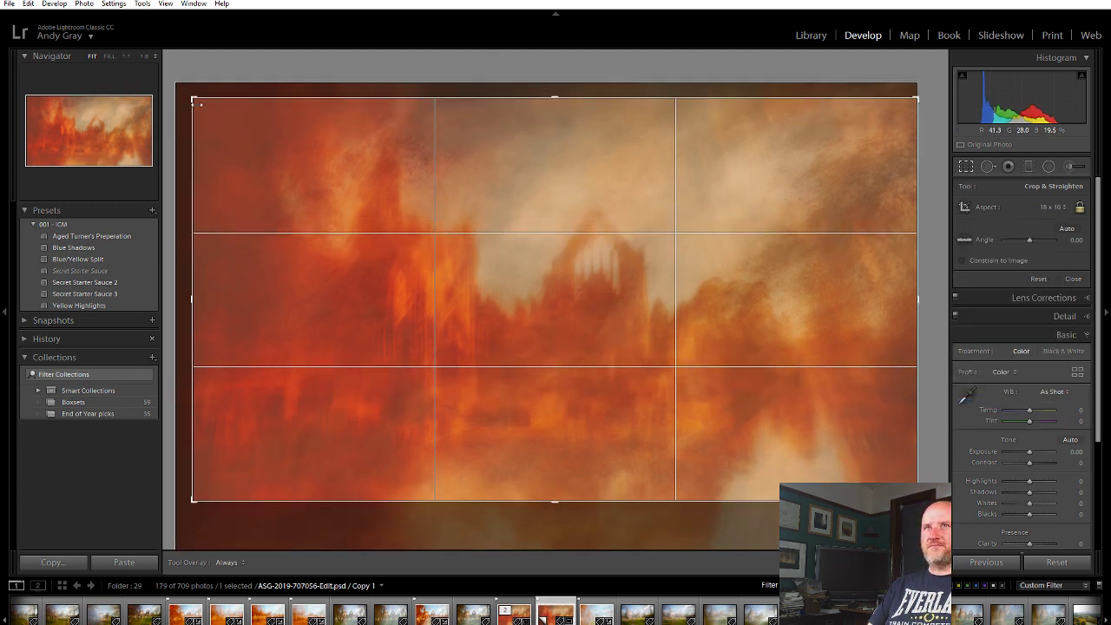
drag(193, 99, 182, 92)
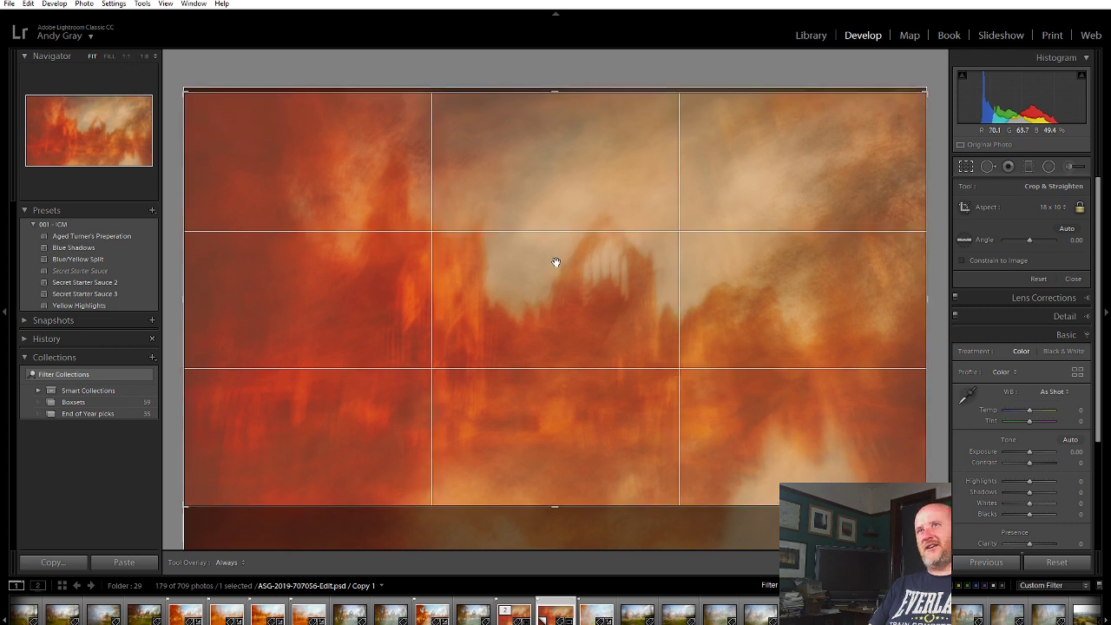
drag(538, 280, 541, 153)
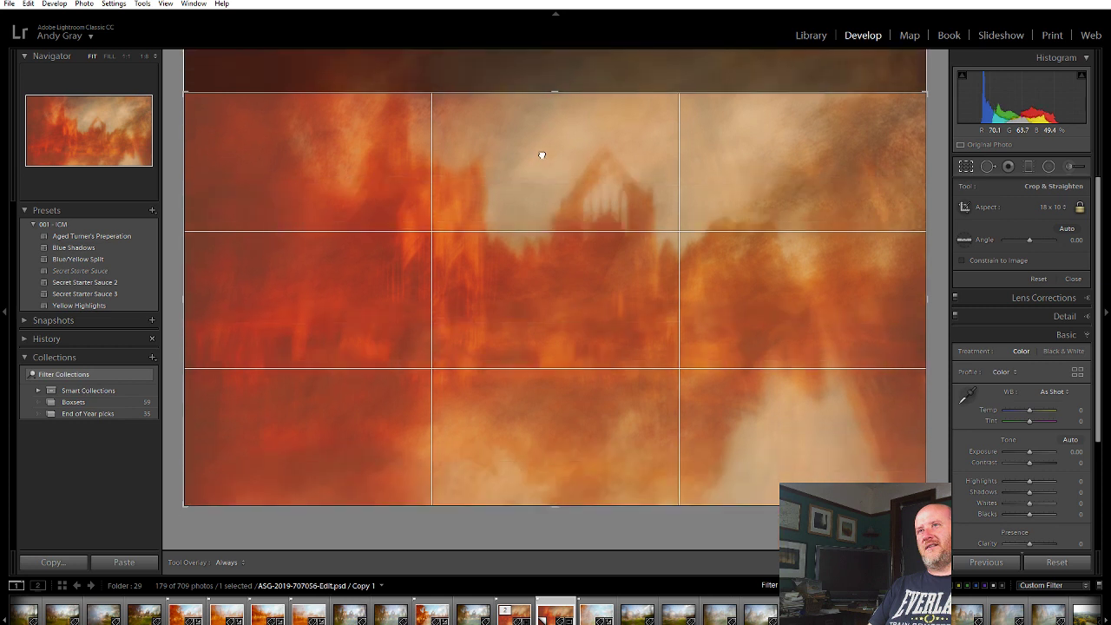
drag(521, 208, 518, 251)
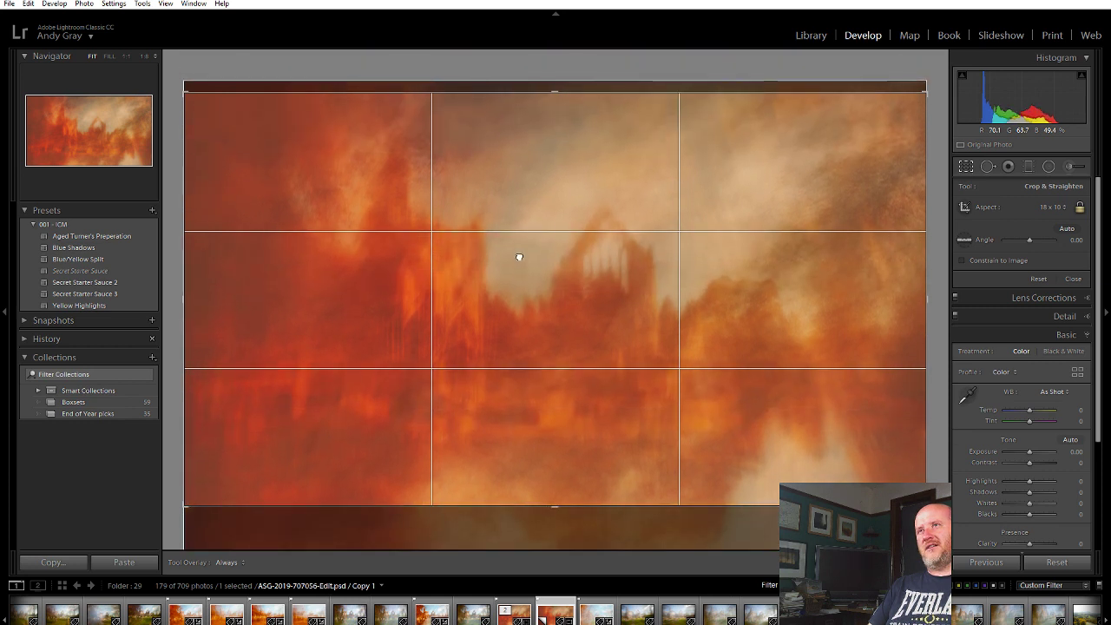
key(Return)
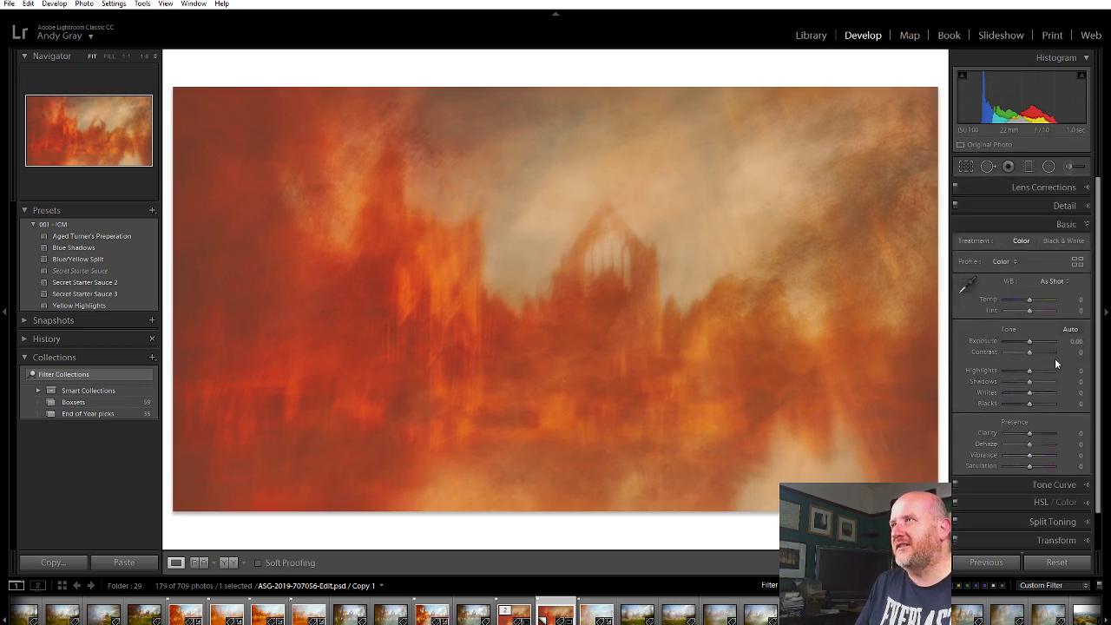
drag(1034, 349, 1028, 343)
double_click(1033, 352)
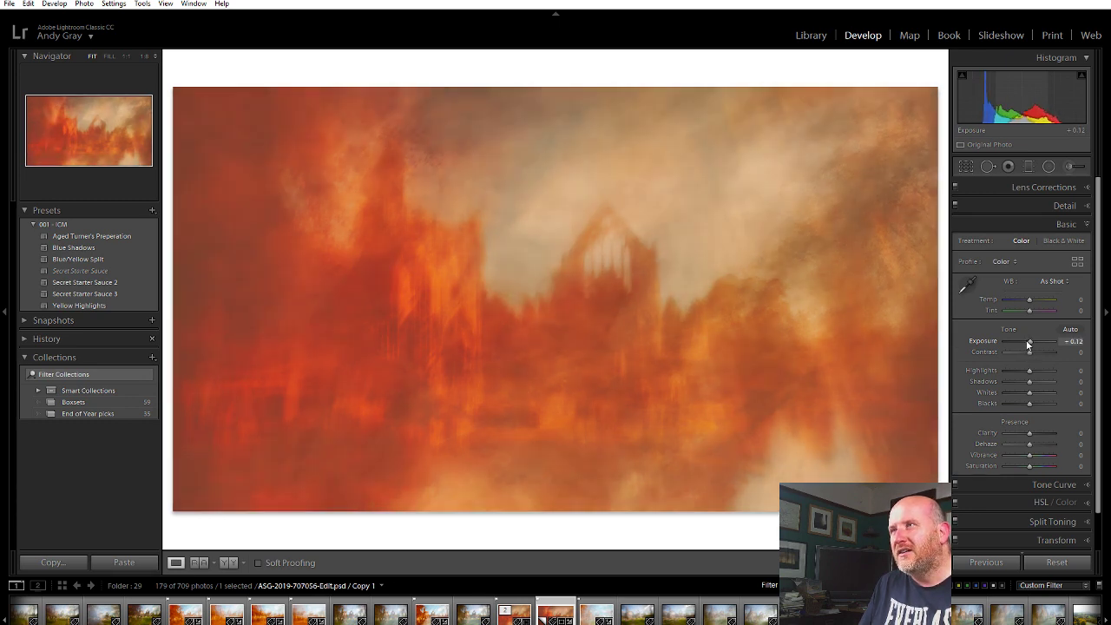
double_click(1028, 343)
Step: Set the virtual copy's Whites to +10, Blacks to -7 and Clarity to +12
mouse_move(1029, 403)
mouse_down()
mouse_move(1009, 407)
mouse_move(1027, 406)
mouse_move(1031, 390)
mouse_up()
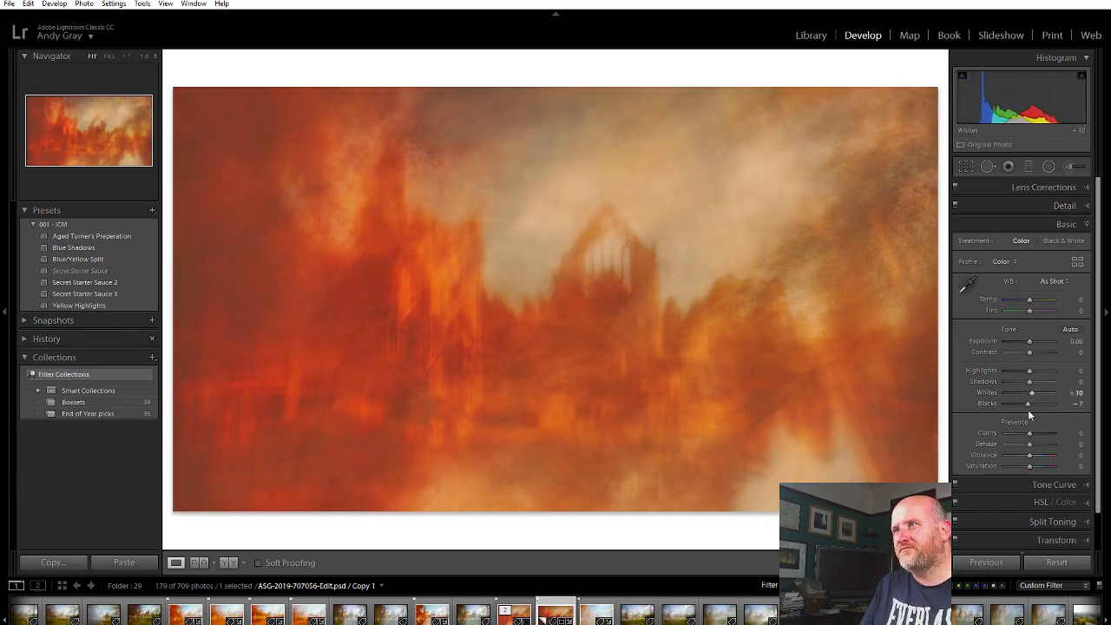
mouse_move(1028, 432)
mouse_down()
mouse_move(1042, 437)
mouse_move(1032, 436)
mouse_up()
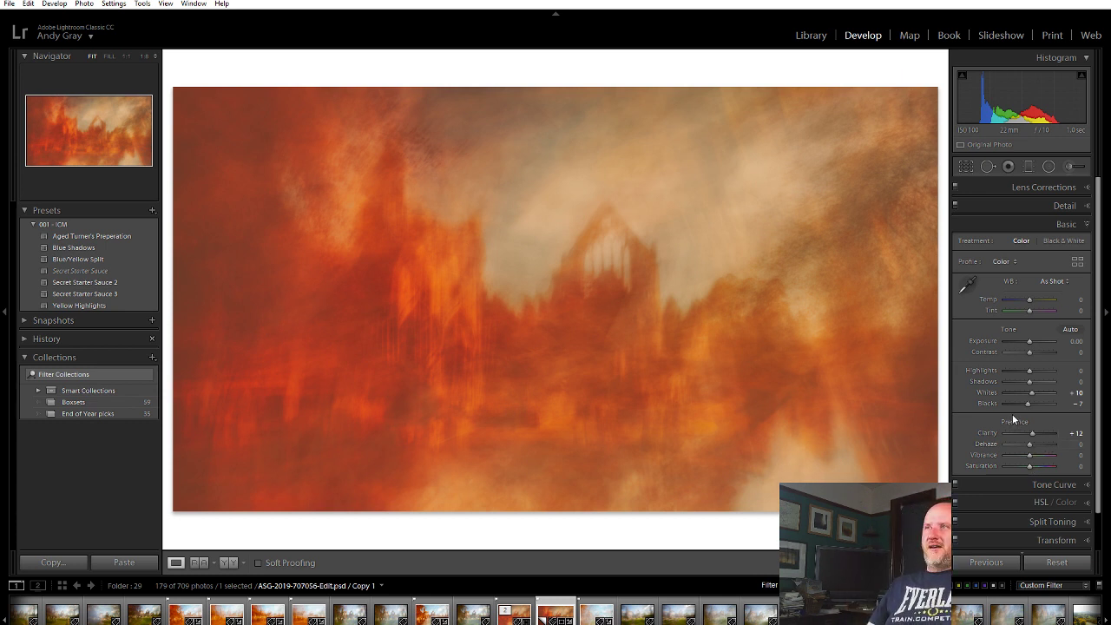
Step: Add a Highlight Priority post-crop vignette with Amount -12, Midpoint 18, Roundness +17 and Feather 80, and return to the Library
scroll(1076, 512, down, 2)
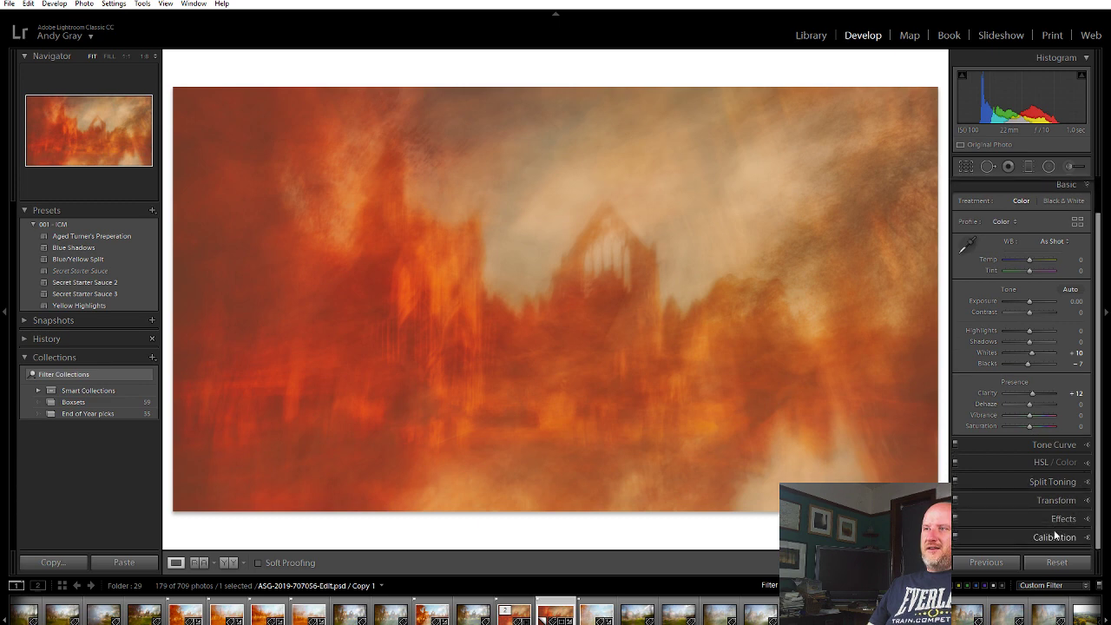
click(1061, 518)
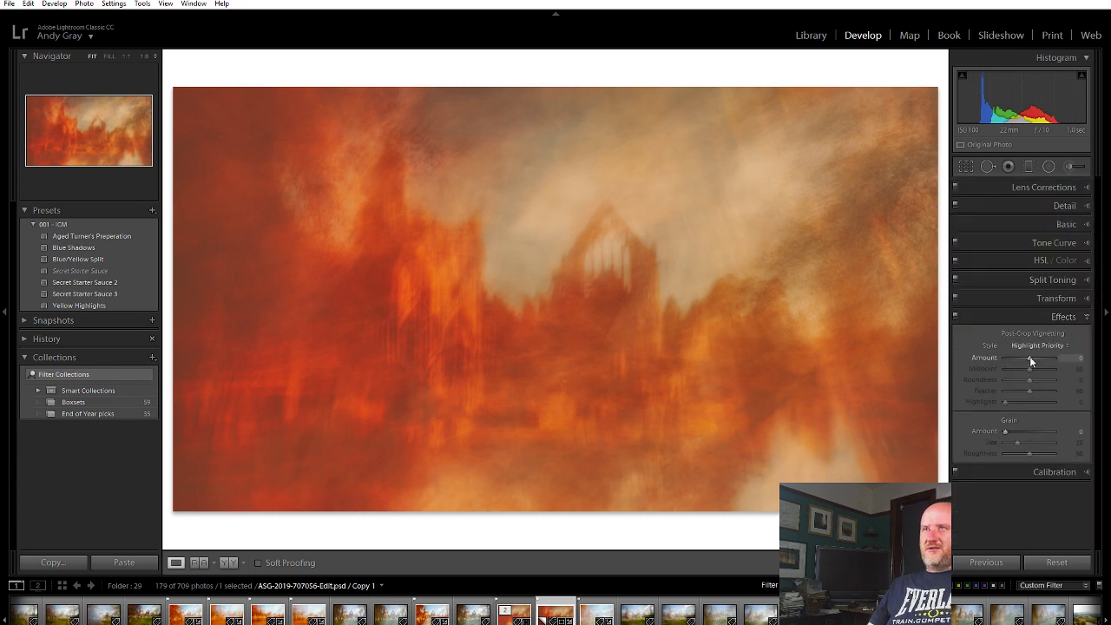
mouse_move(1030, 361)
mouse_down()
mouse_move(1012, 370)
mouse_move(1043, 390)
mouse_move(1030, 380)
mouse_move(1038, 361)
mouse_move(1025, 362)
mouse_up()
click(1040, 379)
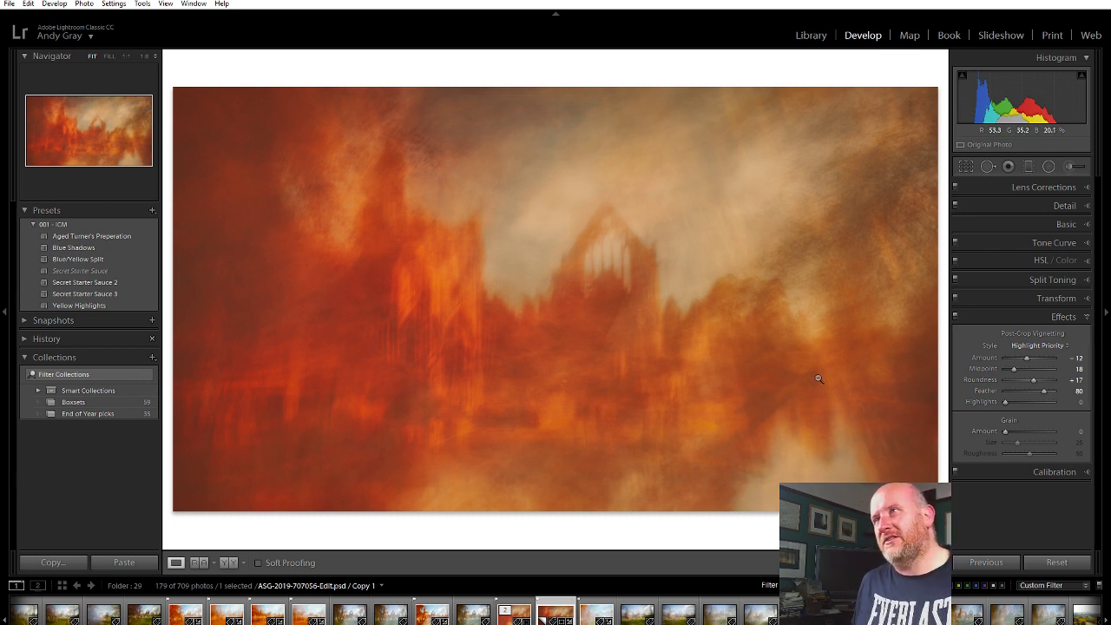
click(809, 36)
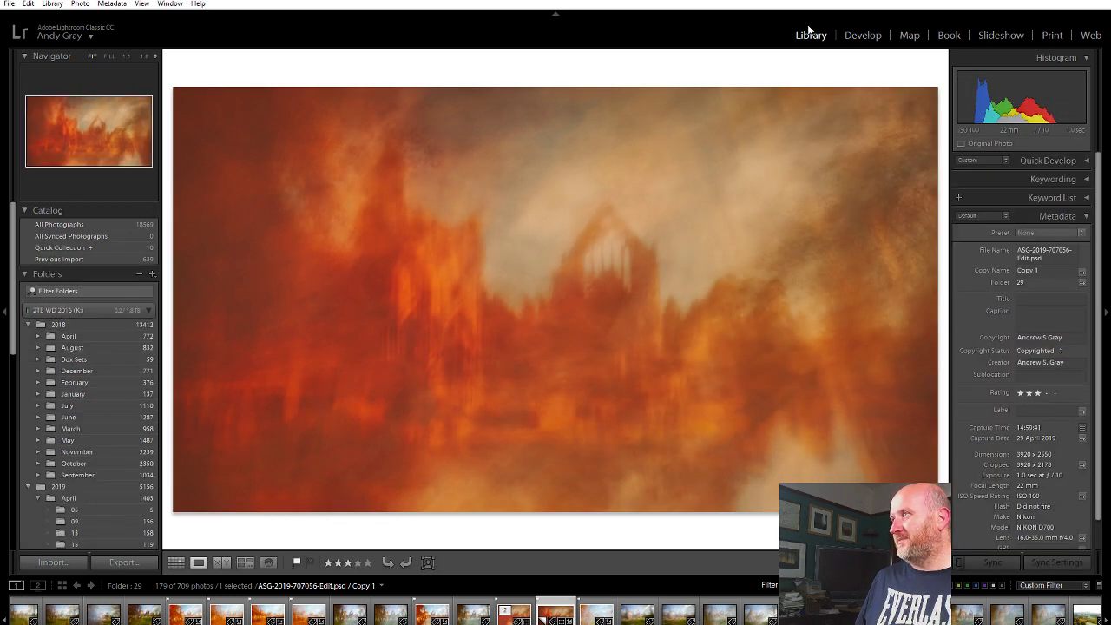